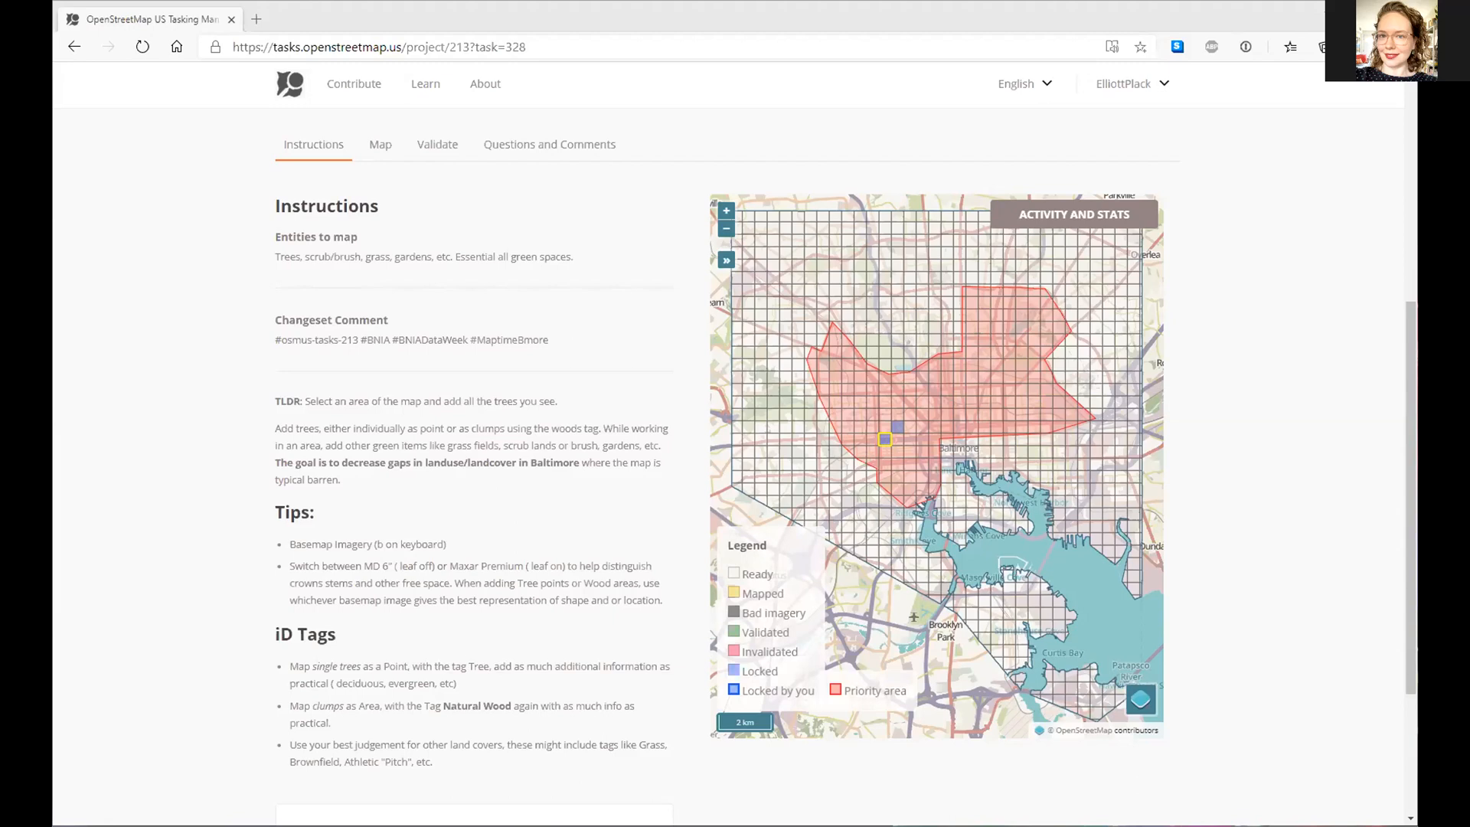
- Load openstreetmap.org in a new browser tab from the OSM favourite
click(254, 20)
click(191, 70)
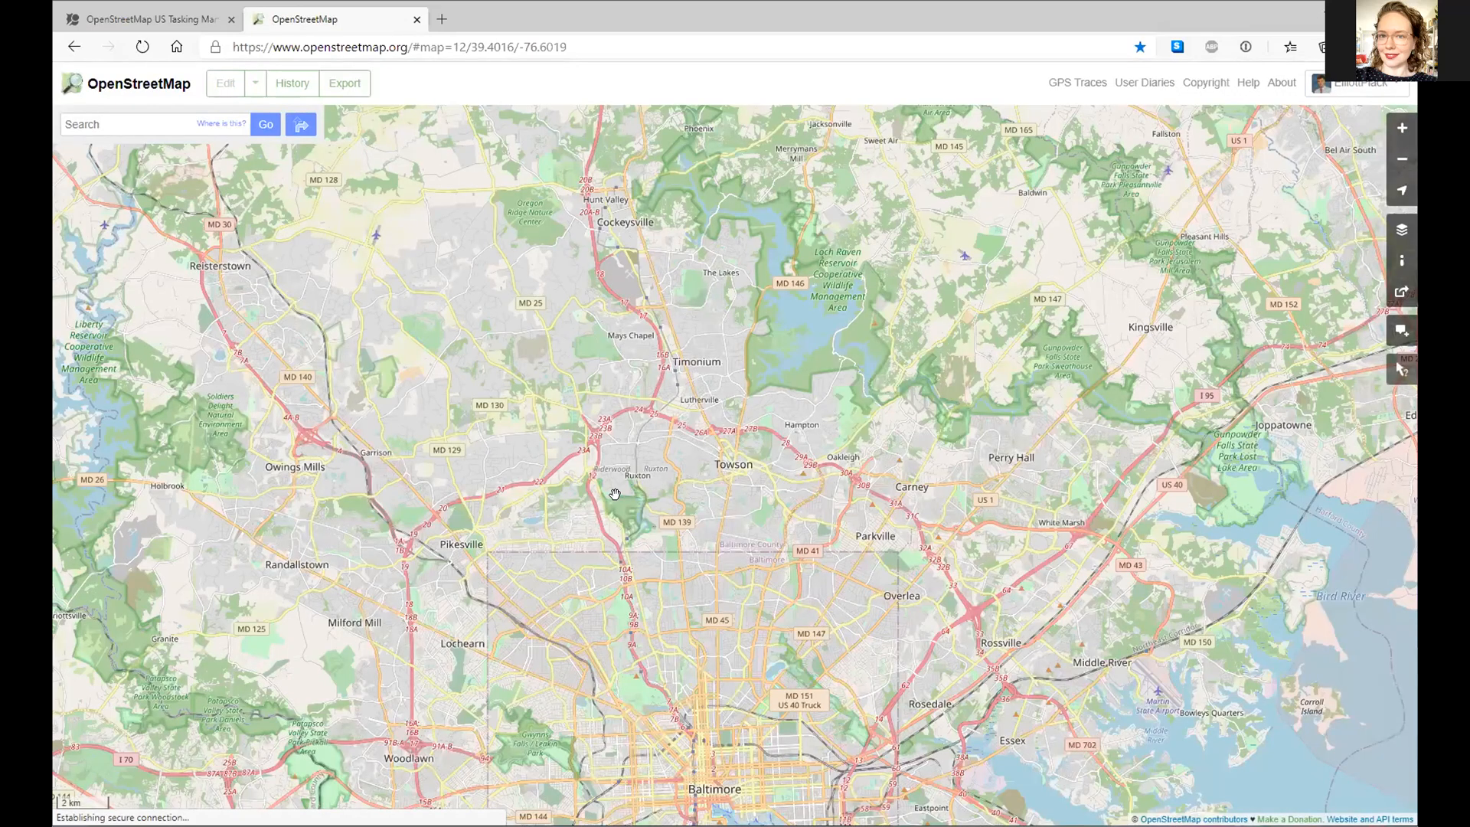
- Centre the map on Baltimore and zoom in to street level
drag(588, 499, 585, 208)
scroll(693, 475, up, 2)
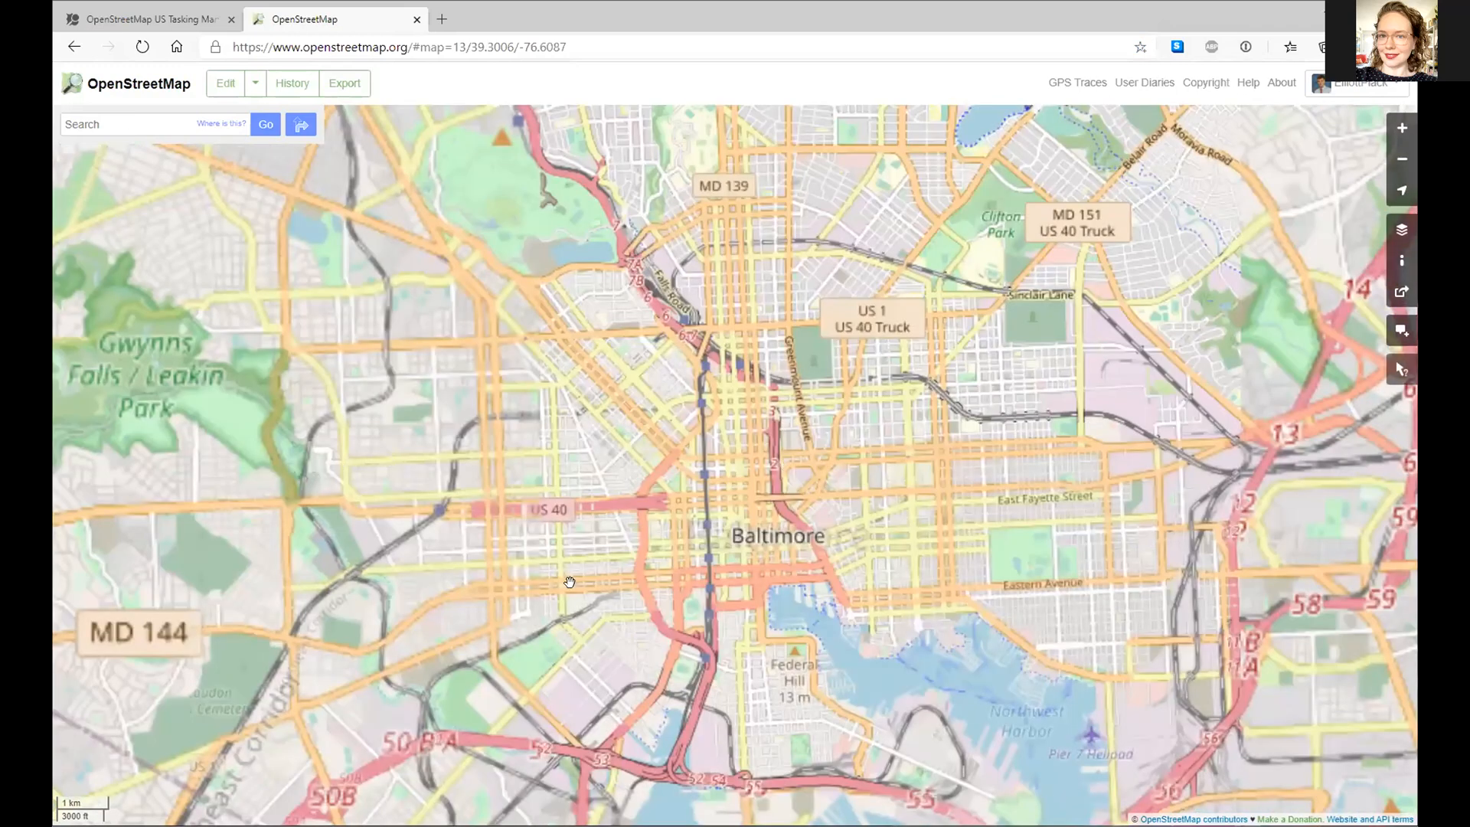
scroll(658, 504, up, 1)
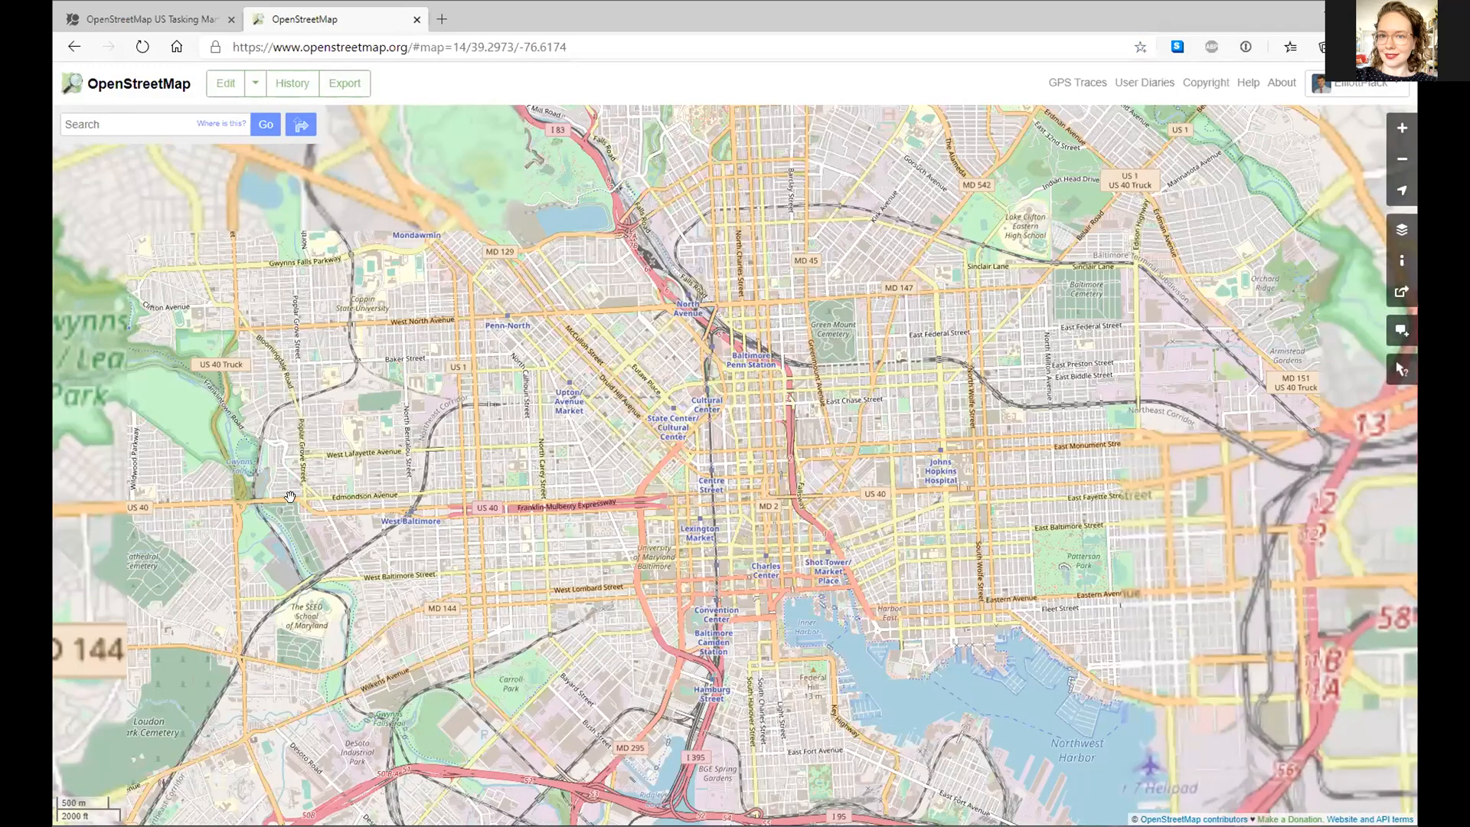
scroll(505, 560, up, 2)
scroll(347, 590, up, 1)
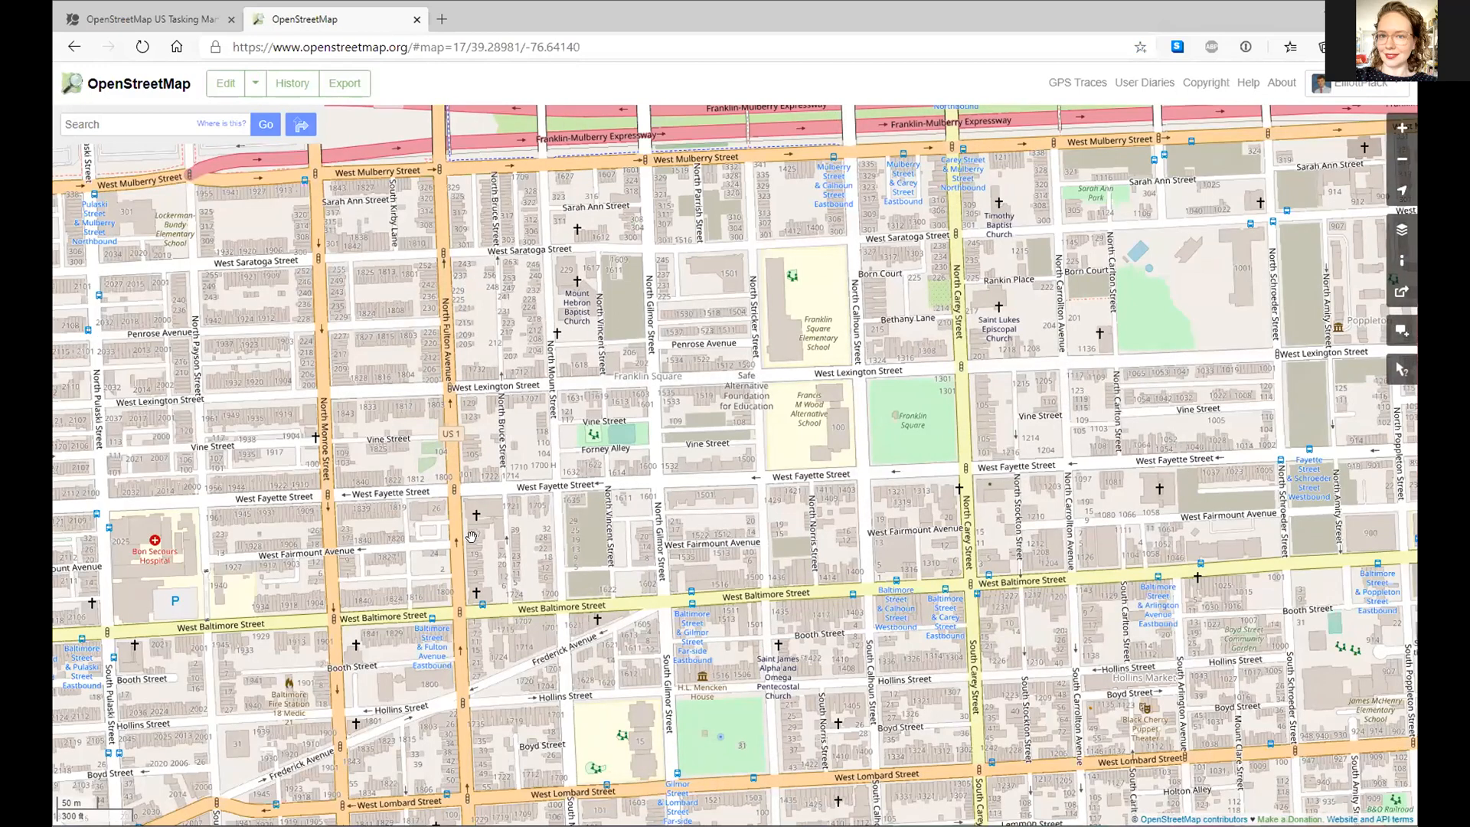
- Pan around West Baltimore near Edmondson Avenue and West Franklin Street
drag(165, 582, 321, 707)
drag(221, 612, 428, 697)
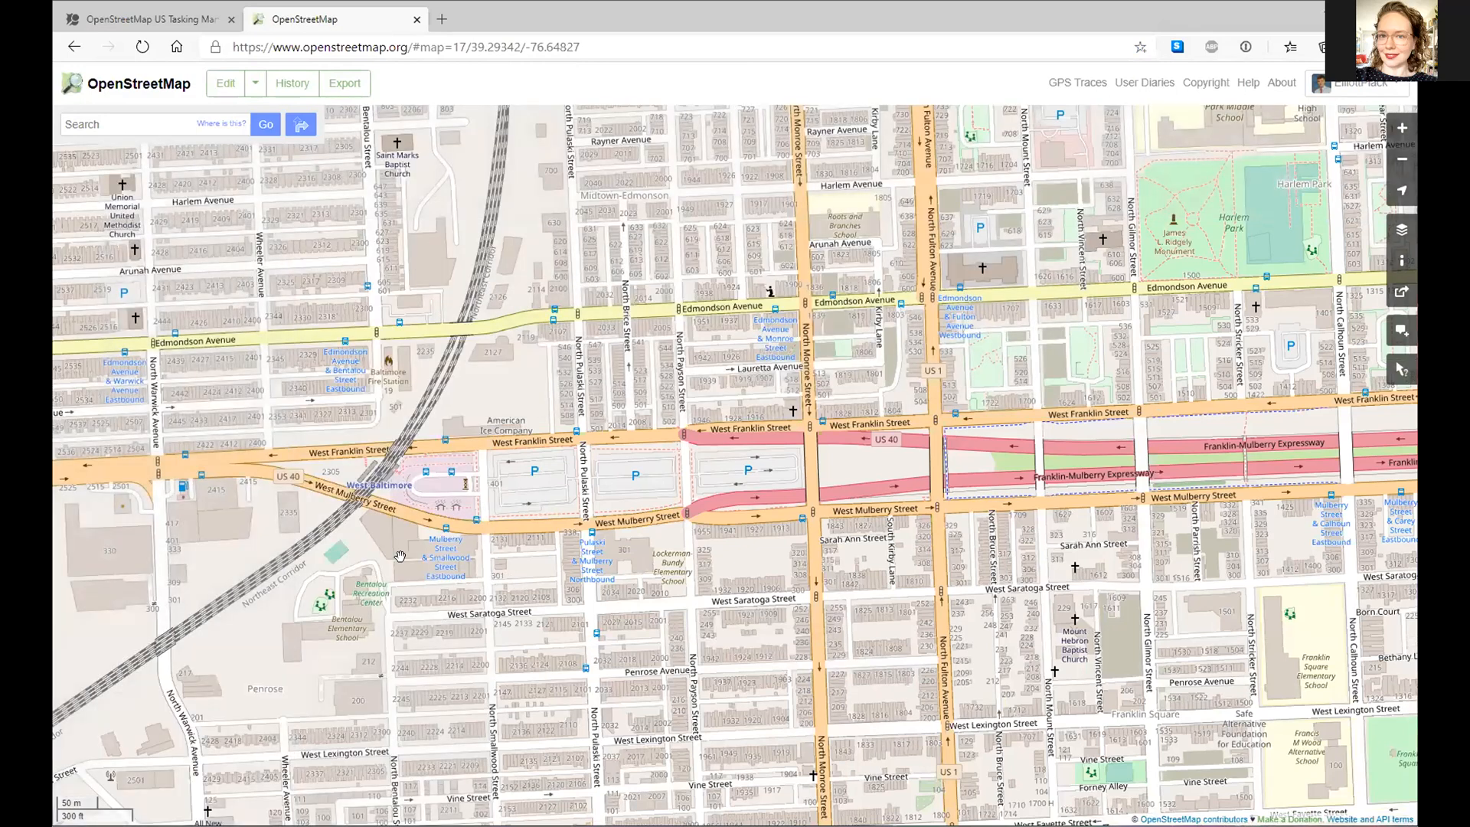
drag(420, 393, 291, 698)
drag(343, 431, 398, 361)
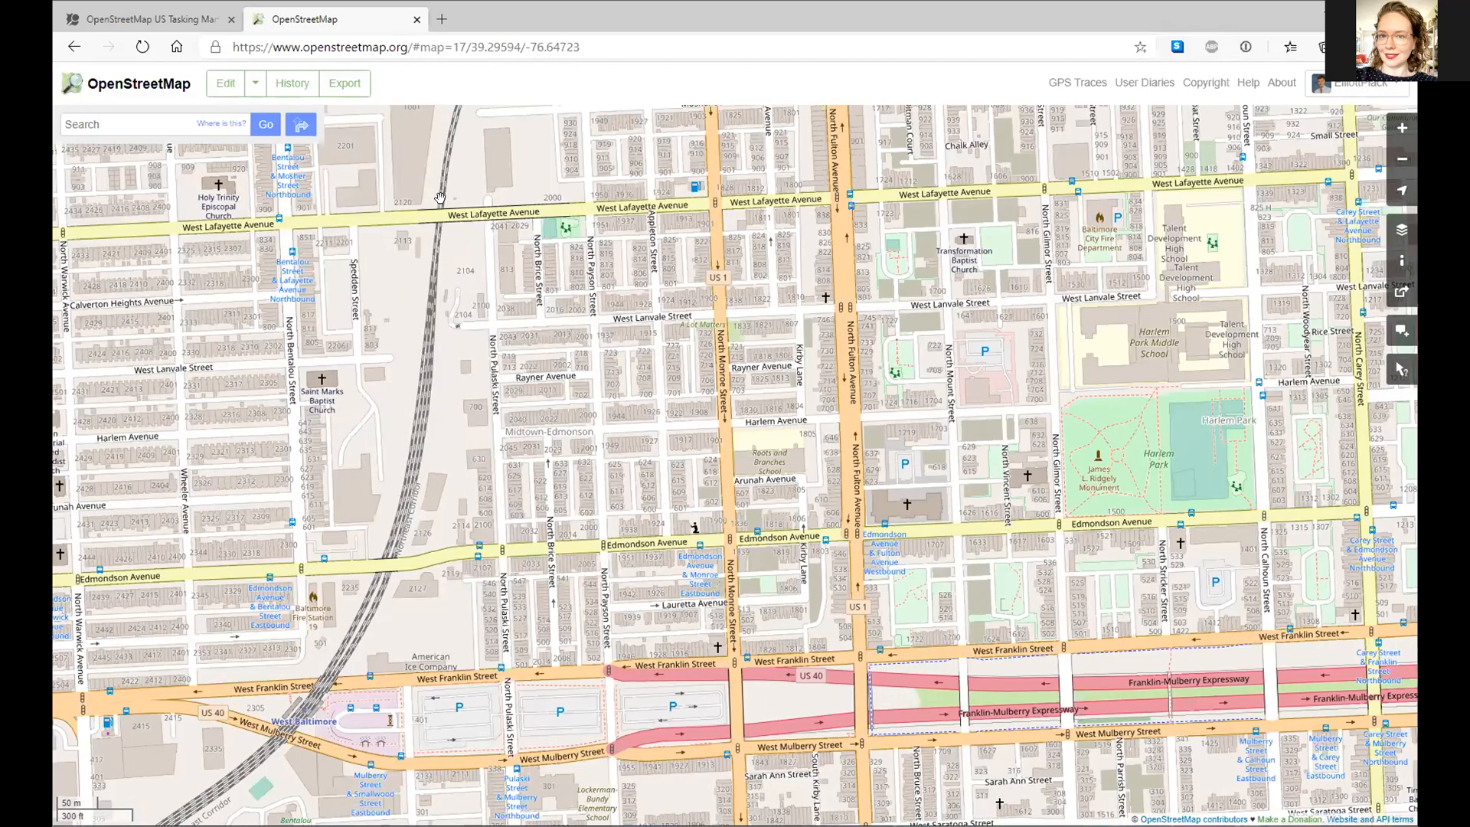
drag(197, 505, 206, 449)
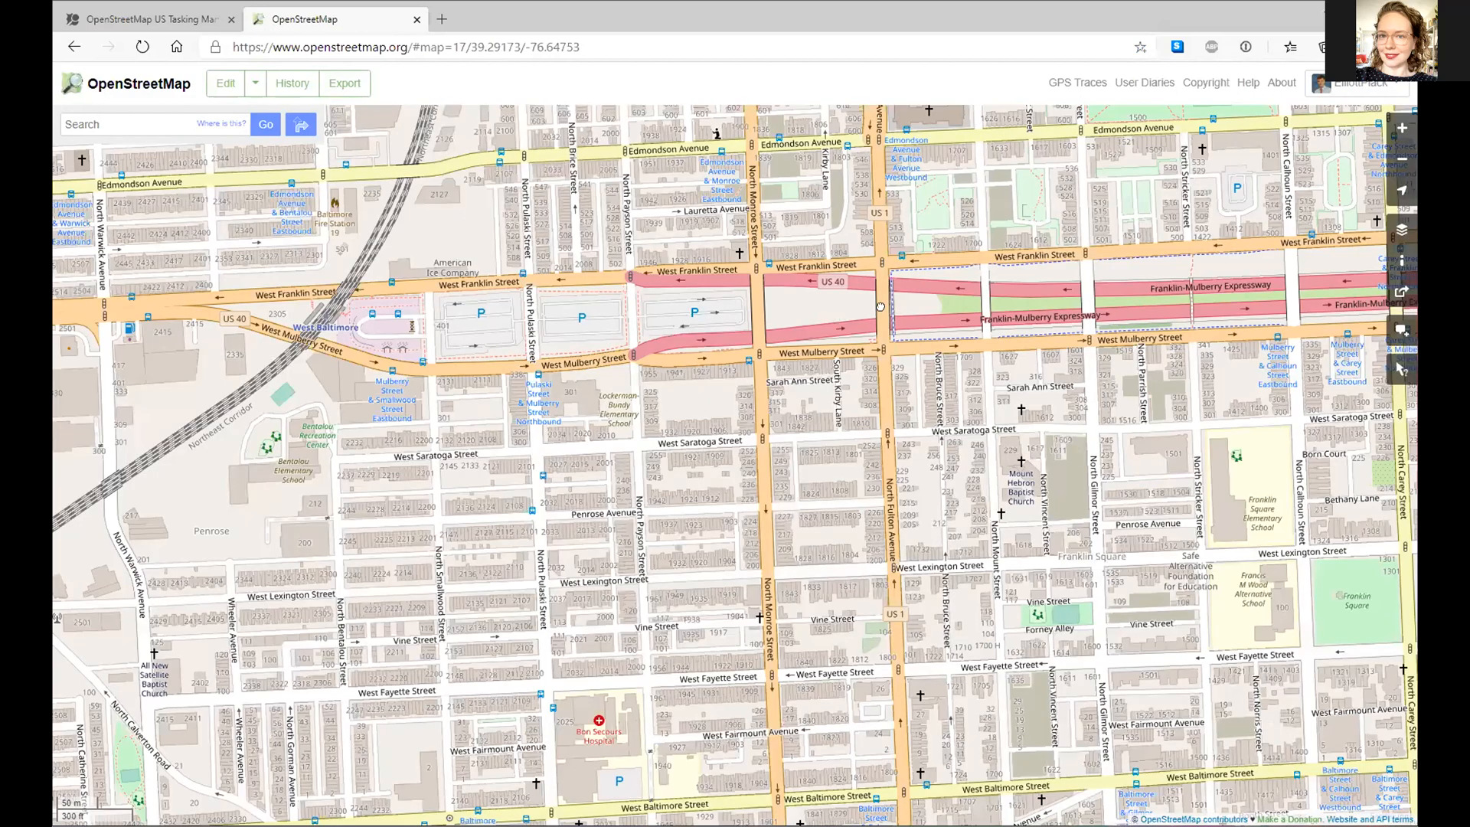
- Pan east to Patterson Park and zoom out slightly to frame its lake
drag(898, 557, 660, 533)
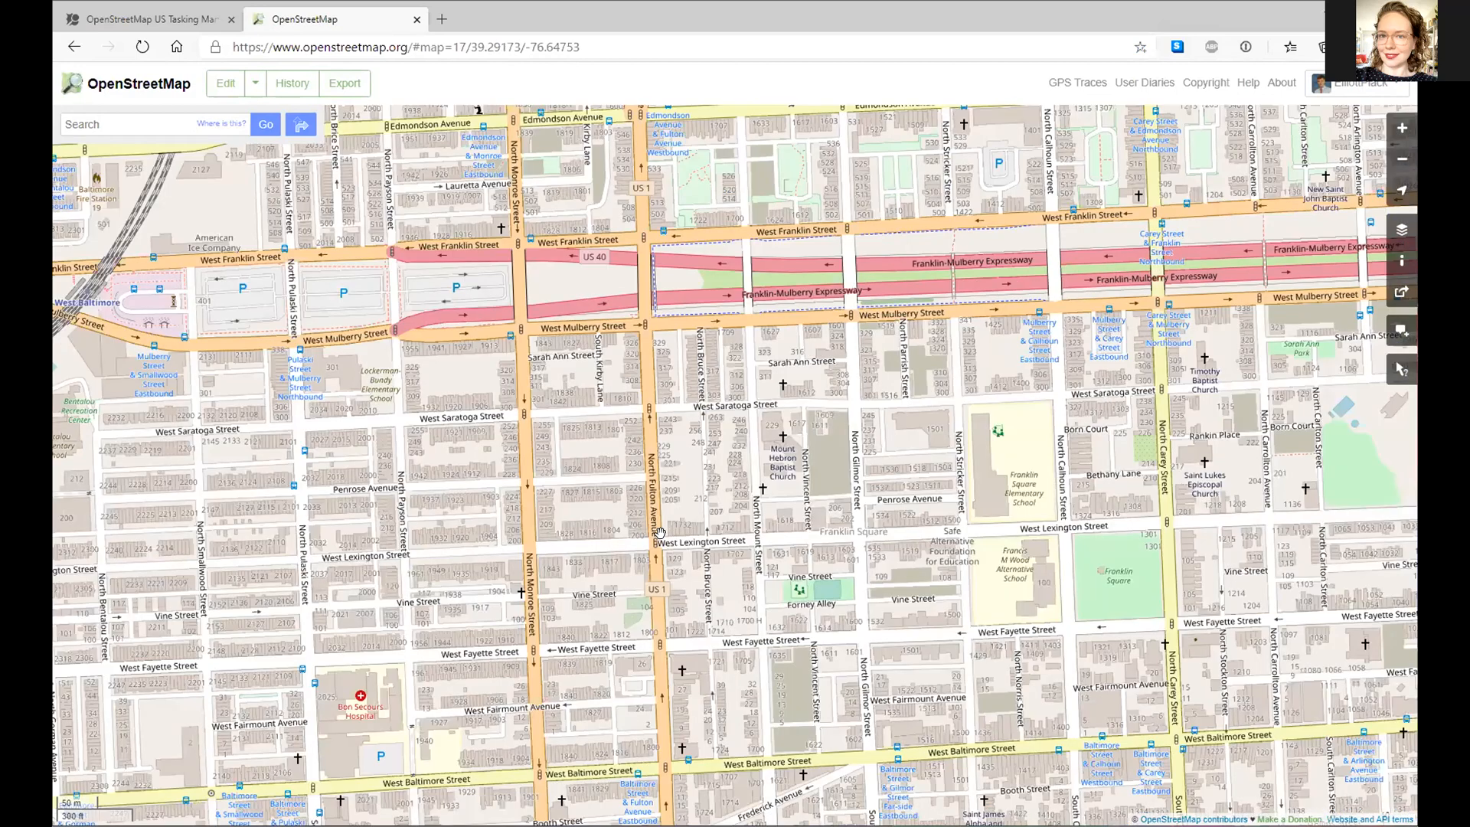
drag(328, 735, 618, 563)
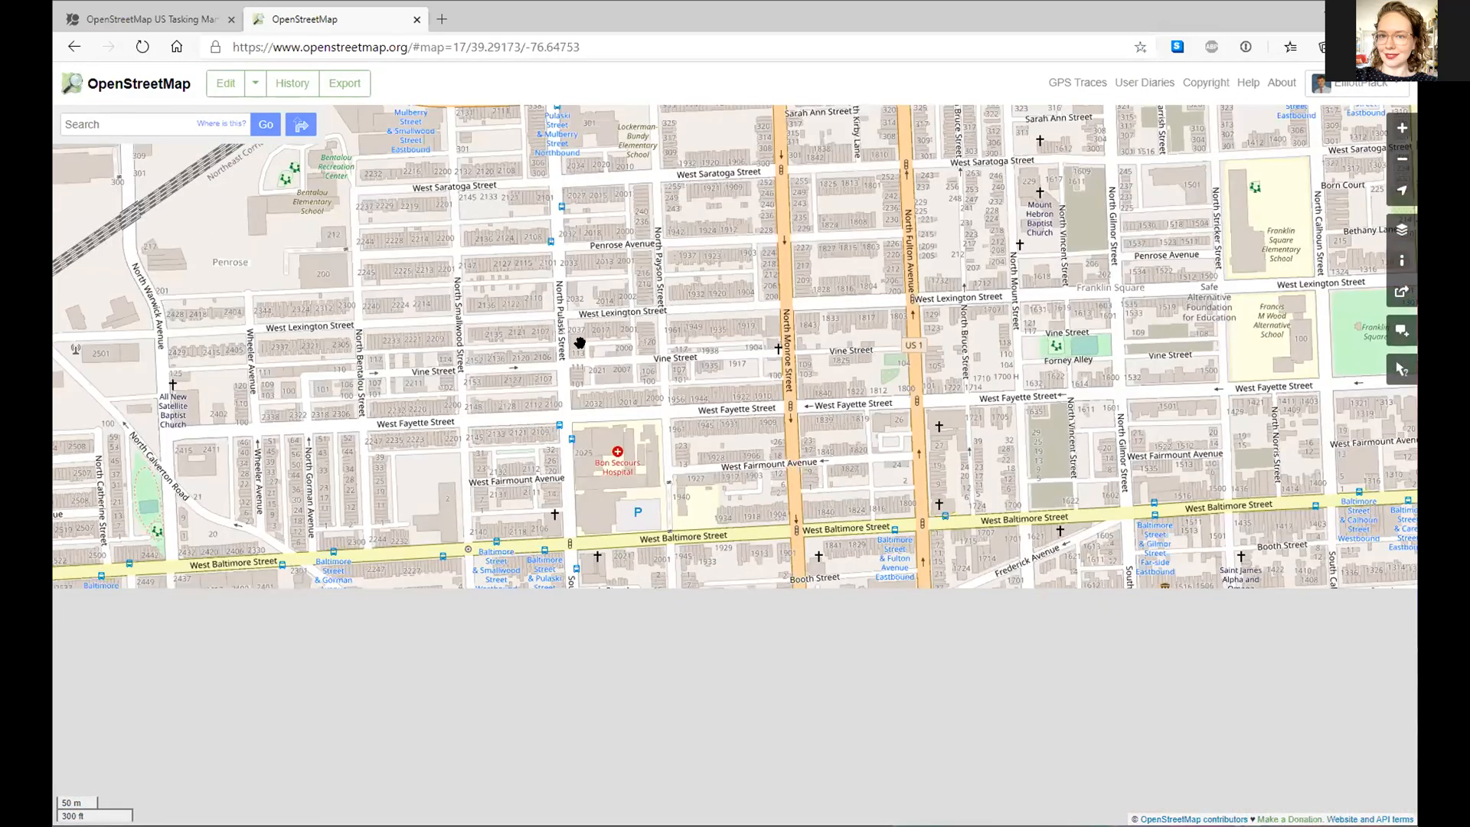
drag(580, 342, 673, 528)
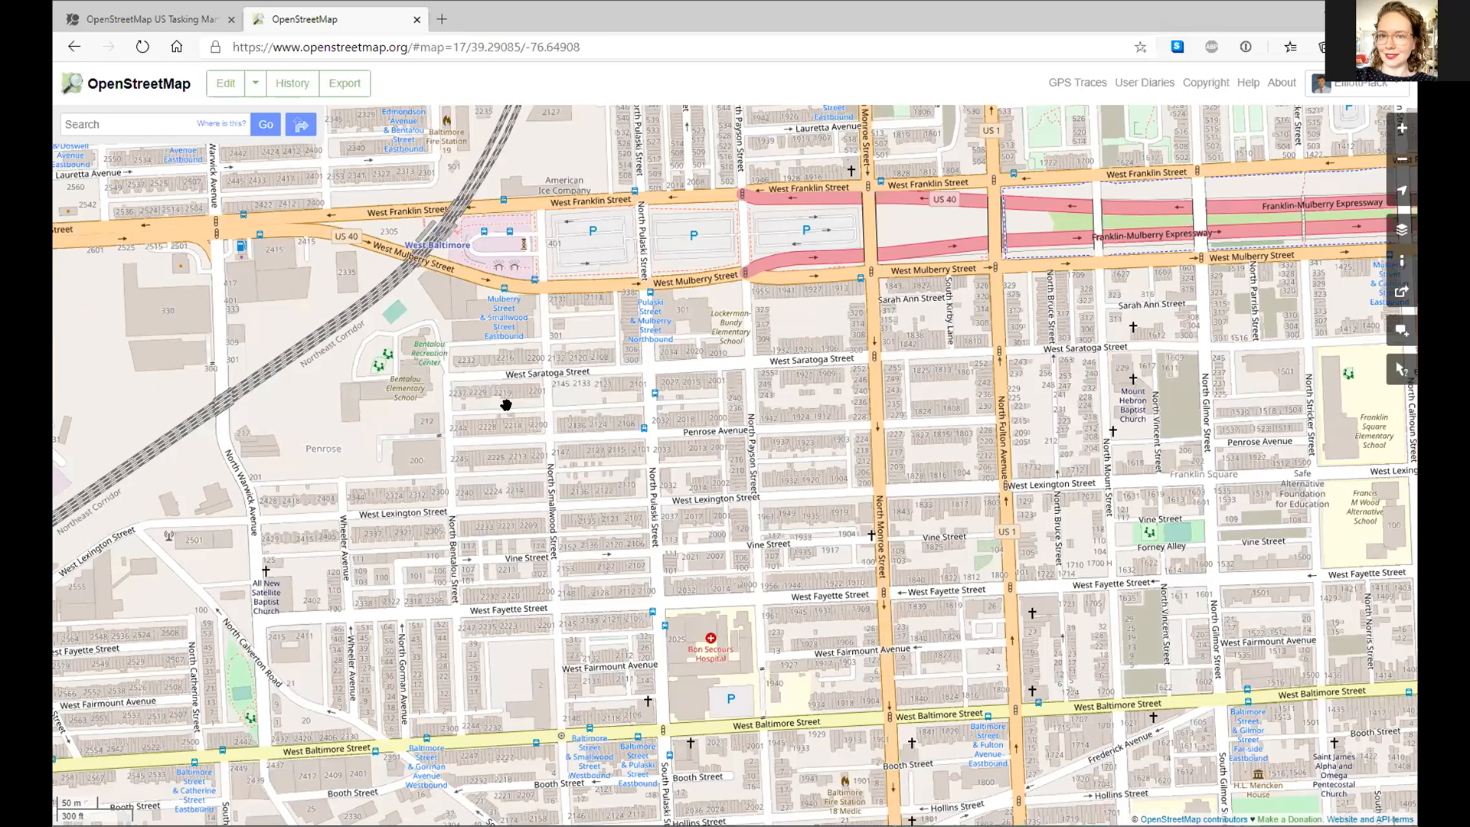
drag(882, 508, 506, 405)
scroll(508, 405, down, 1)
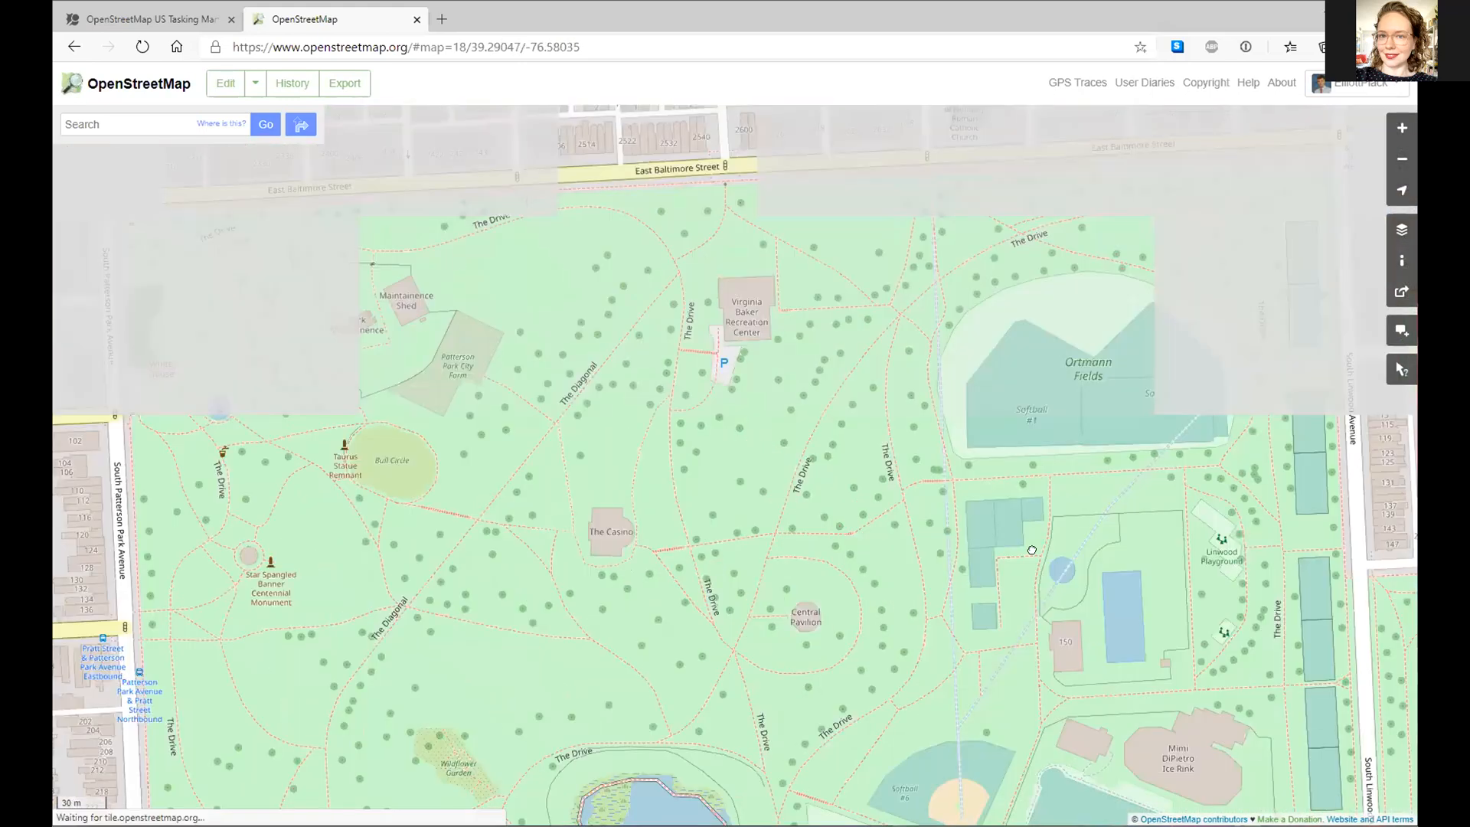
- Survey Patterson Park's north side up to East Baltimore Street, then centre on the lake
key(Up)
key(Up)
key(Up)
key(Up)
key(Up)
drag(1214, 214, 1194, 767)
drag(985, 345, 954, 606)
drag(551, 720, 477, 625)
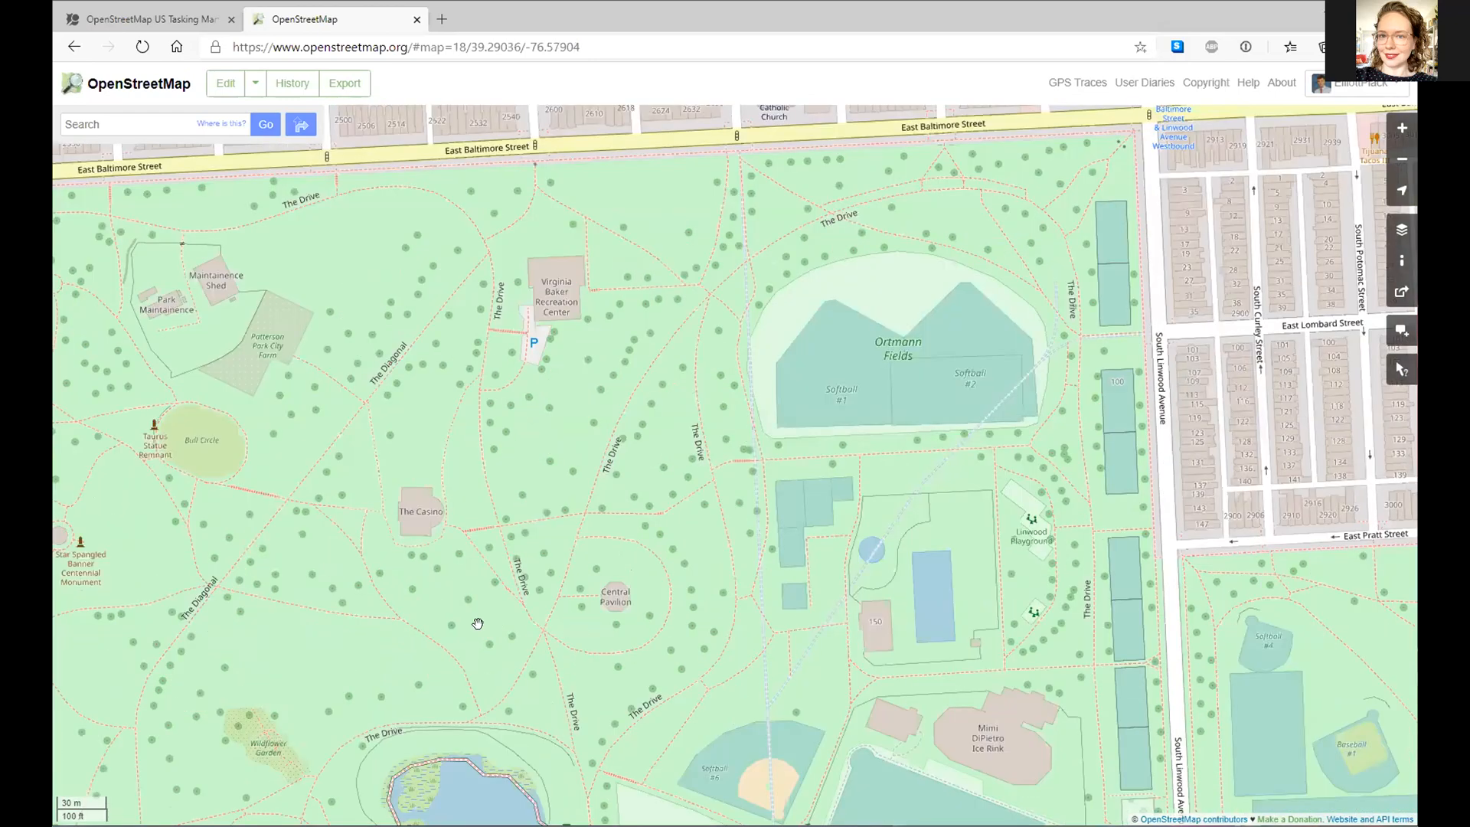
drag(432, 484, 411, 734)
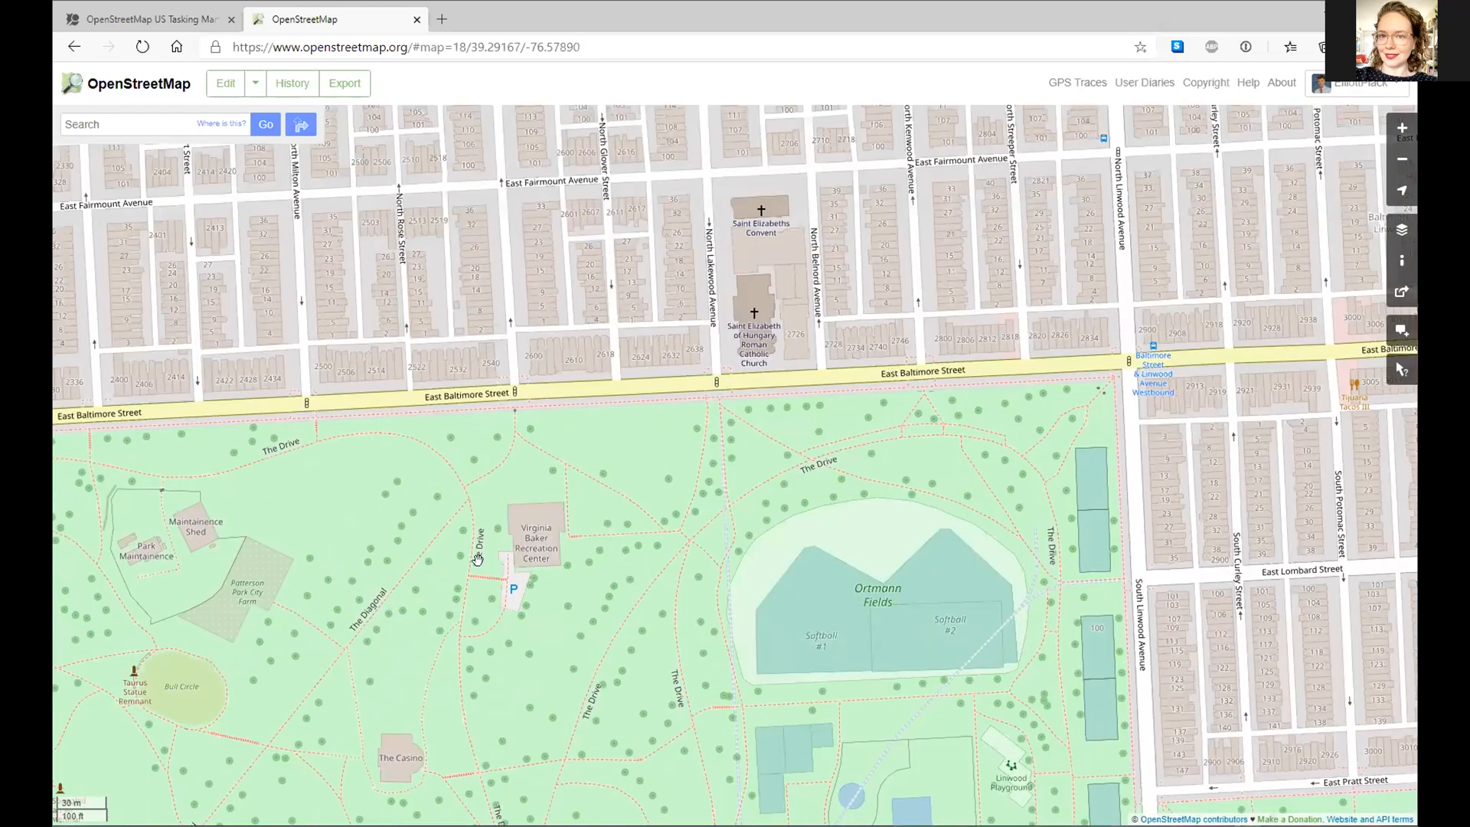
drag(428, 796, 597, 390)
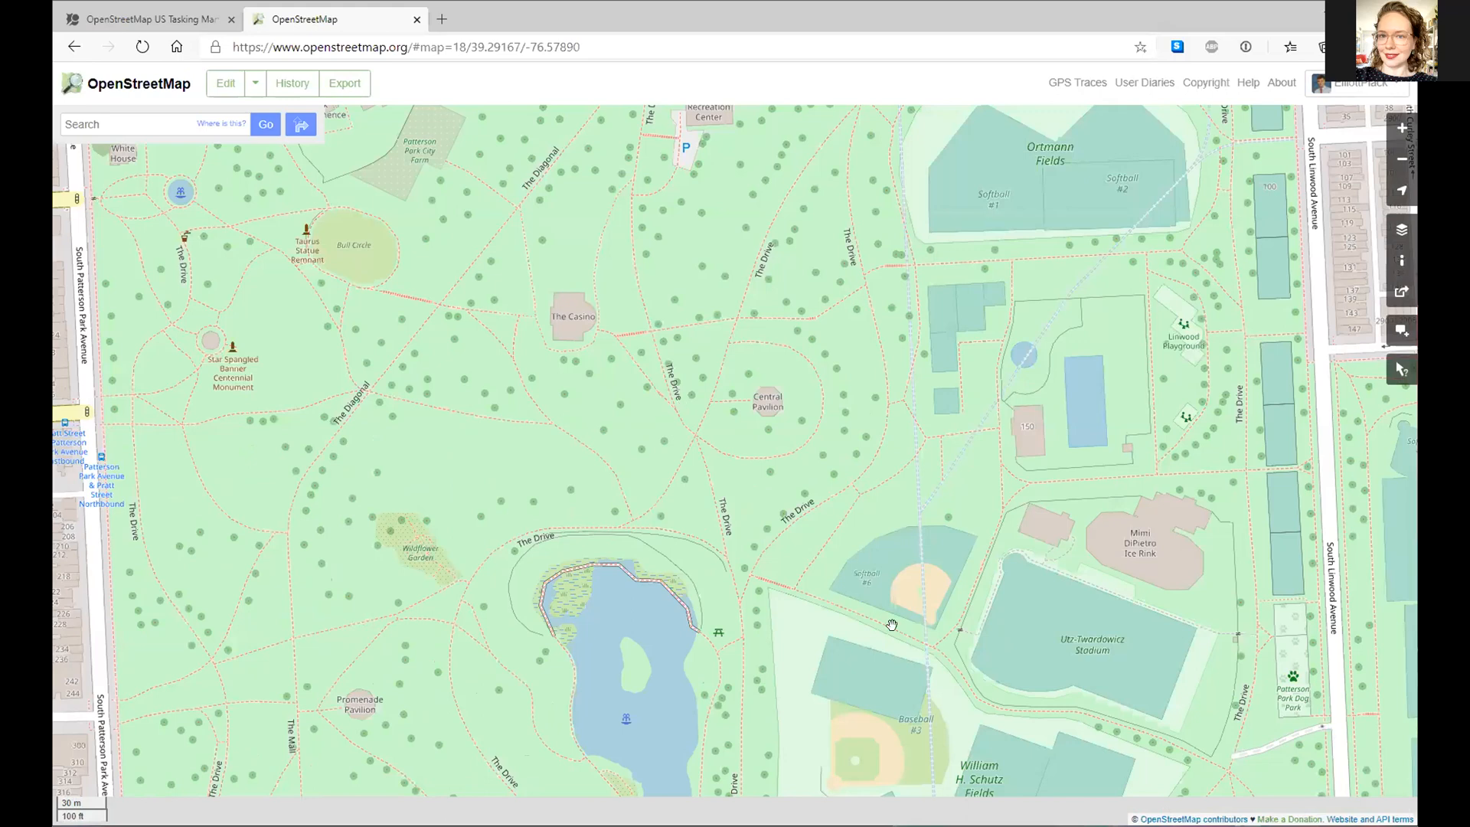
drag(686, 753, 764, 569)
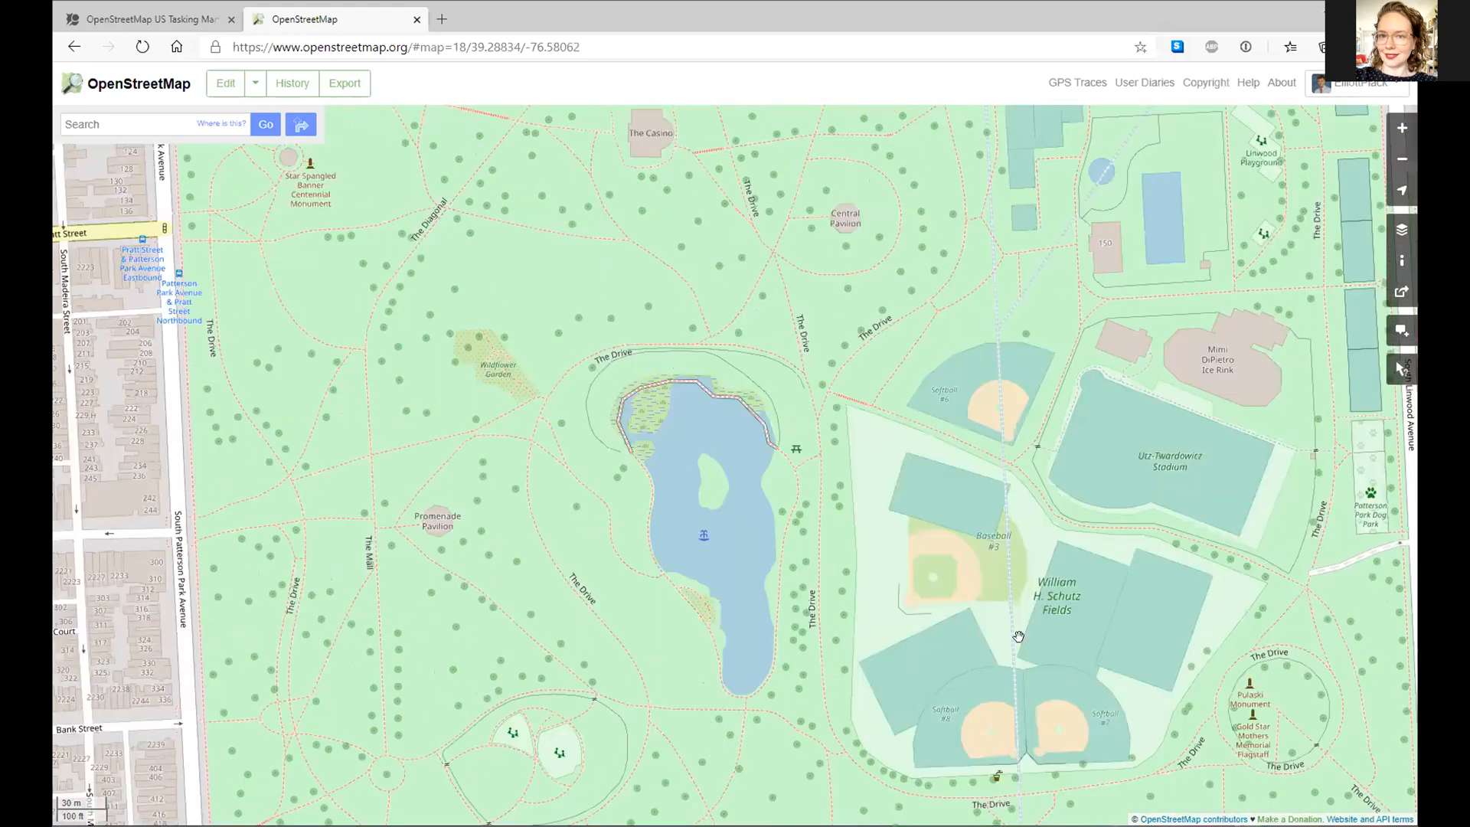
- Check Eastern Avenue and the blocks south of the park, zoom out, and return to Tasking Manager
drag(952, 492, 1066, 502)
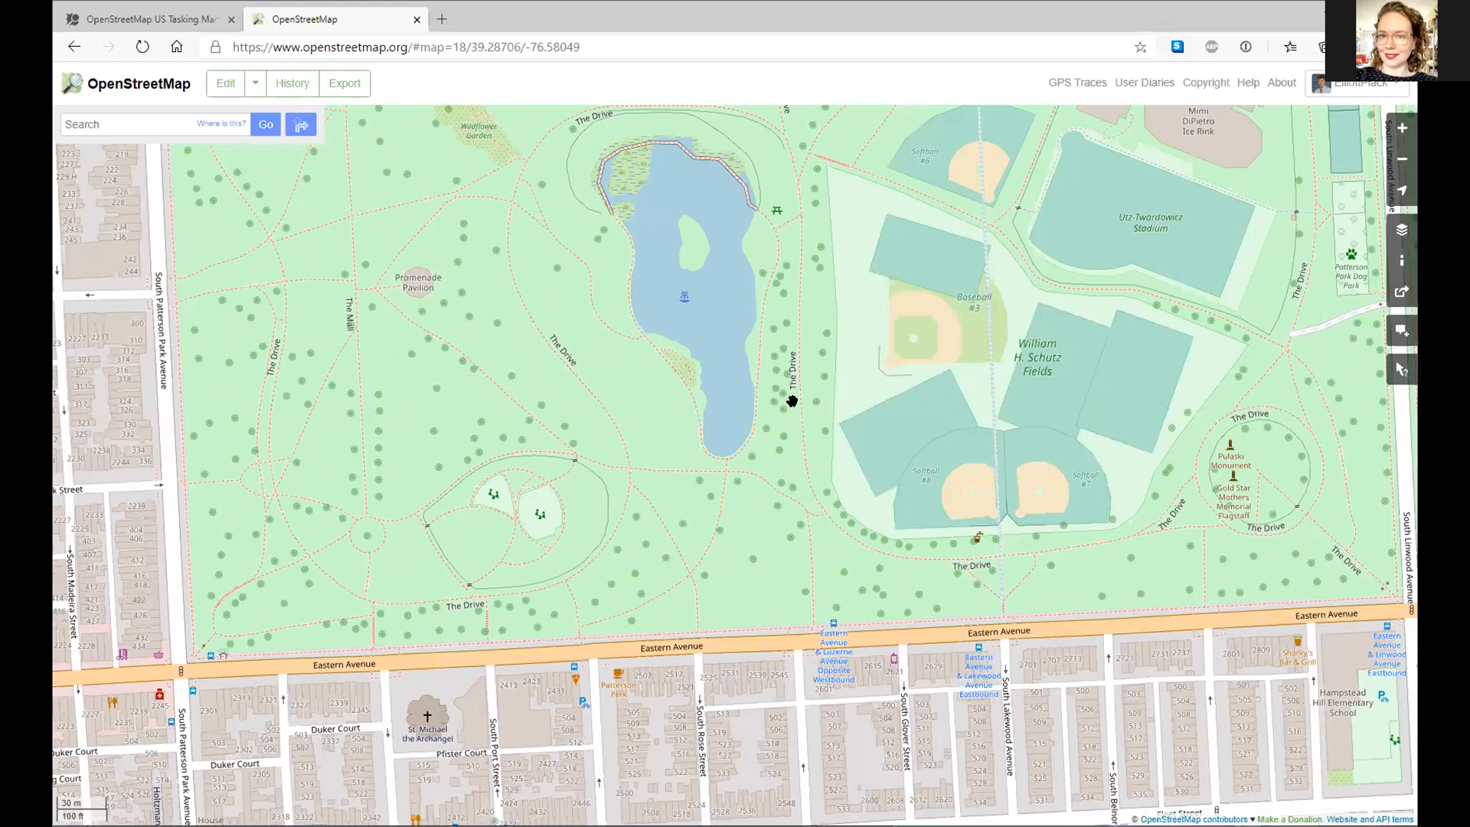
drag(524, 500, 665, 403)
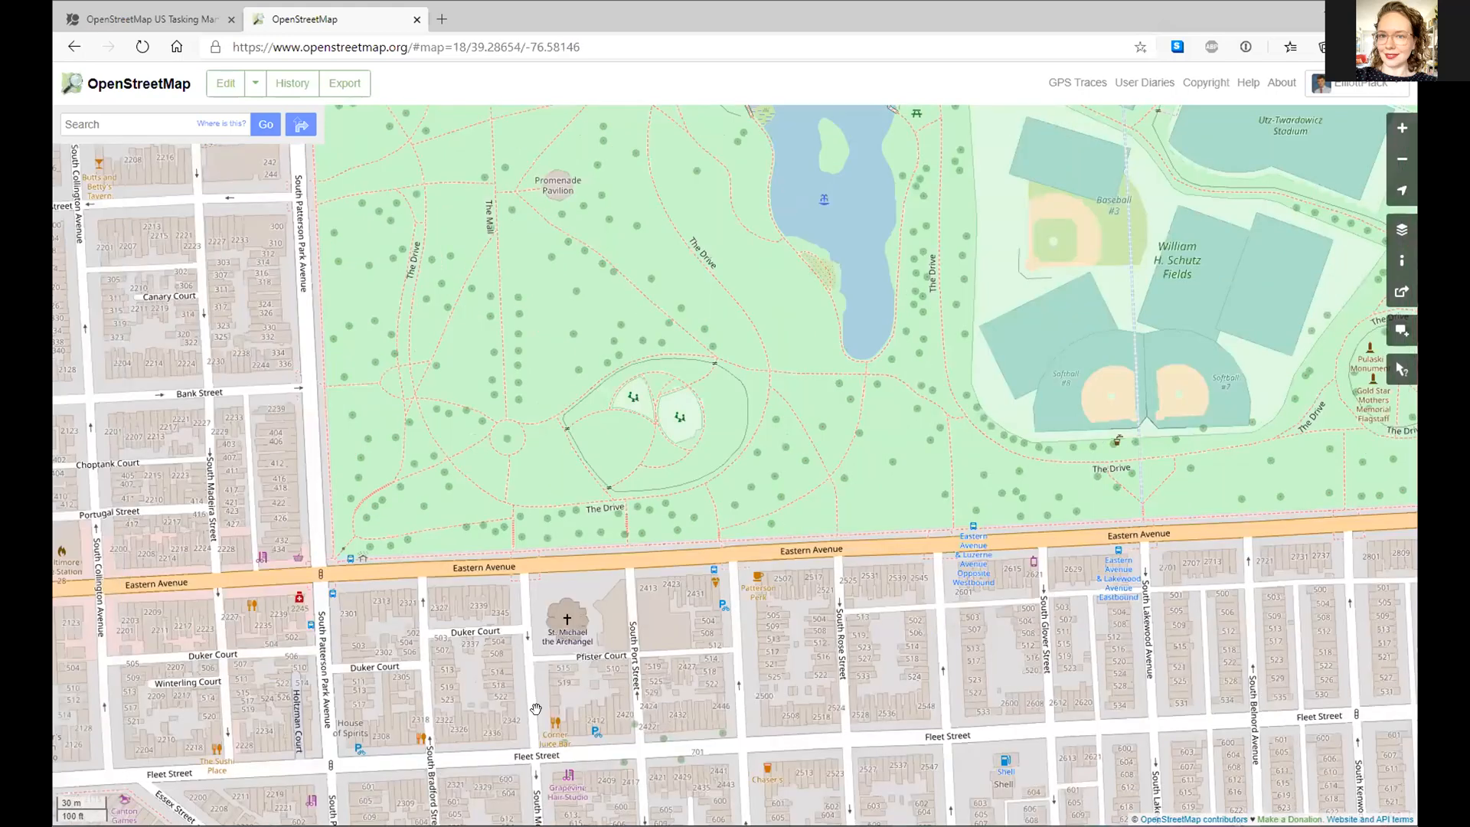
drag(846, 440, 976, 341)
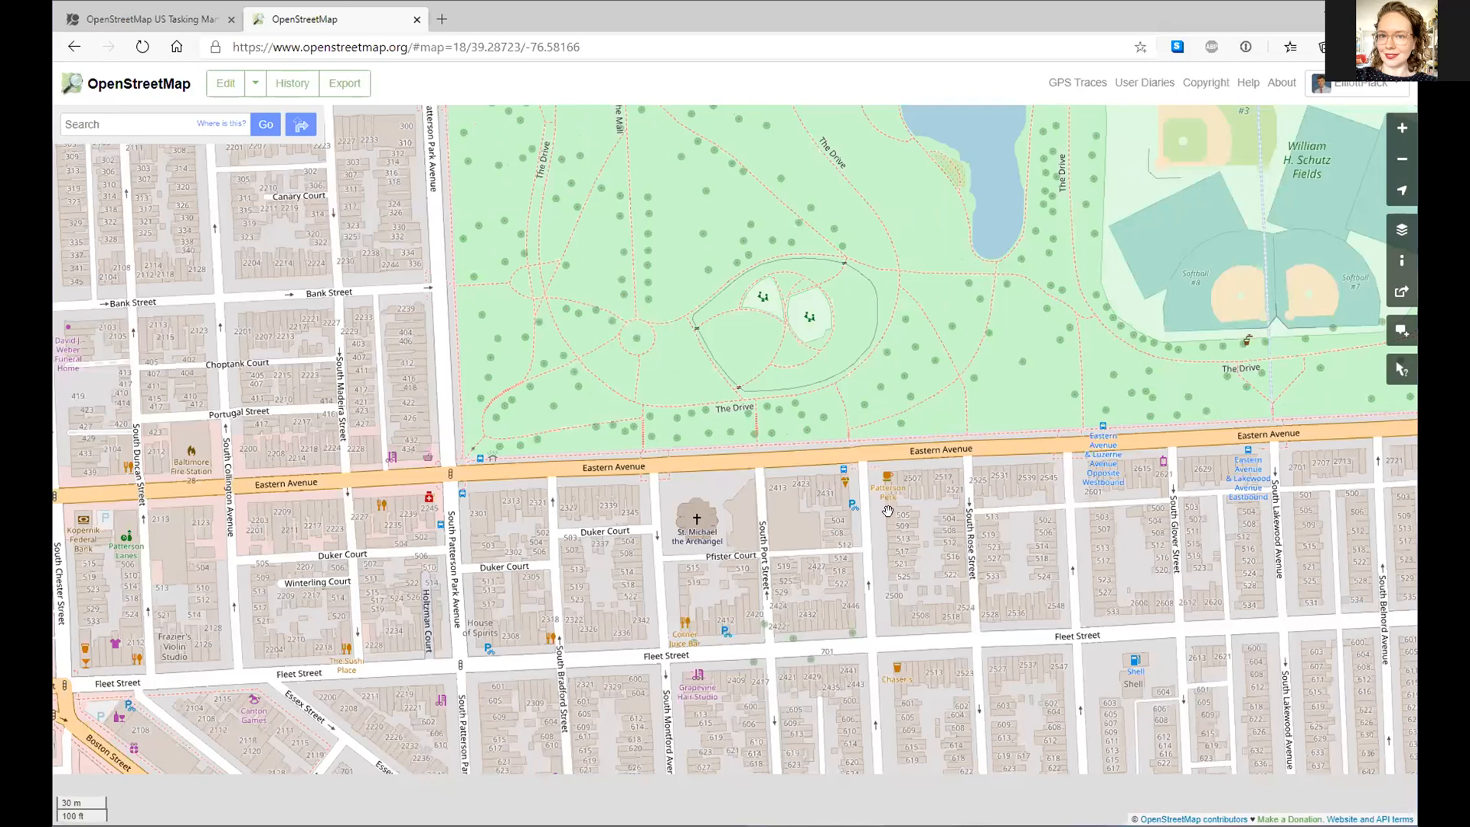
drag(607, 676, 670, 459)
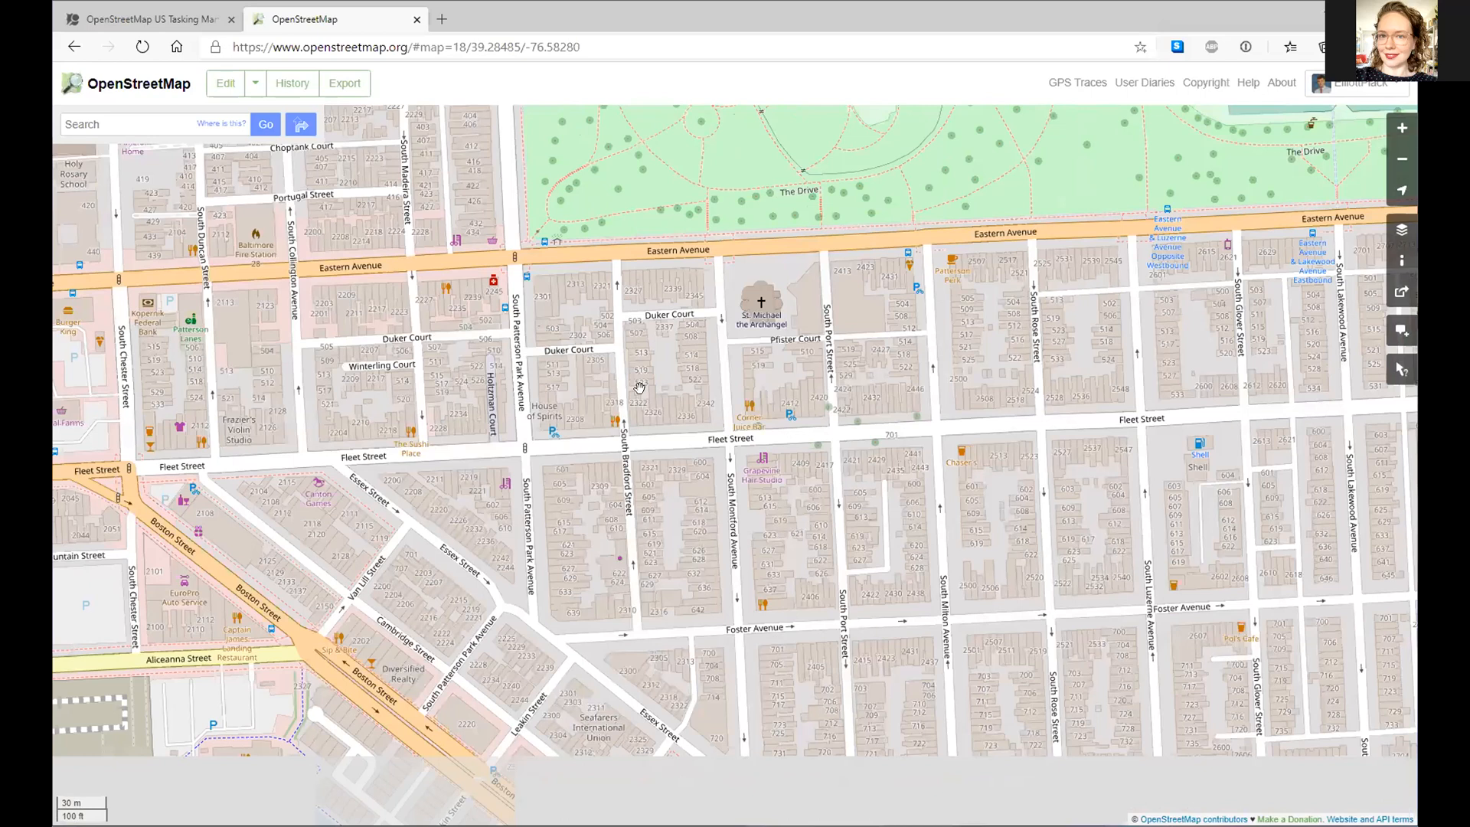
scroll(1364, 699, down, 1)
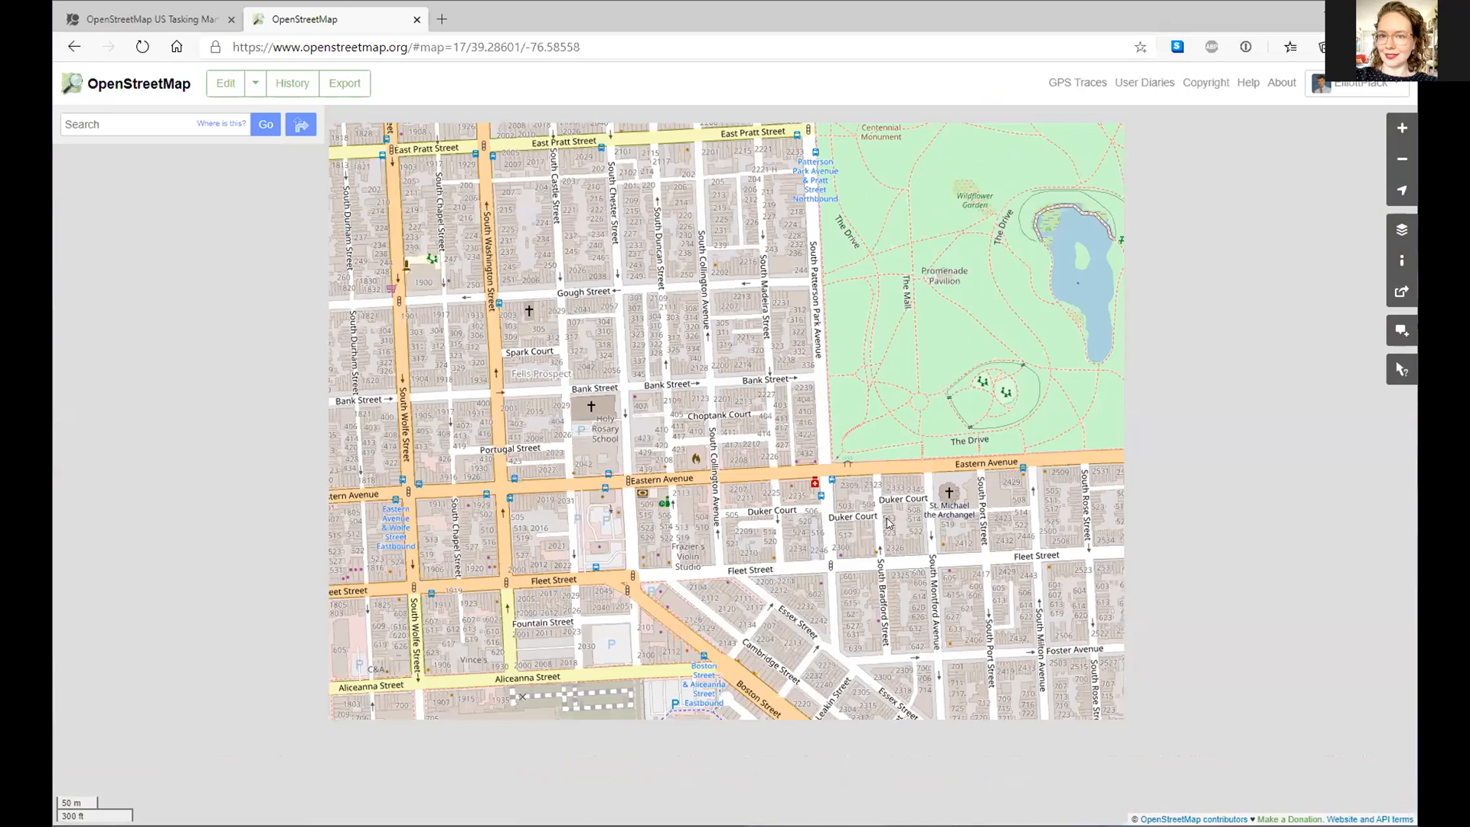
scroll(829, 695, down, 1)
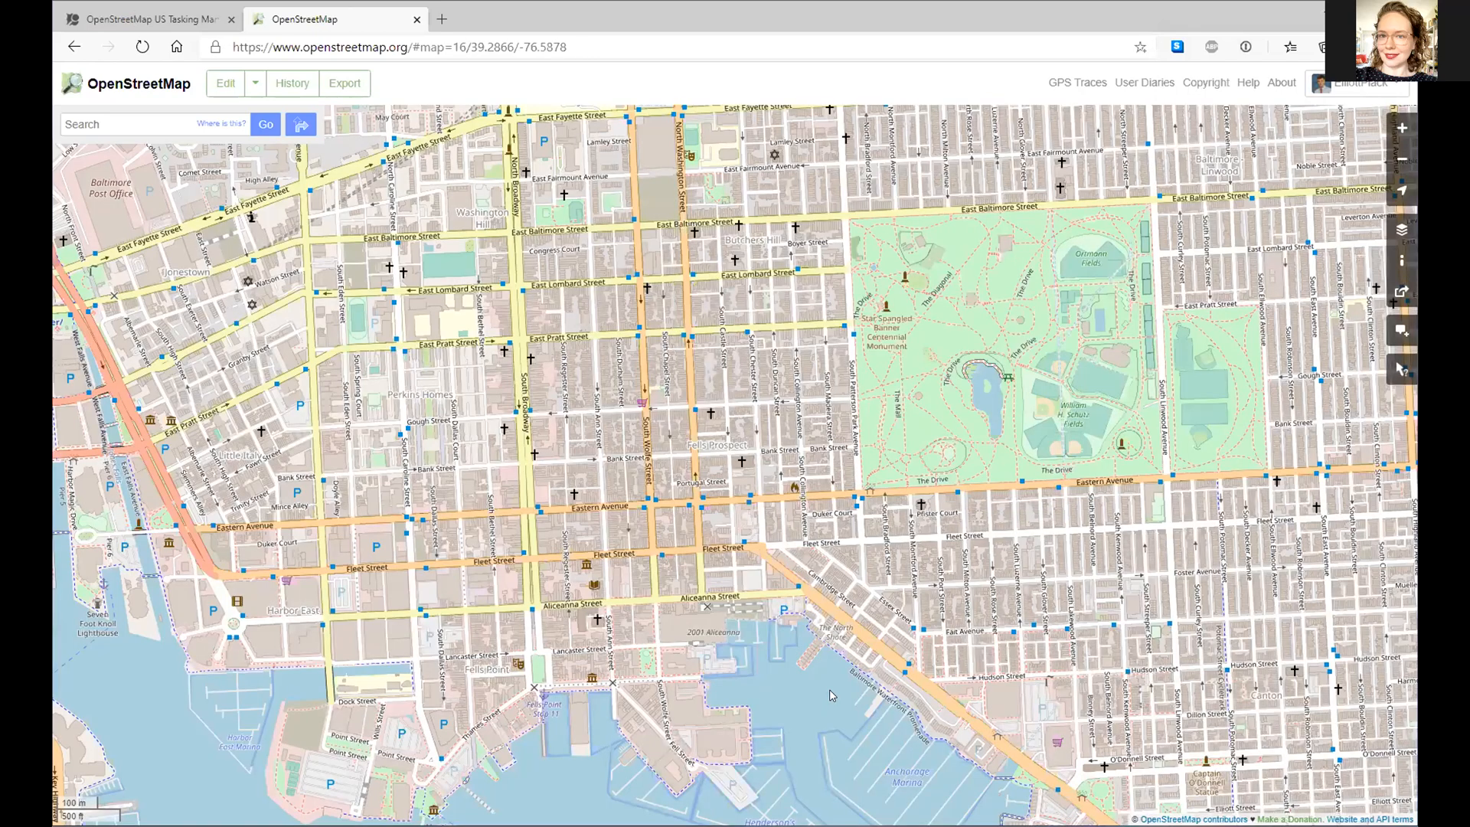
key(ctrl+Tab)
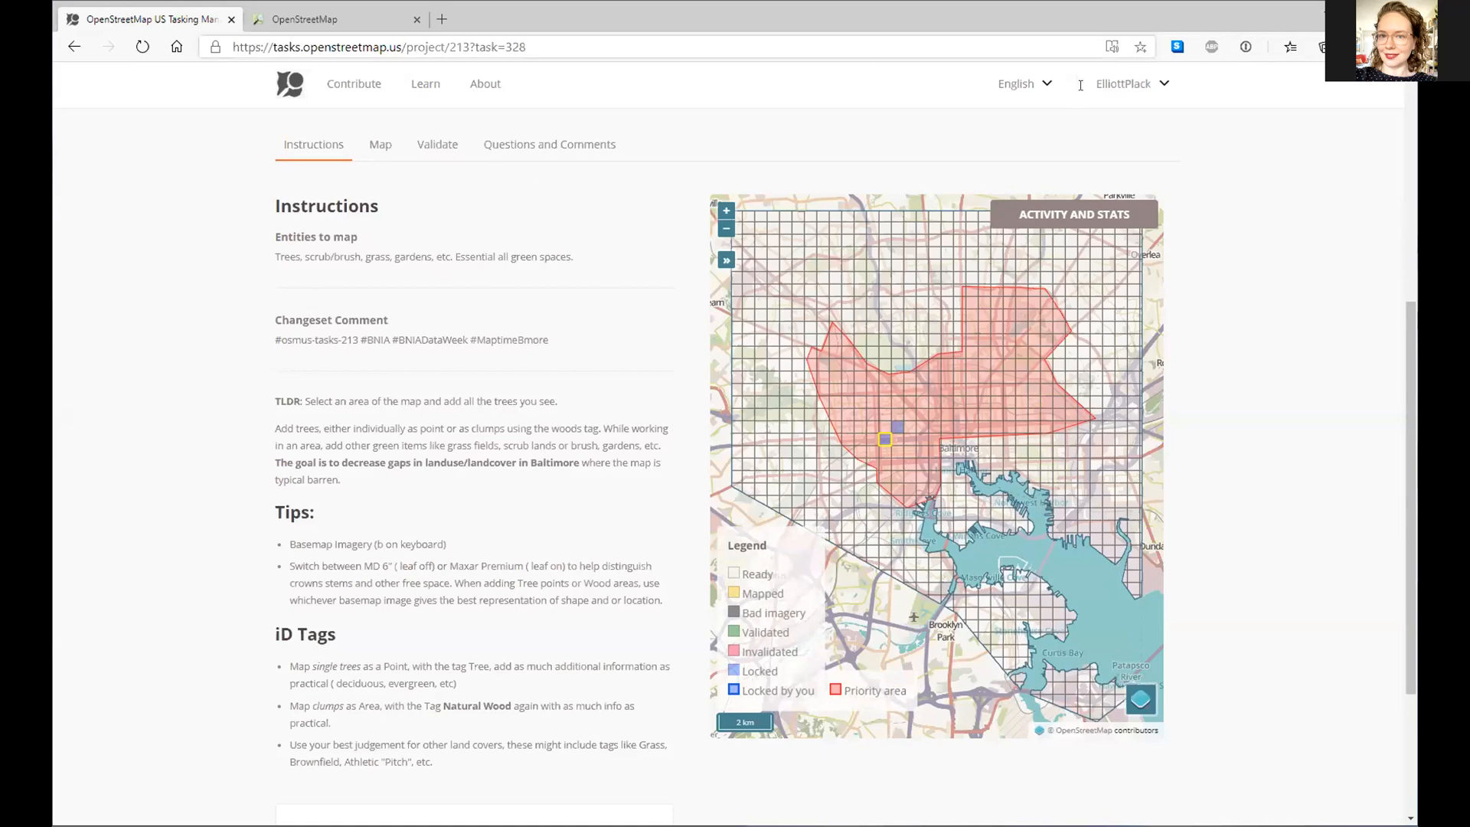
- Check the account menus in both tabs, then return to the downtown Baltimore map
click(1162, 84)
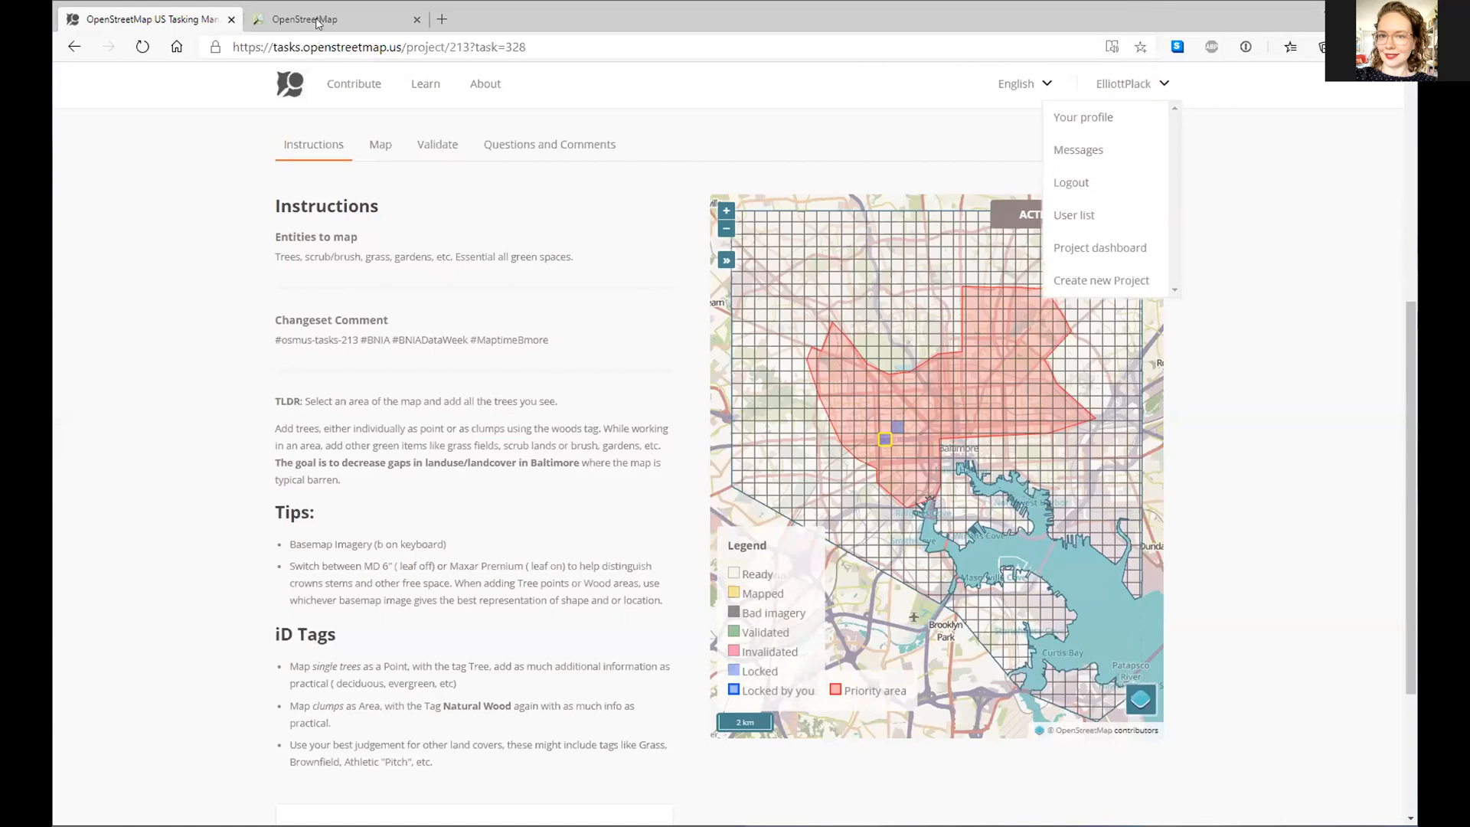
key(ctrl+Tab)
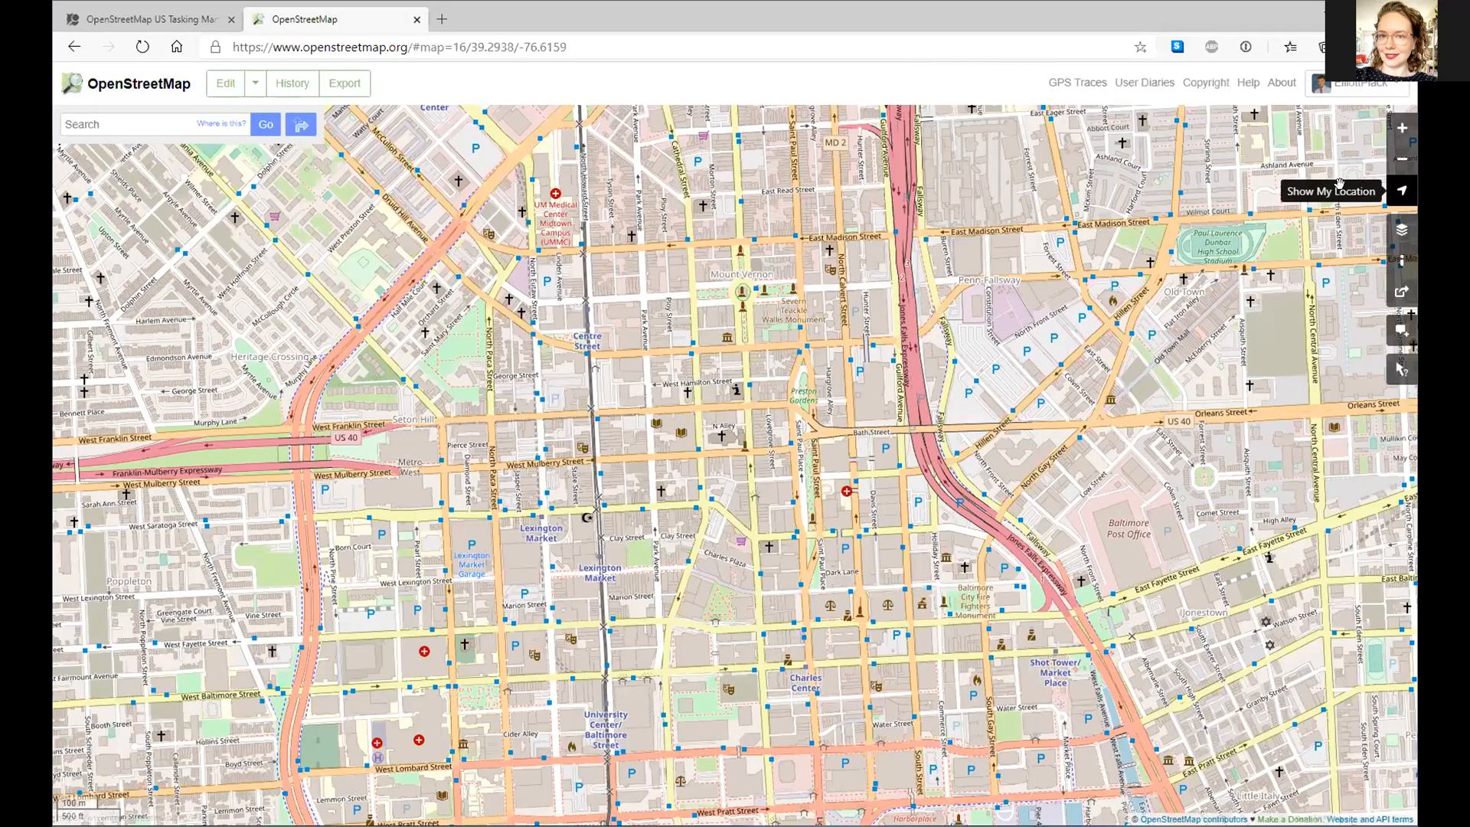
click(1385, 88)
click(169, 81)
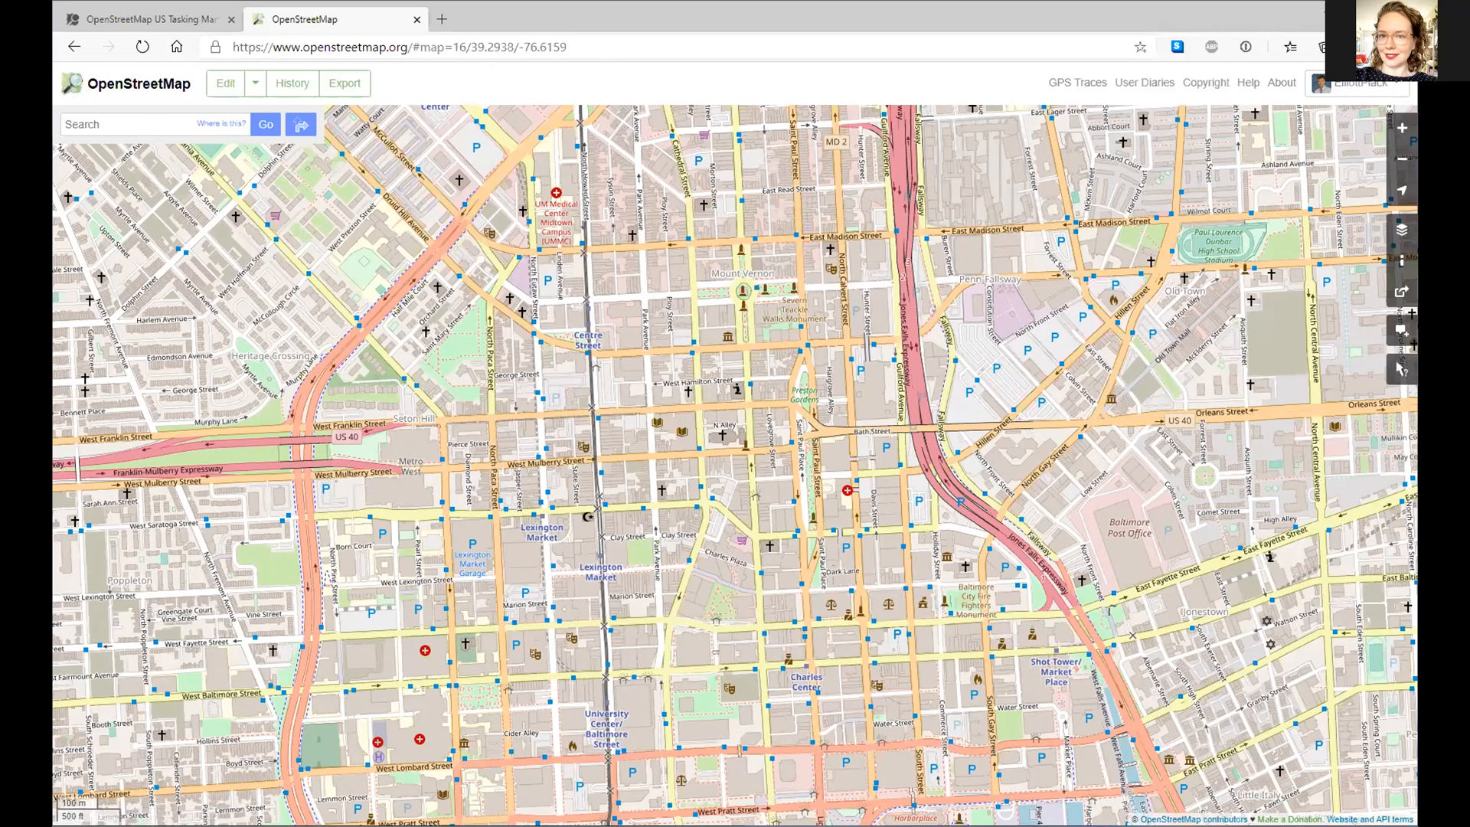
click(155, 23)
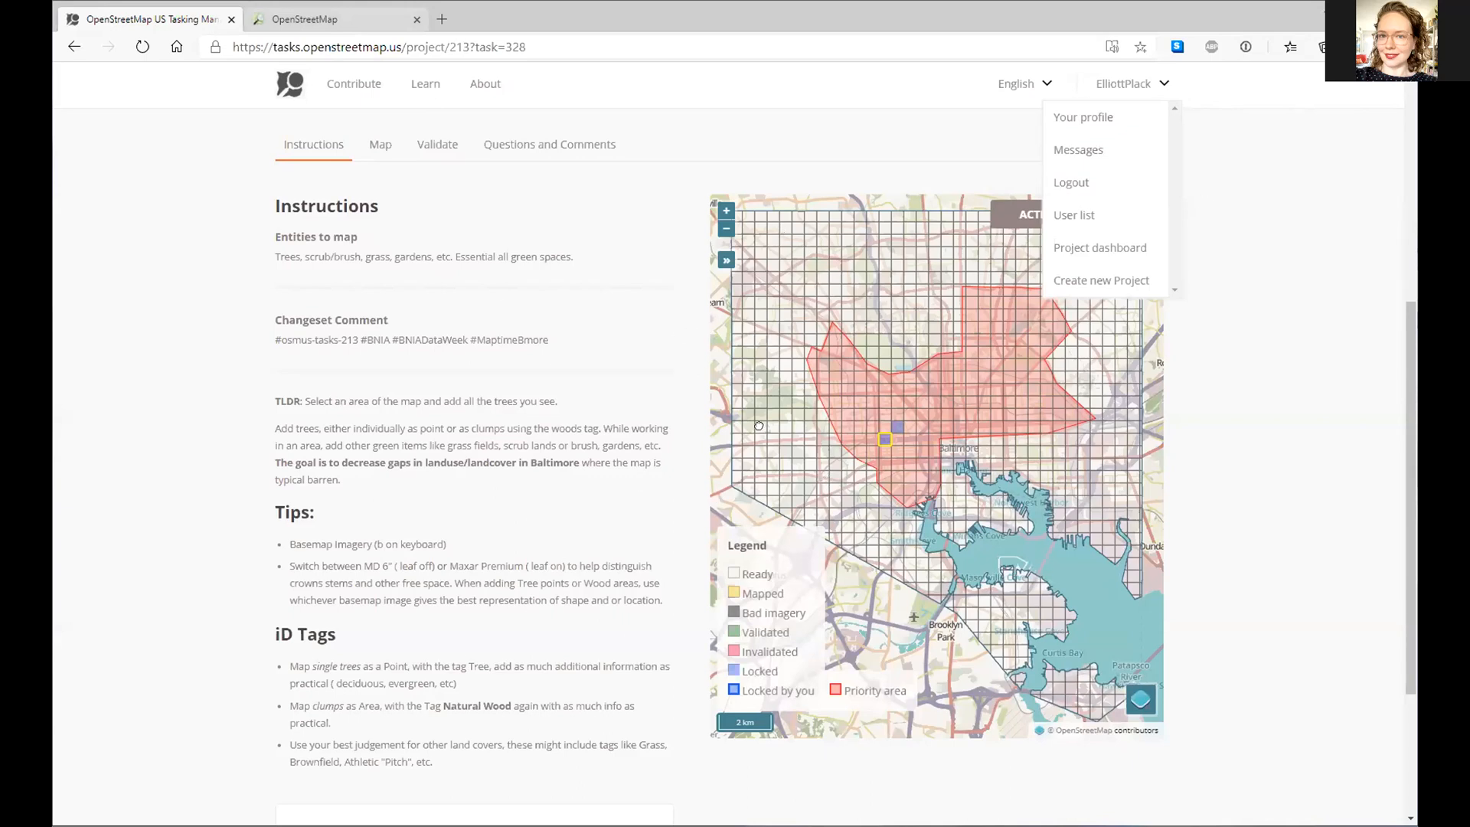
key(ctrl+Tab)
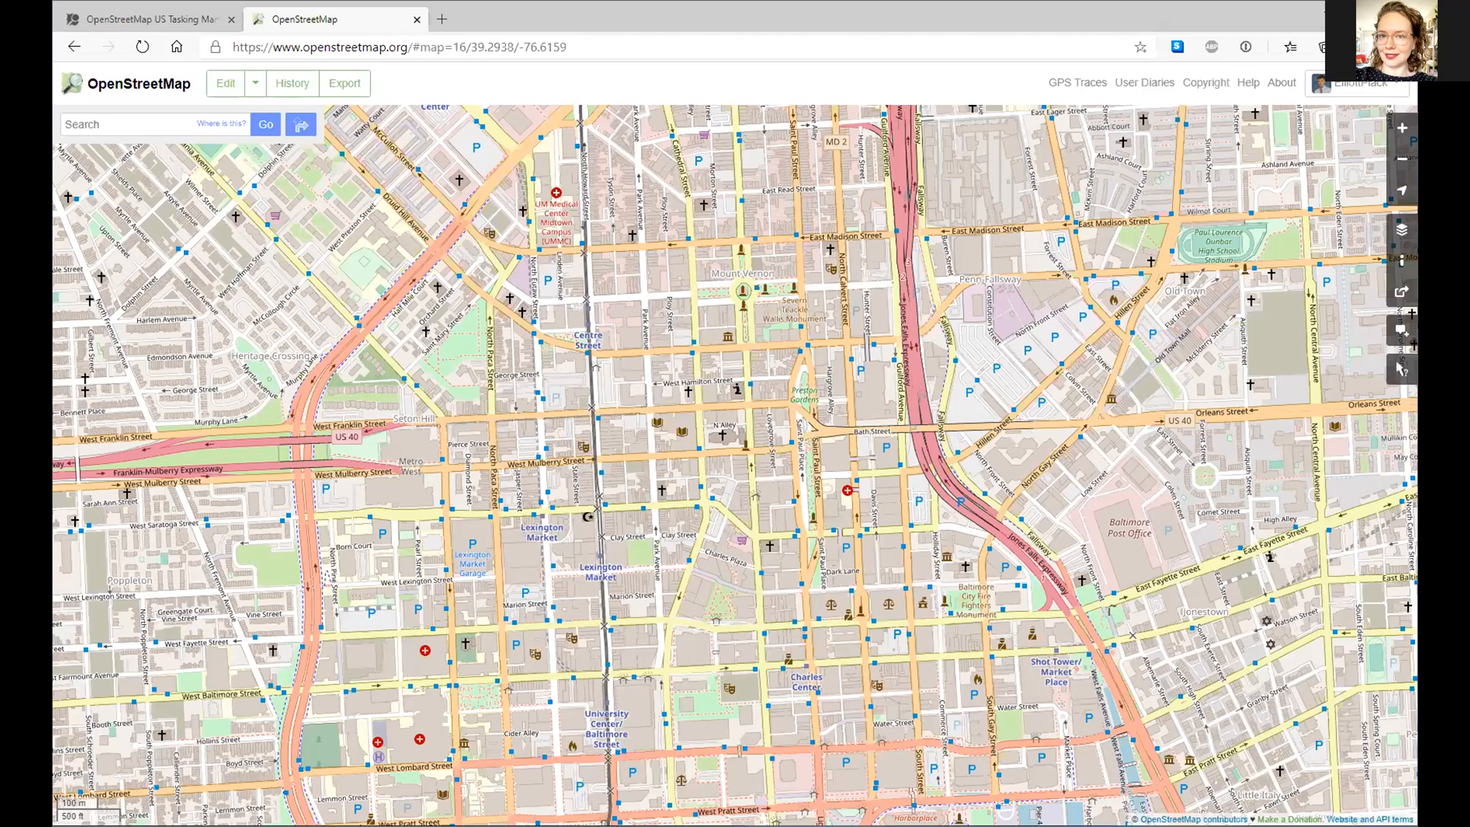
- Inspect the park's and School Grounds' tags, then close the OpenStreetMap editor tab
drag(827, 463, 816, 466)
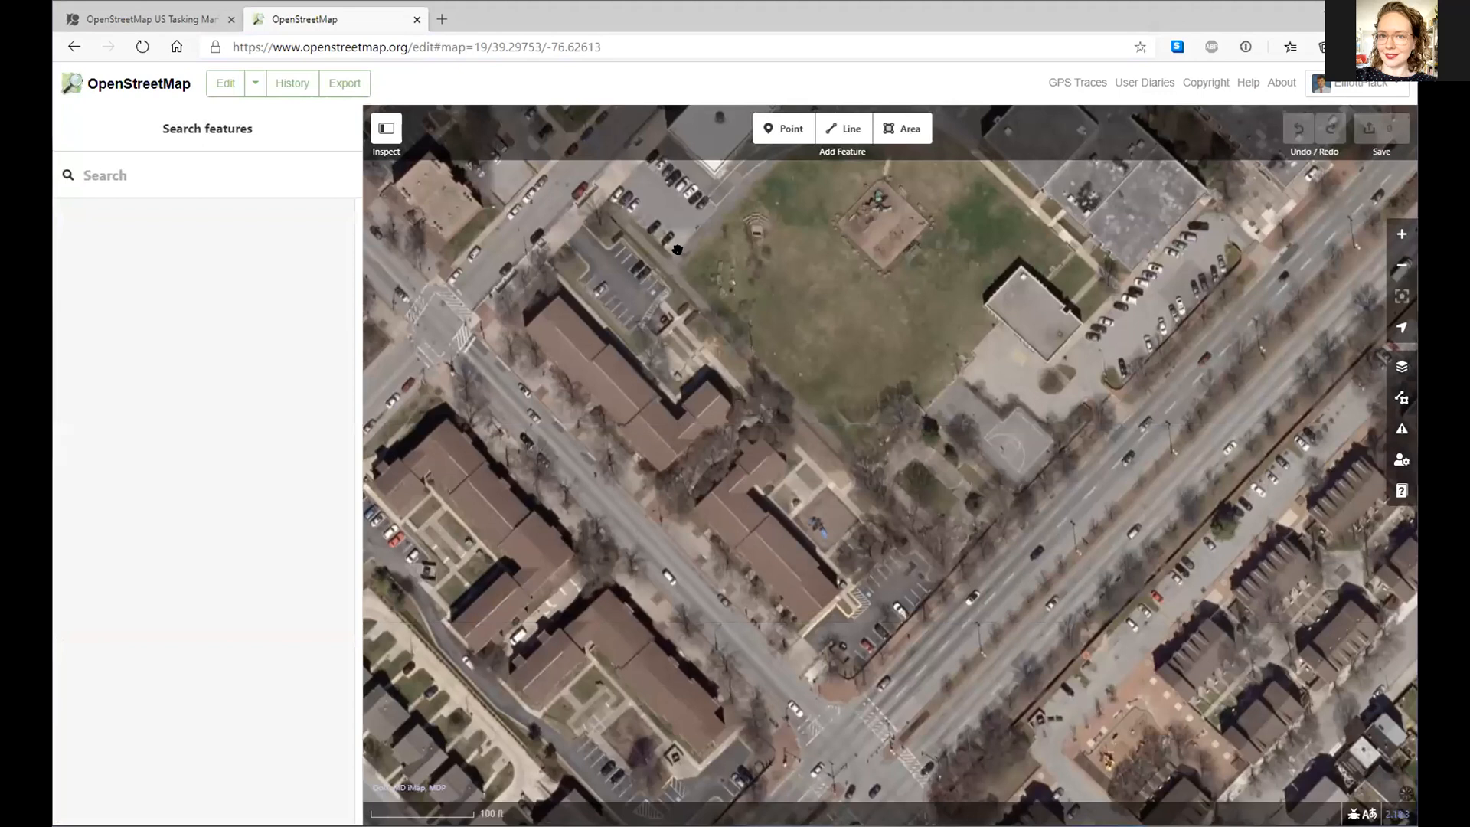
click(728, 326)
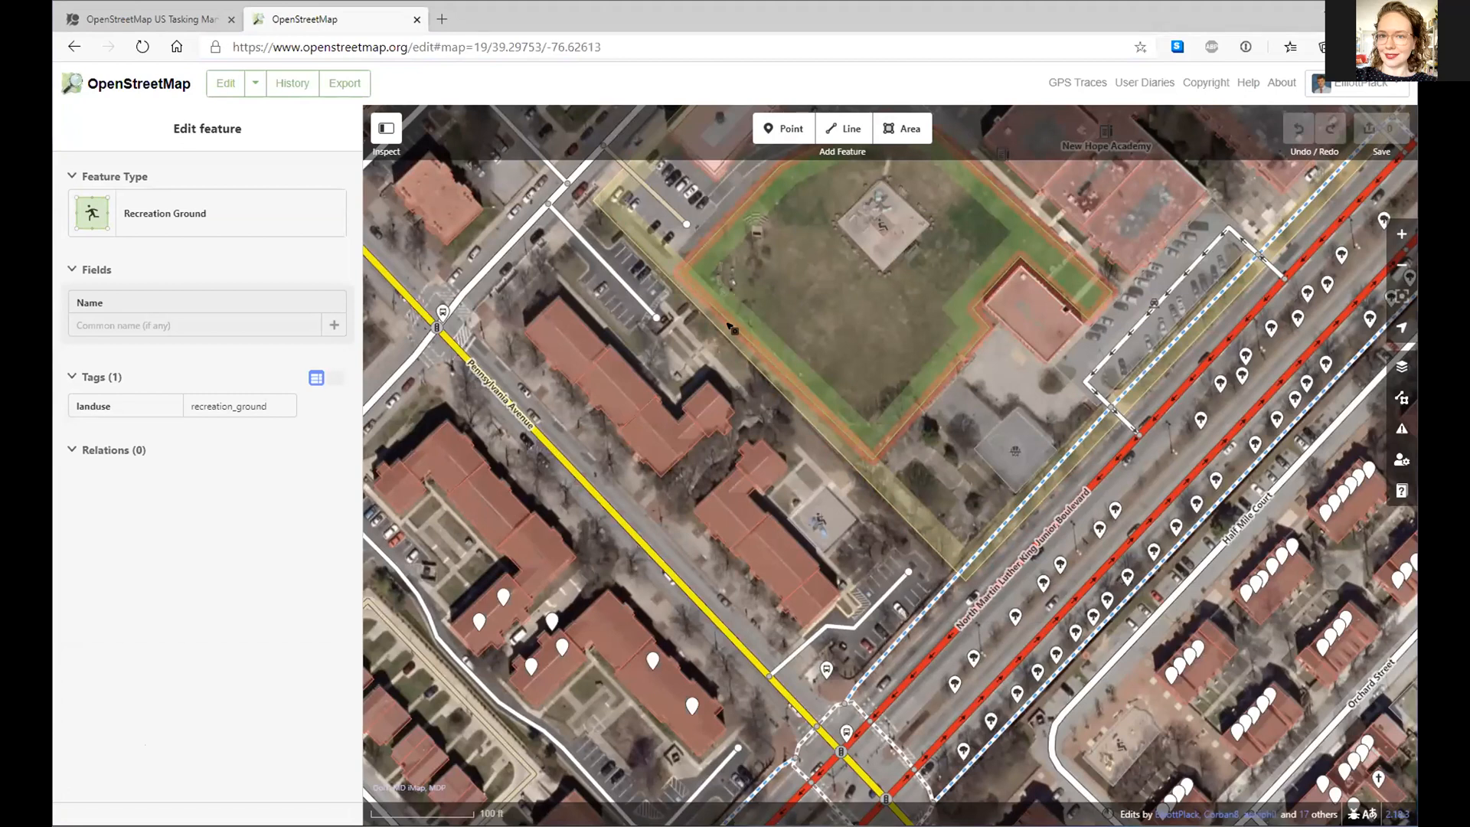
click(941, 228)
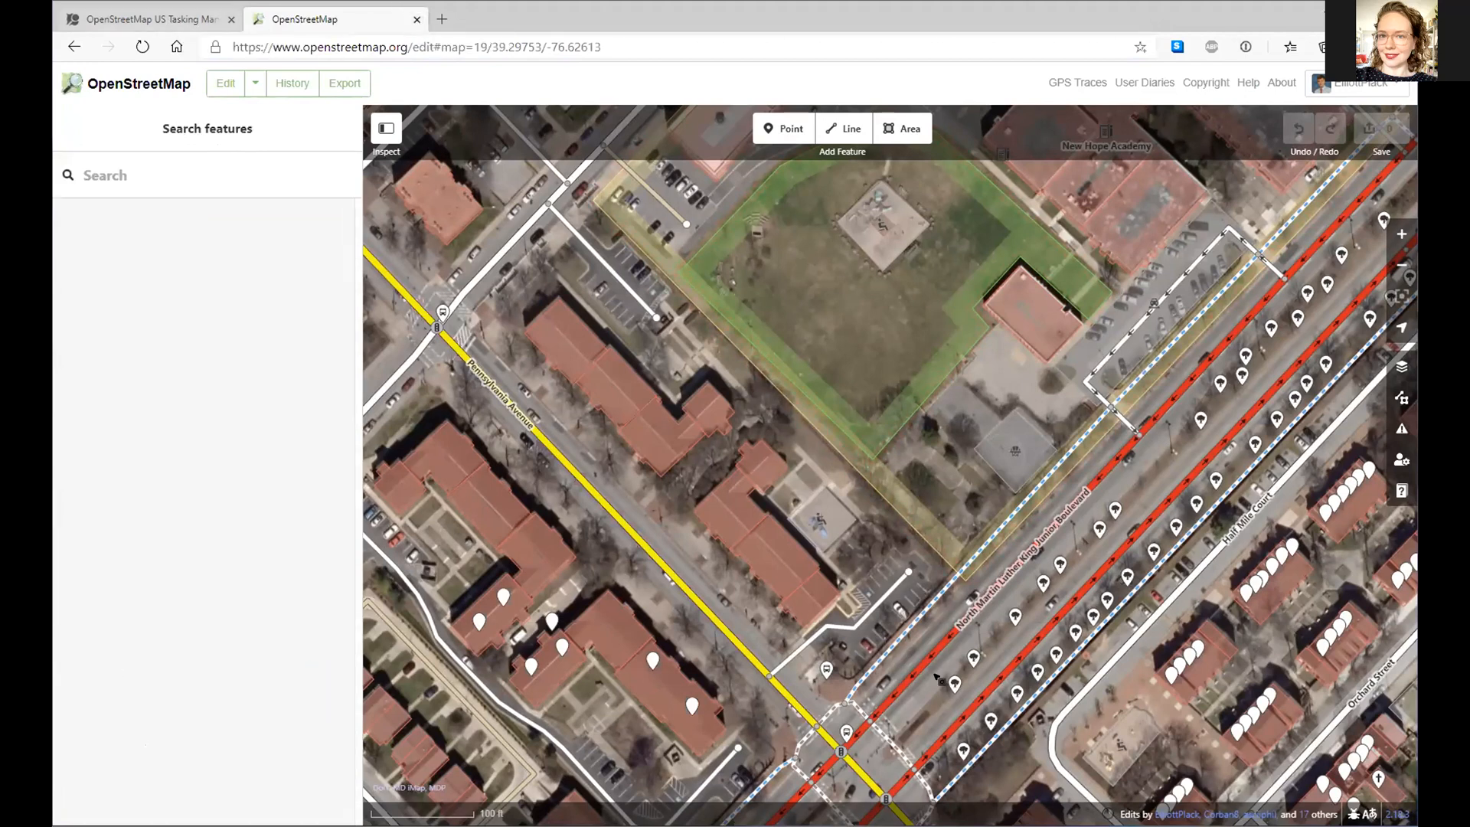
click(910, 545)
key(Escape)
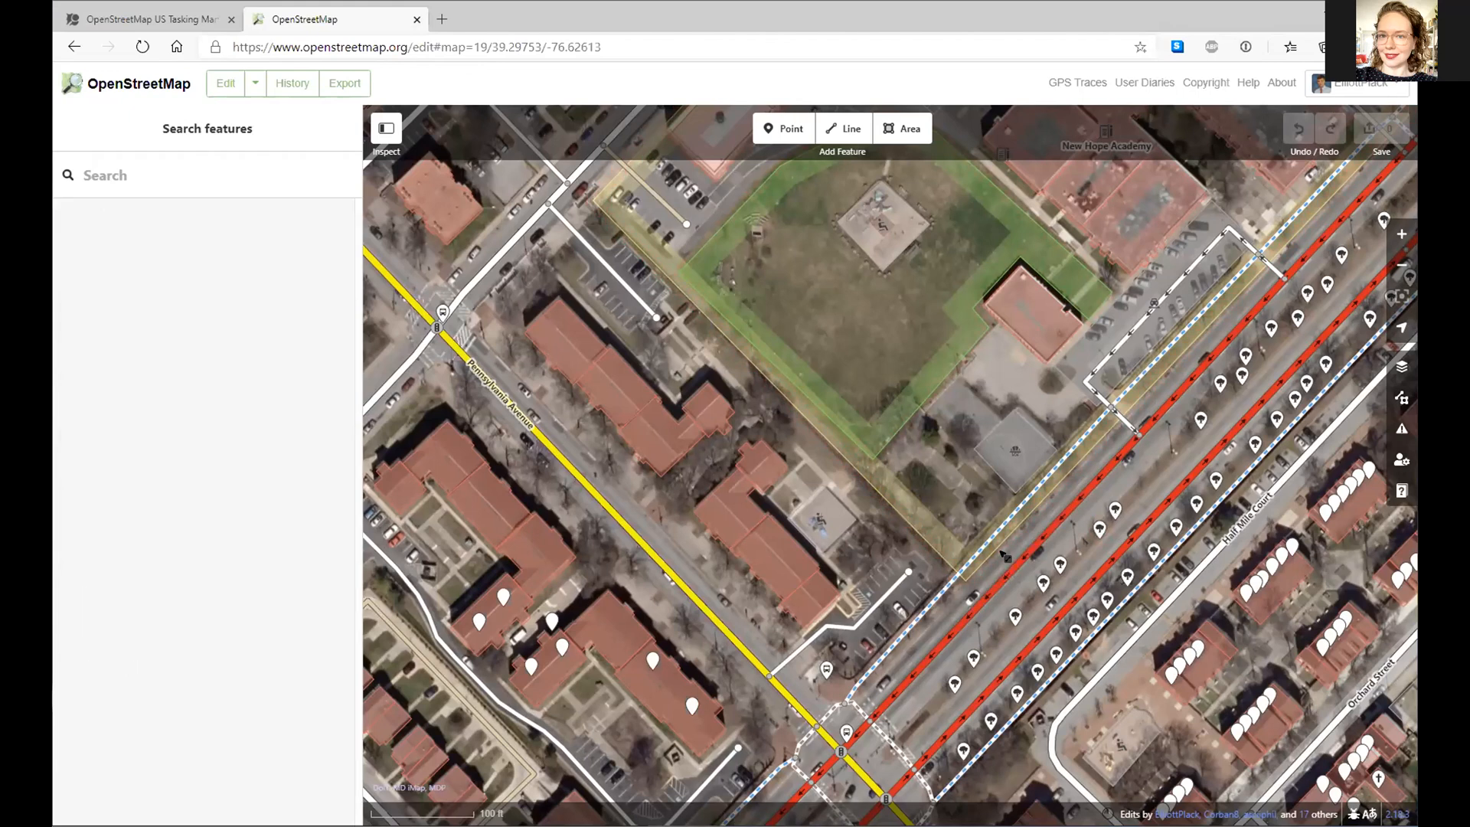
click(418, 22)
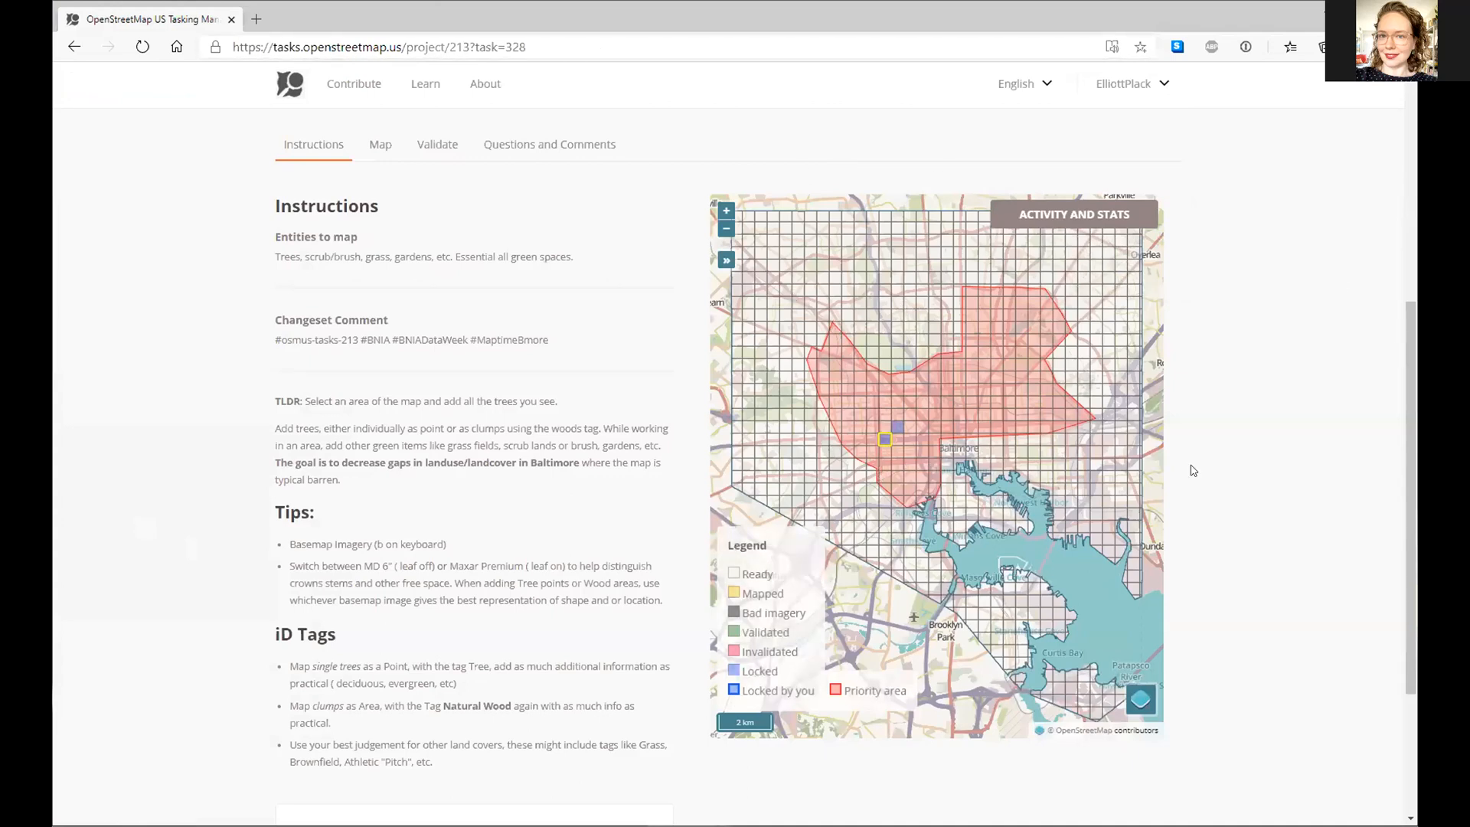
- Preview tasks 336 and 245 on the grid, then open your locked task 328
click(1063, 501)
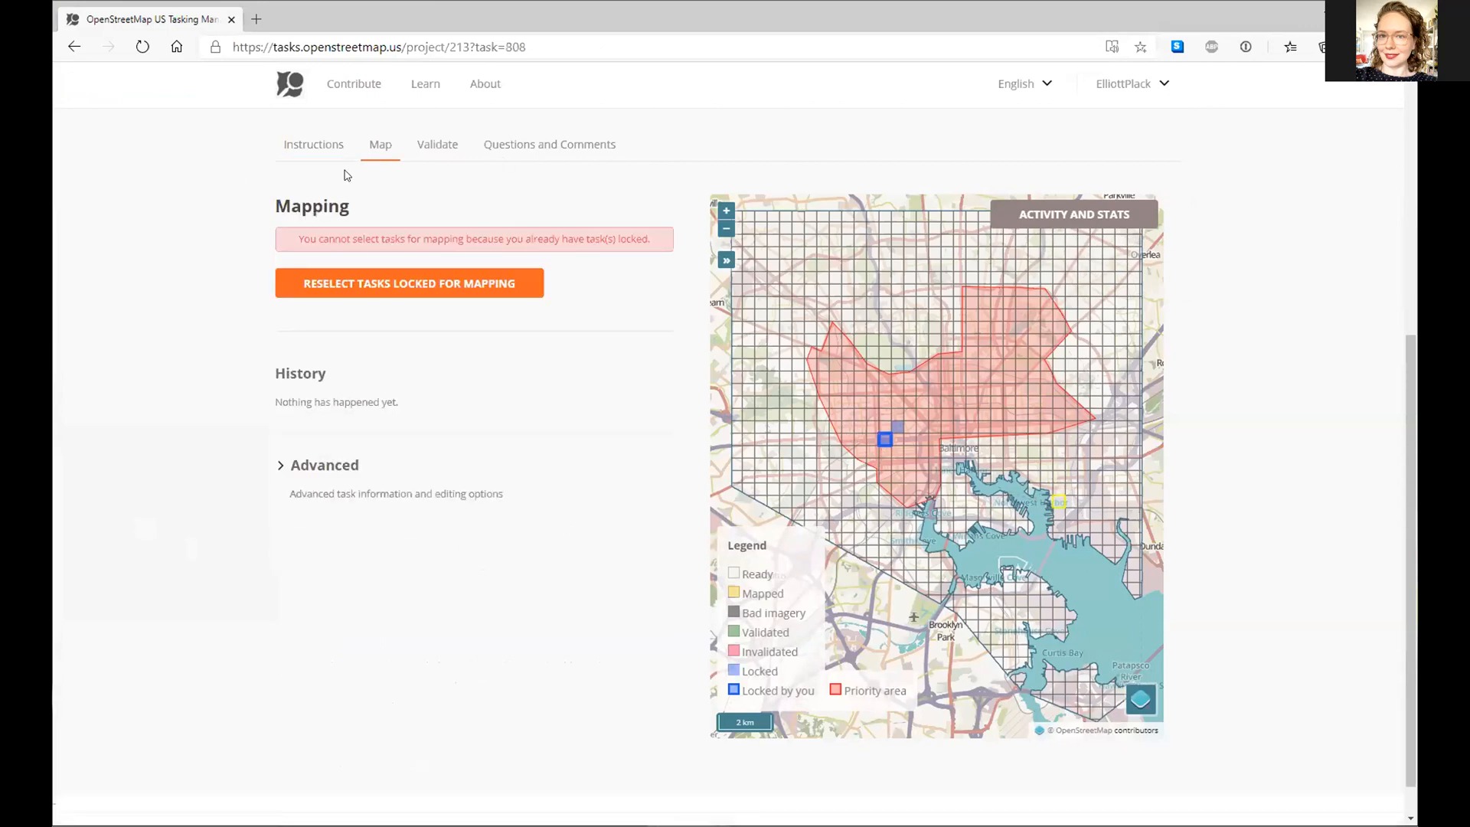
click(301, 157)
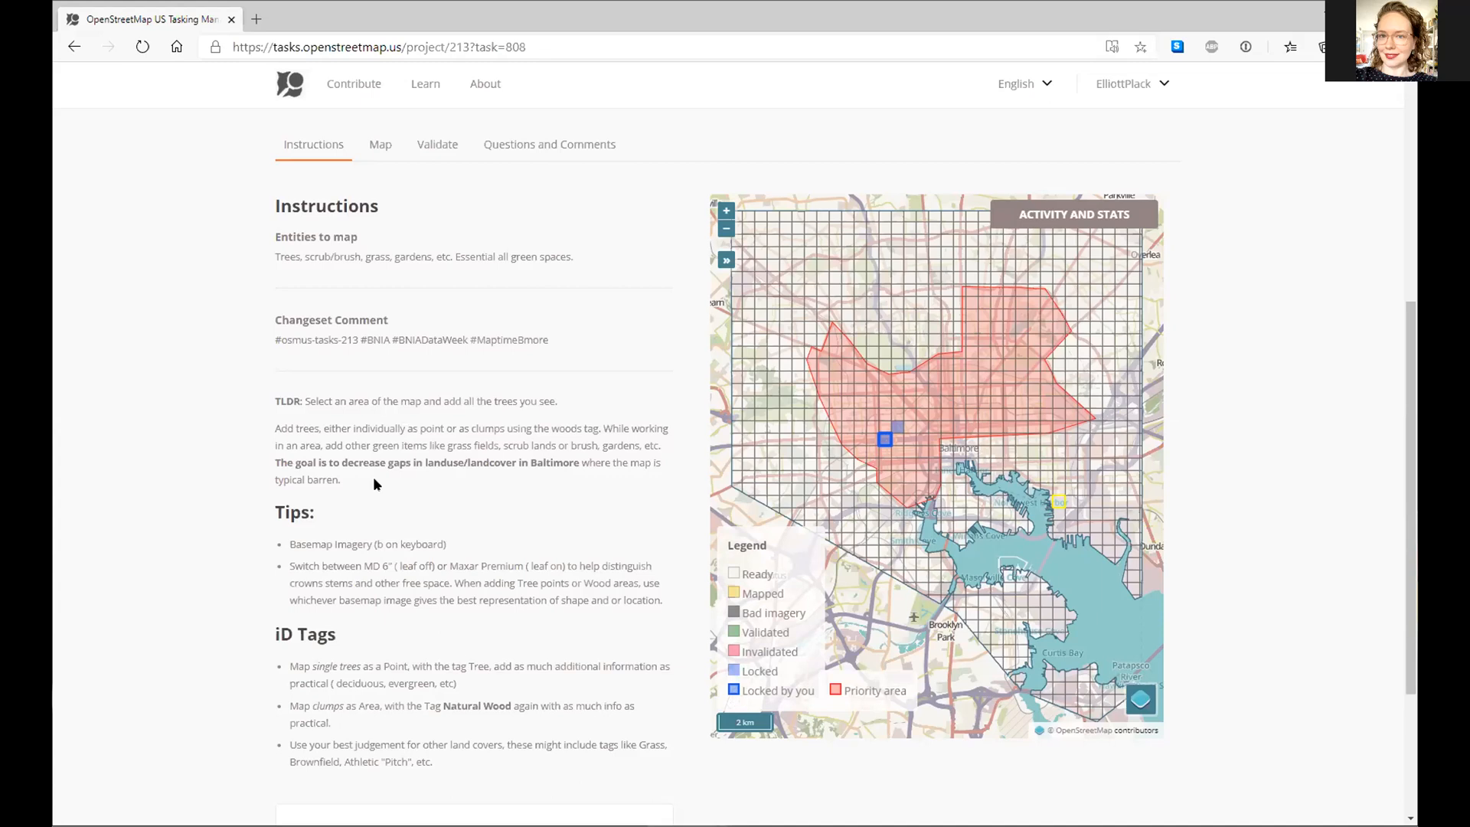
scroll(378, 485, down, 2)
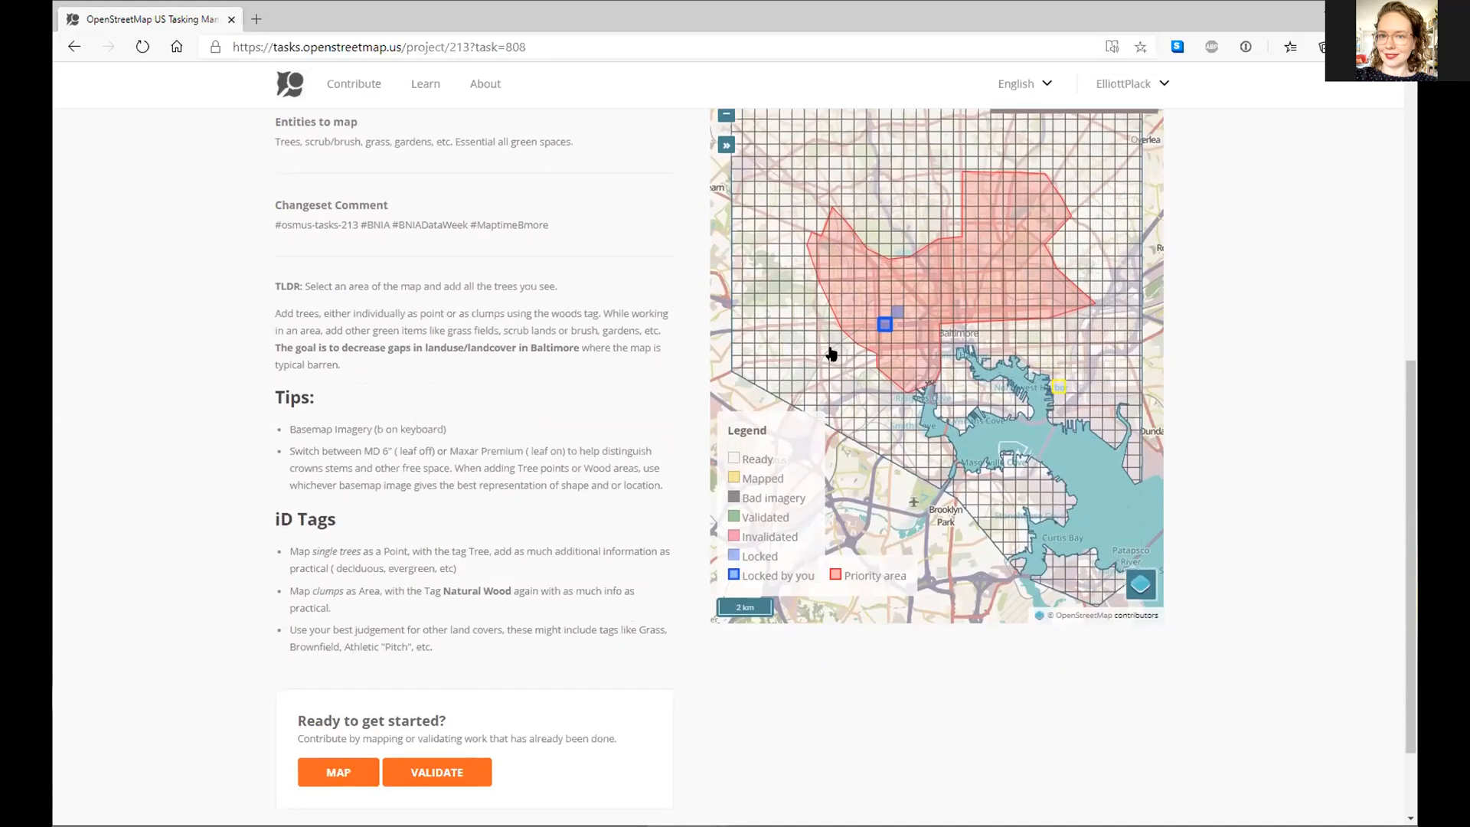
drag(829, 356, 812, 433)
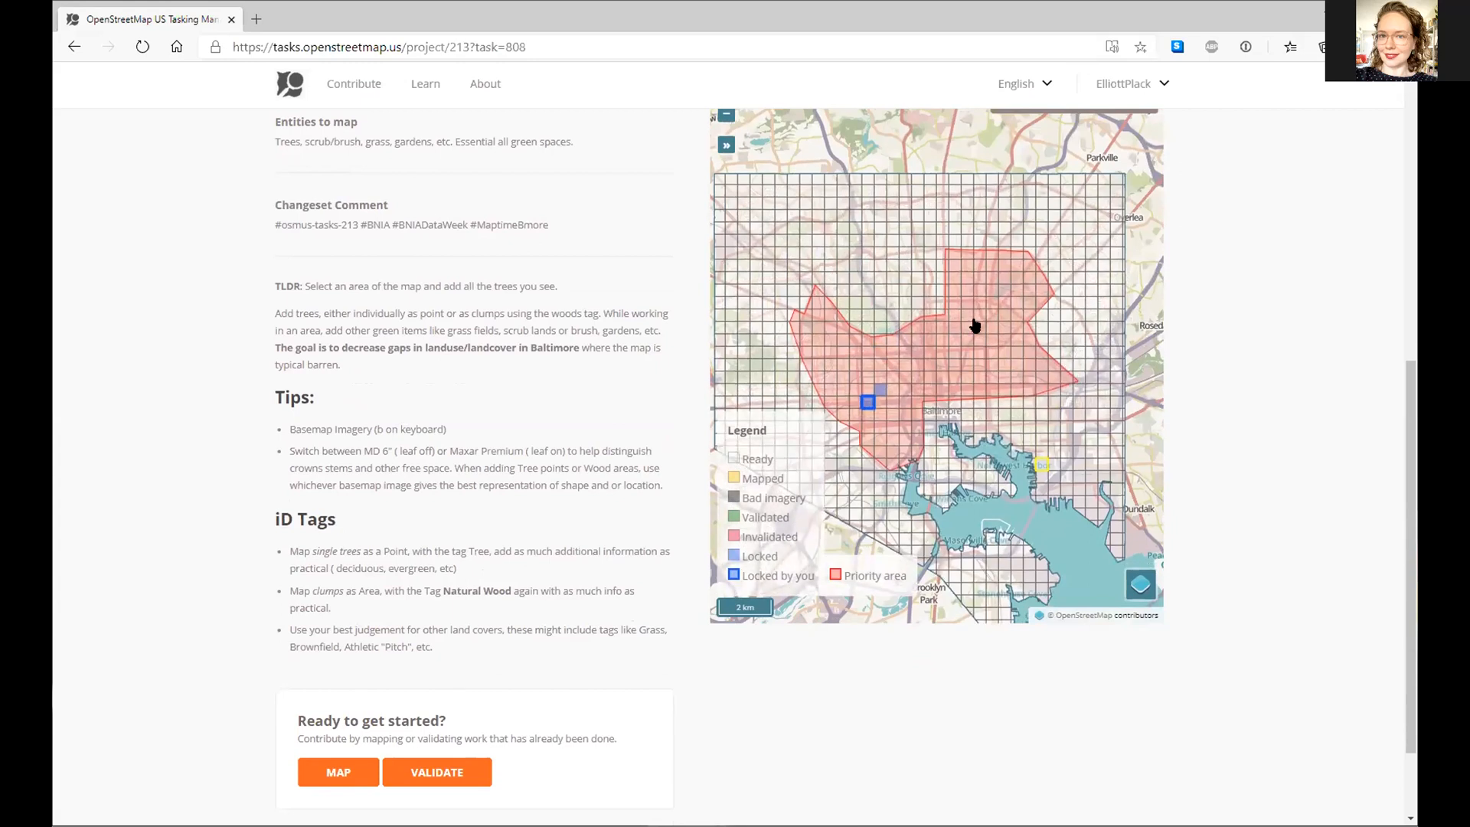
click(866, 304)
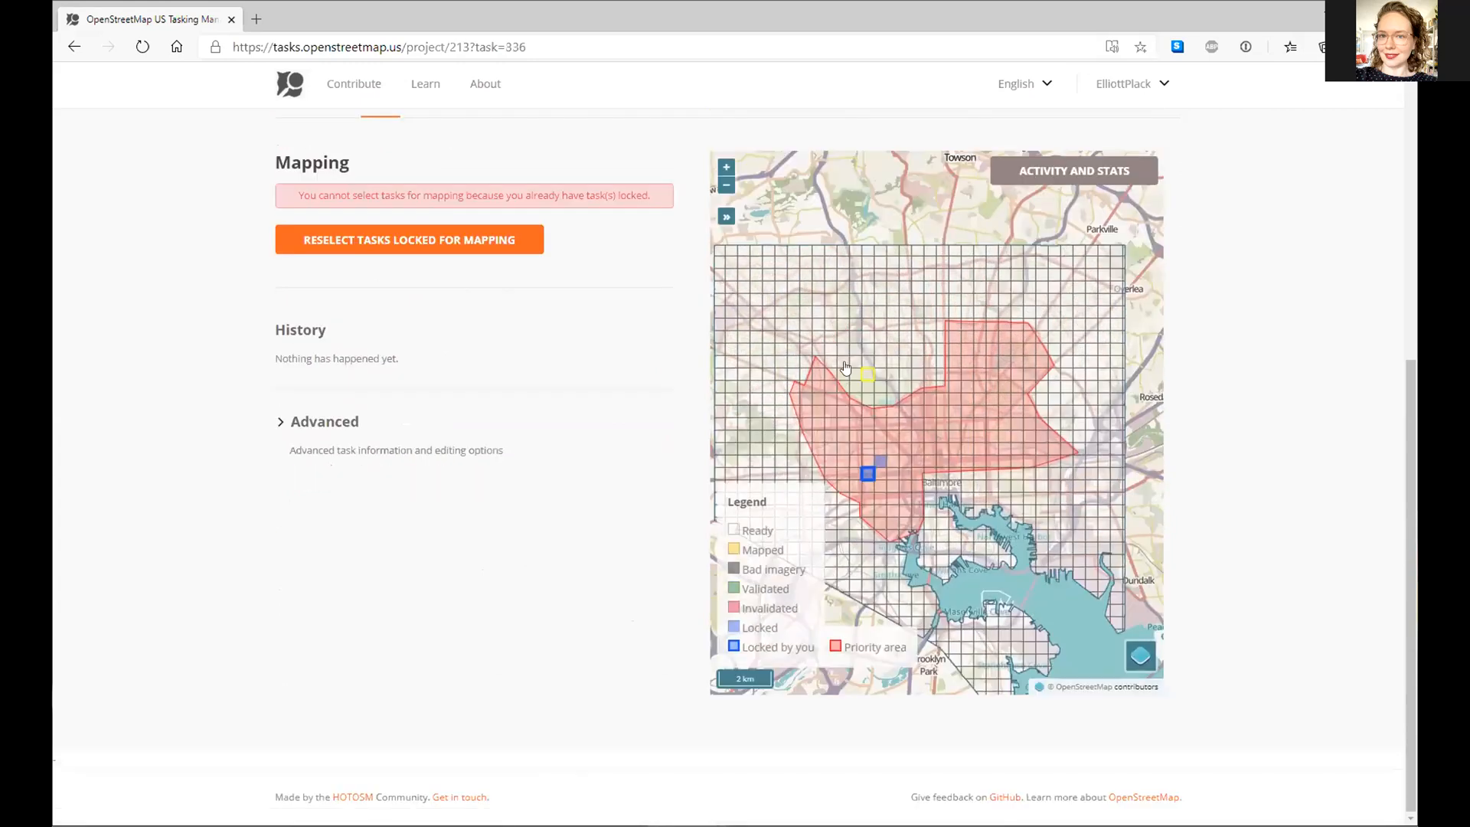
click(828, 412)
click(866, 474)
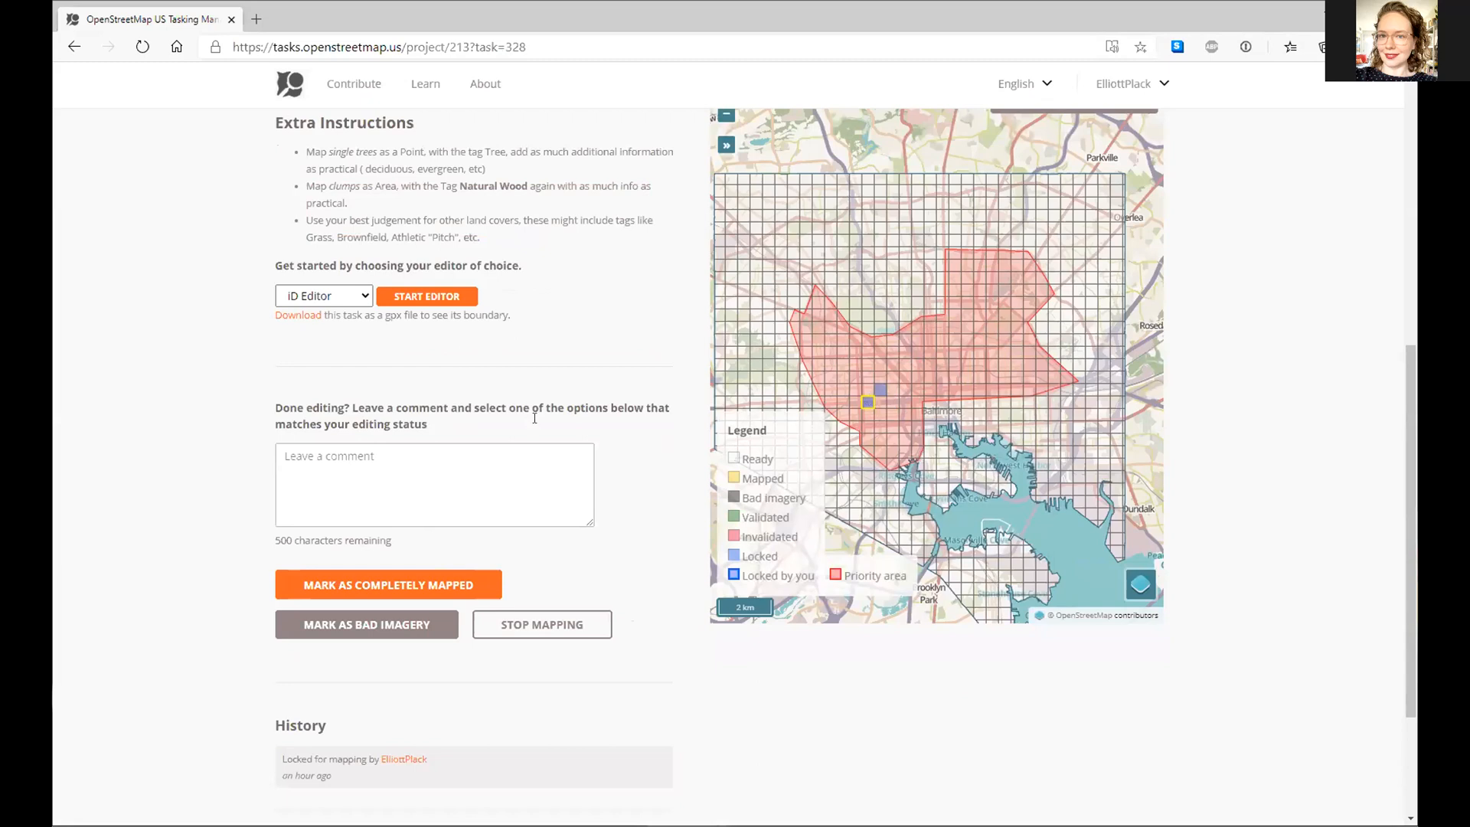
scroll(534, 418, up, 3)
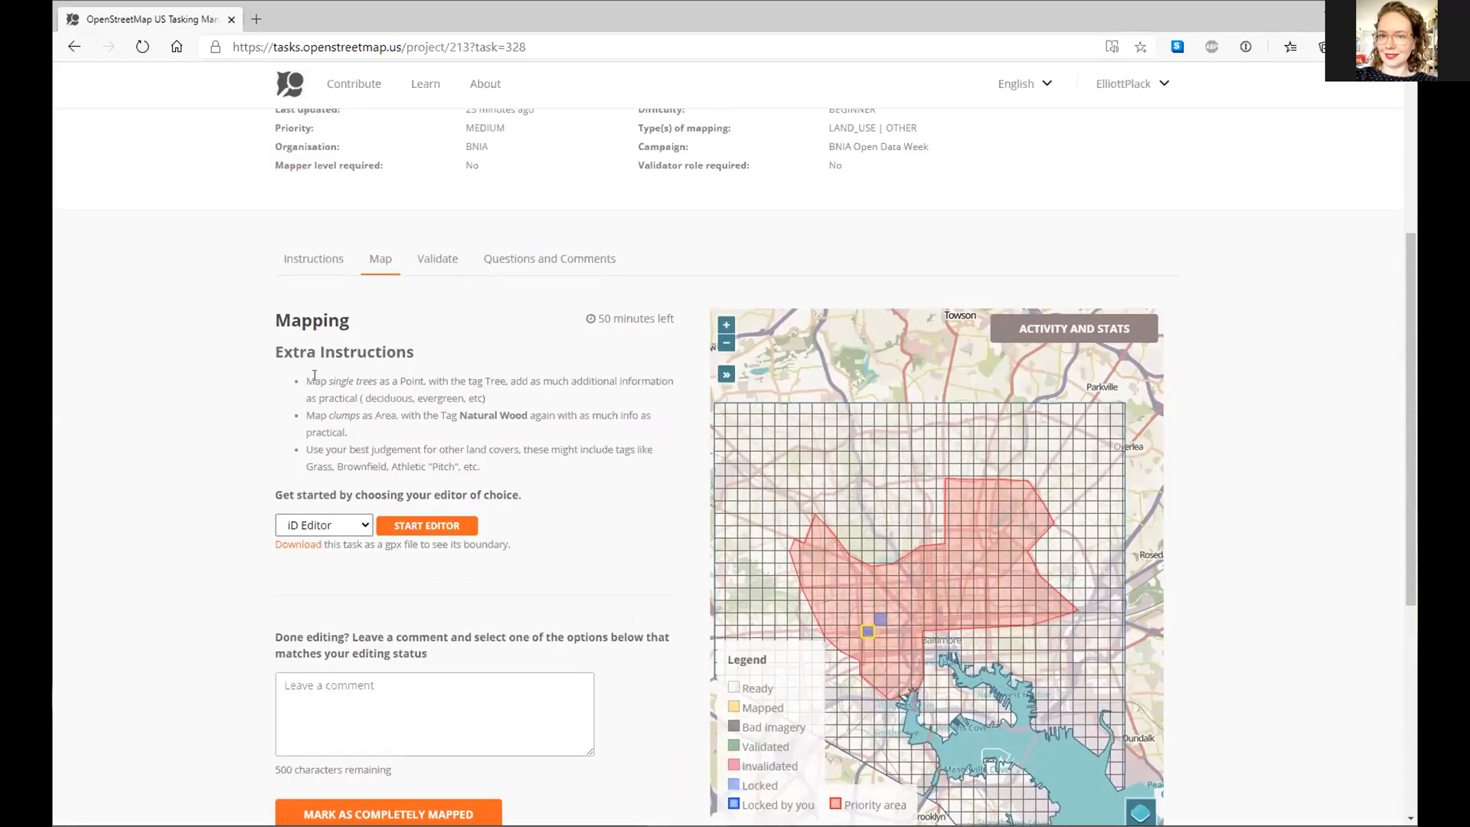
drag(306, 380, 438, 382)
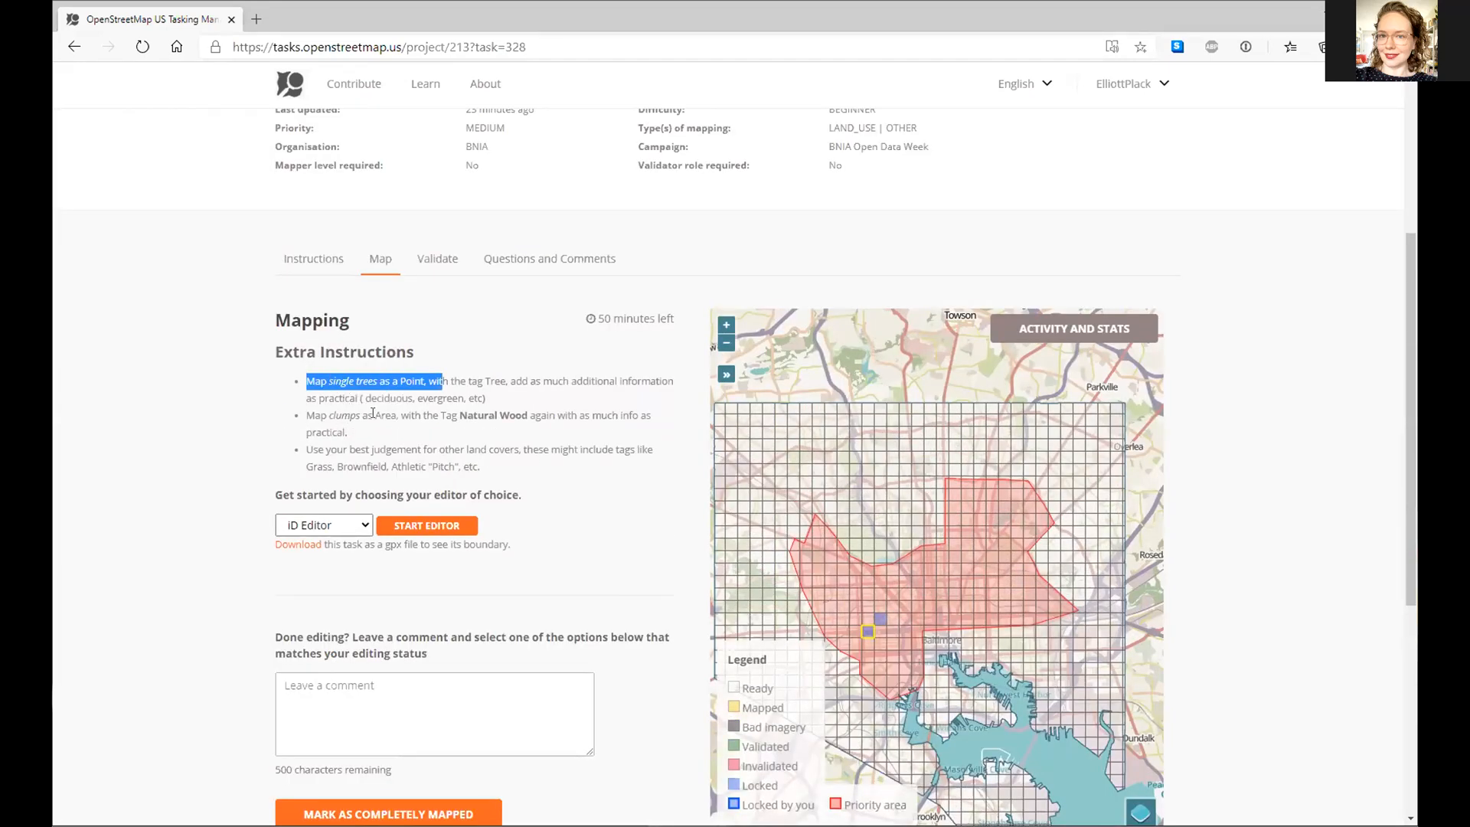
drag(307, 415, 439, 415)
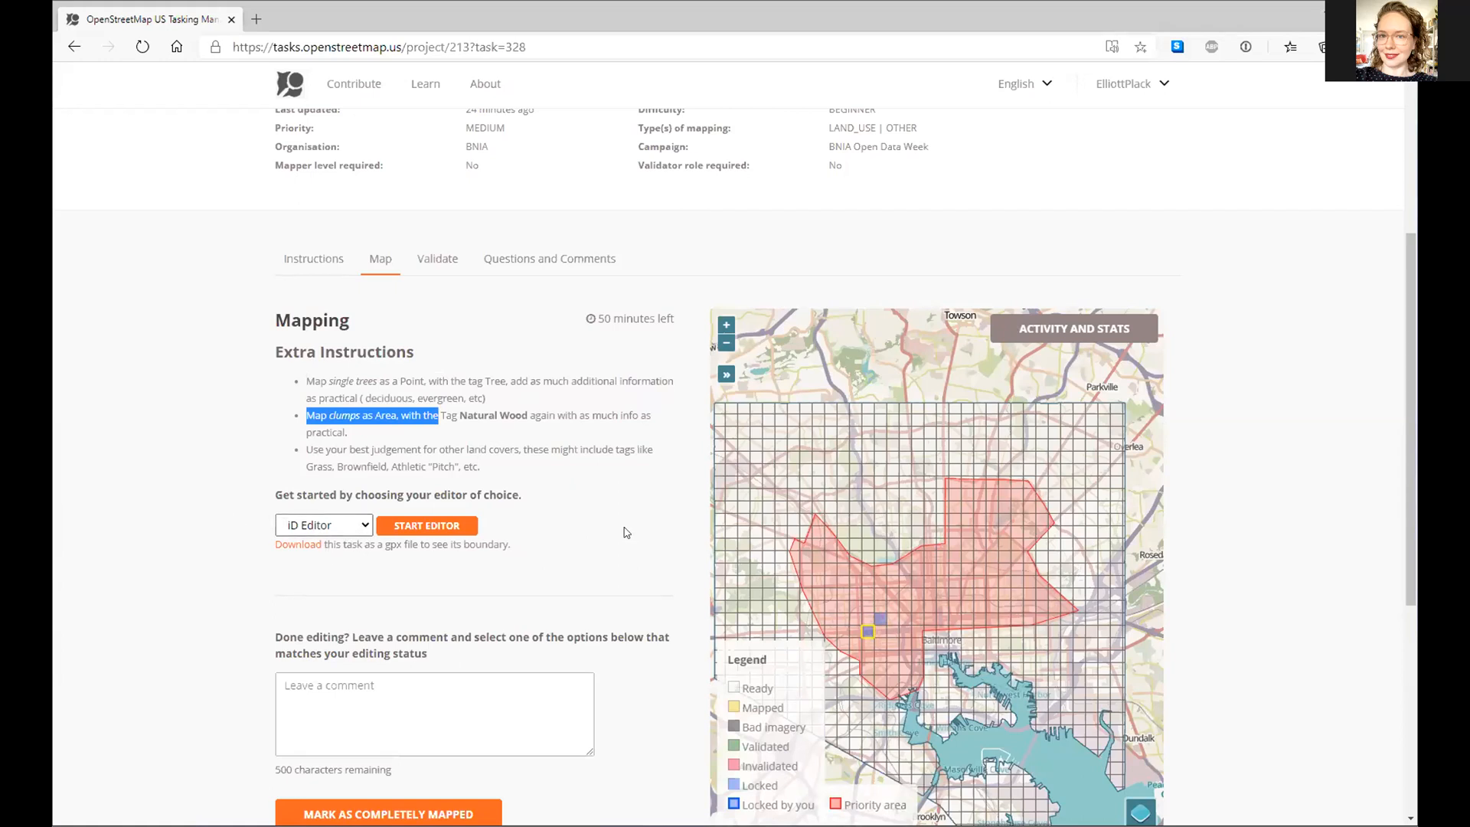
scroll(605, 574, down, 2)
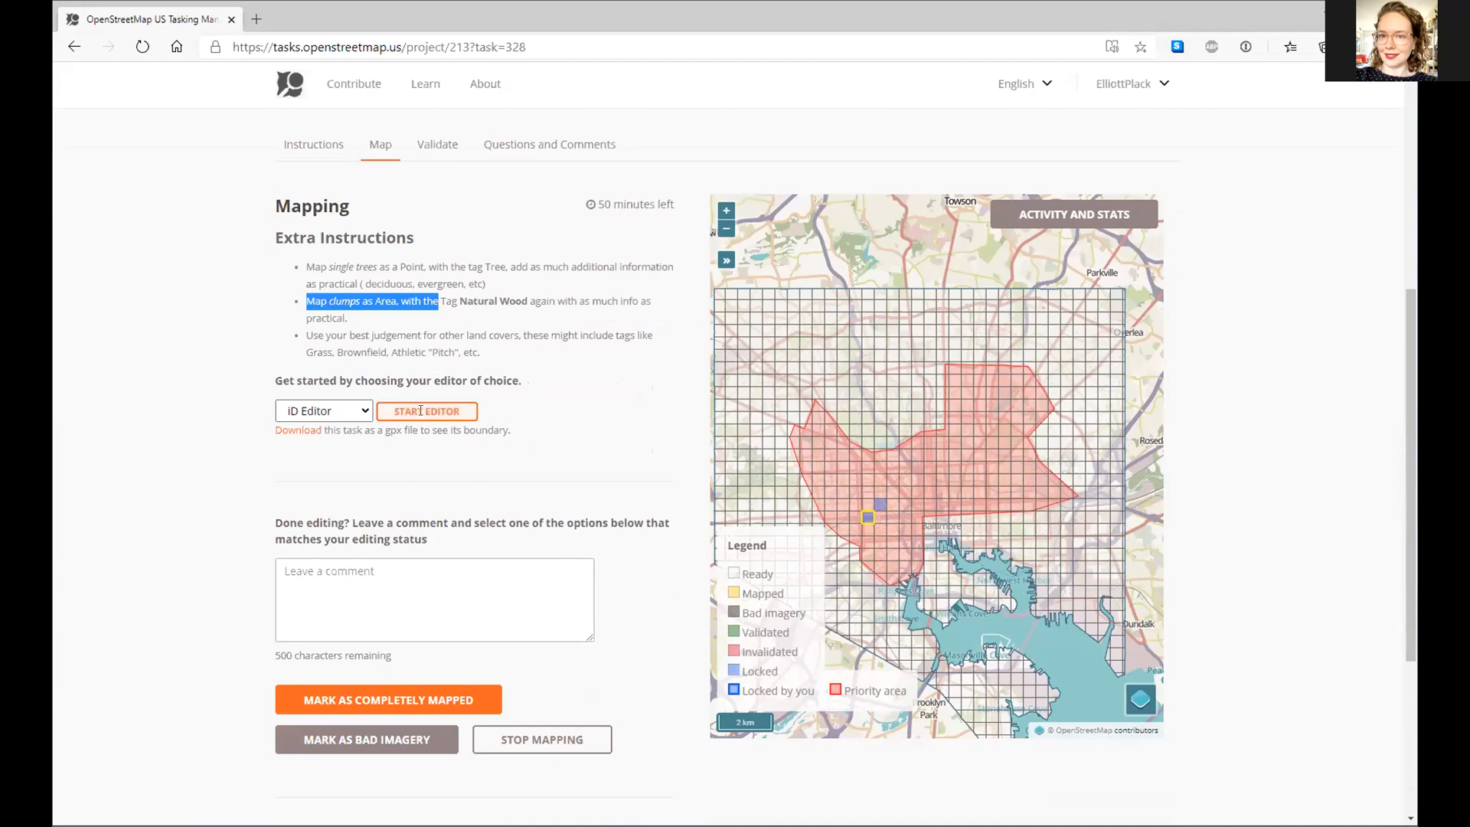
- Start editing task 328 in the iD Editor
drag(867, 464, 855, 413)
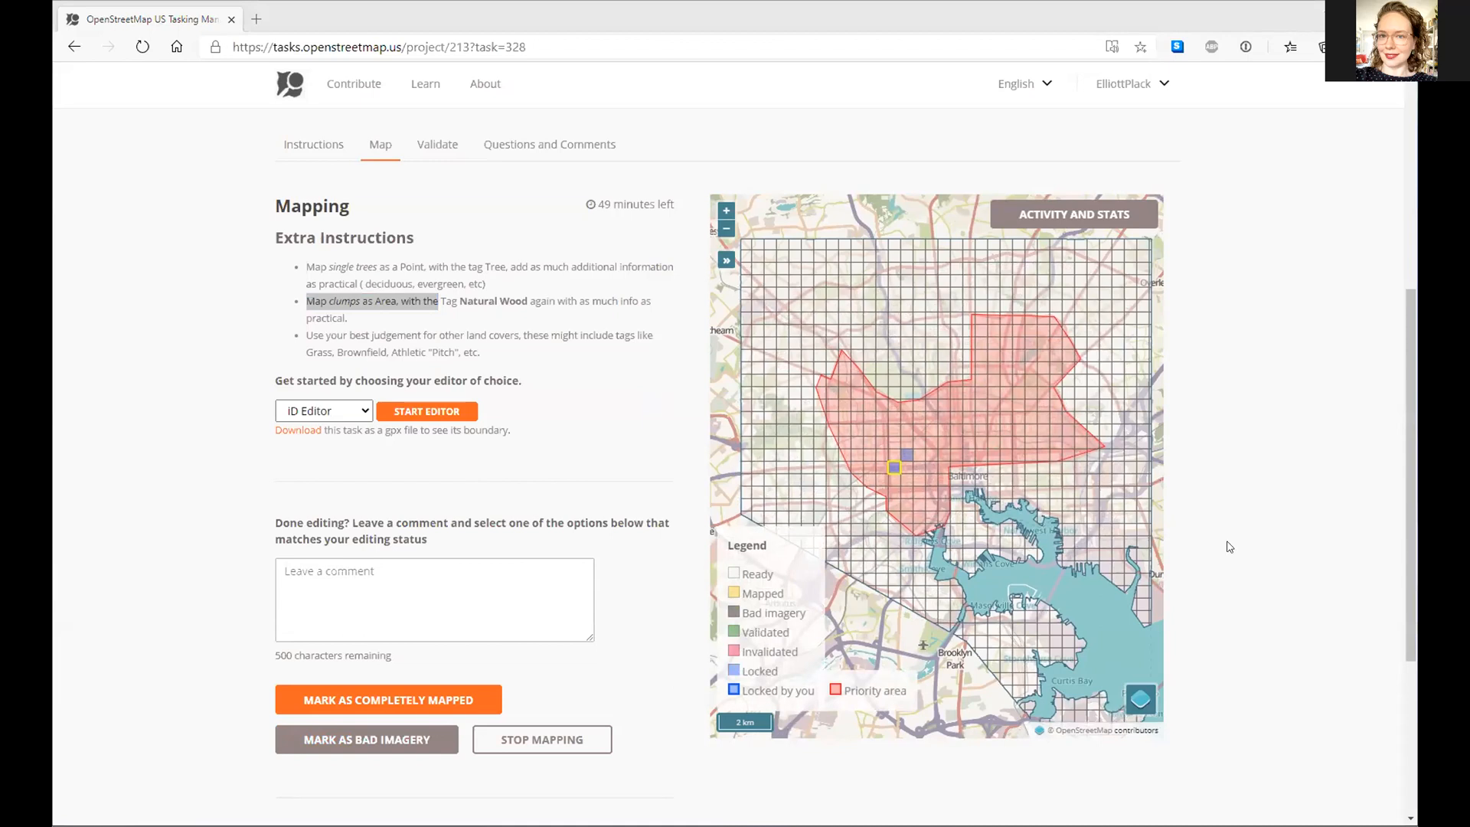
click(233, 349)
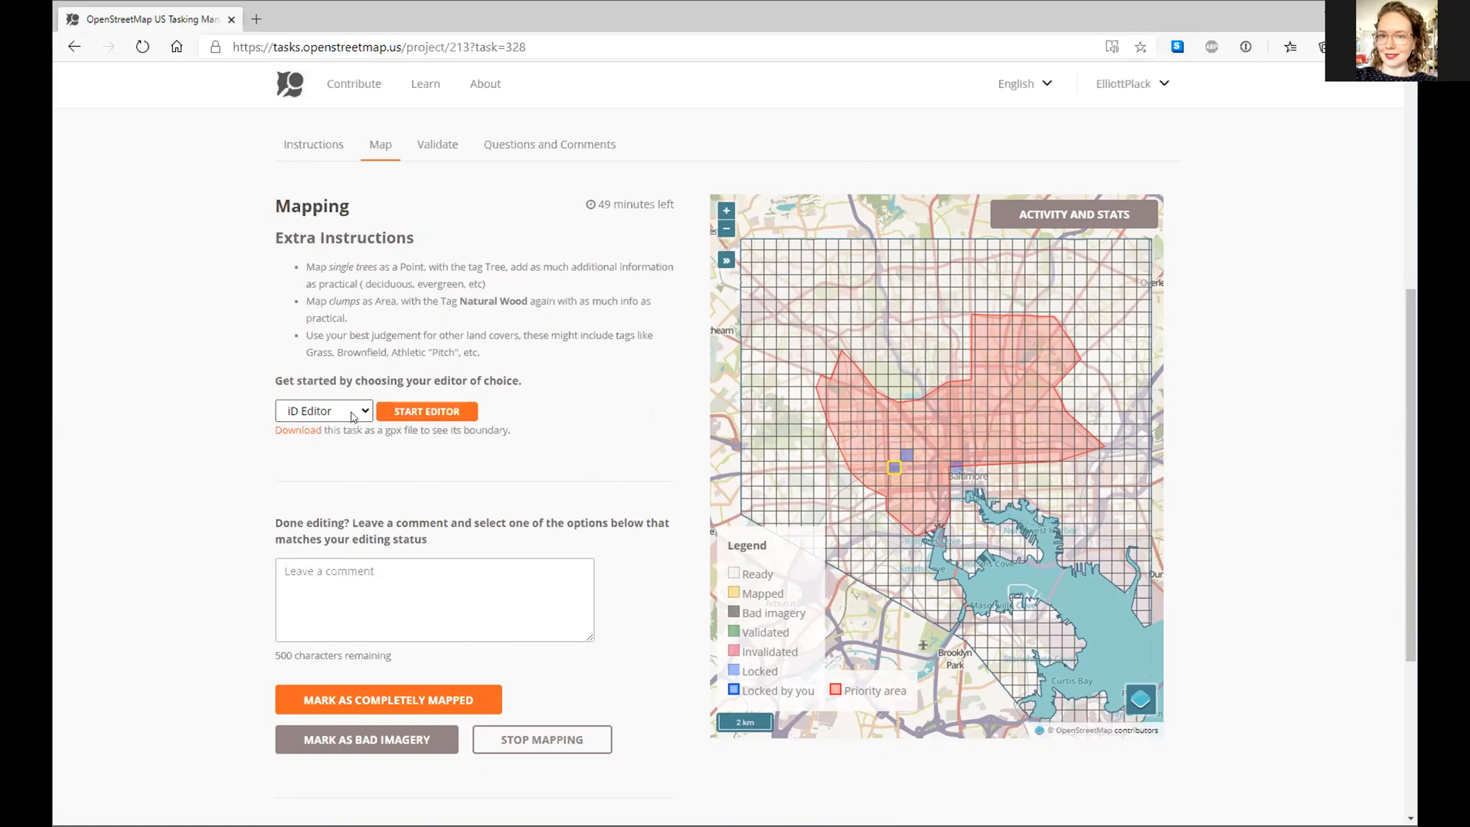
click(398, 413)
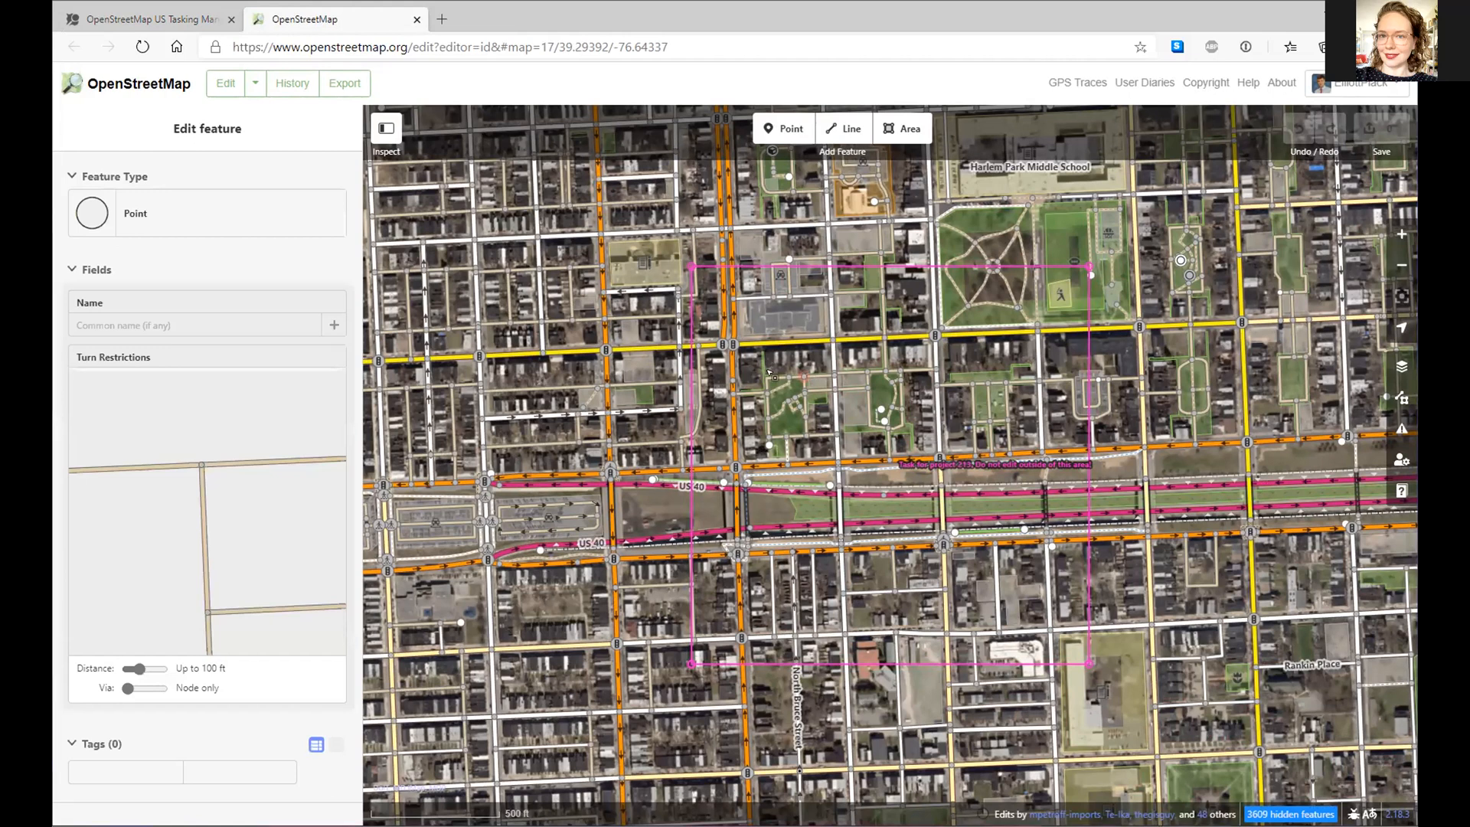
- Inspect the recreation ground's tags and North Bruce Street's details
click(769, 374)
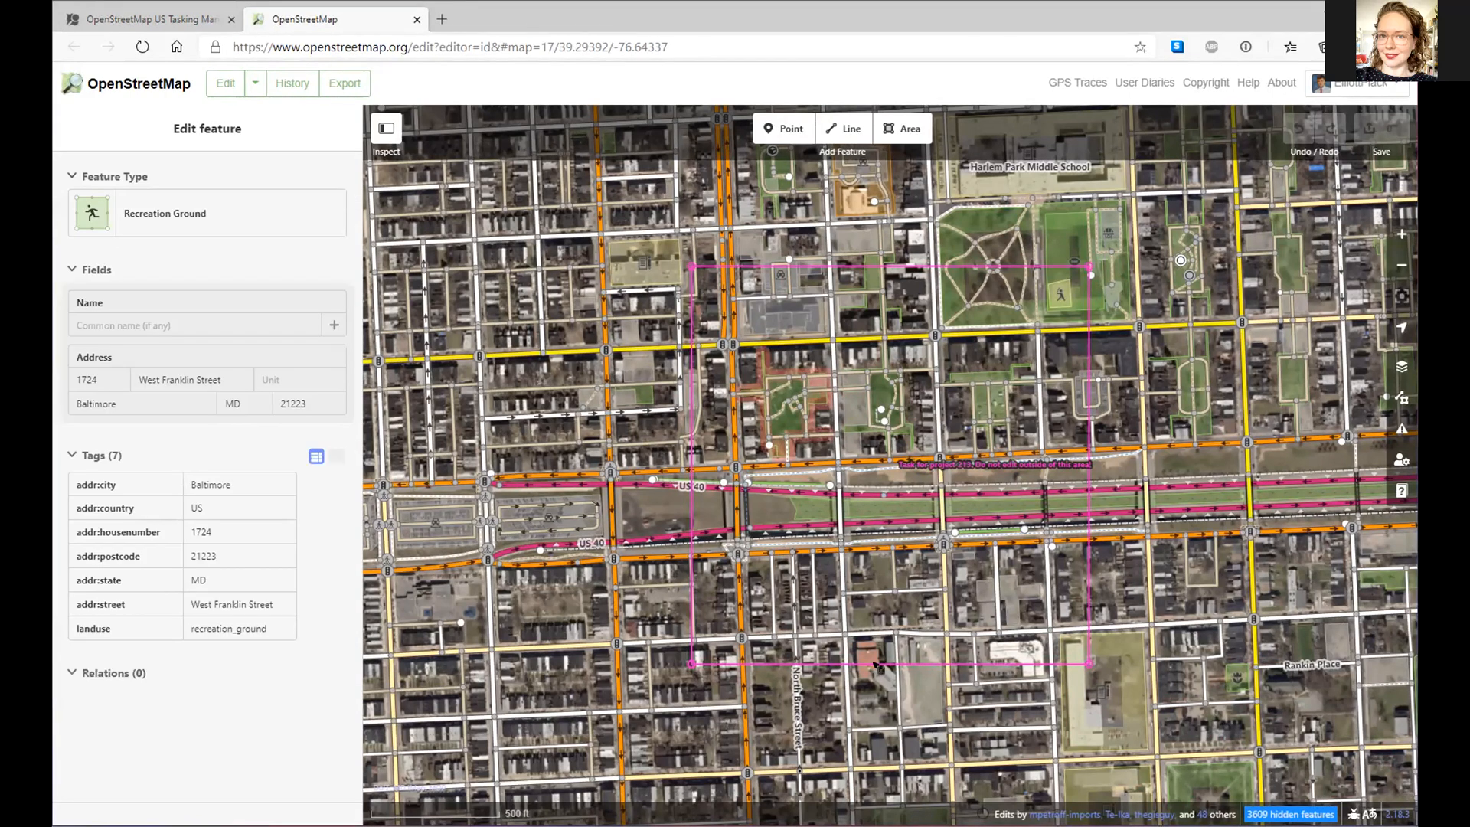
click(819, 508)
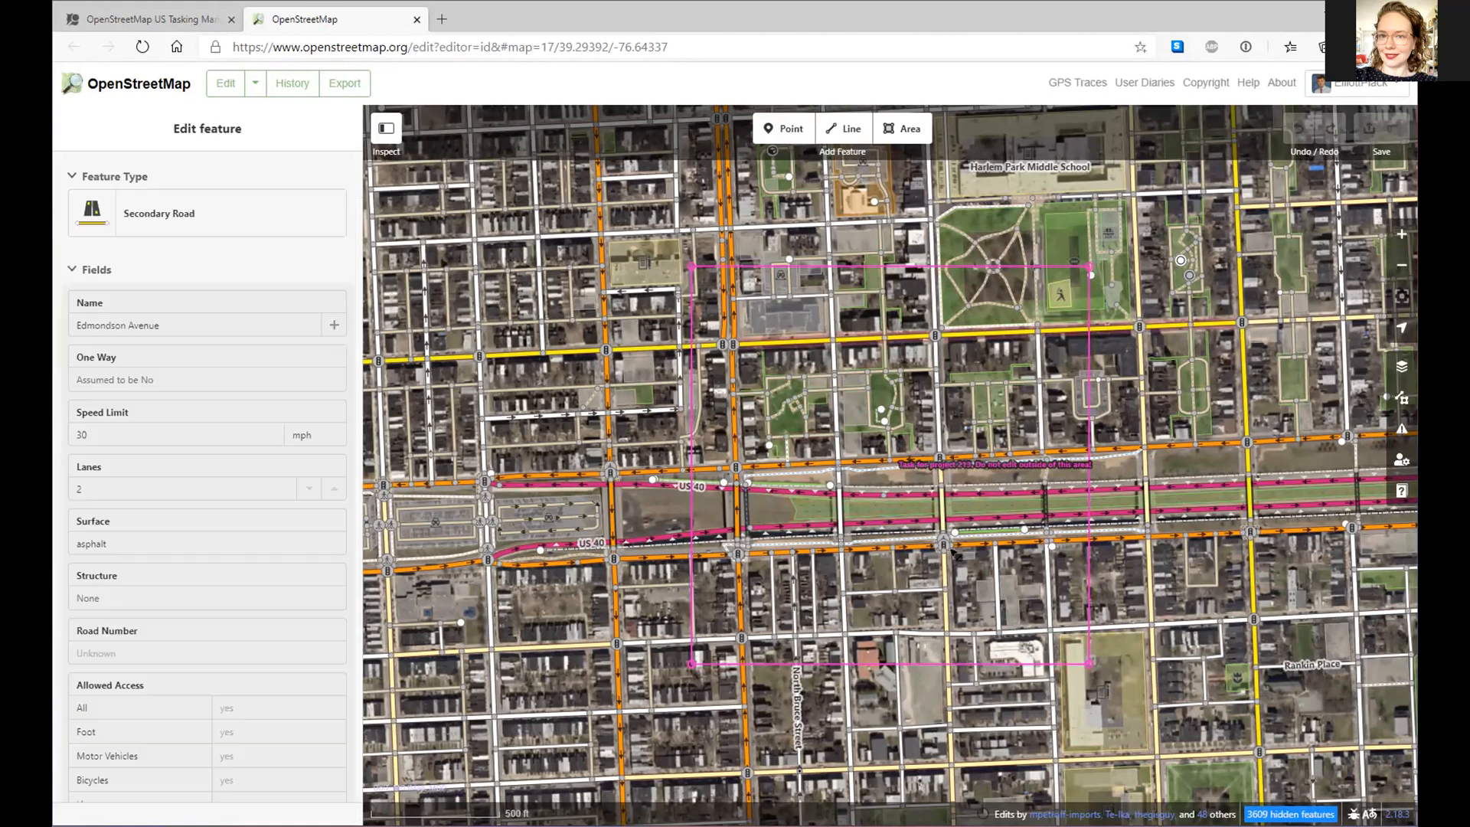
click(785, 432)
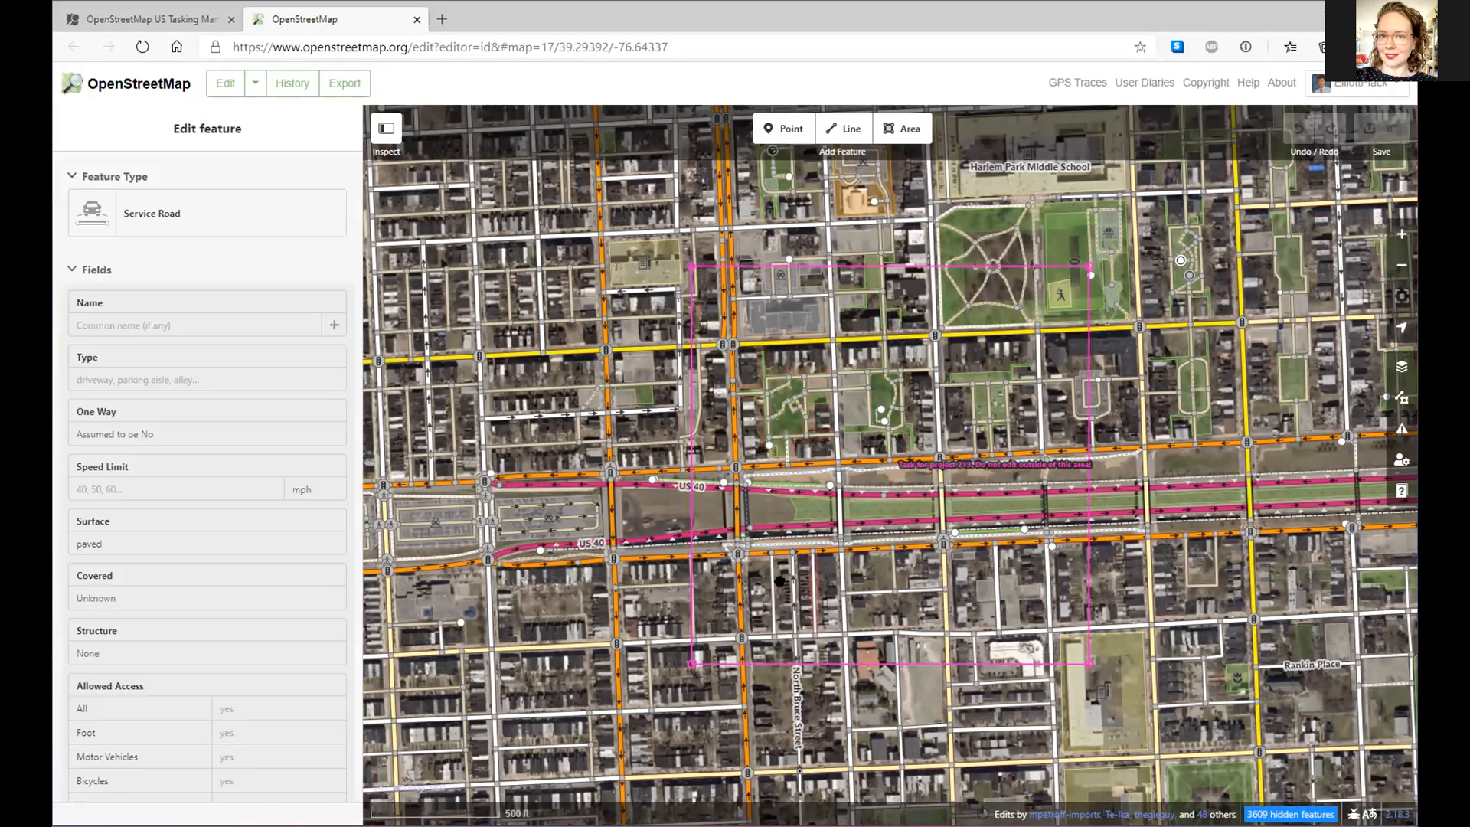
click(796, 617)
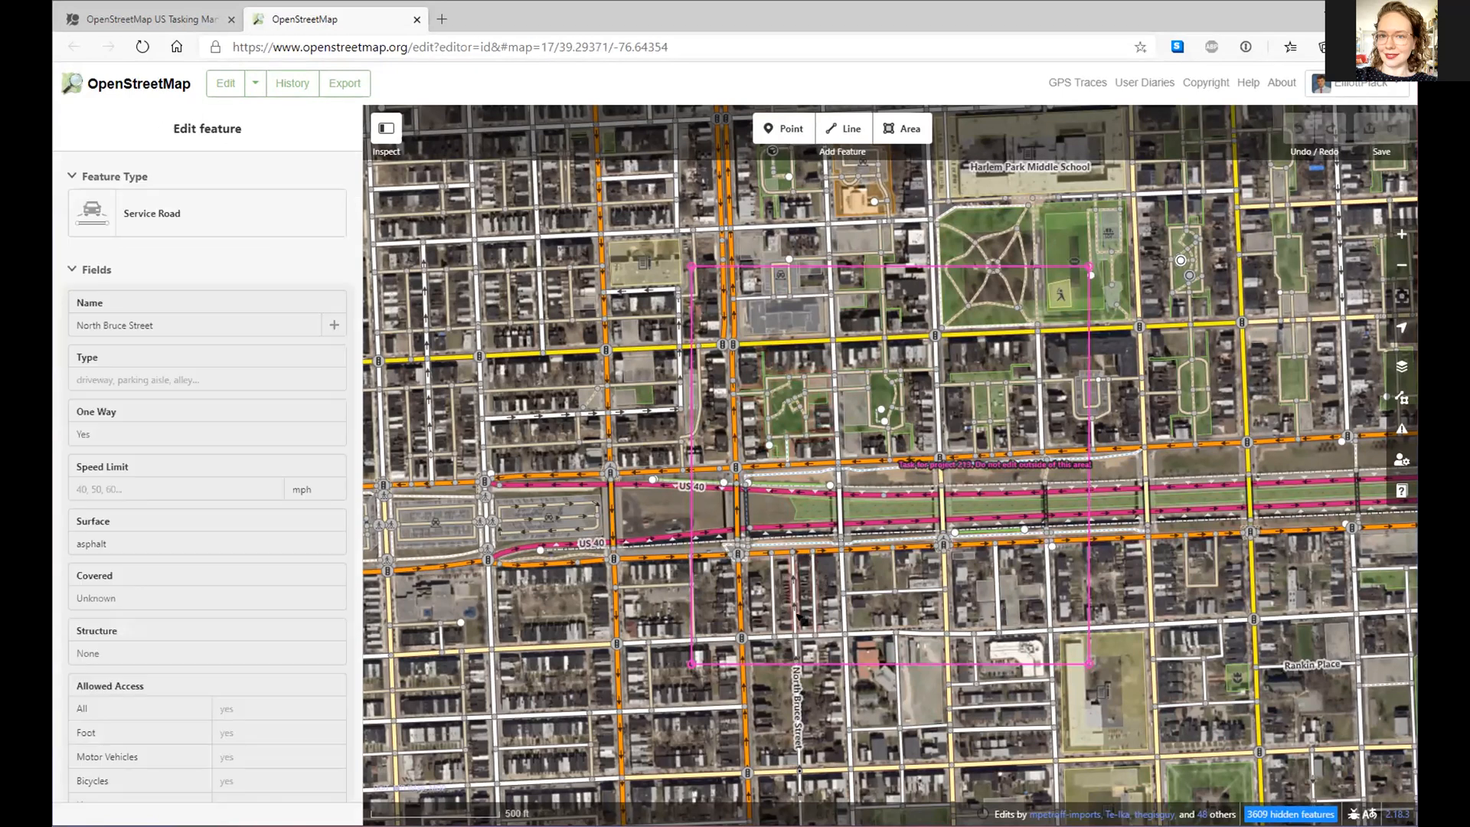
- Zoom in toward North Bruce Street and show the Background imagery list
scroll(796, 617, up, 1)
scroll(798, 618, up, 3)
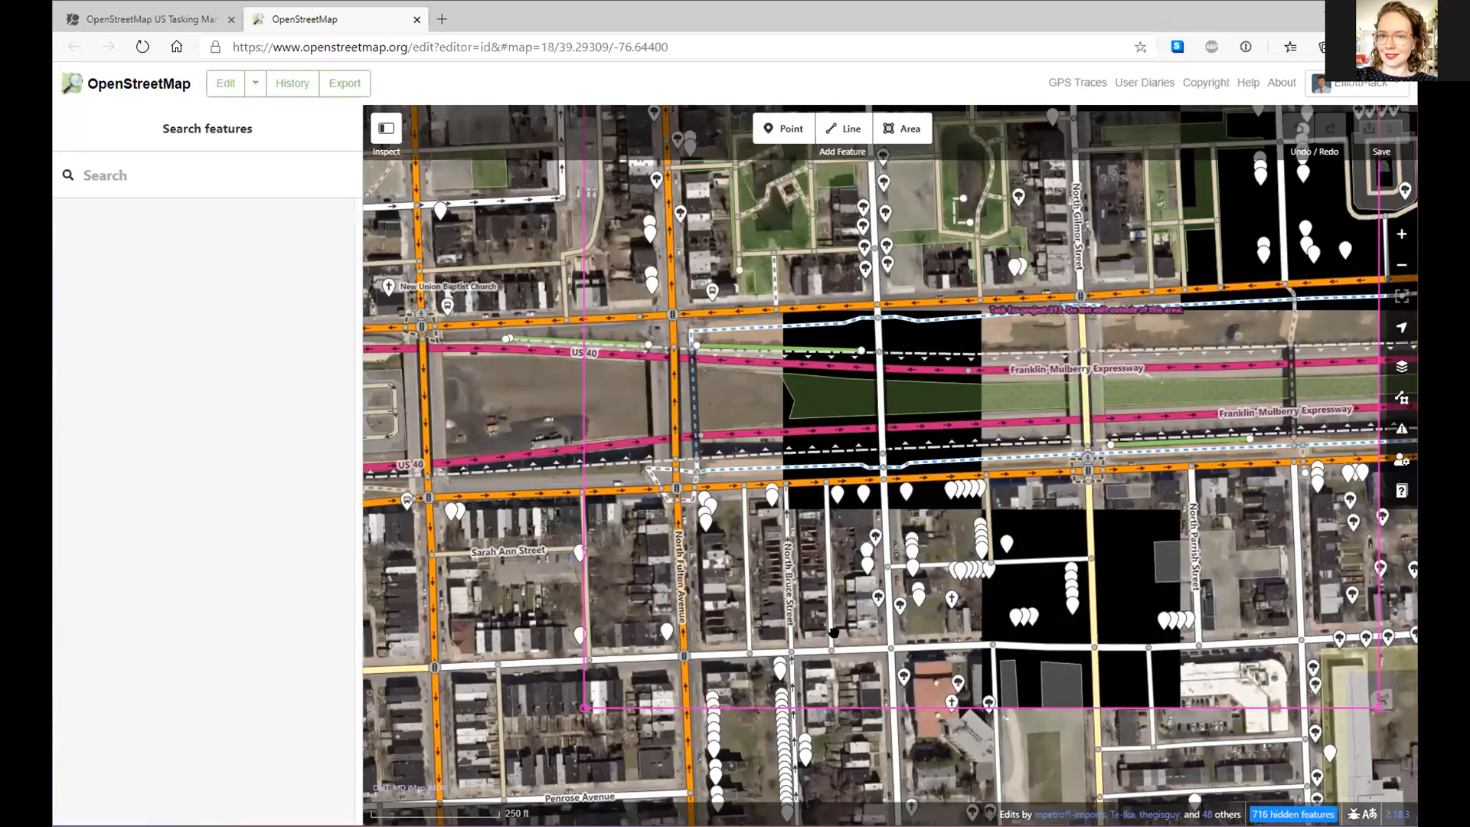
scroll(840, 589, up, 3)
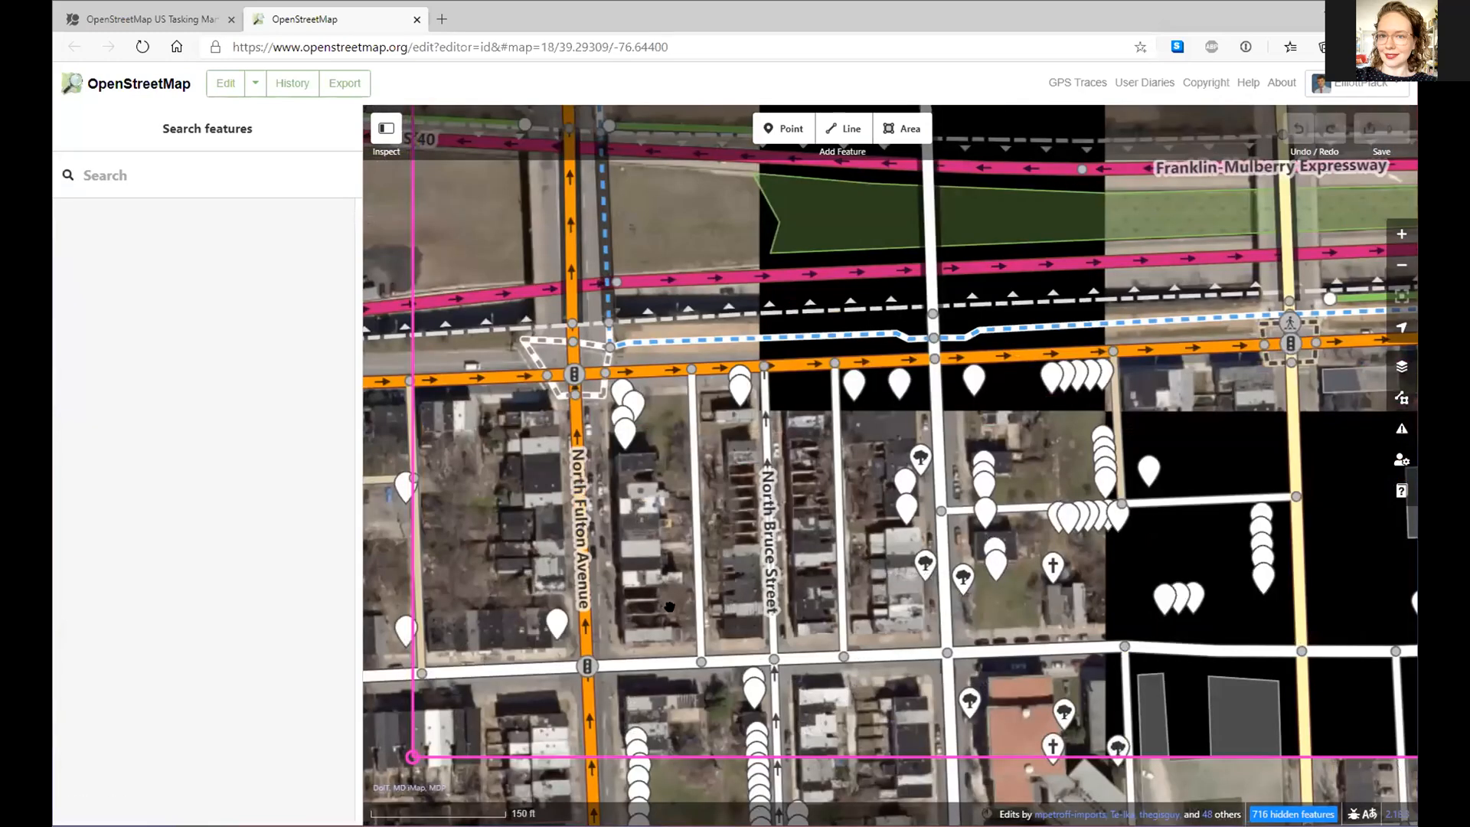
scroll(827, 620, up, 1)
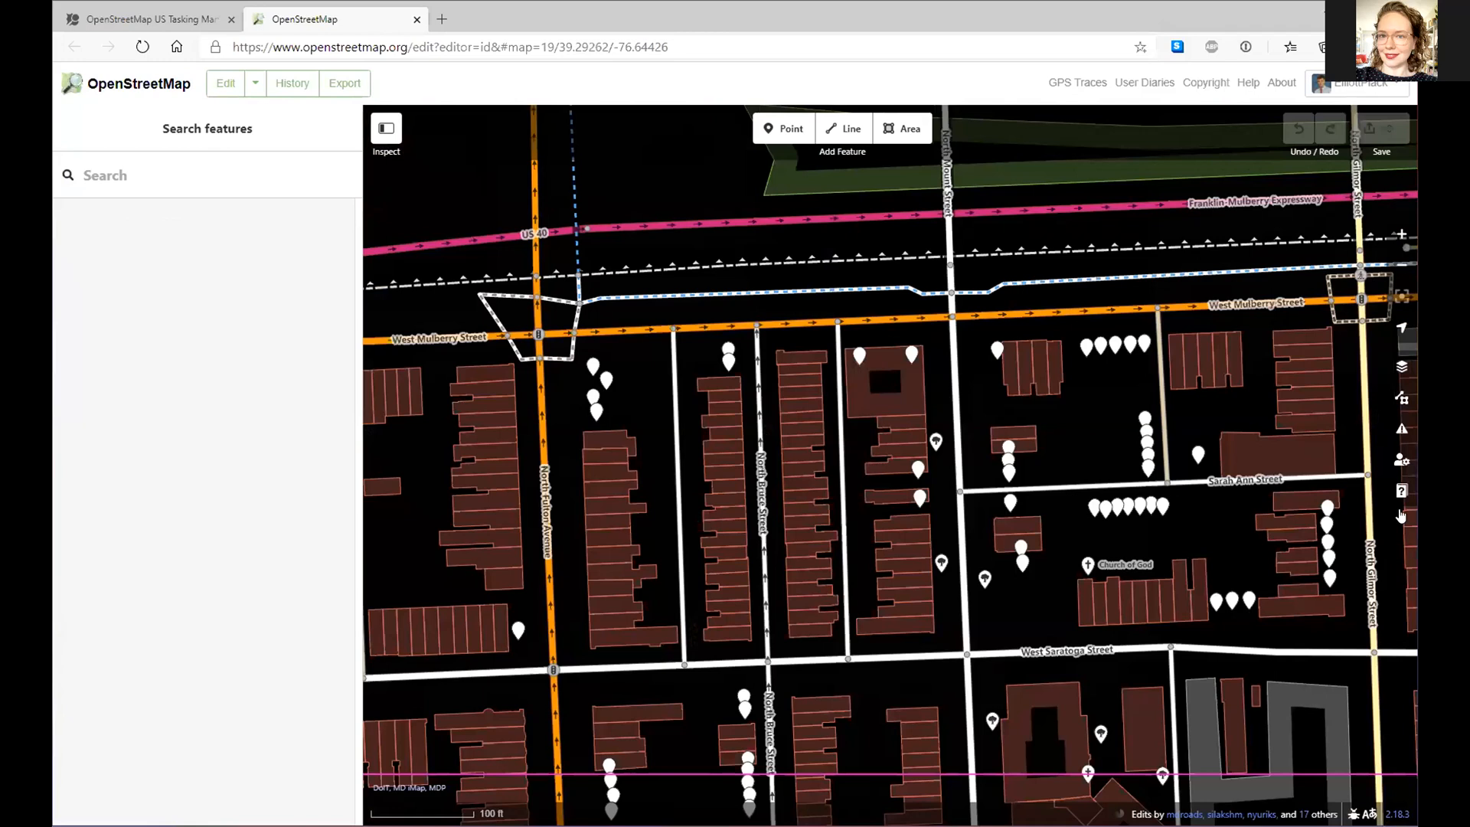
key(b)
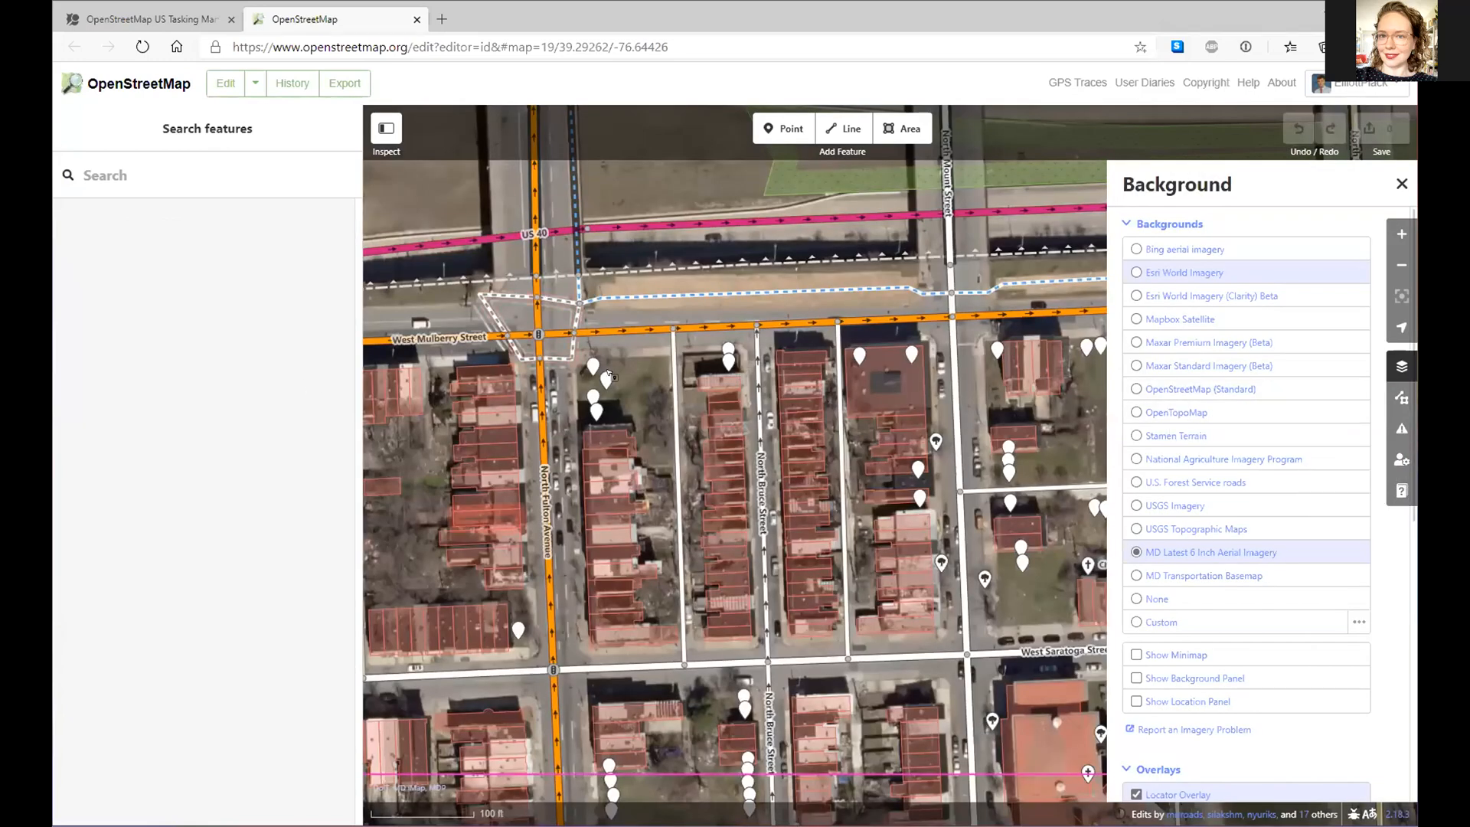
- Compare Bing aerial imagery, then set the background back to MD Latest 6 Inch Aerial Imagery
click(1206, 255)
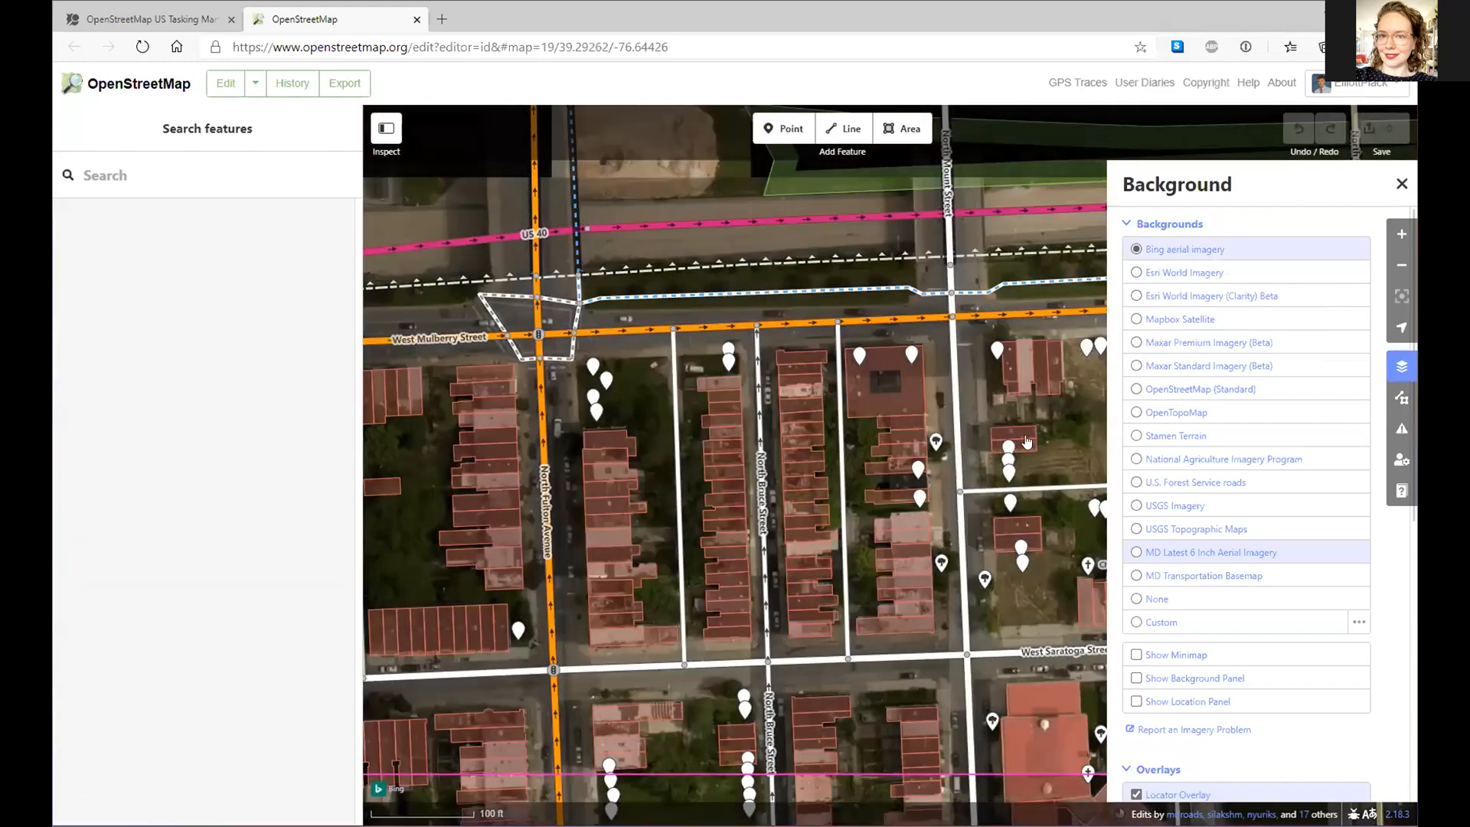
drag(1070, 410, 905, 406)
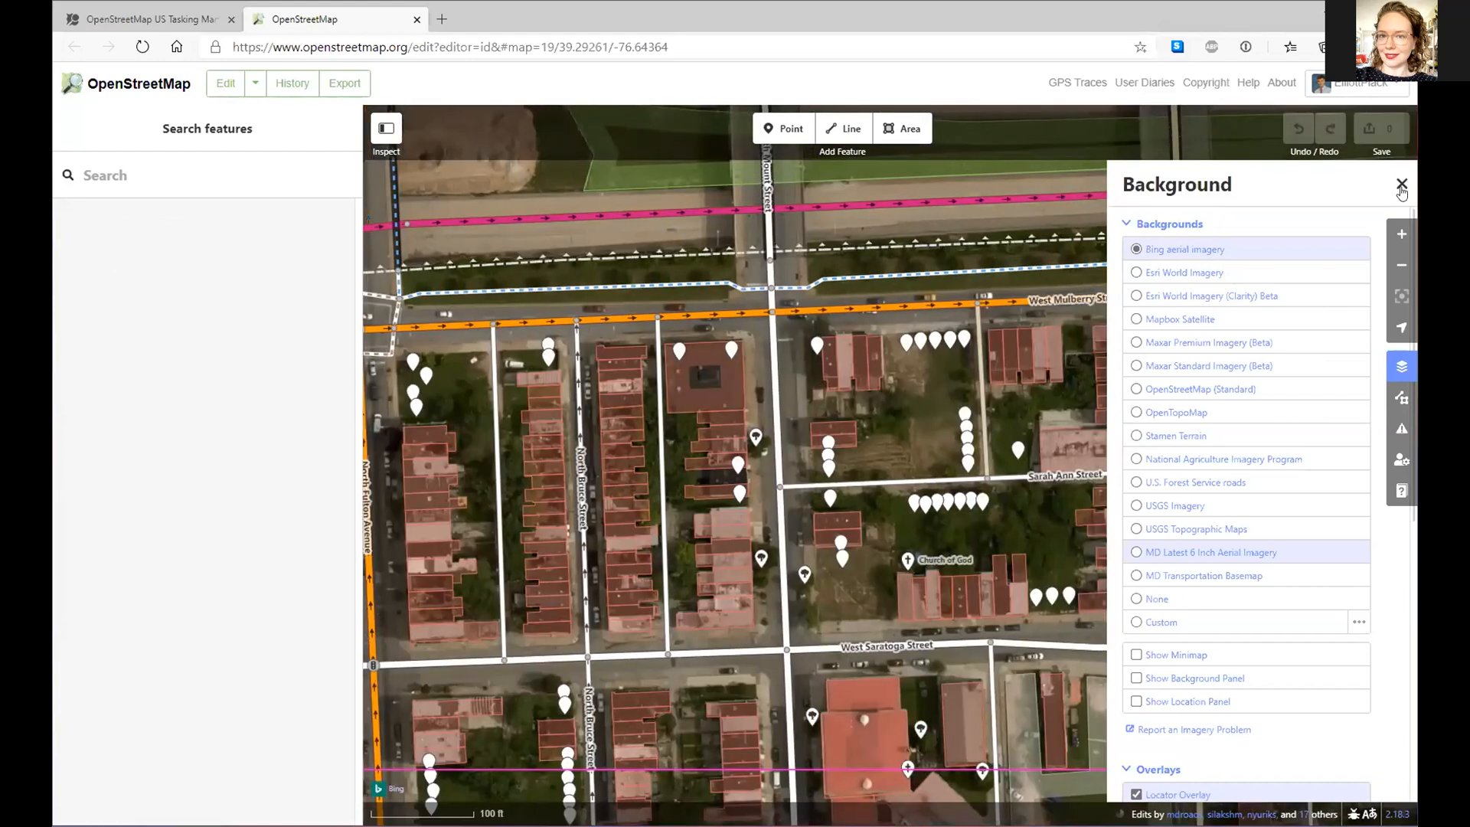
click(1401, 185)
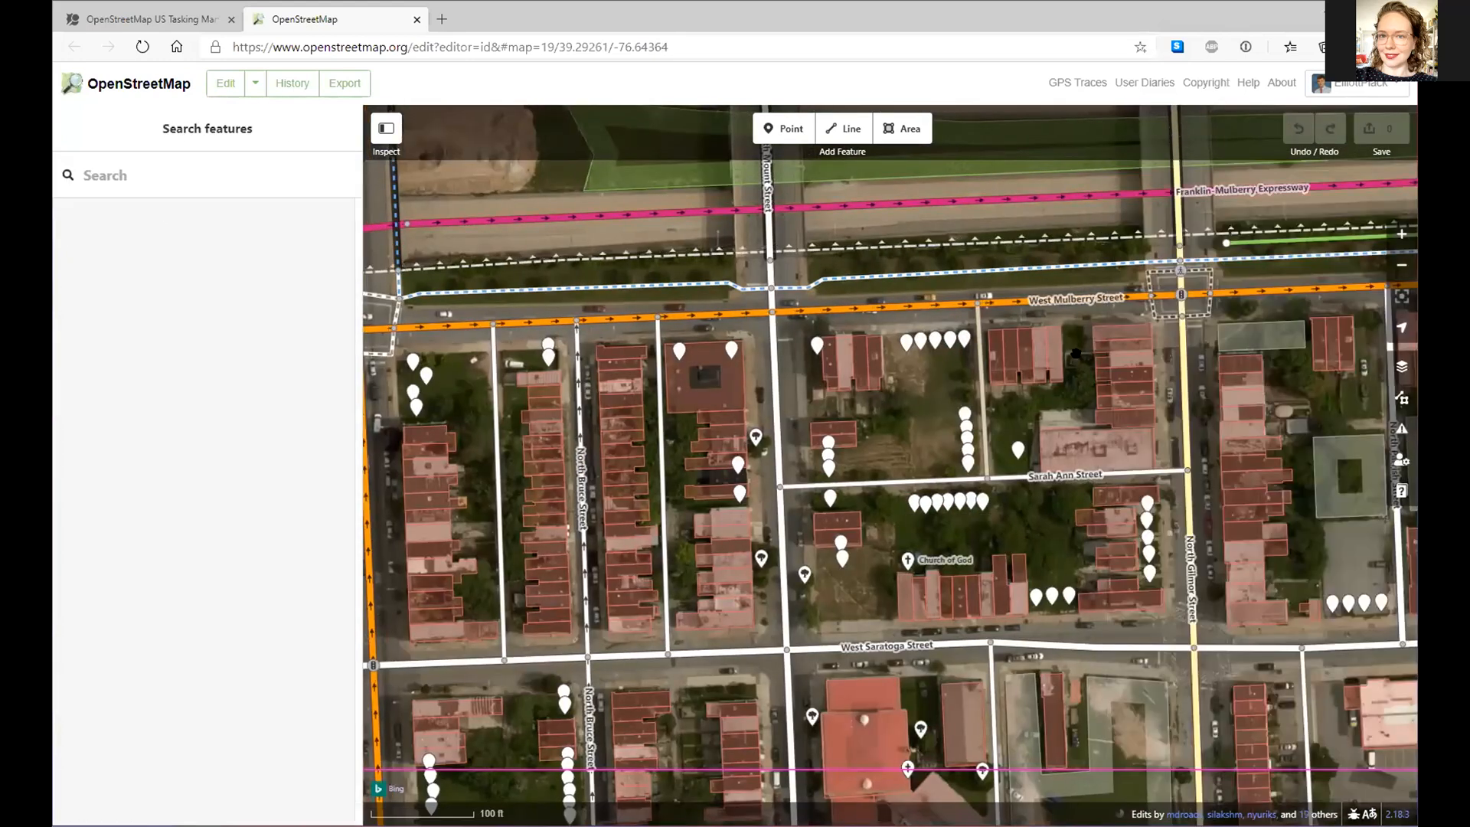
key(b)
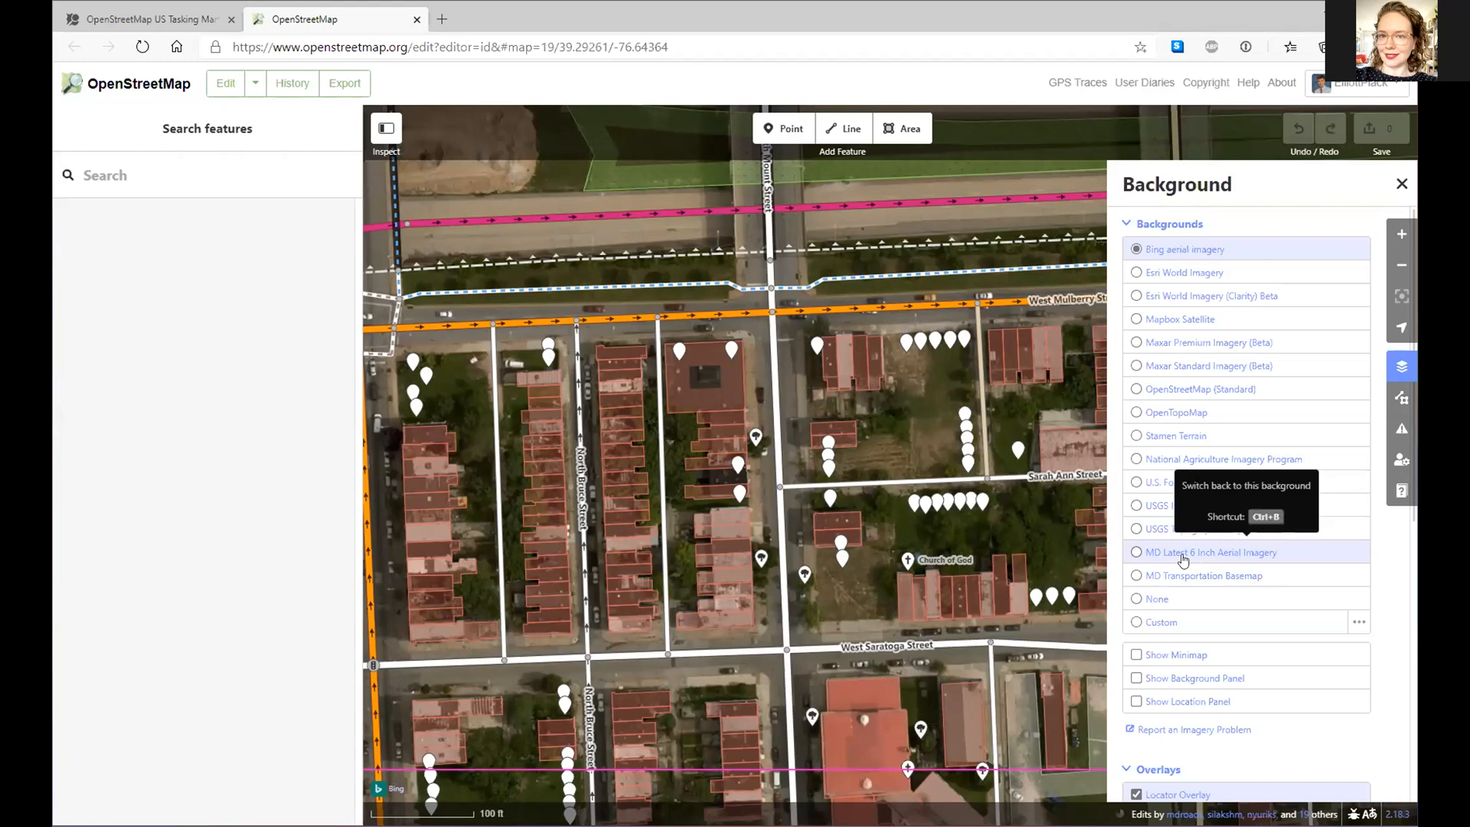
click(1158, 553)
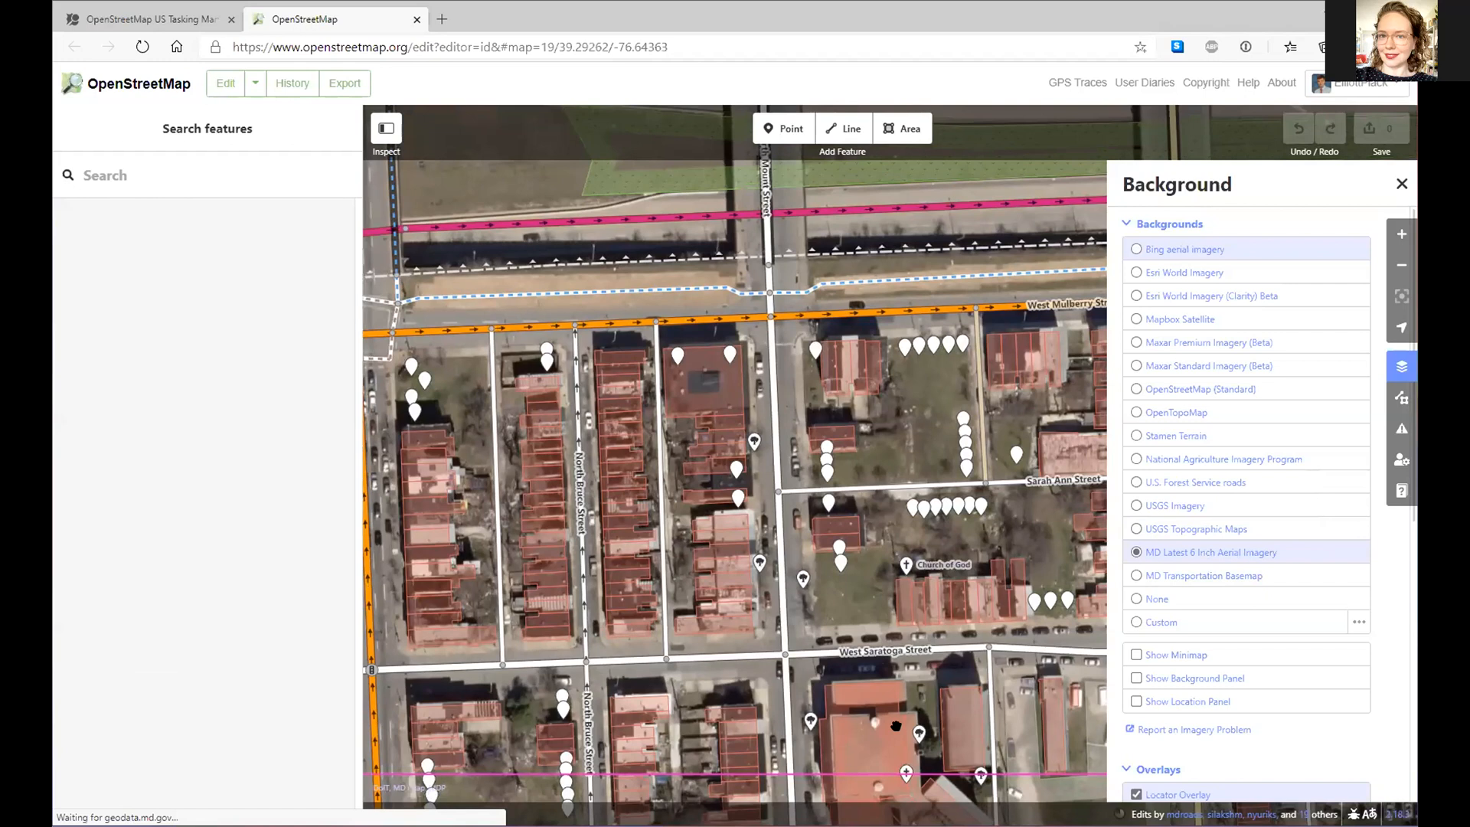
- Pan north past US 40 and zoom to level 20 on North Fulton Avenue at West Franklin Street
drag(869, 306, 817, 644)
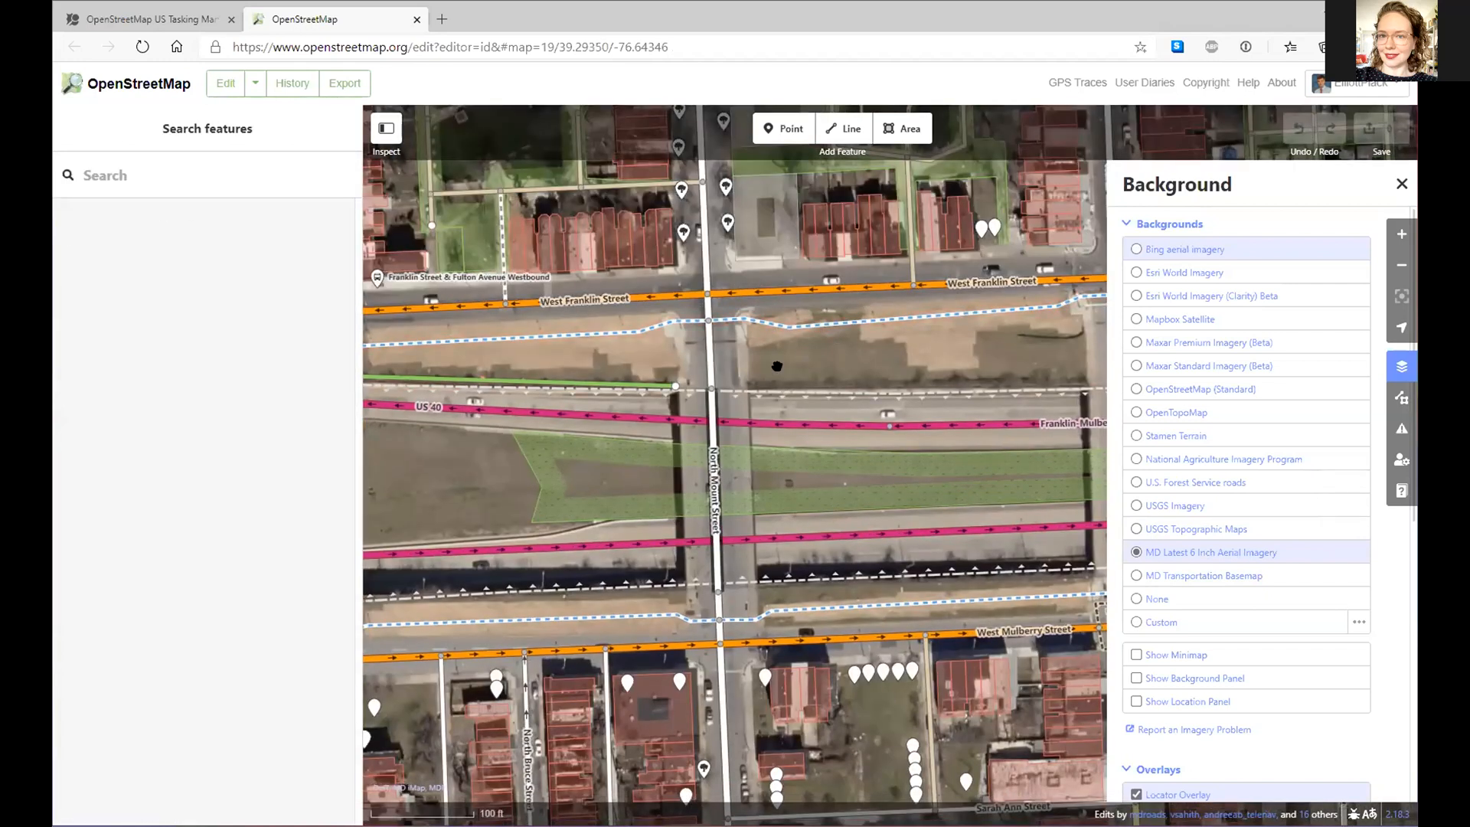
scroll(777, 366, up, 5)
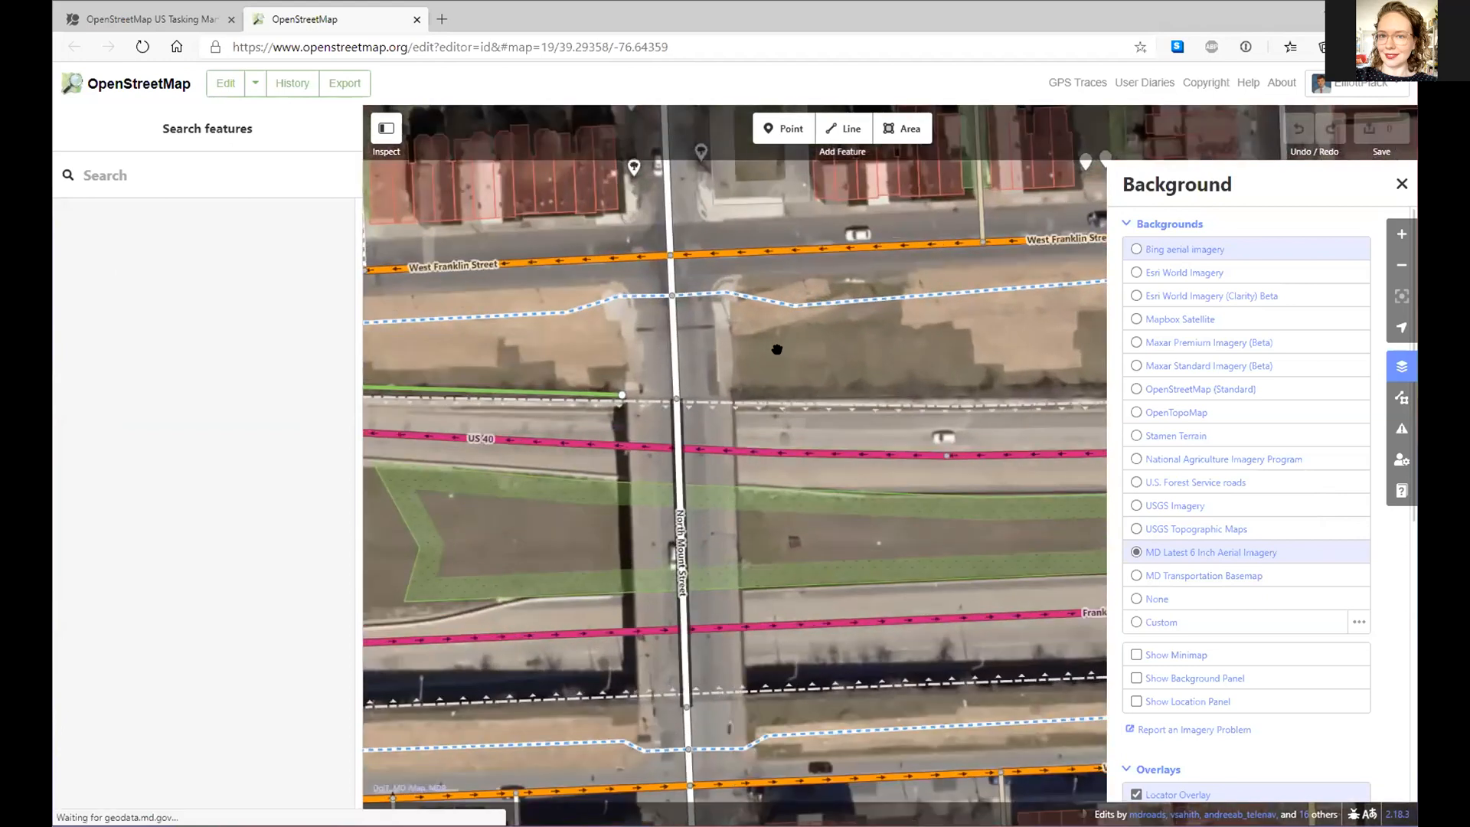
drag(774, 352, 789, 502)
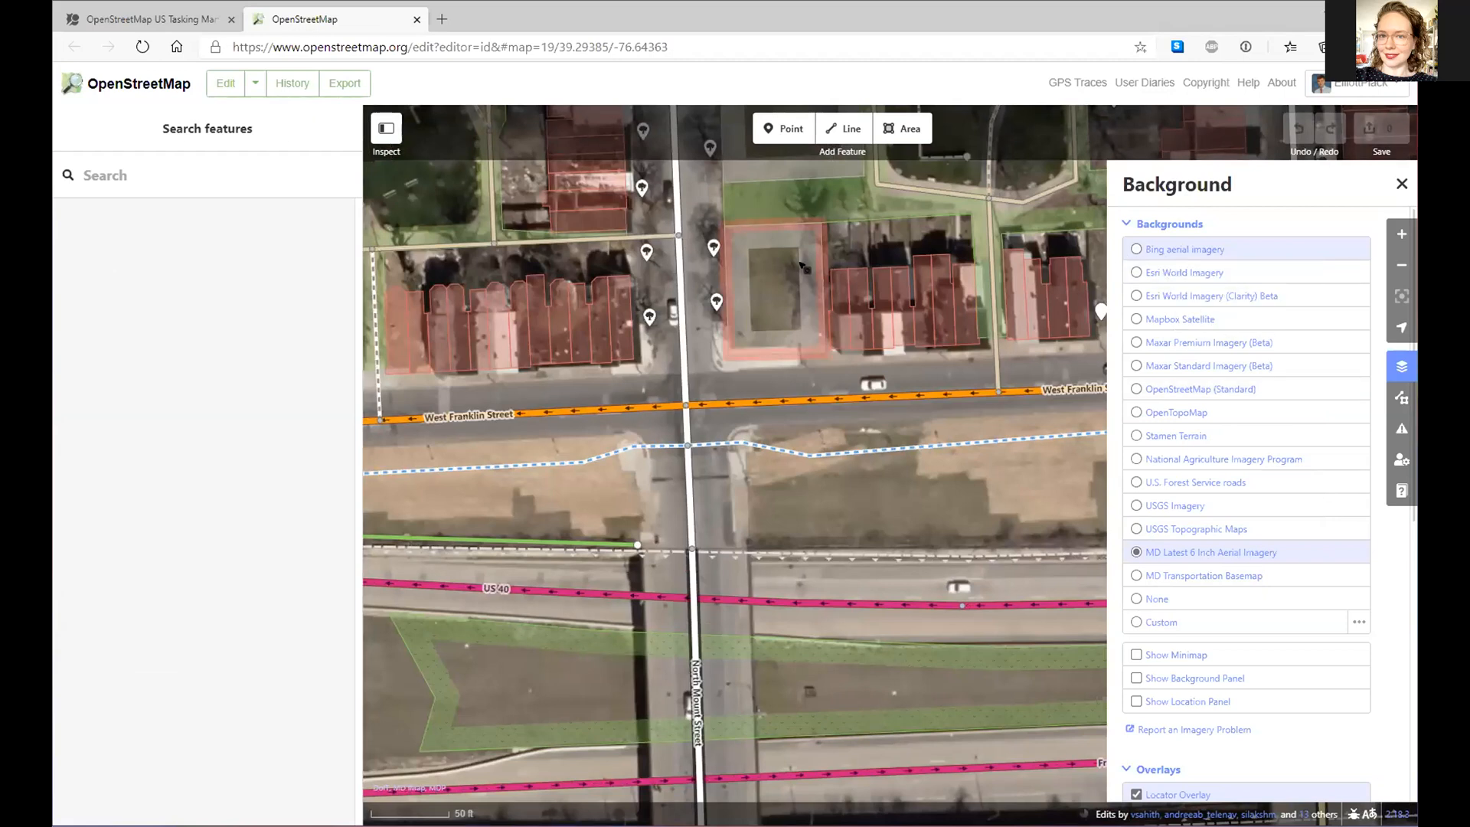
drag(781, 479, 875, 583)
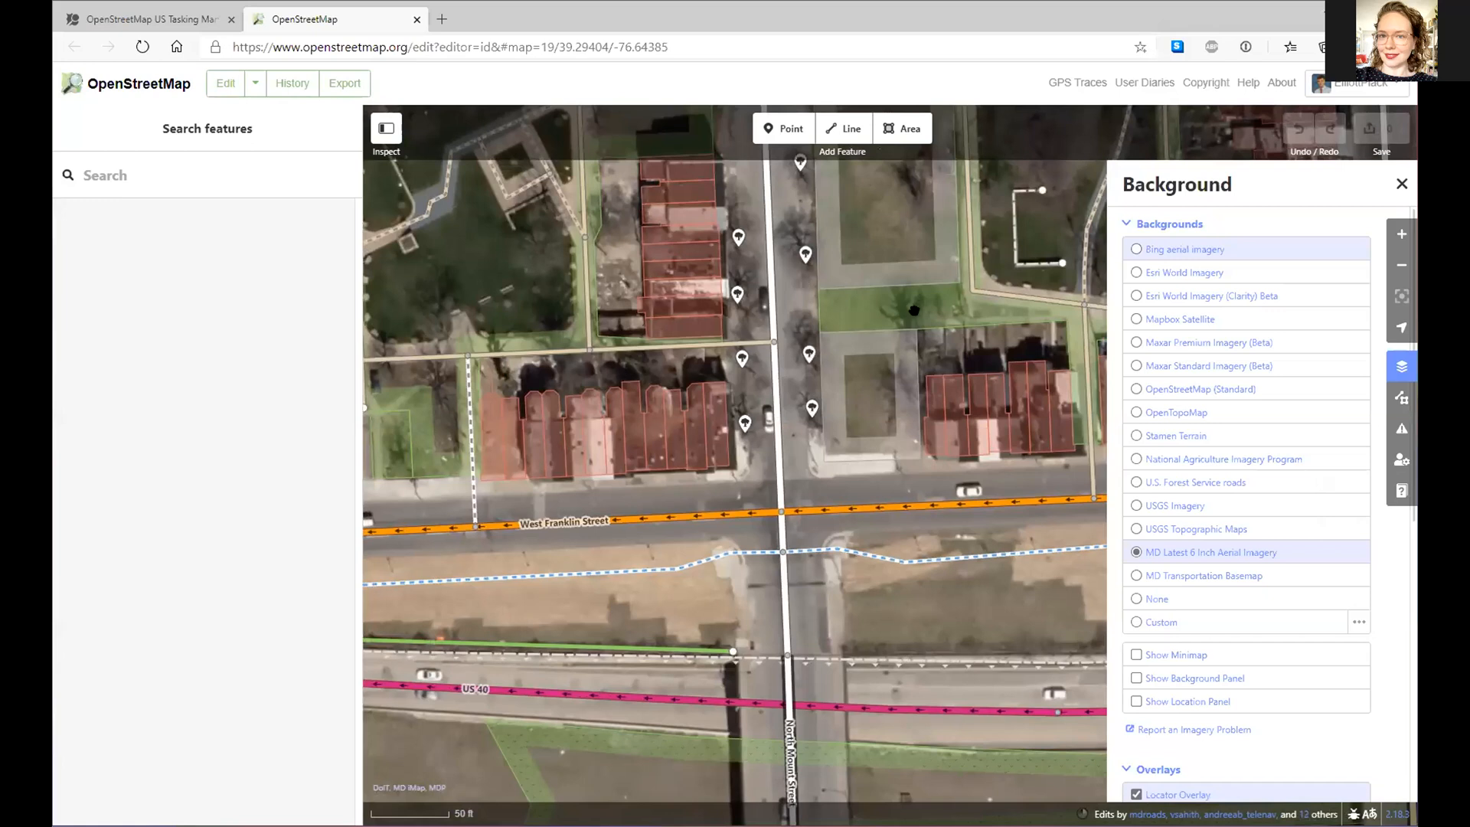
drag(603, 258, 814, 315)
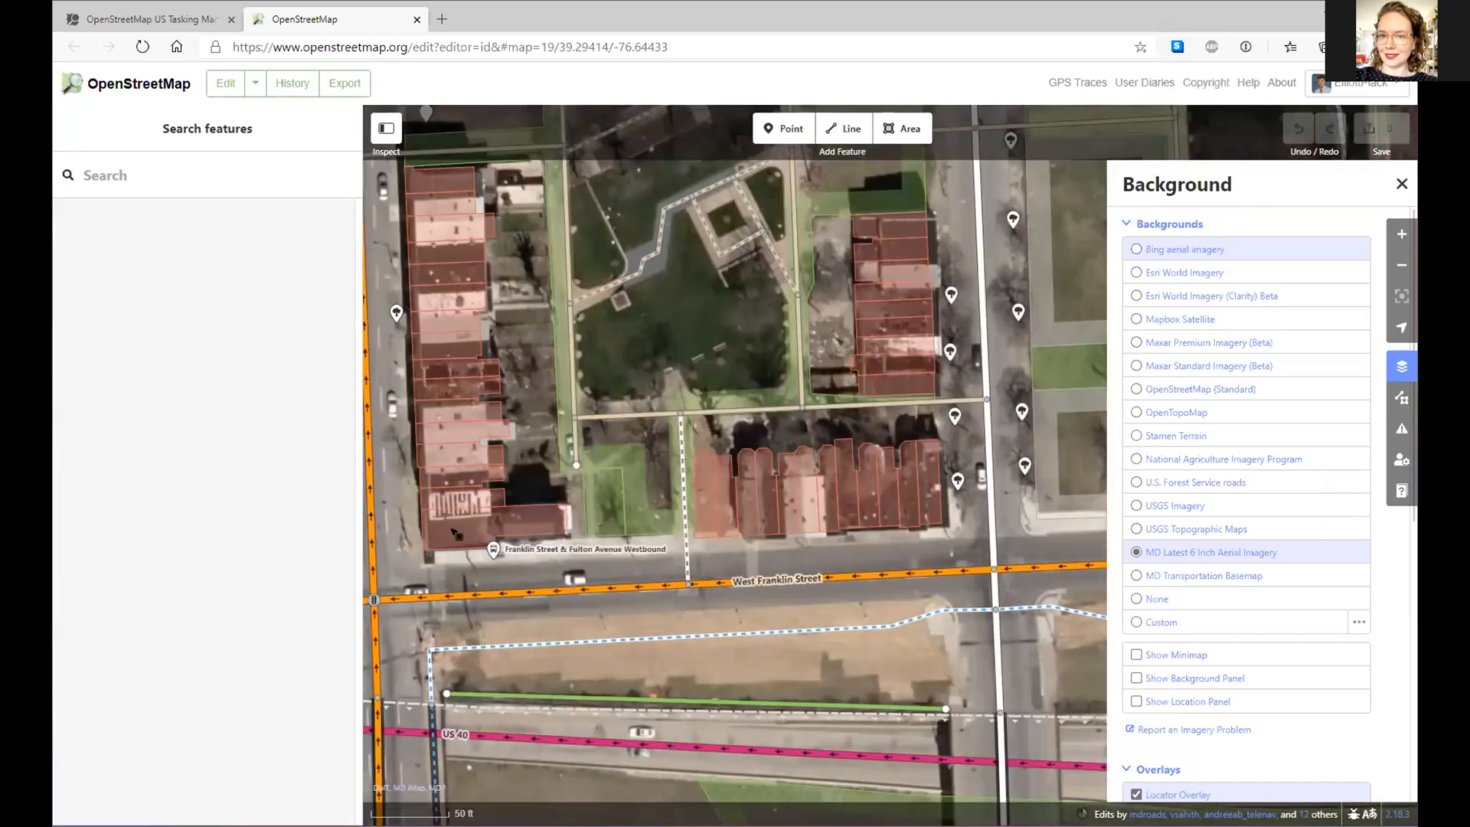
double_click(392, 458)
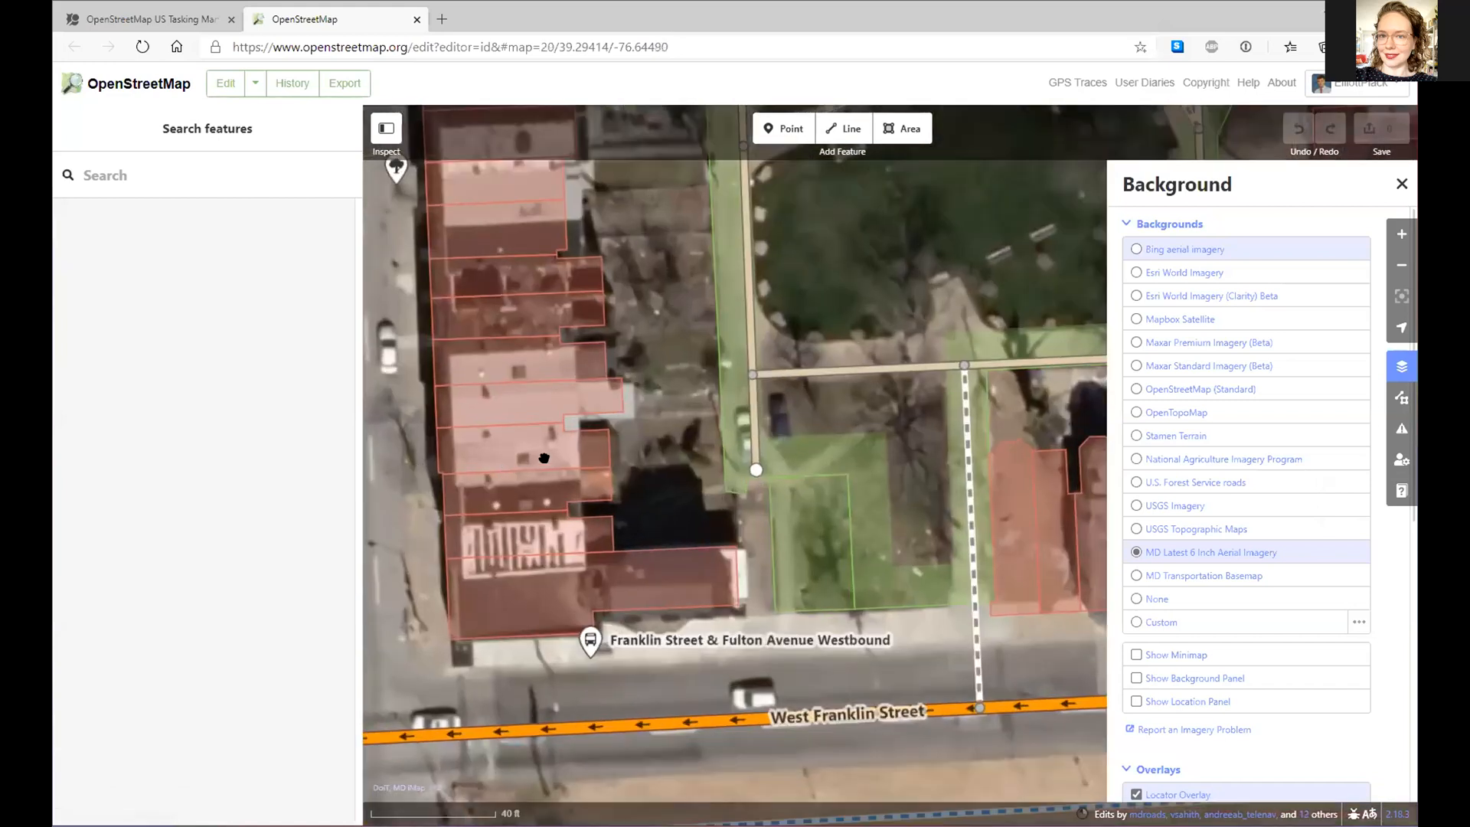
drag(531, 454, 628, 457)
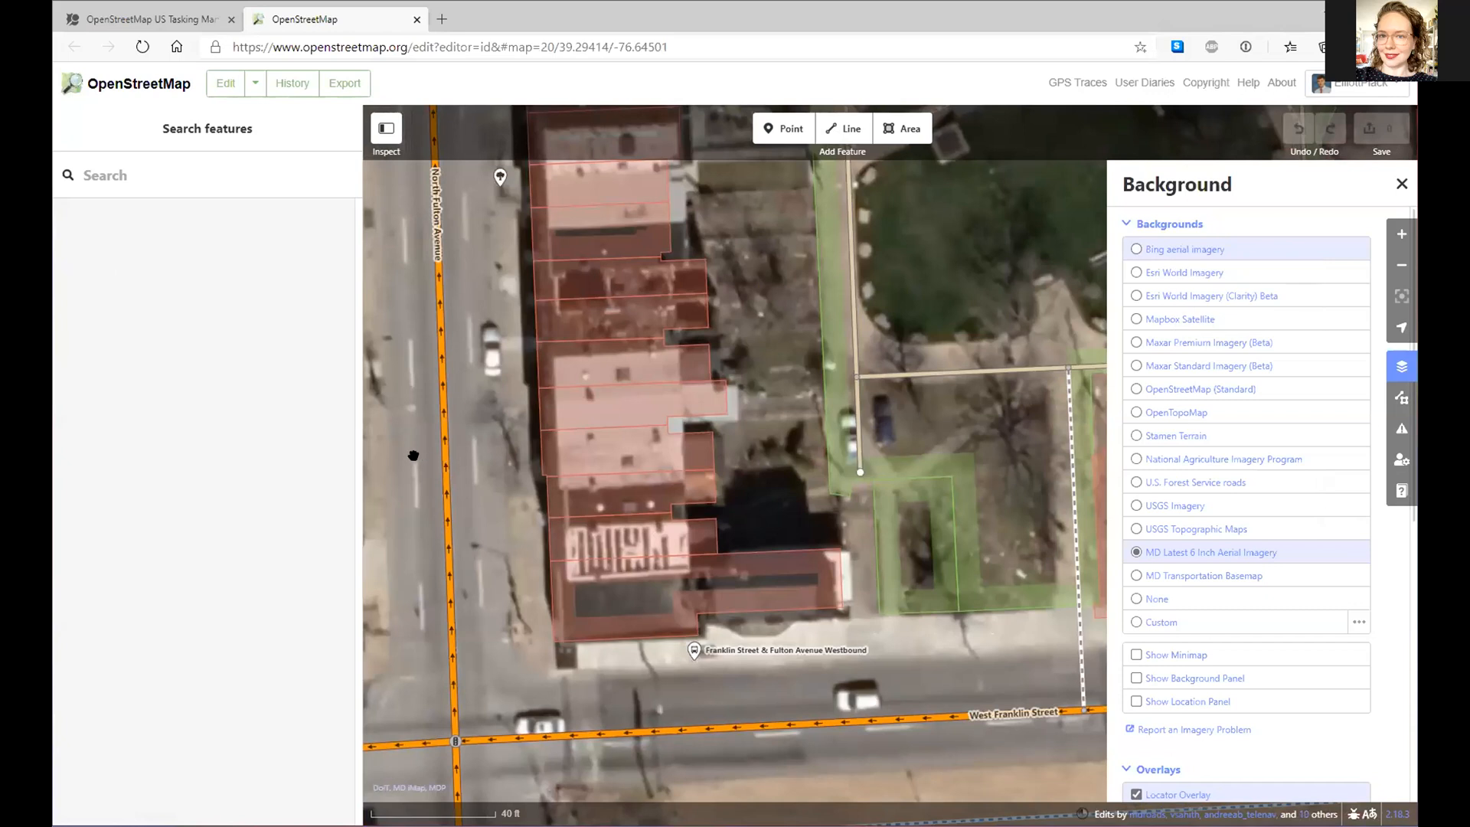
drag(433, 459, 508, 469)
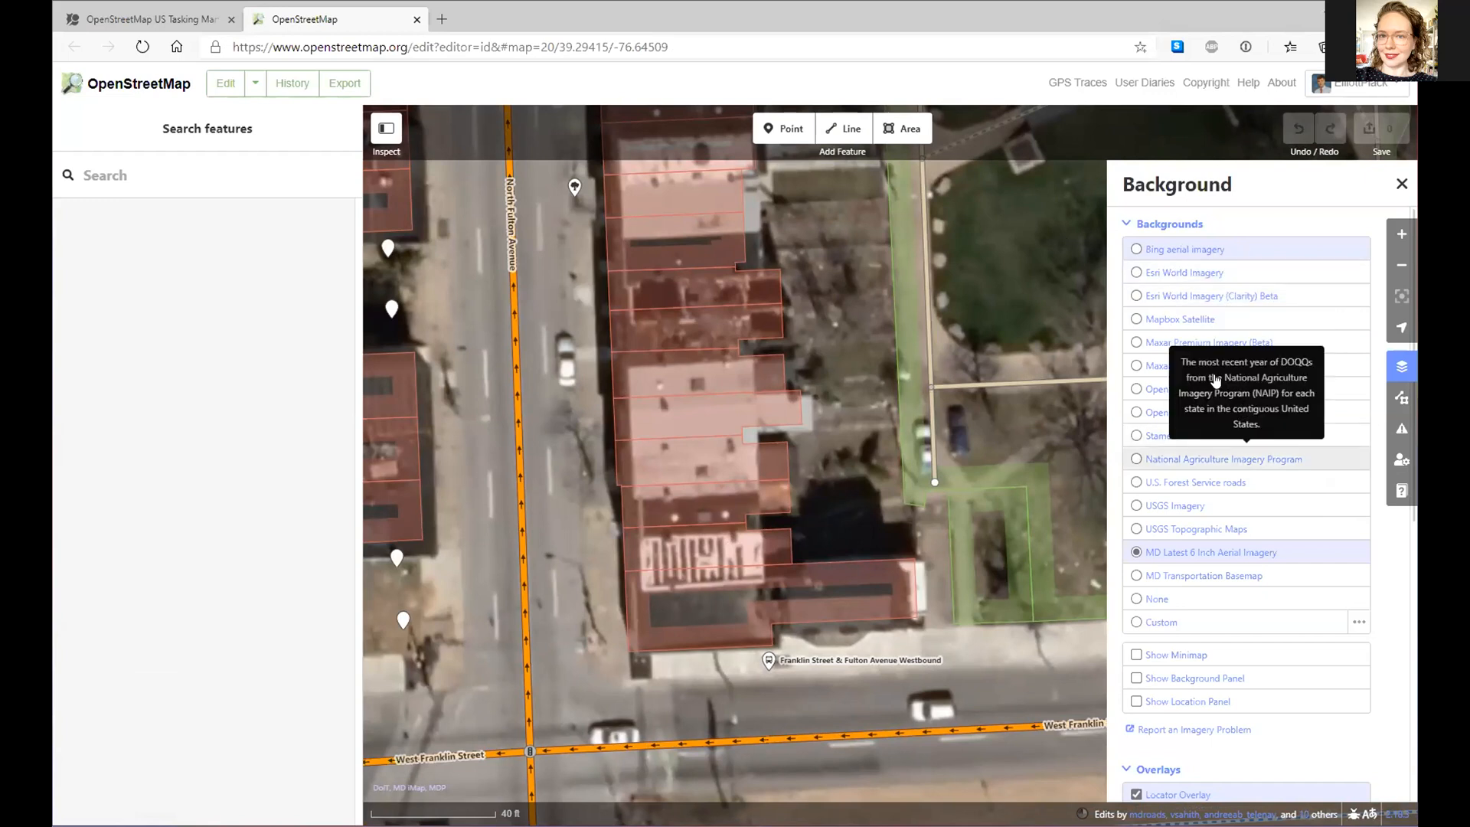
click(1265, 343)
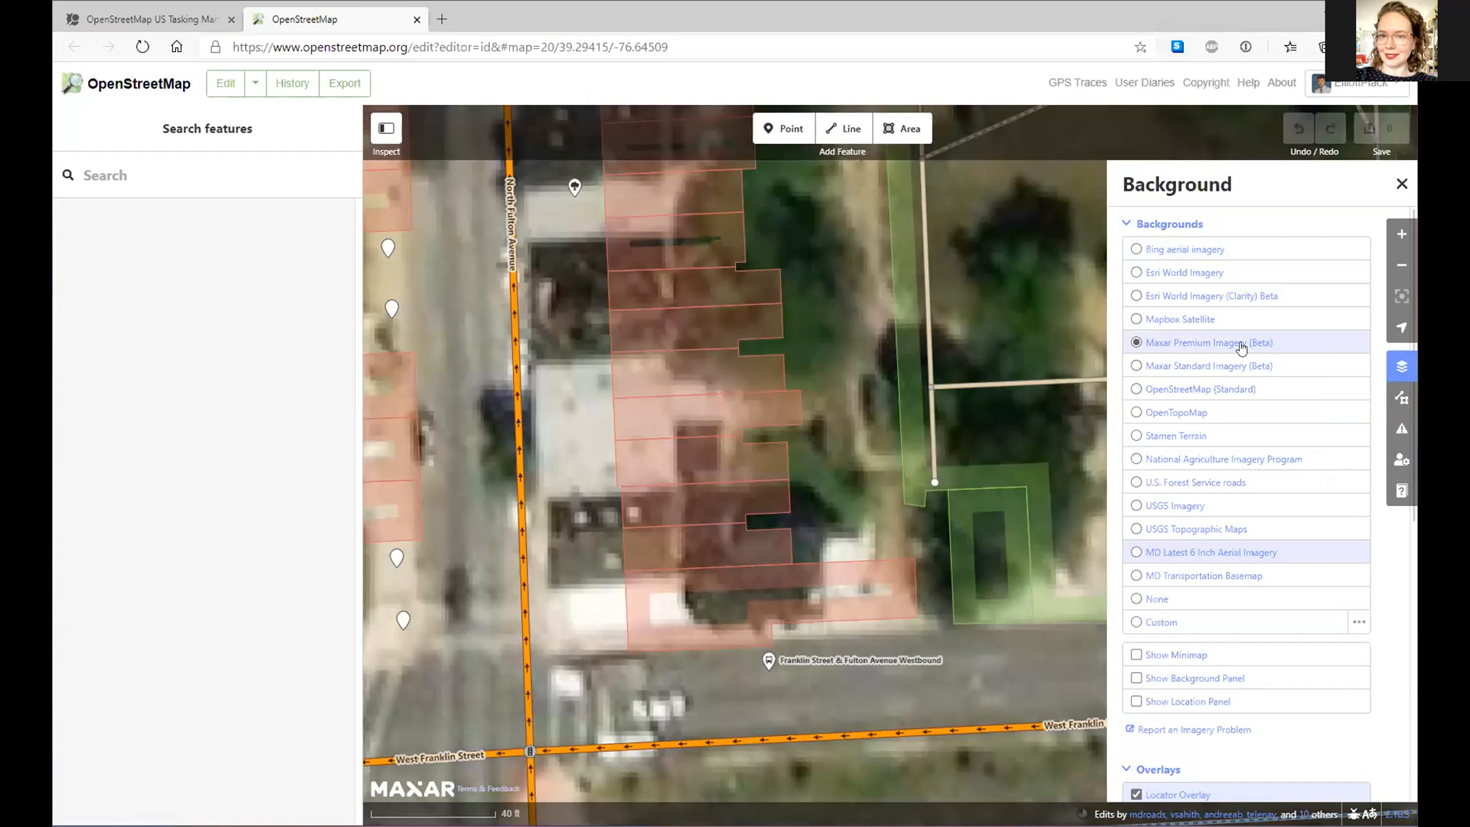
click(1202, 274)
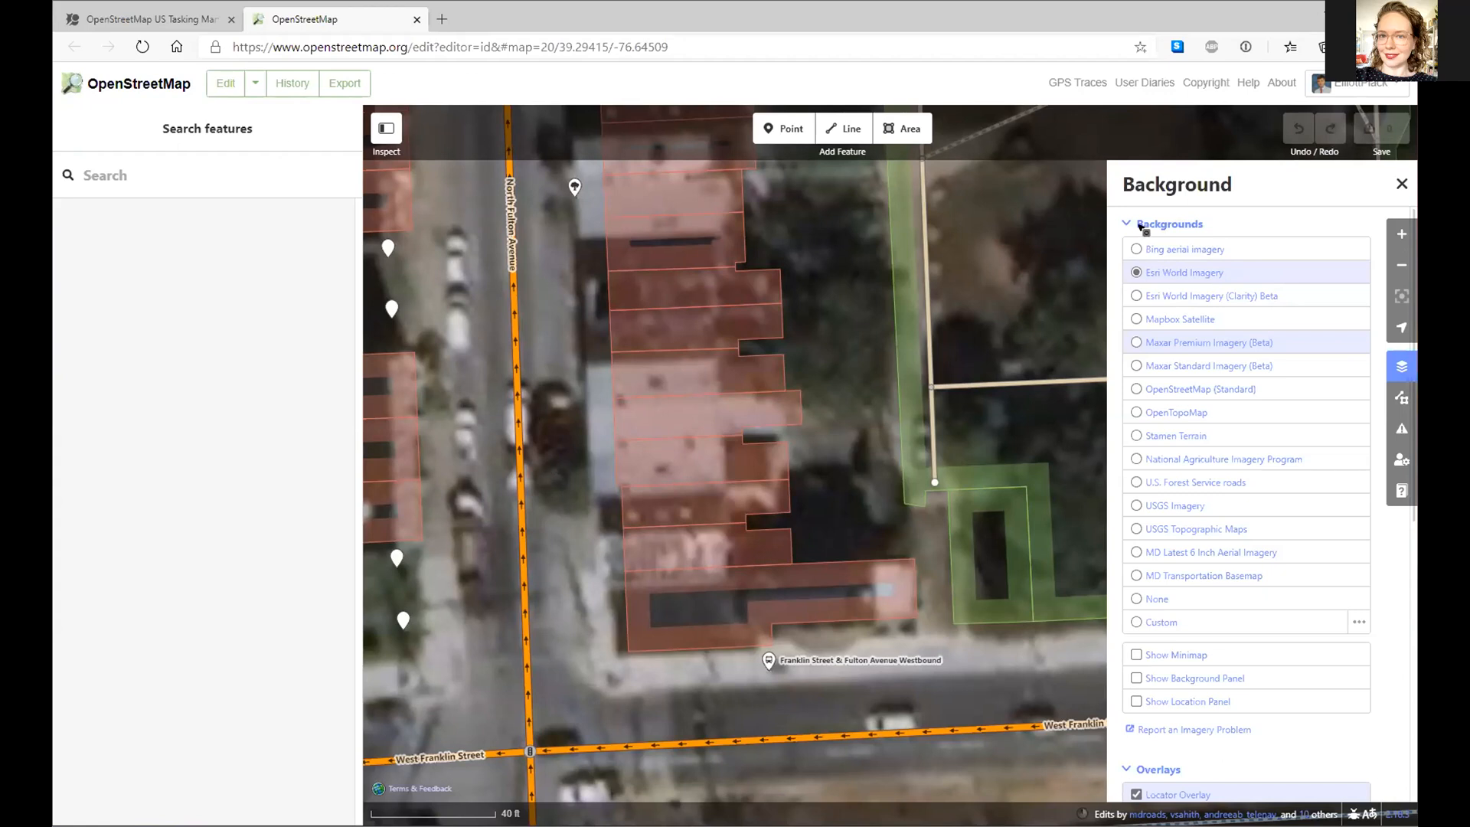
click(1136, 249)
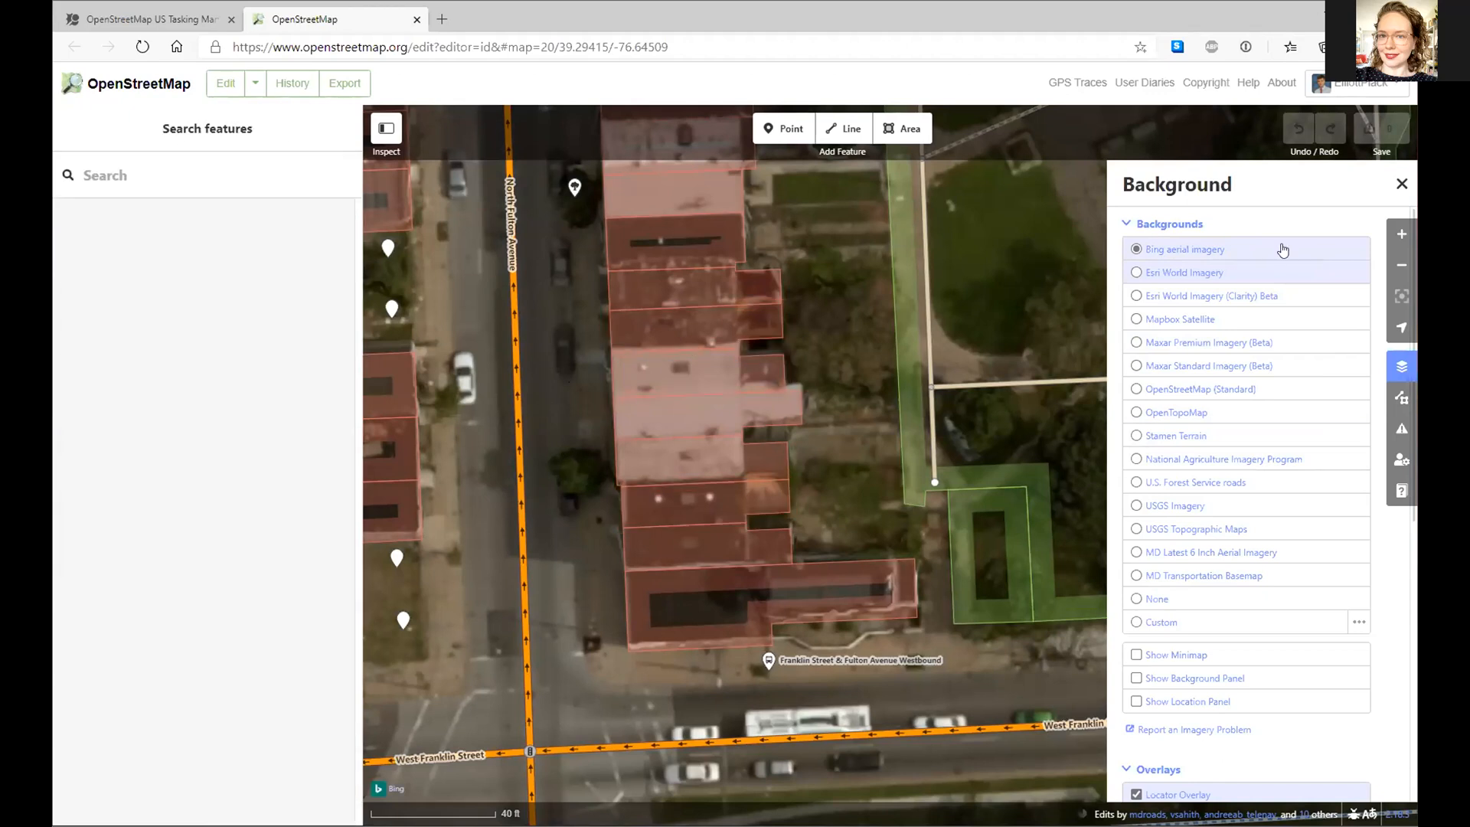
click(1205, 551)
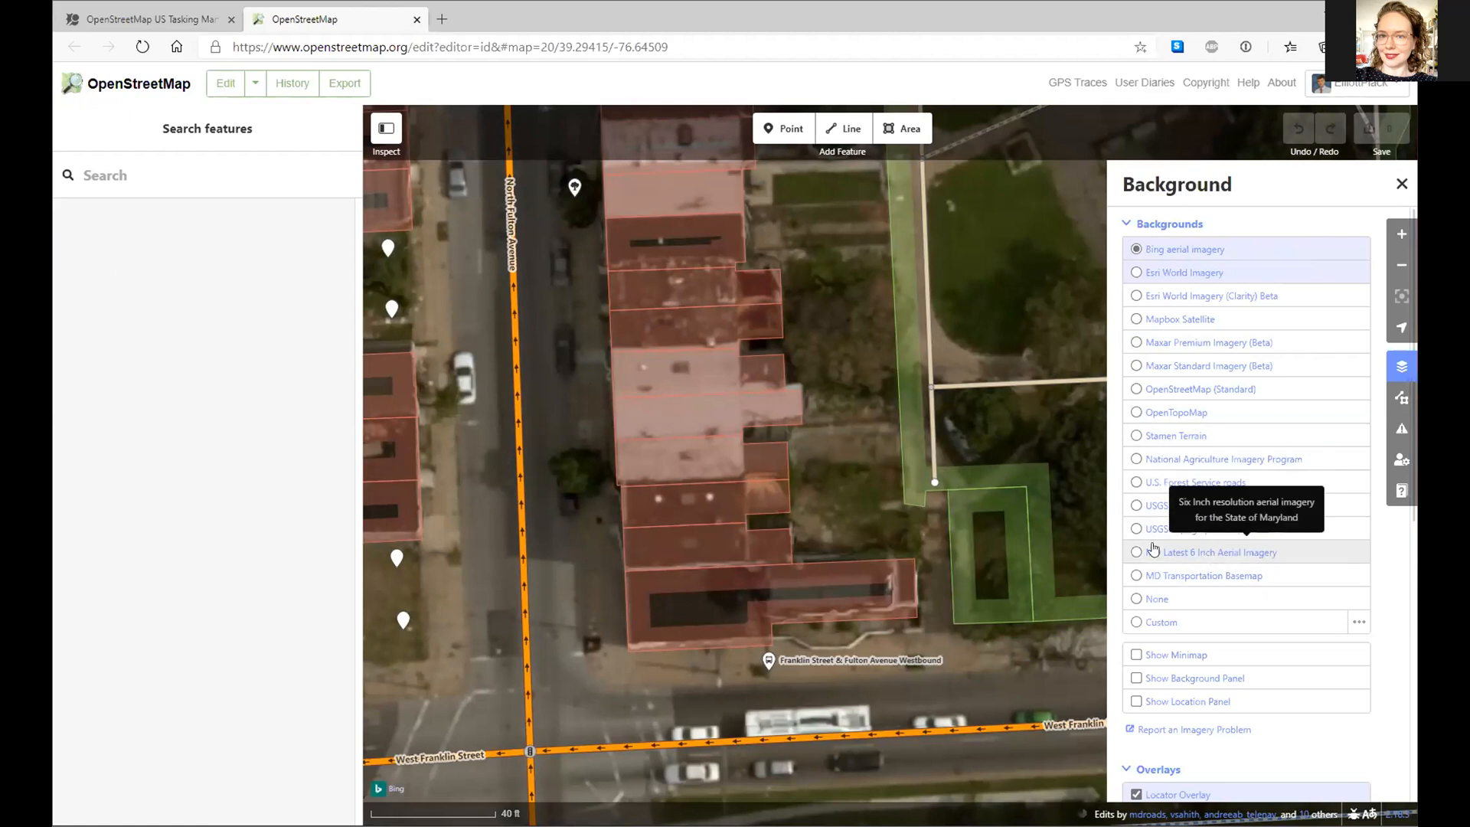
drag(557, 467, 628, 470)
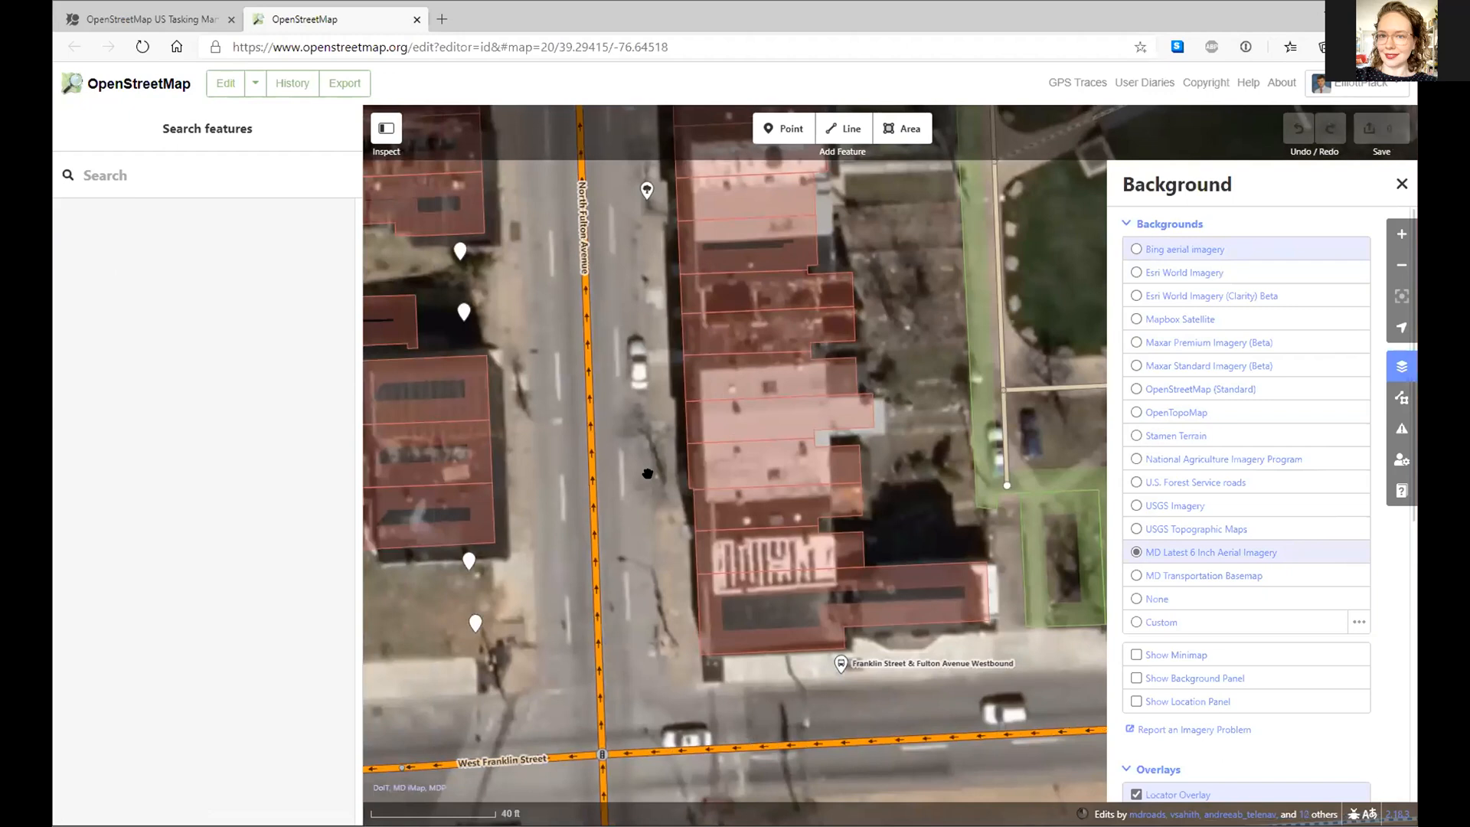
- Drop a point on the sidewalk tree east of North Fulton Avenue and tag it as Tree
click(791, 133)
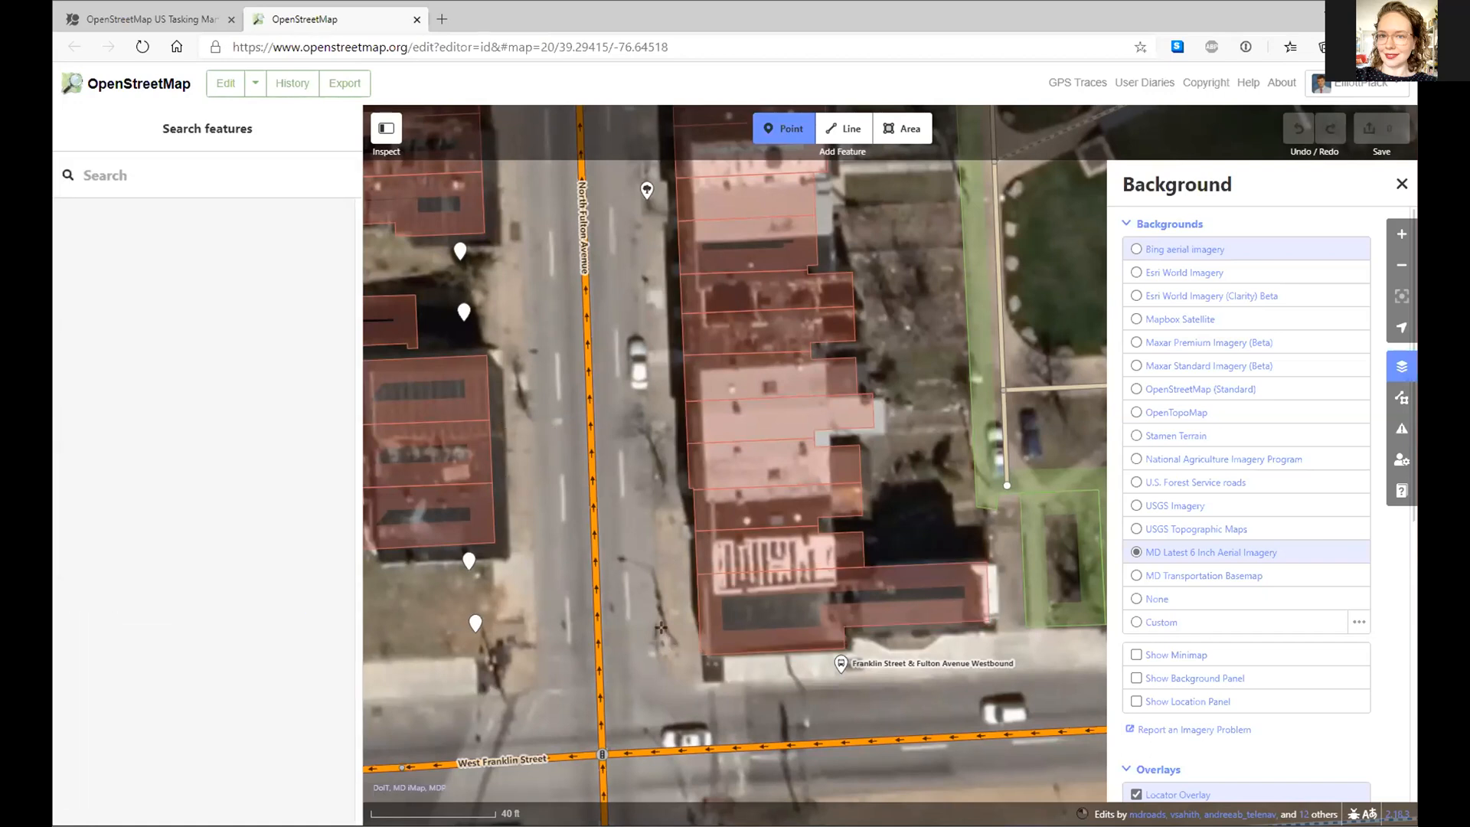
click(657, 472)
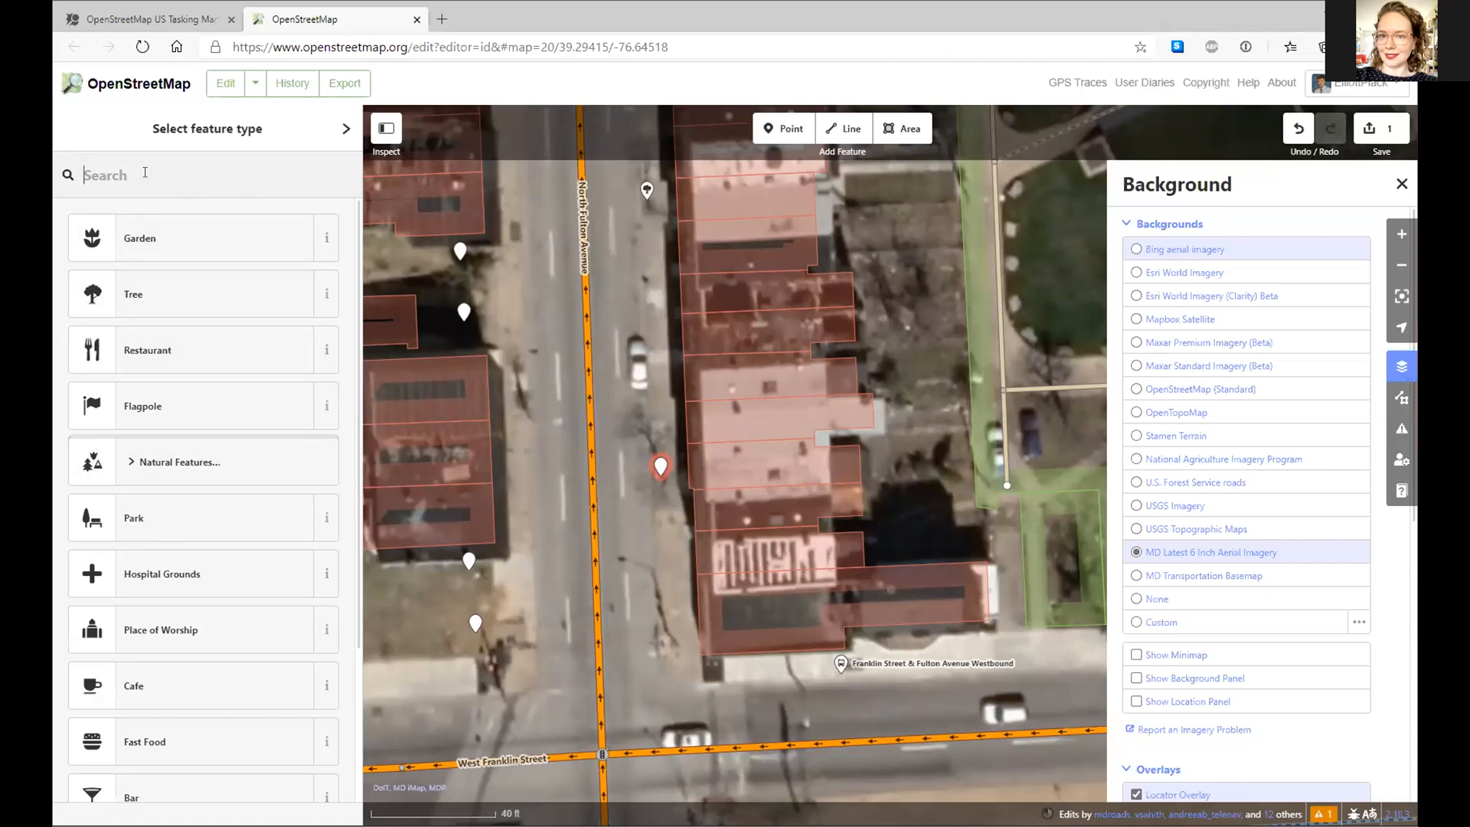
text(tree)
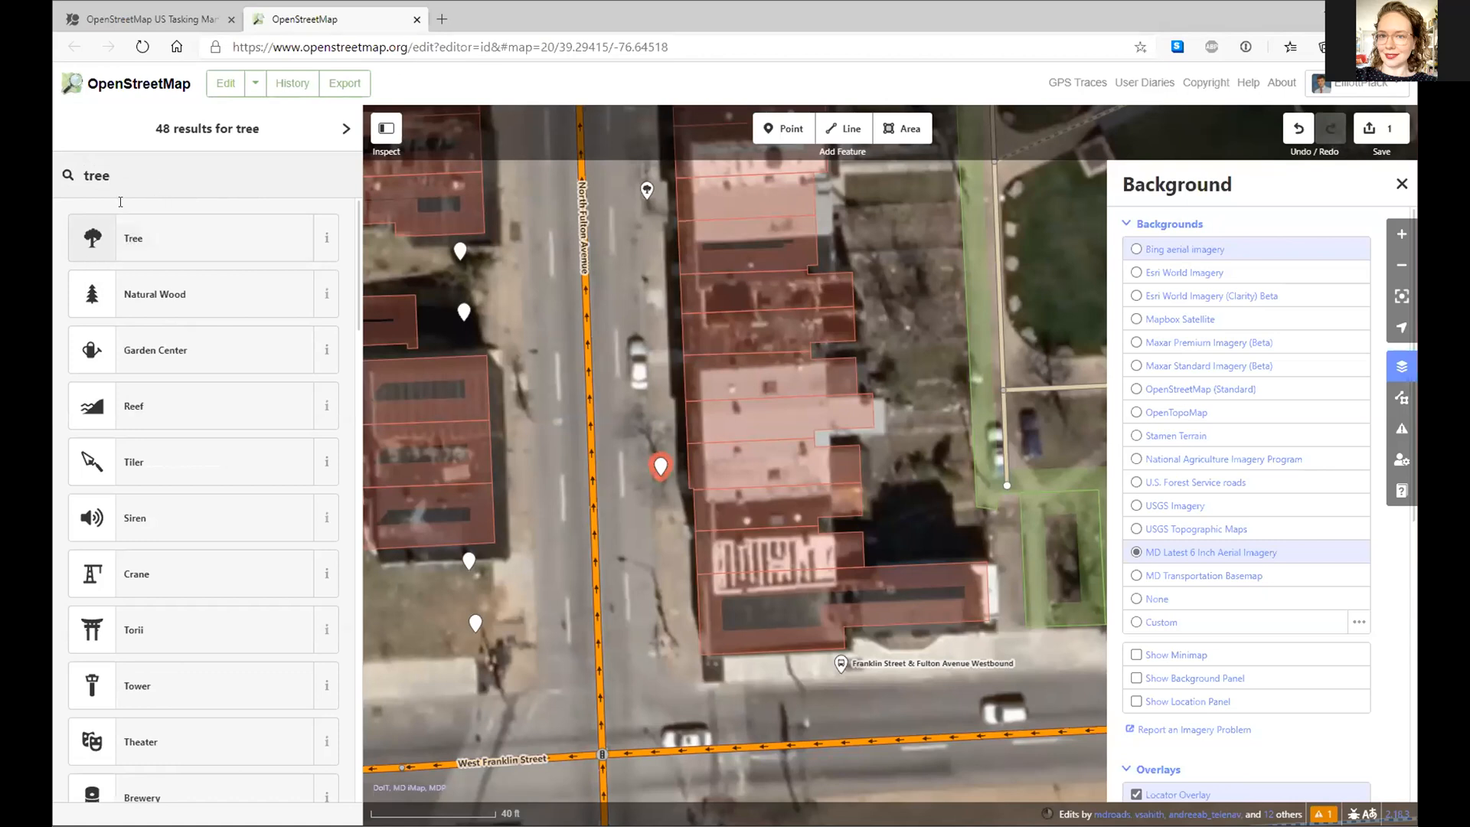
click(125, 228)
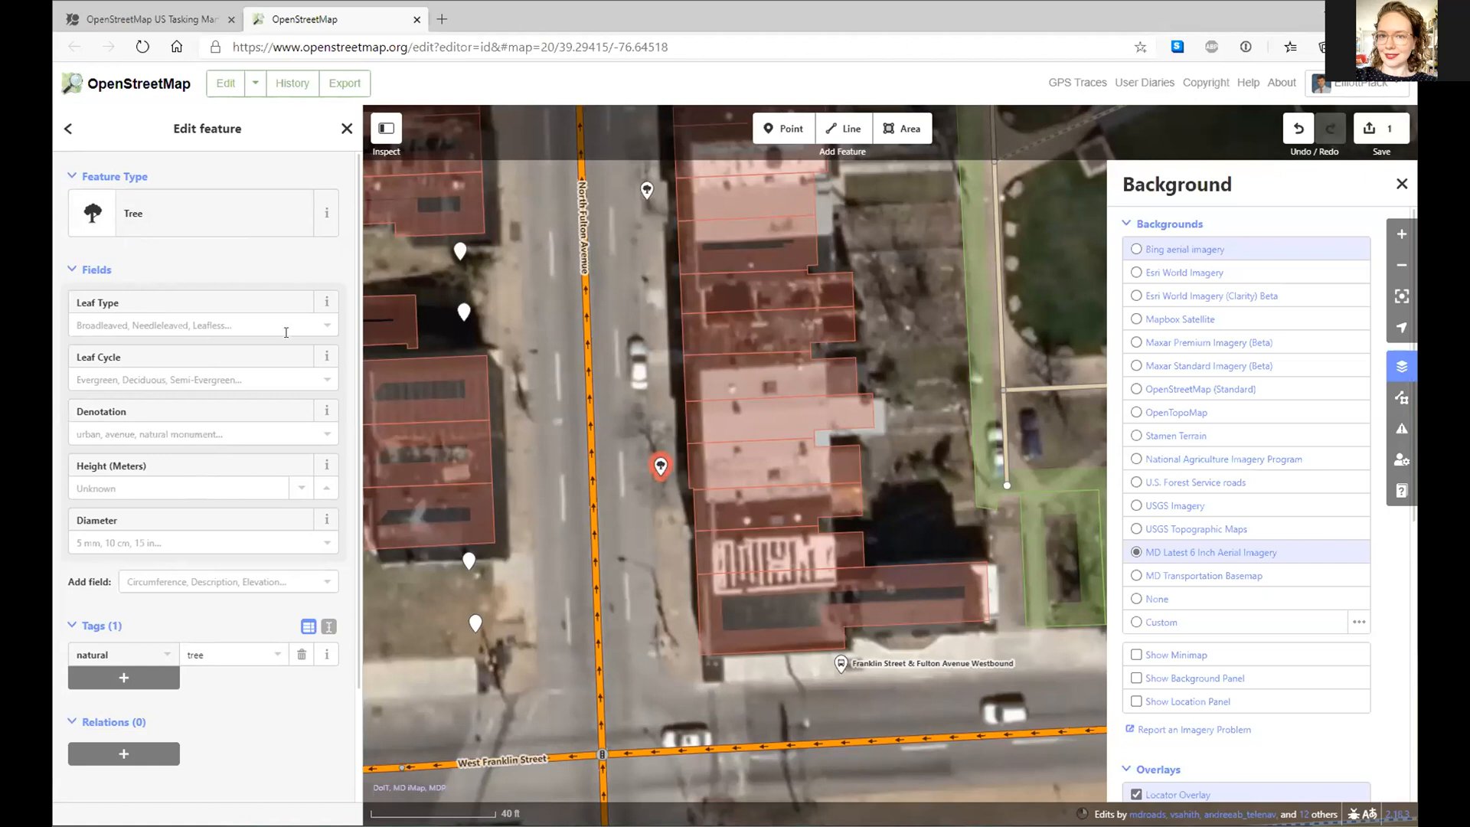
- Set the tree's Leaf Type to Broadleaved, Leaf Cycle to Deciduous and Denotation to avenue
click(317, 325)
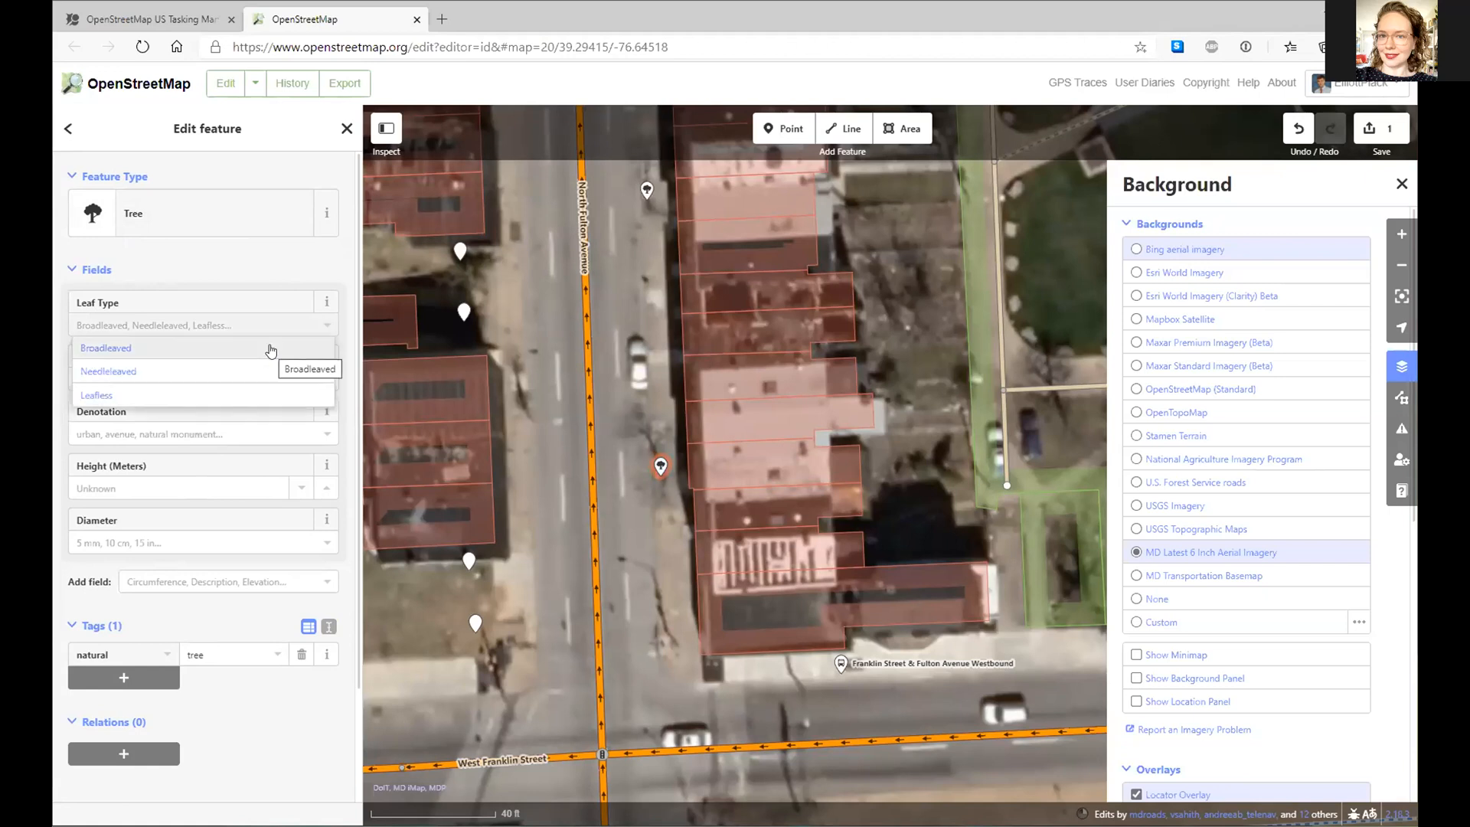
click(269, 349)
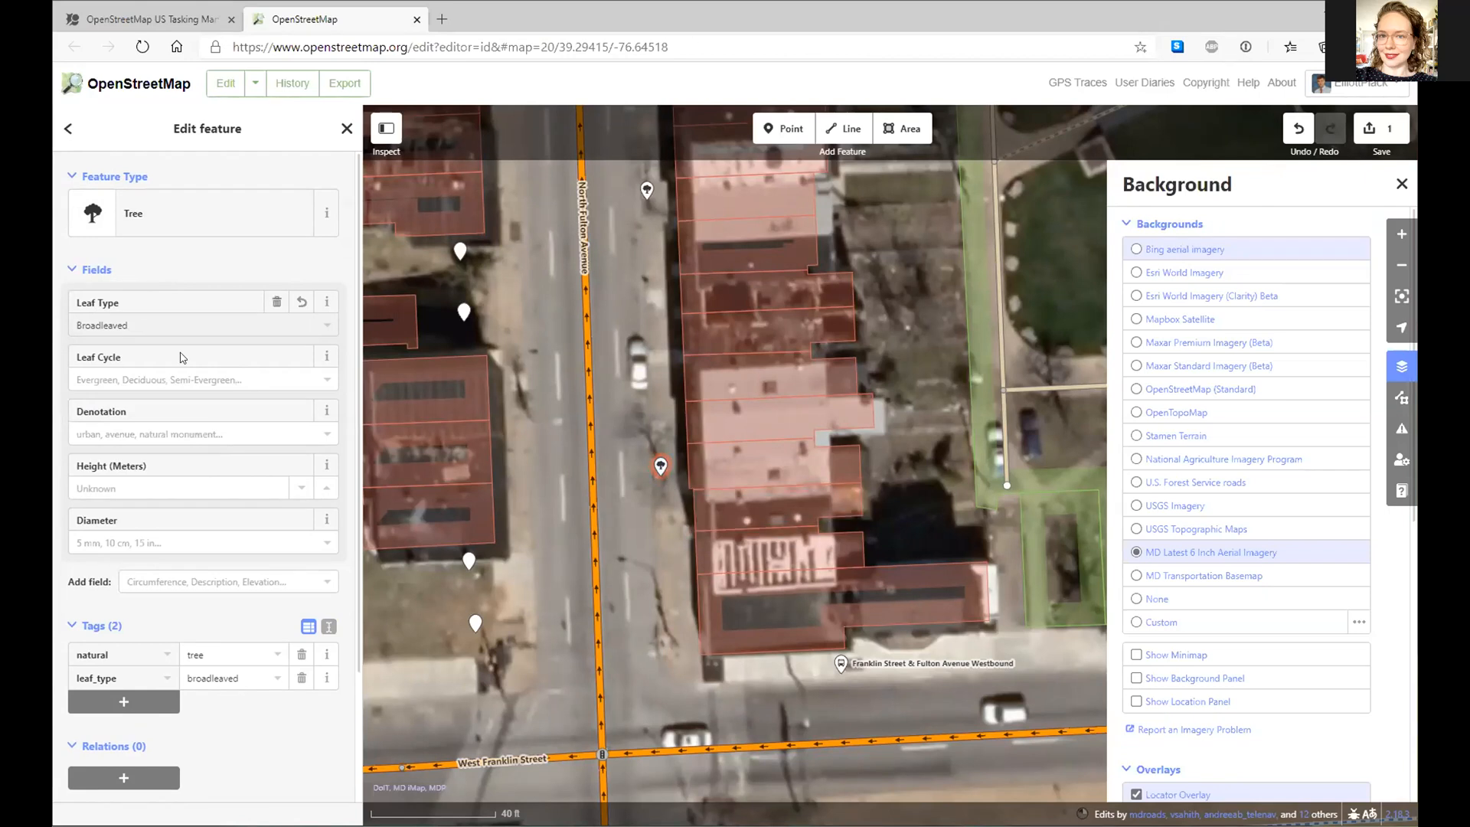
click(319, 383)
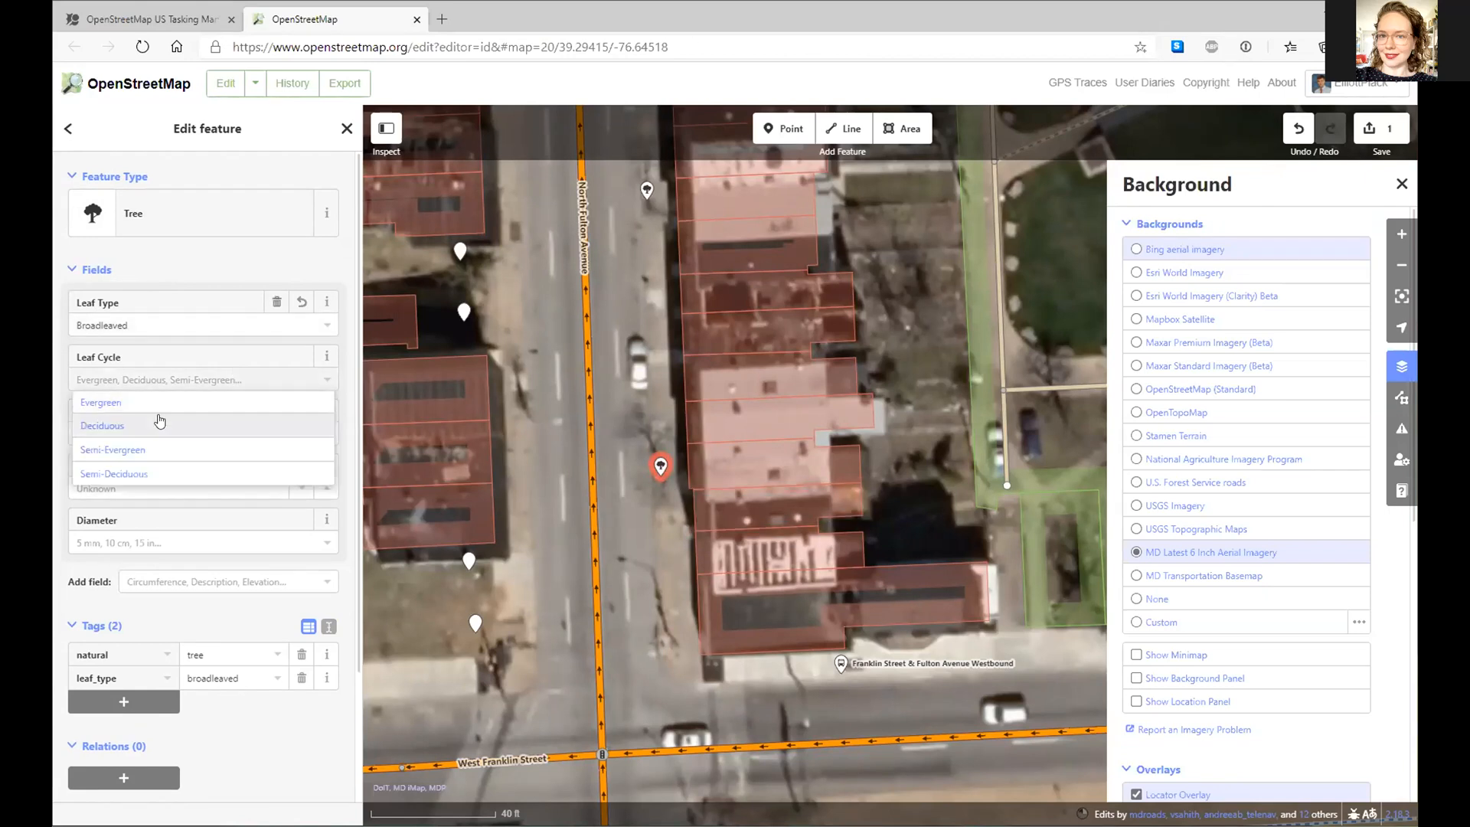
click(158, 425)
click(170, 434)
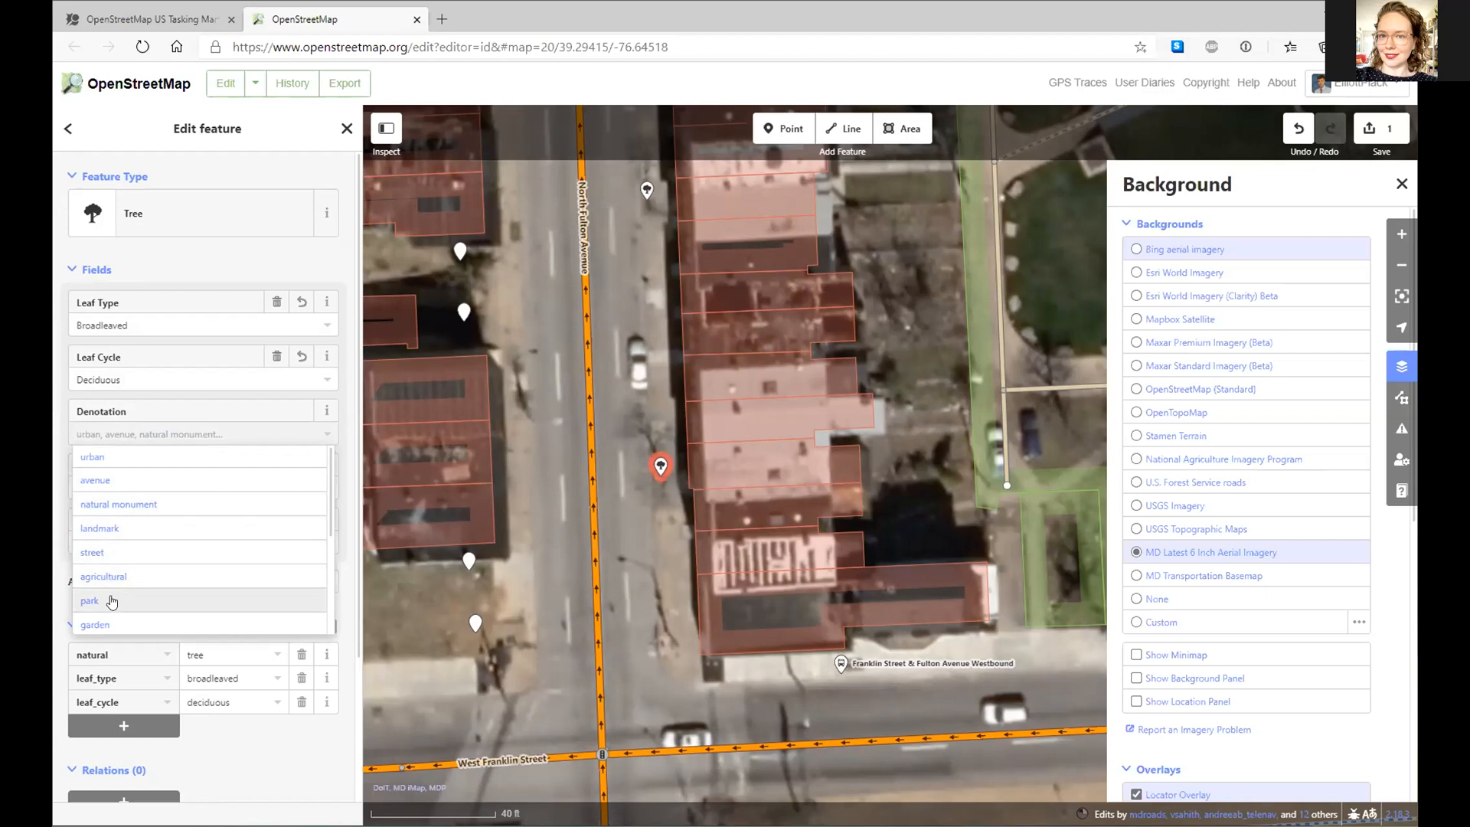
click(103, 480)
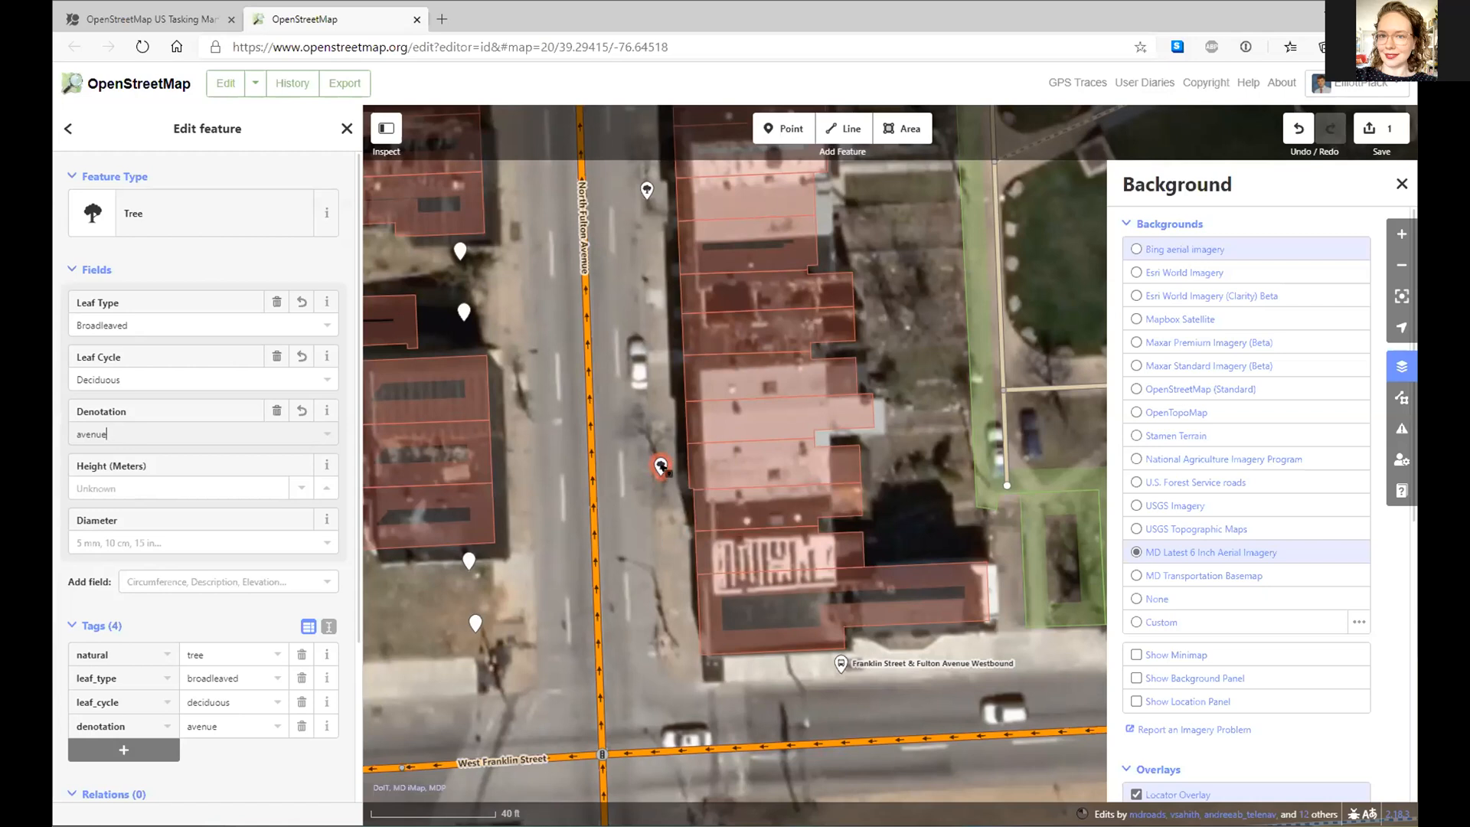
click(519, 404)
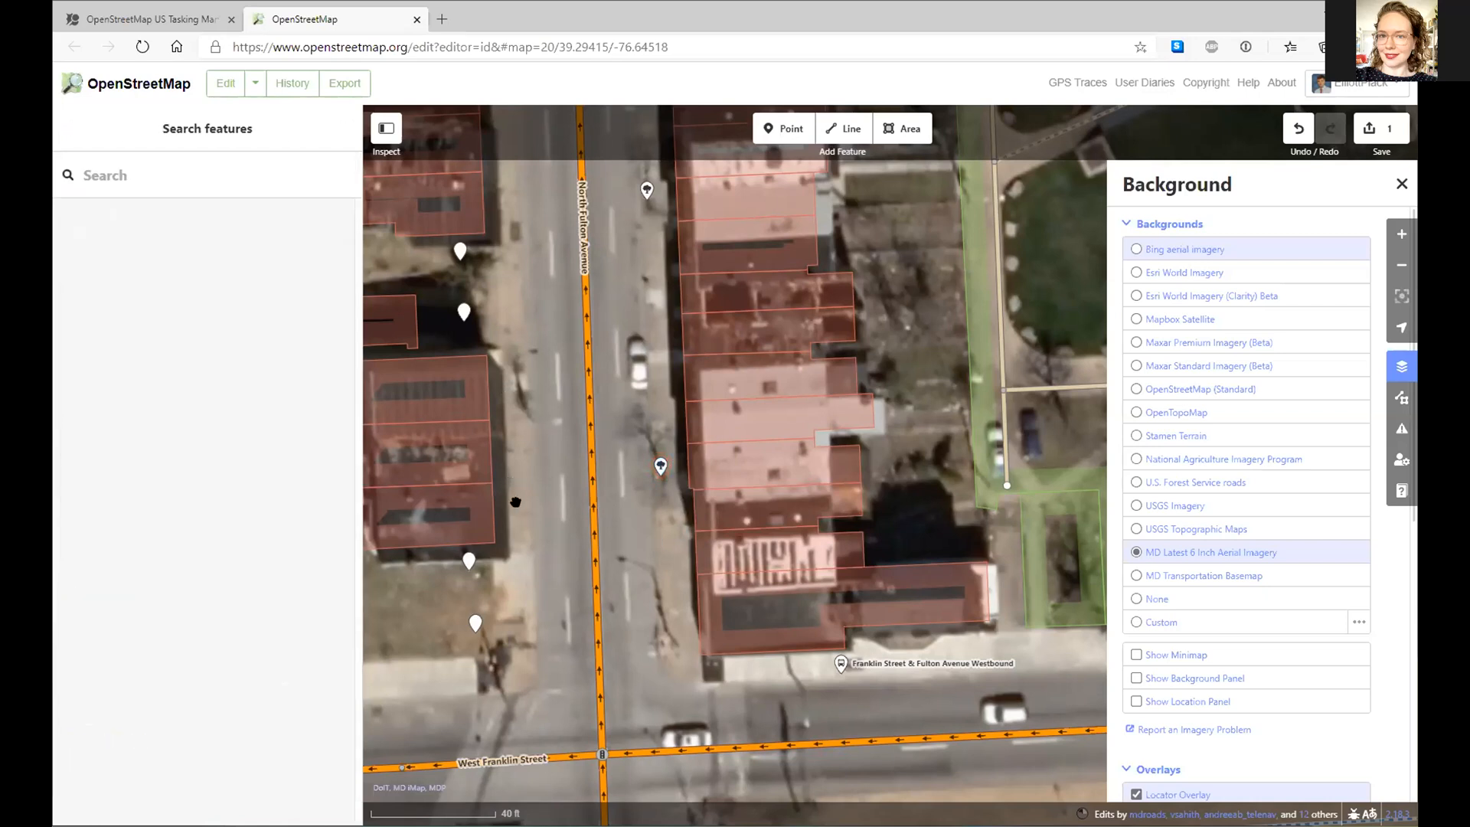
- Check the tree against Bing imagery, return to Maryland imagery, and copy the tagged tree
drag(537, 430, 702, 531)
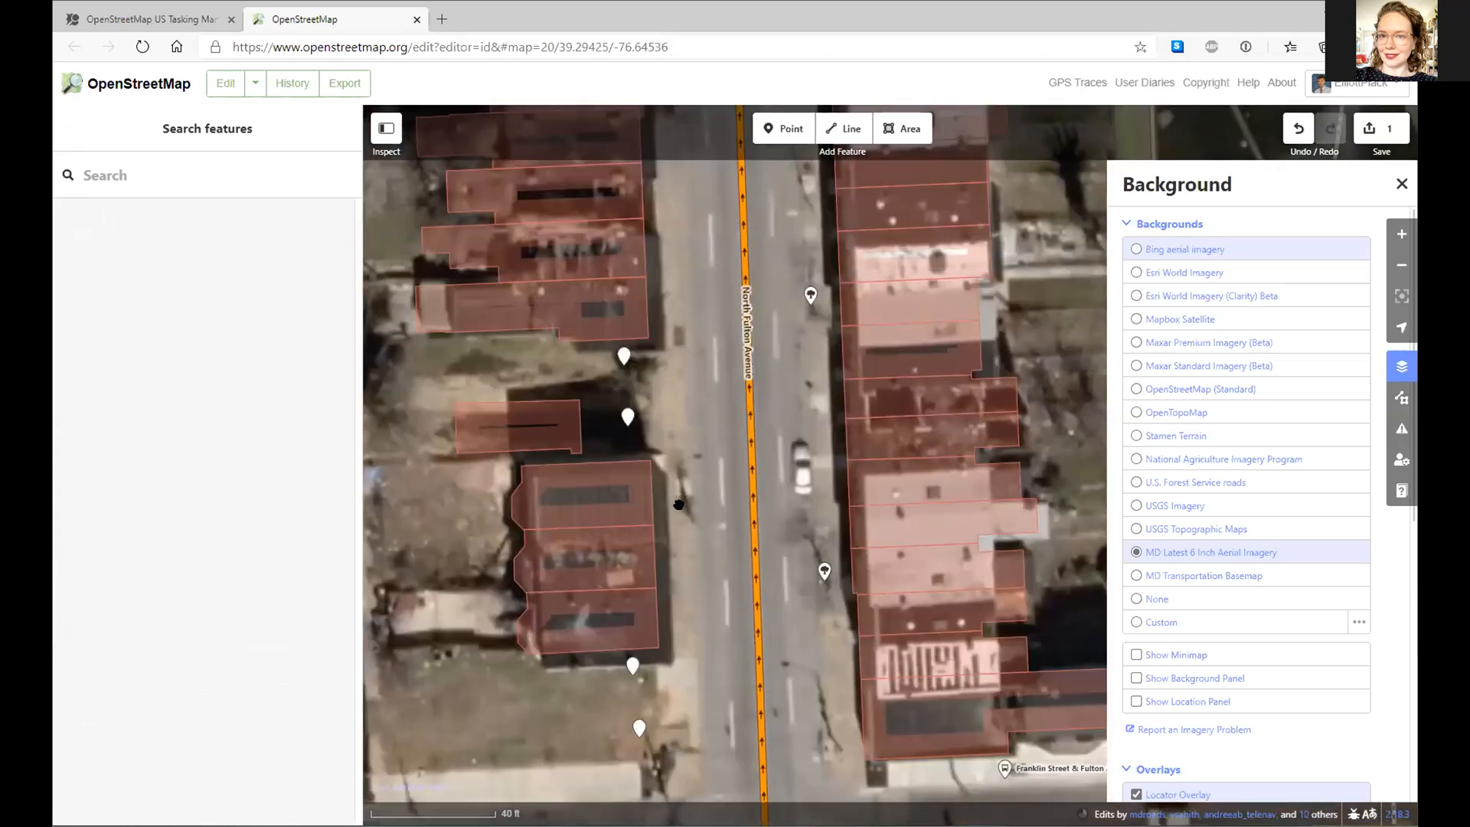
click(1139, 254)
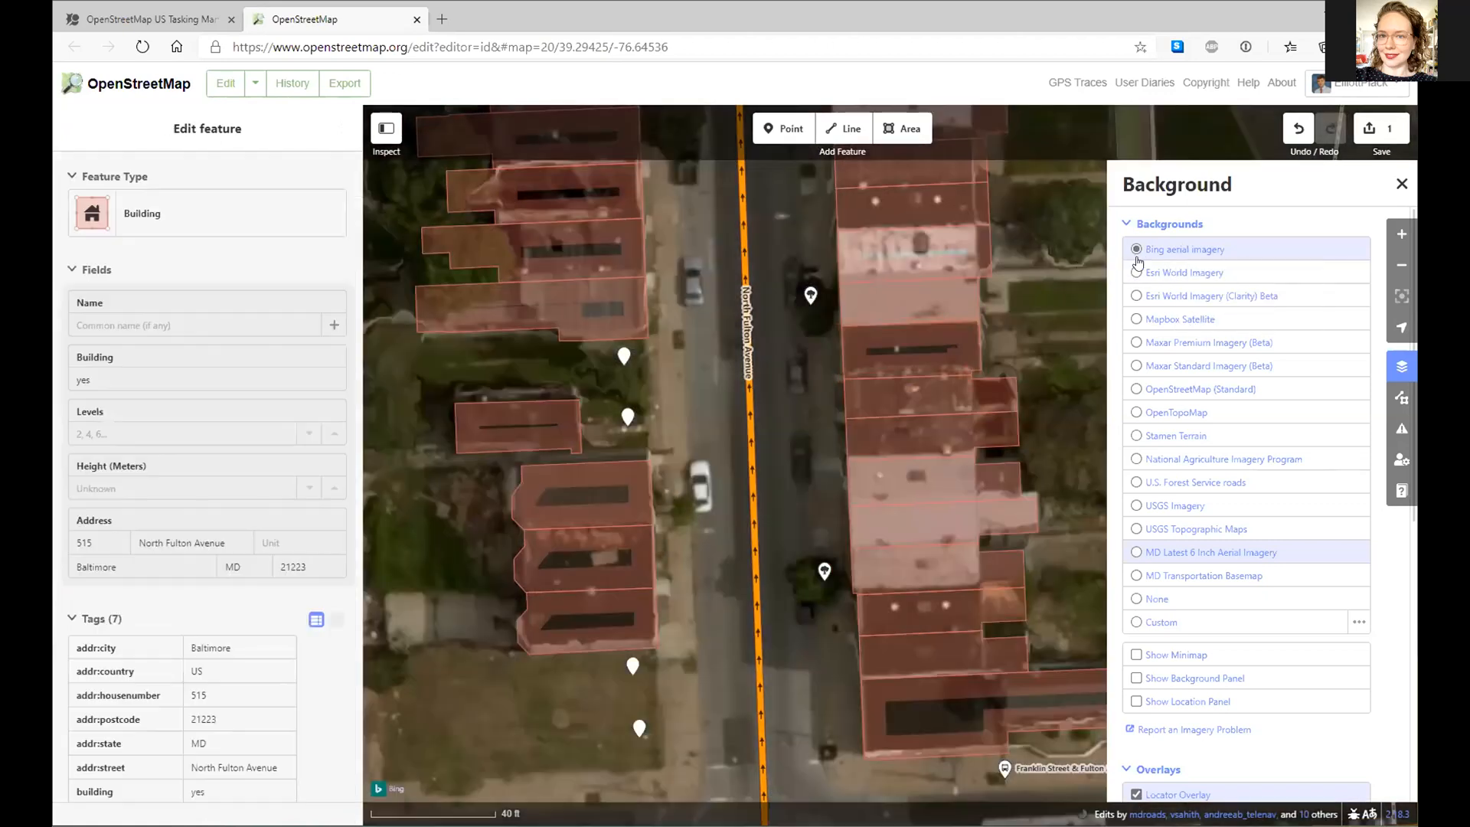
key(ctrl+b)
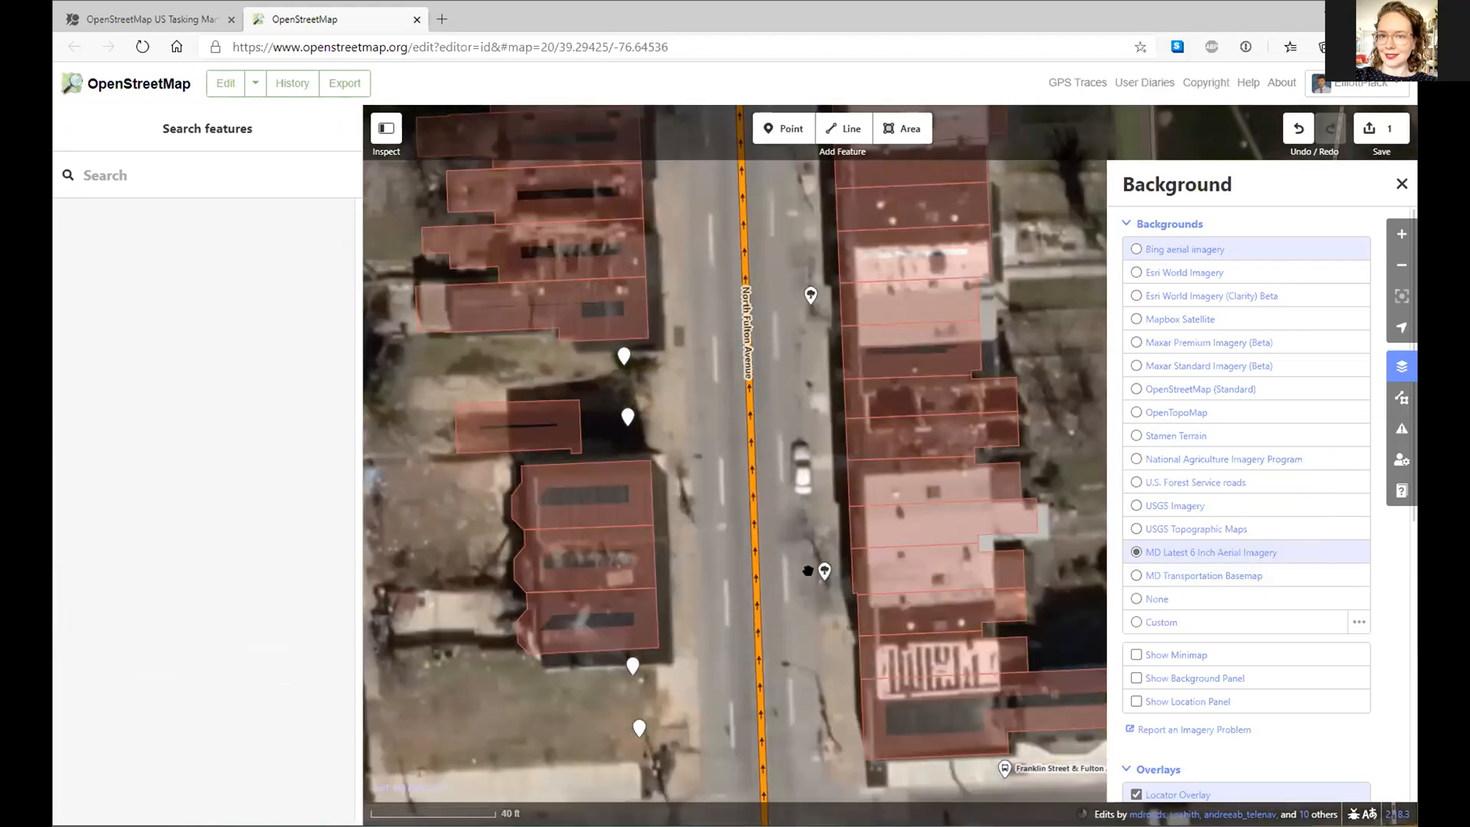
click(823, 571)
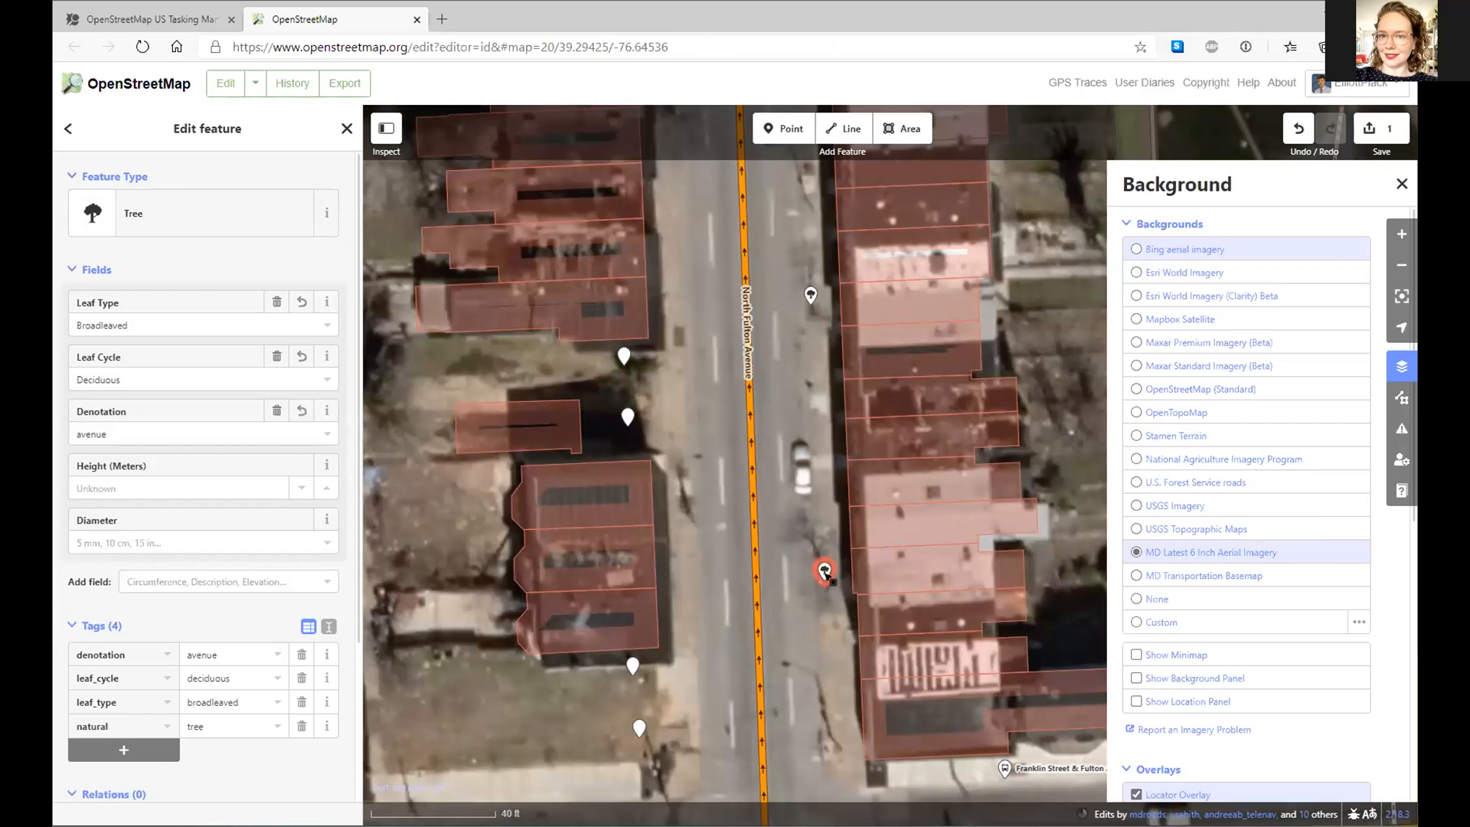
key(ctrl+c)
key(ctrl+c)
- Paste the copied tree onto the west sidewalk of North Fulton Avenue
key(ctrl+v)
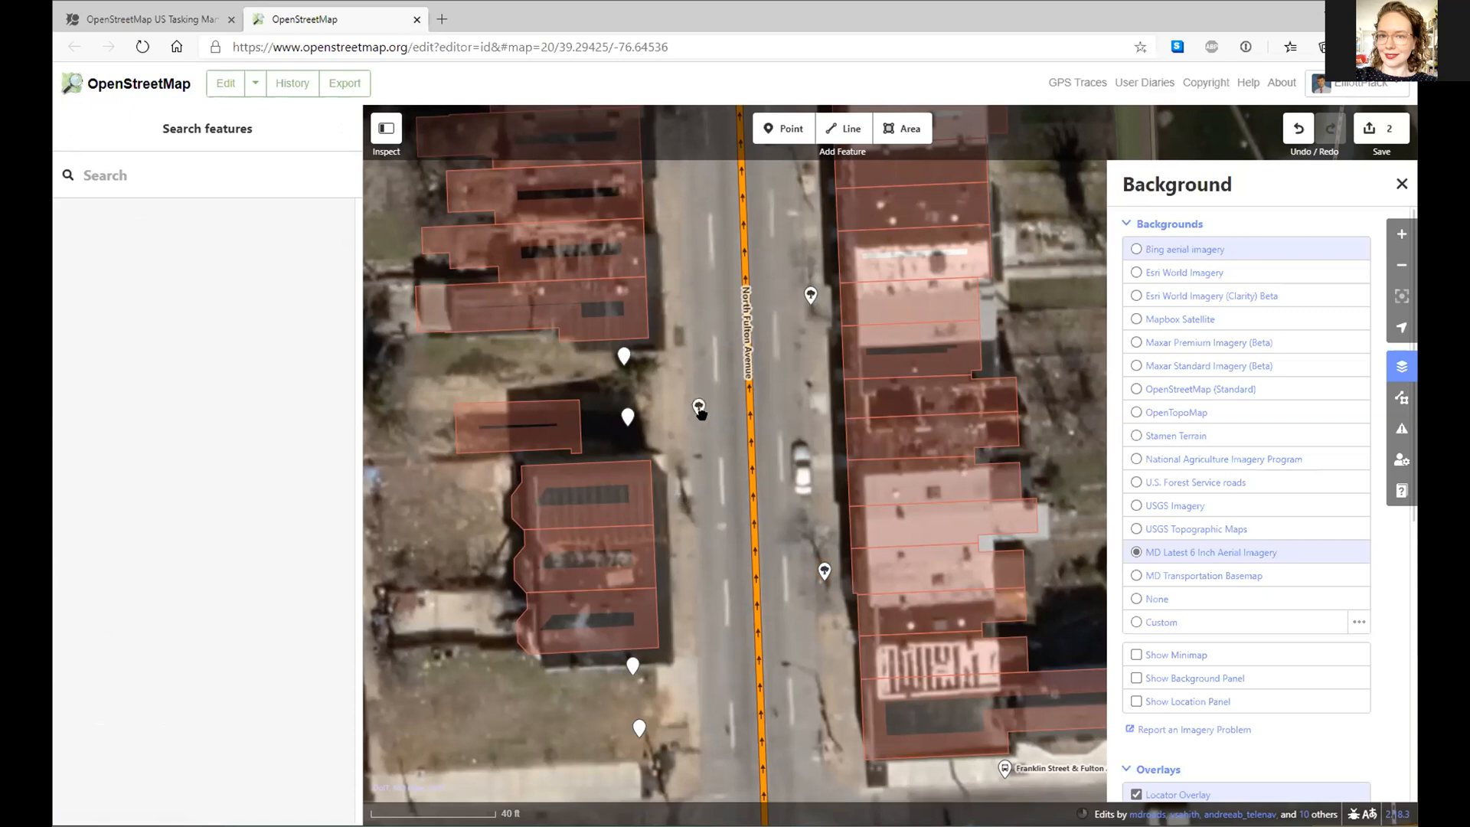
click(685, 435)
click(681, 501)
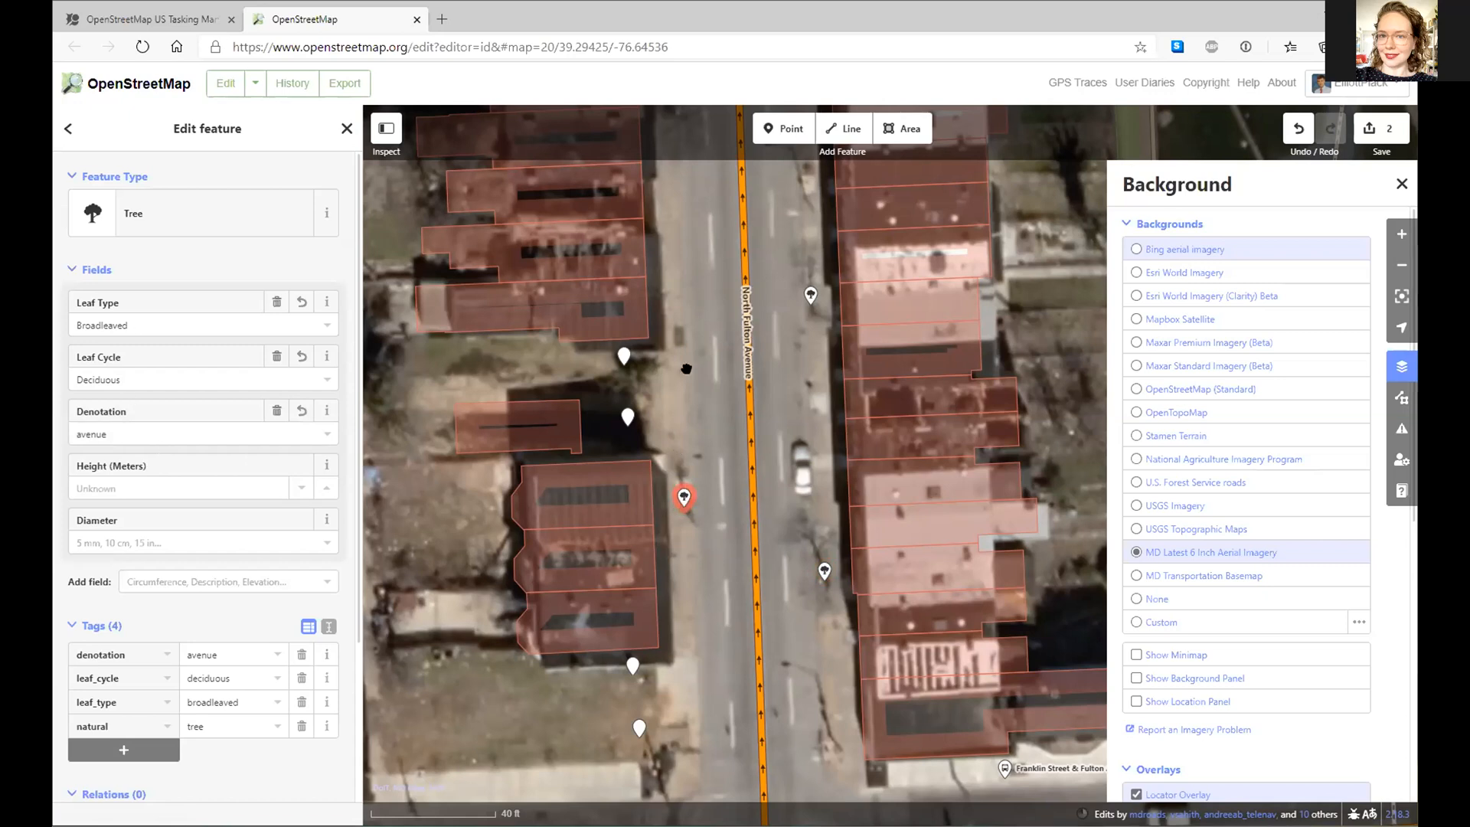
- Pan from North Fulton Avenue east along West Franklin Street to North Gilmor Street
drag(688, 367, 682, 664)
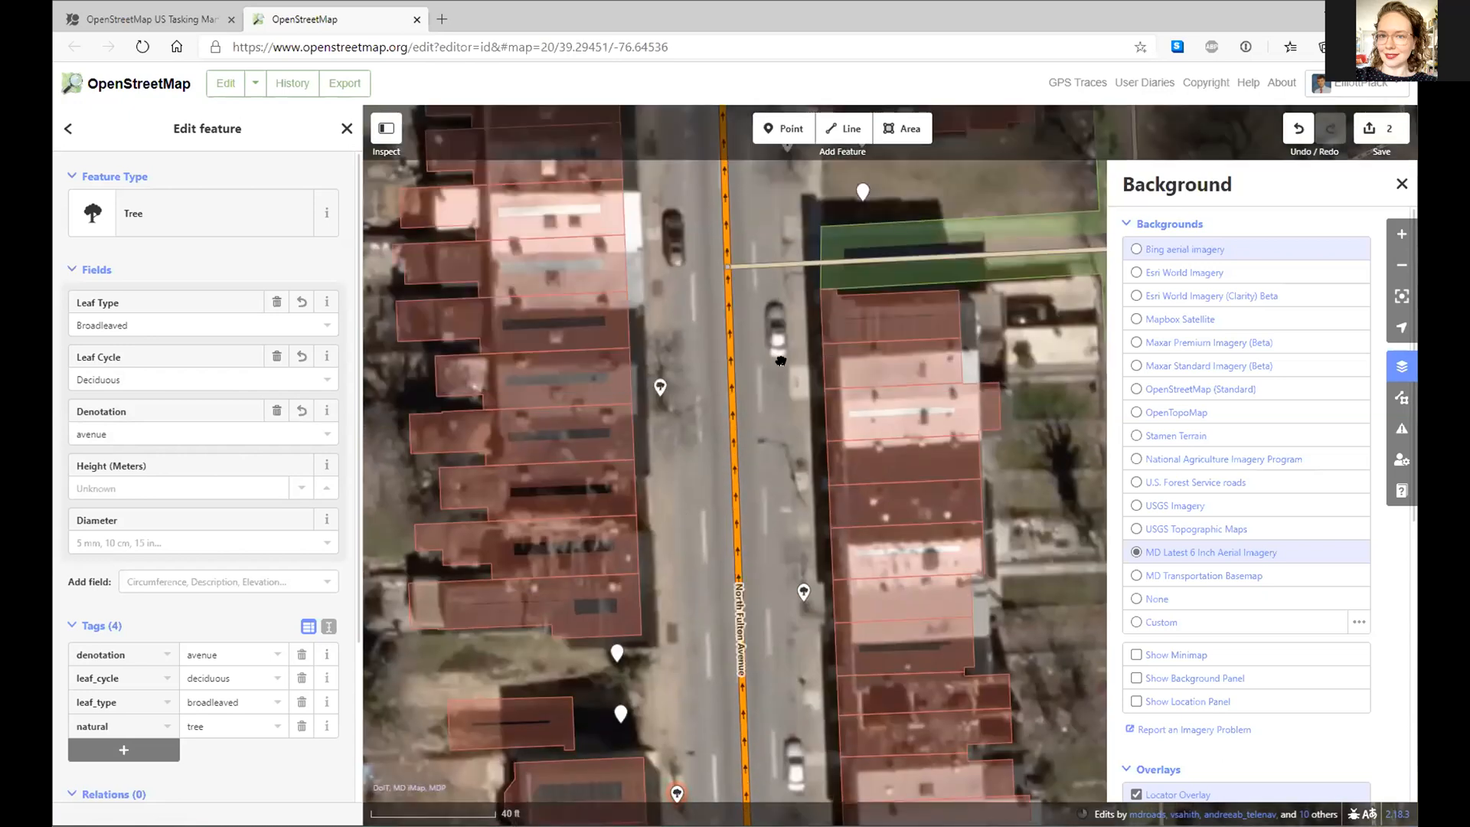
drag(785, 571, 792, 639)
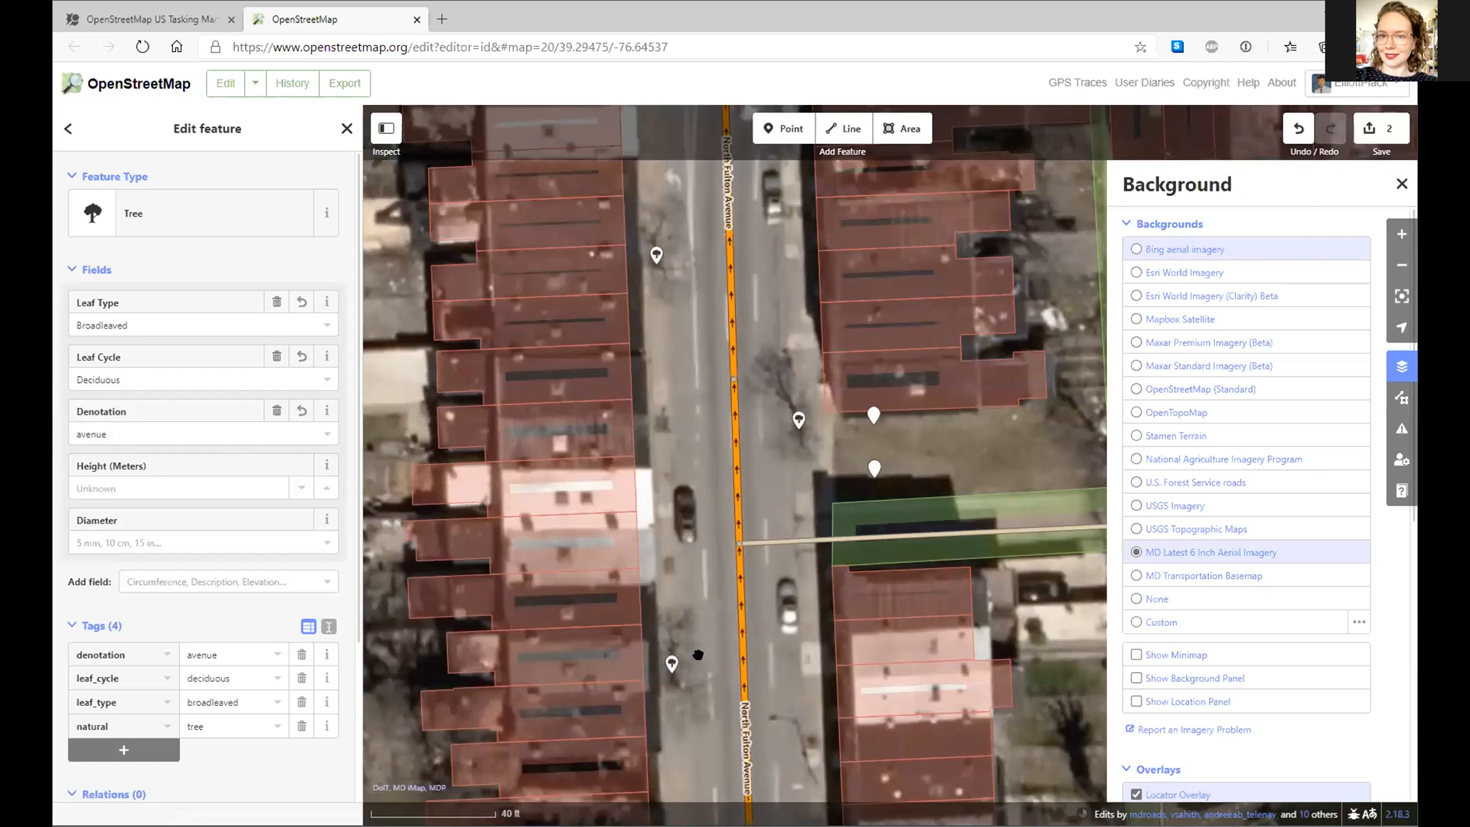
drag(696, 744, 1047, 175)
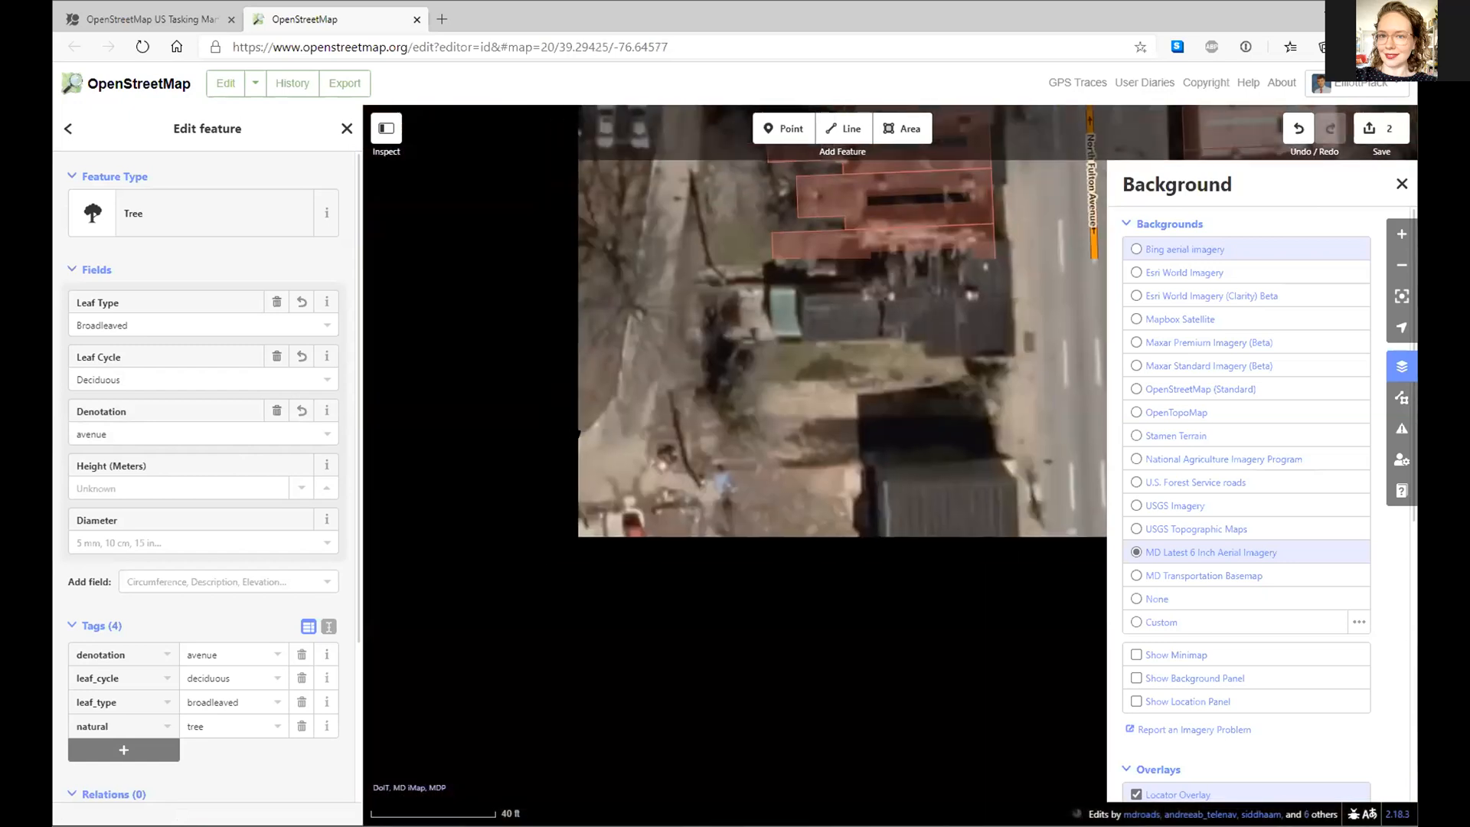
drag(485, 652, 460, 421)
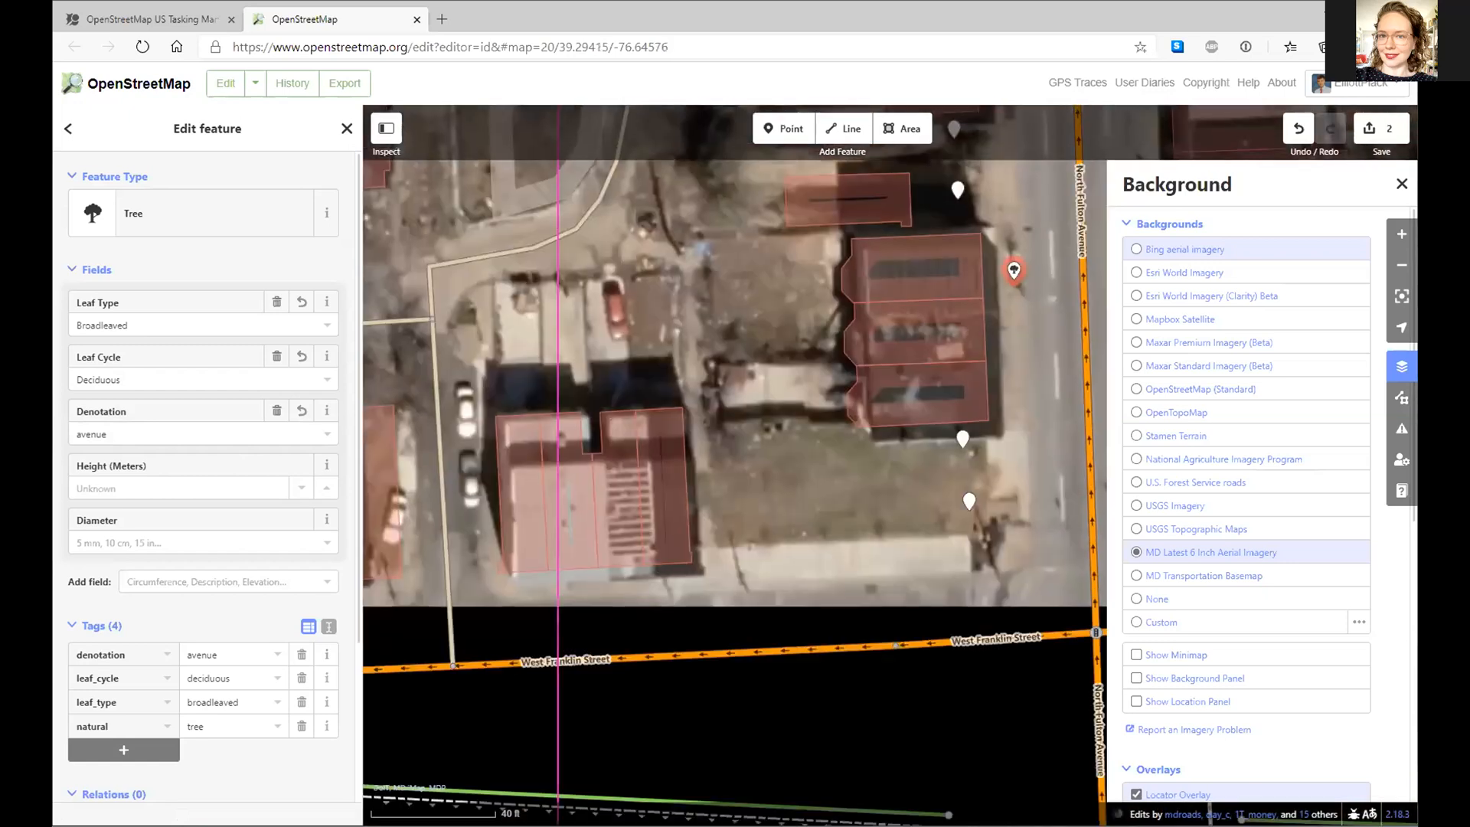
drag(643, 741, 262, 392)
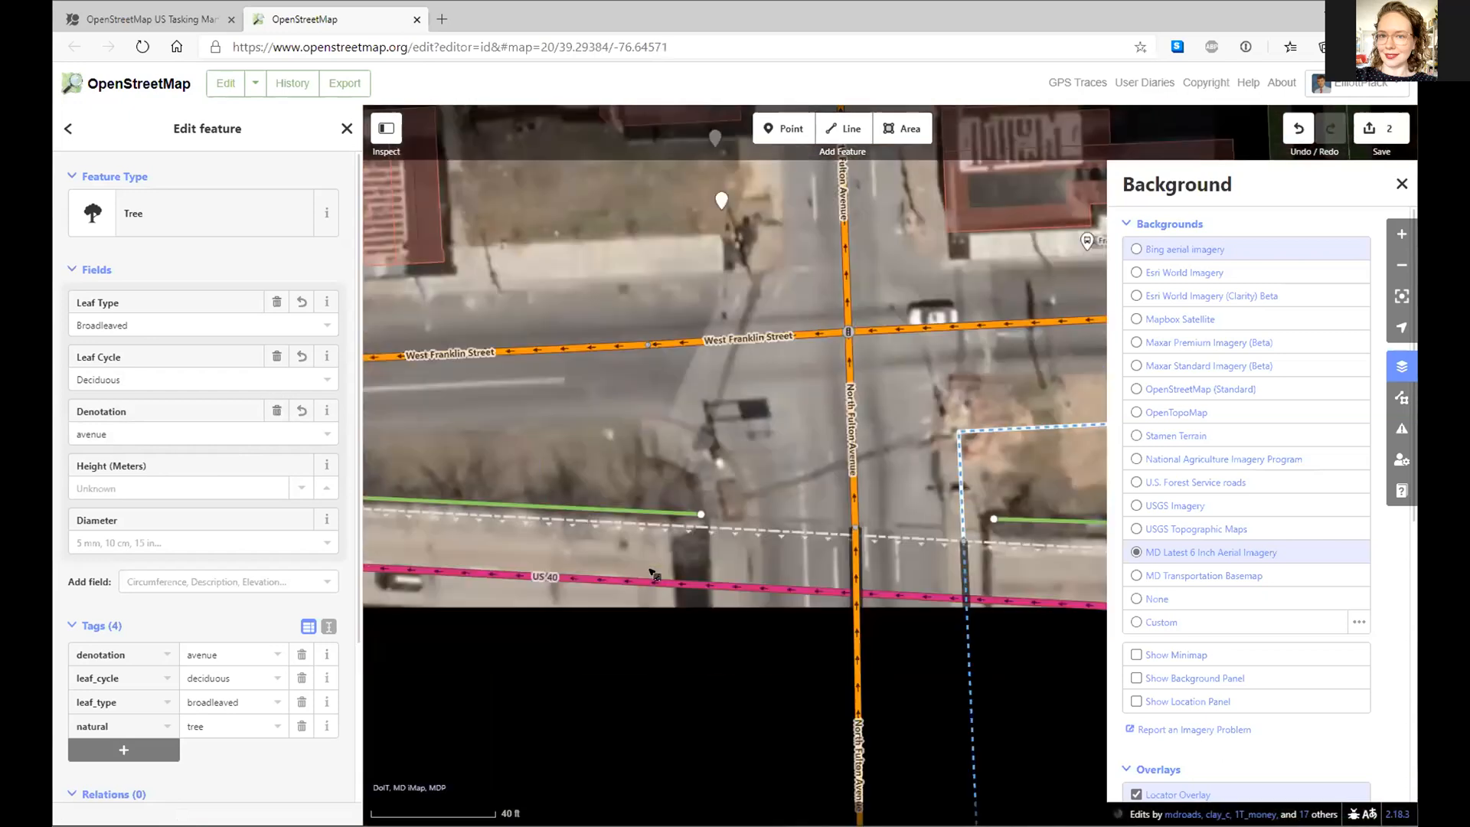
drag(1008, 328, 284, 375)
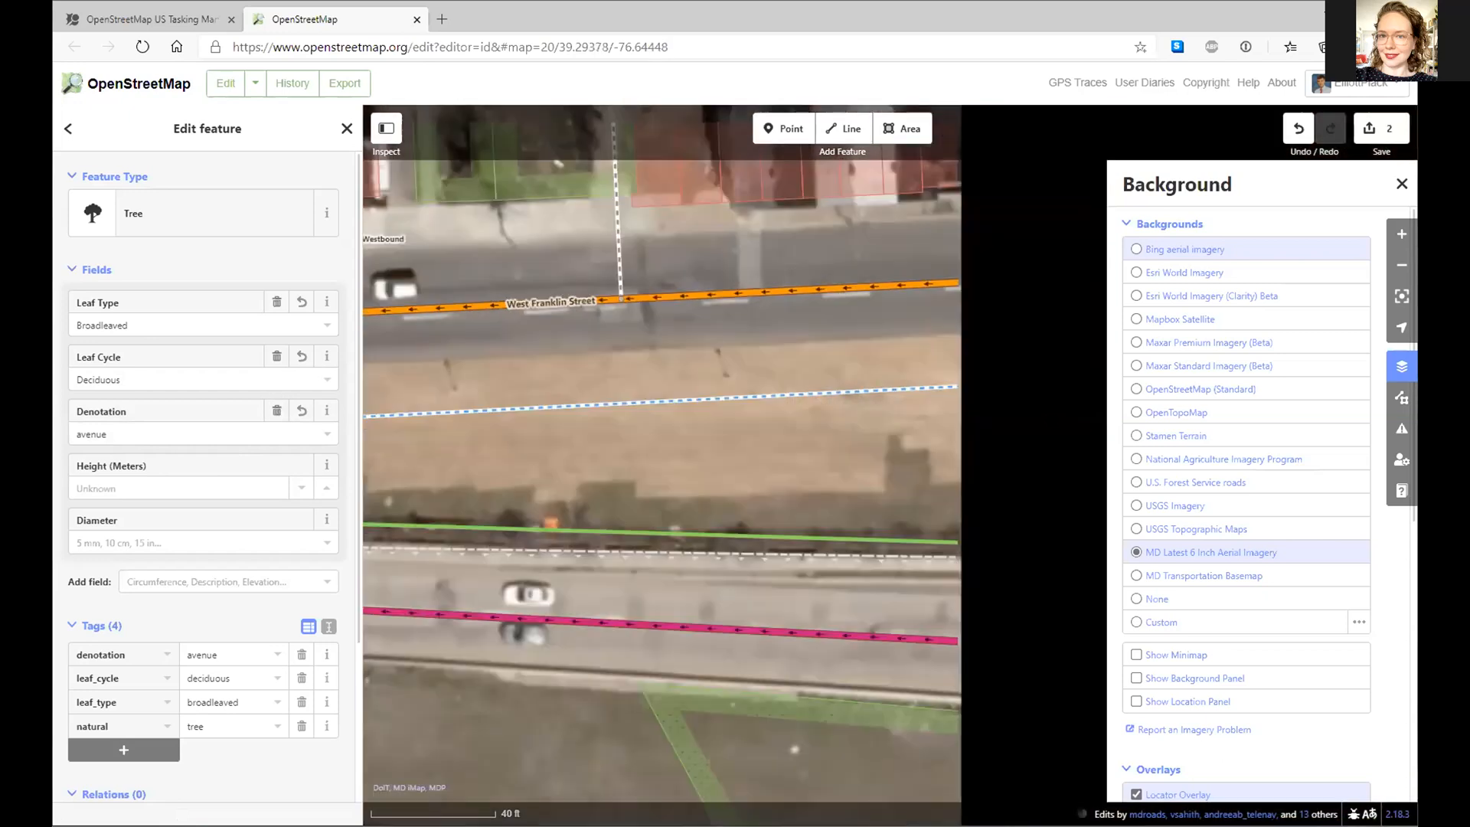
drag(1031, 345, 422, 391)
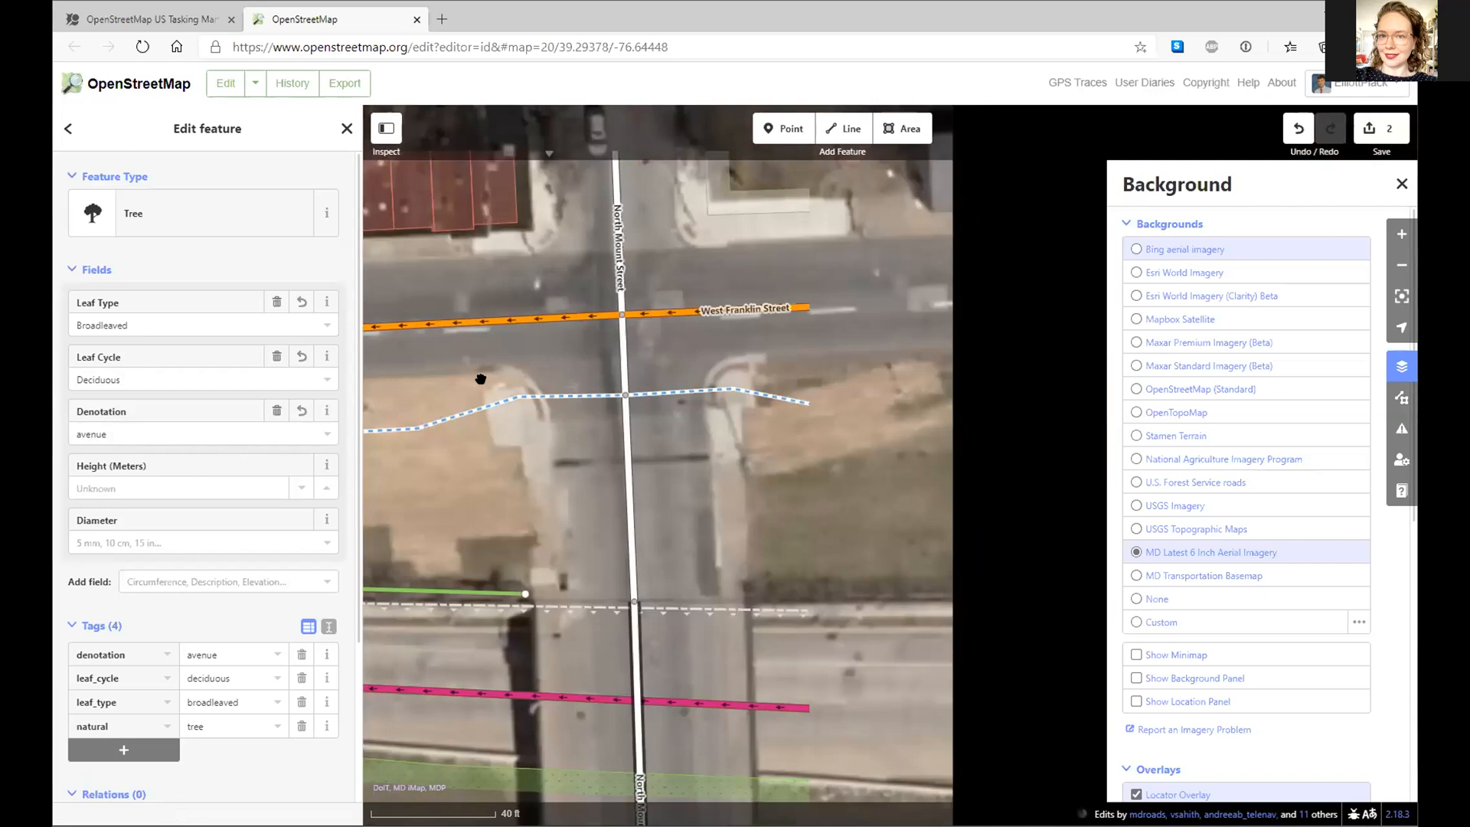
drag(901, 264, 521, 452)
drag(798, 446, 540, 418)
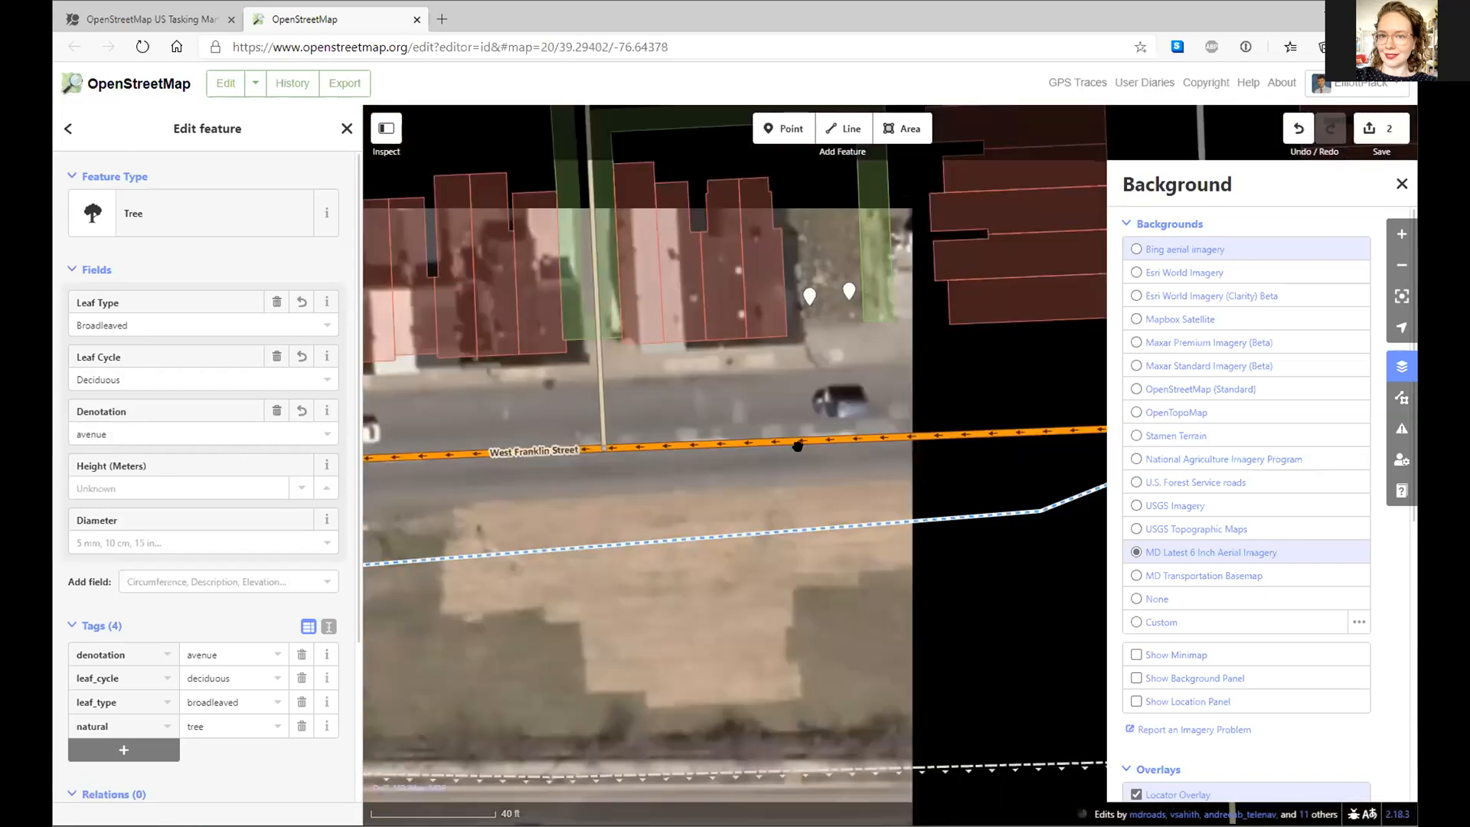
drag(1064, 385, 425, 375)
drag(646, 353, 634, 653)
- Paste another tree copy just inside the park's southern edge near Edmondson Avenue
drag(607, 248, 614, 662)
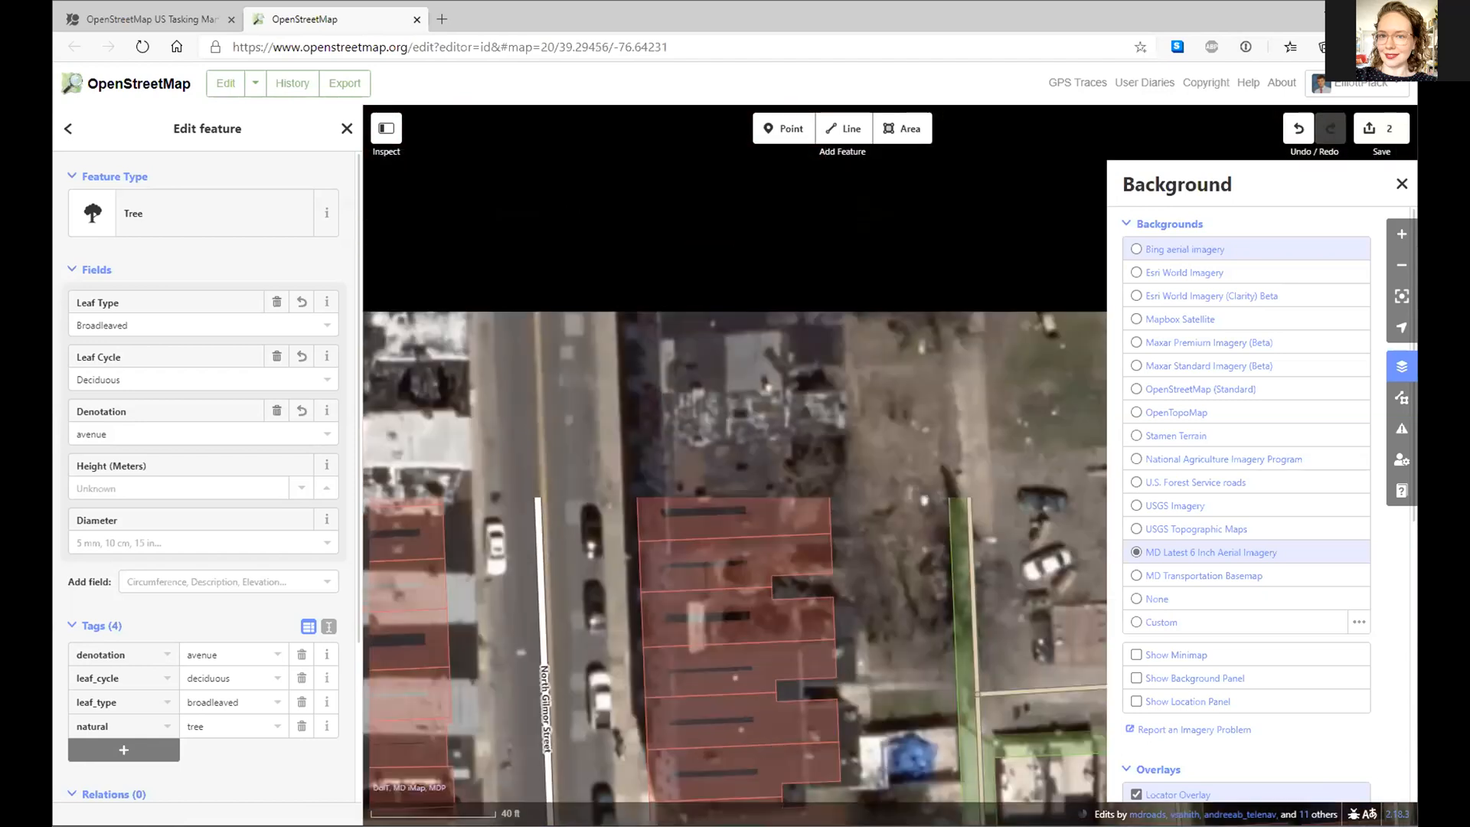
drag(580, 175, 615, 696)
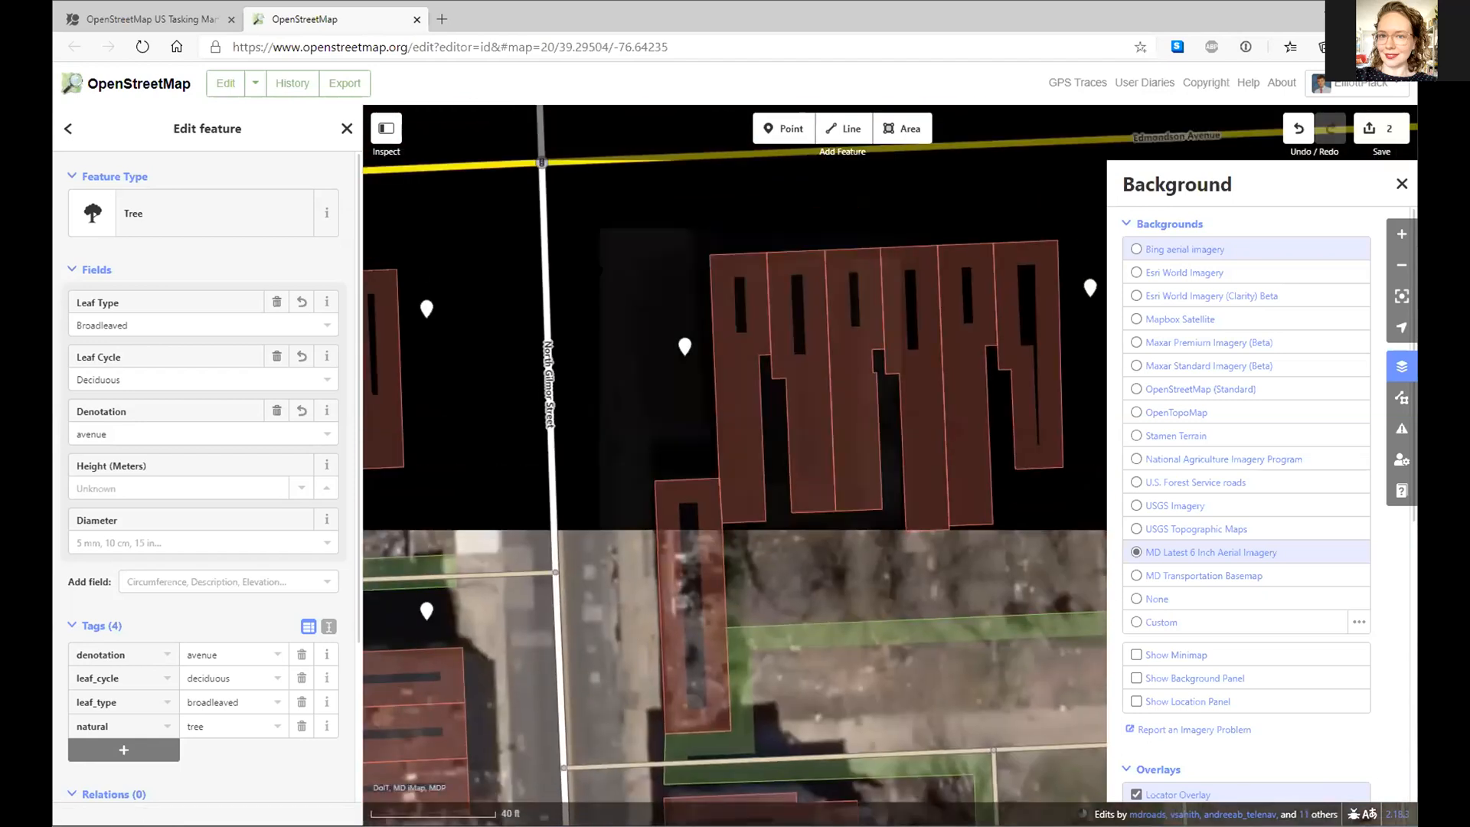
drag(656, 208, 695, 607)
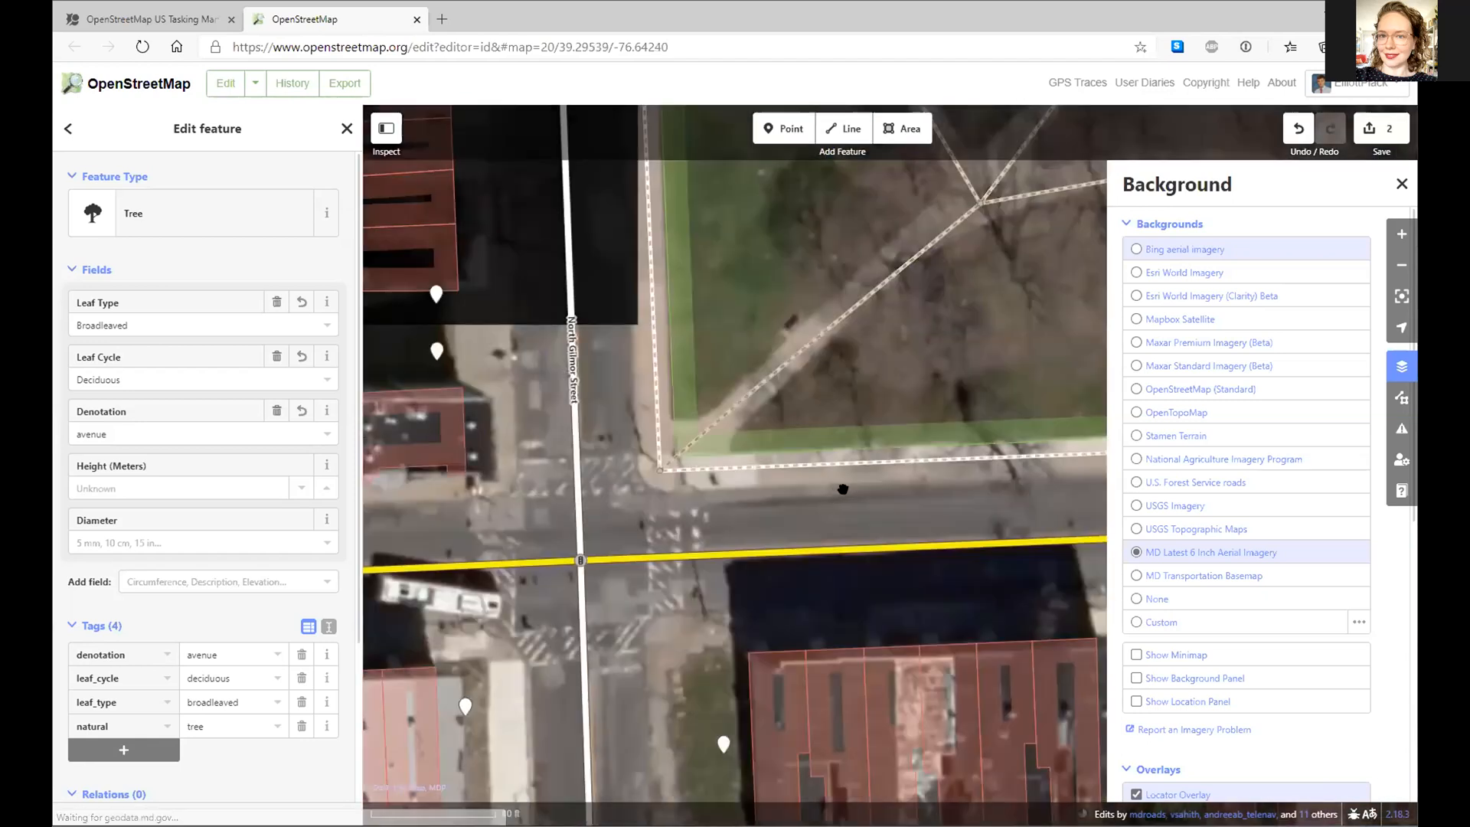
drag(843, 489, 659, 516)
drag(810, 311, 724, 327)
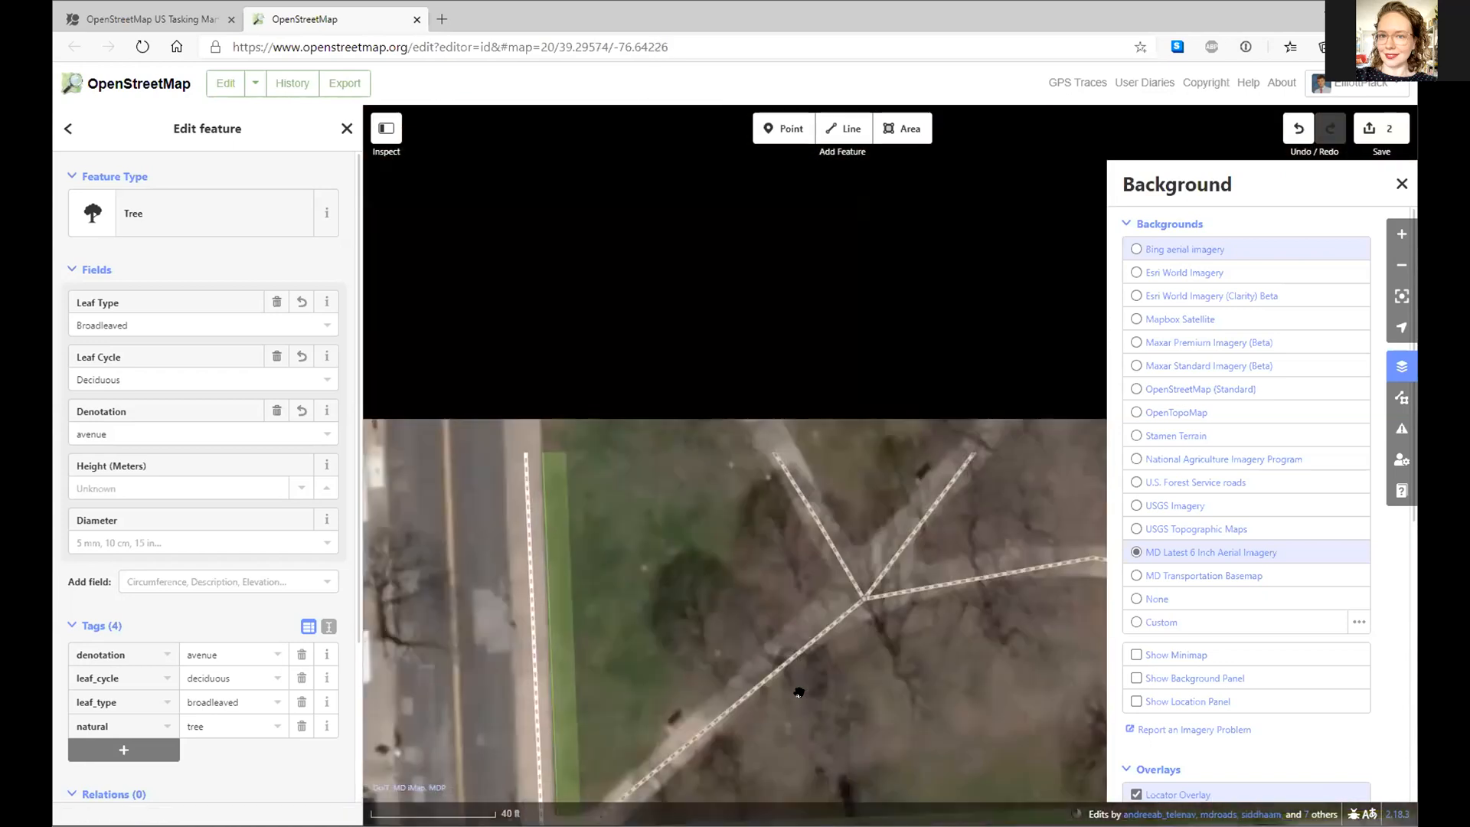
drag(798, 692, 845, 584)
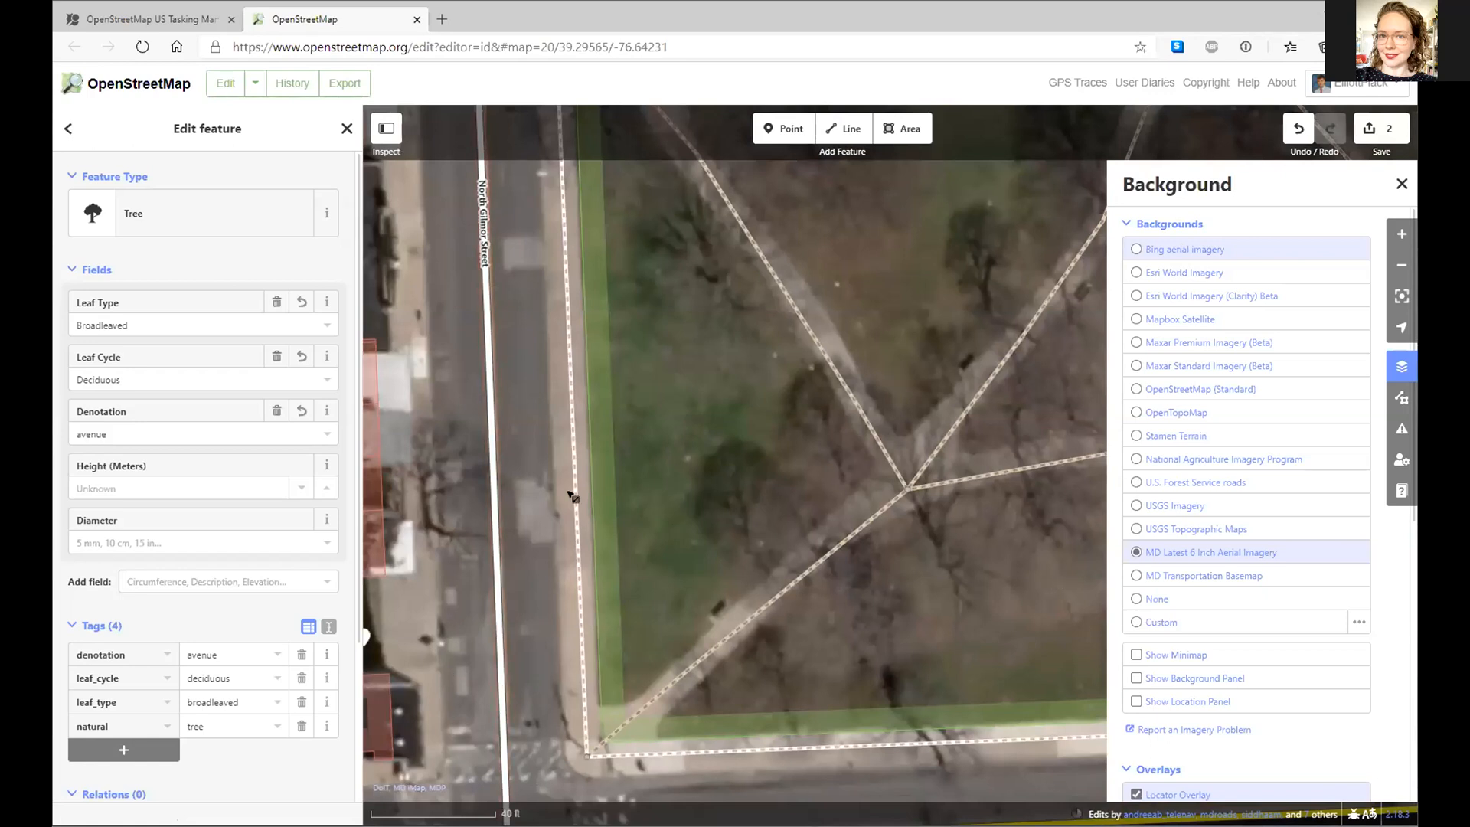
drag(545, 528, 568, 433)
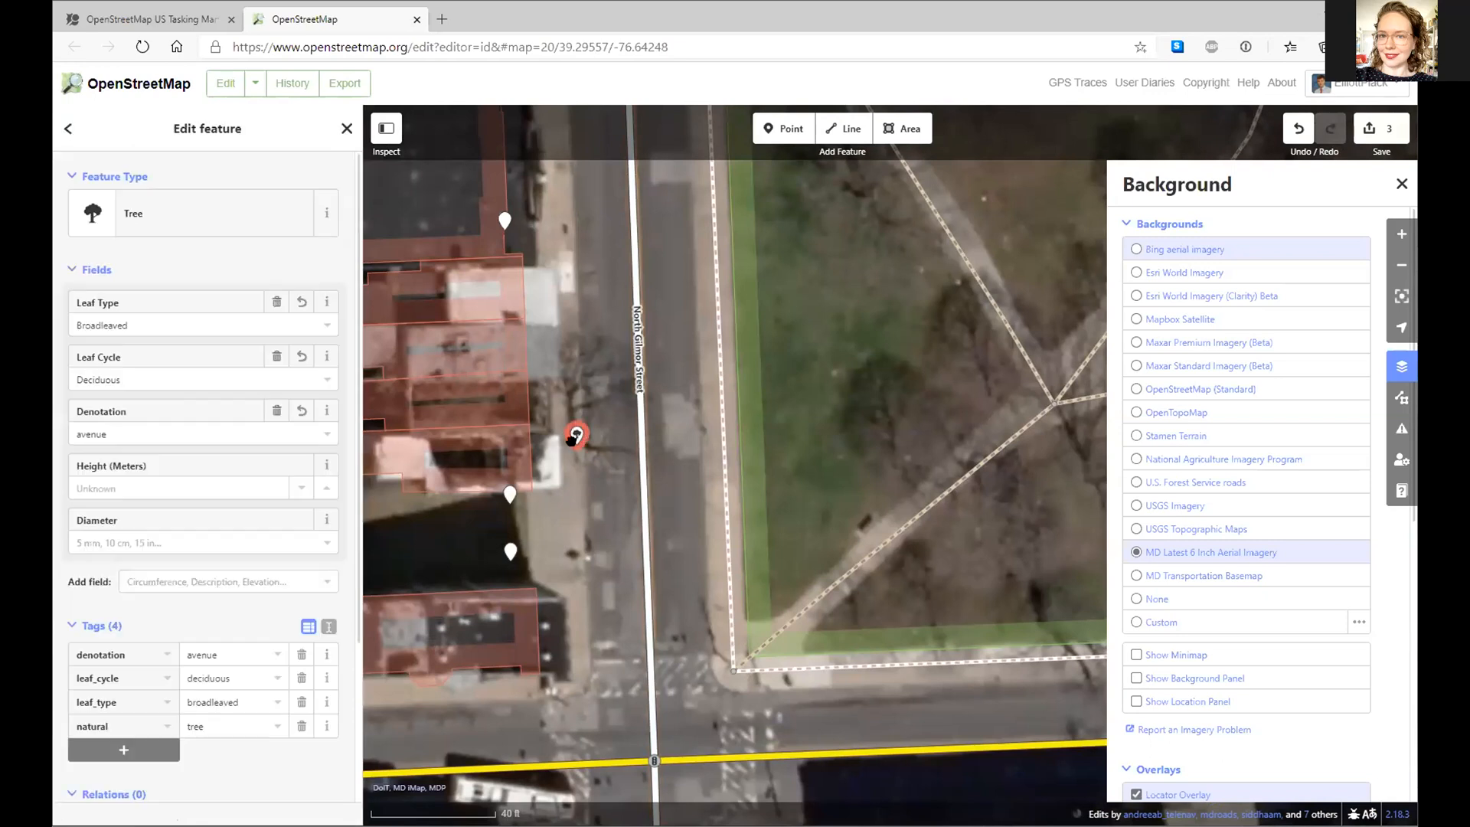
drag(733, 474, 614, 412)
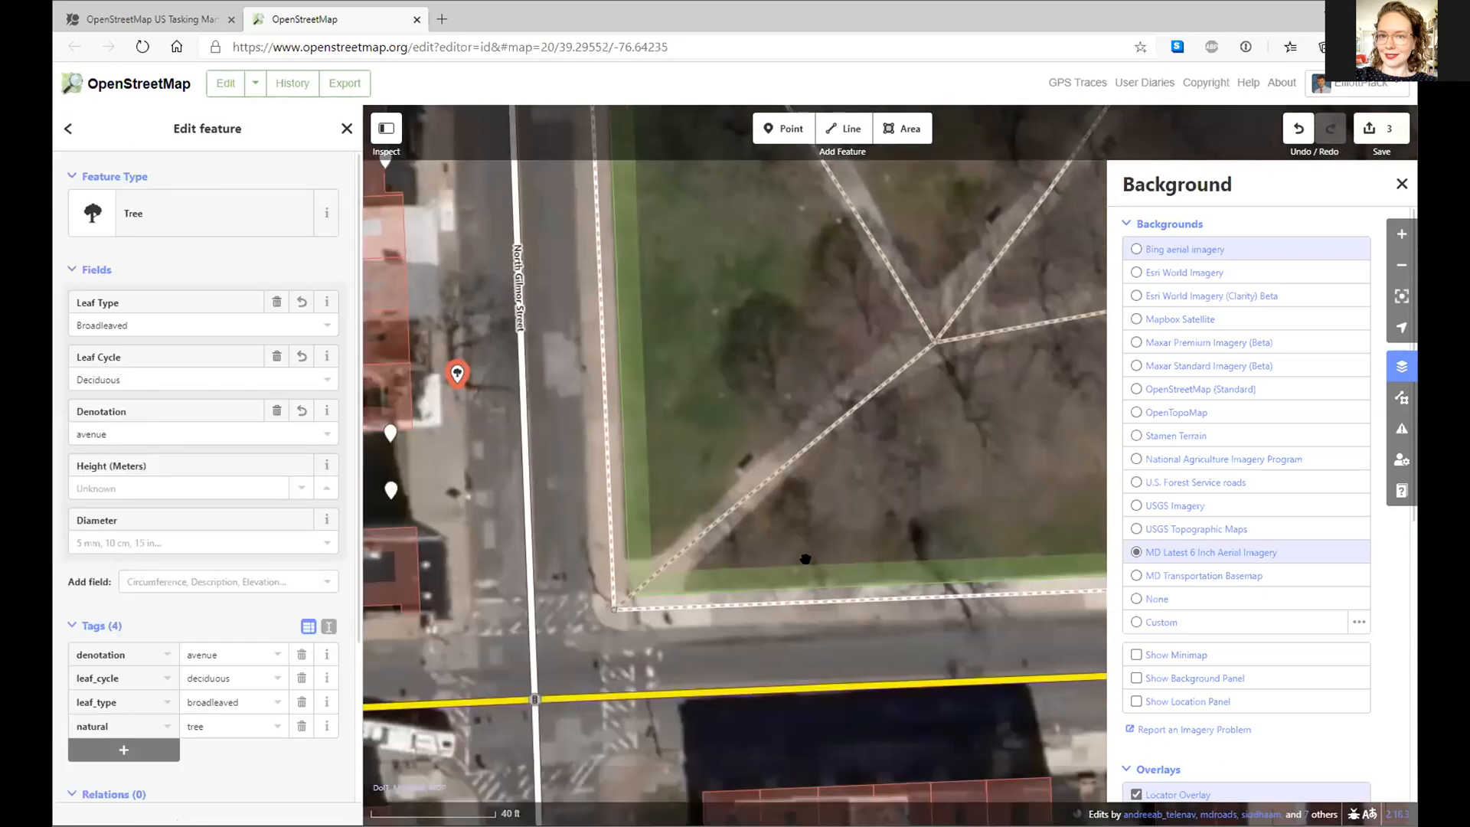
key(ctrl+v)
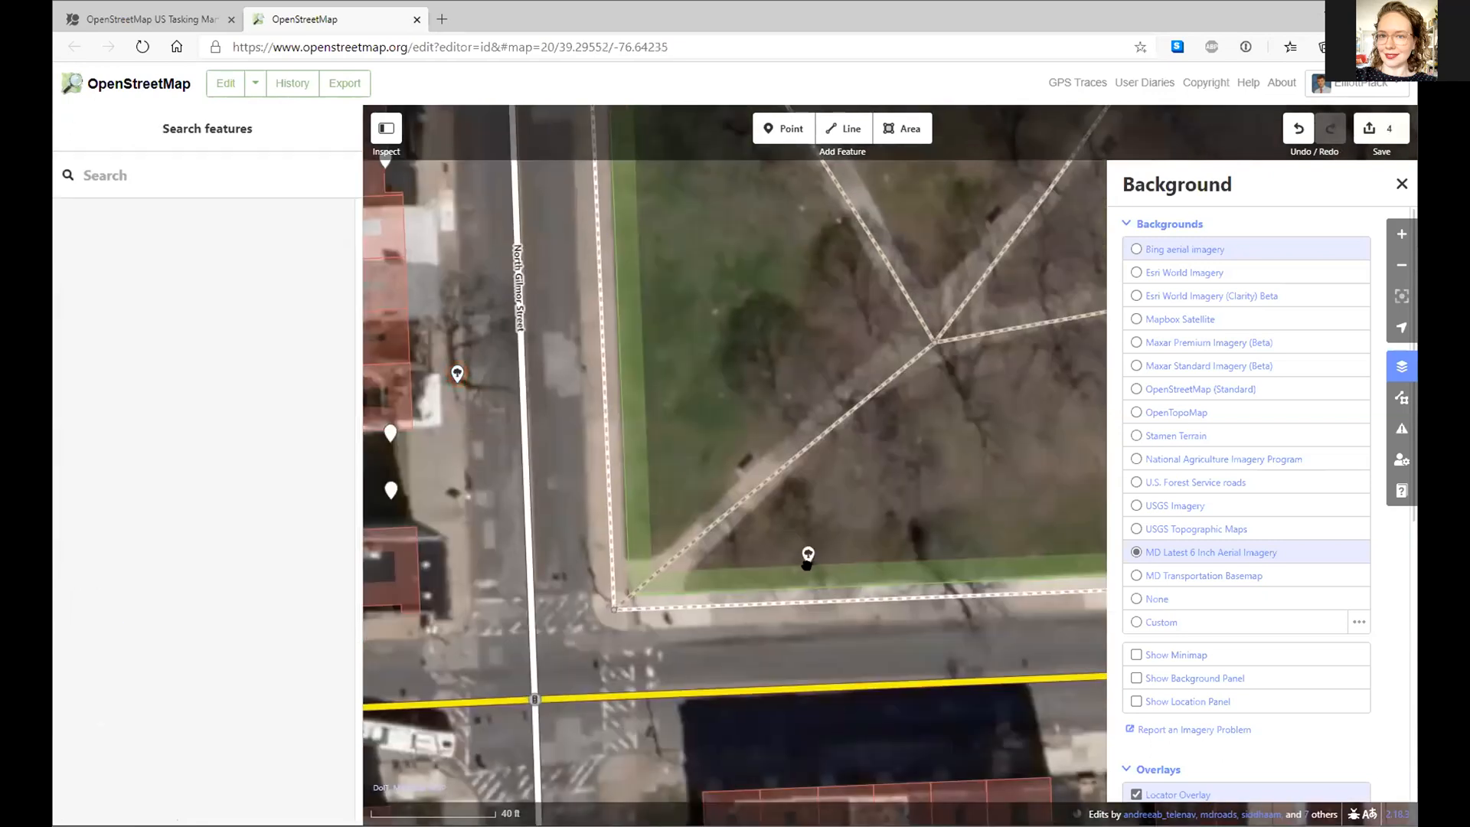
click(807, 564)
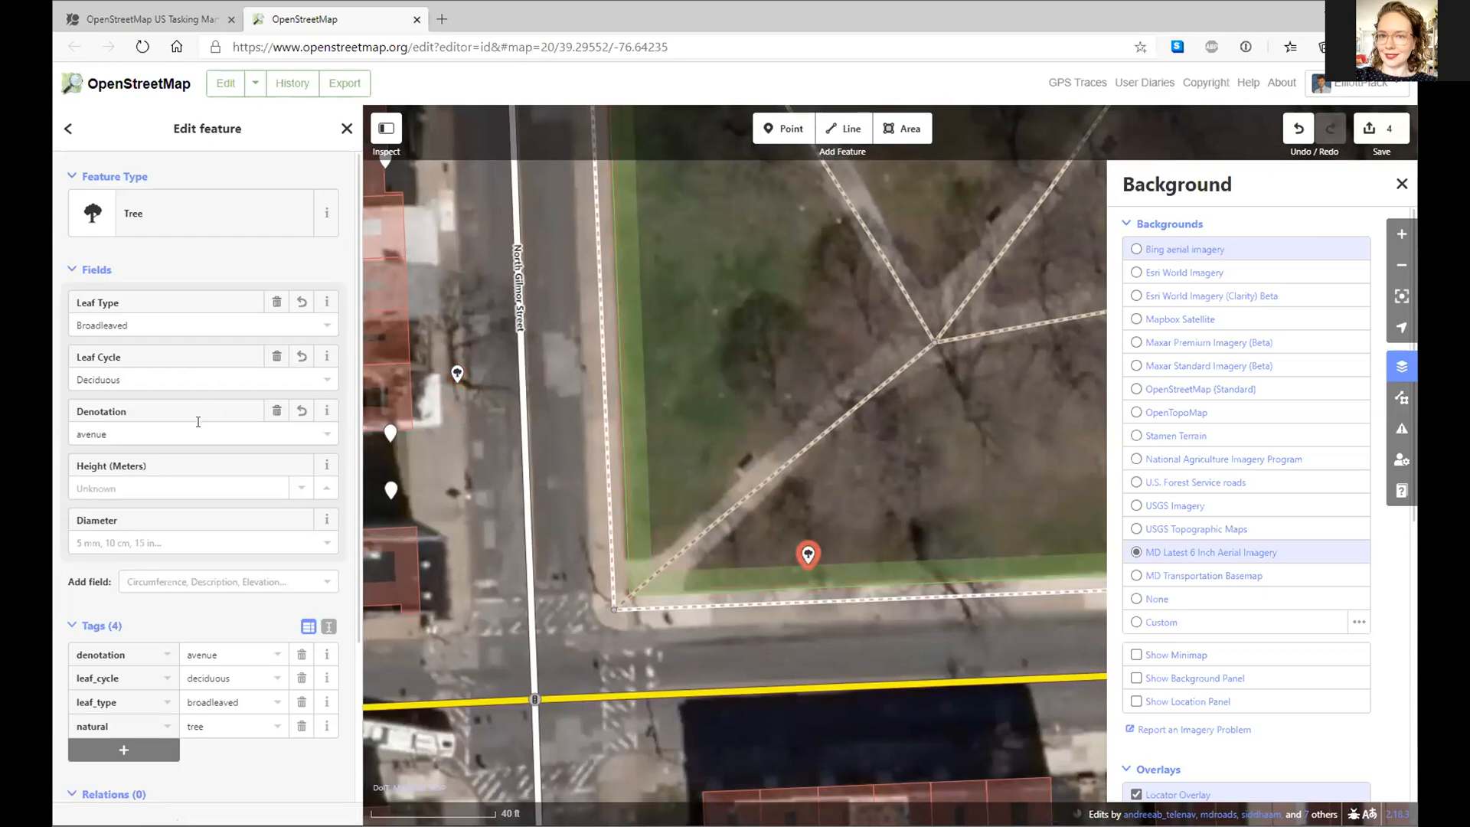
- Delete the avenue denotation from the park tree and zoom out to frame the James L. Ridgely Monument
click(278, 413)
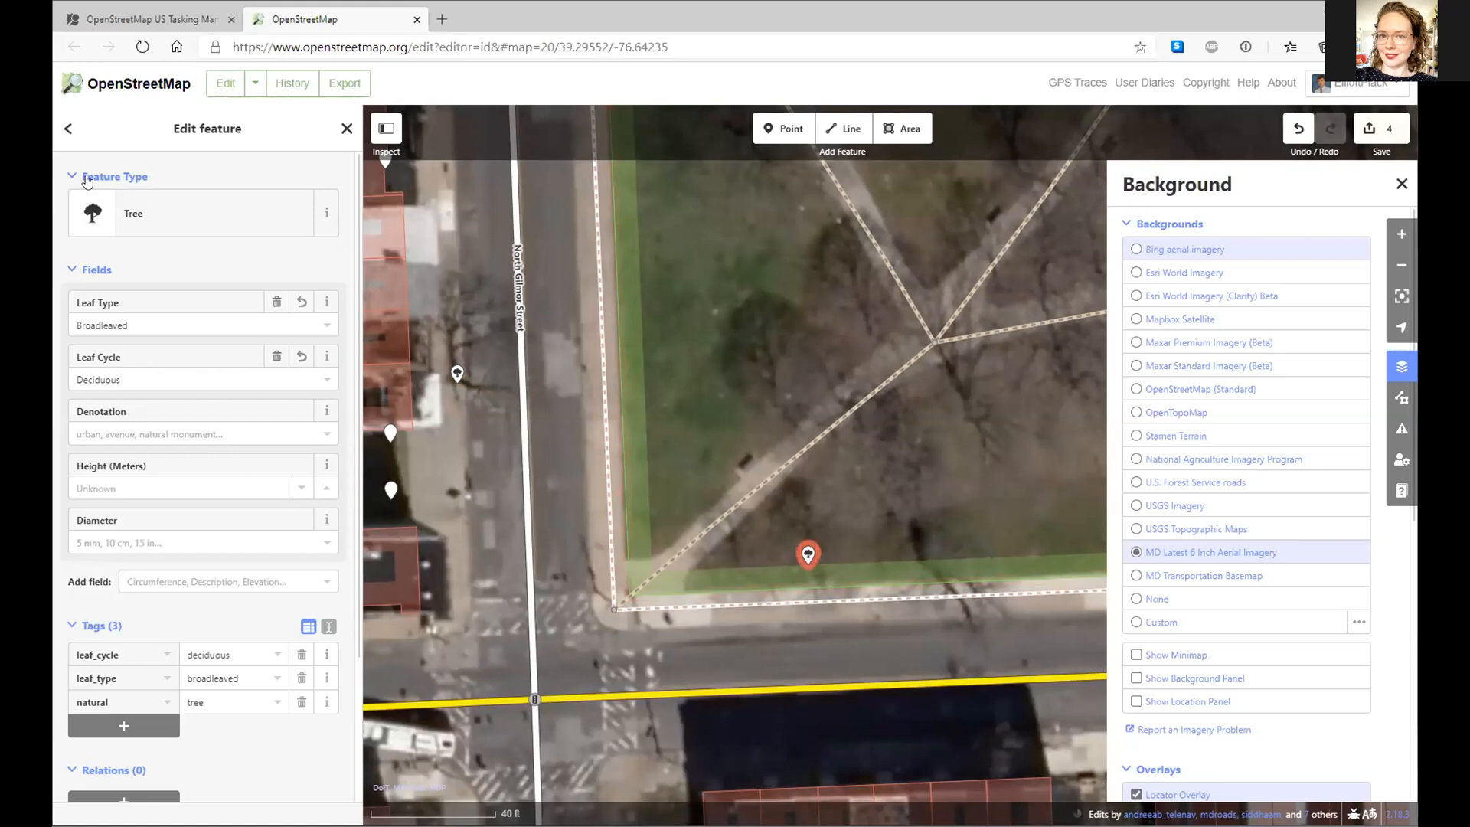
drag(880, 514, 674, 529)
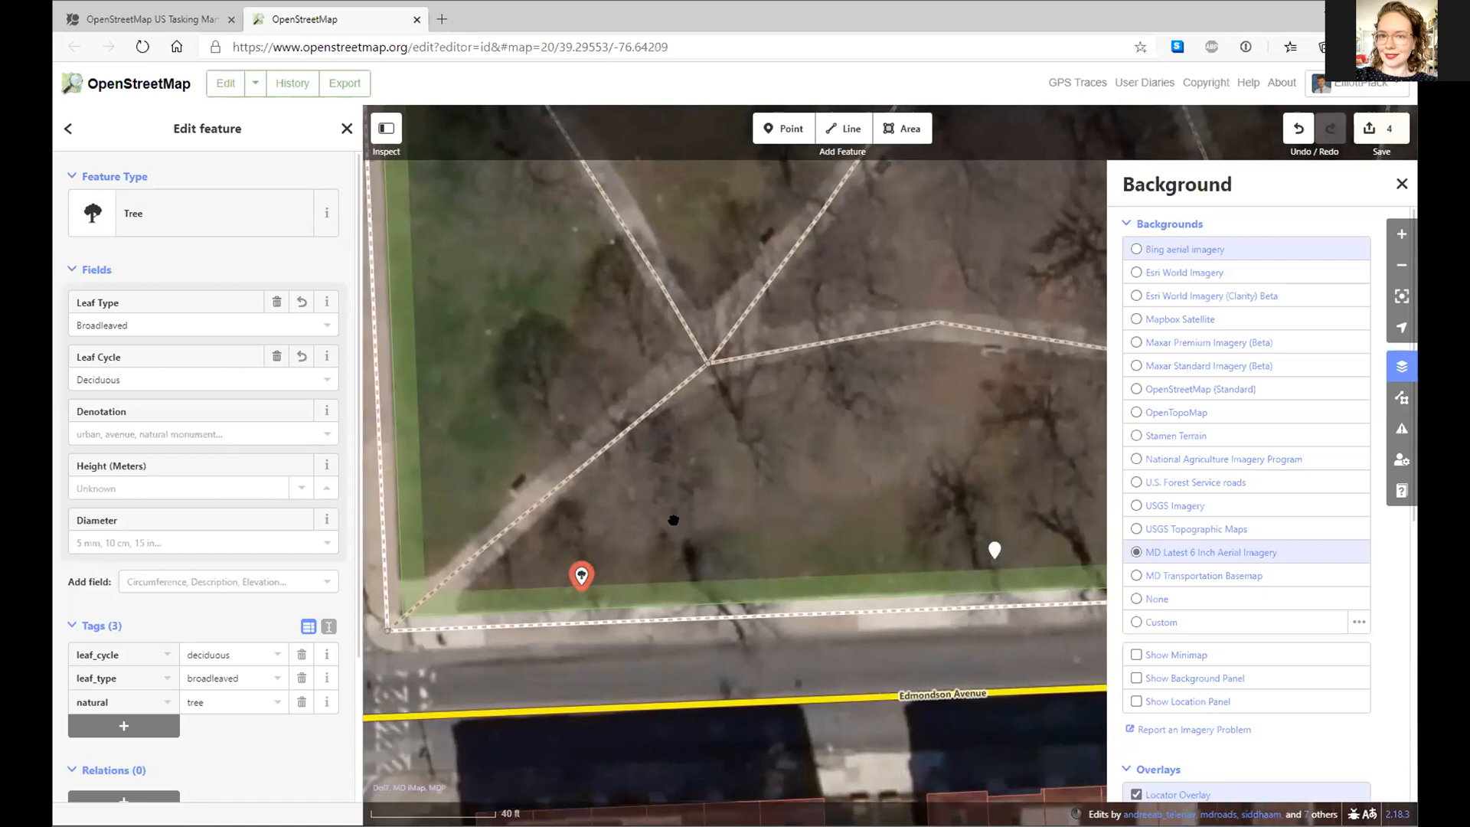
scroll(681, 514, down, 2)
scroll(681, 514, down, 1)
drag(904, 243, 766, 440)
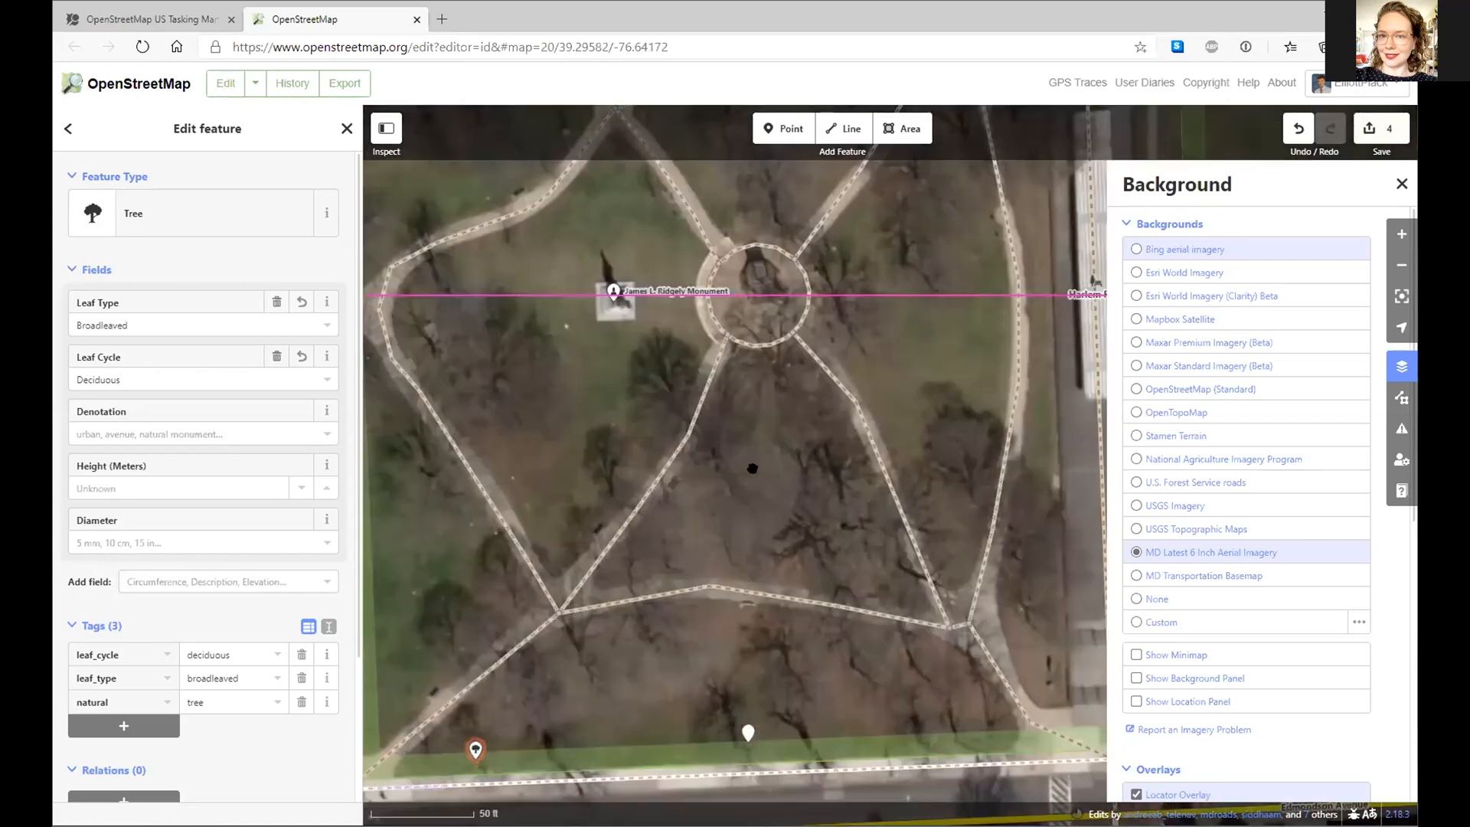
scroll(766, 440, down, 2)
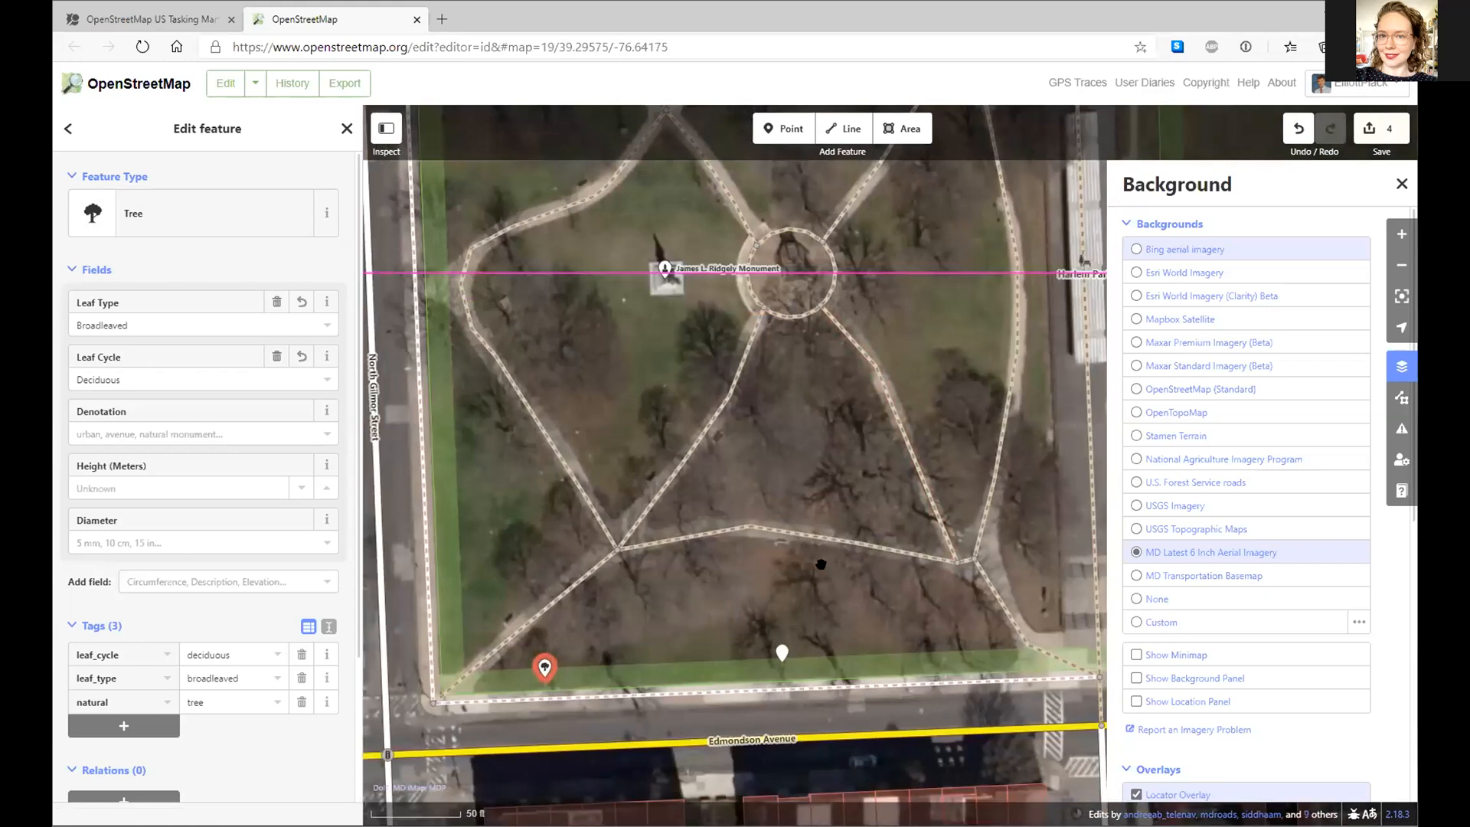
drag(857, 491, 849, 473)
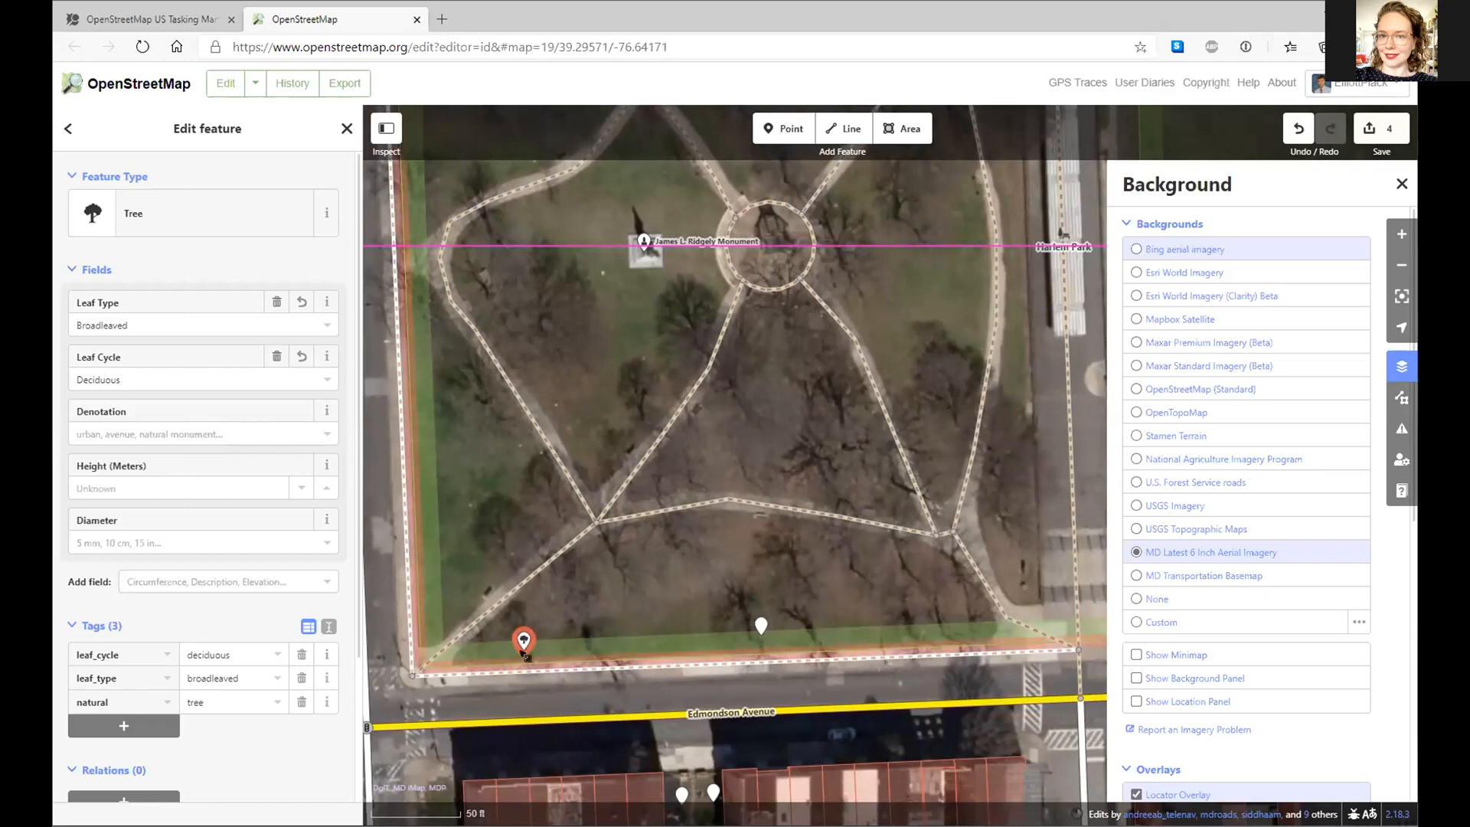
- Delete the tree point inside the park
right_click(523, 641)
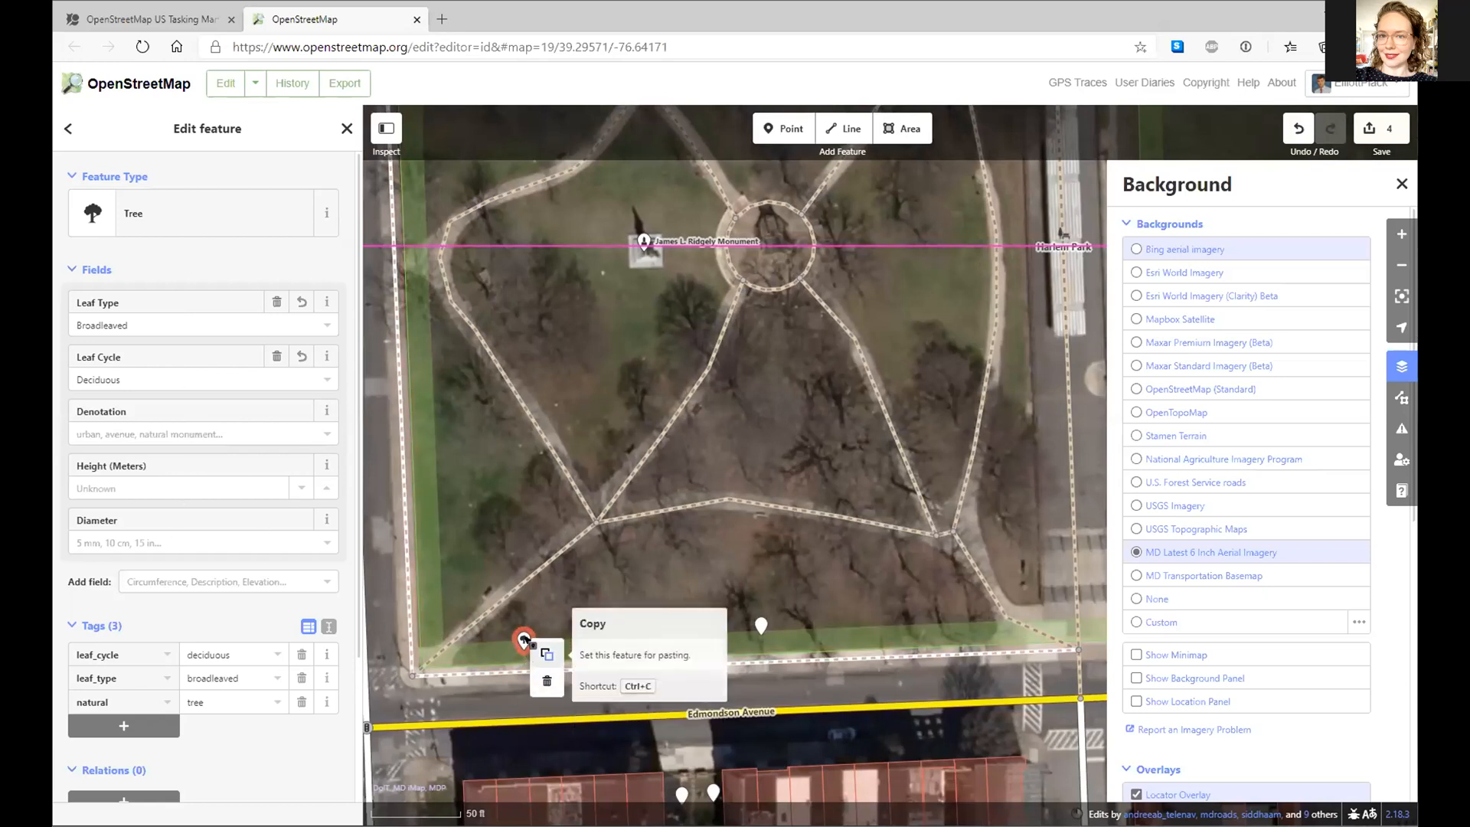
click(545, 682)
drag(658, 388, 697, 367)
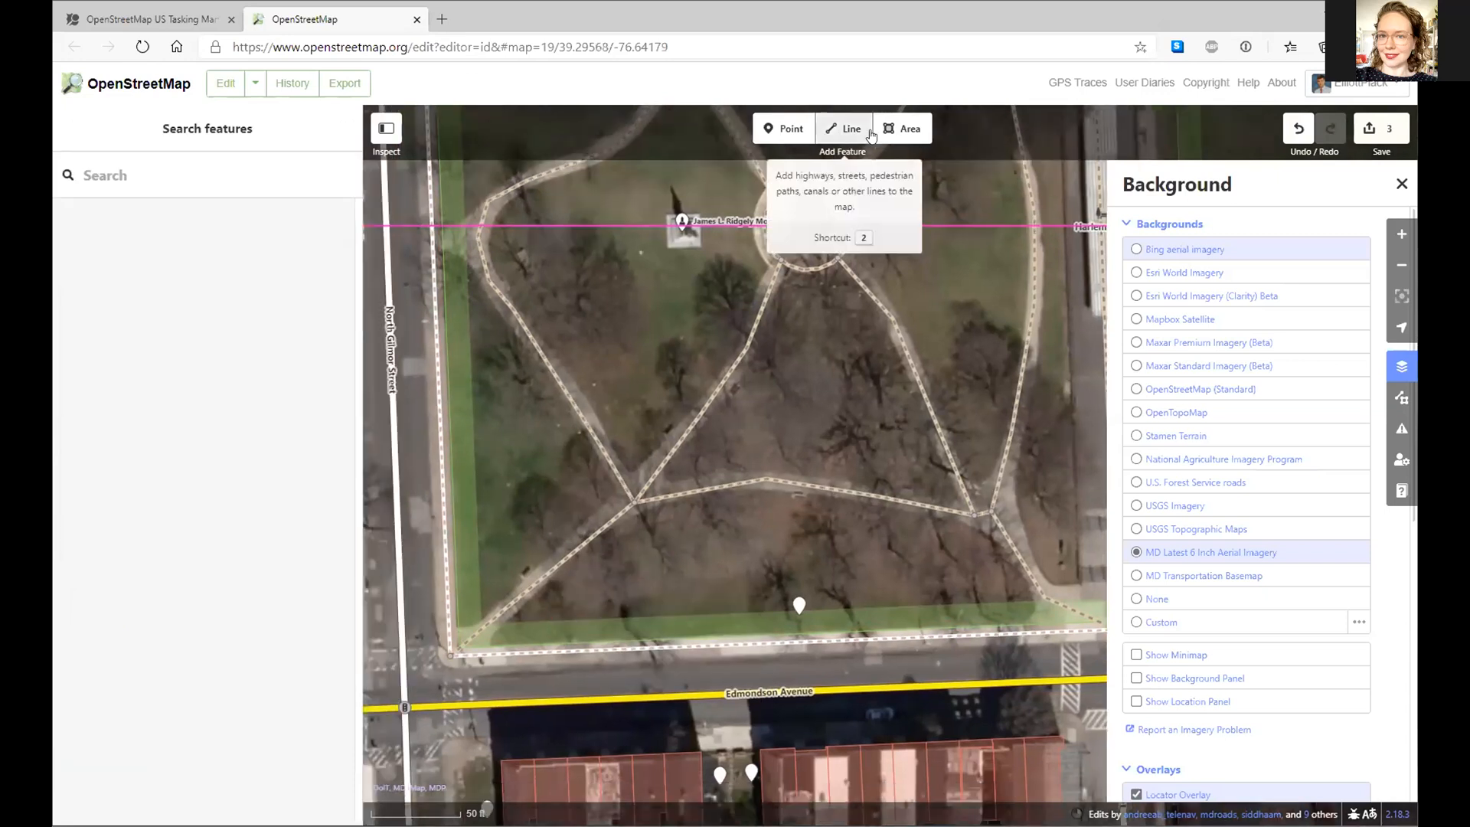
- Start a new area, tracing corners around the central trees and along the park's southern edge
click(901, 134)
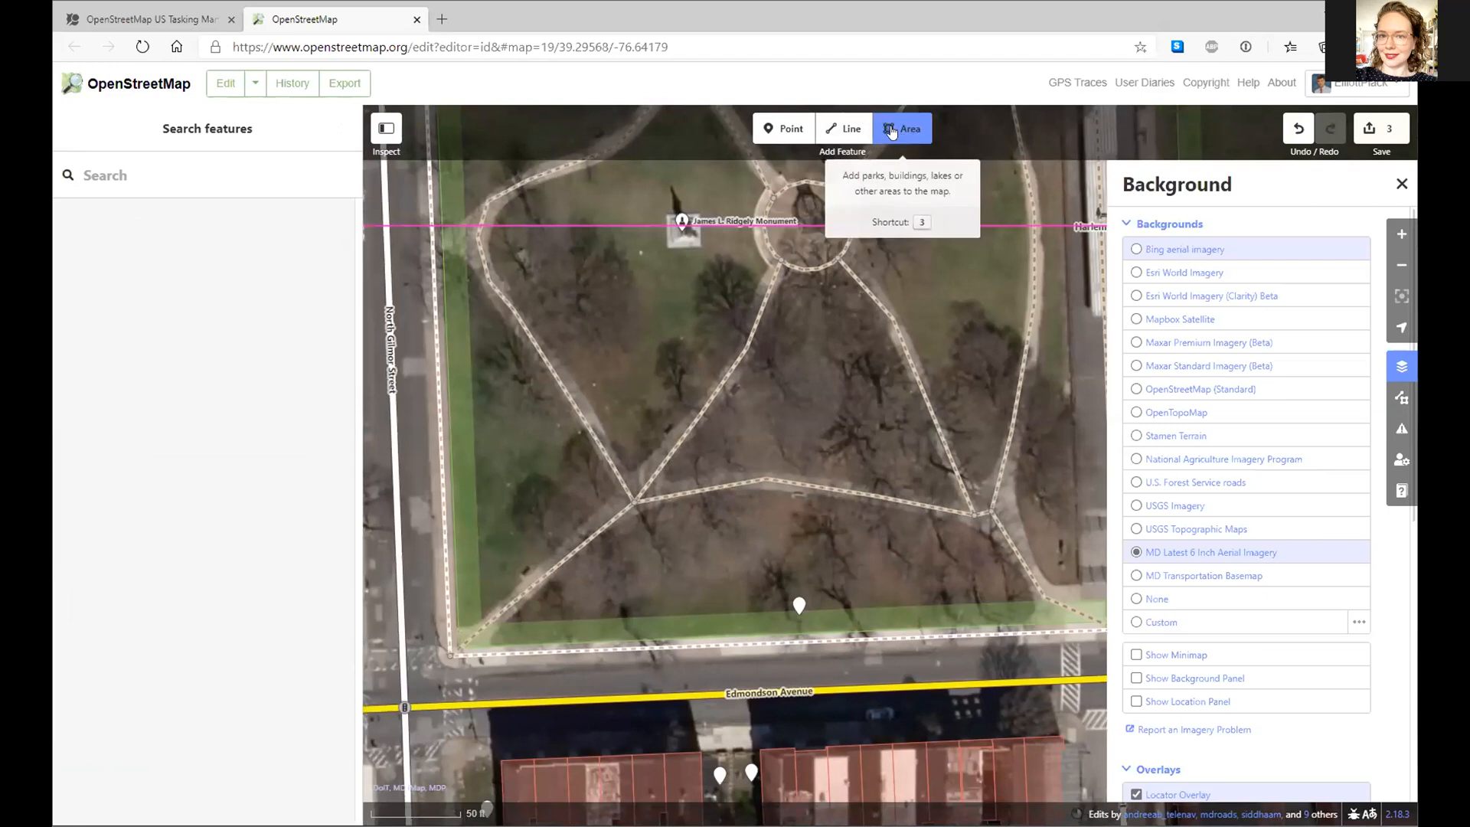
click(629, 590)
click(672, 568)
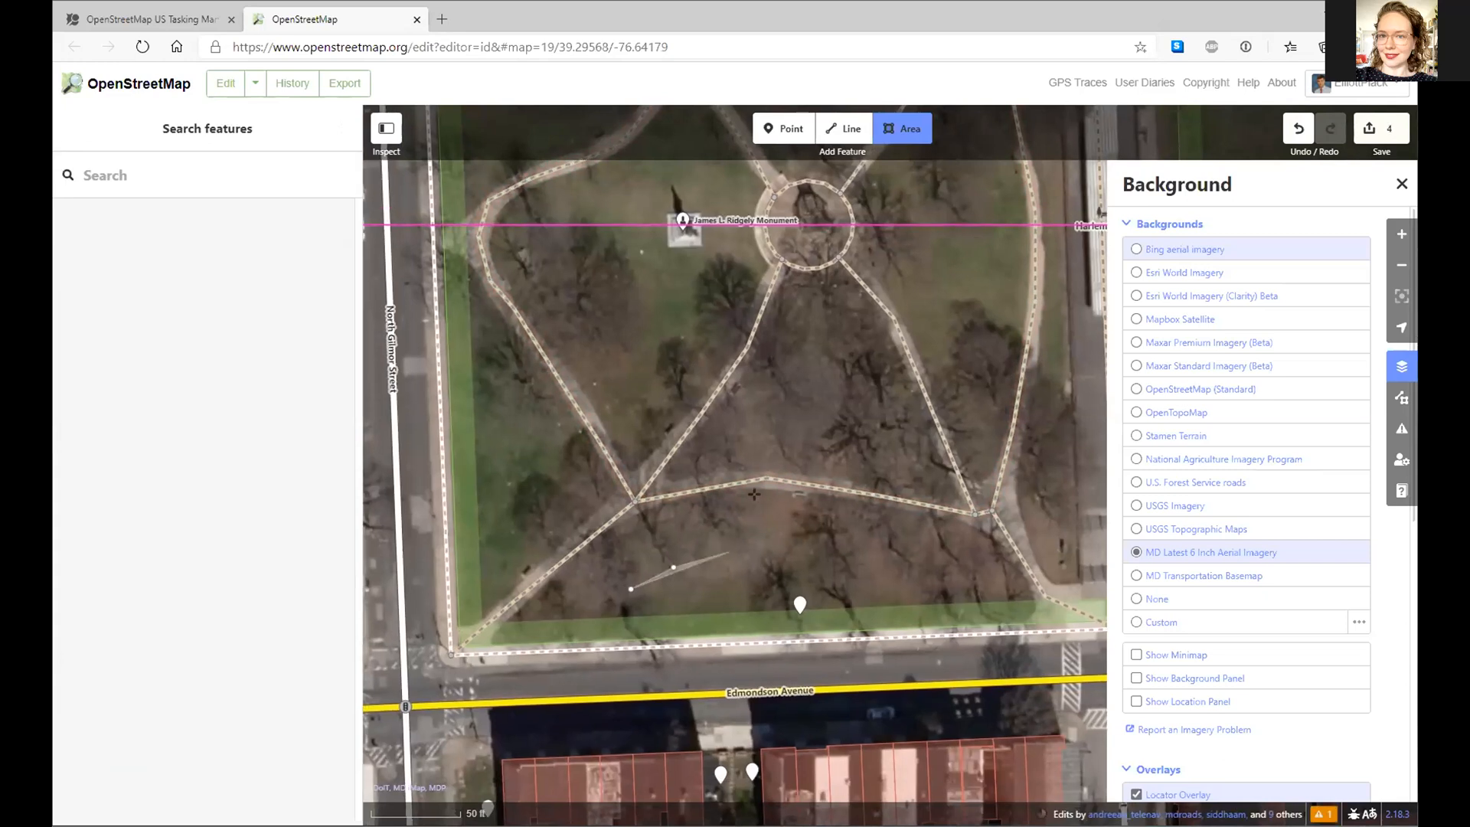
click(728, 551)
click(755, 528)
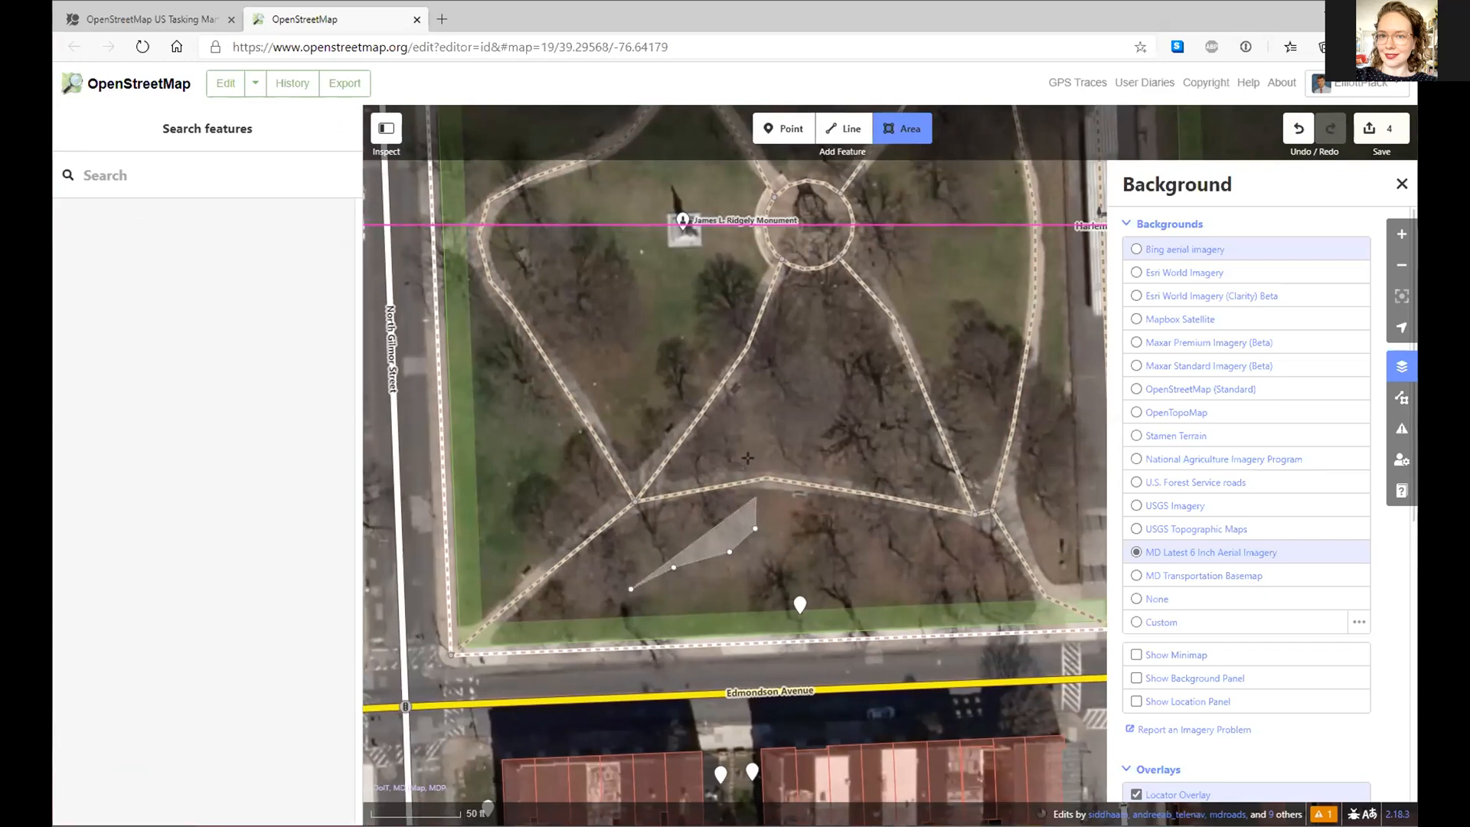
click(756, 496)
click(750, 462)
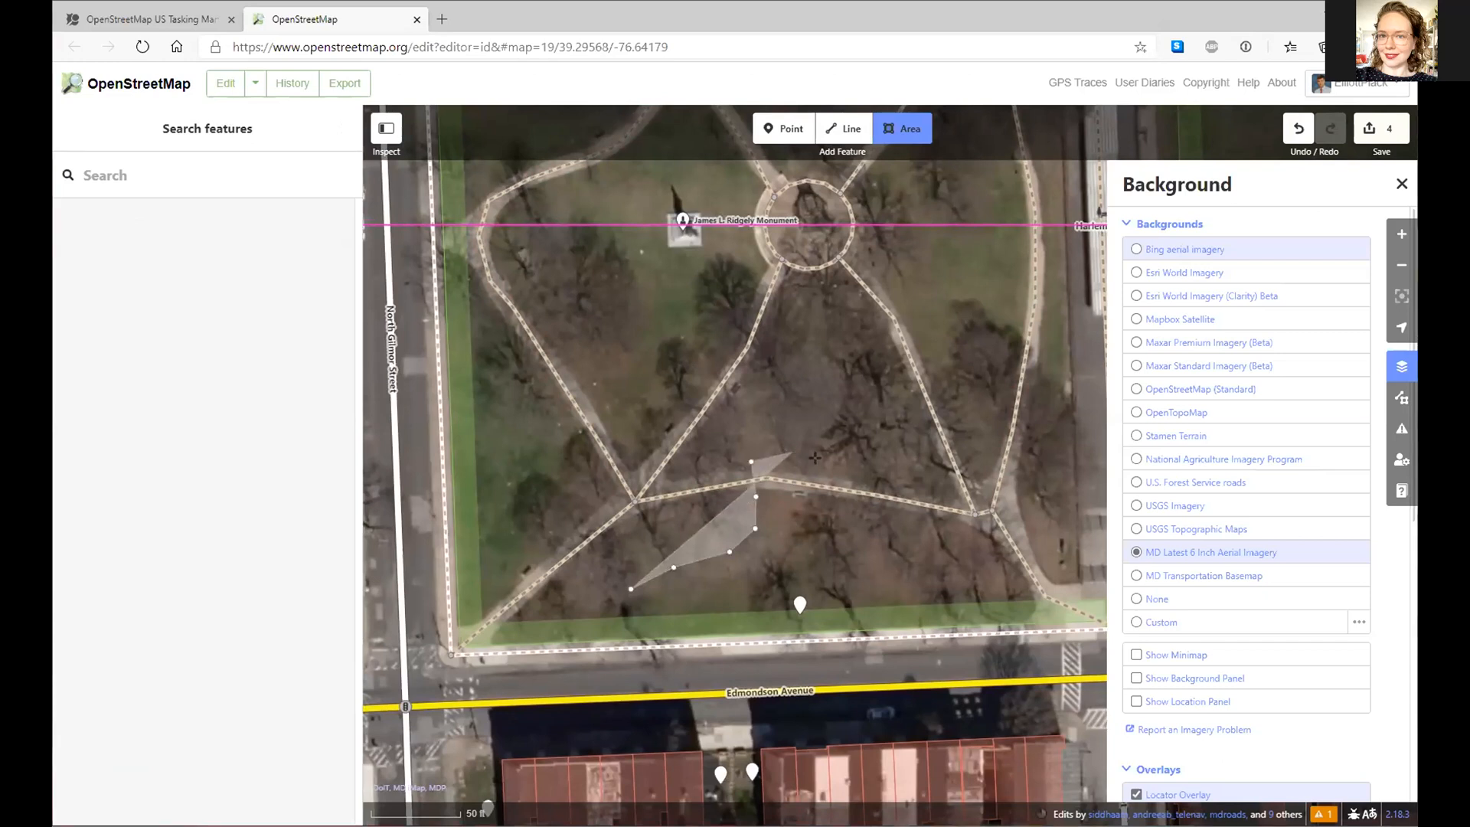
click(791, 453)
click(830, 467)
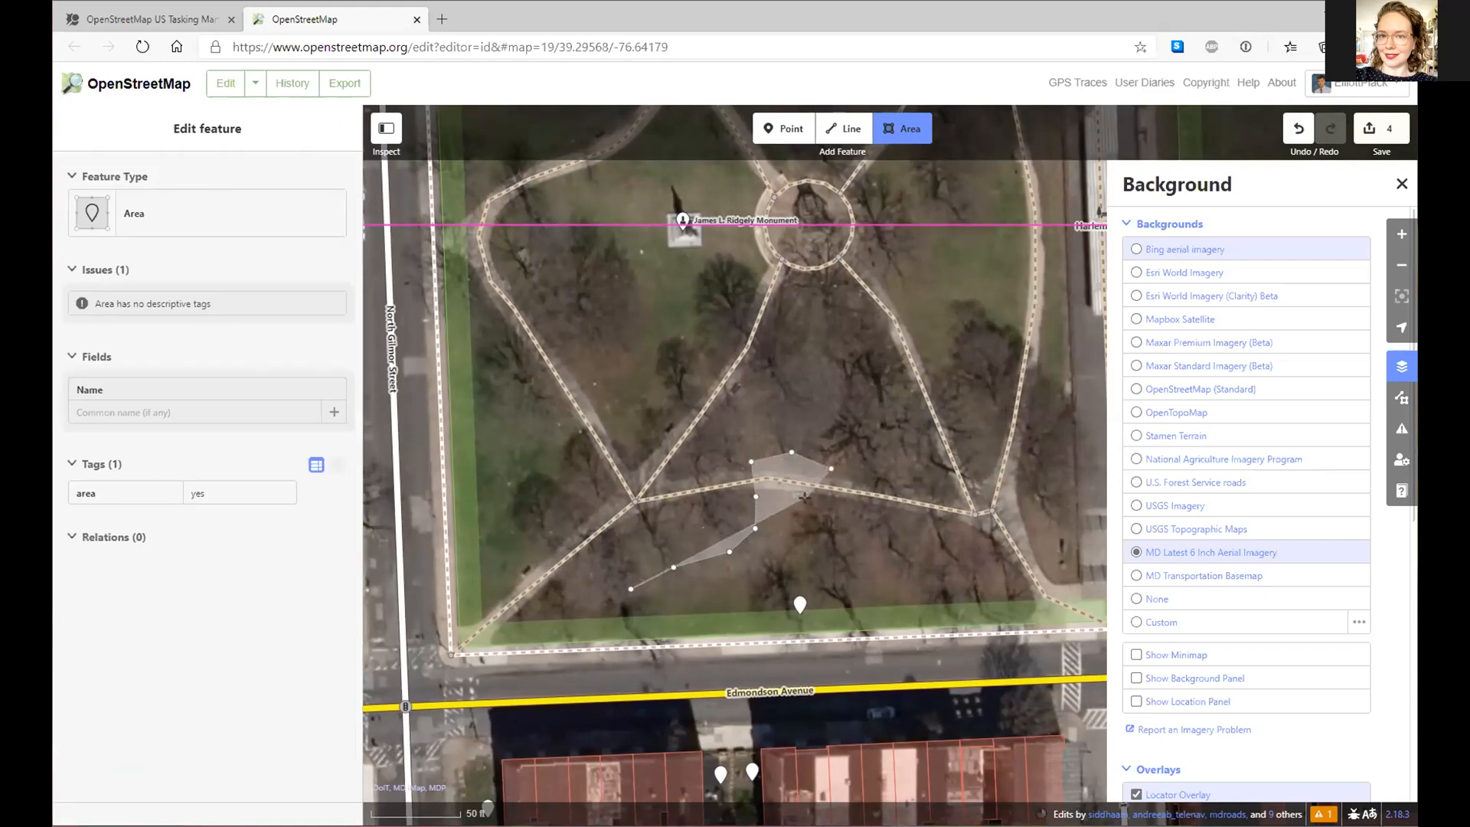
click(807, 504)
click(785, 546)
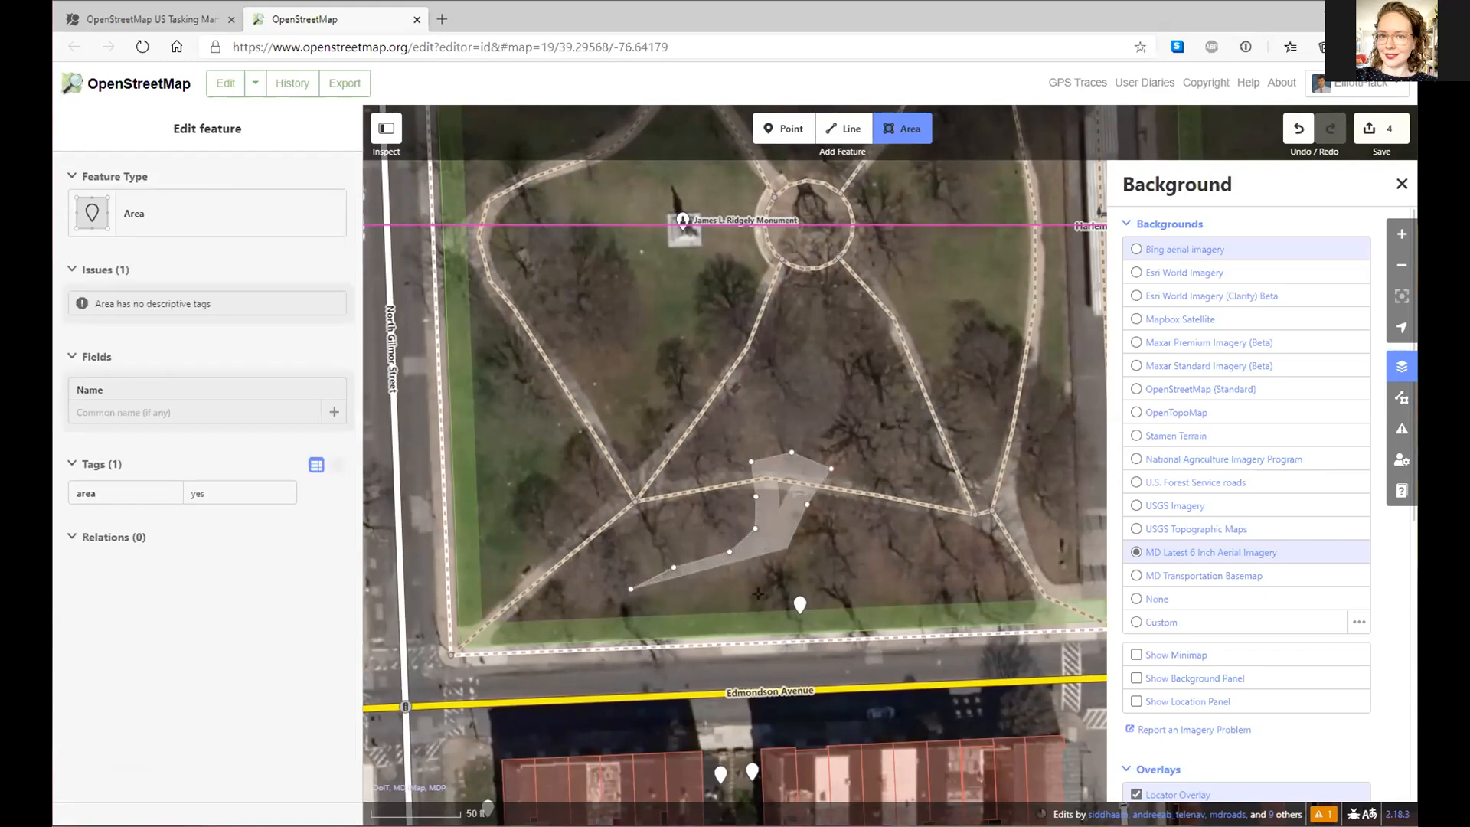
click(762, 598)
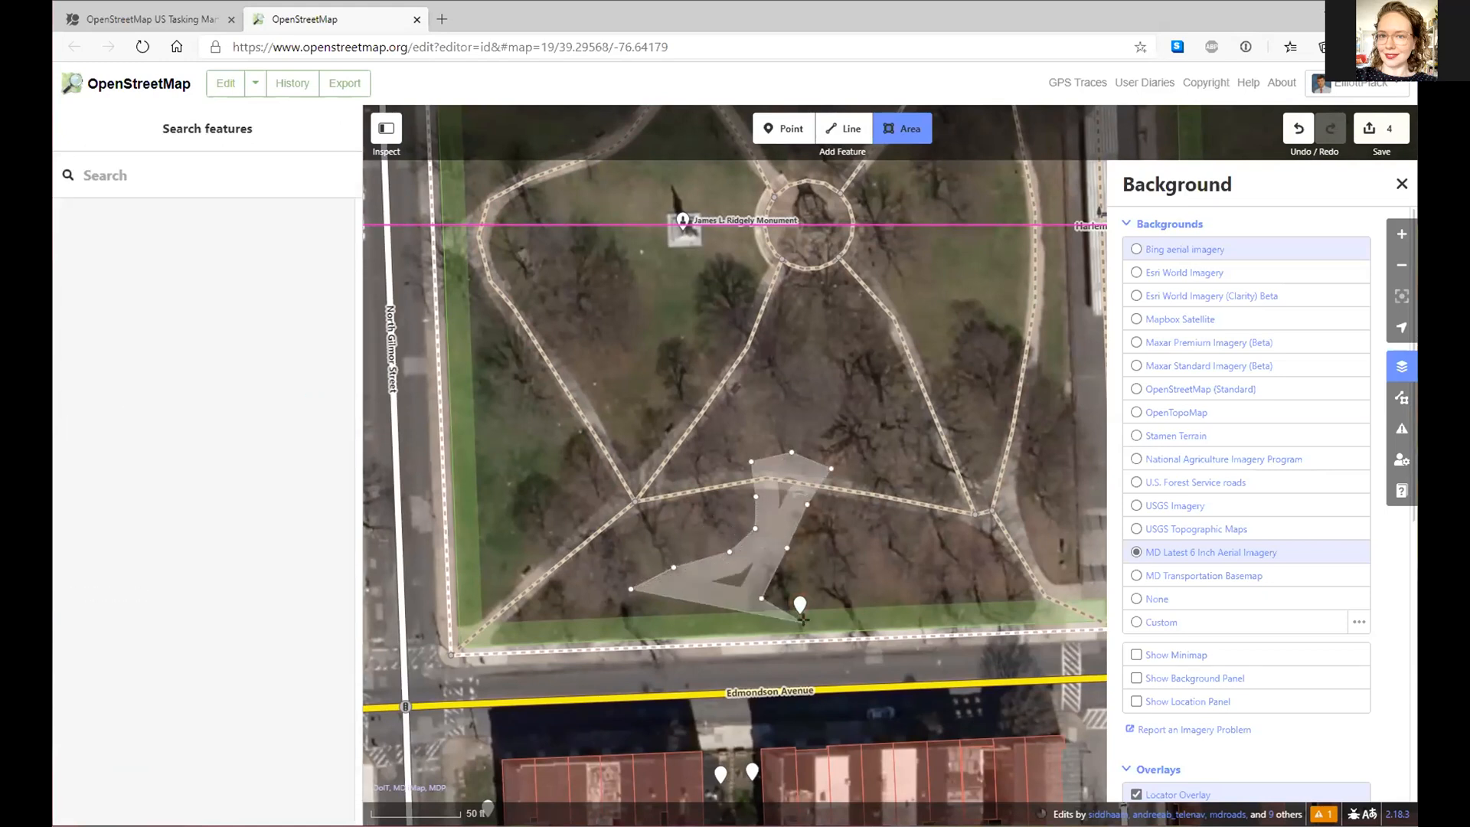
click(849, 591)
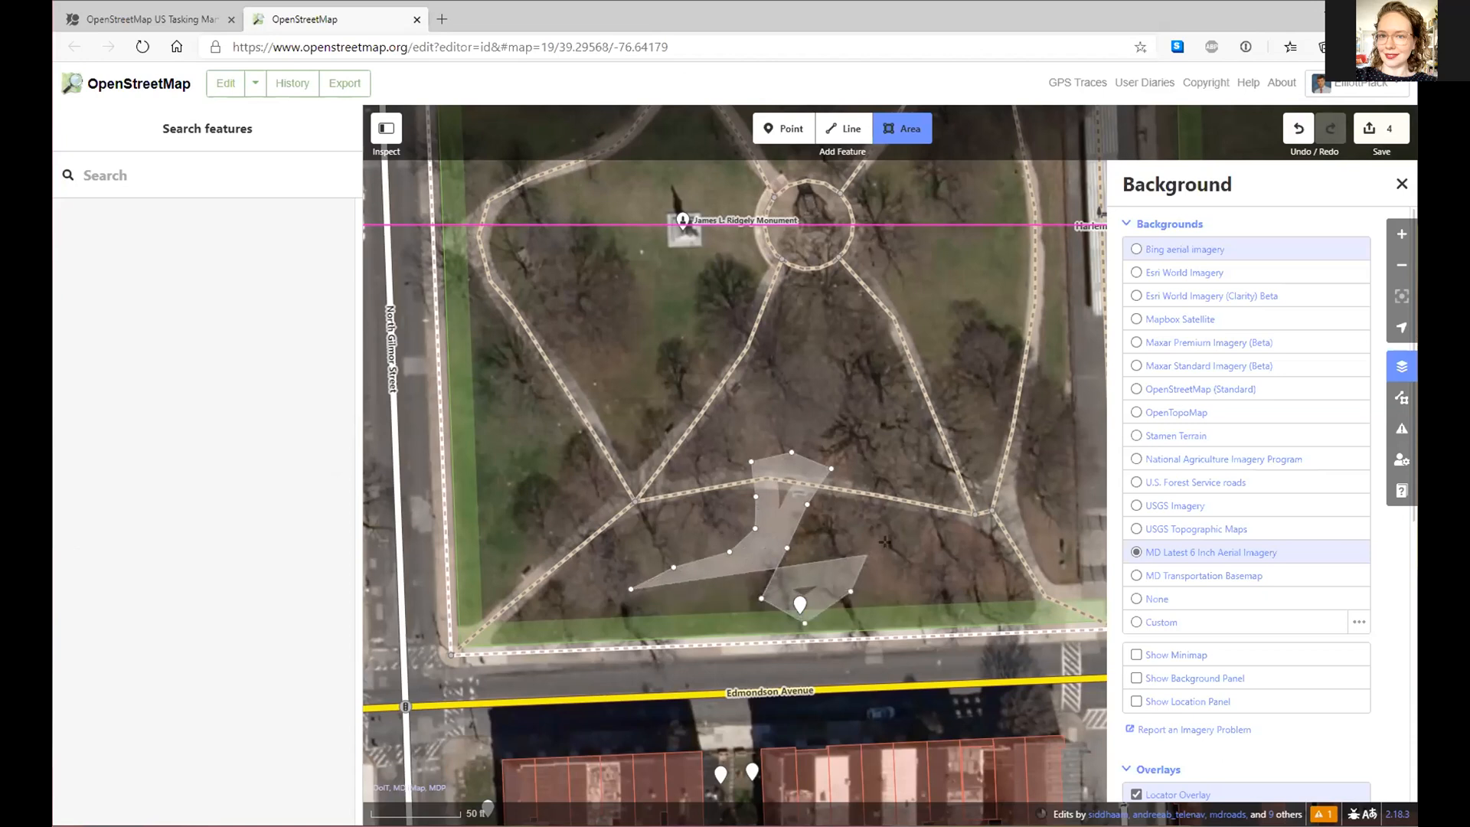
click(866, 554)
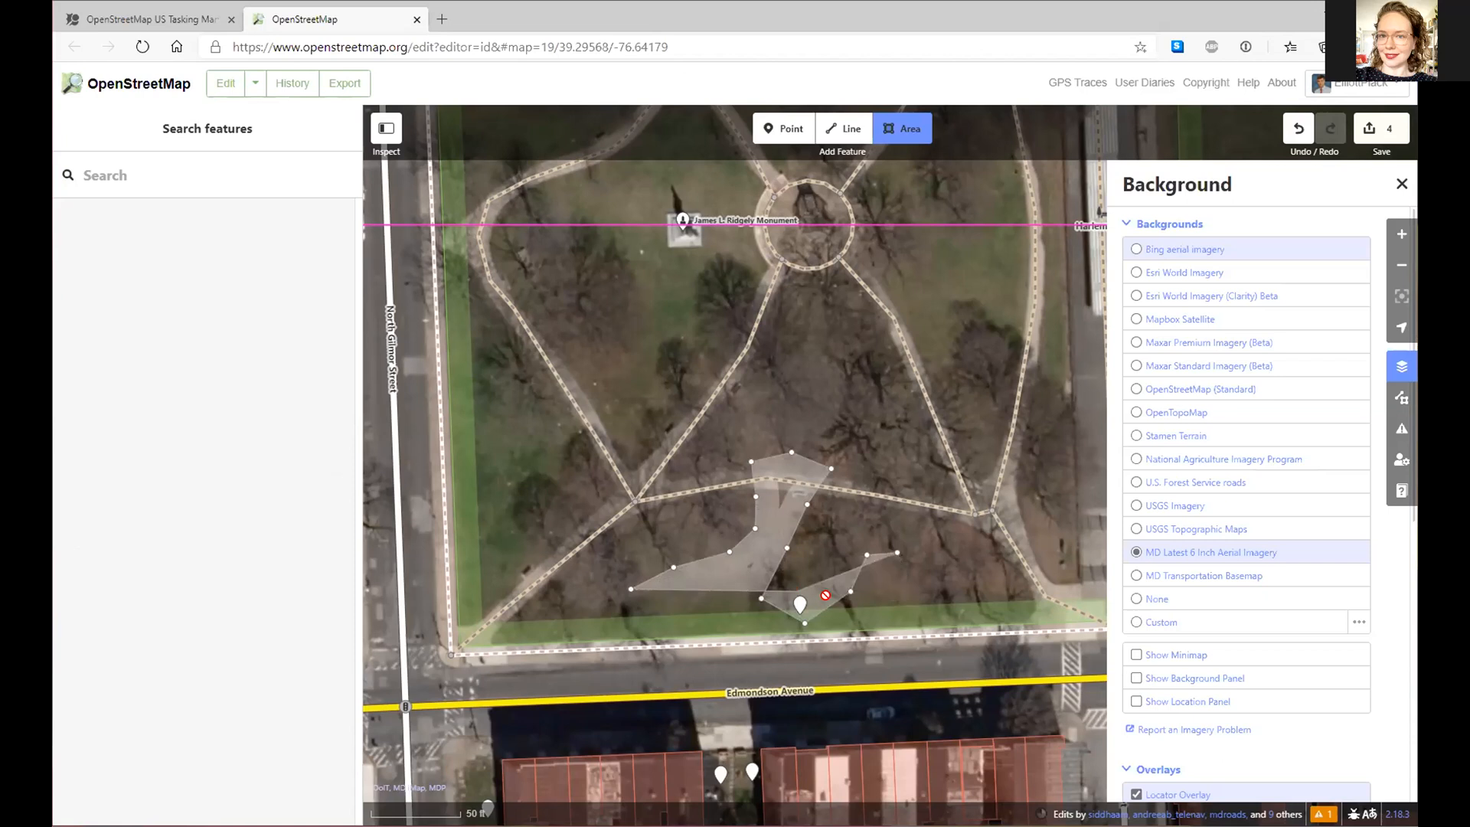
click(945, 607)
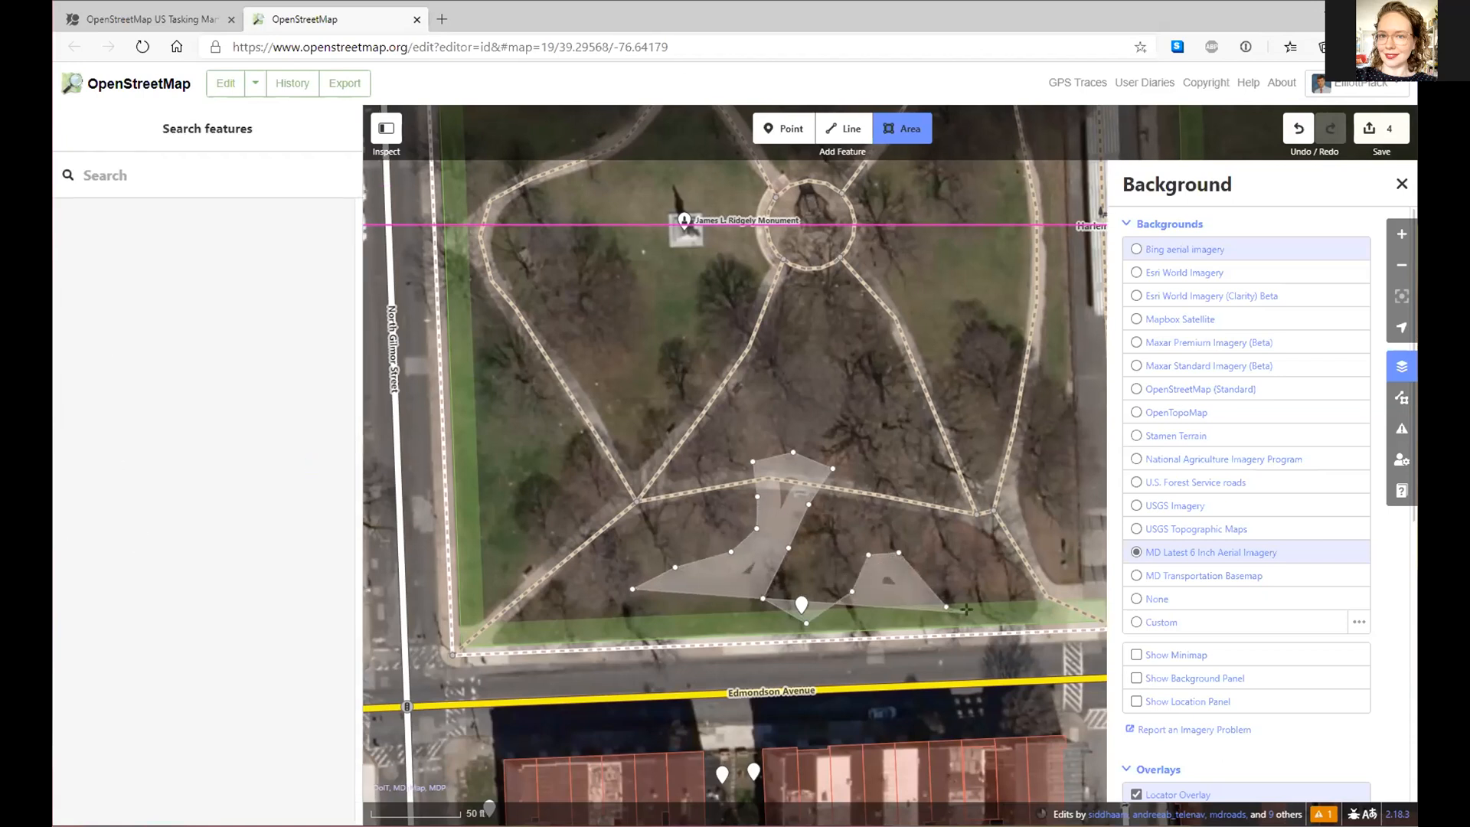
click(982, 613)
click(1015, 612)
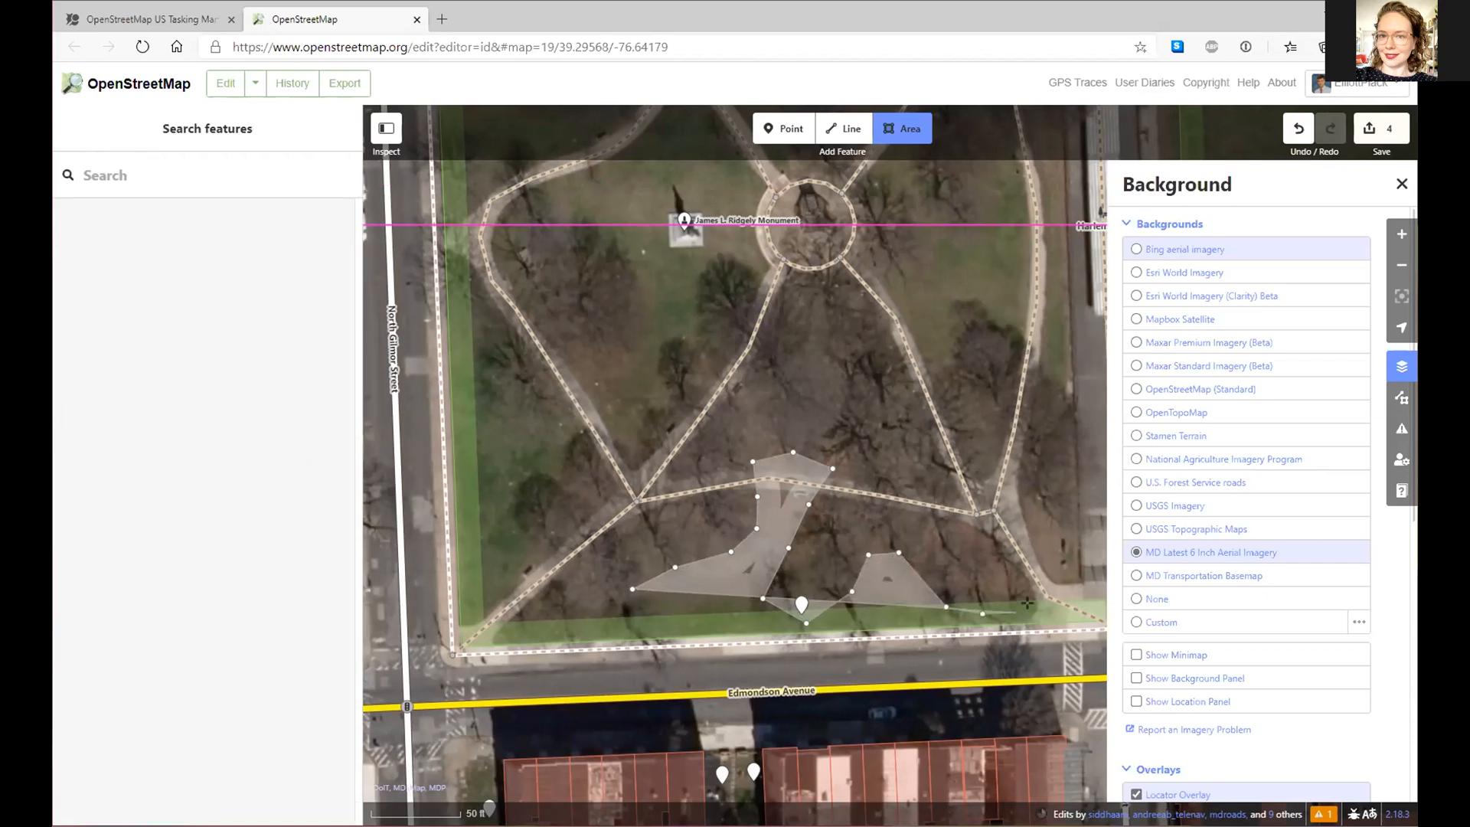
- Continue the outline up the eastern side, along the northern tree edge, and down the western edge
click(1057, 499)
click(1068, 432)
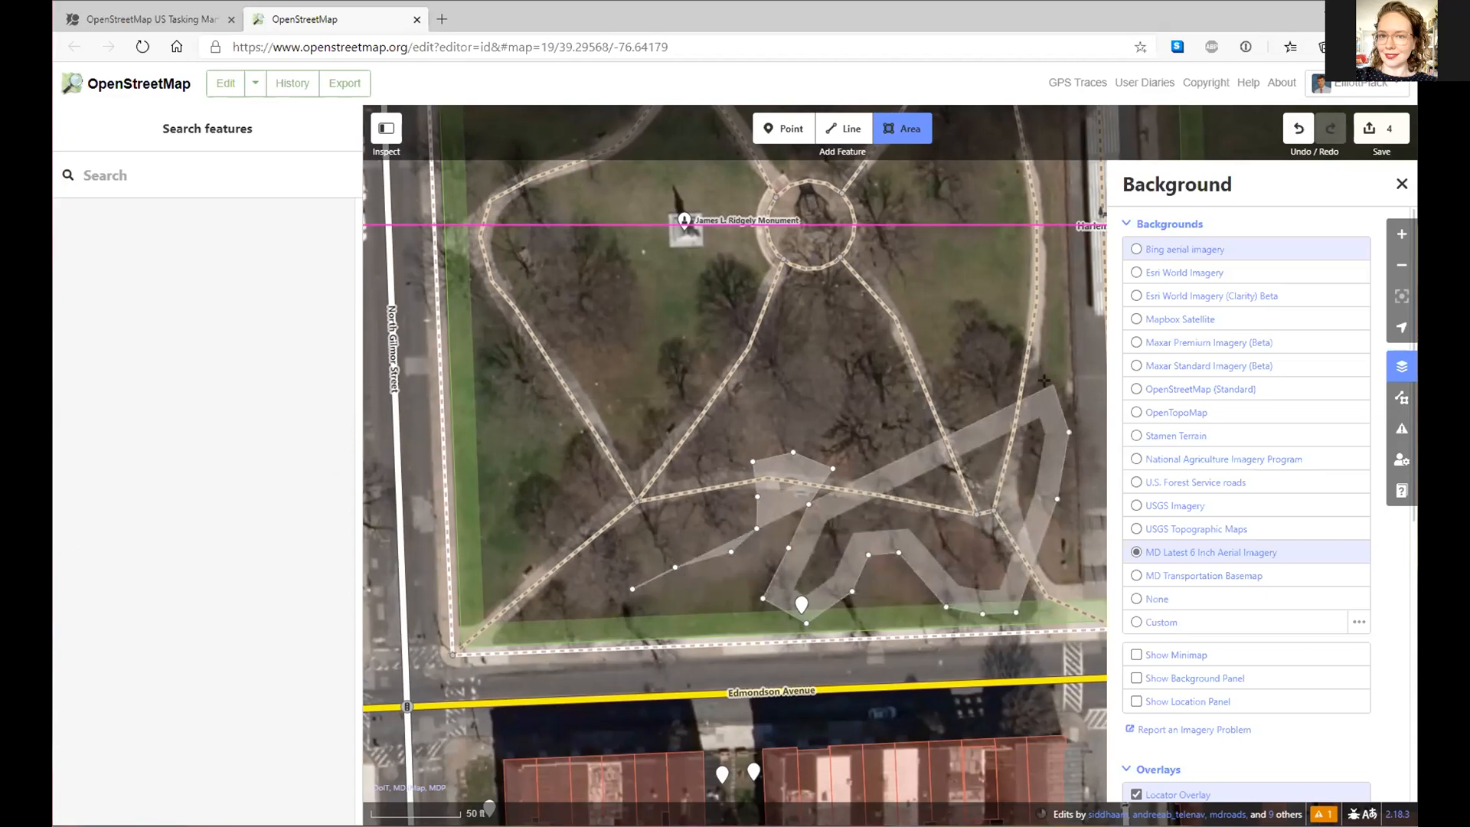
click(1052, 385)
click(982, 328)
click(957, 348)
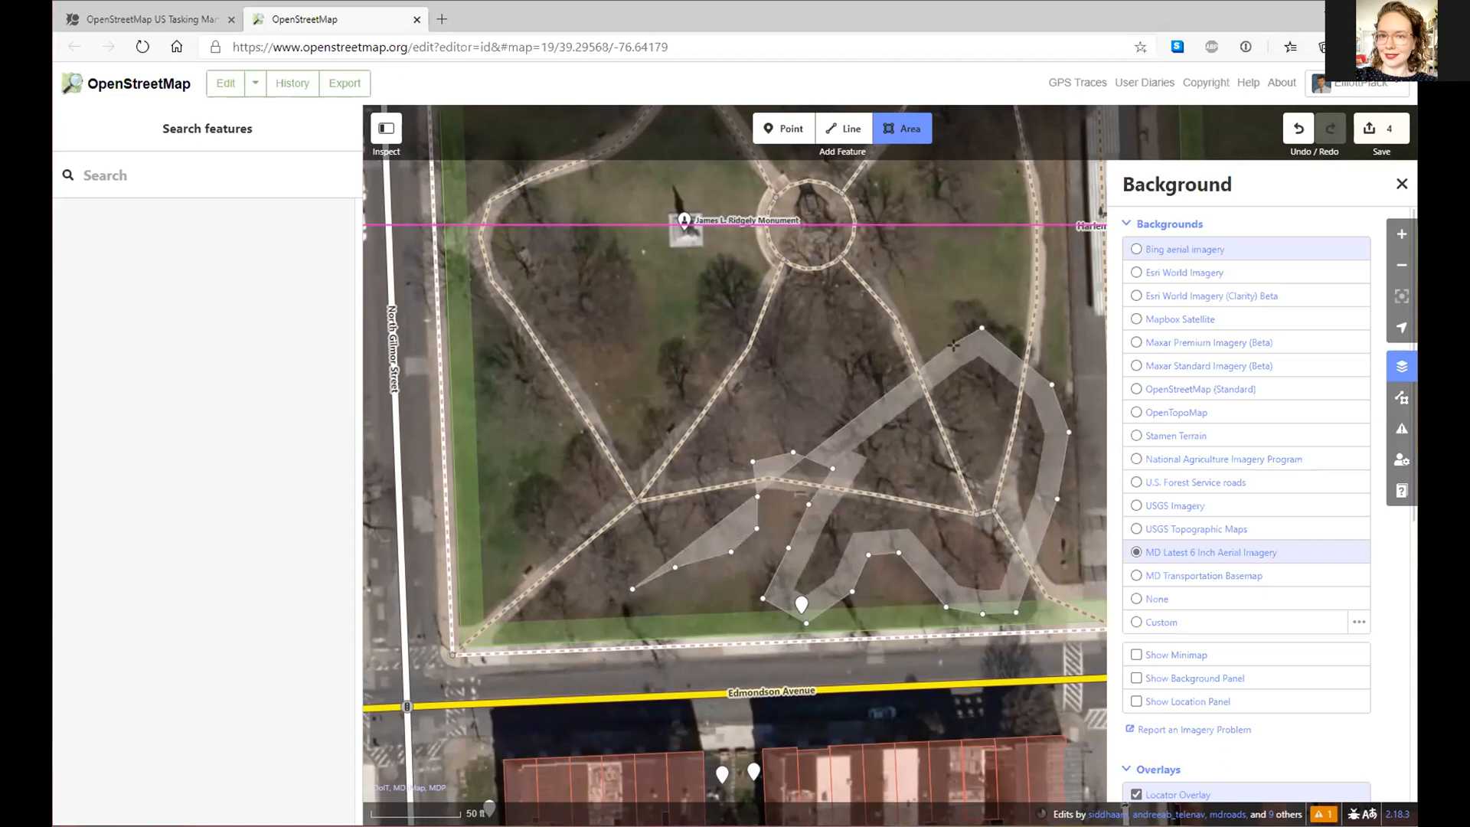
click(939, 382)
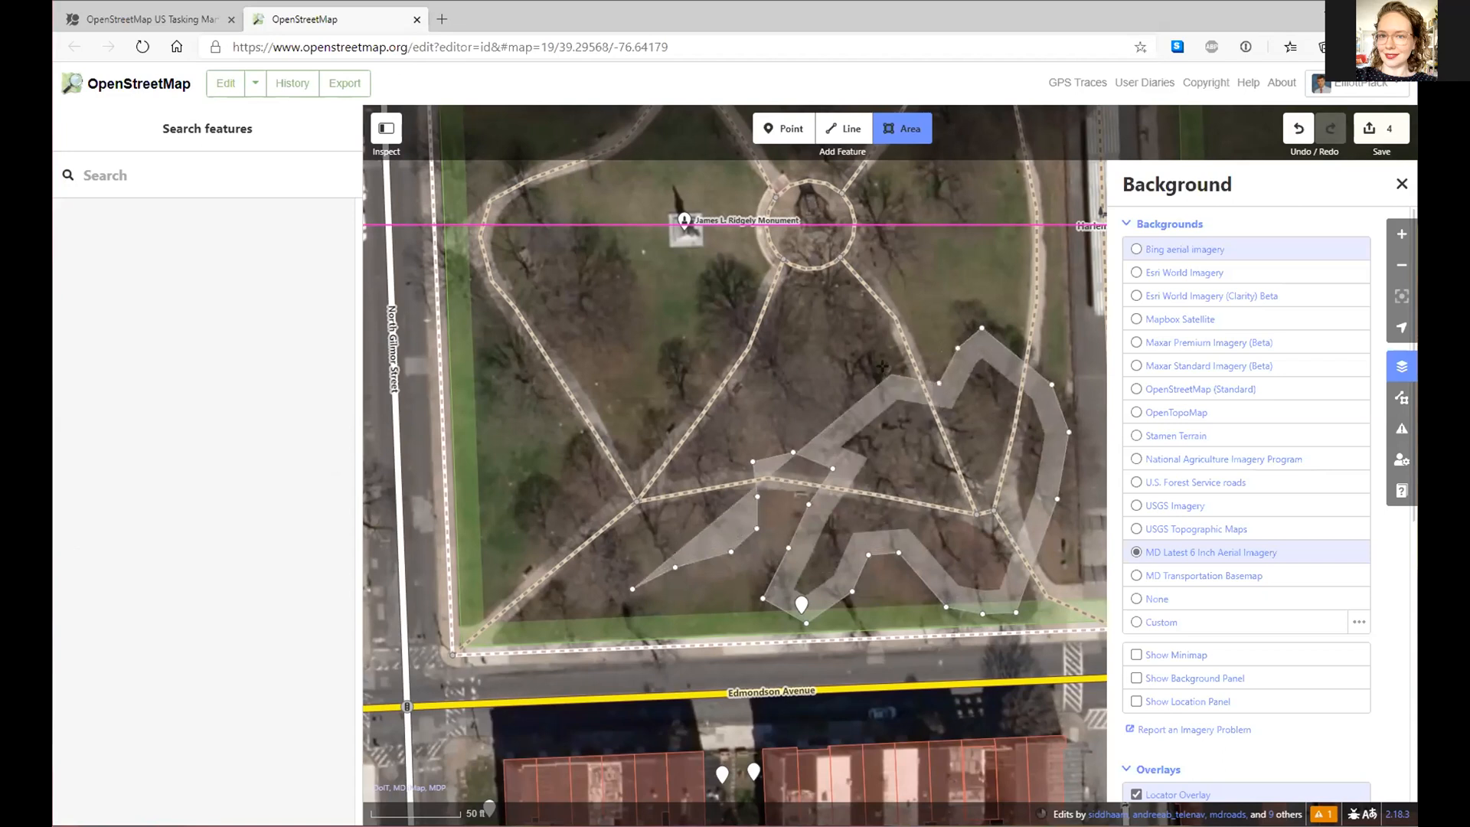
click(829, 283)
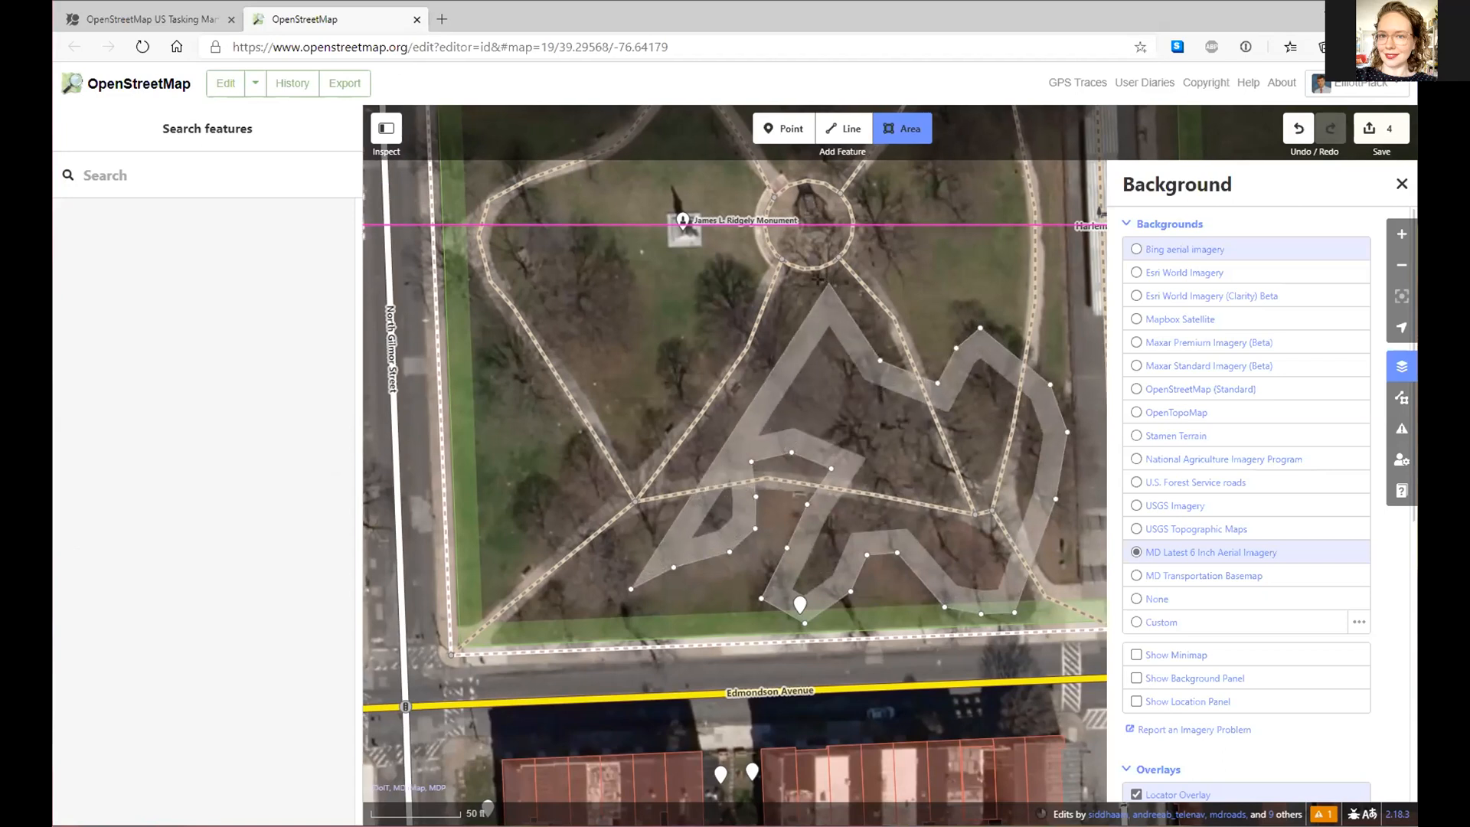
click(800, 281)
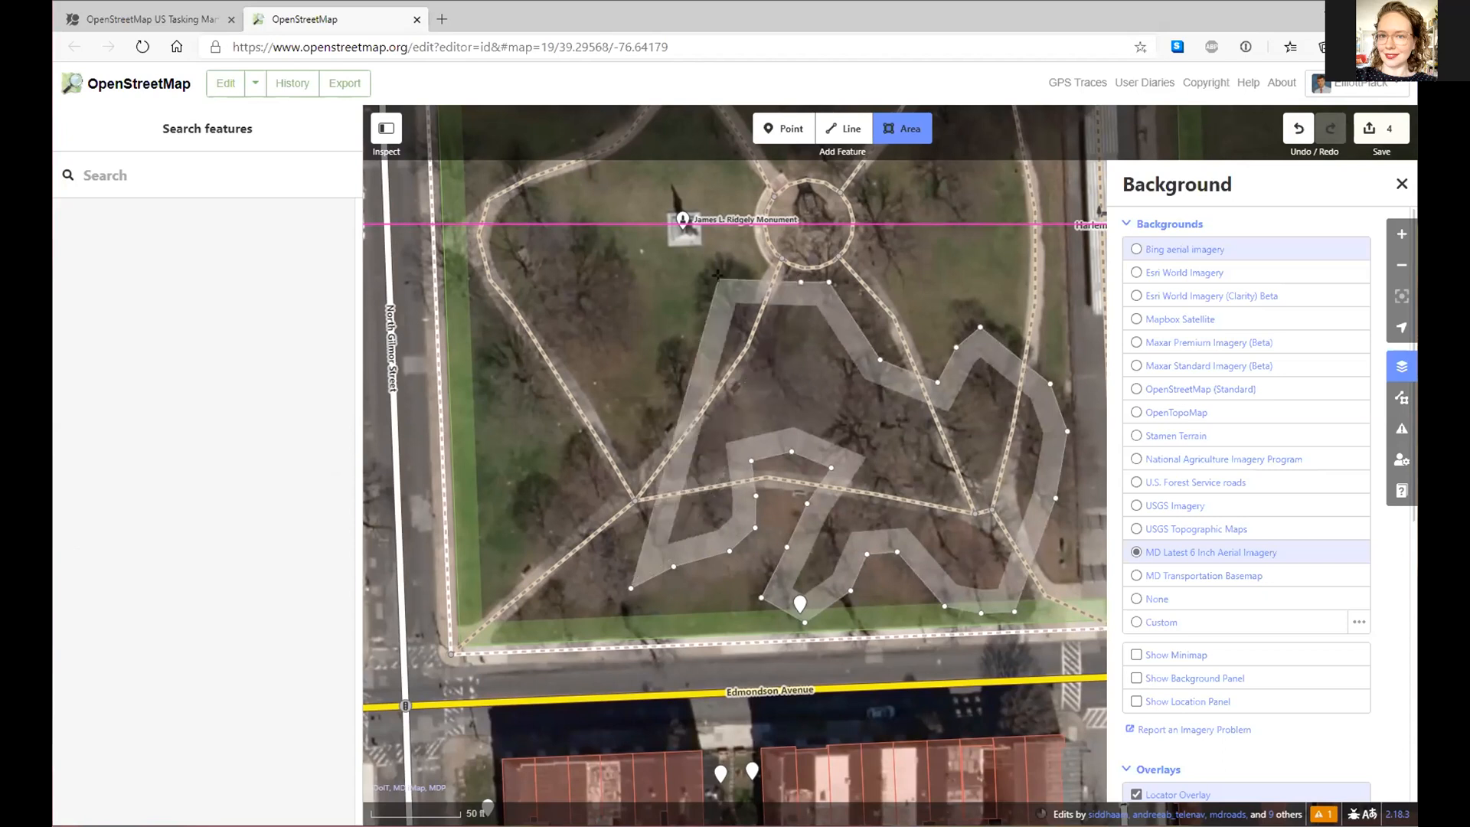
click(720, 285)
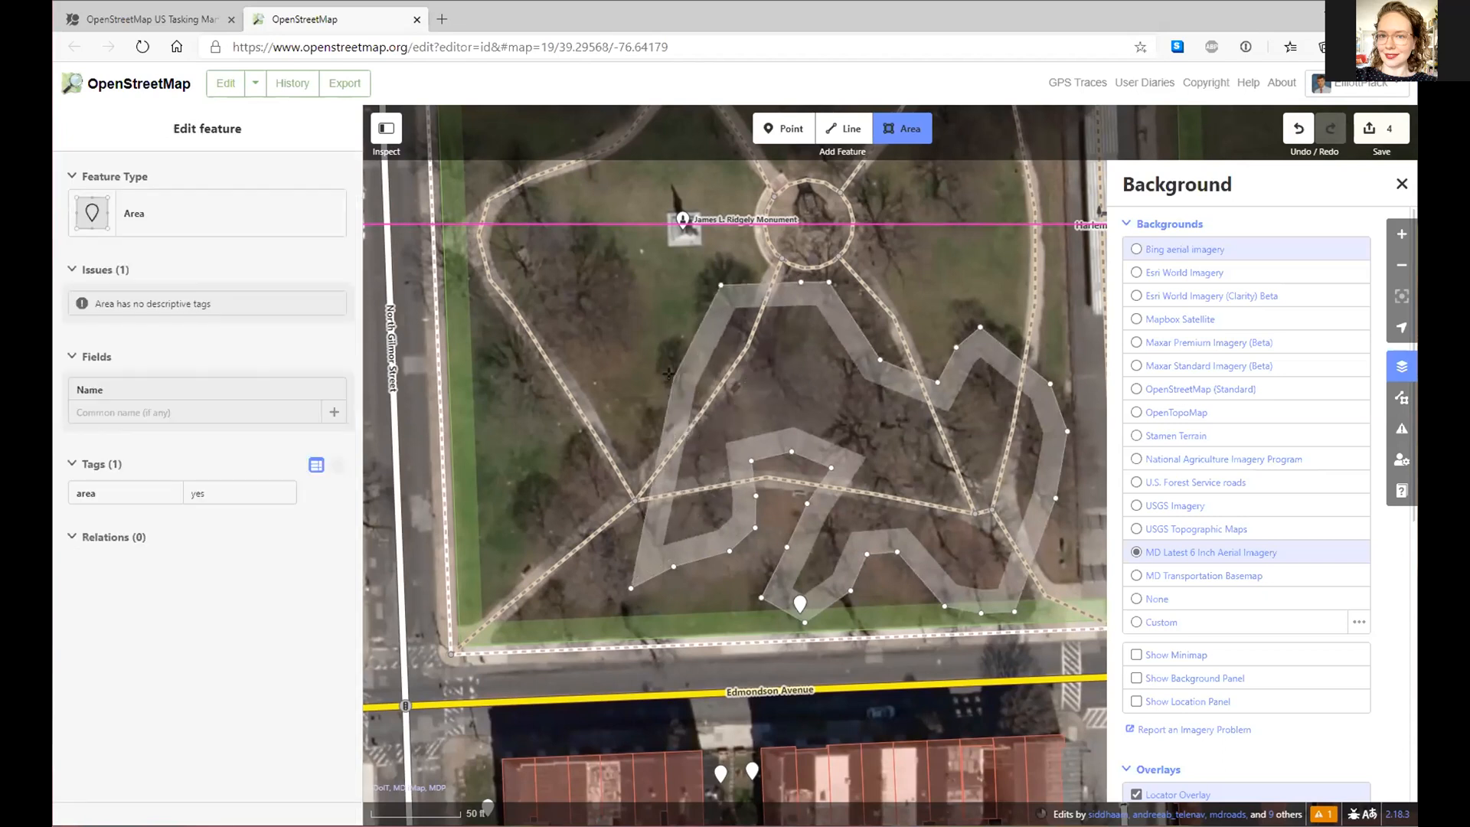
click(671, 377)
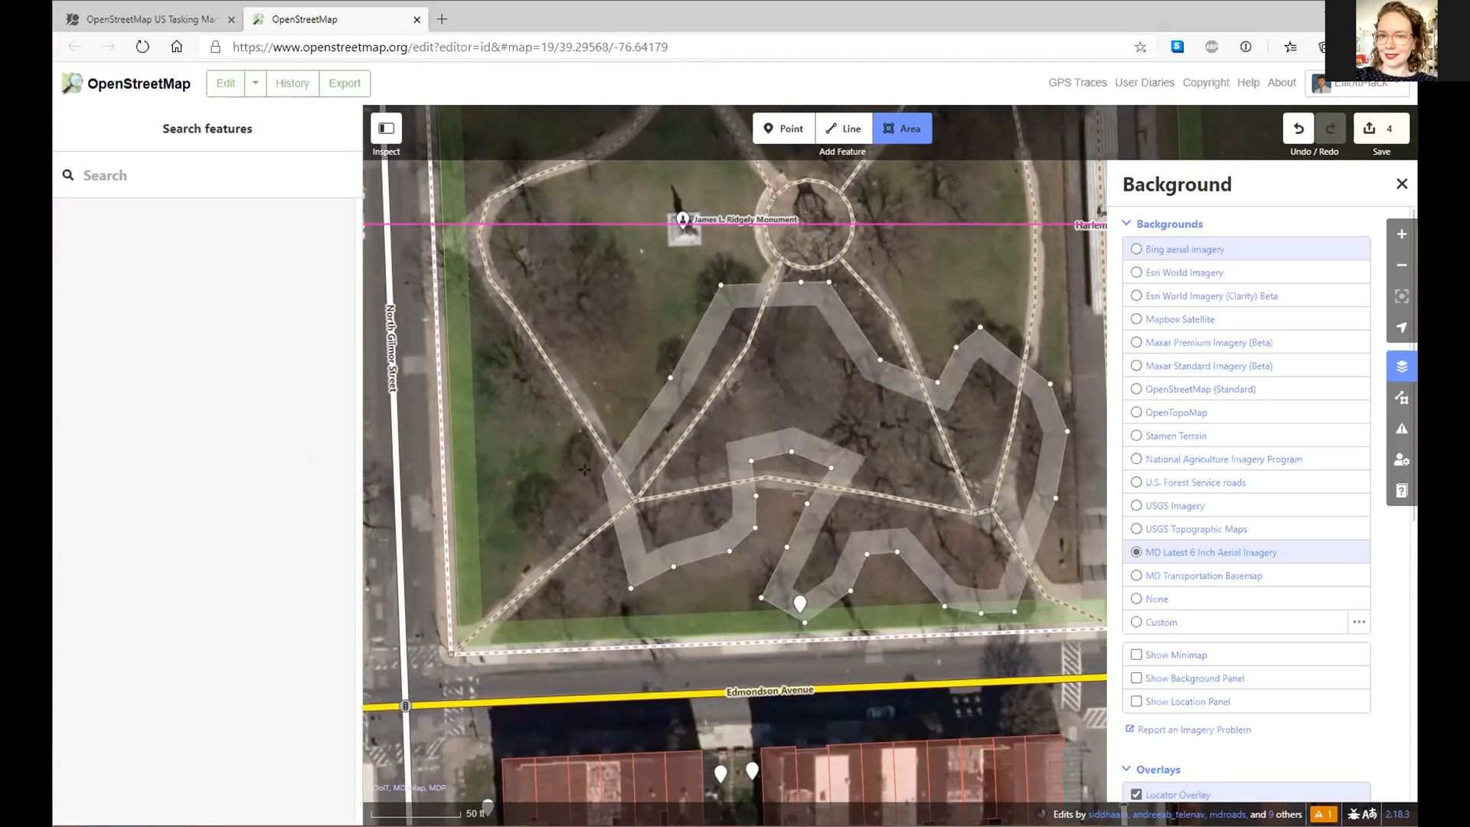
click(646, 437)
click(578, 454)
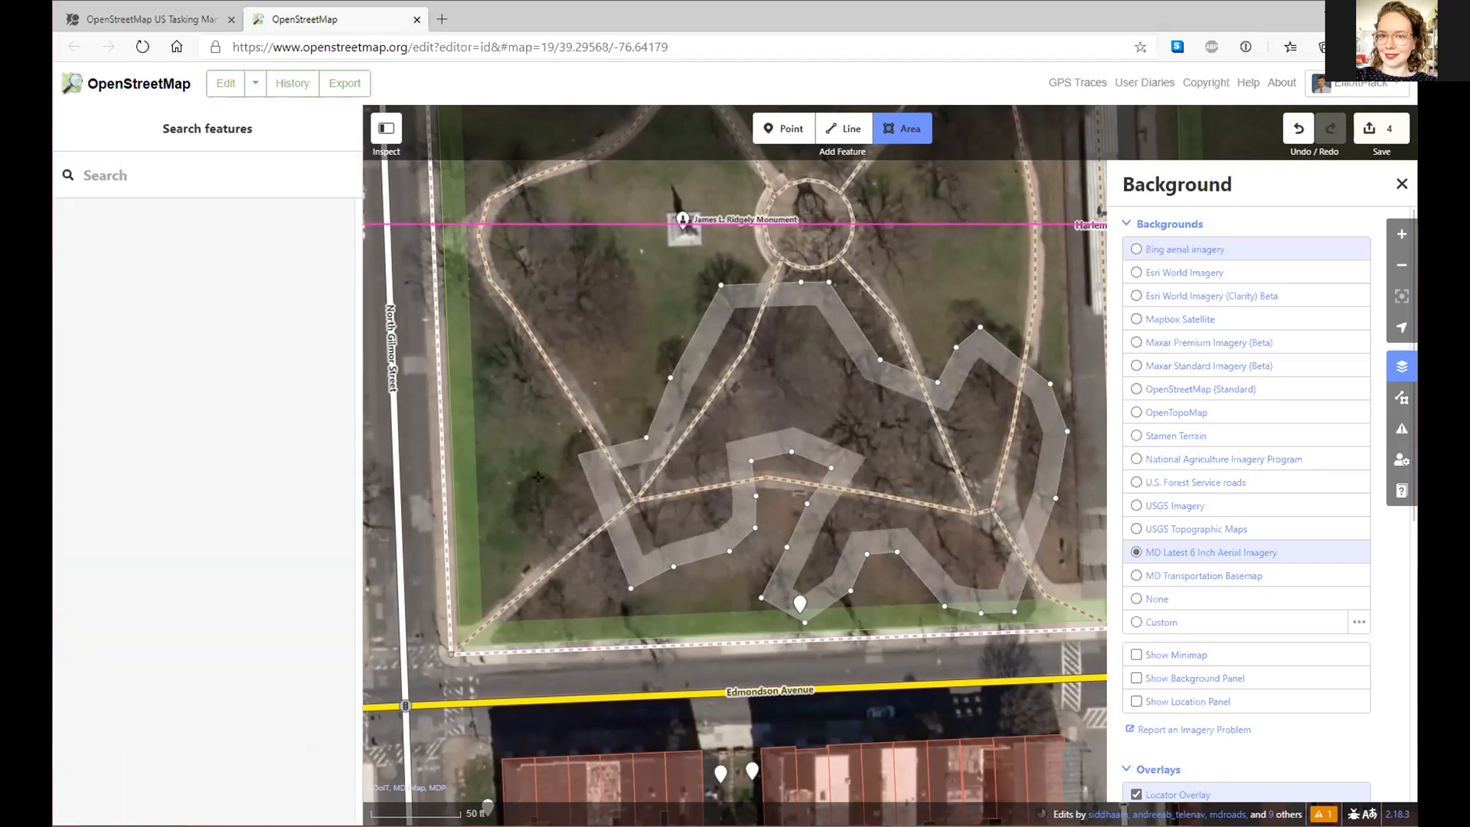
click(533, 488)
click(525, 528)
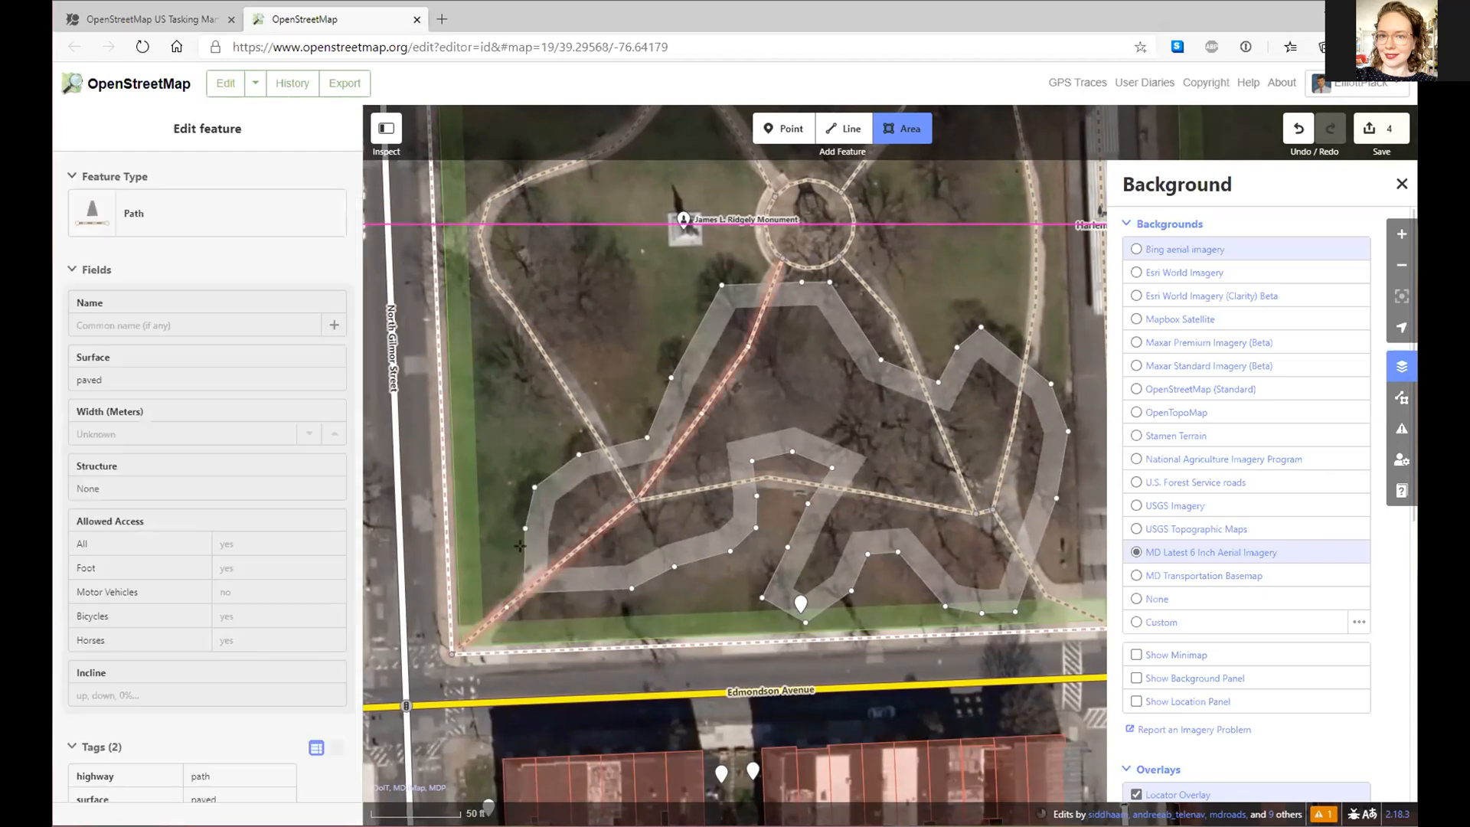
click(518, 631)
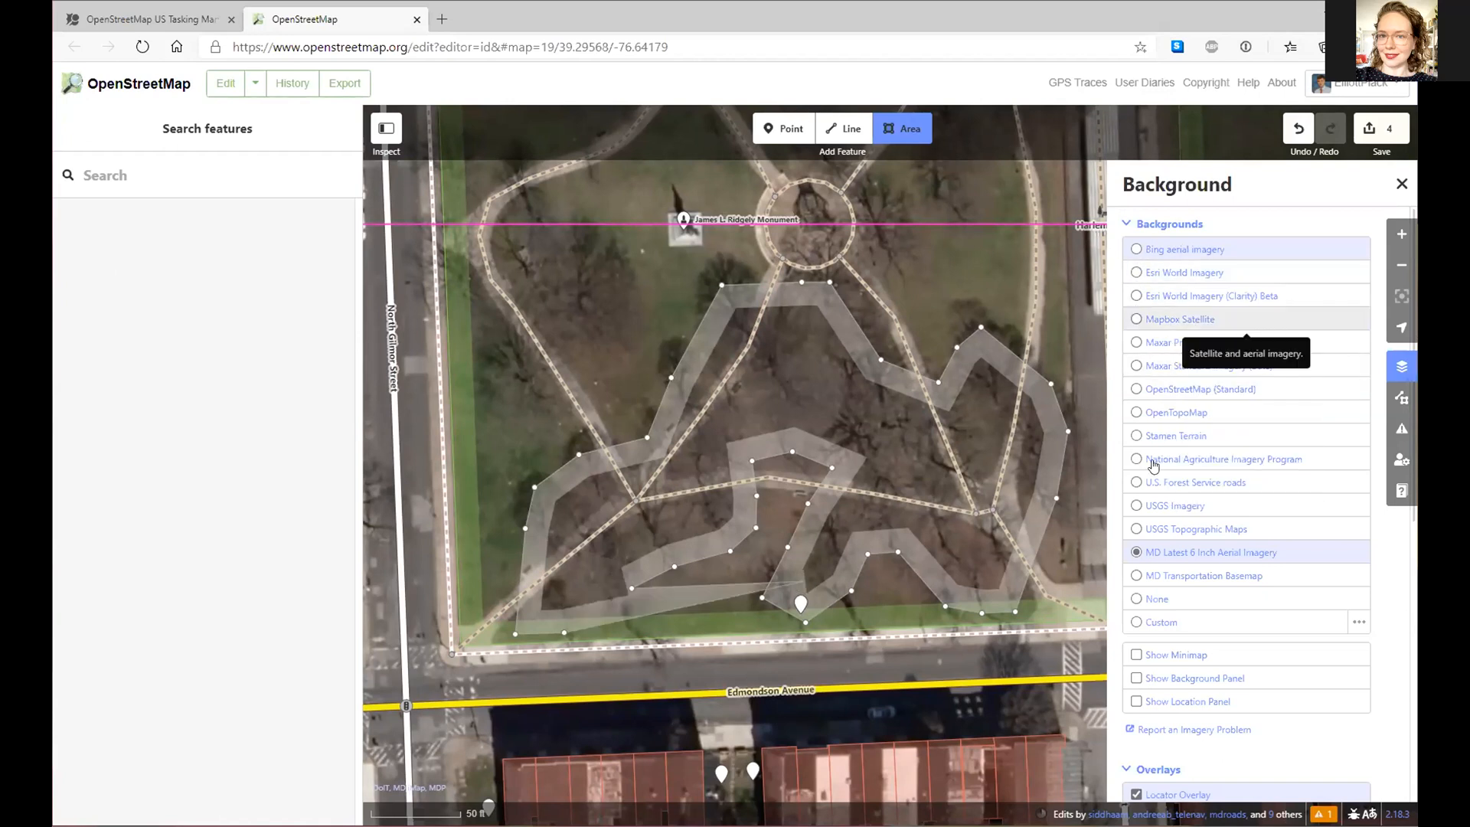
- Flip the background between Bing and MD Latest 6 Inch Aerial Imagery, finishing on Bing
click(1139, 252)
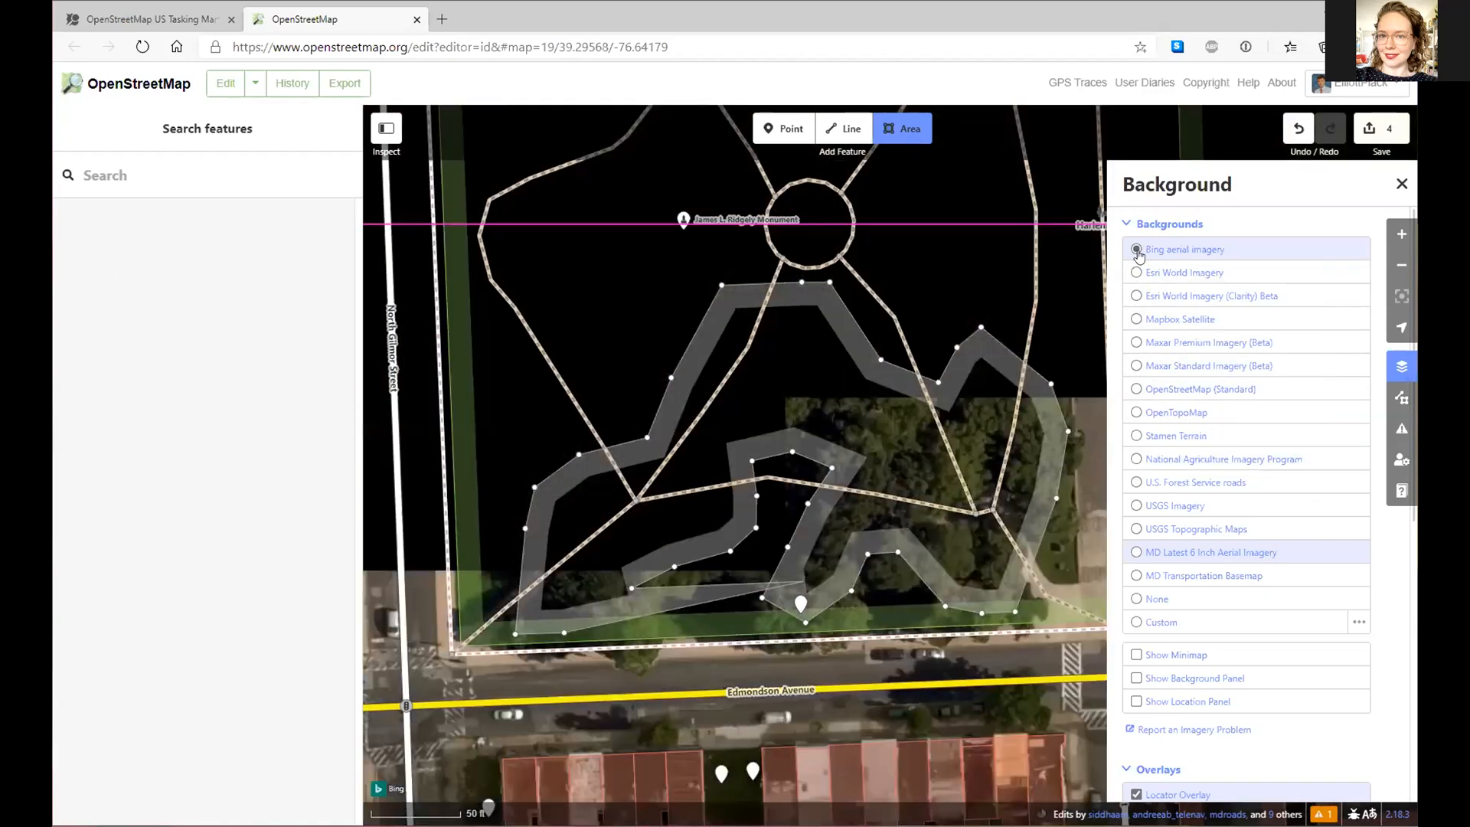
click(1139, 556)
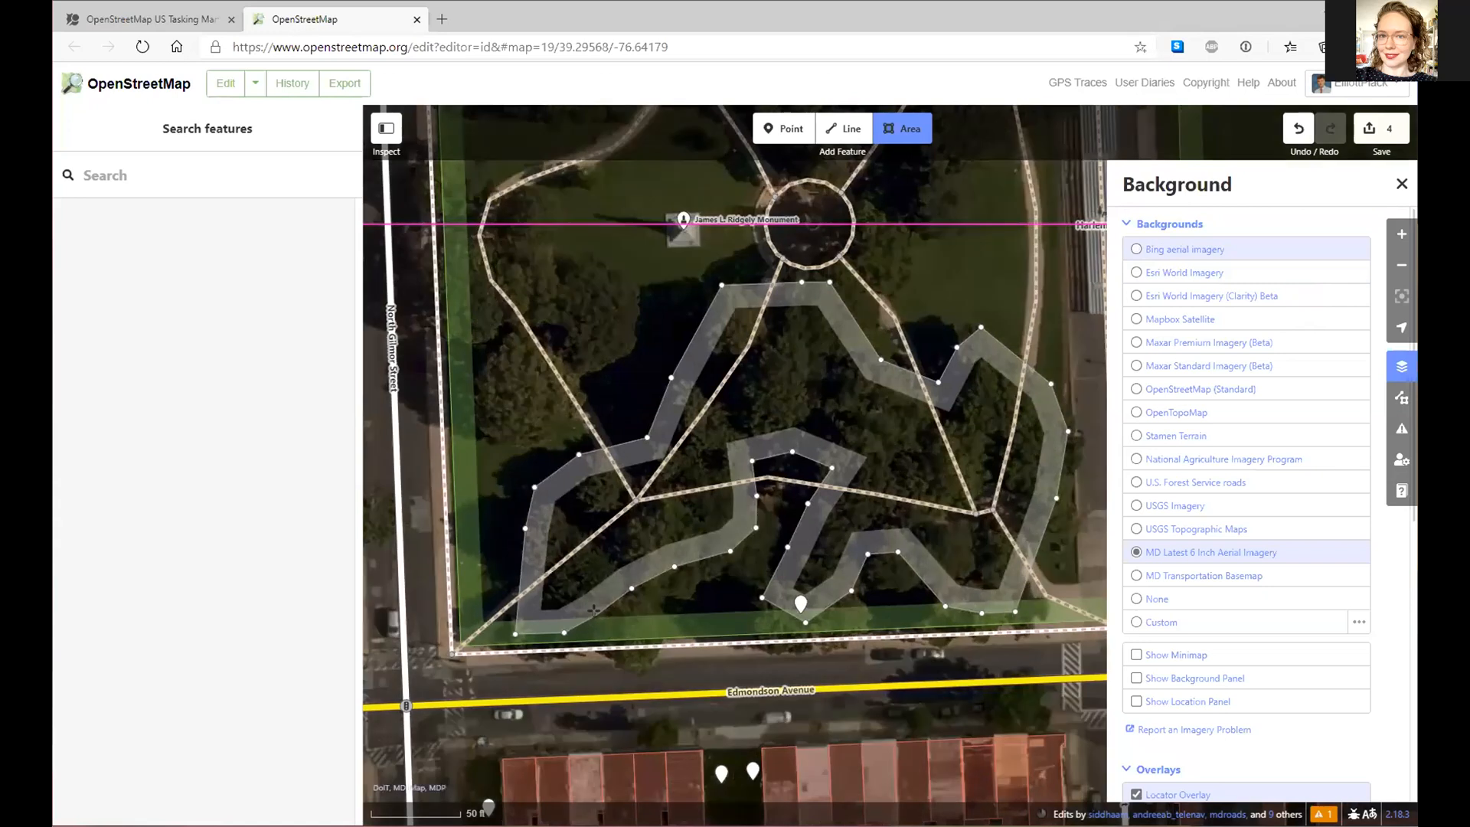
key(ctrl+b)
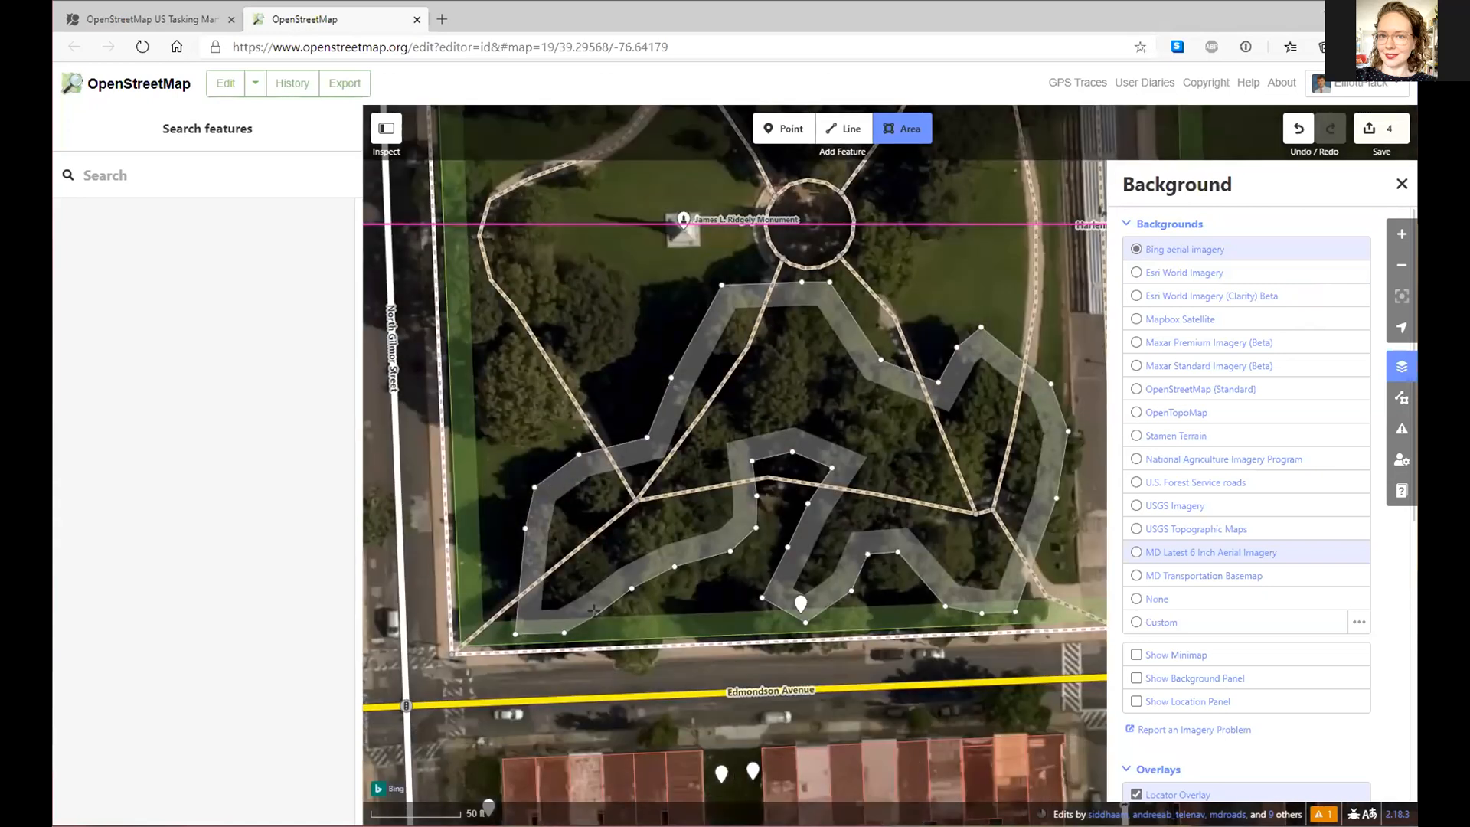
key(ctrl+b)
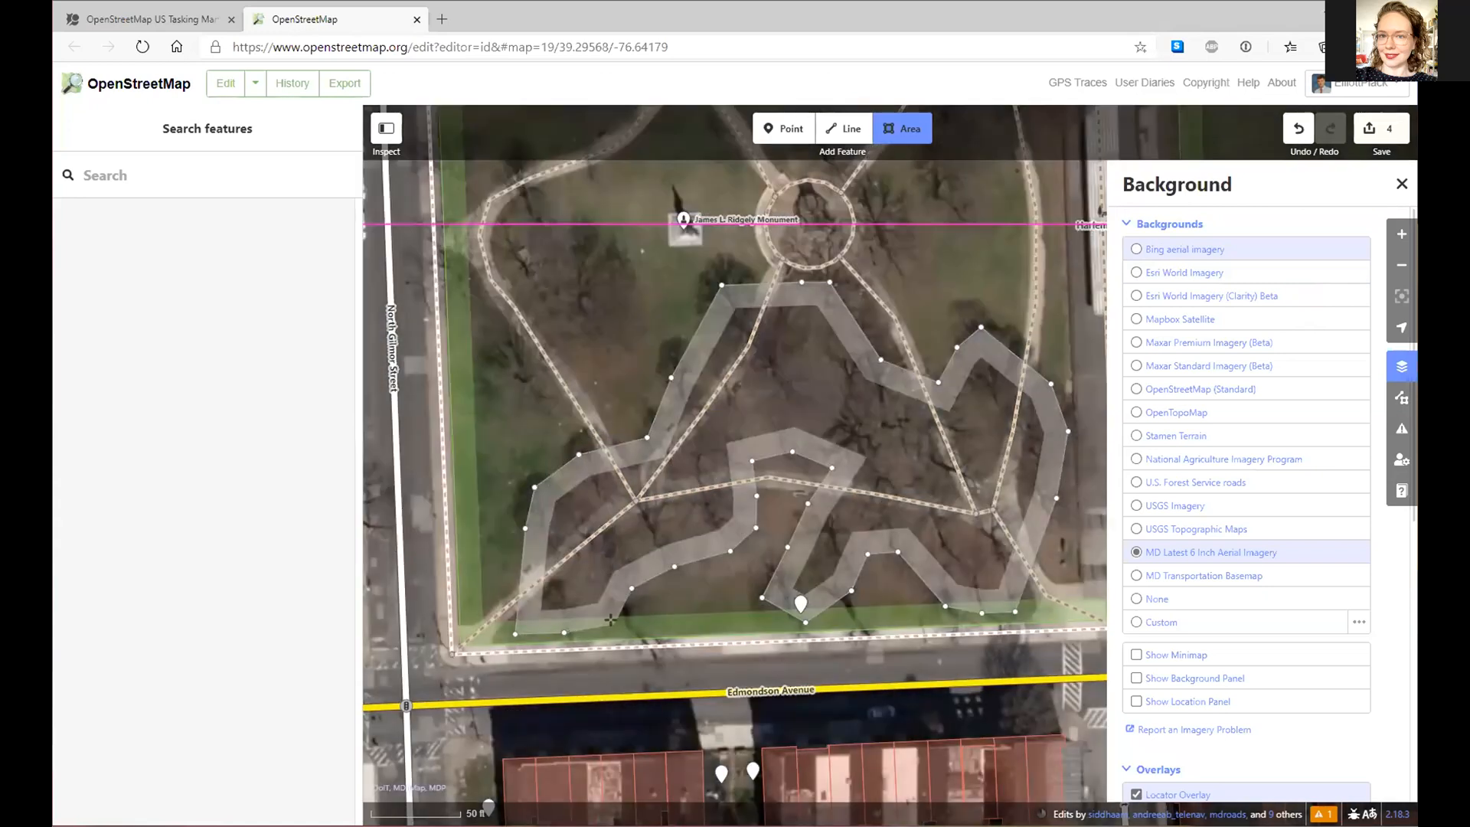
key(ctrl+b)
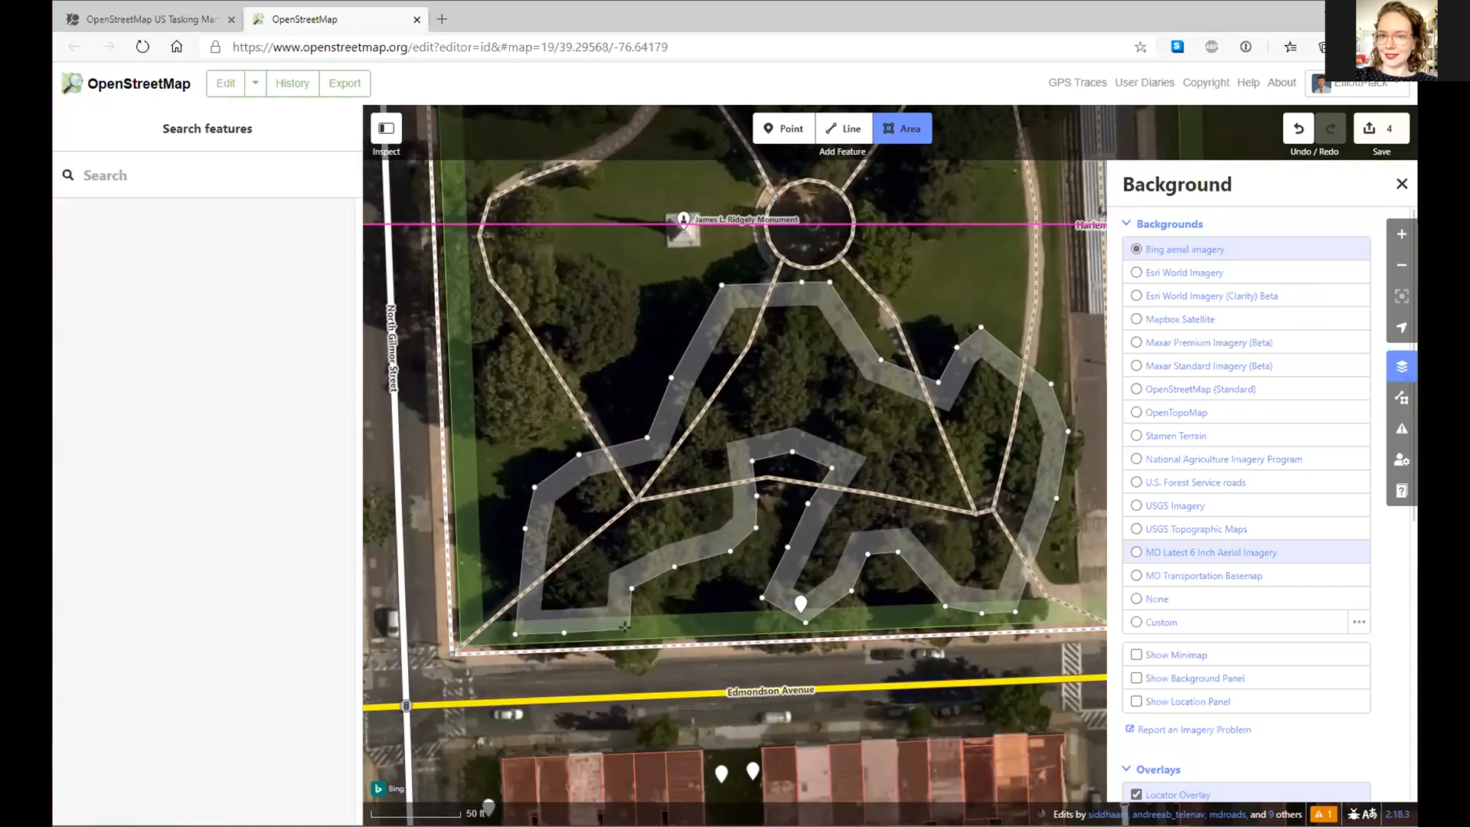
- Close the outline at its first vertex, reselect the area, and bring up its feature types
click(565, 632)
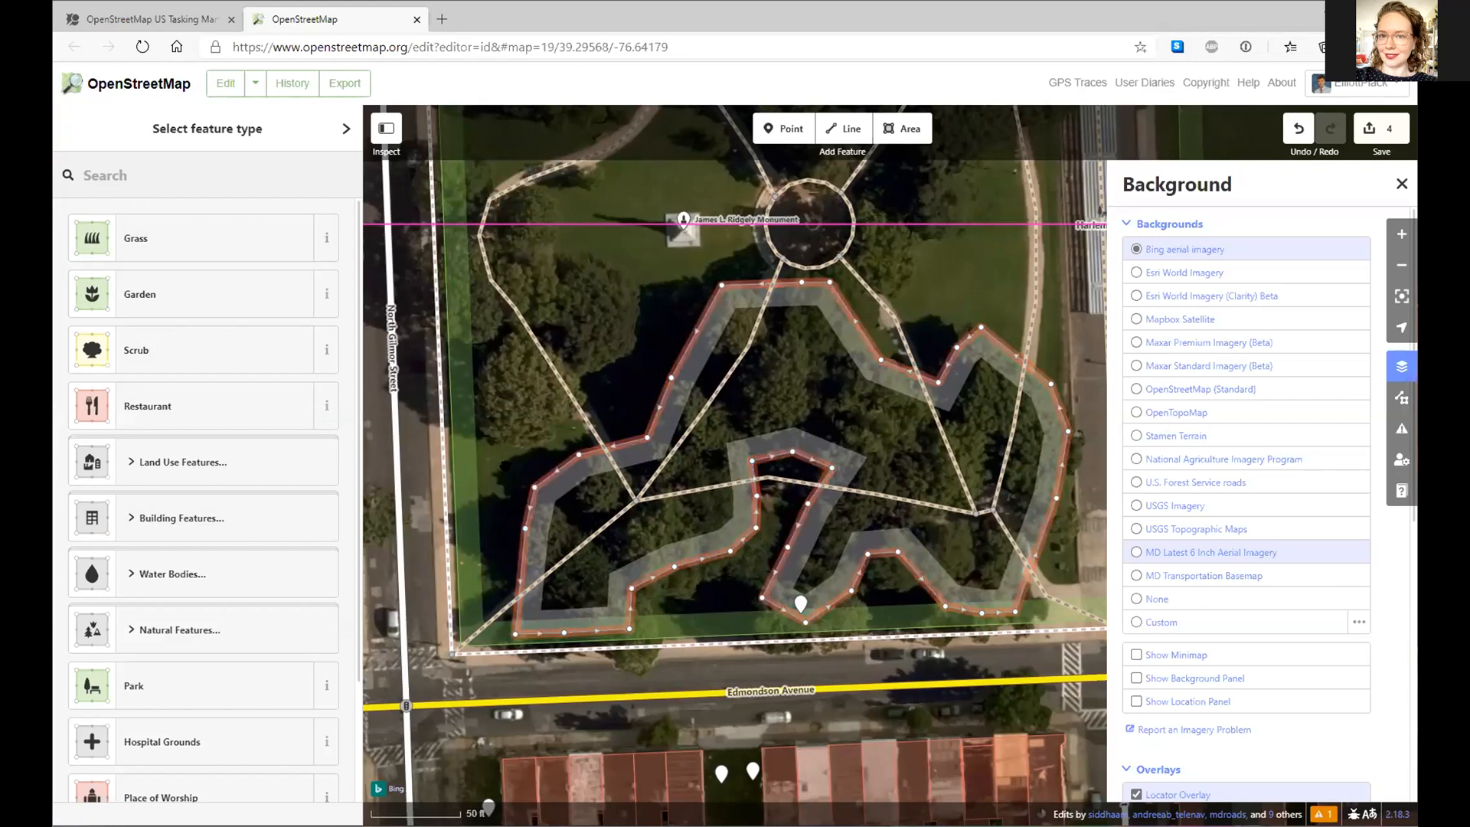
key(Escape)
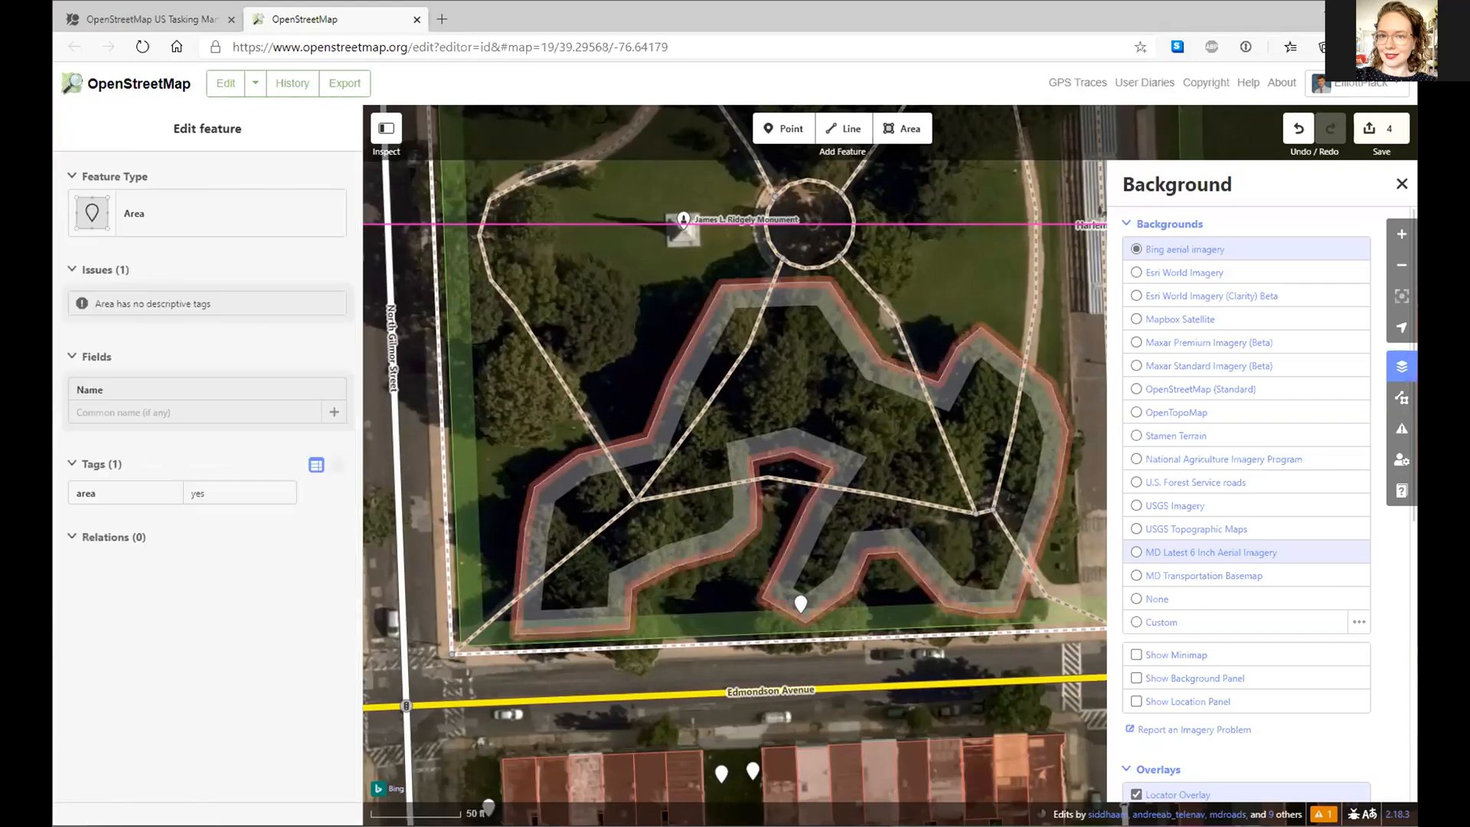
click(664, 426)
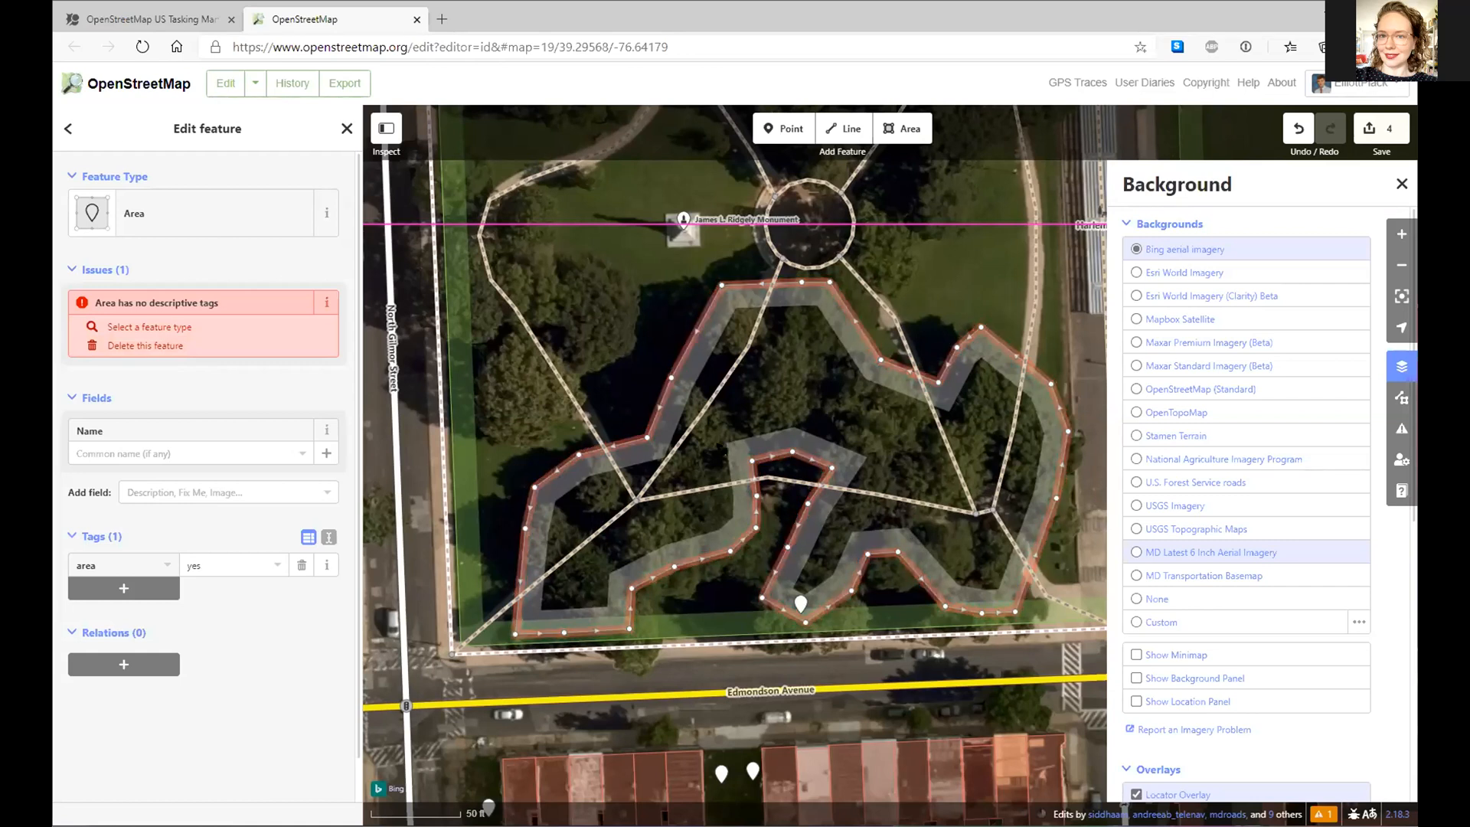
click(132, 221)
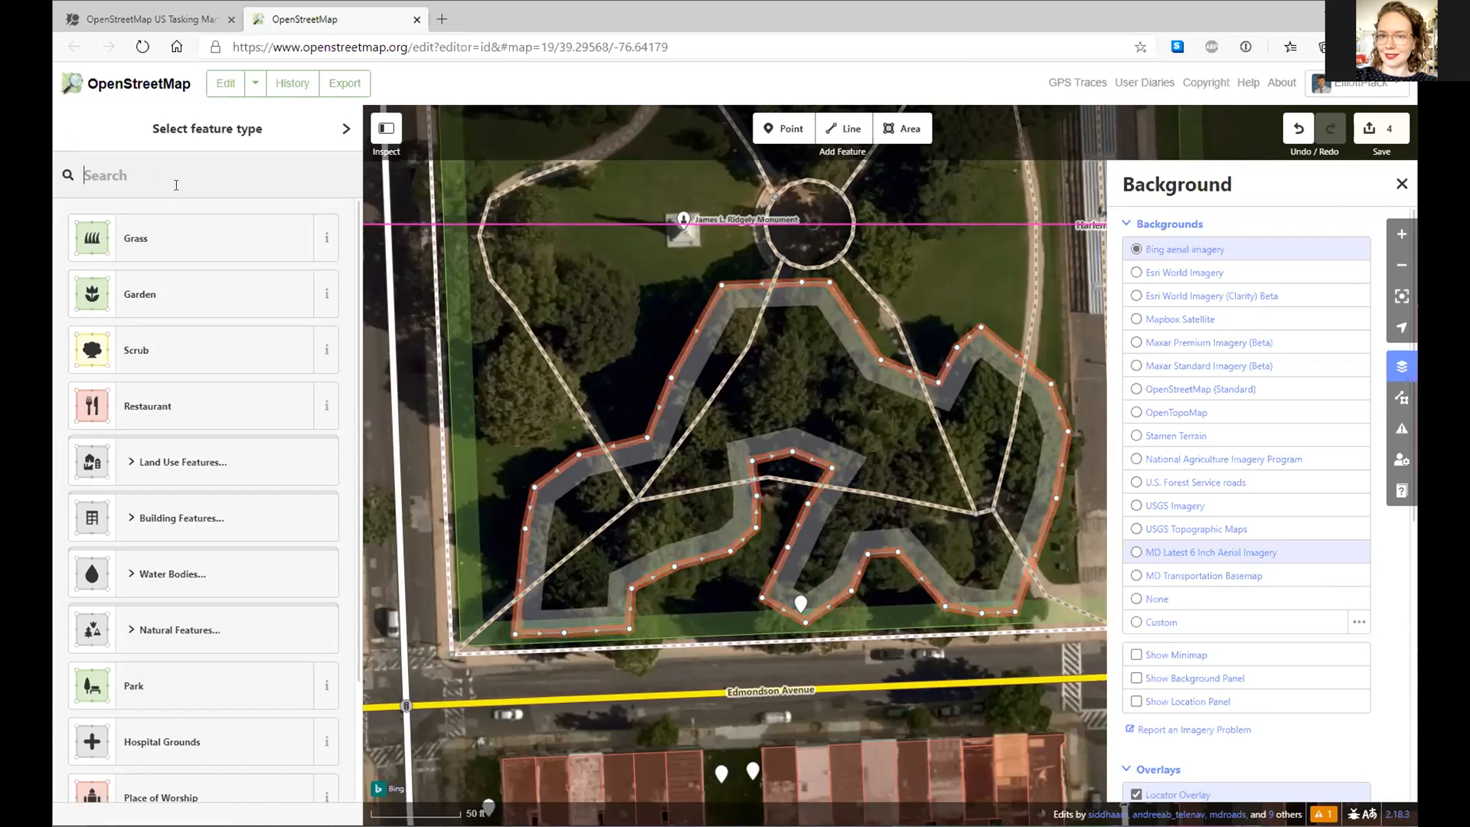
- Search 'wood' and set the traced area's type to Natural Wood (natural=wood)
text(woo)
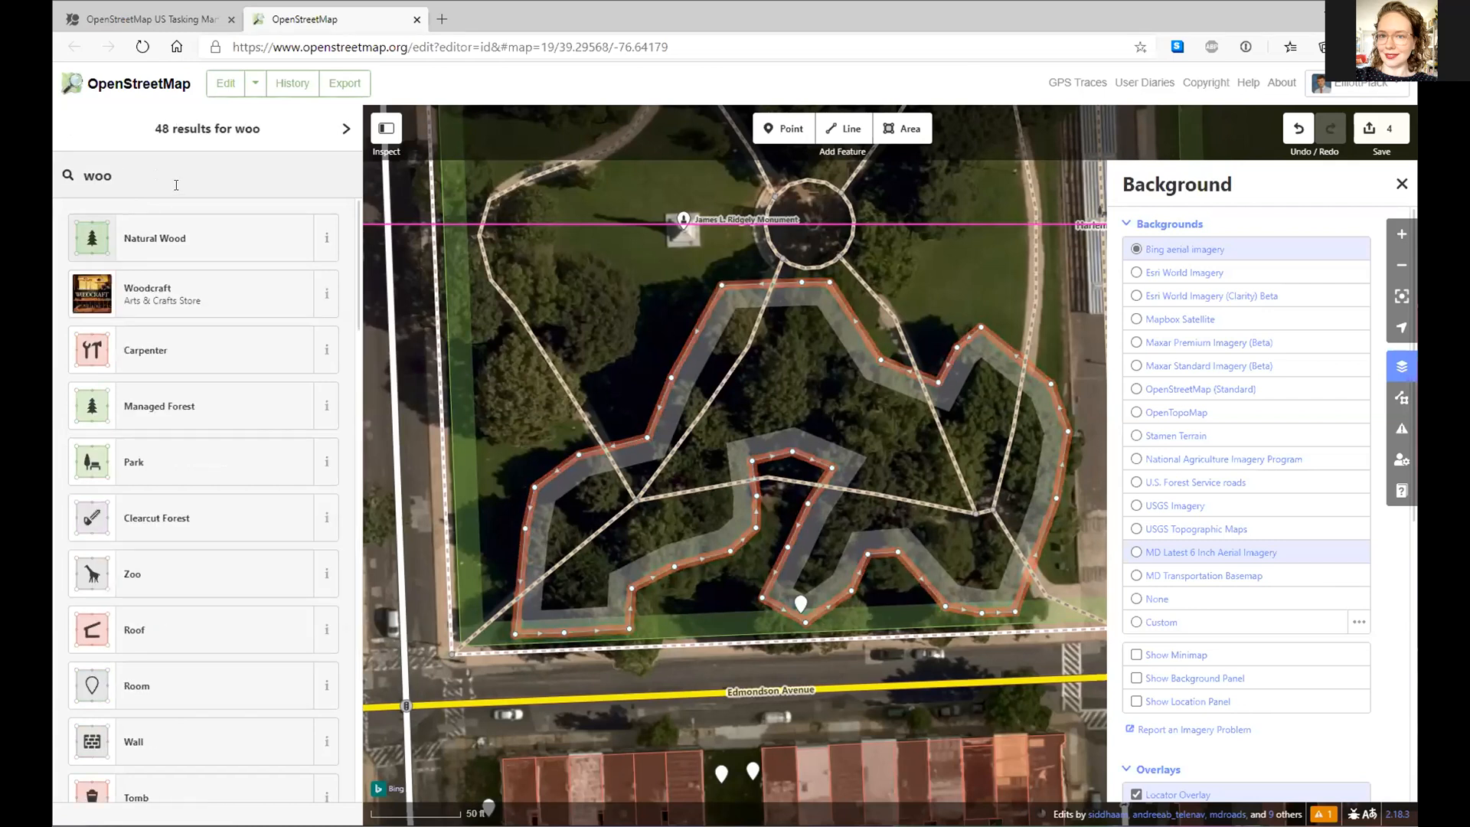
click(187, 238)
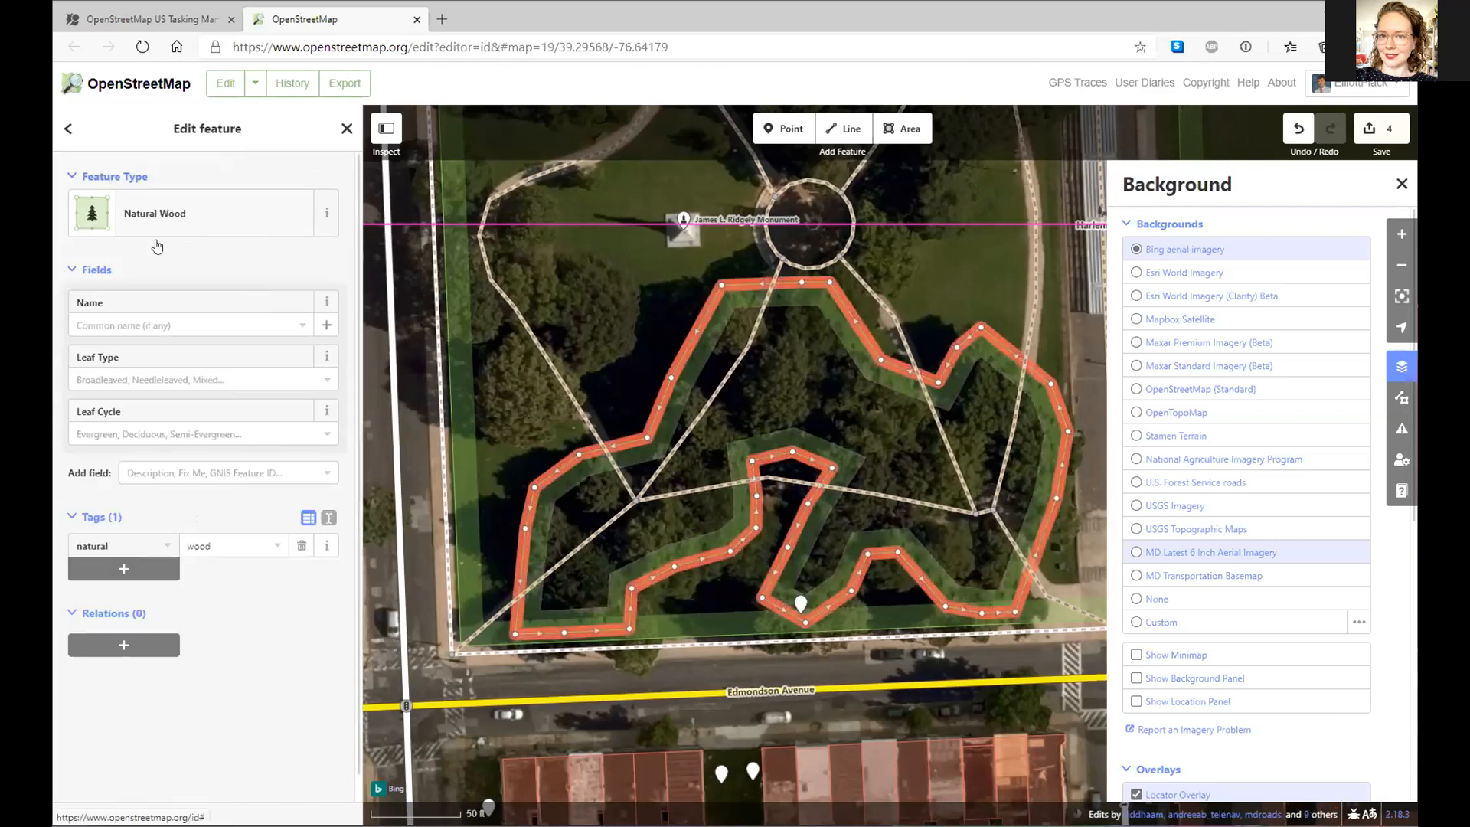
click(168, 223)
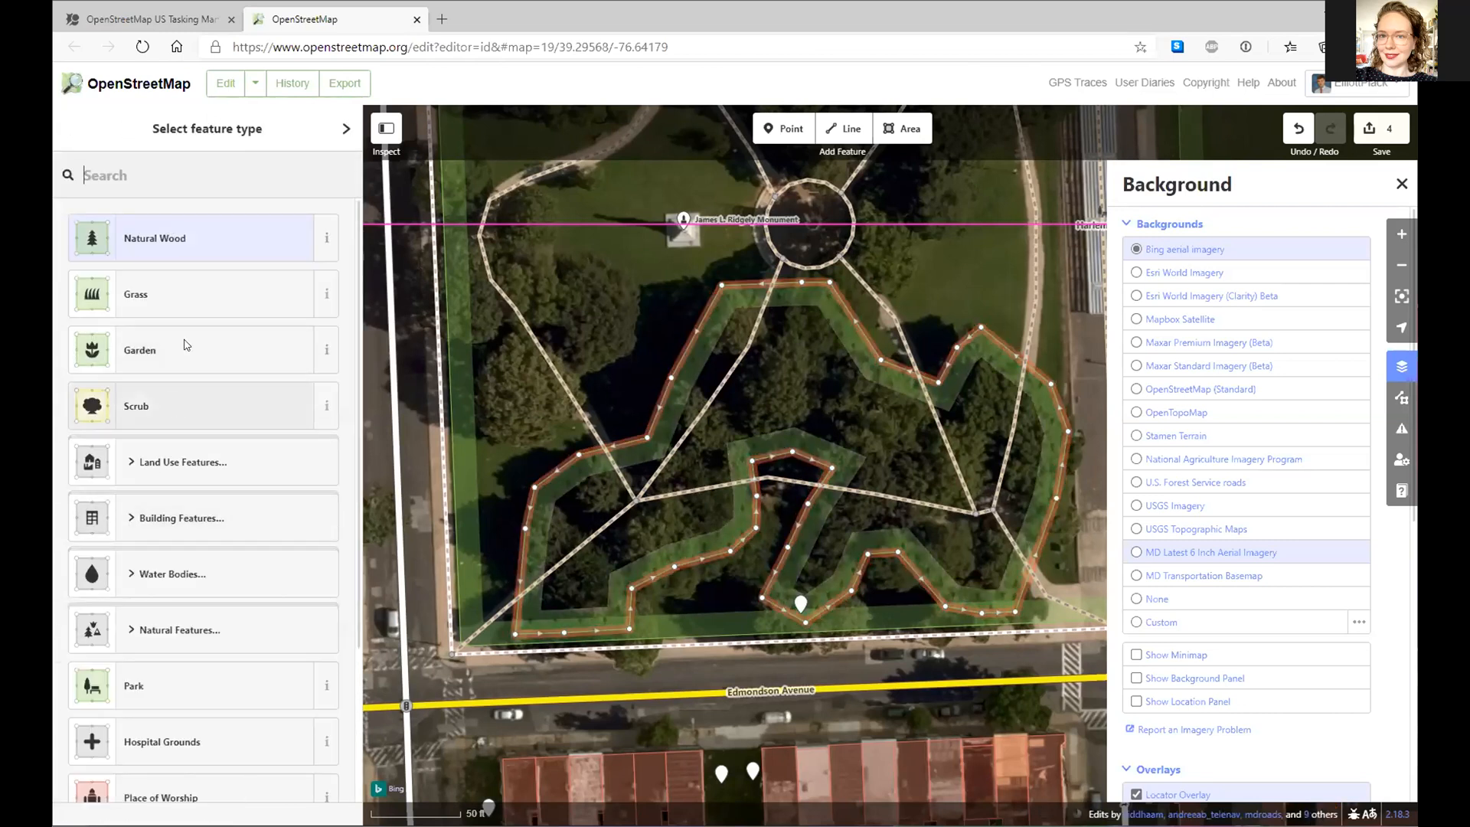
text(w)
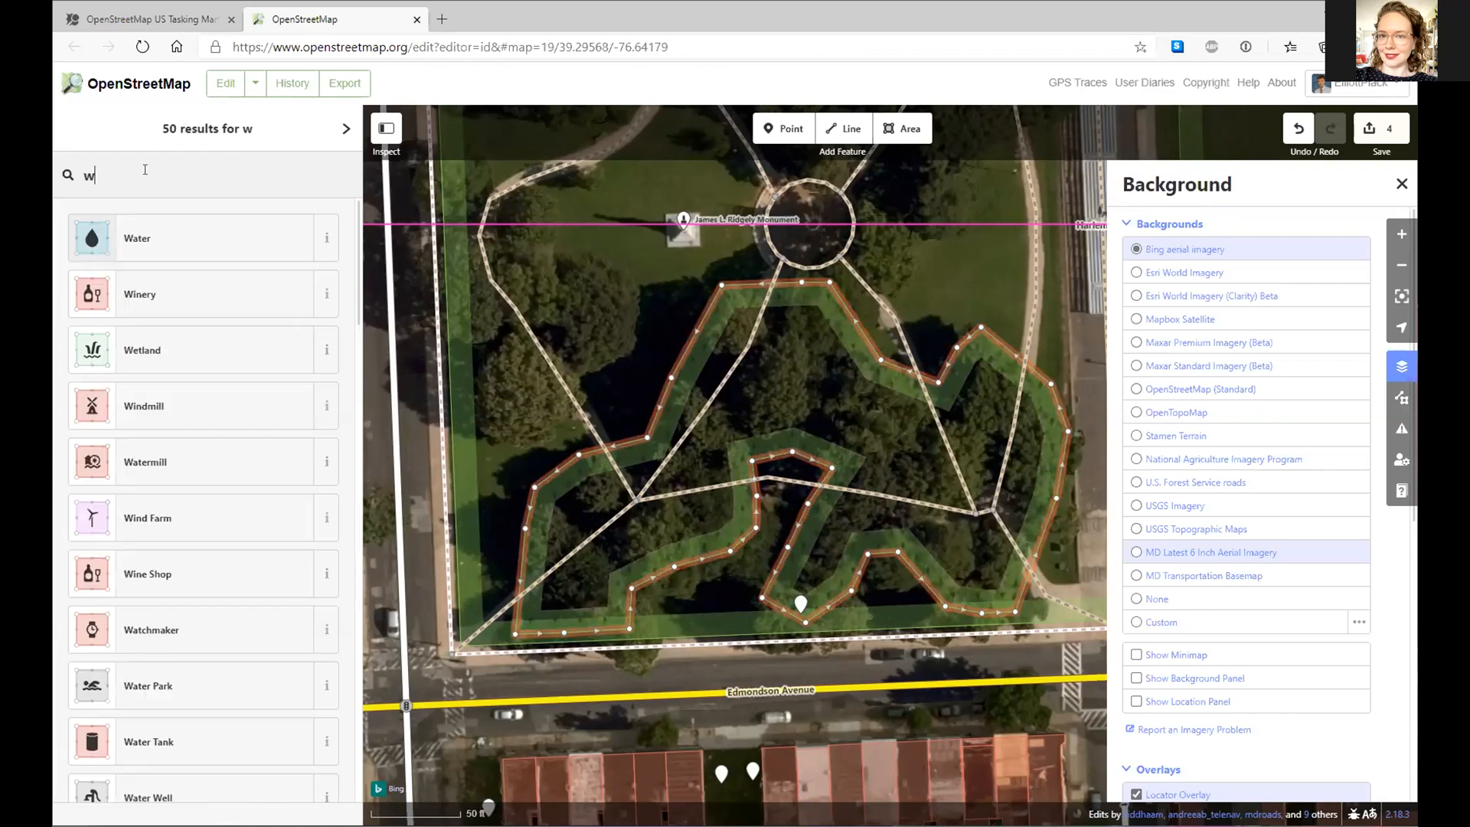
text(ood)
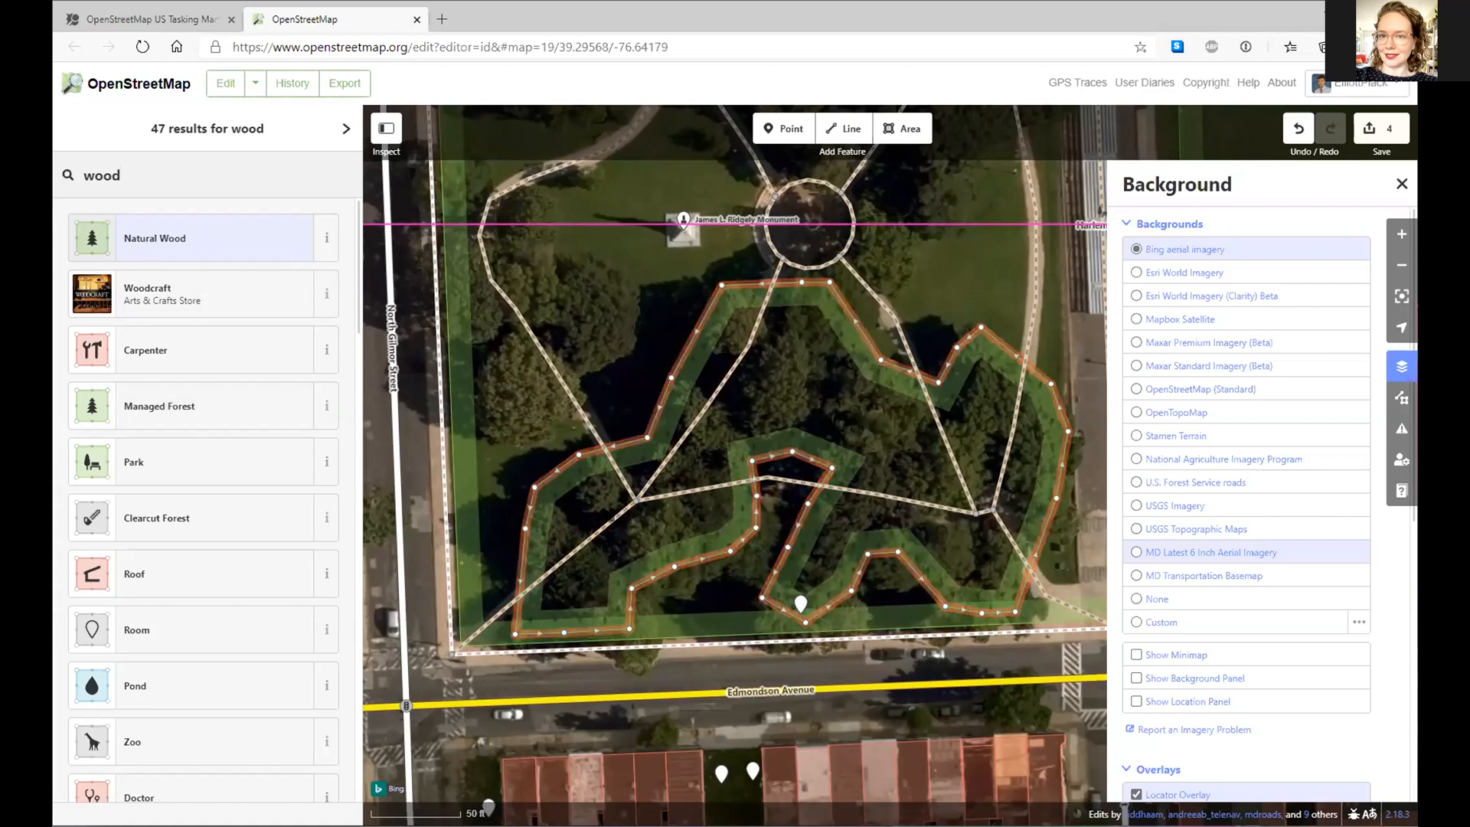
click(172, 246)
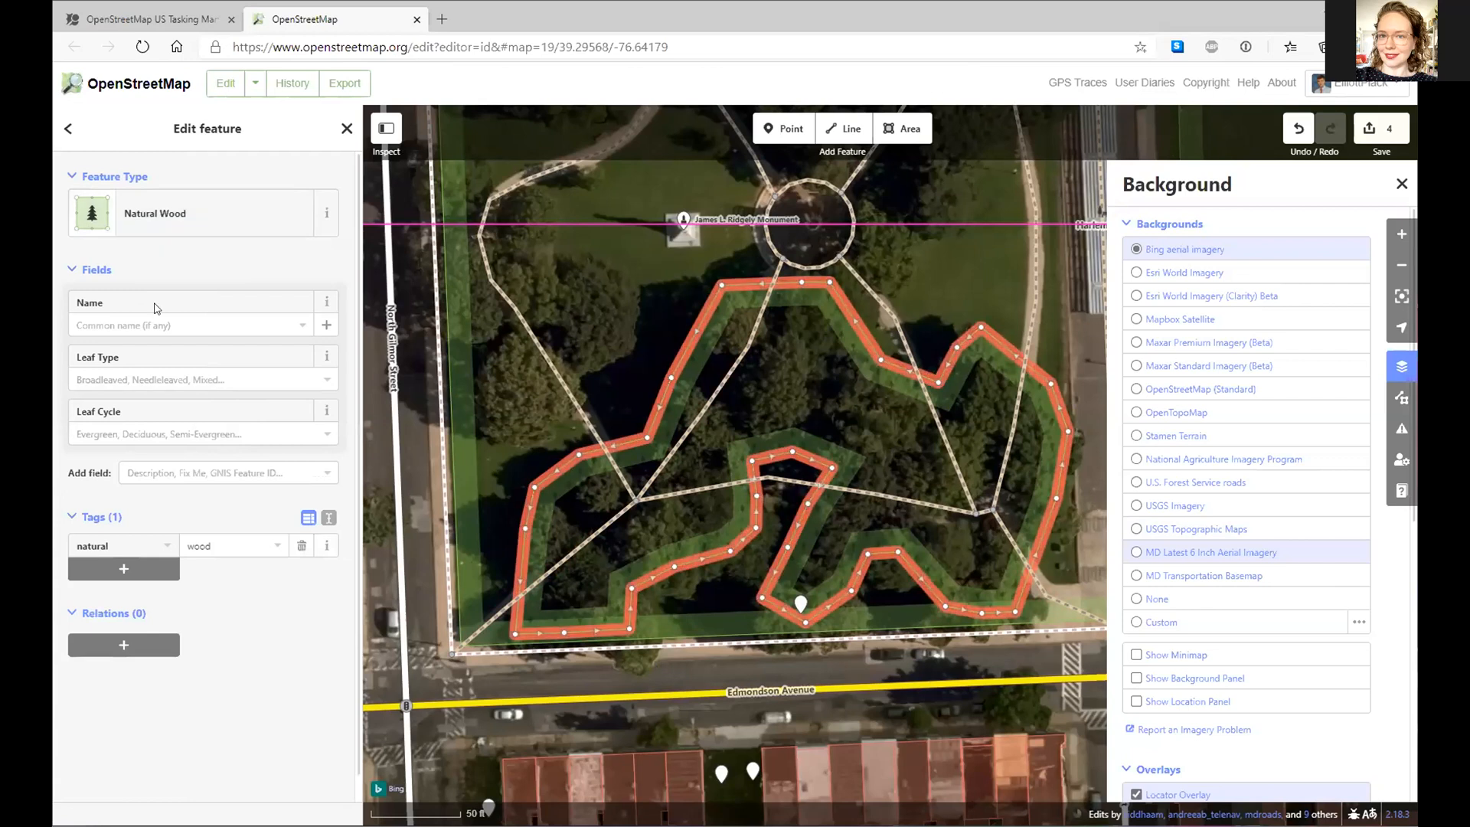
- Set the wood's Leaf Type to Broadleaved and Leaf Cycle to Deciduous
click(139, 376)
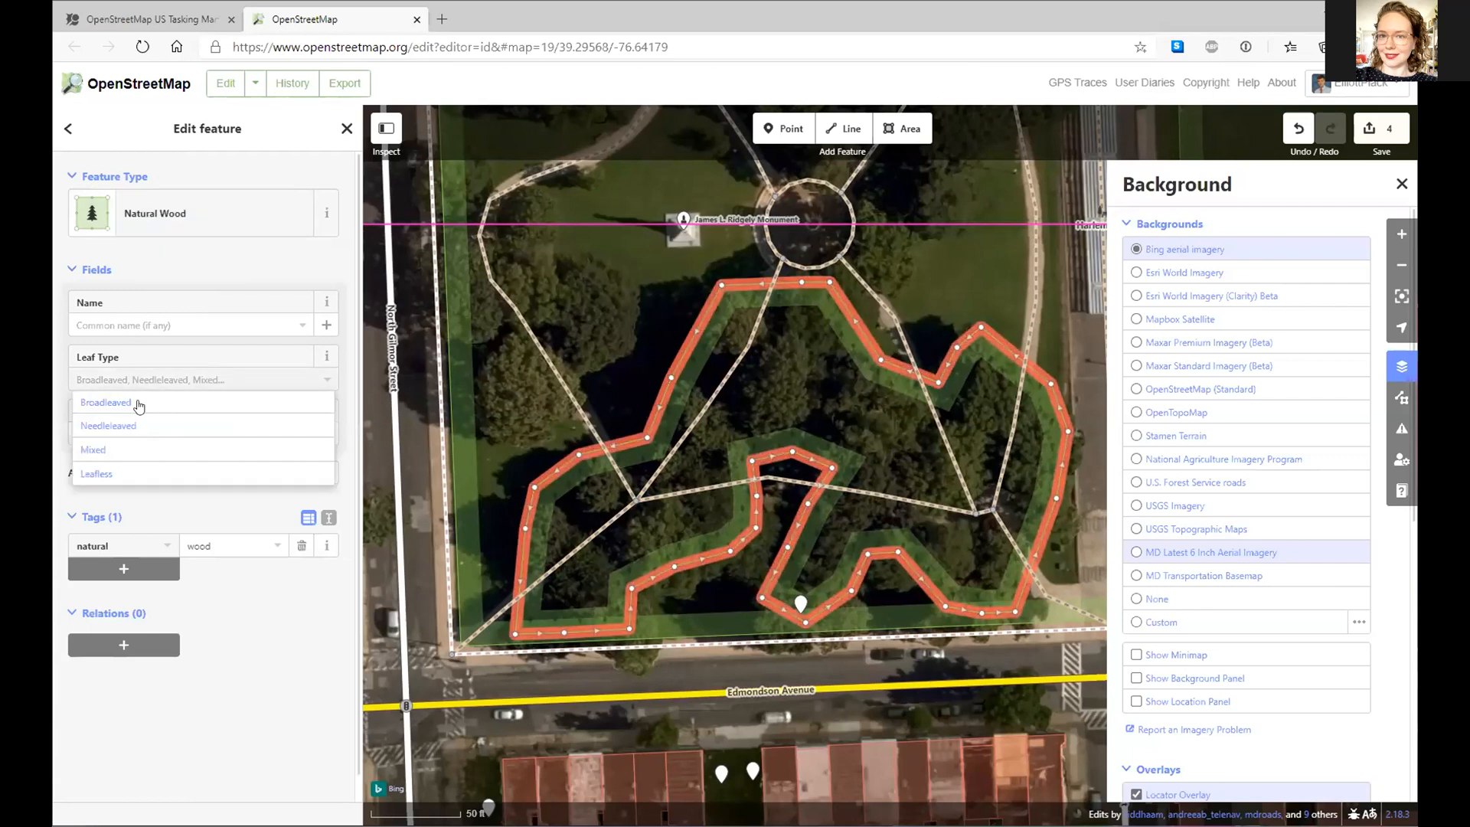
click(139, 405)
click(138, 433)
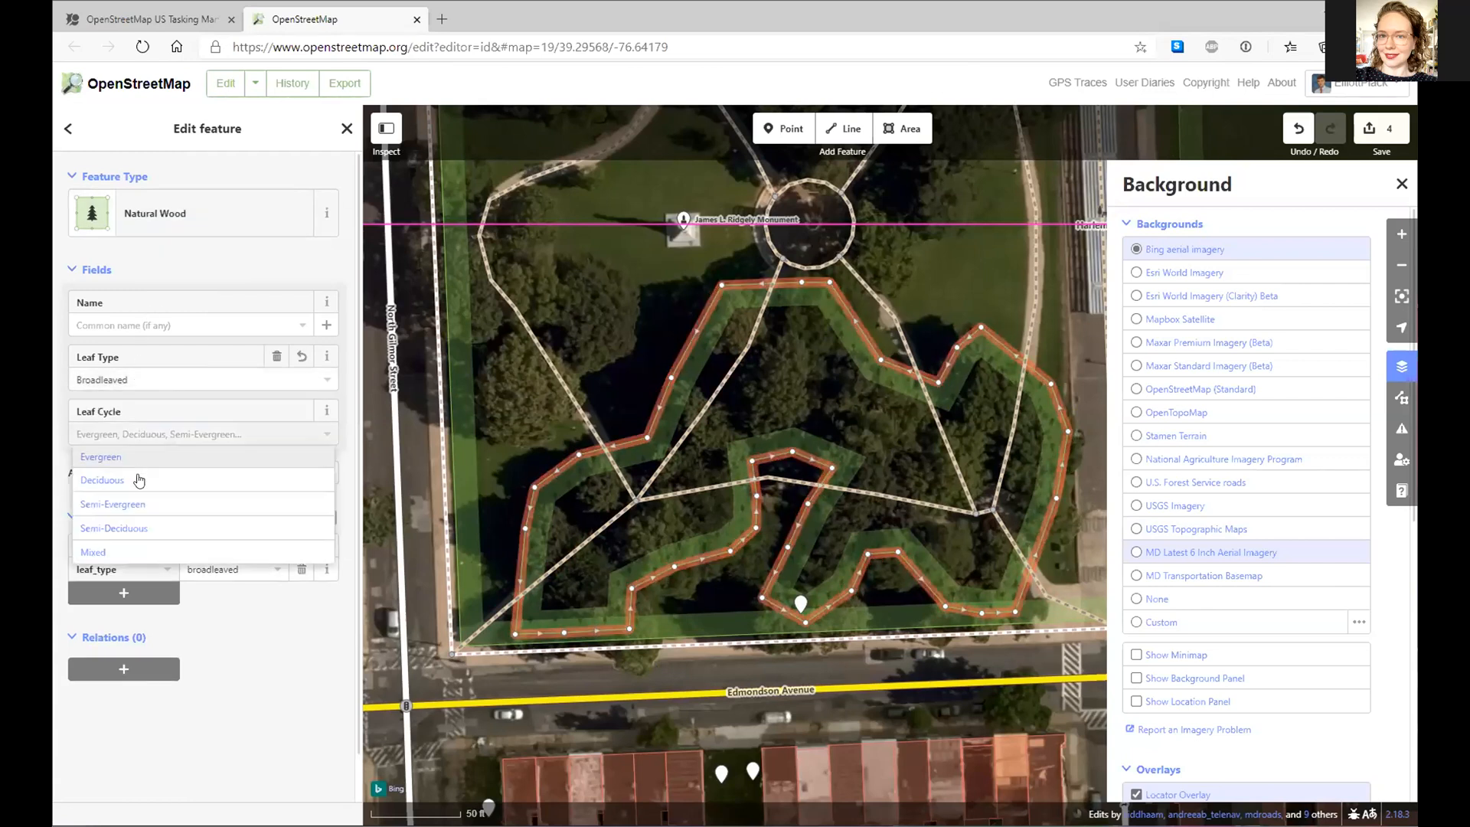
click(139, 479)
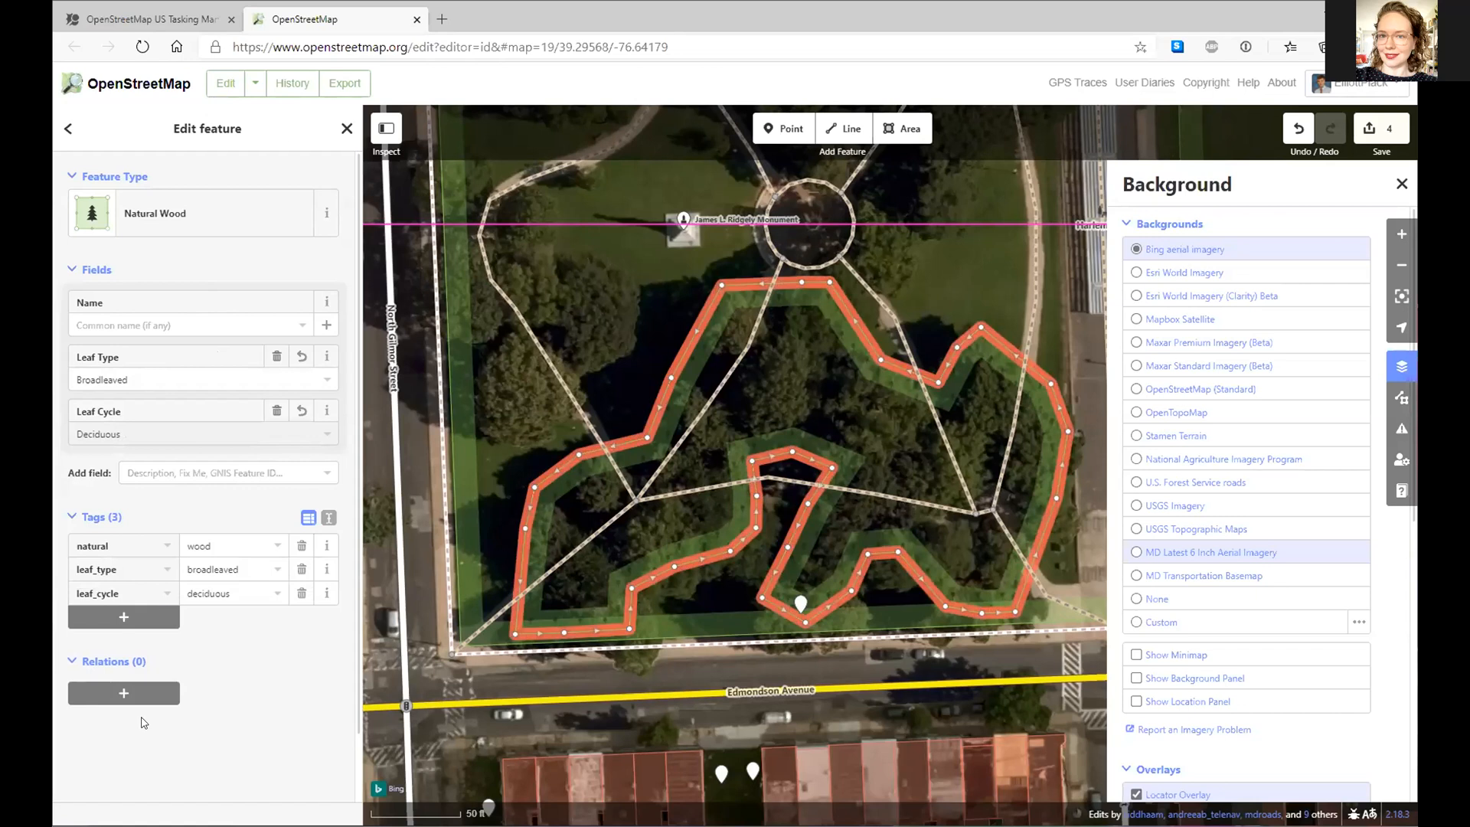
drag(627, 312, 790, 383)
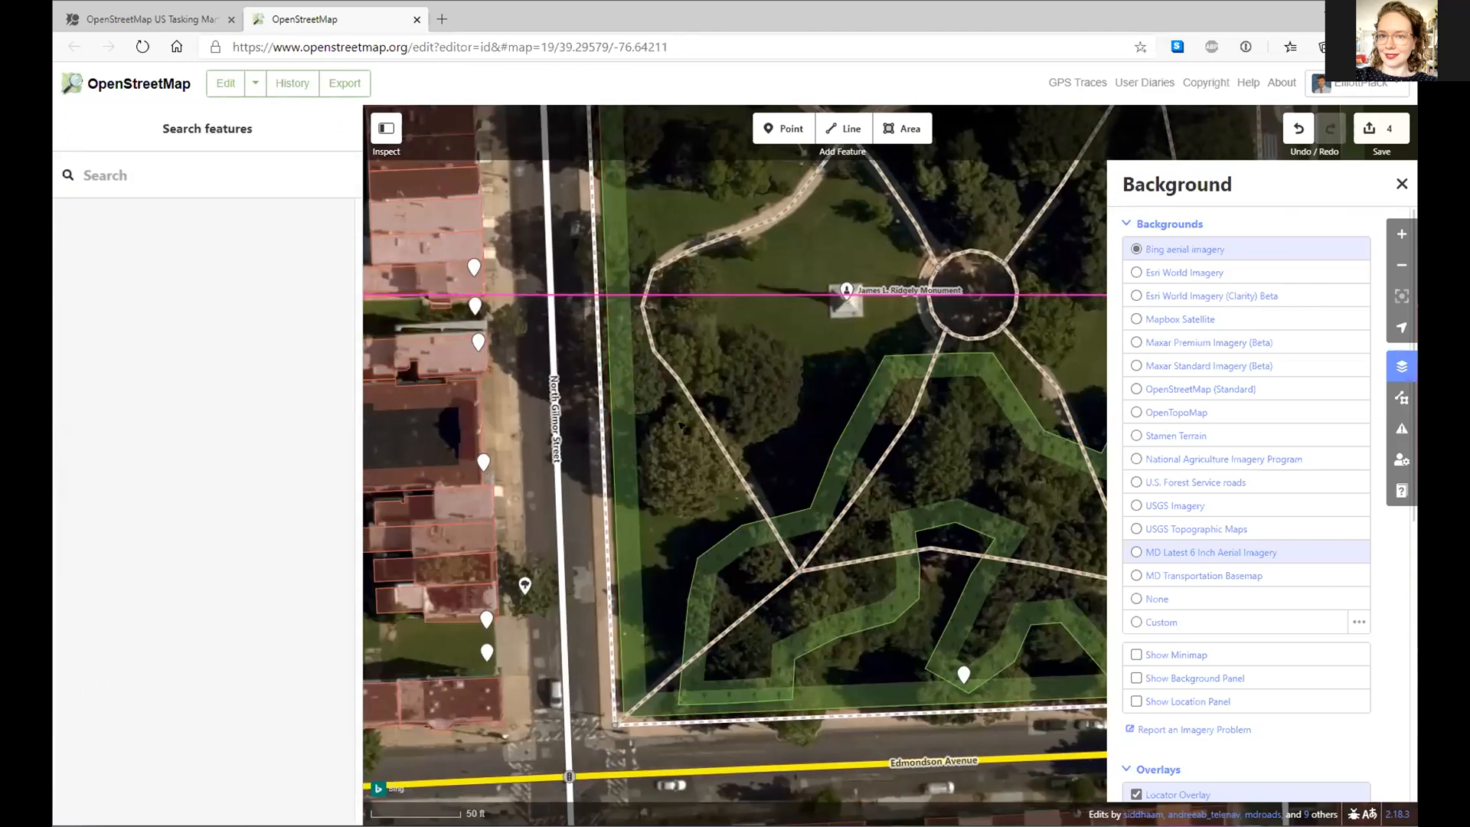
- Outline a new area around the tree cluster in the park's north-west corner by North Gilmor Street
drag(929, 228, 792, 415)
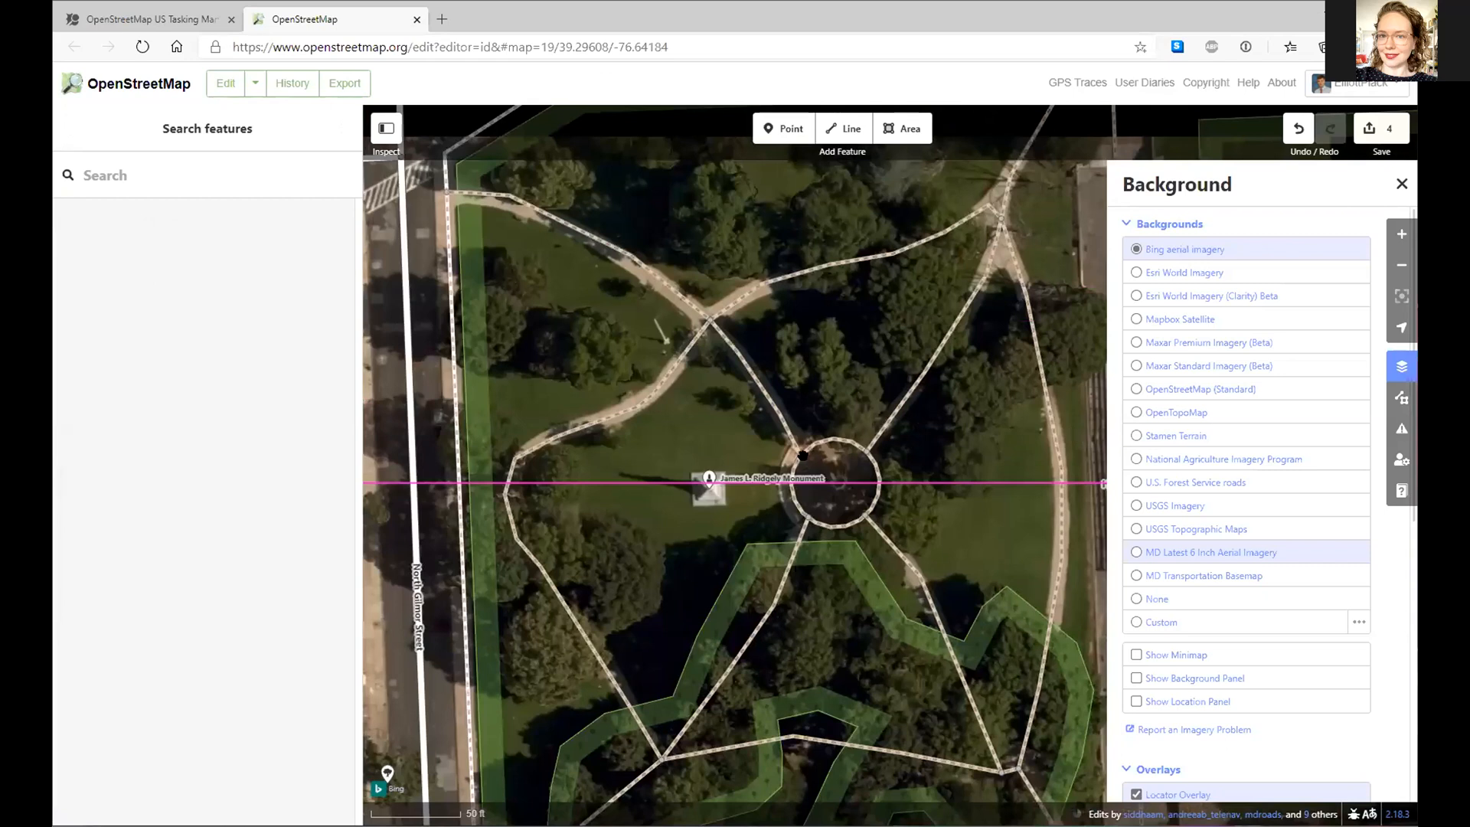
drag(578, 577, 699, 352)
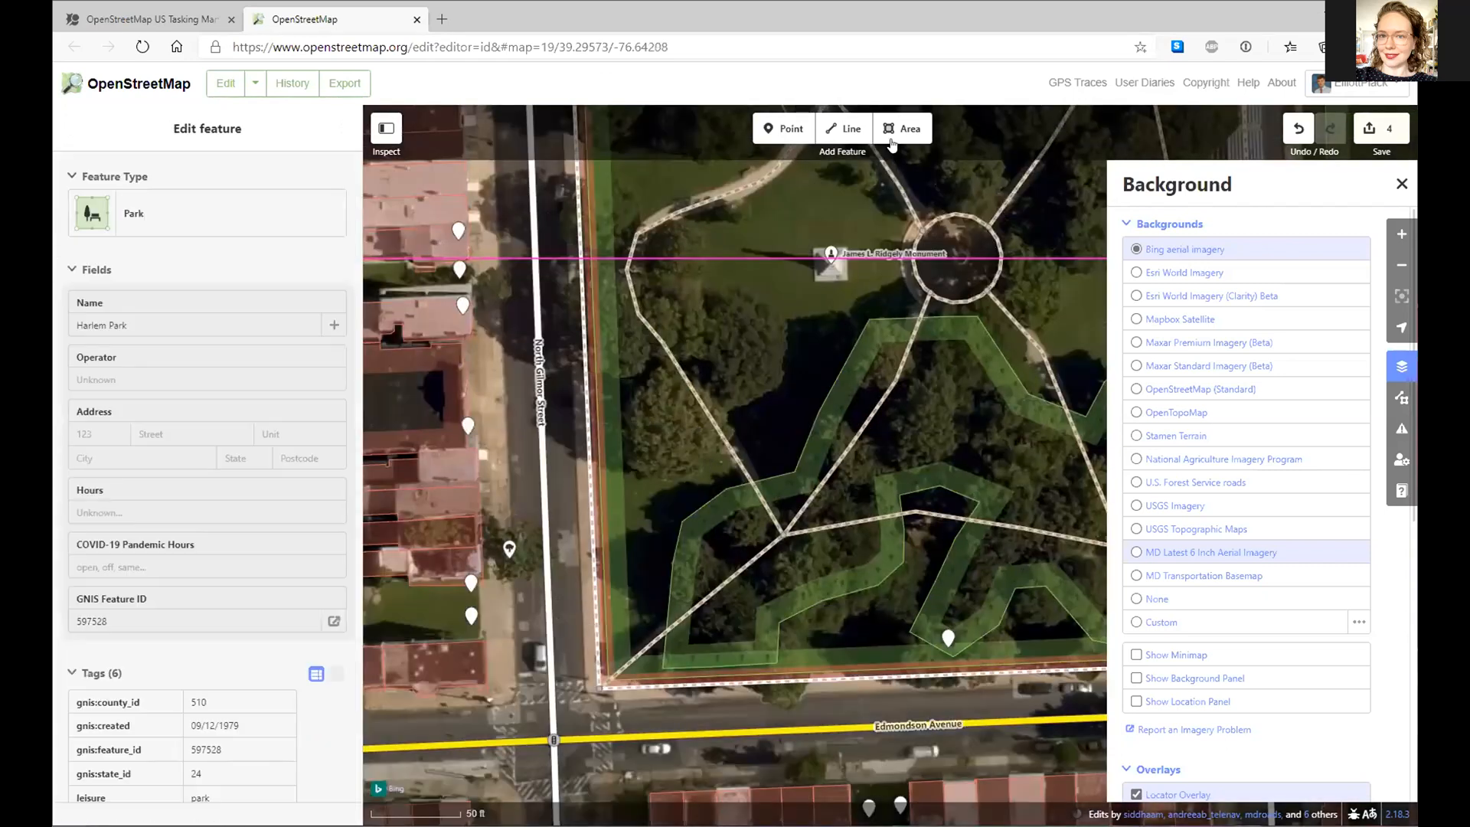
click(892, 136)
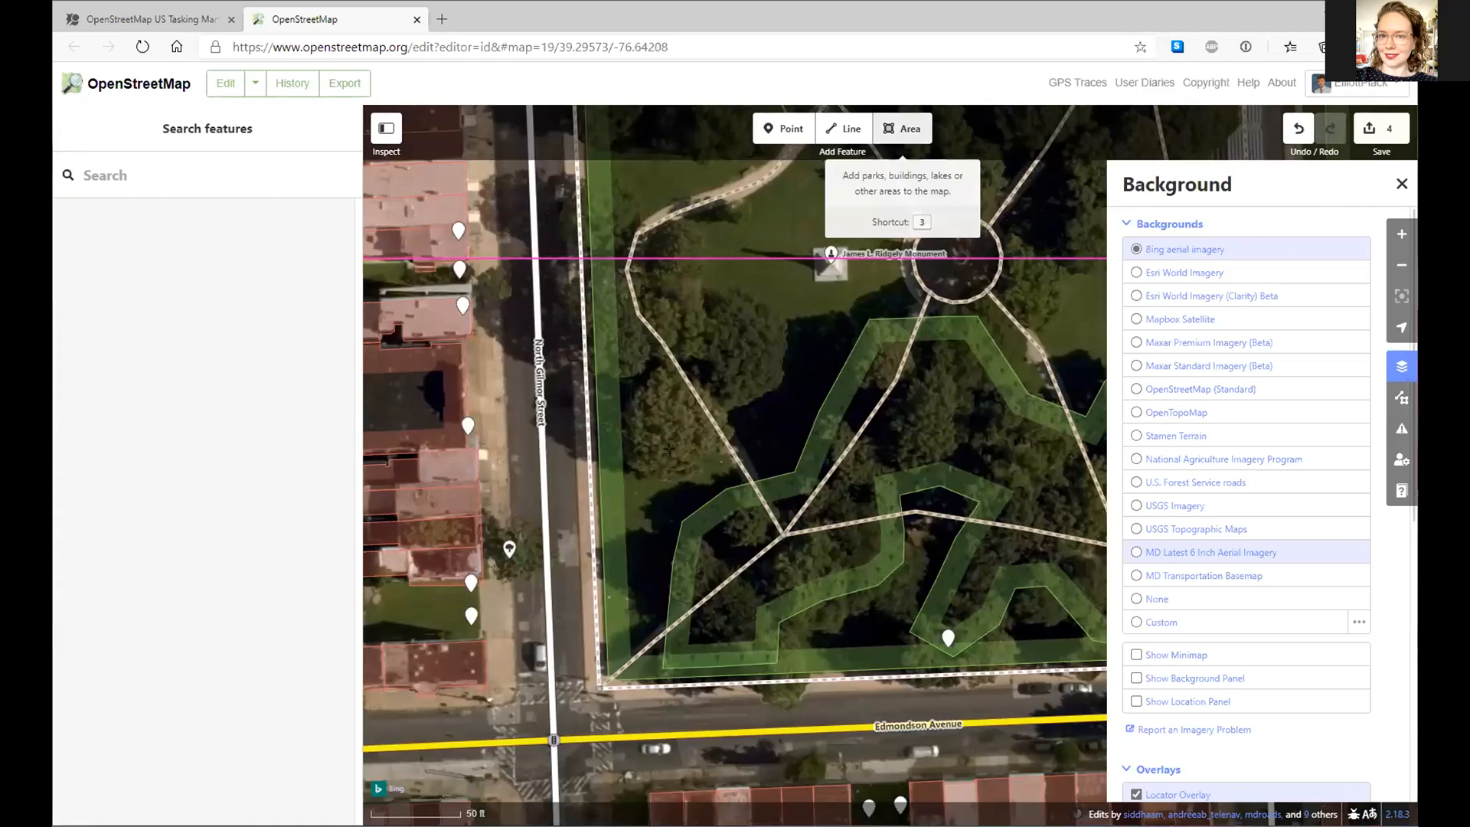
key(3)
click(675, 472)
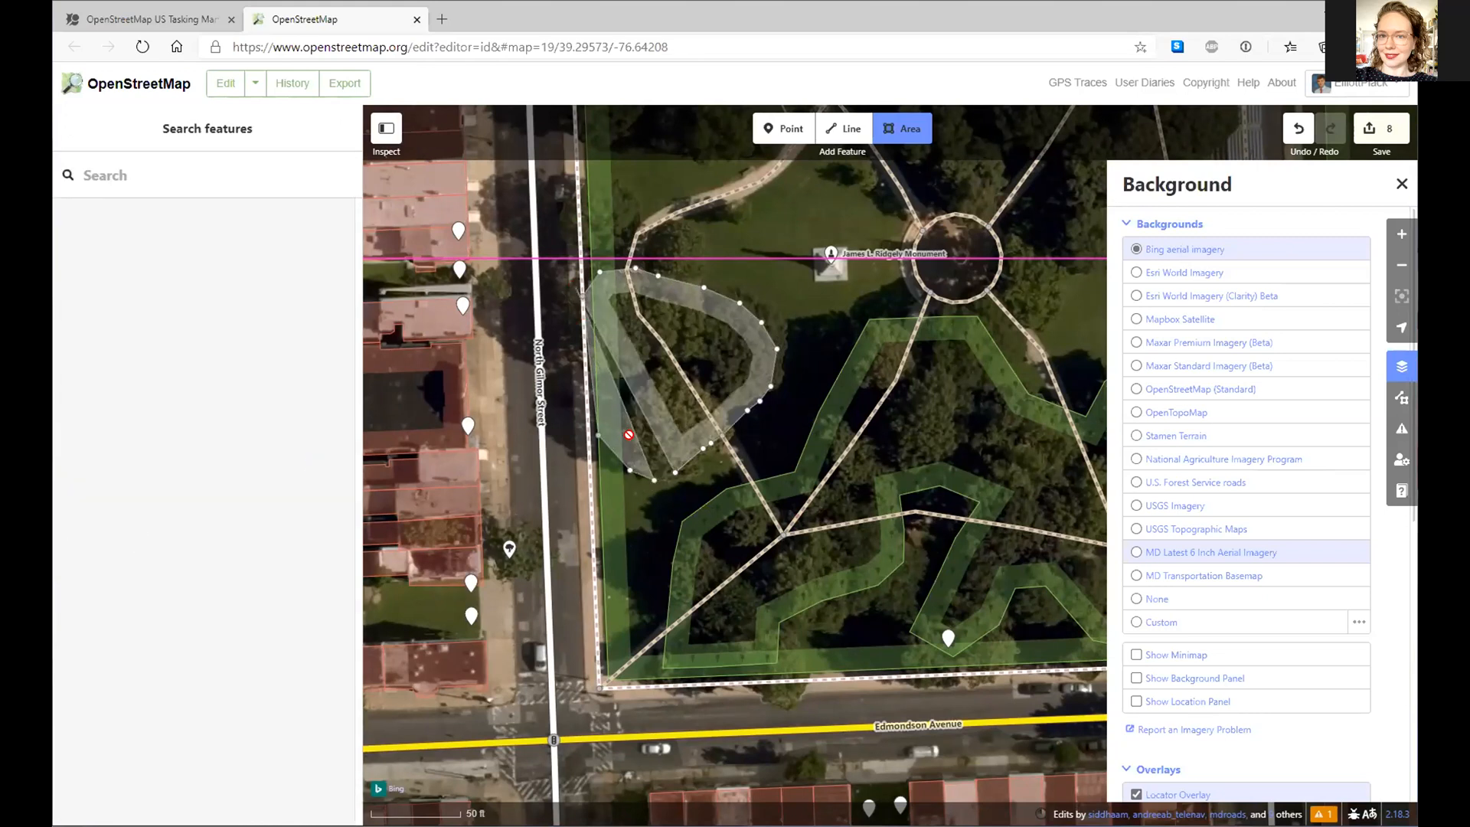
click(673, 471)
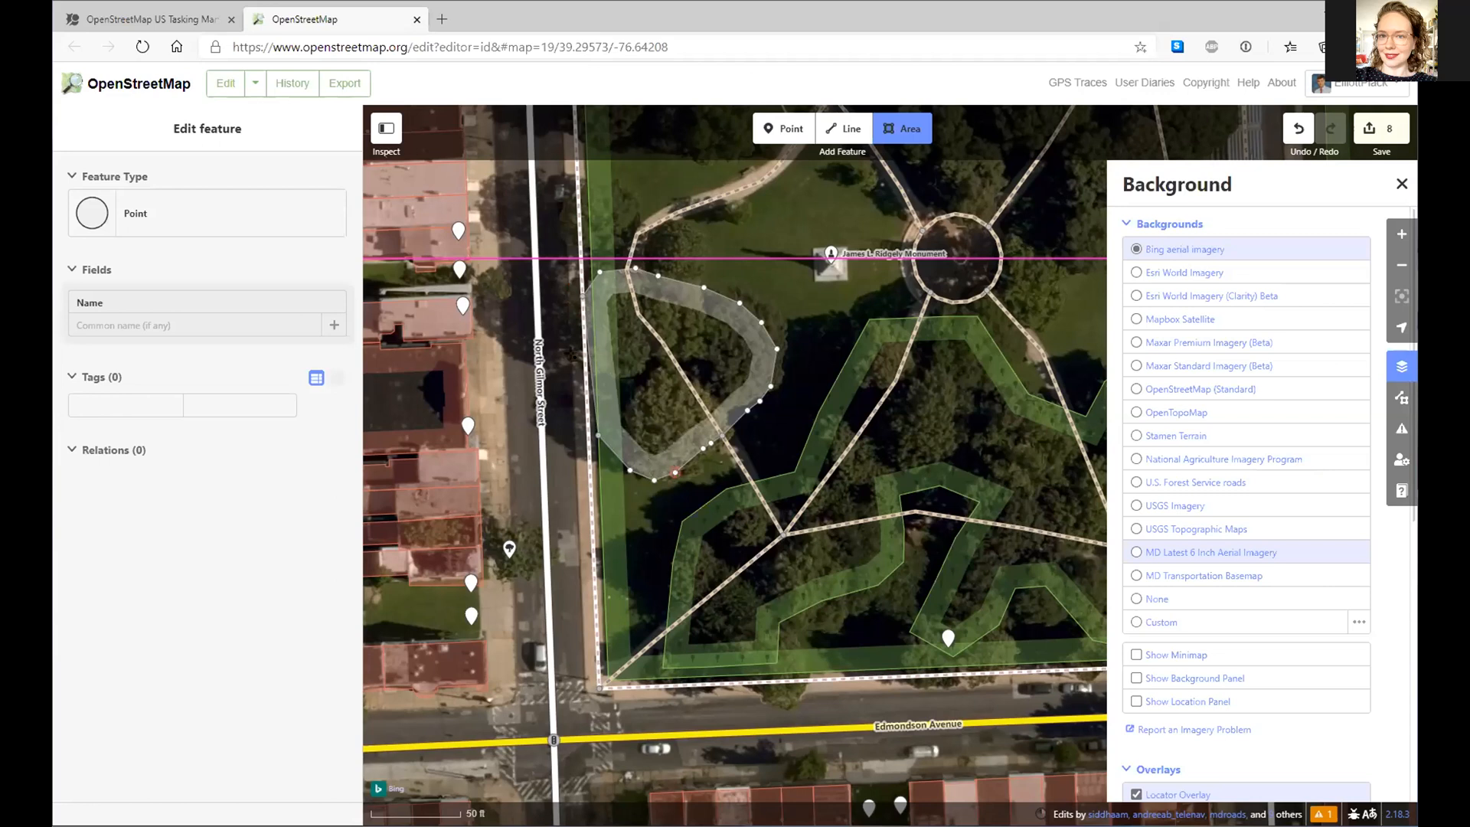
click(583, 296)
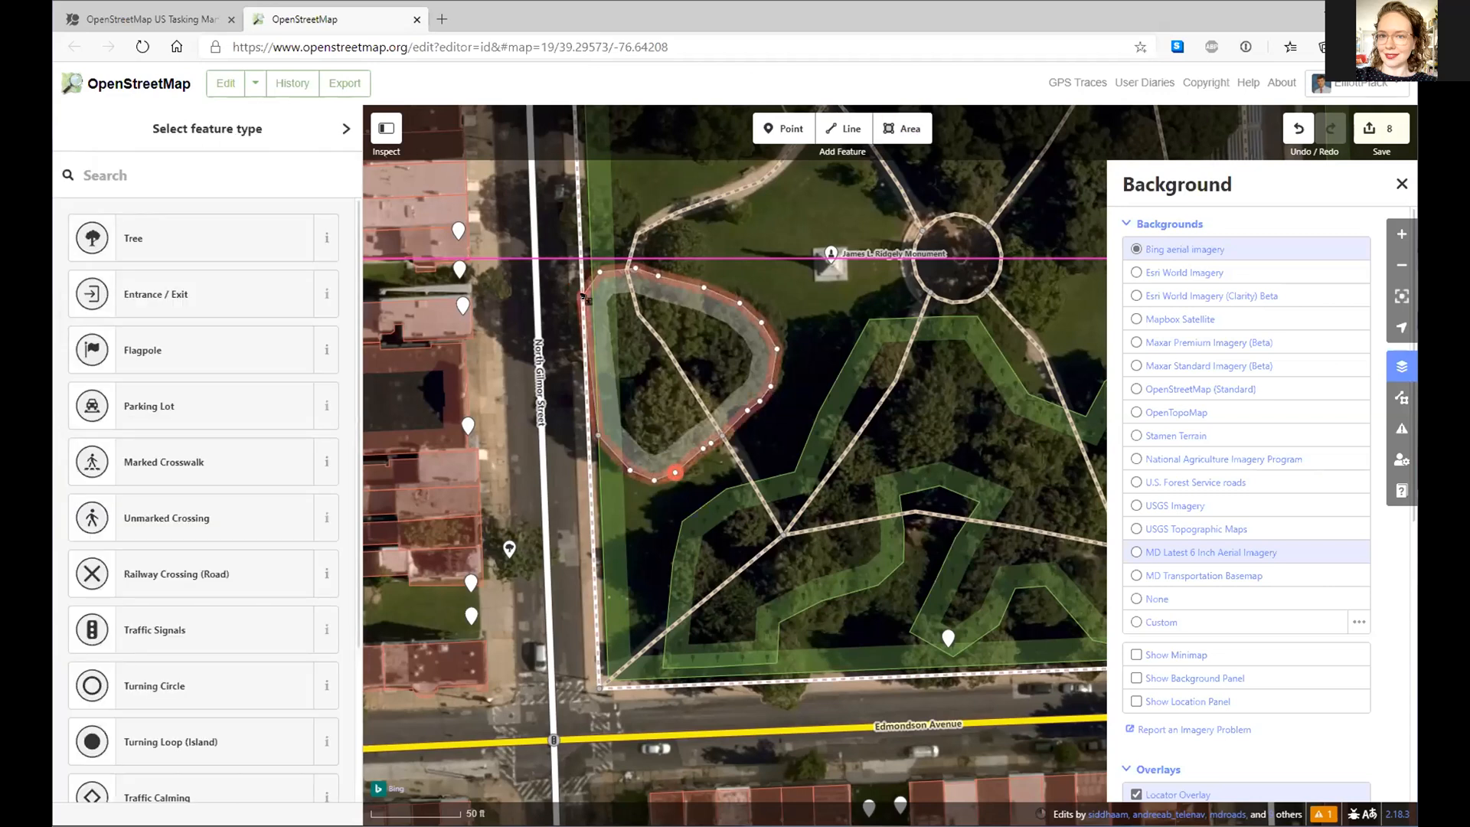
- Undo two unwanted outline changes with Ctrl+Z and select the new area
right_click(583, 296)
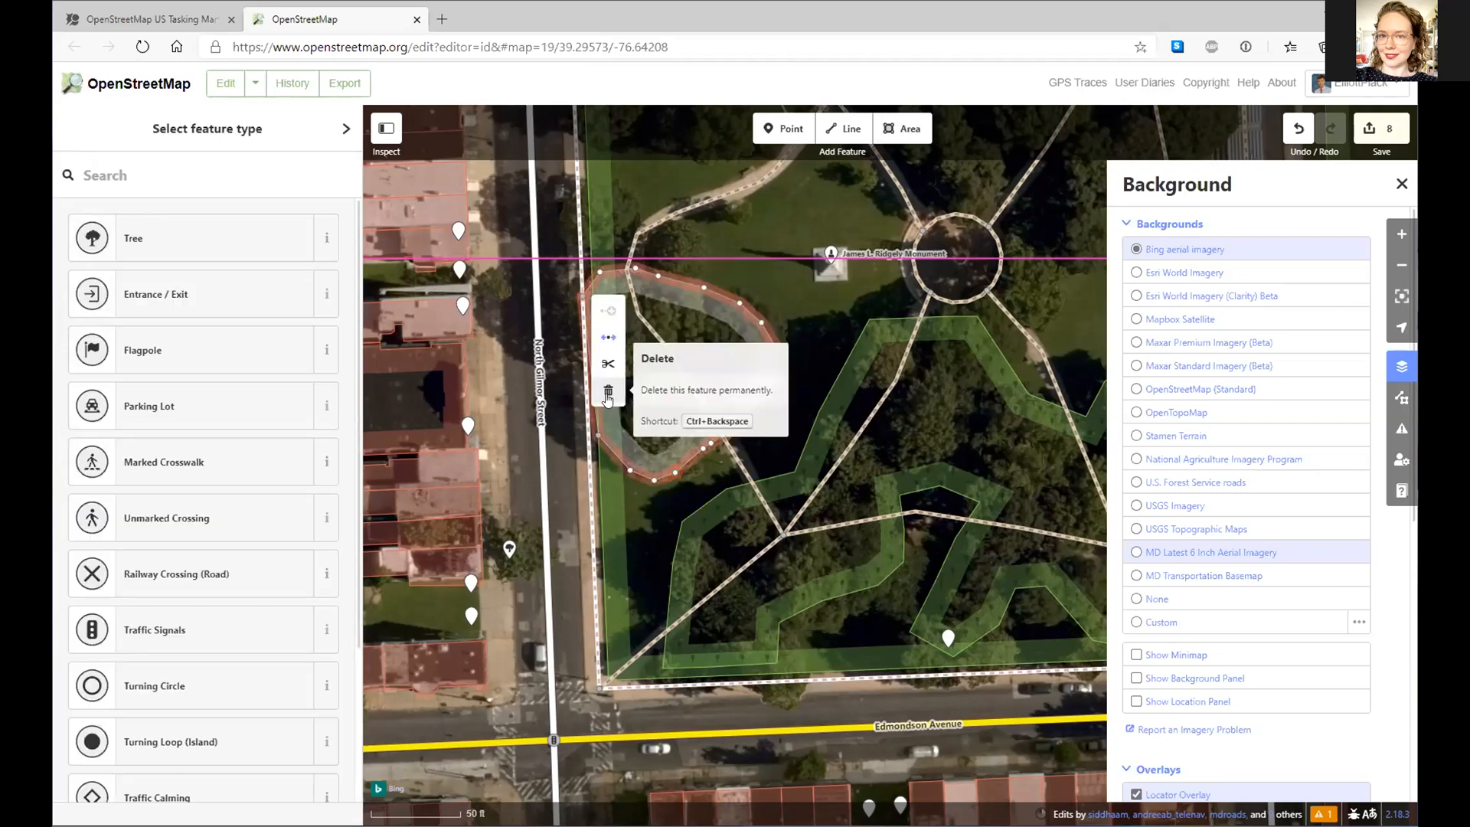
key(ctrl+z)
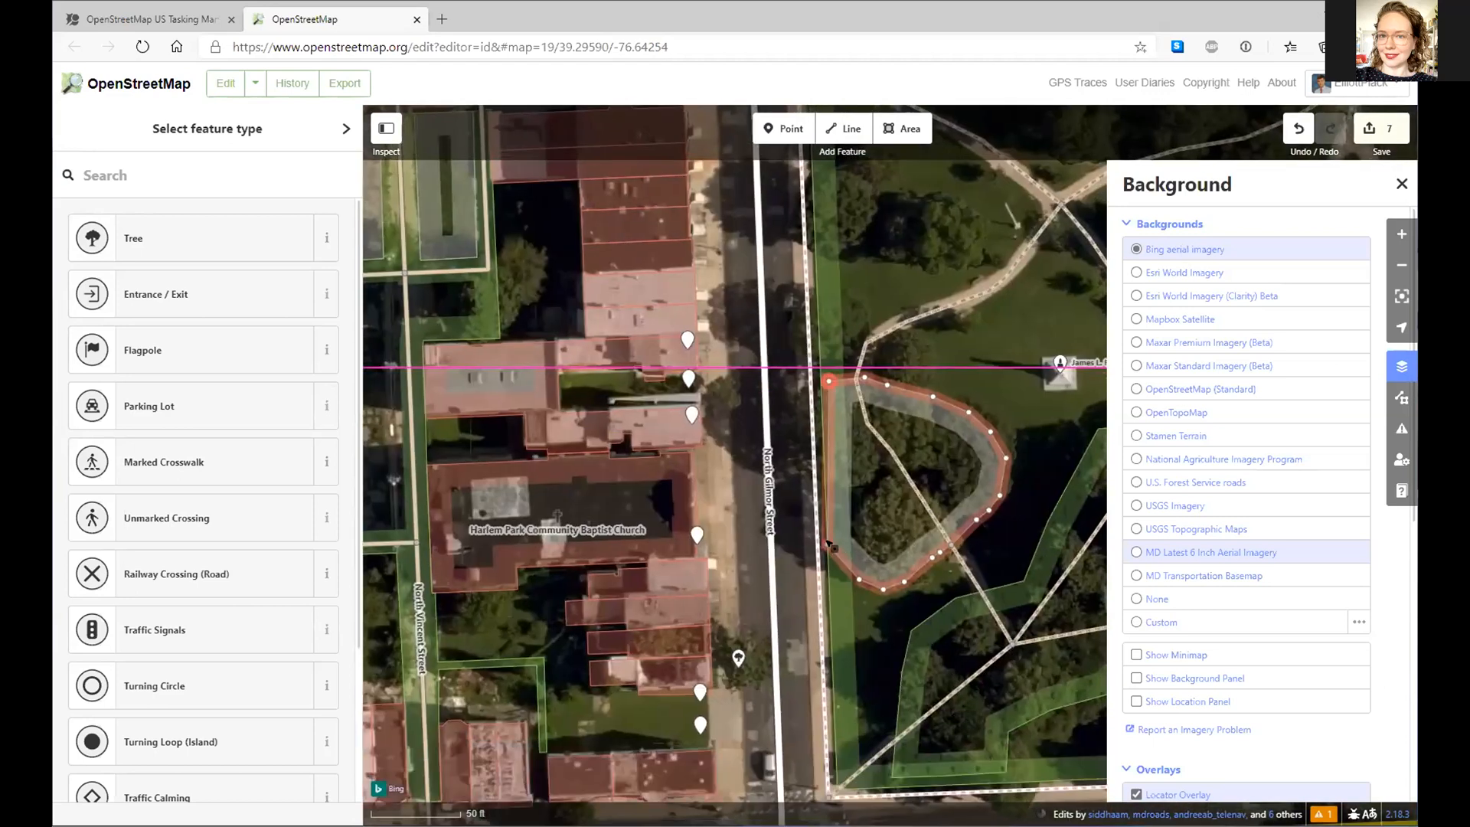
right_click(828, 545)
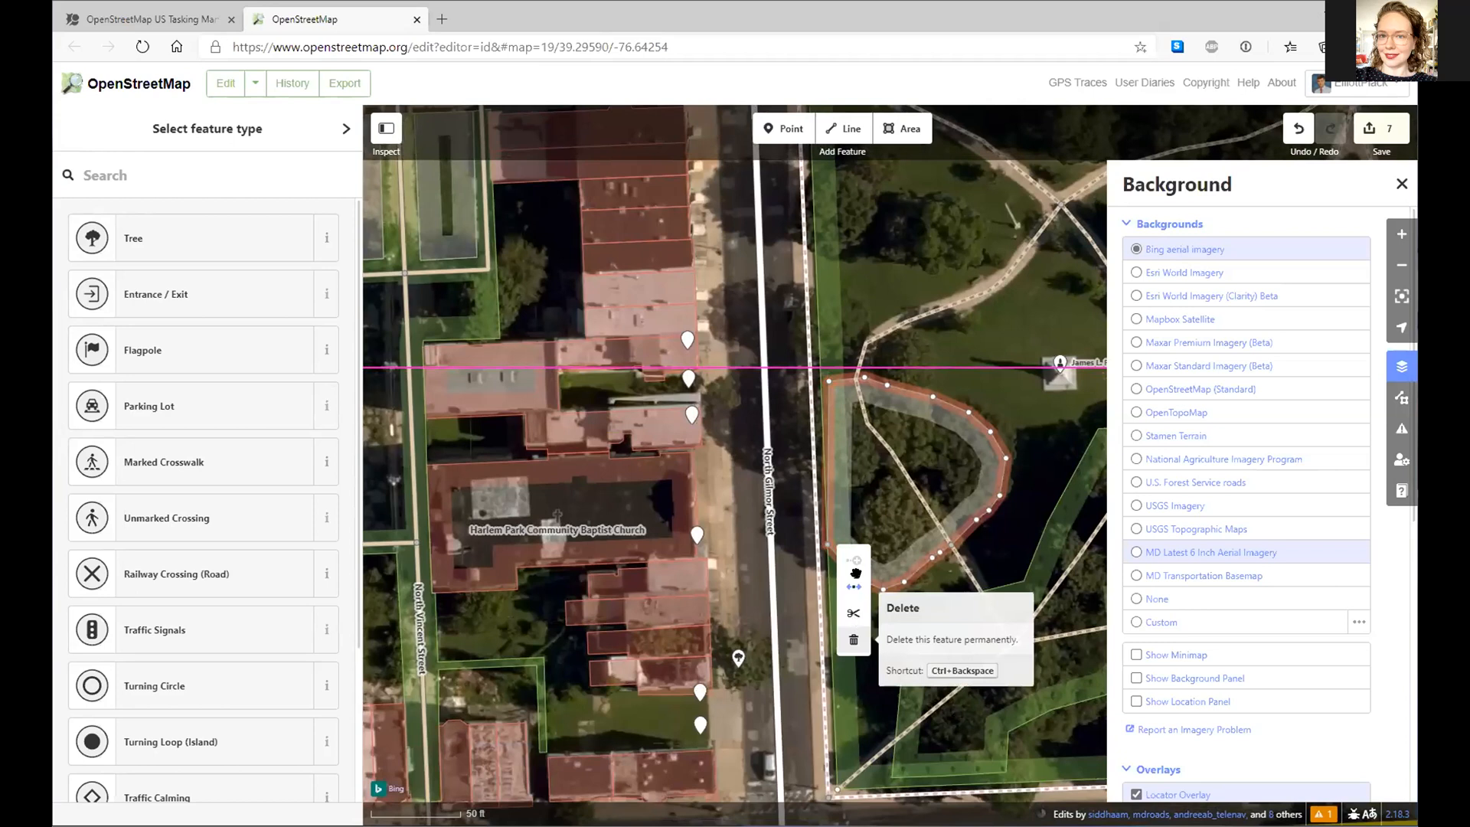
key(ctrl+z)
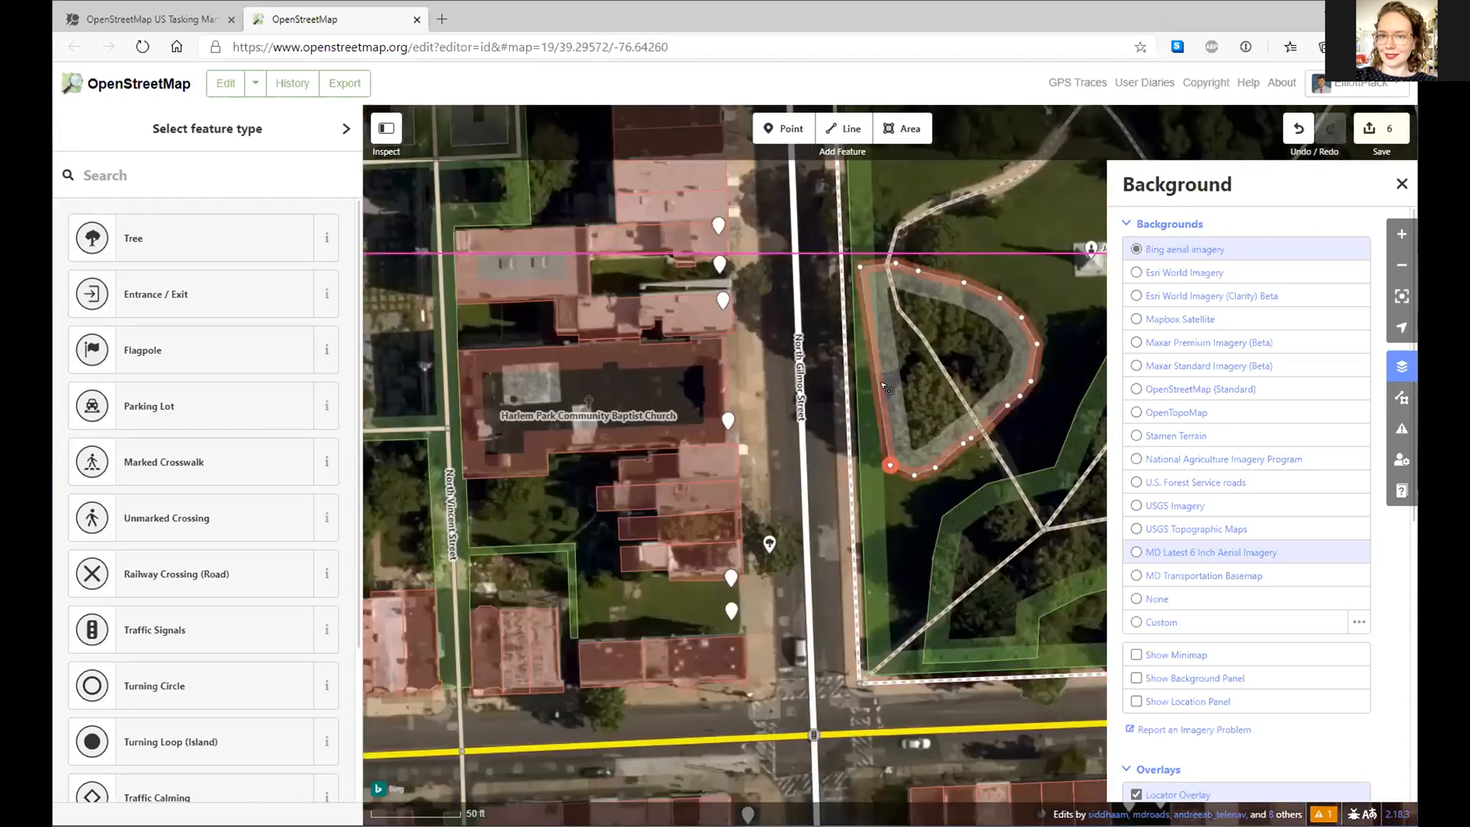
click(881, 383)
- Bend the north-west area's left edge with a new corner and tag it Natural Wood
drag(875, 366, 870, 456)
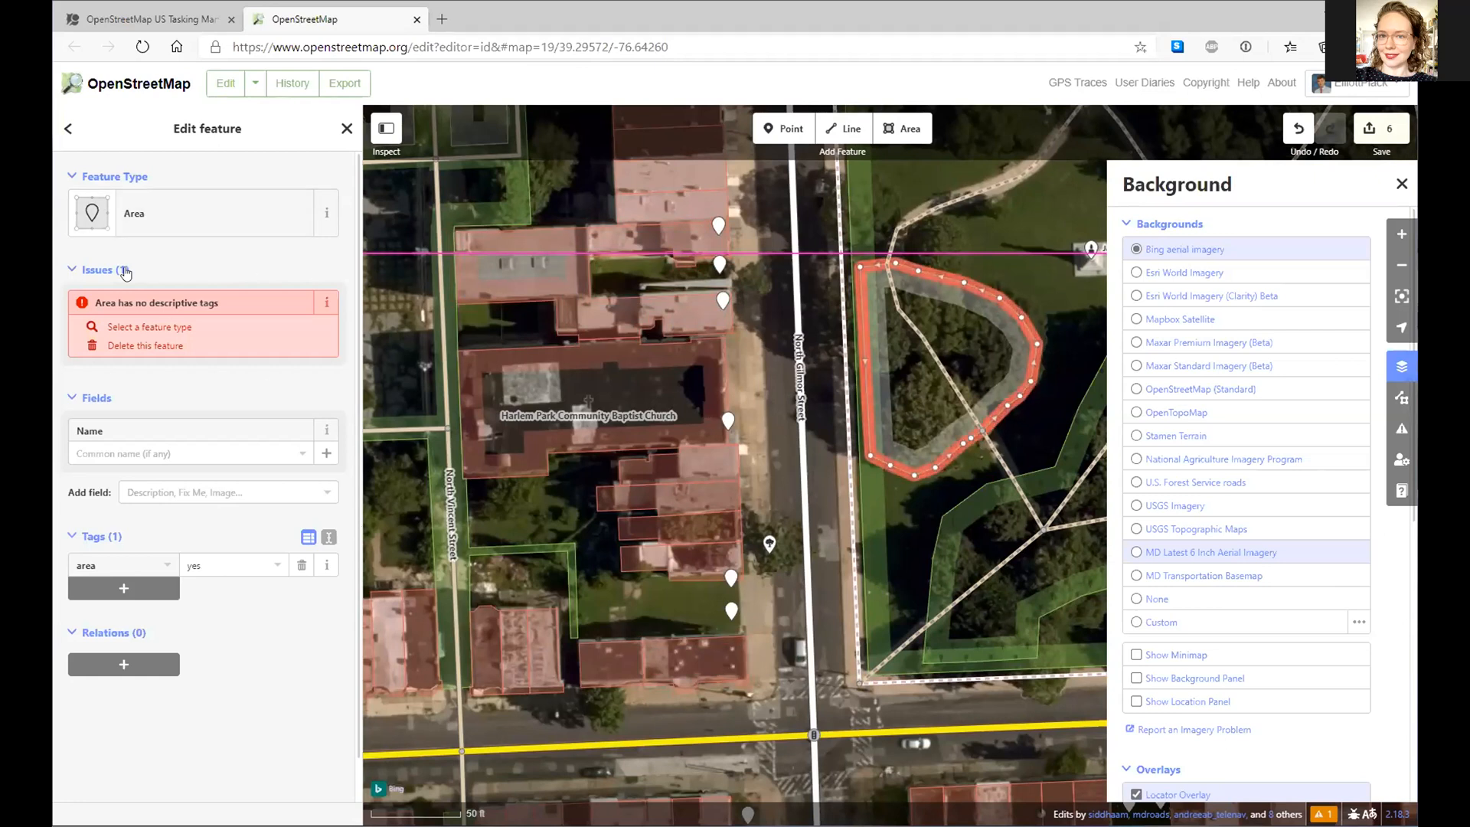
click(123, 219)
click(172, 236)
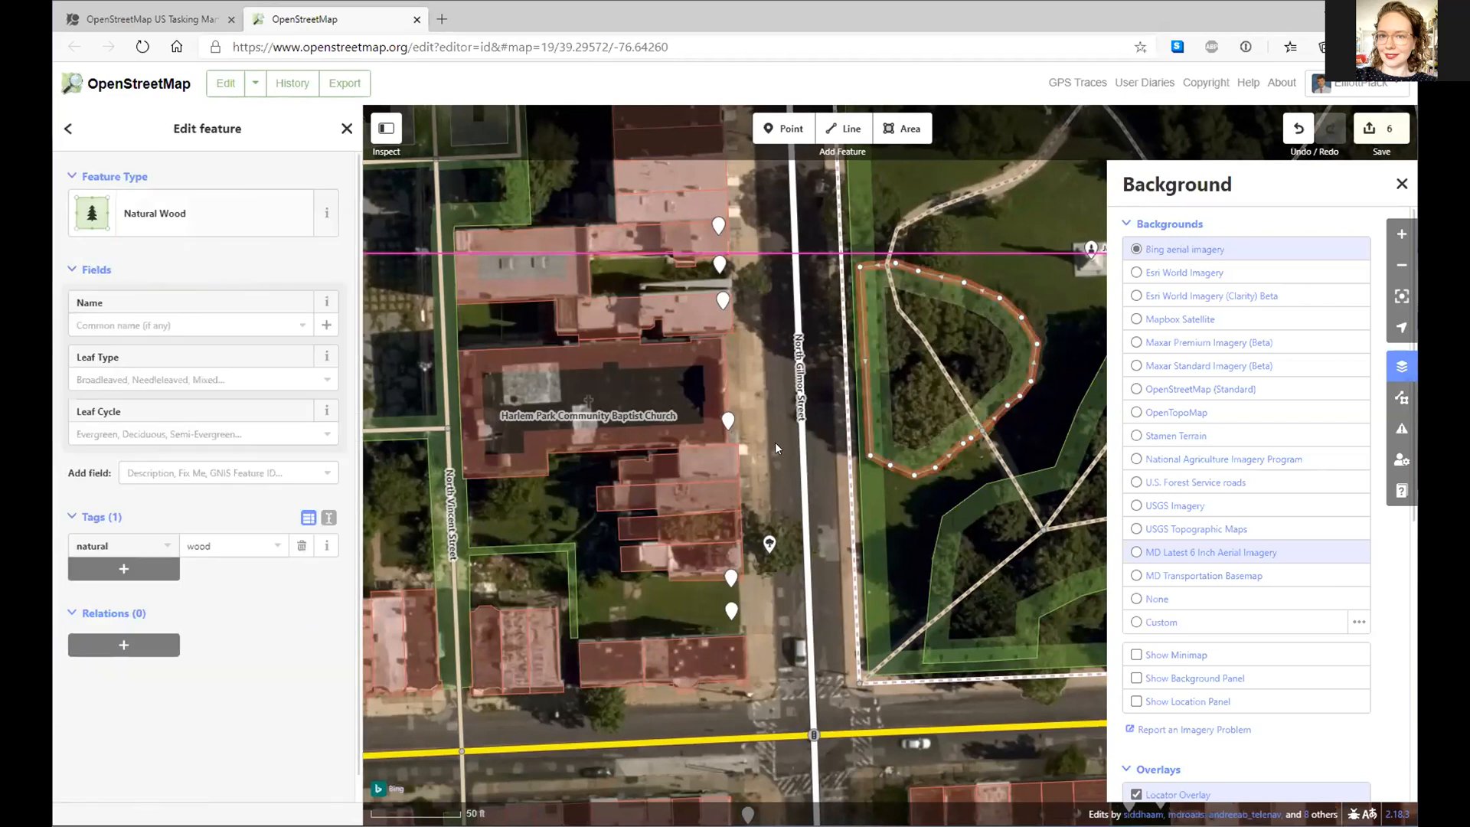
- Pan south past the yellow avenue to centre the row-house block below the park
drag(678, 591, 620, 521)
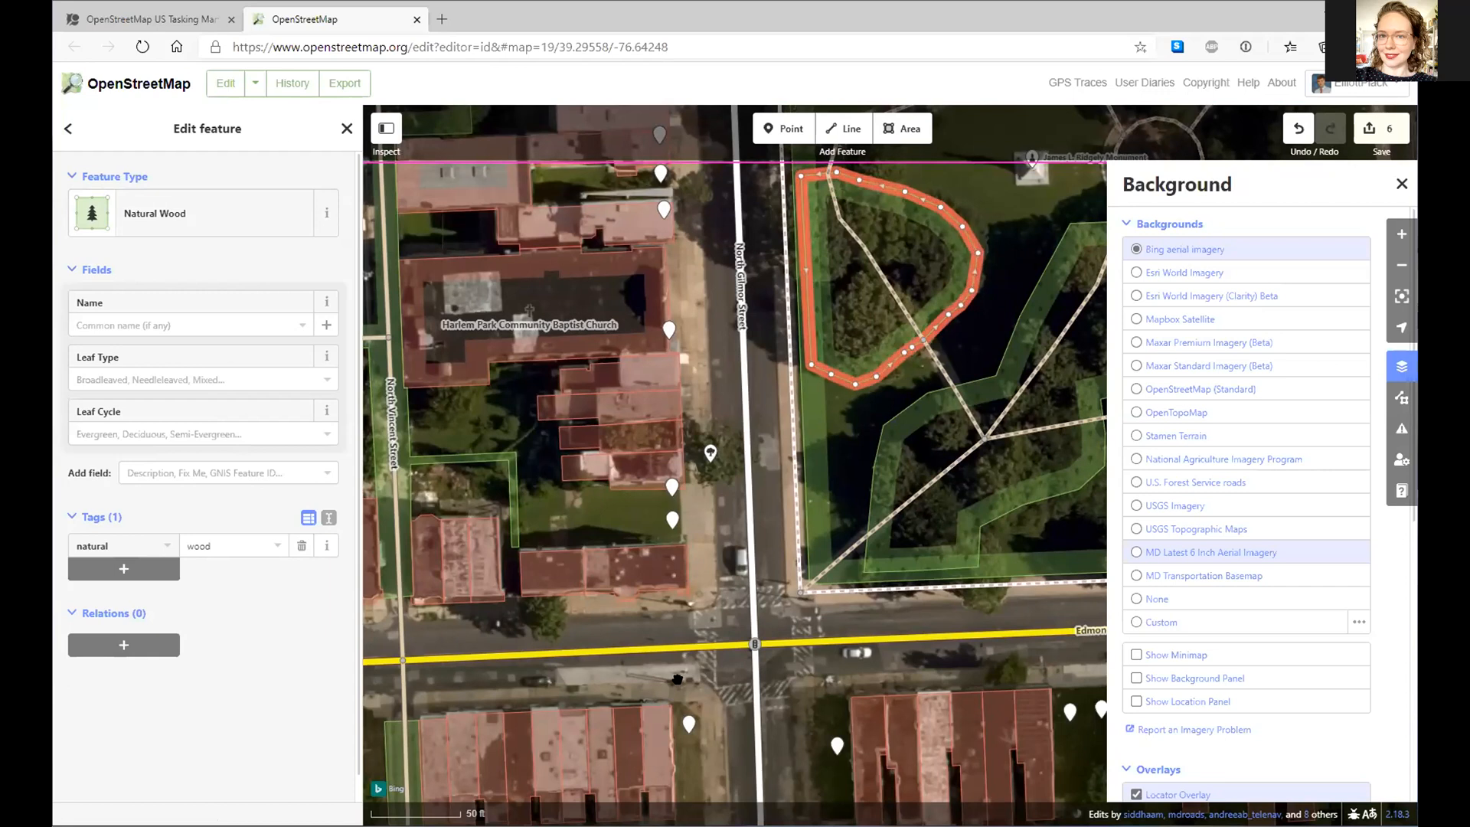
drag(677, 677, 737, 423)
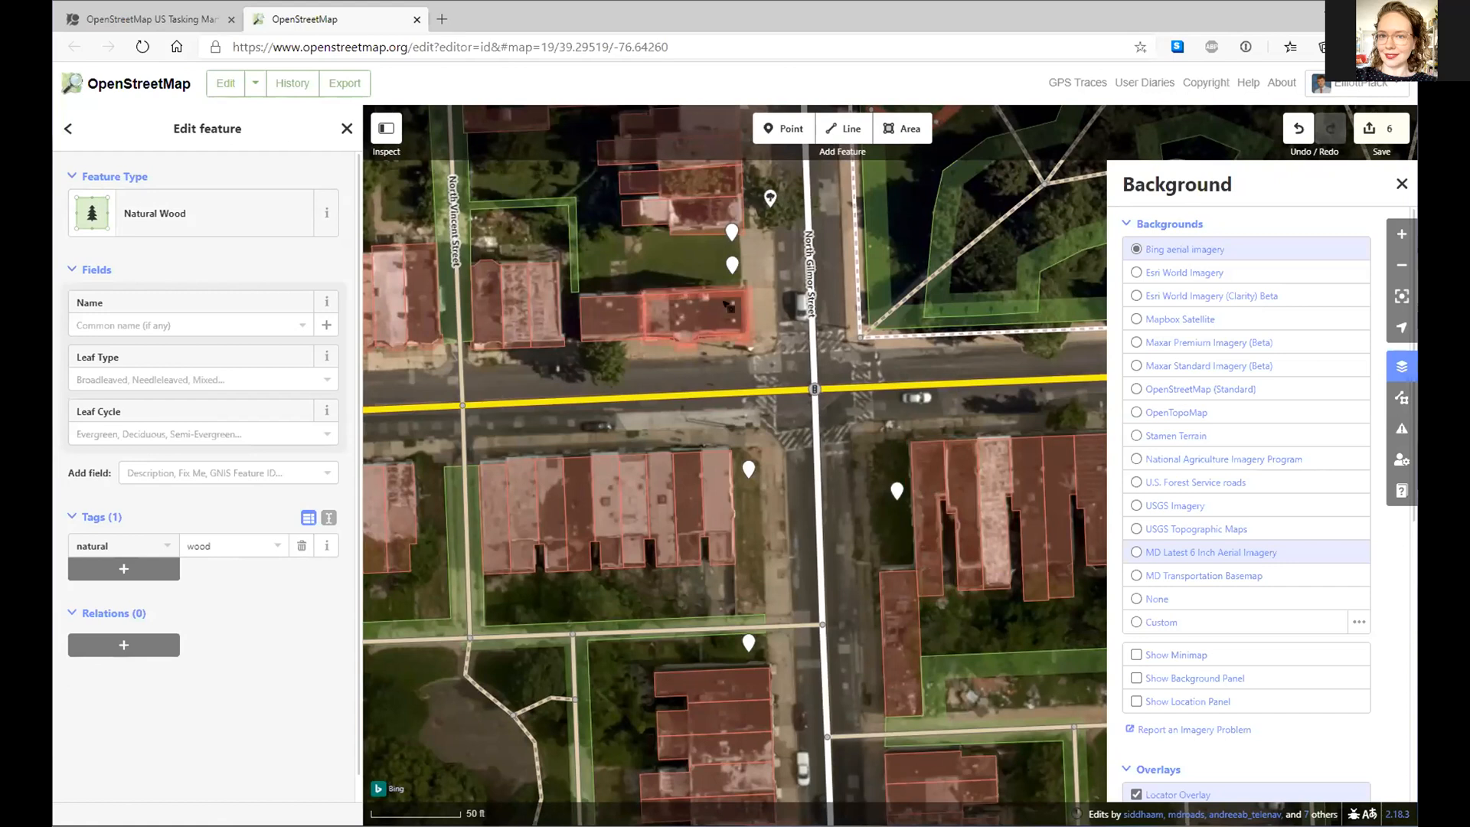
drag(757, 257, 771, 478)
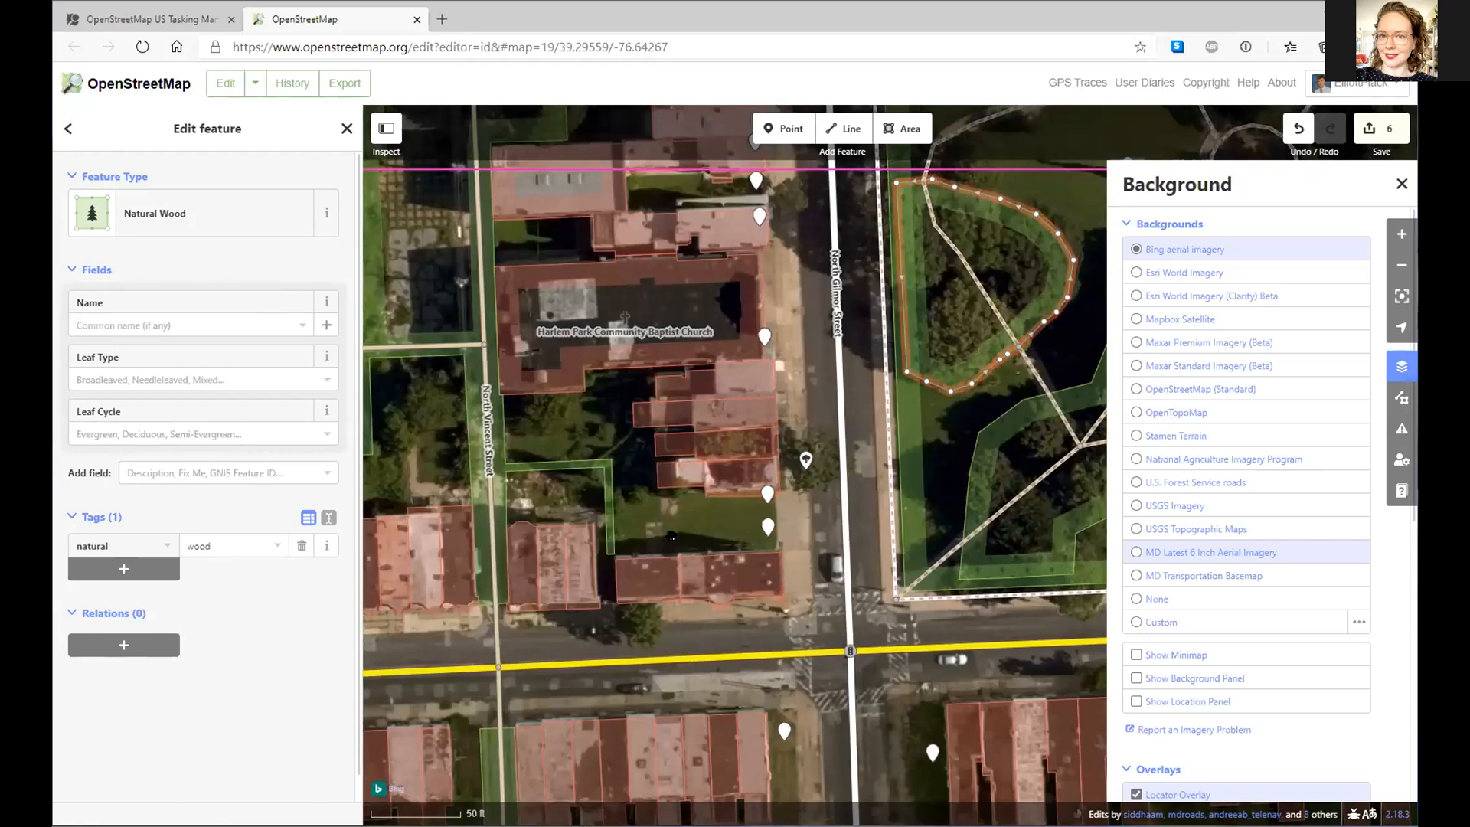
scroll(666, 440, down, 3)
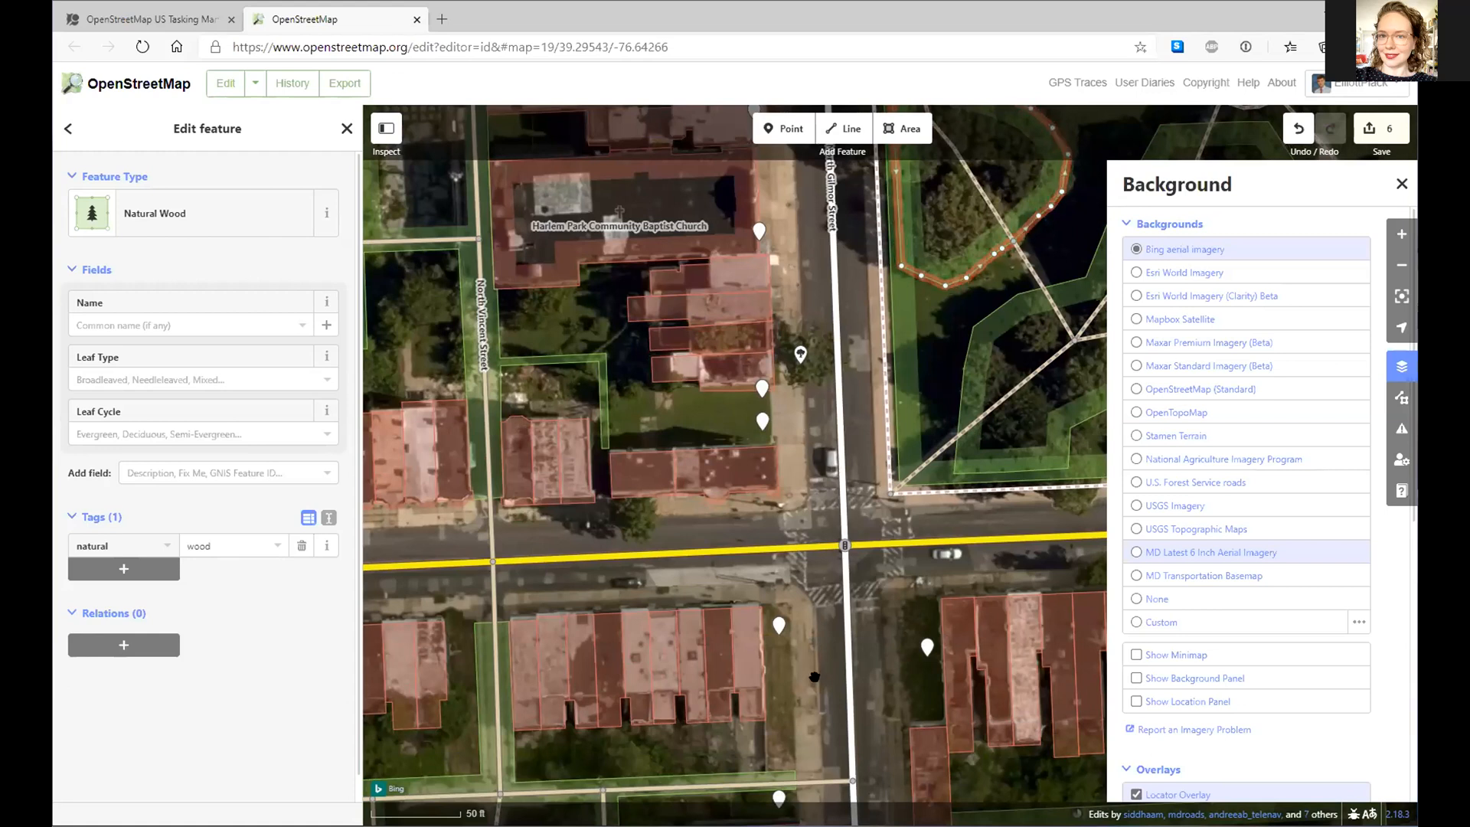
drag(790, 713, 781, 638)
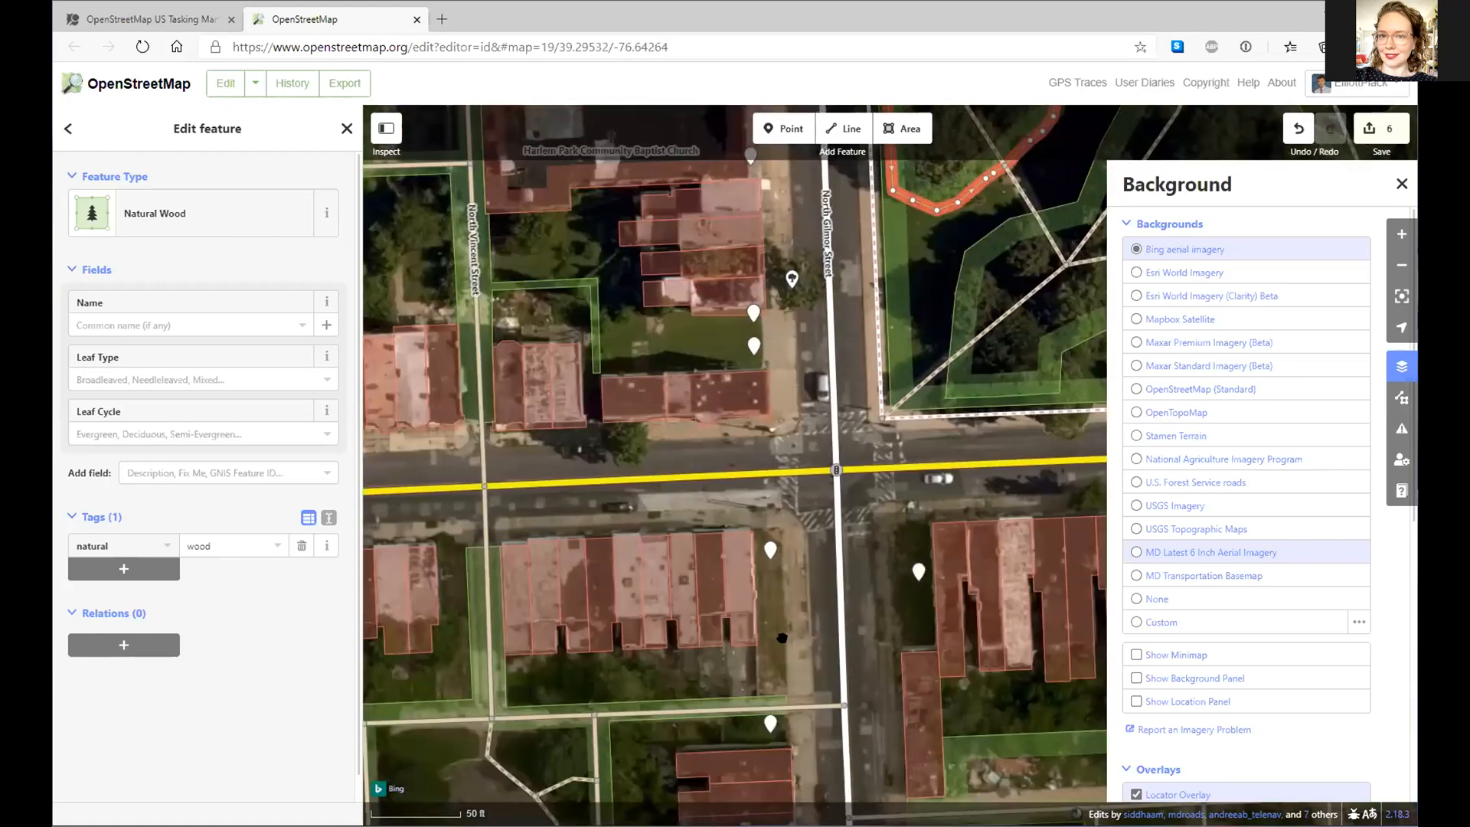
- Draw a triangular sliver area beside the row houses, then delete the misdrawn triangle
click(904, 128)
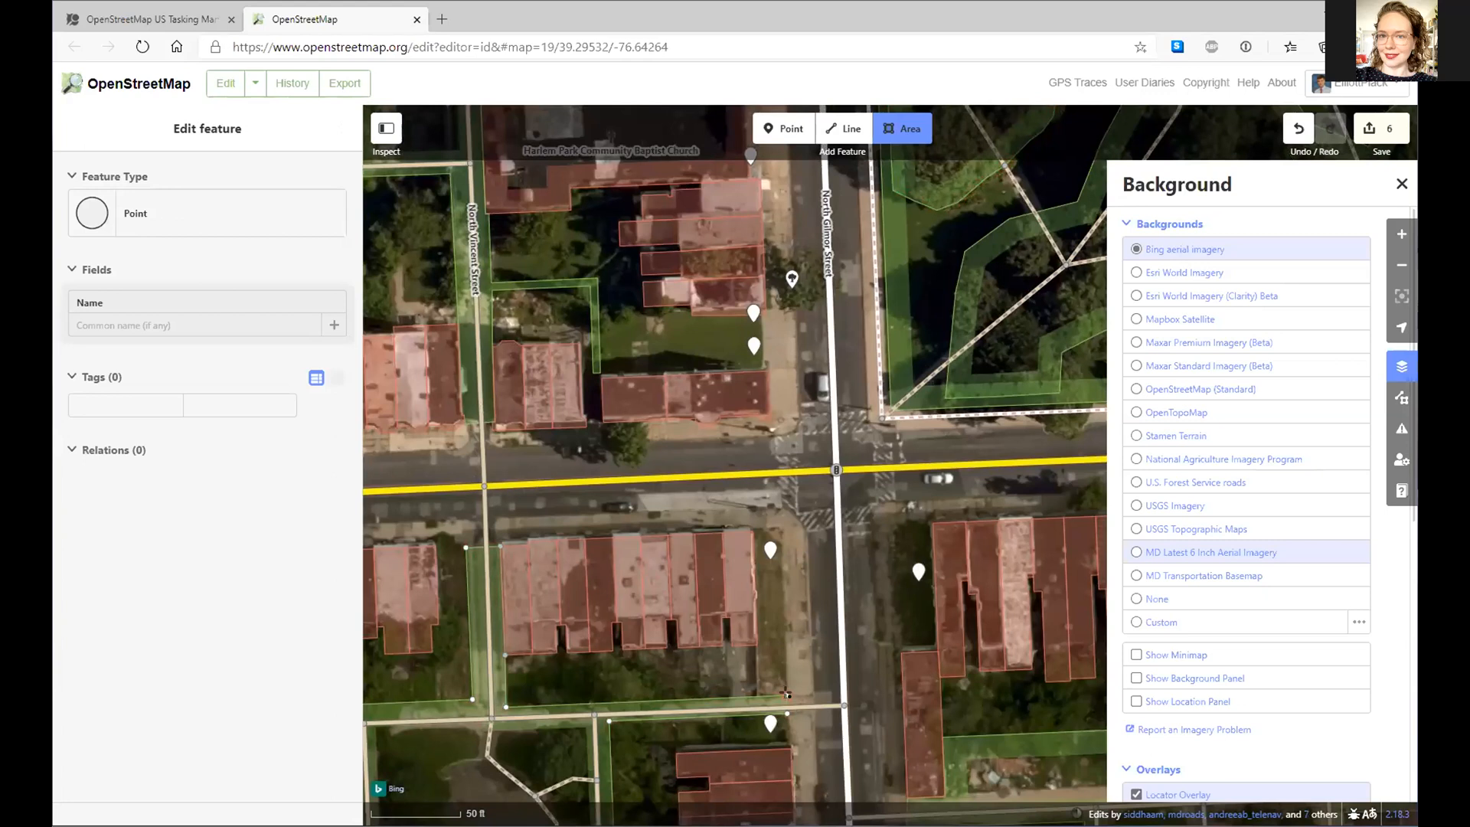
click(786, 695)
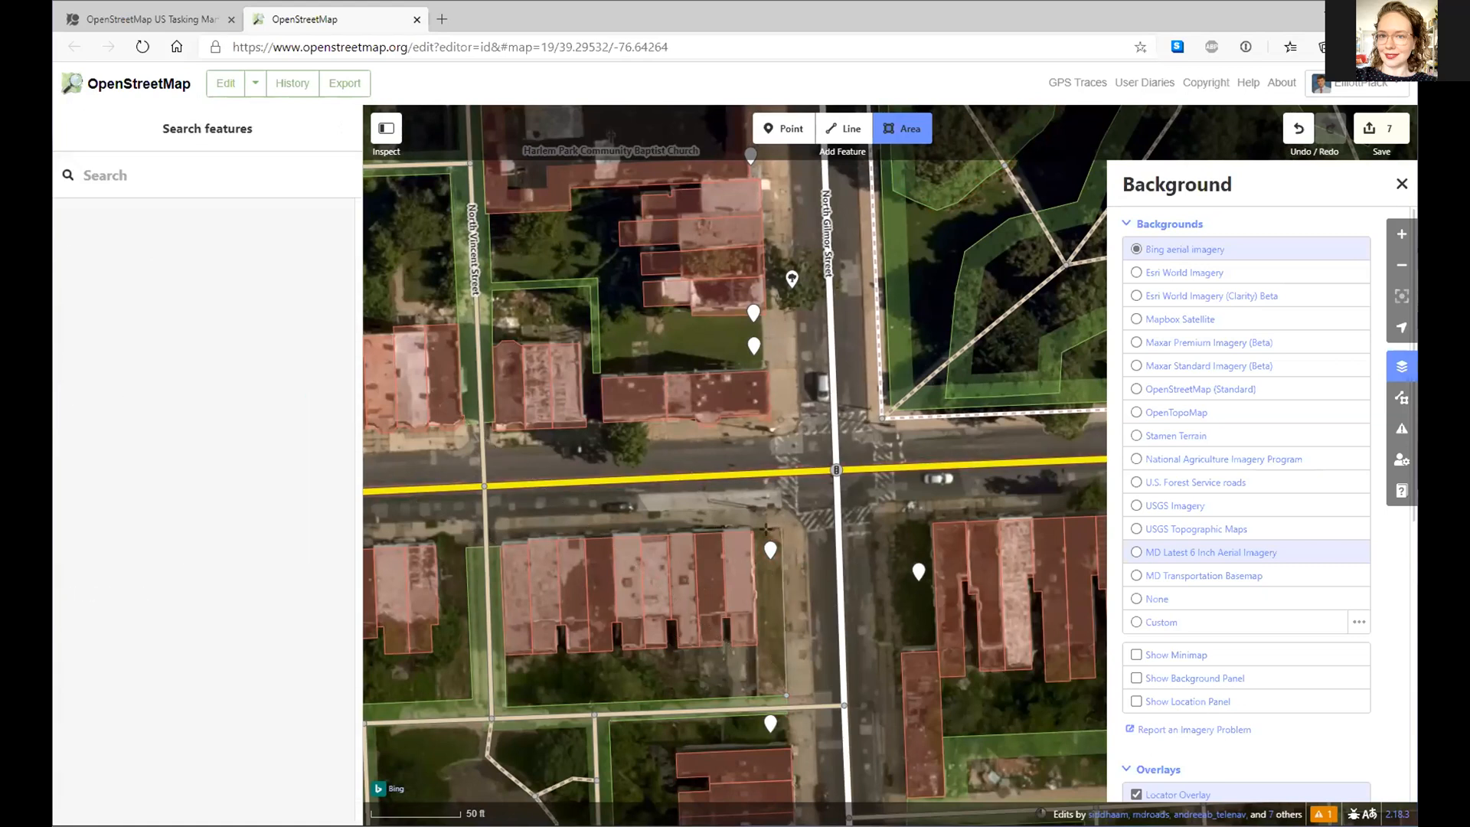
click(781, 529)
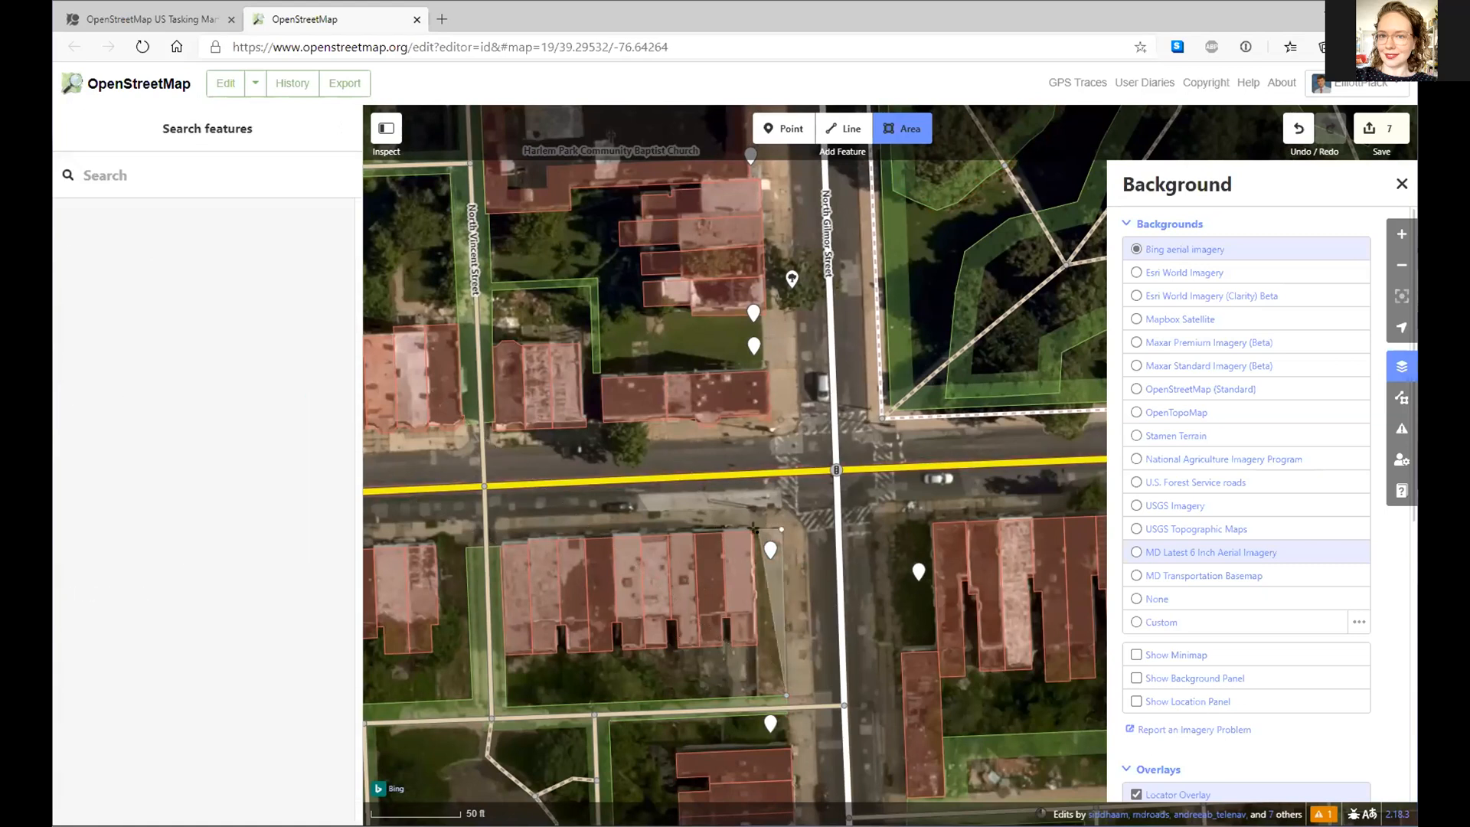
click(754, 529)
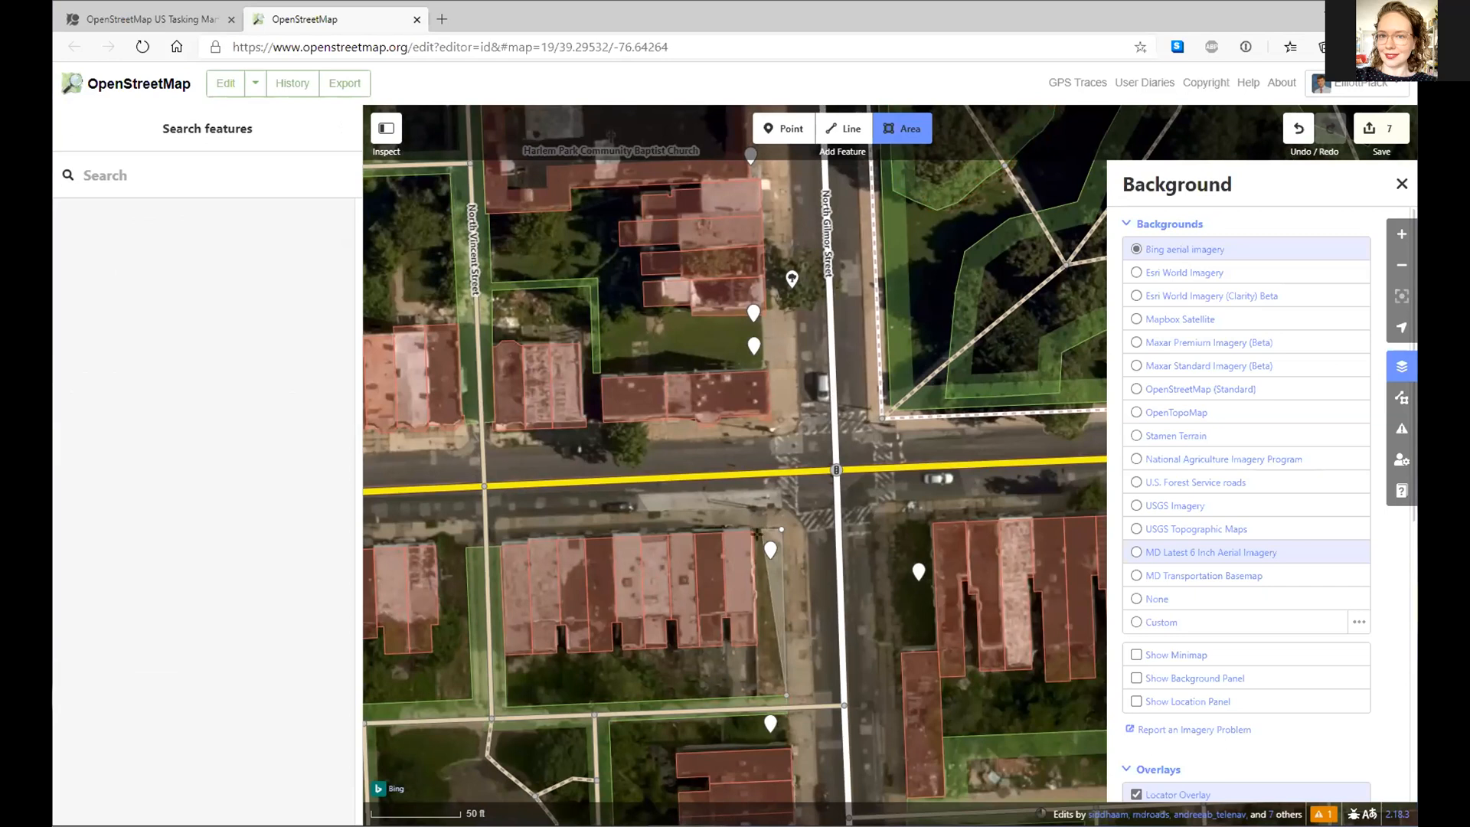
scroll(753, 529, up, 2)
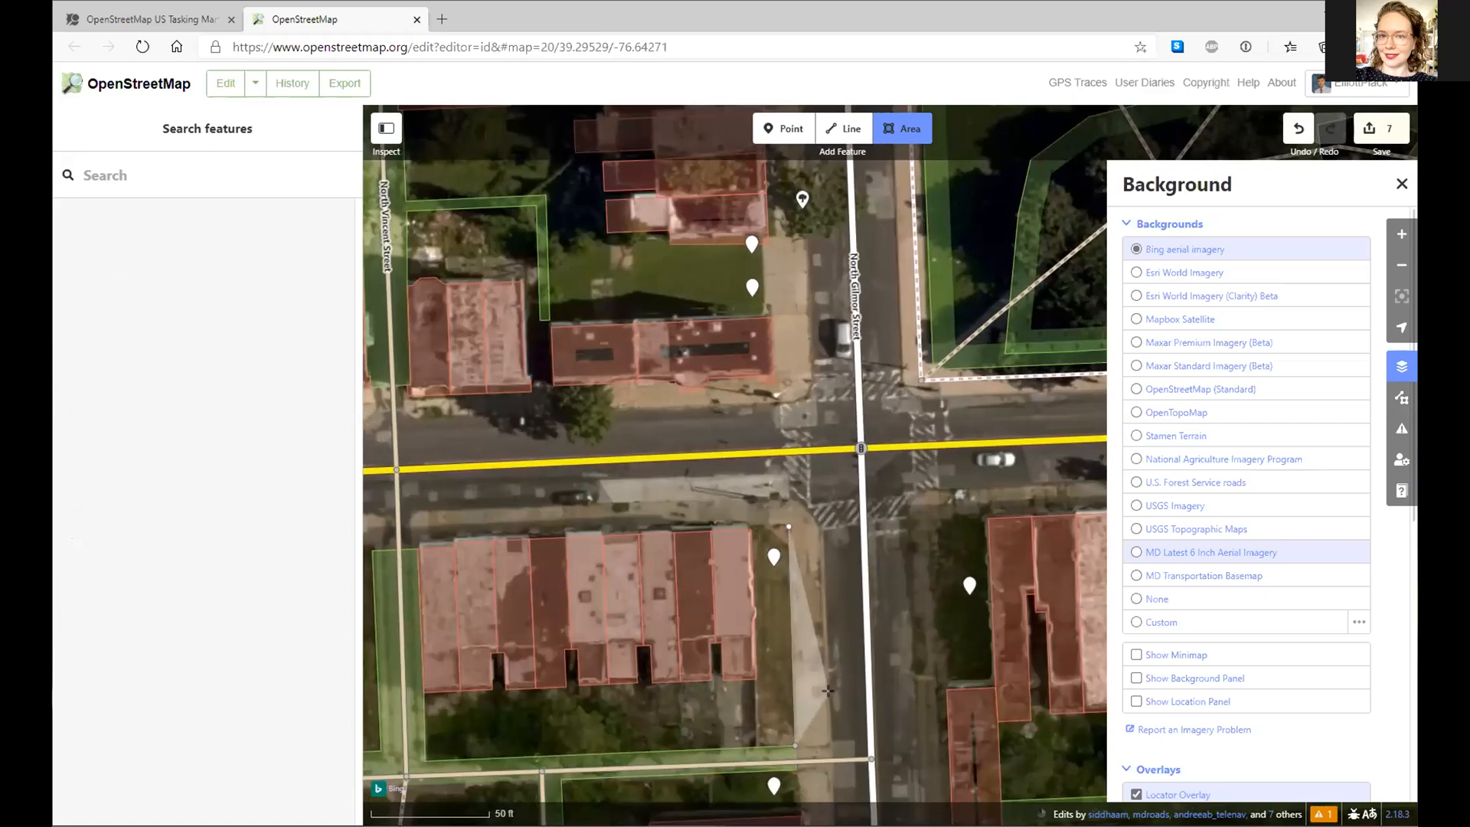
click(758, 743)
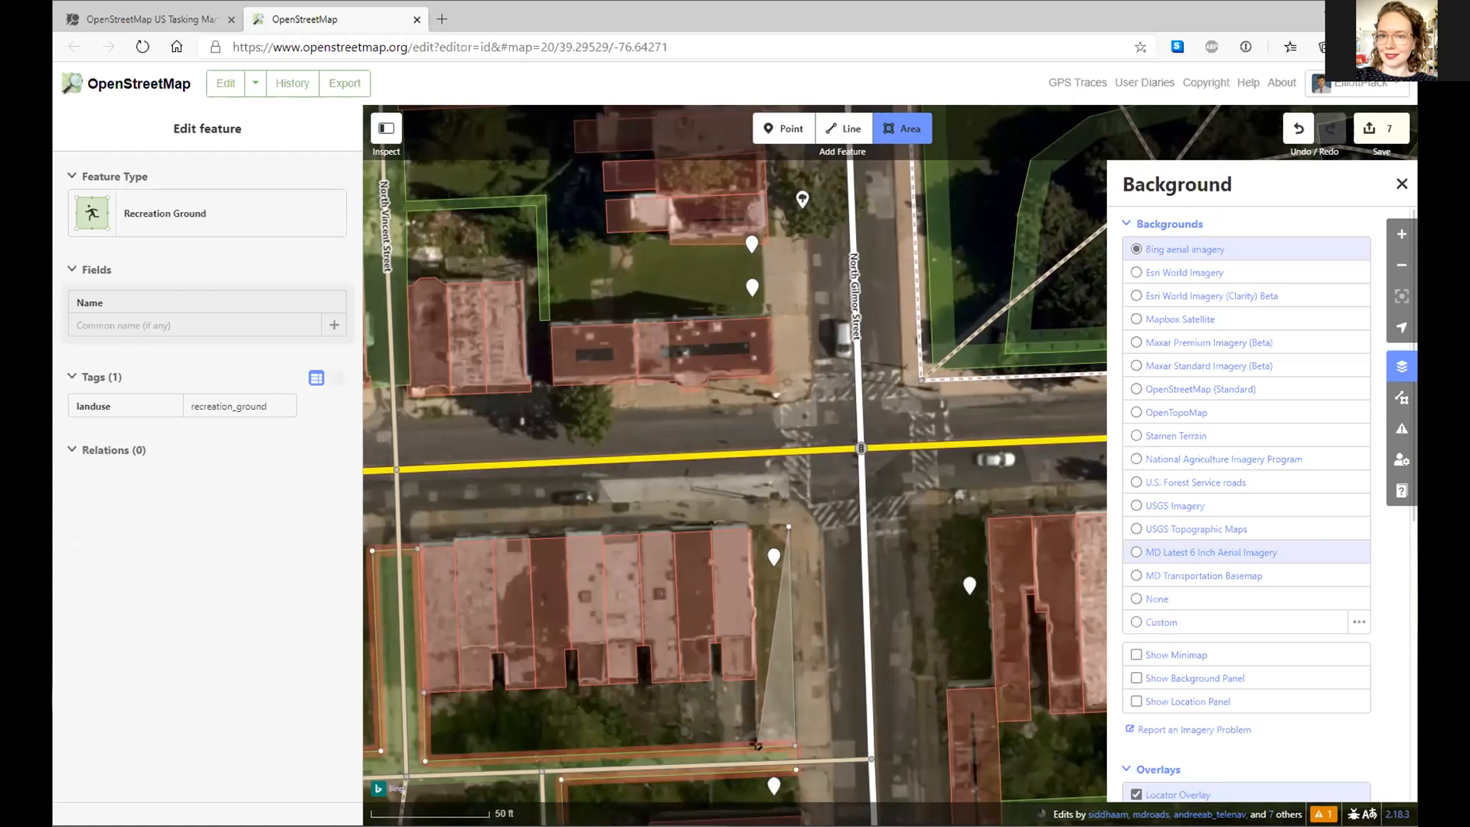
click(752, 739)
click(756, 744)
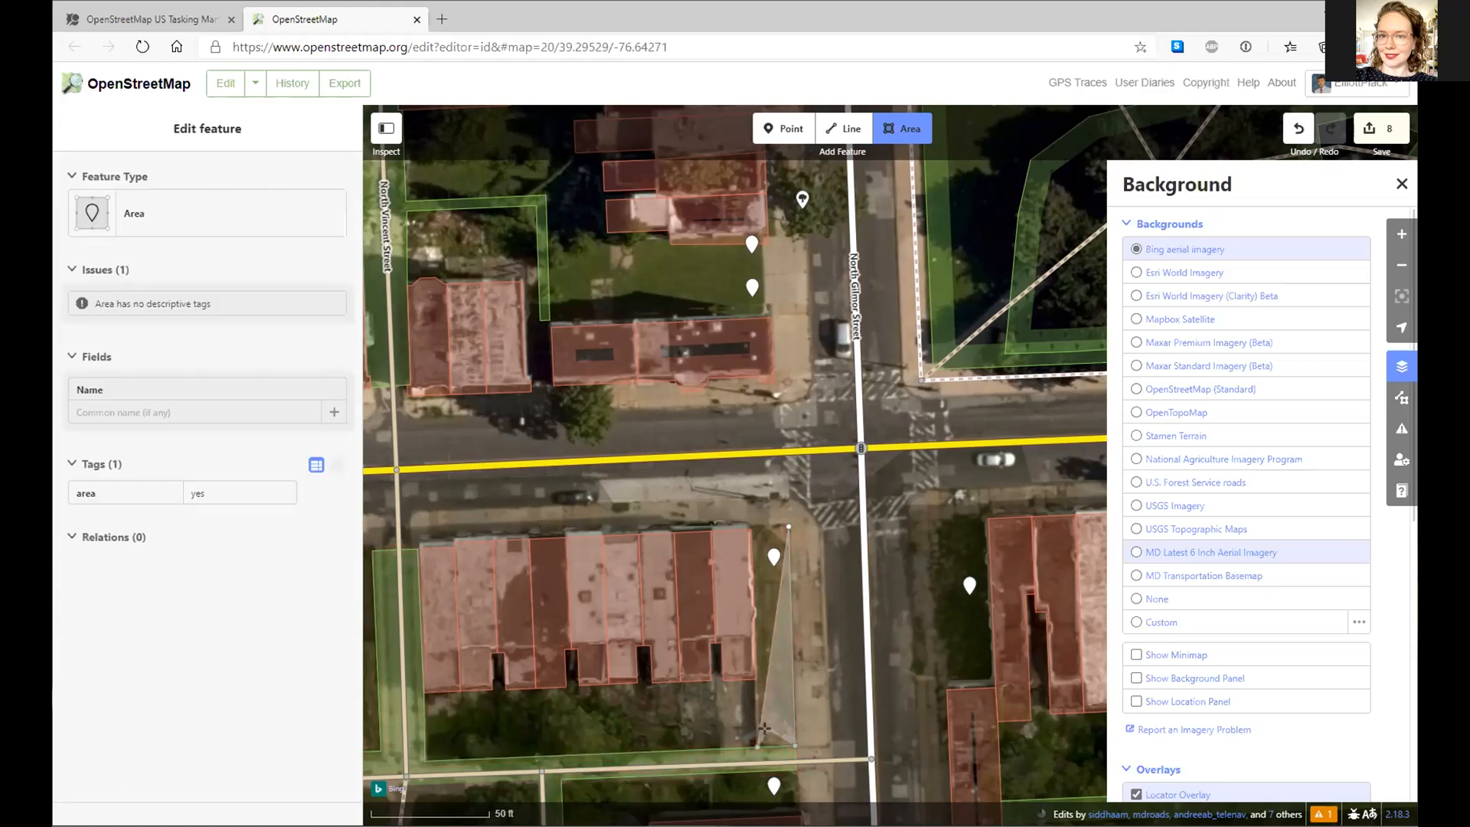
key(Return)
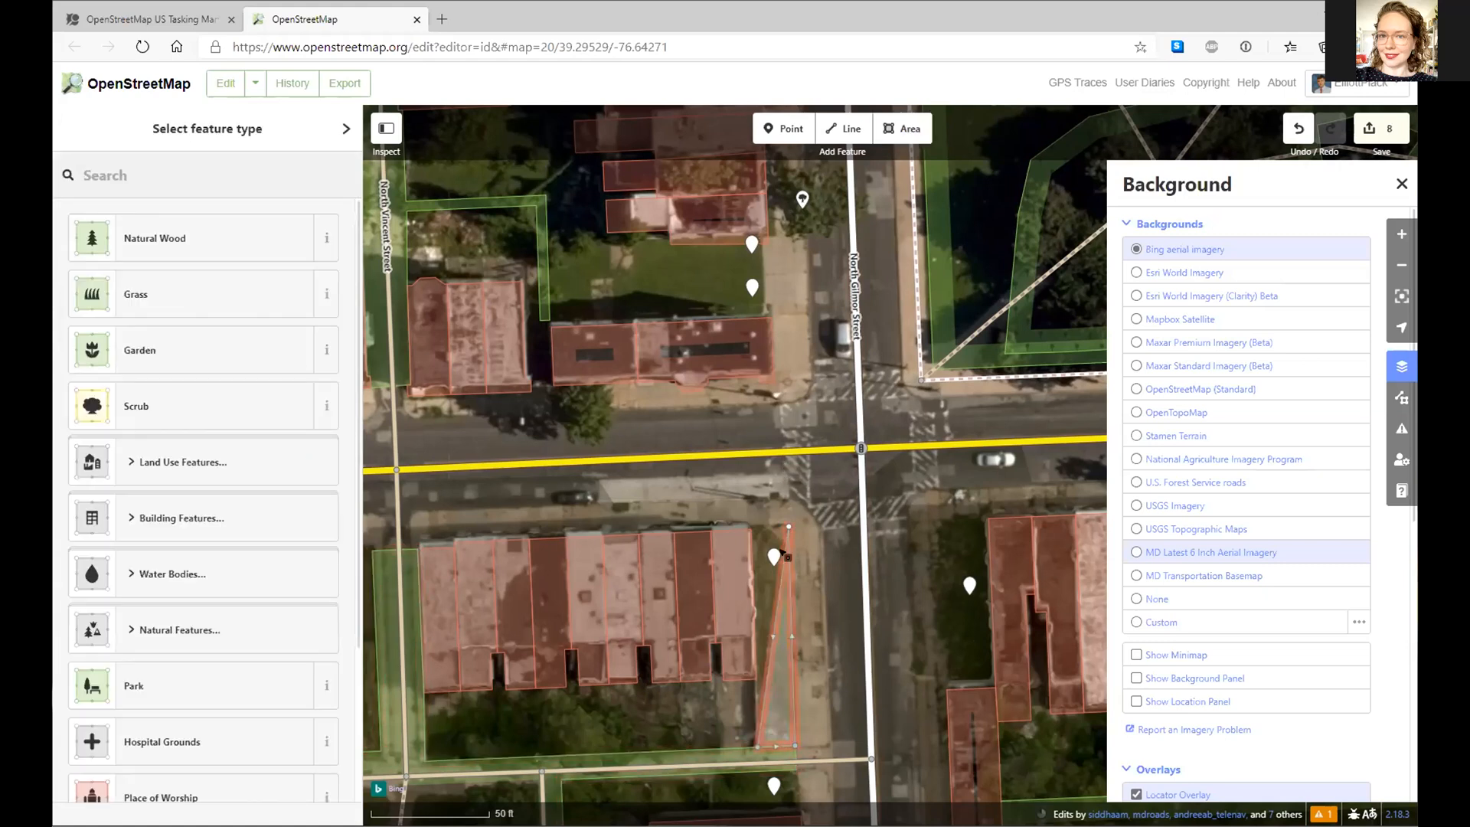
right_click(792, 677)
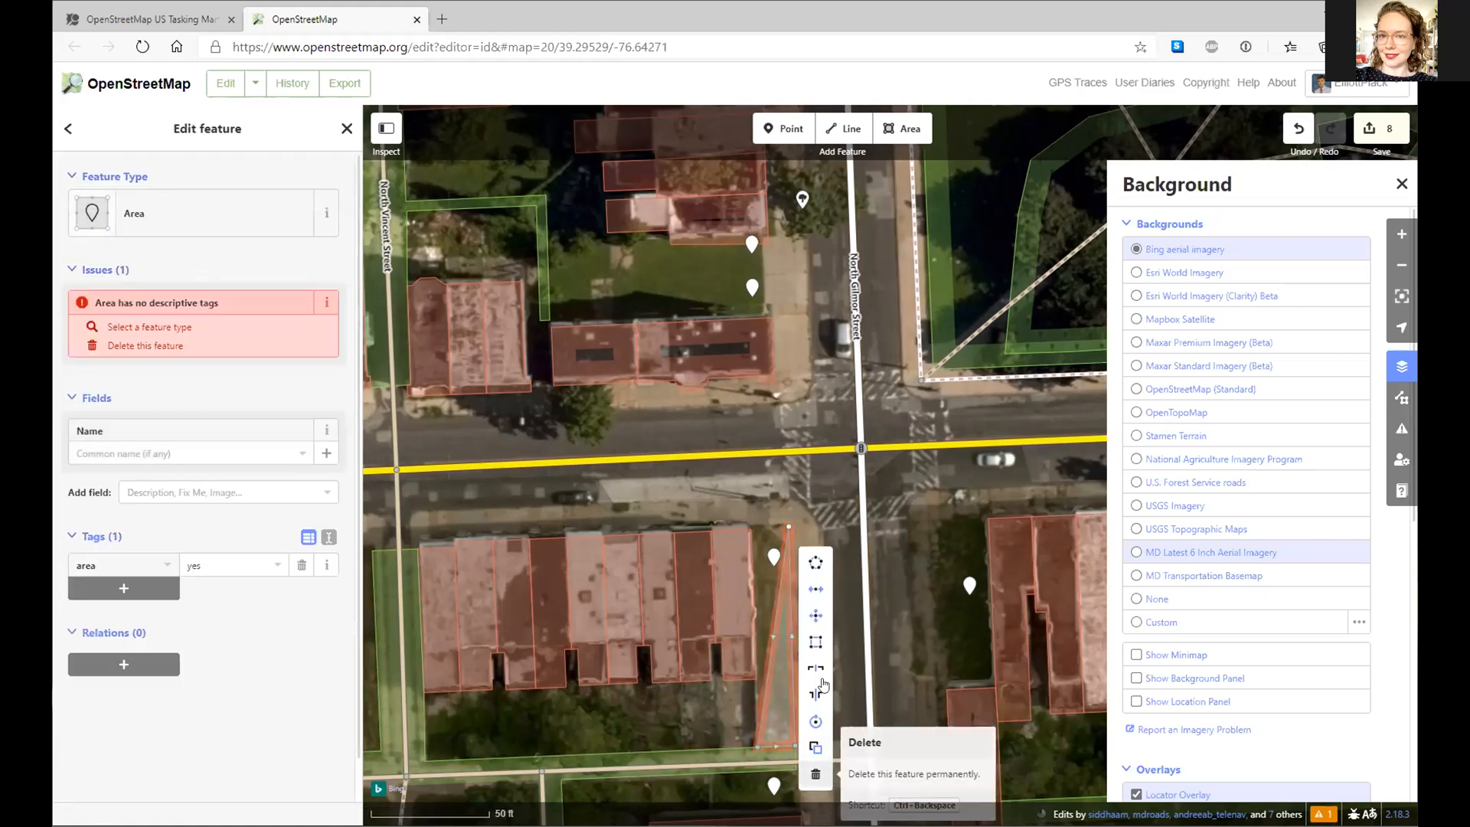
click(815, 774)
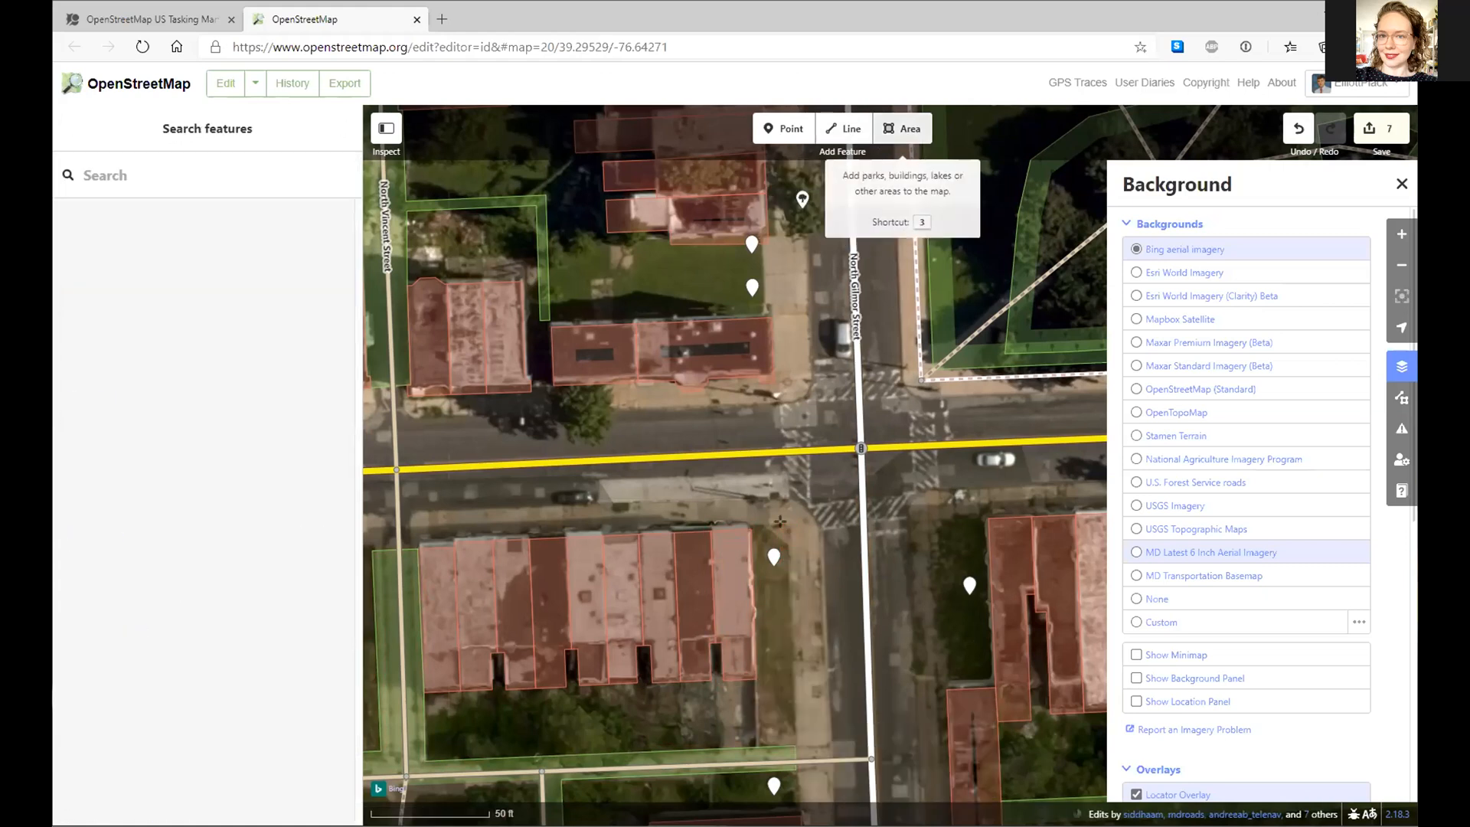
- Outline the narrow grass strip along the row houses beside North Gilmor Street, closing it at the start
key(3)
click(793, 742)
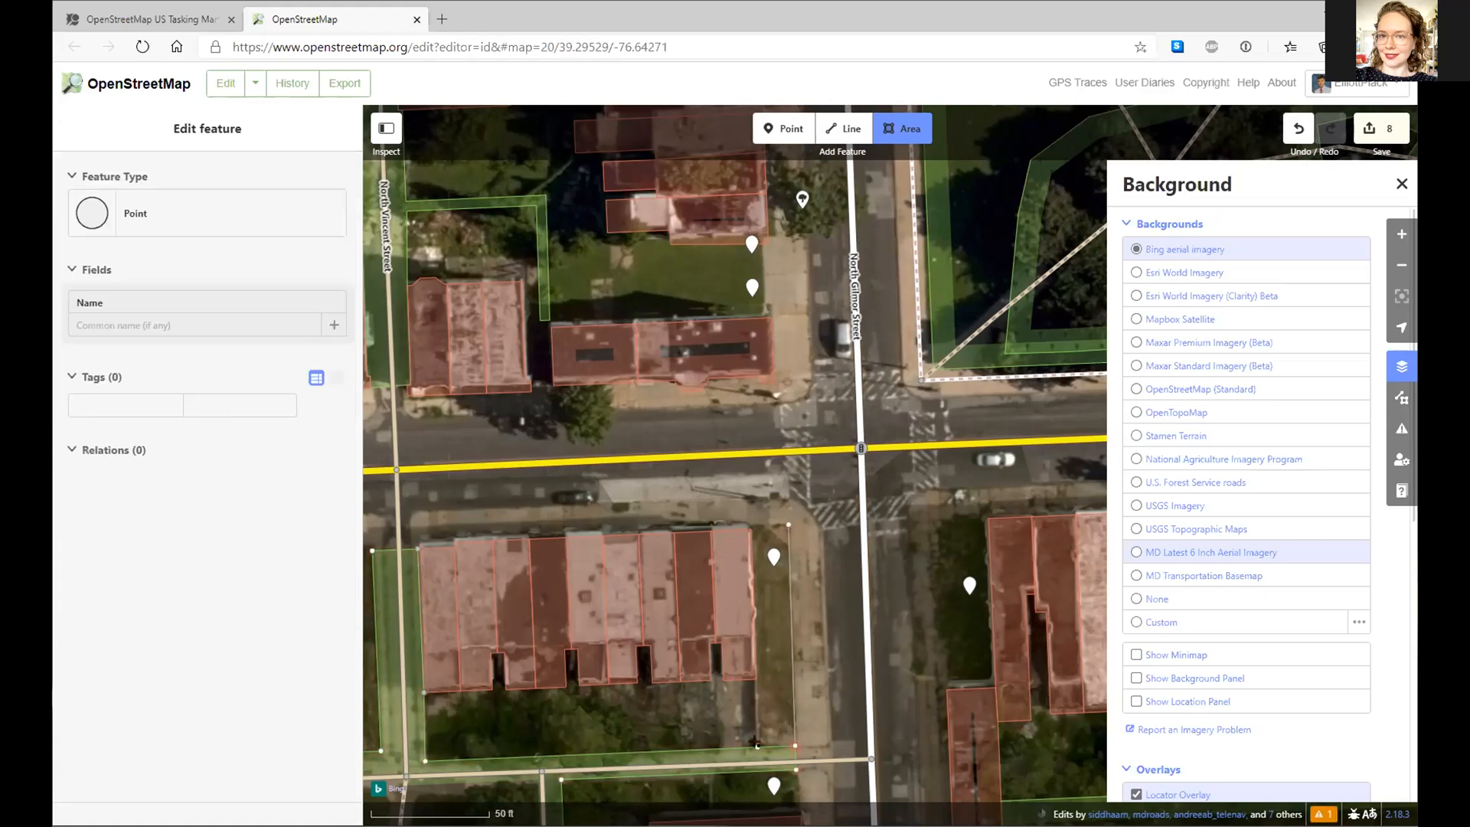
click(756, 742)
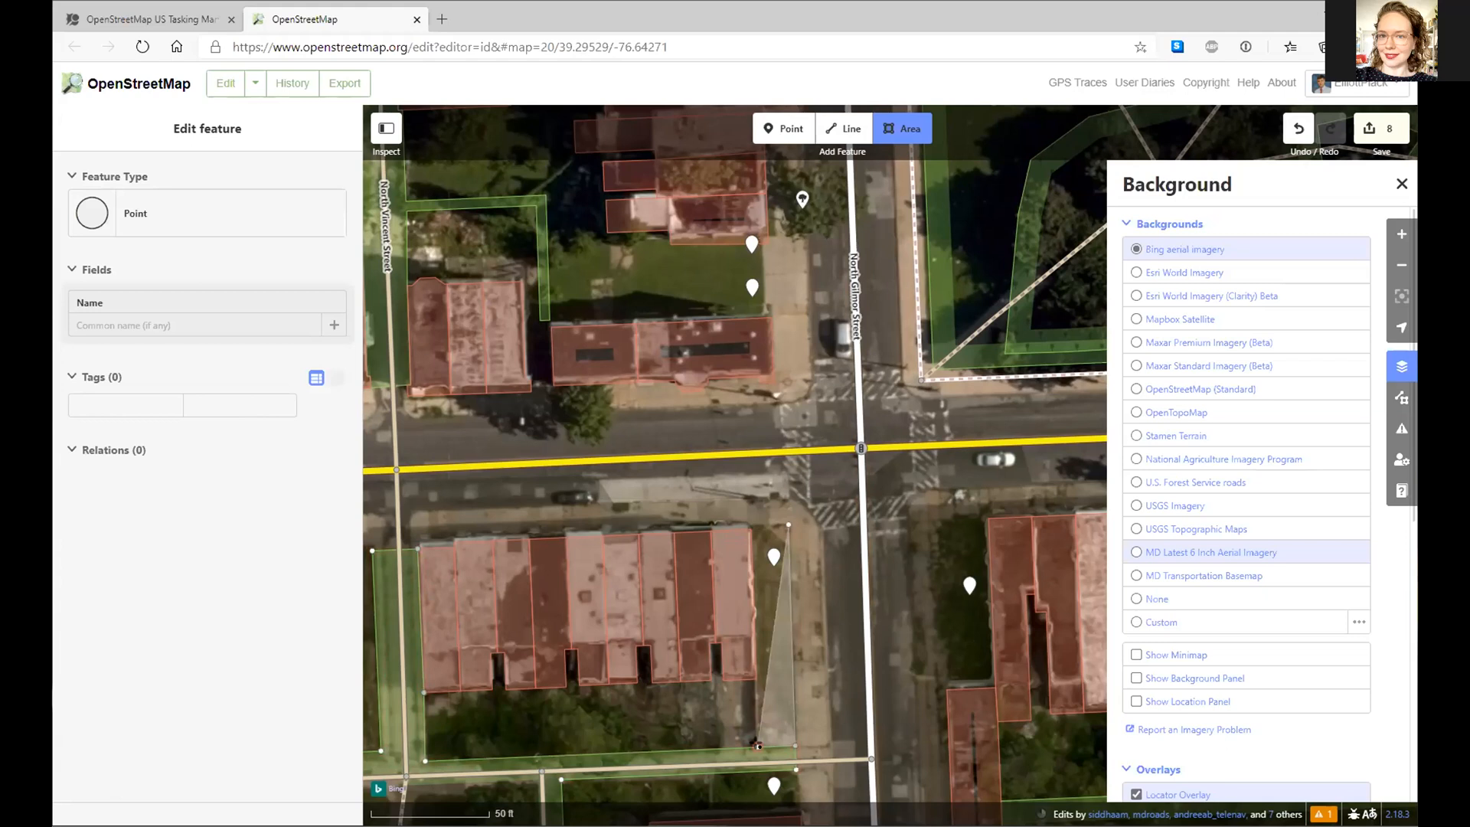
click(755, 742)
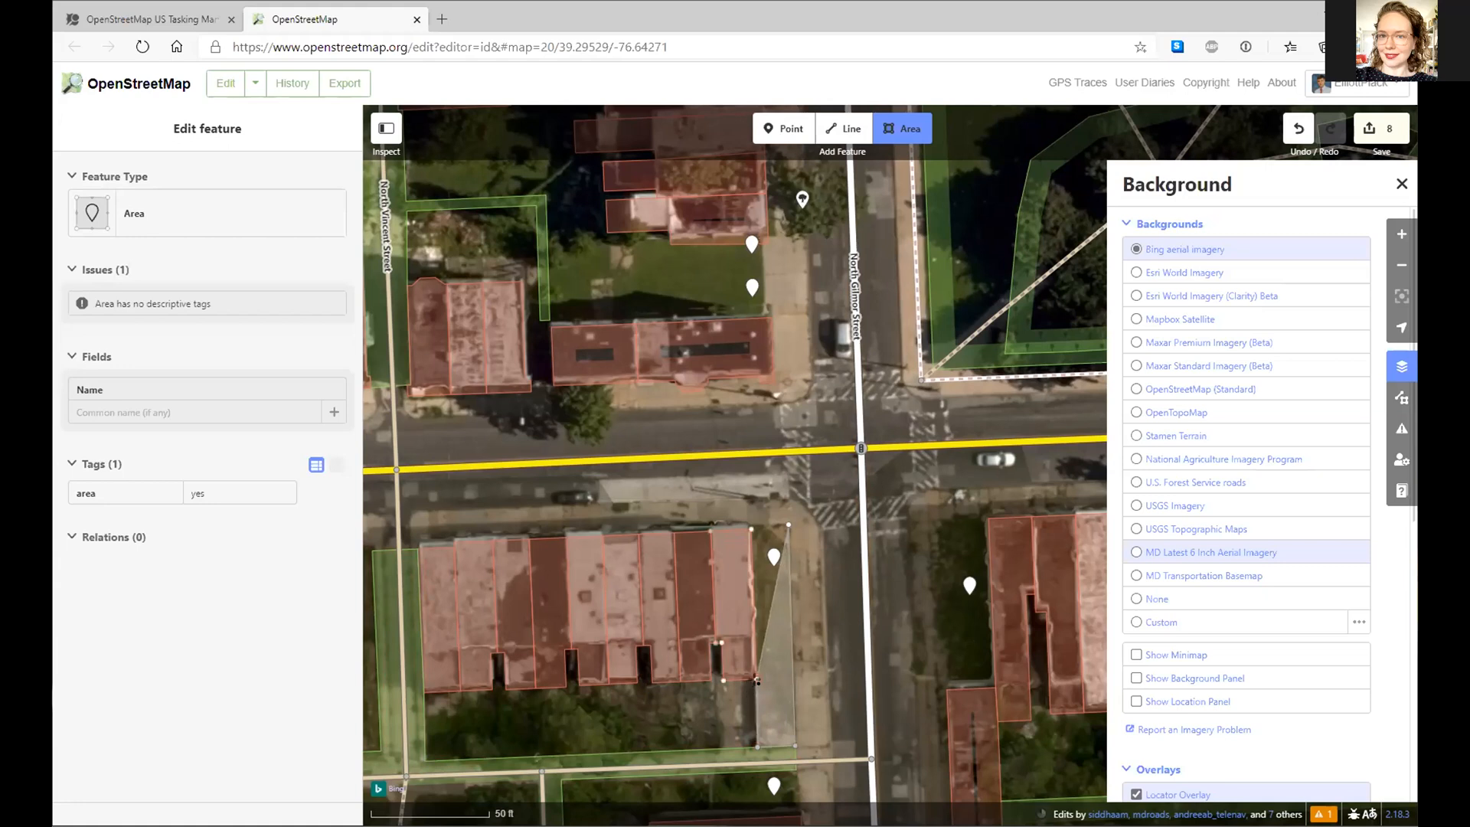
click(760, 682)
mouse_move(752, 678)
mouse_down()
mouse_move(734, 657)
mouse_move(756, 678)
mouse_up()
click(756, 679)
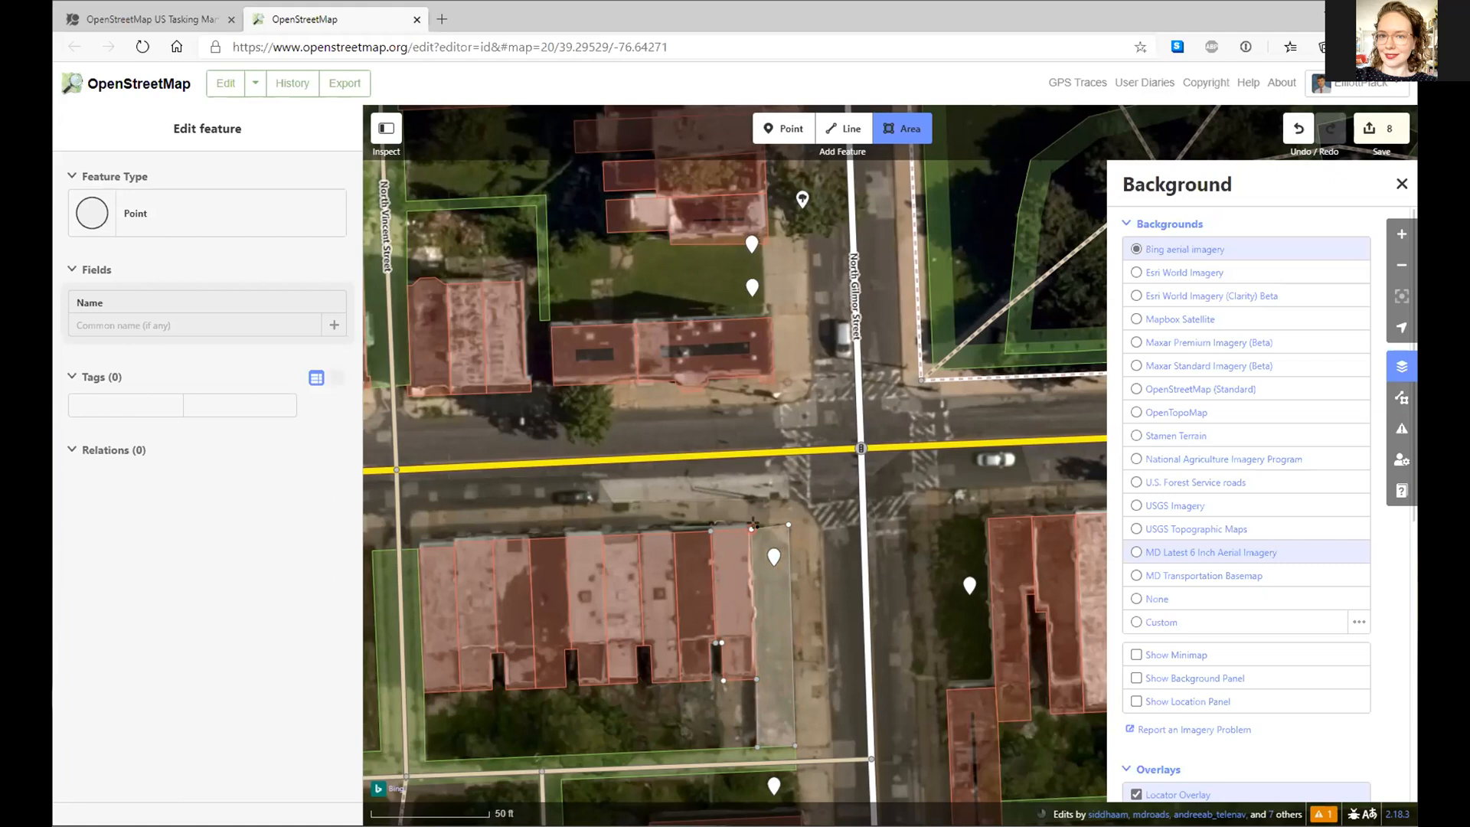
click(750, 526)
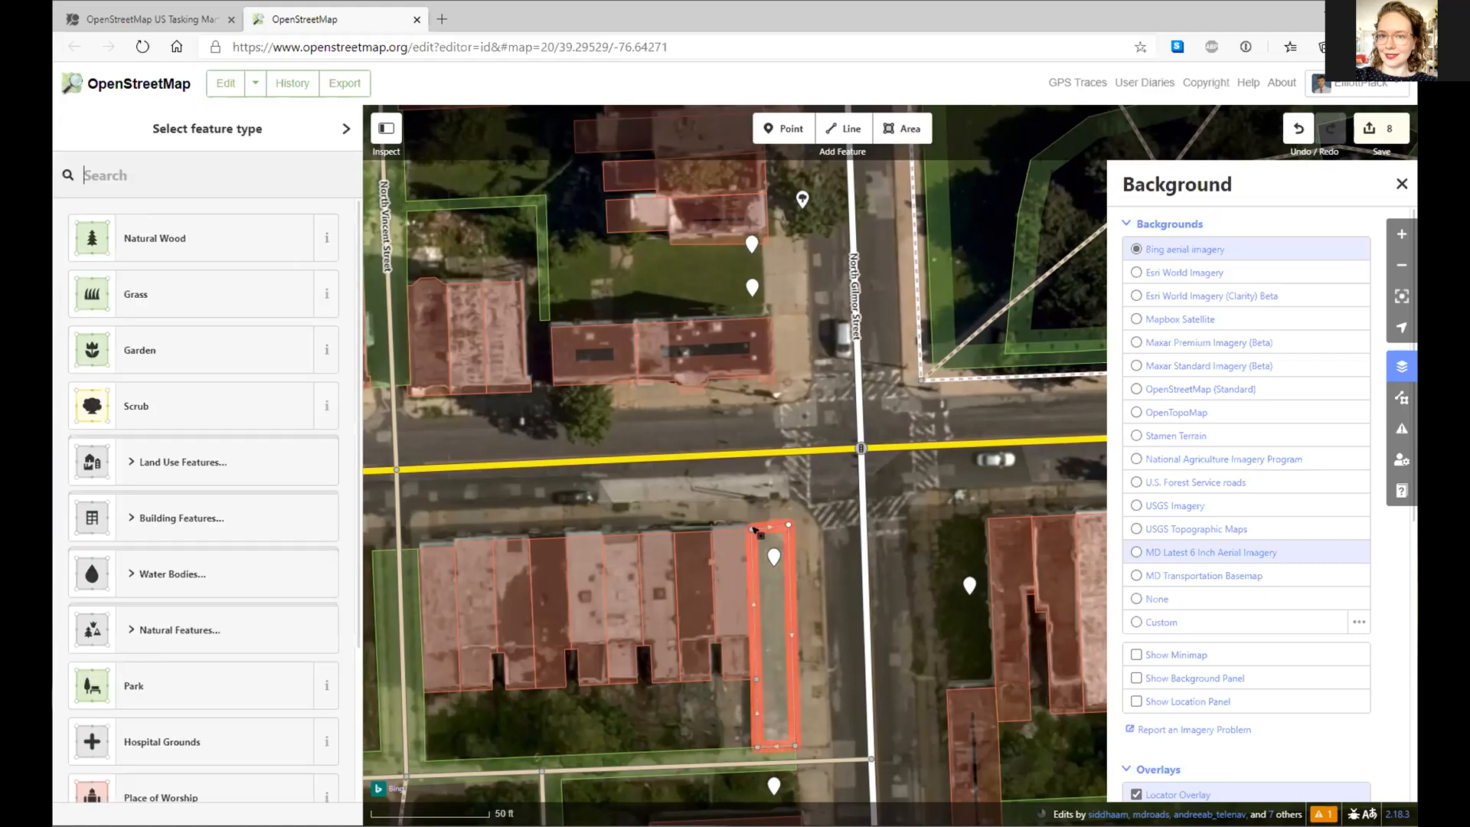
- Move the strip's building corner and set its preset to Grass, reconfirming via a 'gra' search
click(773, 557)
drag(791, 498, 938, 476)
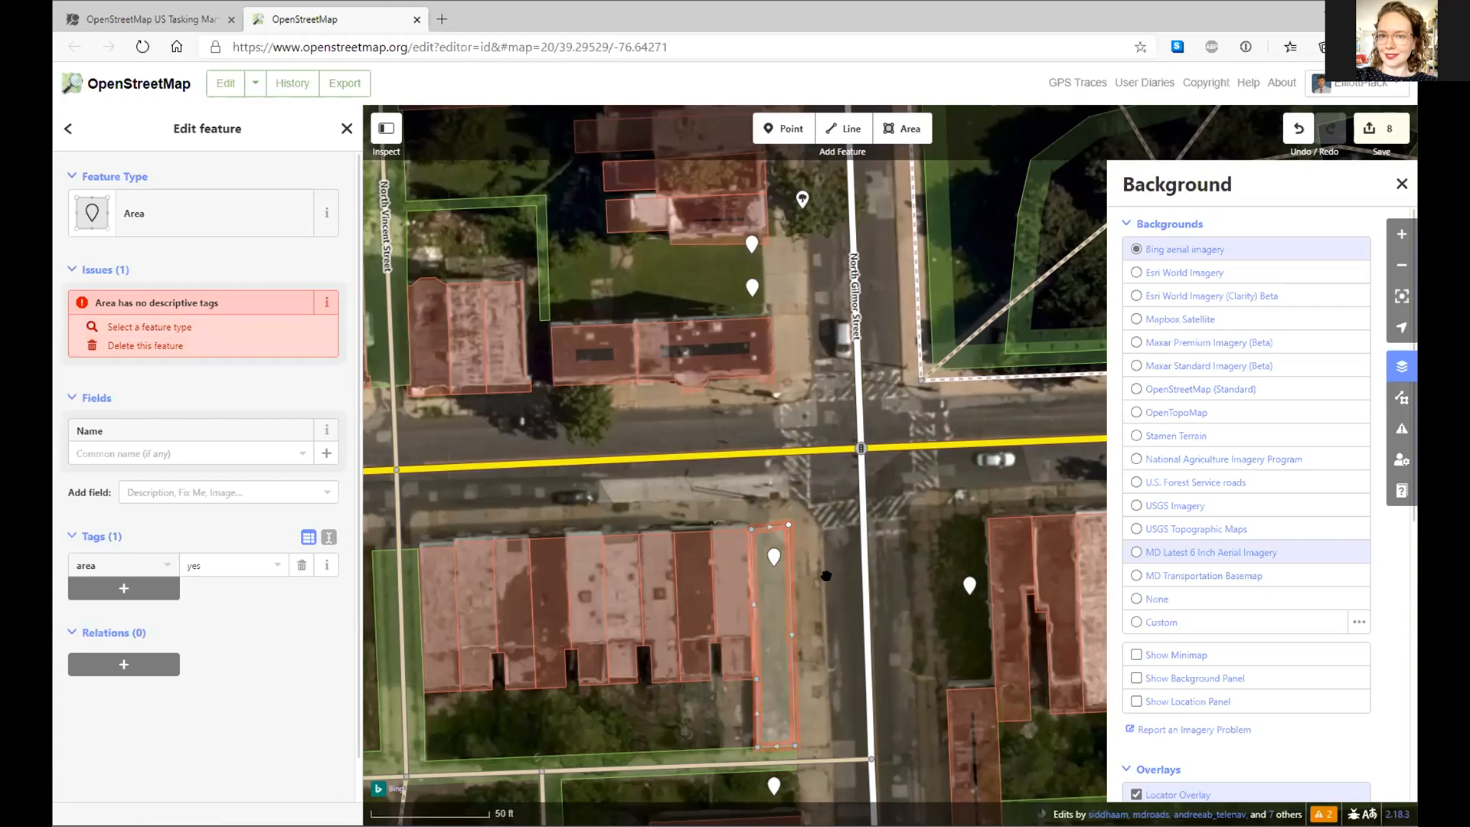
click(111, 197)
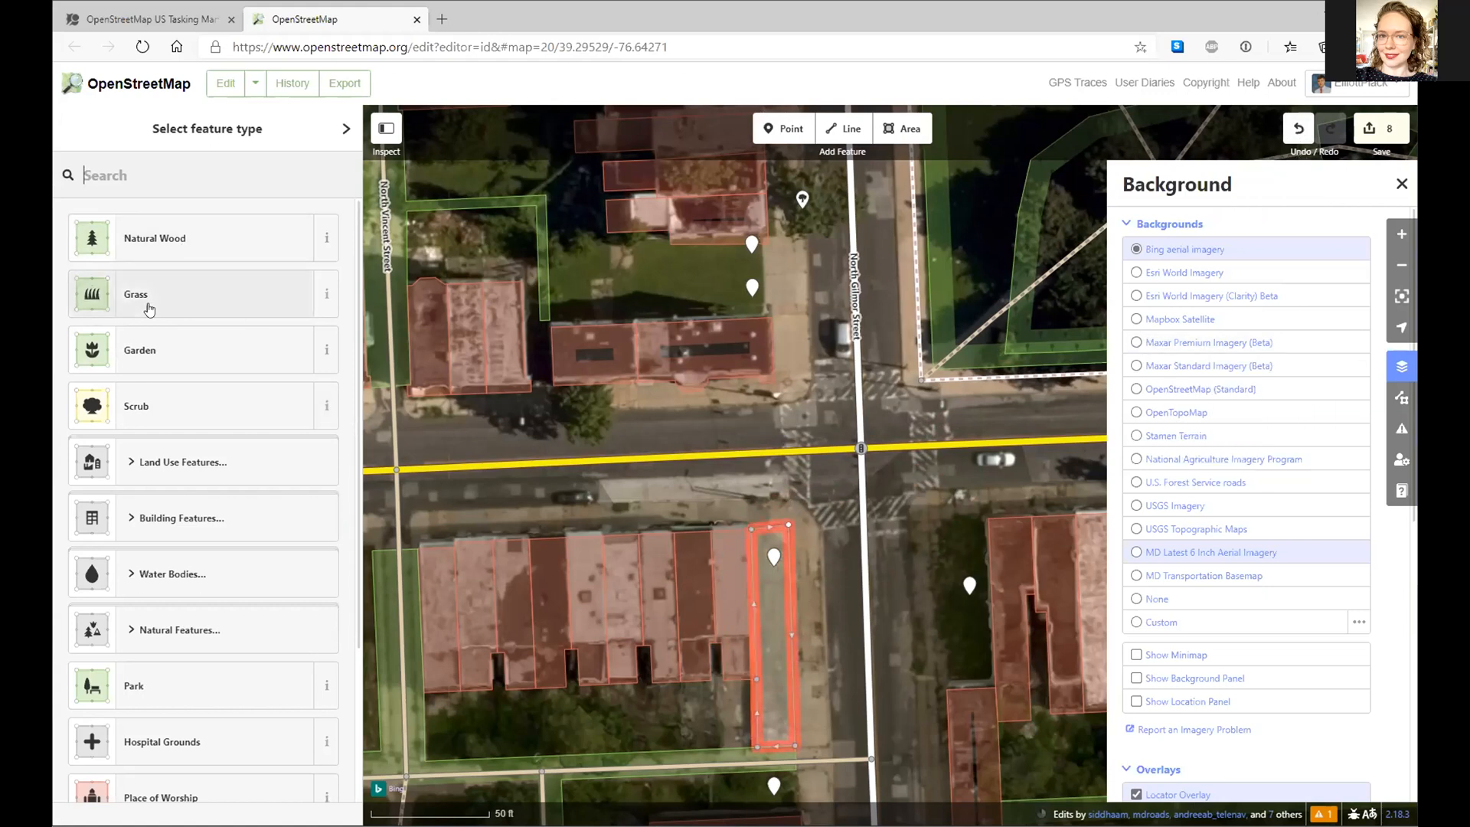
click(149, 309)
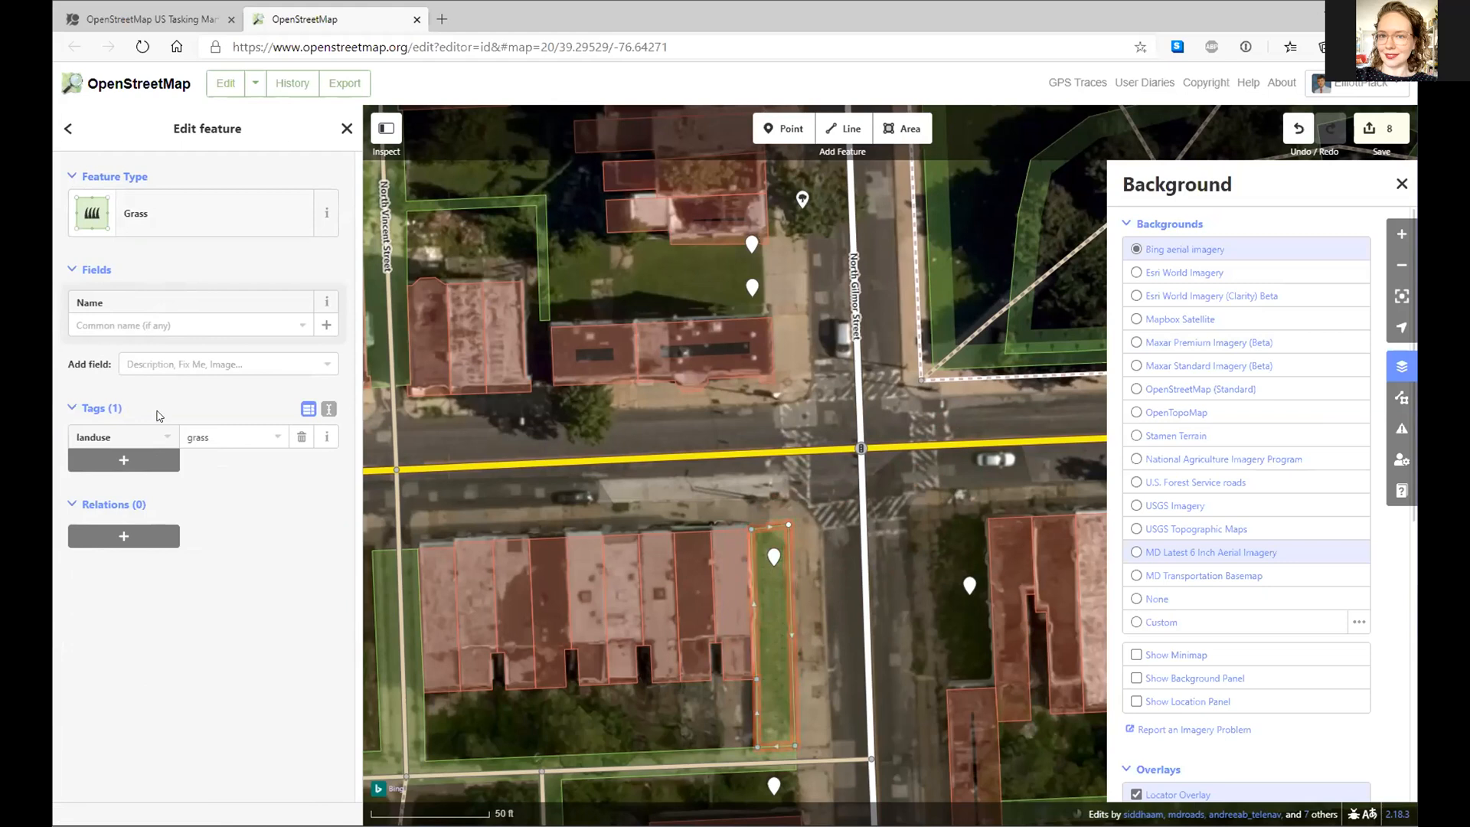
click(82, 180)
click(82, 180)
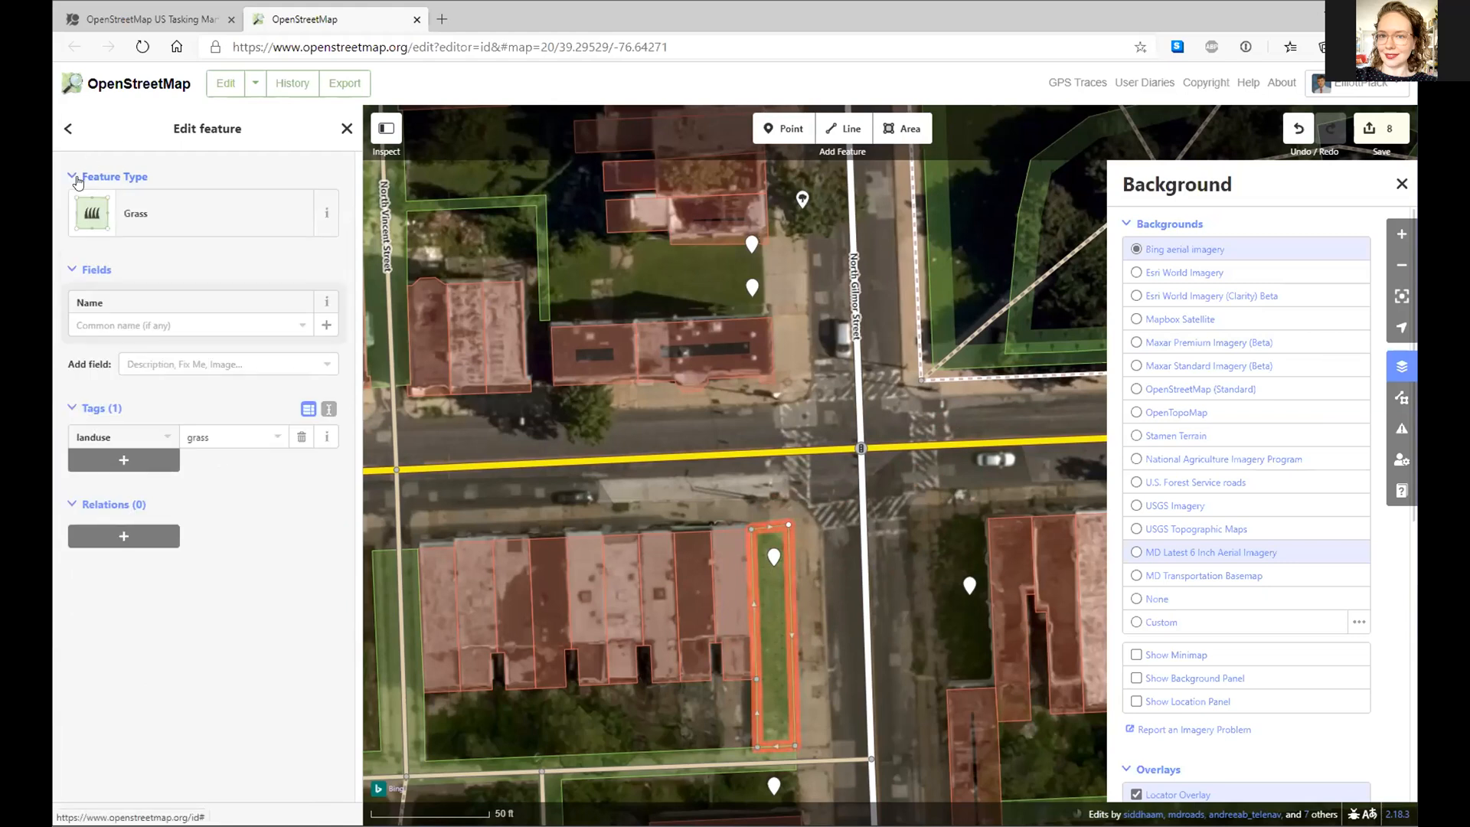
click(162, 243)
text(gr)
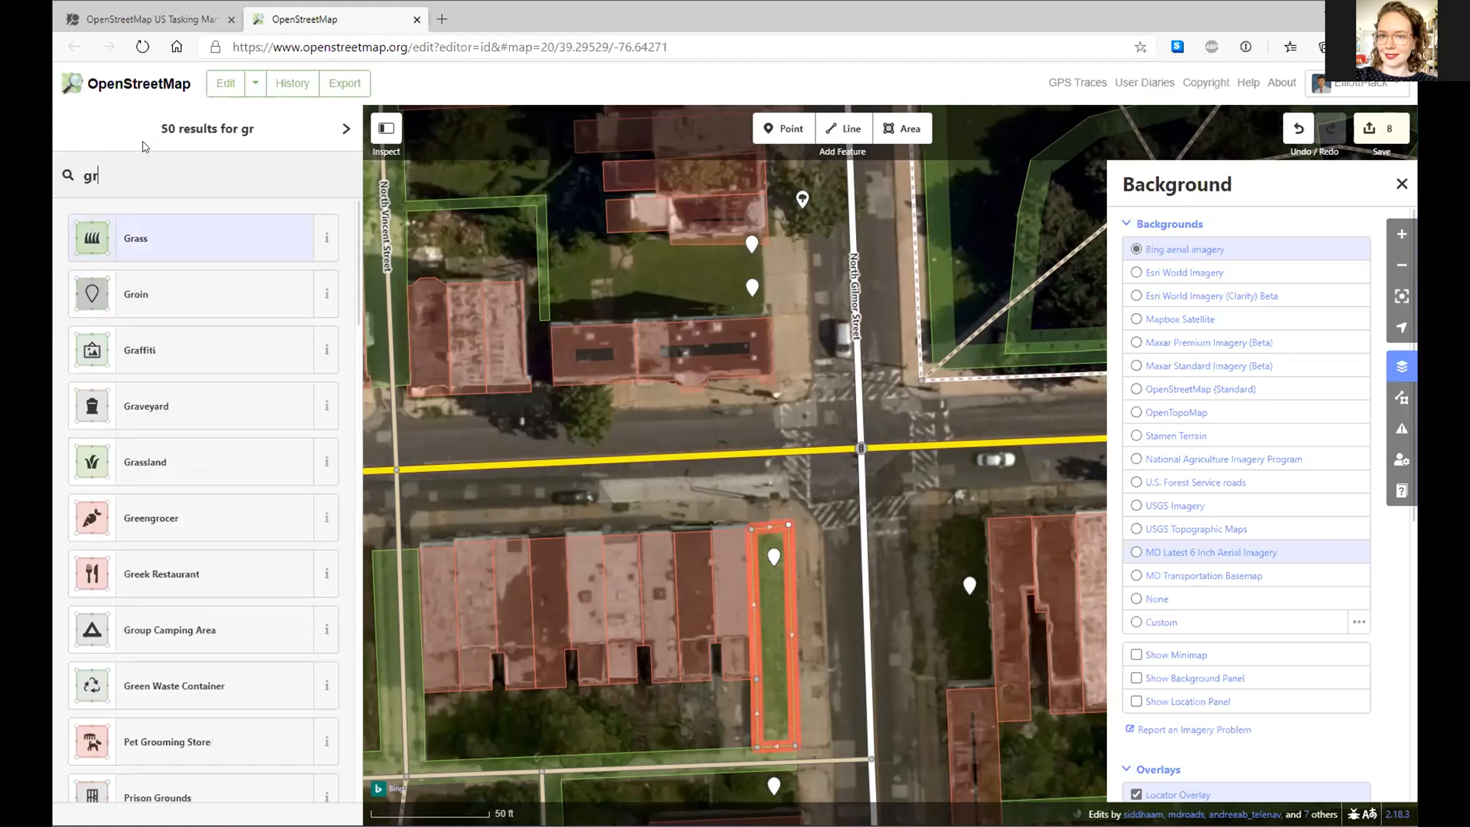
text(a)
click(163, 238)
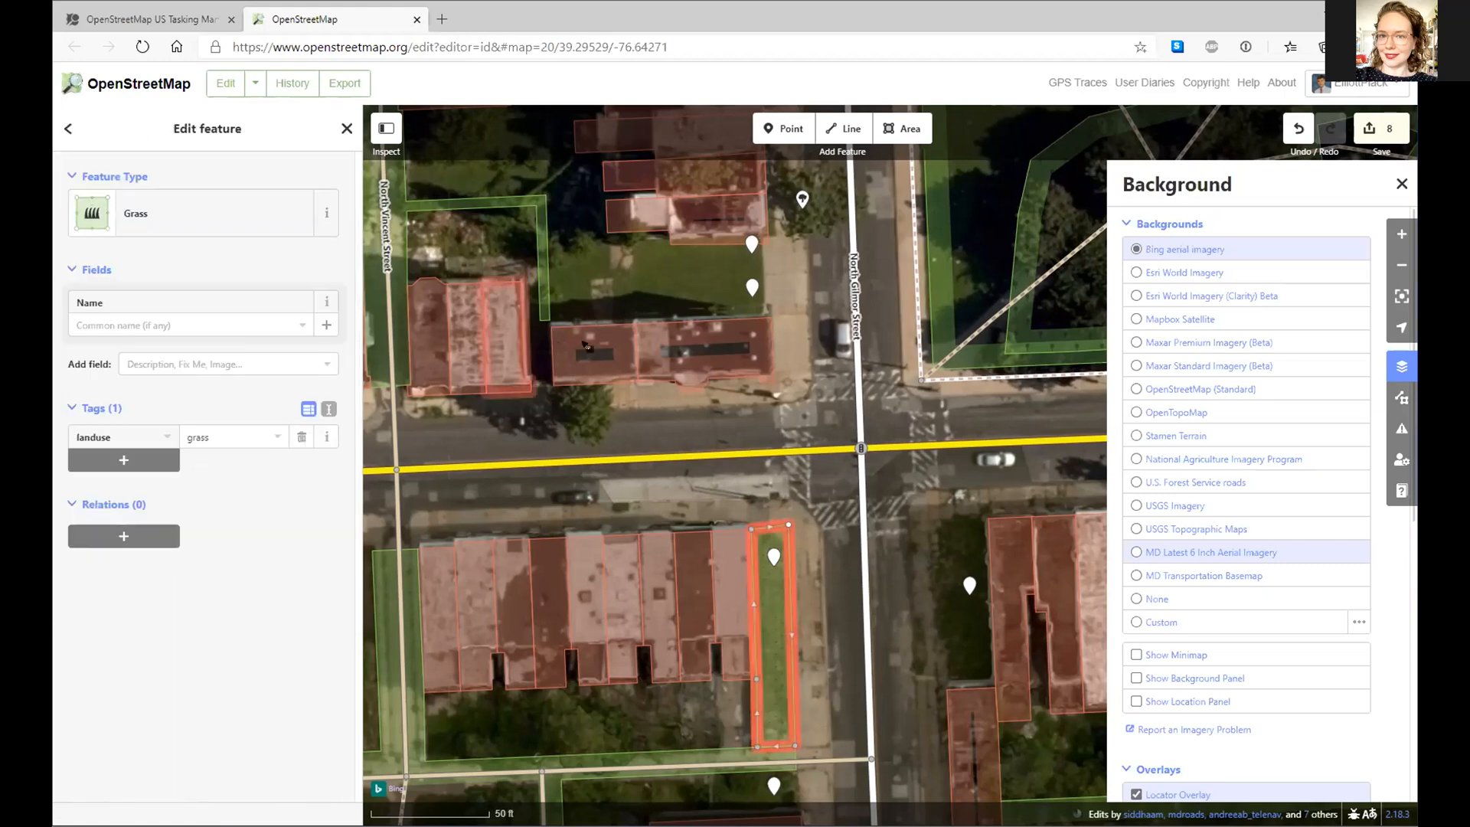
- Search presets for 'grass' then 'meadow' and read the Meadow preset's description
click(123, 178)
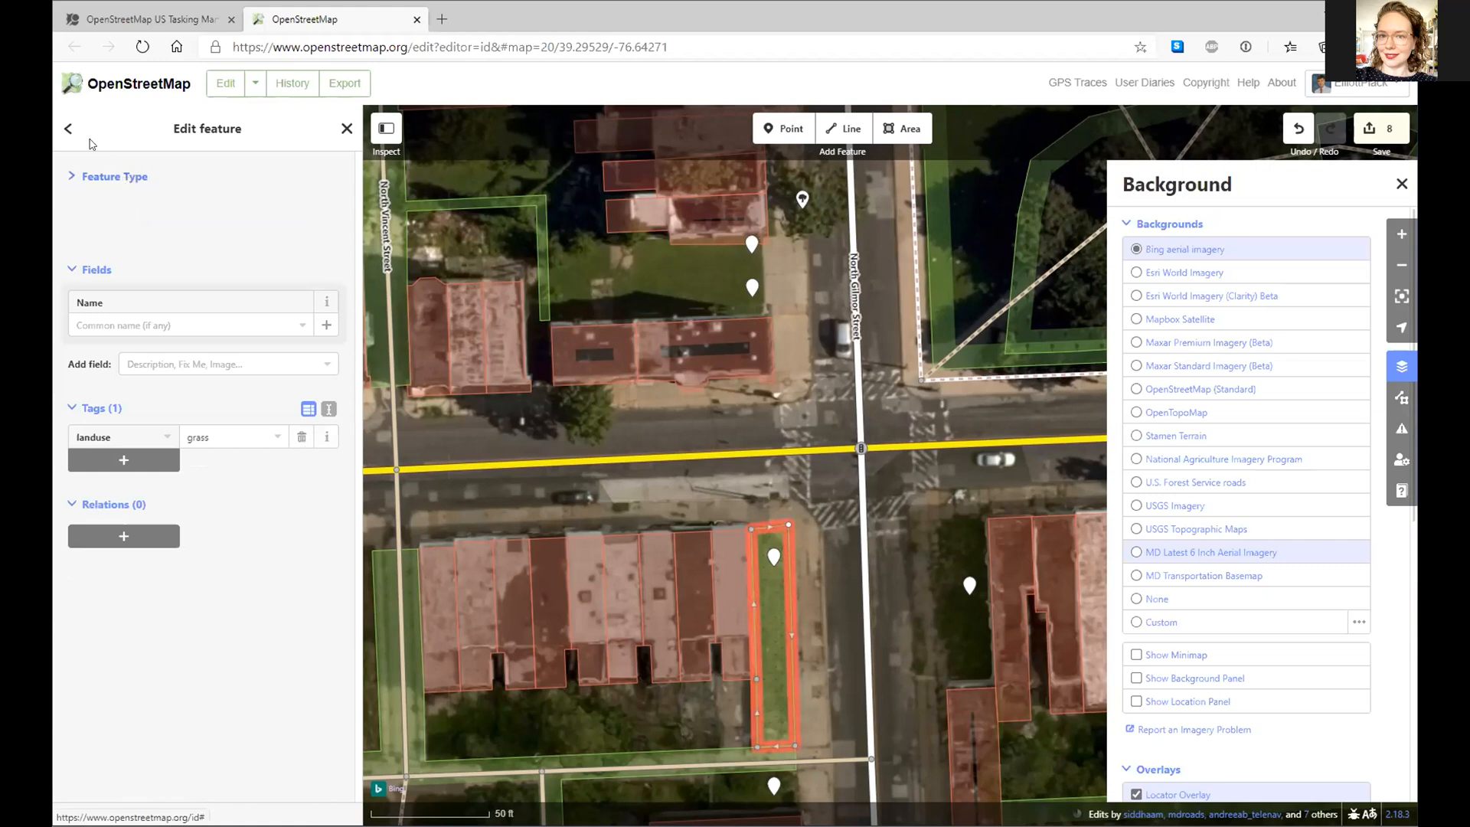
click(93, 176)
click(69, 130)
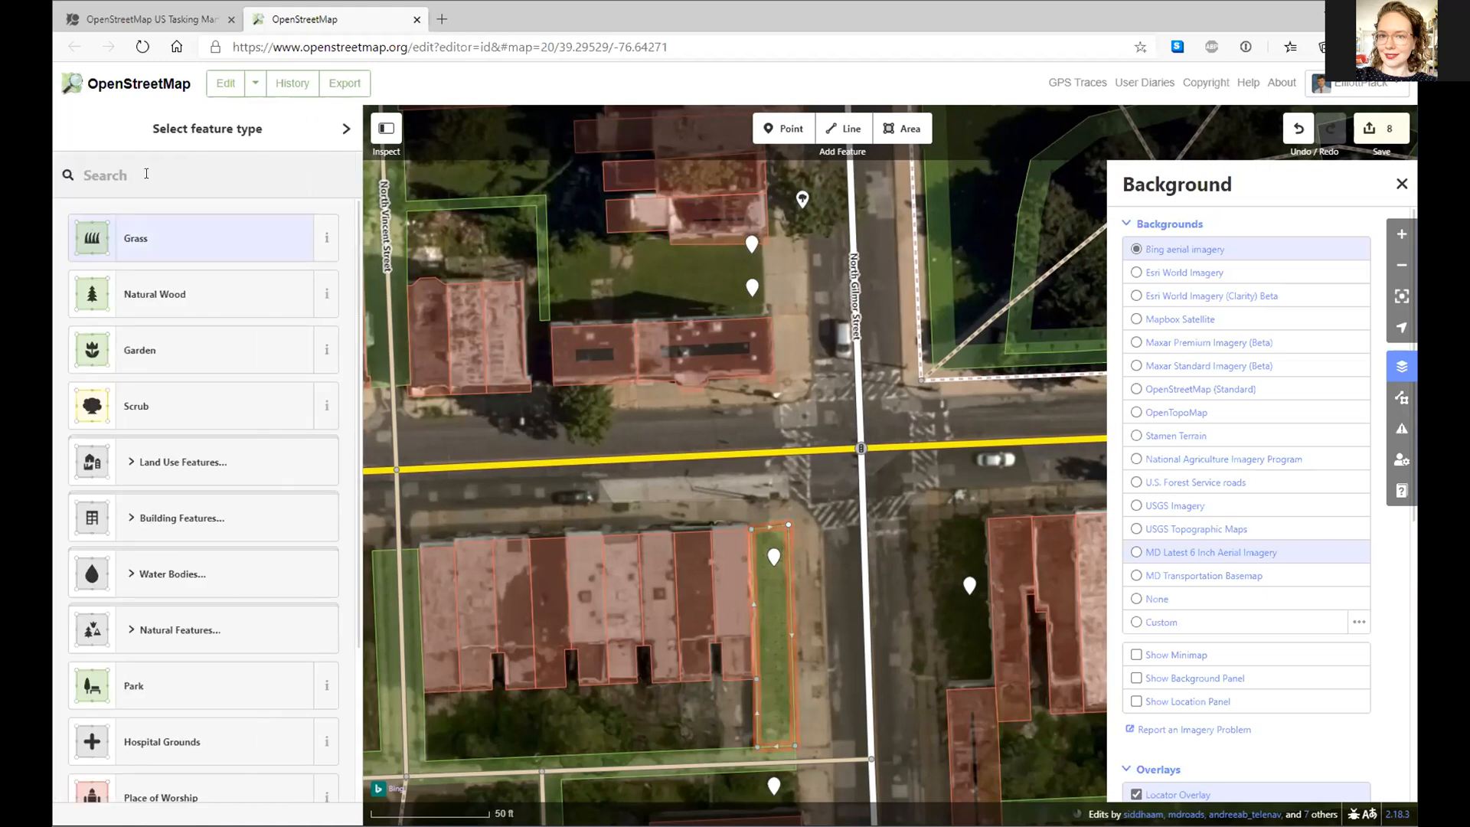
text(grass)
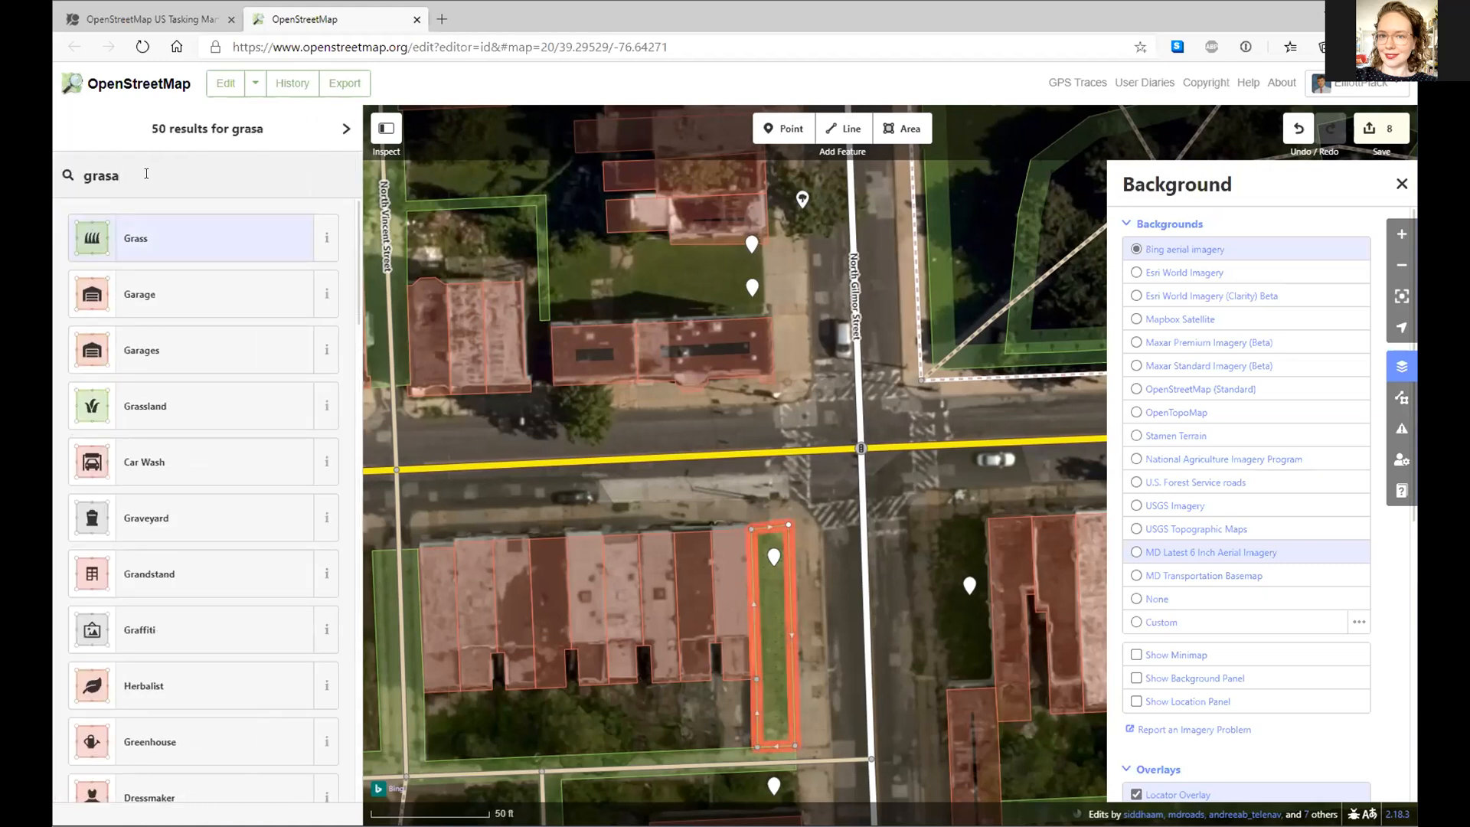
key(BackSpace)
text(s)
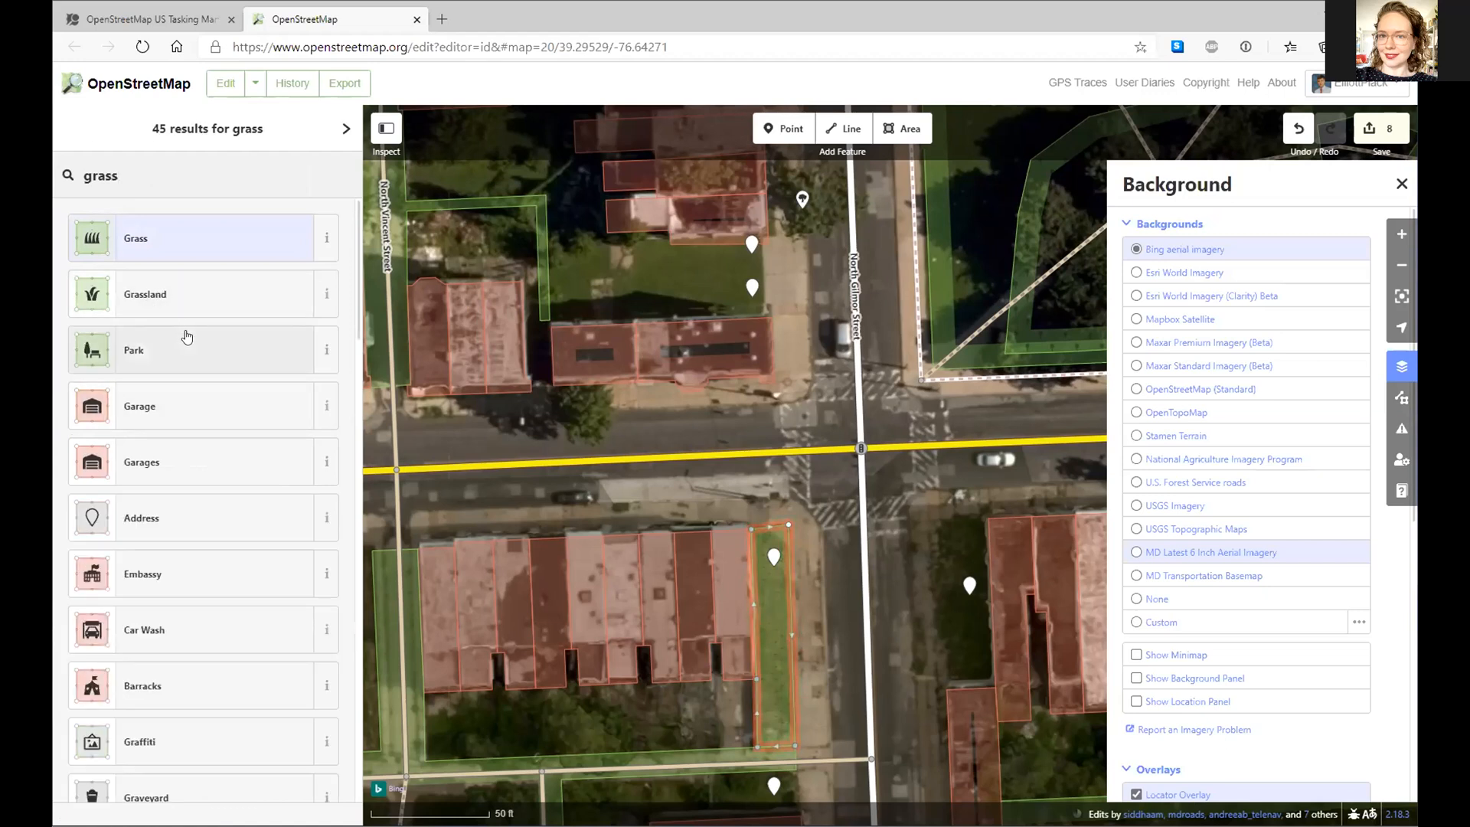
double_click(102, 175)
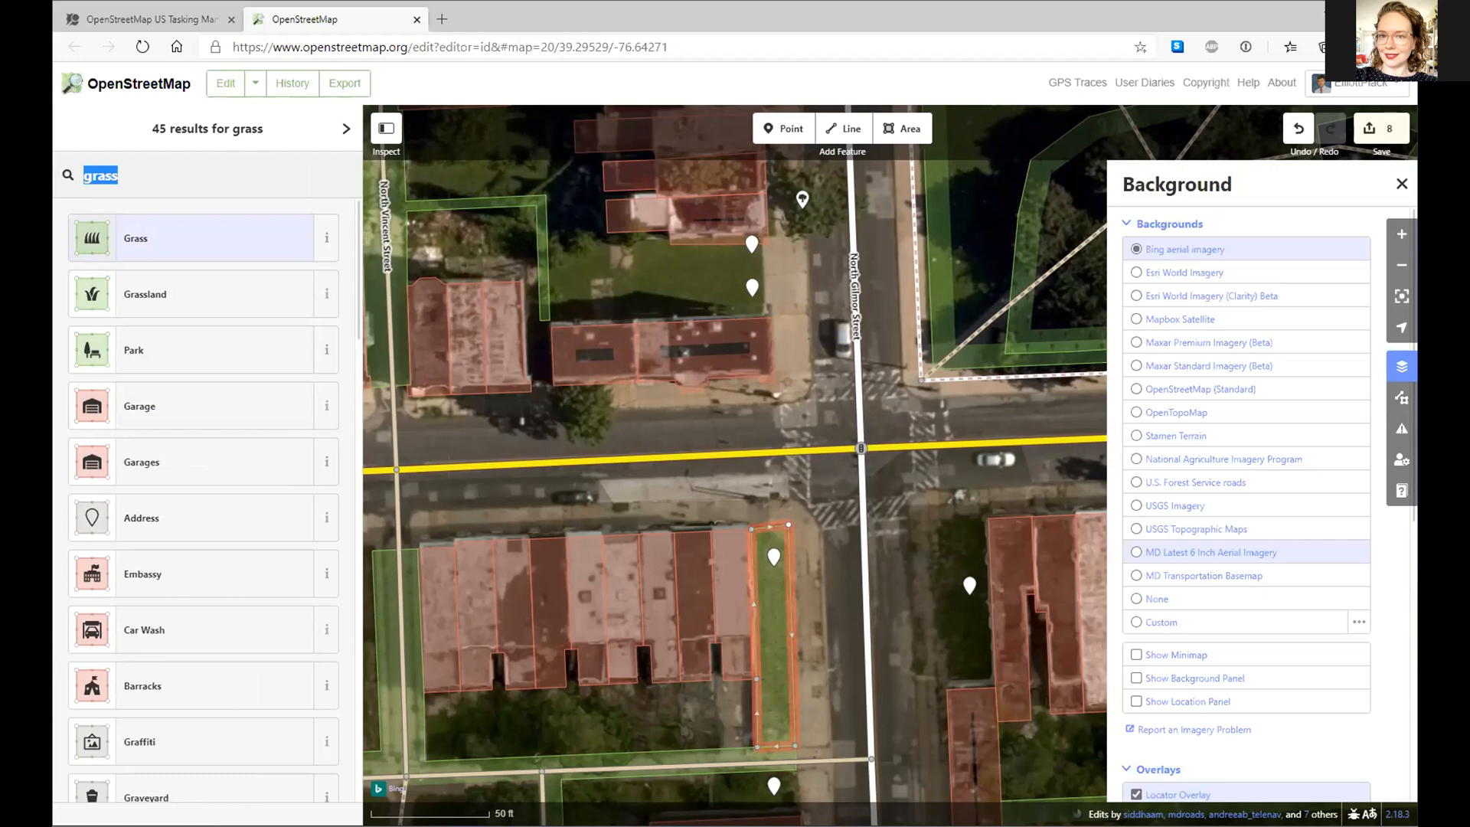
text(meadow)
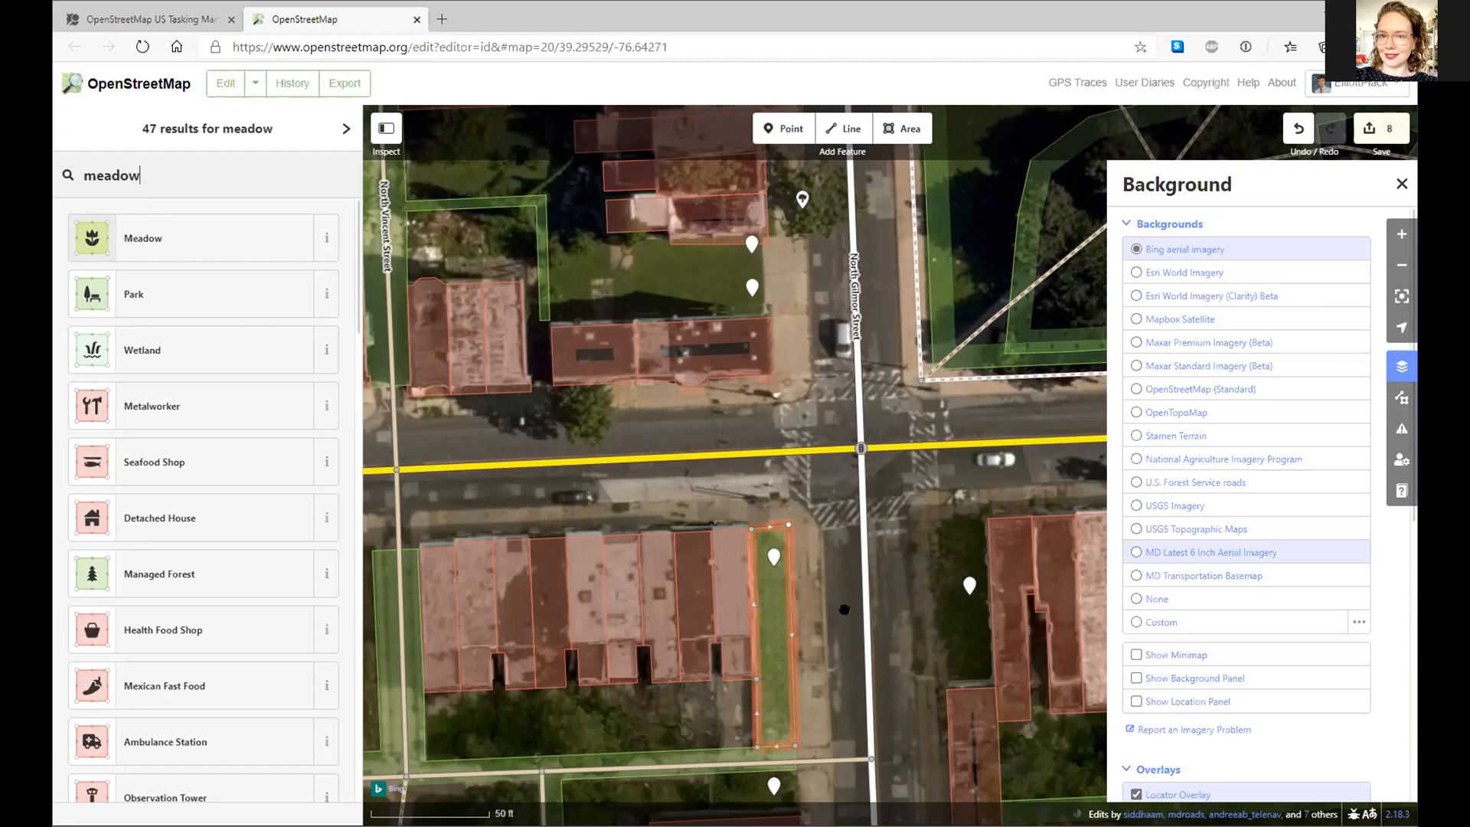
click(324, 239)
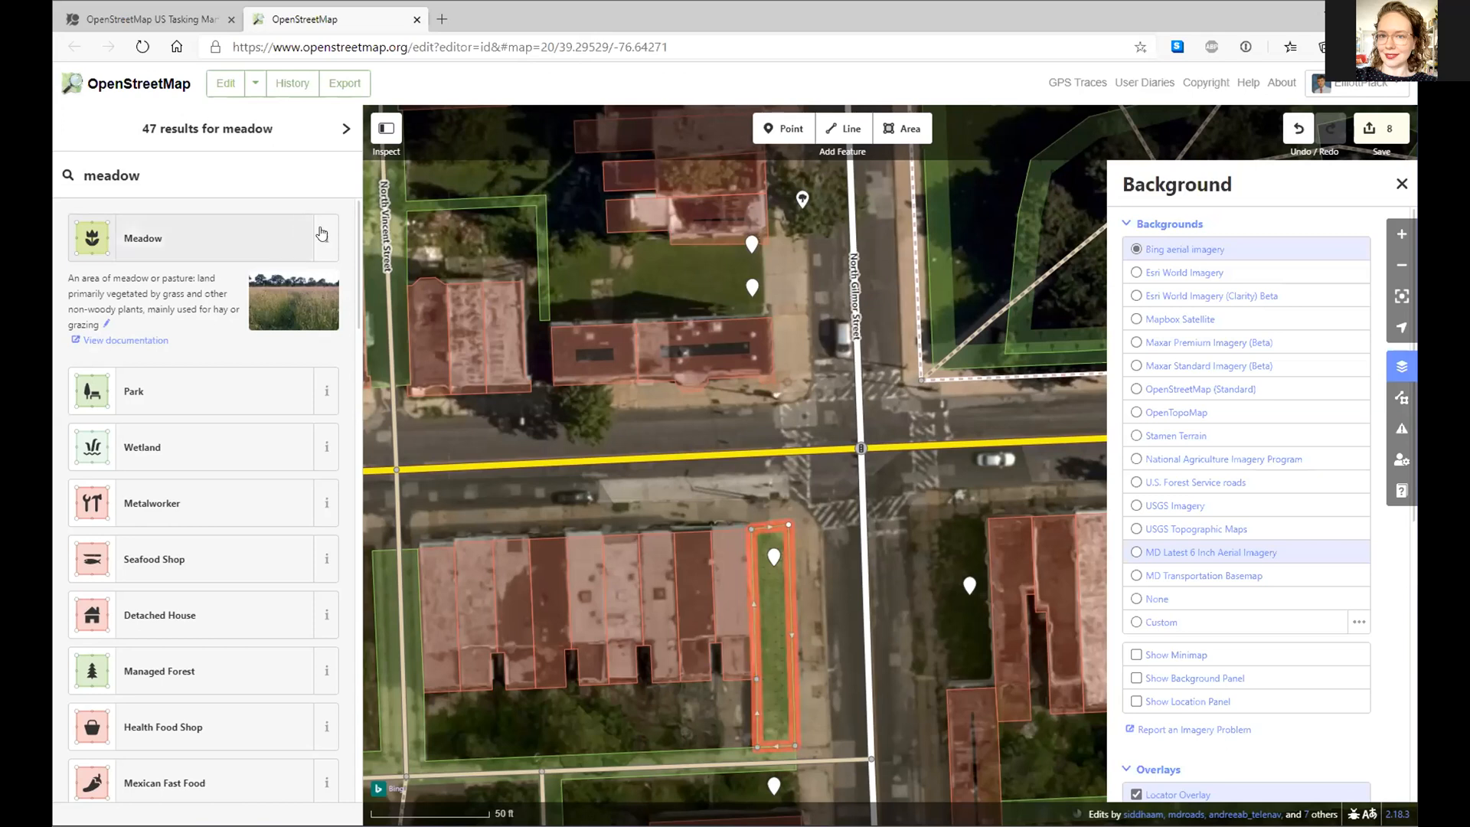
- Search 'grass' again and read the Grassland preset's description
click(176, 186)
text(g)
double_click(175, 175)
text(gr)
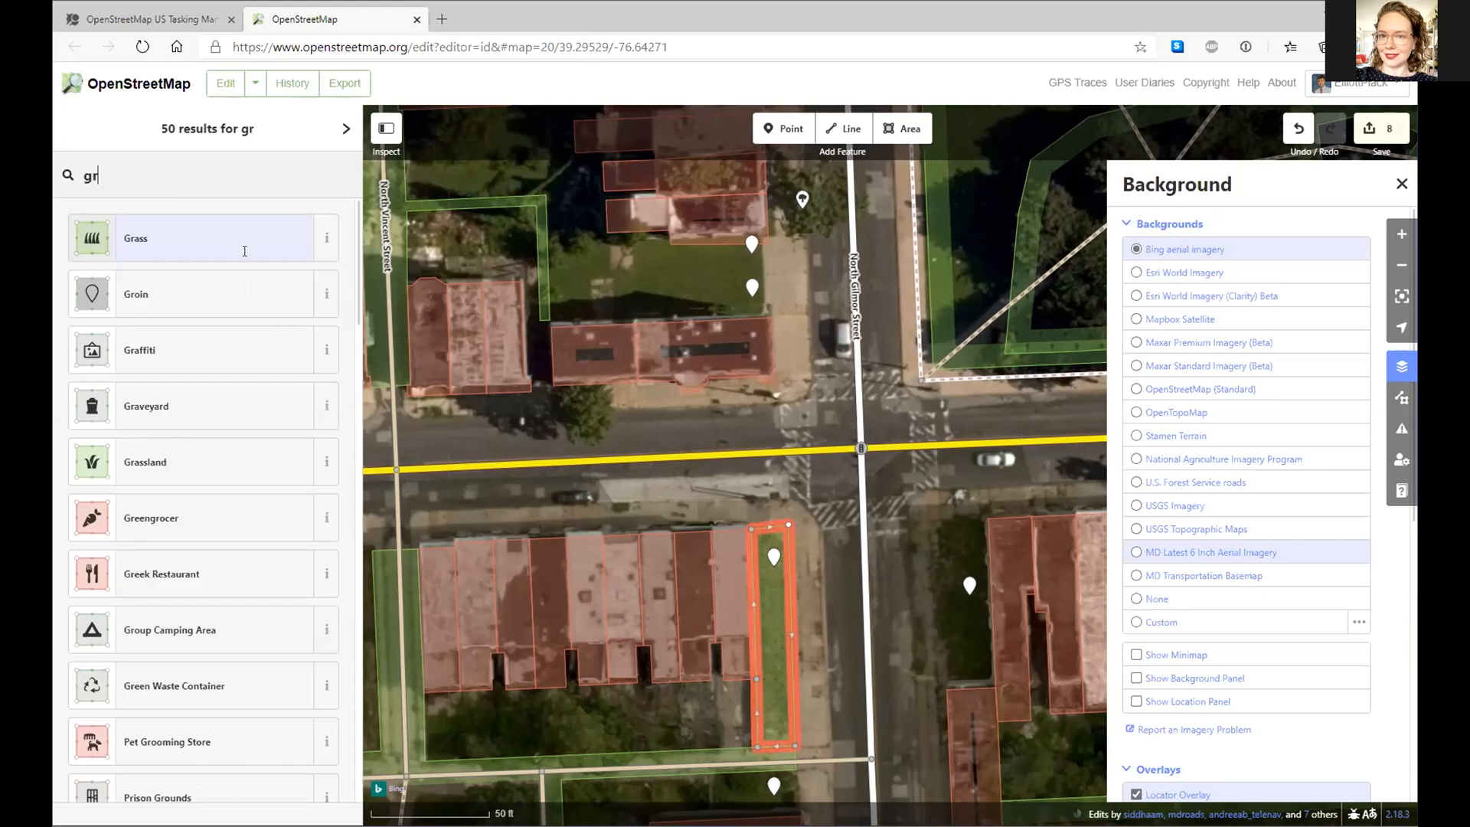
text(ass)
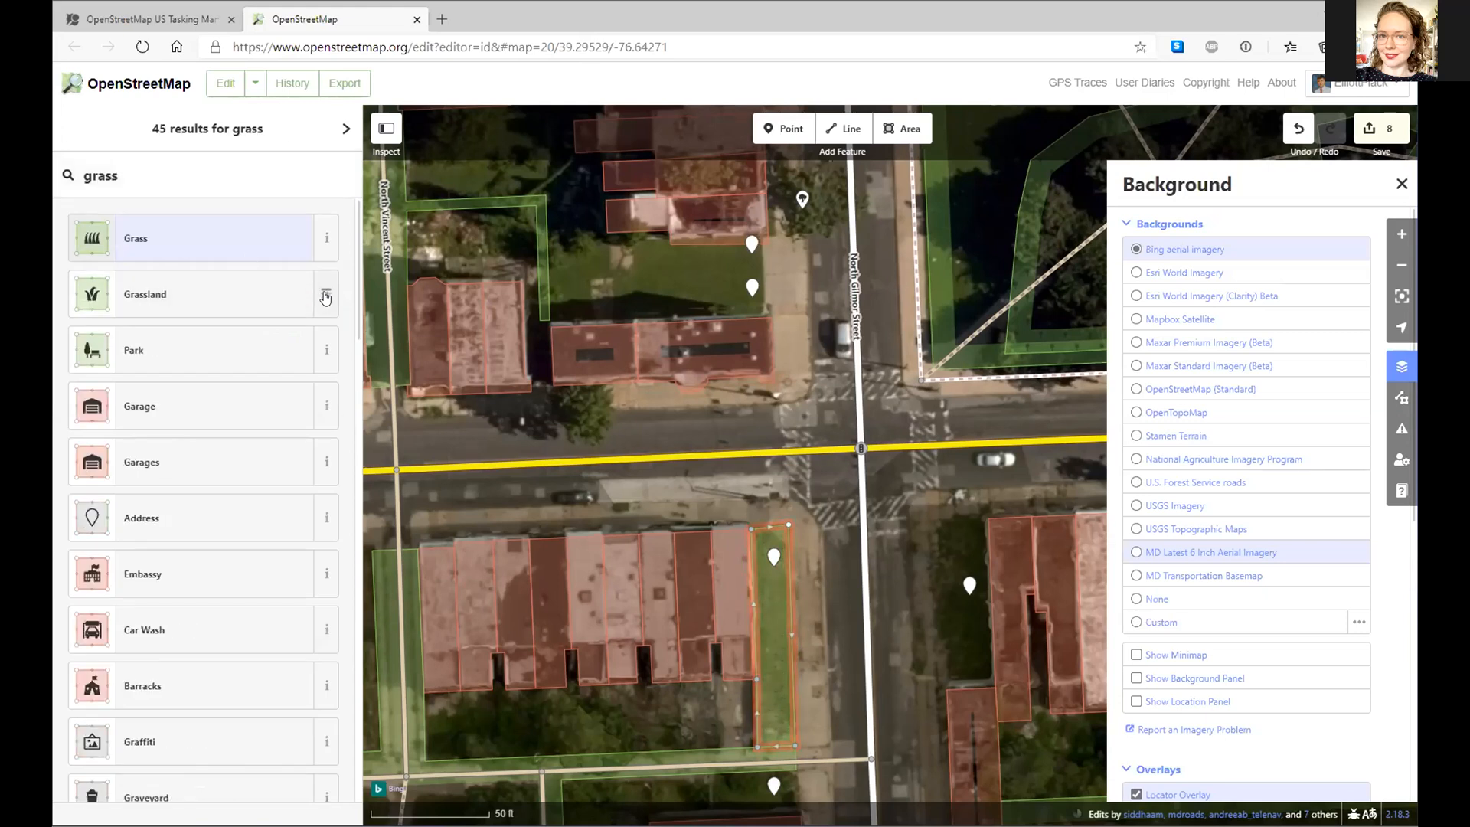
click(326, 297)
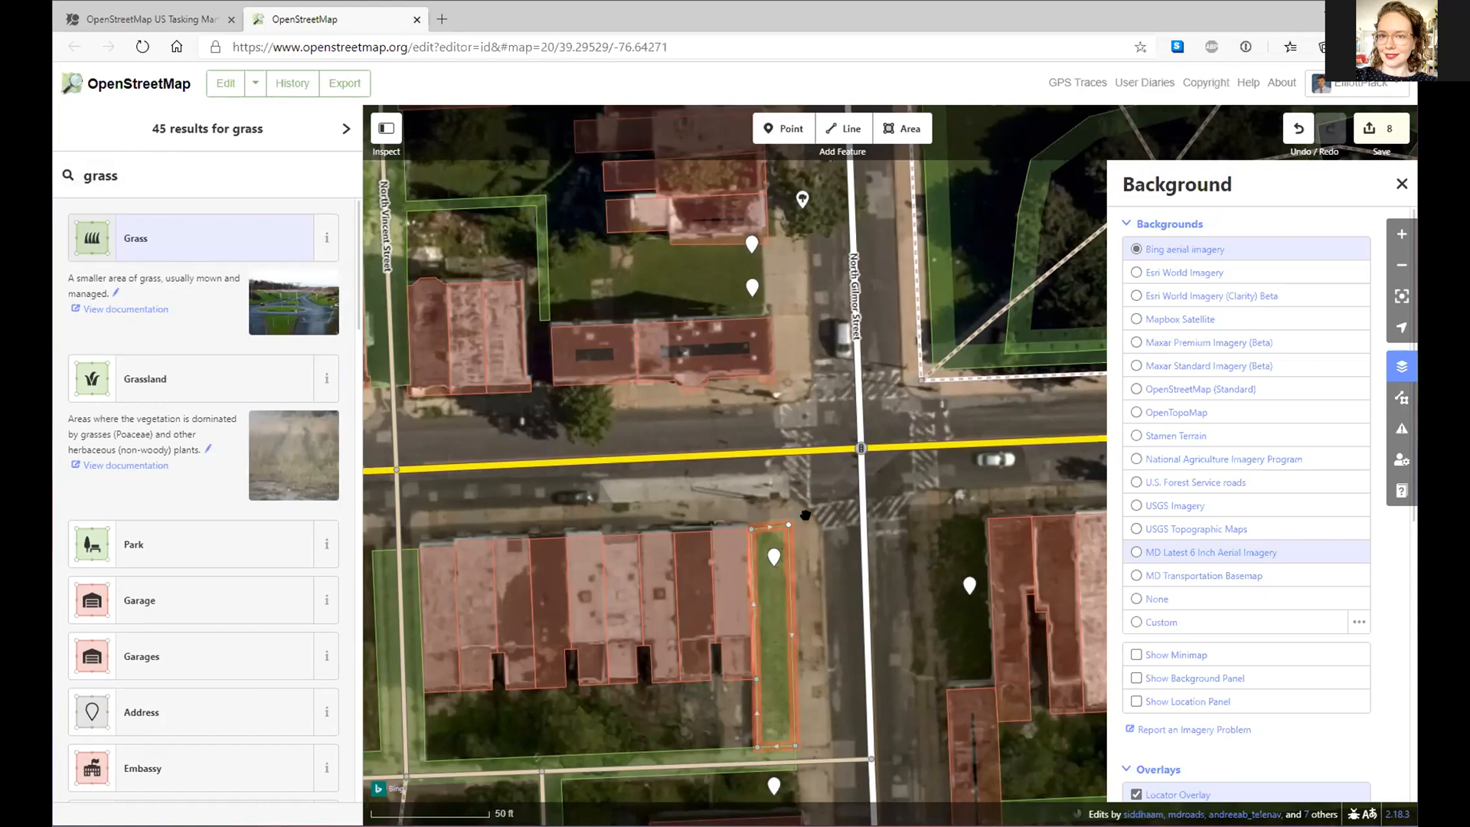
- Raise the grass strip's top corner slightly and reselect the strip
key(Escape)
drag(790, 530, 789, 524)
click(793, 540)
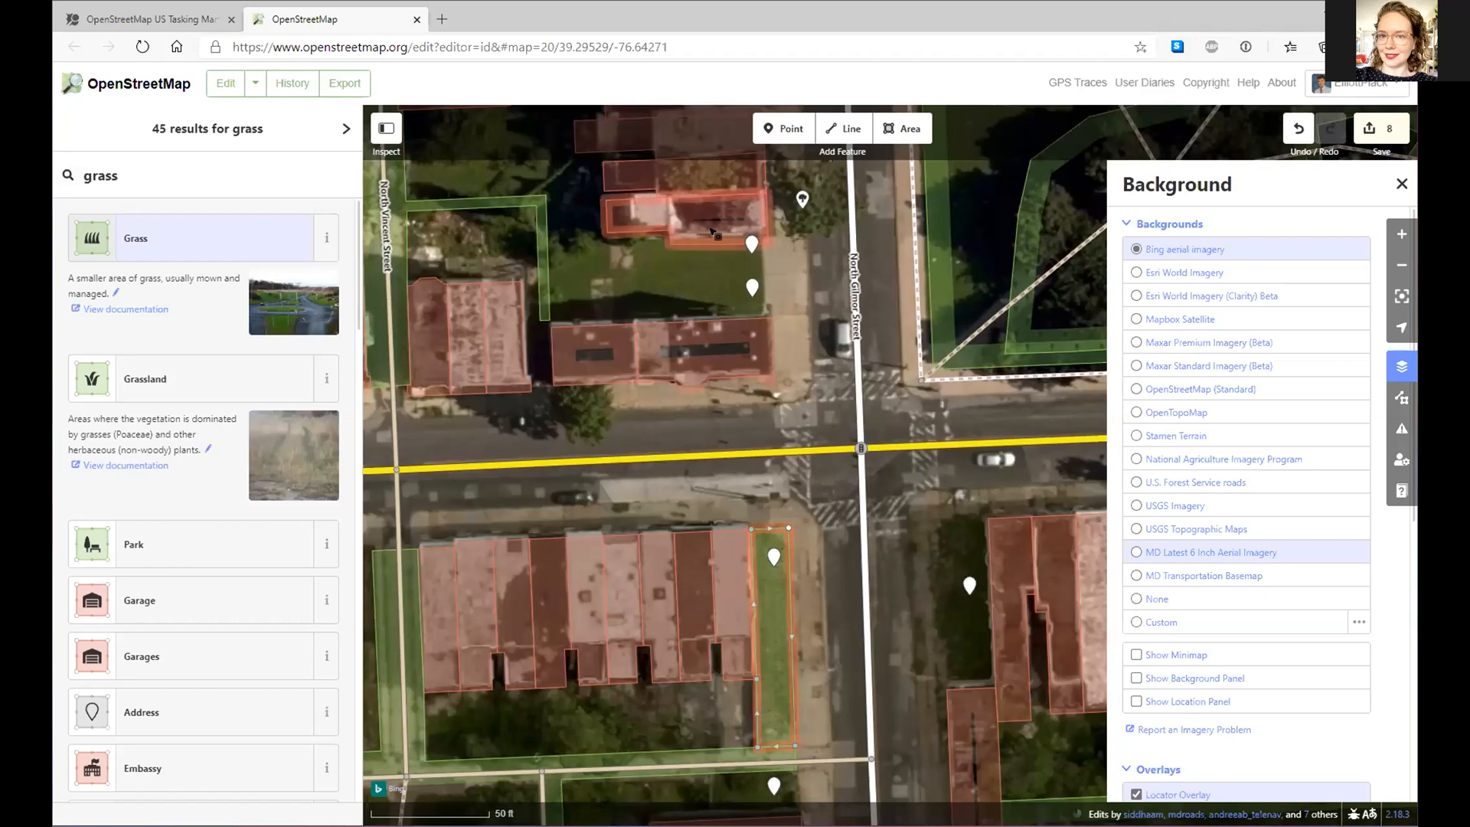
- Pan to the church's side lawn, inspect the nearby address point, and start a new area
click(595, 255)
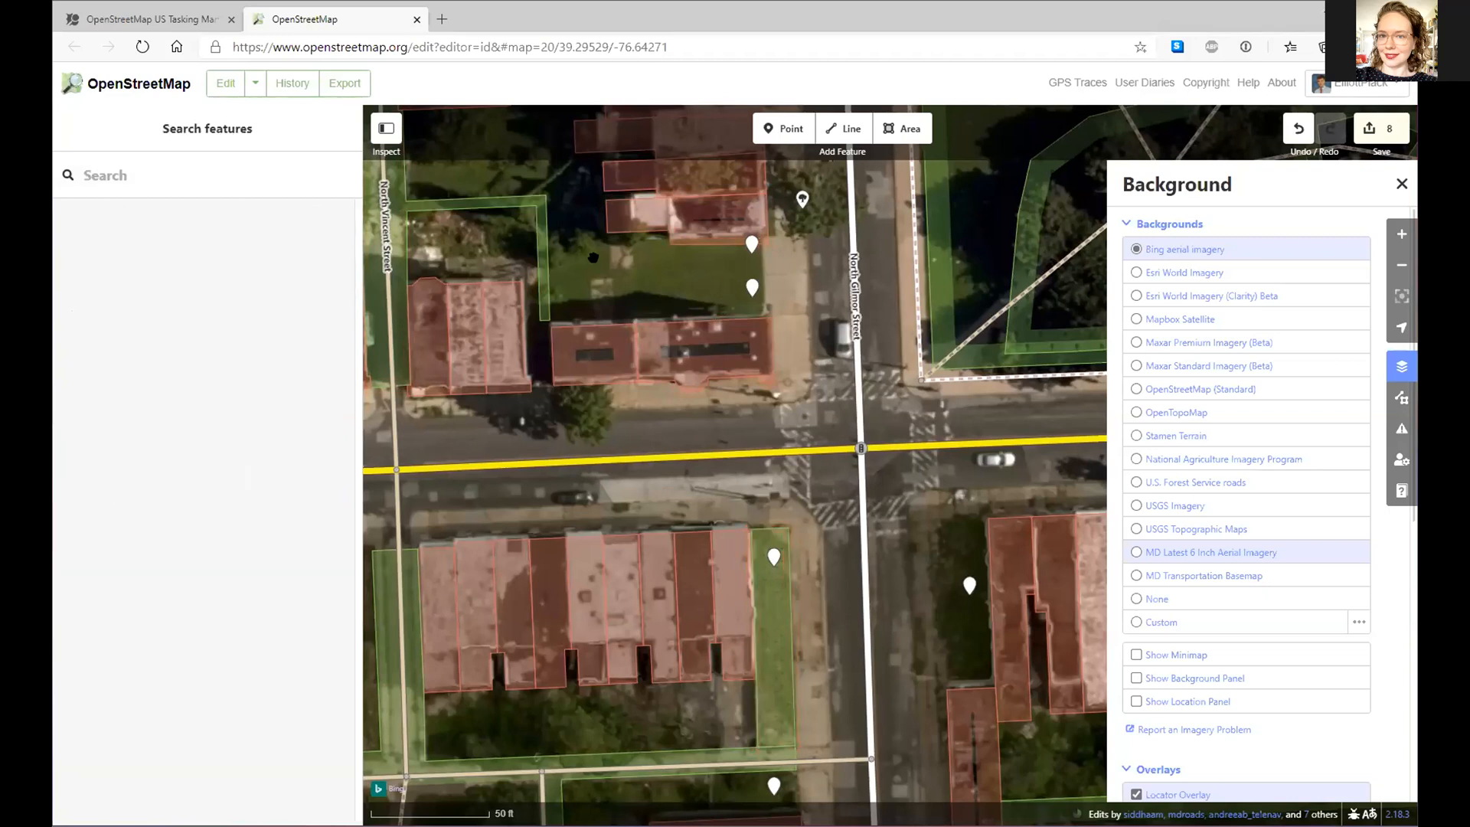
drag(603, 271, 617, 299)
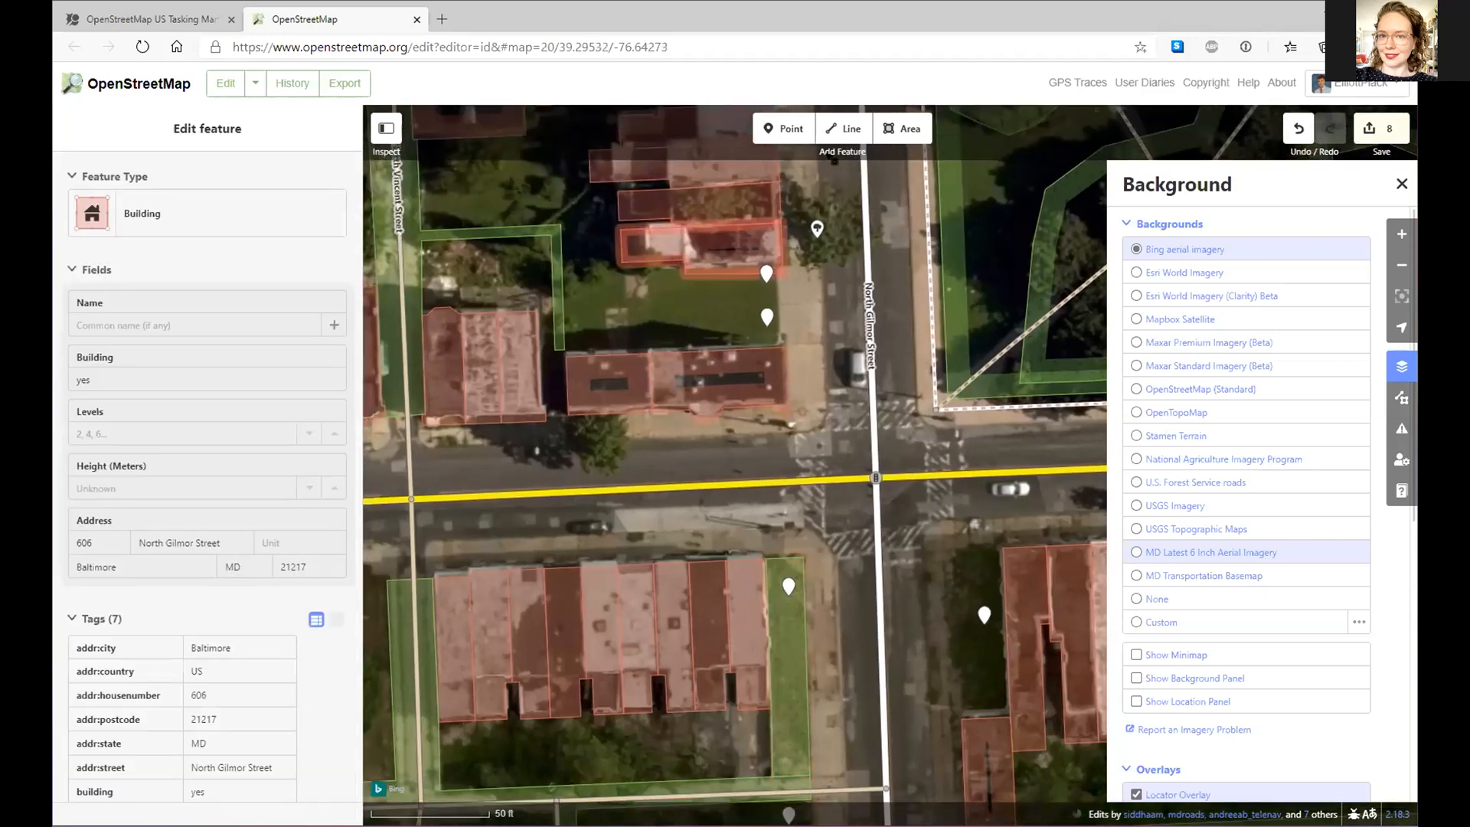
click(789, 585)
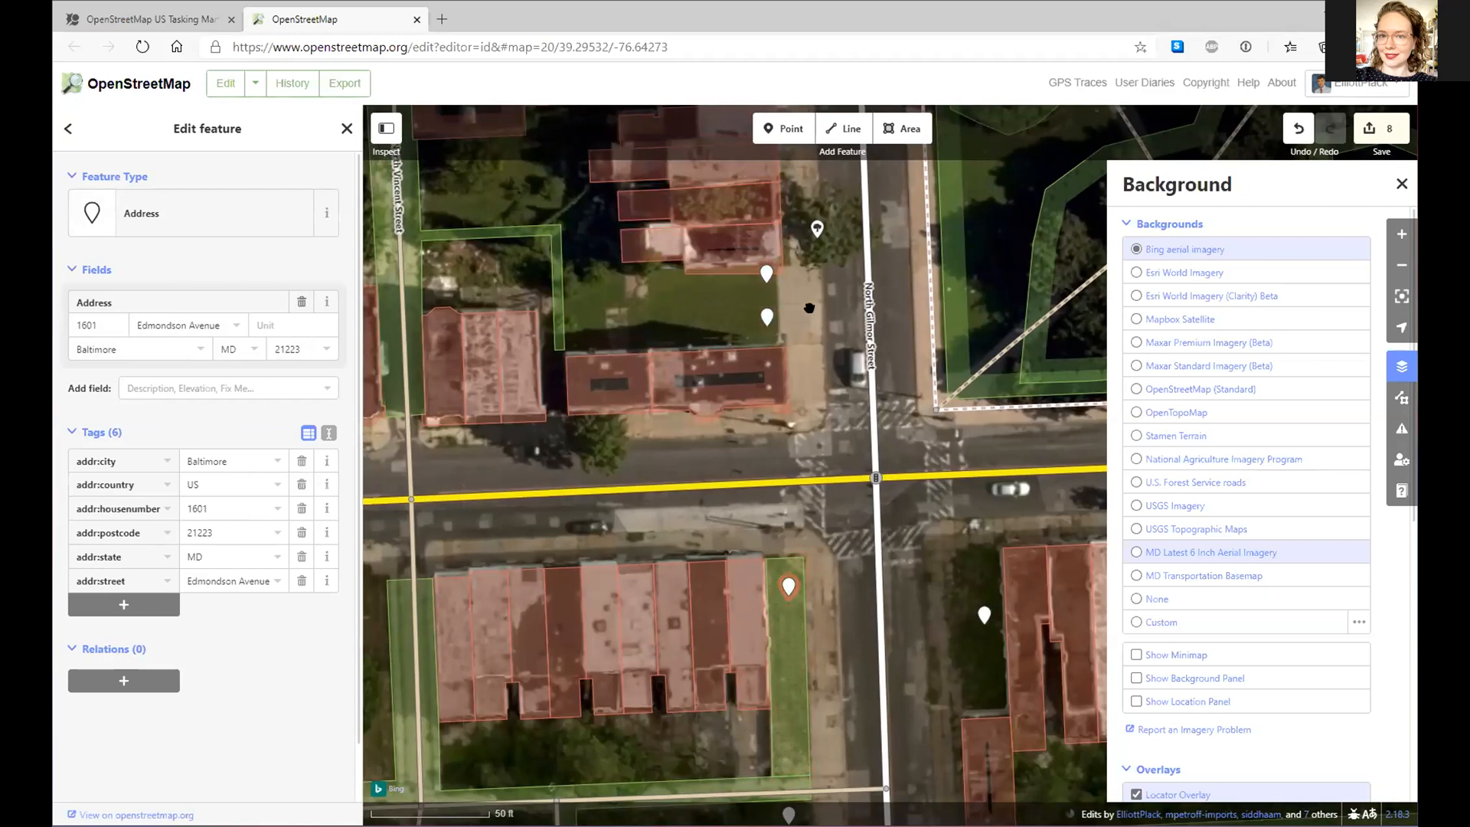
drag(786, 484, 762, 662)
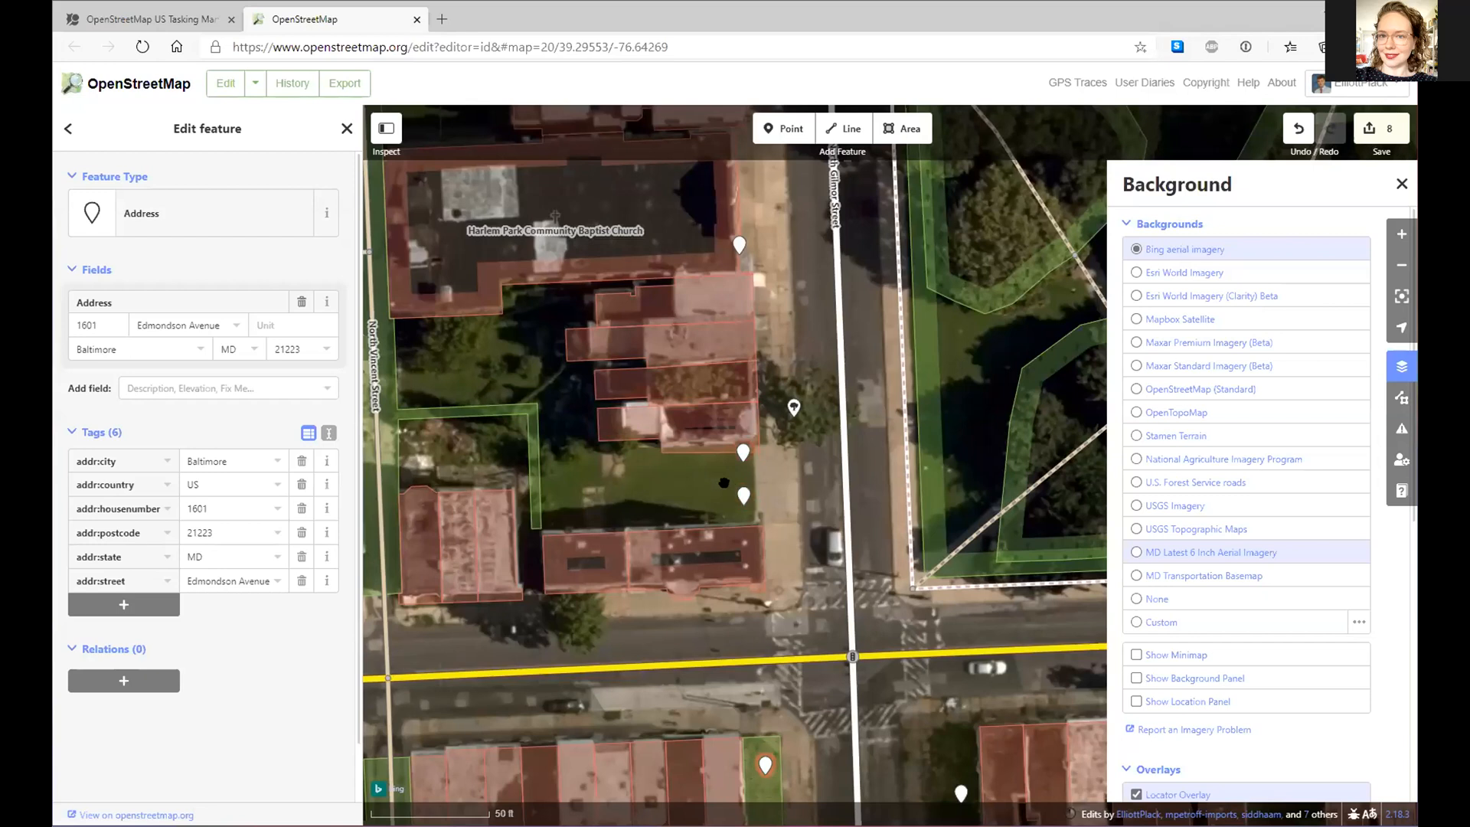
click(744, 495)
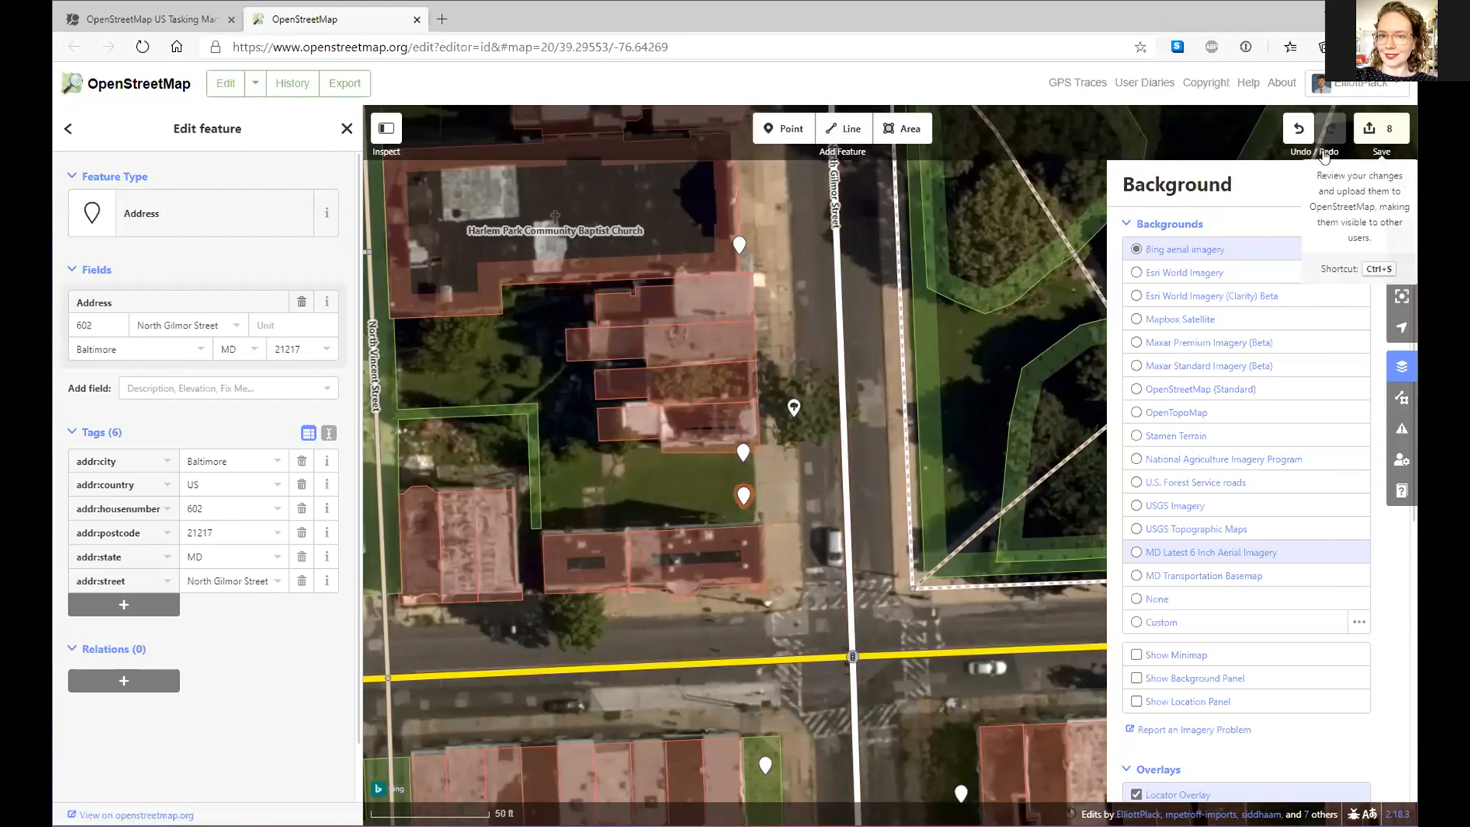
click(880, 135)
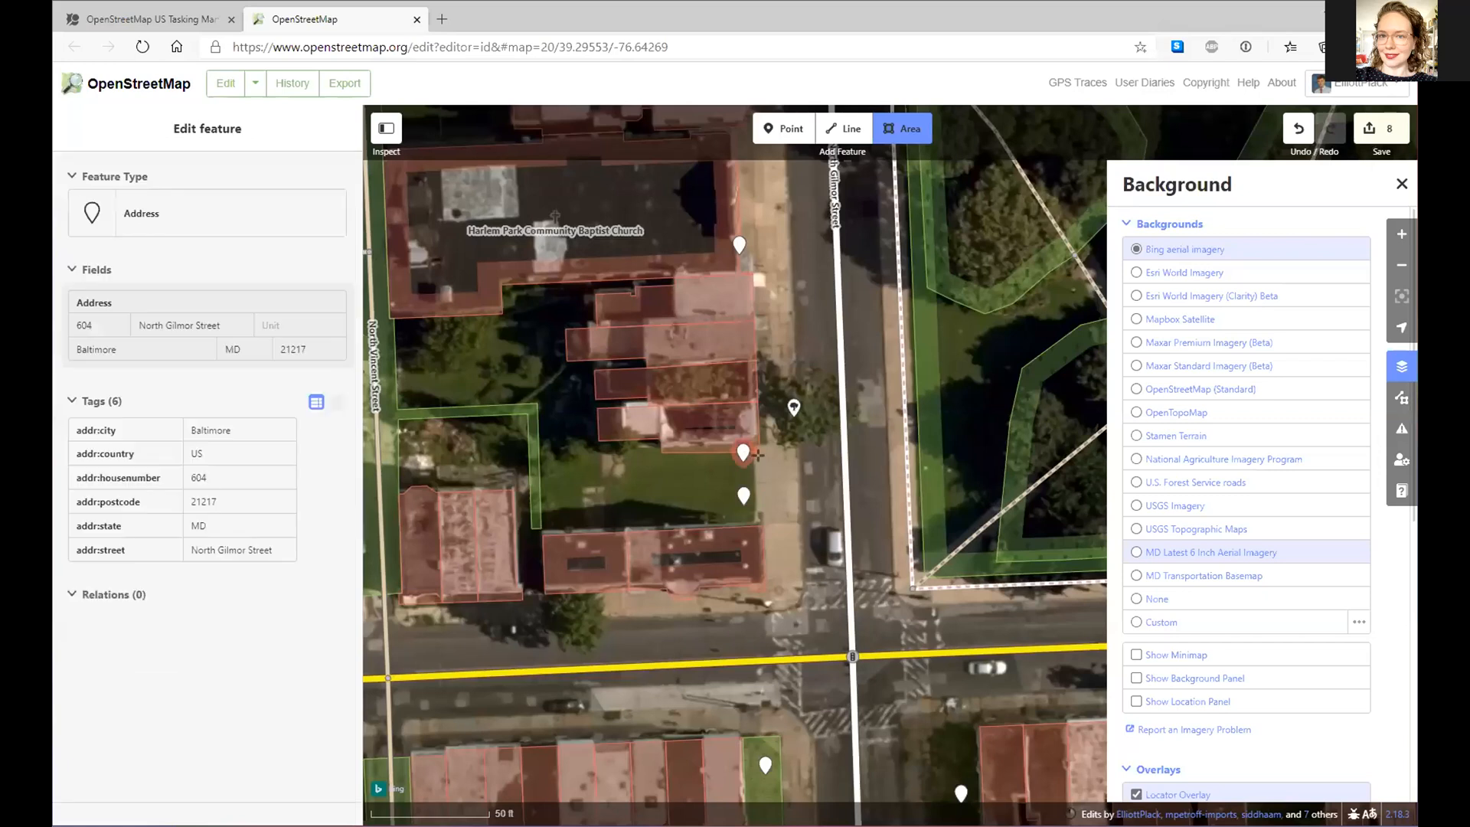
- Outline the lawn between the church buildings as a four-corner area tagged Grass, then select a tree point
scroll(758, 447, up, 1)
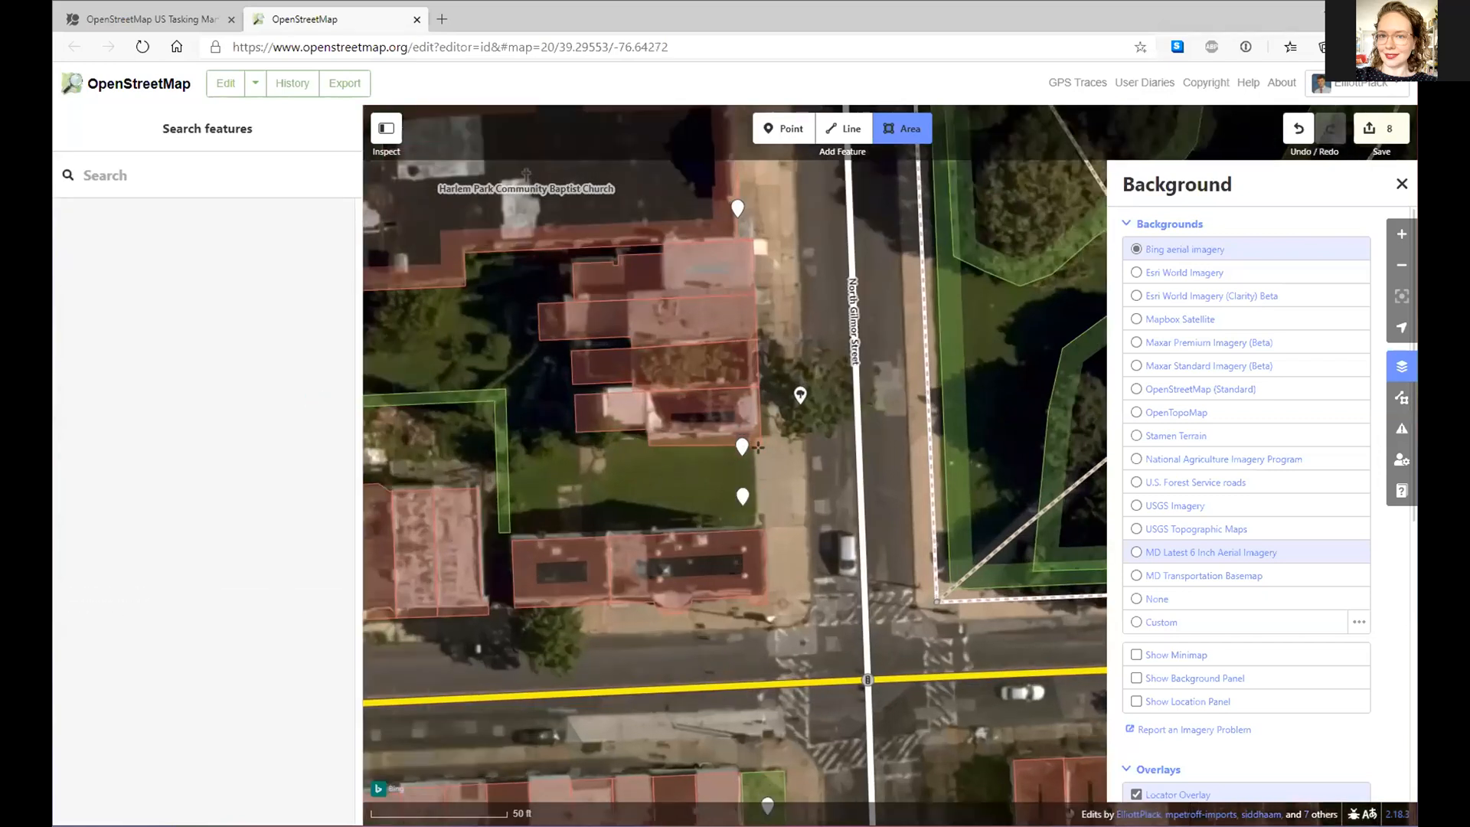
click(755, 445)
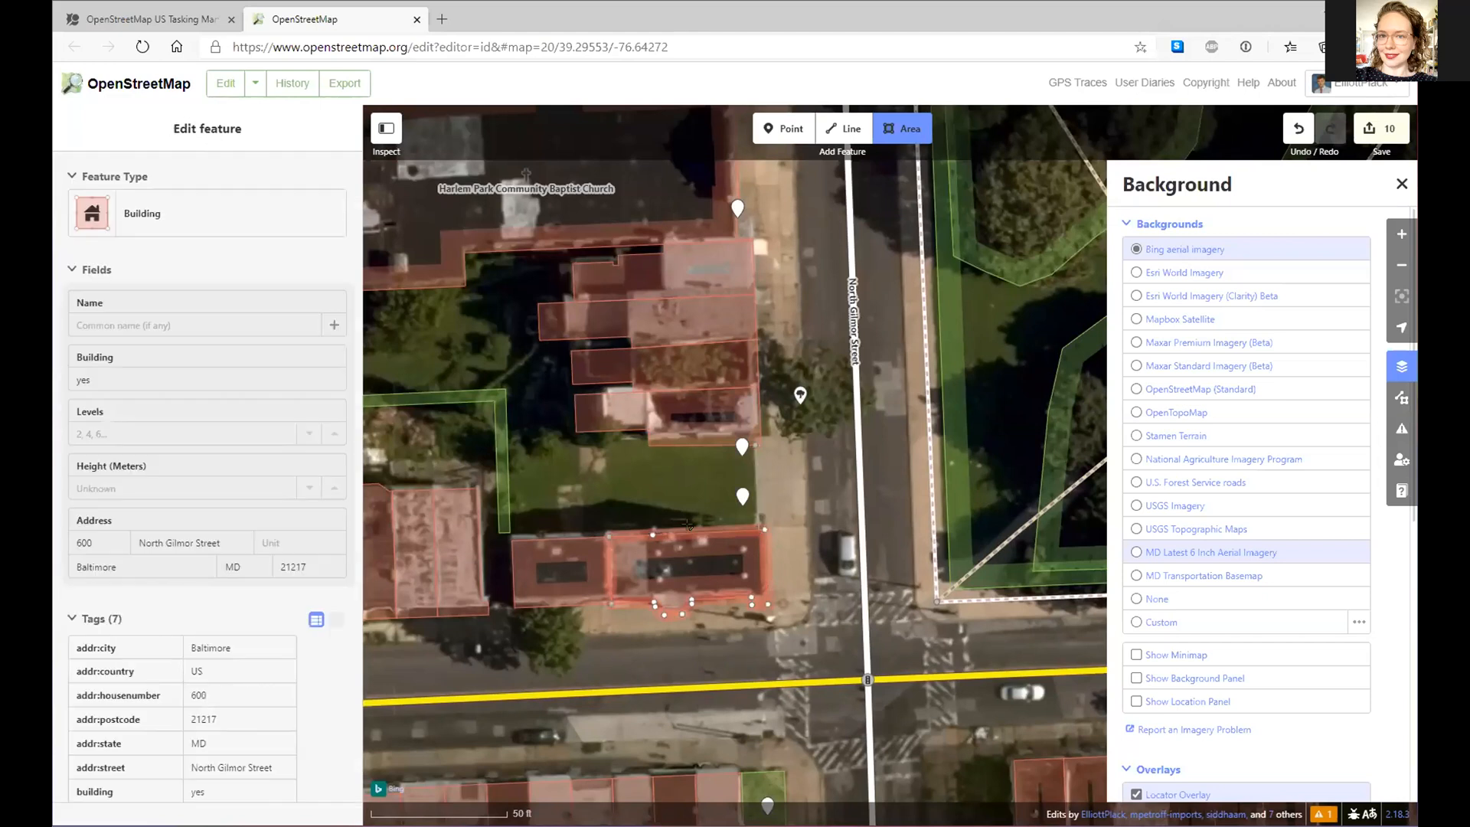
click(653, 534)
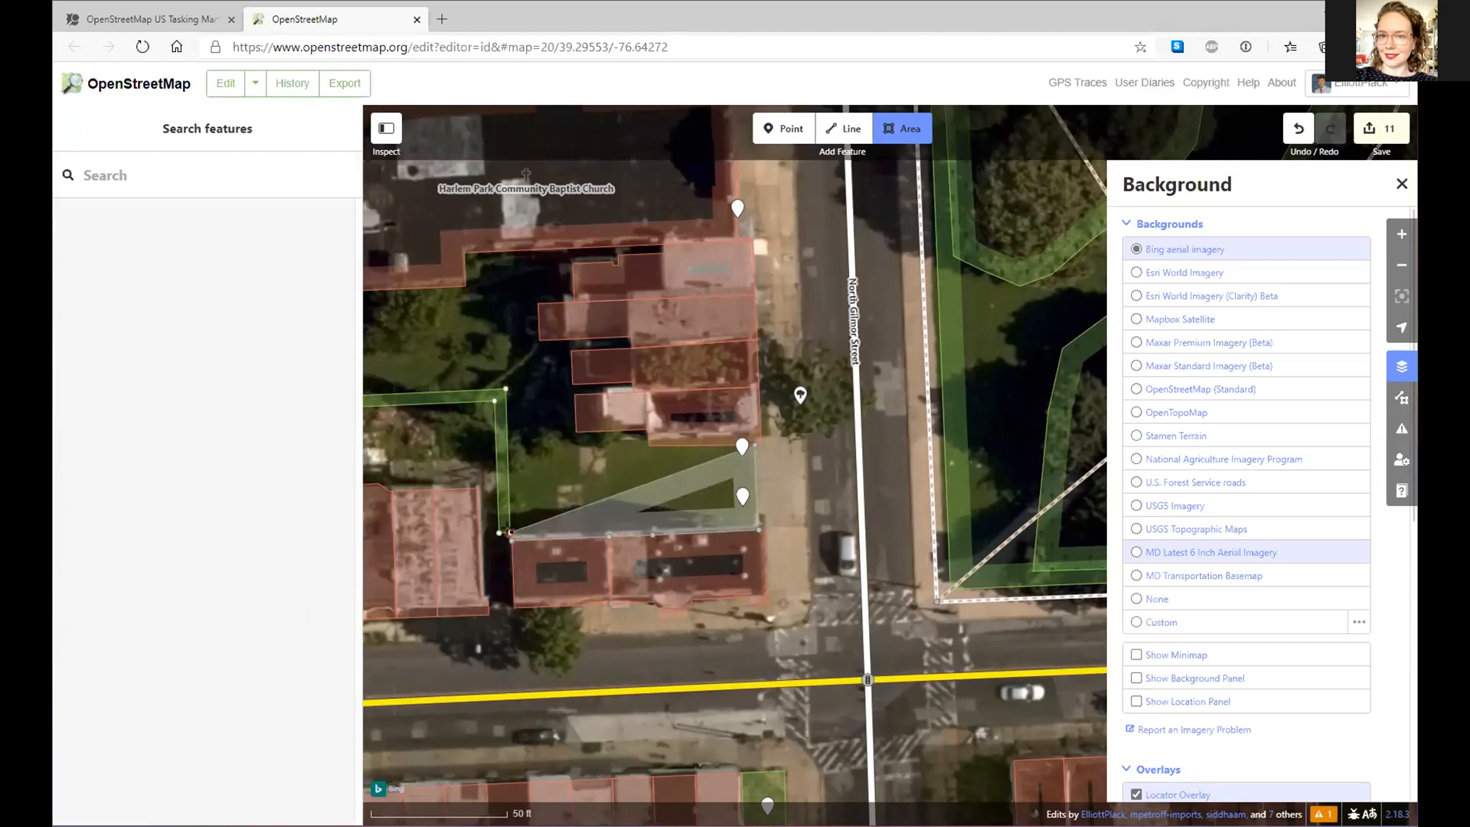
click(511, 539)
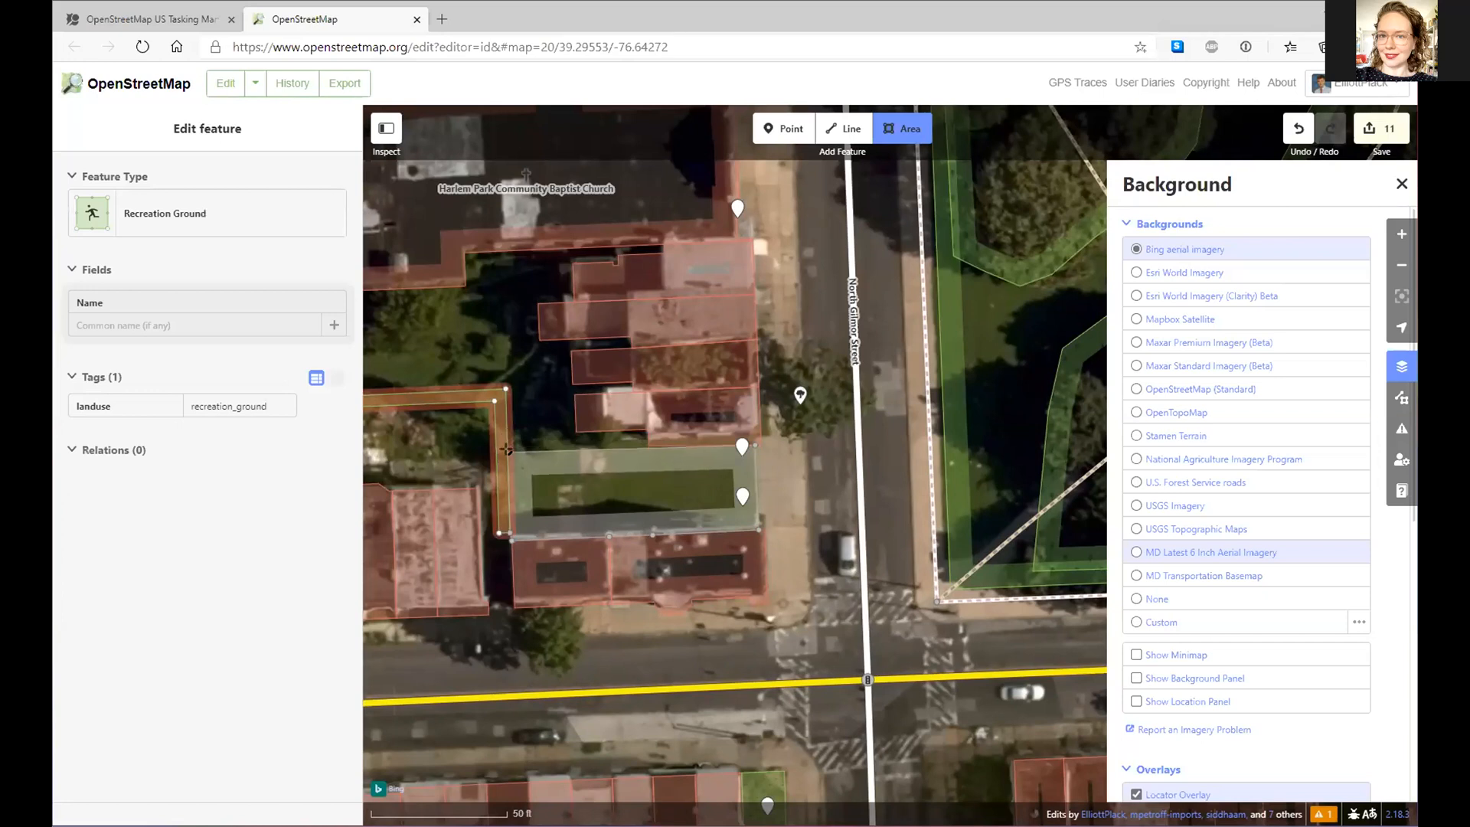
double_click(649, 444)
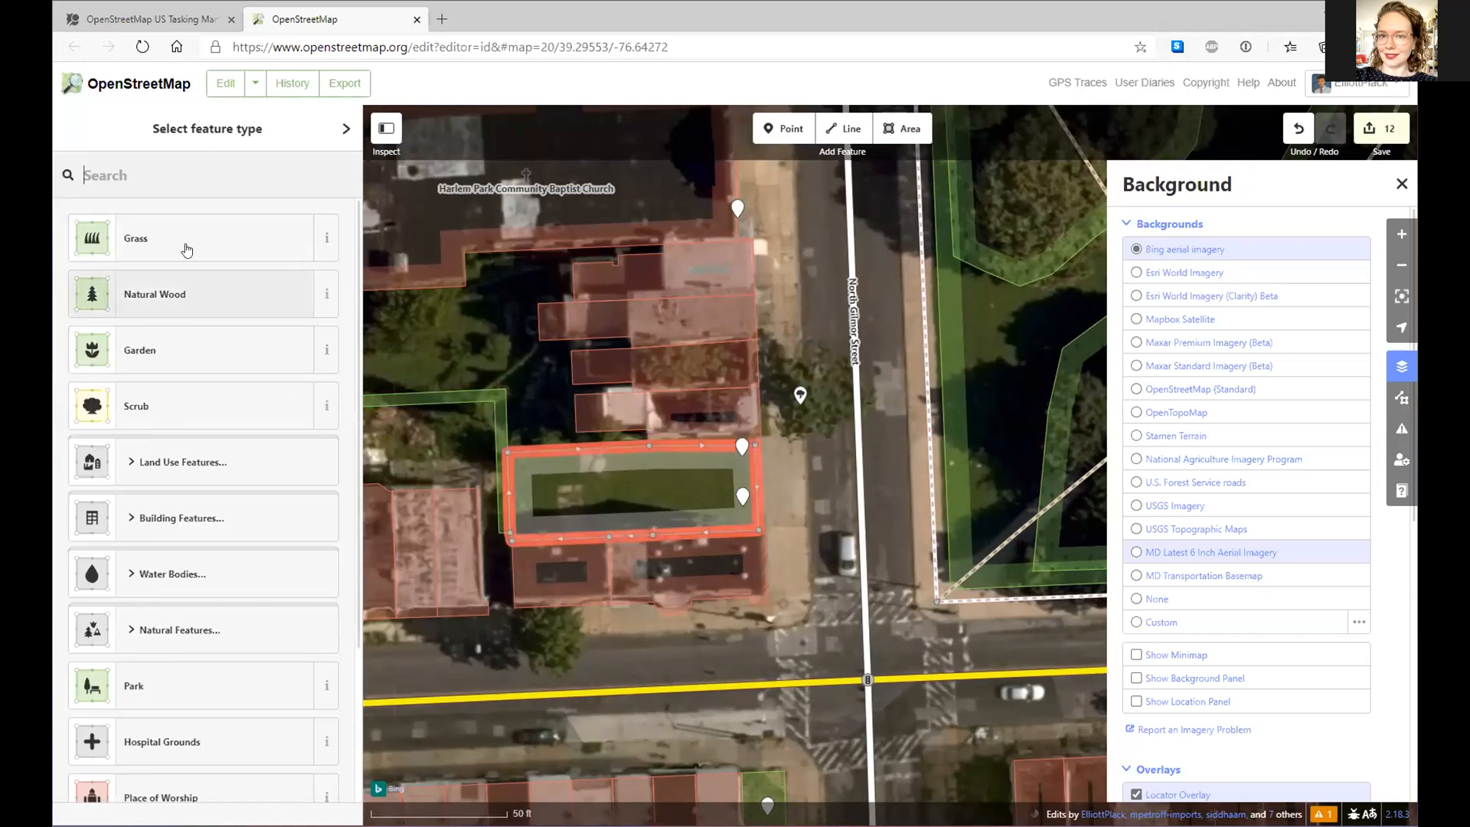
click(184, 241)
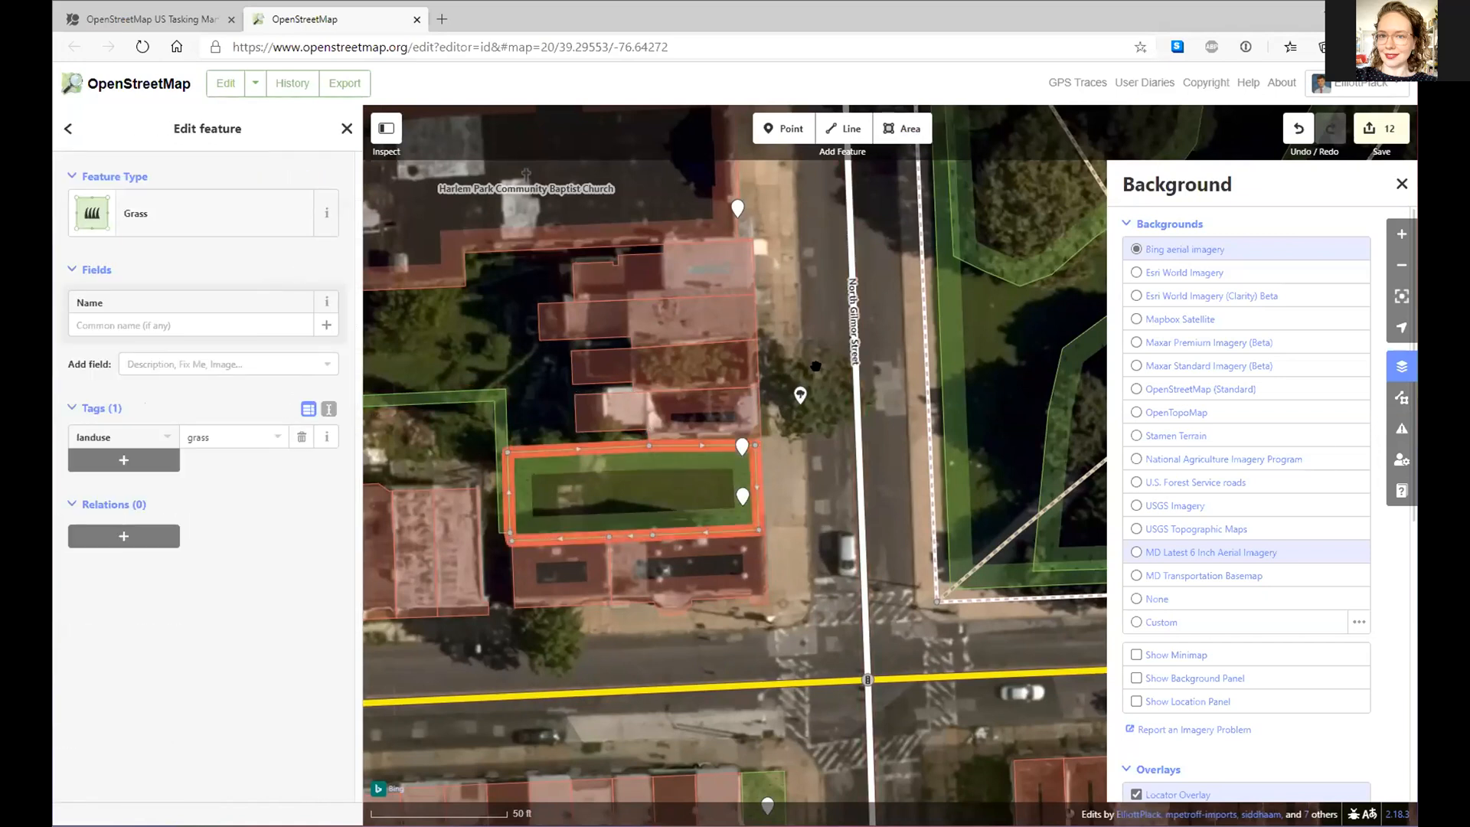
click(801, 394)
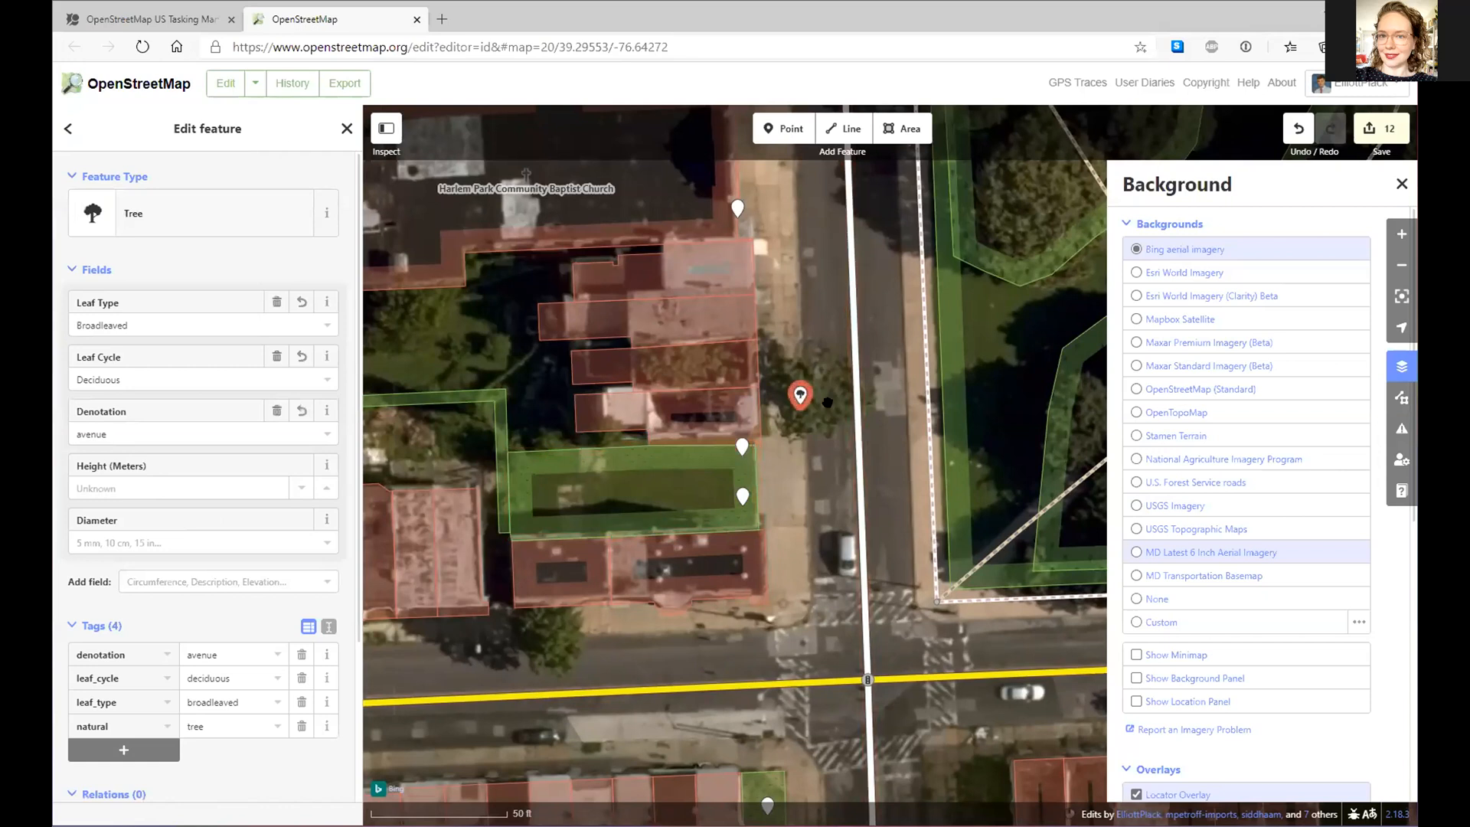
- Paste a copied tree point onto a street tree along North Gilmor Street toward West Lanvale Street
drag(831, 448, 852, 676)
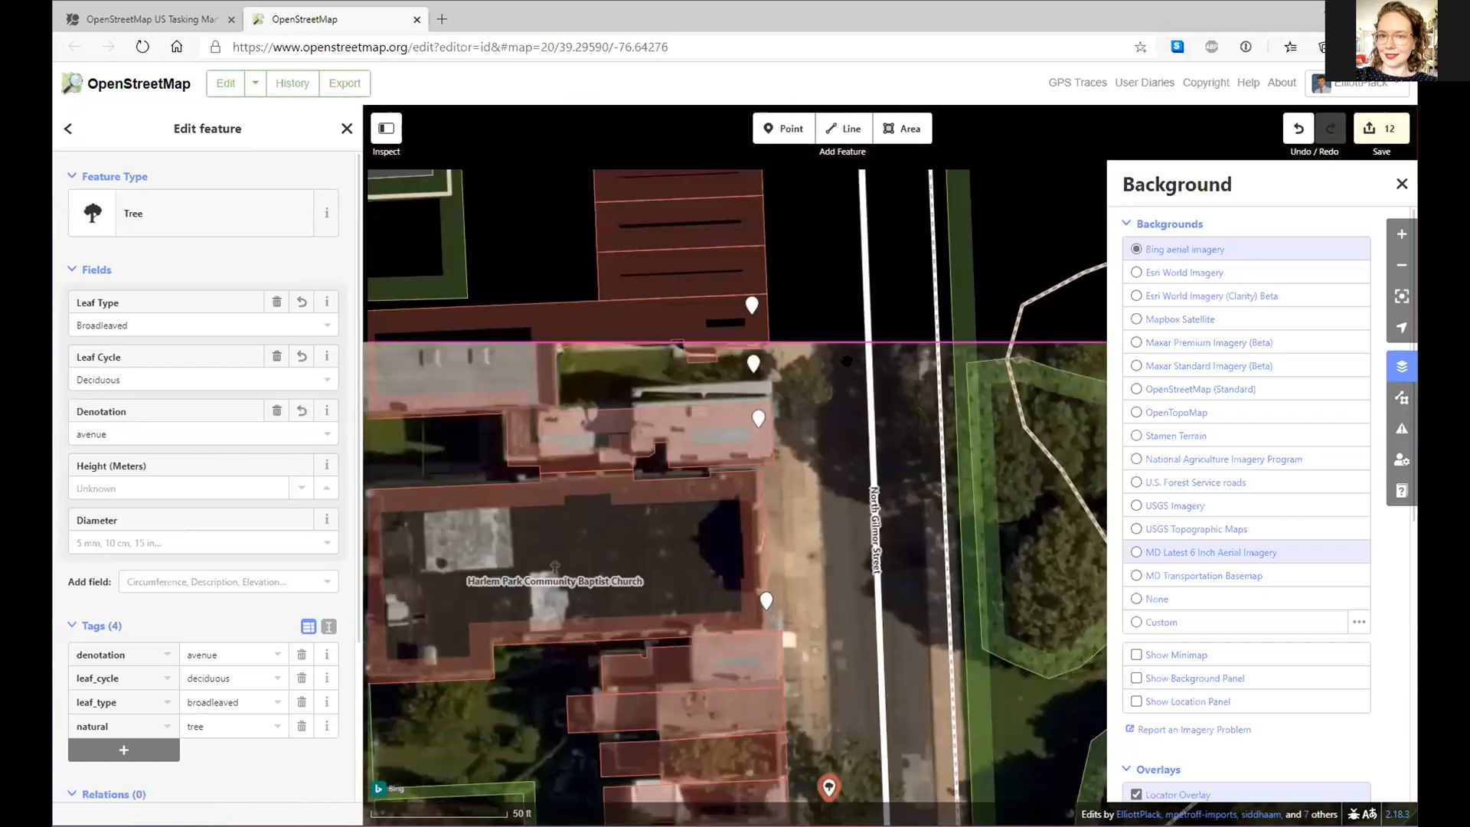
drag(826, 279, 837, 698)
drag(815, 373, 830, 696)
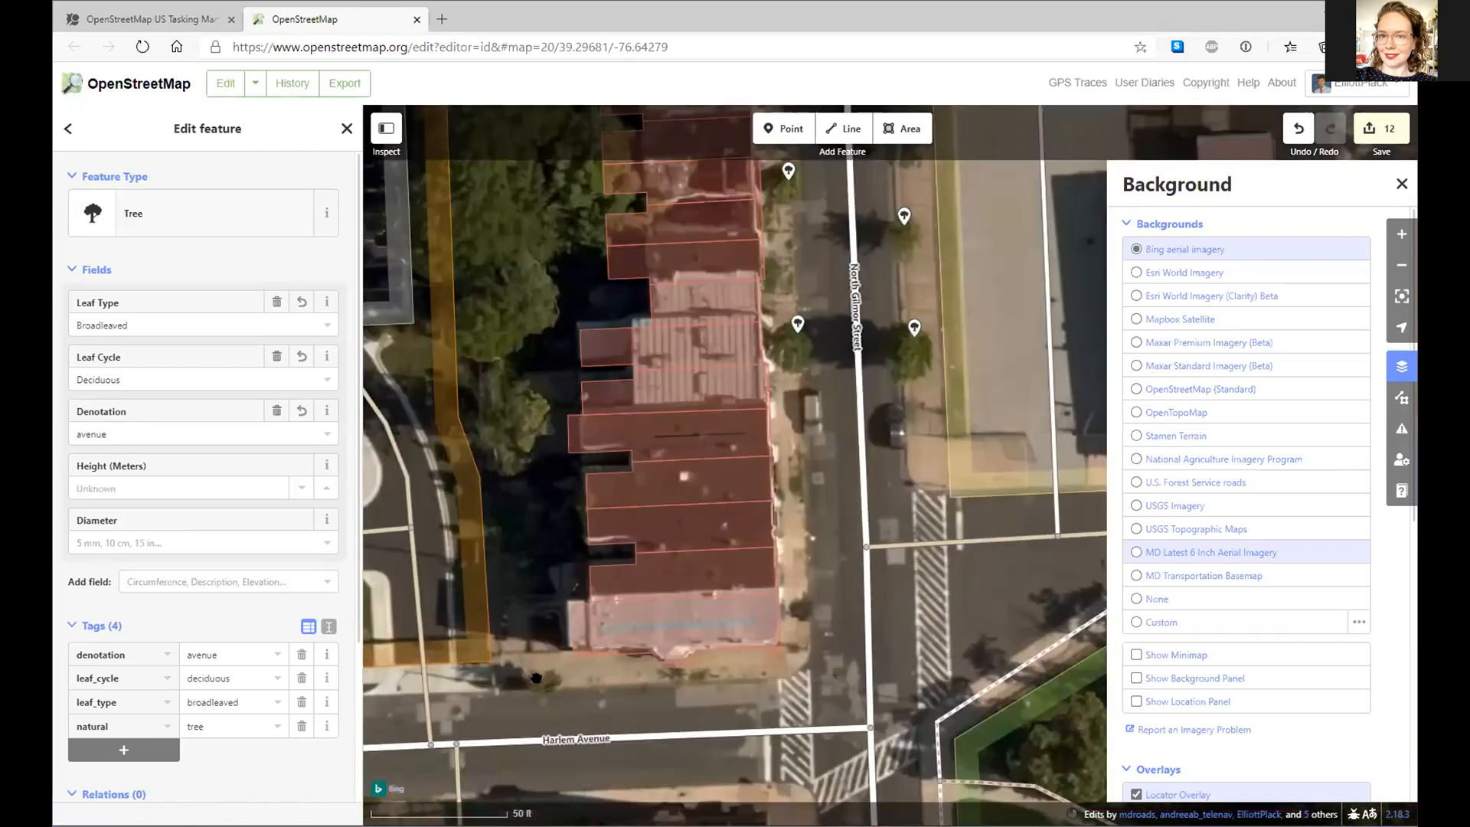
key(ctrl+v)
click(543, 676)
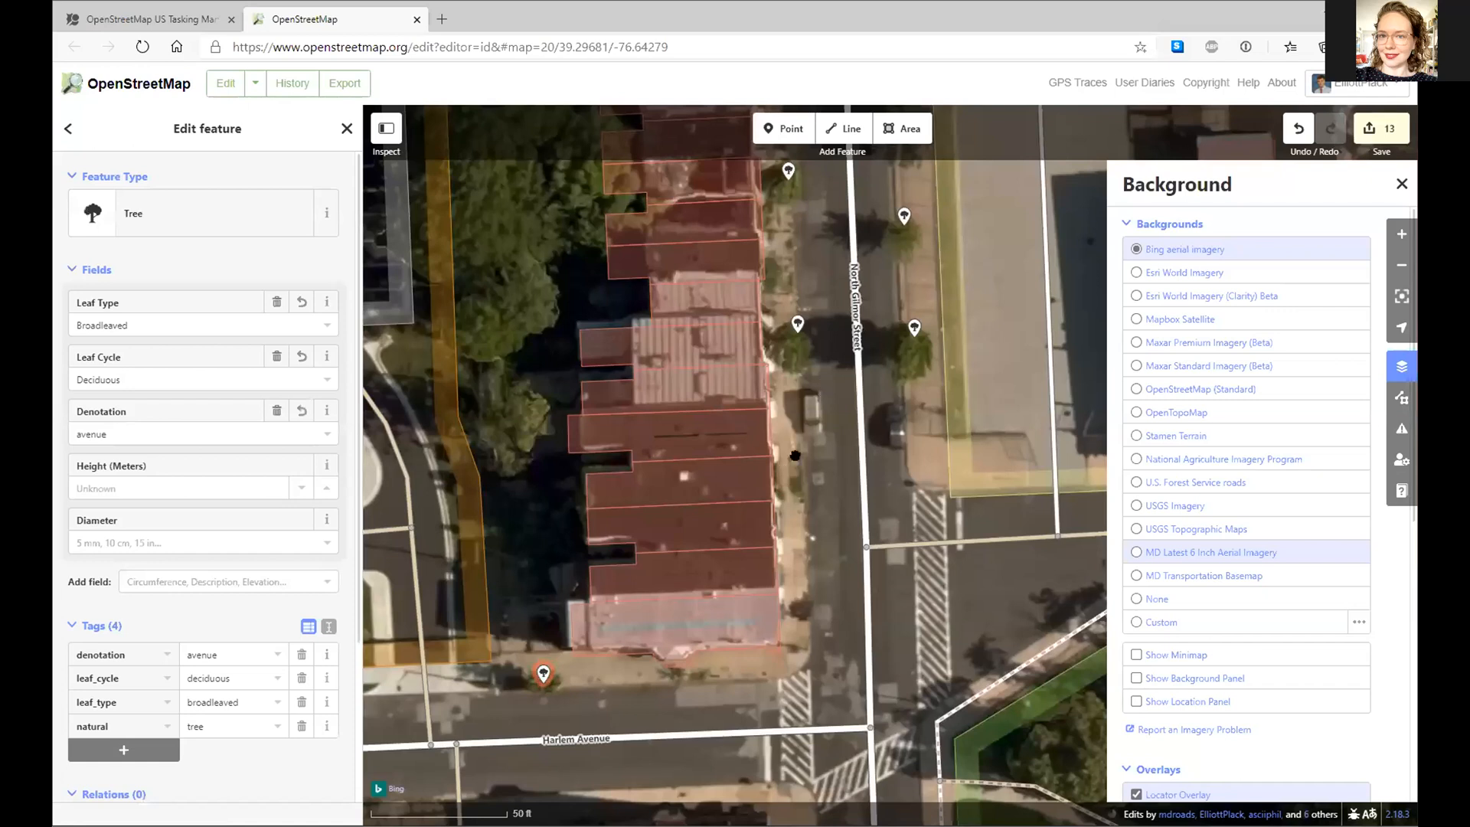
drag(816, 388, 781, 771)
drag(770, 306, 770, 554)
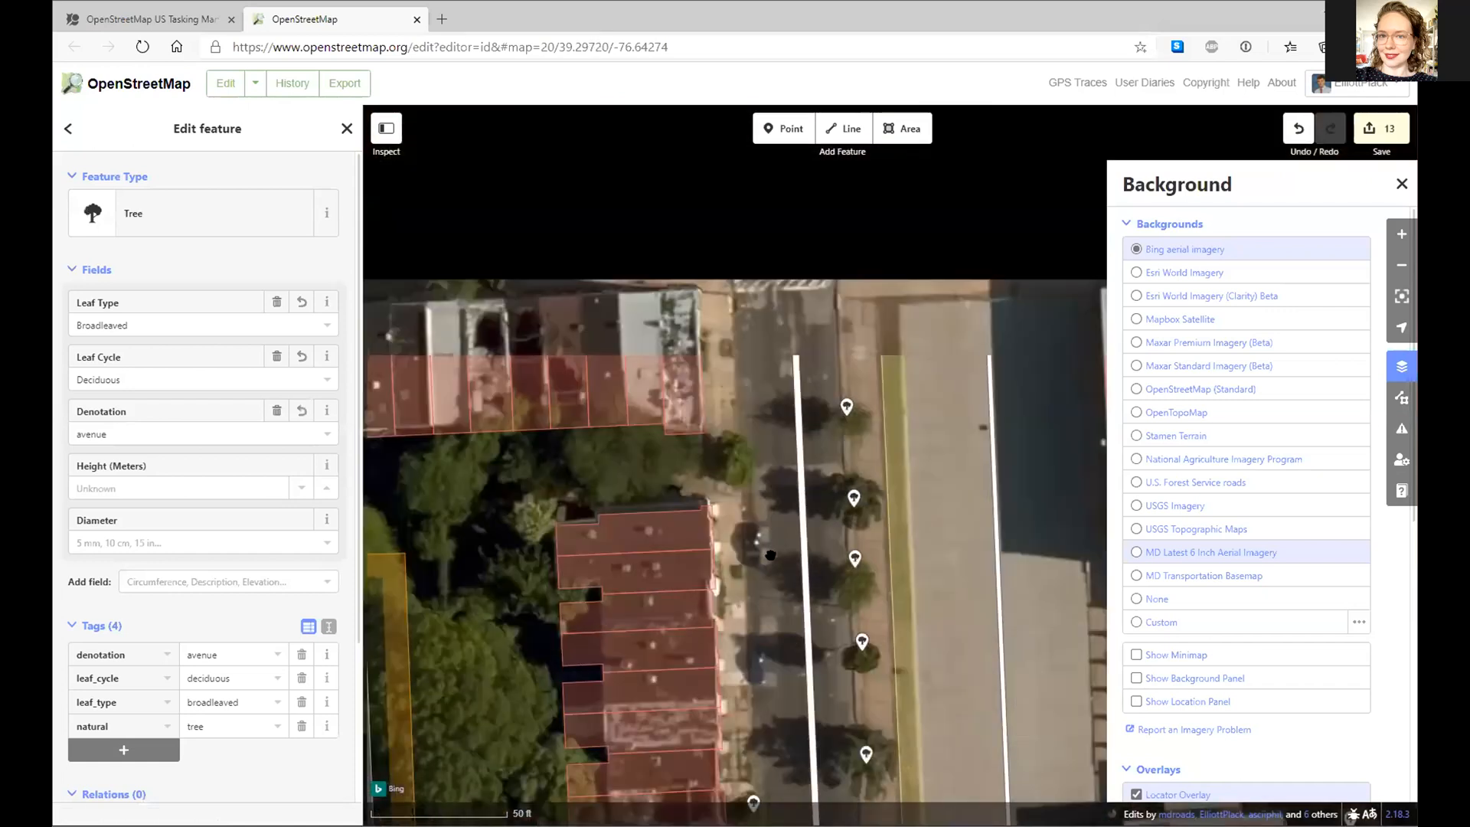
key(ctrl+v)
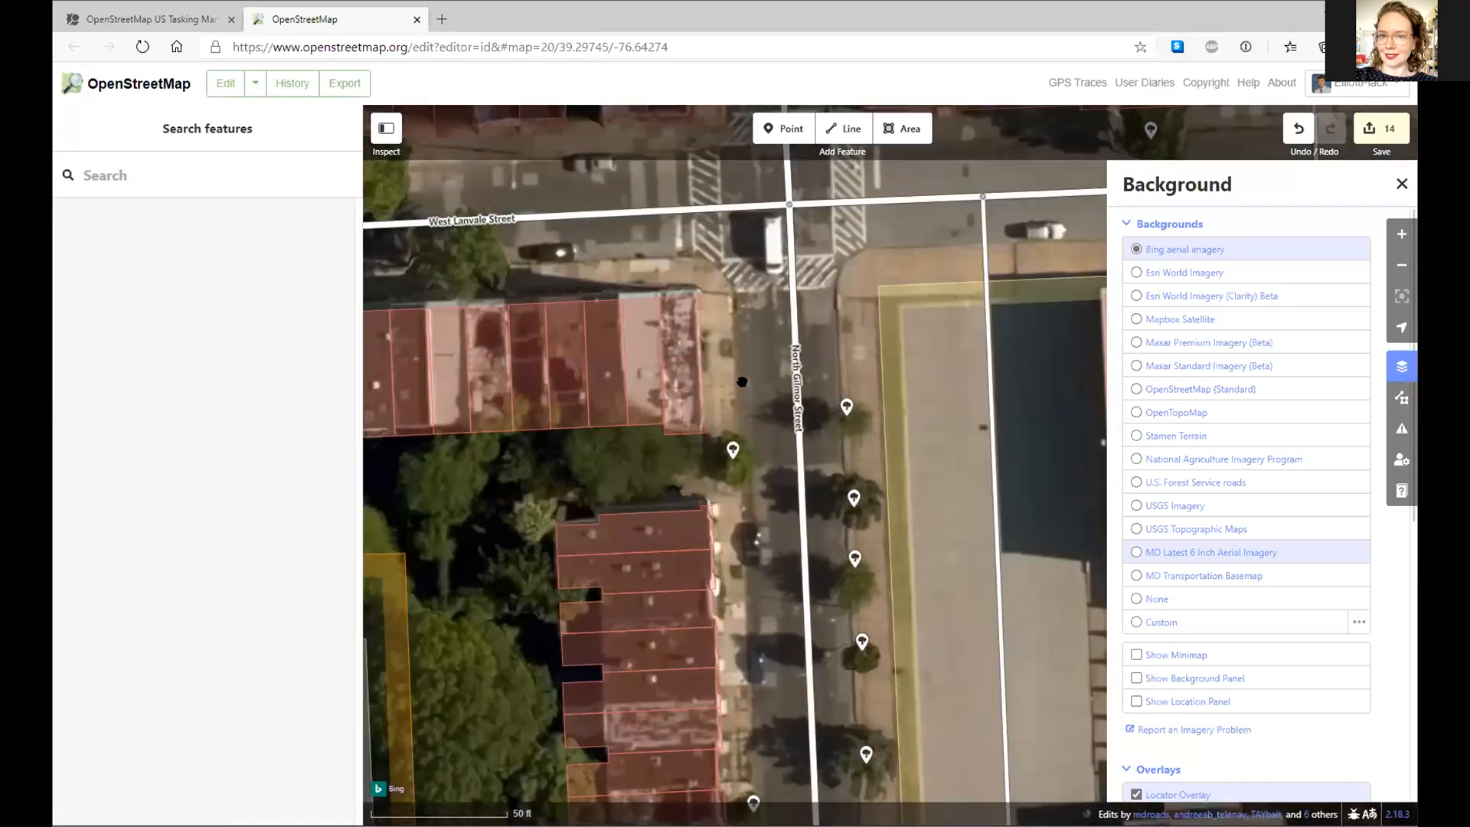
key(Escape)
drag(715, 281, 798, 601)
drag(504, 488, 832, 478)
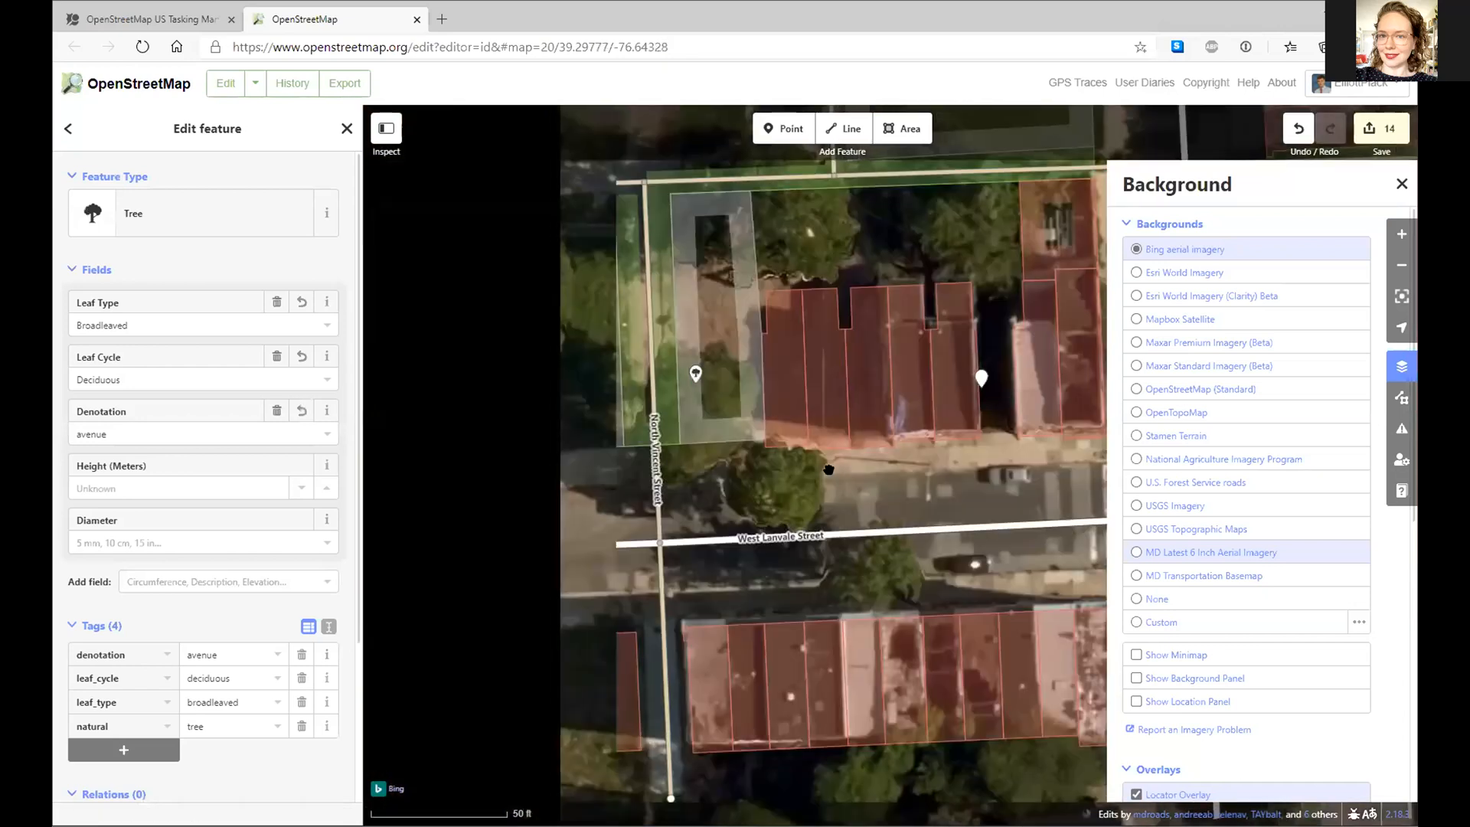
- Paste more tree points onto street trees along West Lanvale Street and North Mount Street
key(ctrl+v)
click(868, 588)
key(ctrl+v)
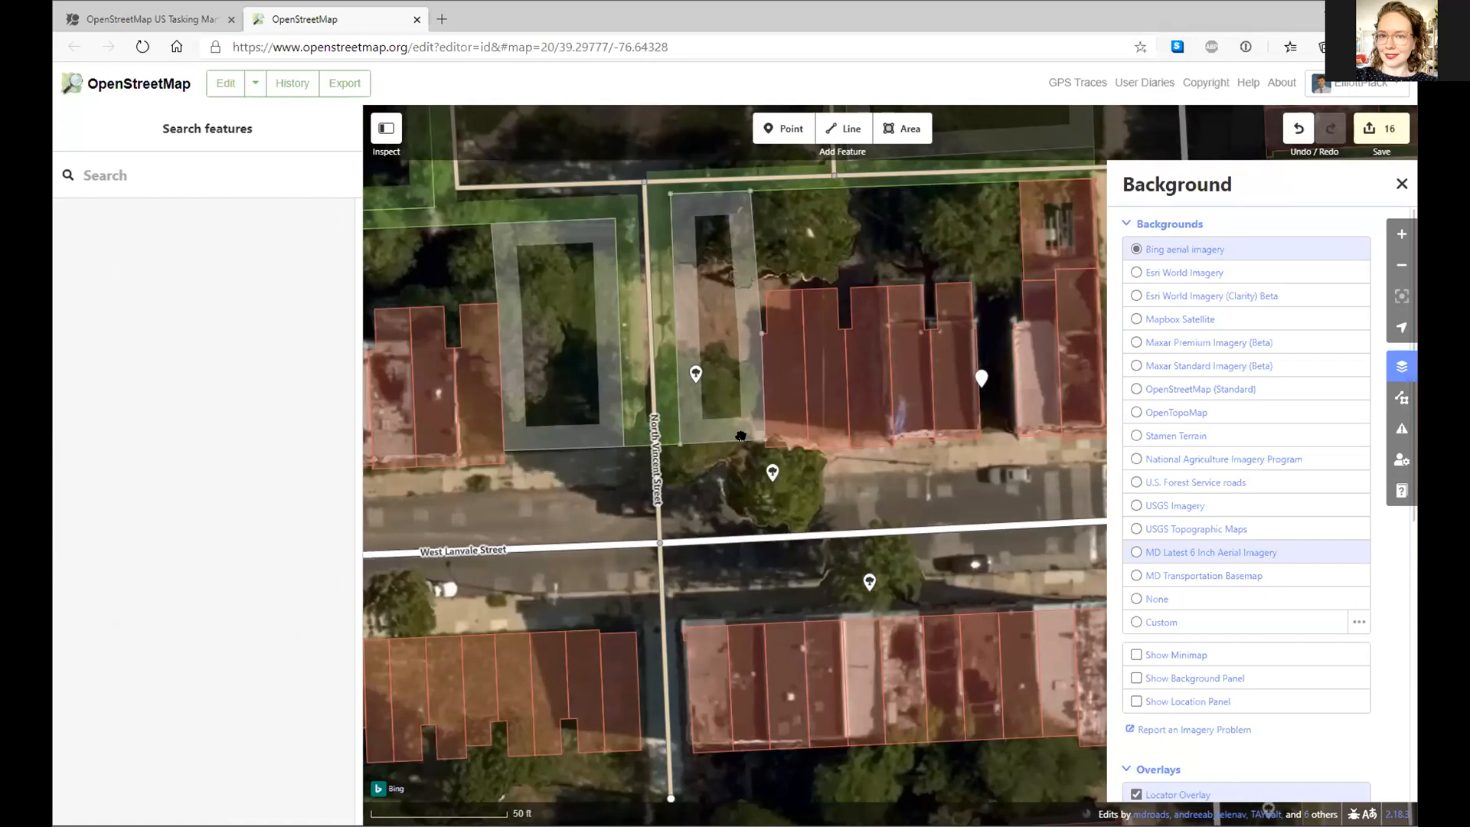
click(740, 435)
drag(394, 608, 665, 551)
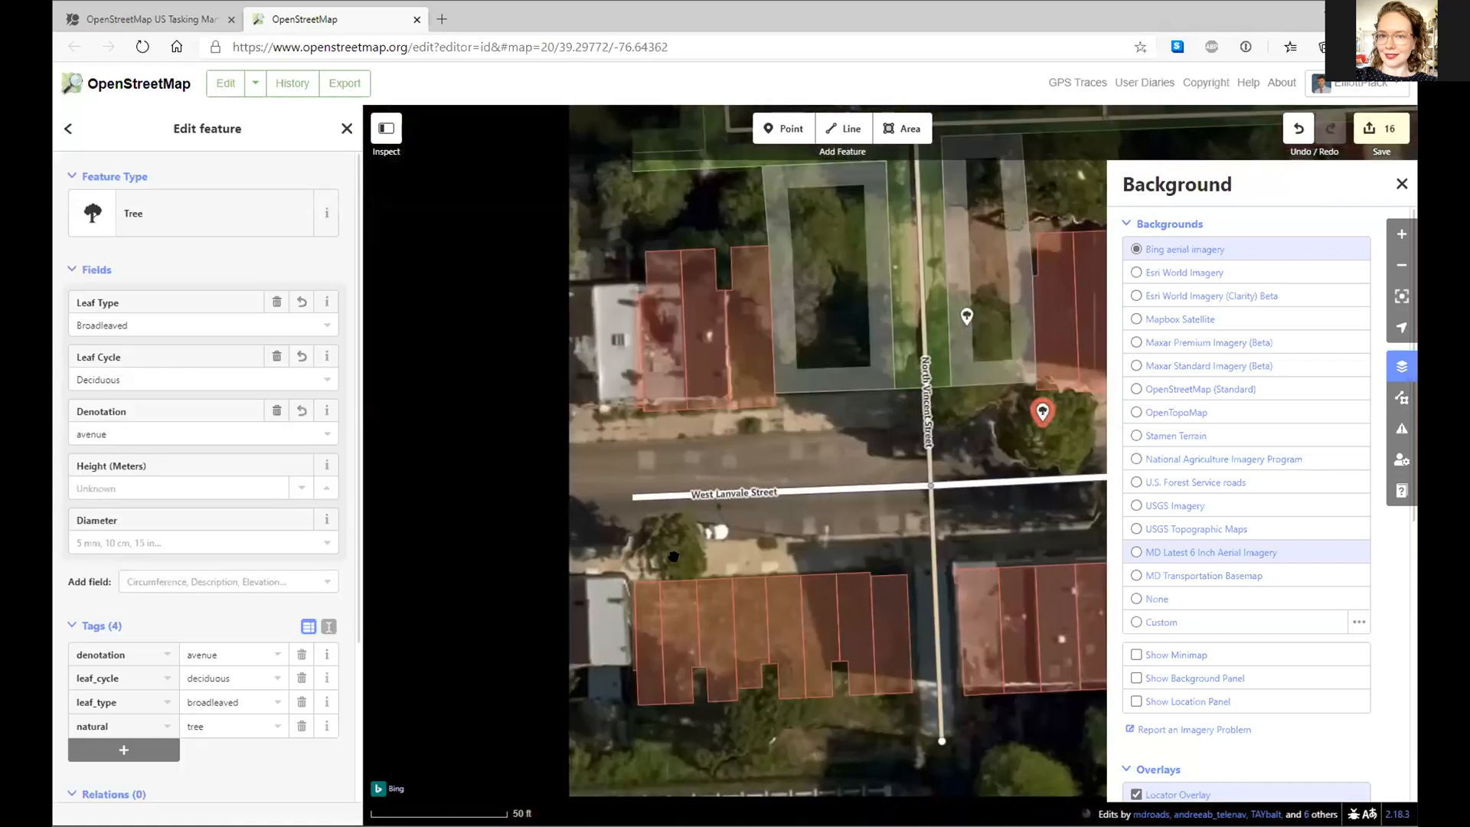
key(ctrl+v)
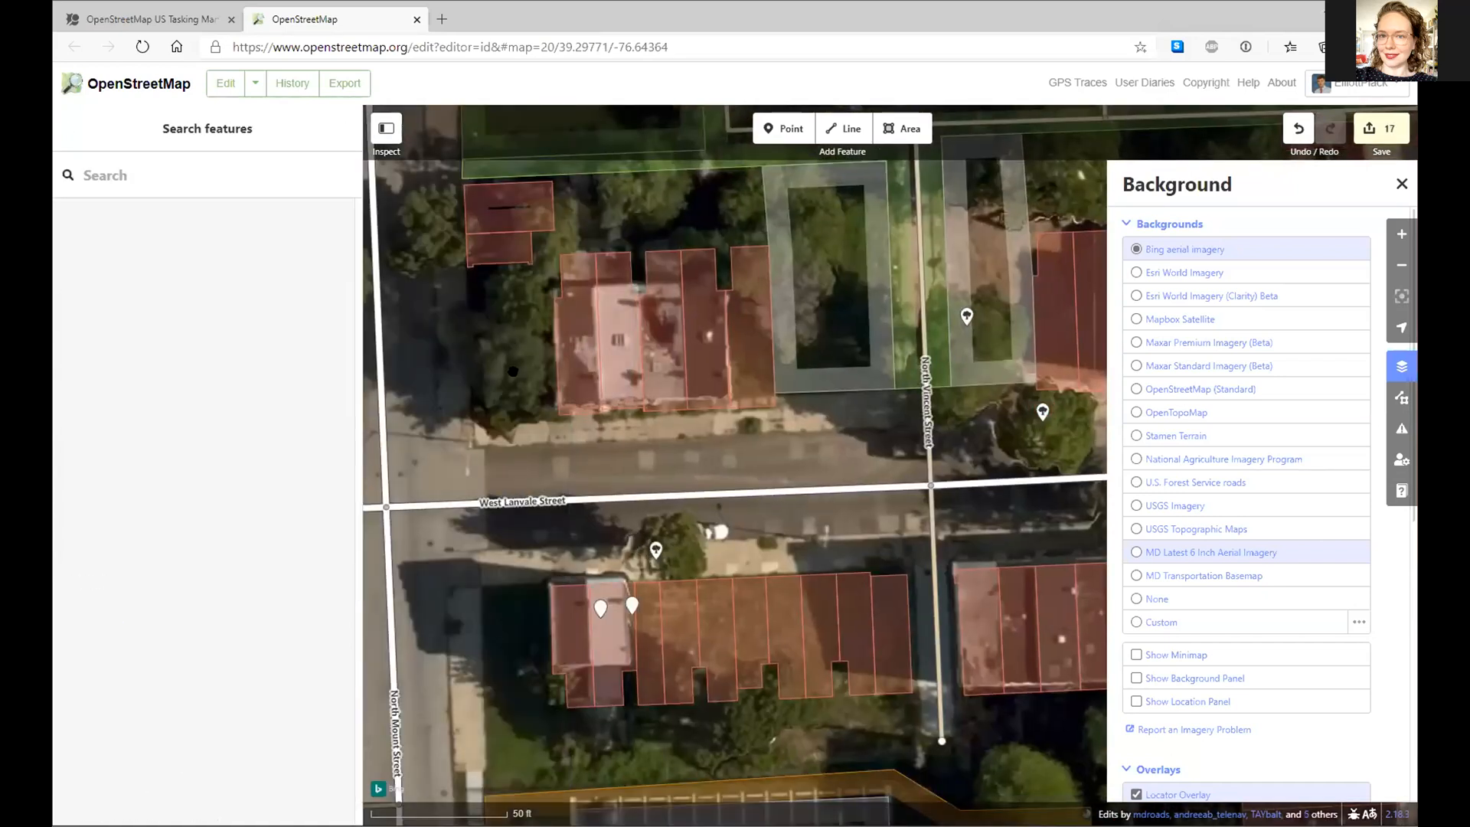
click(656, 549)
drag(658, 552, 925, 784)
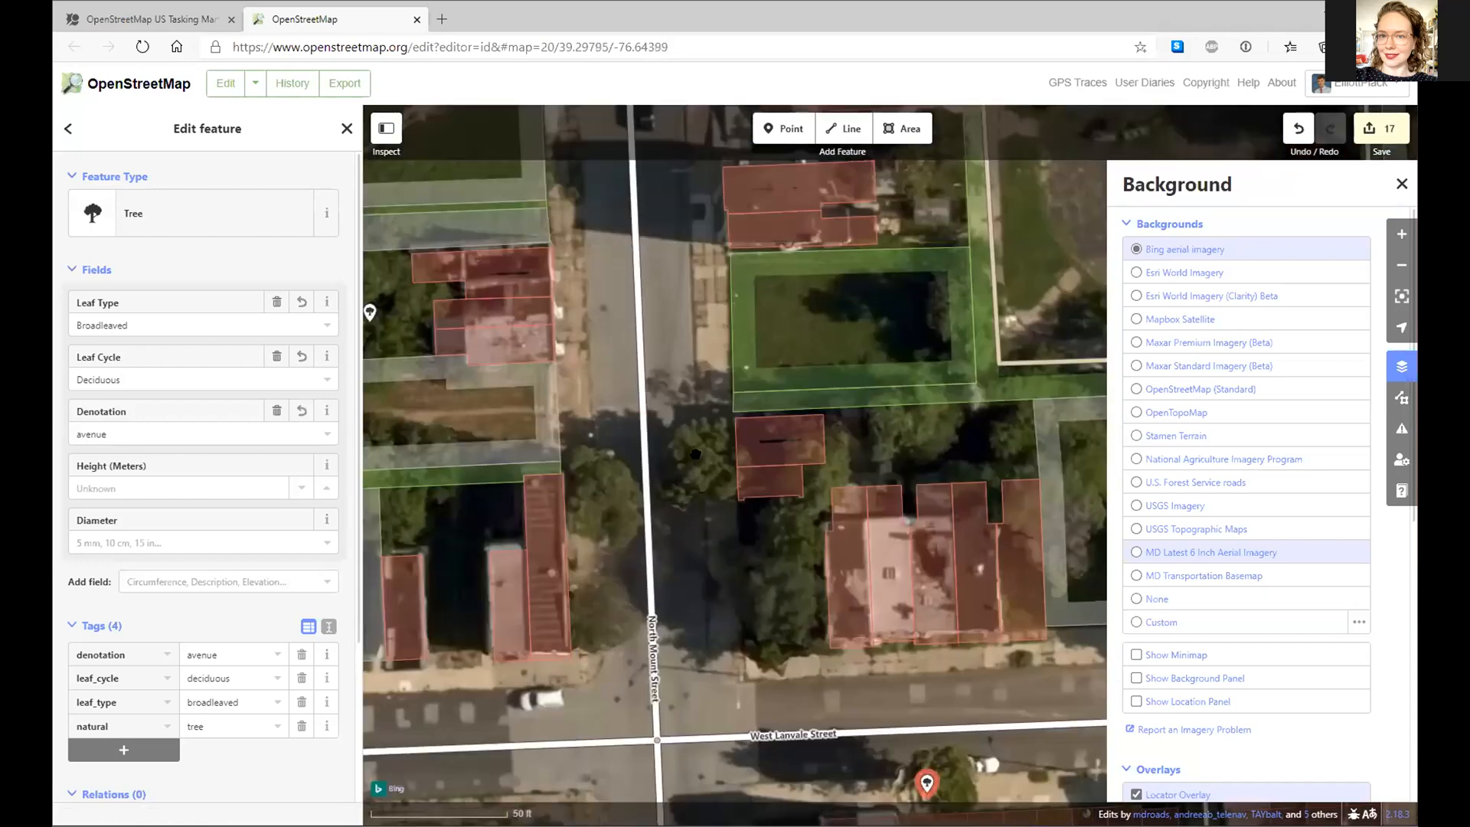
key(ctrl+v)
key(ctrl+v)
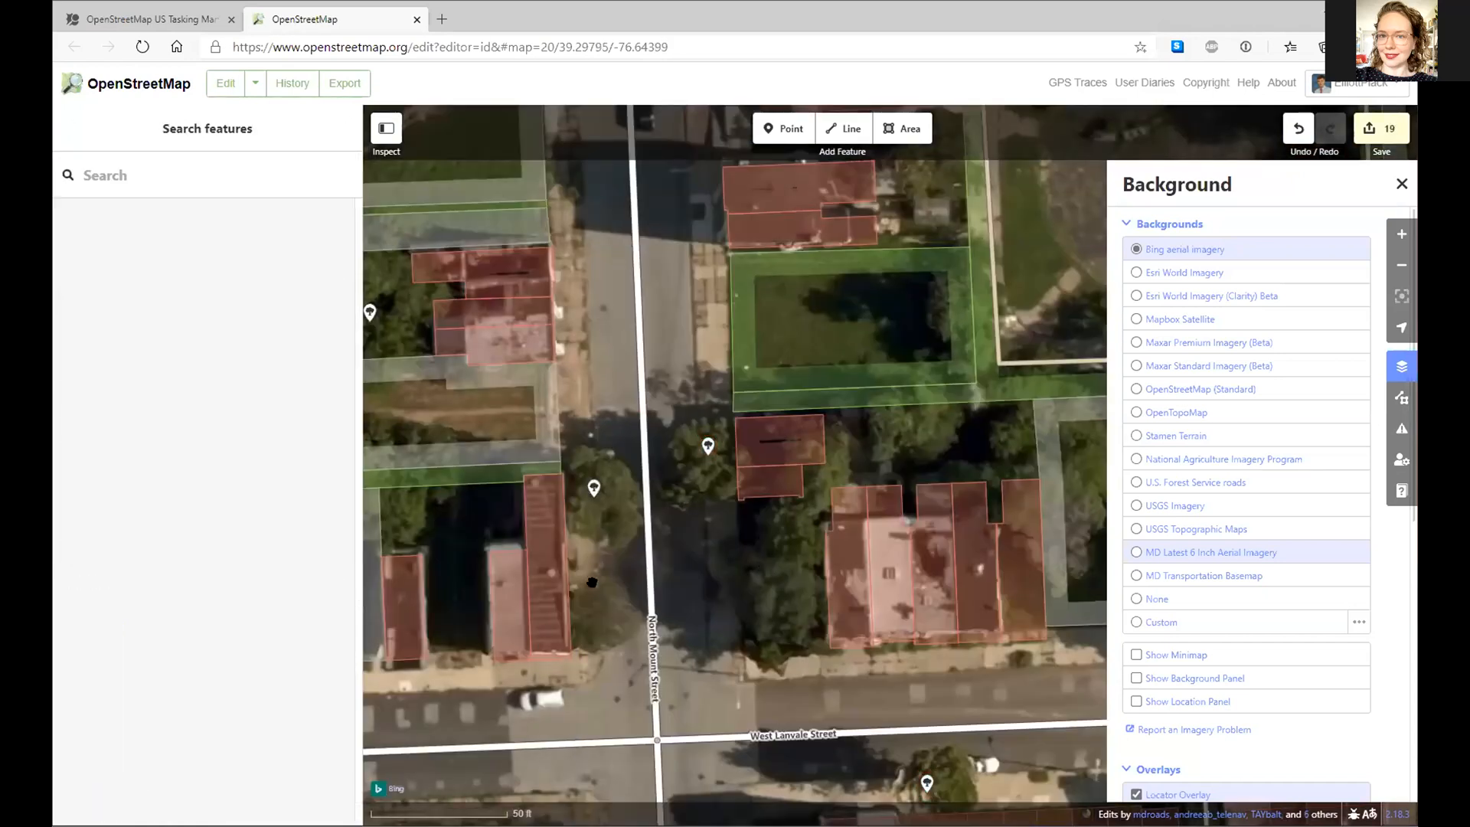
key(ctrl+v)
click(596, 611)
- Scan the next park block for missed trees and open the upload review listing 20 changes
drag(707, 390, 854, 355)
drag(617, 666, 751, 664)
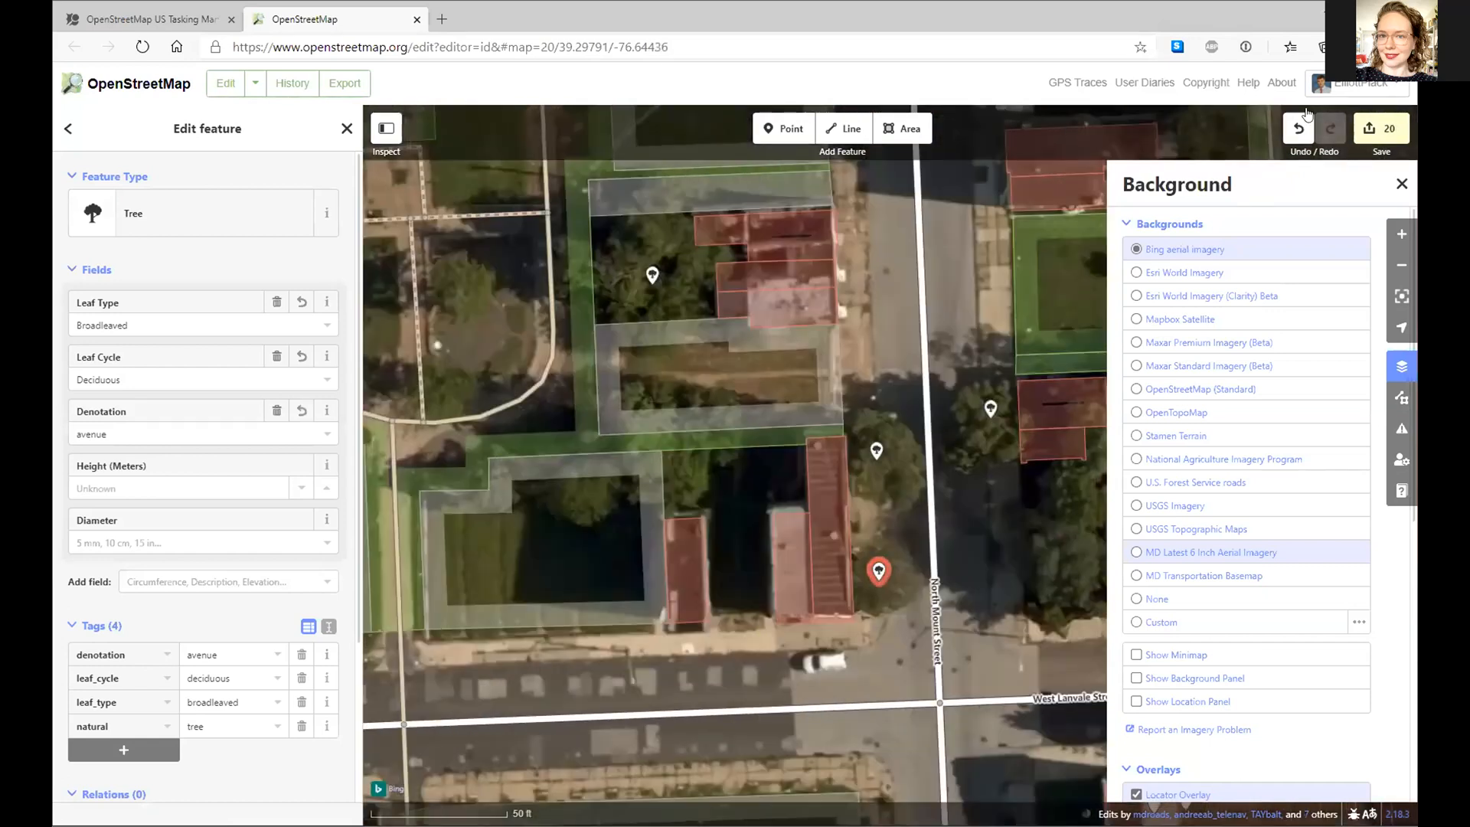
drag(621, 664, 652, 573)
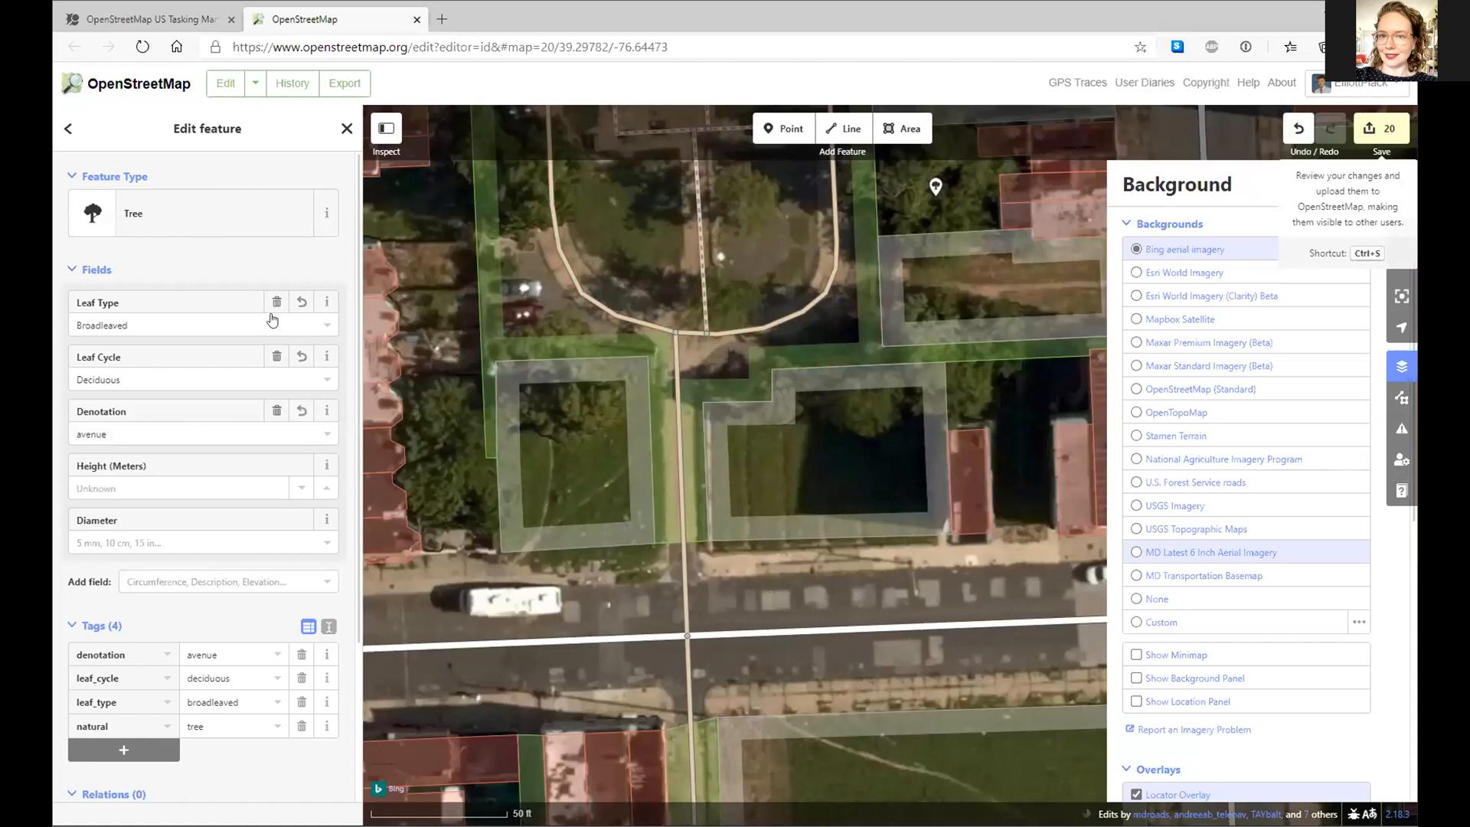
key(ctrl+s)
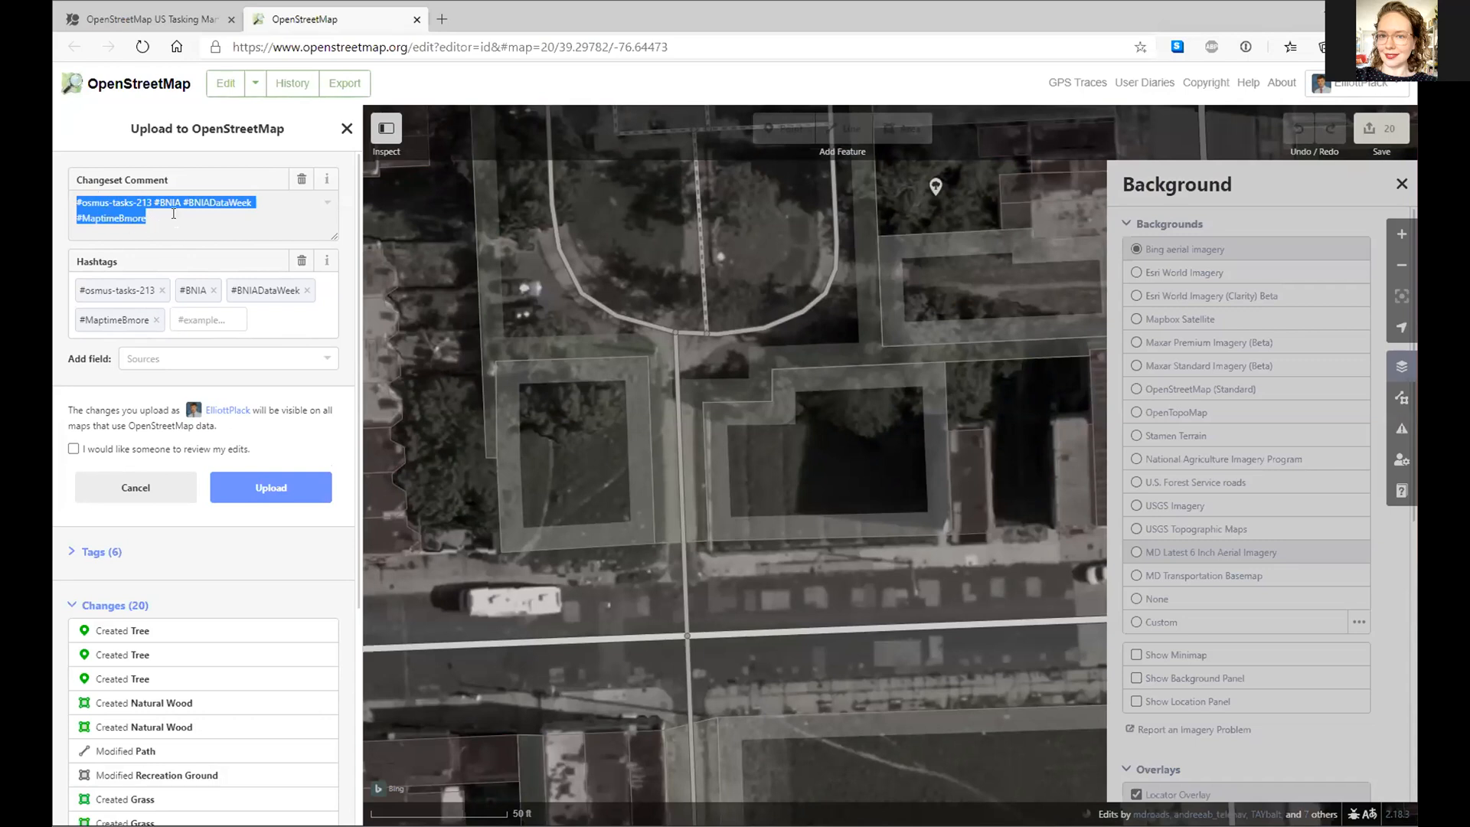
- Replace the changeset comment with 'Added street trees and wooded areas in West Baltimore'
key(BackSpace)
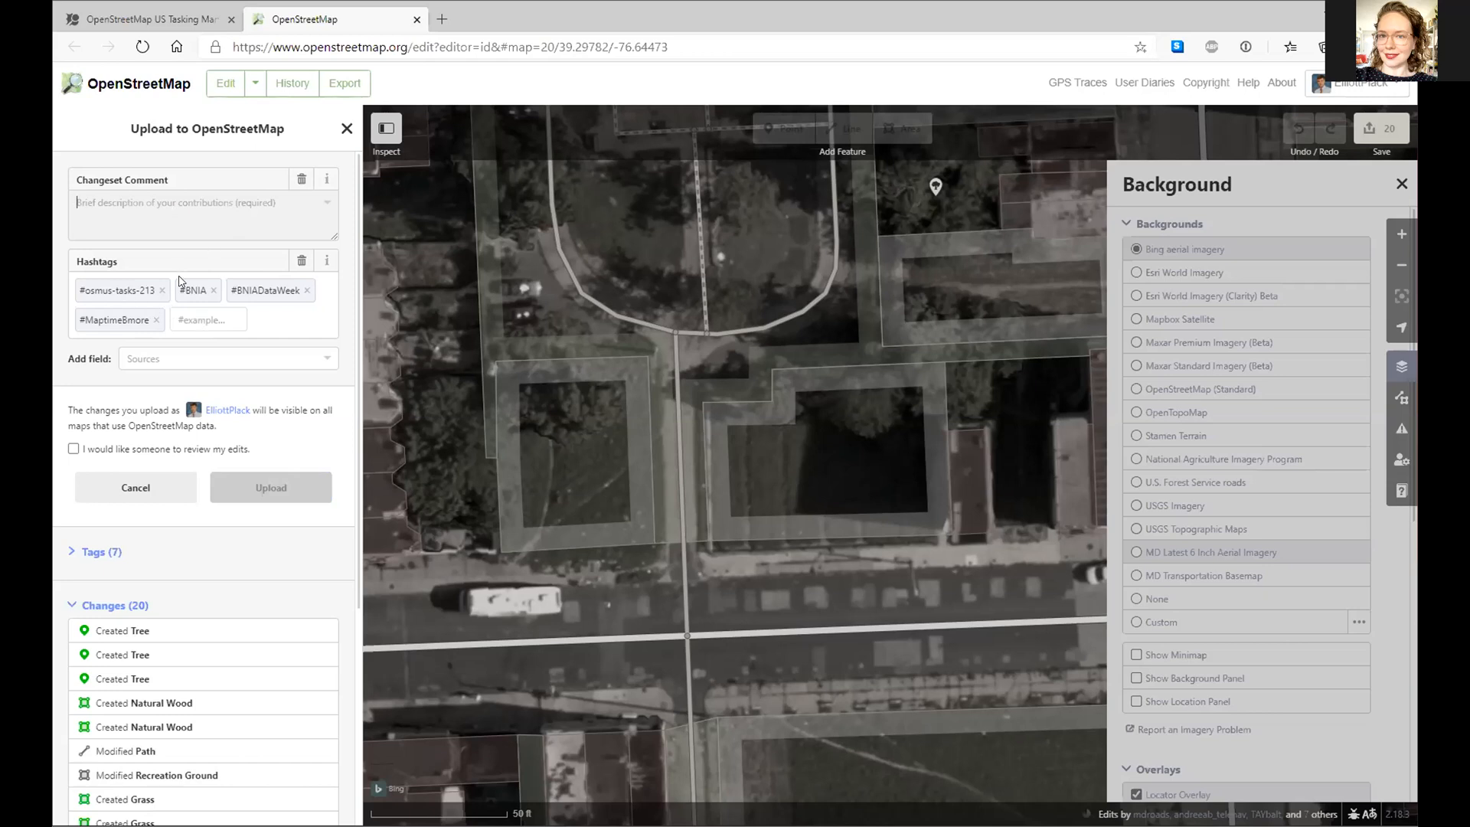
click(145, 202)
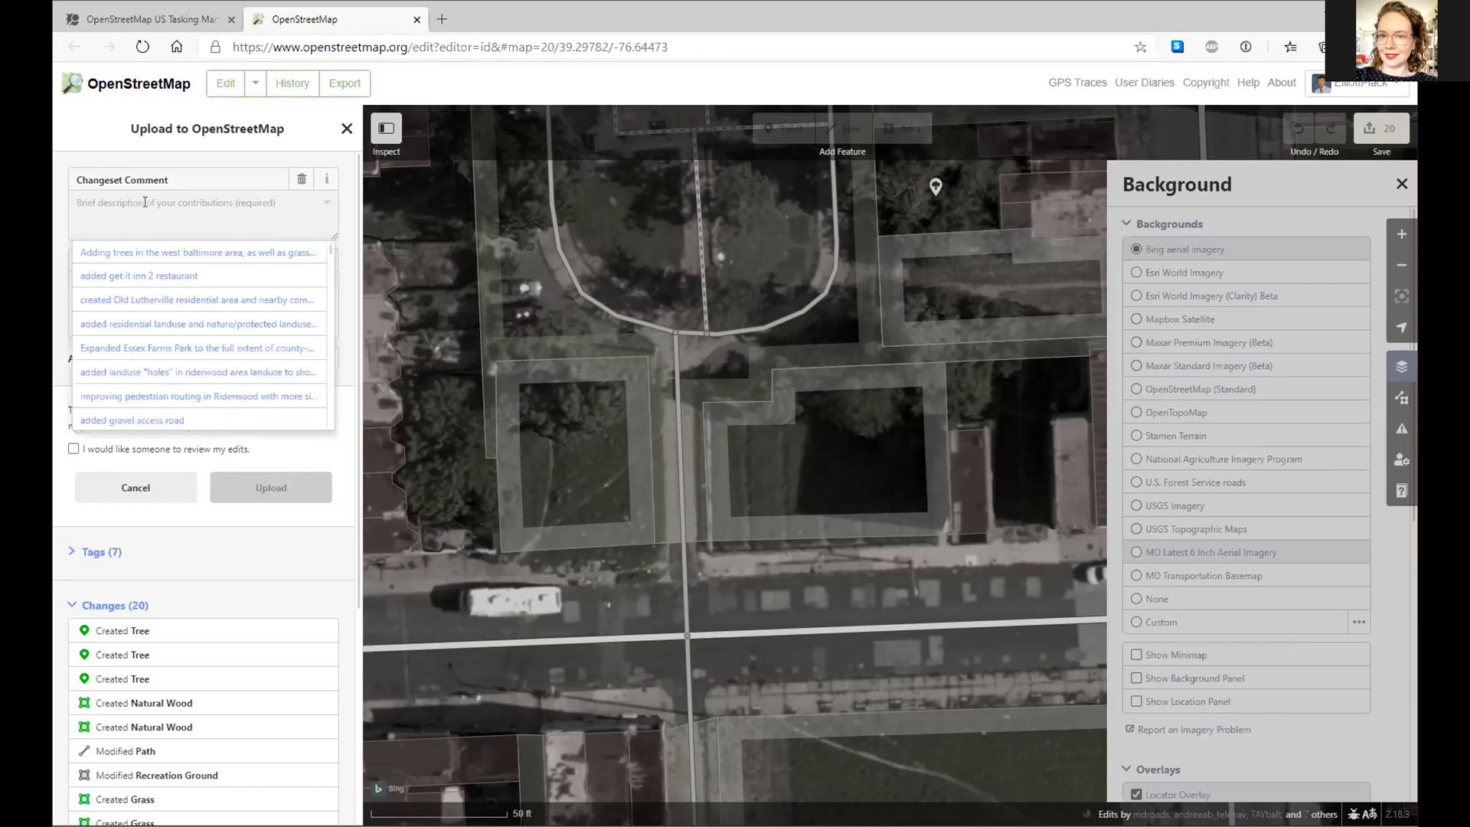
text(Added)
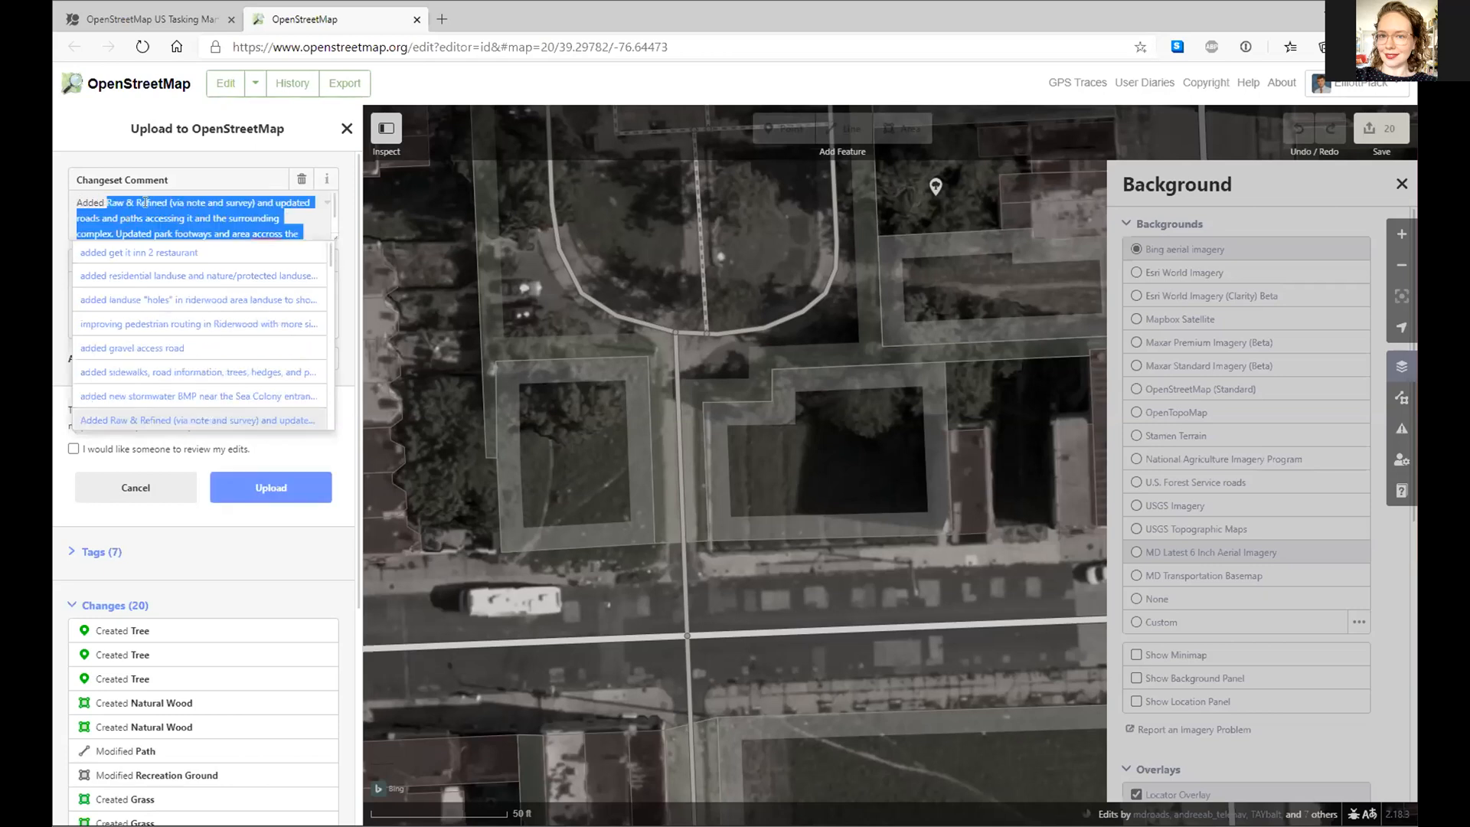
text( street trees and wo)
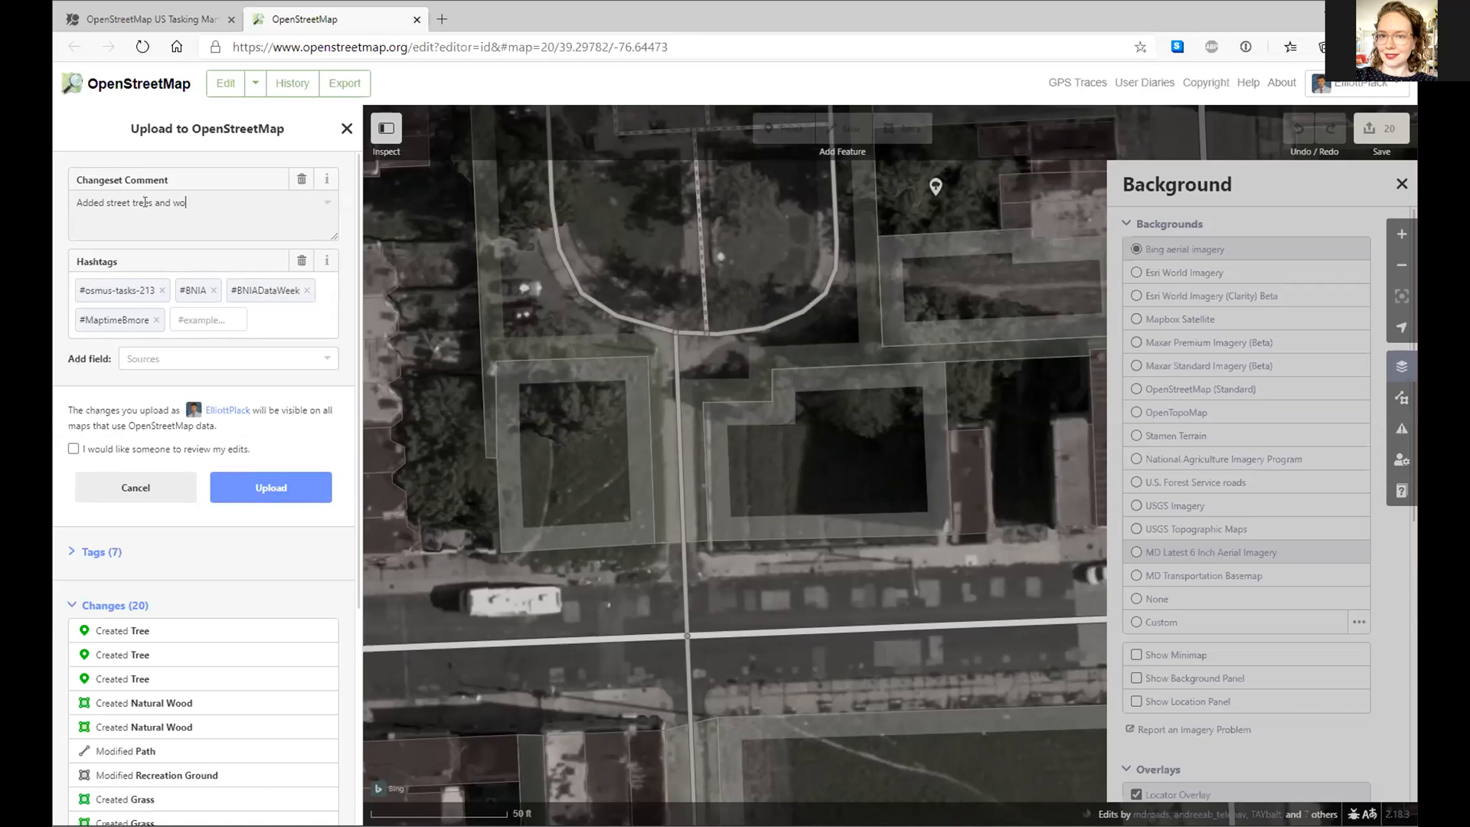
text(ded areas in )
text(West Baltimore)
text(a)
- Add the #BaltimoreDataWeek hashtag and remove #BNIADataWeek
click(208, 322)
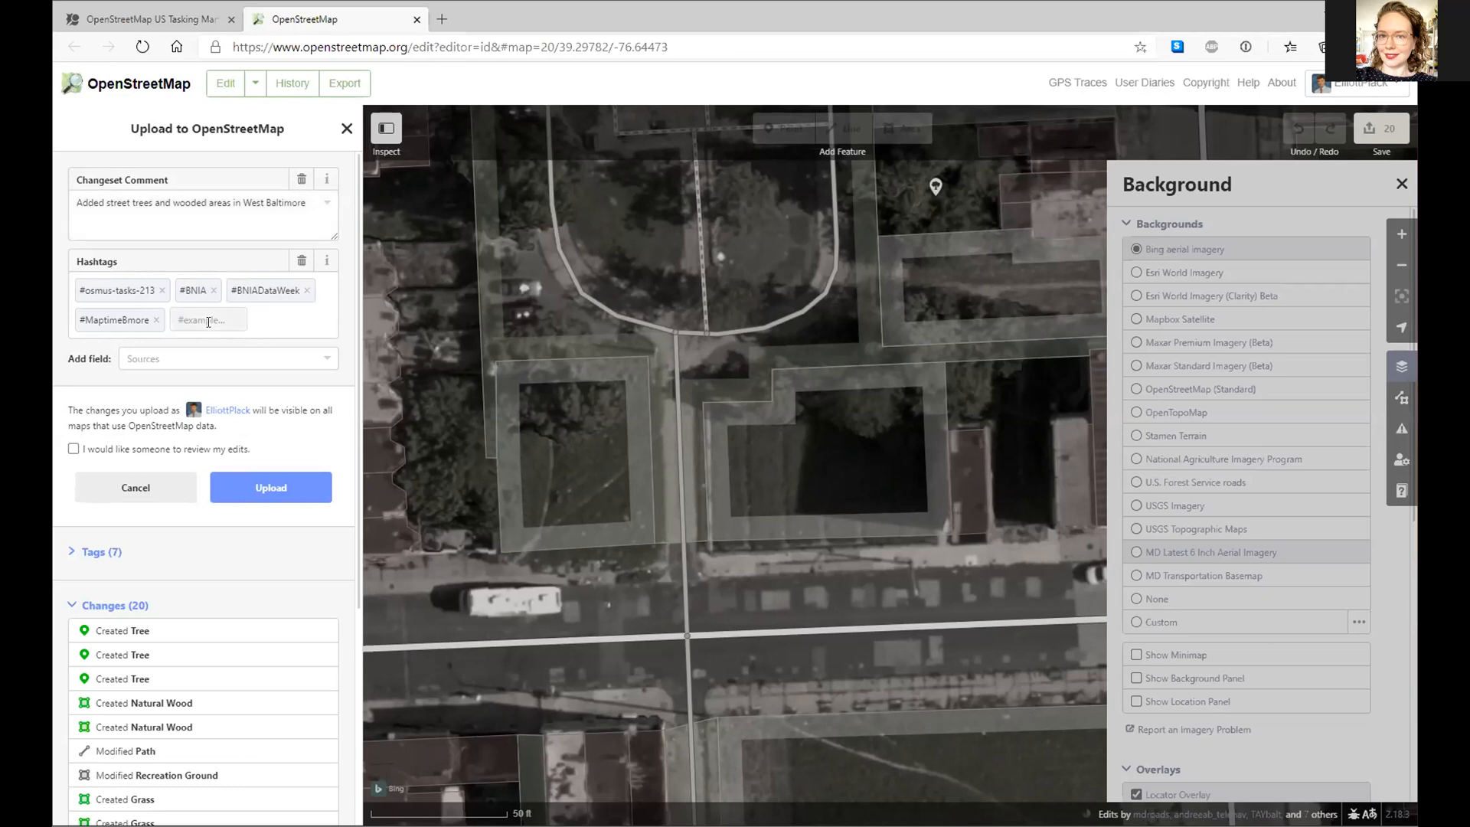
text(#BaltimoreWeek)
key(BackSpace)
key(BackSpace)
key(BackSpace)
text(DataWeek)
key(Return)
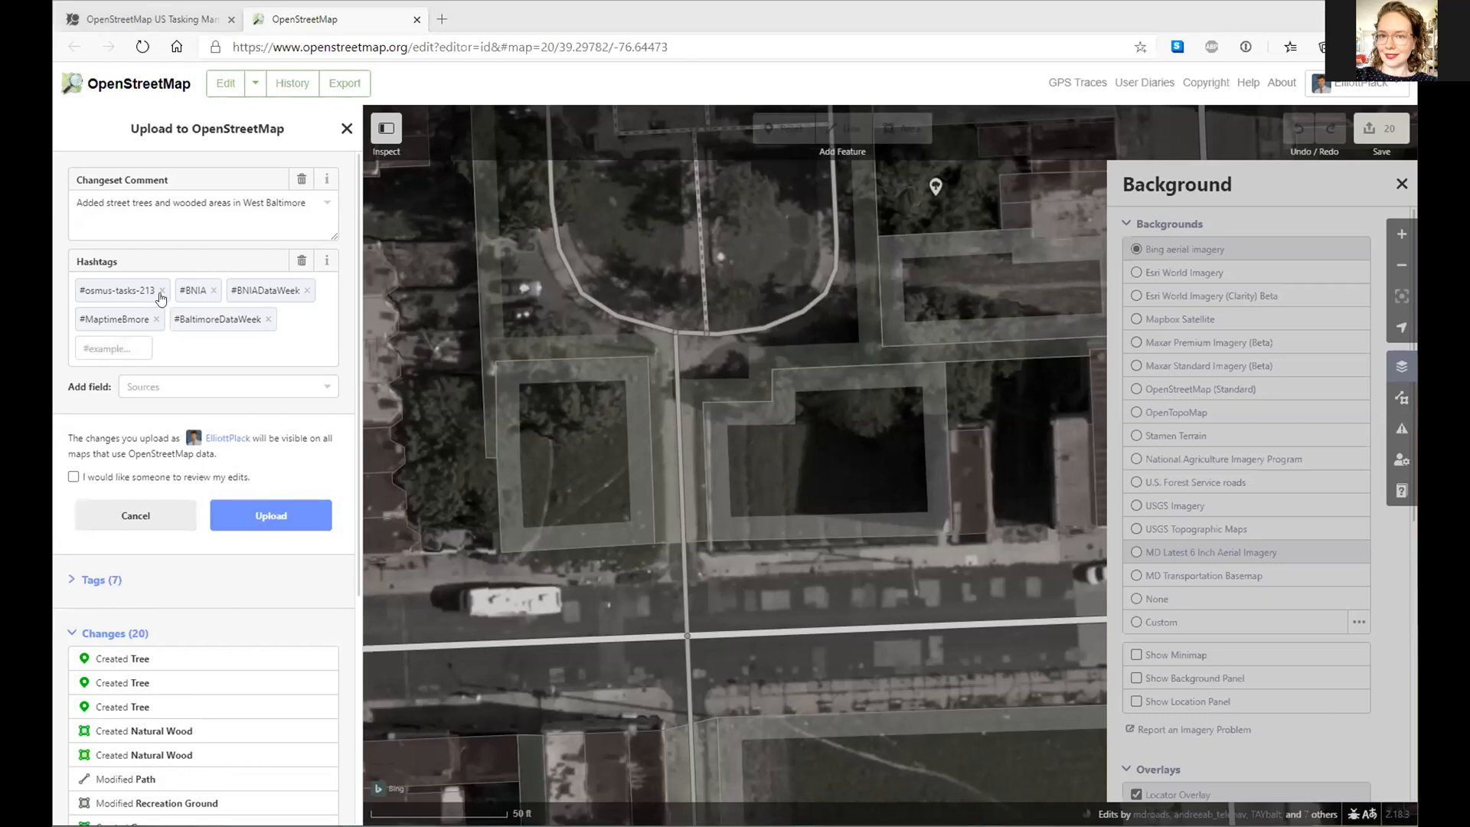
click(303, 290)
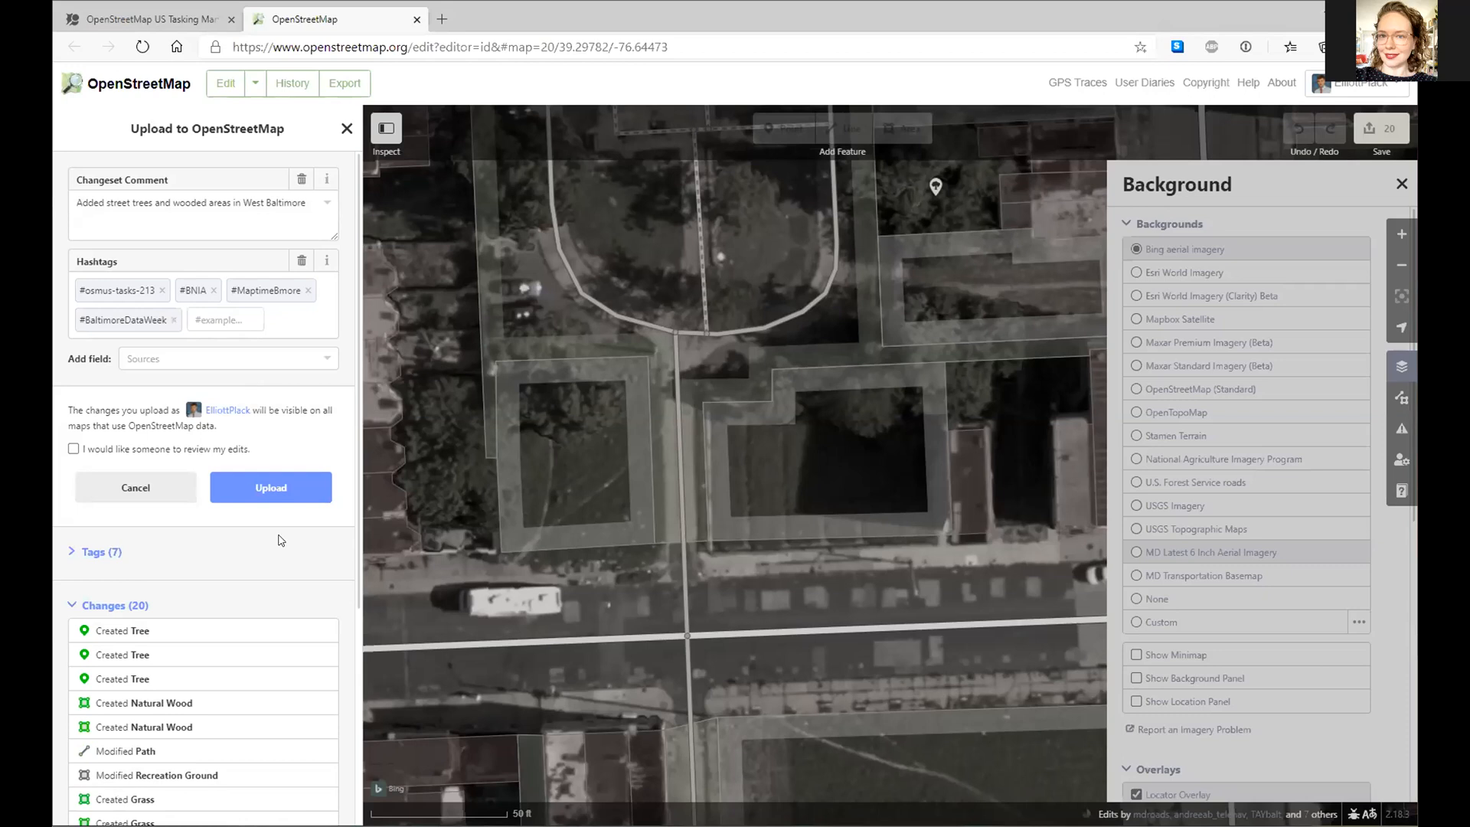
- Upload the 20 staged edits, creating changeset 88428661
click(270, 476)
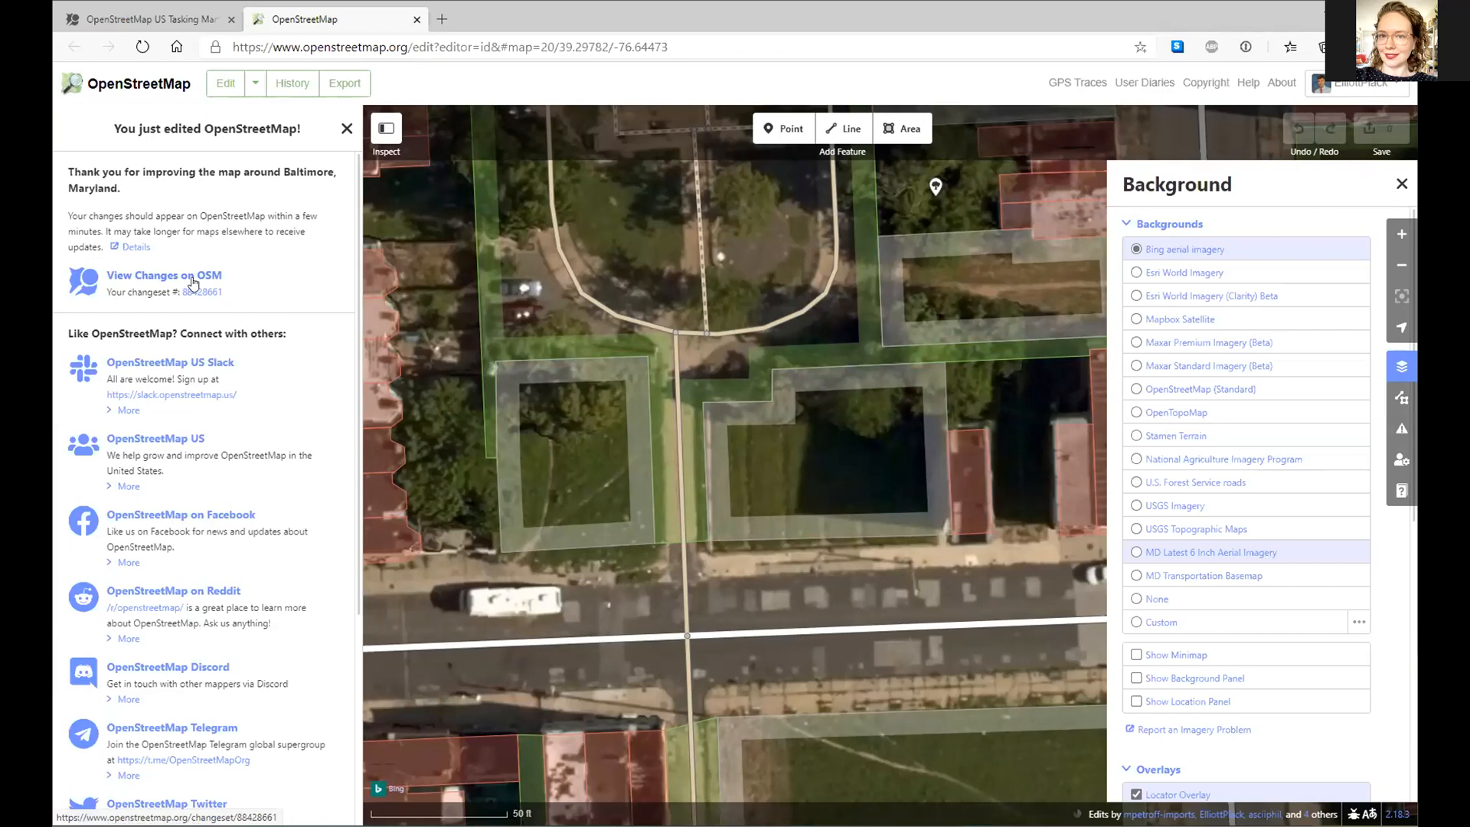
- Open changeset 88428661 on OSM and scroll through its tags, 9 ways and 69 nodes
click(122, 283)
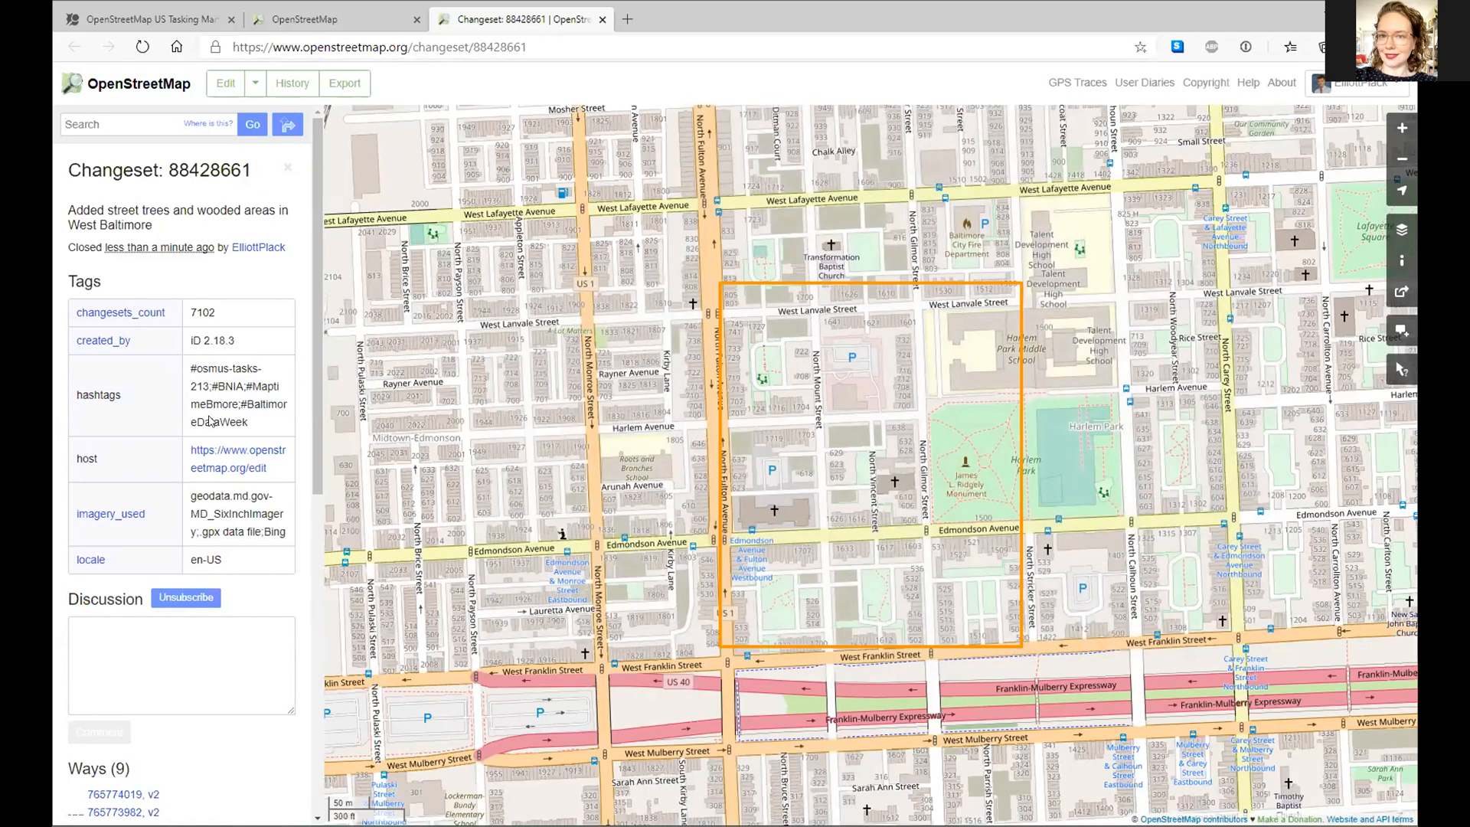
scroll(210, 419, down, 4)
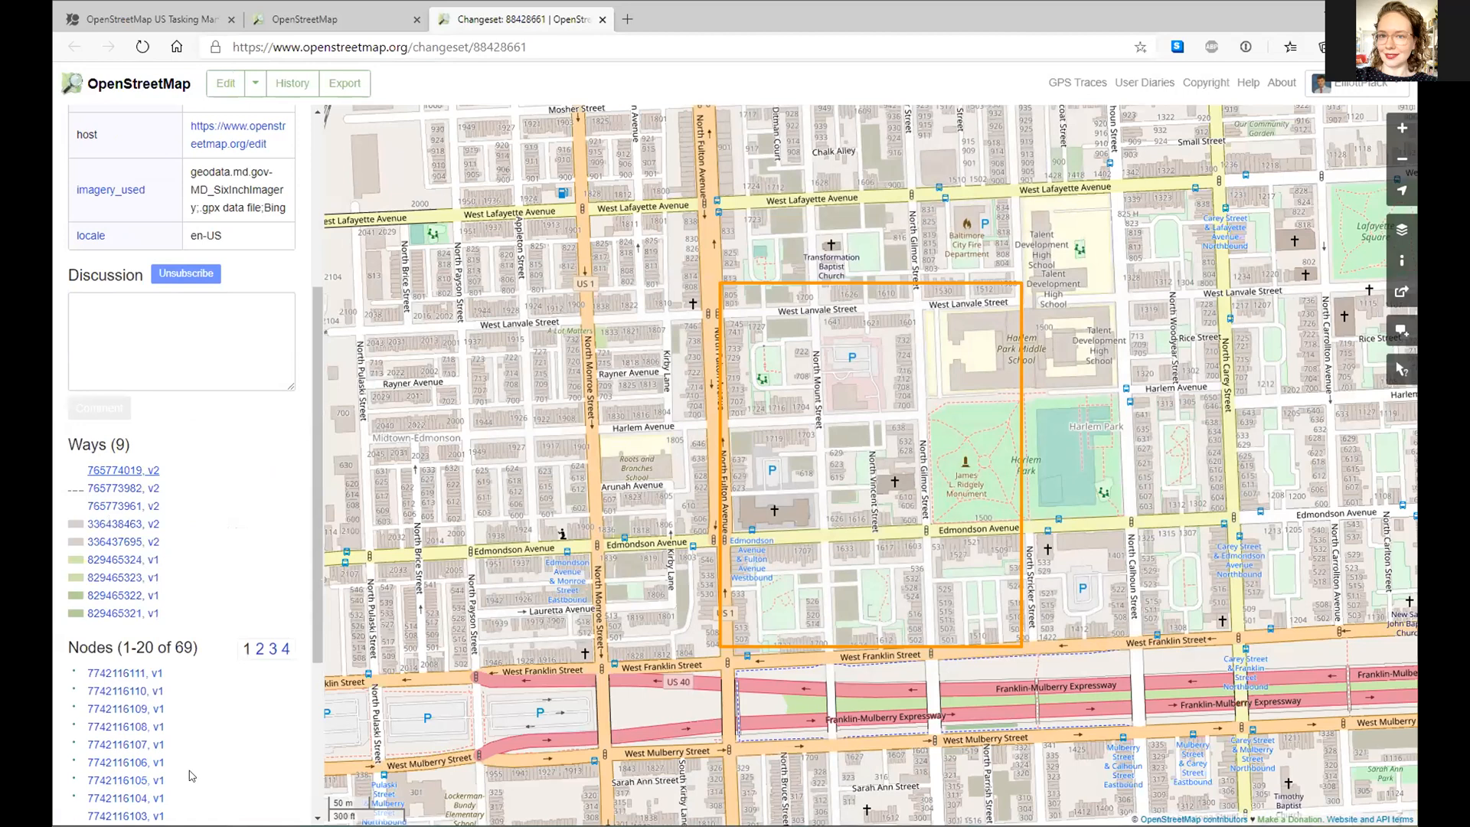
scroll(122, 459, up, 5)
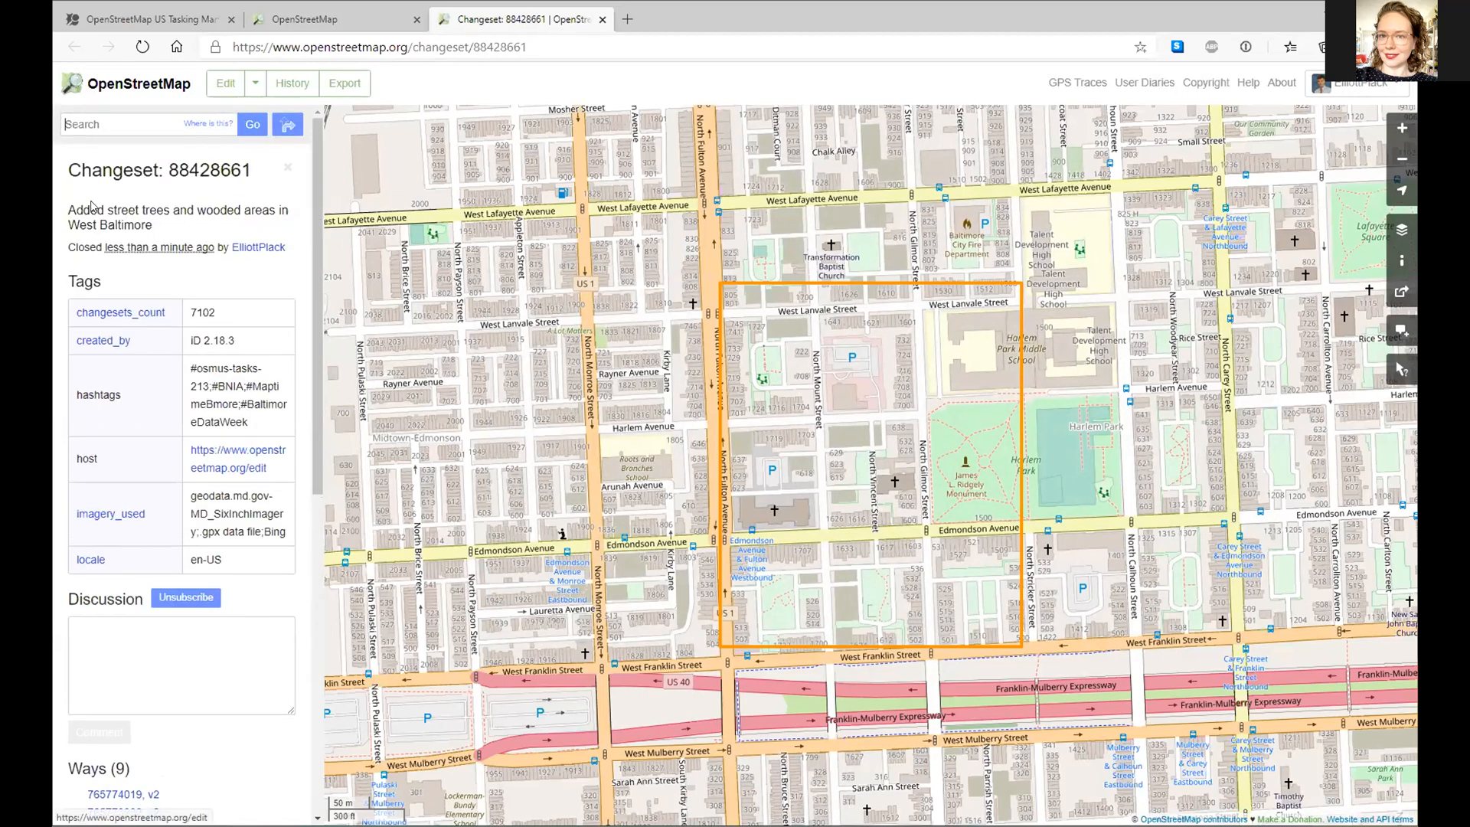
scroll(212, 558, down, 3)
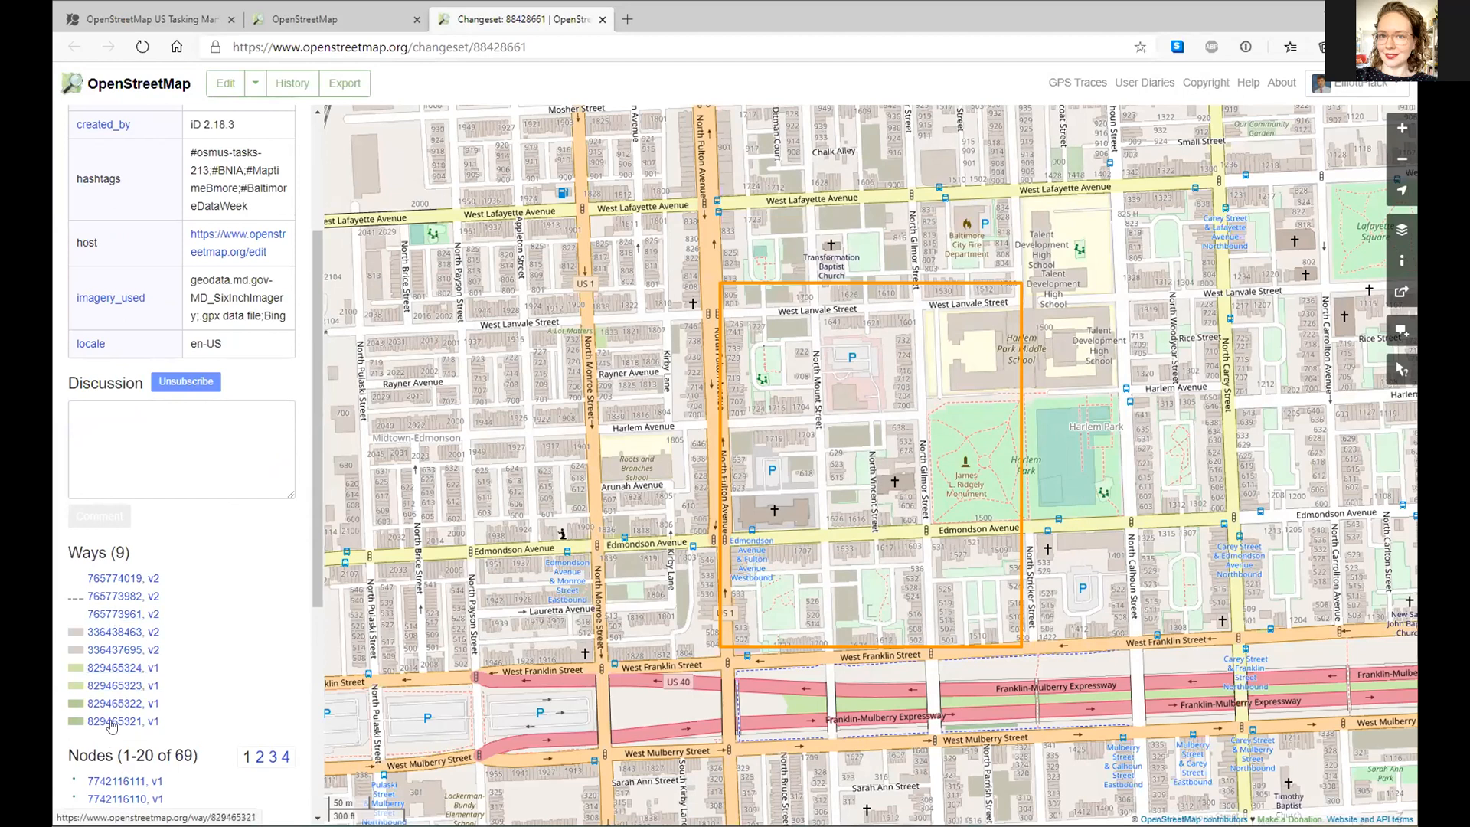
scroll(182, 685, down, 4)
scroll(184, 590, up, 7)
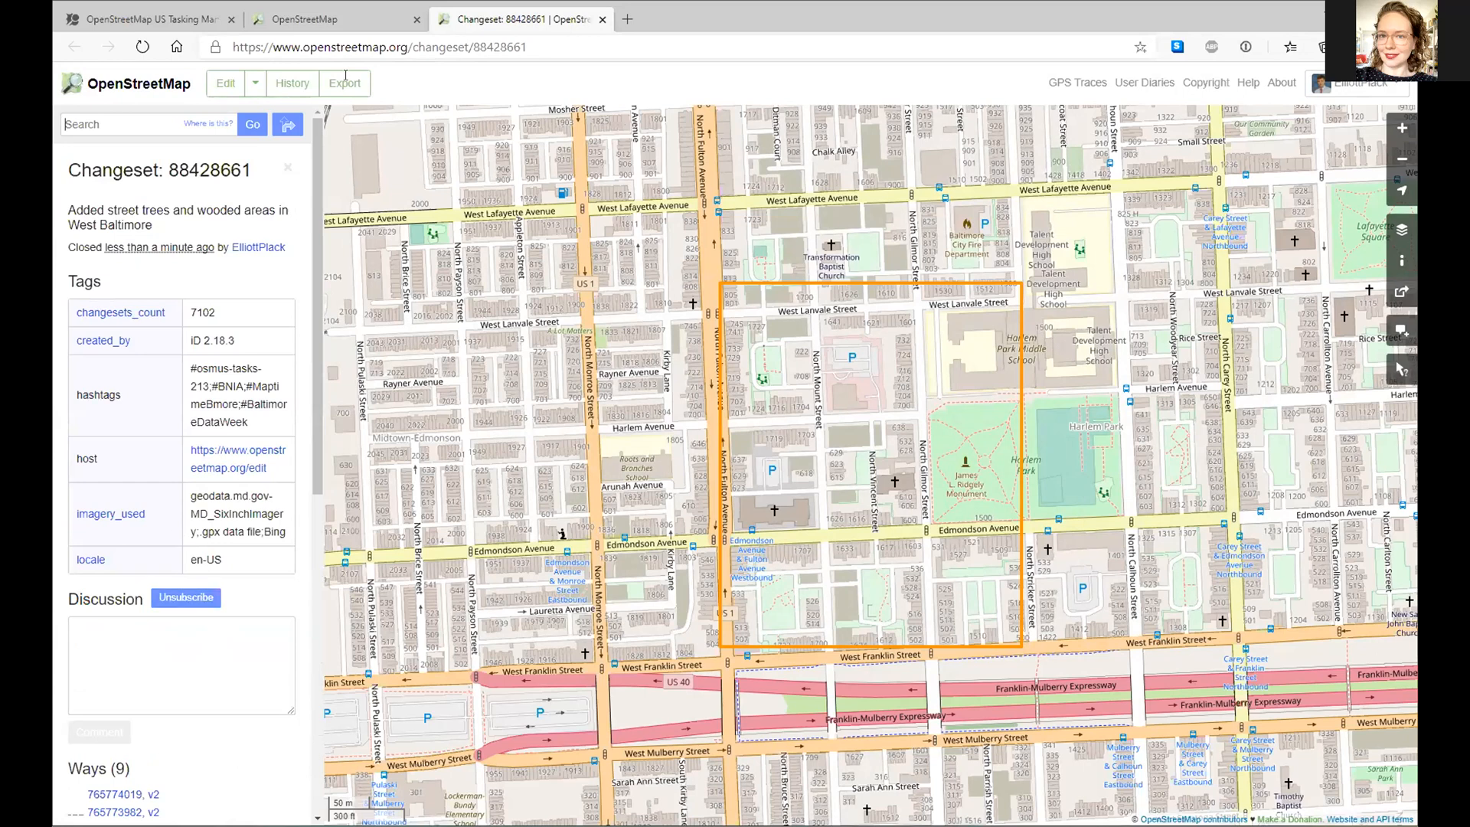
- Back in the editor, compare MD Latest 6 Inch imagery with Bing, keeping Bing as background
click(351, 20)
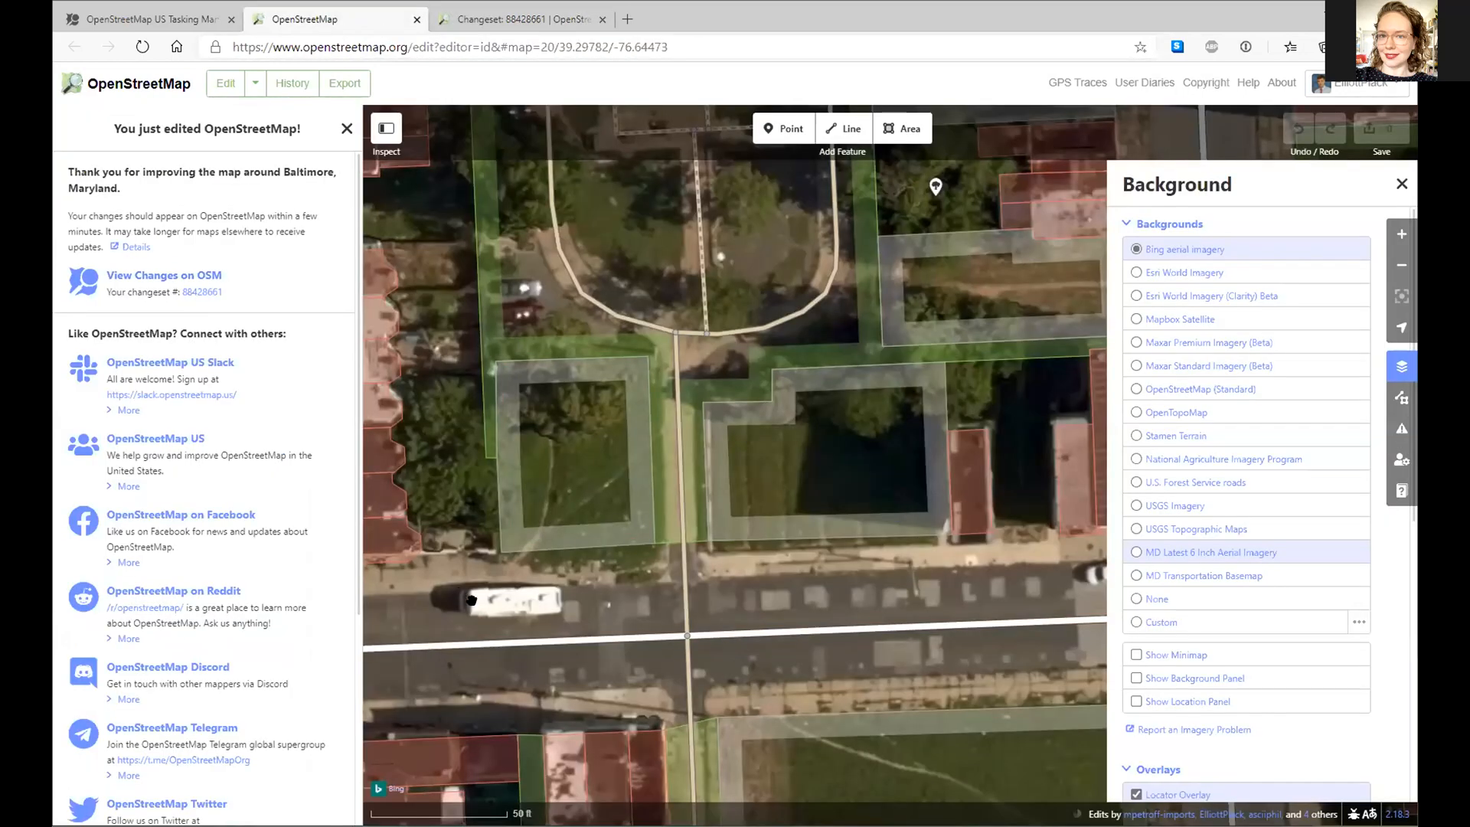
drag(556, 473, 609, 467)
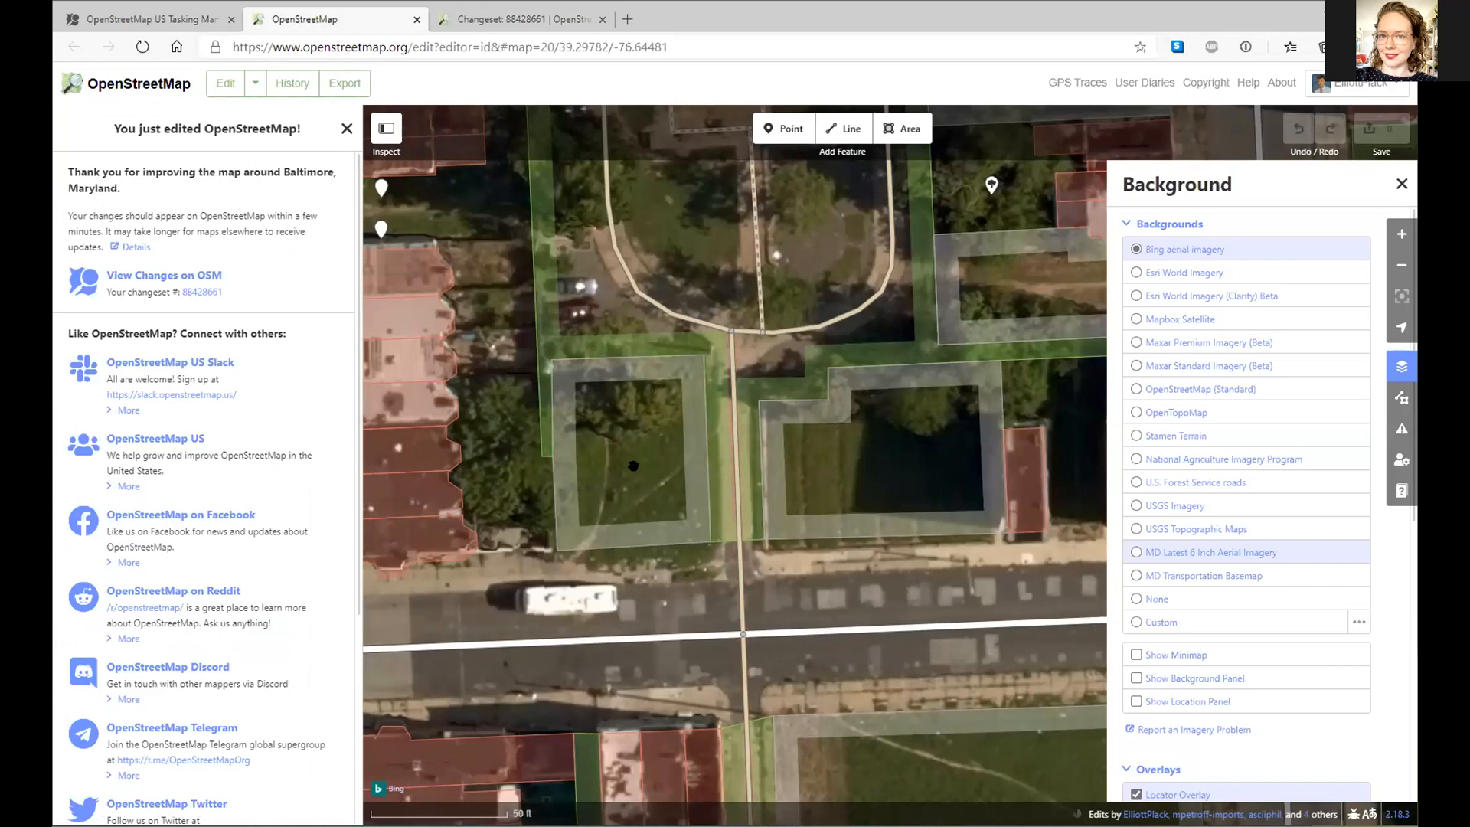
drag(633, 465, 728, 416)
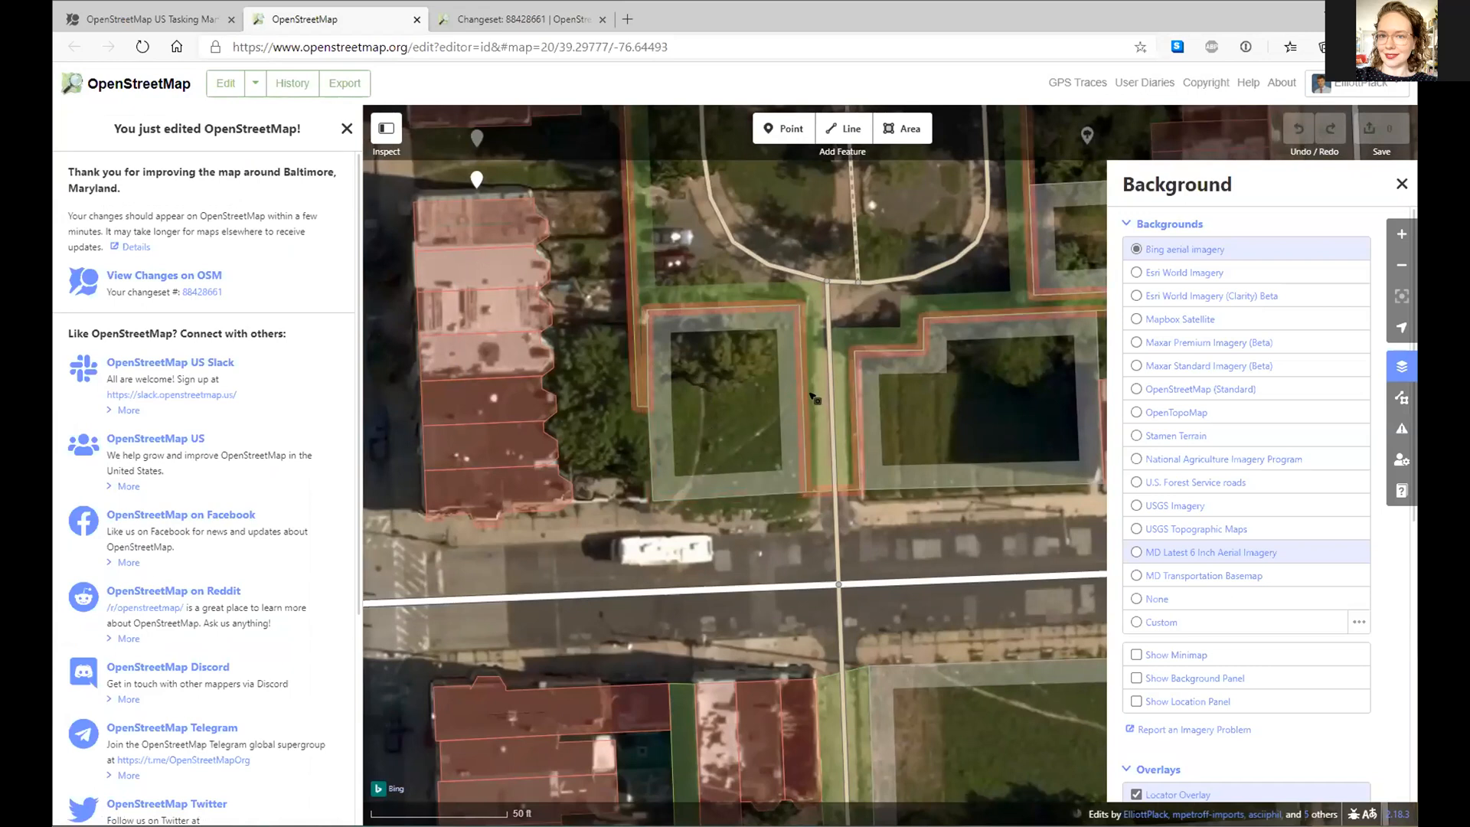
key(ctrl+b)
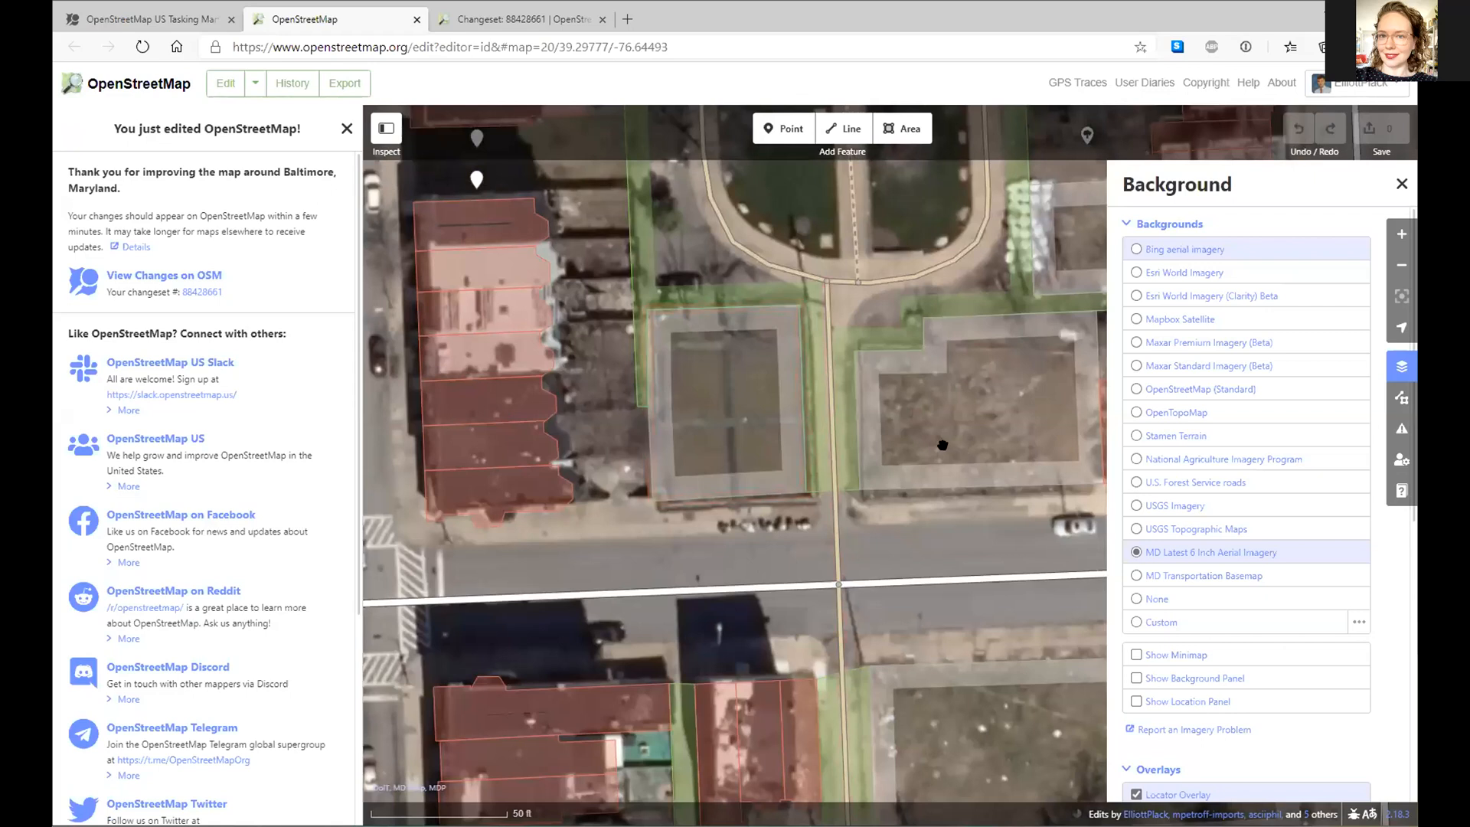
key(ctrl+b)
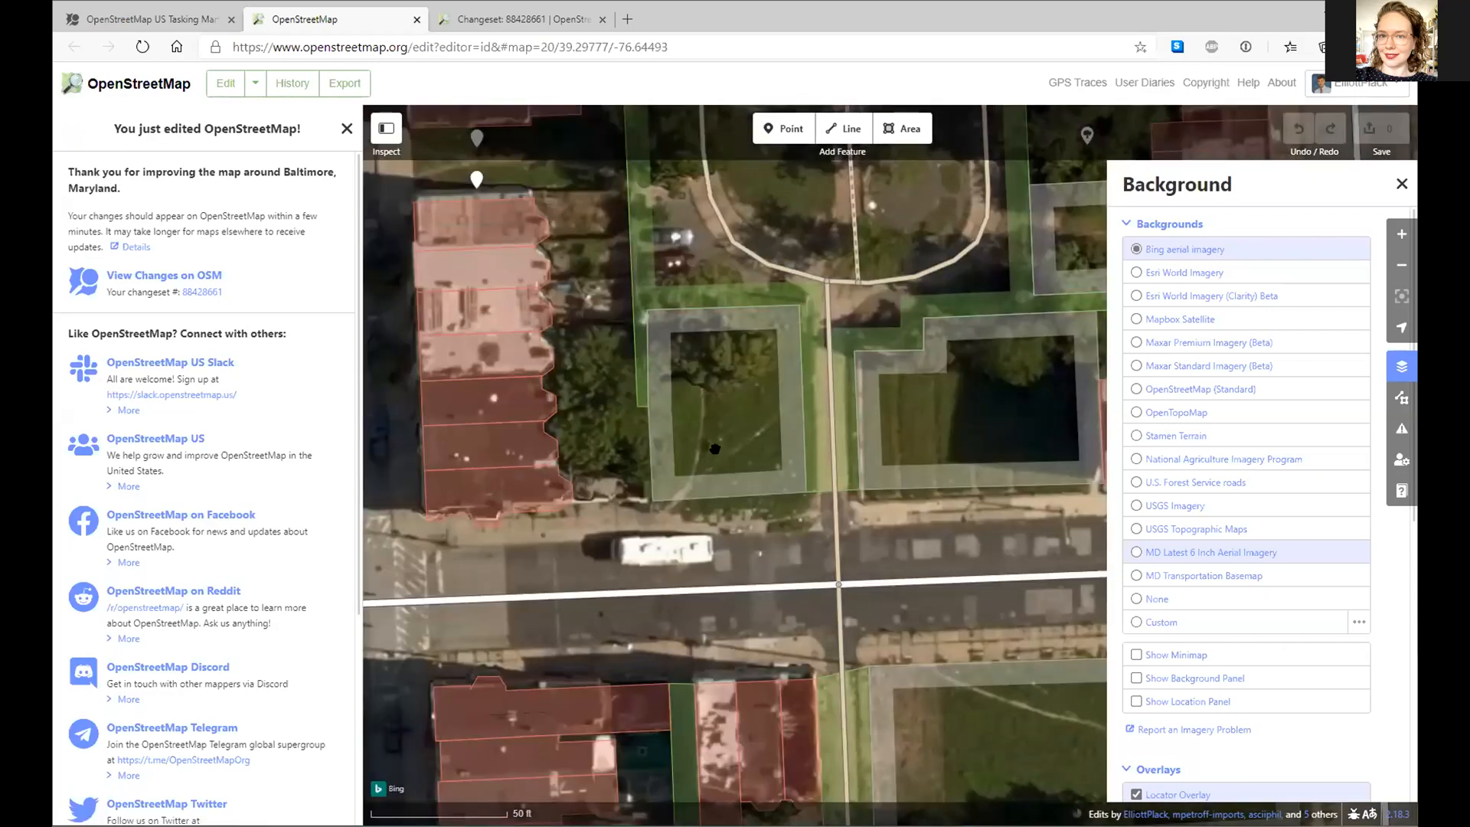
drag(712, 226, 717, 411)
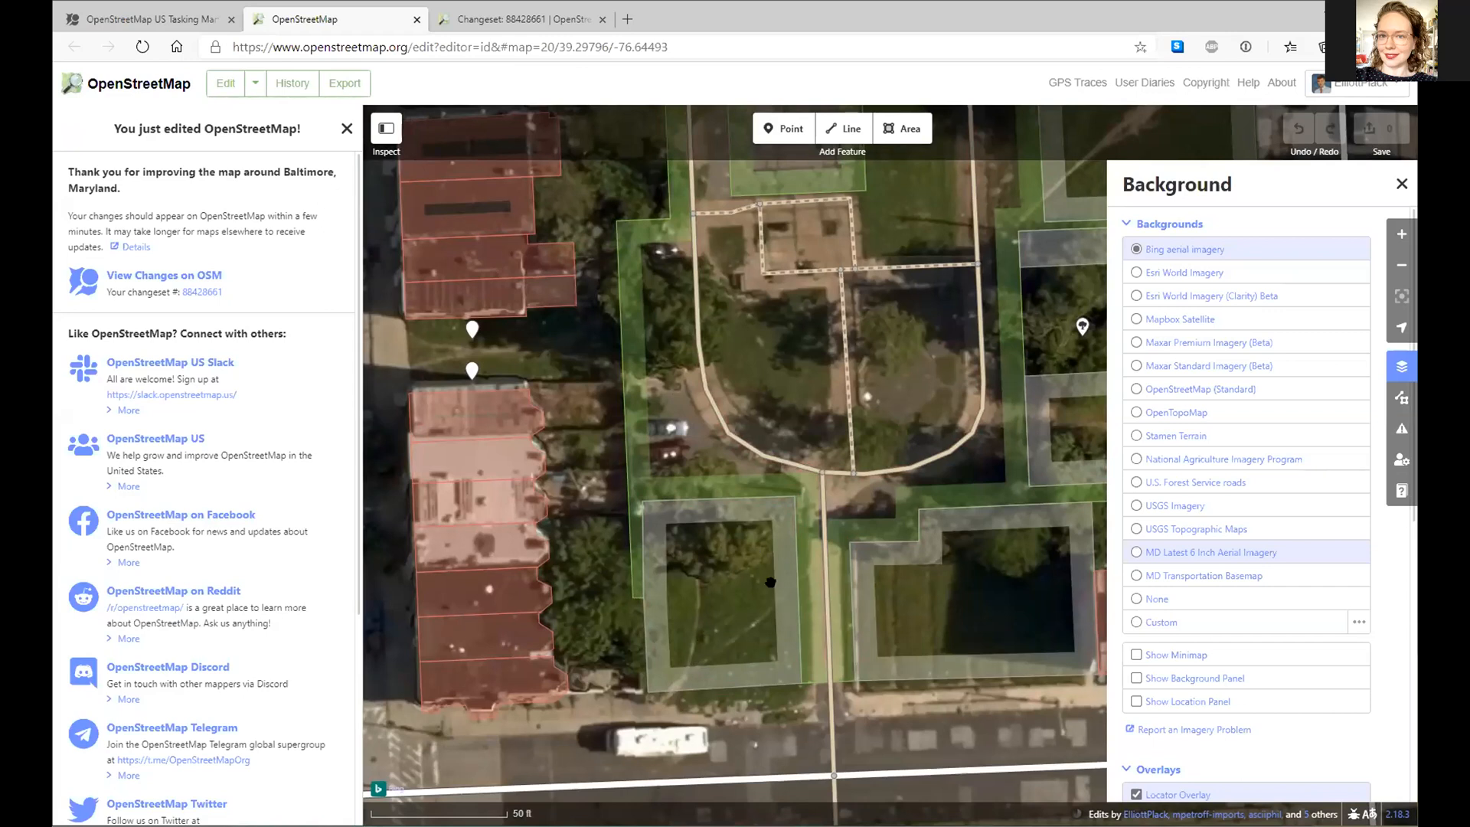
drag(703, 545, 652, 484)
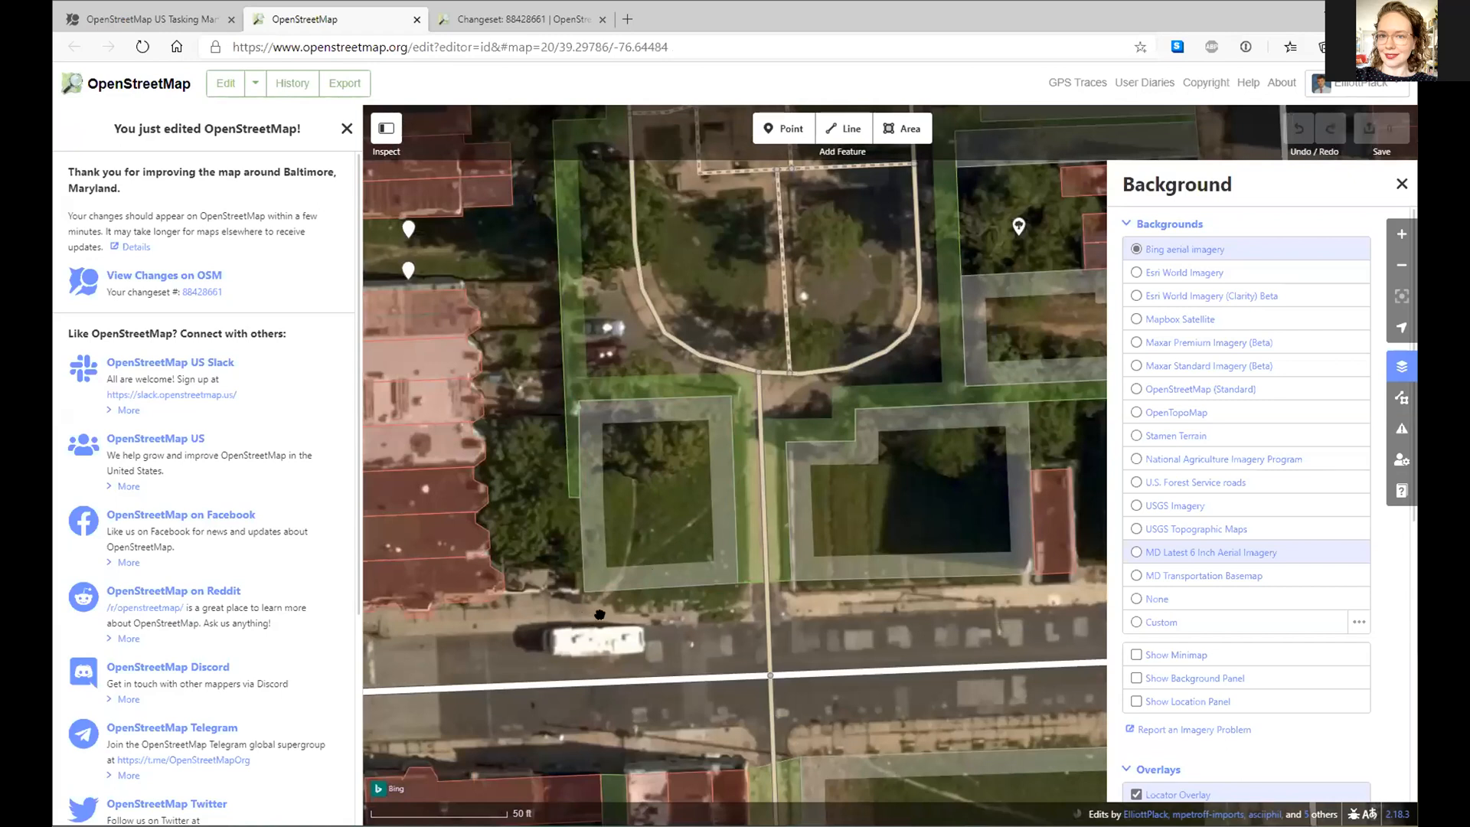
- Inspect the building ring, the street line and the park area beside the lot
click(693, 419)
key(Escape)
click(633, 678)
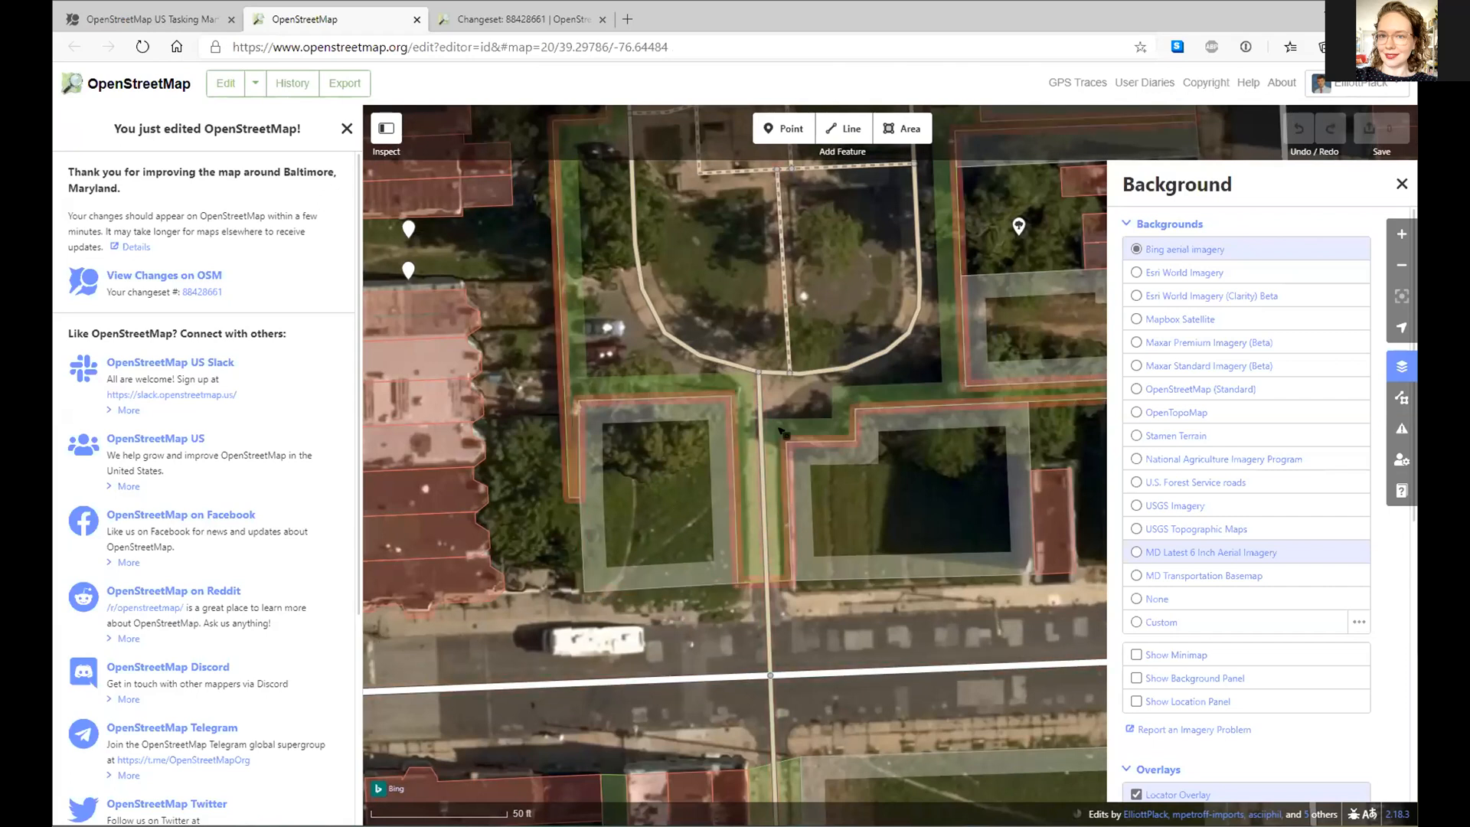
click(748, 461)
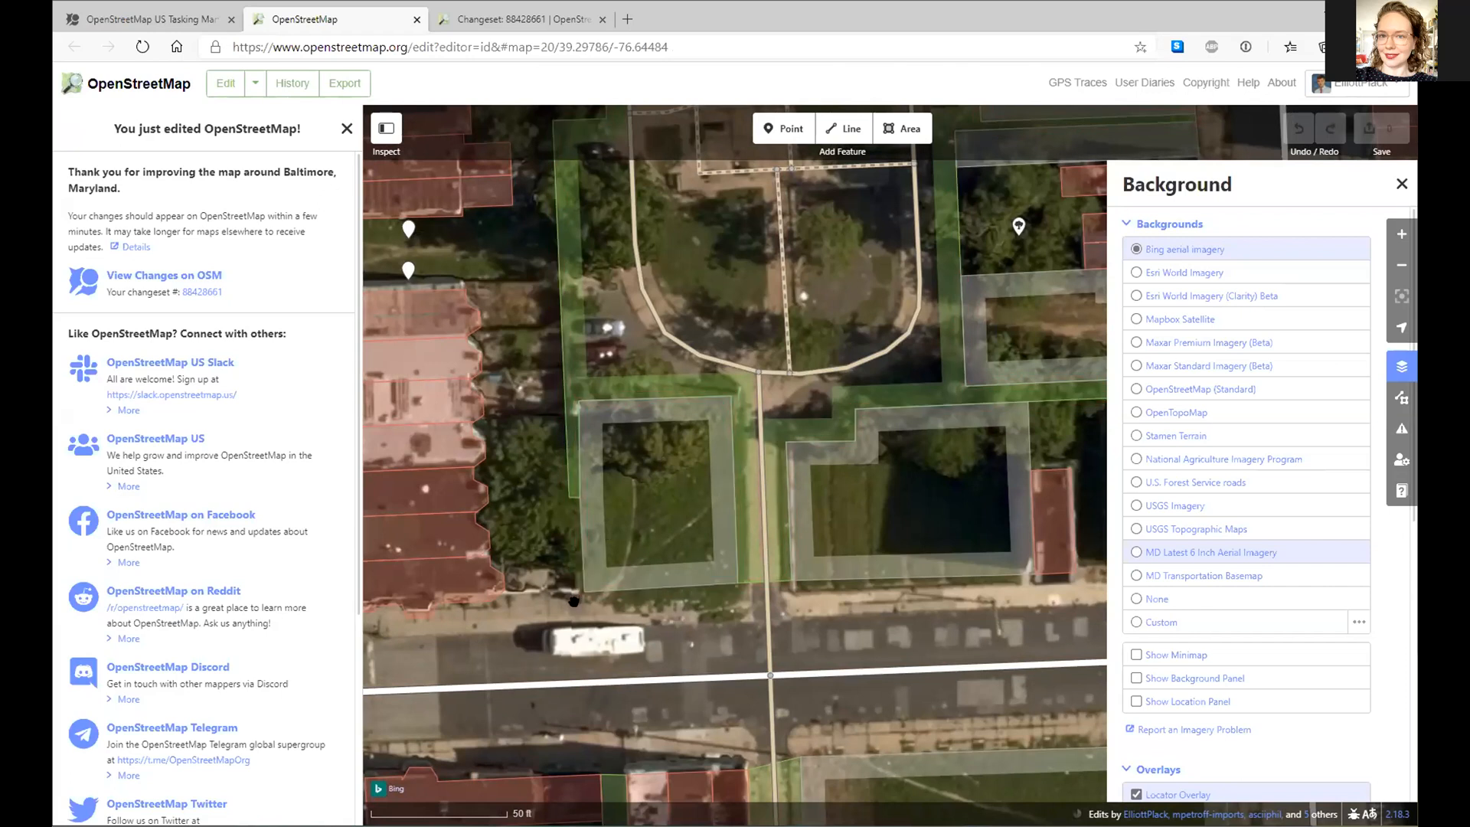
- Draw a line starting on the alley, then delete it as a mistake
click(845, 129)
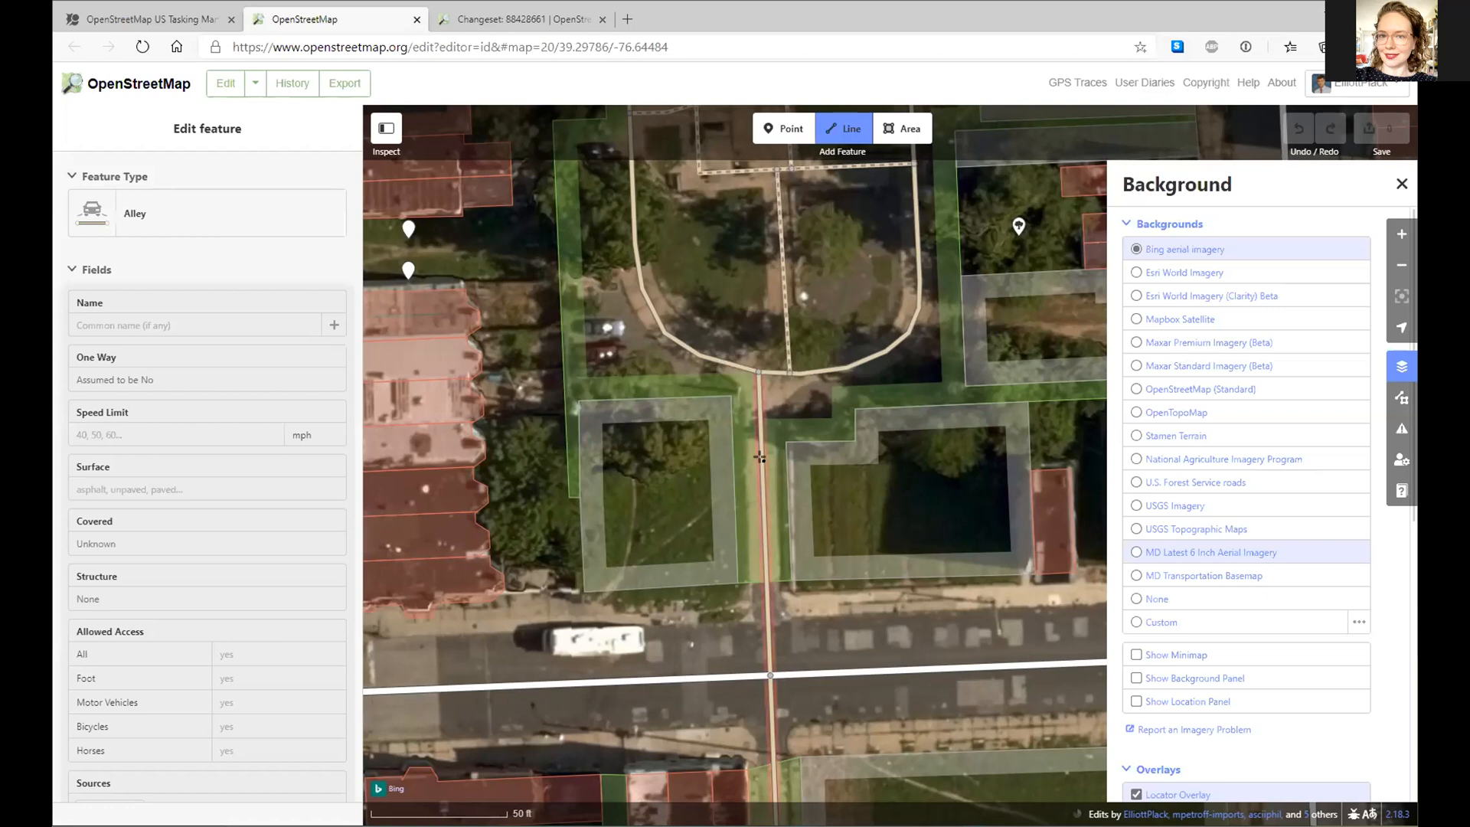
click(759, 457)
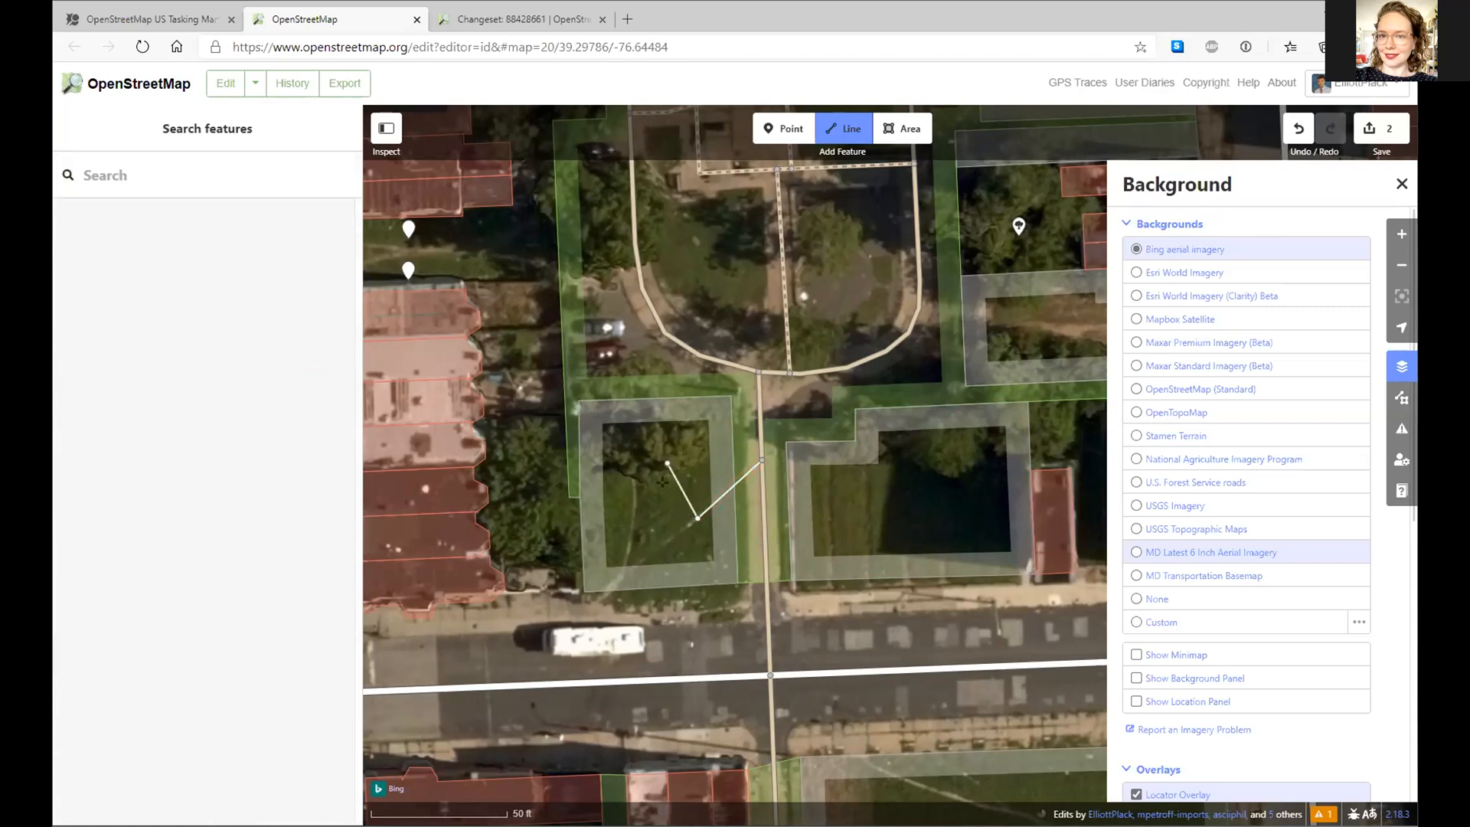
key(Escape)
right_click(741, 478)
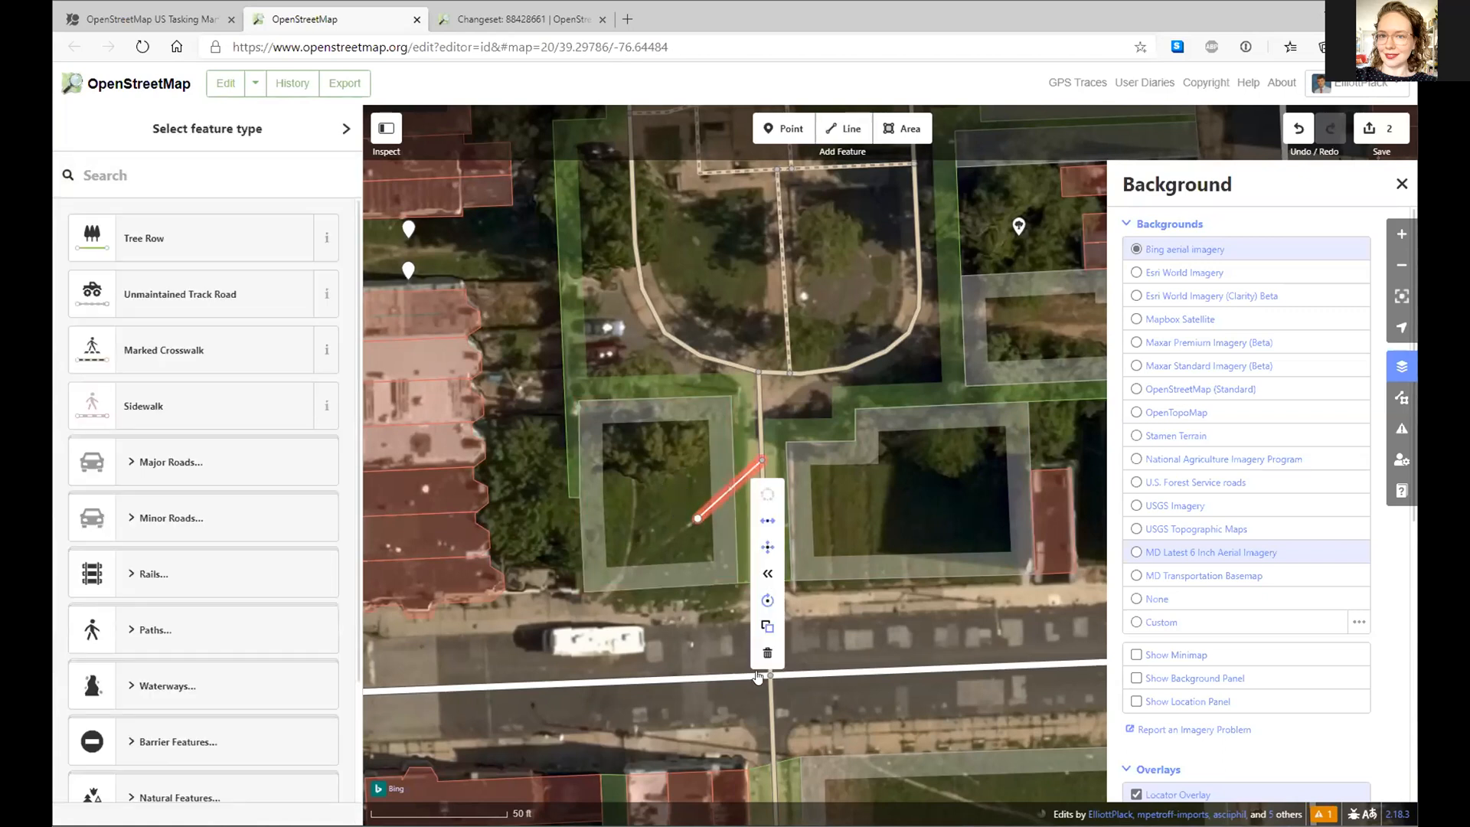
click(767, 653)
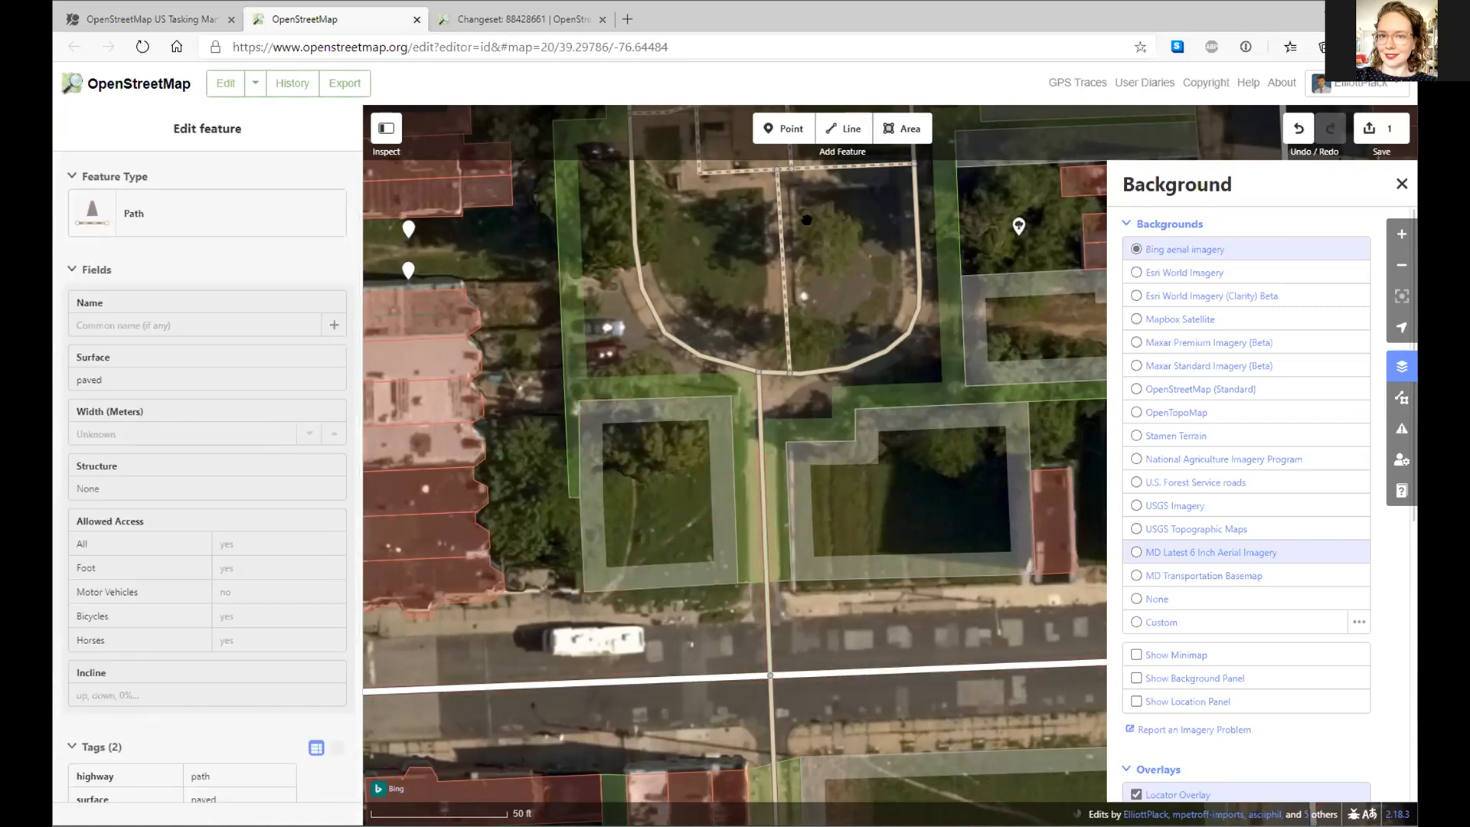
- Draw a diagonal line across the lot to the street's edge and tag it Informal Path
click(842, 130)
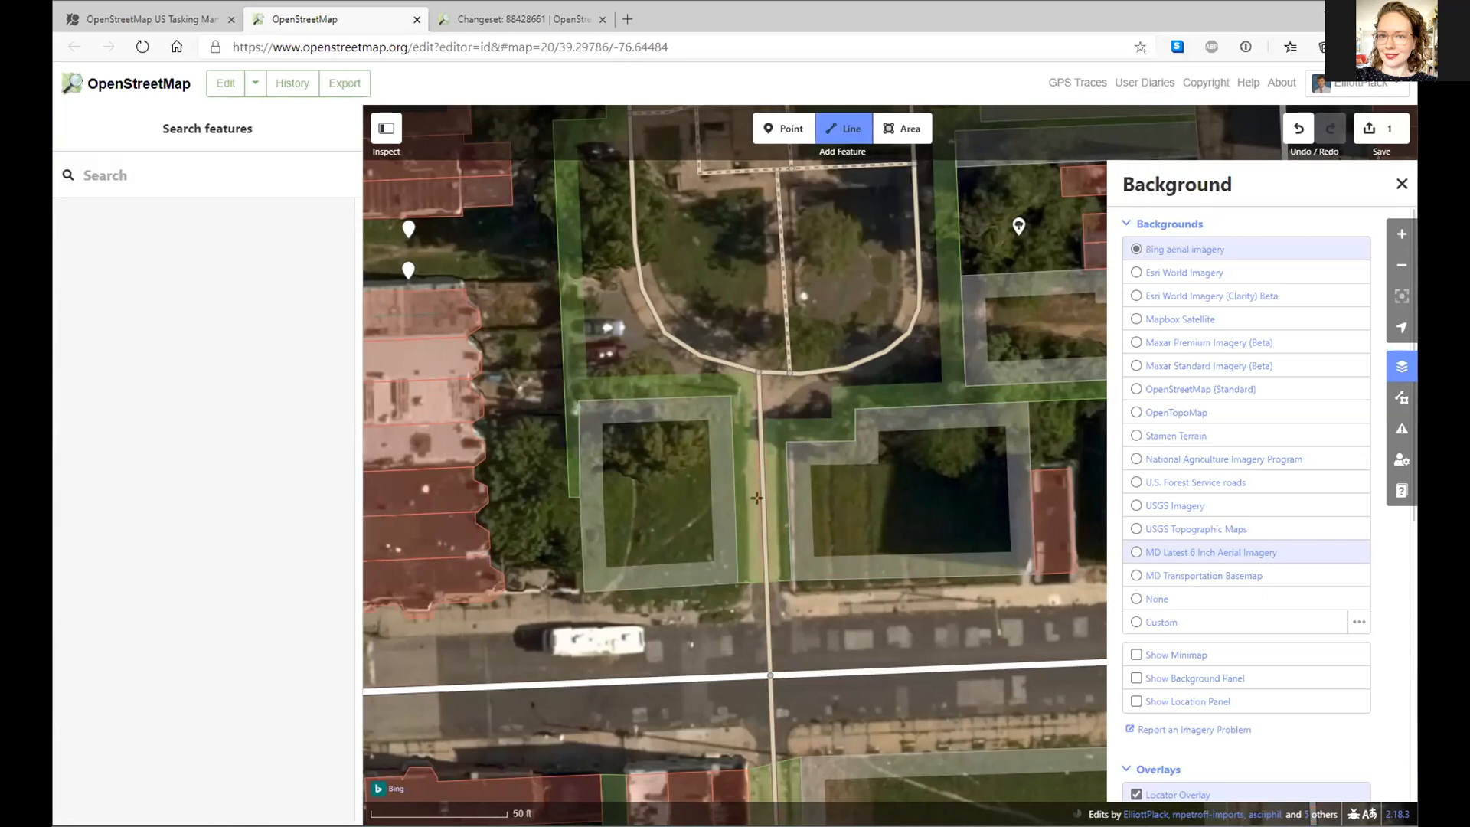
click(758, 459)
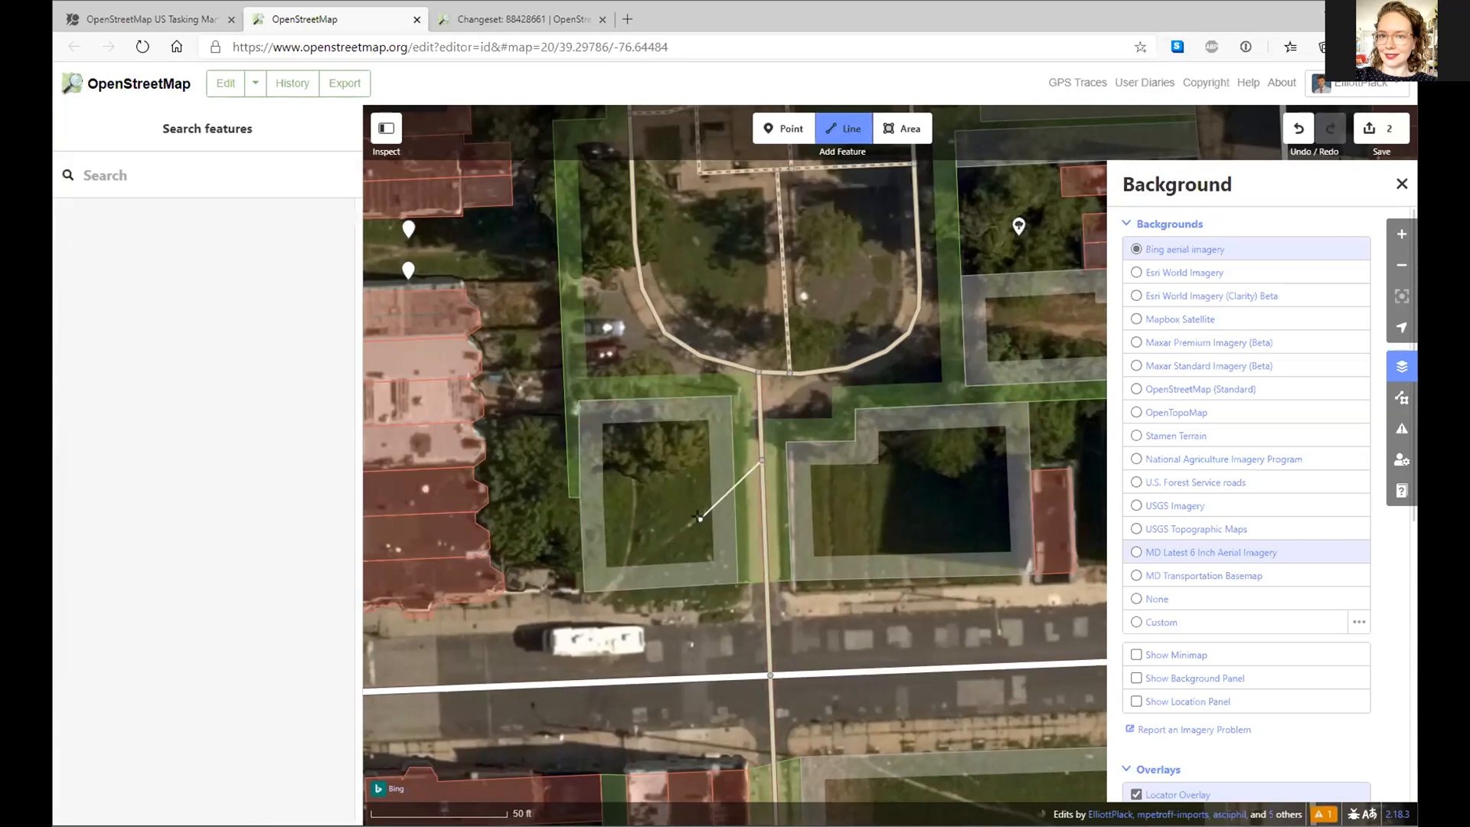
click(693, 523)
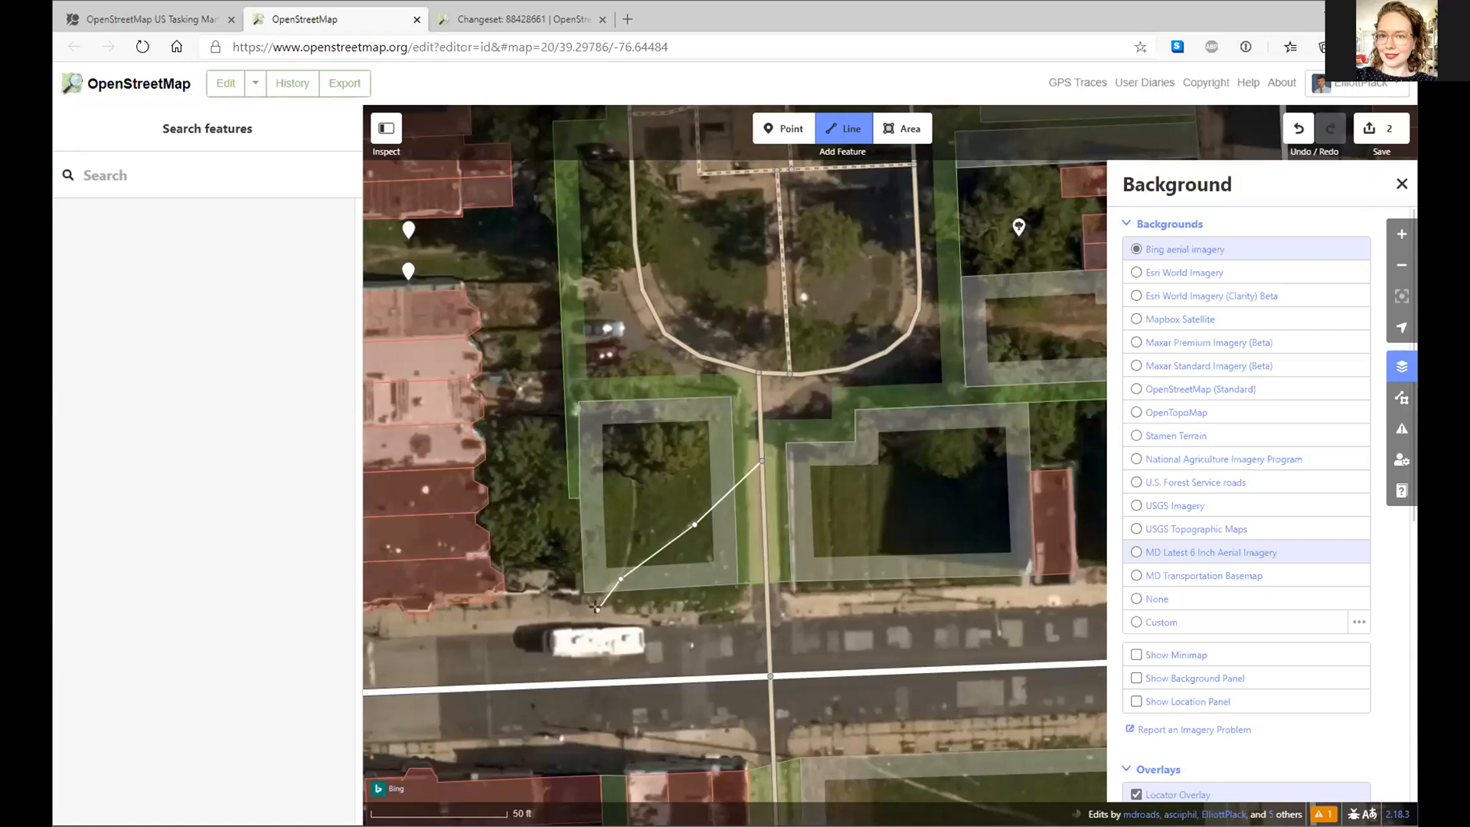
double_click(596, 609)
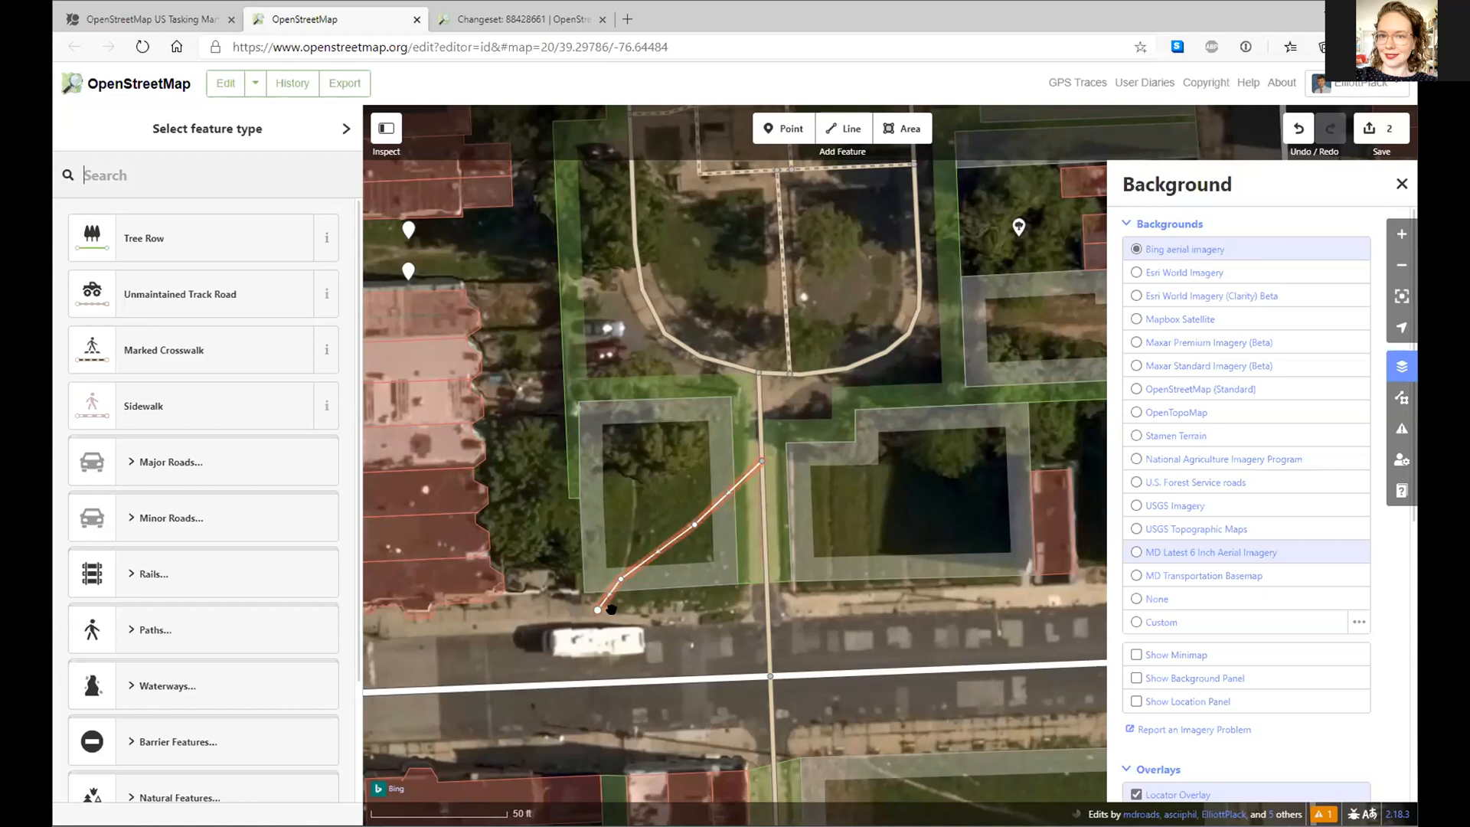
text(des)
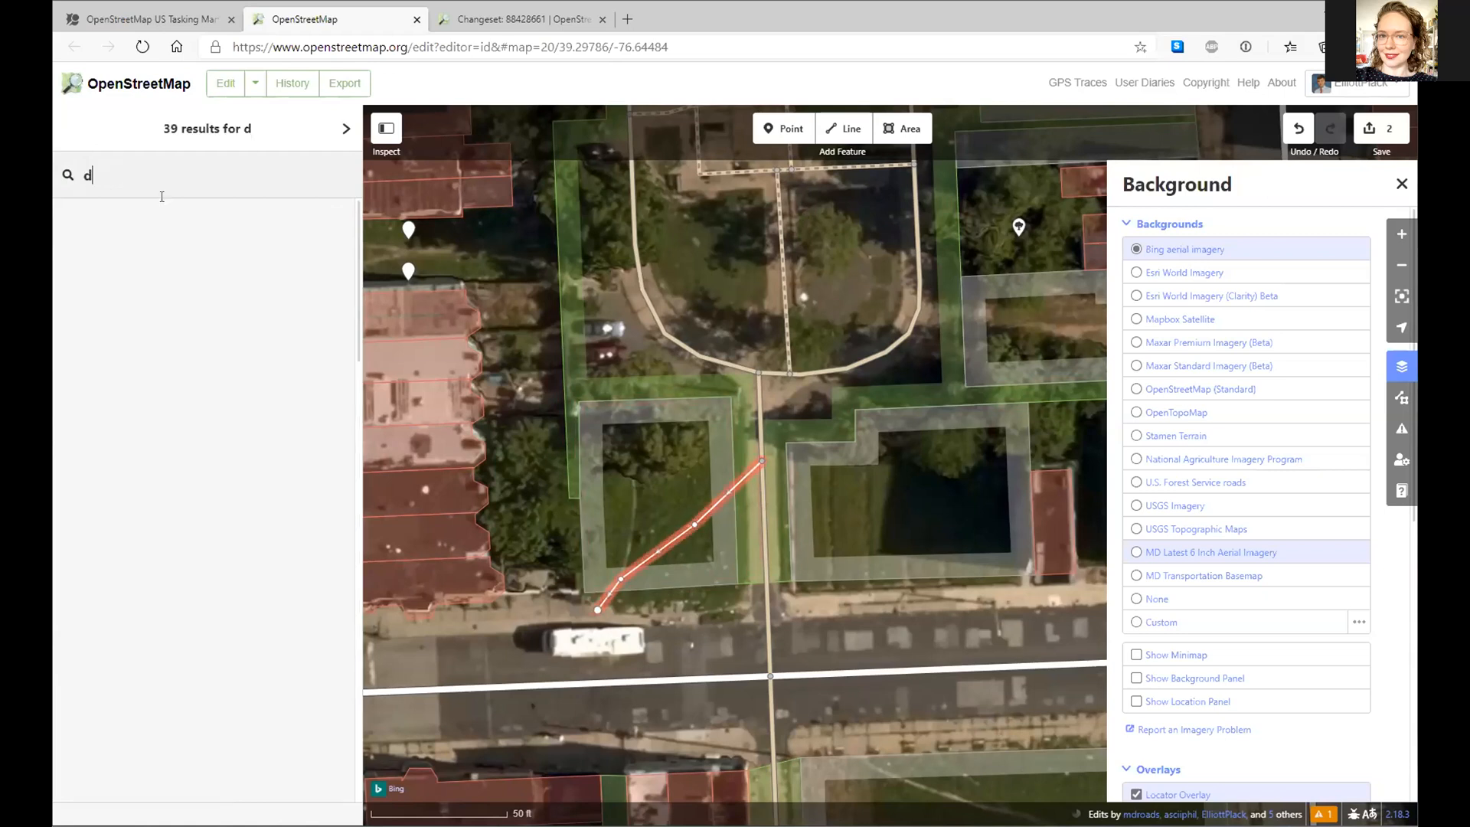
click(145, 244)
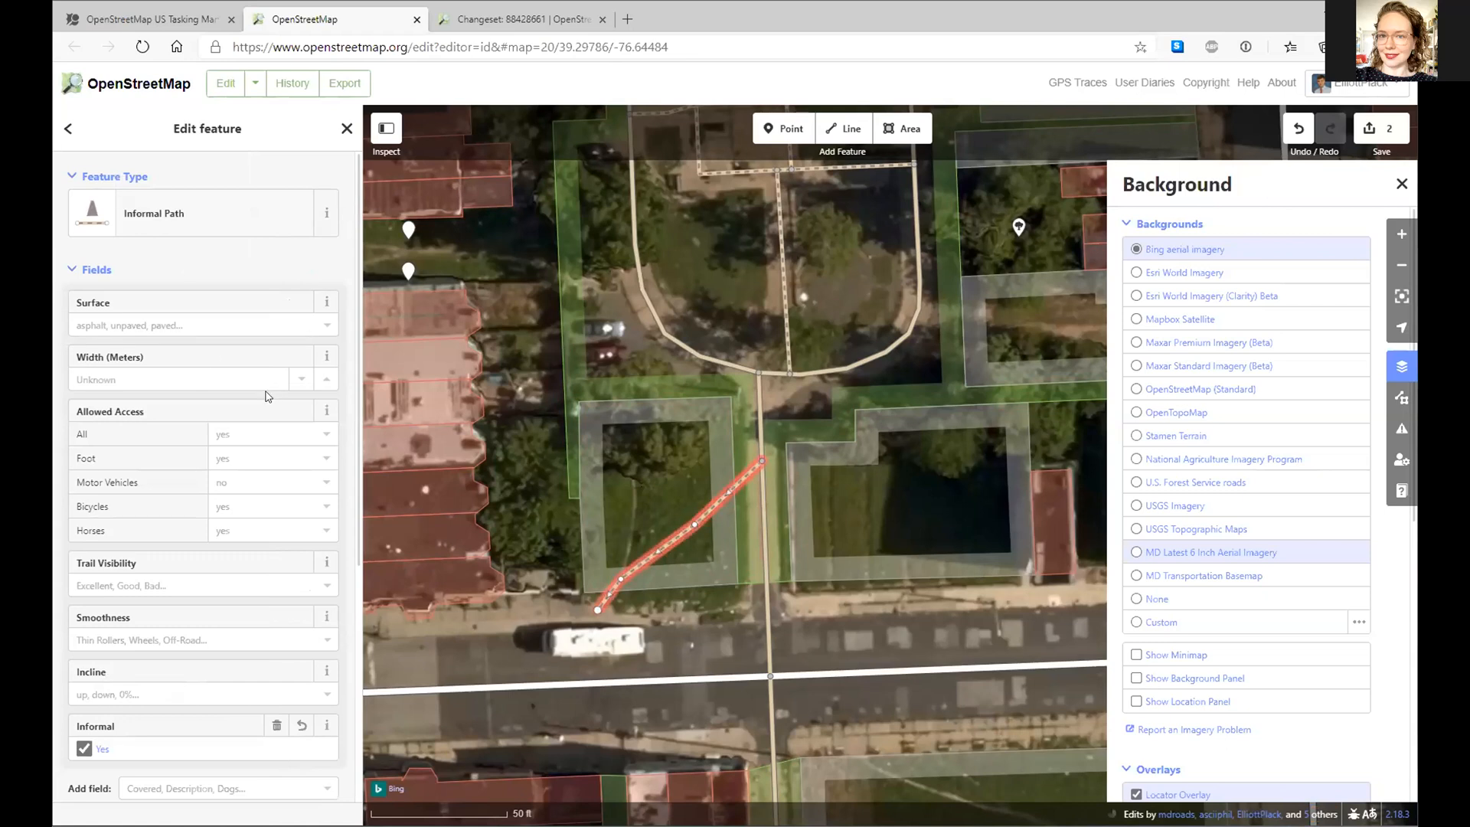
click(628, 19)
- Search the web for 'desirepath', browse r/DesirePath posts, then close the tab
text(d)
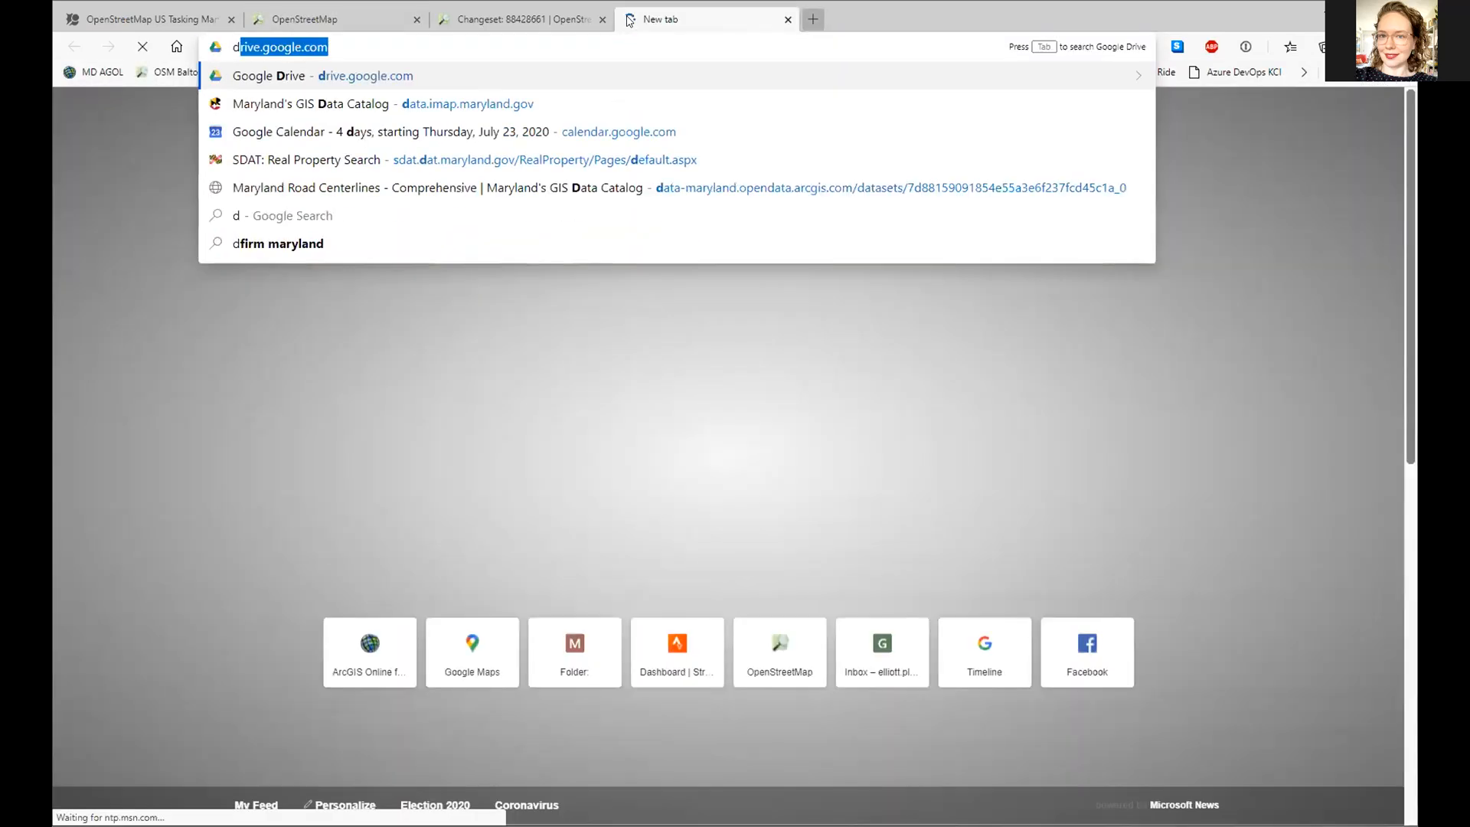
text(esire)
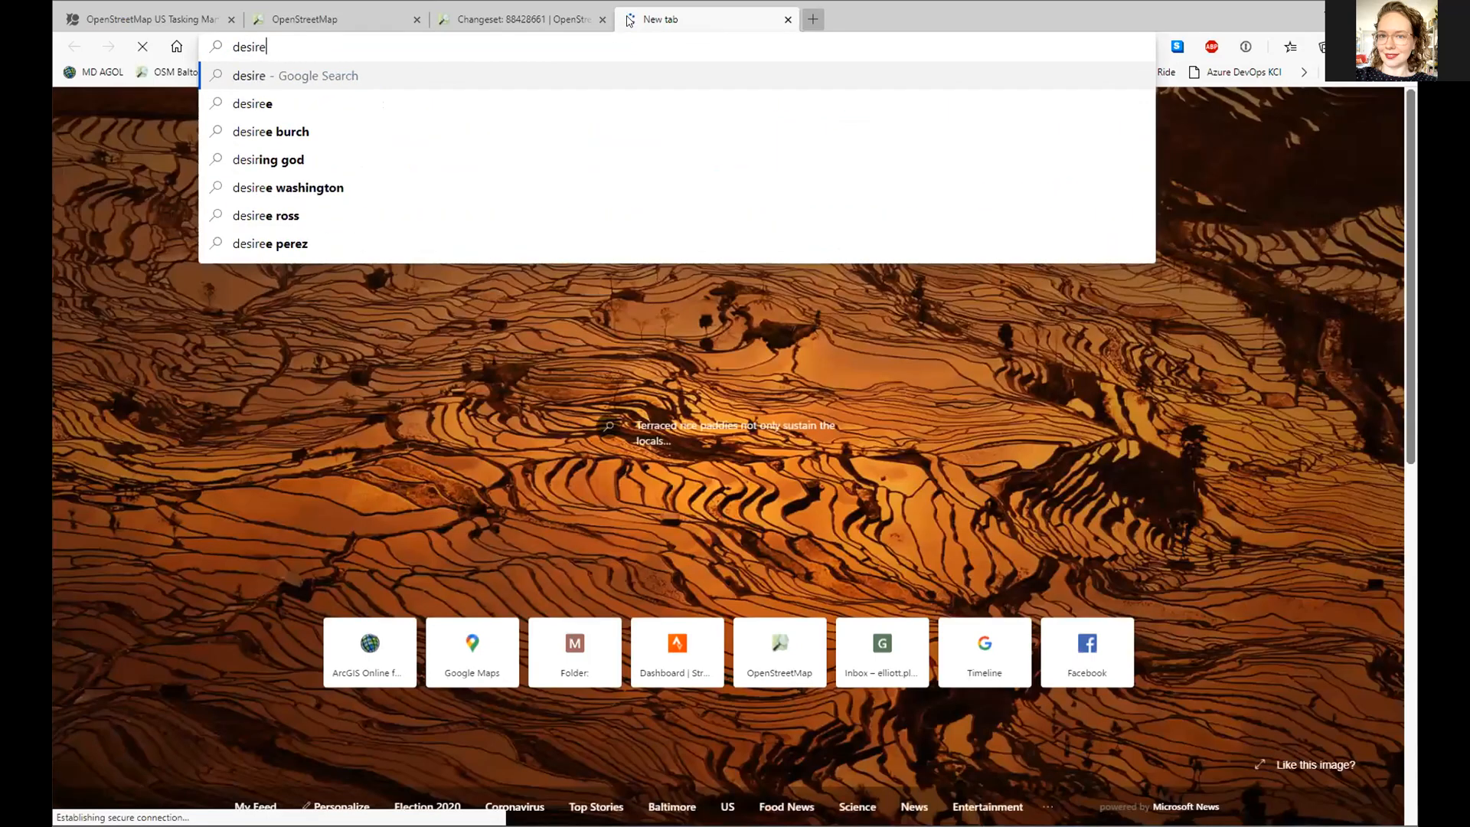
text(path)
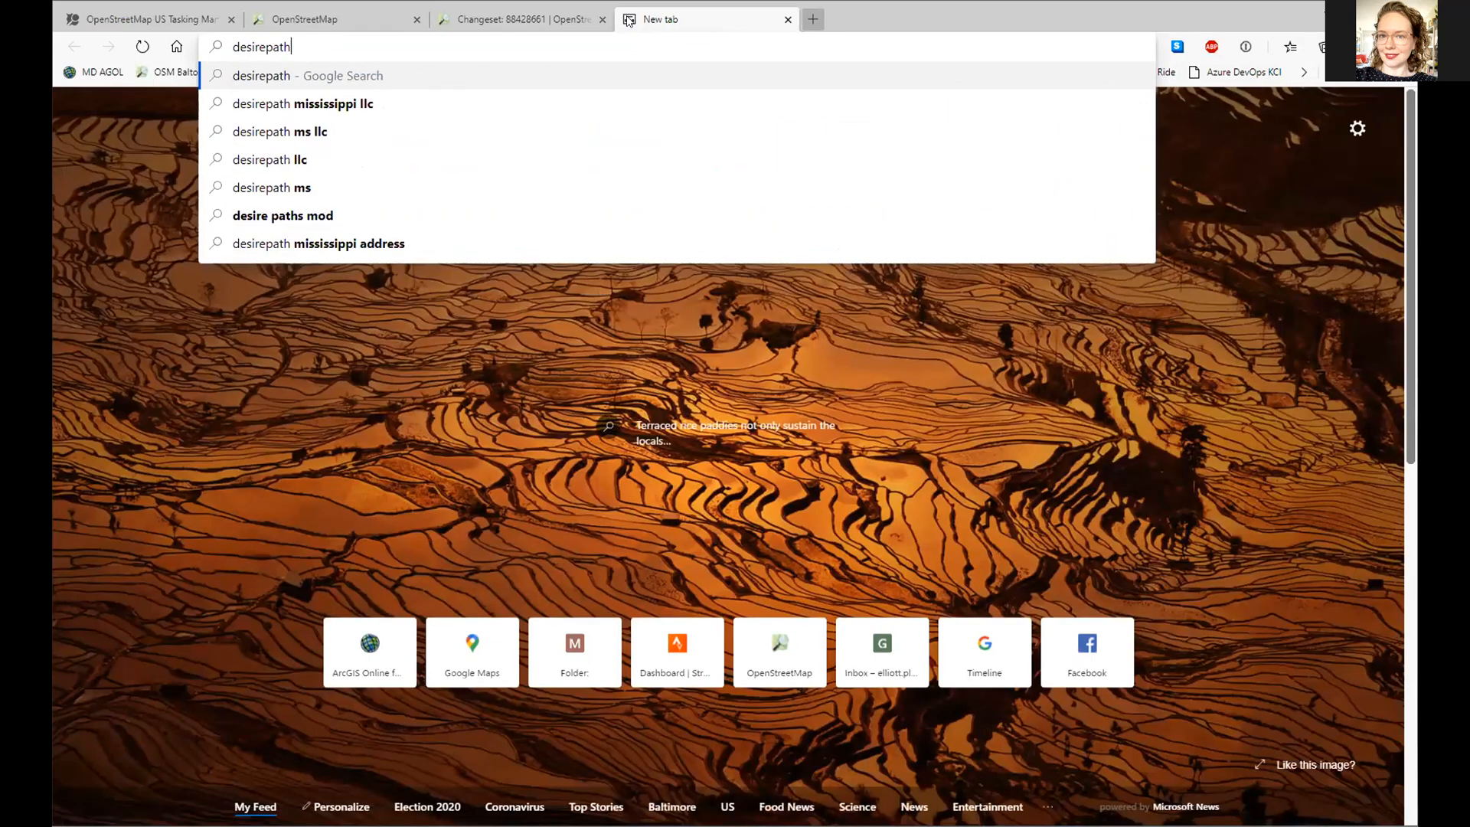
key(Return)
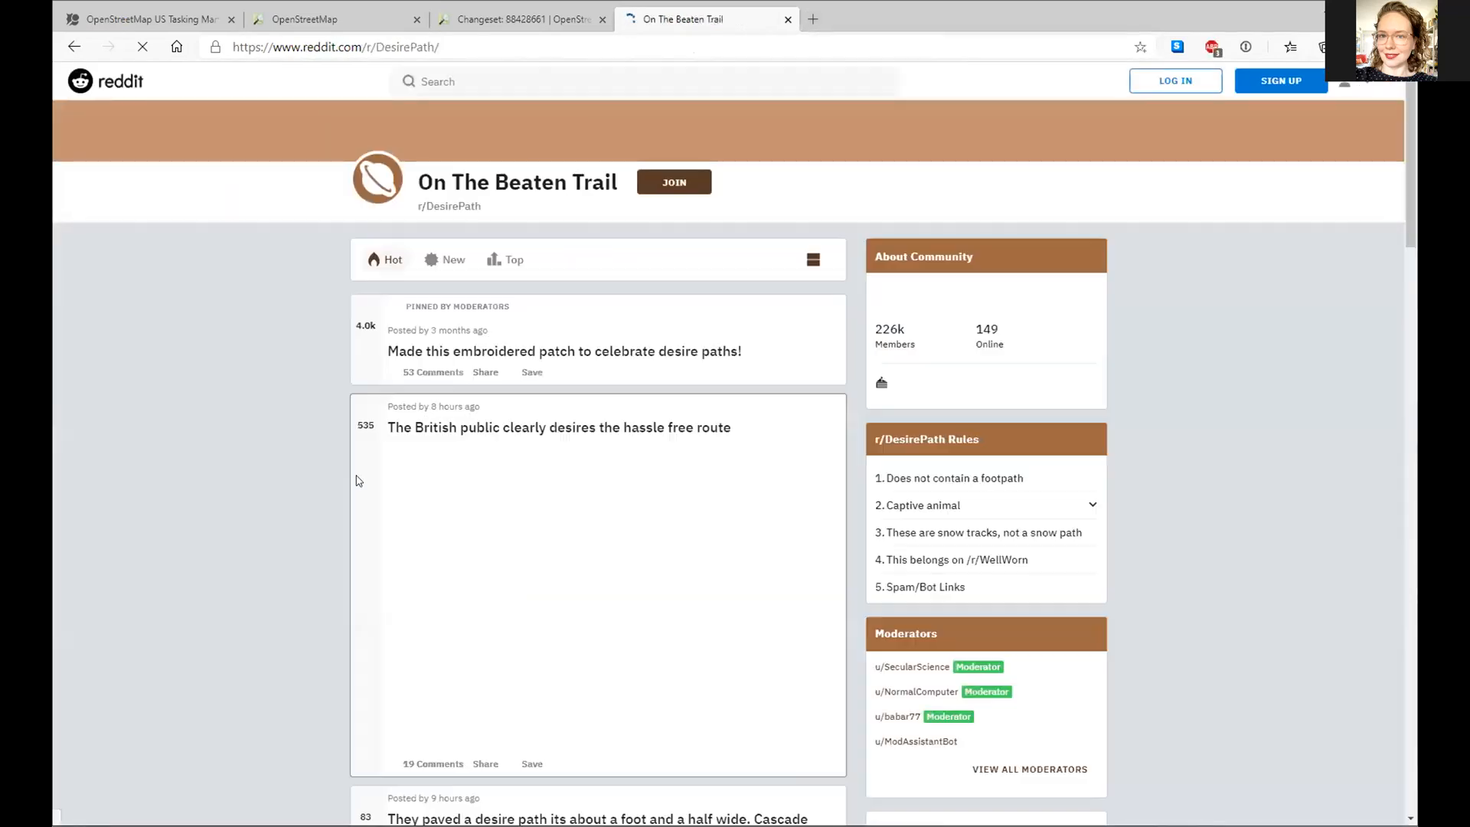
scroll(562, 453, down, 9)
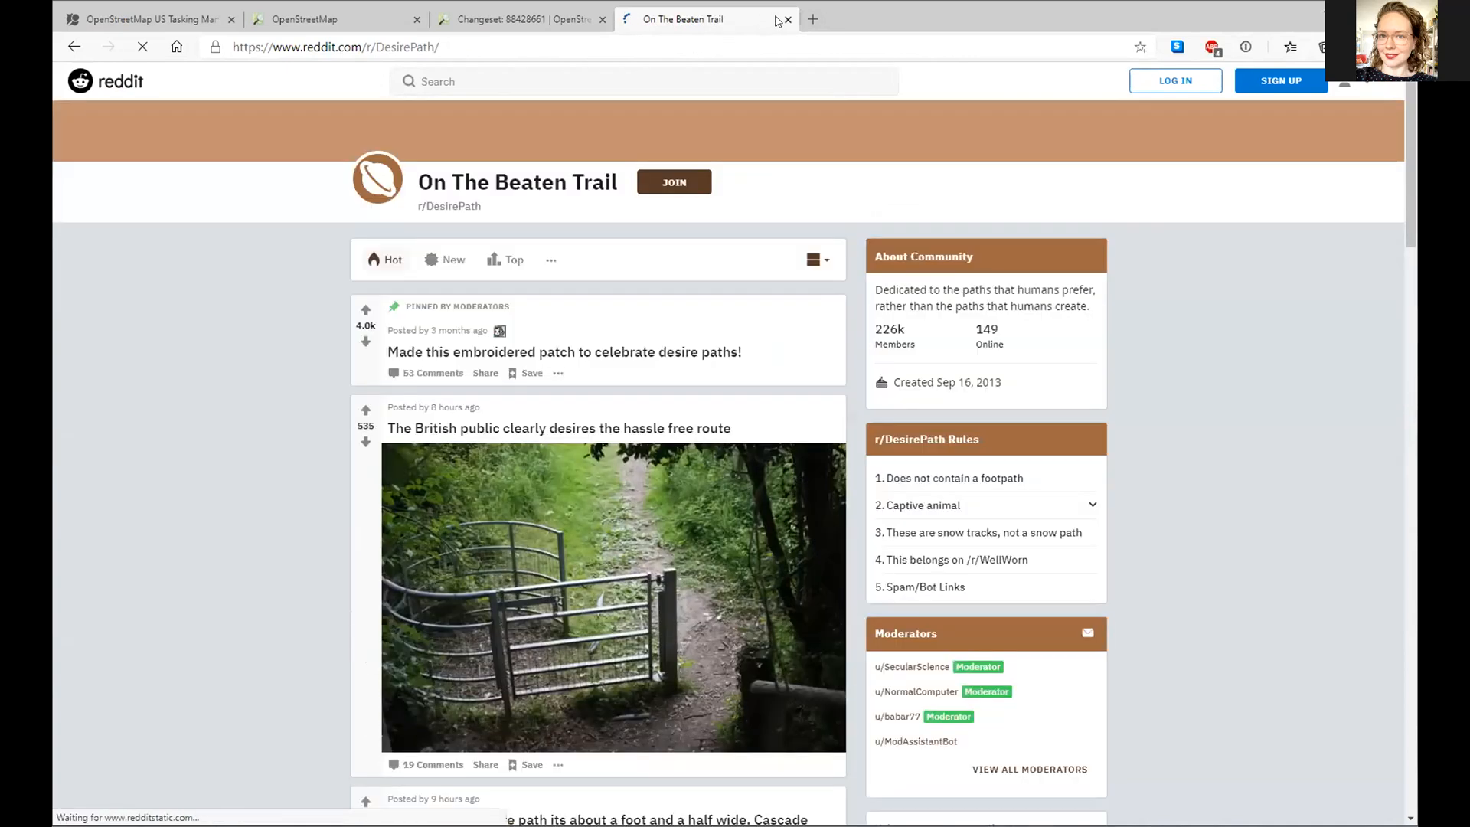
key(ctrl+w)
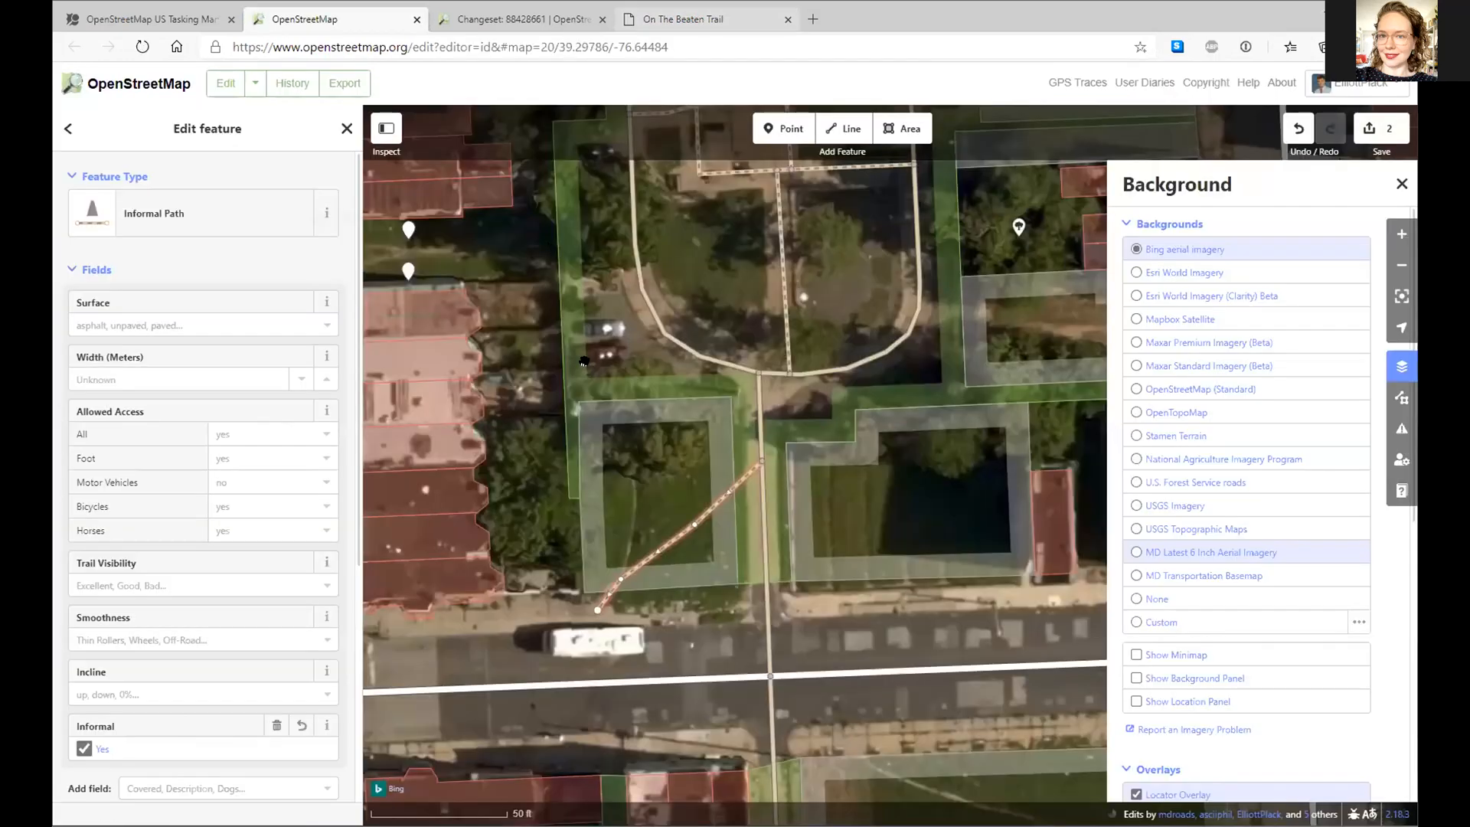
- Draw a line from the diagonal path north to the curved walkway and tag it Informal Path
click(843, 128)
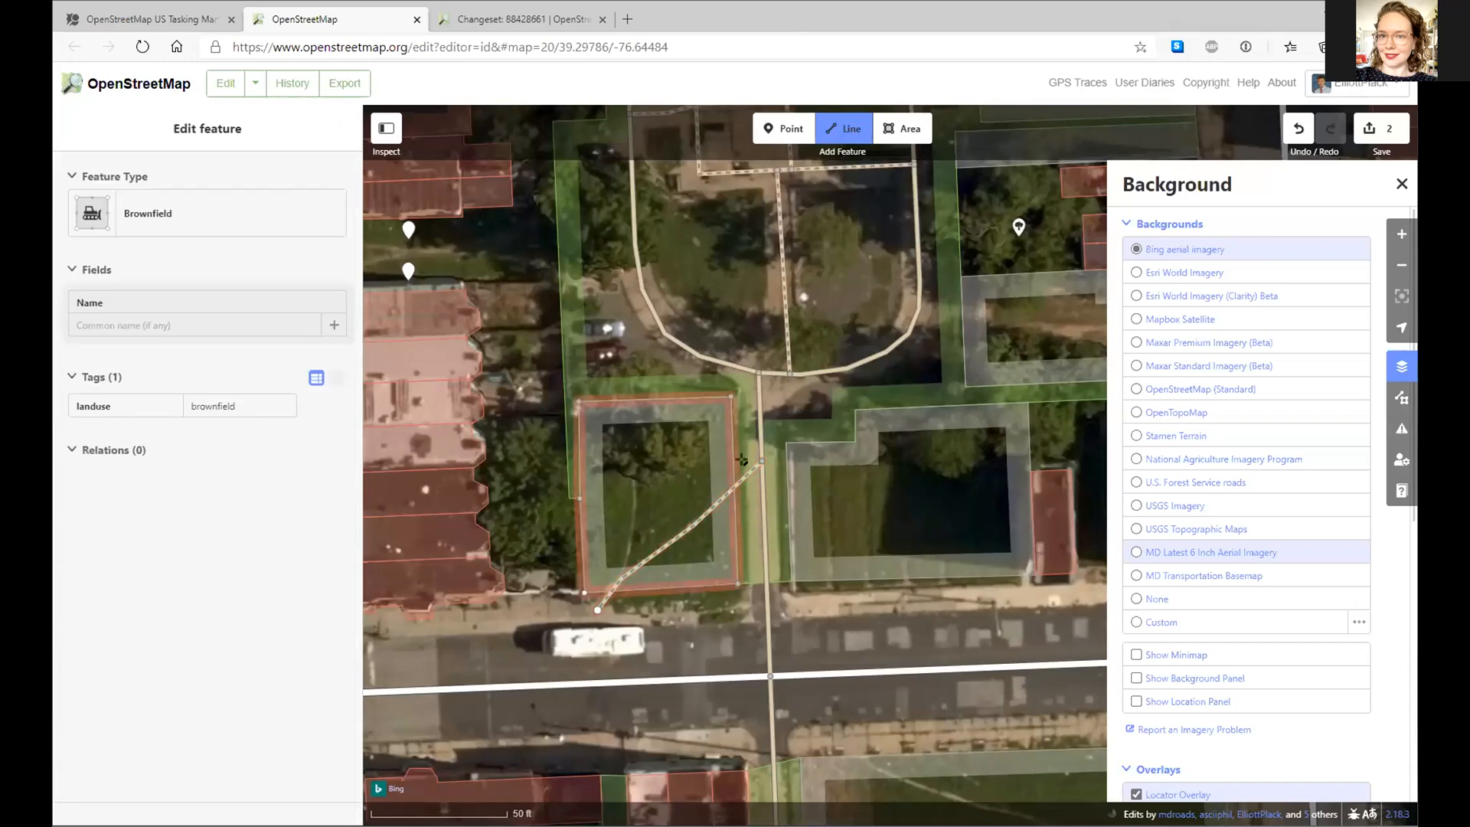
click(623, 570)
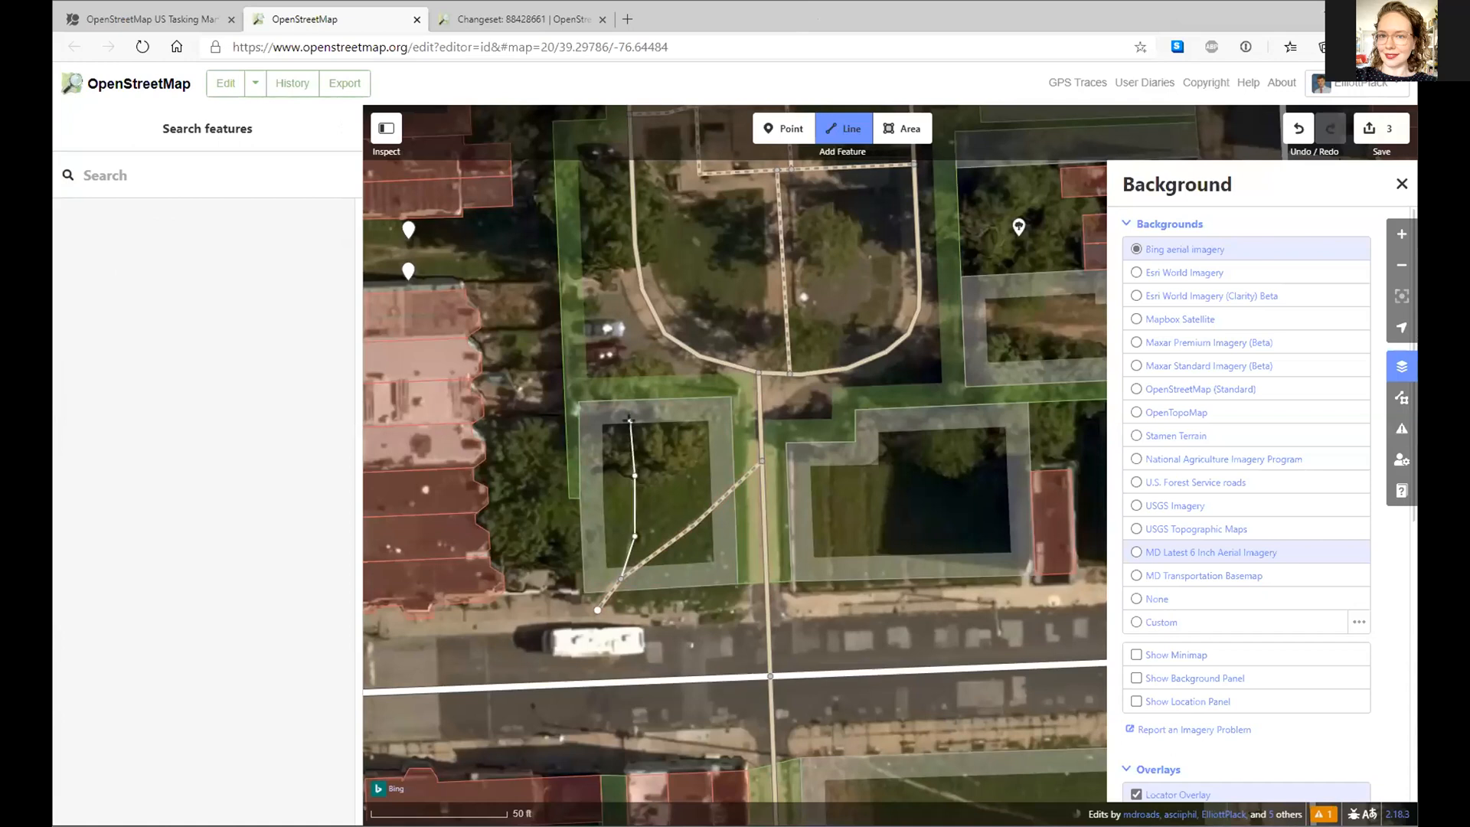
click(661, 331)
click(662, 331)
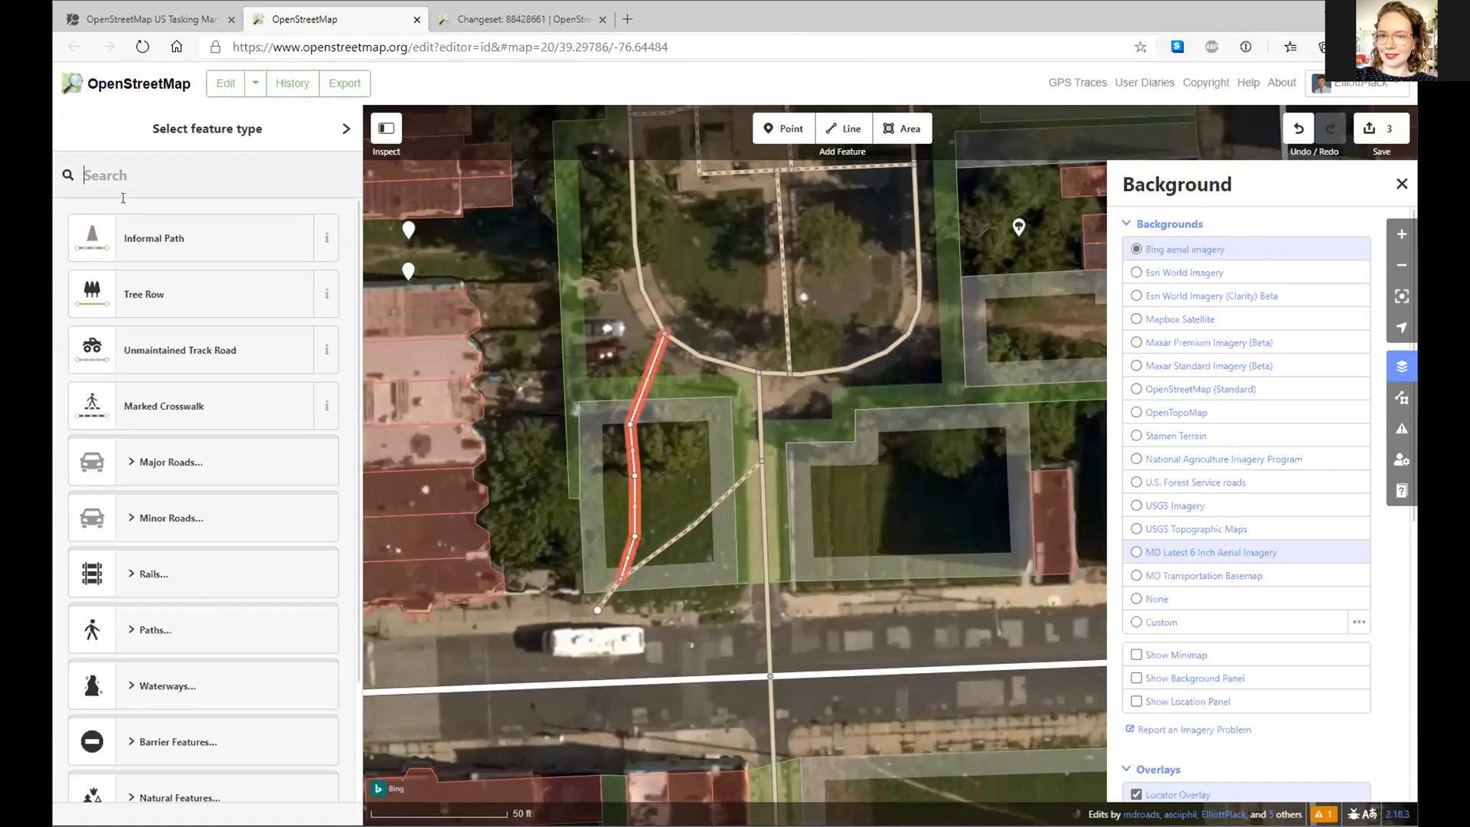
click(192, 226)
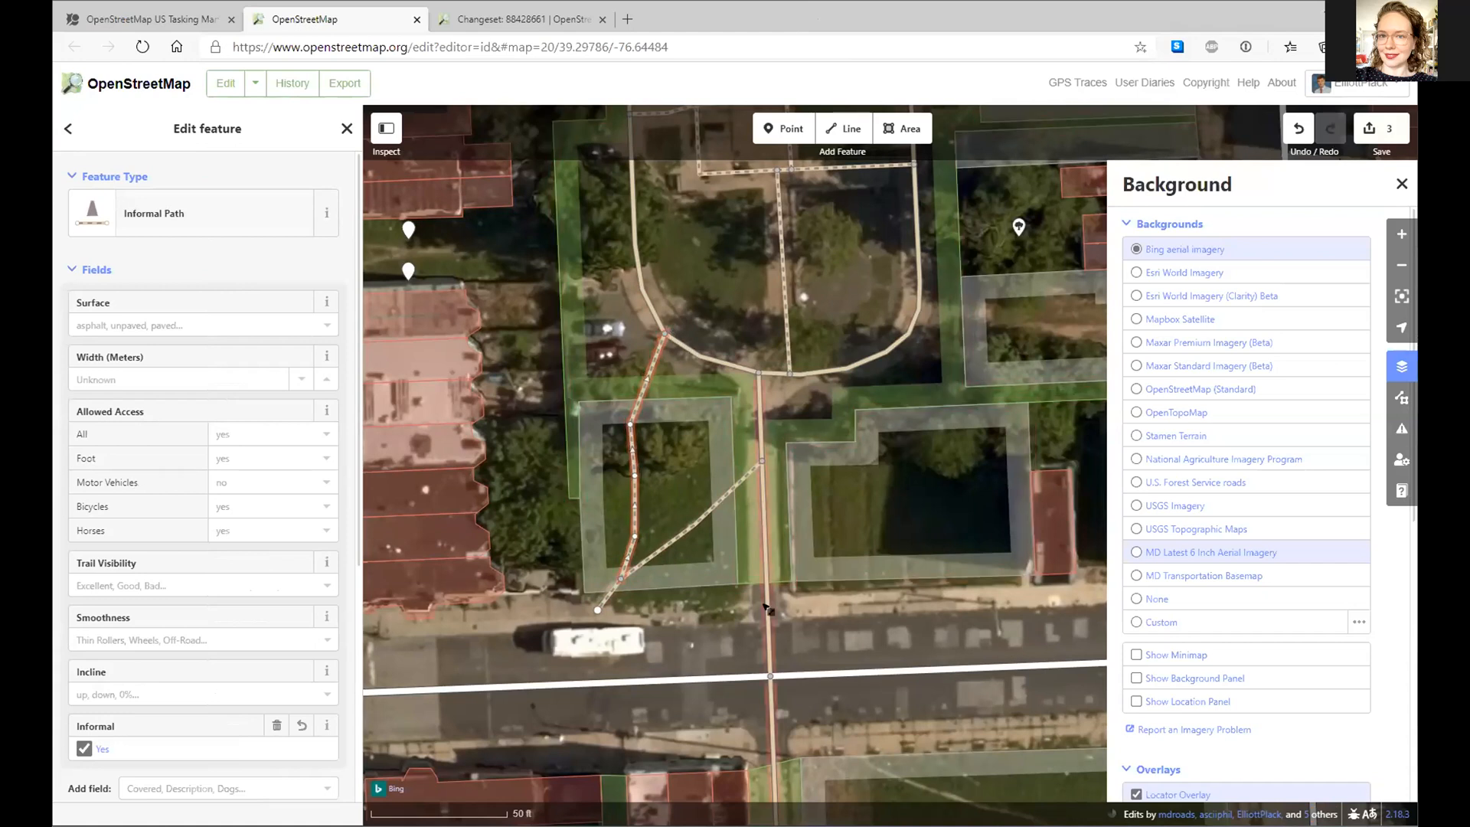
drag(525, 604, 659, 578)
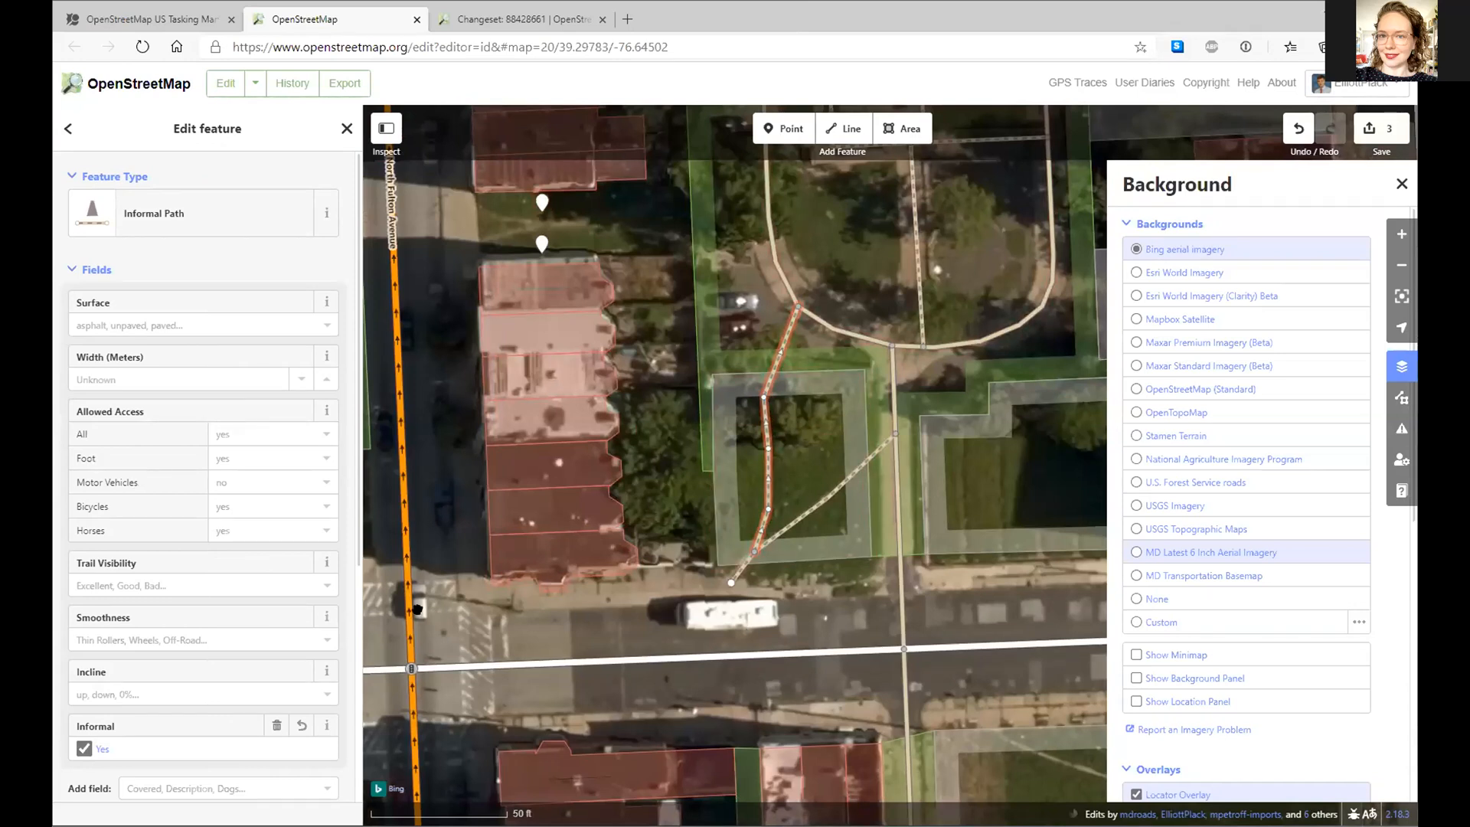
click(842, 128)
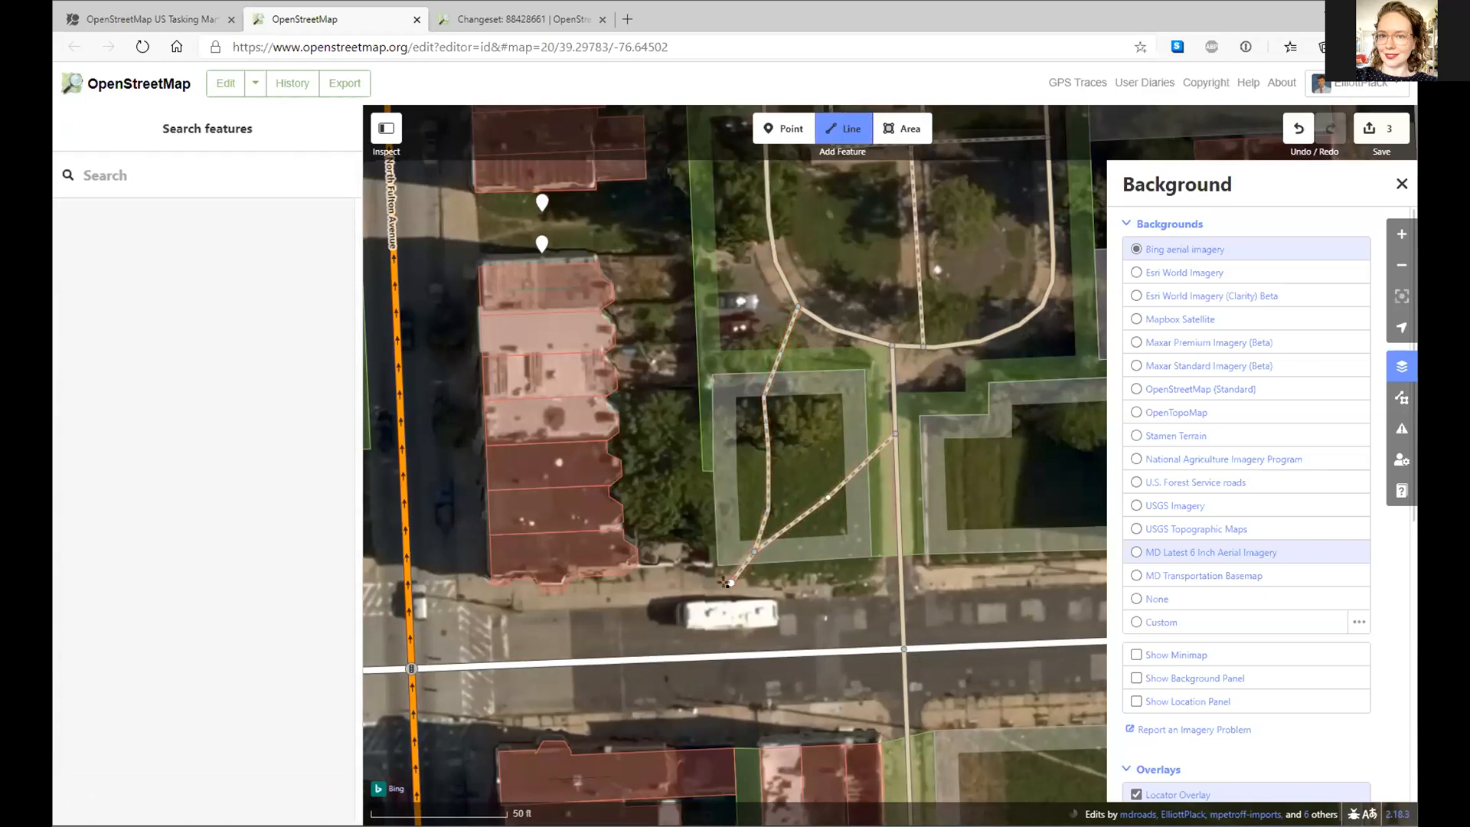
- Draw a line from south of the lot west along the block and north up North Fulton Avenue
click(896, 574)
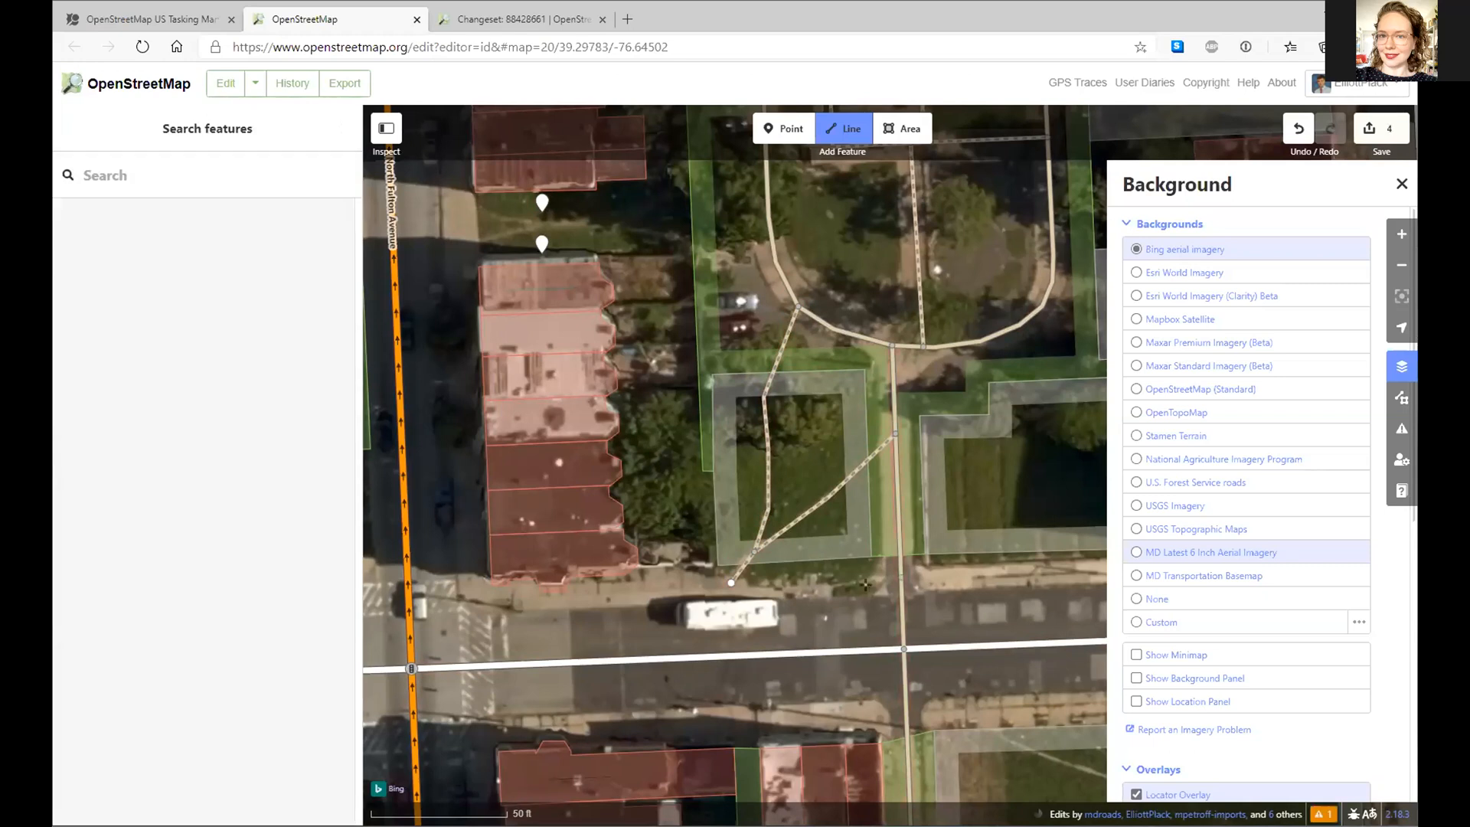
click(730, 582)
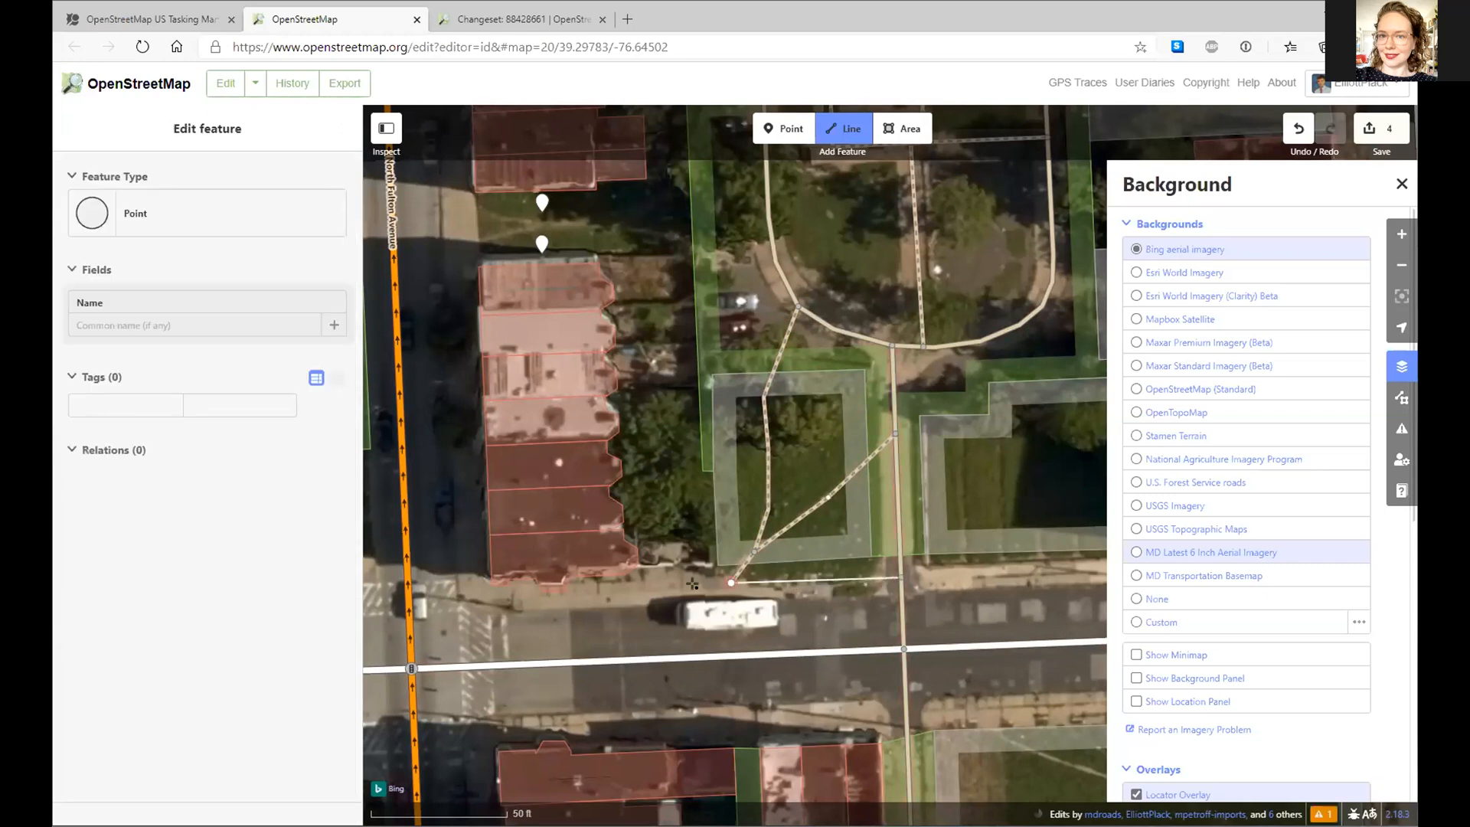
click(450, 605)
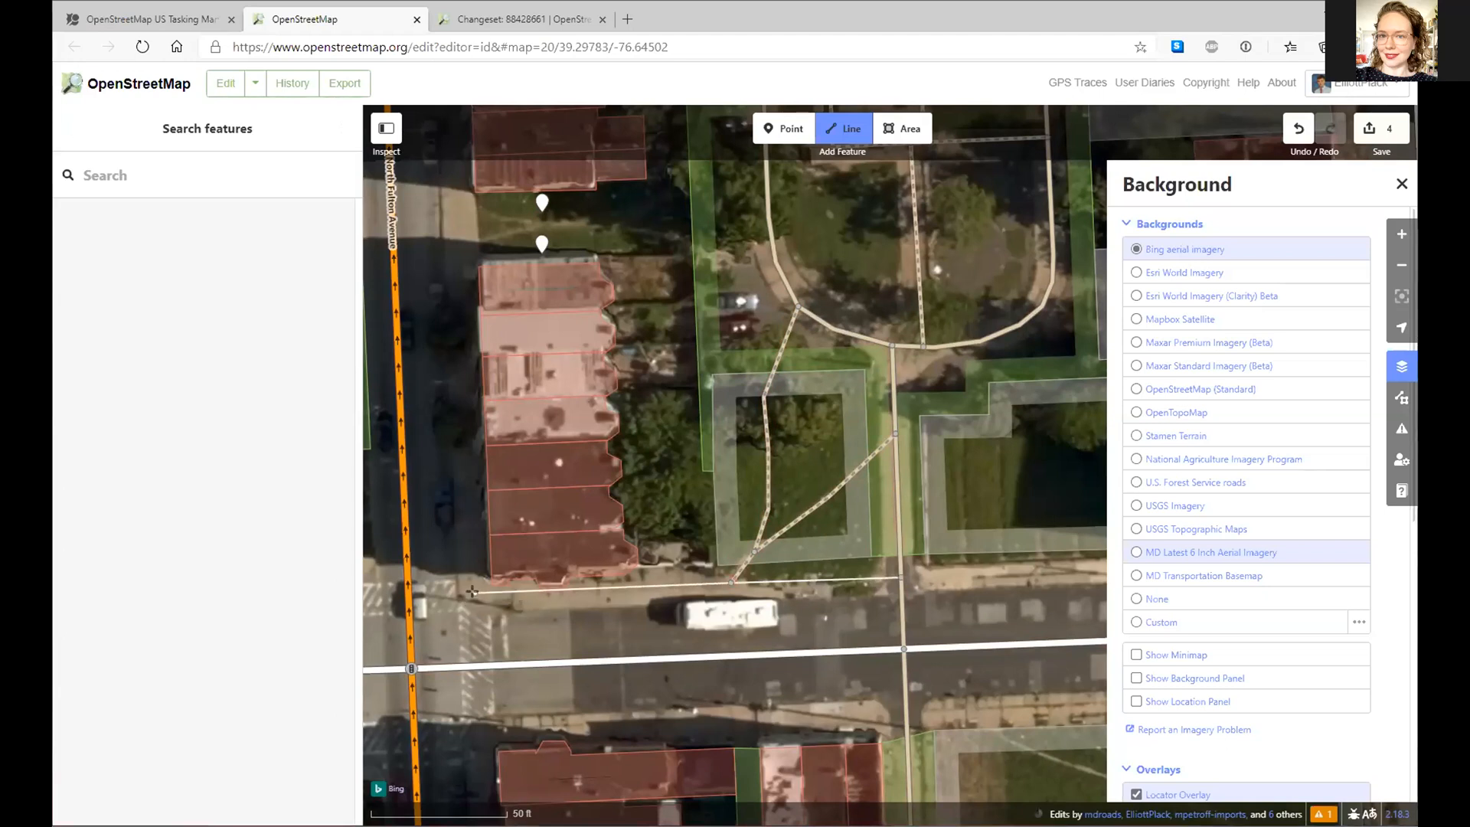
click(472, 590)
drag(442, 164, 459, 812)
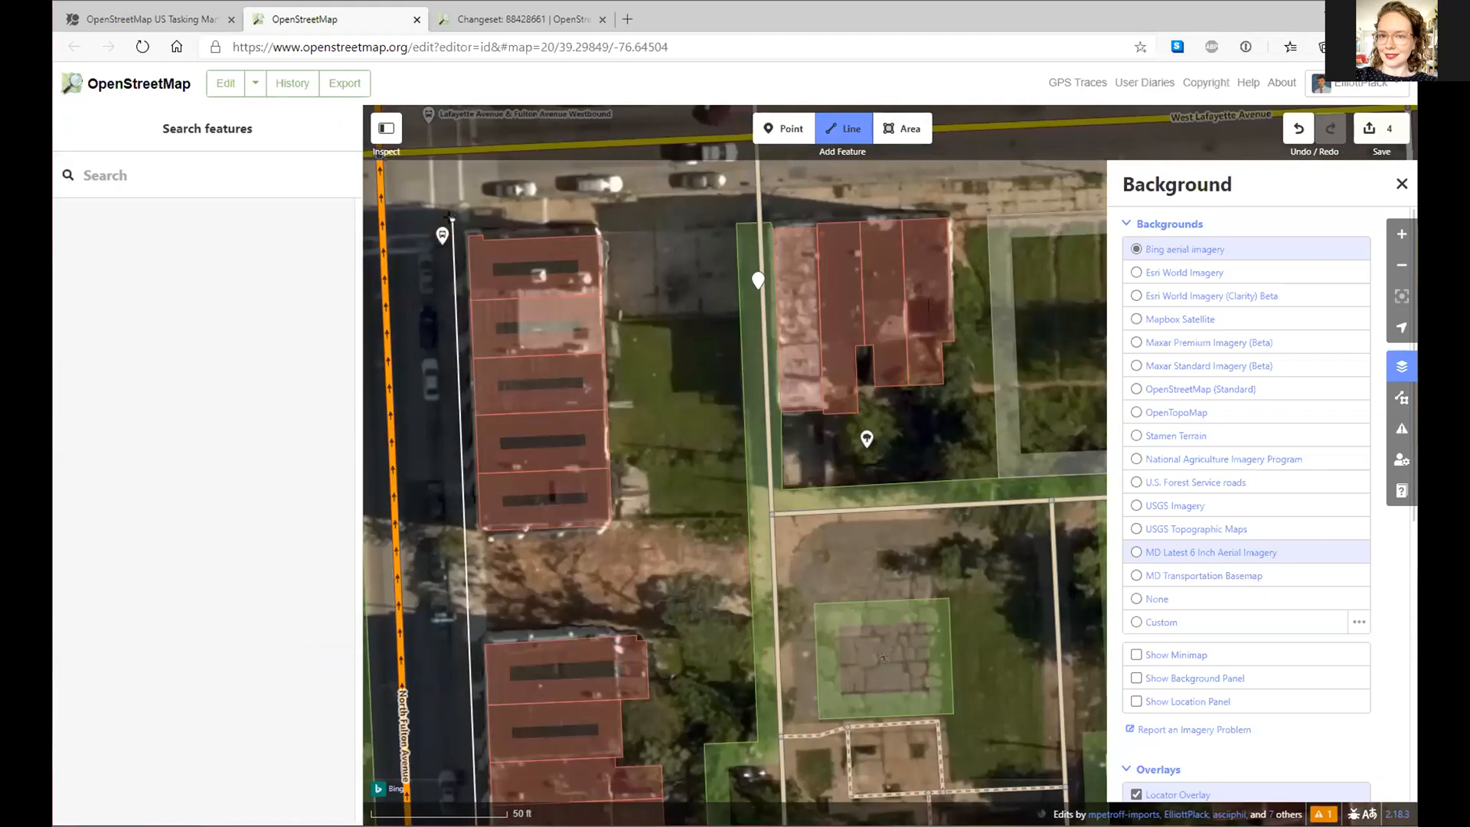
double_click(453, 220)
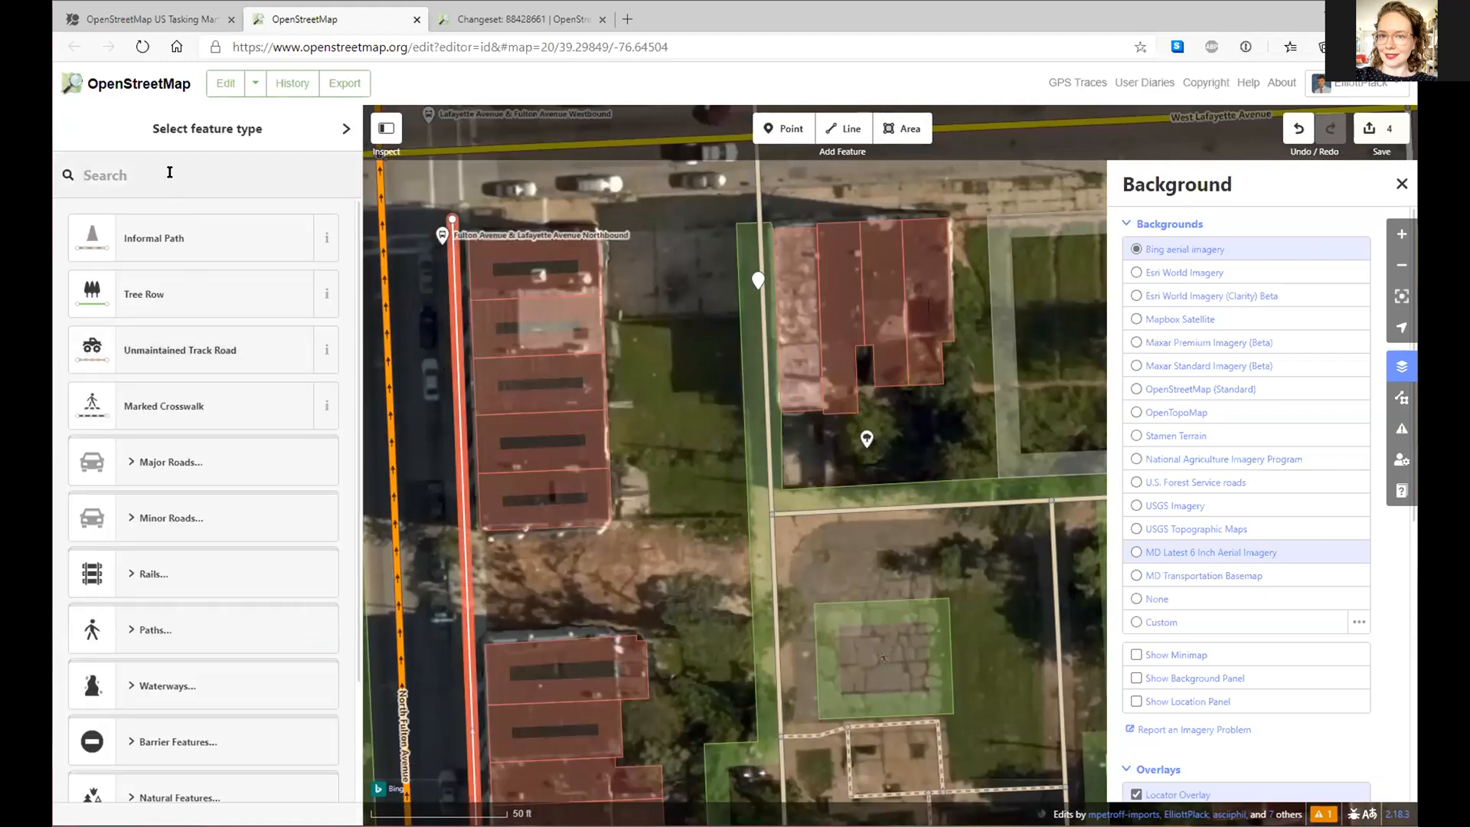
- Tag the line as a Sidewalk with concrete surface and nudge its corner vertex
text(side)
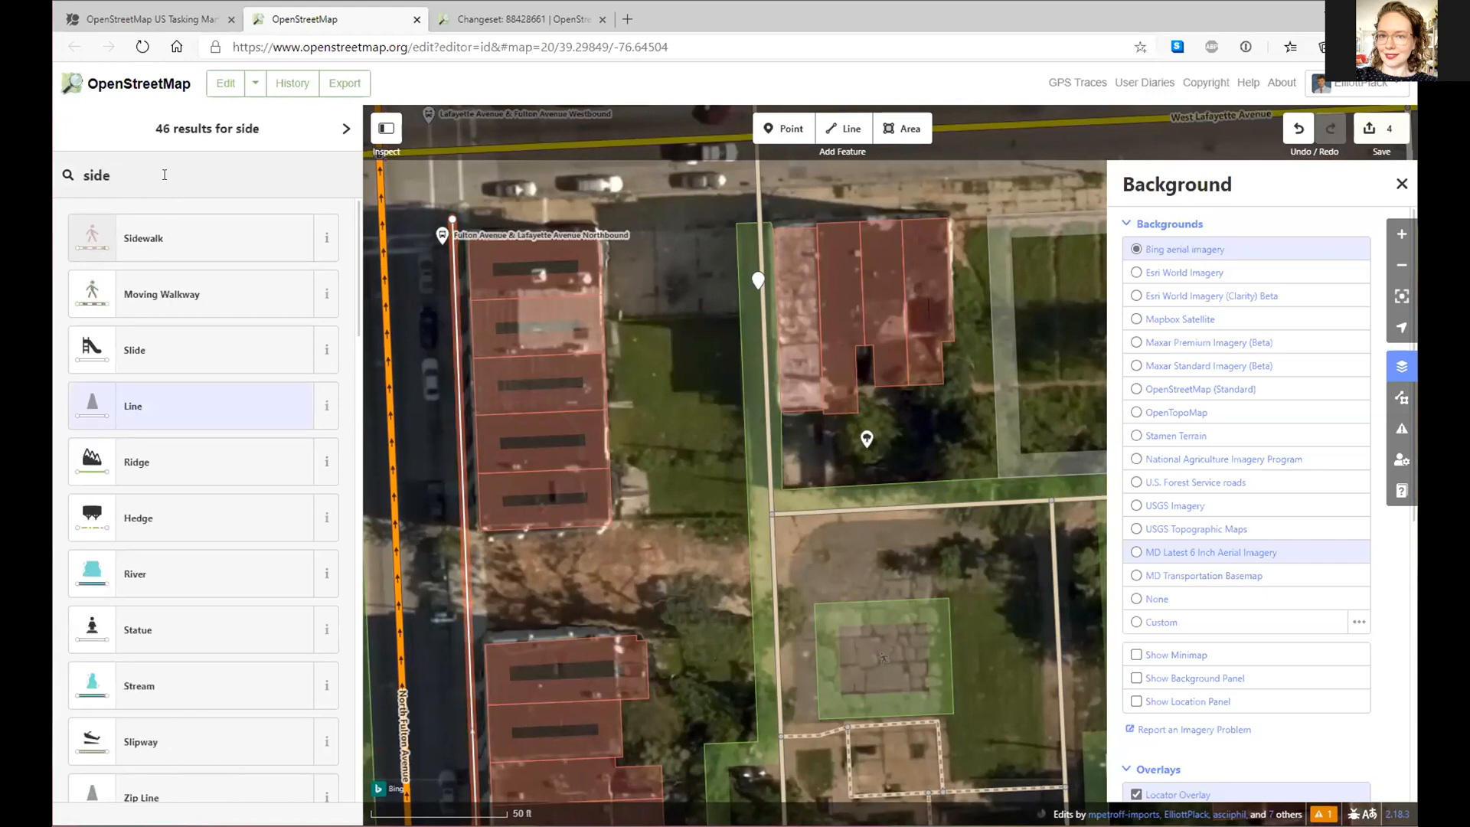
click(147, 237)
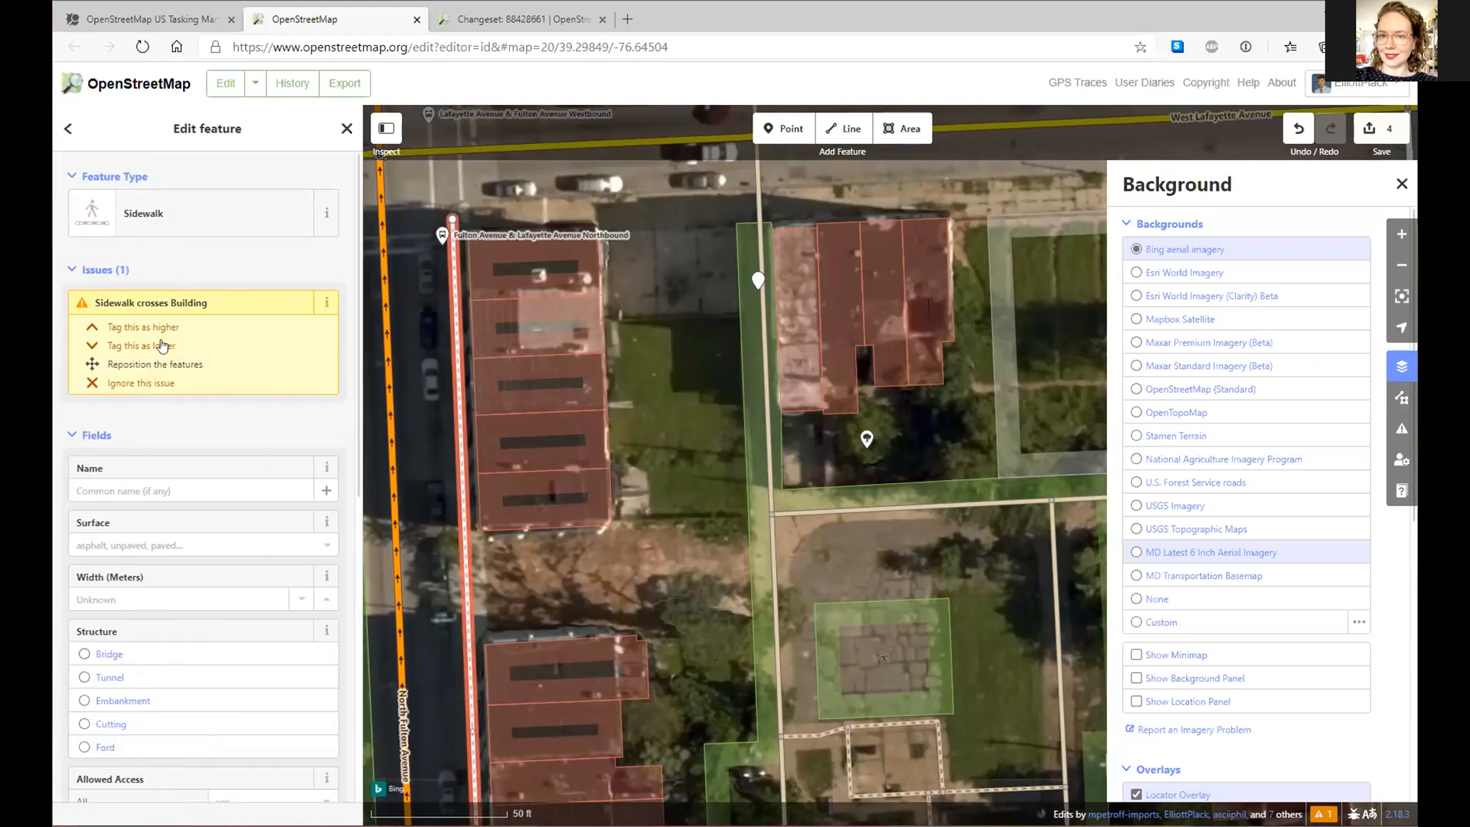
click(122, 542)
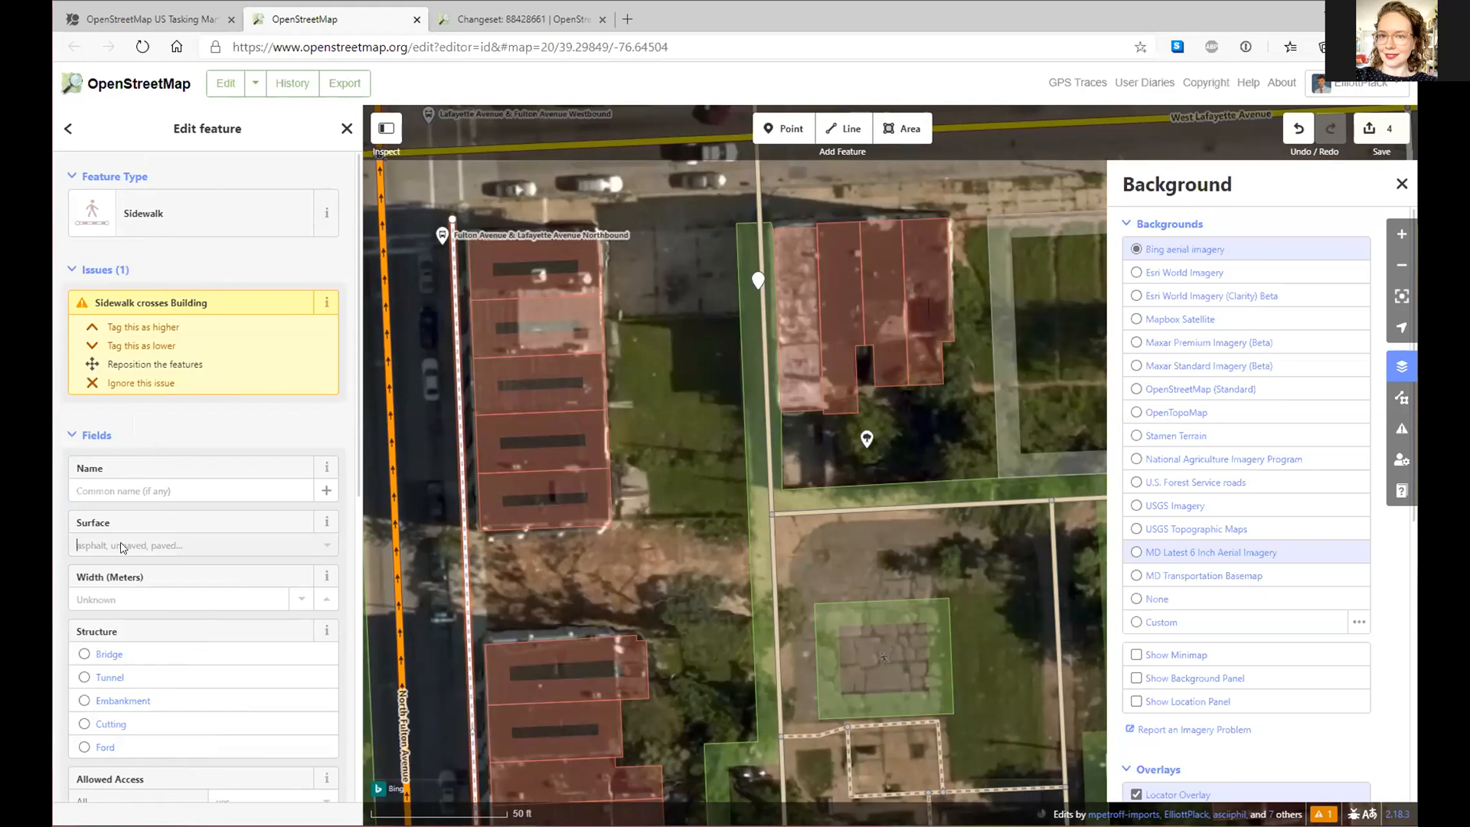
click(120, 688)
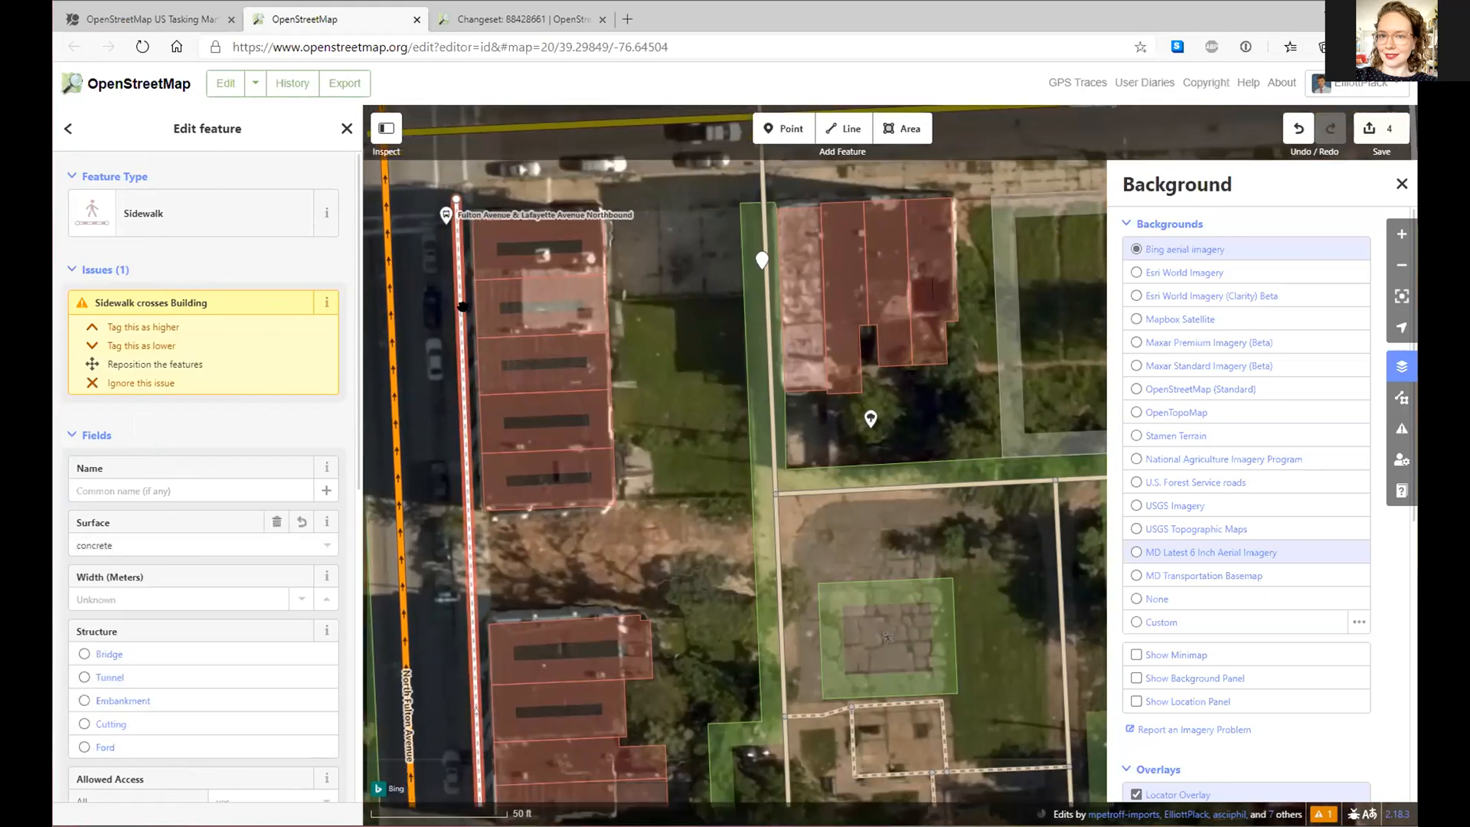
scroll(437, 721, down, 5)
scroll(753, 551, down, 3)
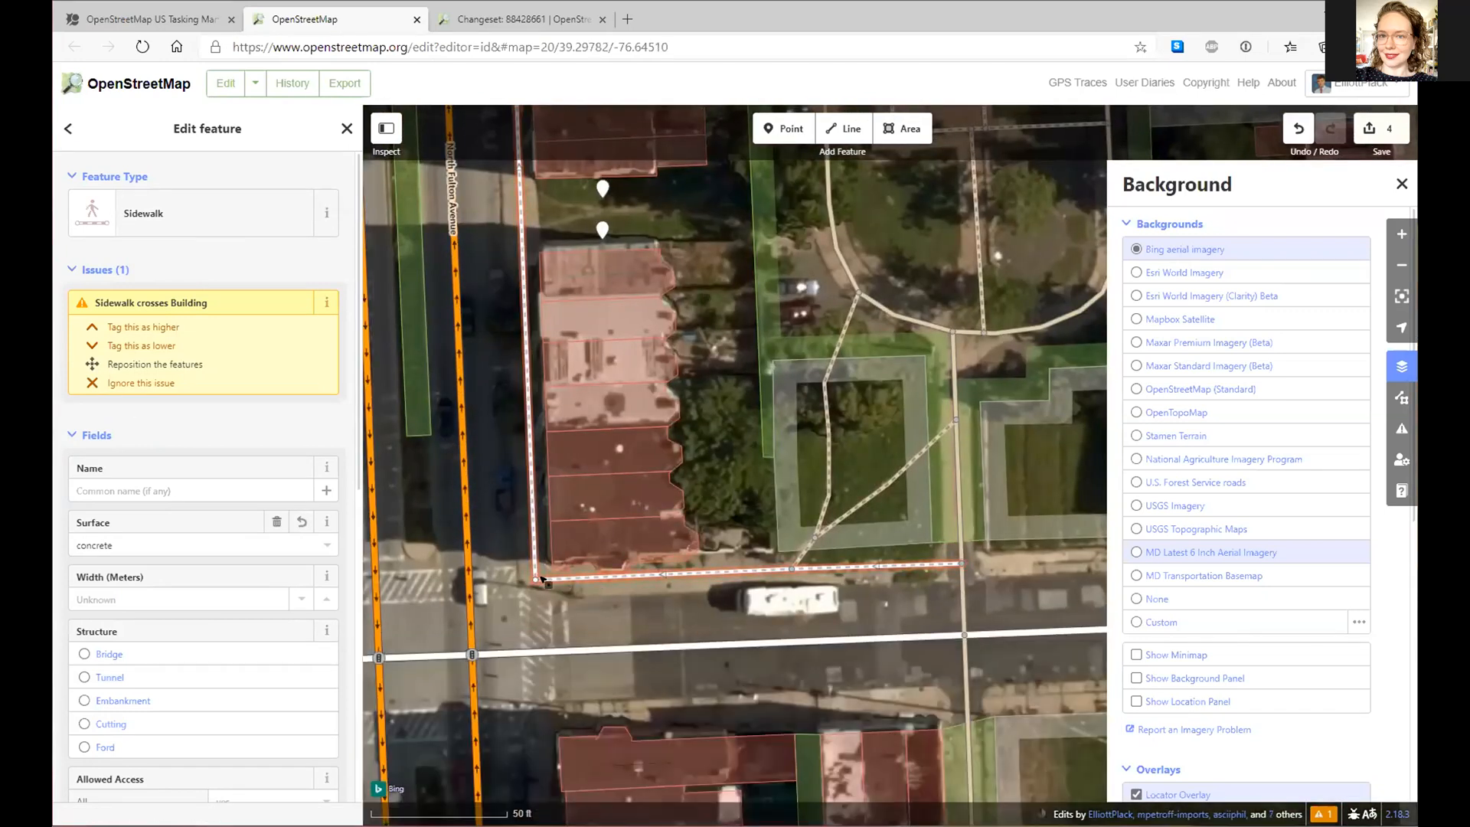
mouse_move(535, 579)
mouse_down()
mouse_move(586, 581)
mouse_move(531, 579)
mouse_up()
- Pull the row house's corner off the sidewalk so the building no longer crosses it
click(649, 577)
scroll(642, 585, up, 3)
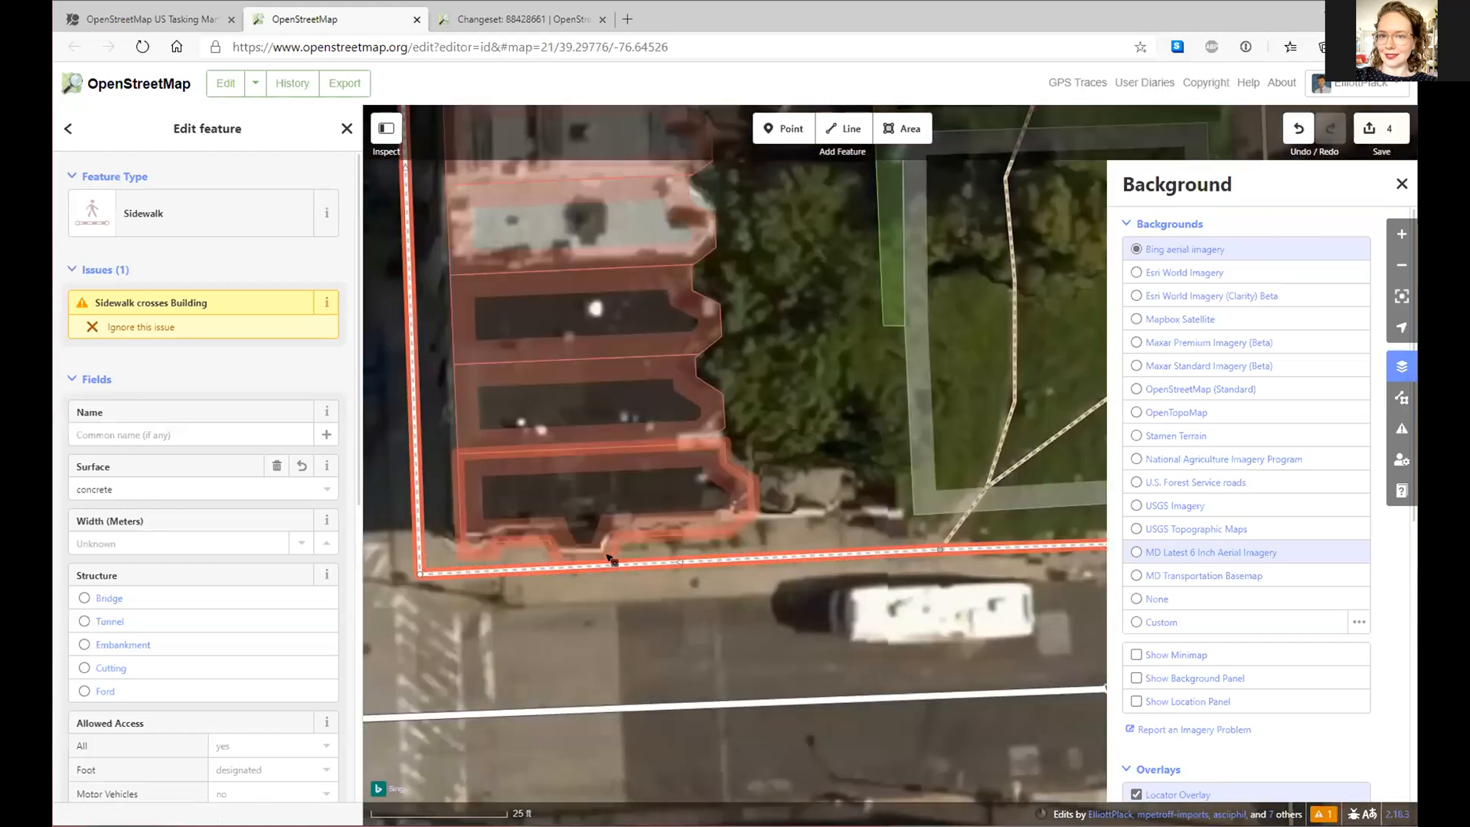
click(607, 555)
drag(606, 566, 554, 548)
click(716, 533)
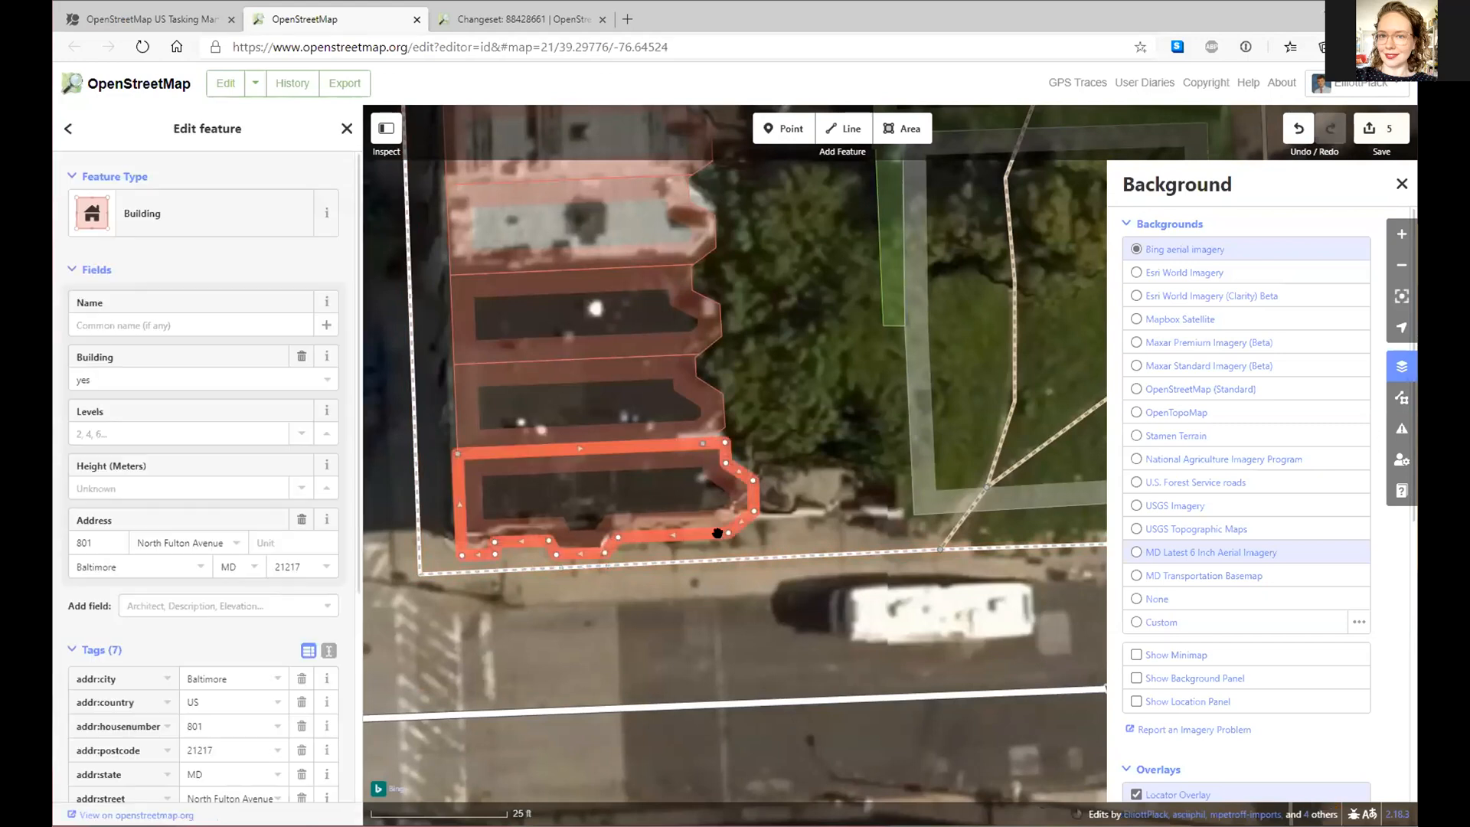
scroll(716, 536, down, 1)
click(718, 556)
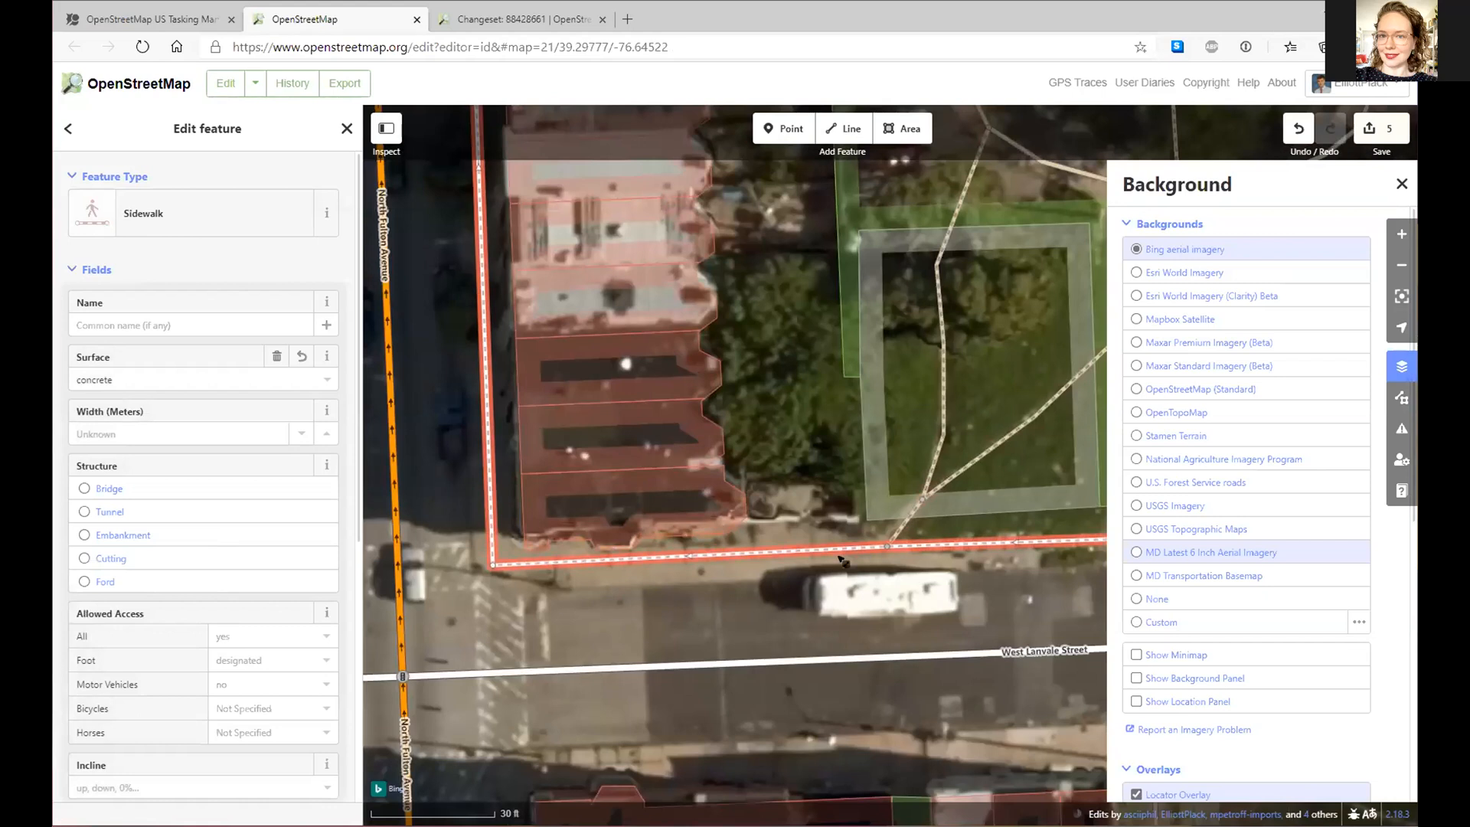
- Start a new line at the sidewalk corner near North Fulton Avenue
drag(473, 554, 662, 524)
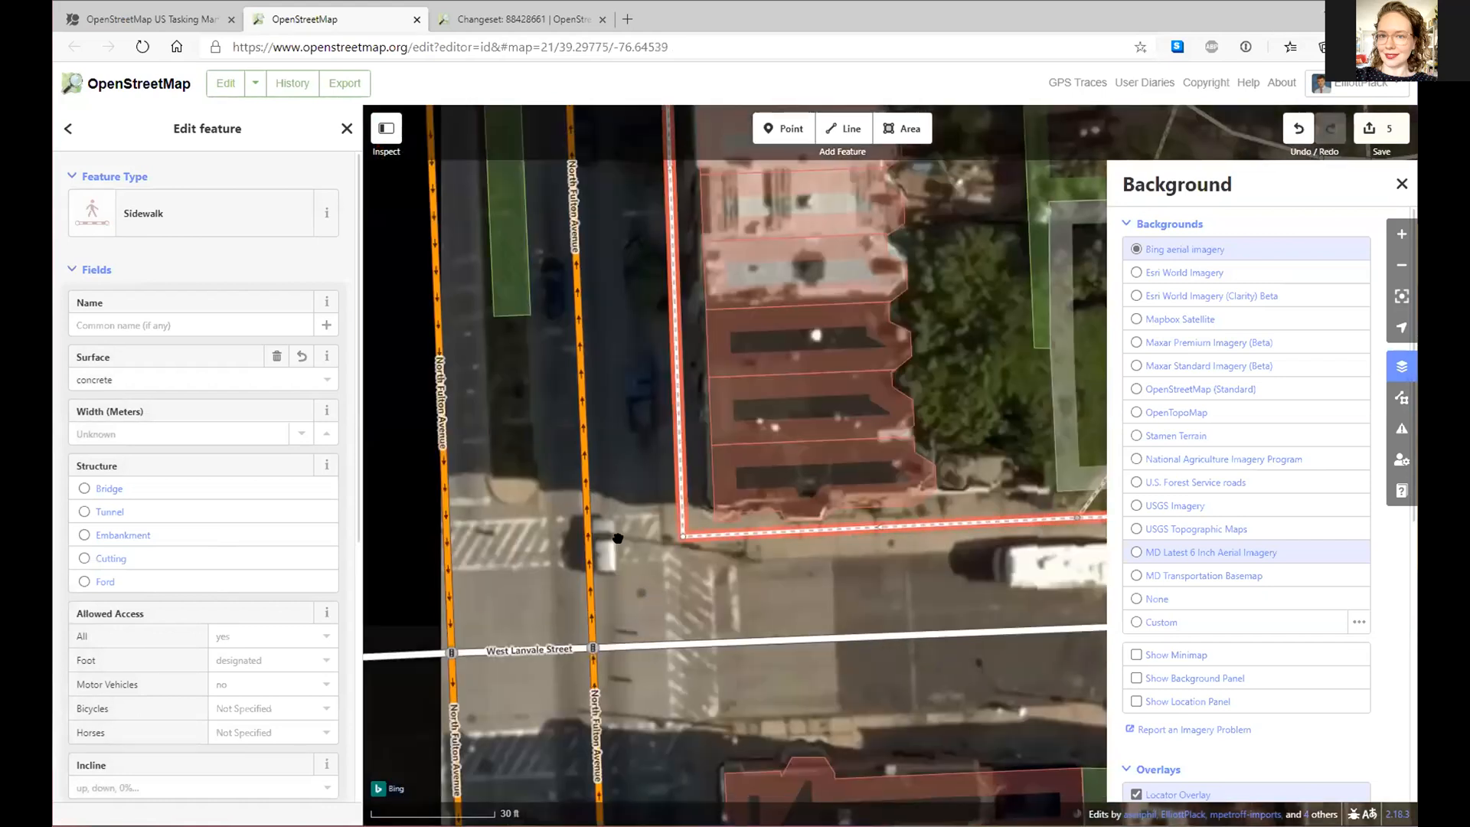
drag(506, 533, 629, 408)
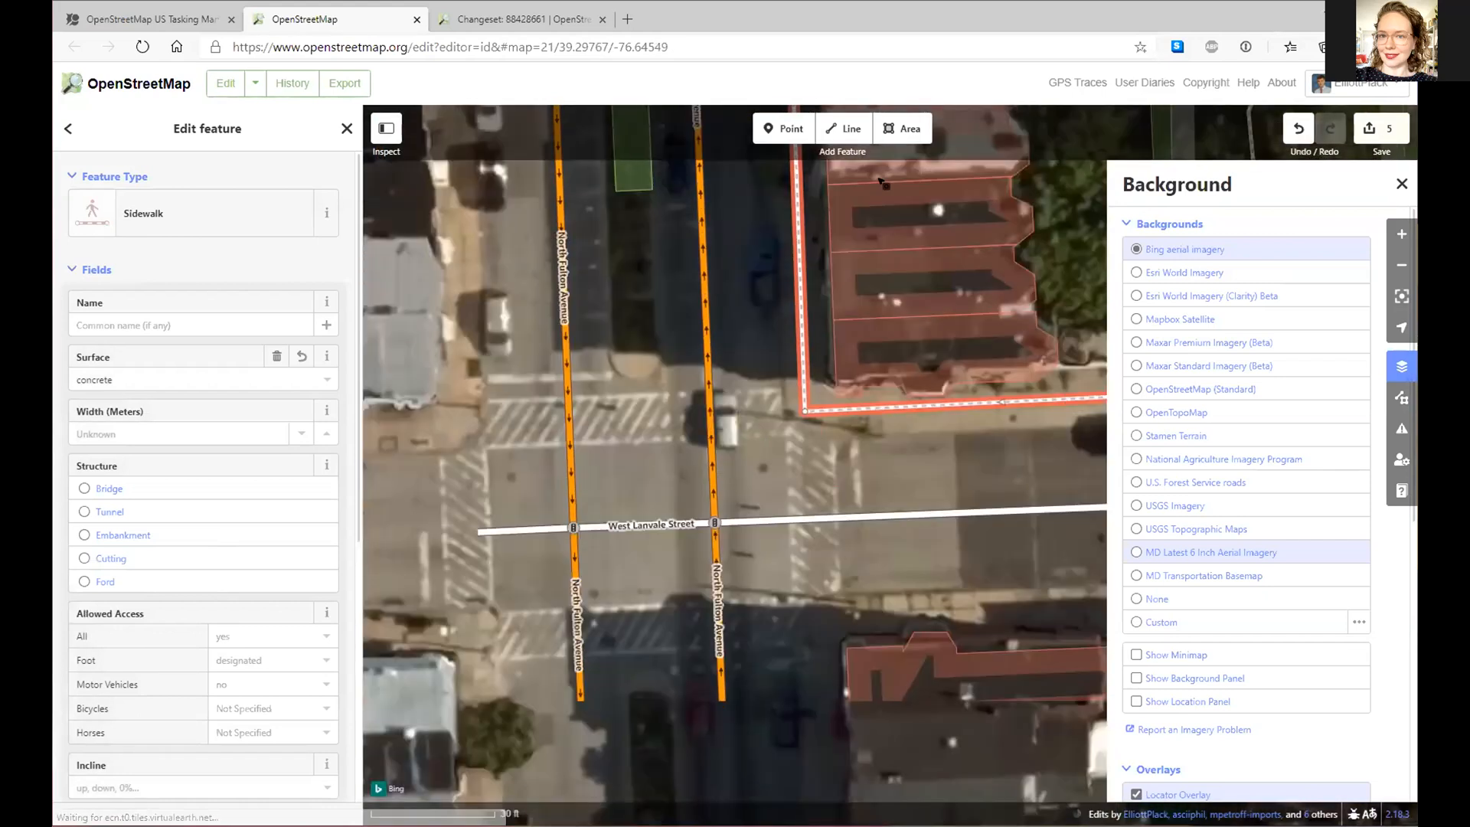
click(845, 131)
click(802, 411)
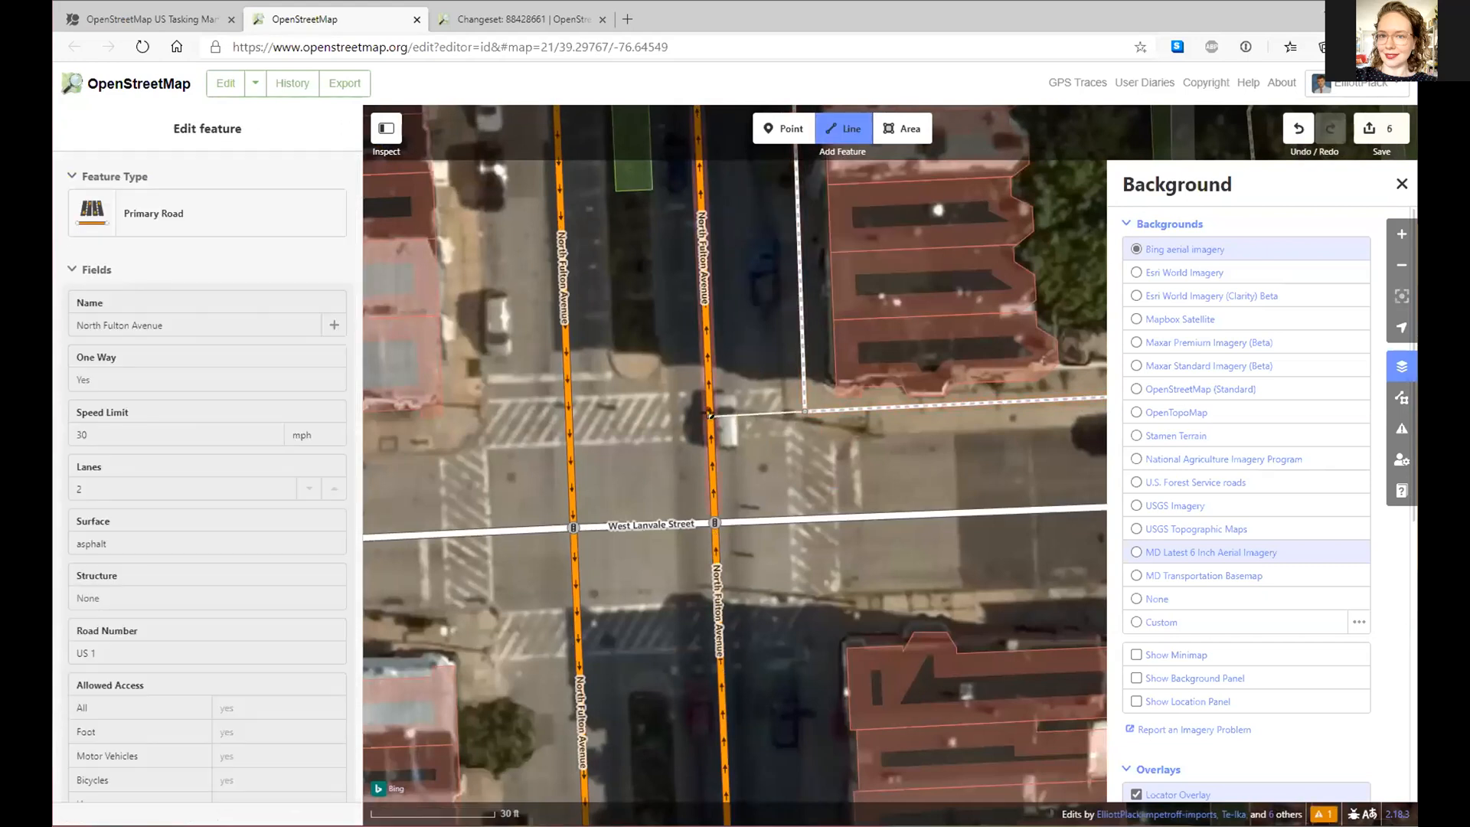
- Trace a closed loop around the West Lanvale Street and North Fulton Avenue intersection
click(710, 415)
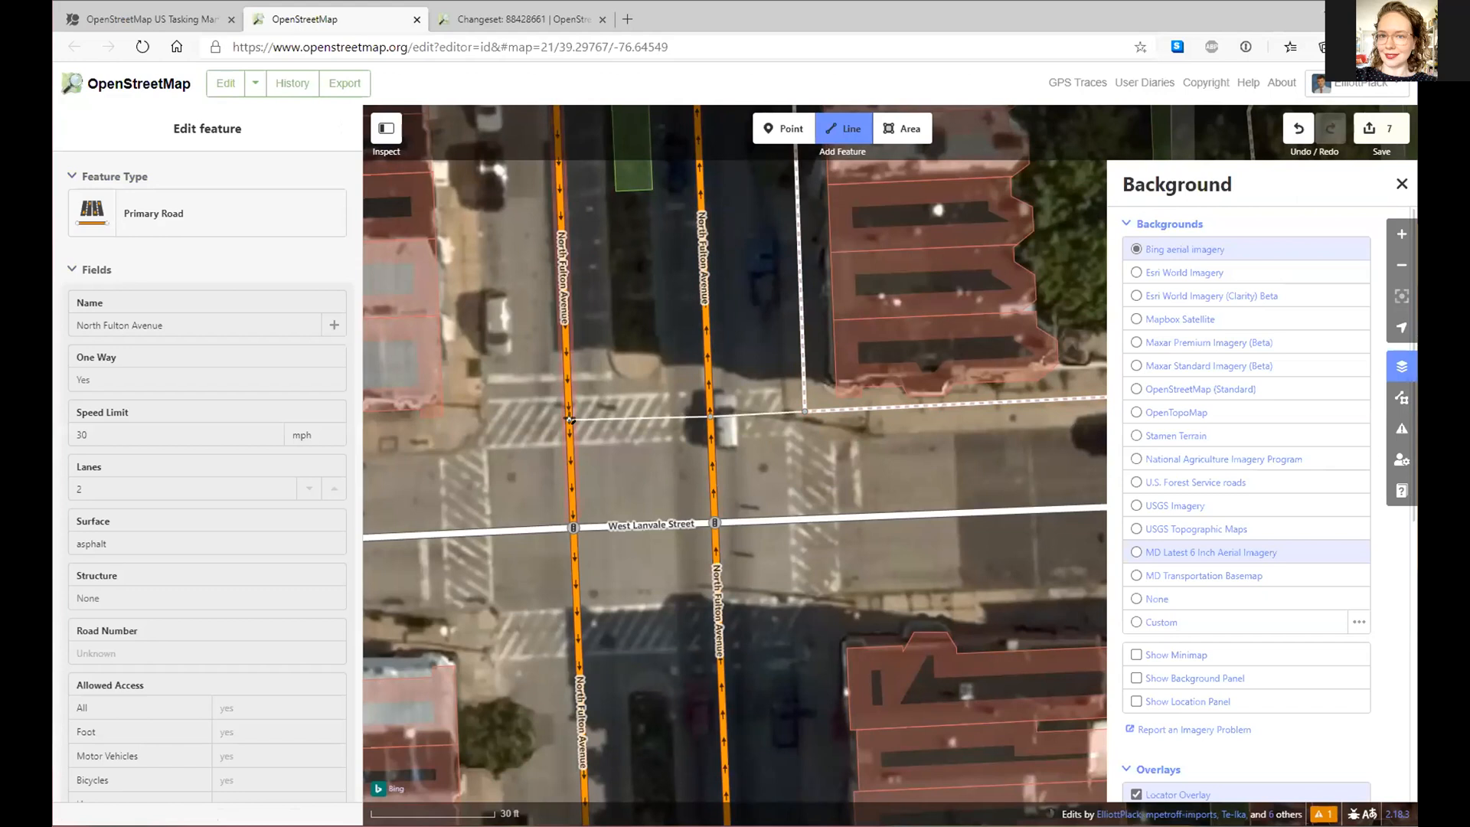
click(569, 421)
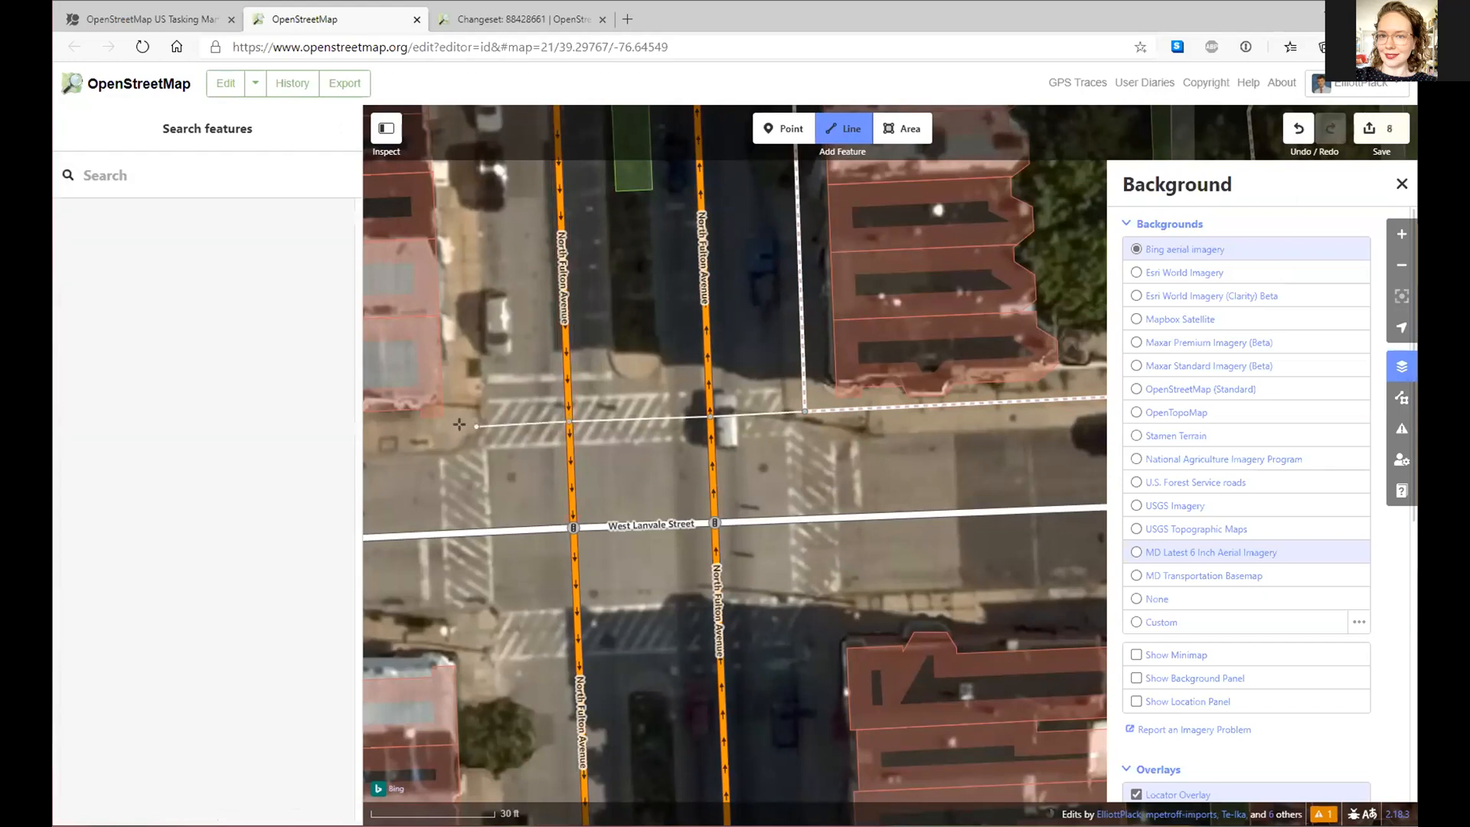
click(465, 530)
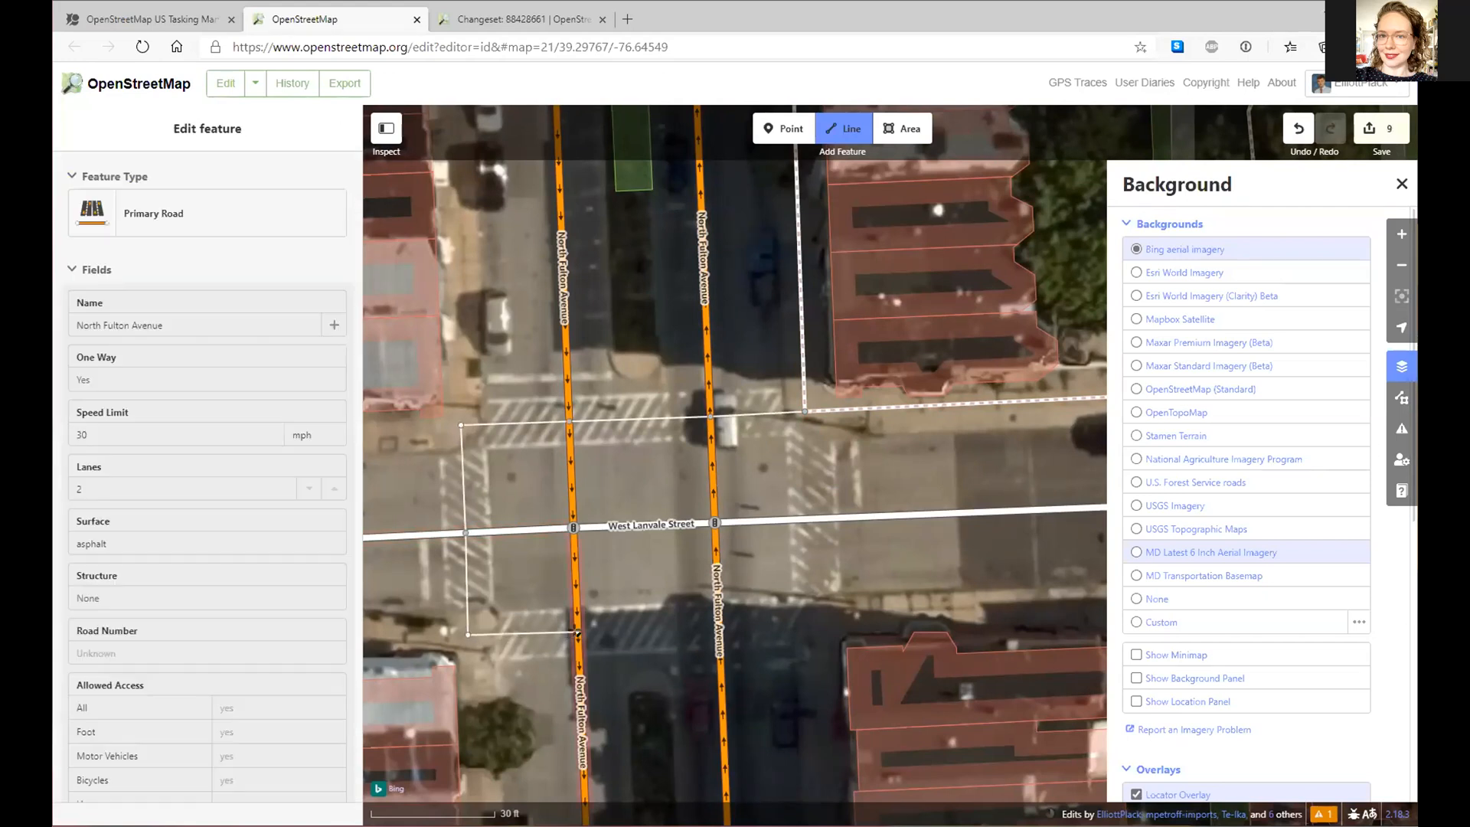
click(719, 629)
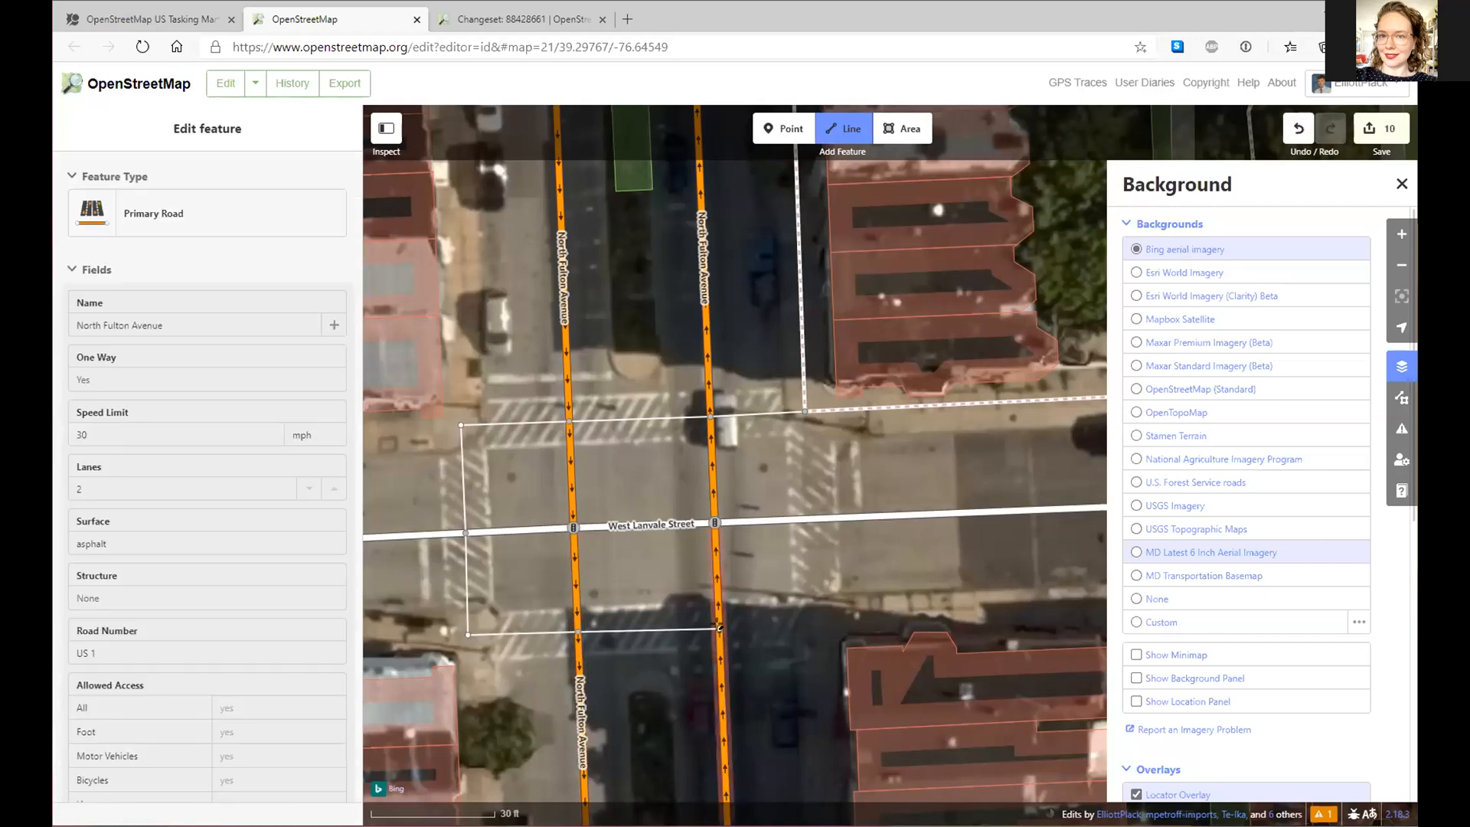
click(814, 619)
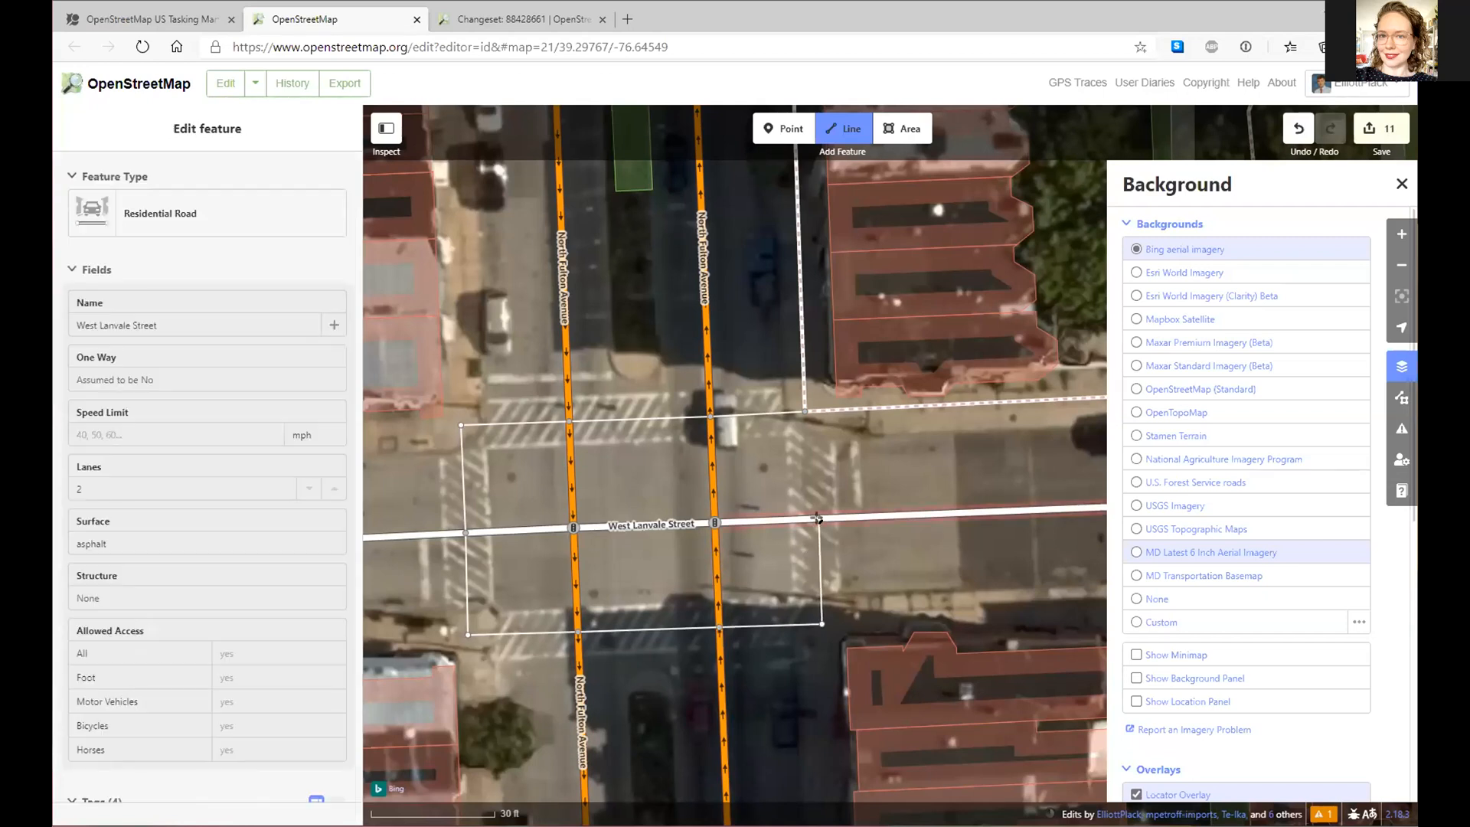
click(818, 520)
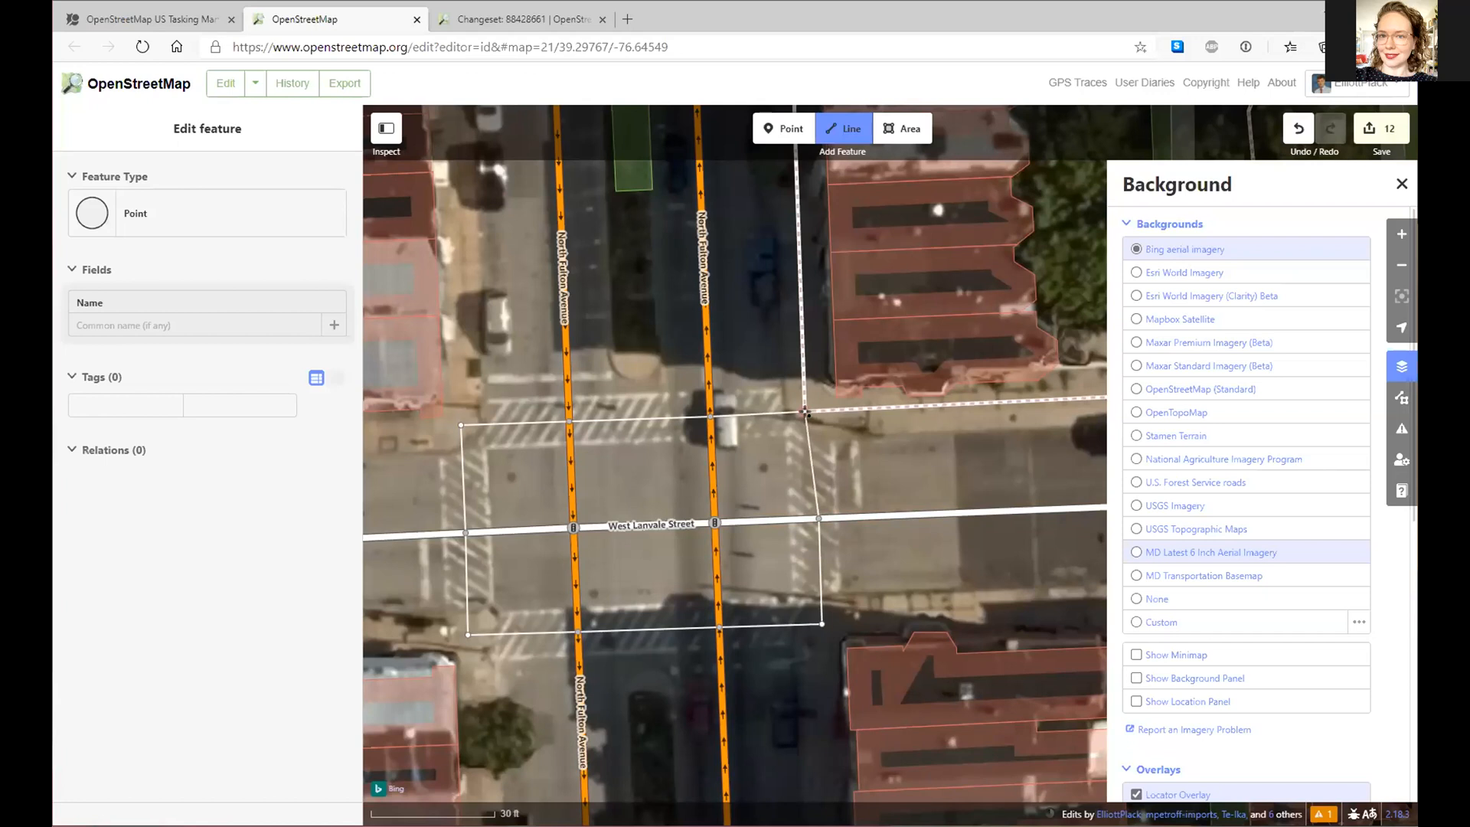
click(806, 414)
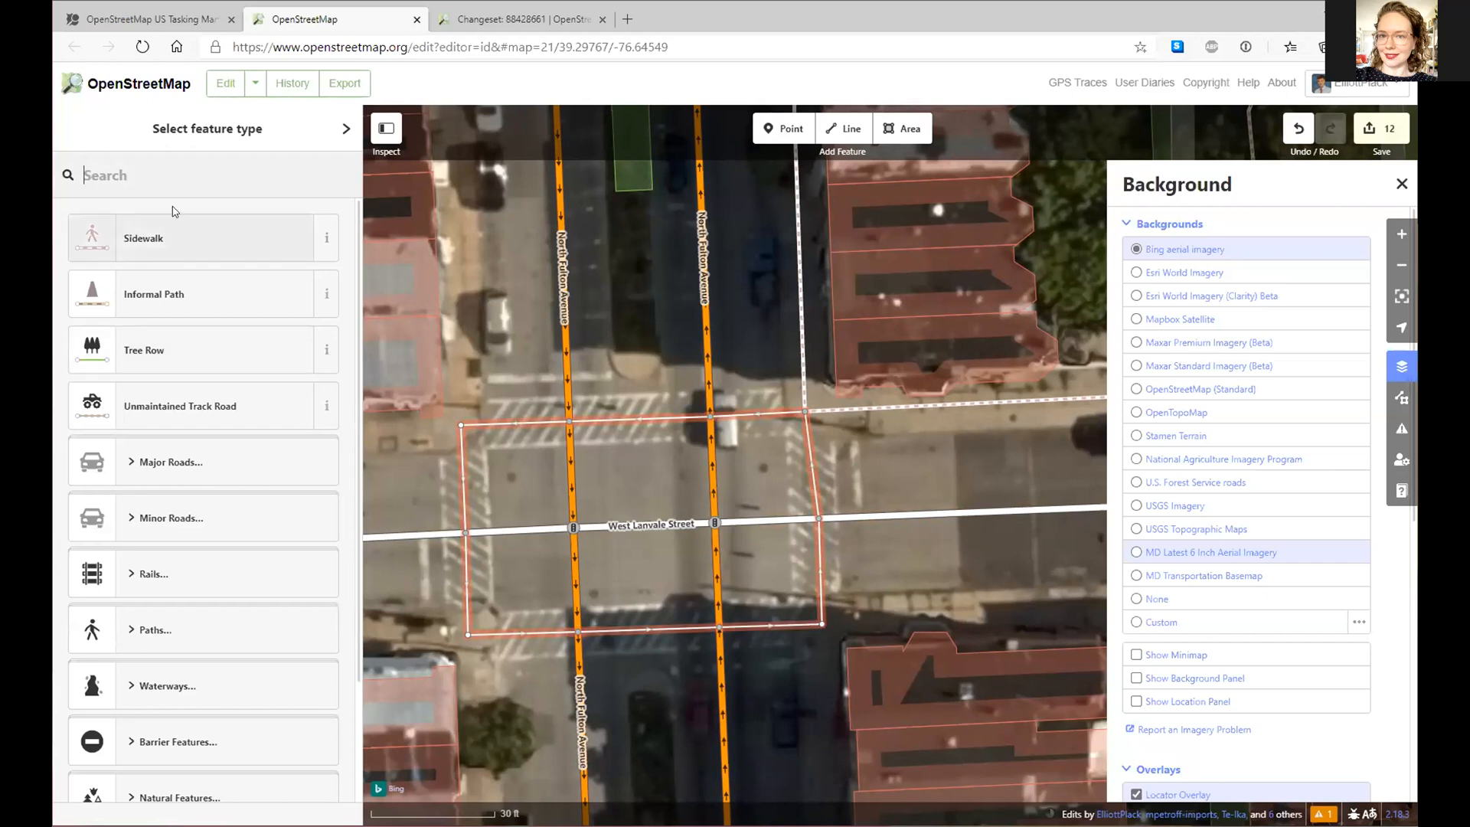
- Search presets for 'mark' to tag the loop as a Marked Crosswalk
text(martk)
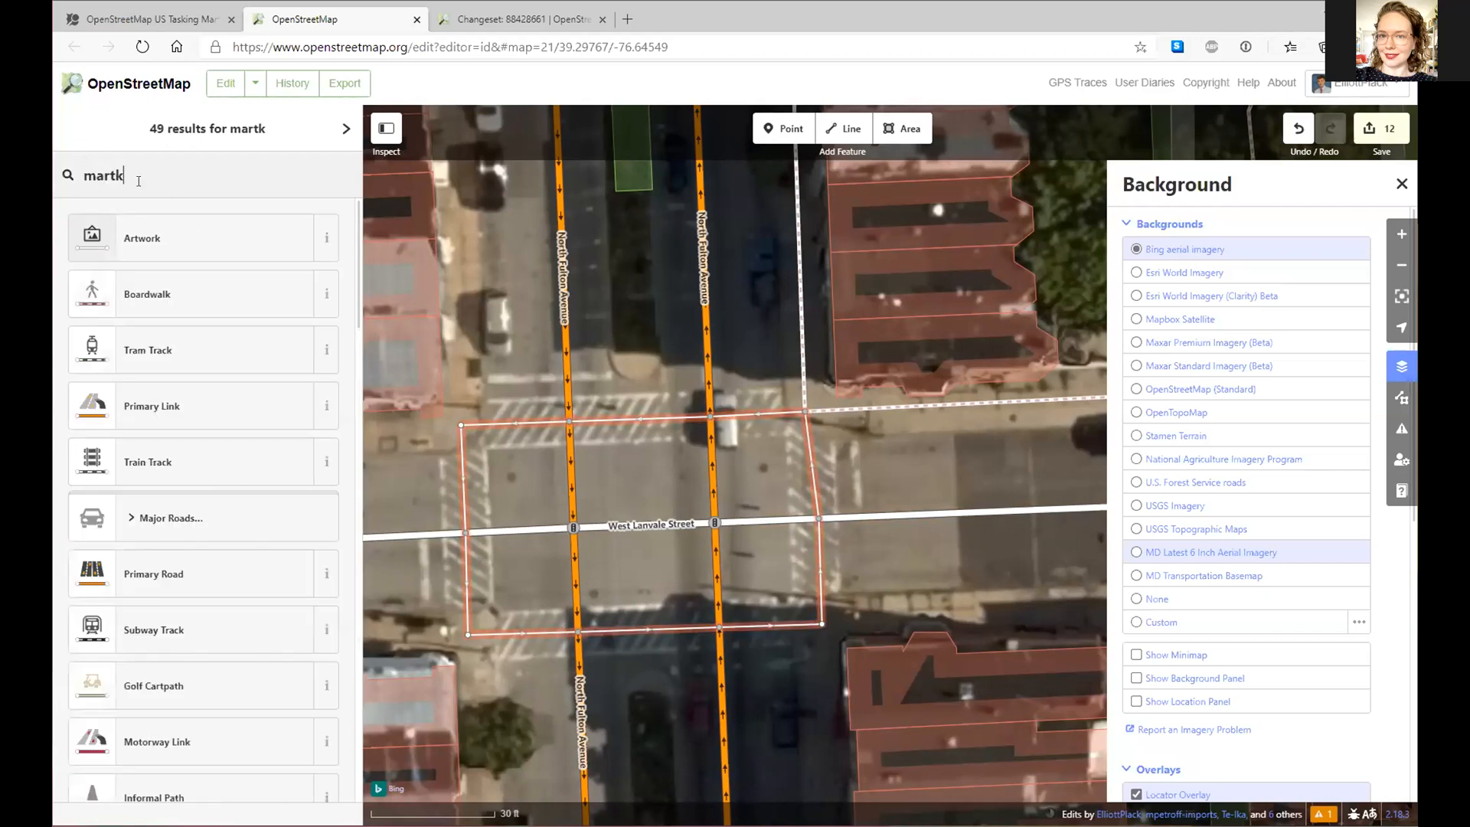
key(BackSpace)
key(BackSpace)
text(k)
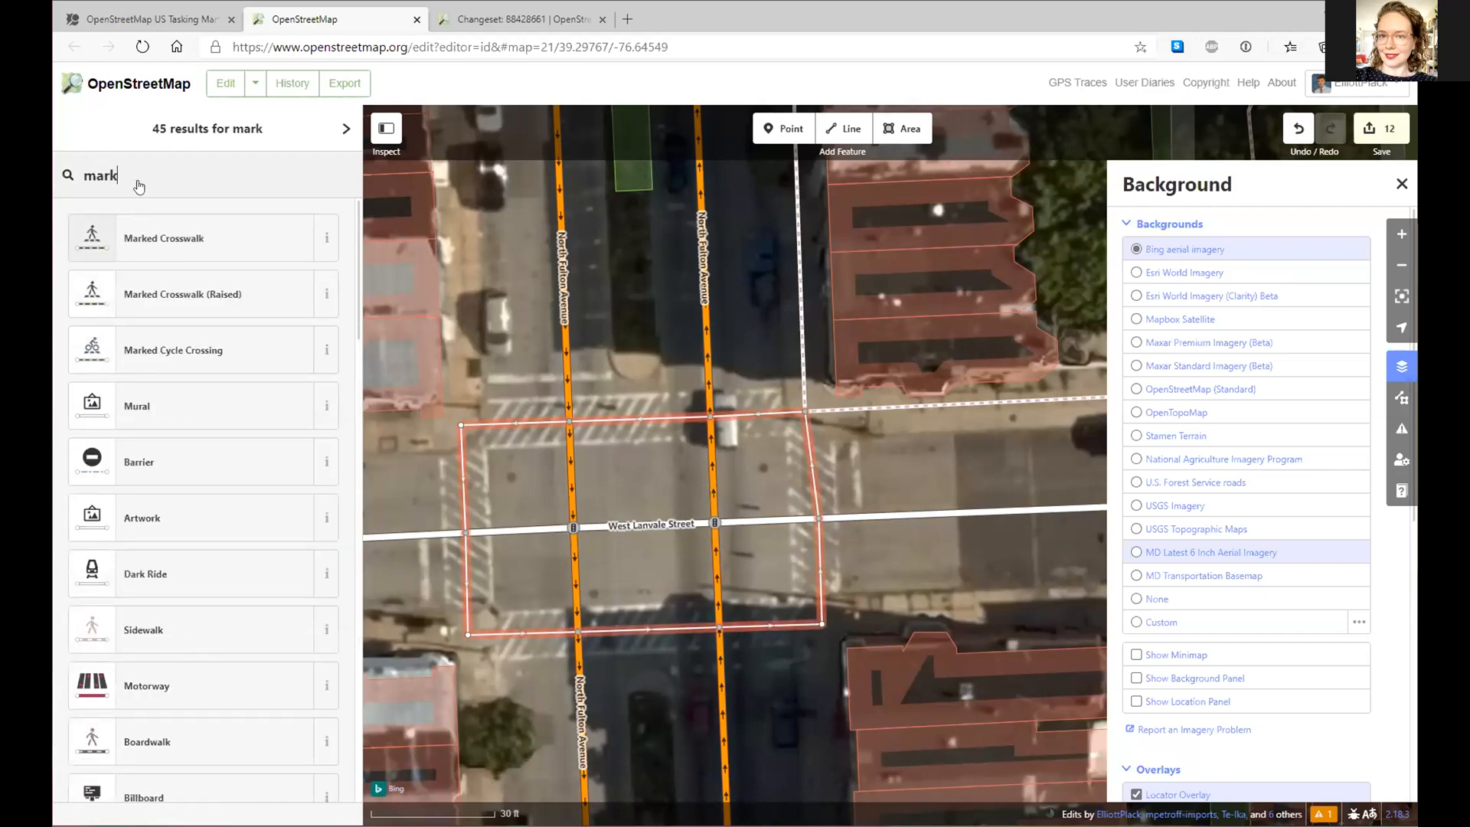
drag(874, 472, 568, 613)
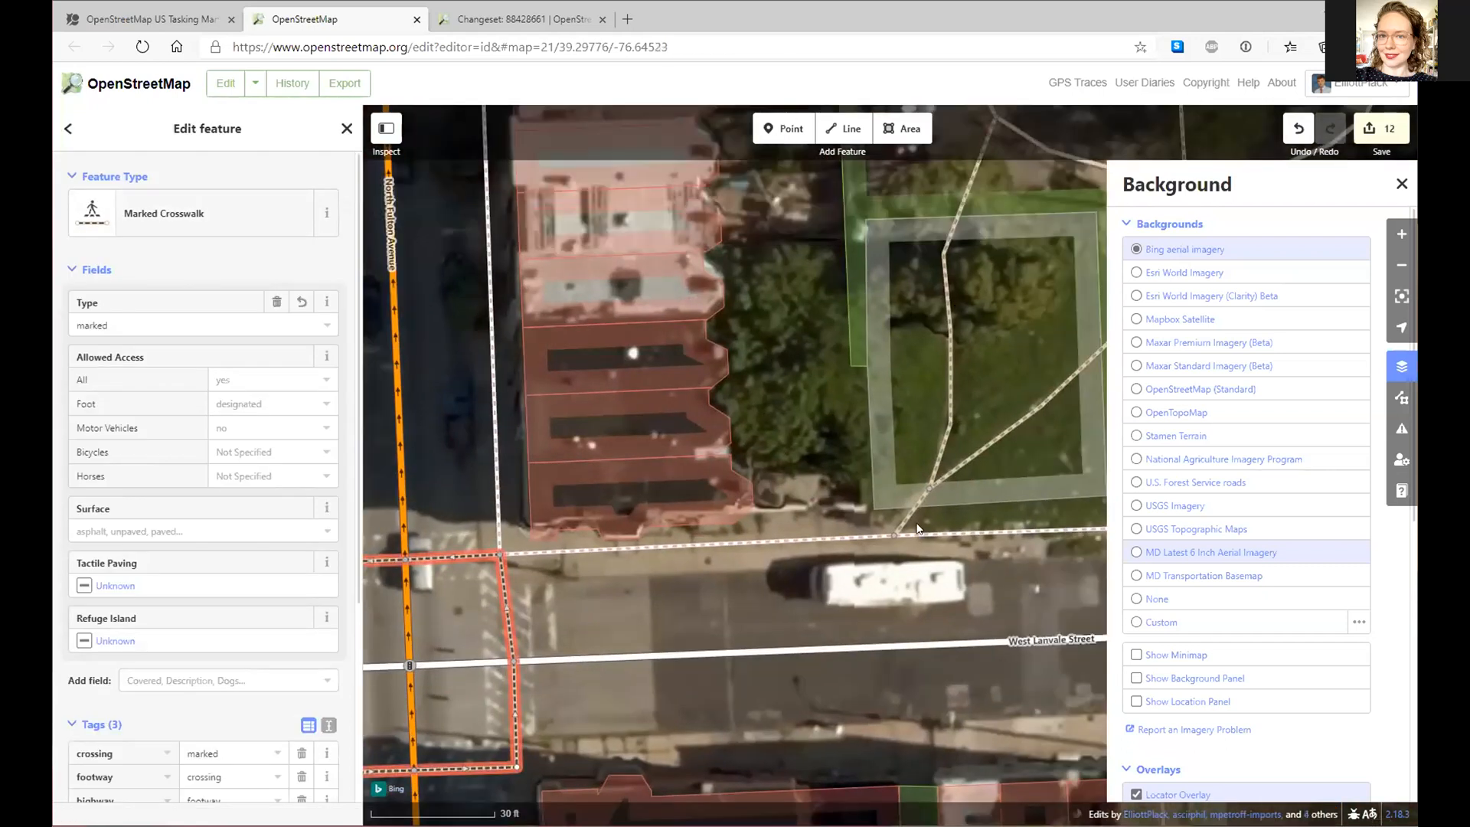
- Draw an Informal Path from the North Fulton Avenue sidewalk east across the lot to the alley
drag(919, 528, 812, 785)
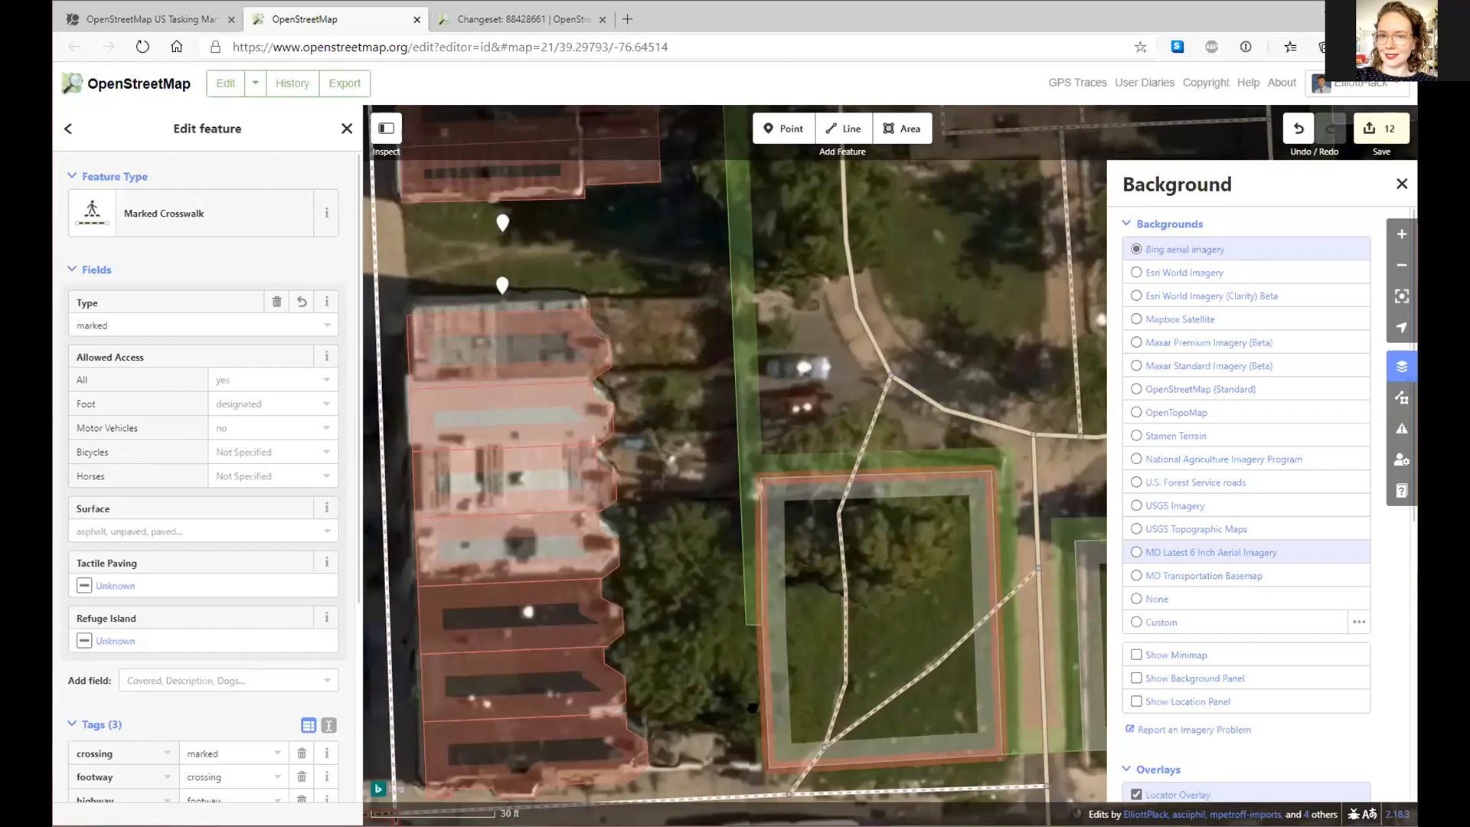
drag(430, 268, 537, 285)
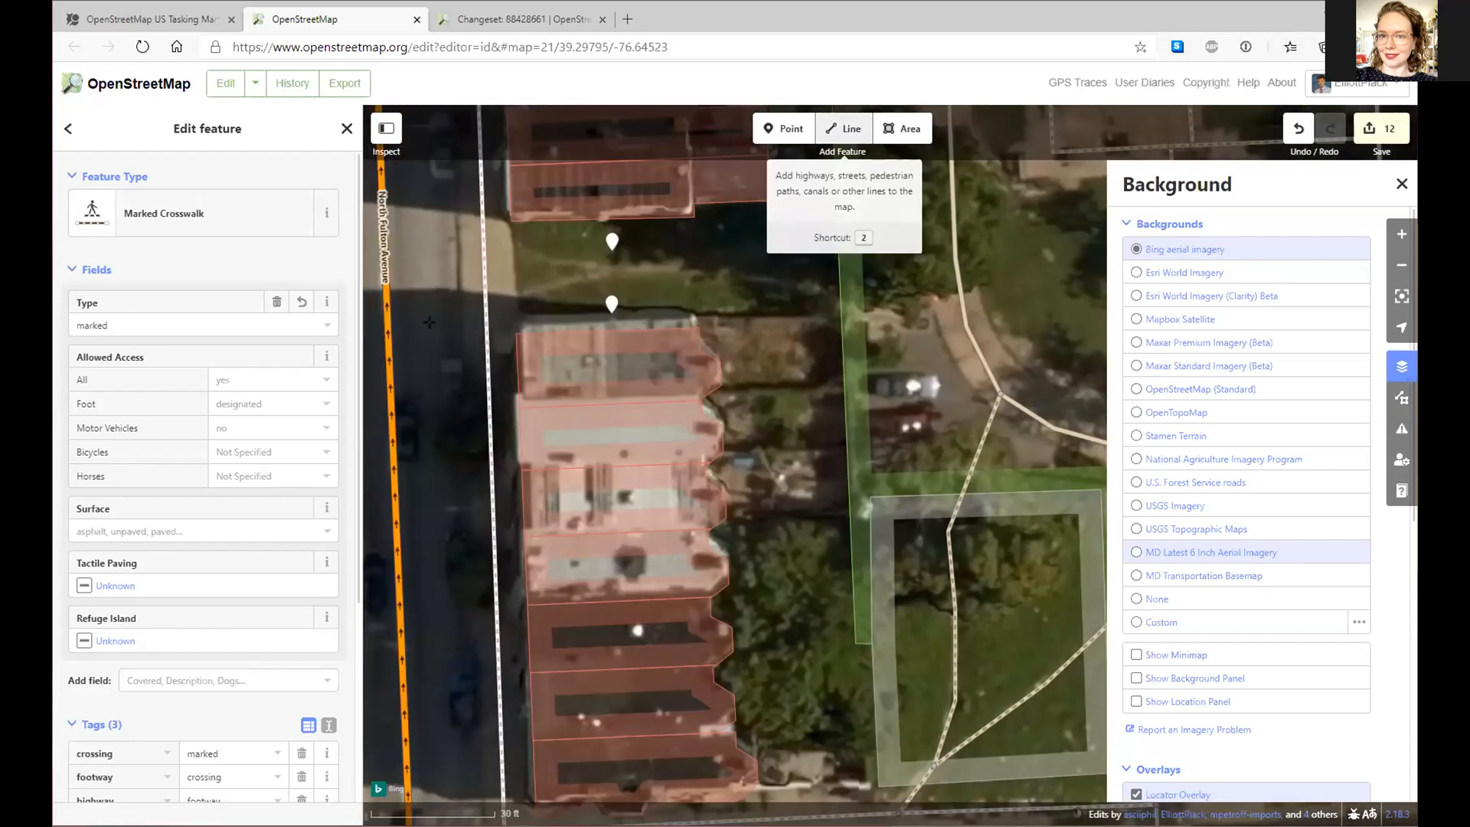
click(854, 125)
click(487, 303)
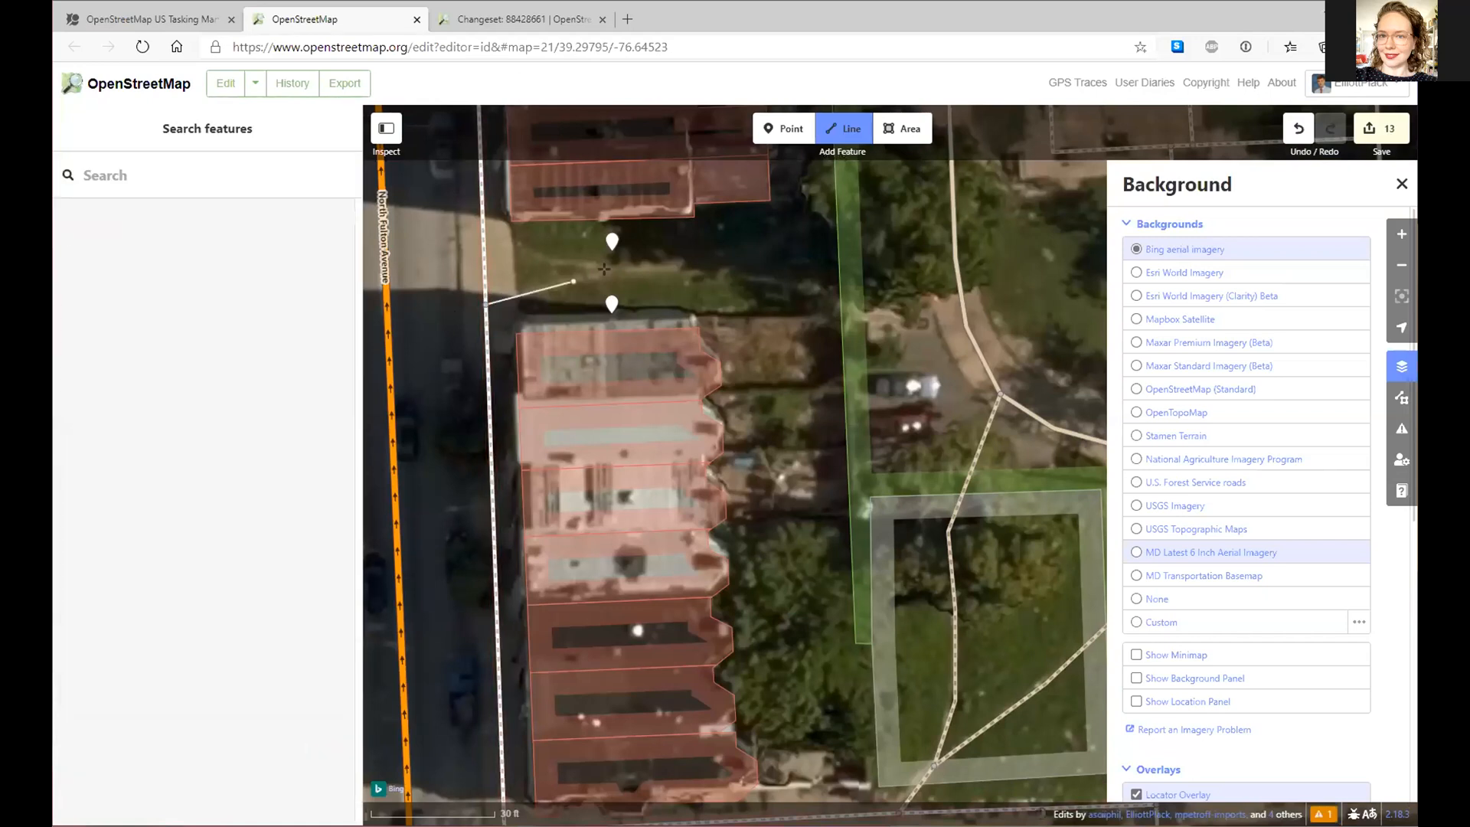
click(608, 271)
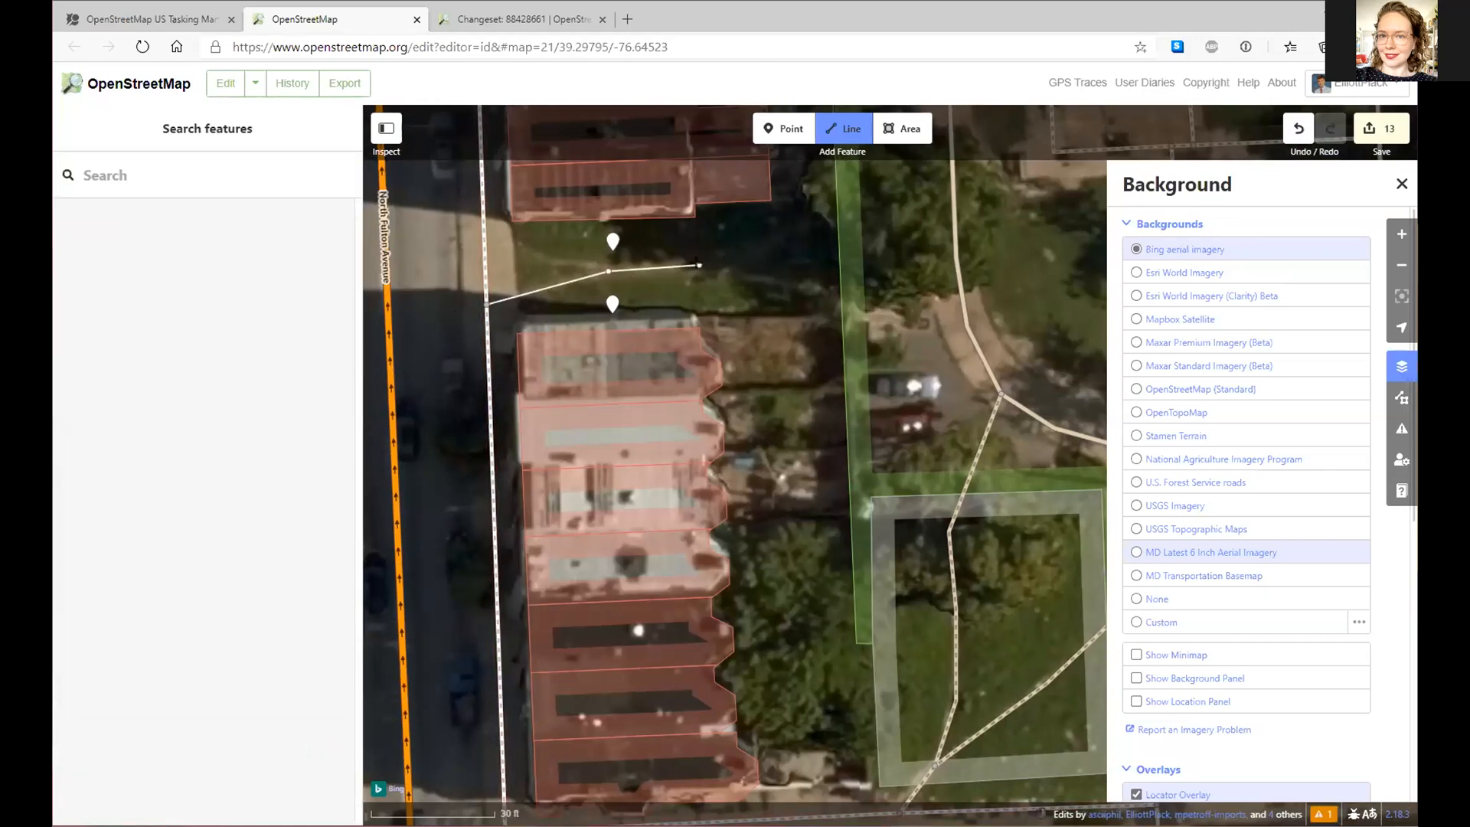
click(819, 284)
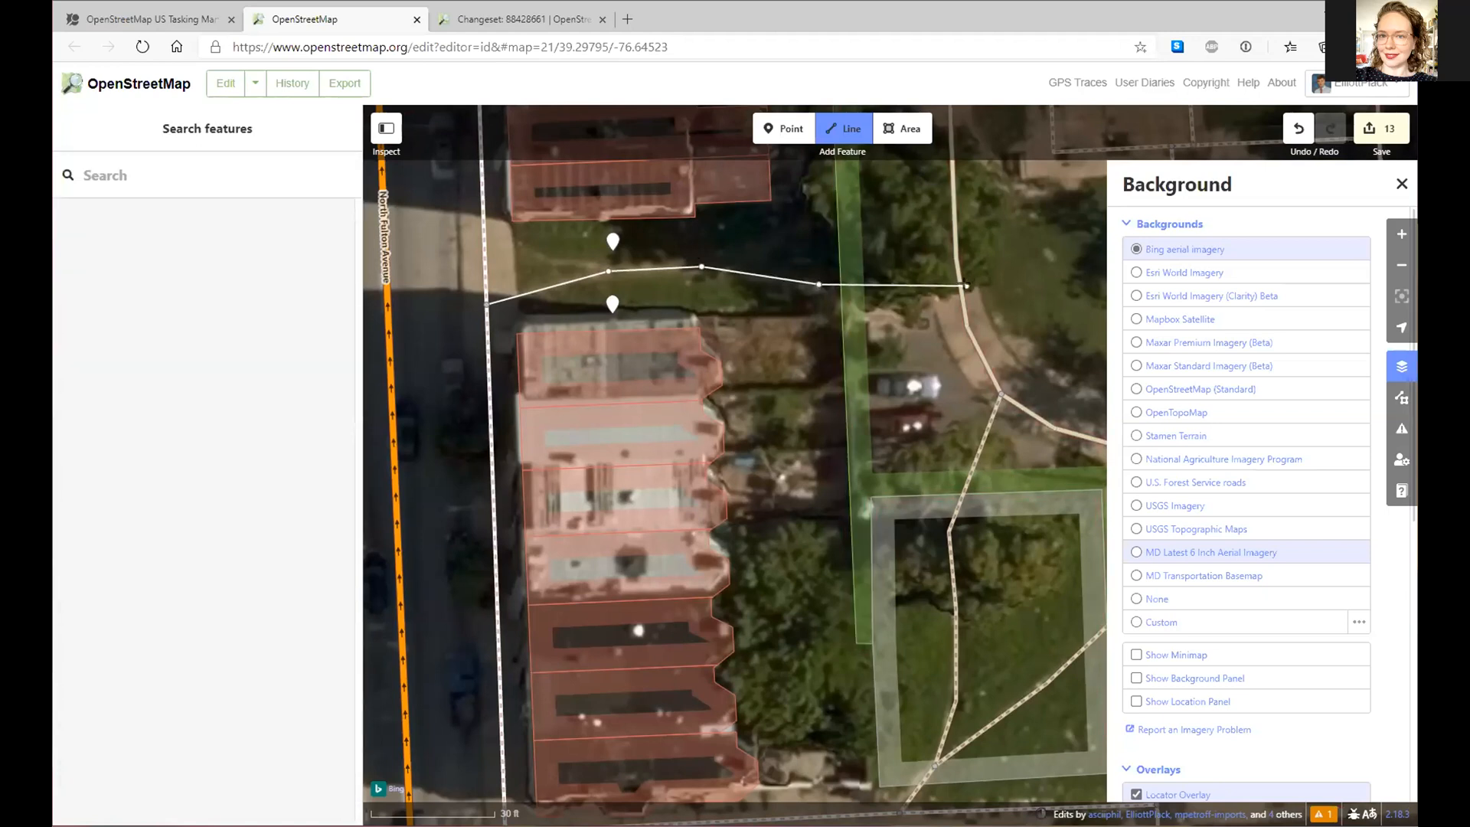
double_click(960, 285)
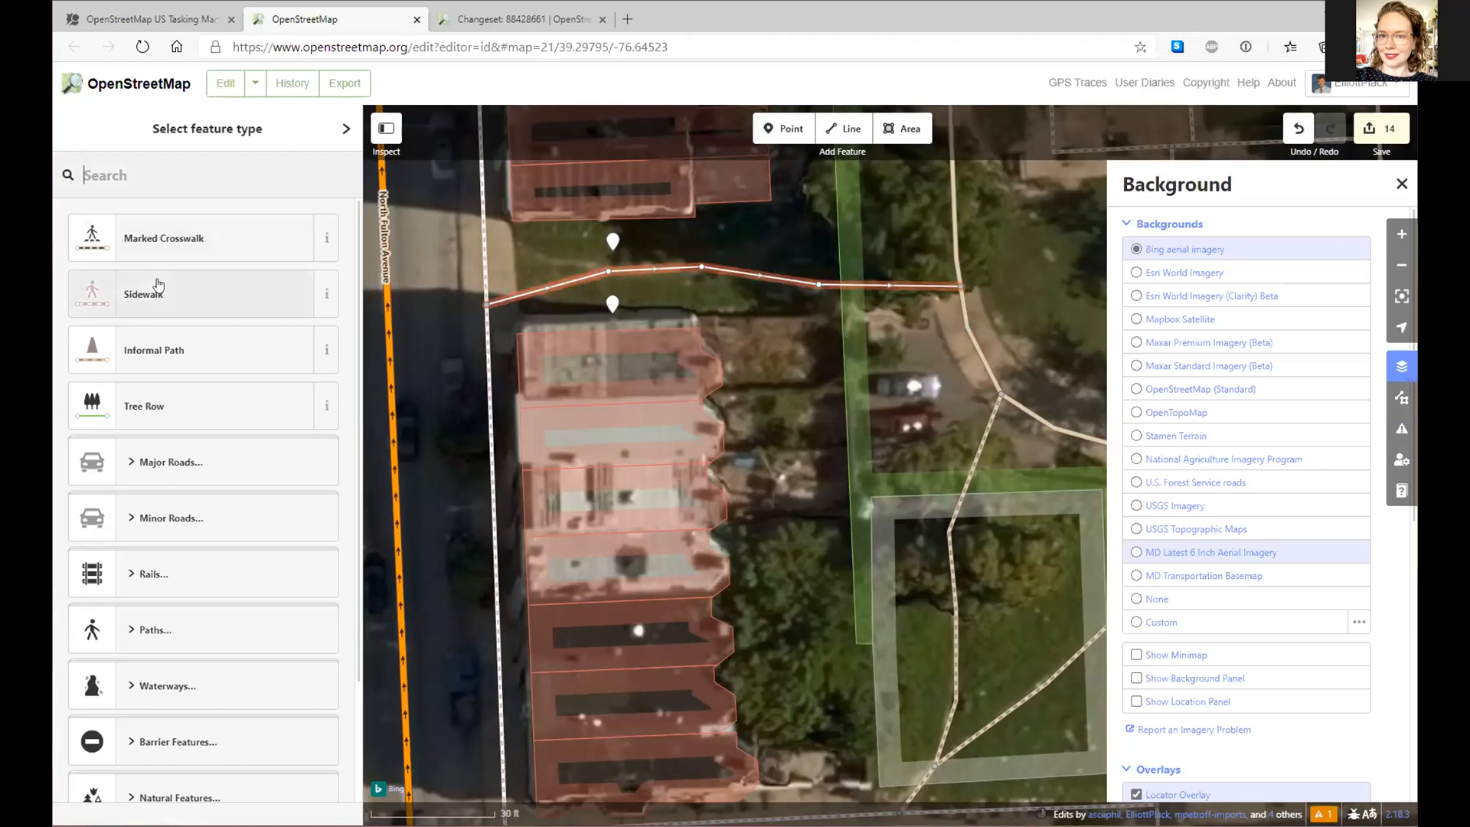
click(193, 345)
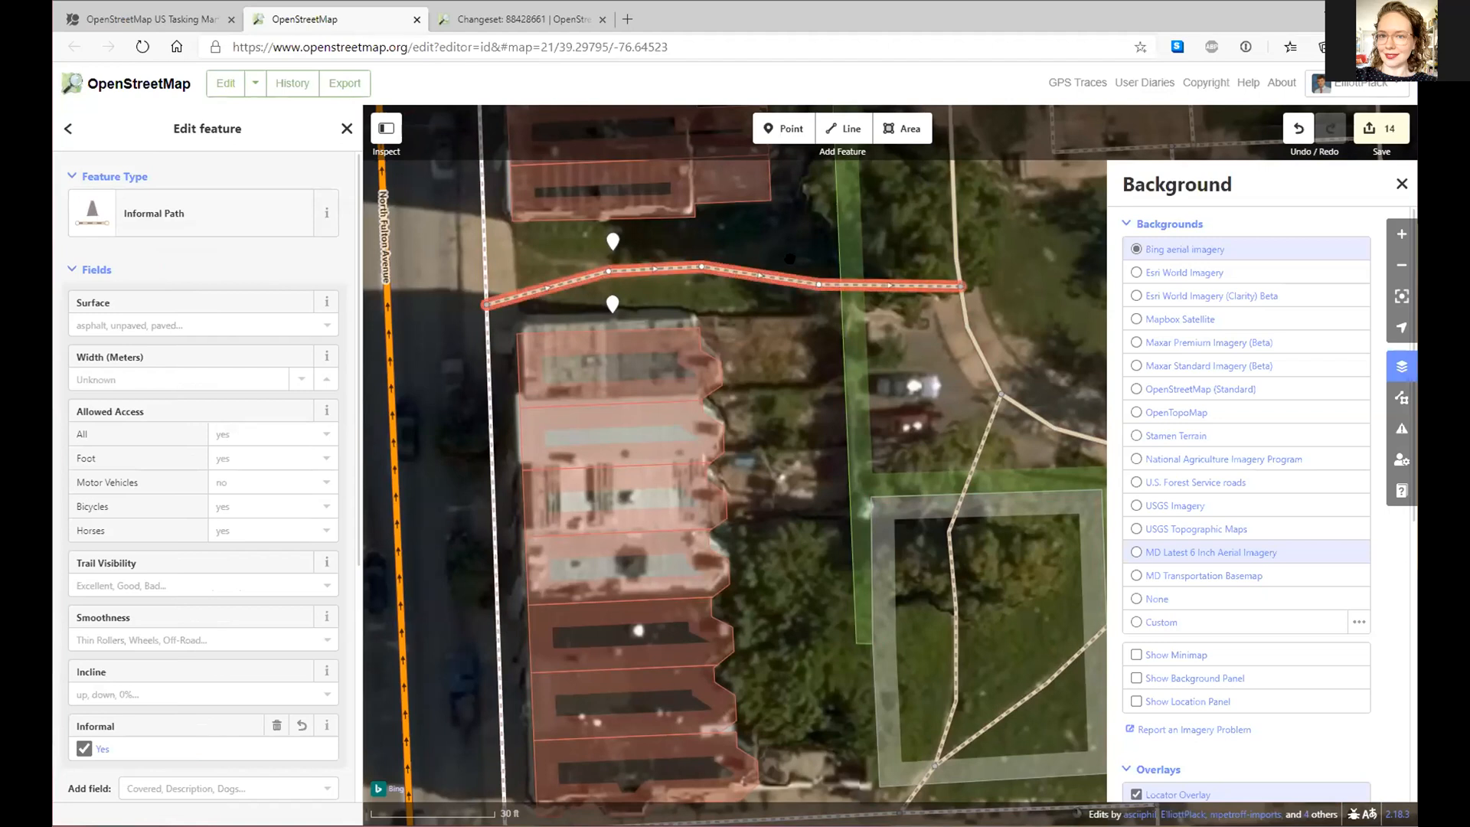
- Draw a short branch line from a path node back to the sidewalk and select it
click(845, 129)
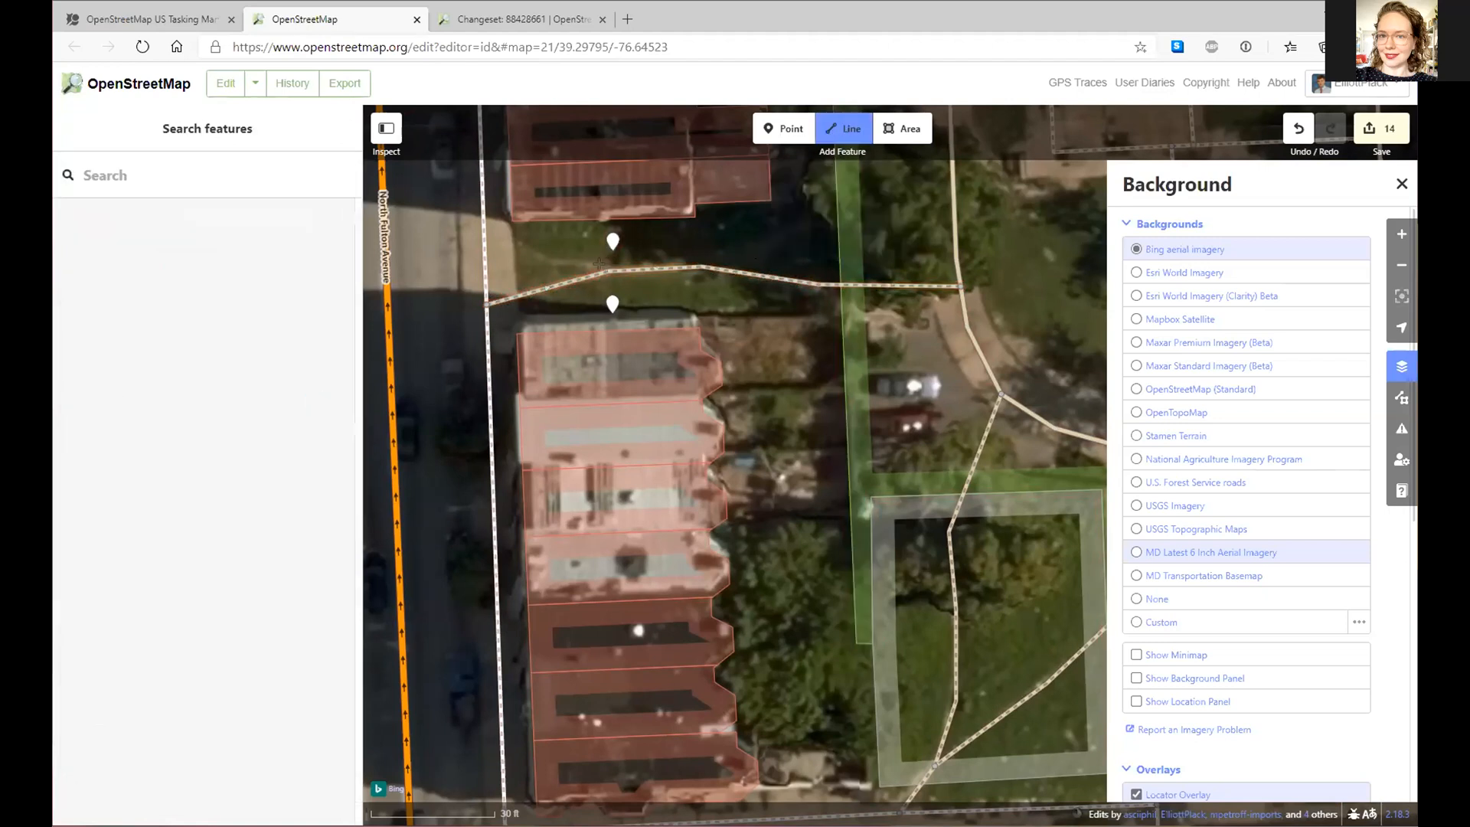
click(604, 269)
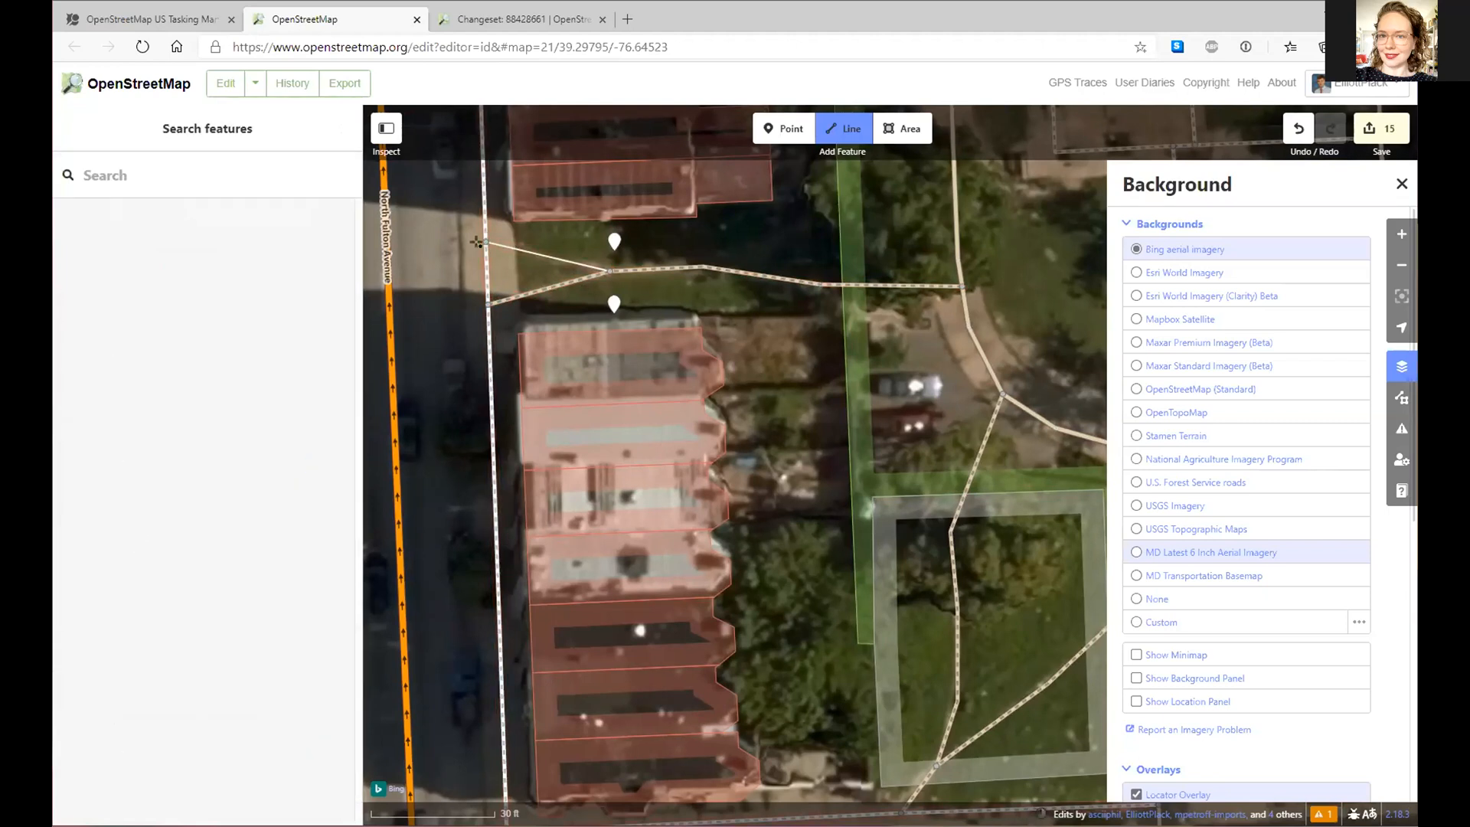
double_click(486, 241)
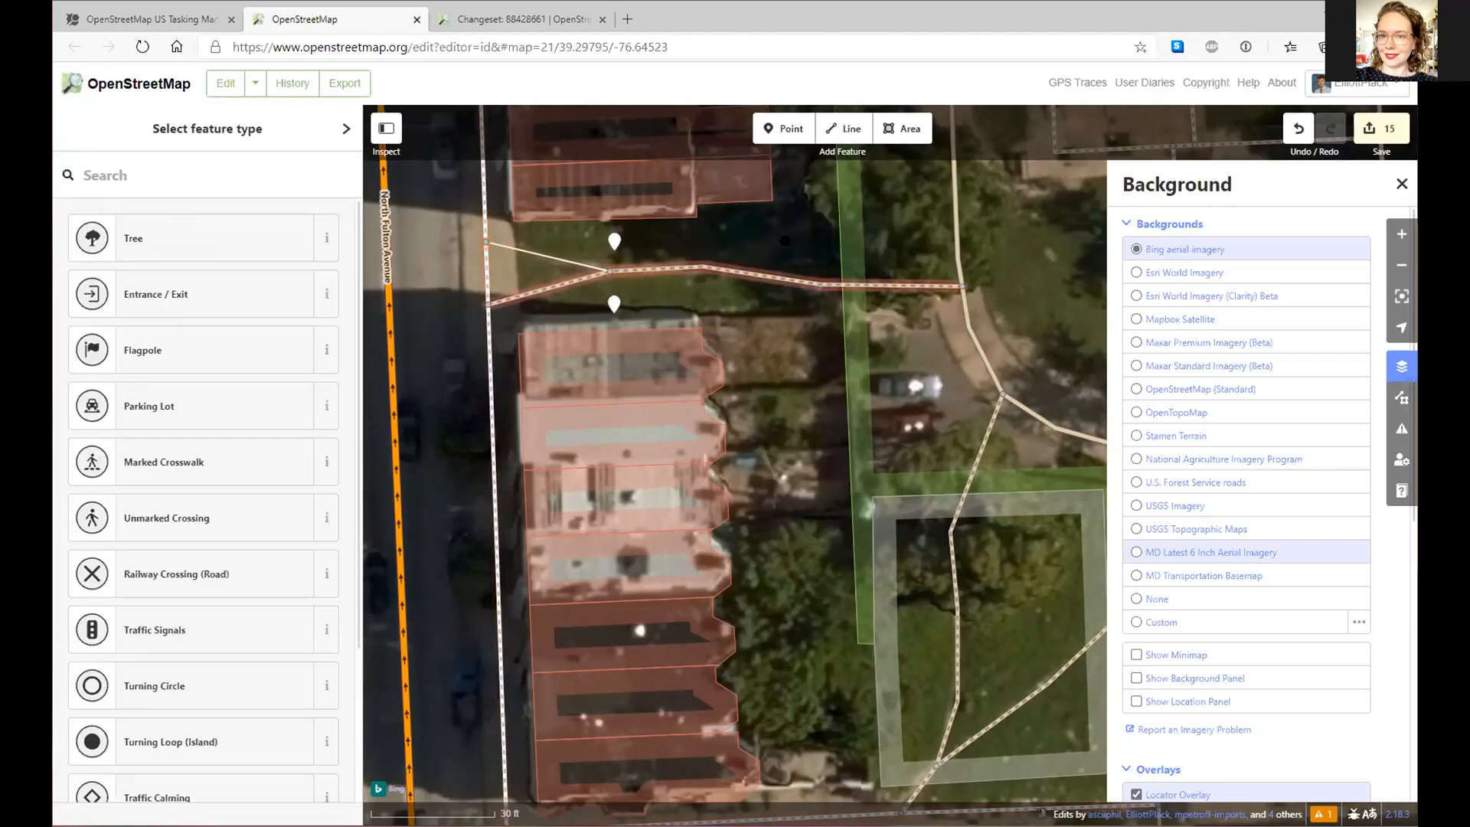
click(846, 127)
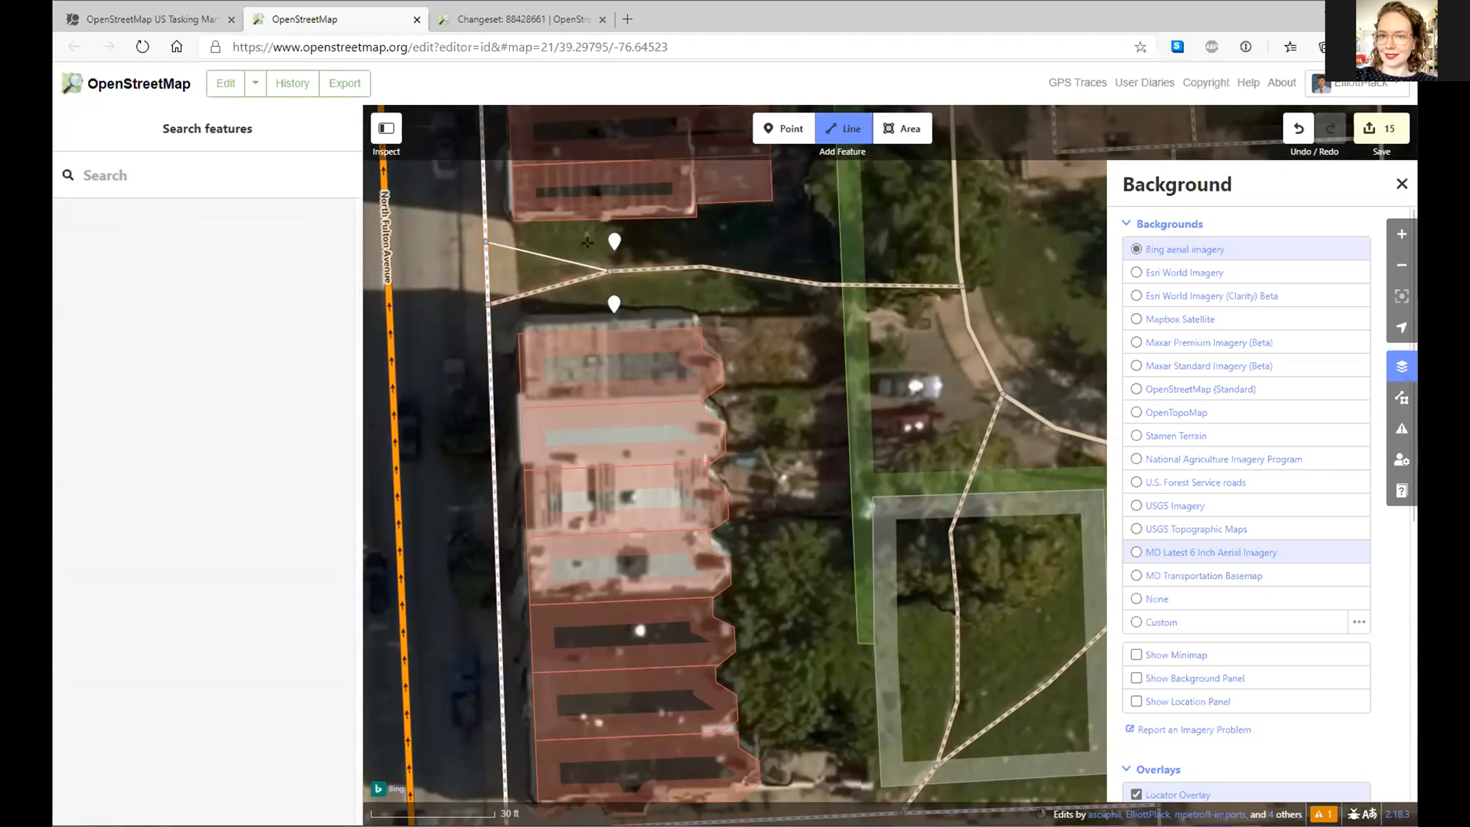
key(Escape)
click(552, 265)
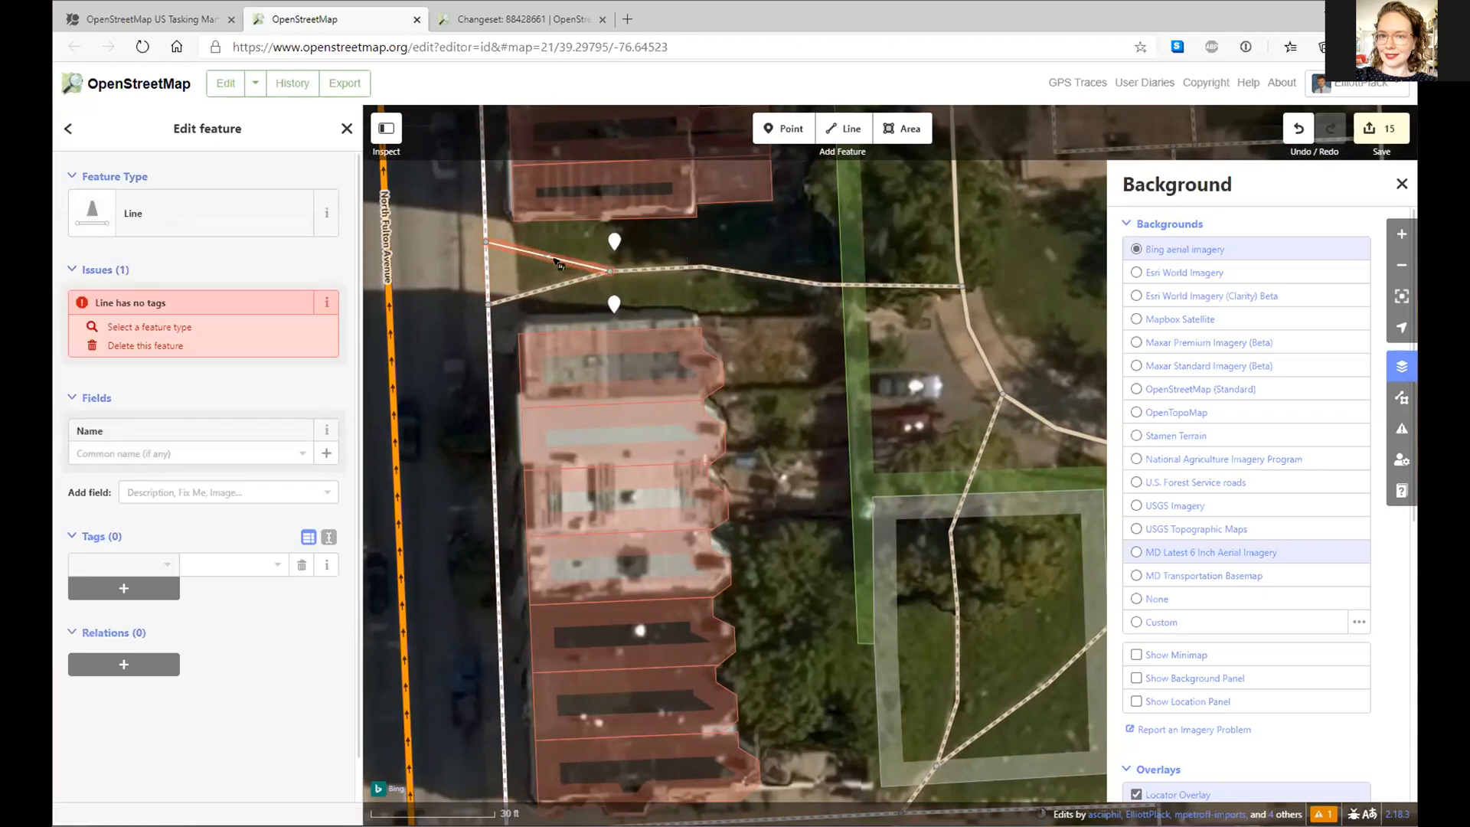
- Tag the branch as Informal Path, then survey West Lanvale Street, the park and the new paths
click(111, 218)
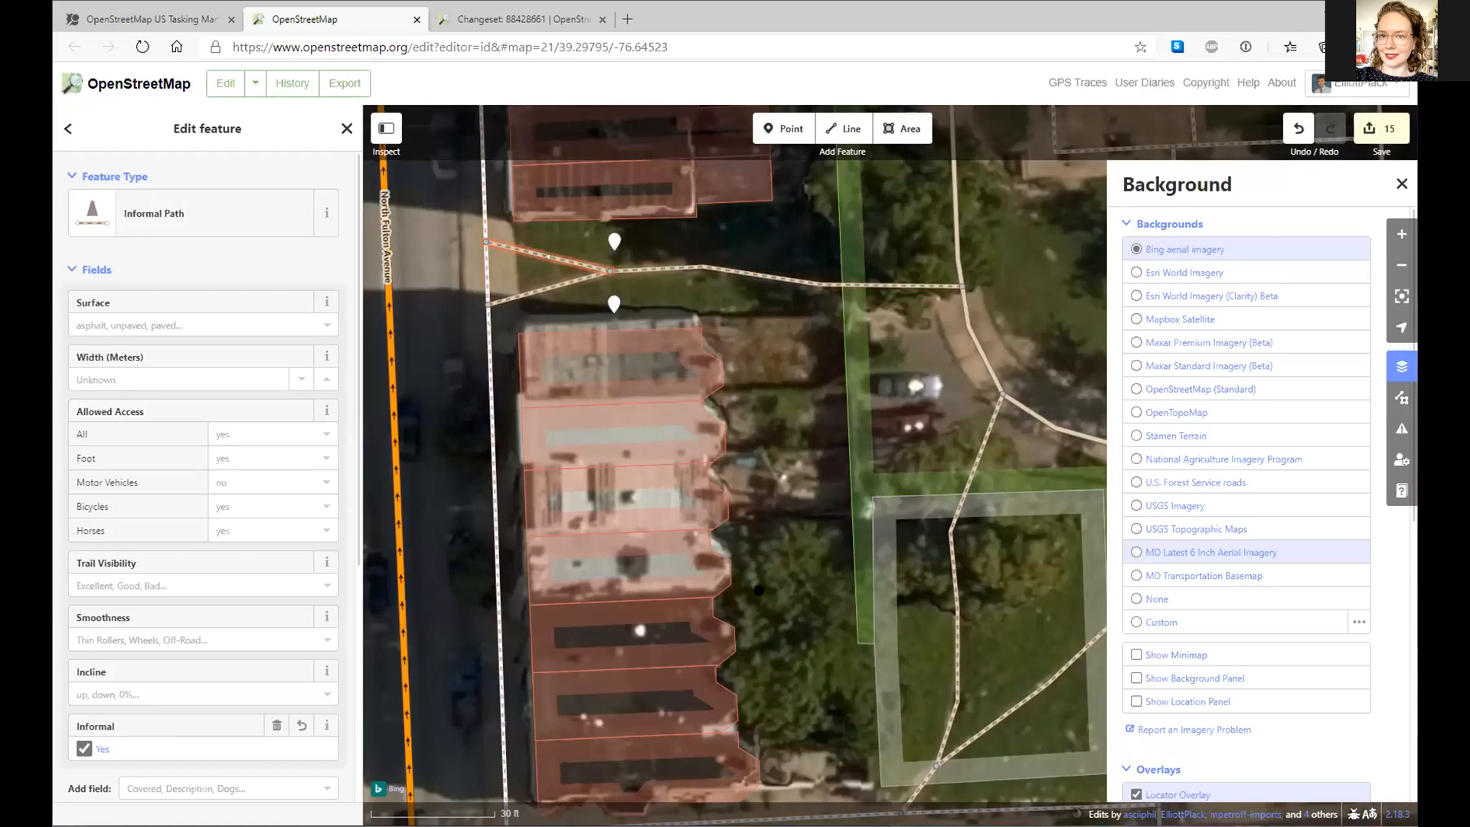
drag(734, 523, 890, 593)
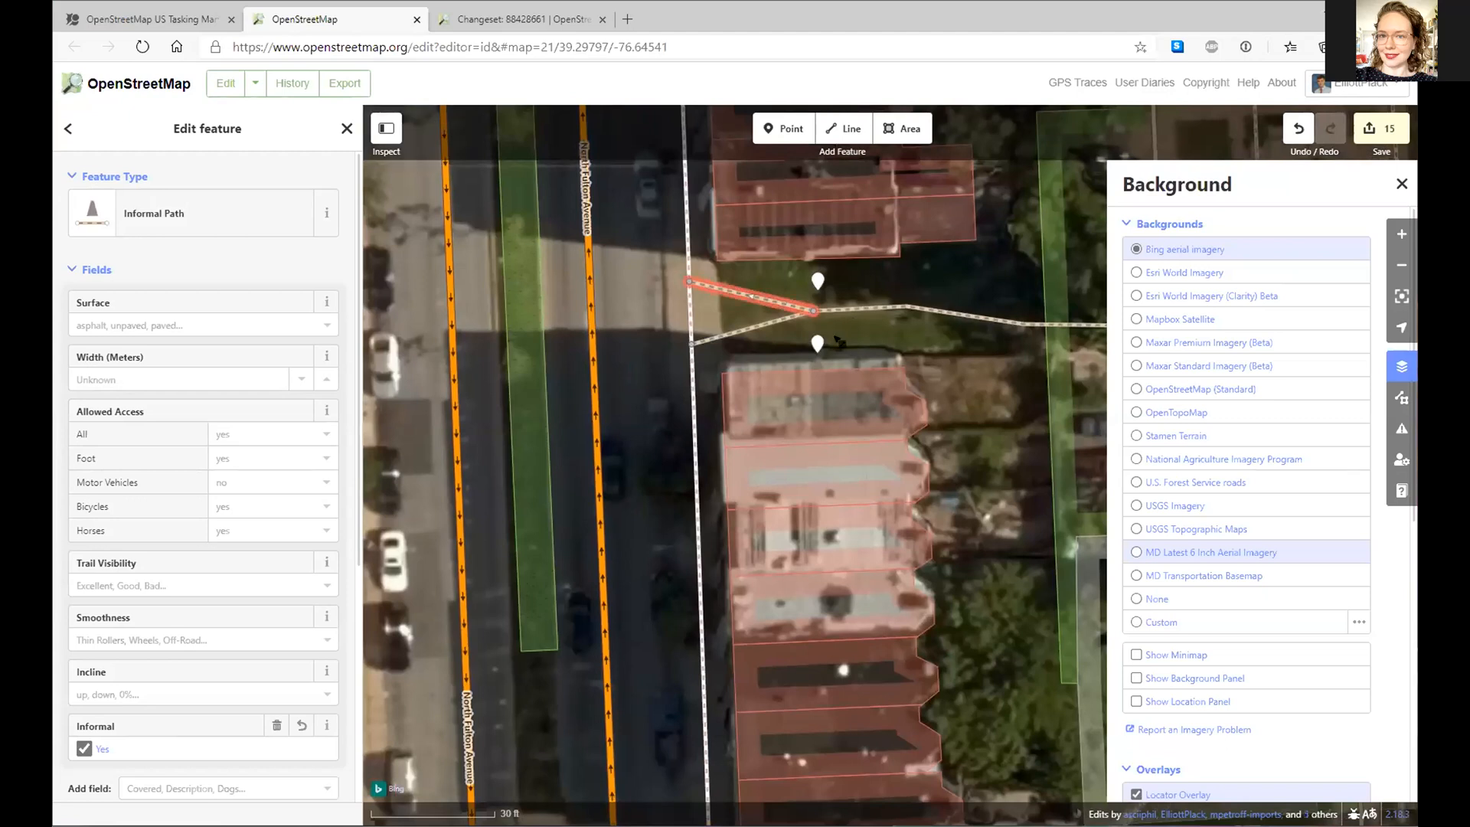
drag(583, 754, 572, 655)
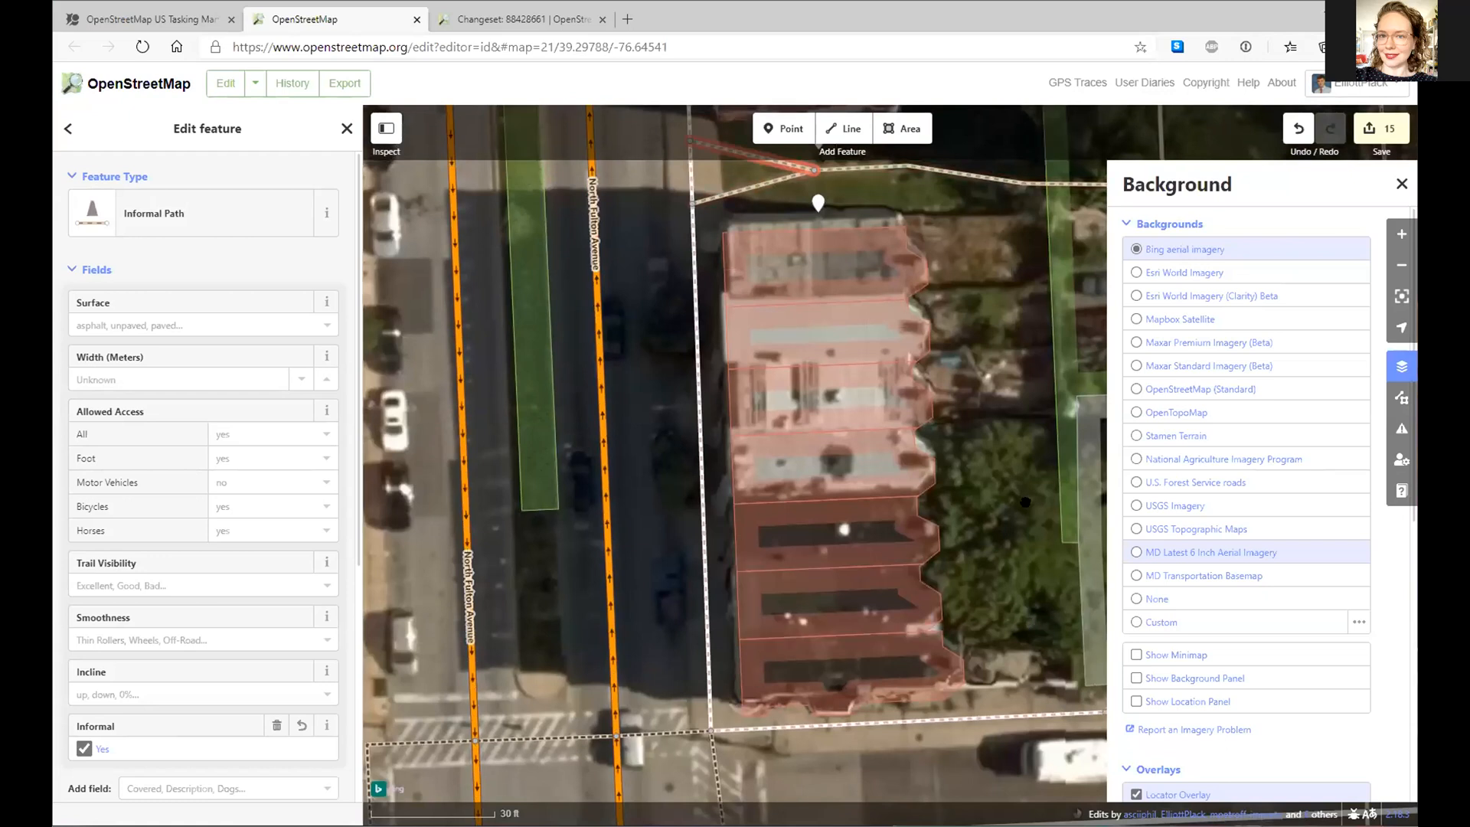
drag(1026, 496, 862, 529)
drag(954, 438, 875, 503)
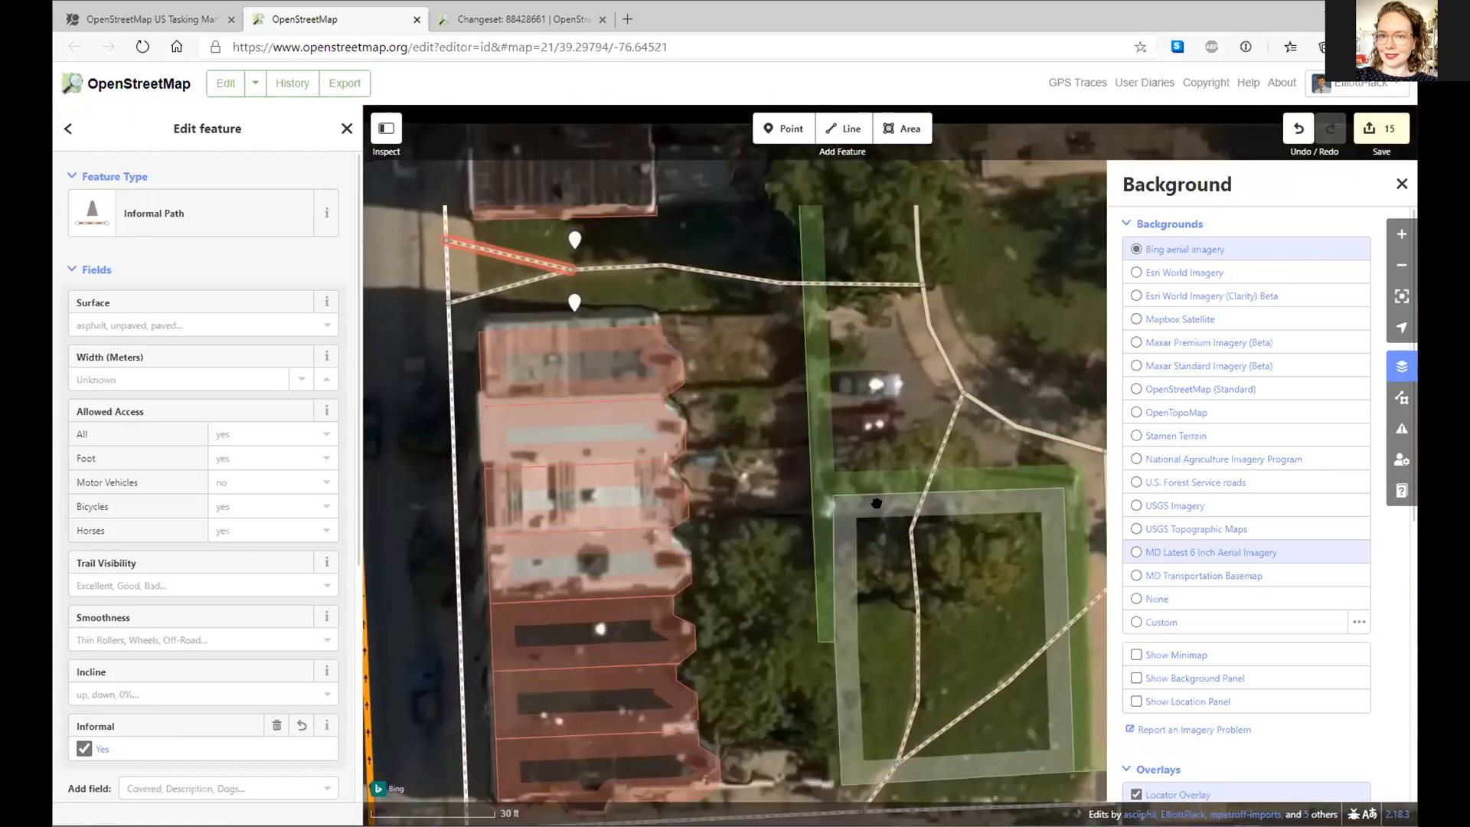
drag(1046, 290, 1055, 313)
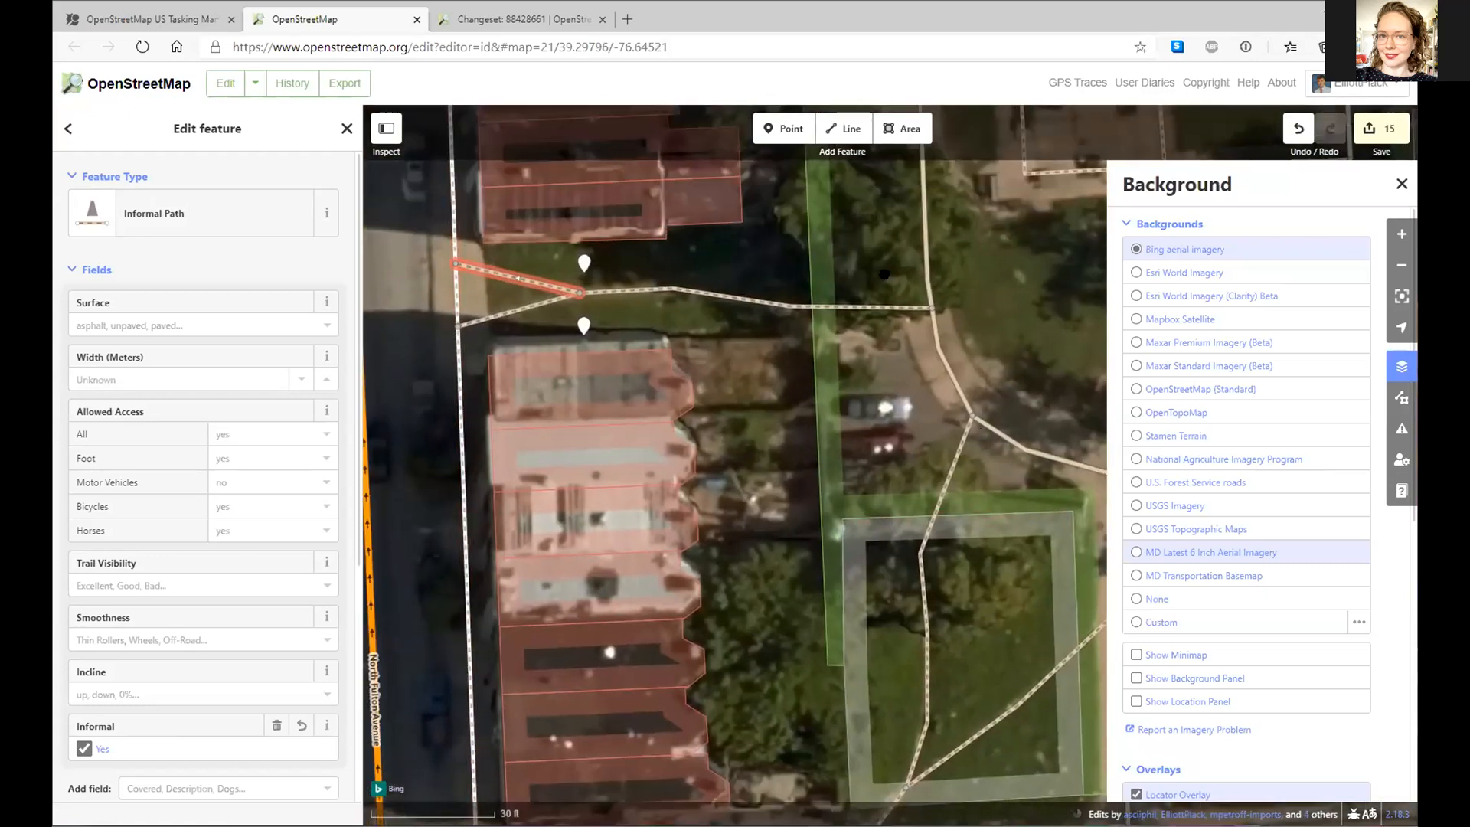
drag(756, 439, 840, 589)
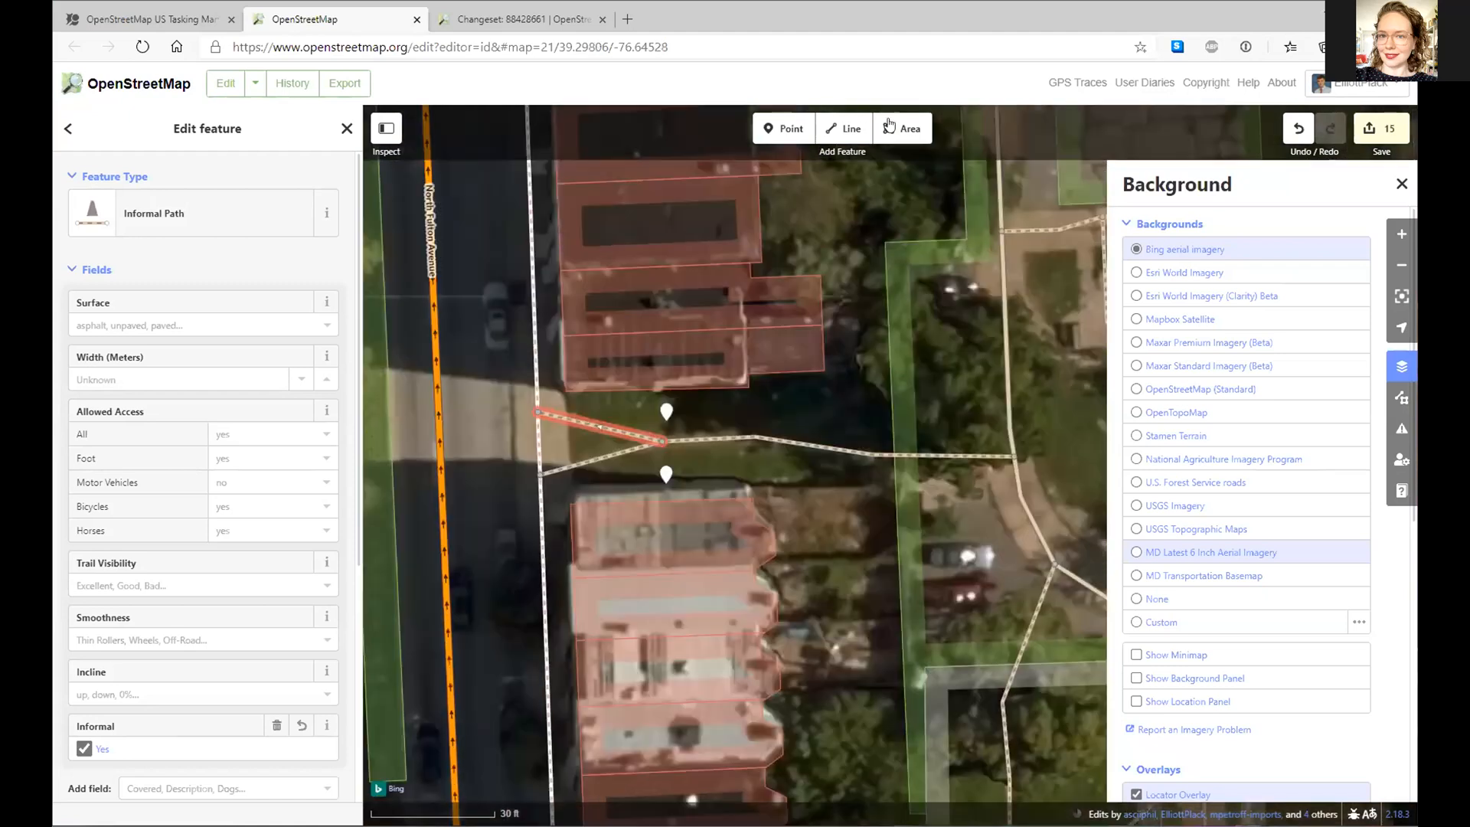
- Upload the 15 edits with a comment about adding desire paths, then close the editor tab
click(1380, 128)
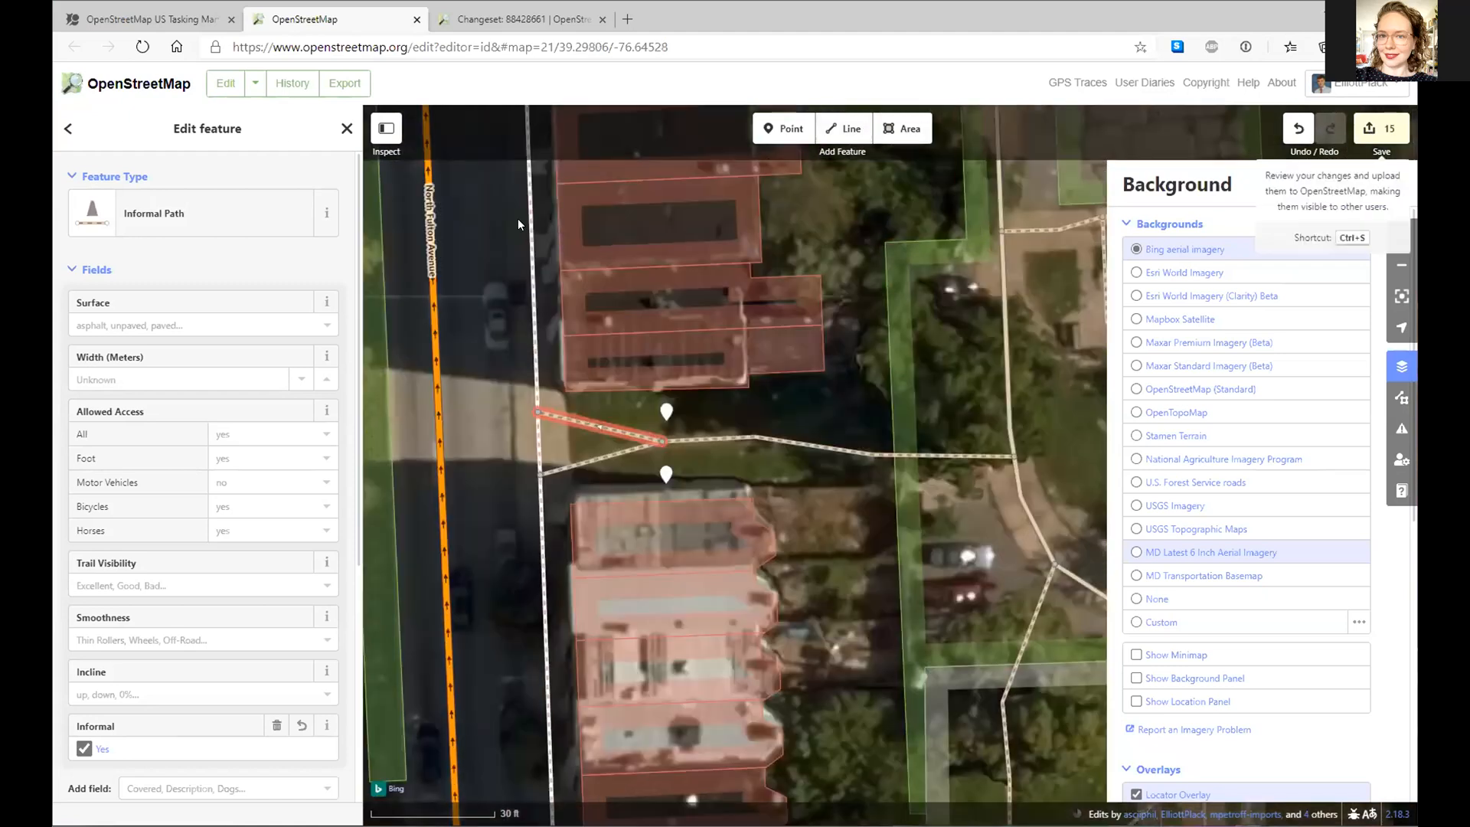
text(added a )
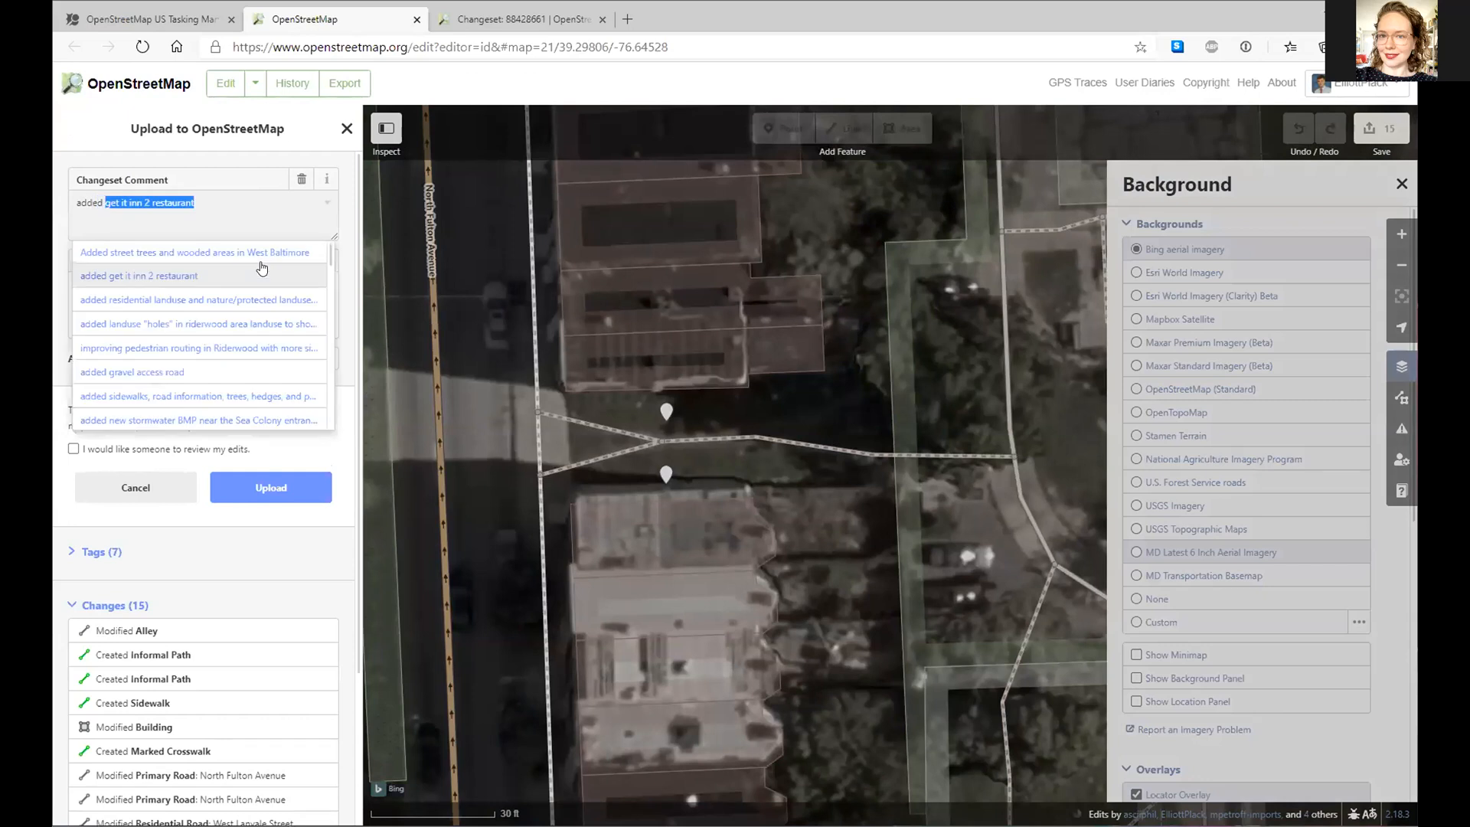
text(few di)
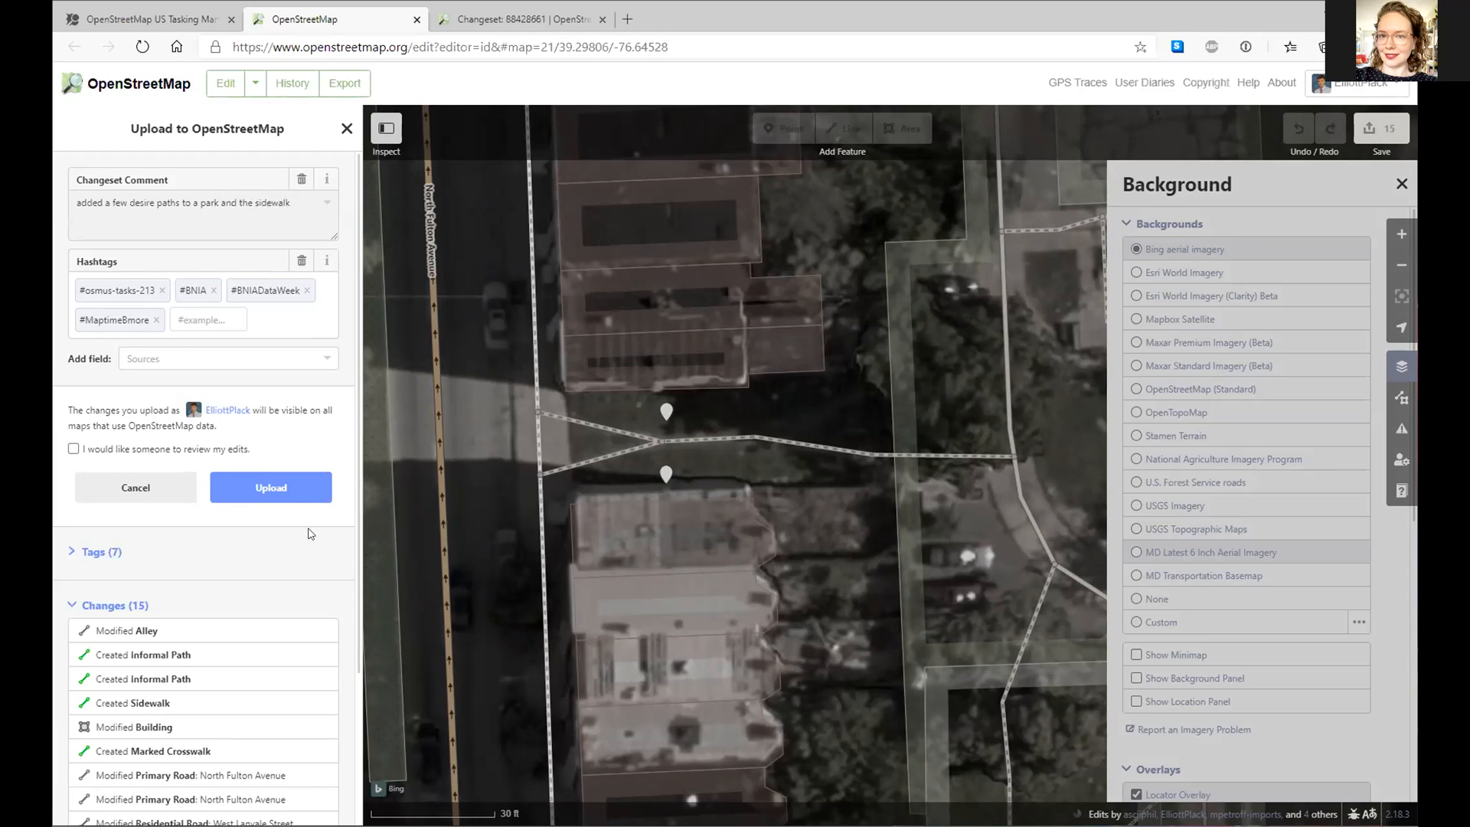
click(305, 485)
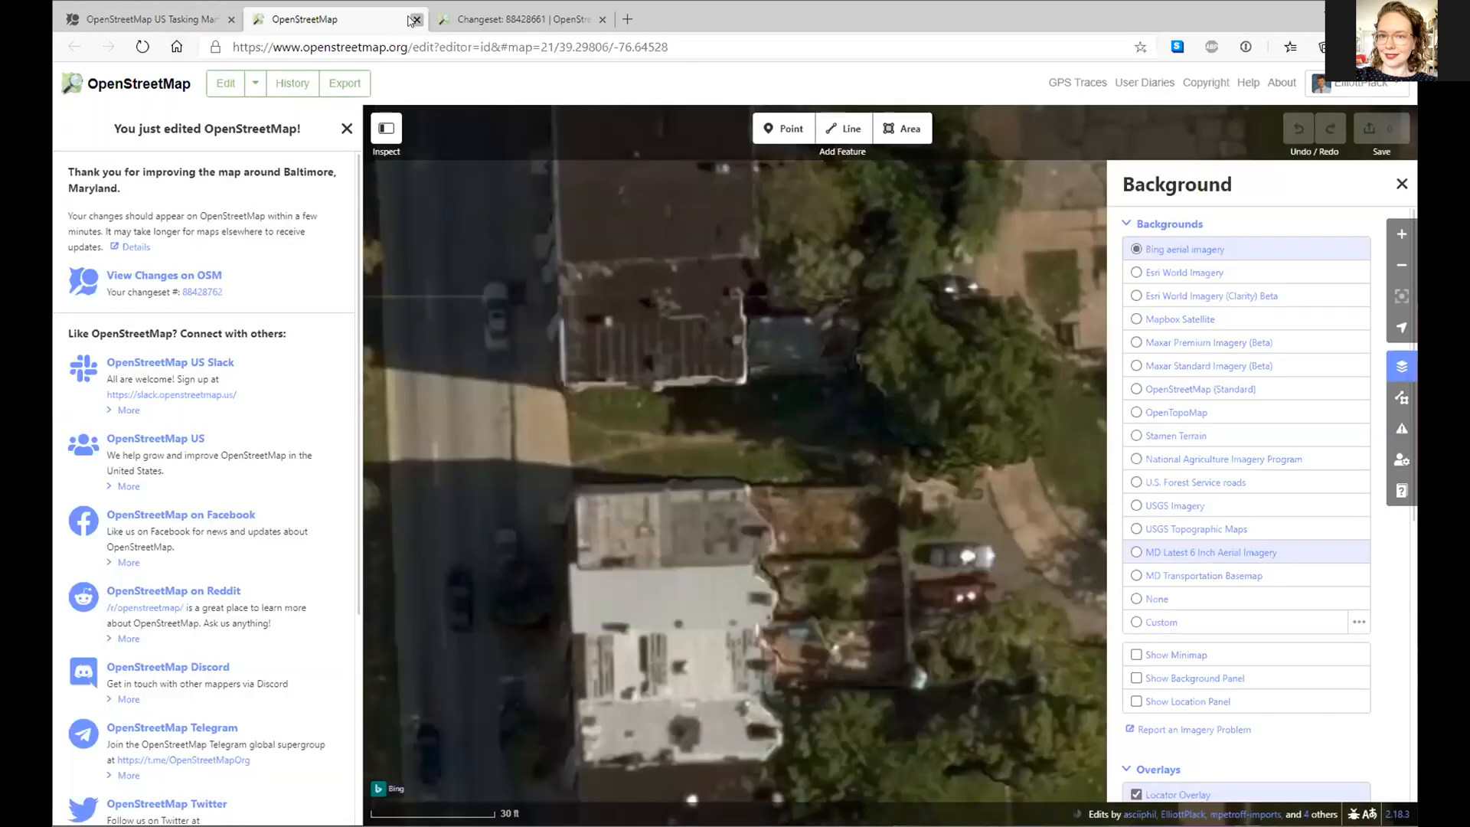
click(414, 21)
click(191, 22)
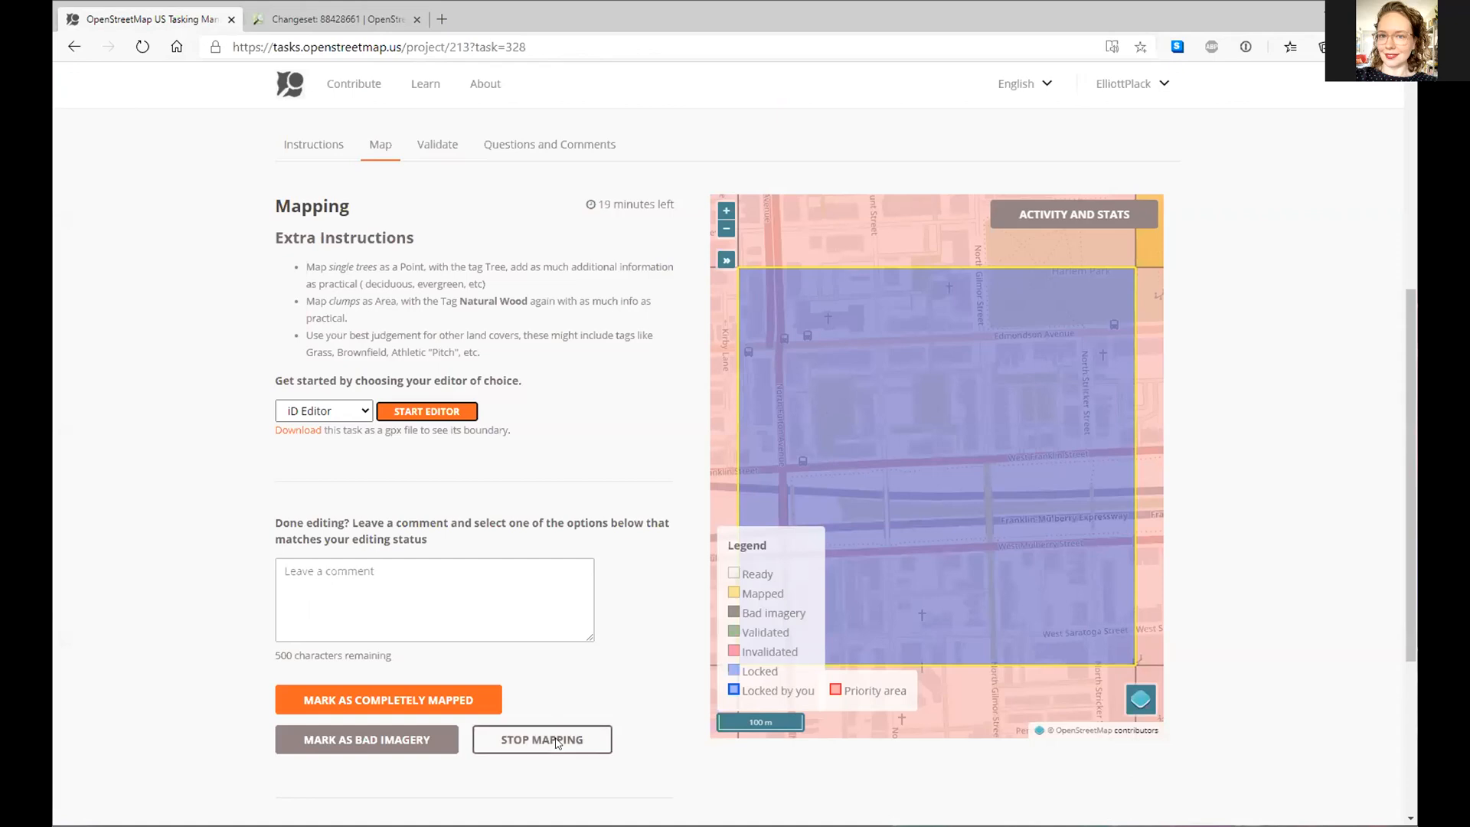
- Stop mapping the current task and check the status of nearby locked task squares
scroll(613, 624, down, 2)
click(594, 622)
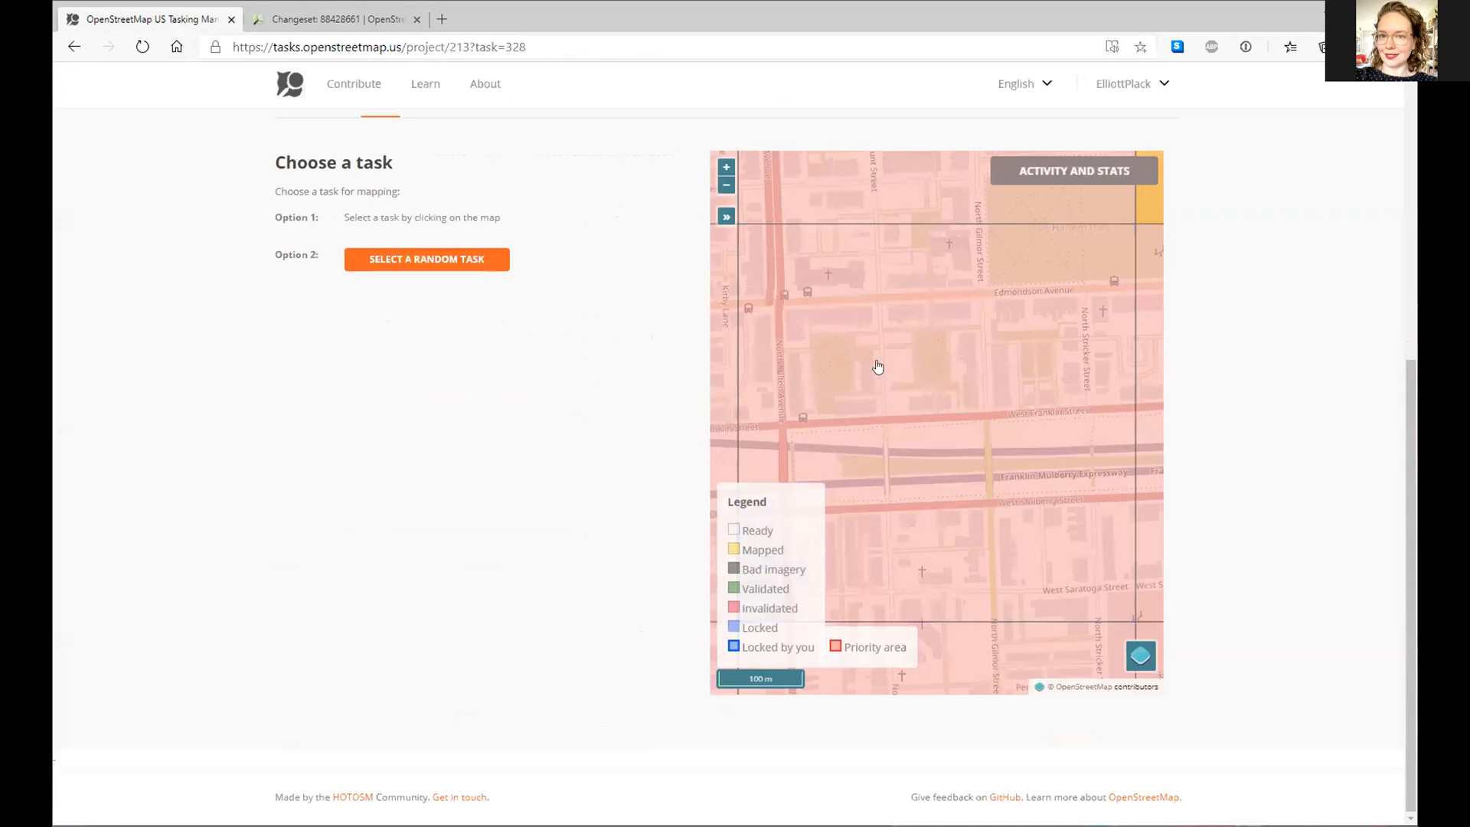
click(878, 367)
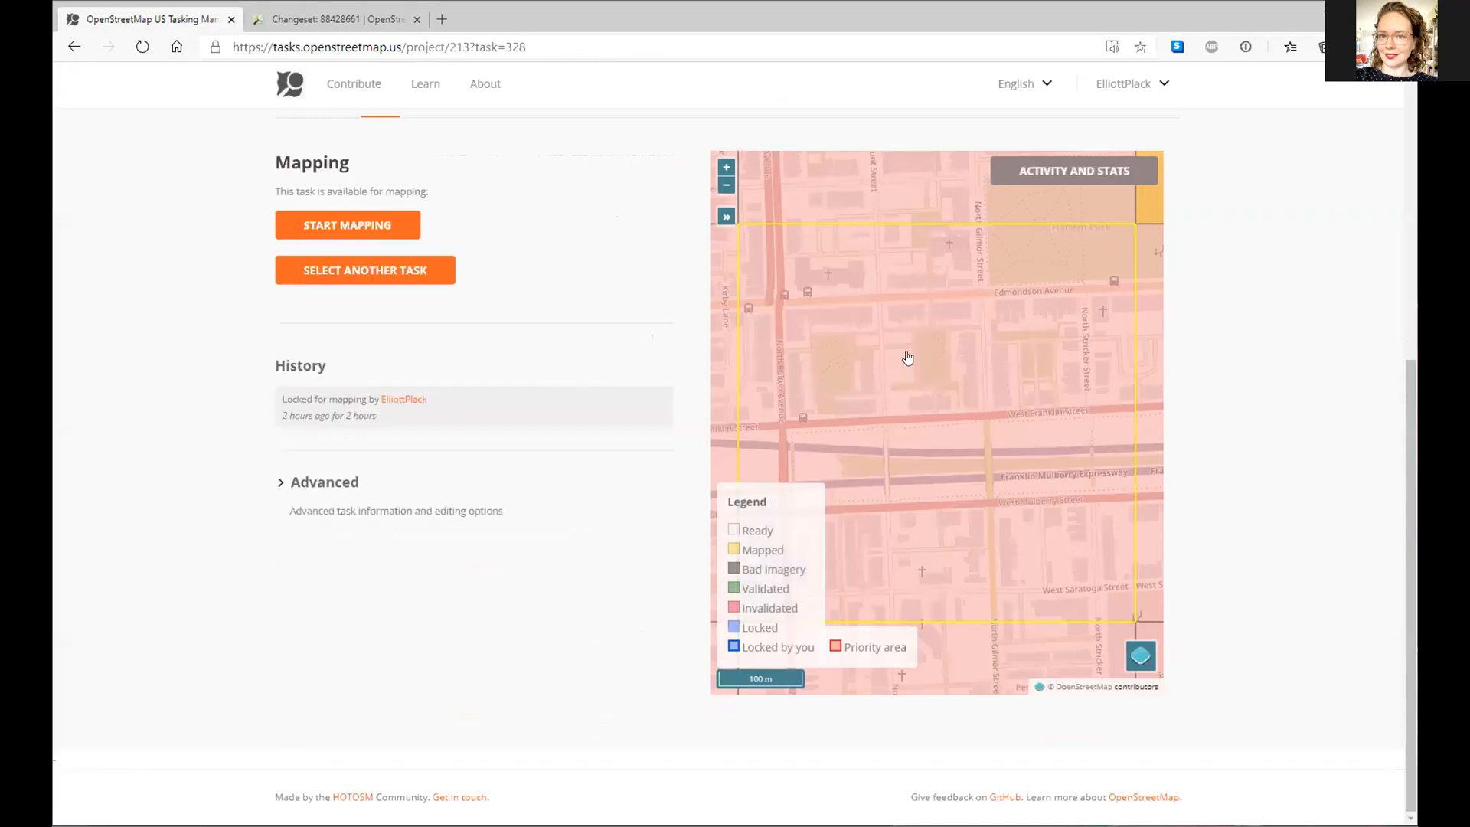
scroll(949, 335, down, 2)
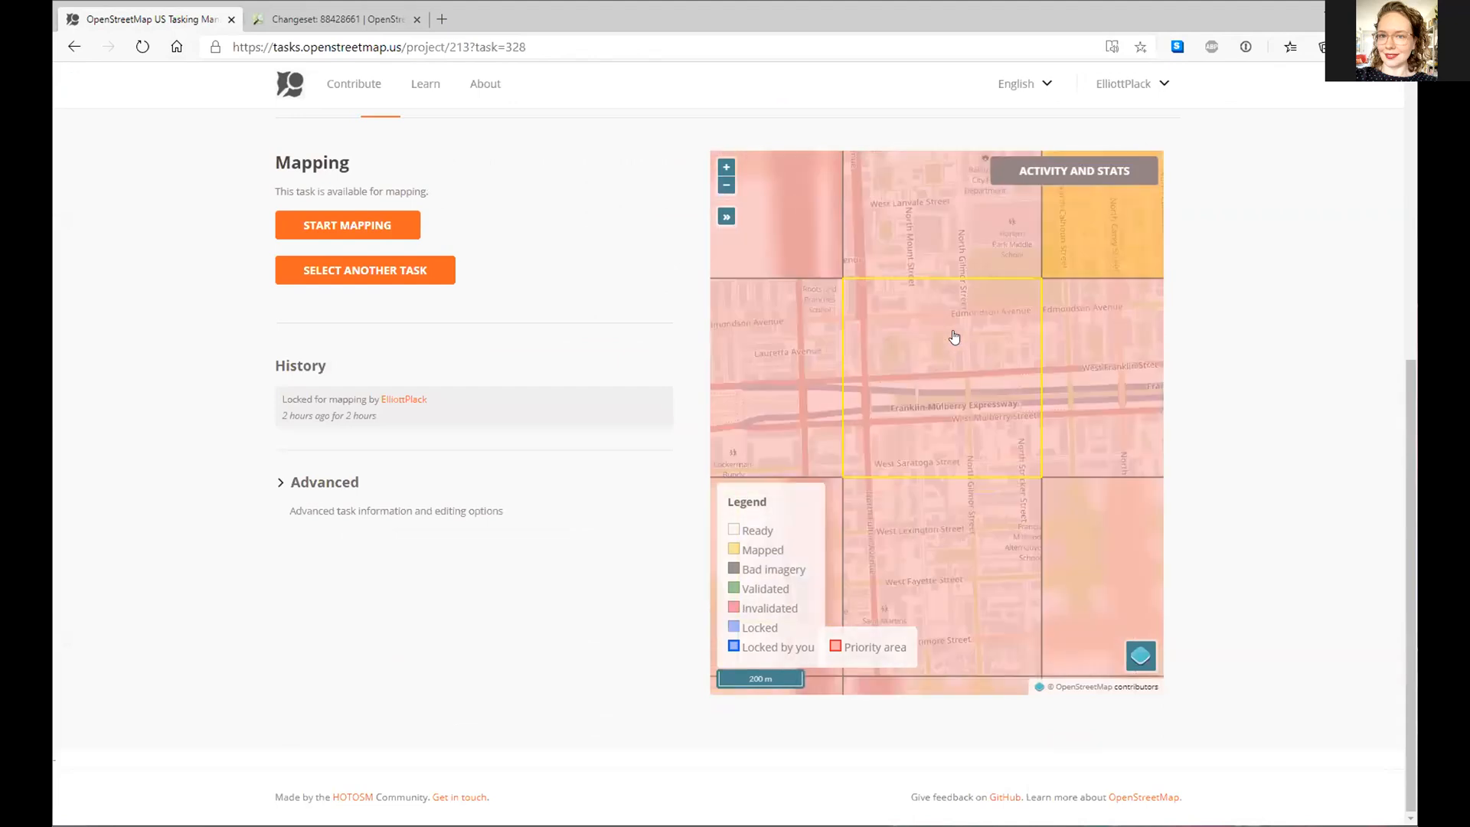
scroll(980, 300, down, 2)
scroll(928, 423, down, 2)
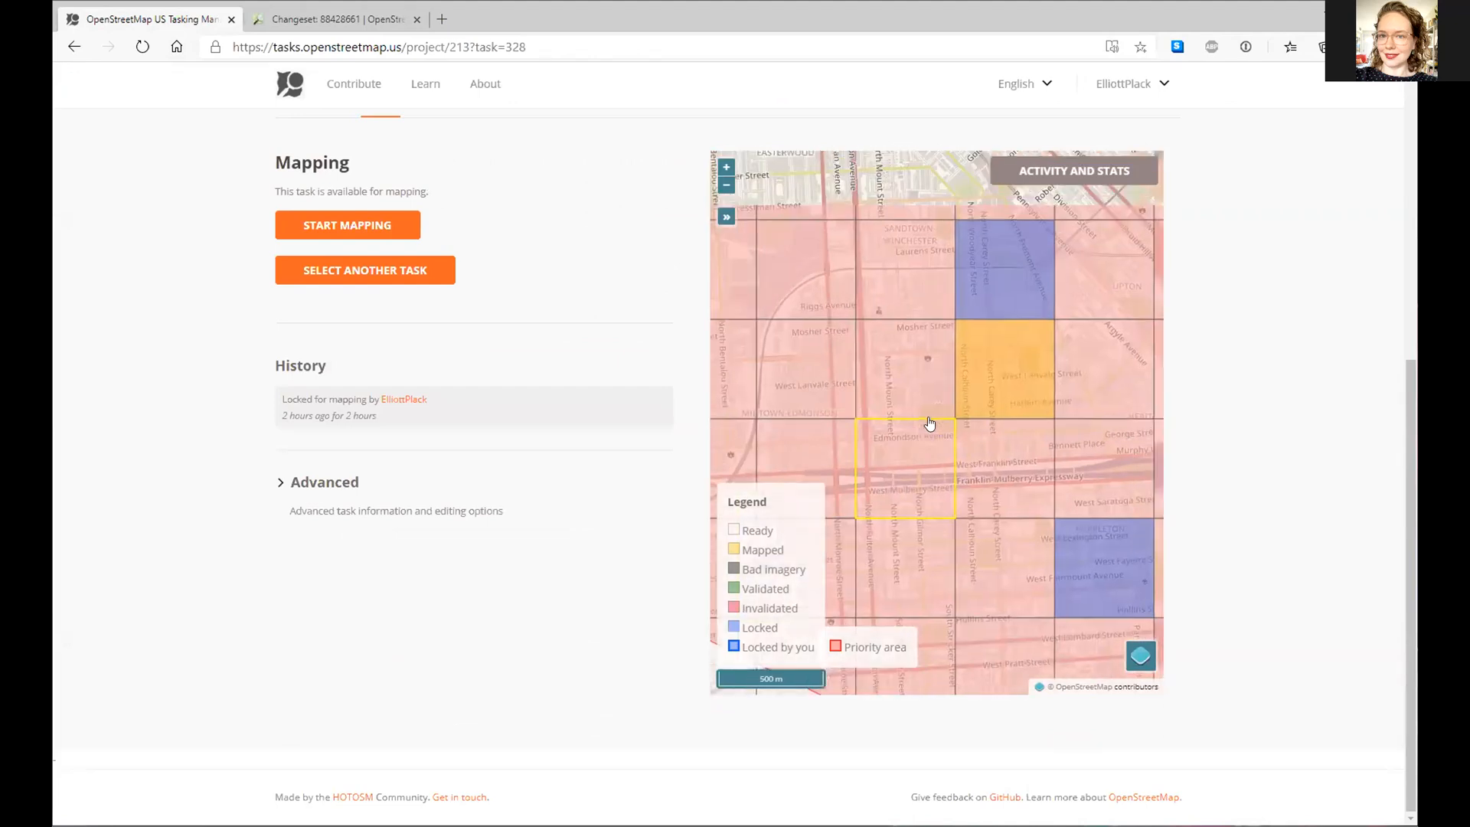
drag(966, 591, 967, 485)
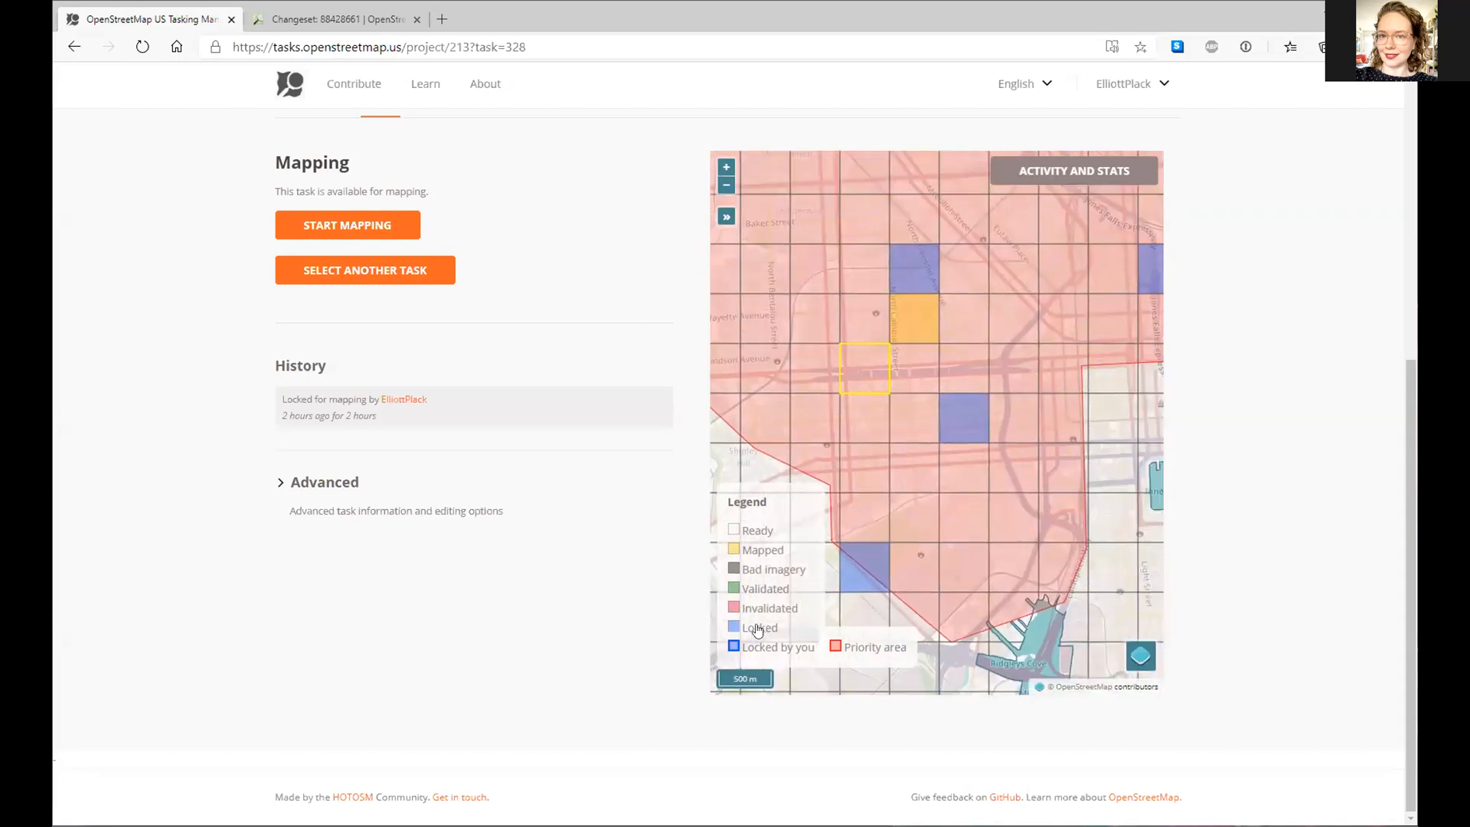
scroll(863, 532, down, 1)
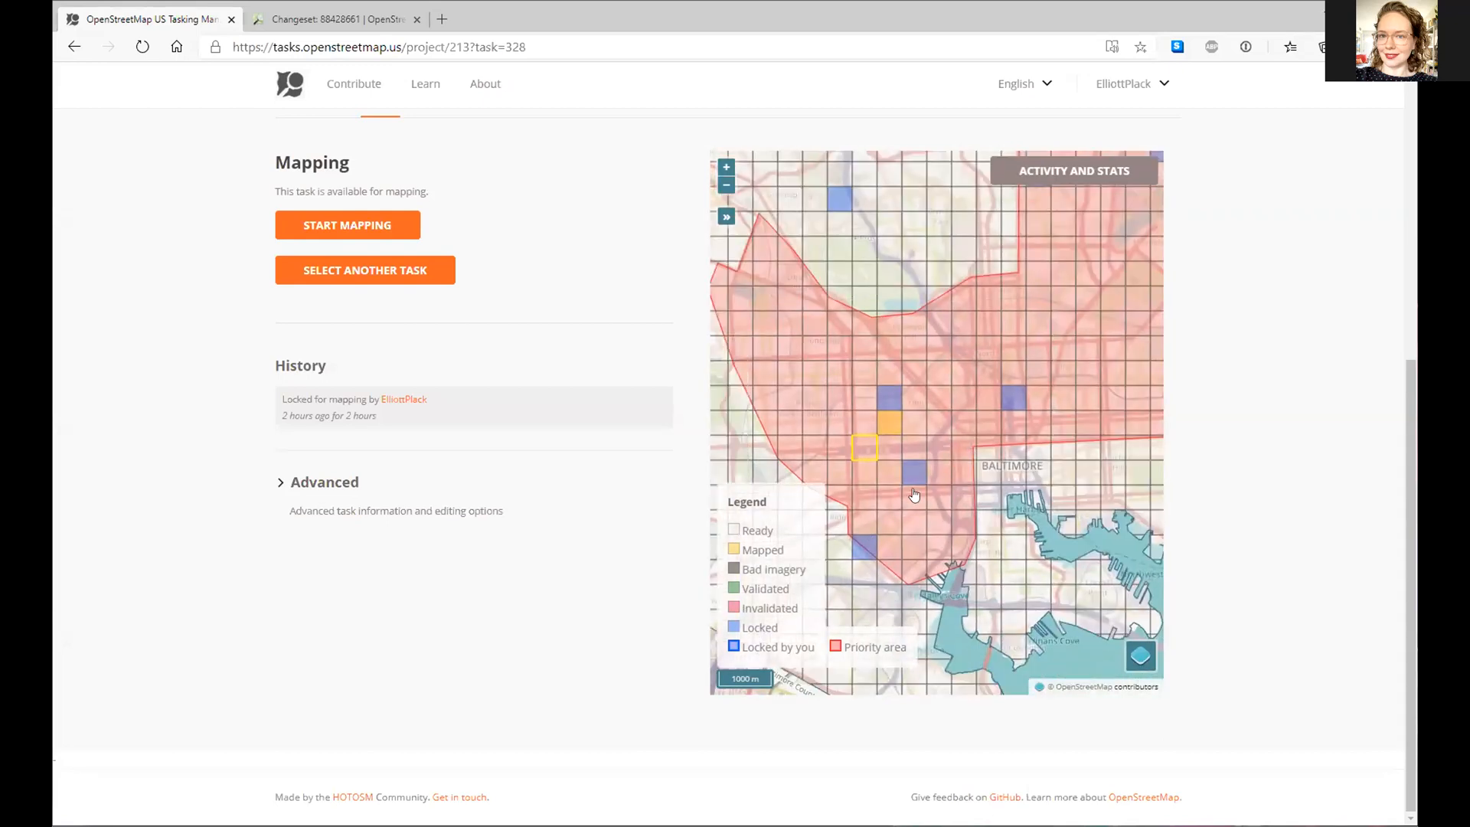
click(863, 549)
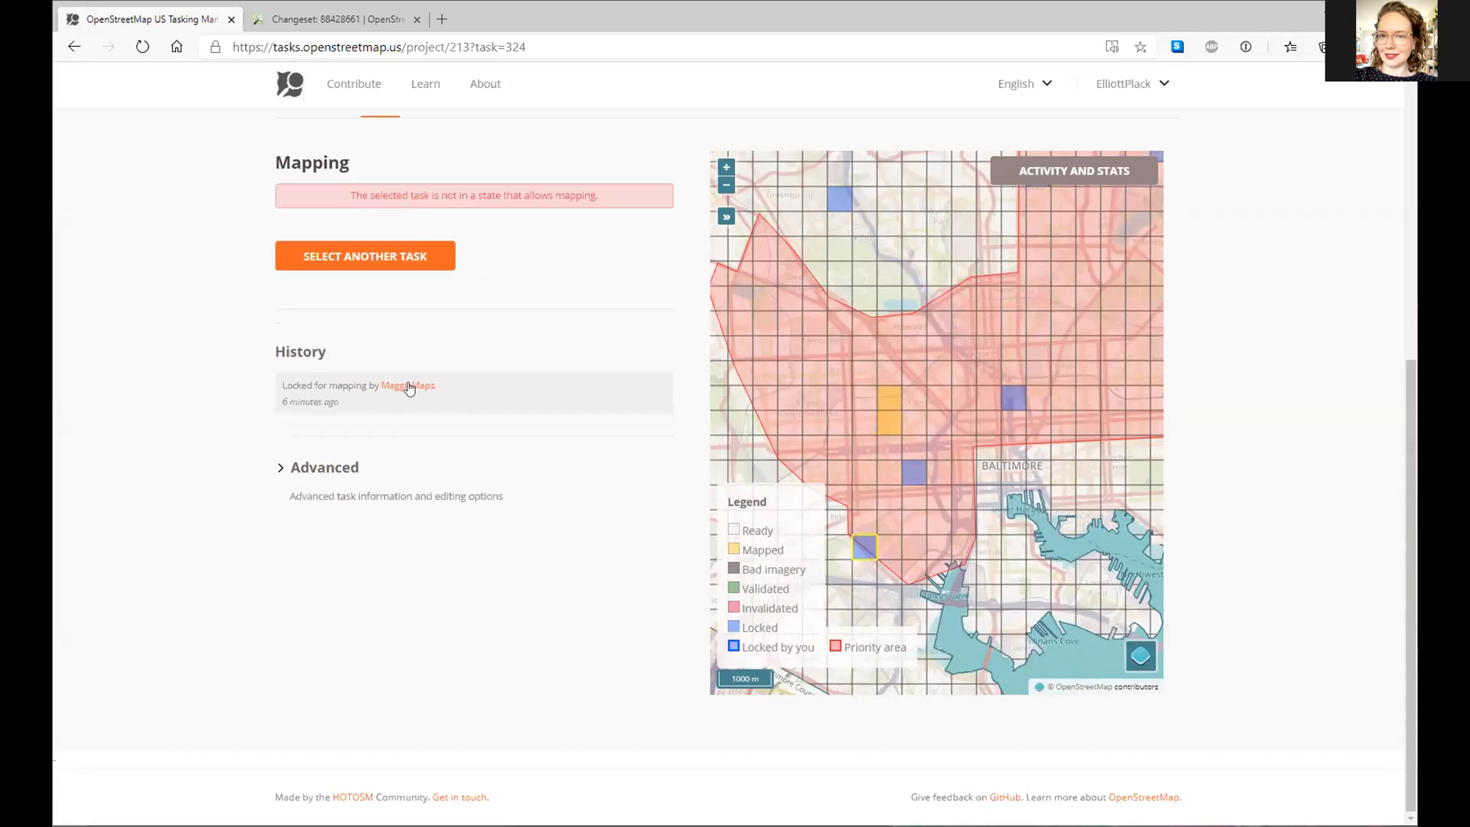
click(914, 472)
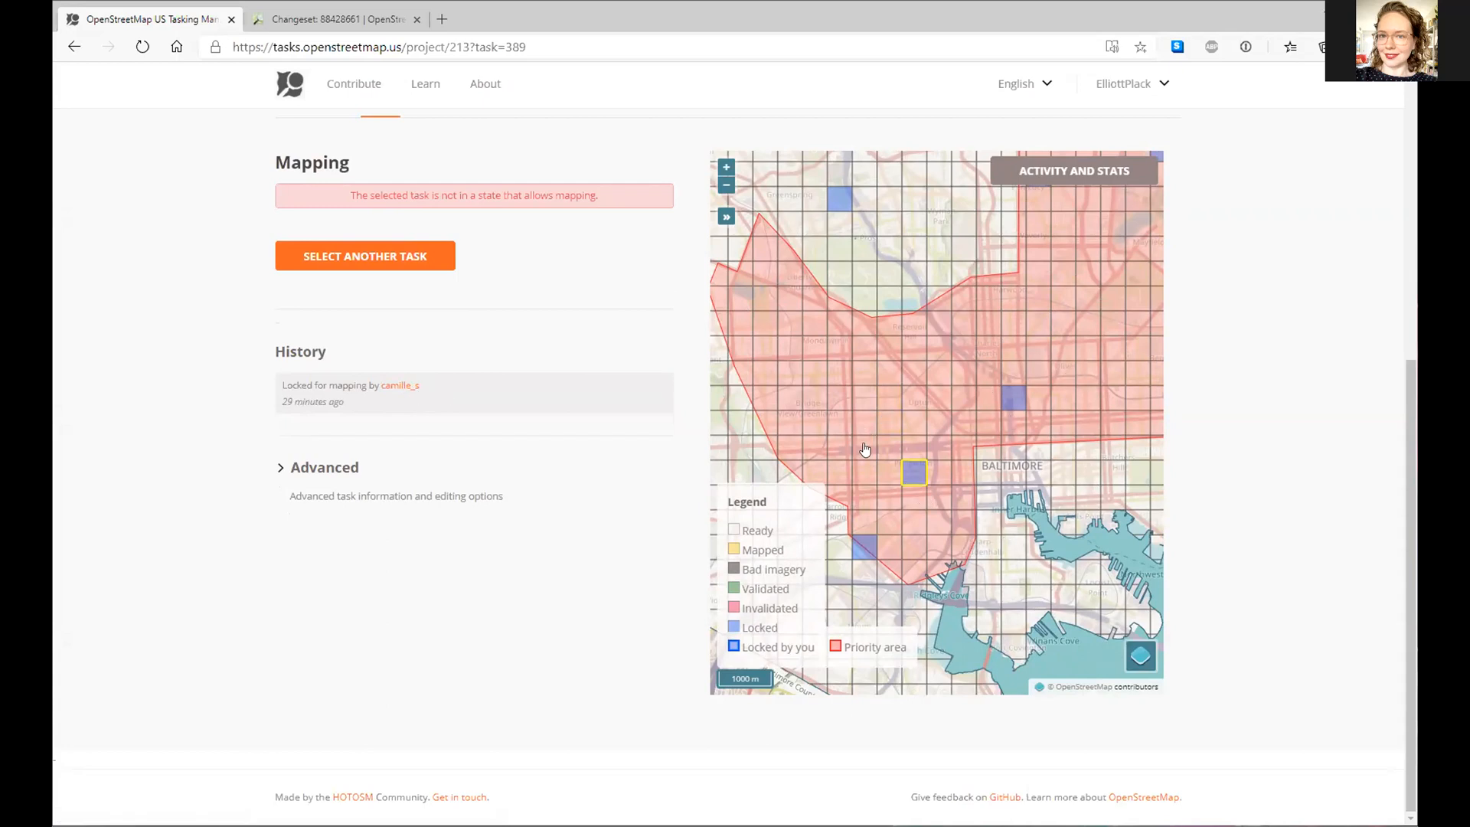
- Select available task 299 beside the rail line and bring up the OpenStreetMap main map
scroll(876, 444, up, 1)
drag(910, 413, 963, 423)
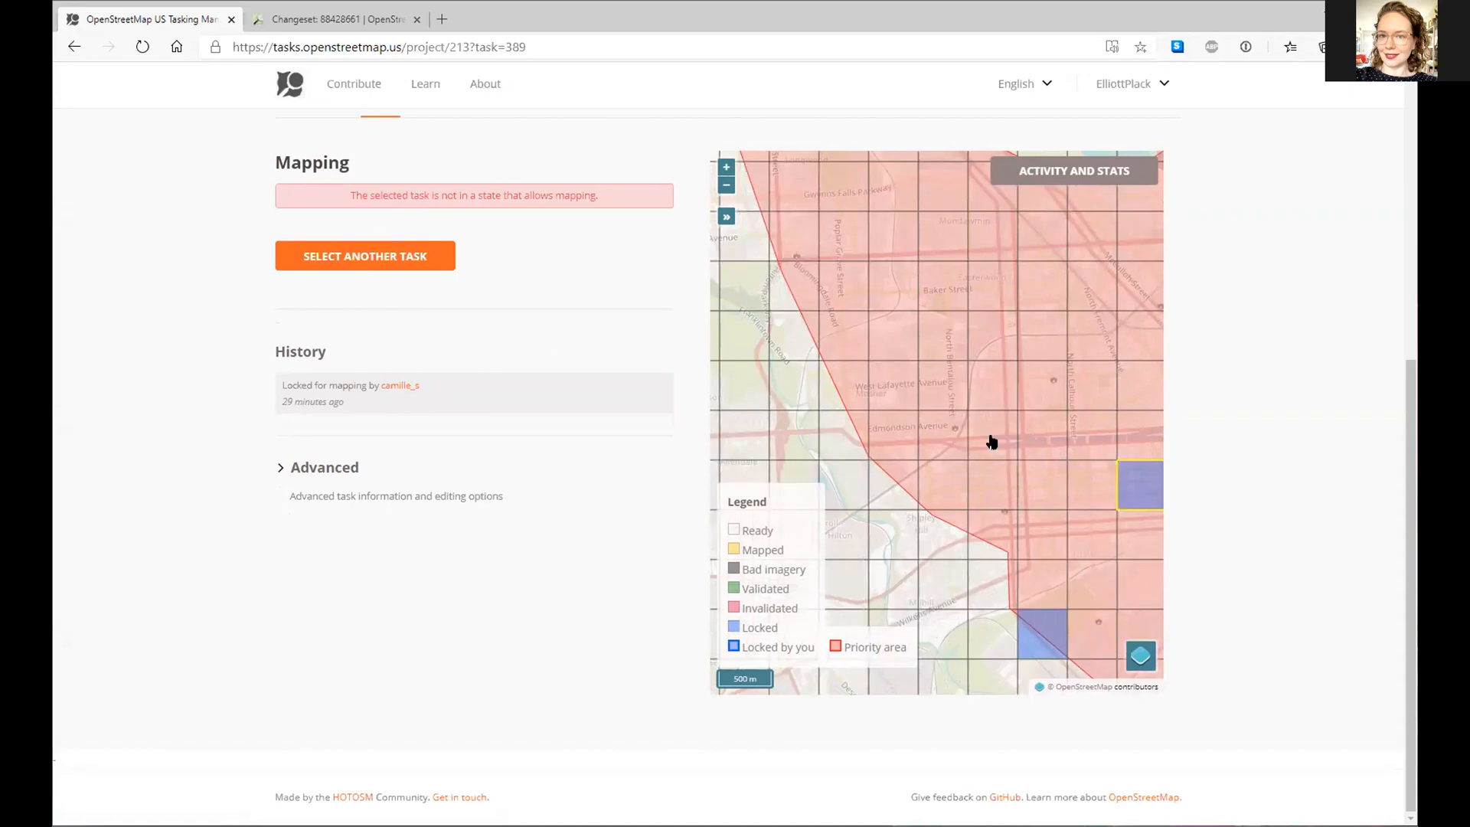
scroll(987, 428, up, 1)
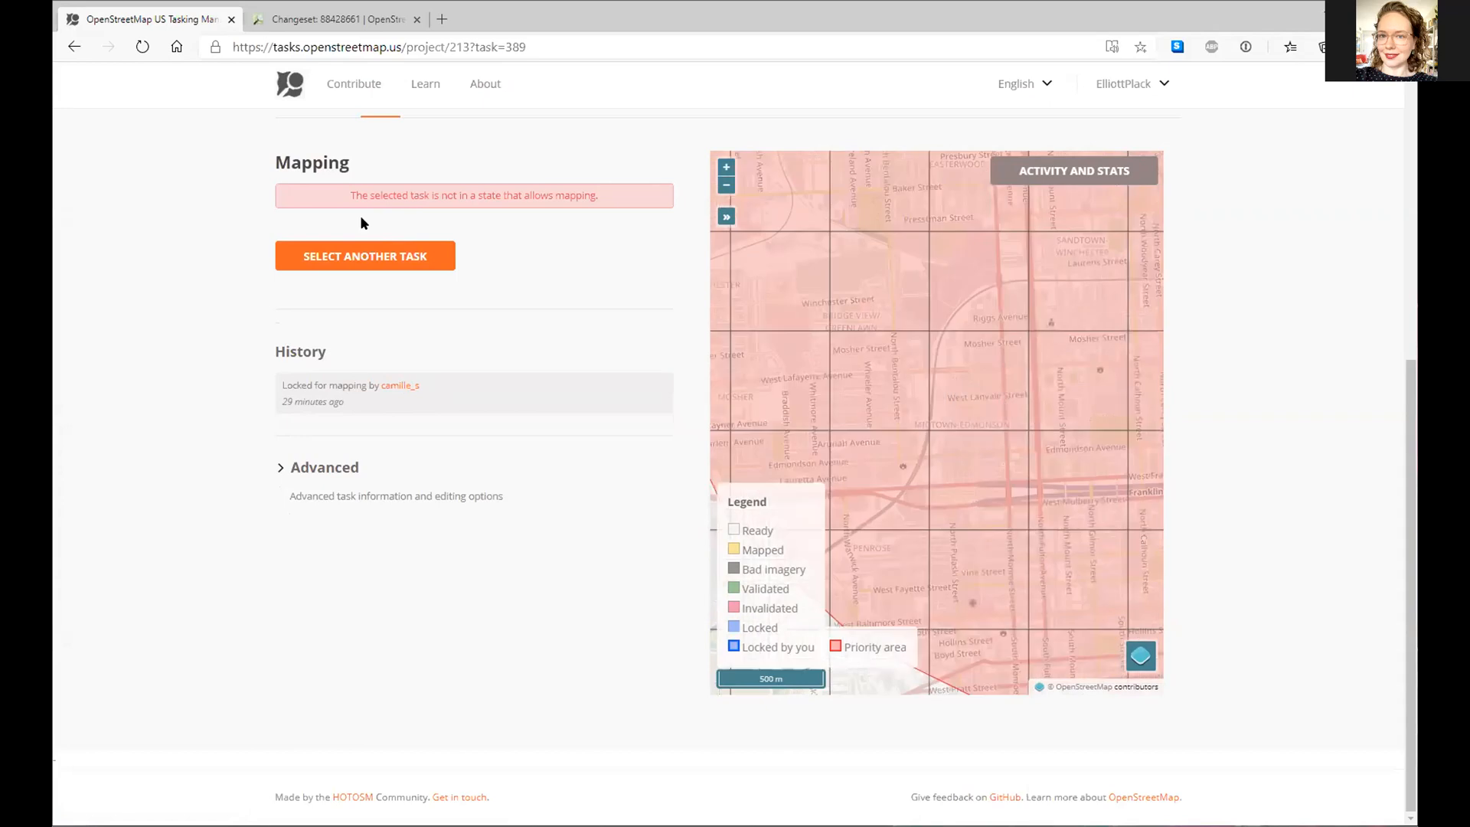
scroll(969, 380, up, 1)
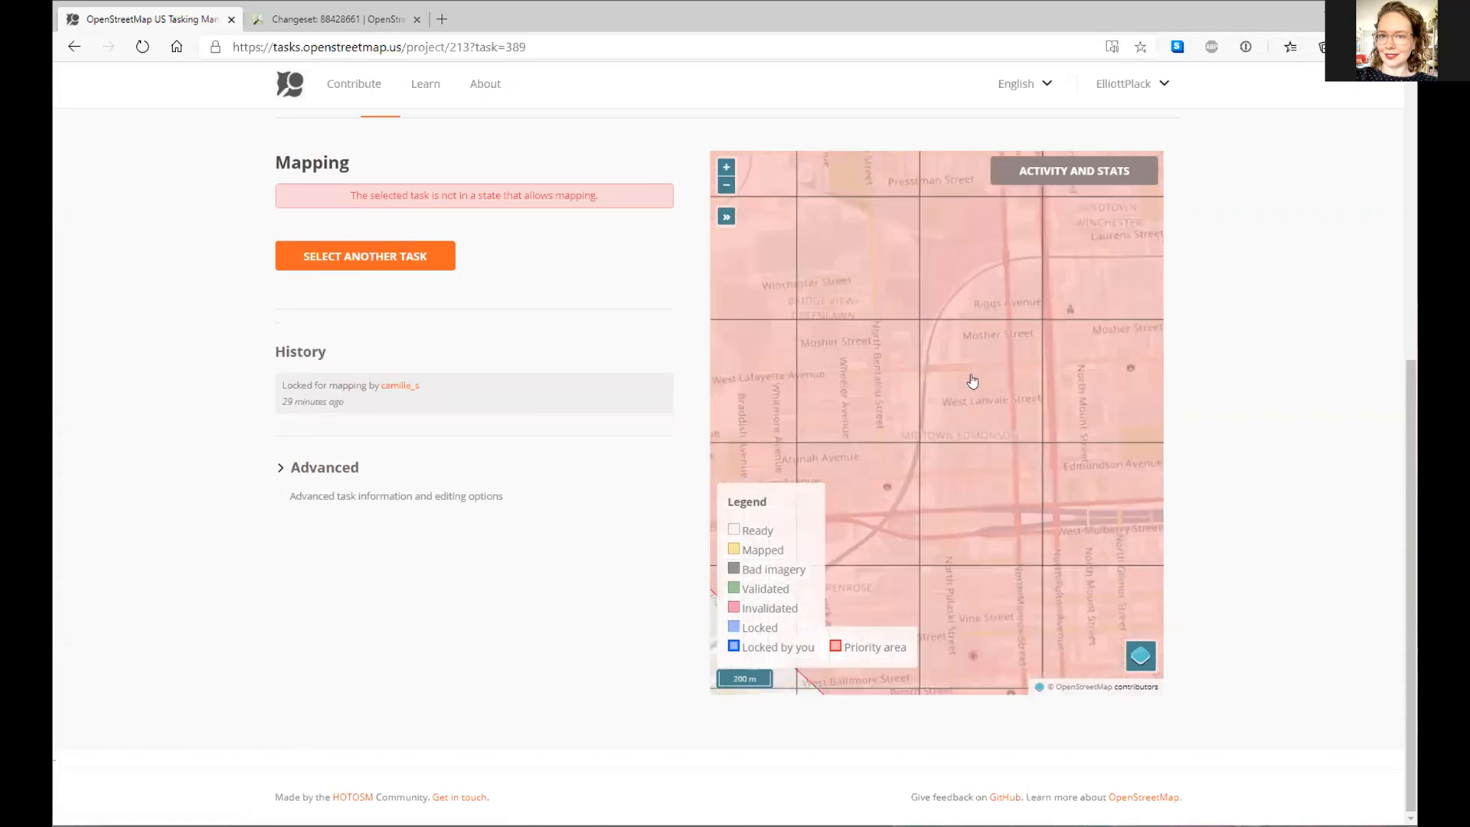
scroll(947, 445, up, 1)
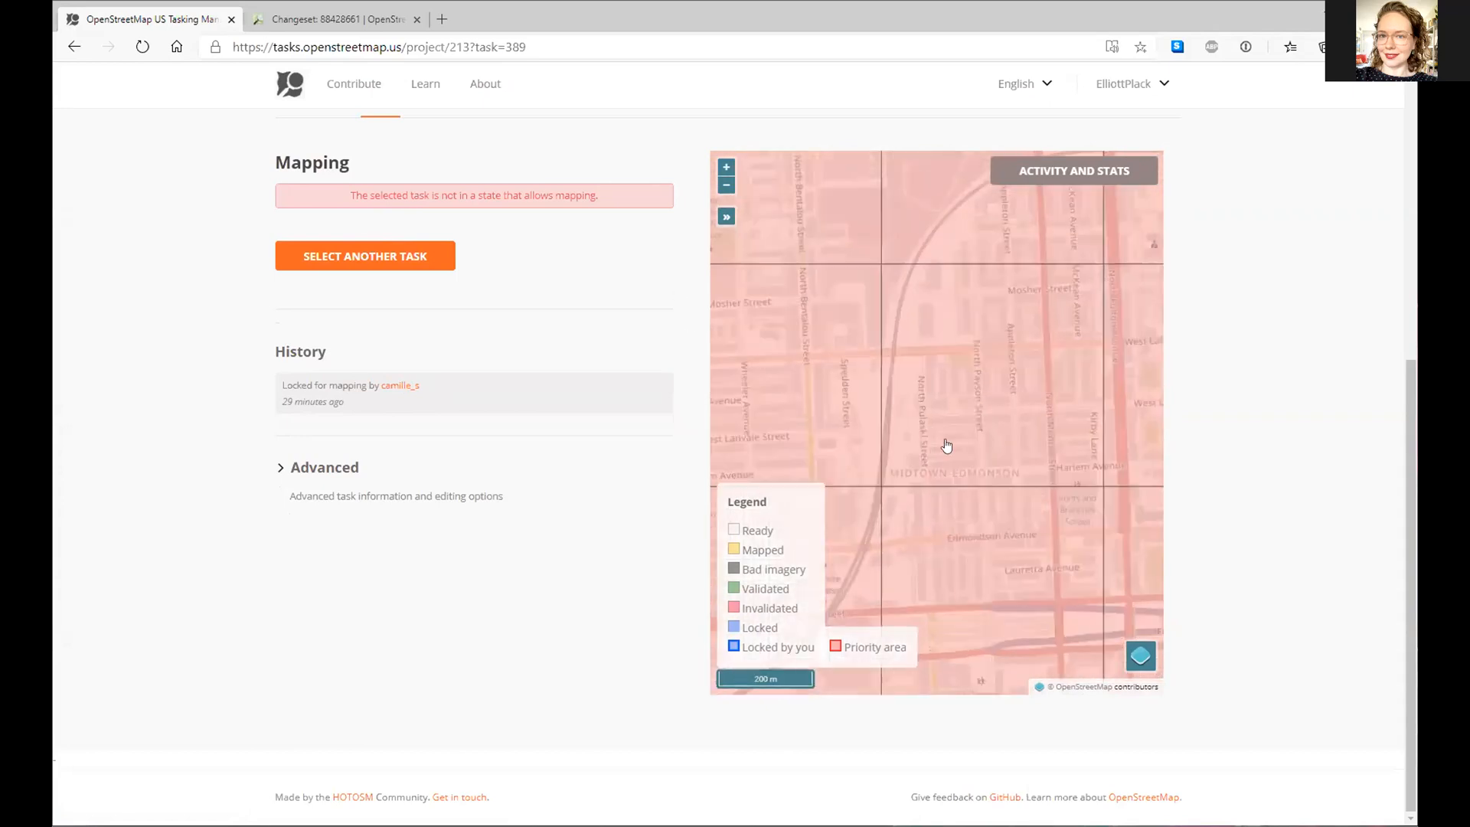
click(914, 406)
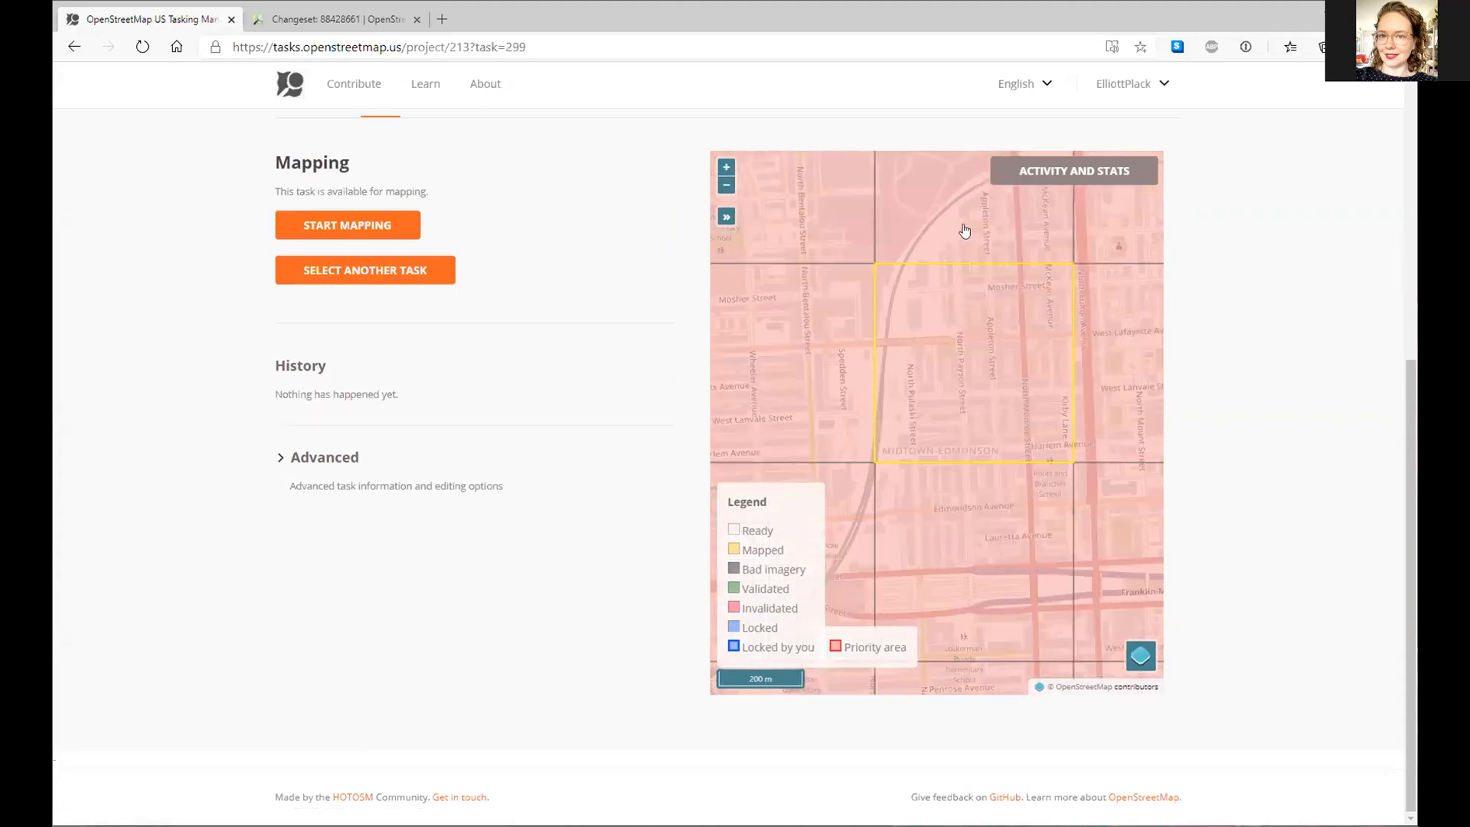
scroll(980, 428, up, 1)
scroll(1000, 345, down, 1)
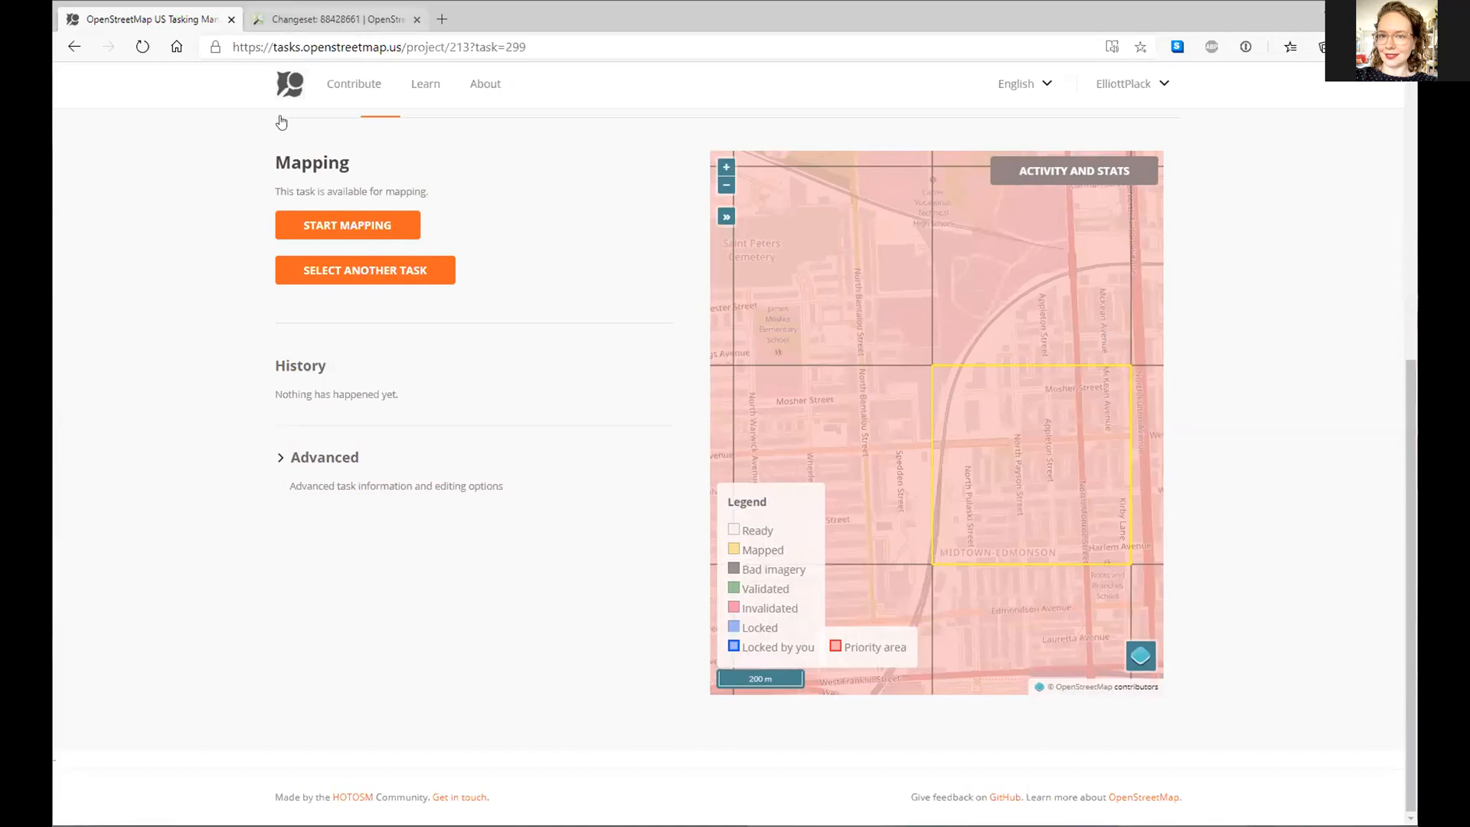
click(329, 19)
click(287, 167)
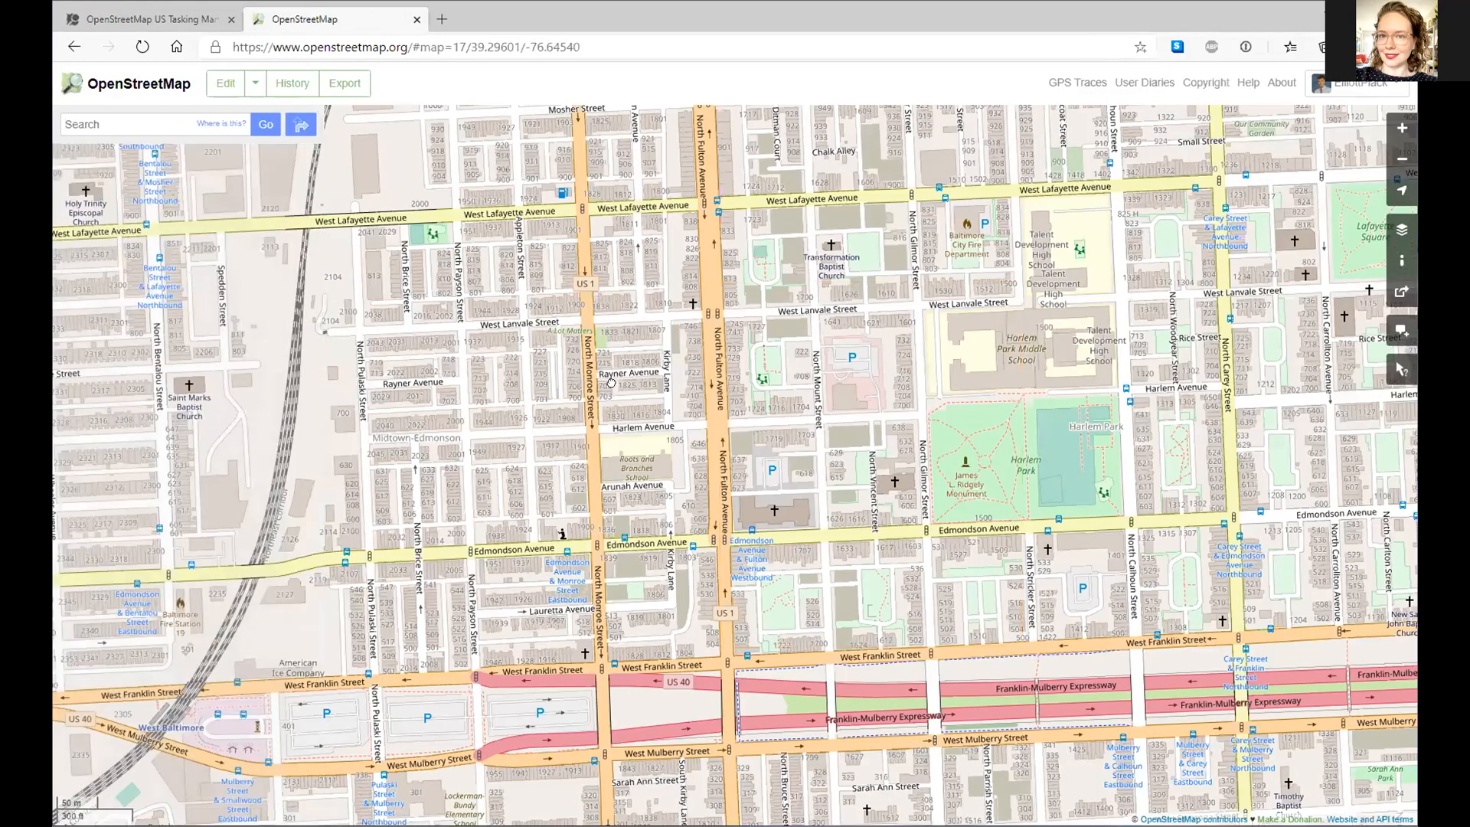
- Pan along the rail corridor around West Lafayette Avenue, then return to the task 299 page
drag(797, 550, 792, 540)
drag(804, 477, 721, 533)
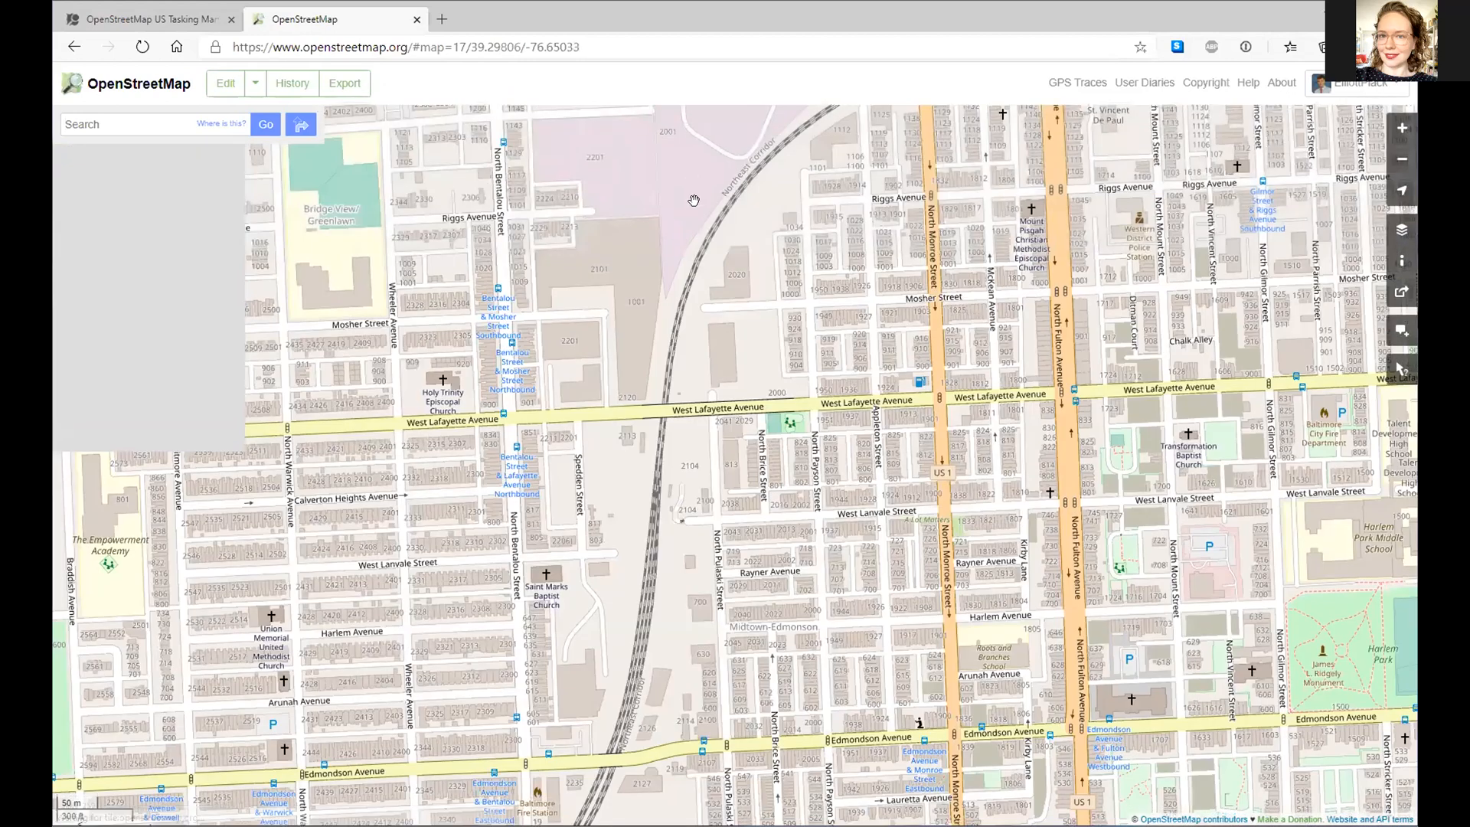
drag(449, 796, 465, 736)
drag(621, 753, 614, 668)
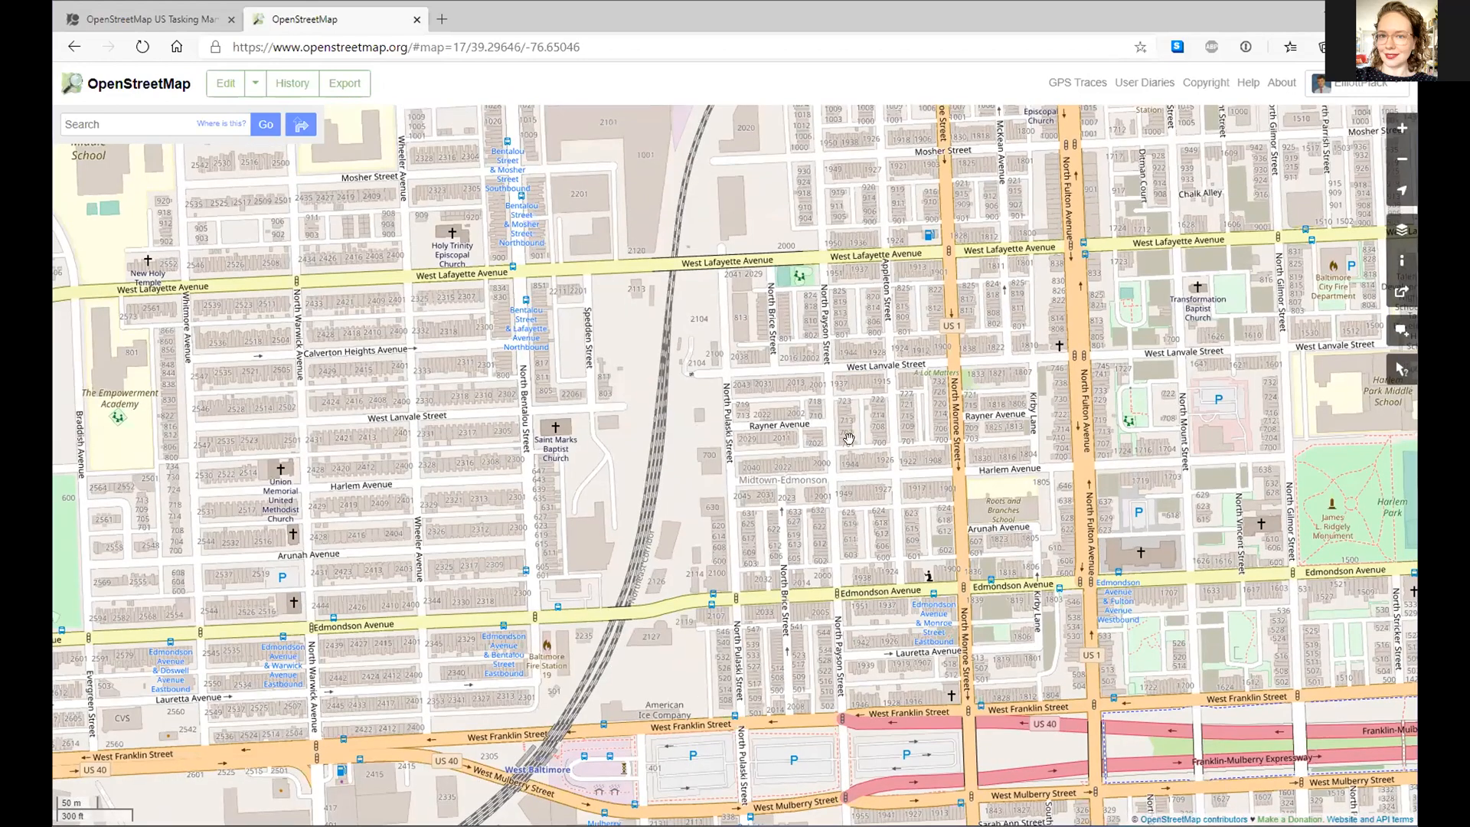
drag(849, 438, 777, 780)
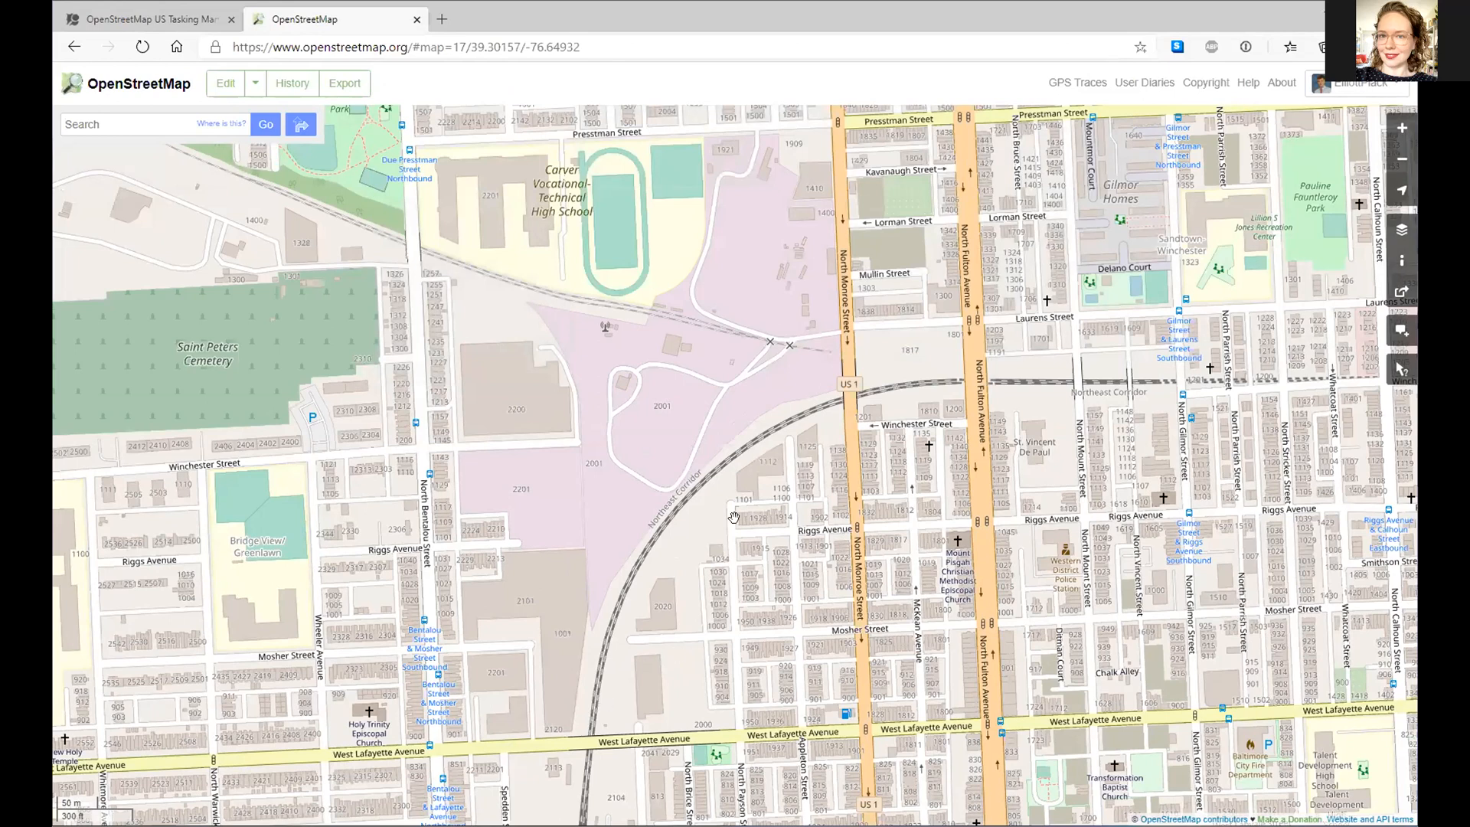
drag(588, 563, 629, 222)
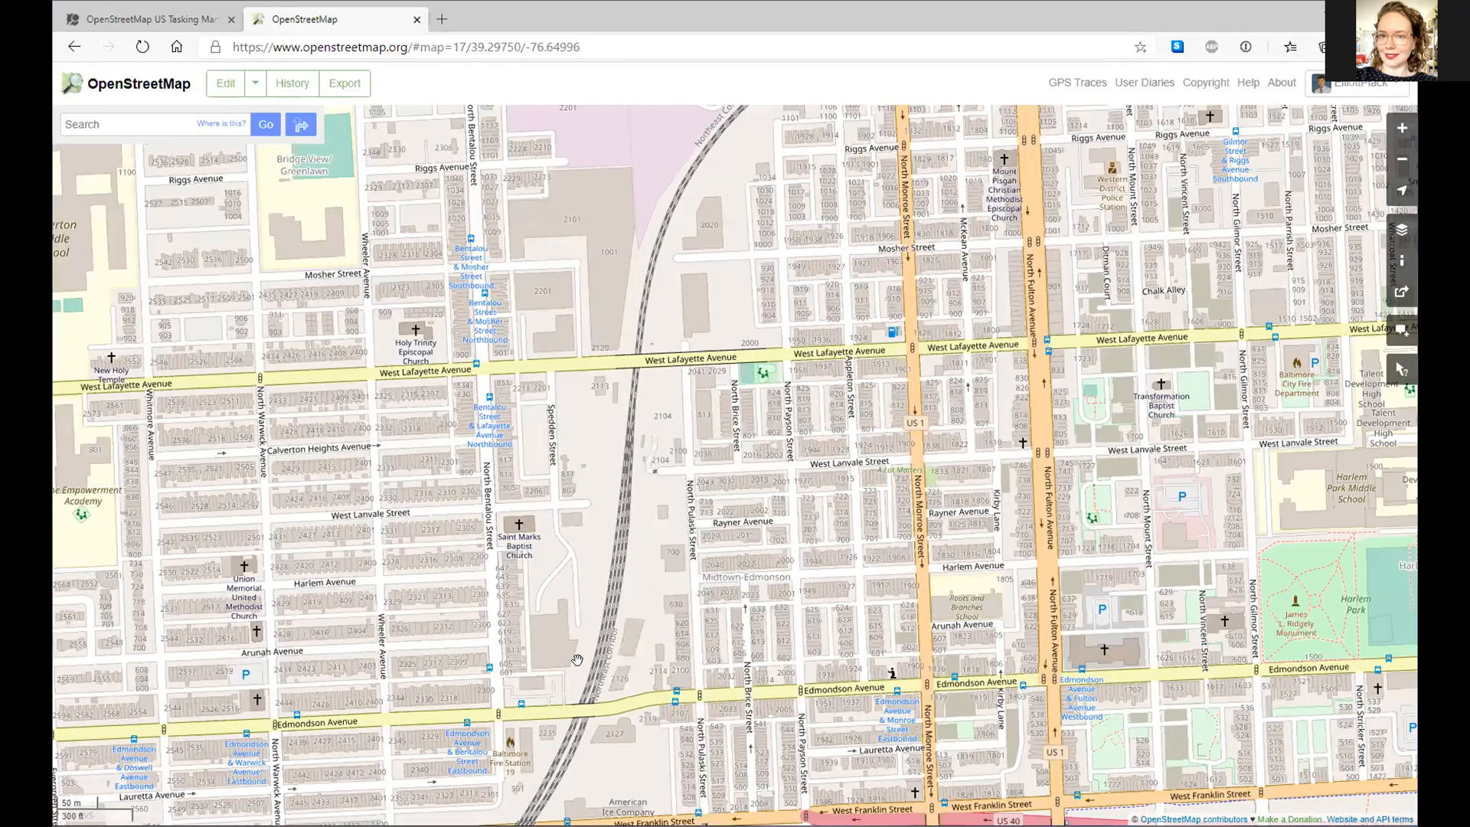
drag(603, 675, 674, 344)
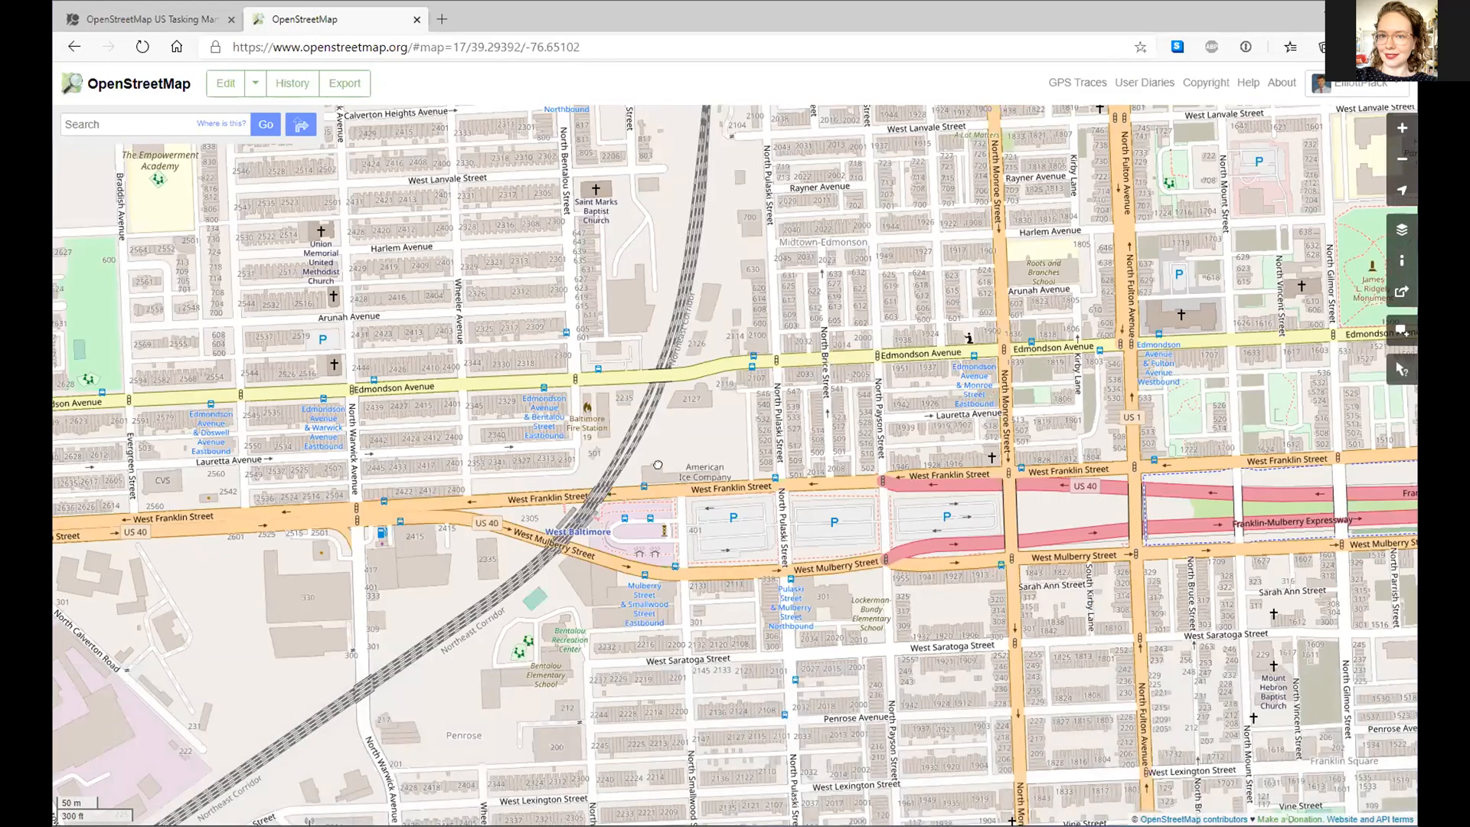
drag(698, 272, 637, 462)
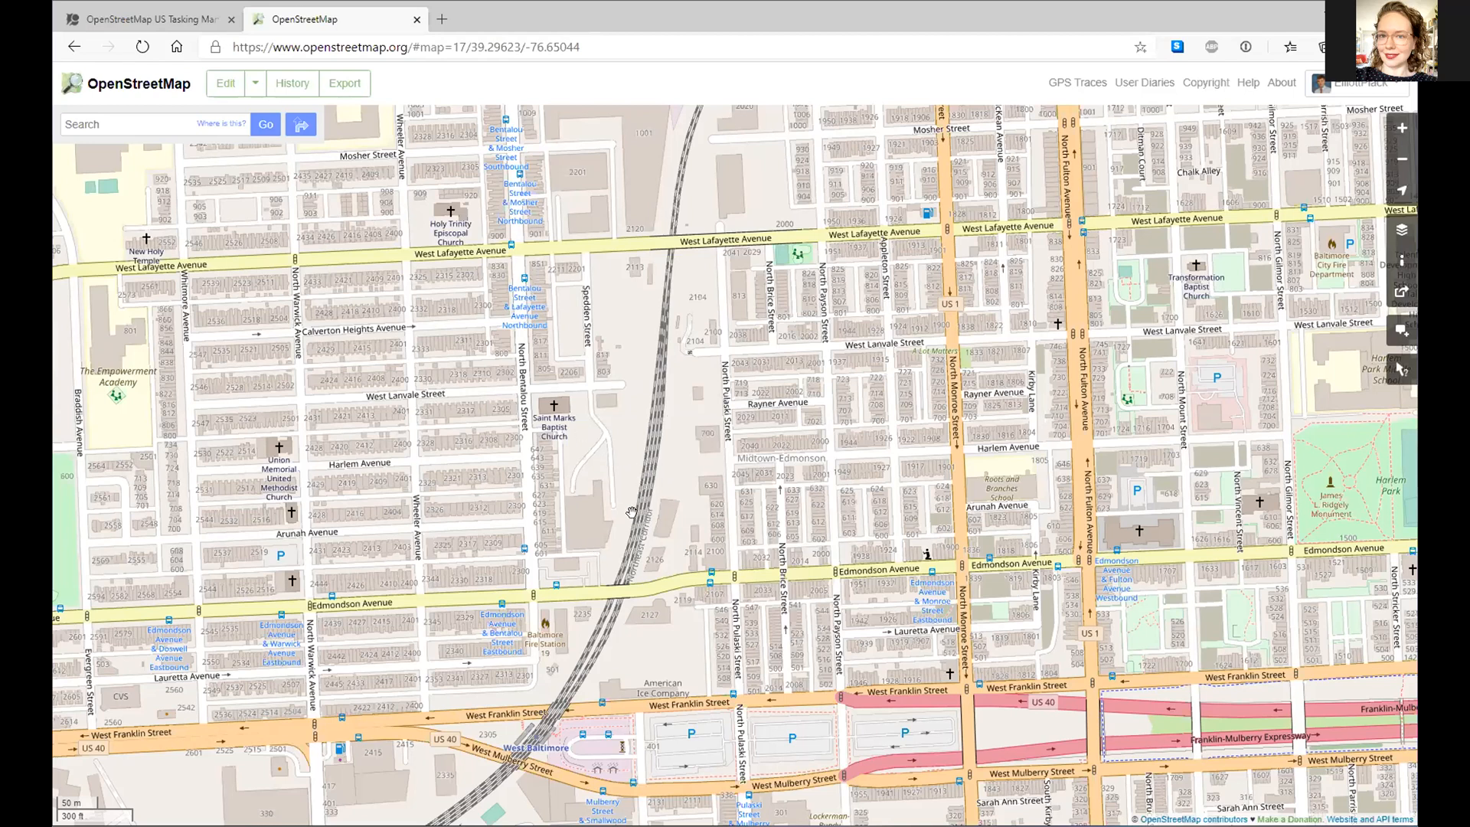
drag(631, 511, 528, 602)
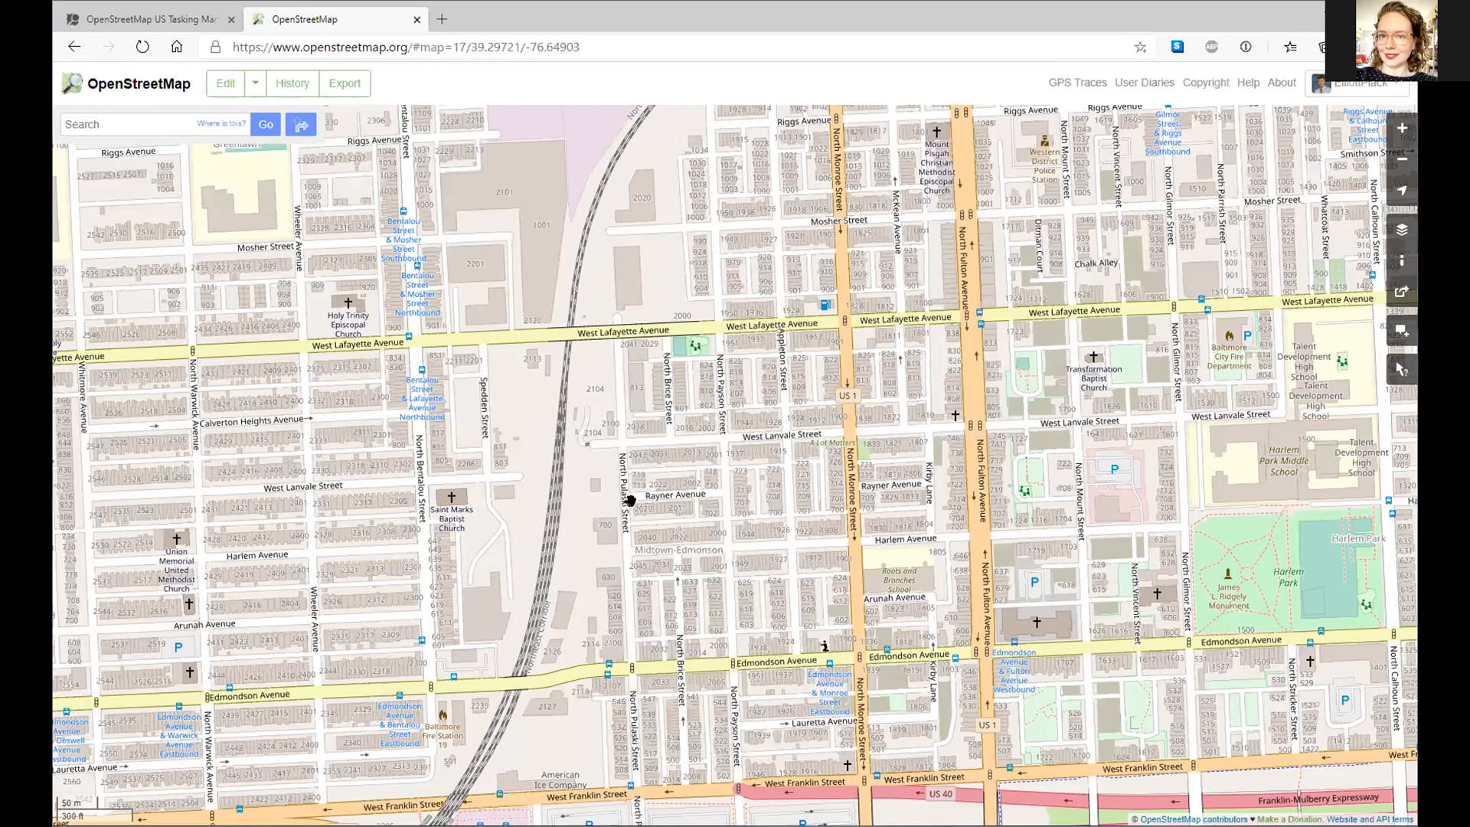
click(162, 23)
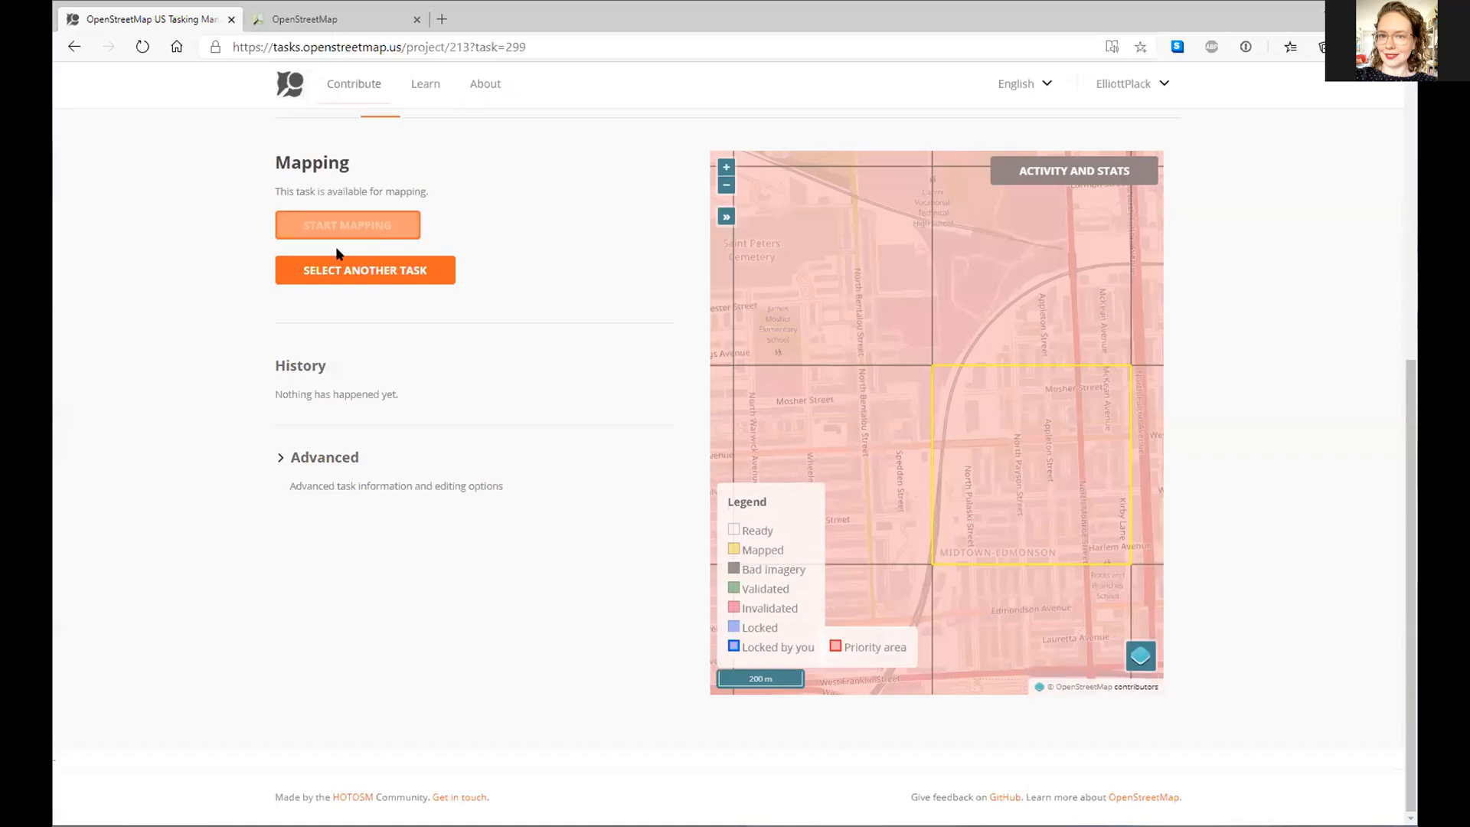
- Lock task 299 and open its area in the iD editor
click(351, 232)
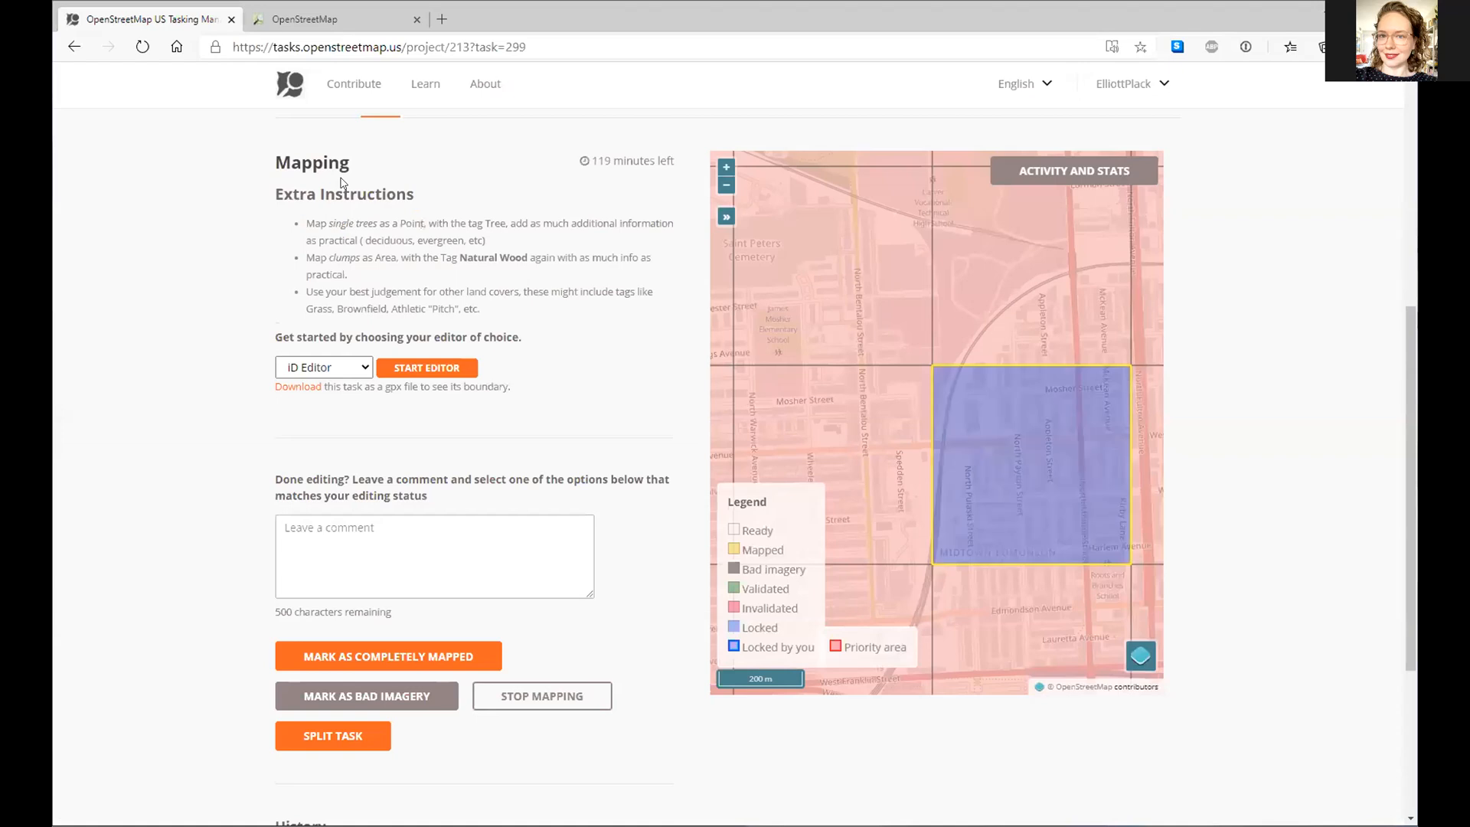
click(406, 370)
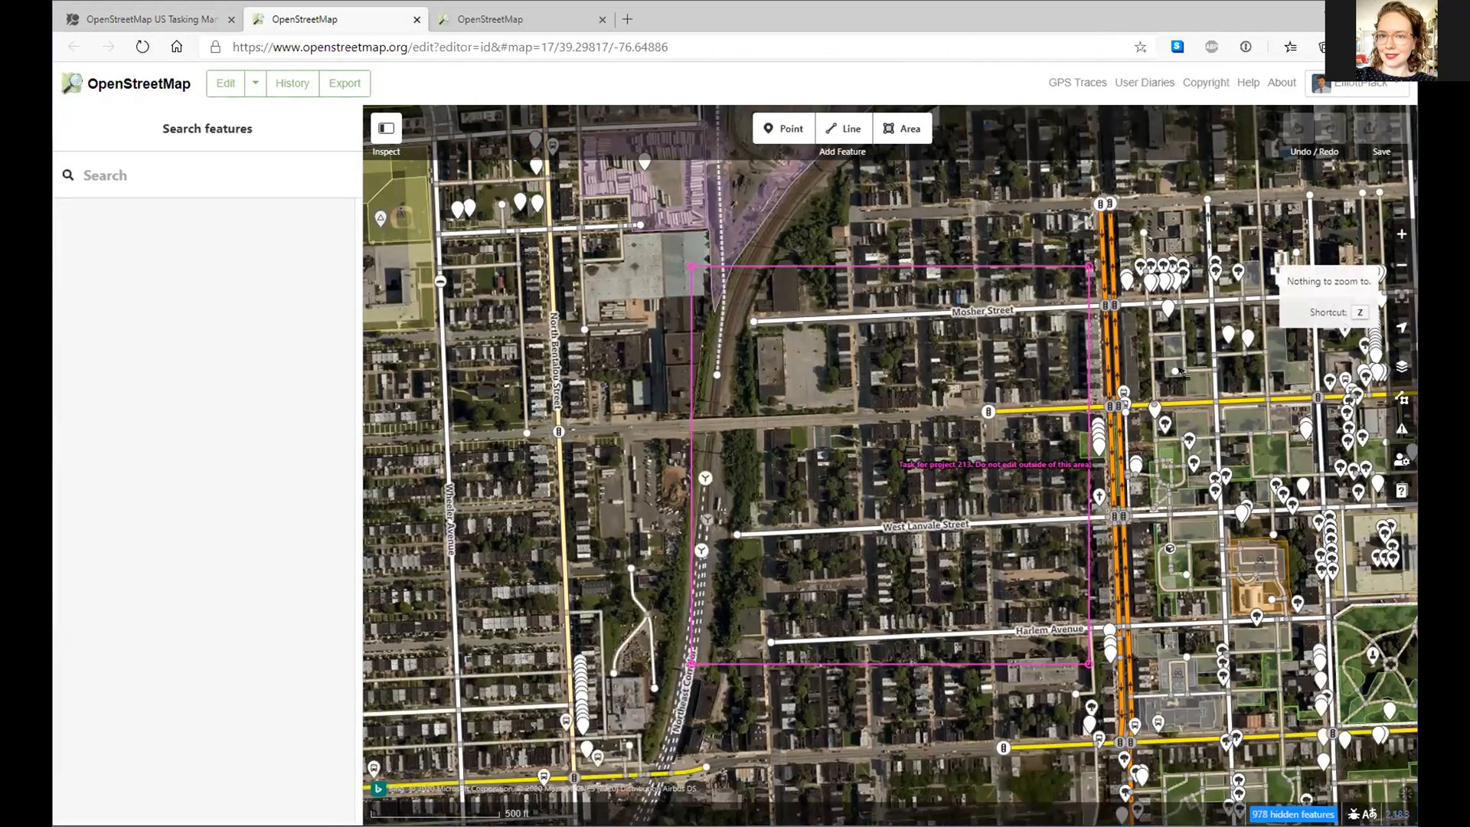
- Use MD Latest 6 Inch Aerial Imagery as background, briefly comparing it against Bing
click(1402, 369)
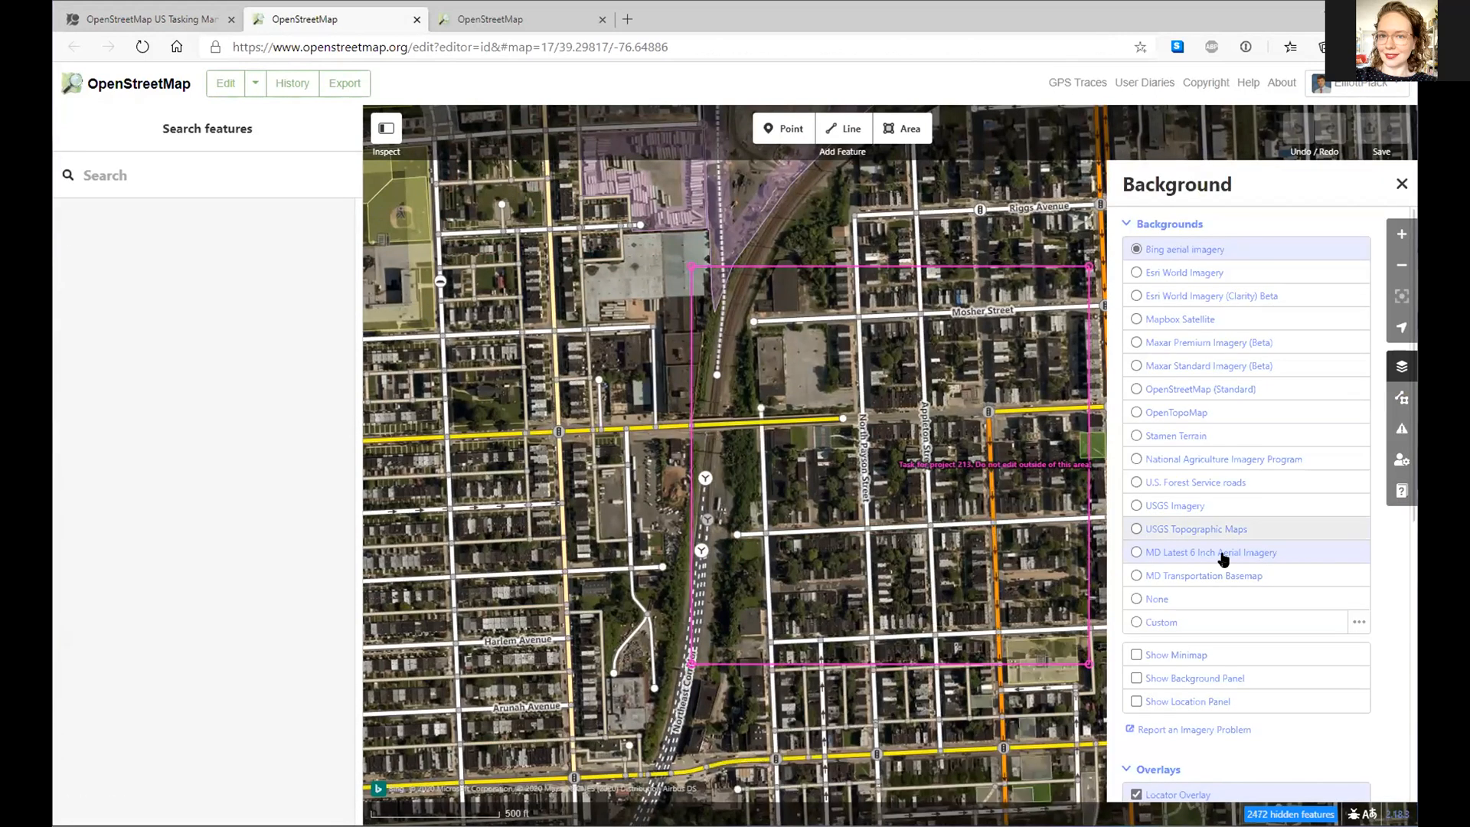
click(1221, 556)
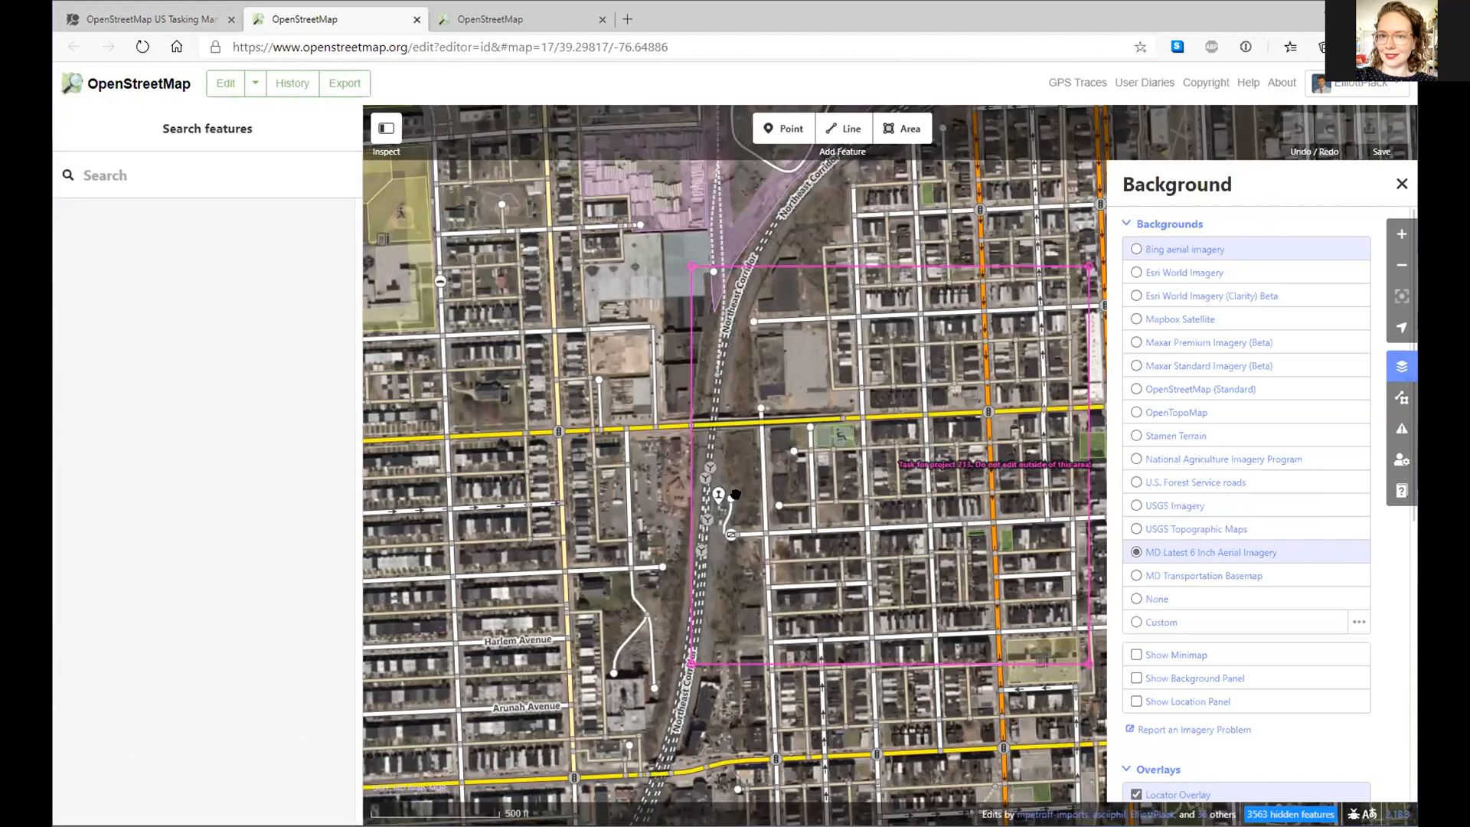
scroll(736, 495, up, 3)
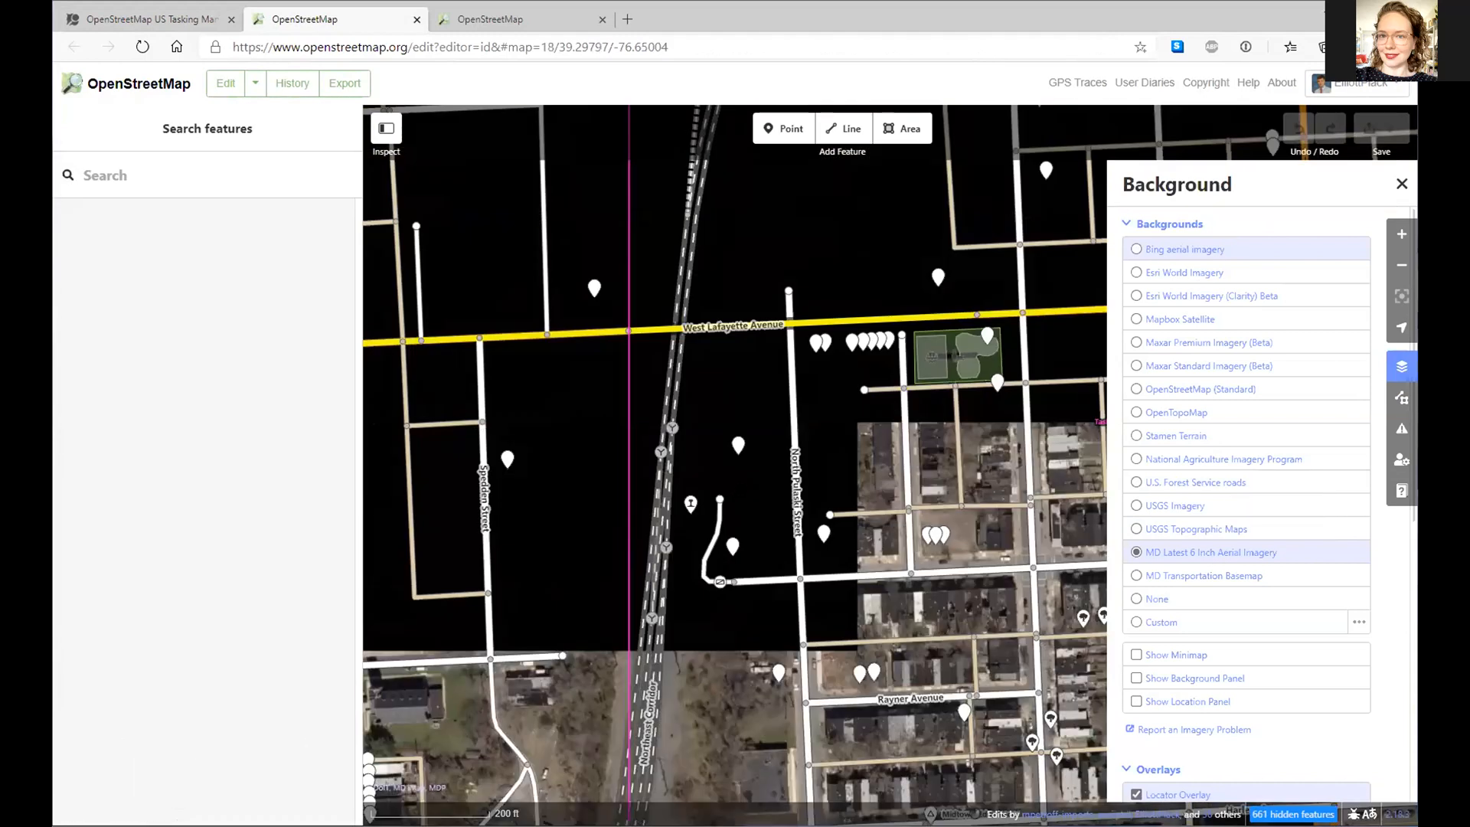
scroll(742, 490, up, 3)
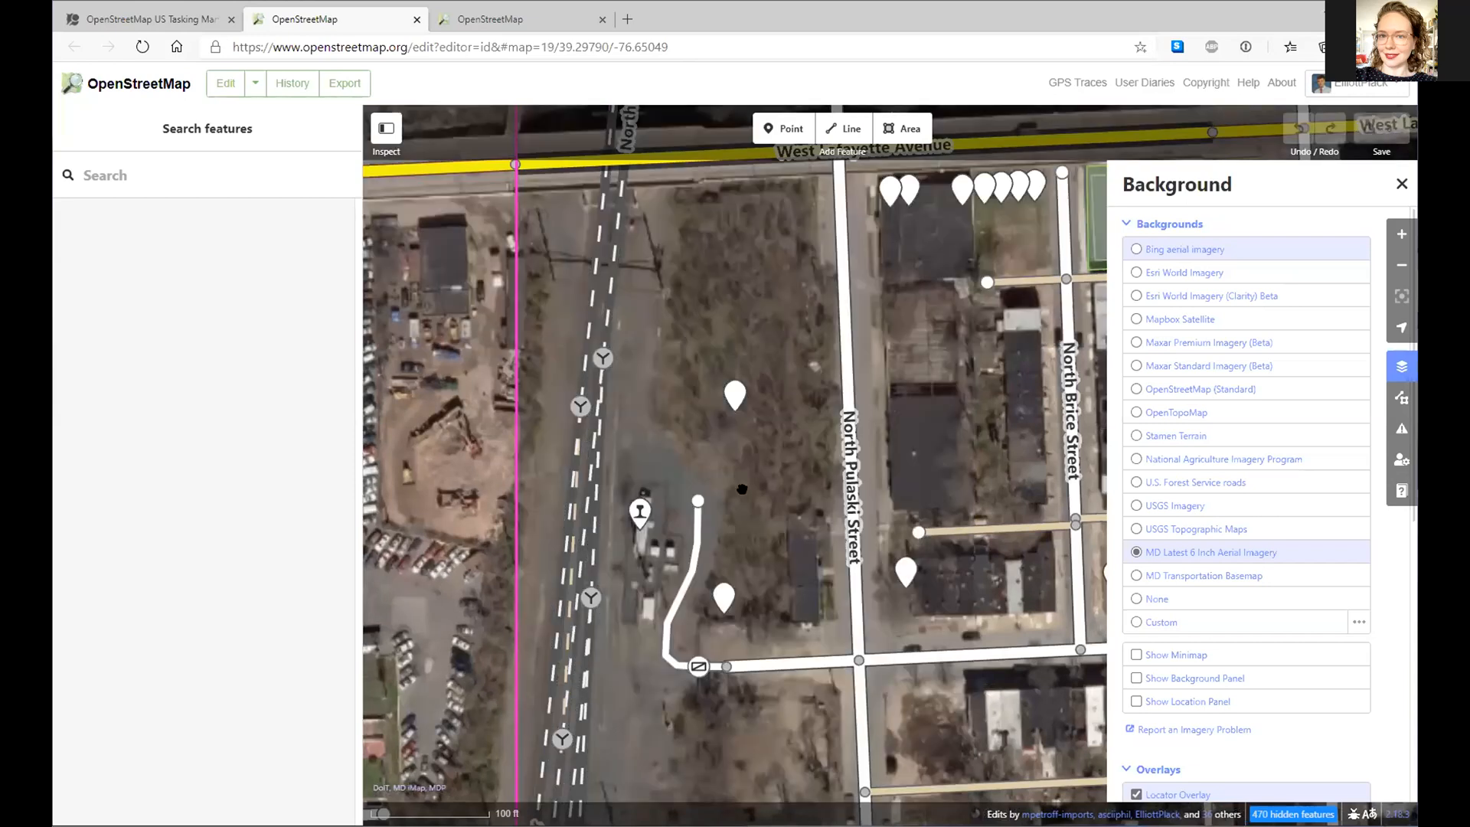
key(ctrl+b)
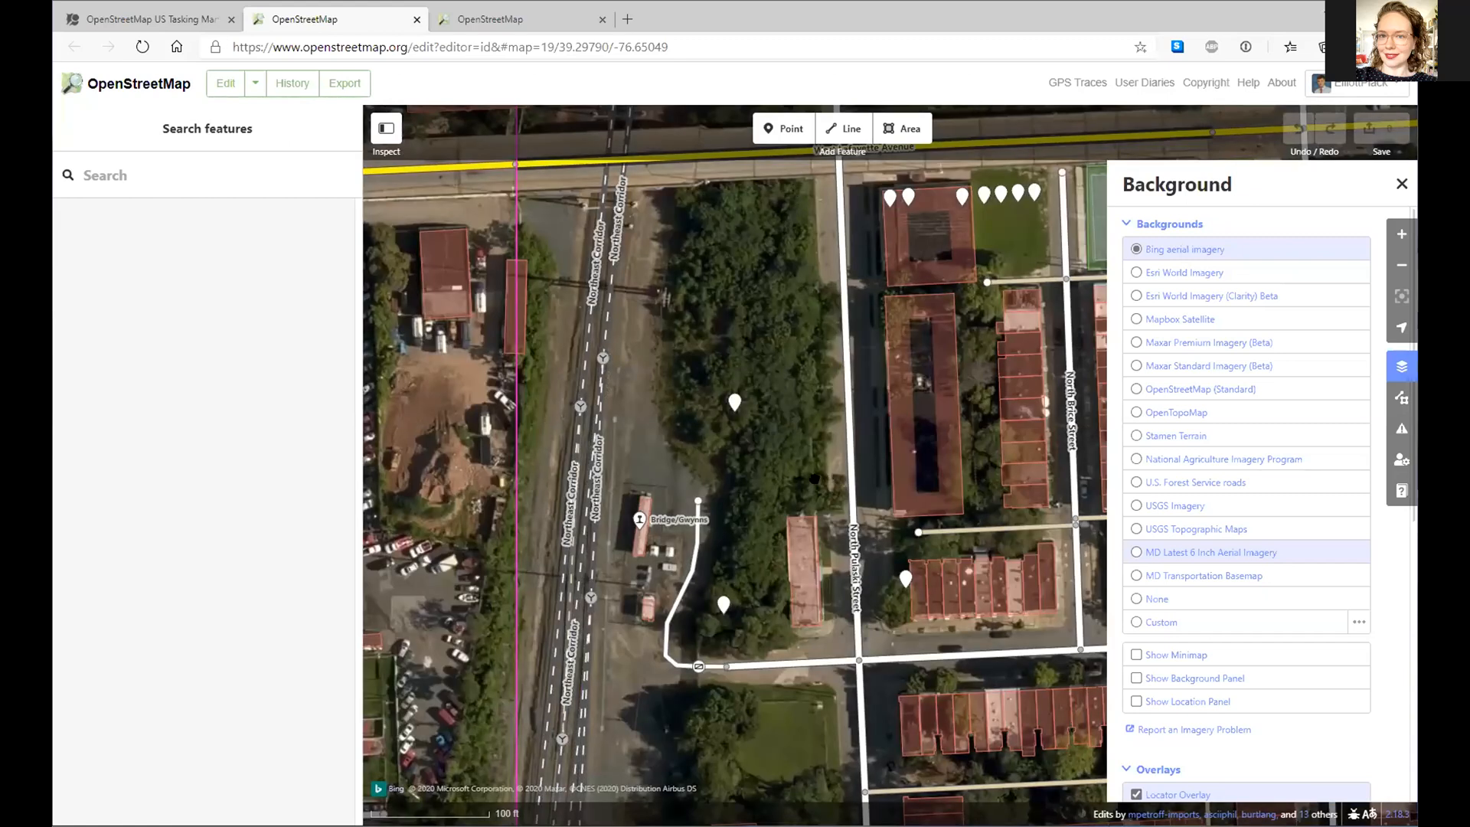
key(ctrl+b)
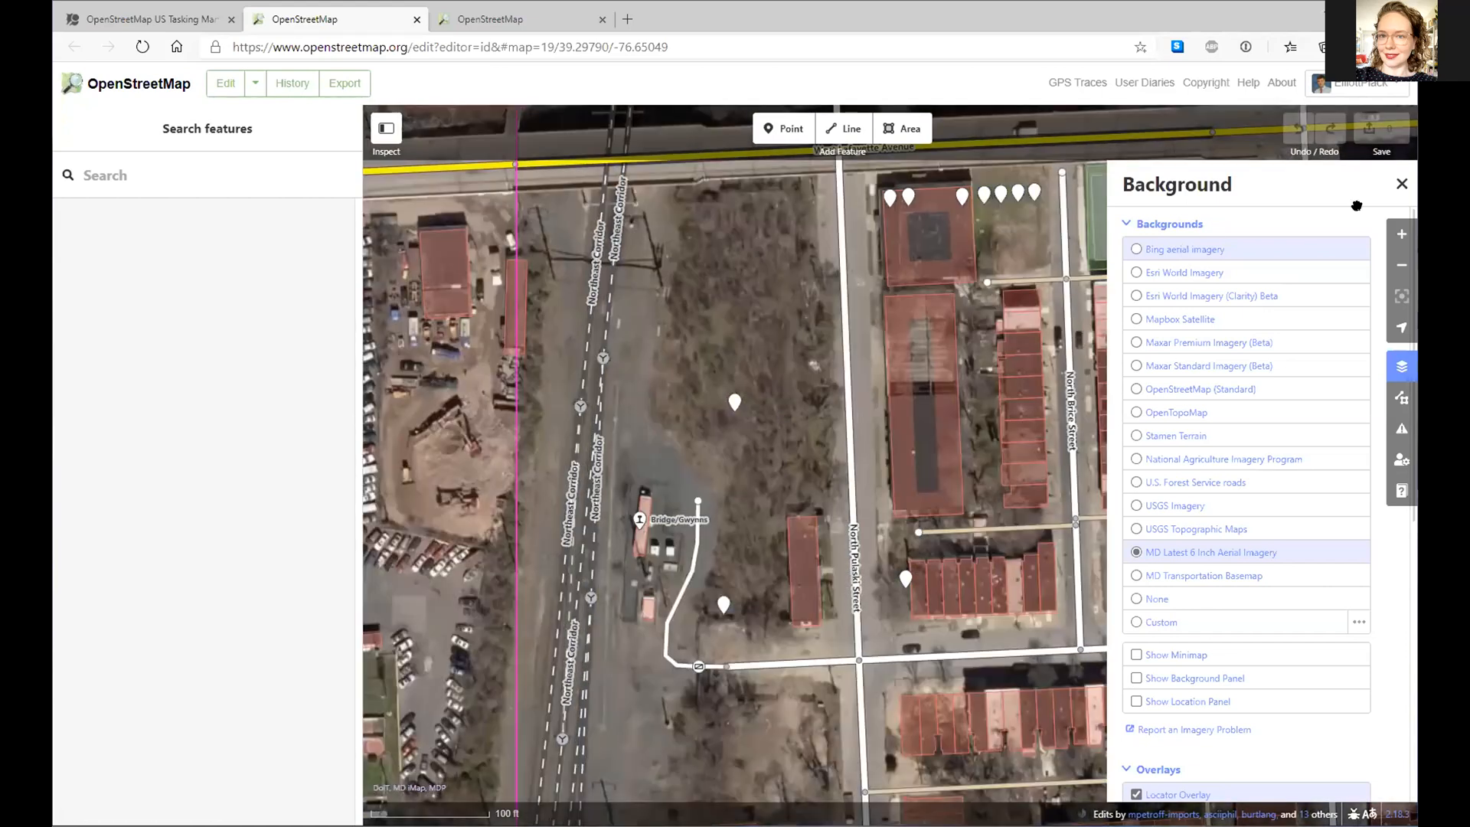
click(1400, 185)
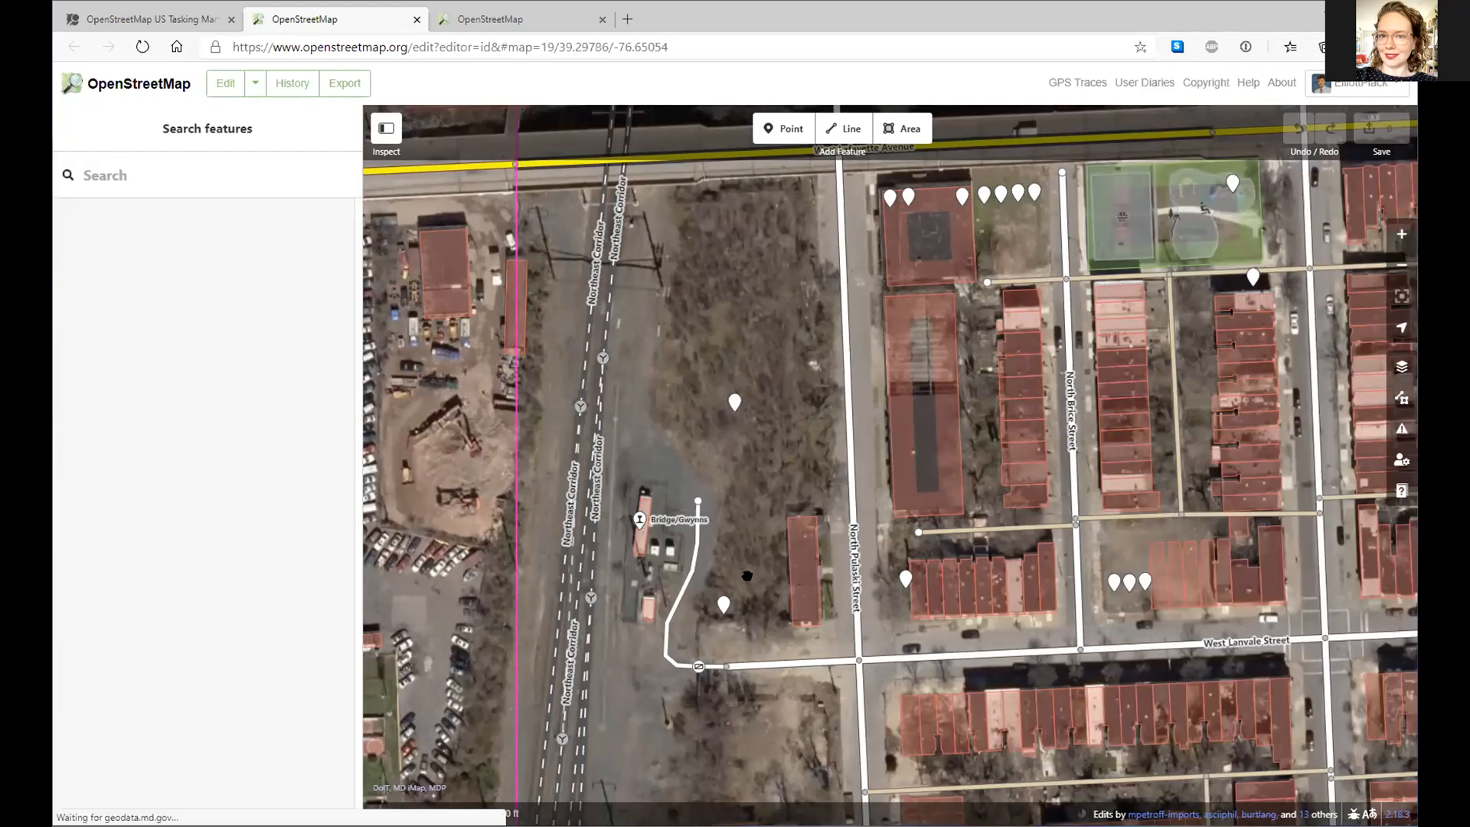
- Start a new area and compare leaf-on Bing with leaf-off Maryland imagery, hiding the sidebar
scroll(748, 576, up, 1)
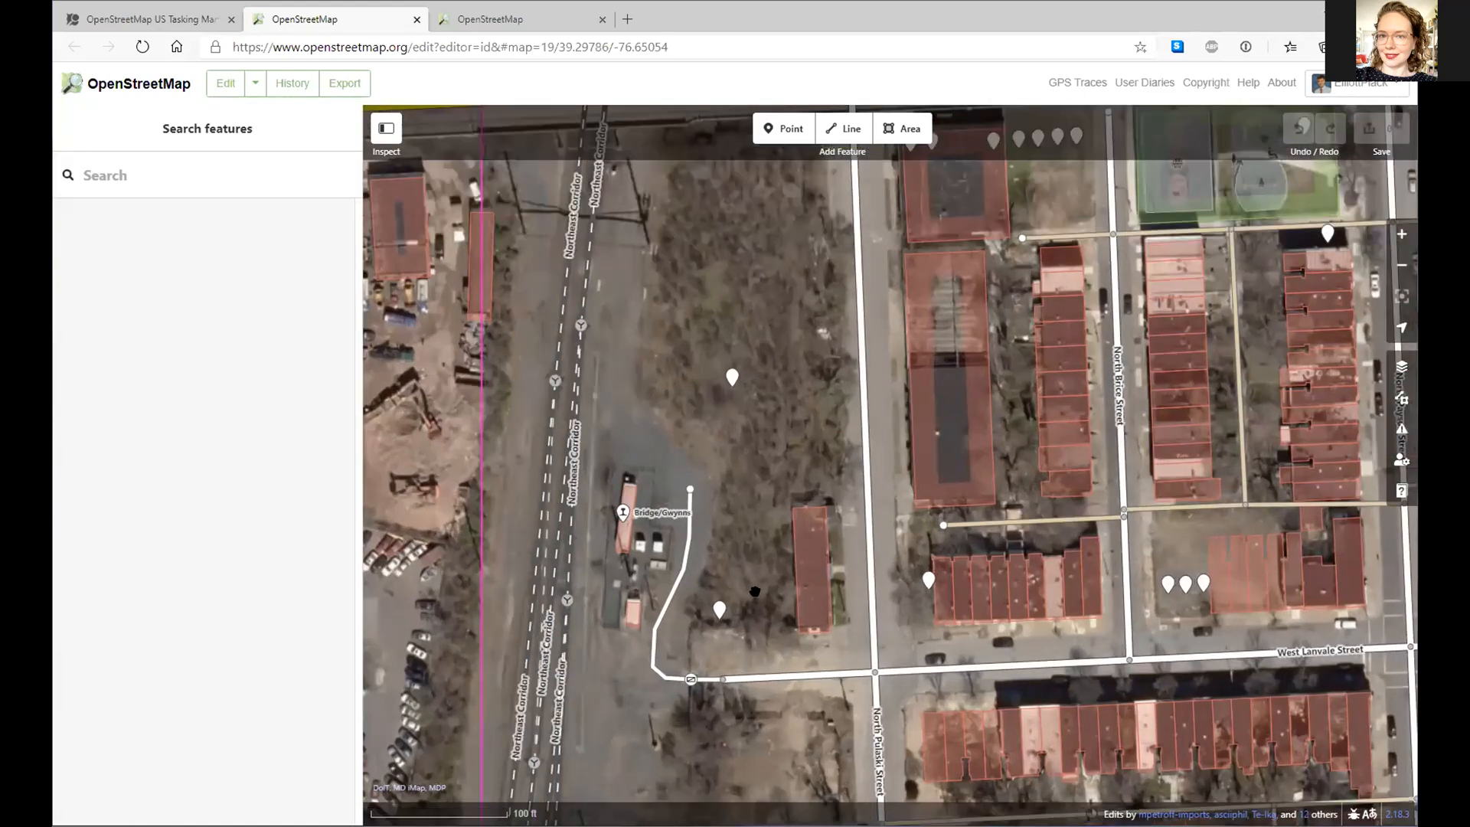
click(901, 129)
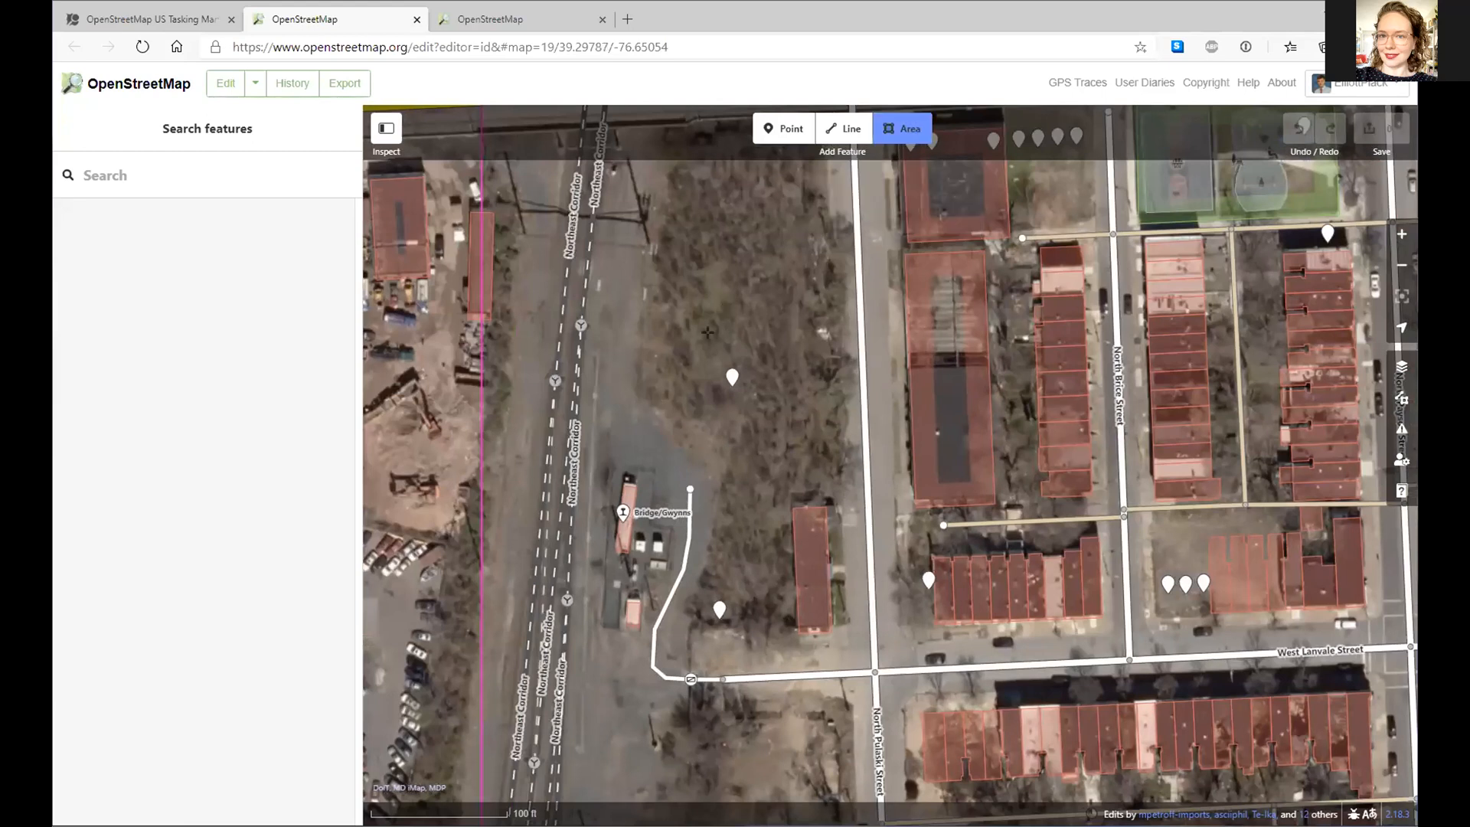
scroll(703, 321, up, 3)
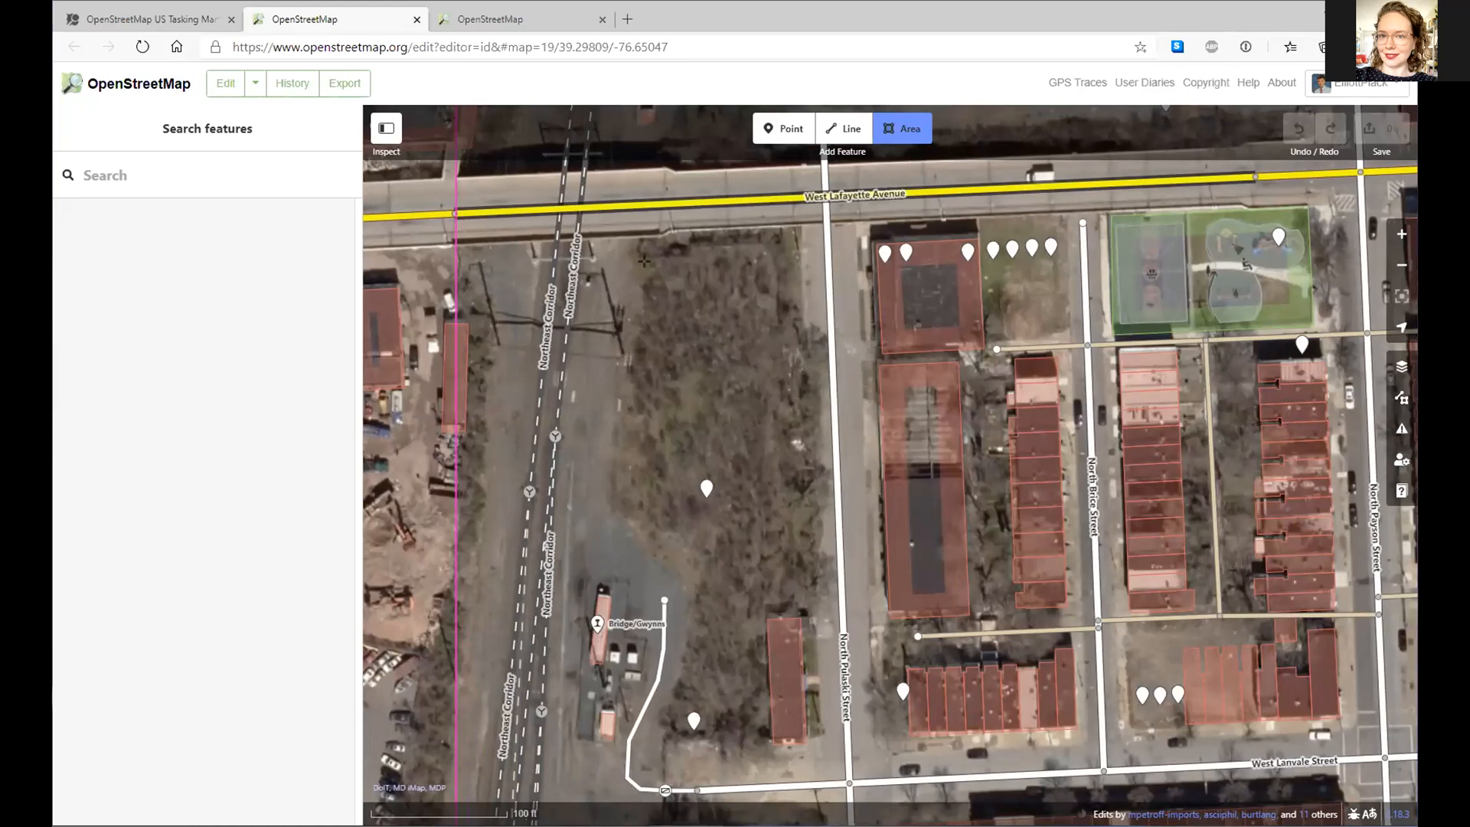
key(ctrl+b)
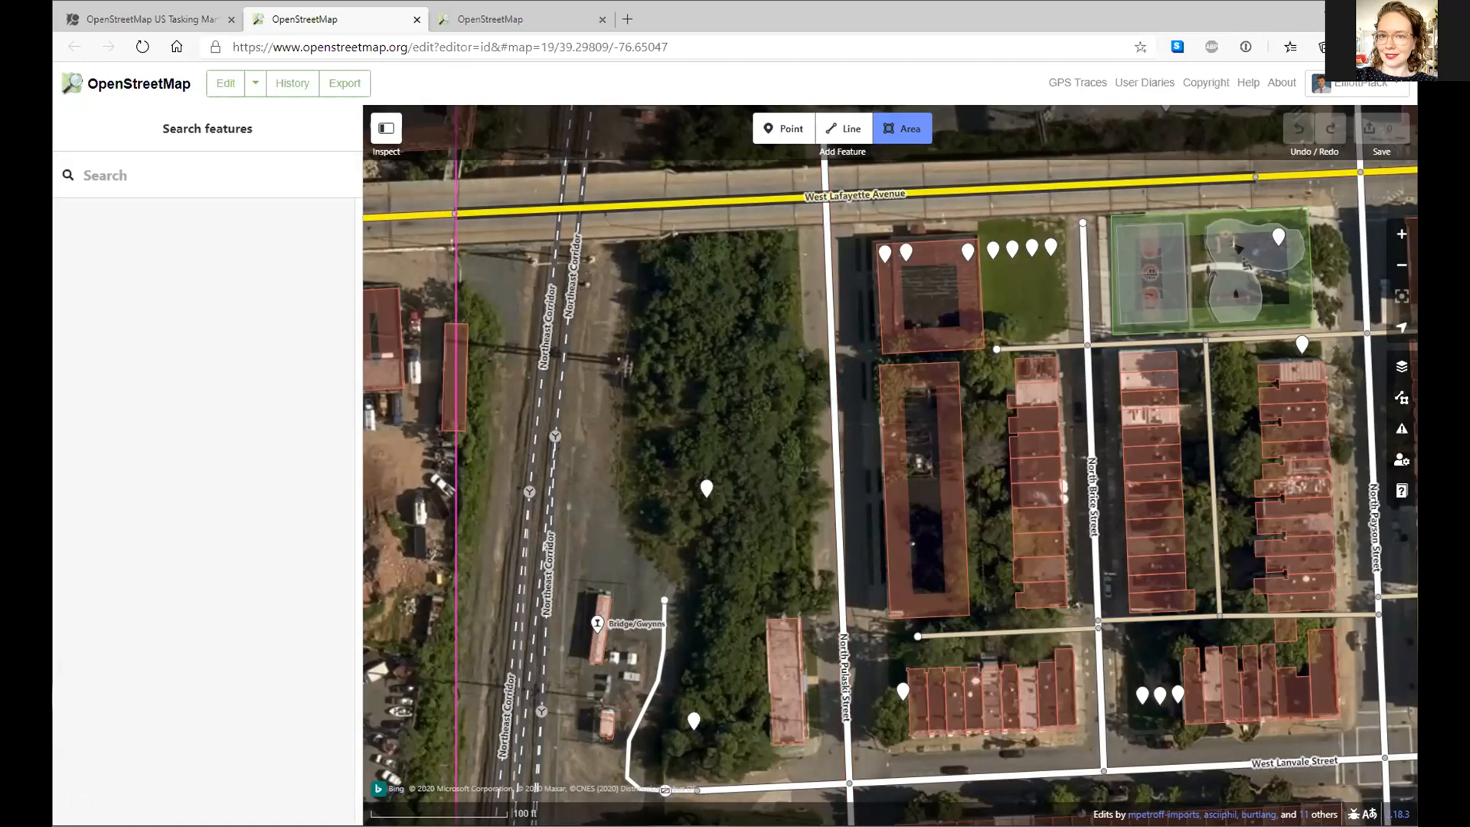
key(grave)
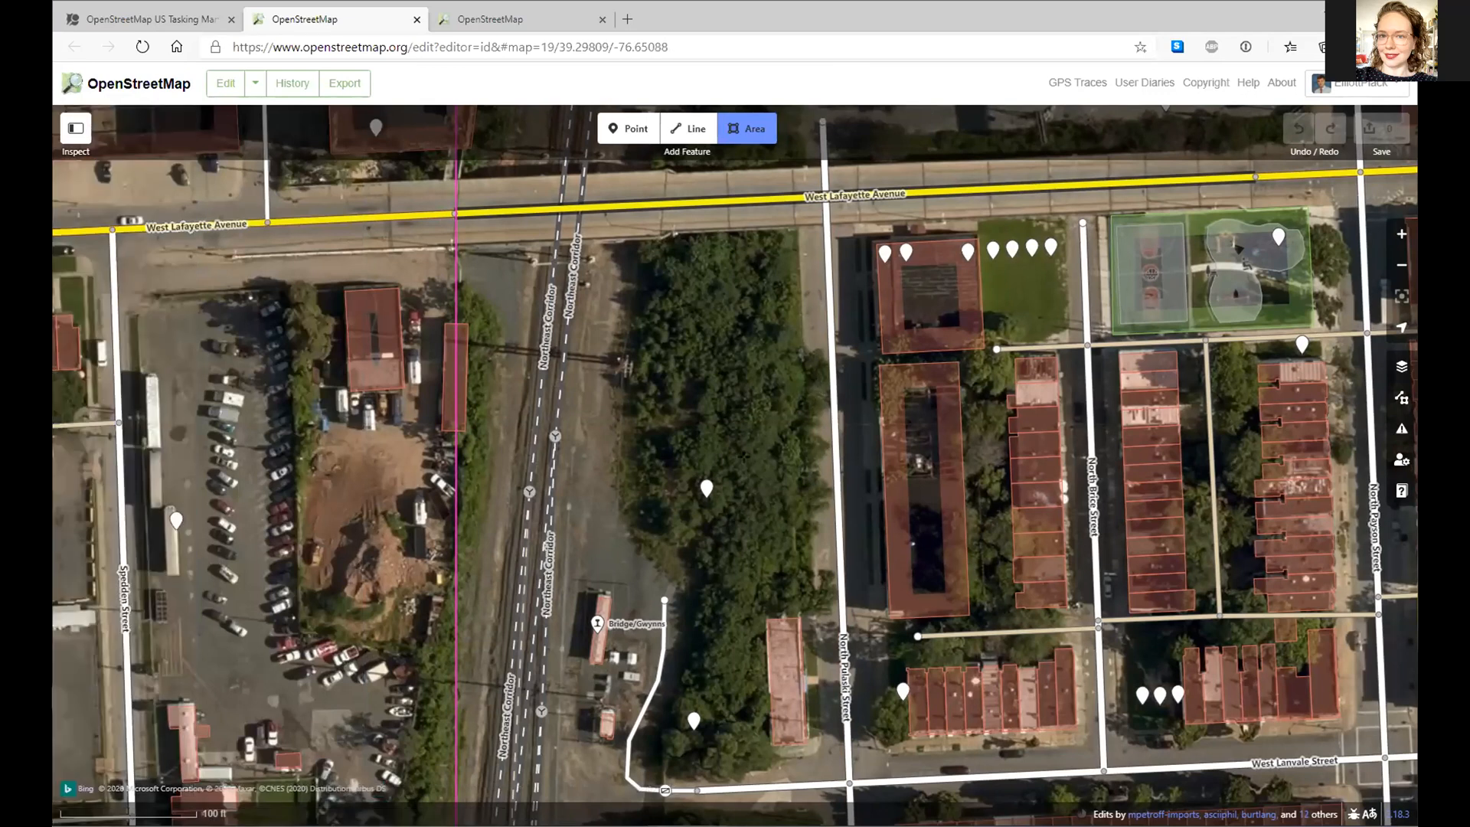
key(ctrl+b)
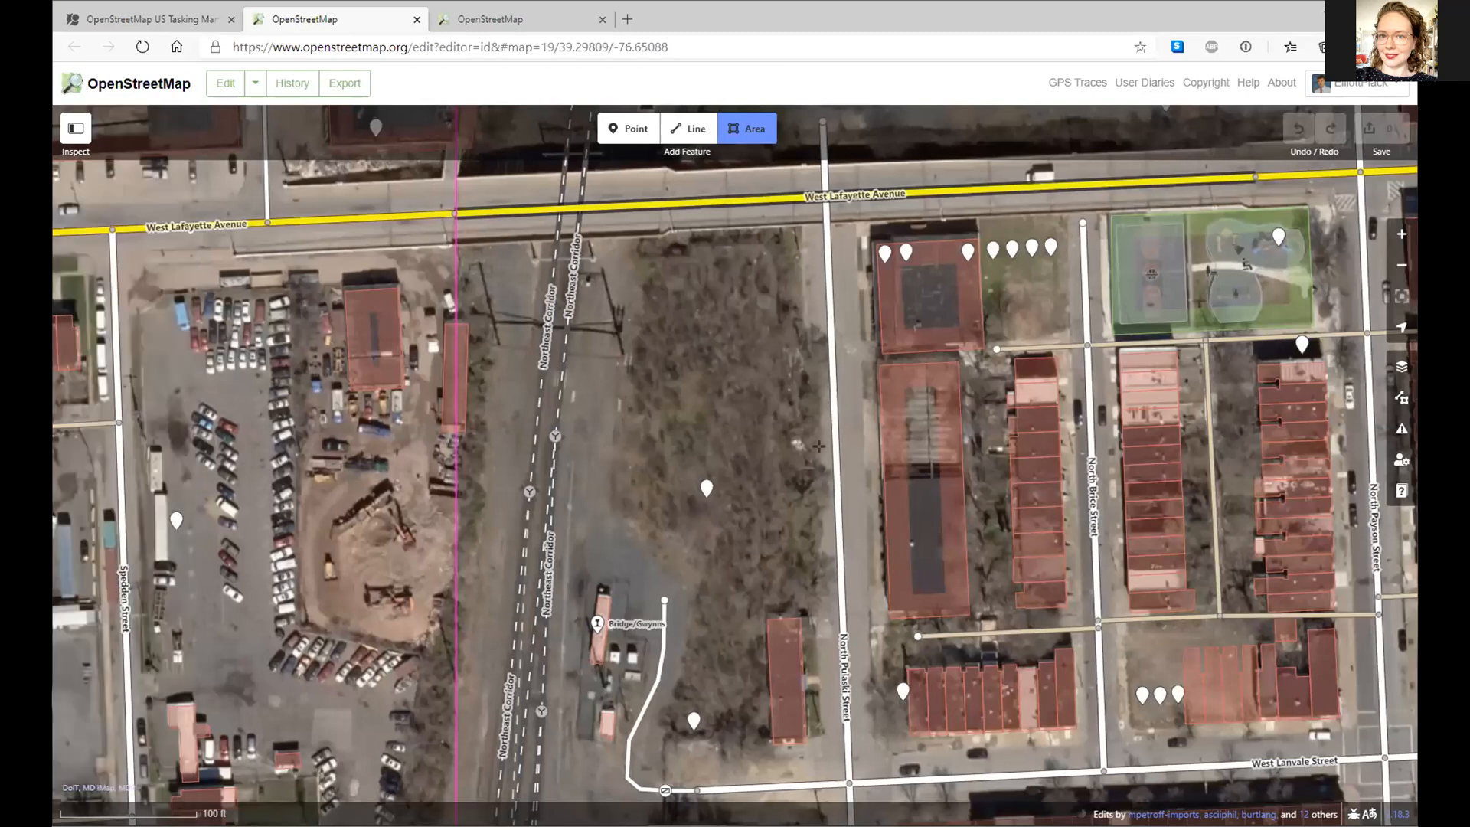
- Zoom and pan to the wooded lot beside North Pulaski Street, rechecking it on Bing
scroll(788, 432, up, 3)
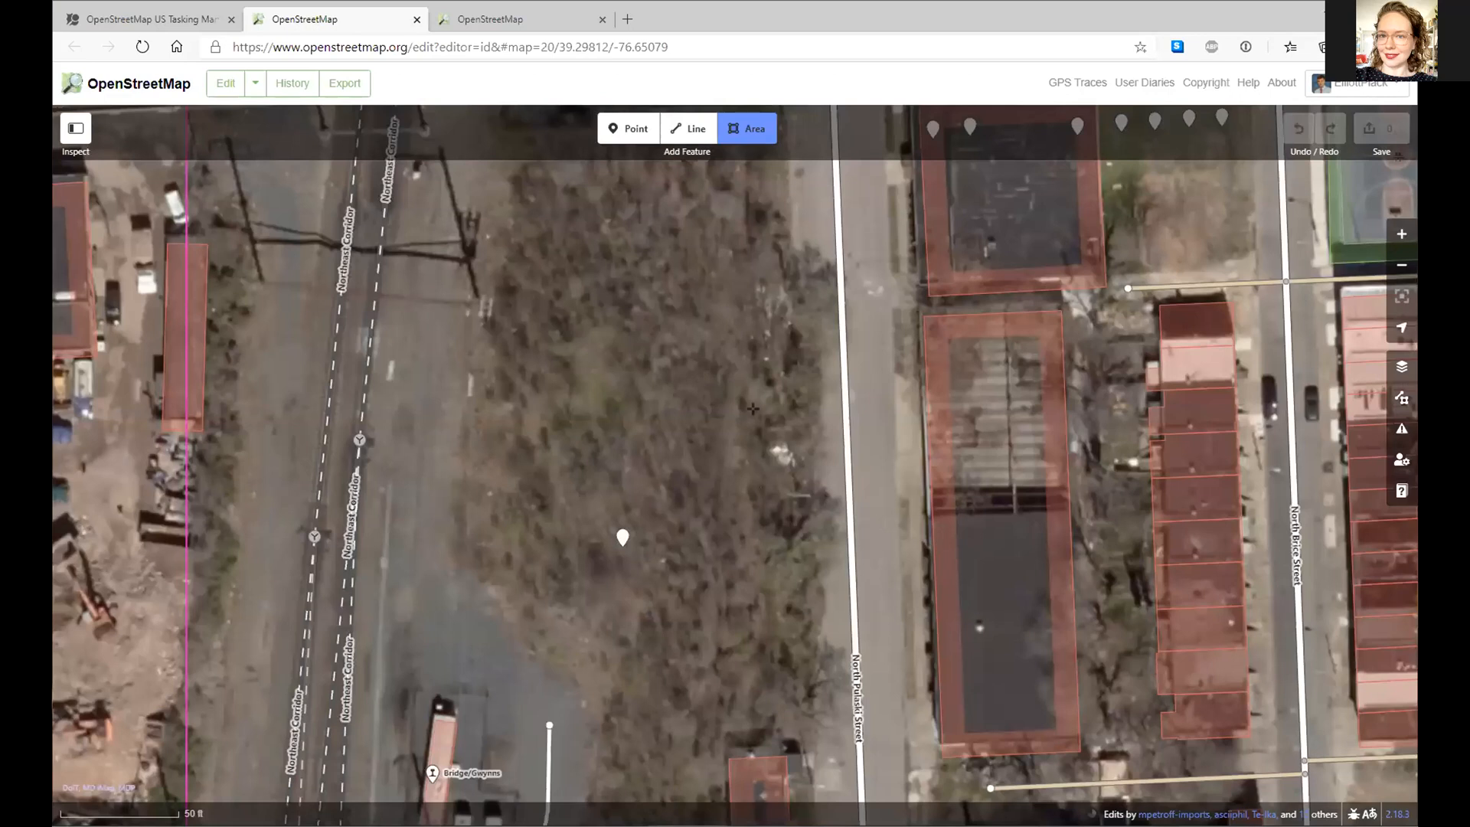
drag(779, 209, 763, 494)
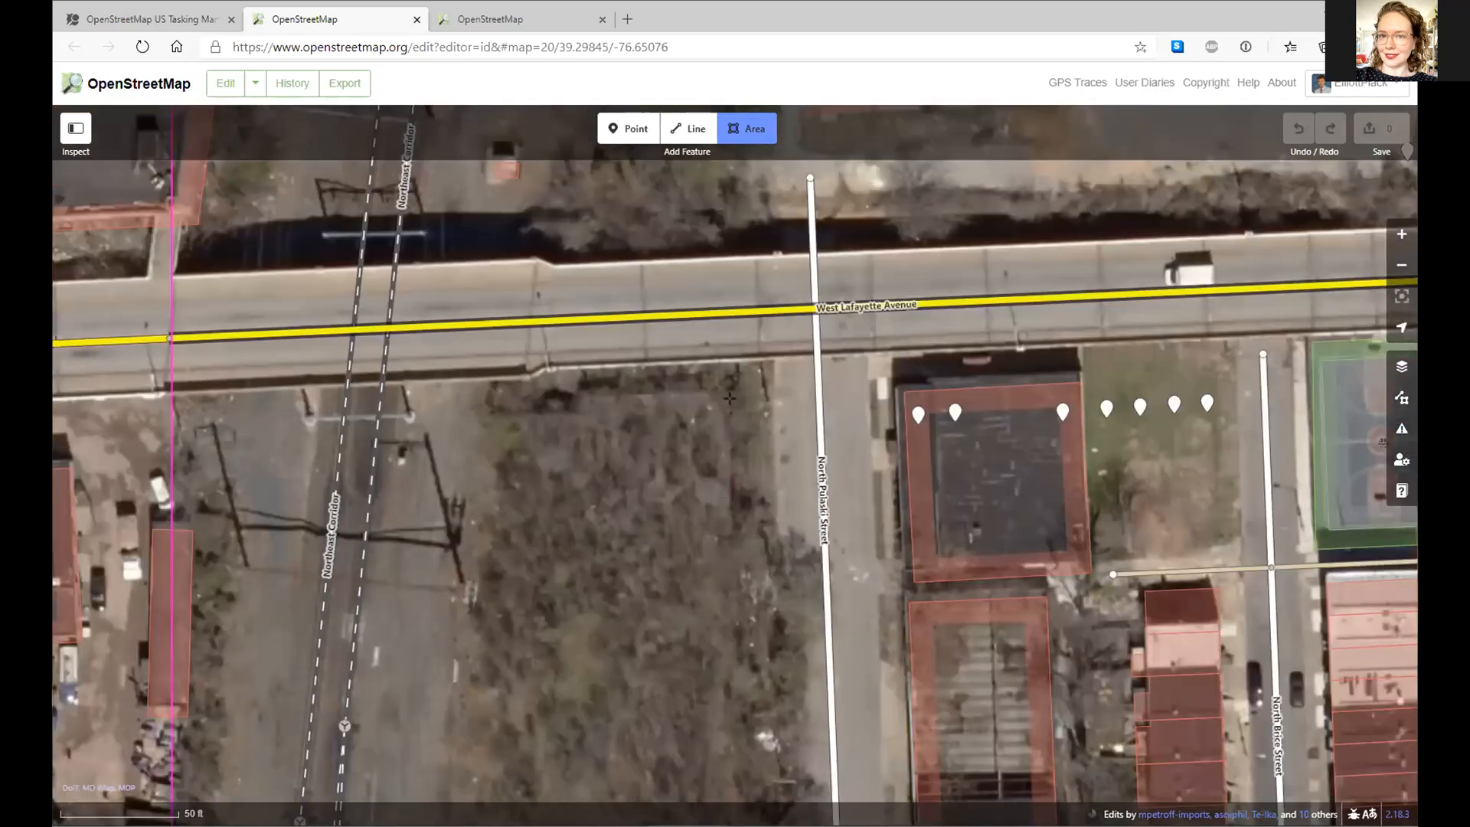
key(Down)
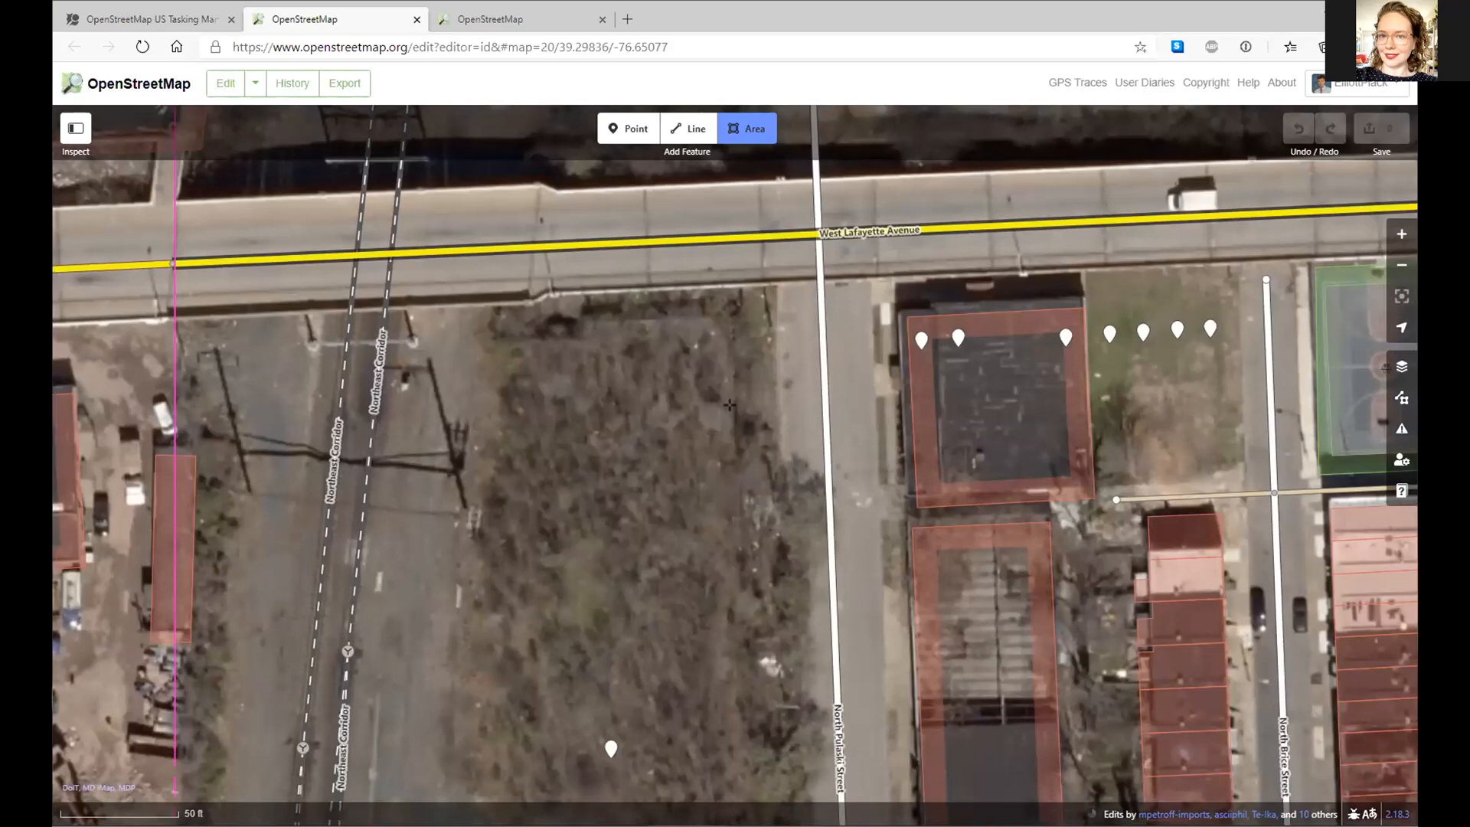
key(Down)
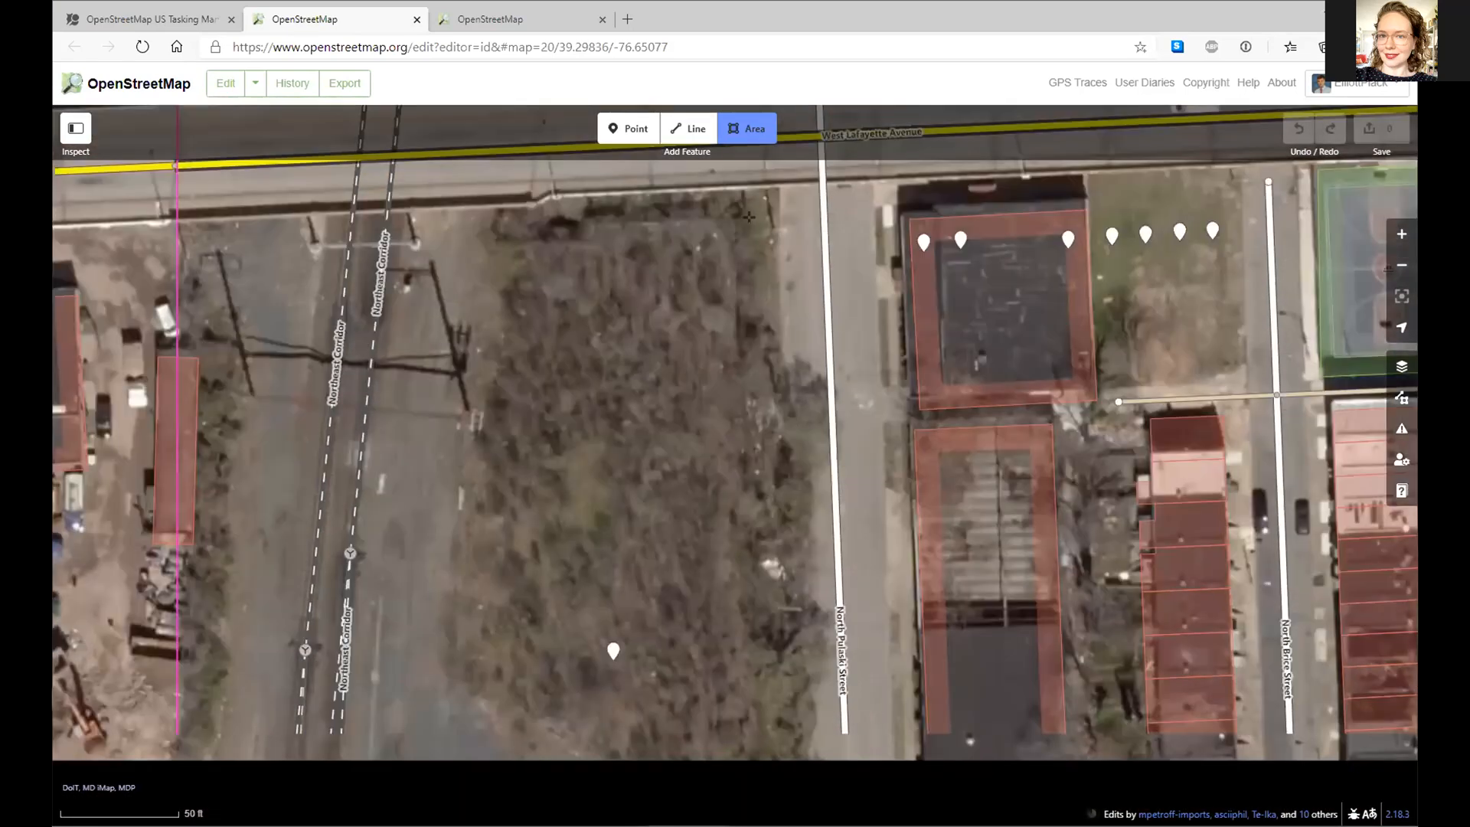
key(ctrl+b)
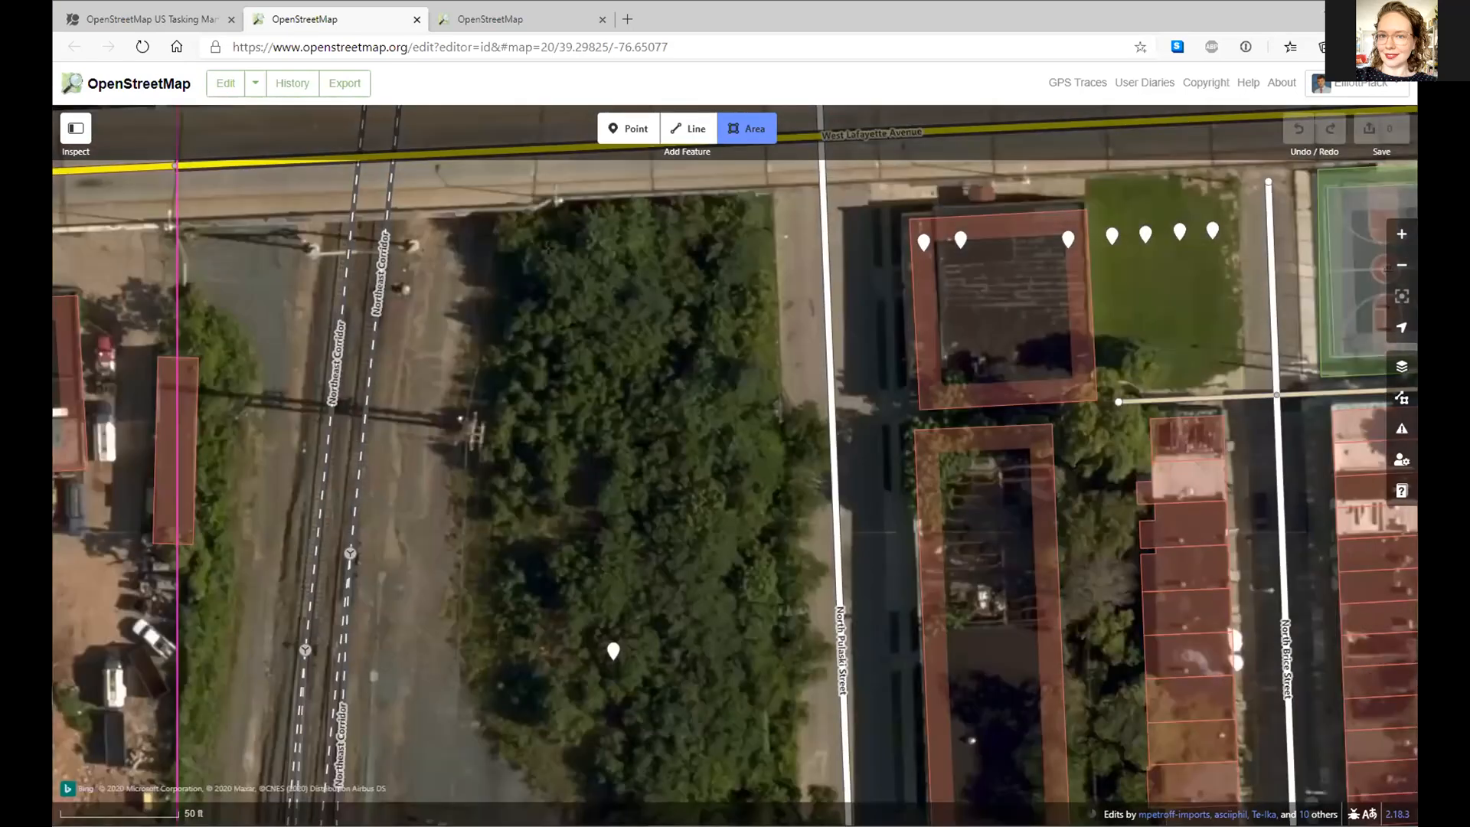
key(ctrl+b)
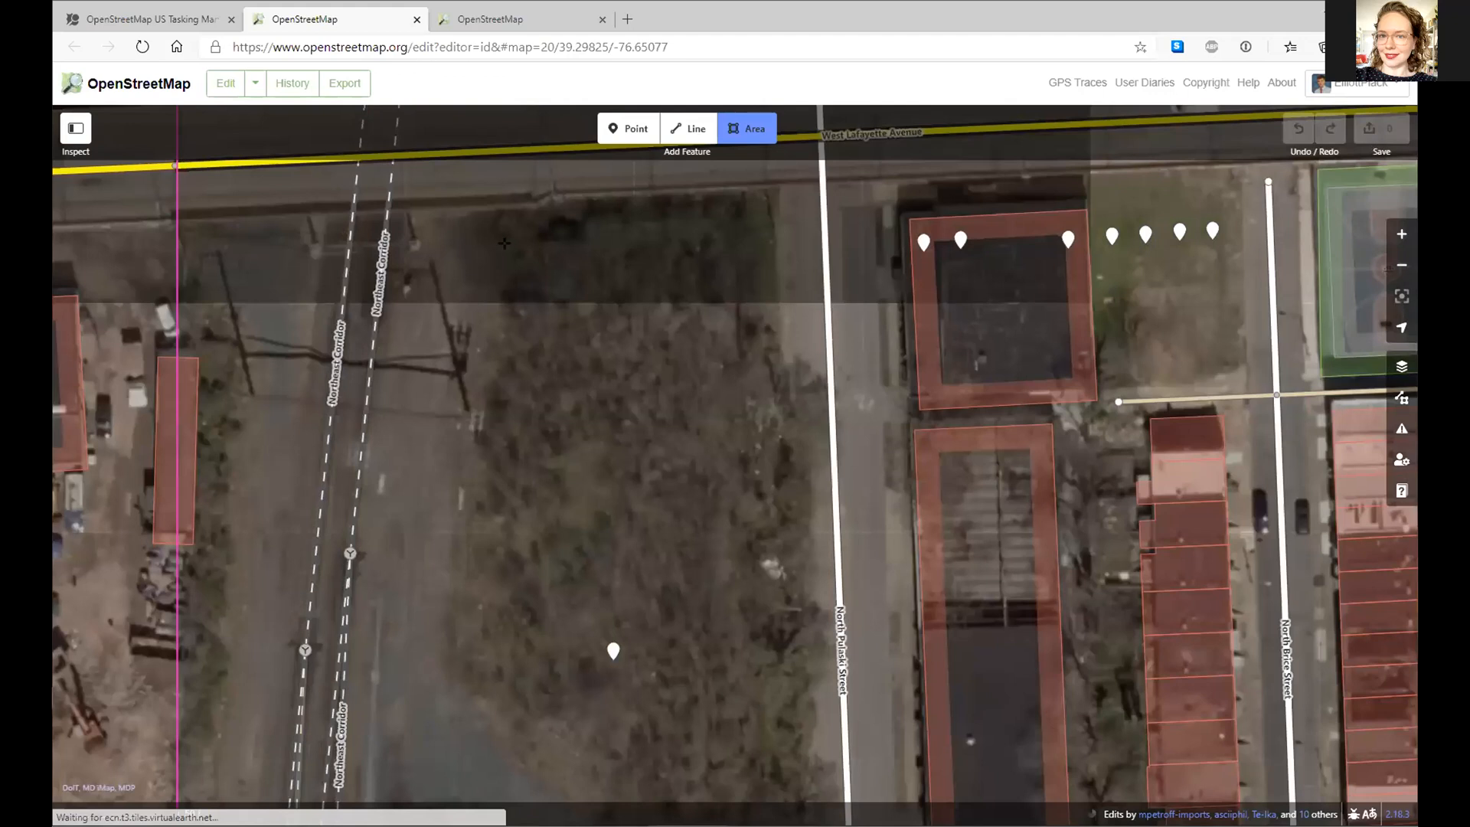
- Trace the lot's north edge and its east side along North Pulaski Street
click(507, 235)
click(571, 222)
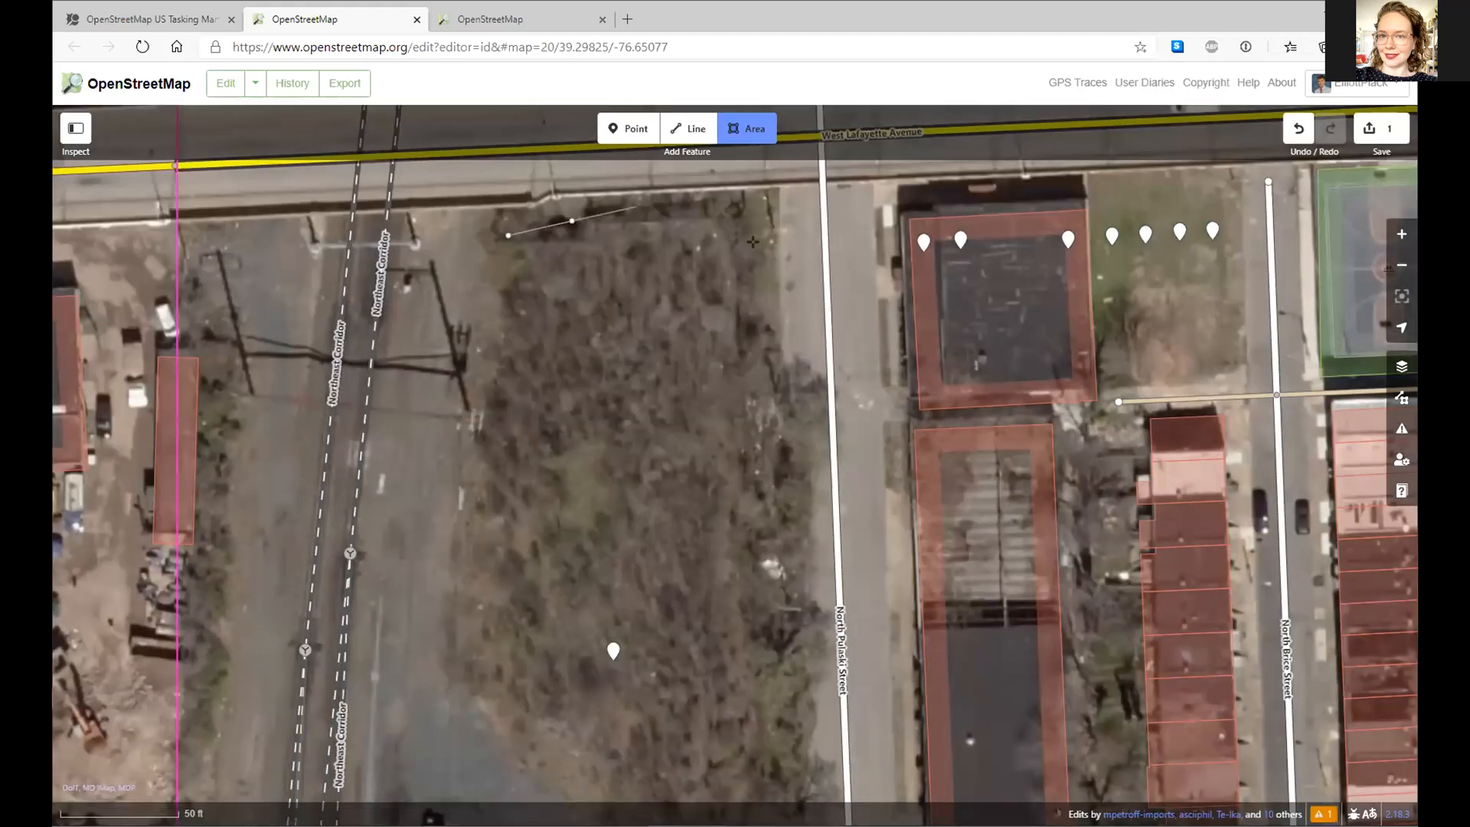
click(637, 207)
click(734, 209)
click(753, 245)
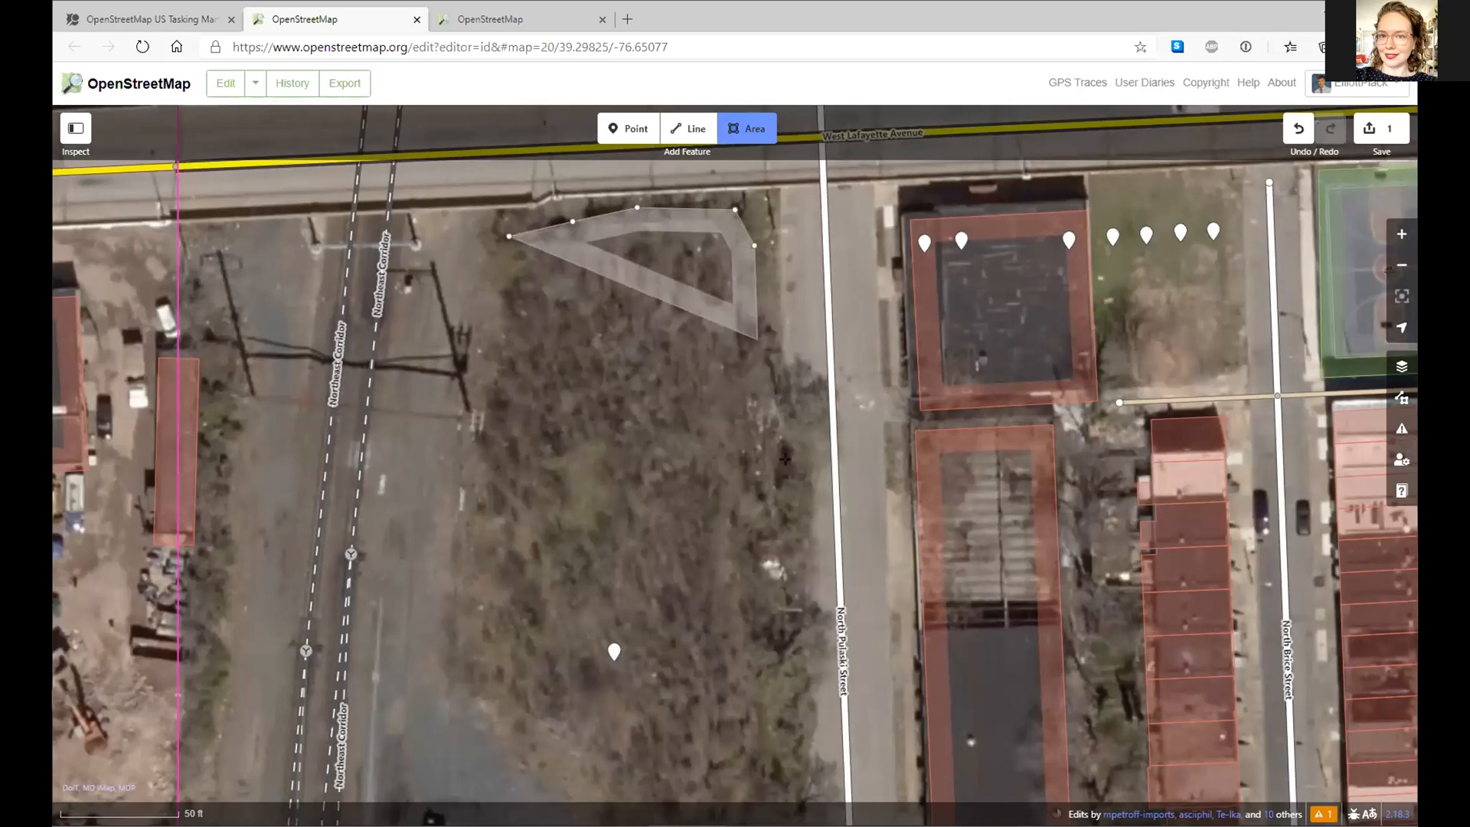
click(757, 340)
click(783, 395)
click(794, 488)
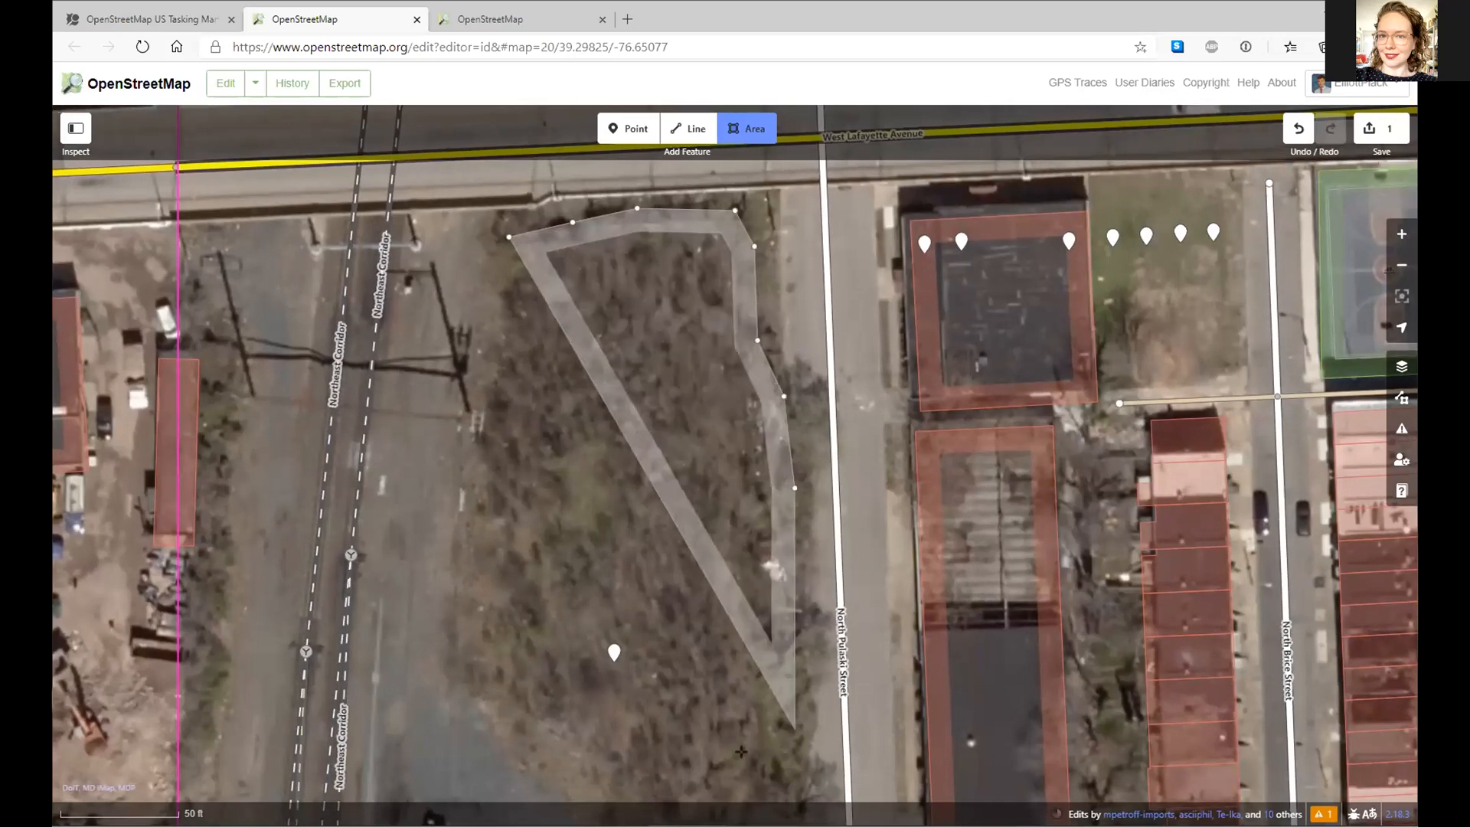
click(802, 748)
drag(722, 501, 745, 283)
drag(811, 507, 790, 273)
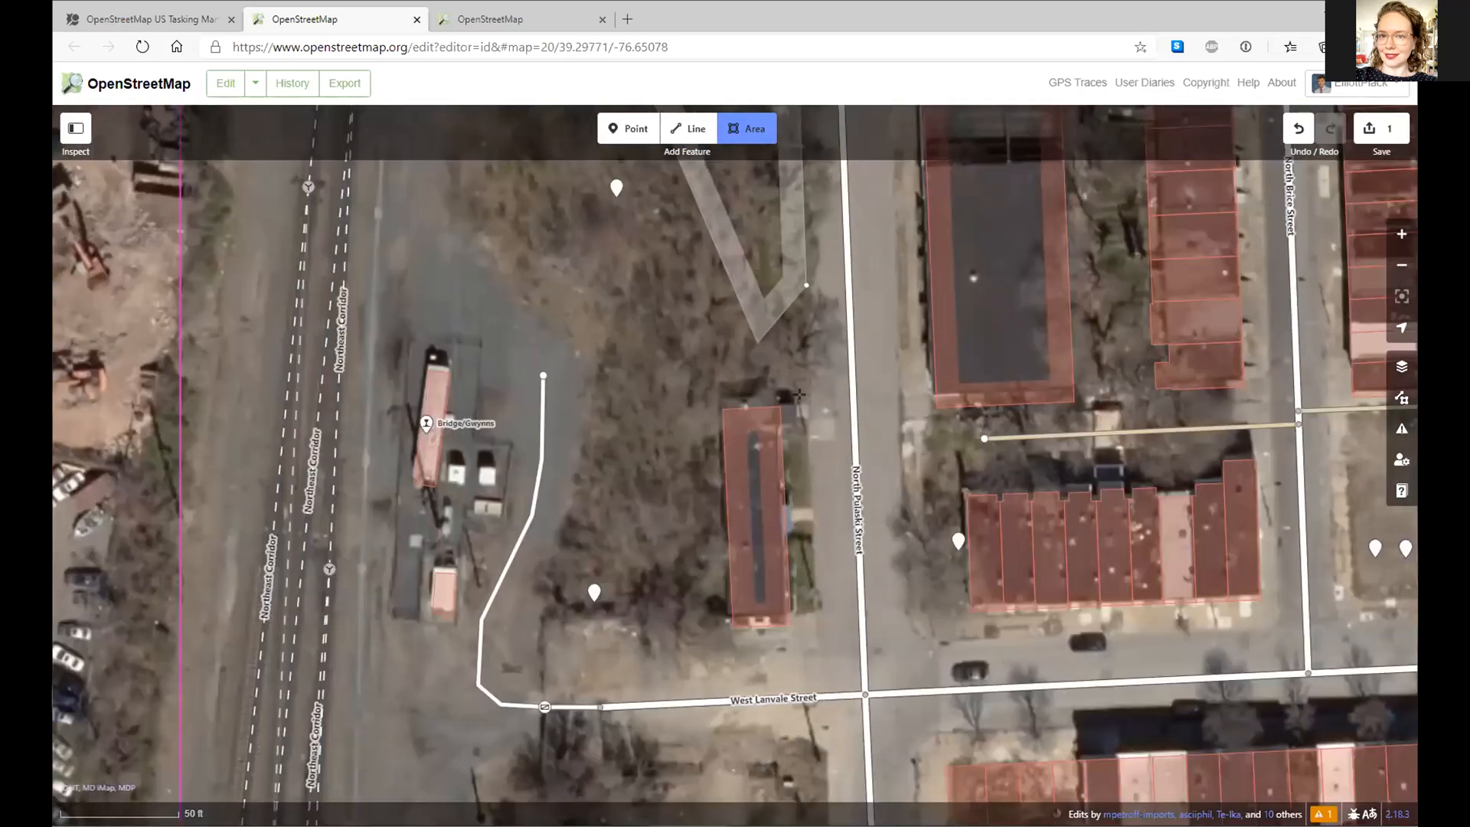
- Continue the outline around the small building and up the west edge, then finish the area
click(744, 396)
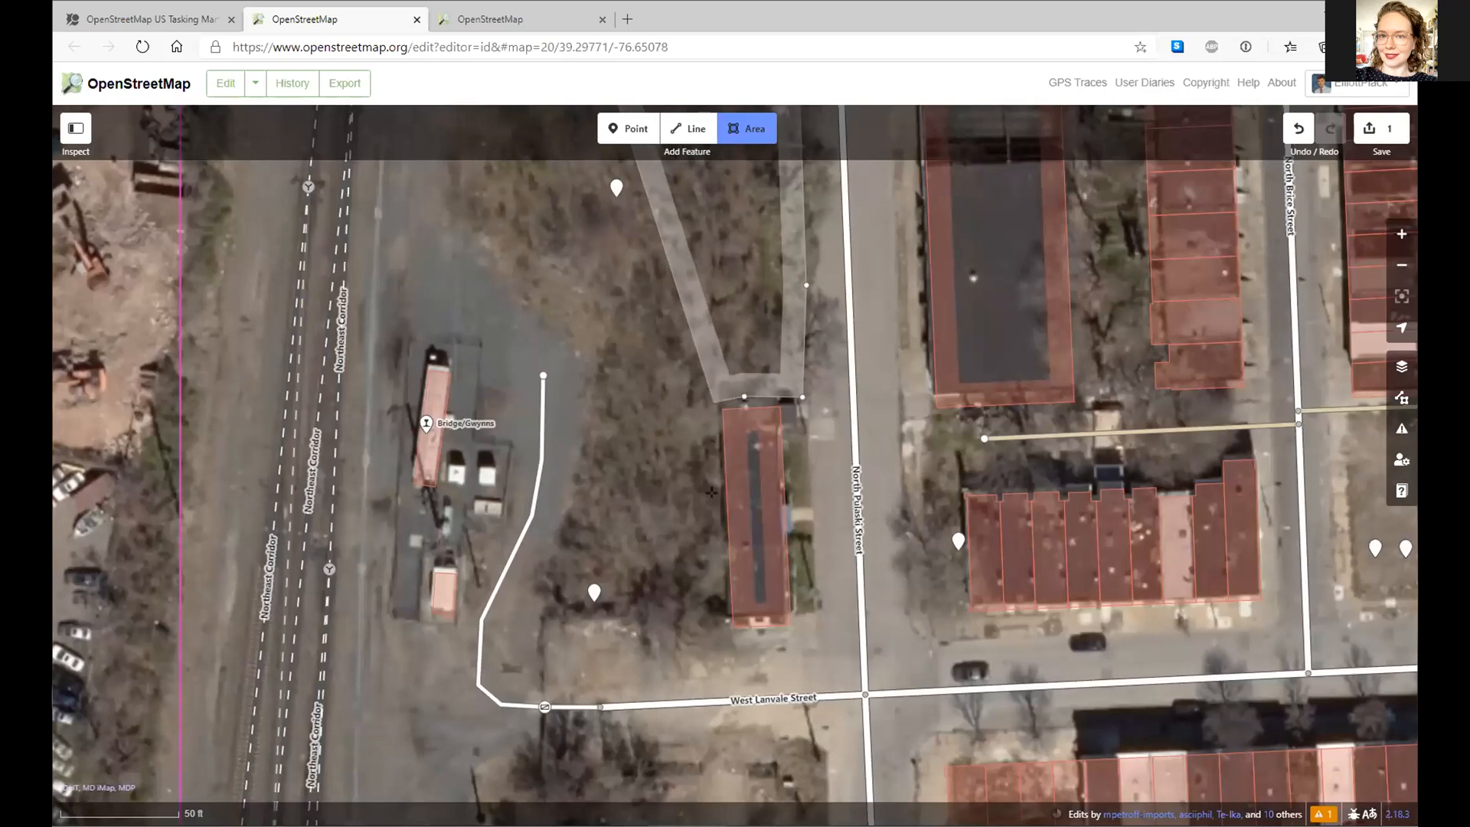
click(716, 403)
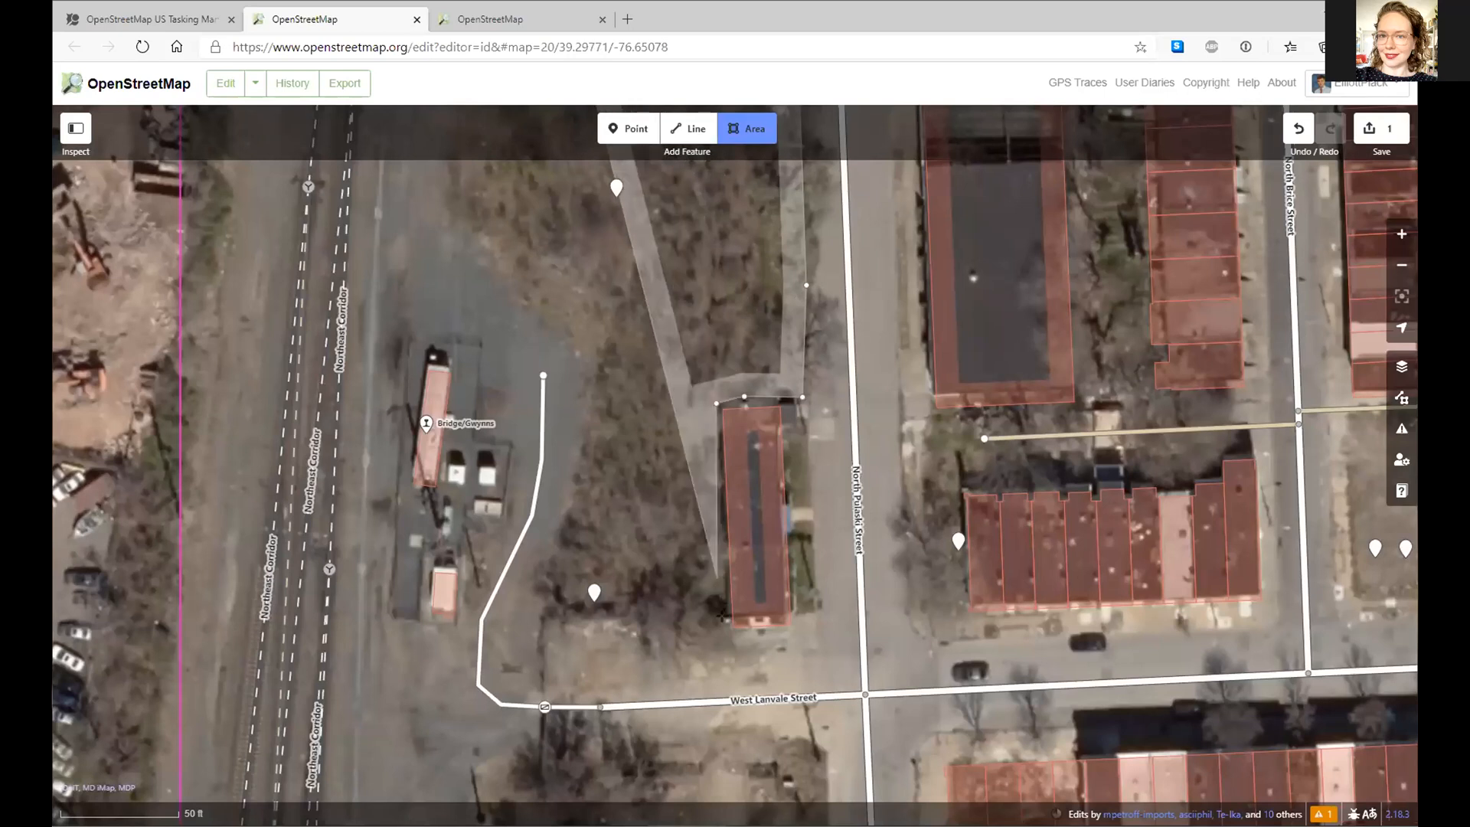
click(724, 617)
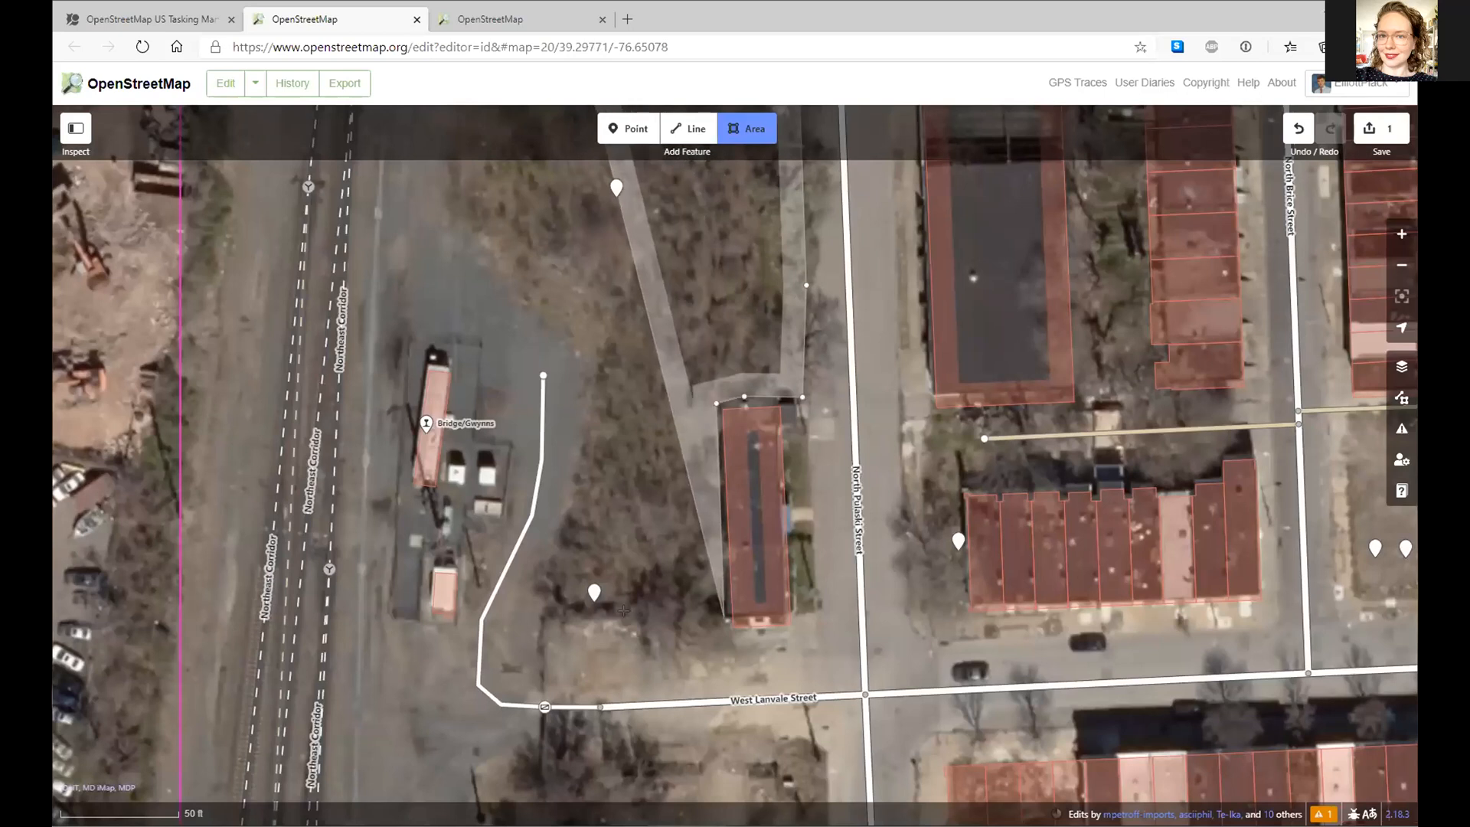
click(542, 622)
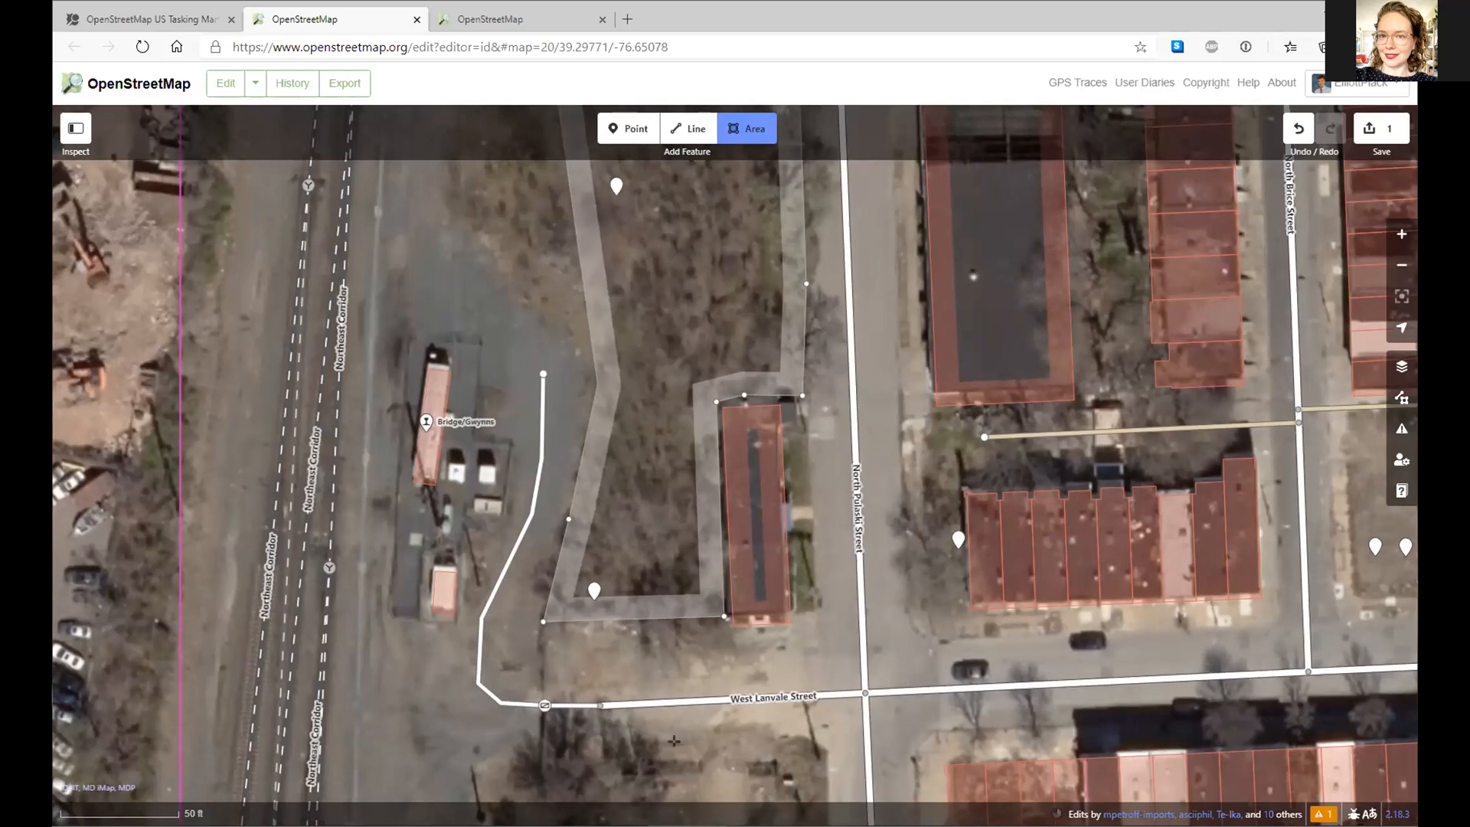
click(597, 382)
drag(556, 315, 649, 735)
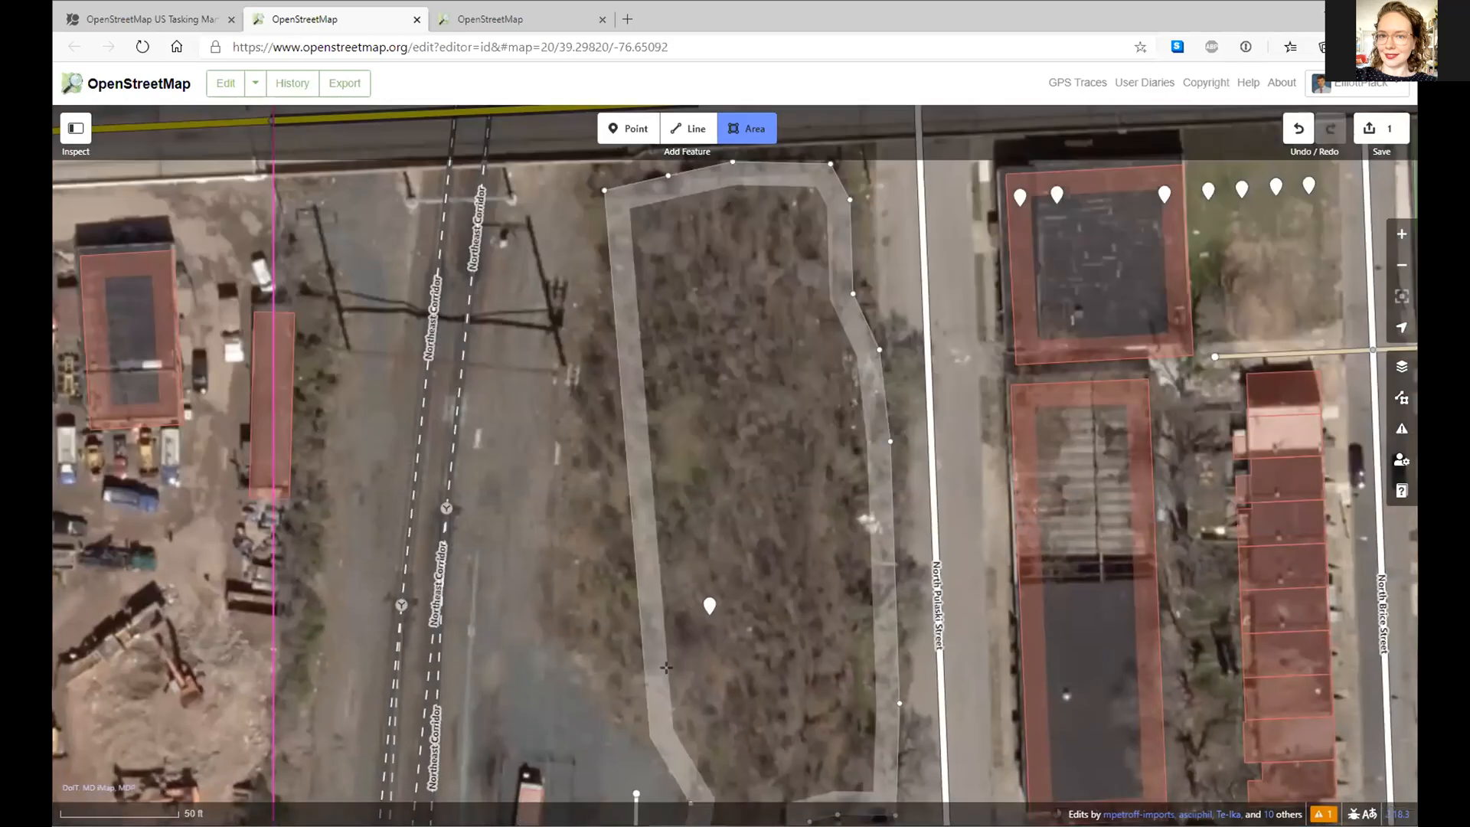
click(698, 720)
click(674, 674)
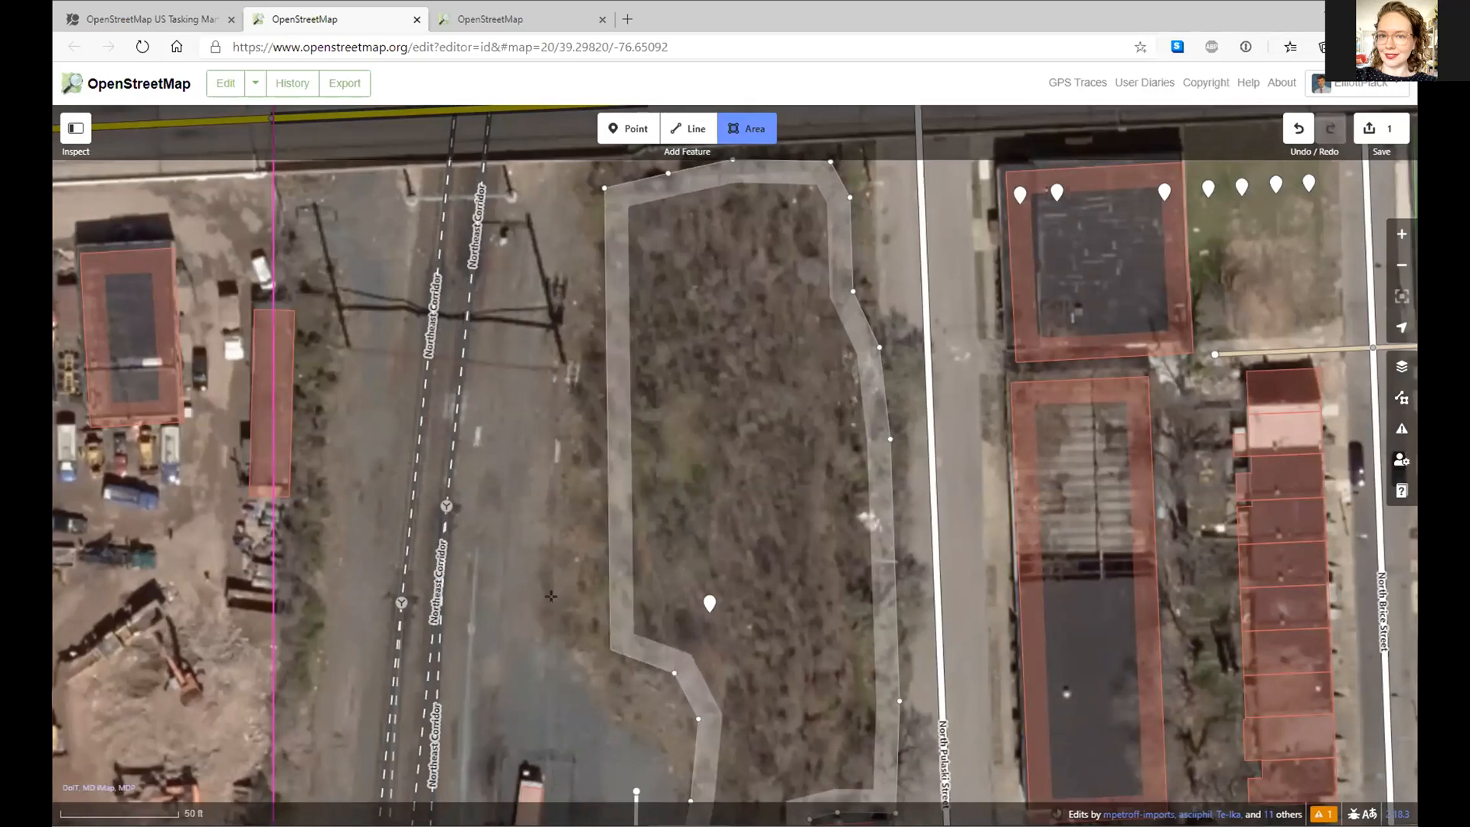
click(555, 595)
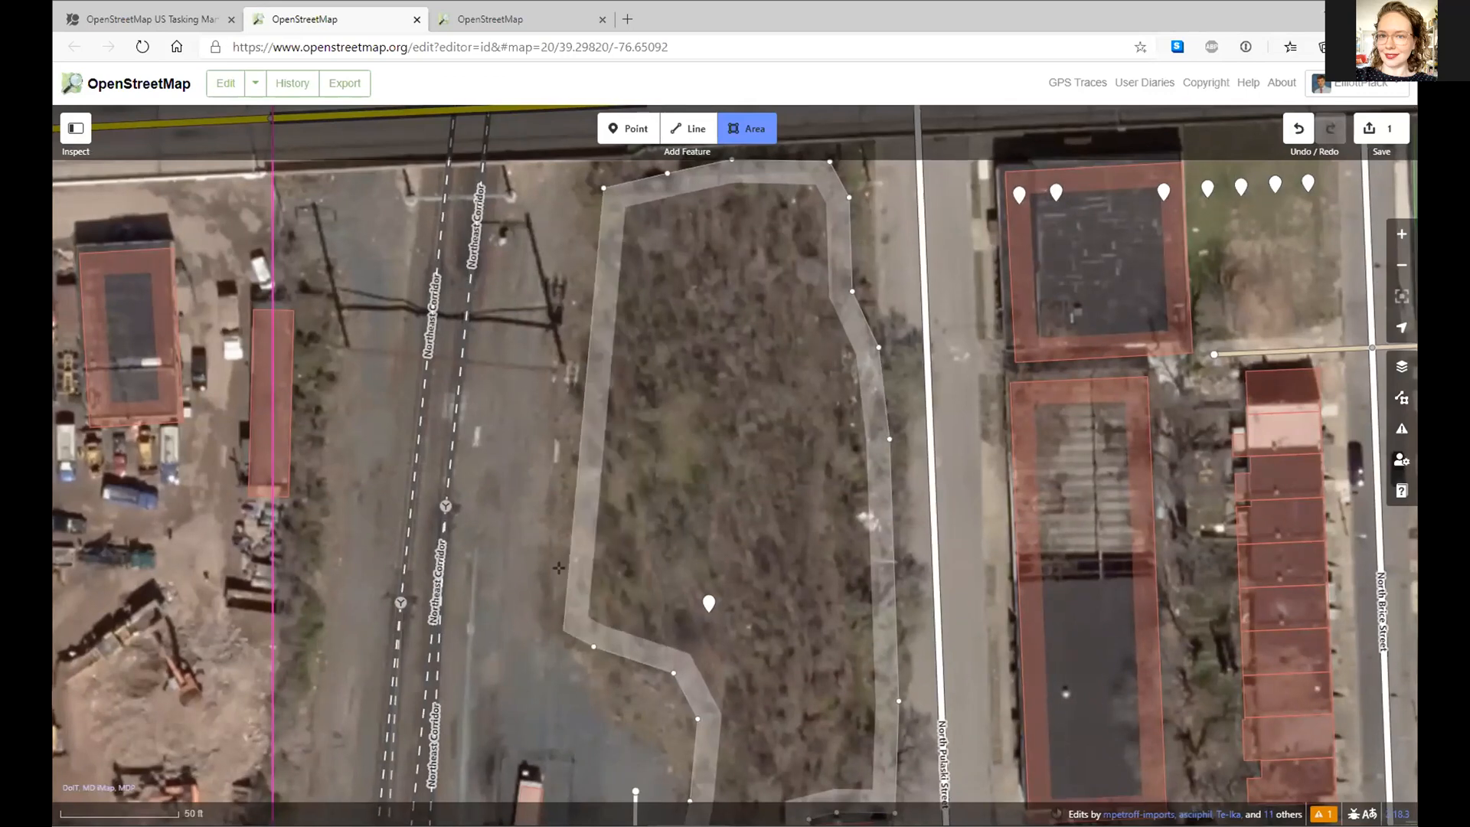
click(561, 435)
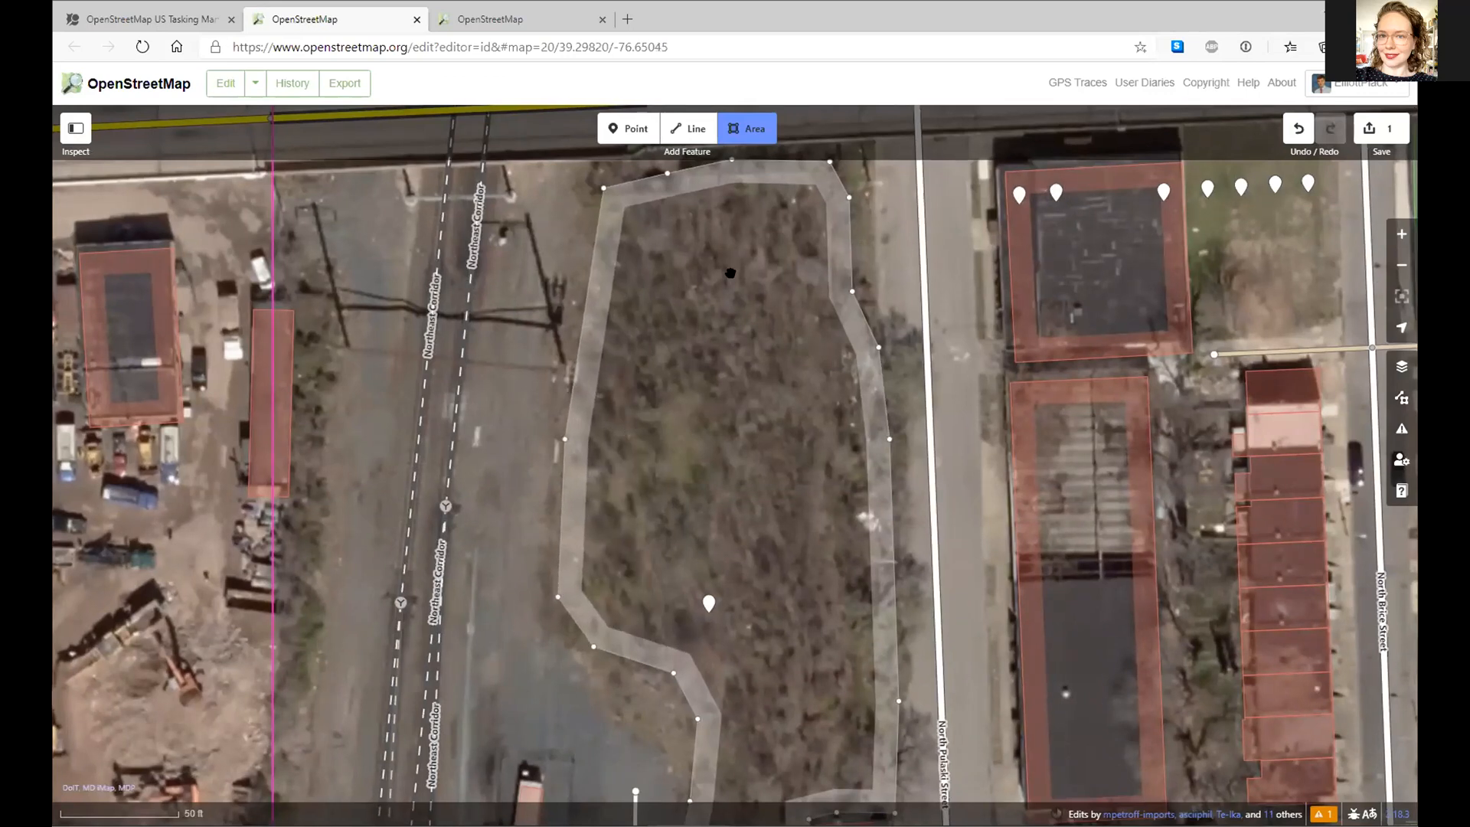
key(Return)
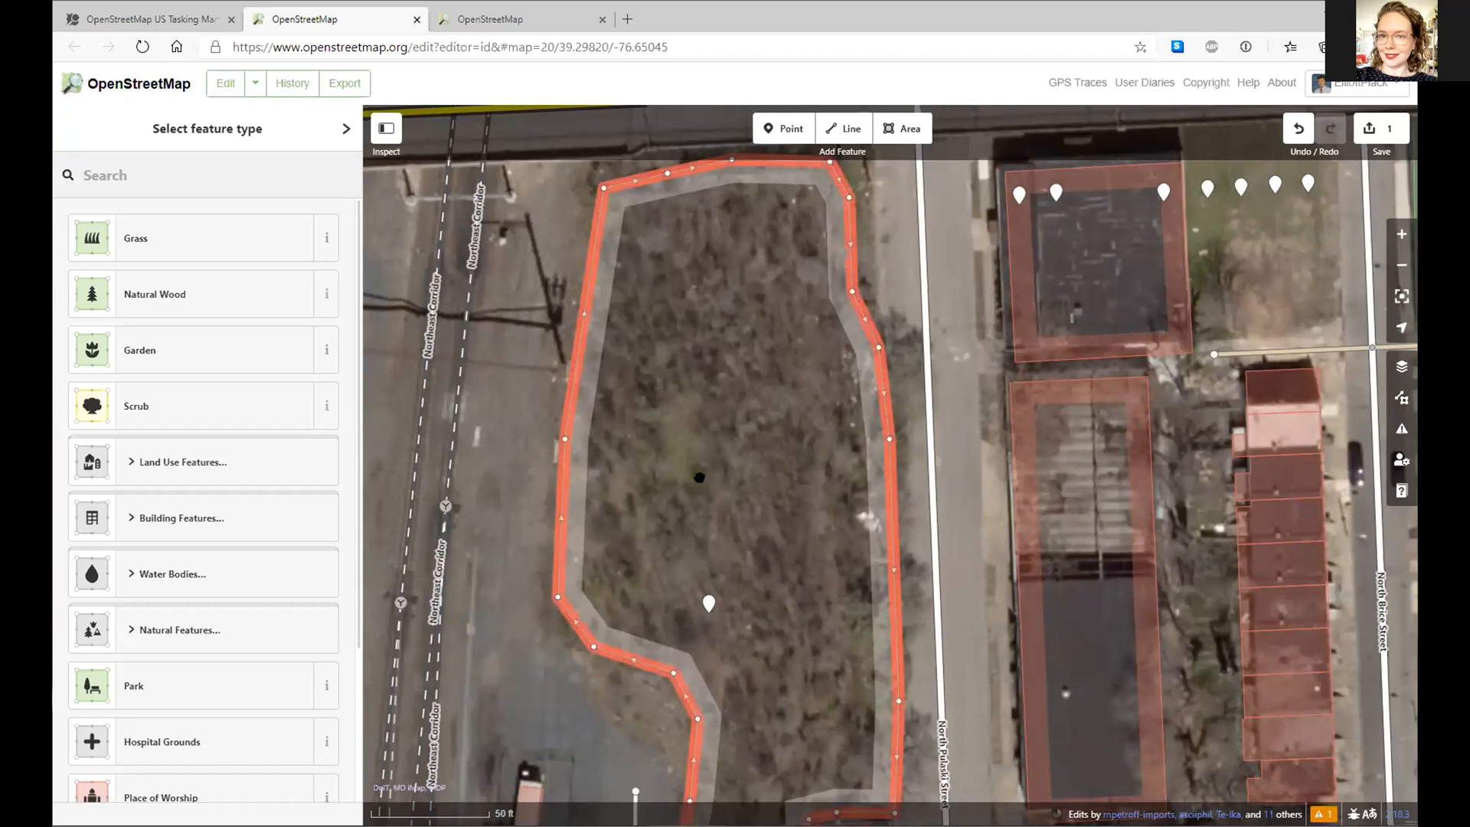
- Tag the outlined lot as Natural Wood
scroll(698, 477, up, 5)
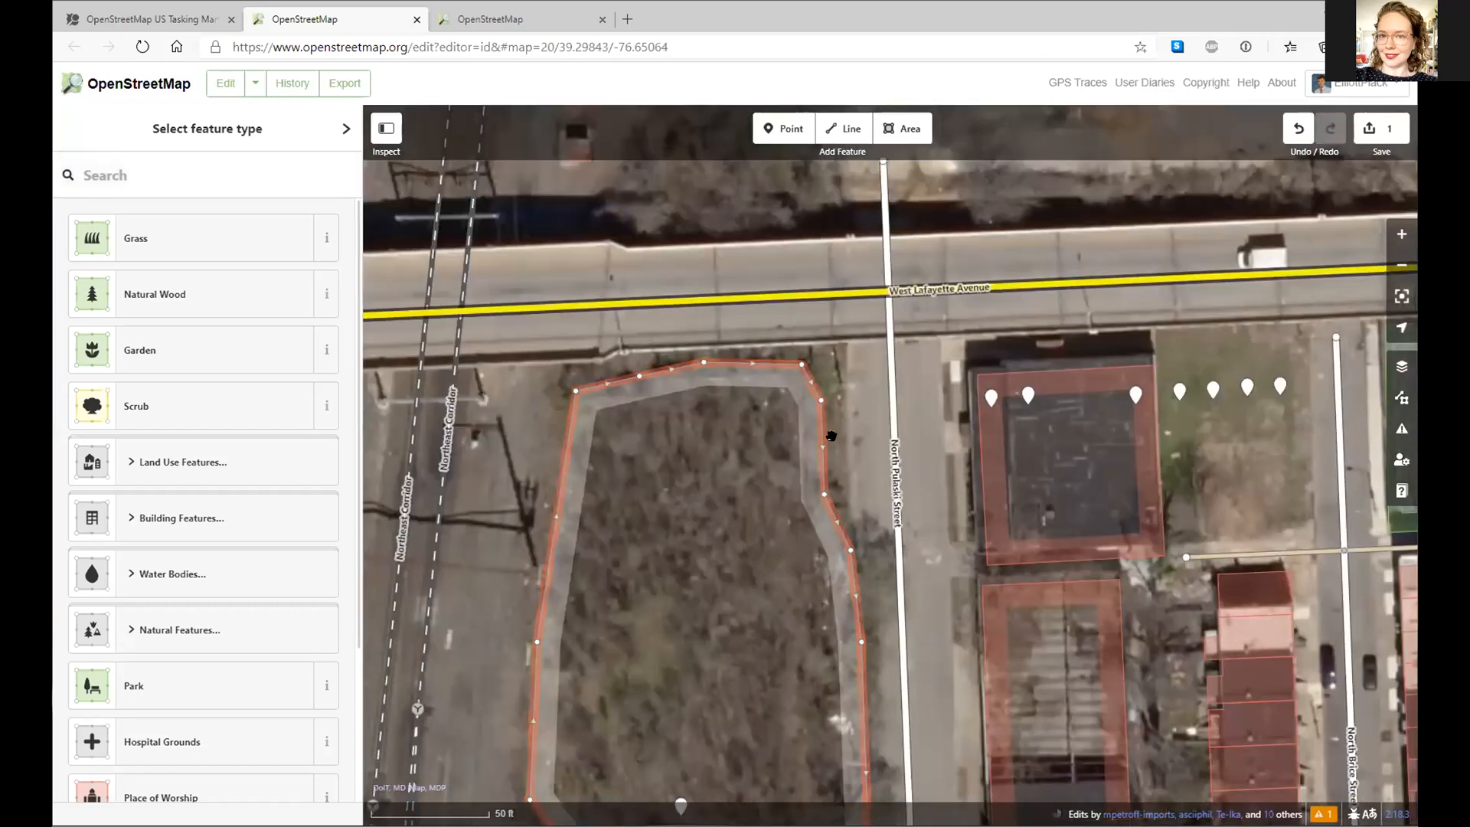
scroll(700, 515, down, 5)
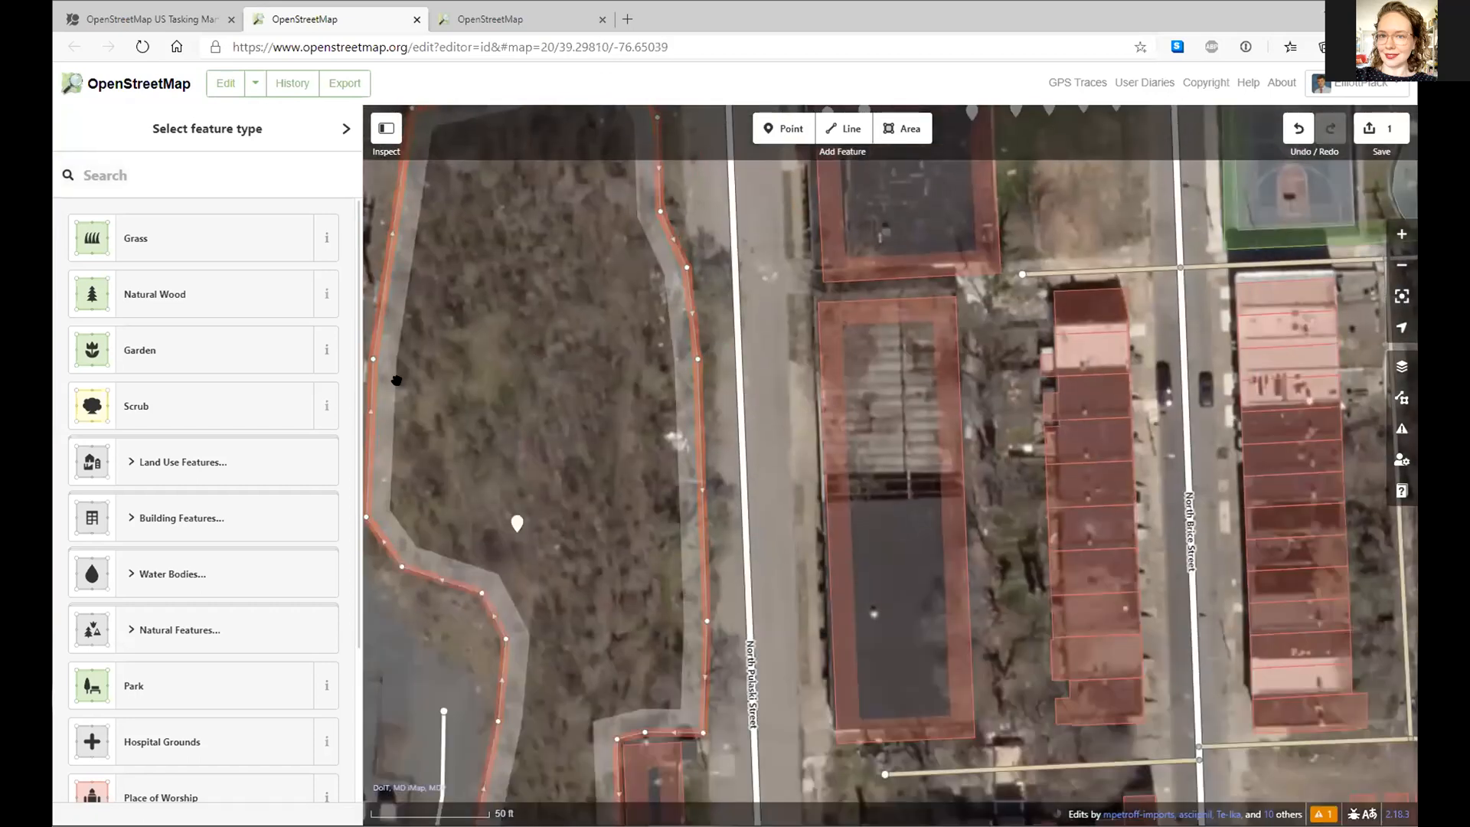
click(163, 313)
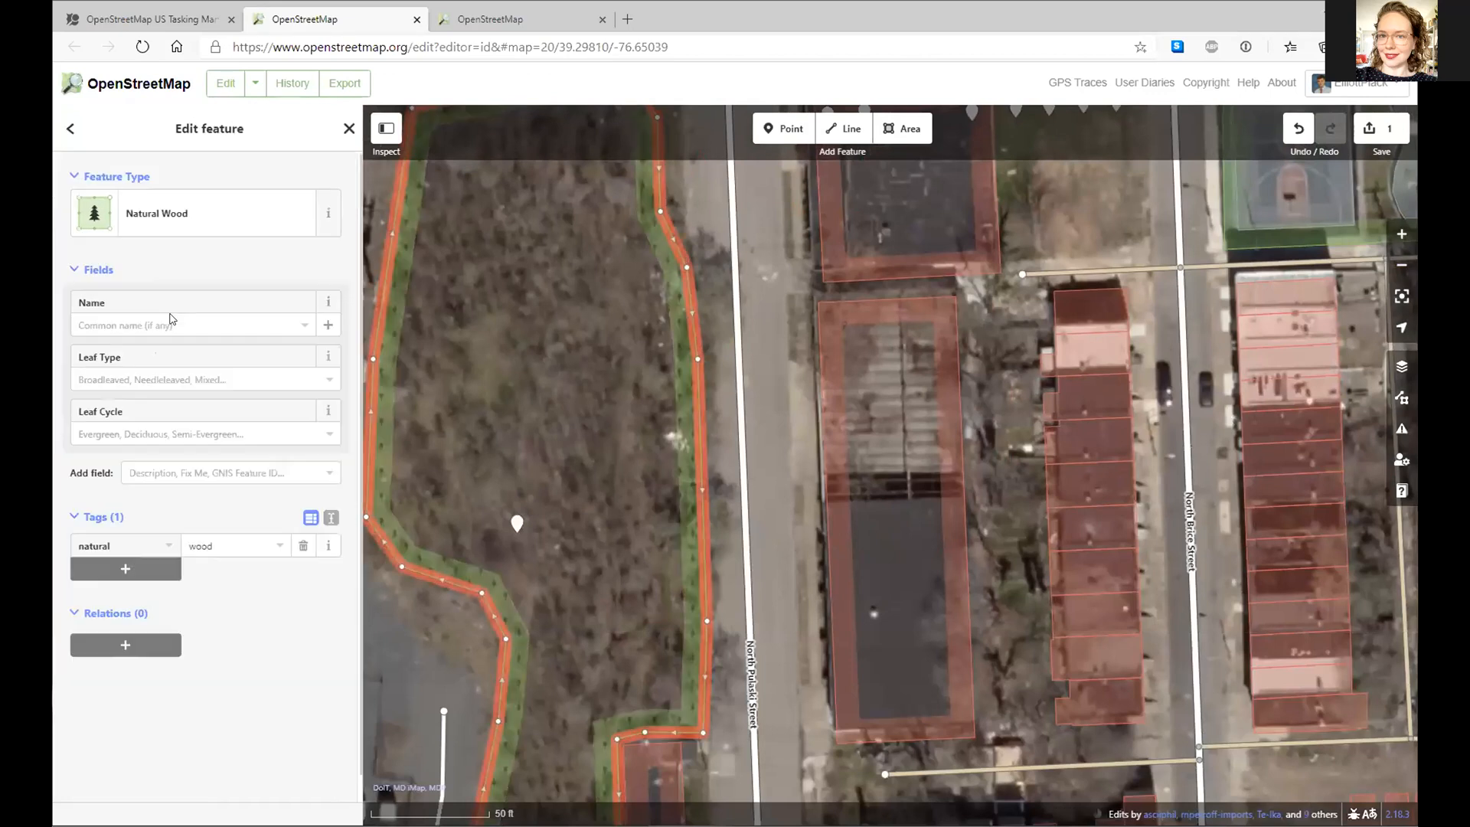
drag(525, 419, 697, 352)
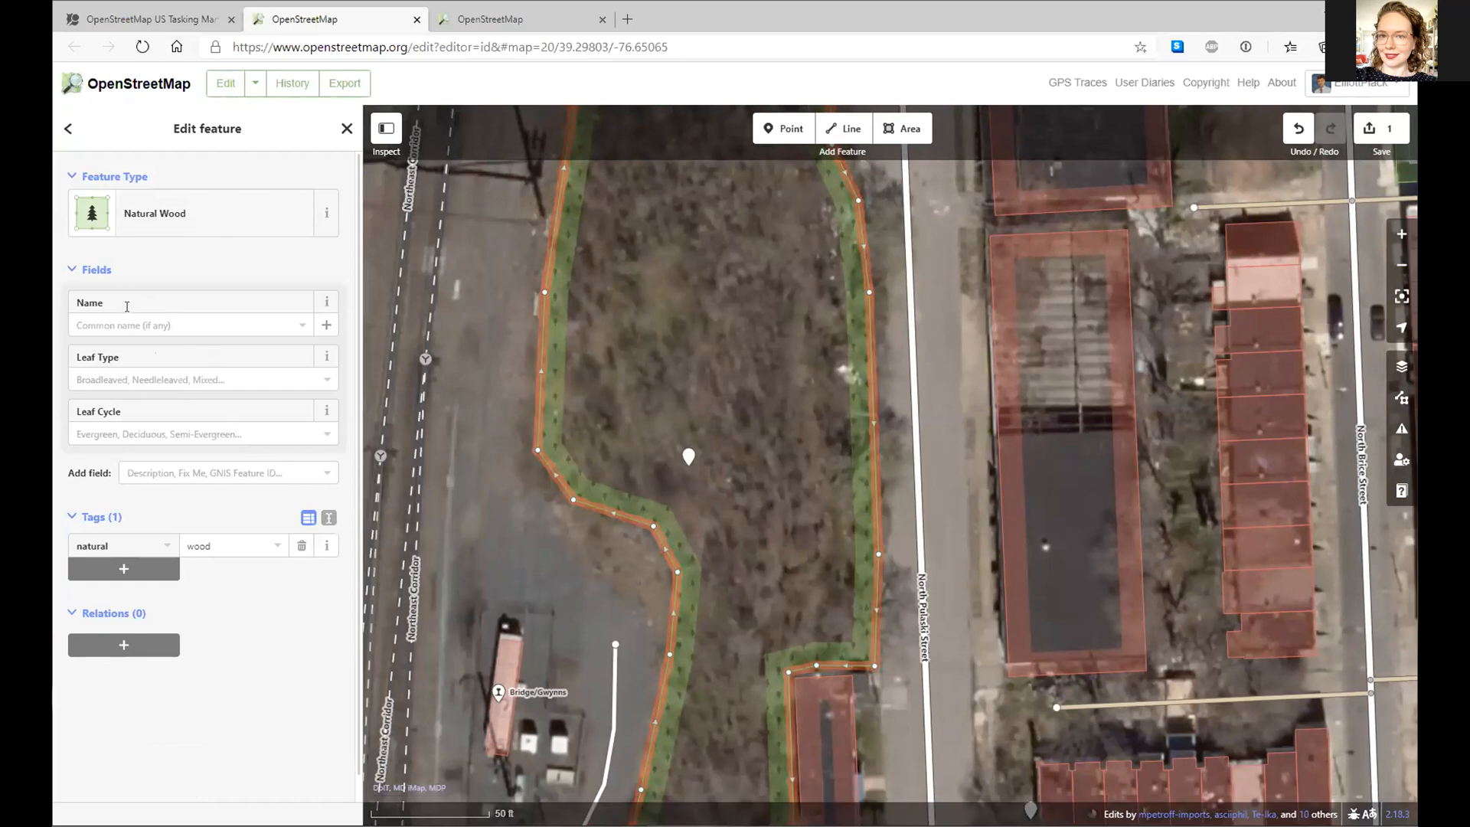
- Set the wood's leaf type to Mixed and leaf cycle to Mixed
click(138, 380)
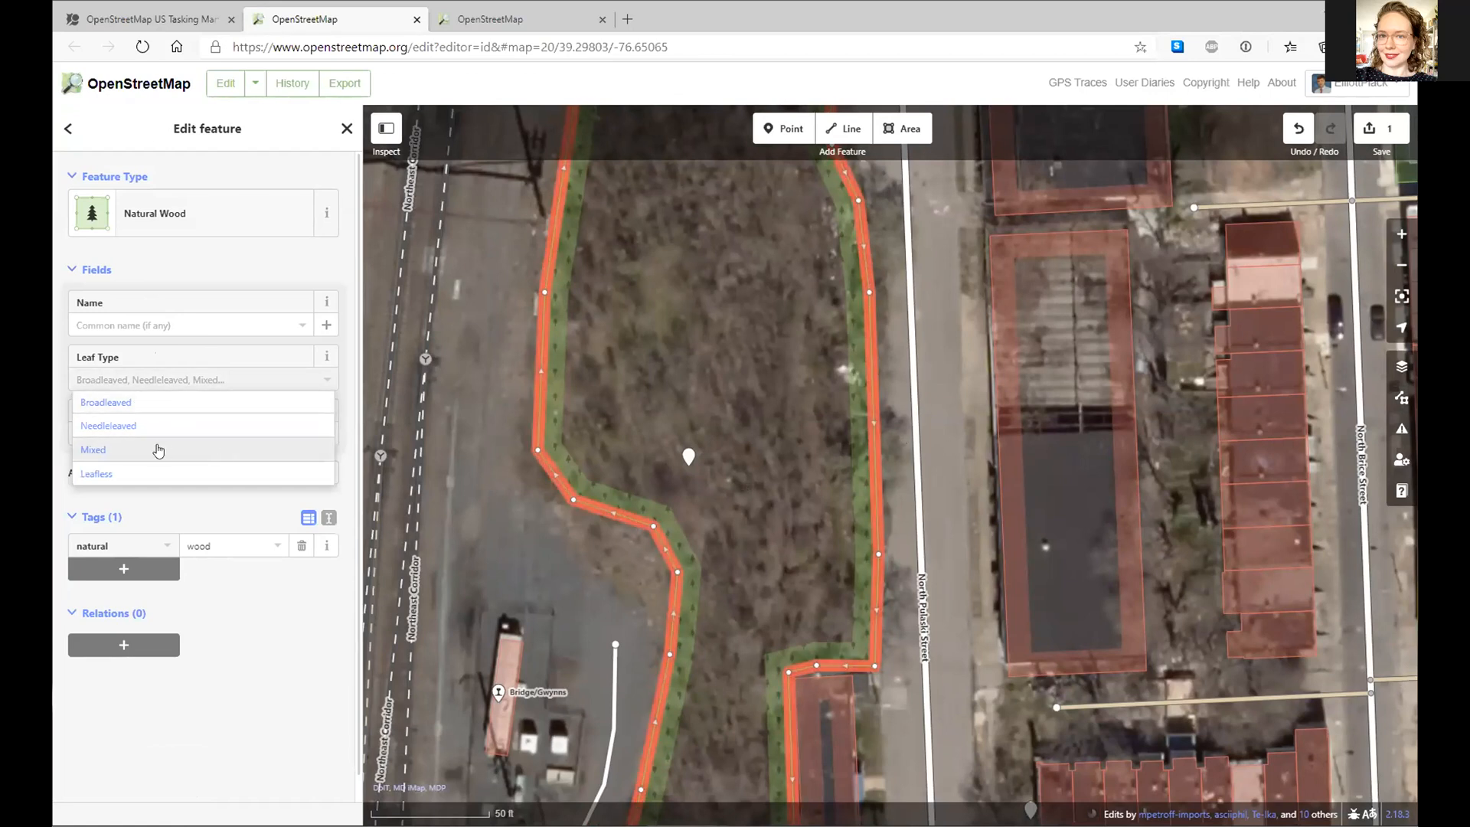
click(151, 452)
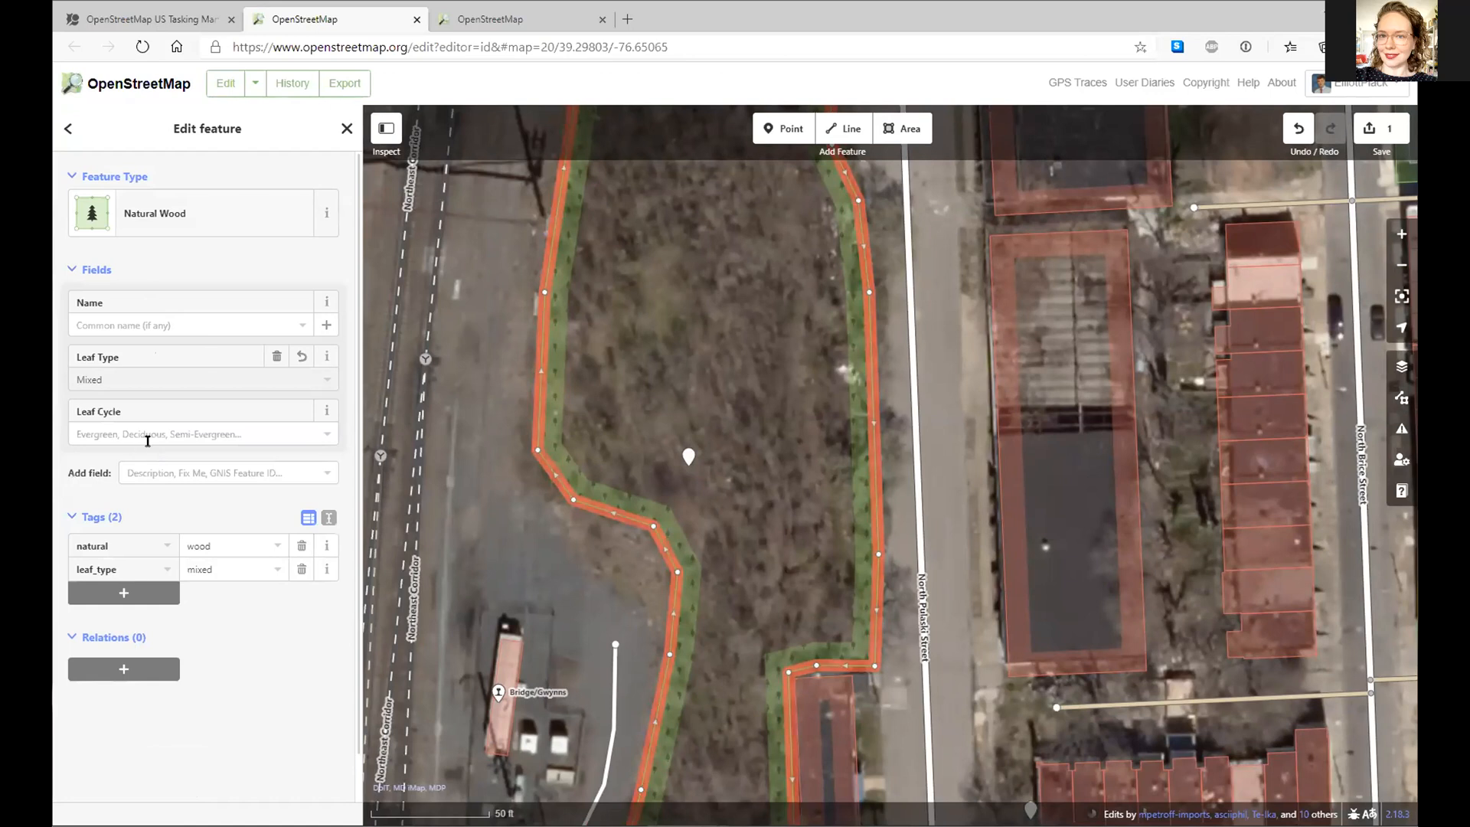
click(150, 435)
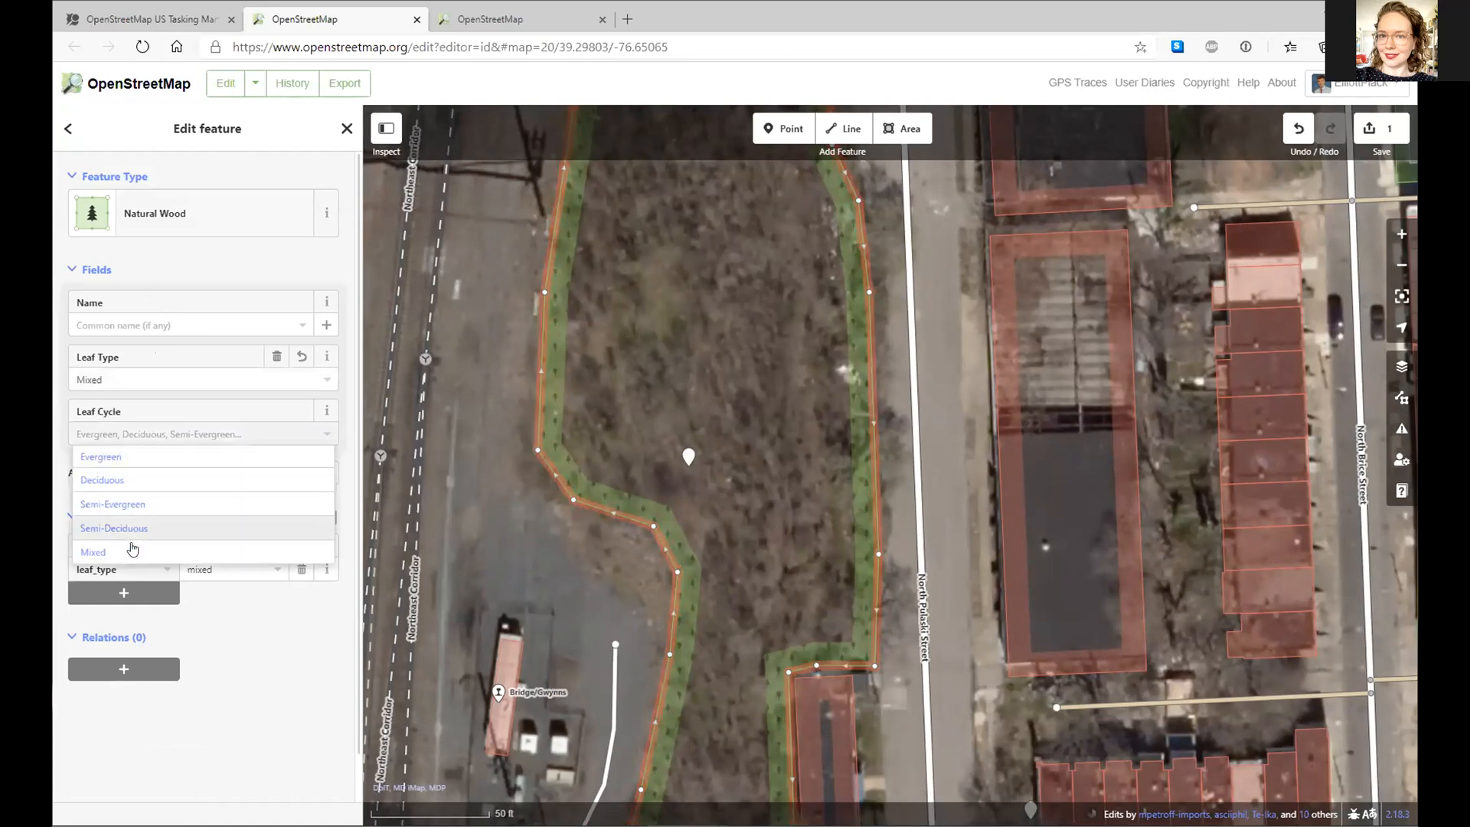
click(133, 548)
drag(760, 381, 794, 495)
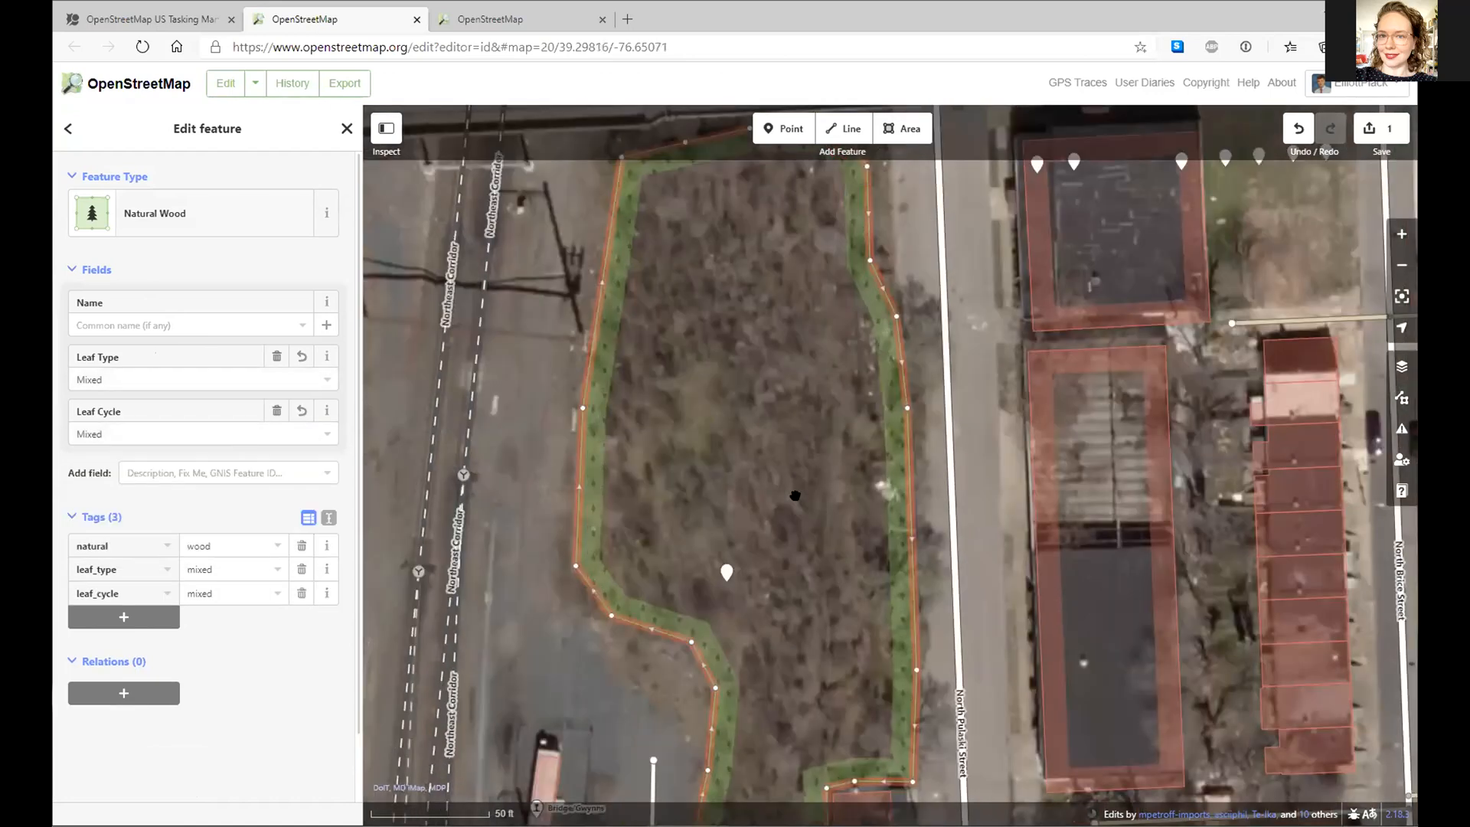
drag(742, 291, 708, 718)
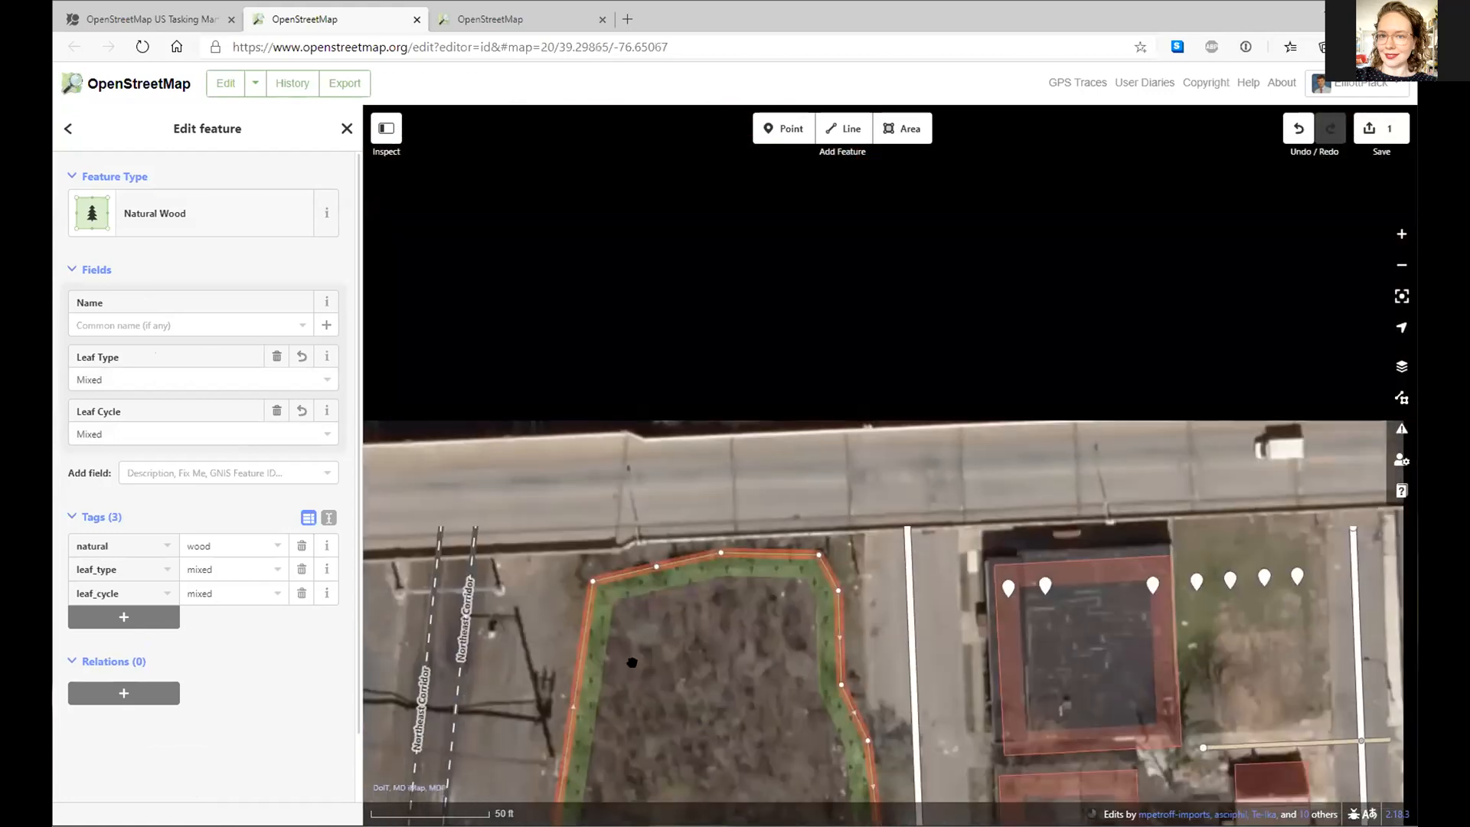
drag(706, 482, 689, 620)
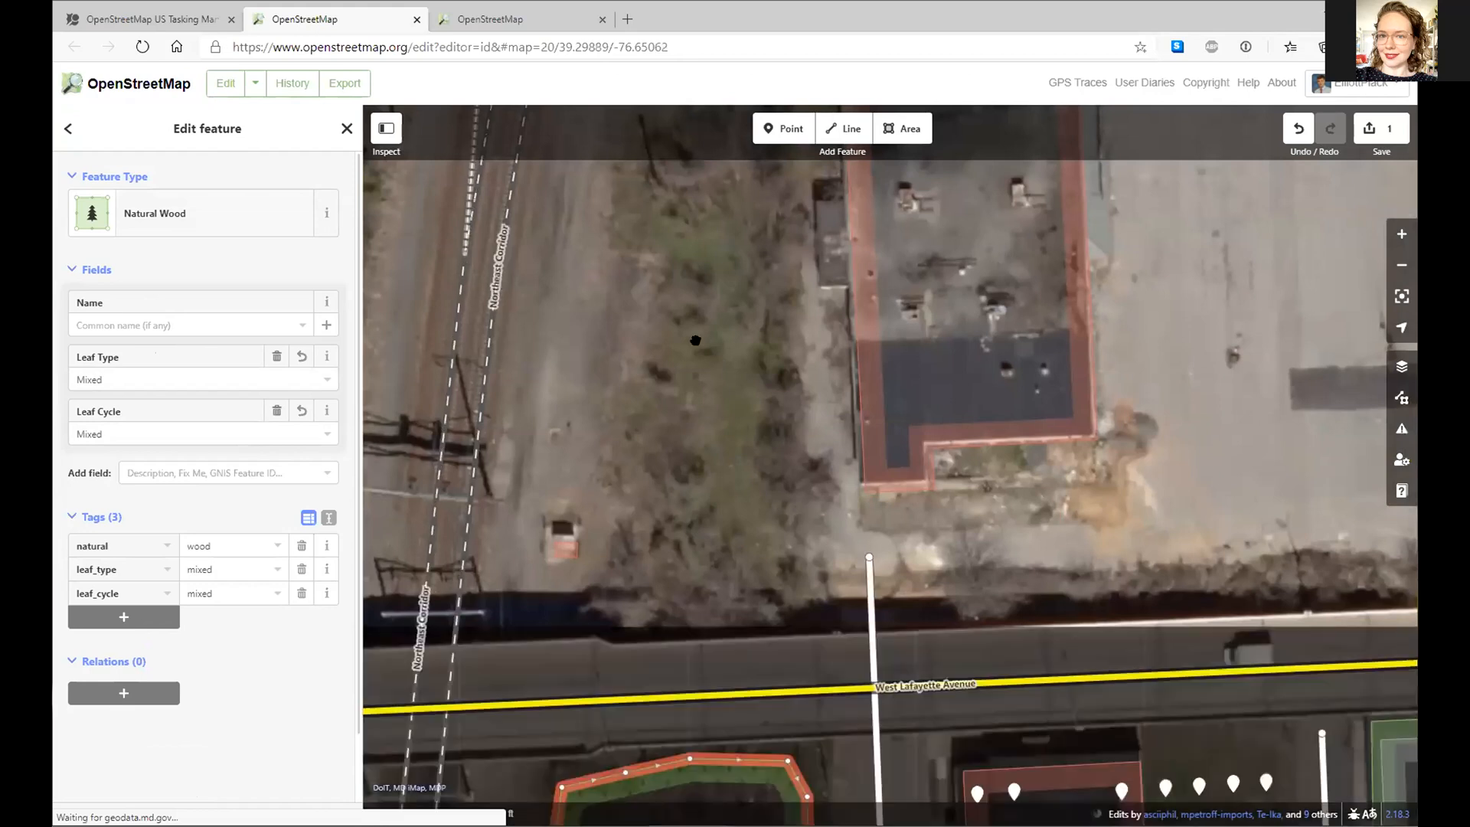
drag(646, 532, 682, 715)
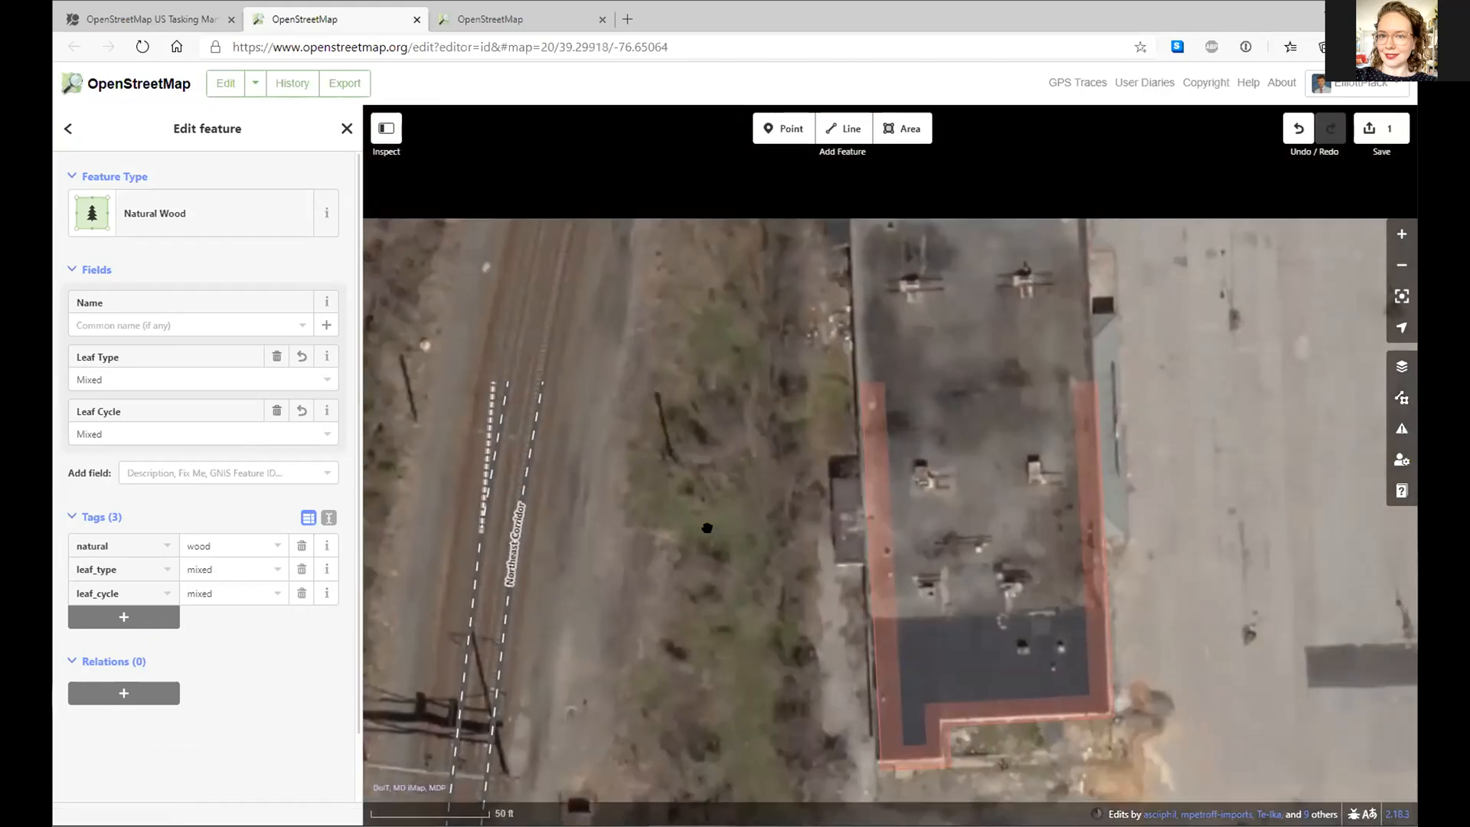
drag(781, 299, 779, 275)
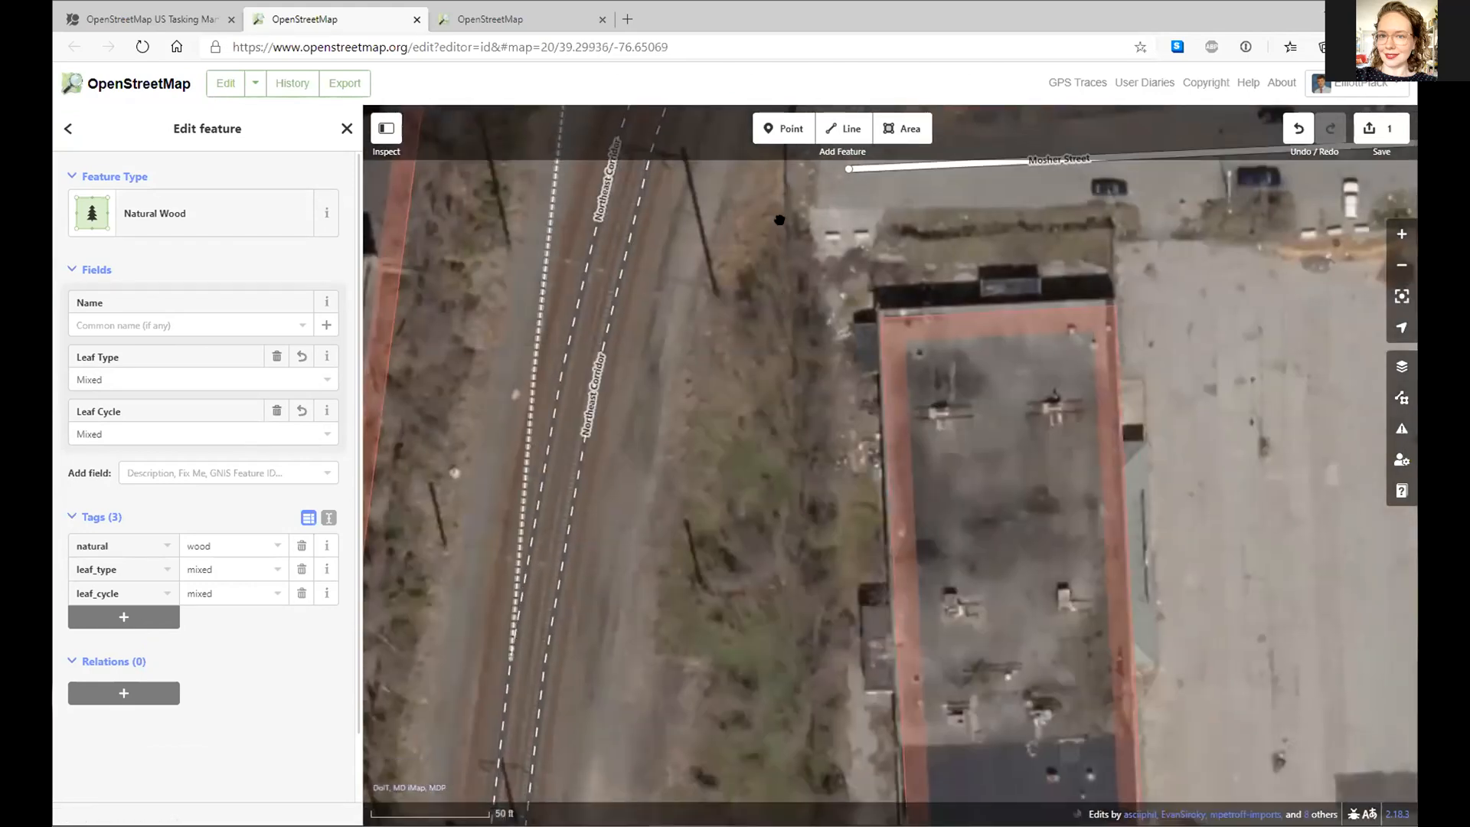
drag(797, 384, 839, 596)
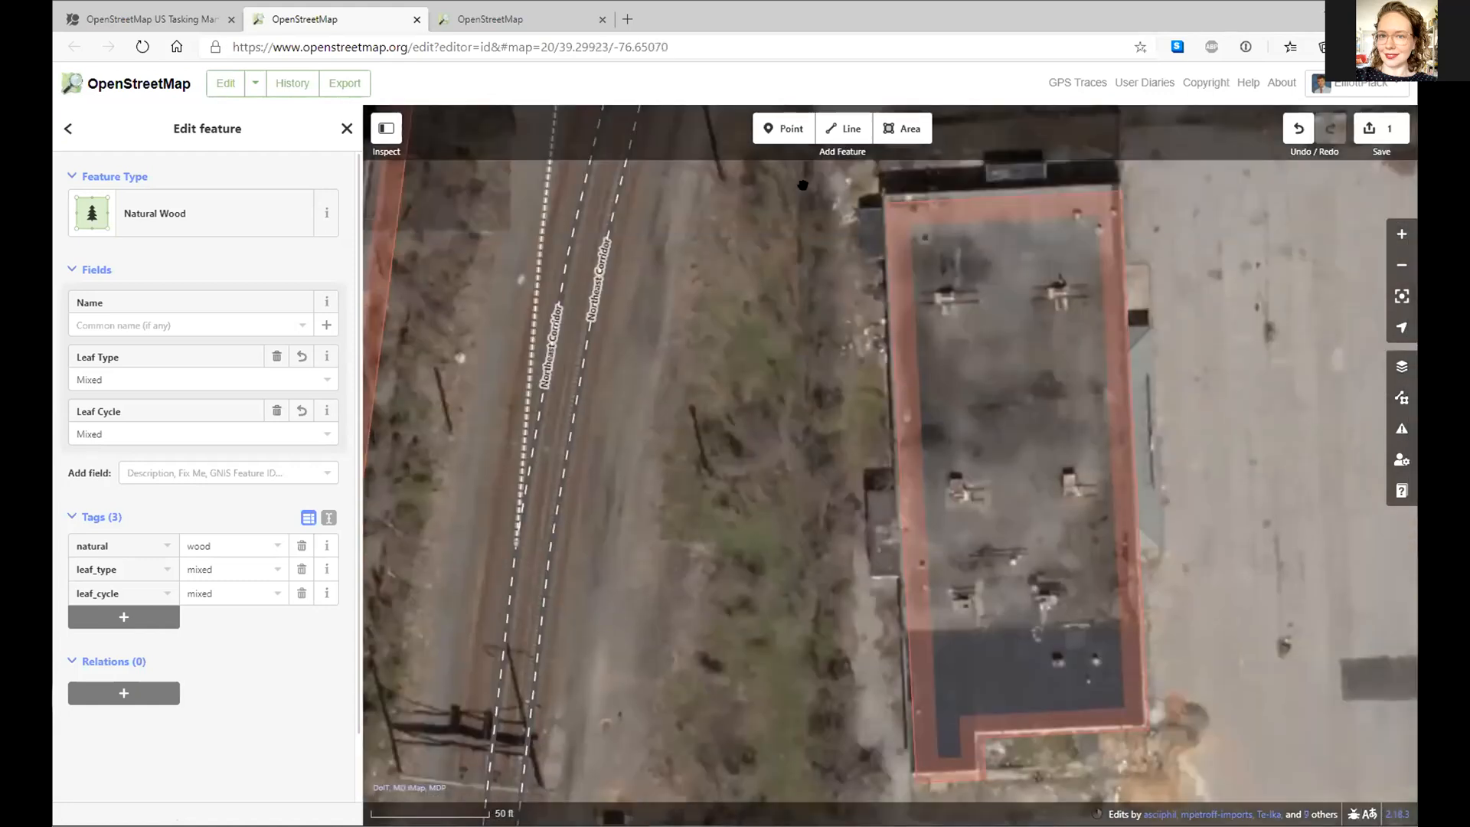
drag(648, 765, 677, 375)
- Outline the narrow strip beside the tracks north of West Lafayette Avenue as a new area
click(901, 128)
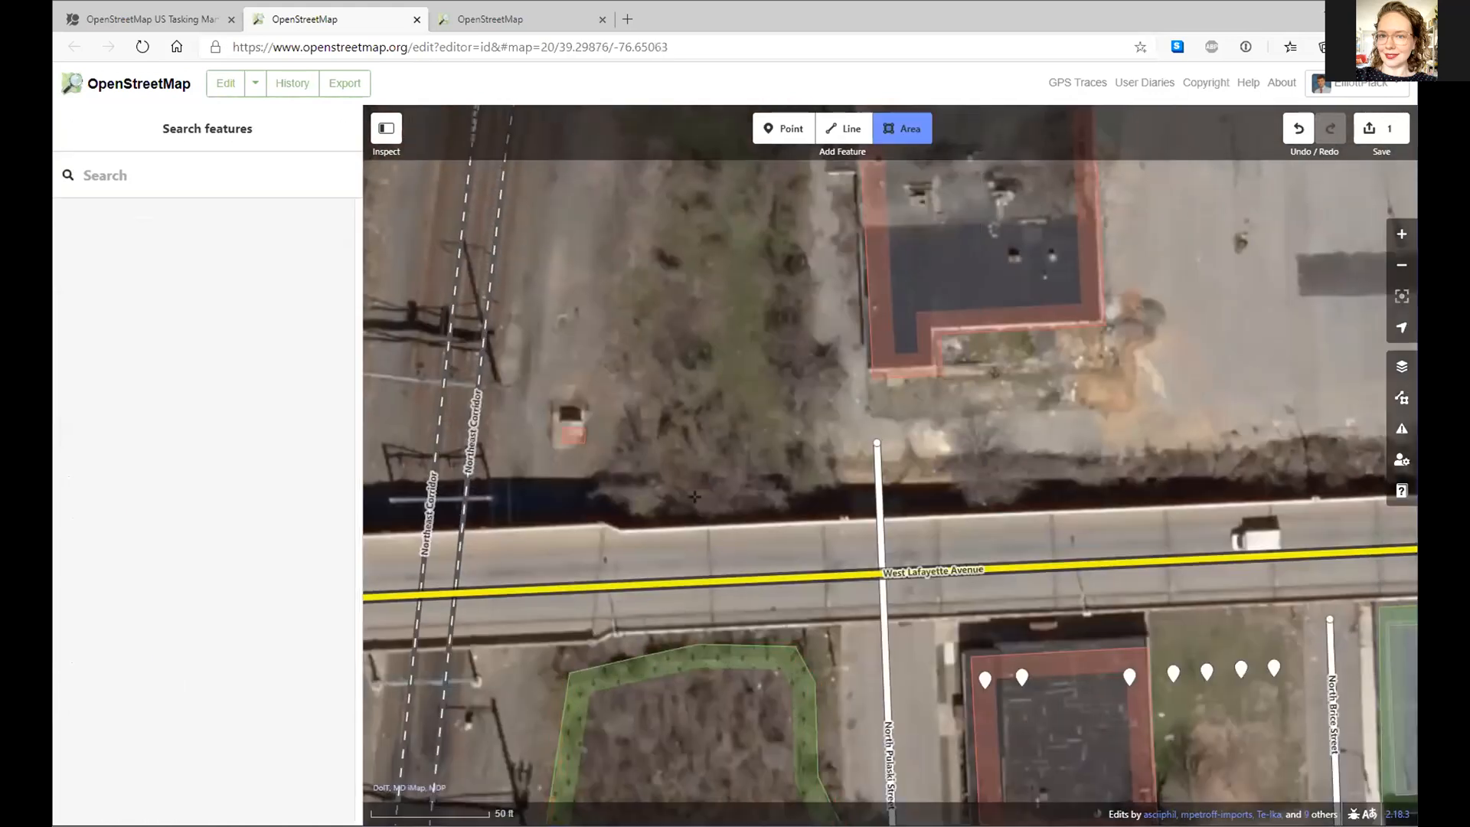
click(606, 505)
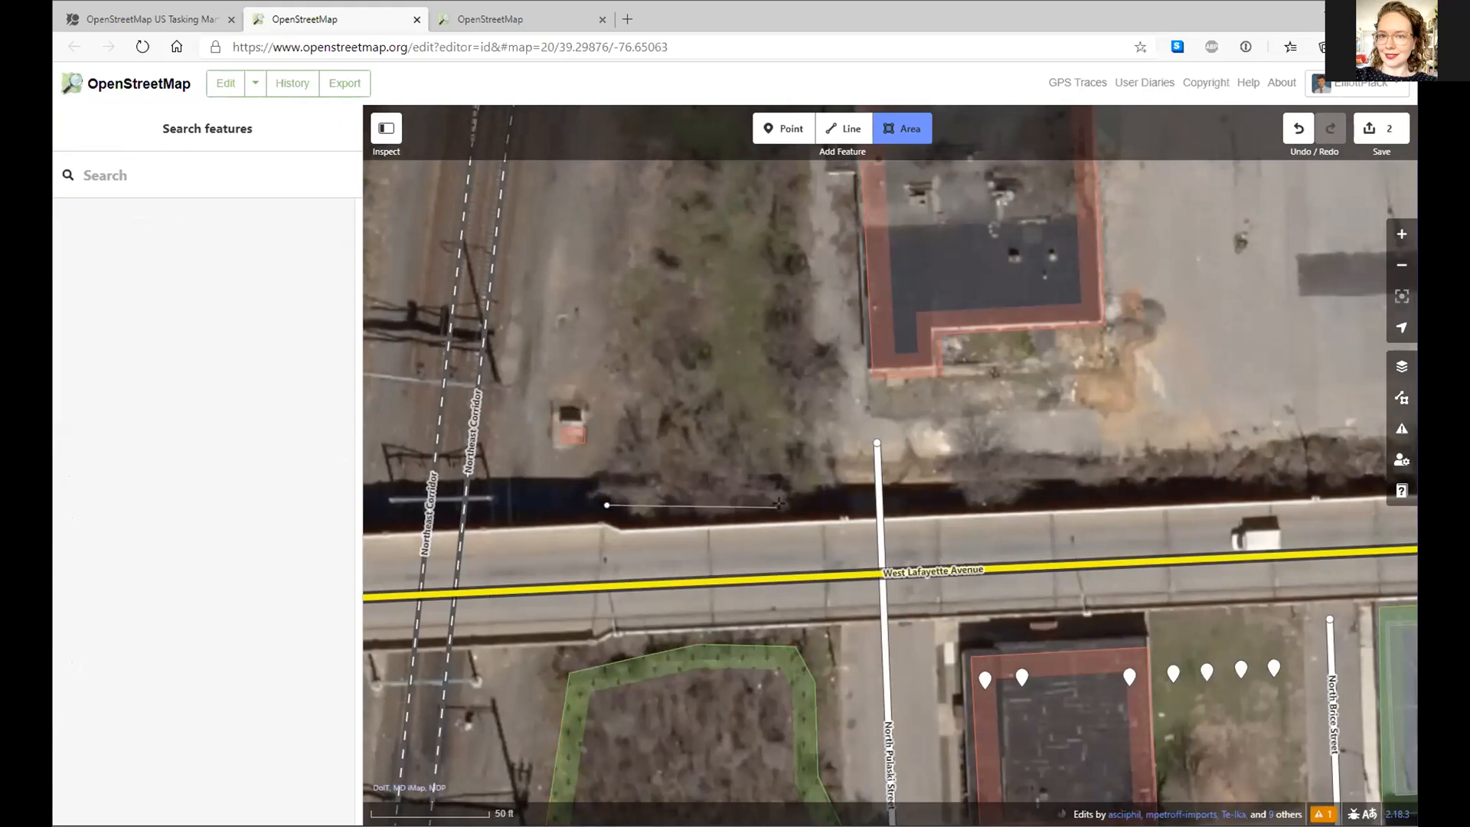
click(777, 506)
click(764, 467)
click(698, 380)
drag(691, 304, 643, 600)
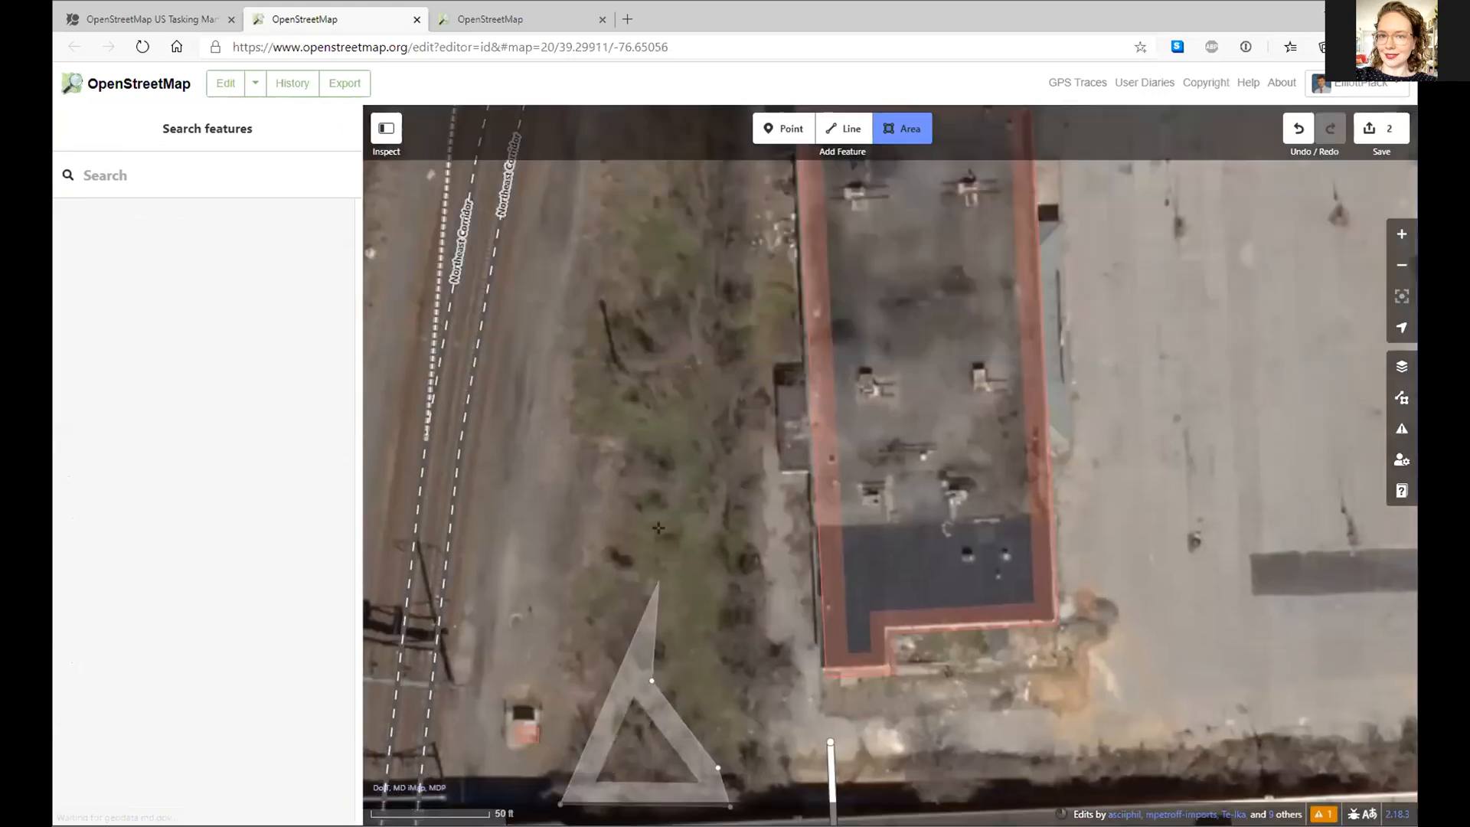
click(659, 576)
click(660, 447)
click(618, 444)
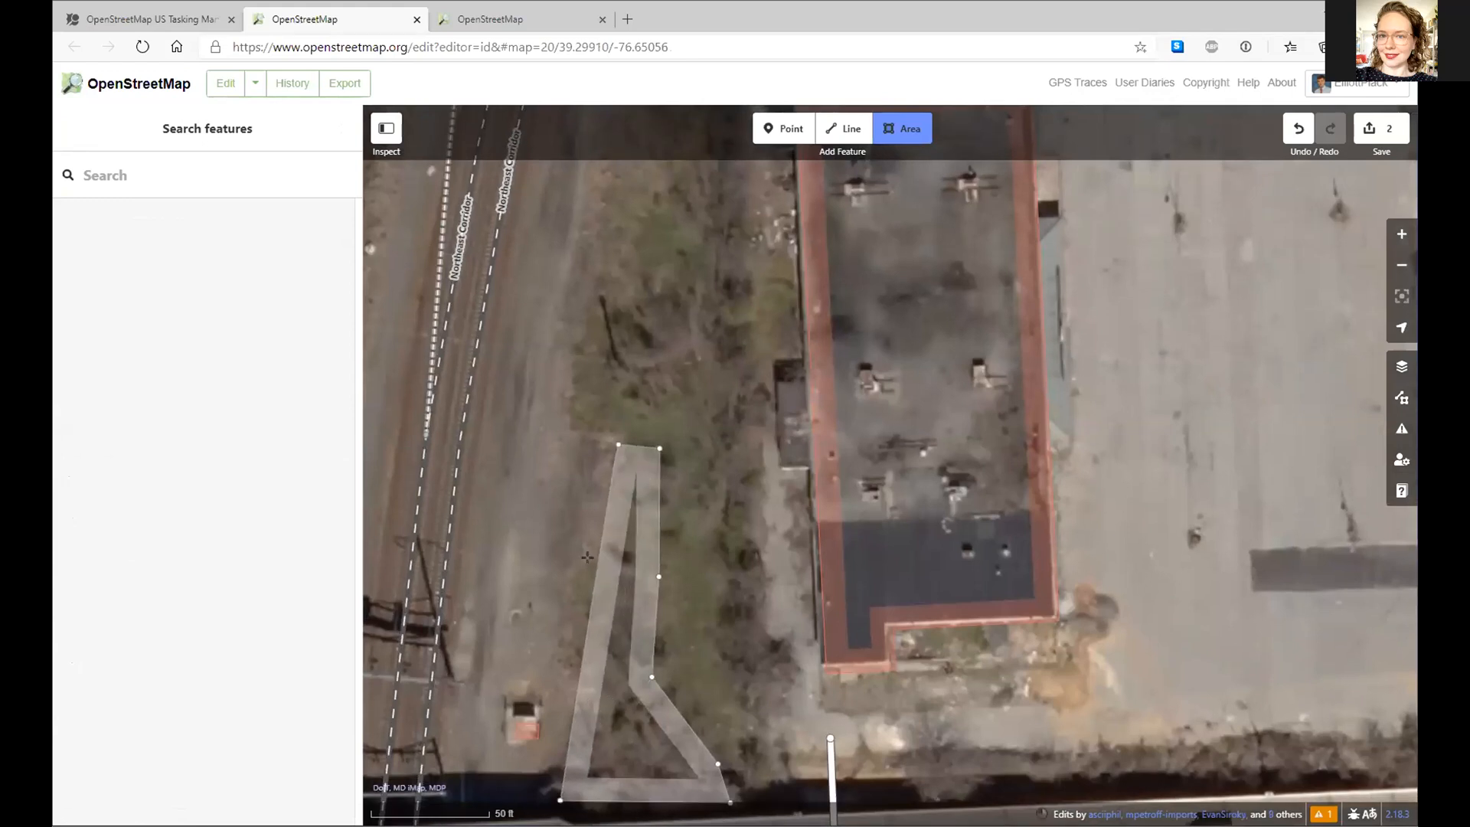
key(Return)
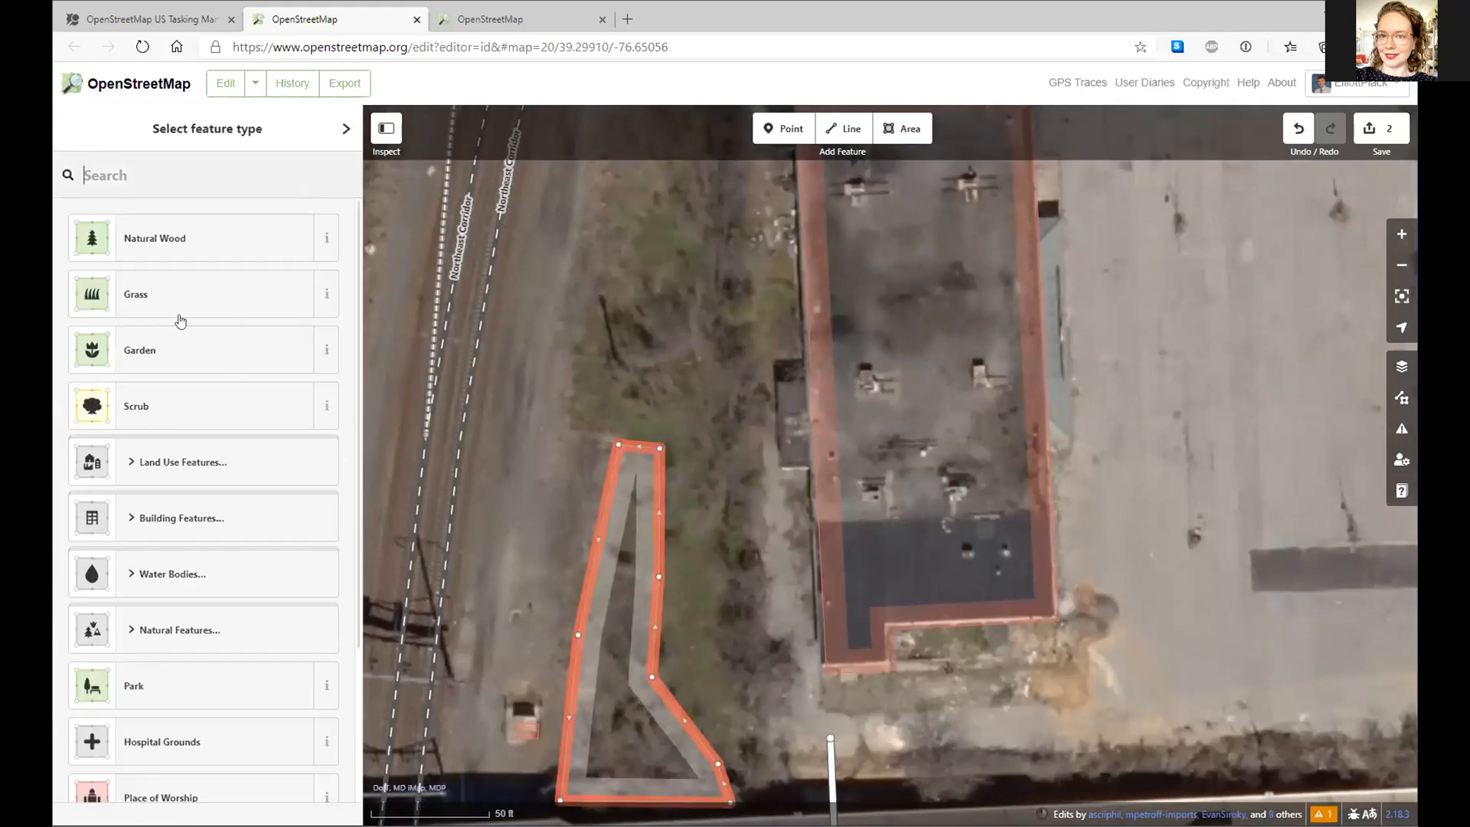
- Tag the new strip area as Scrub and view the Scrub type's description
click(177, 386)
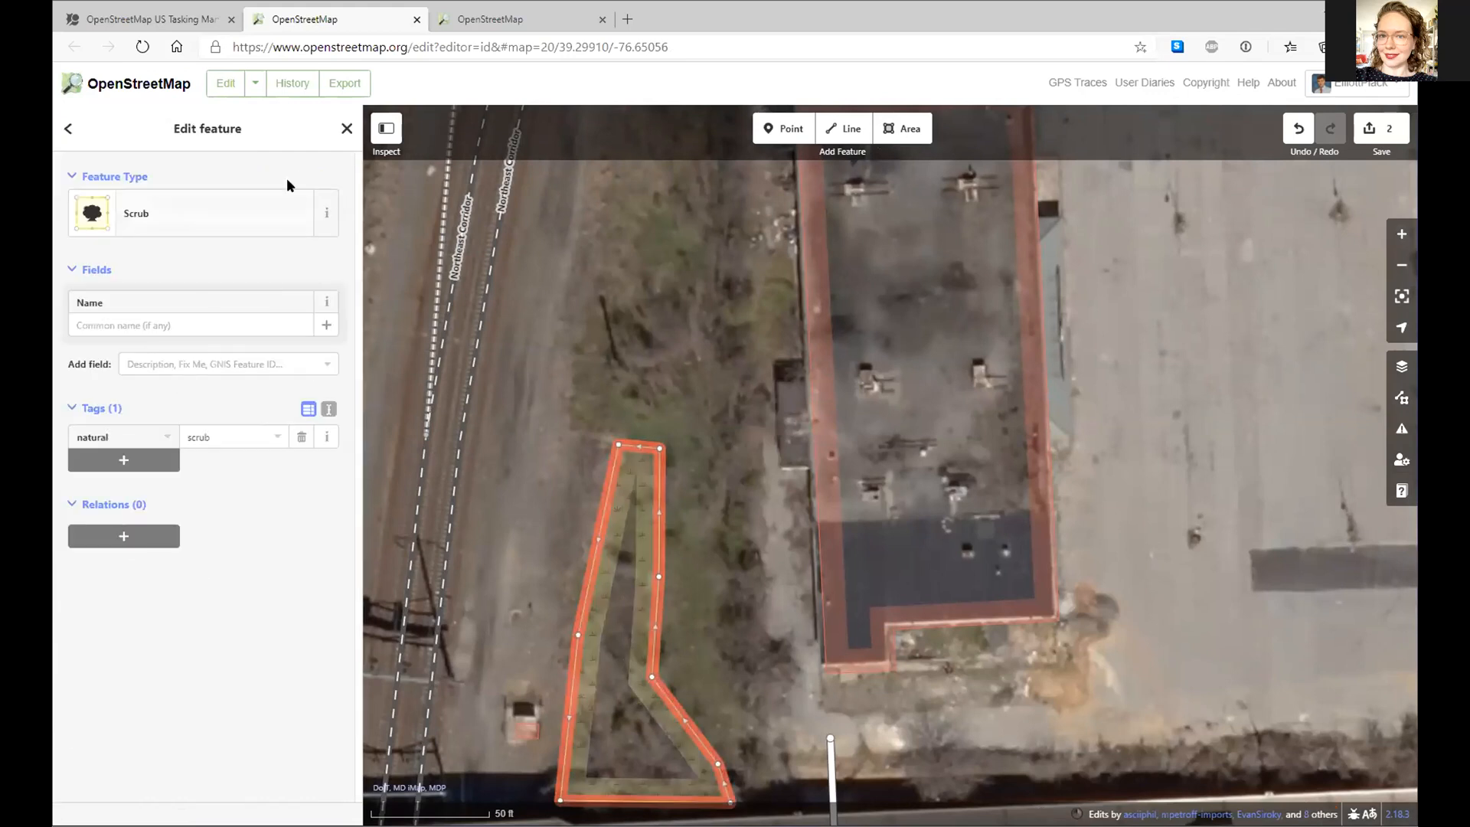
click(324, 212)
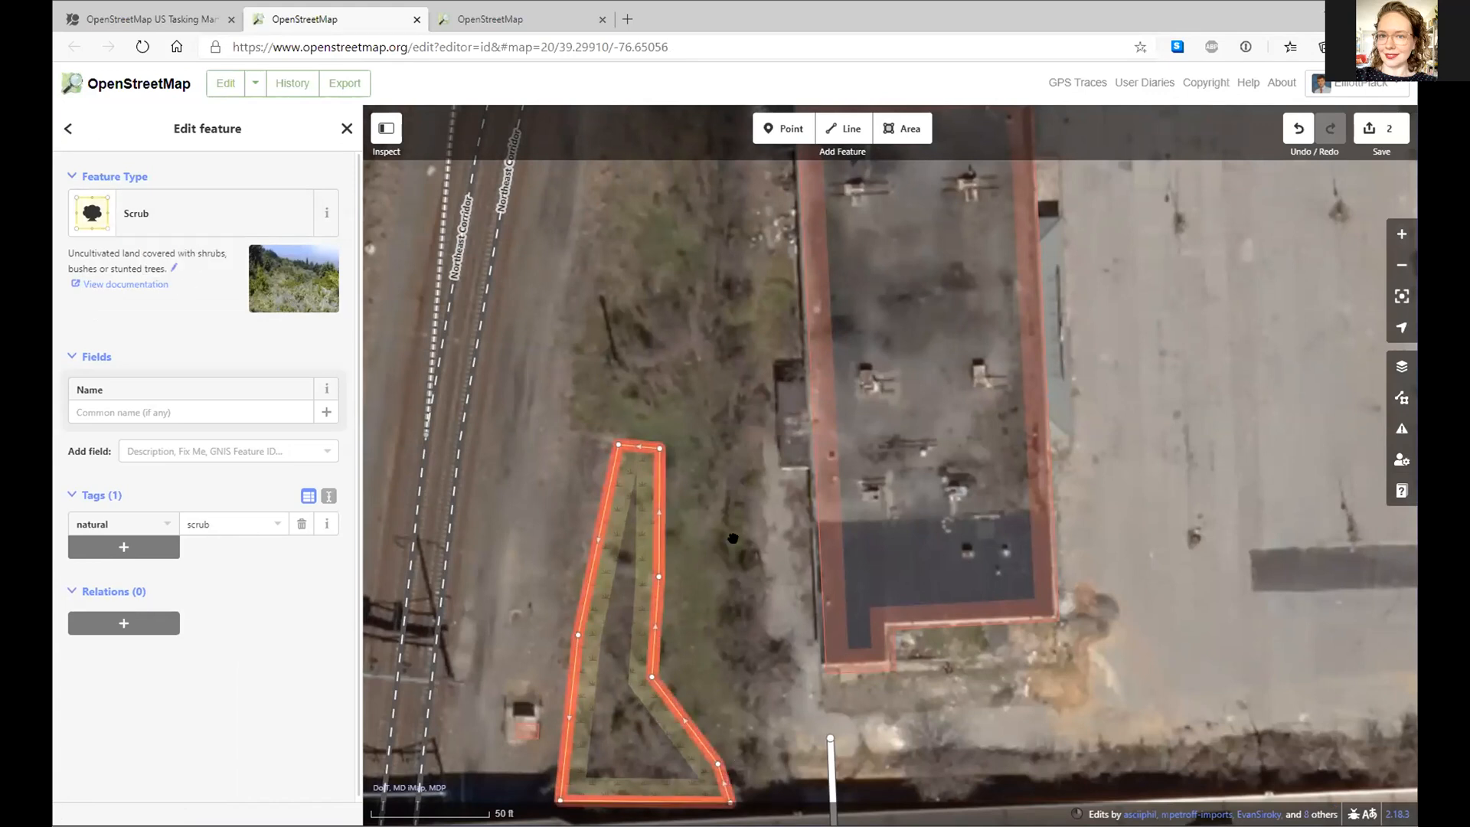
drag(716, 222, 761, 799)
drag(730, 541, 698, 190)
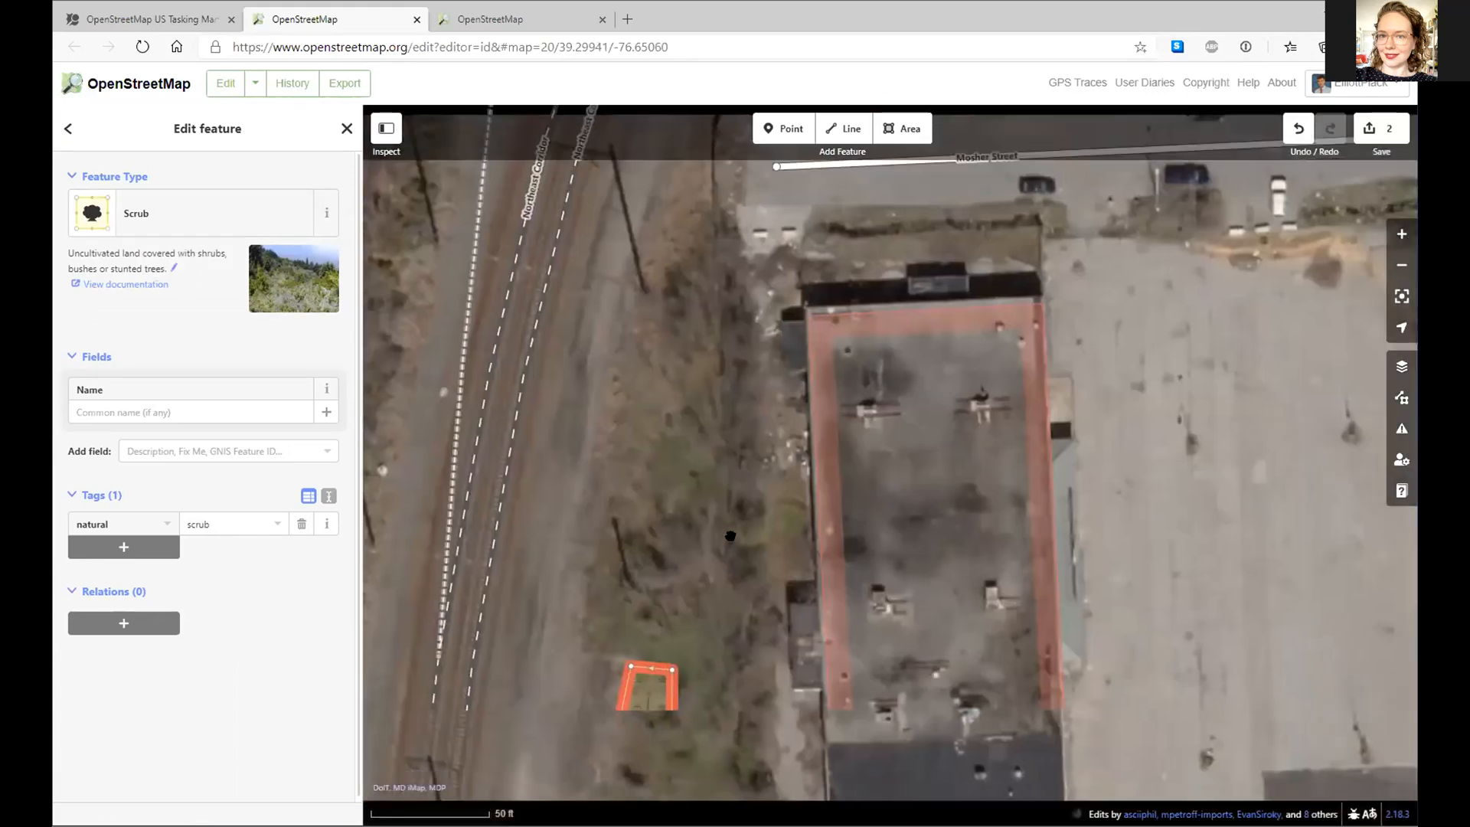
click(845, 128)
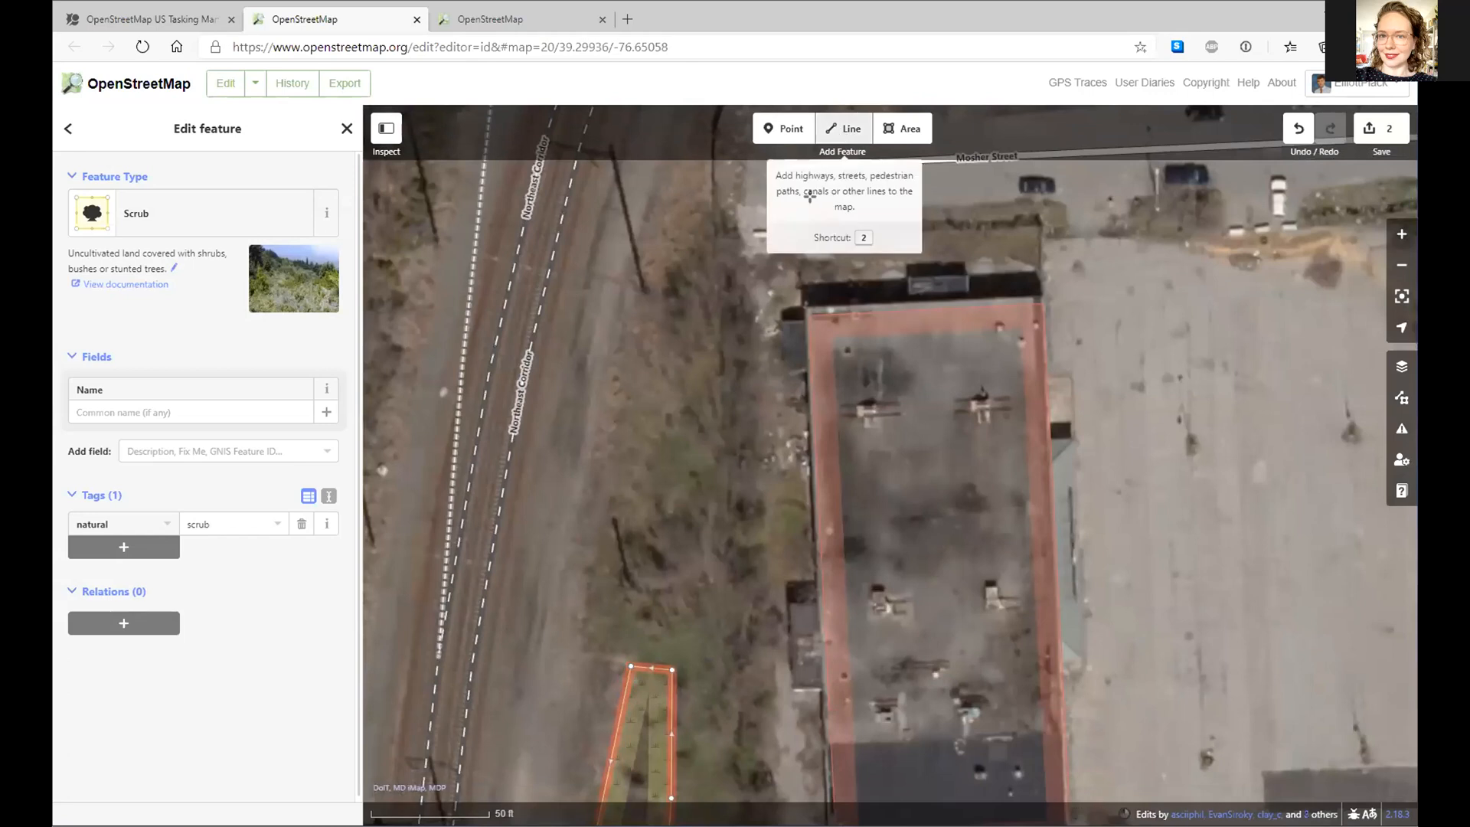
- Draw a line from just south of Mosher Street down to near West Lafayette Avenue
click(719, 217)
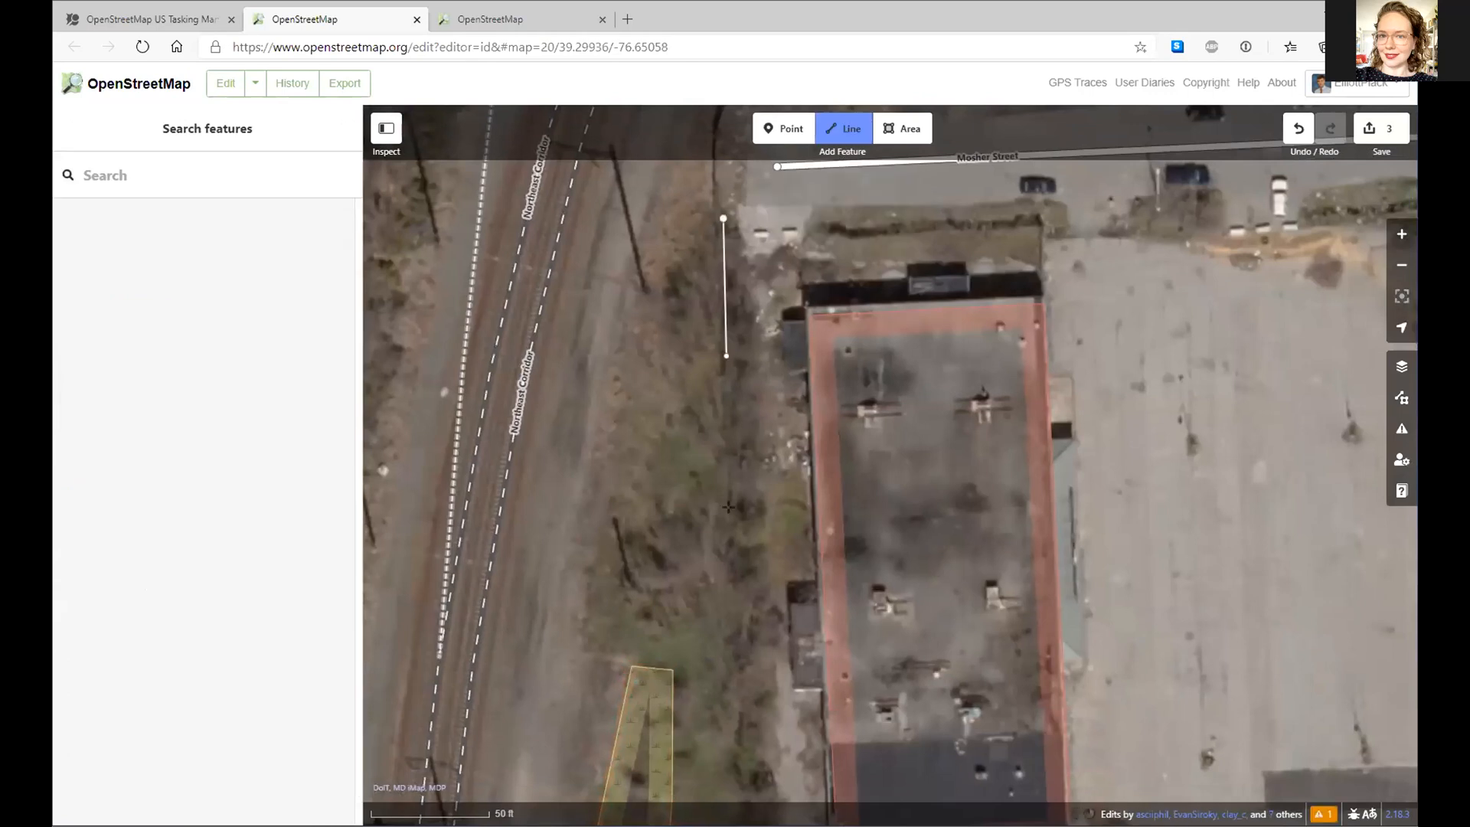
drag(732, 633, 707, 263)
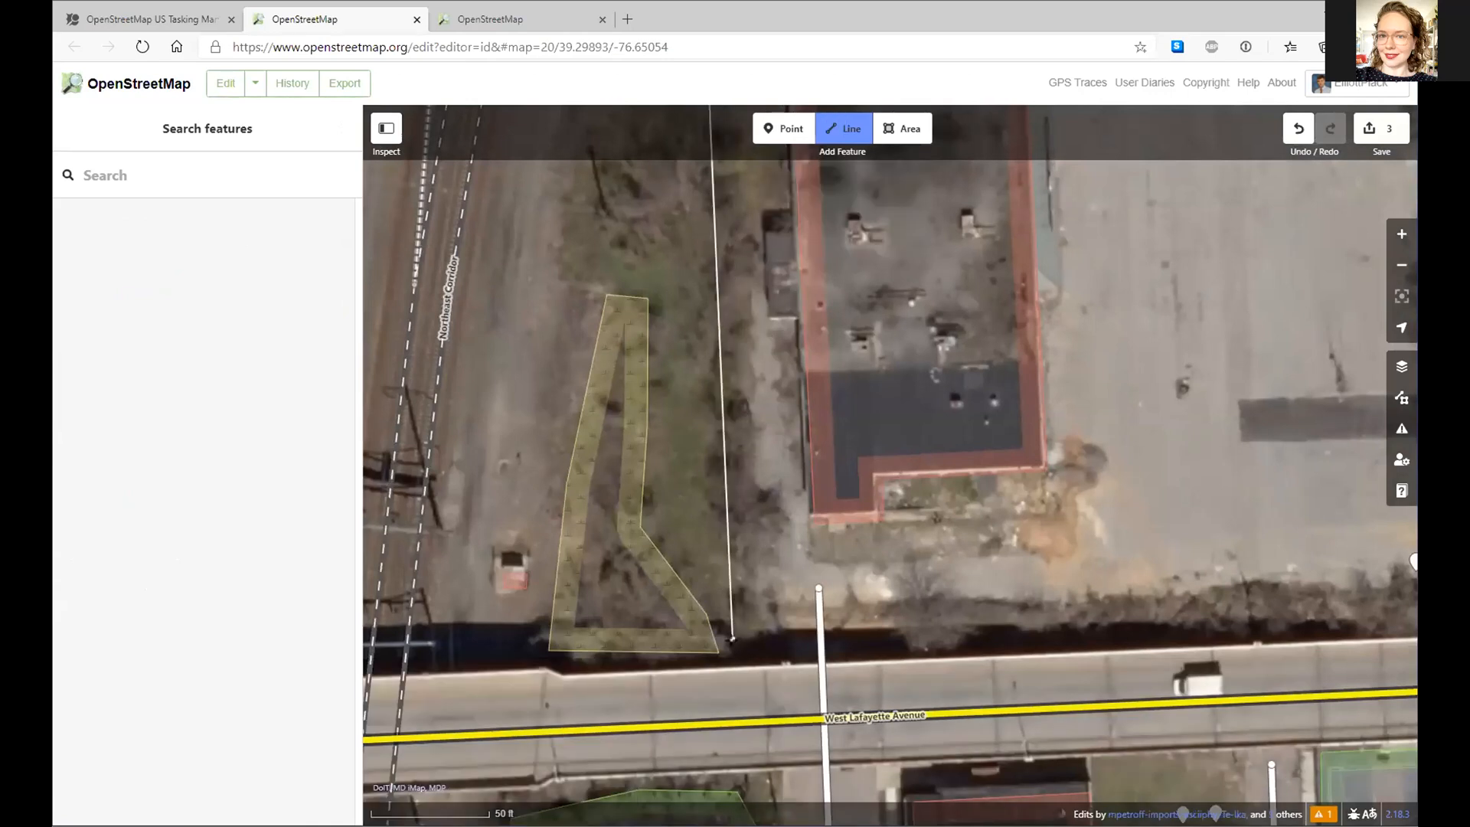
double_click(744, 628)
drag(634, 278, 645, 762)
drag(666, 637, 659, 480)
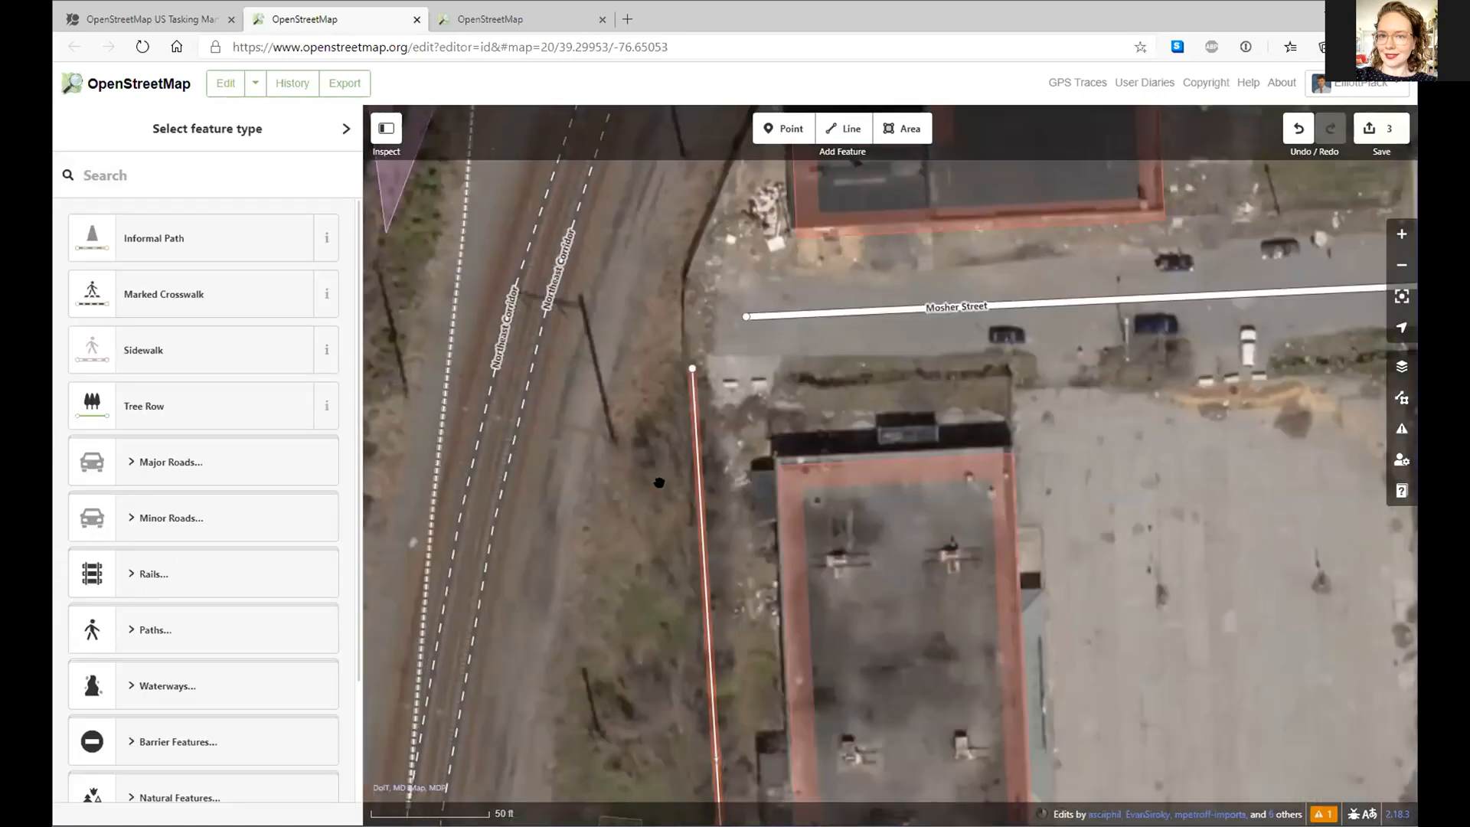
- Search 'tree' and tag the new line as a Tree Row
click(150, 183)
text(tree)
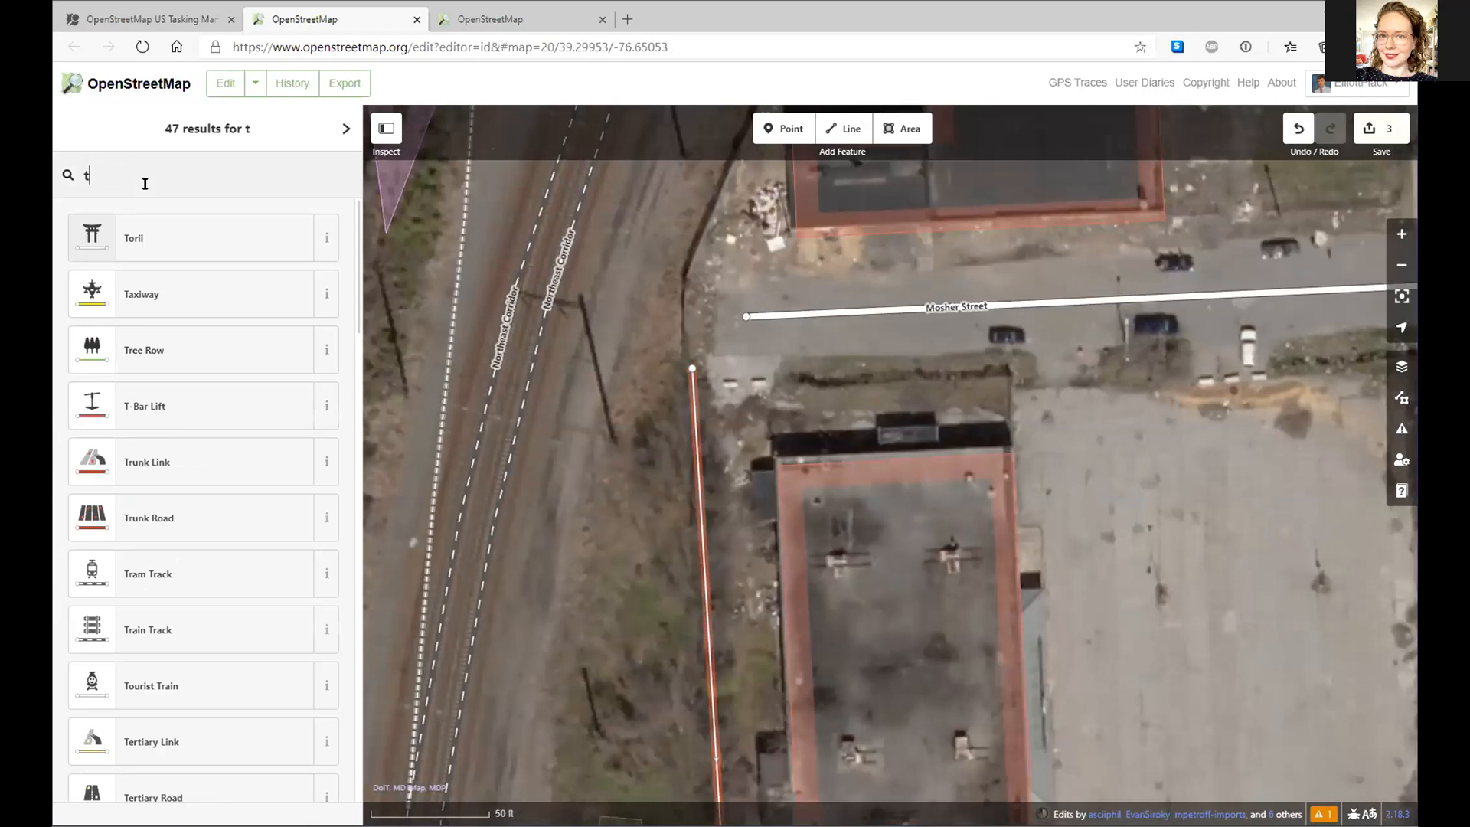
click(151, 256)
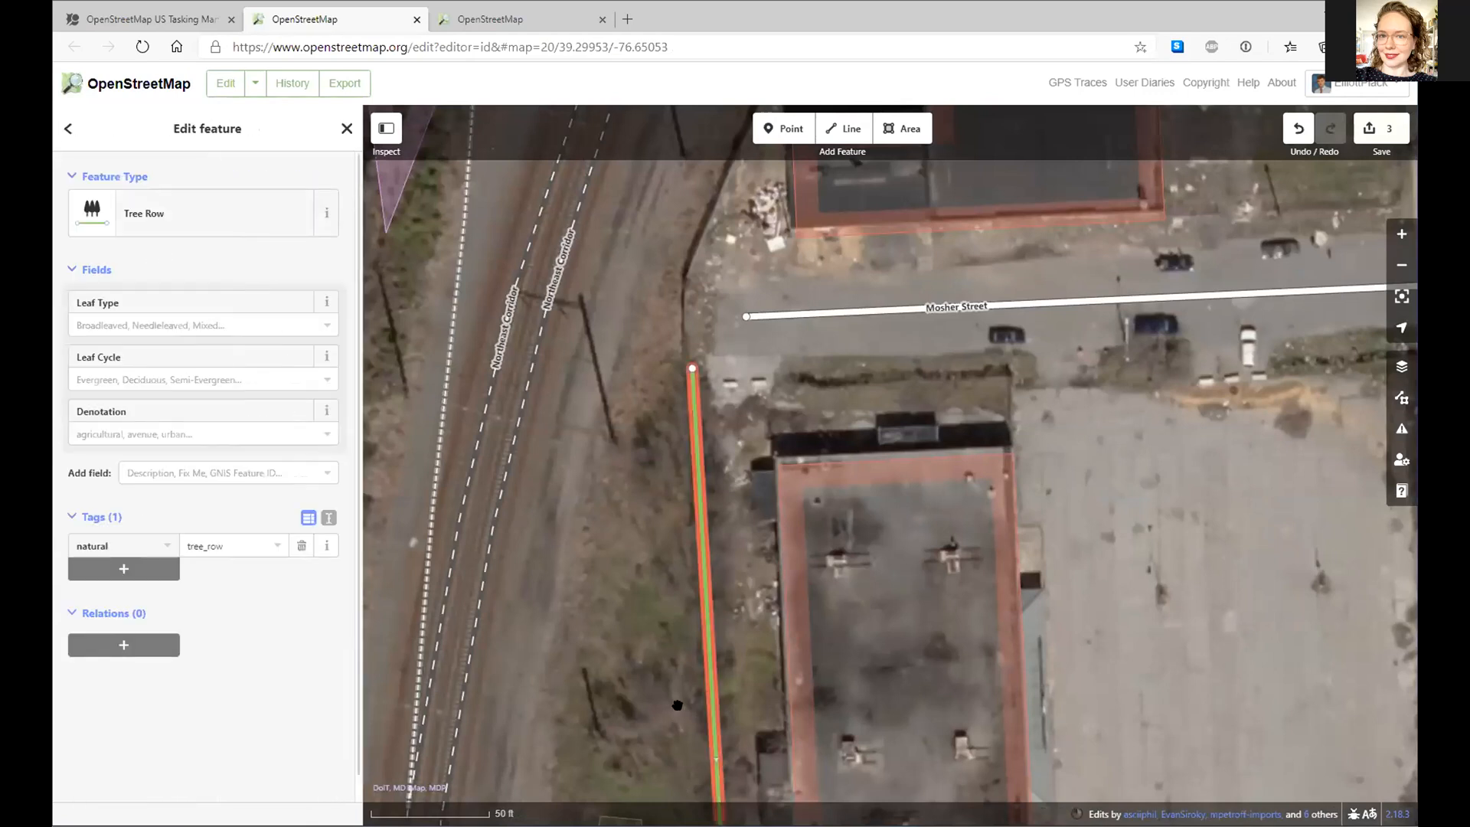
drag(677, 705, 681, 566)
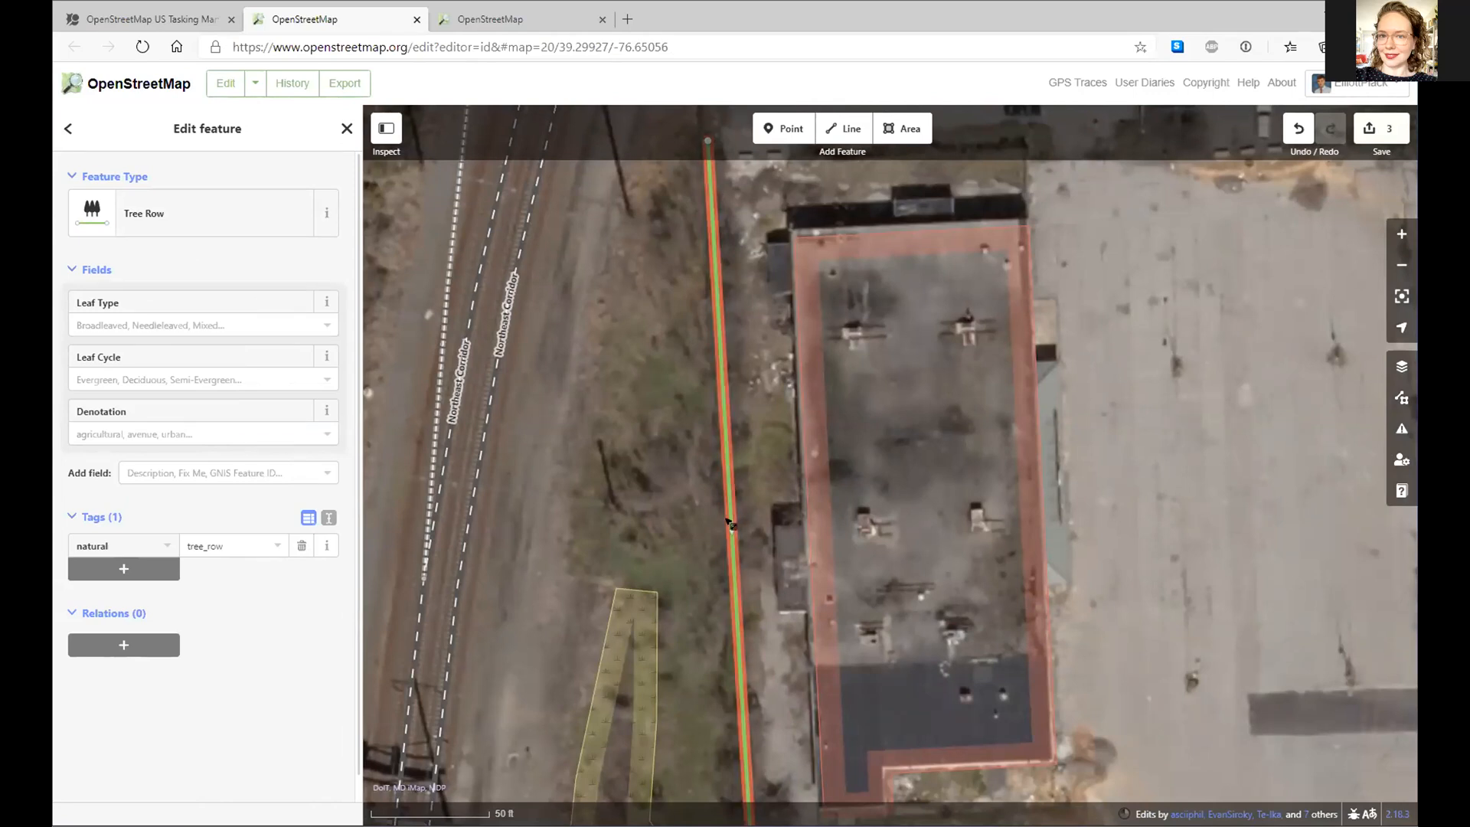
drag(661, 556, 671, 687)
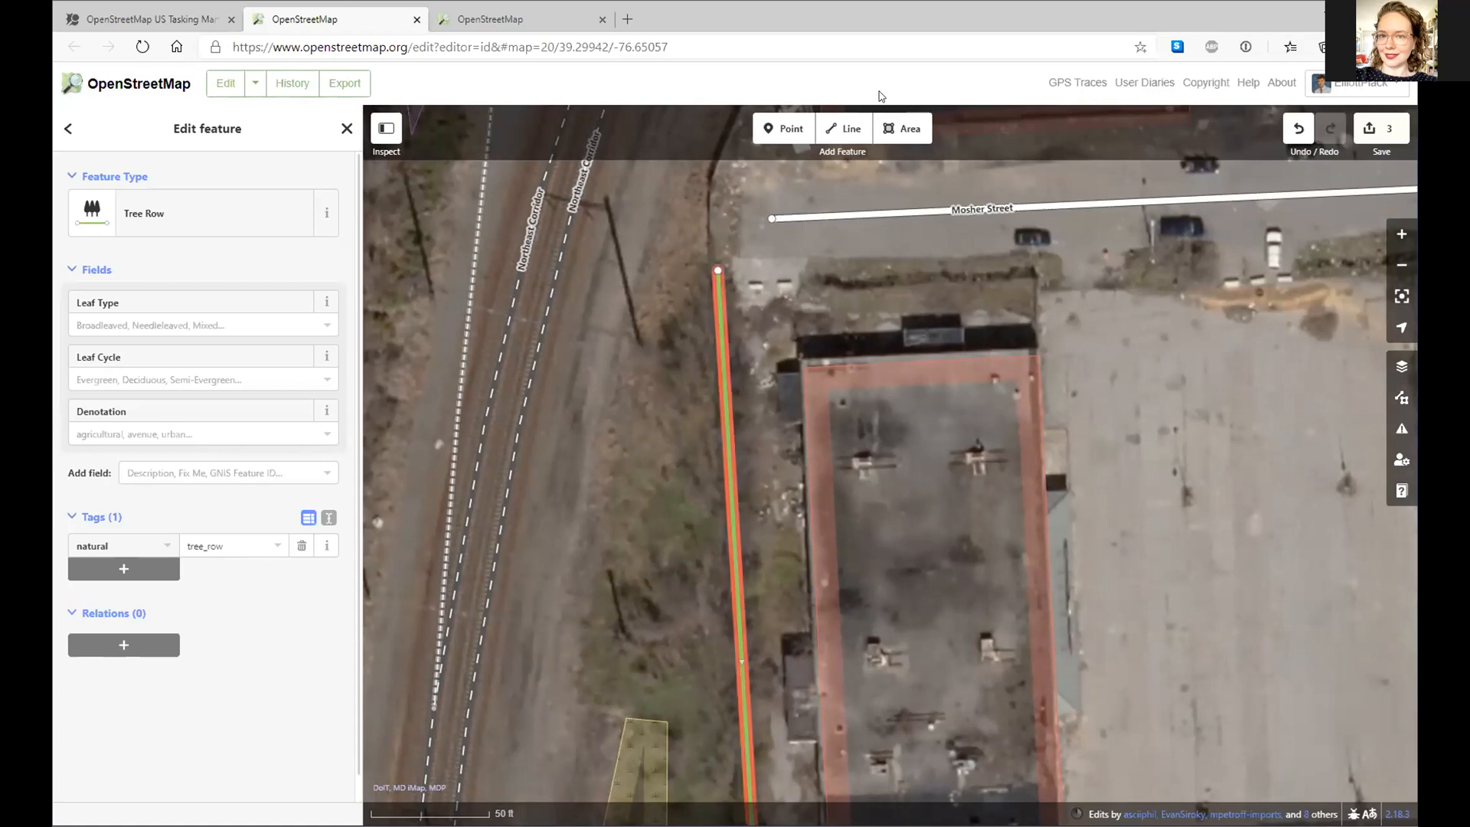
click(901, 129)
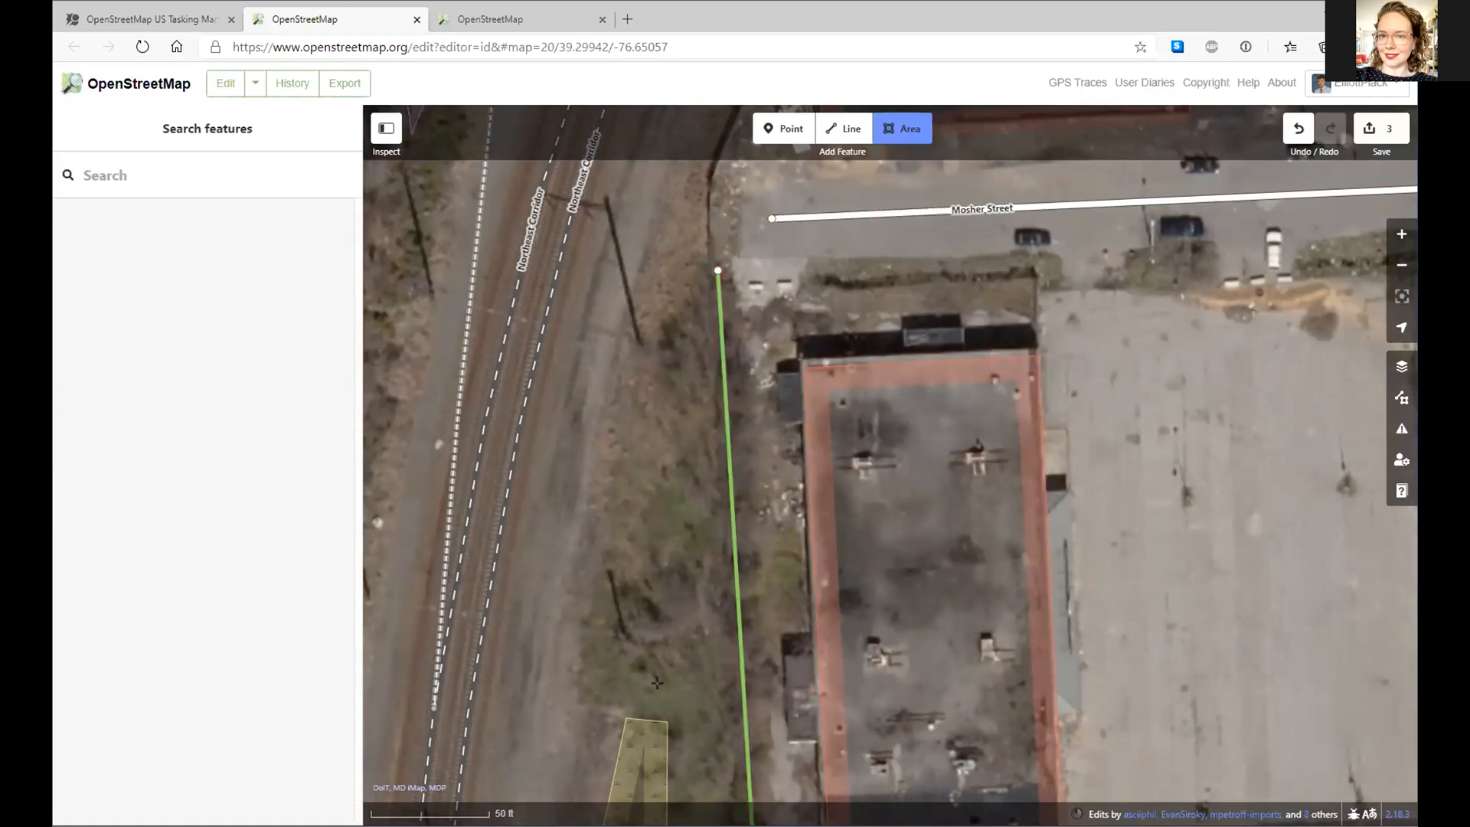
- Draw a small closed area for the patch between the tree row and rail tracks
click(702, 610)
click(683, 661)
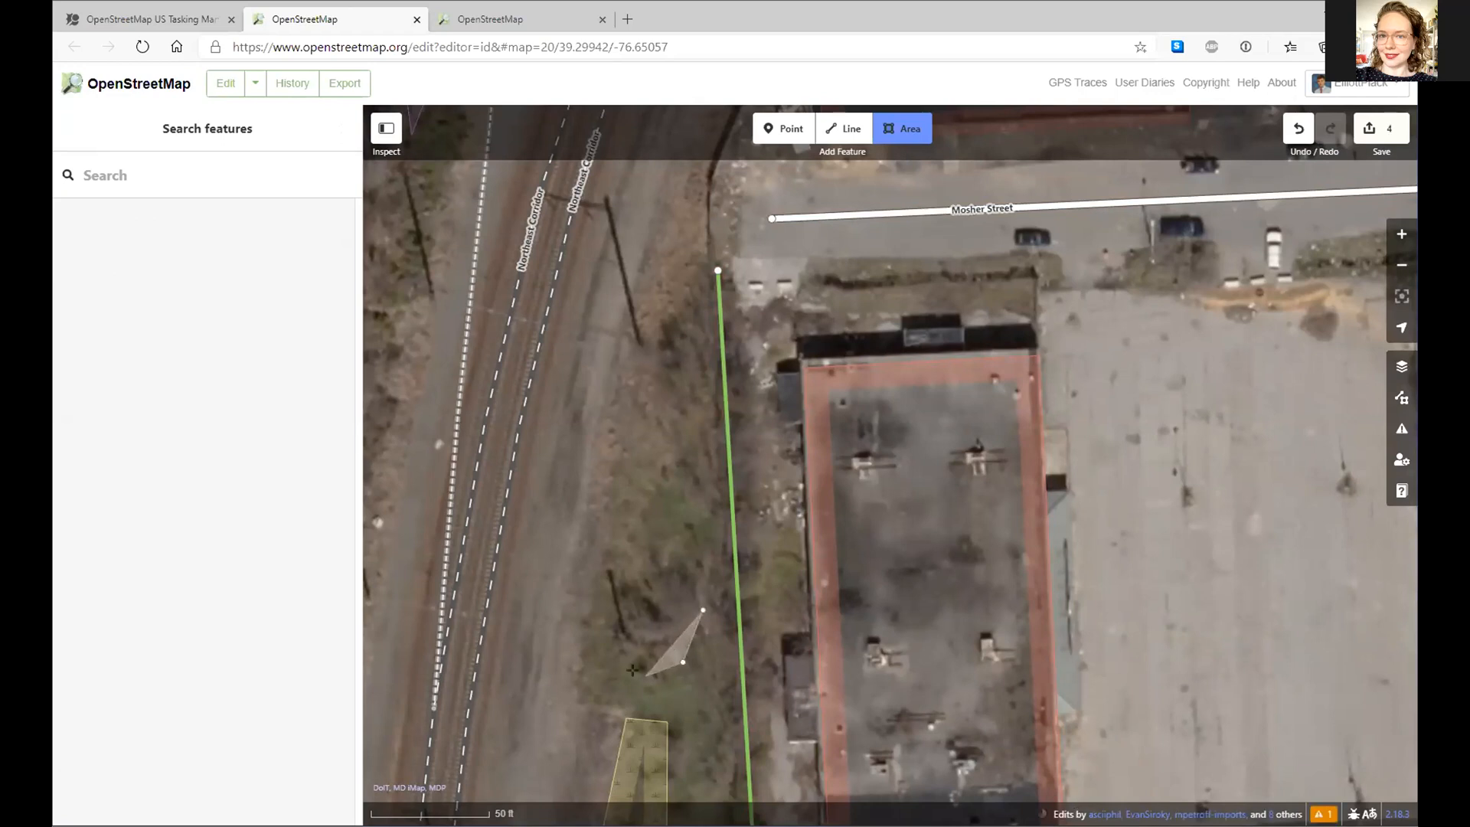
click(613, 643)
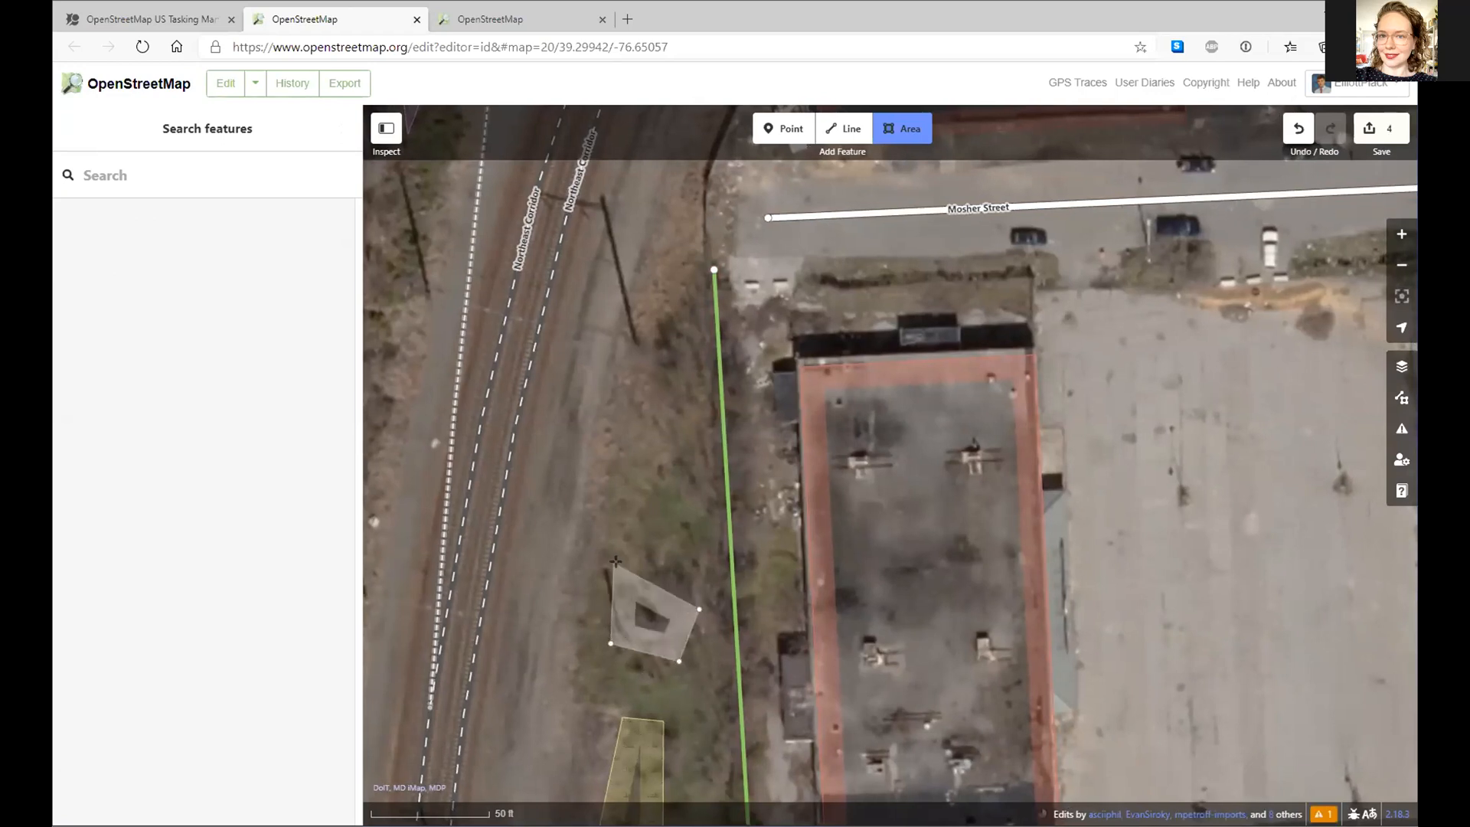
click(618, 564)
click(671, 551)
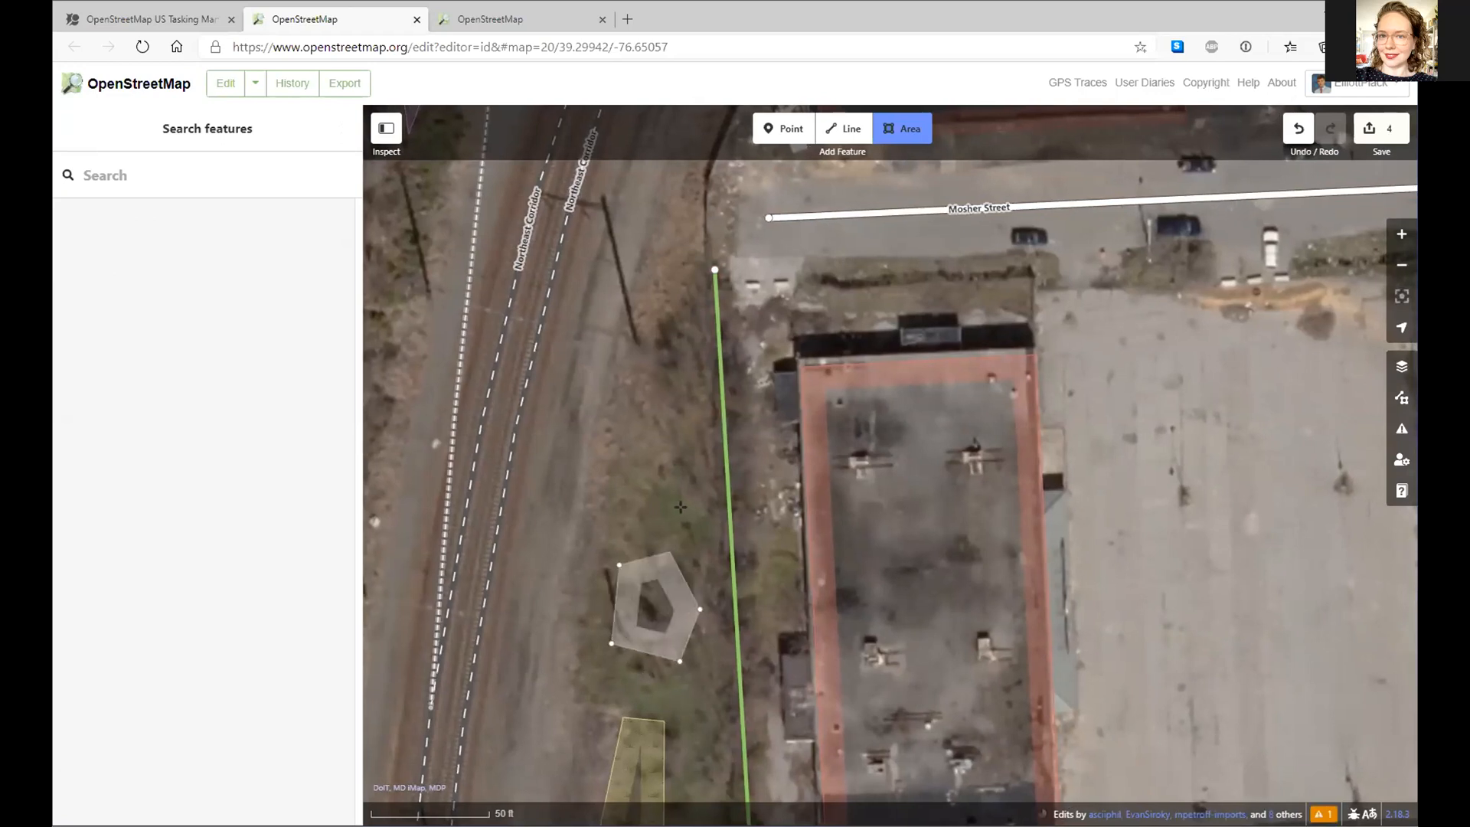
double_click(713, 548)
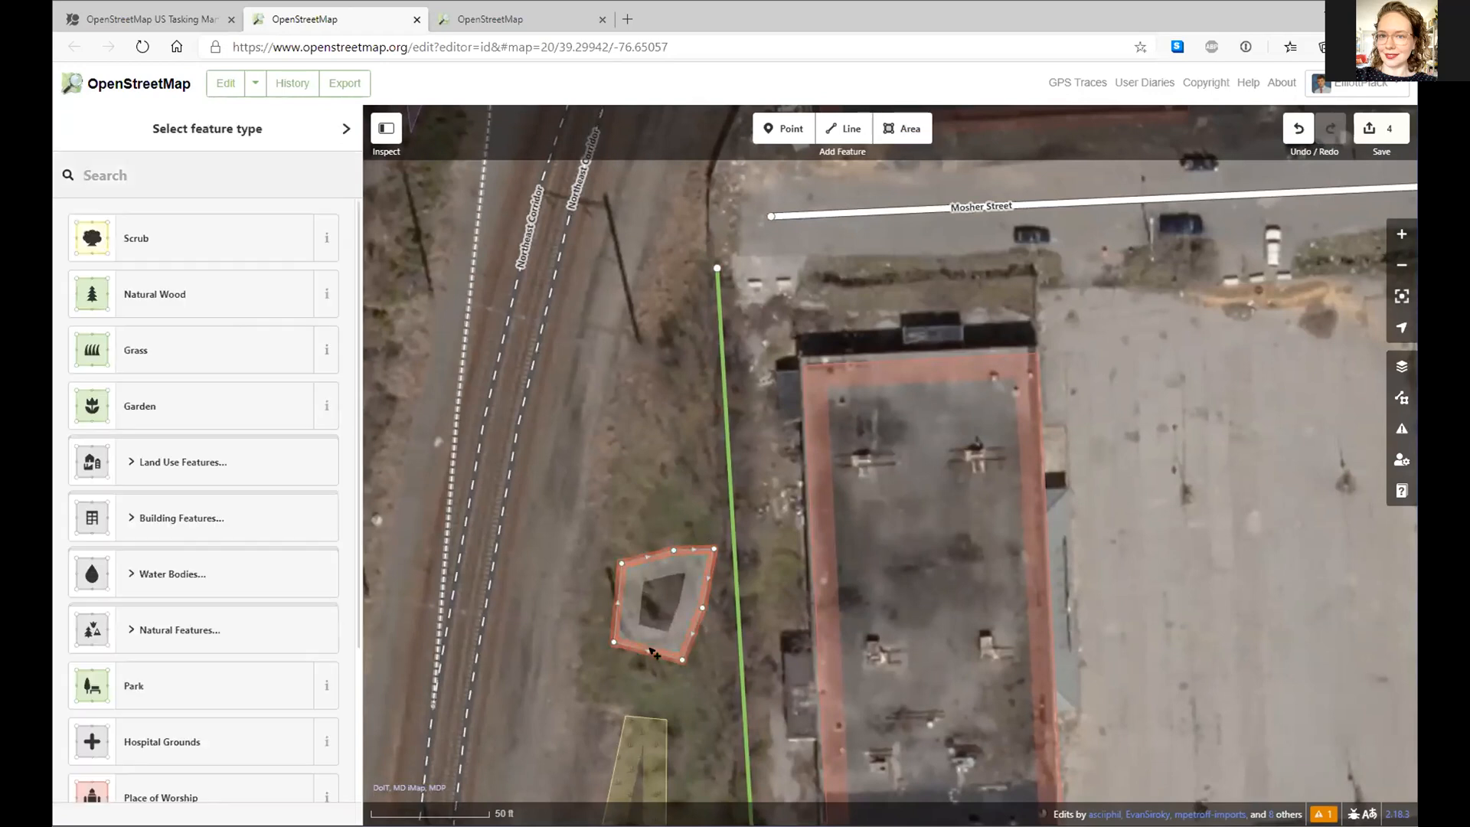
click(645, 667)
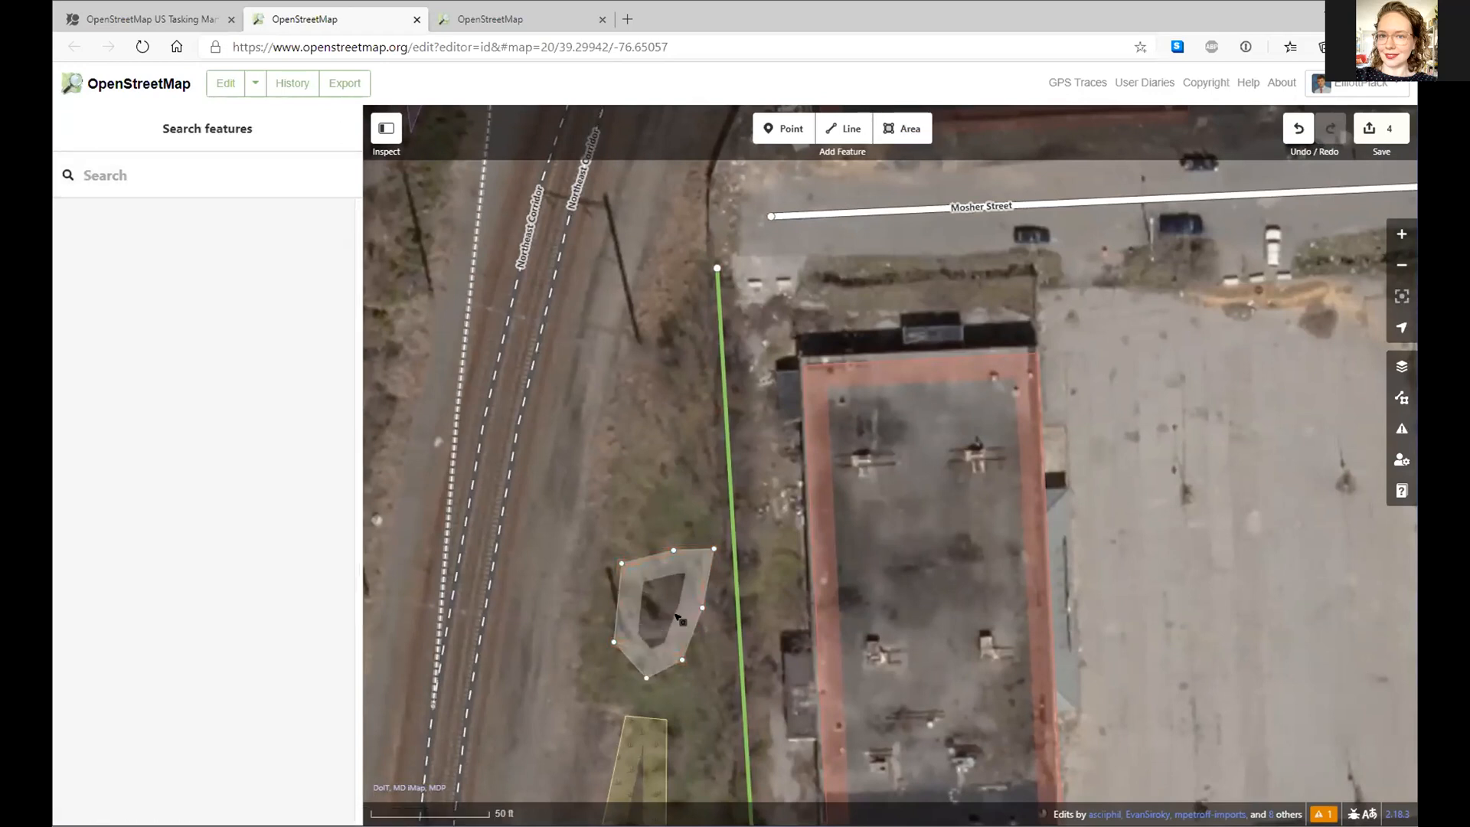
- Adjust the patch's left edge and top corner to fit, then tag it Scrub
click(620, 607)
drag(616, 603, 609, 601)
click(666, 584)
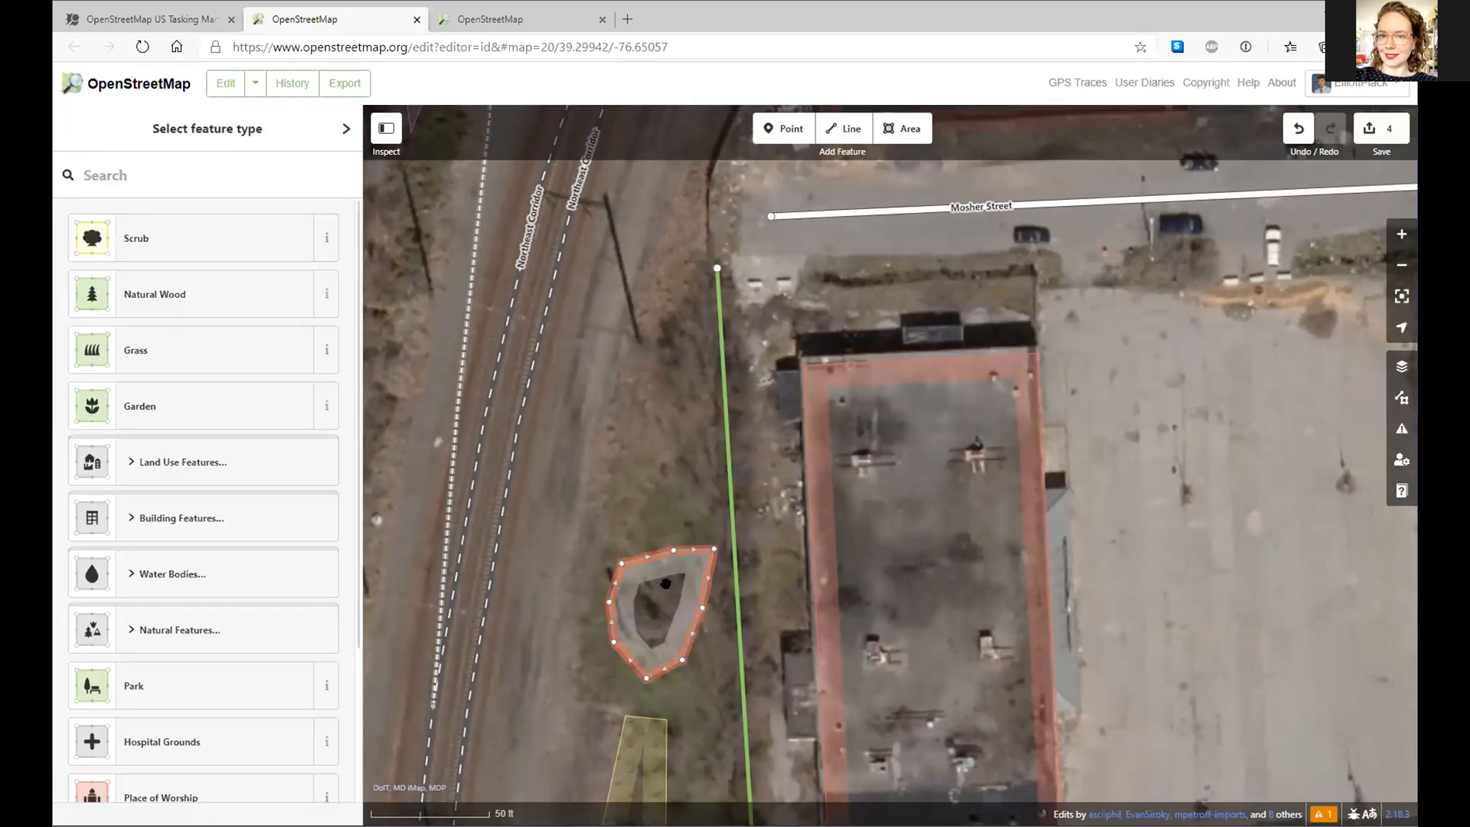
drag(710, 547, 703, 570)
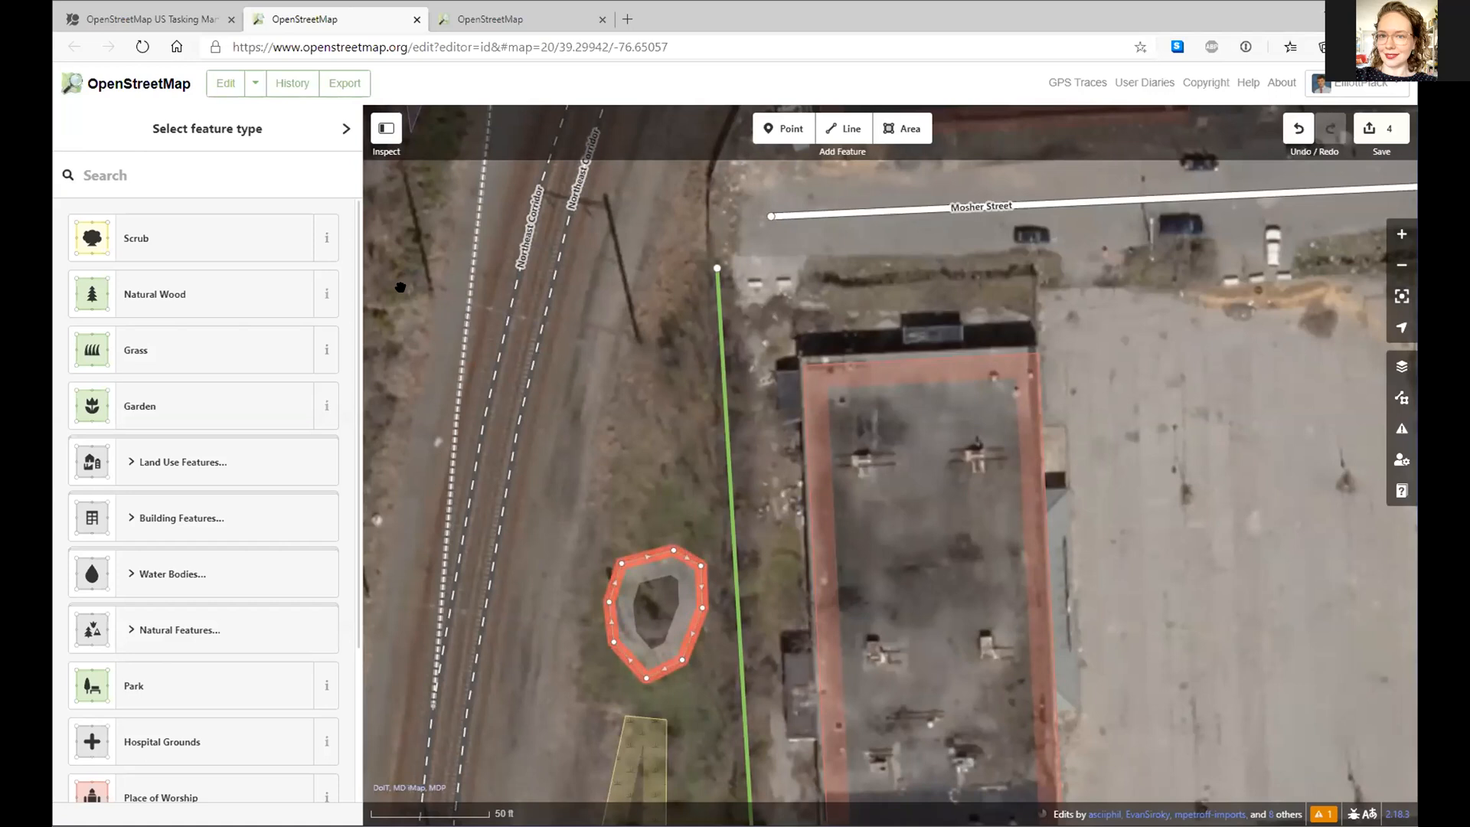
click(183, 247)
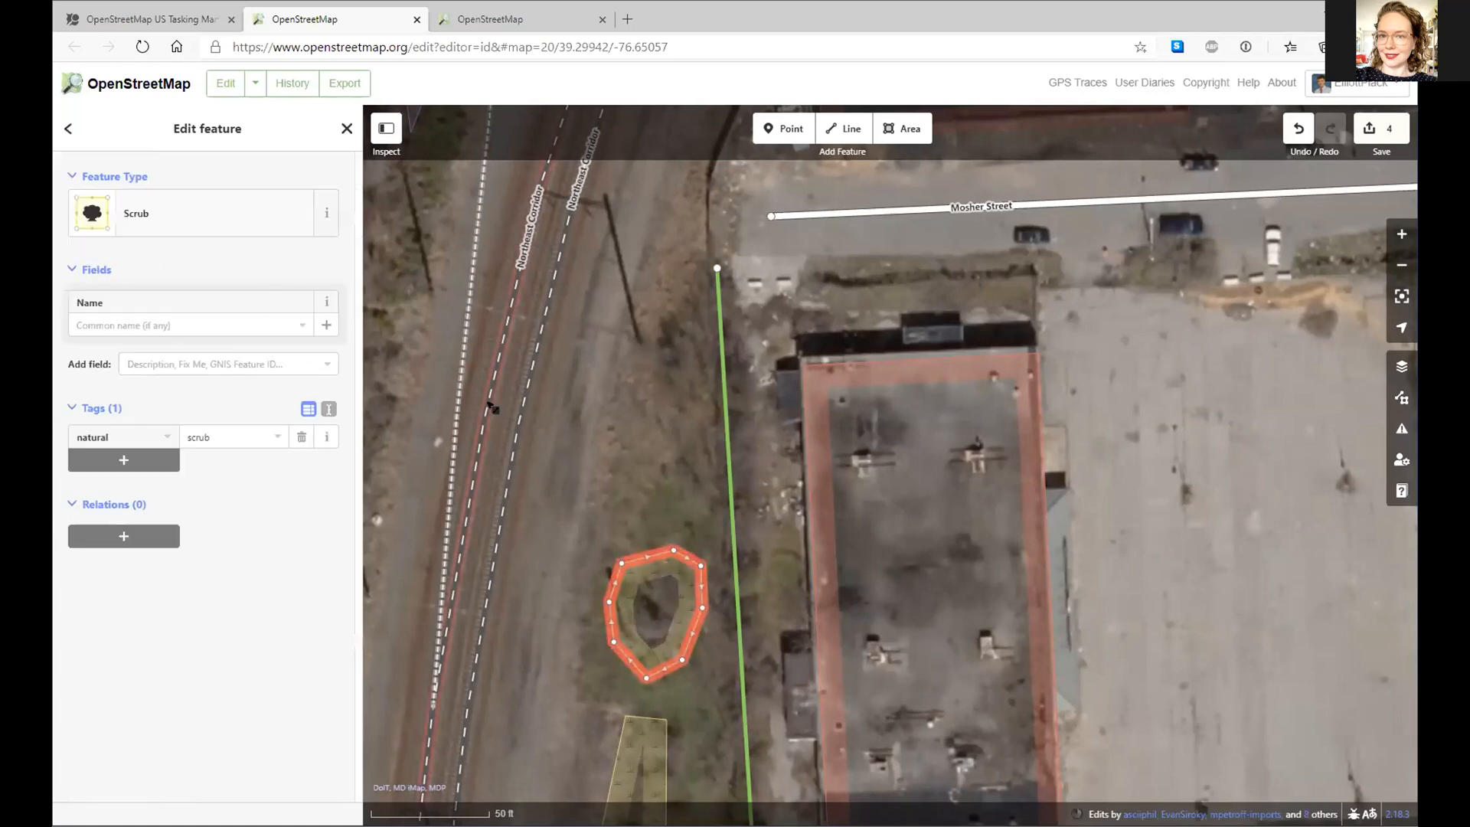
click(678, 459)
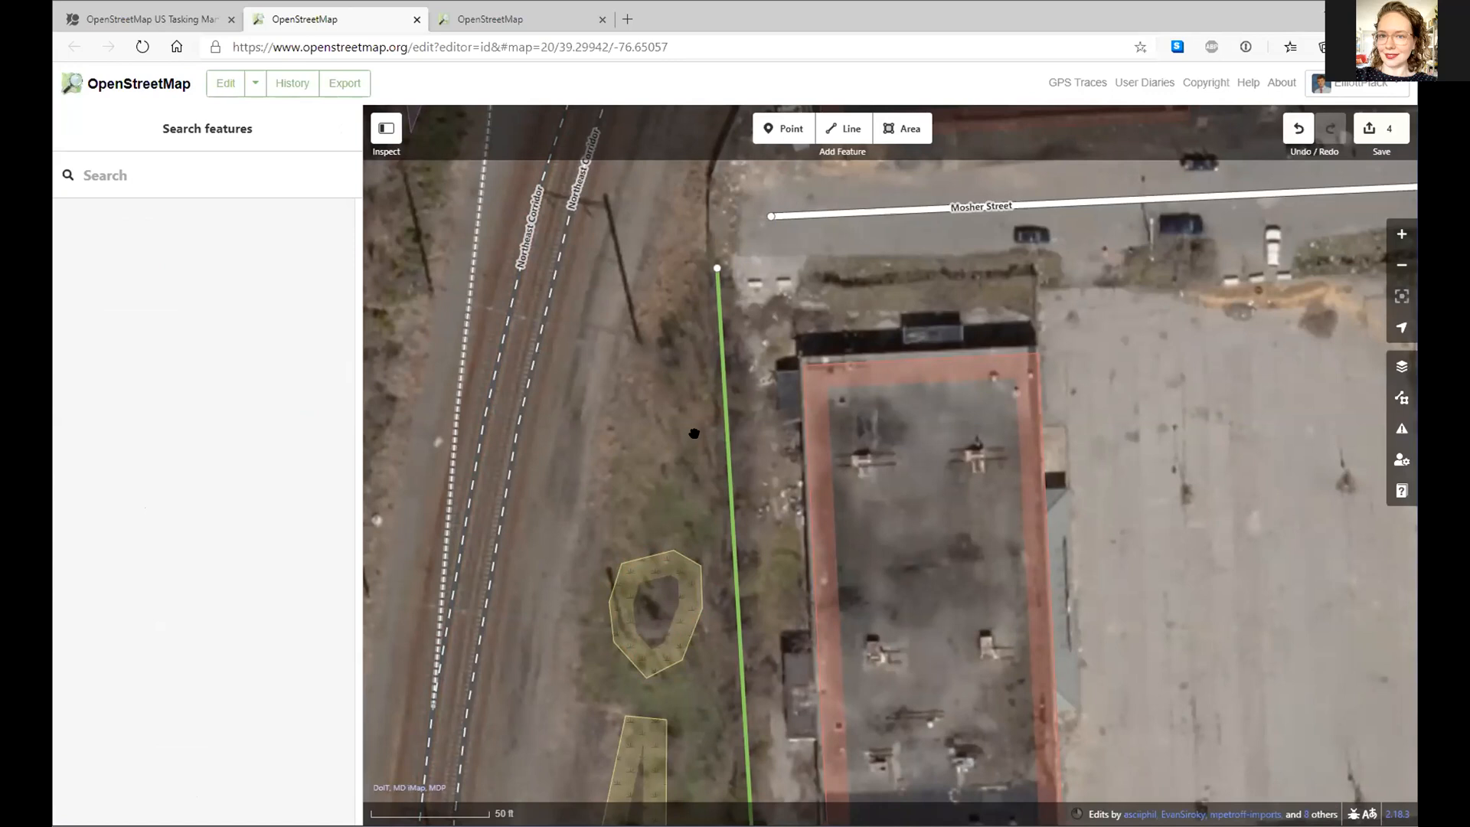
- Open the upload review of 4 changes with comment '#osmus-tasks-213 #BNIA #BNIADataWeek #MaptimeBmore'
drag(635, 320, 685, 232)
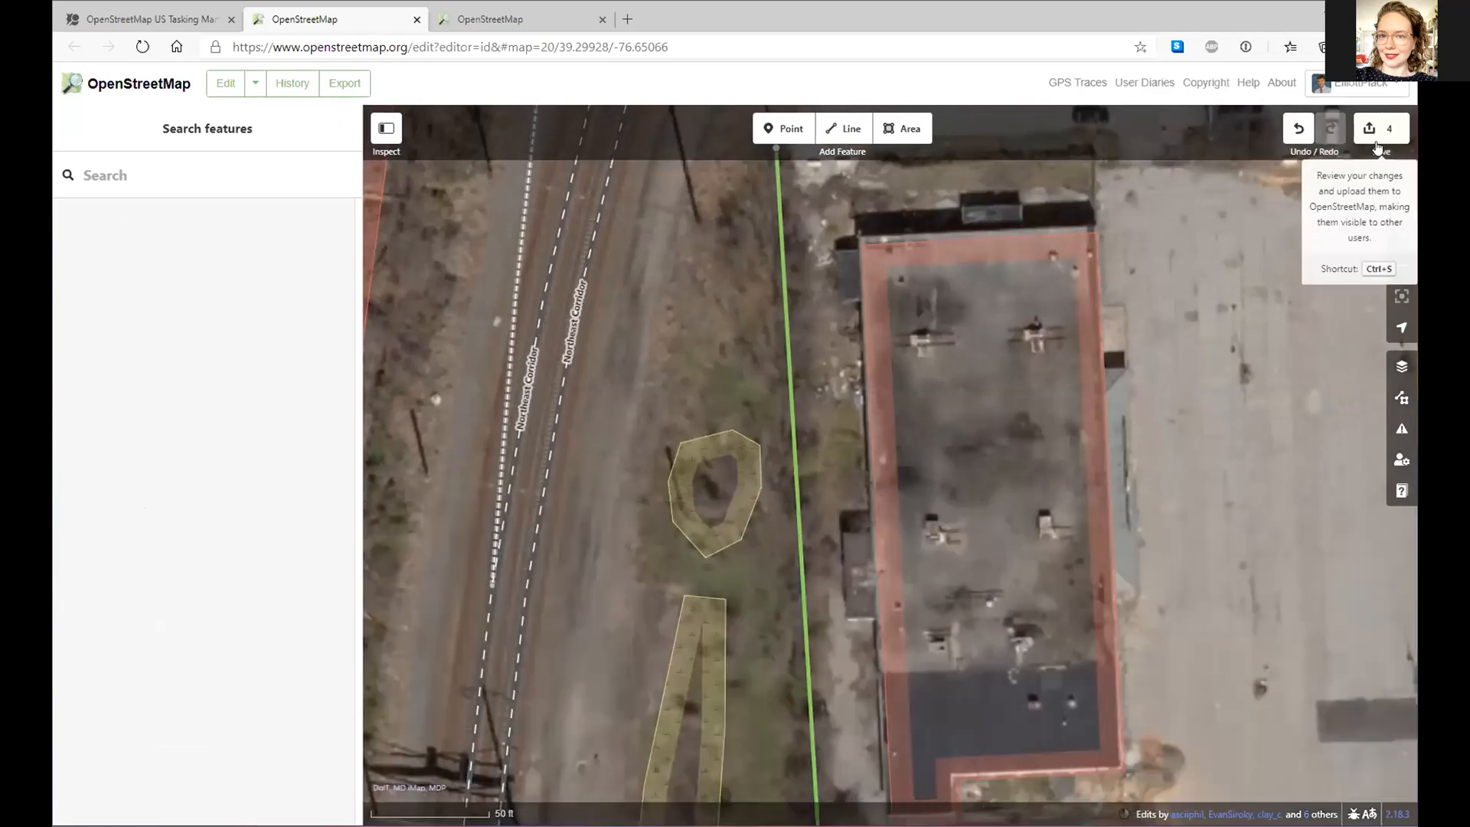
click(1376, 130)
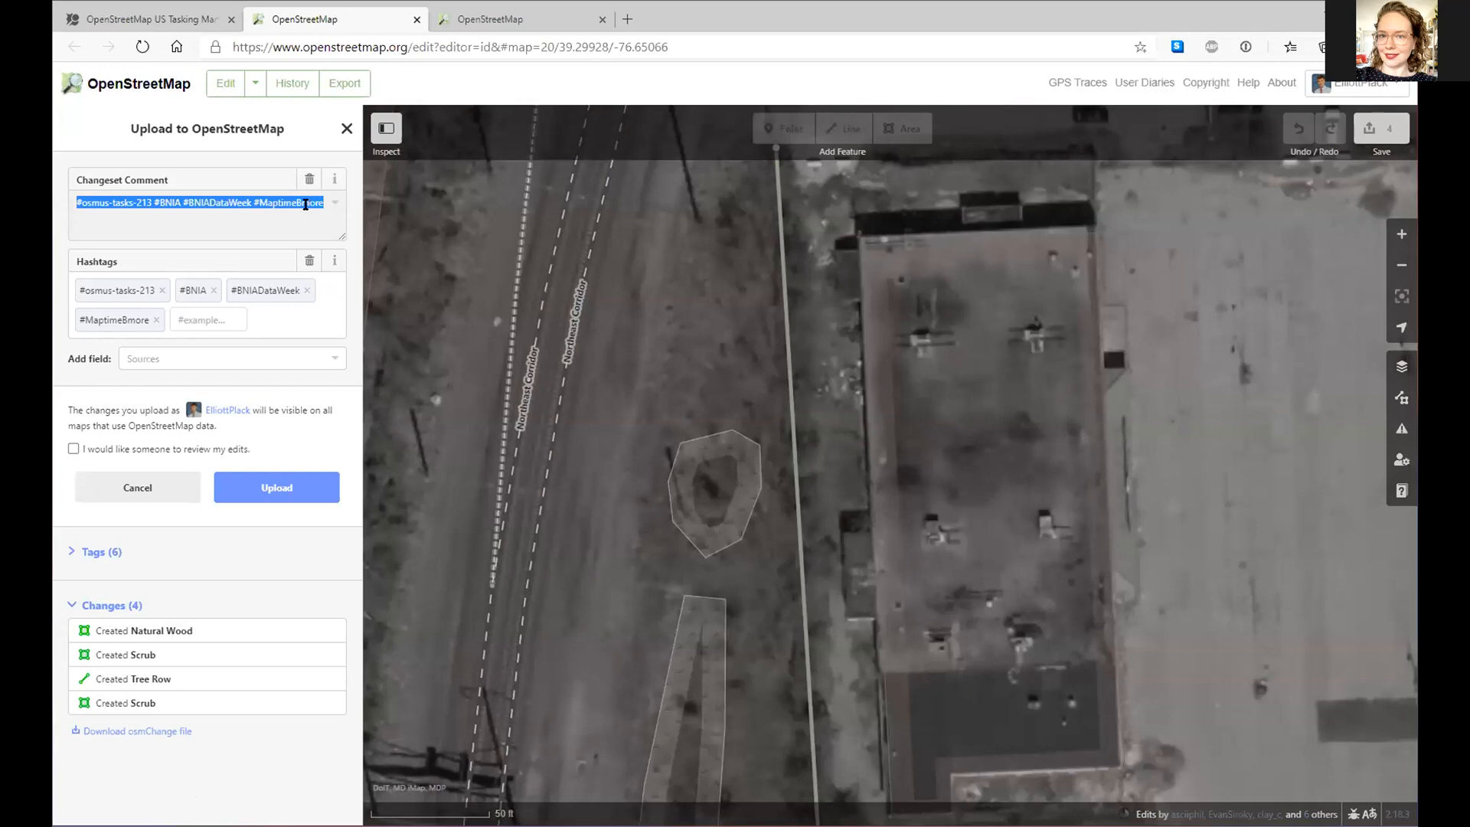
click(175, 23)
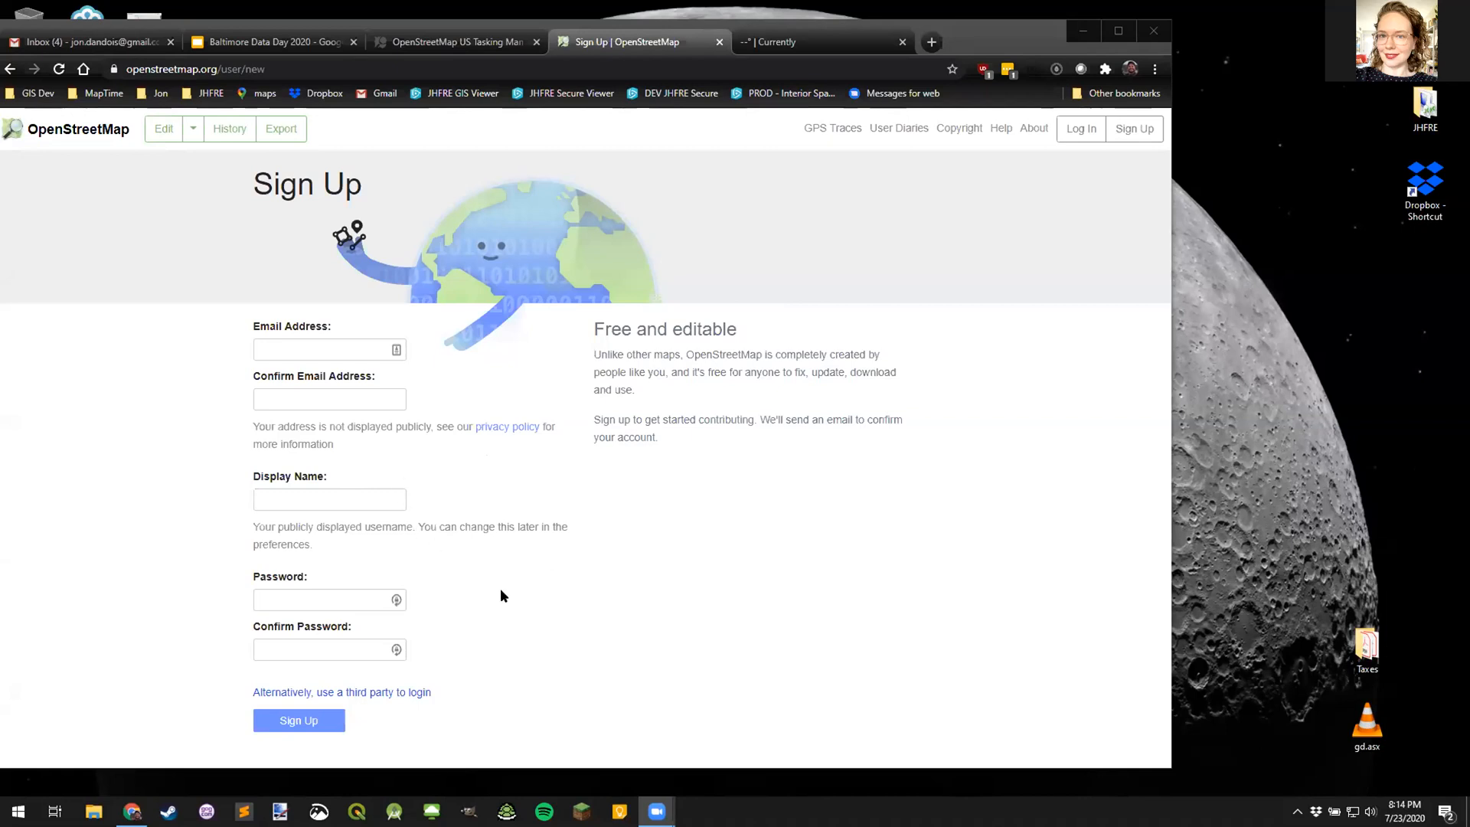
- Log in to OpenStreetMap and open the Keswick Road and West 34th Street blocks in the editor
click(1078, 132)
click(292, 435)
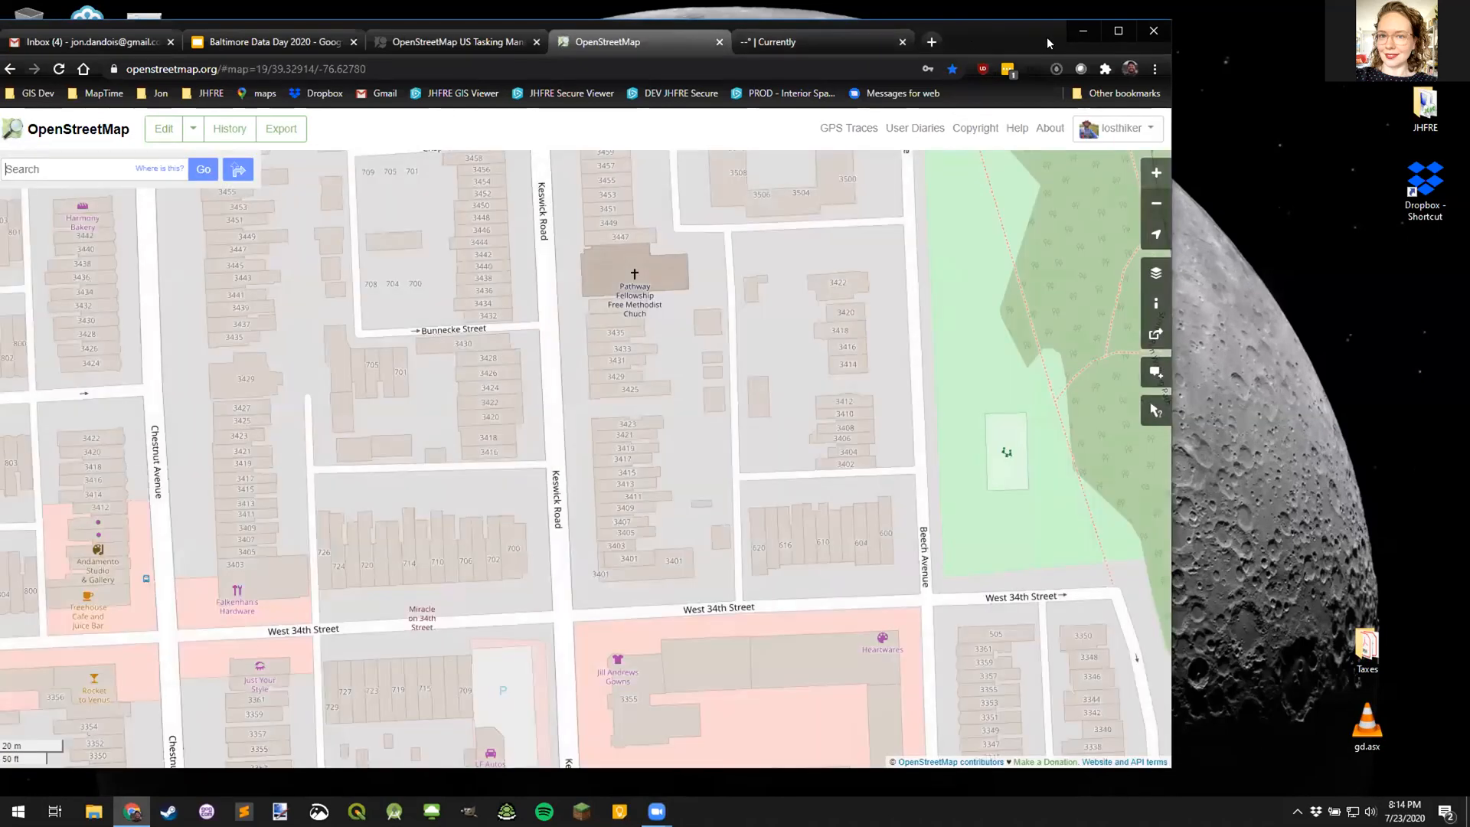
drag(1045, 37, 1139, 37)
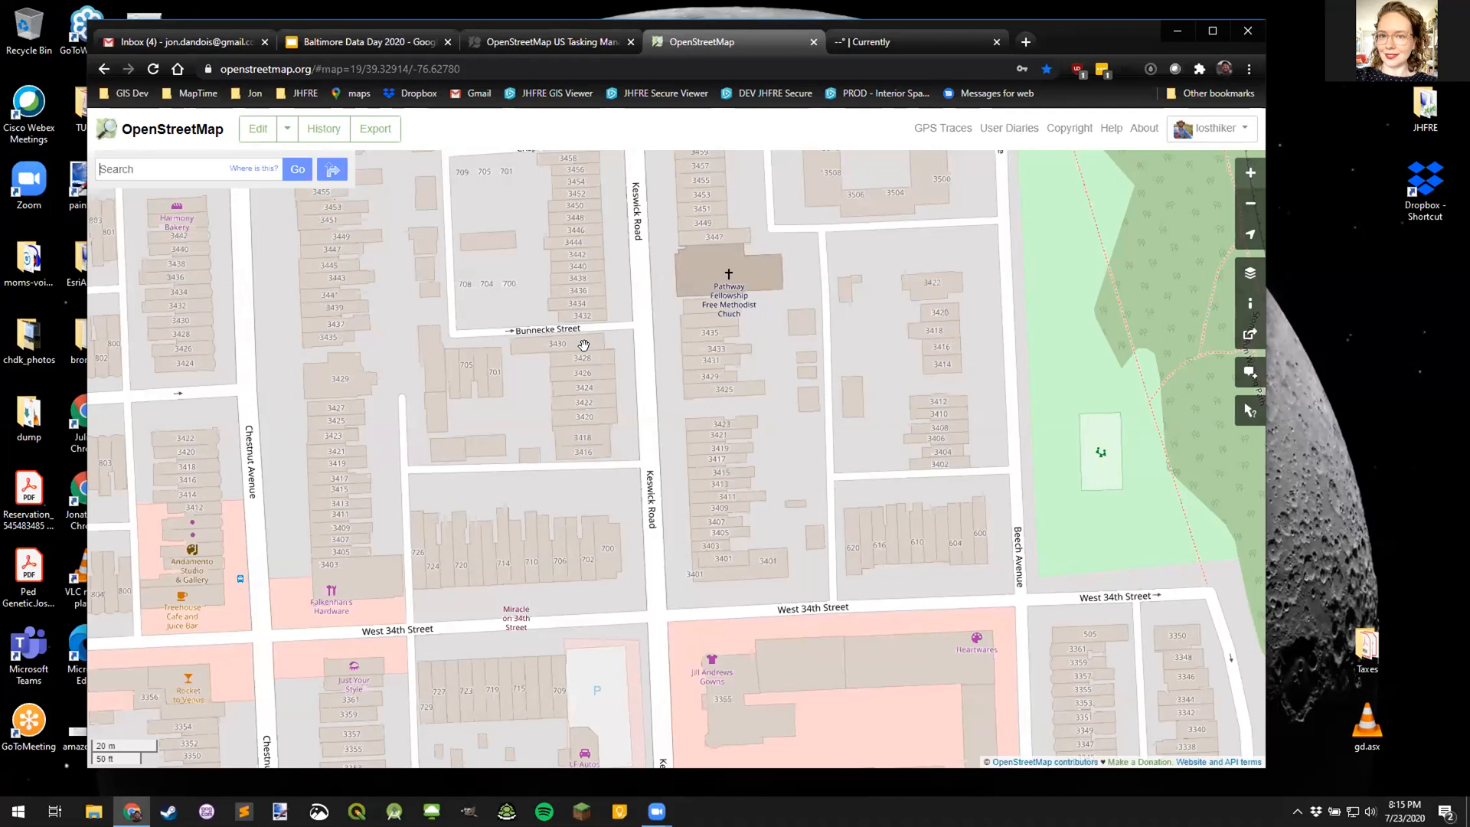
click(251, 133)
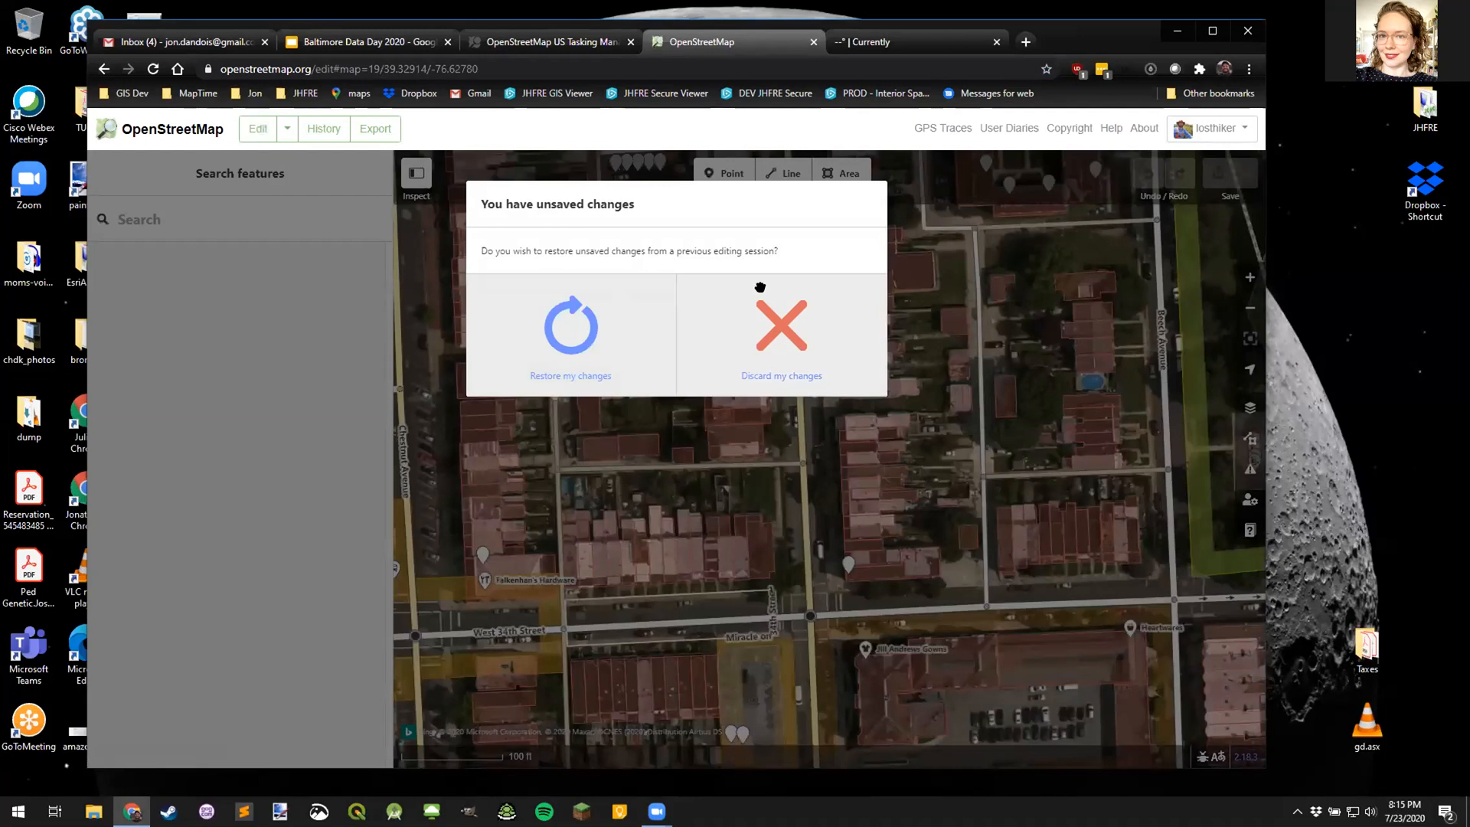
- Discard the previous session's unsaved edits, view Help, and exit the editor to the main map
click(760, 287)
click(1247, 536)
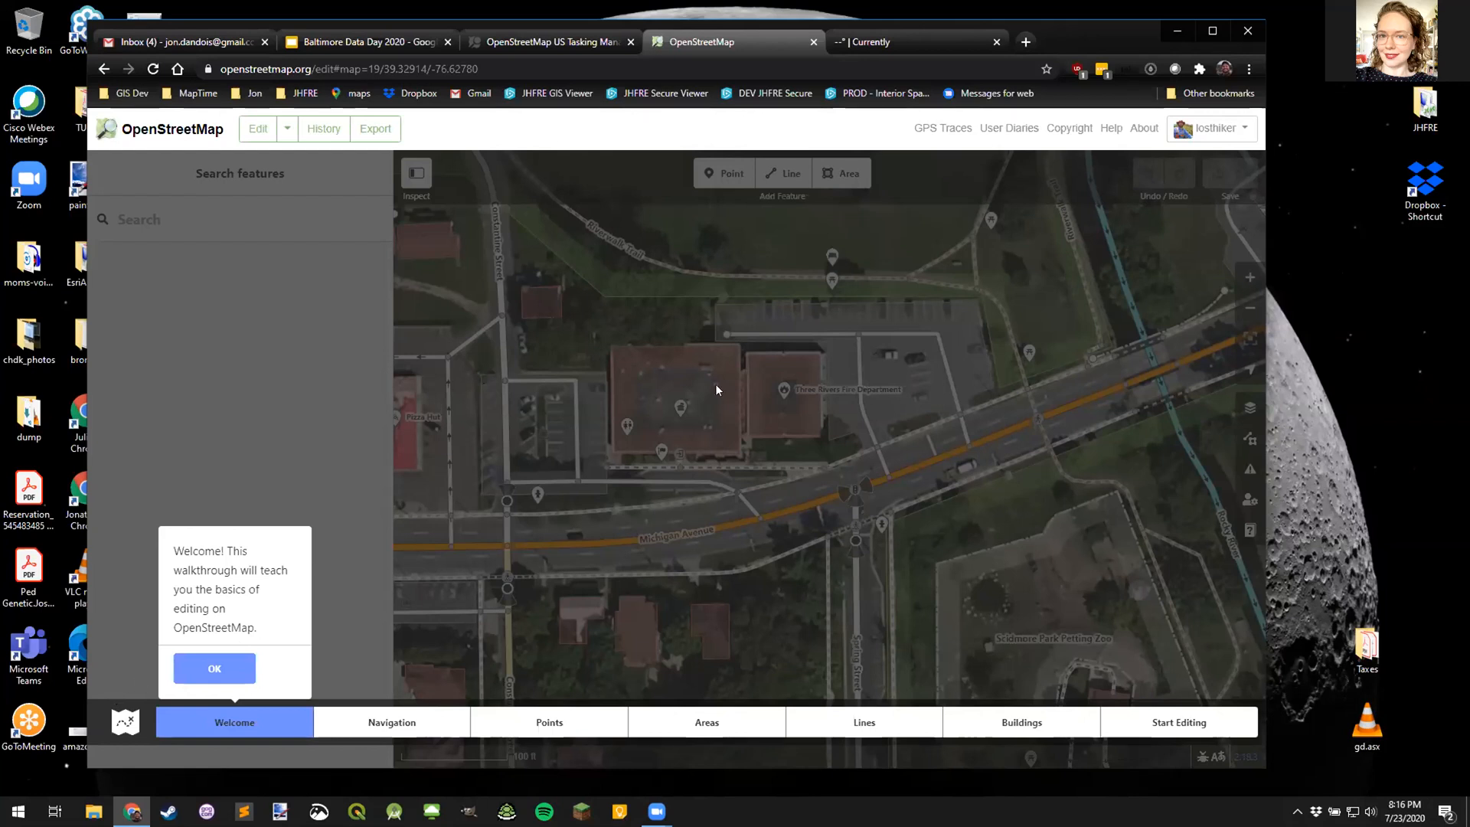
click(196, 132)
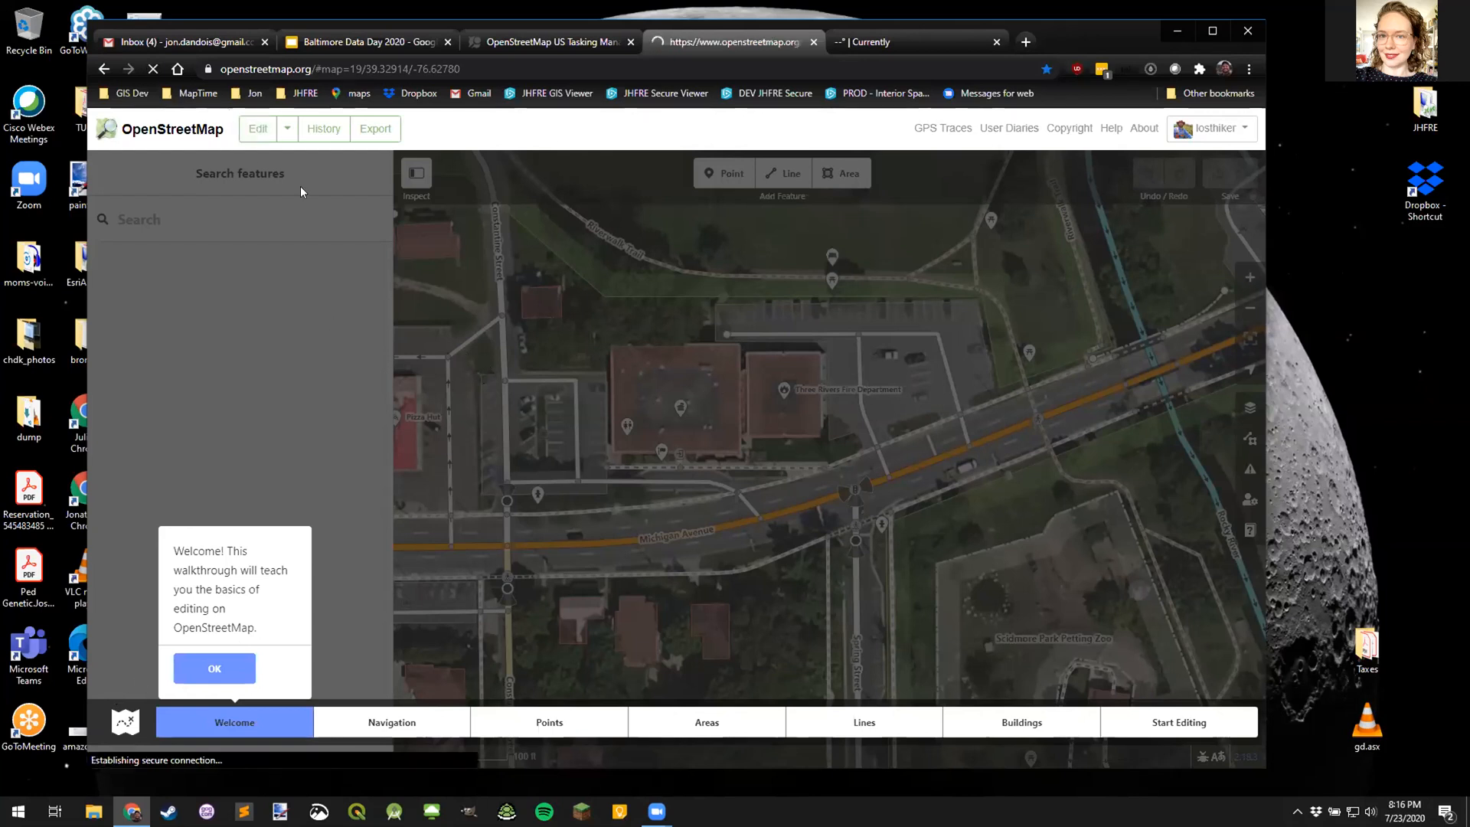
- Reopen the editor and review the keyboard shortcuts list from Help, then close Help
click(255, 132)
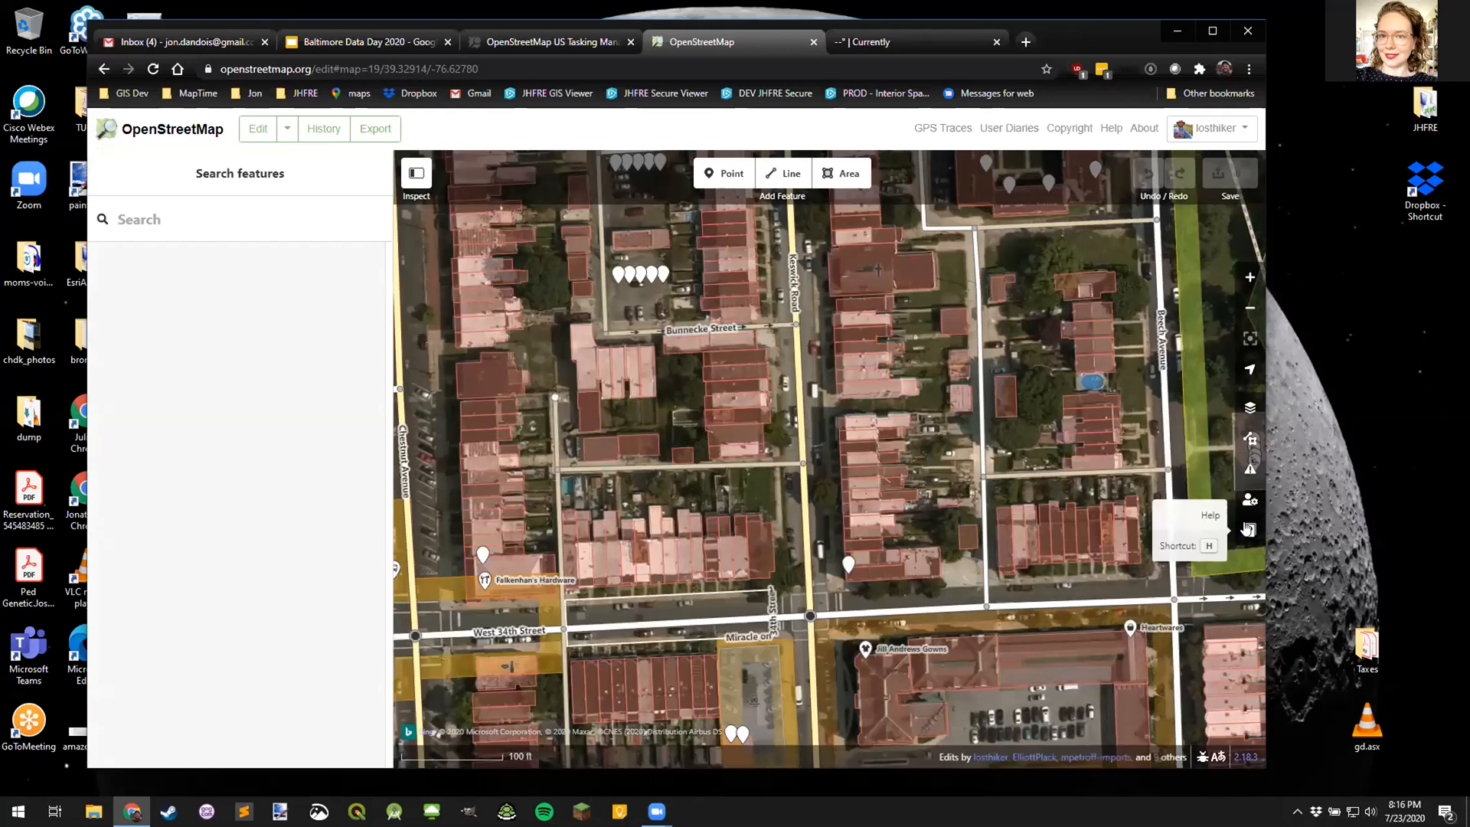
click(1249, 530)
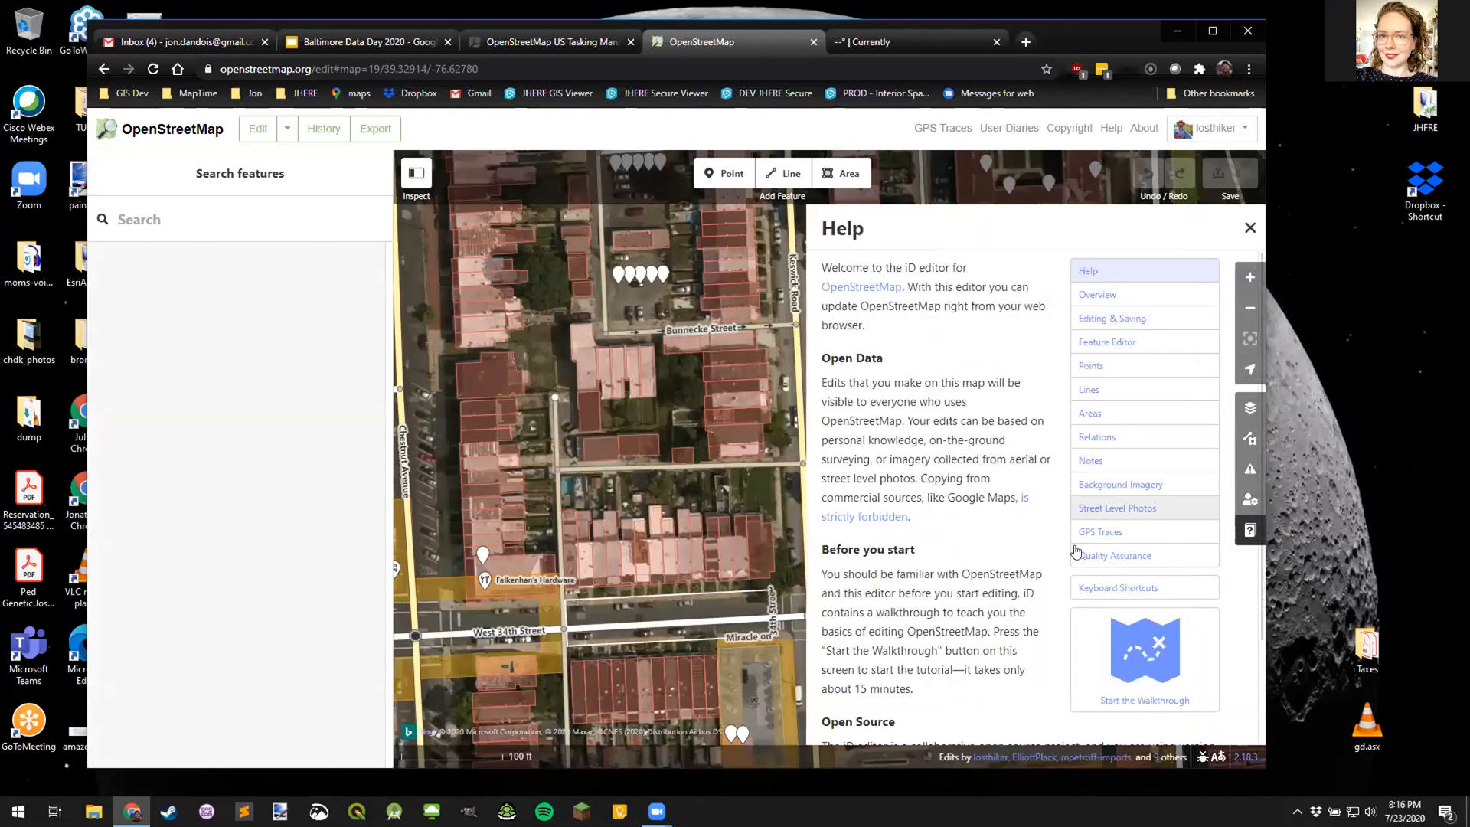
click(1106, 590)
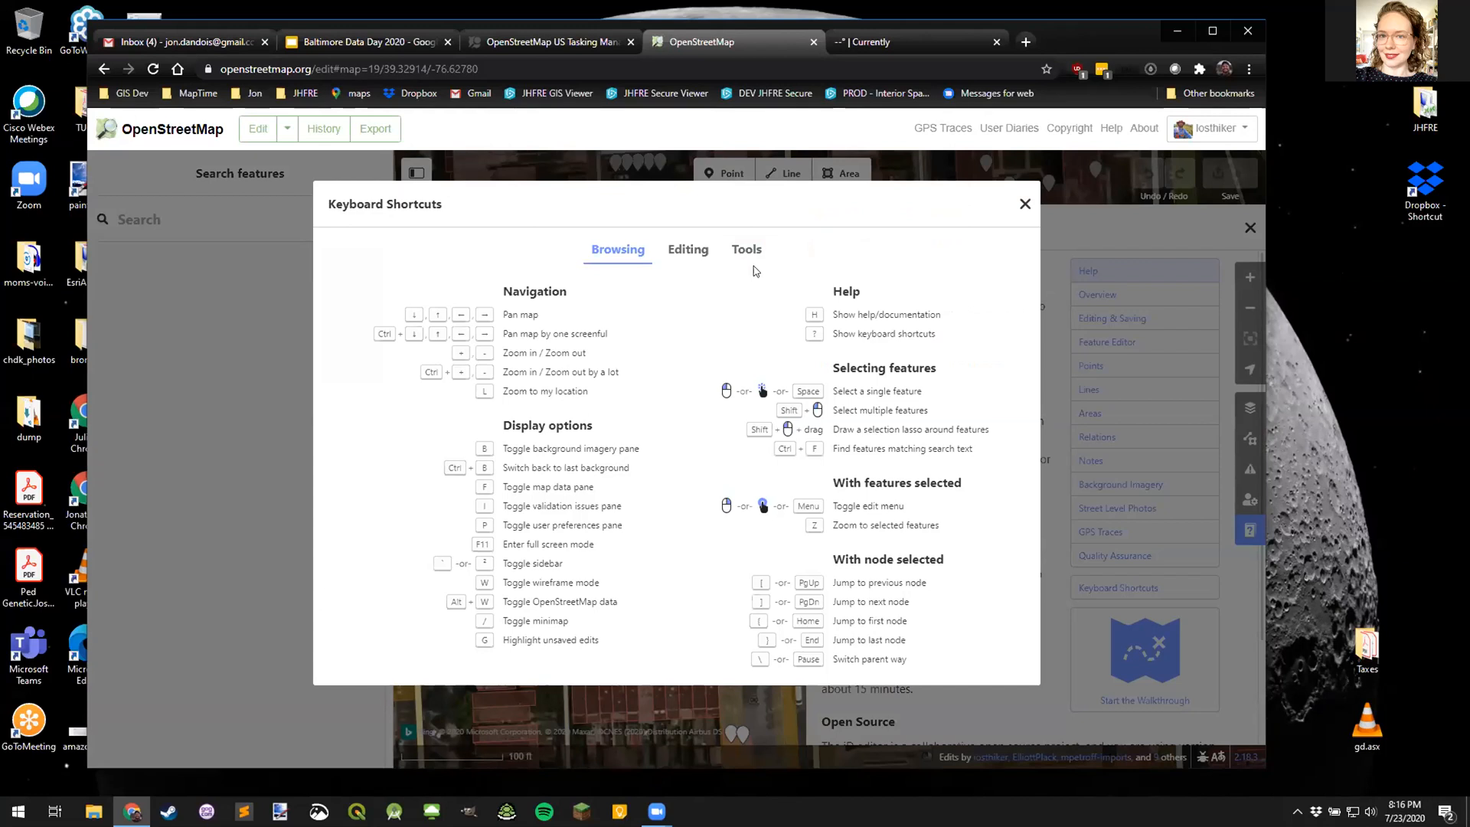
click(1025, 205)
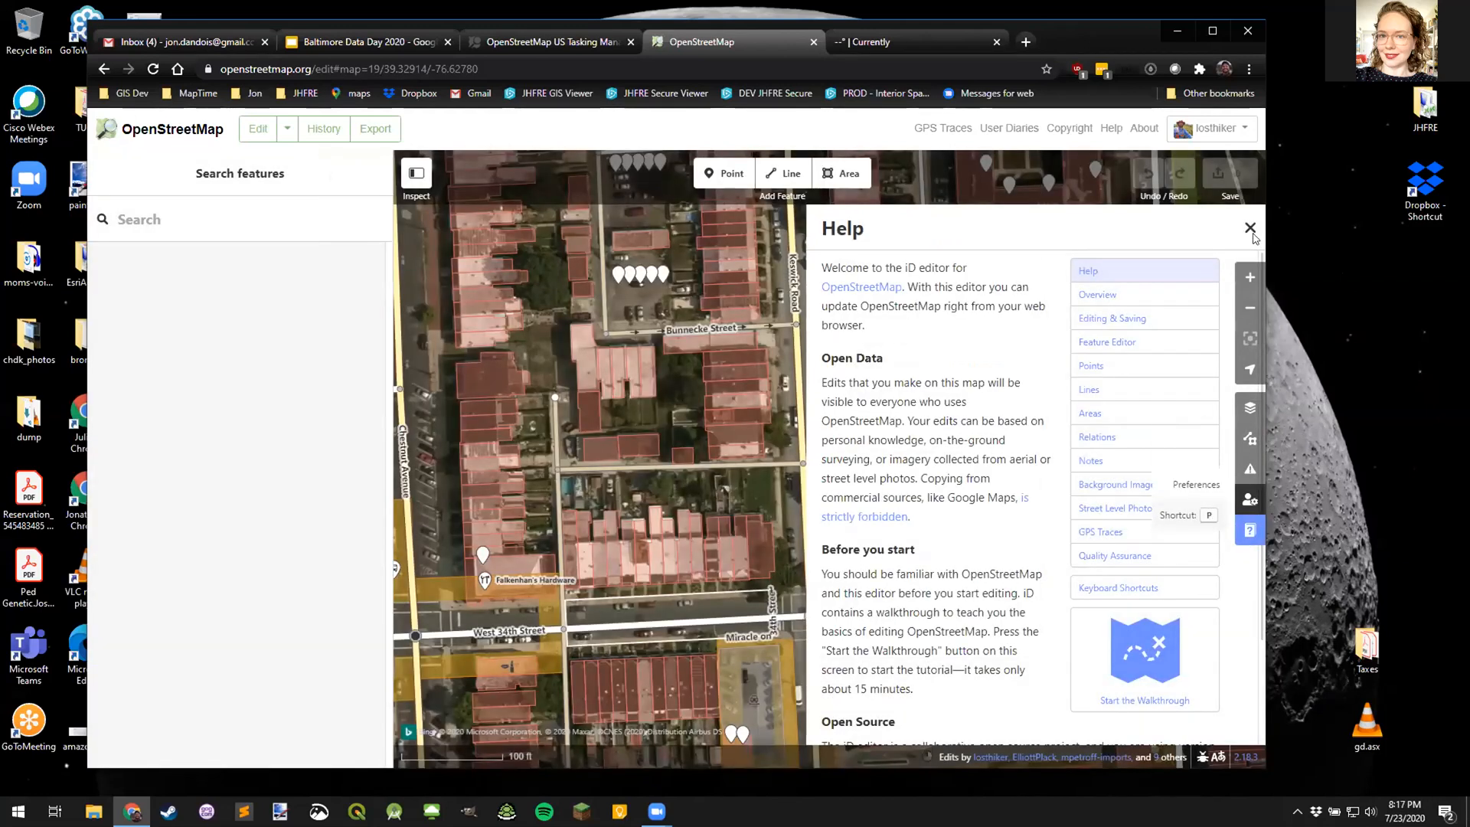
key(h)
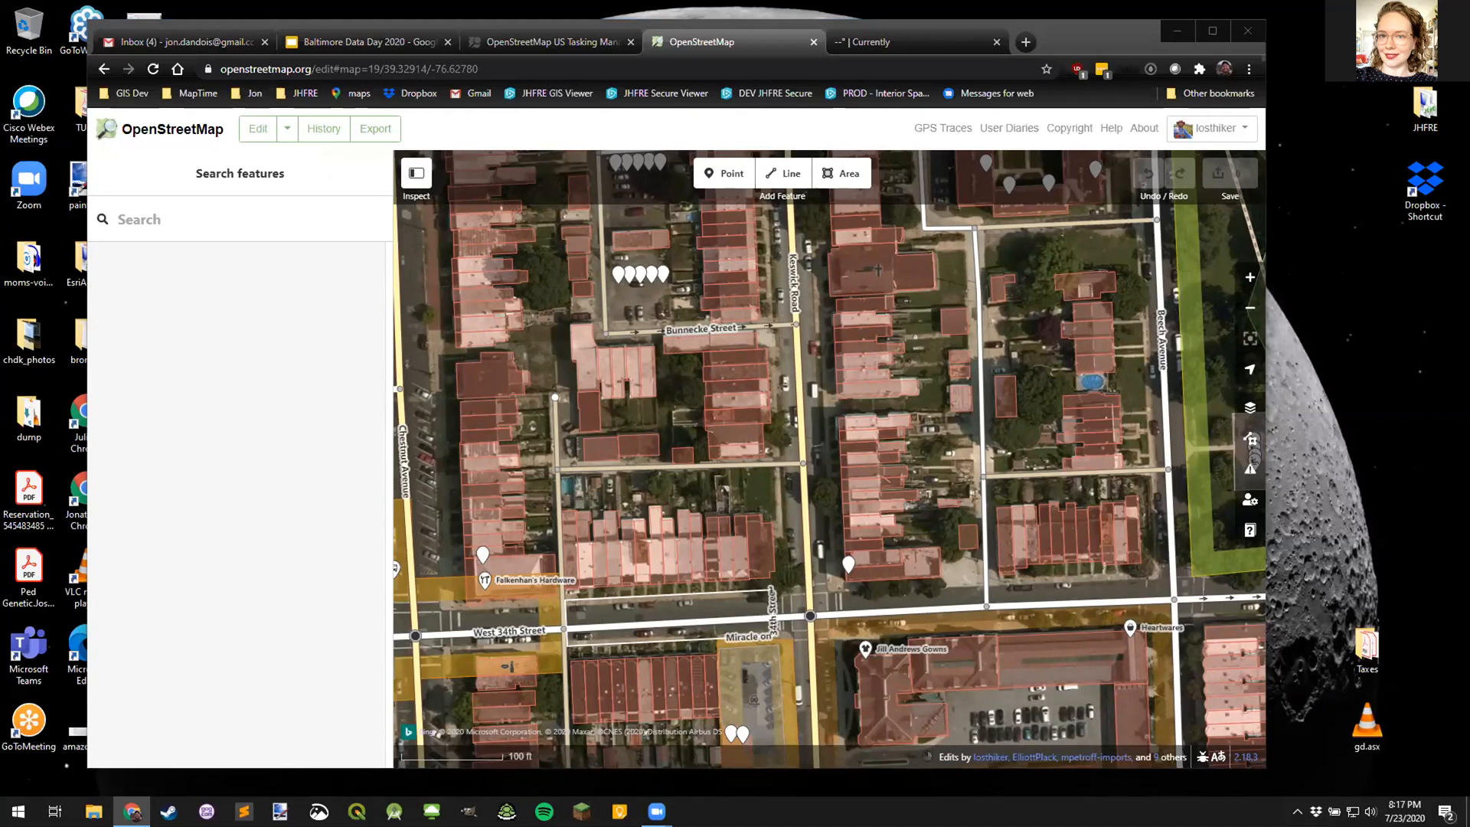
- Log out of the OpenStreetMap US Tasking Manager from its account menu
click(571, 43)
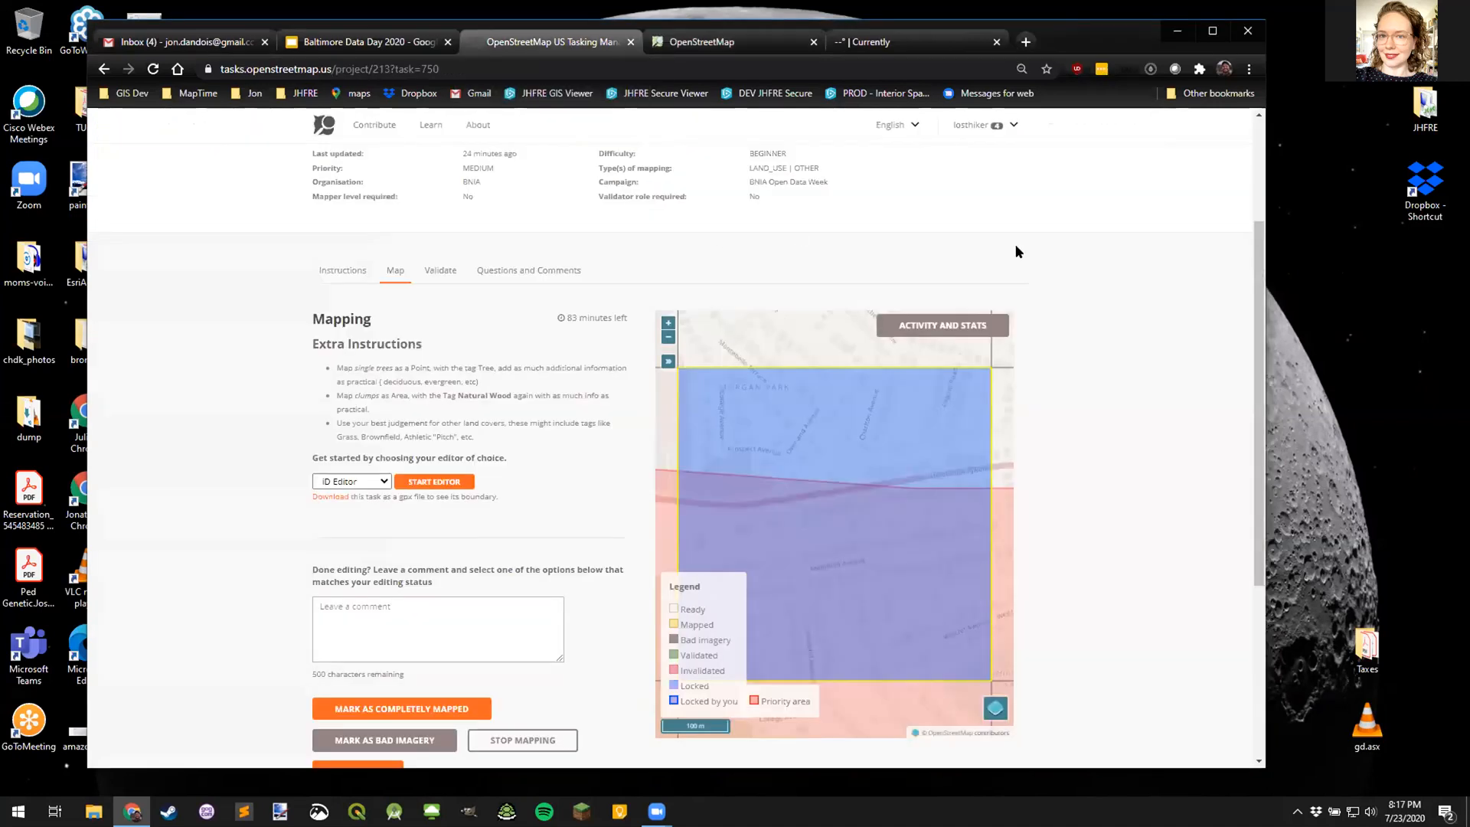
scroll(1015, 245, up, 3)
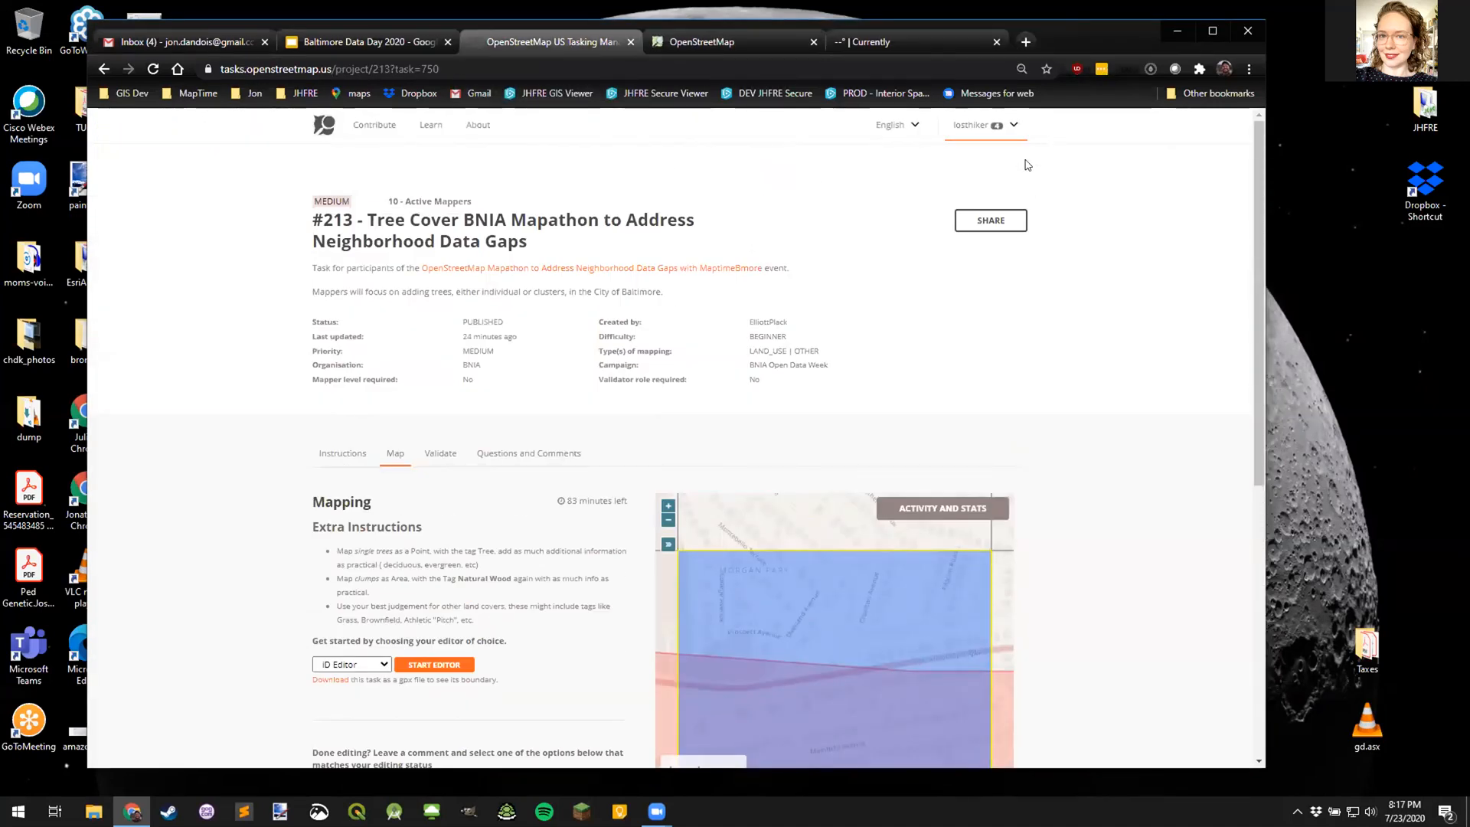
click(983, 127)
click(941, 200)
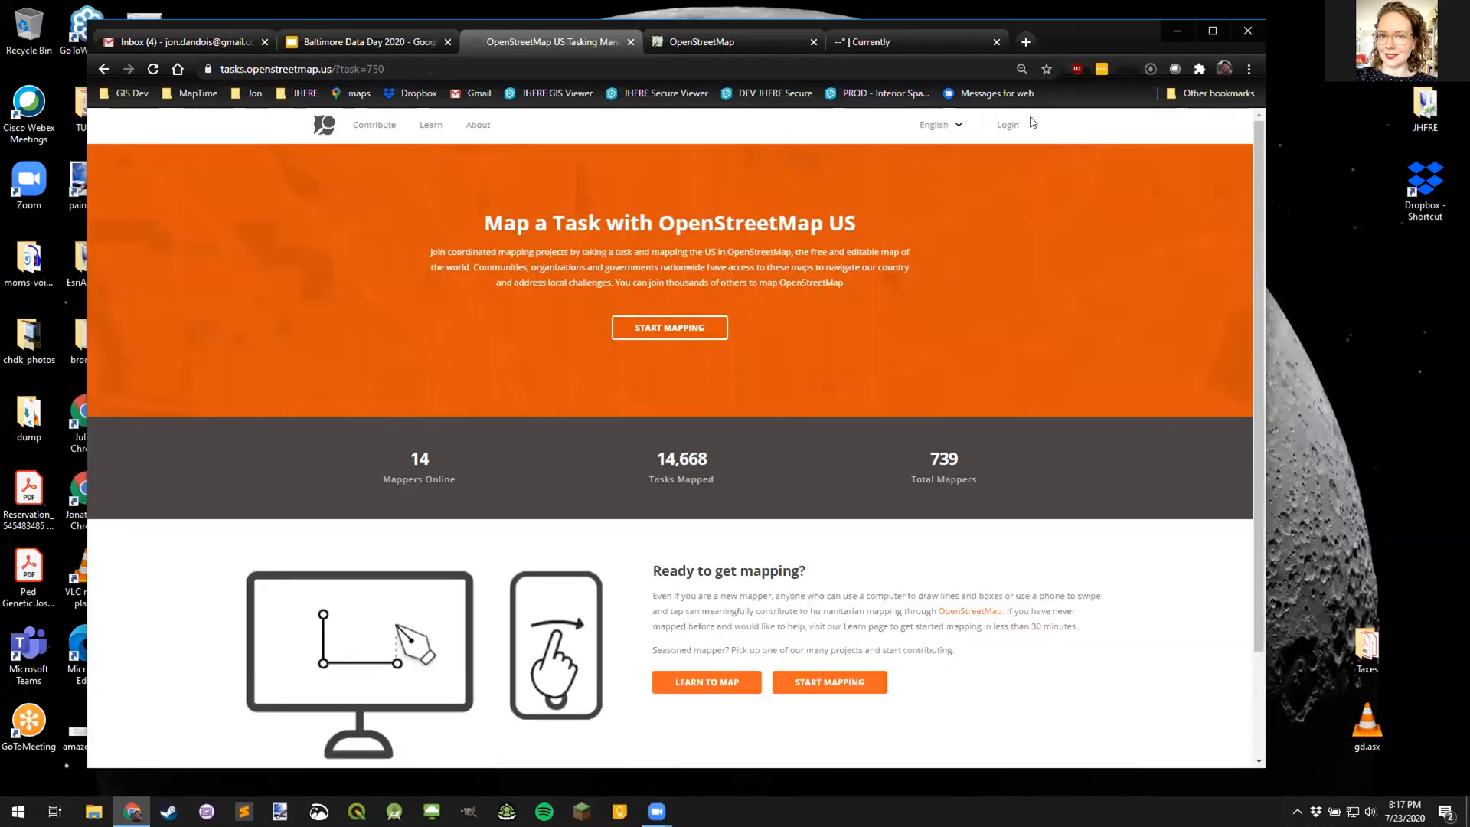
- Log out of the OpenStreetMap account and return to the Tasking Manager home page
click(1007, 124)
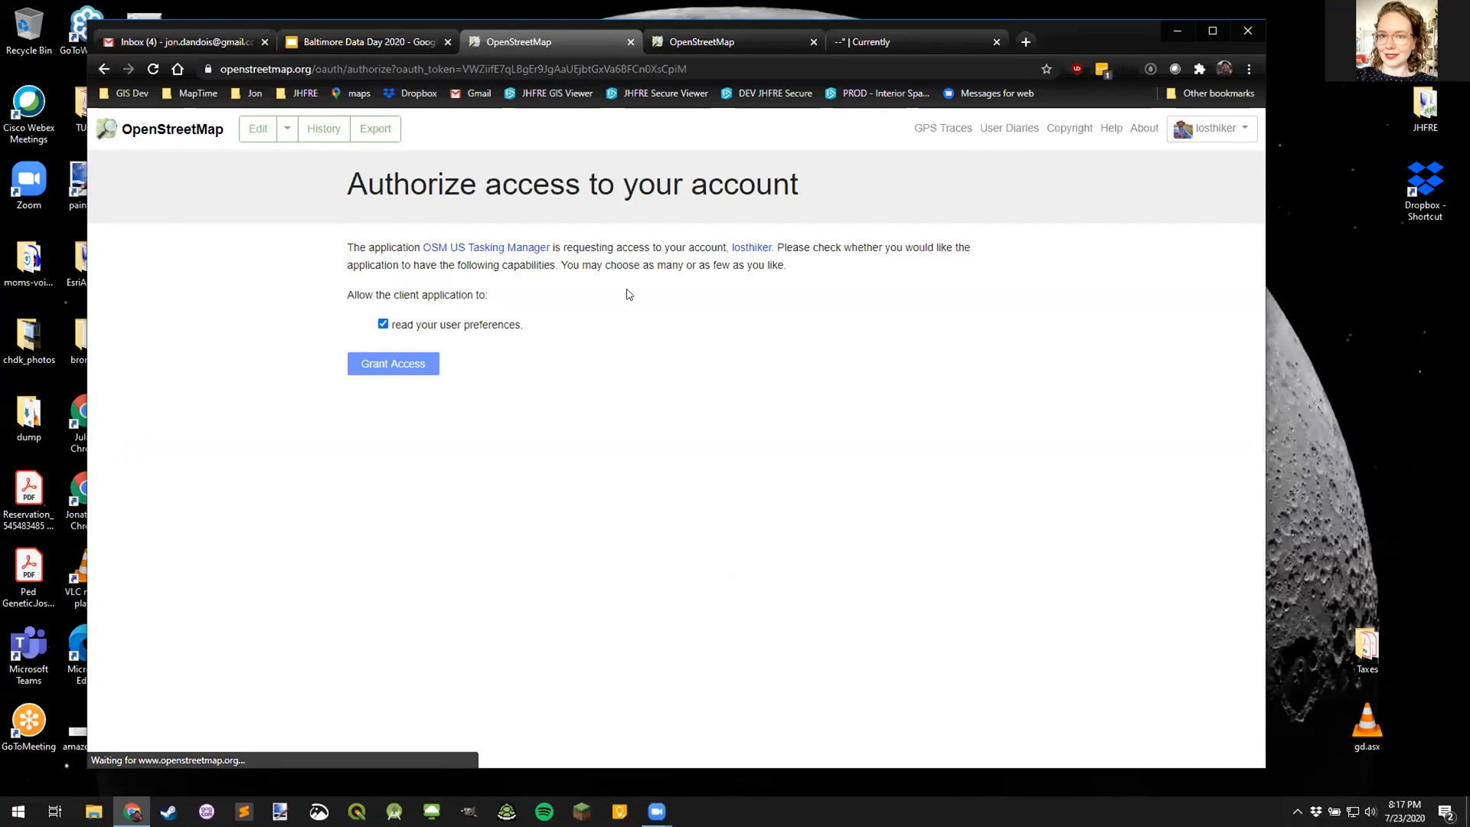
click(1240, 130)
click(1164, 254)
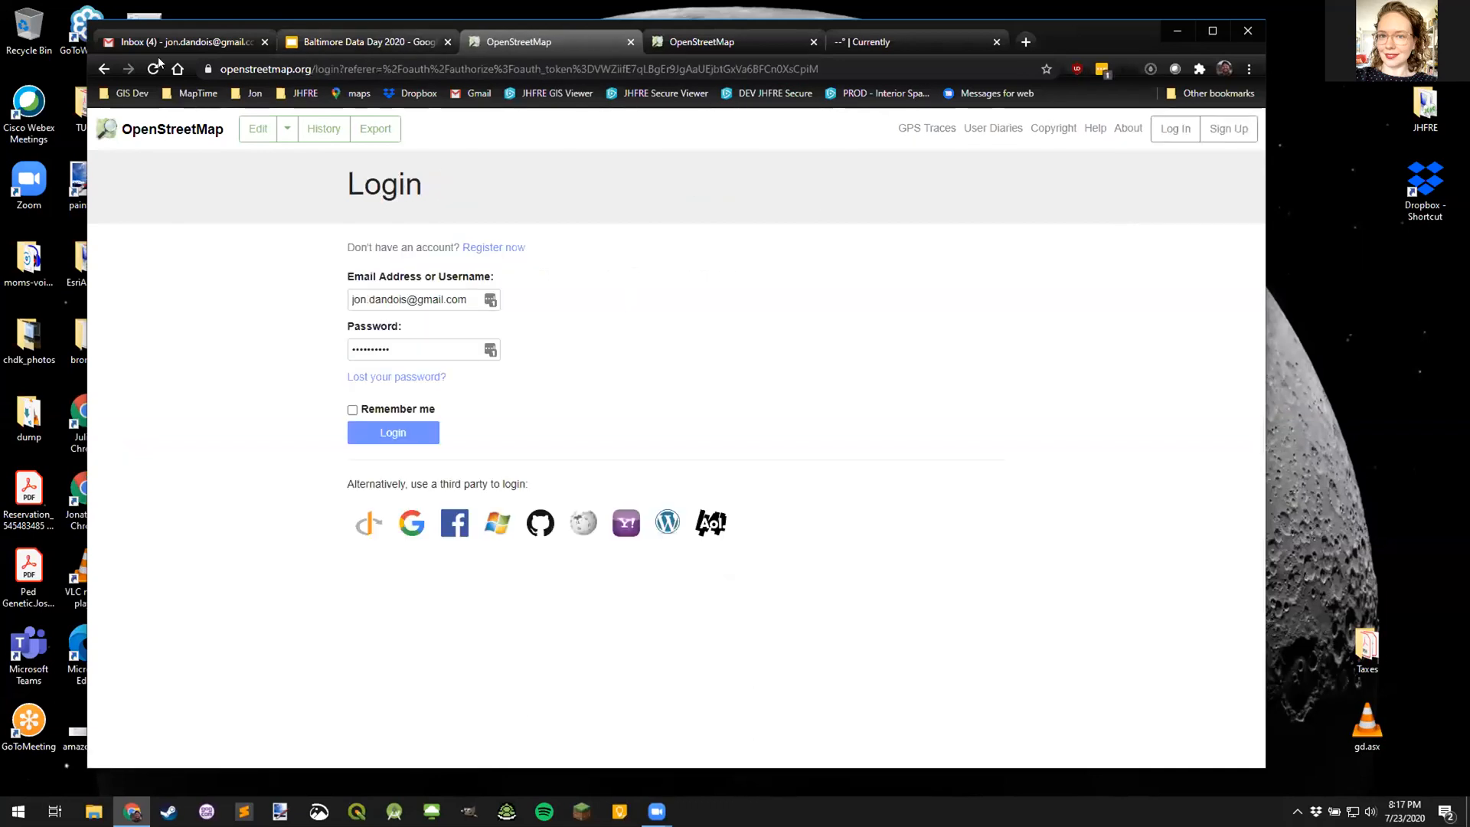
right_click(103, 68)
click(142, 111)
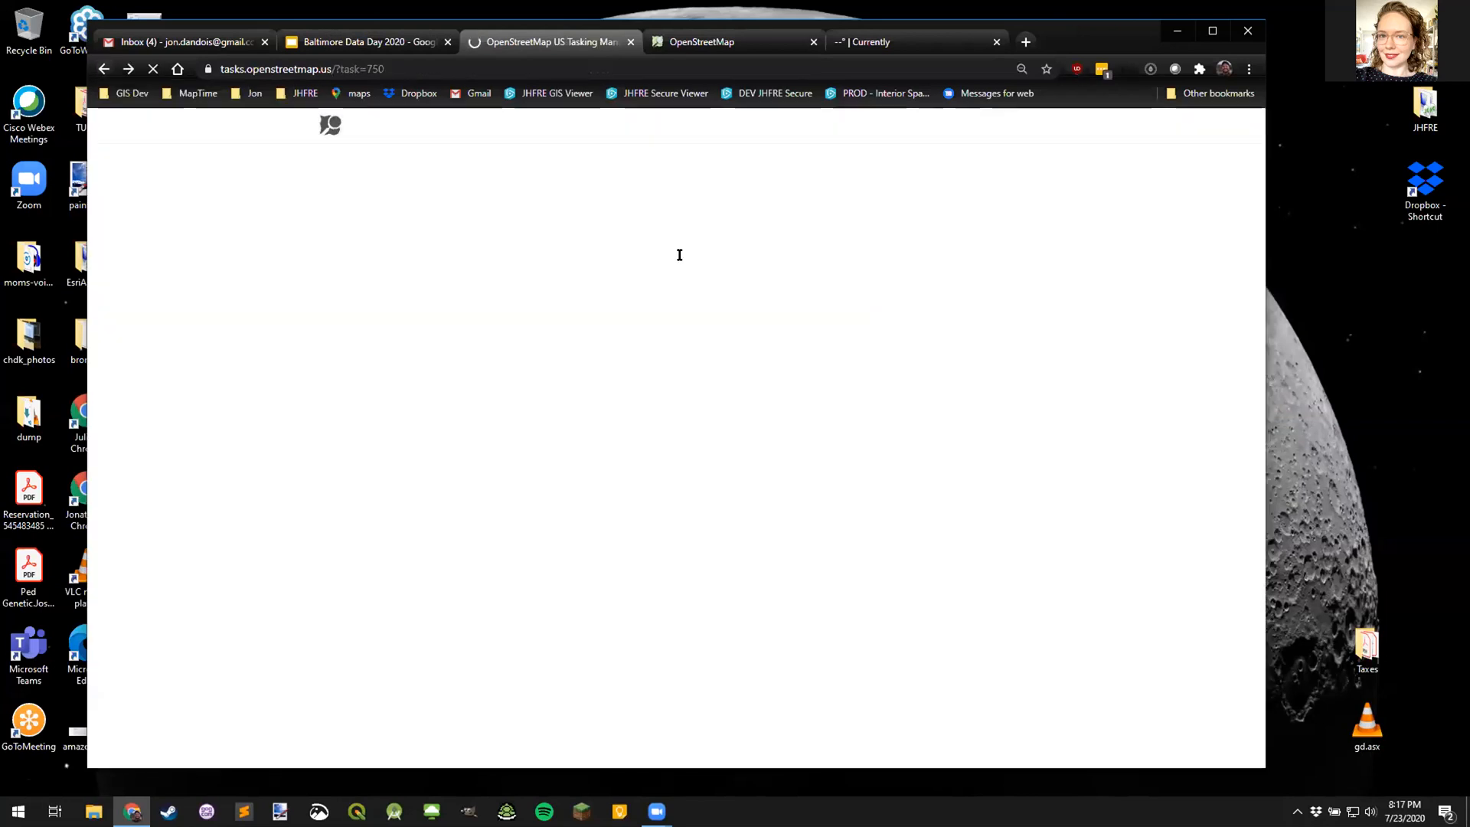
- Log in to the Tasking Manager through OpenStreetMap and grant it account access
click(1005, 132)
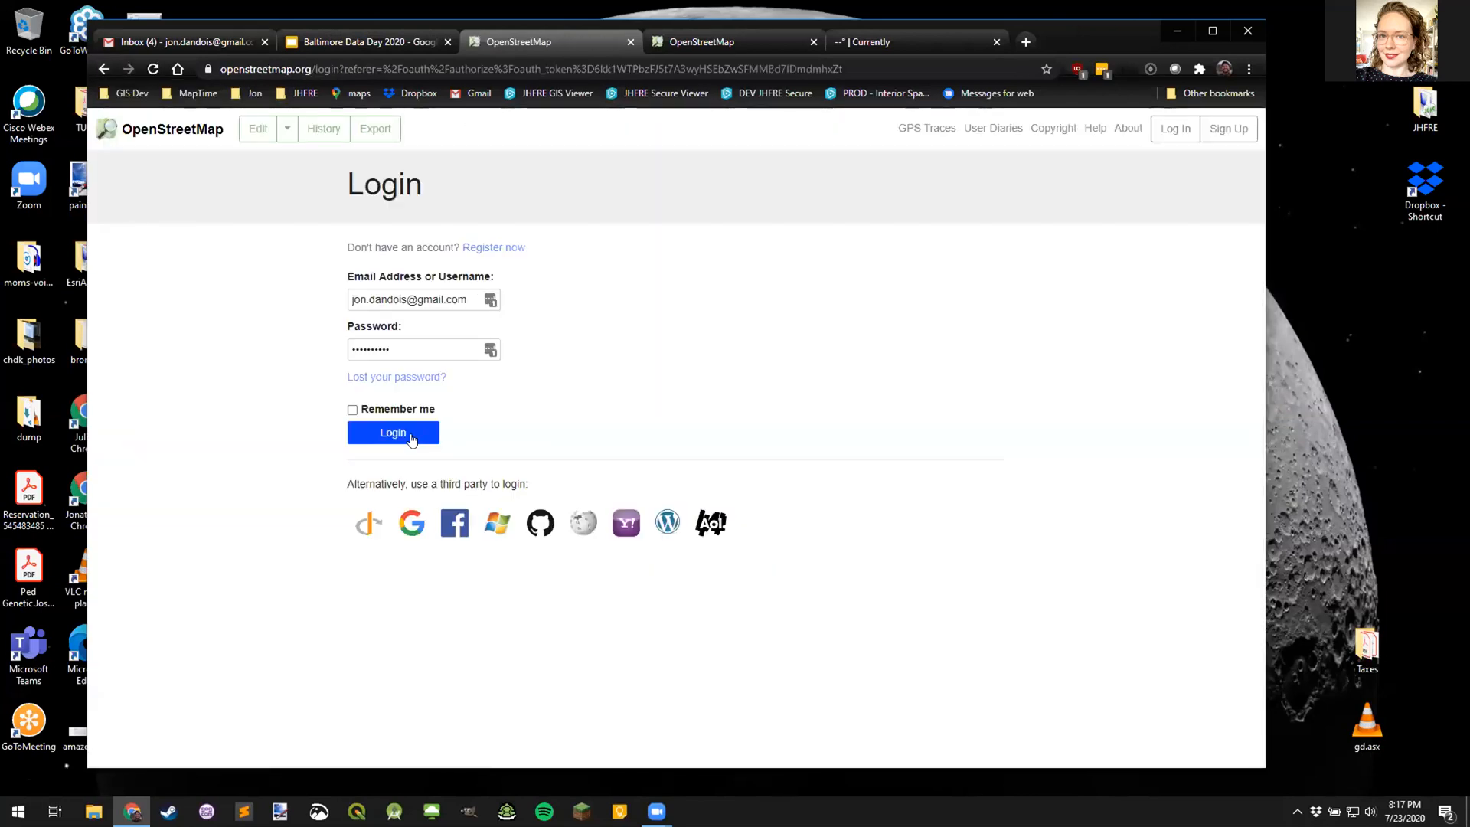
click(411, 438)
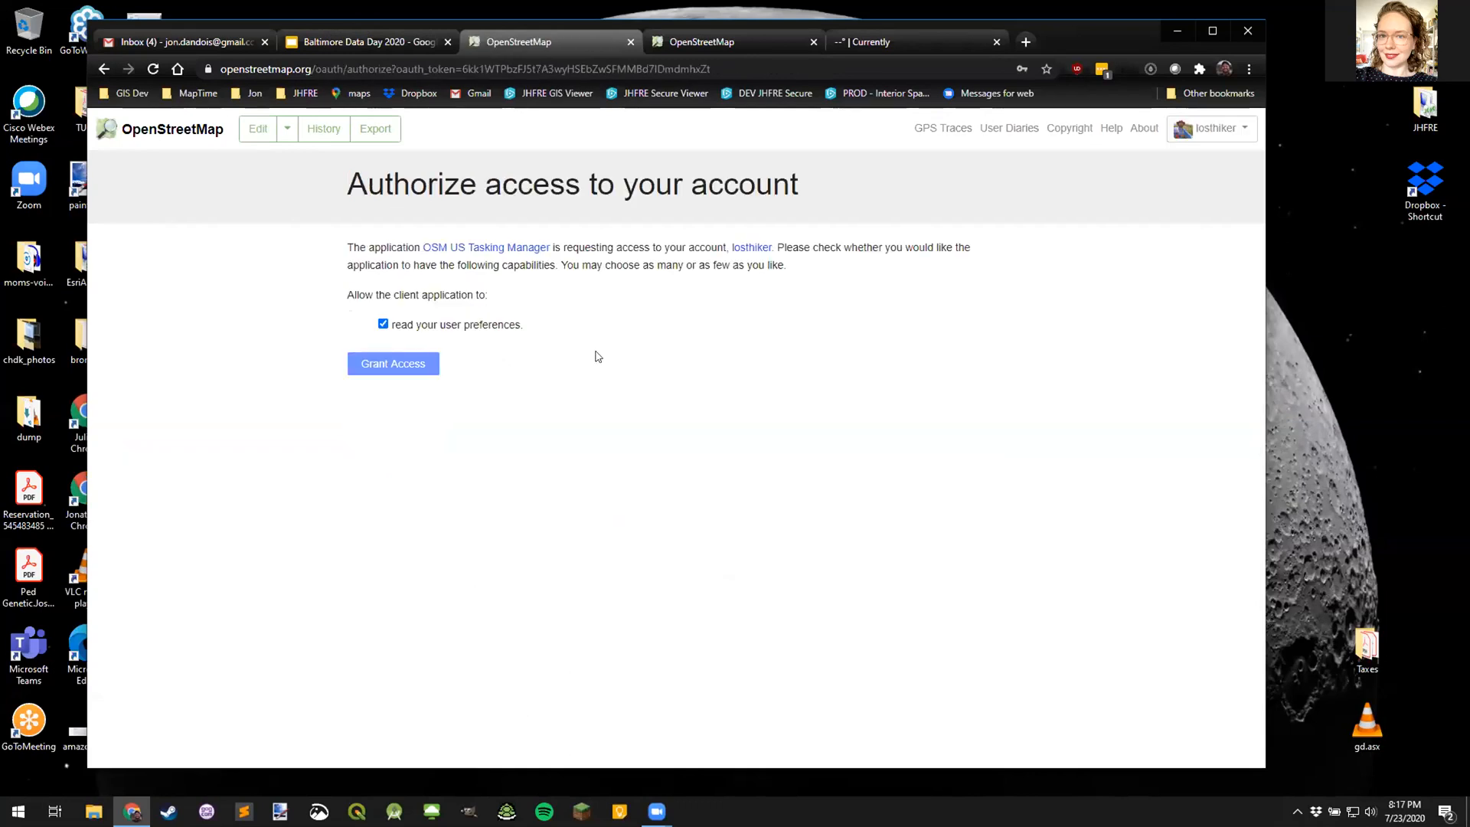
click(395, 366)
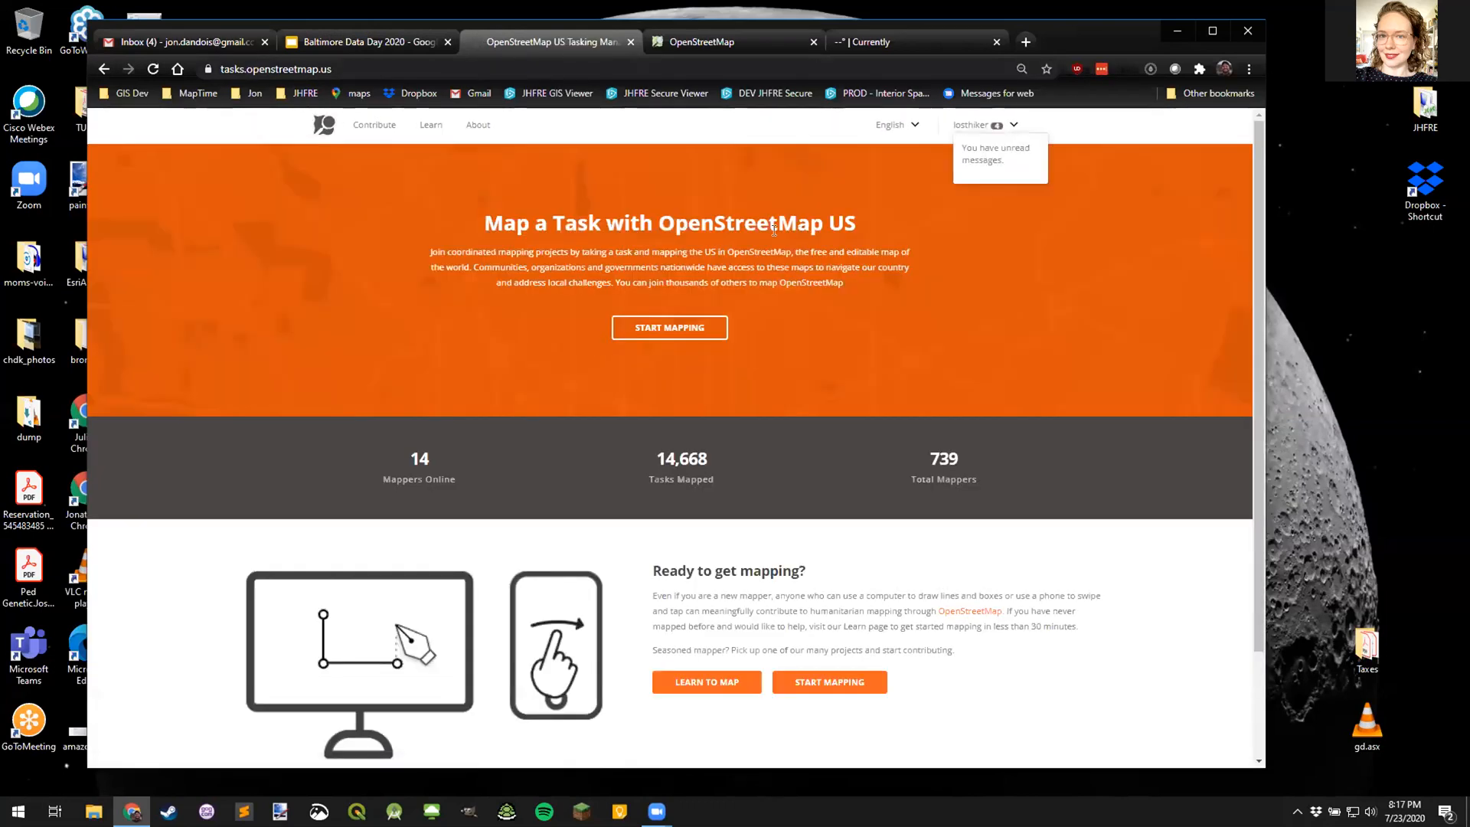
- Bring project #213's page into the window and show its task map
click(977, 128)
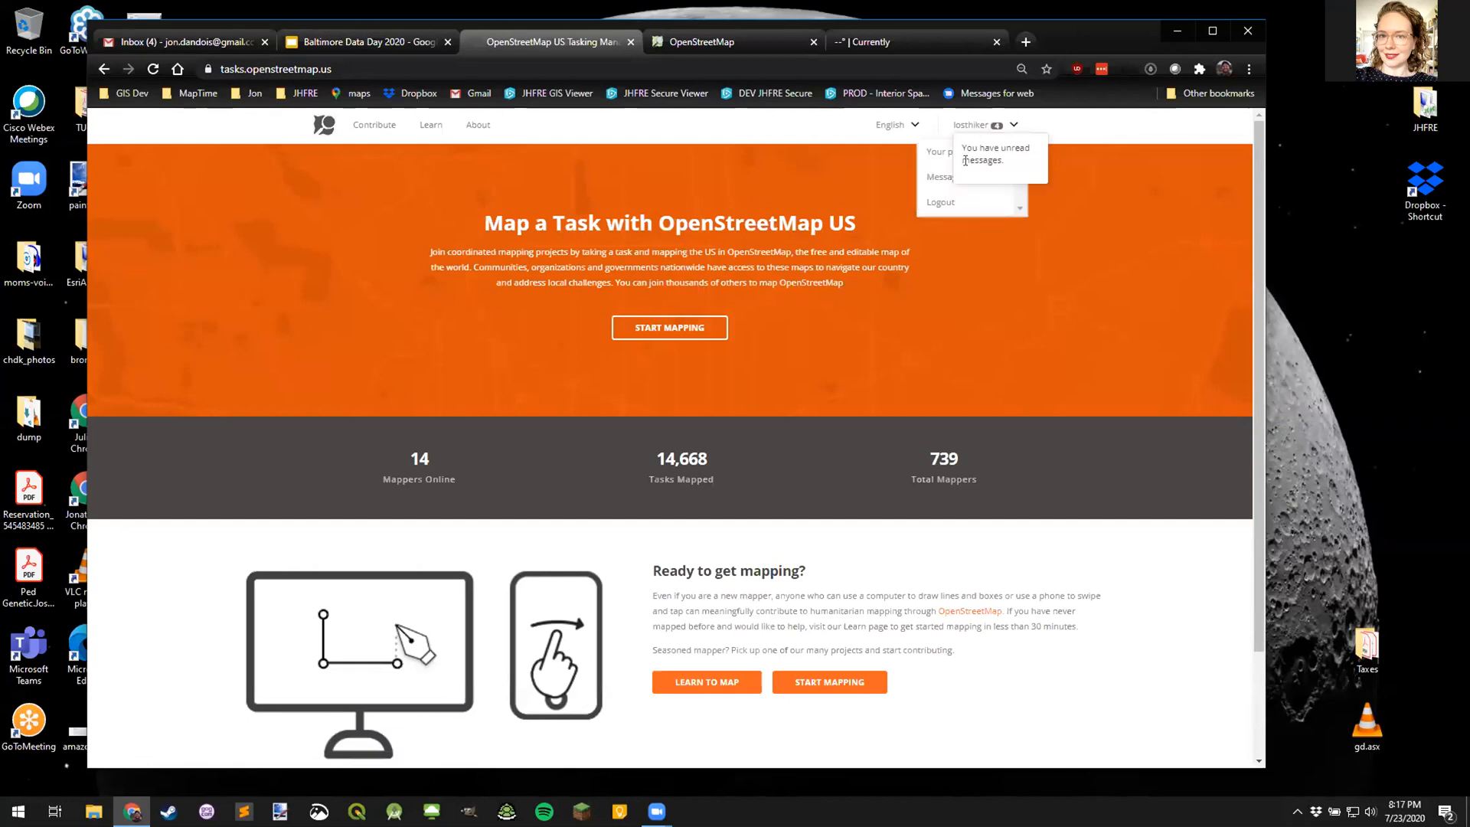
click(1047, 134)
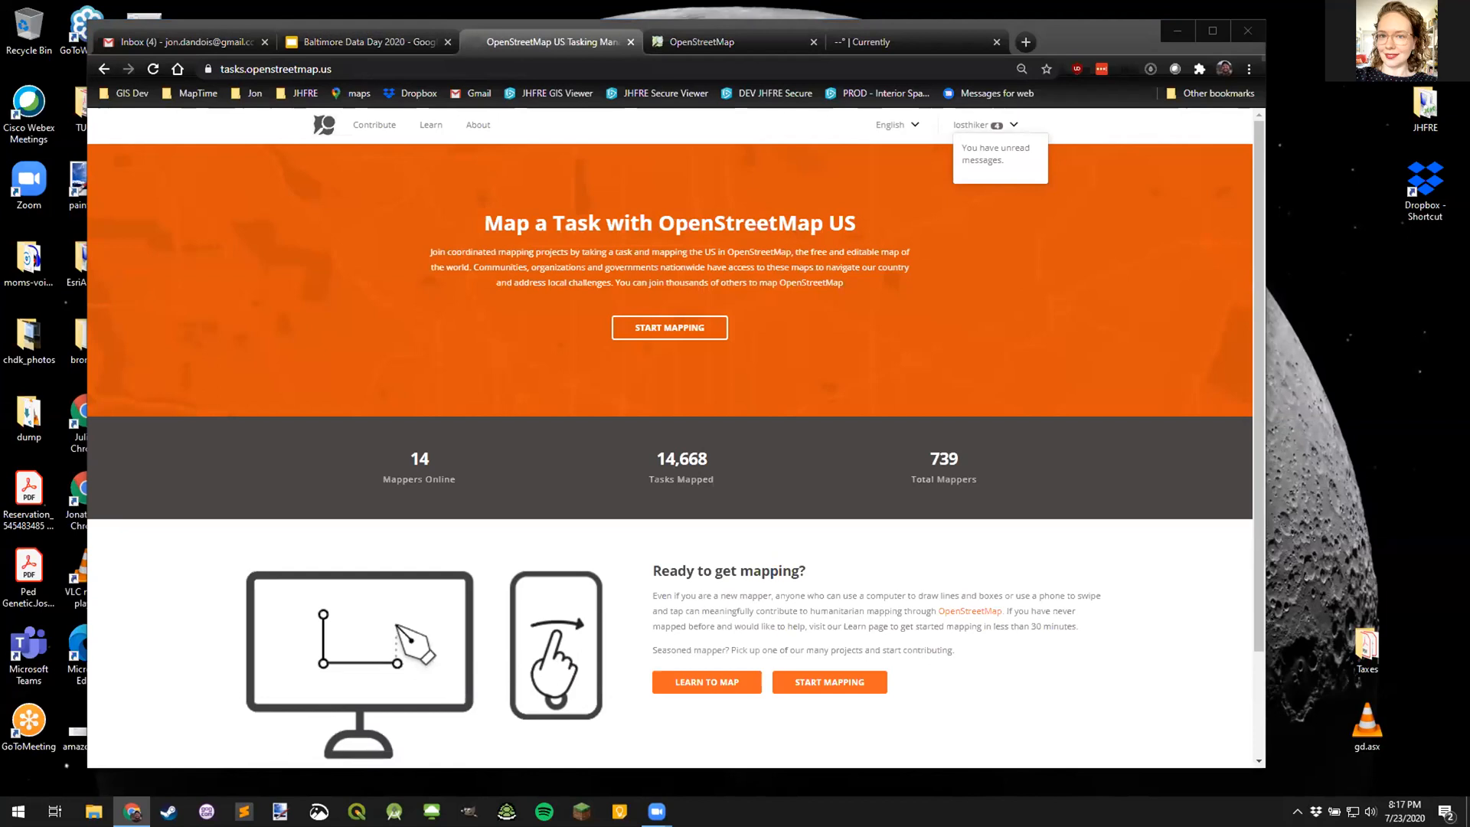
drag(995, 2, 995, 42)
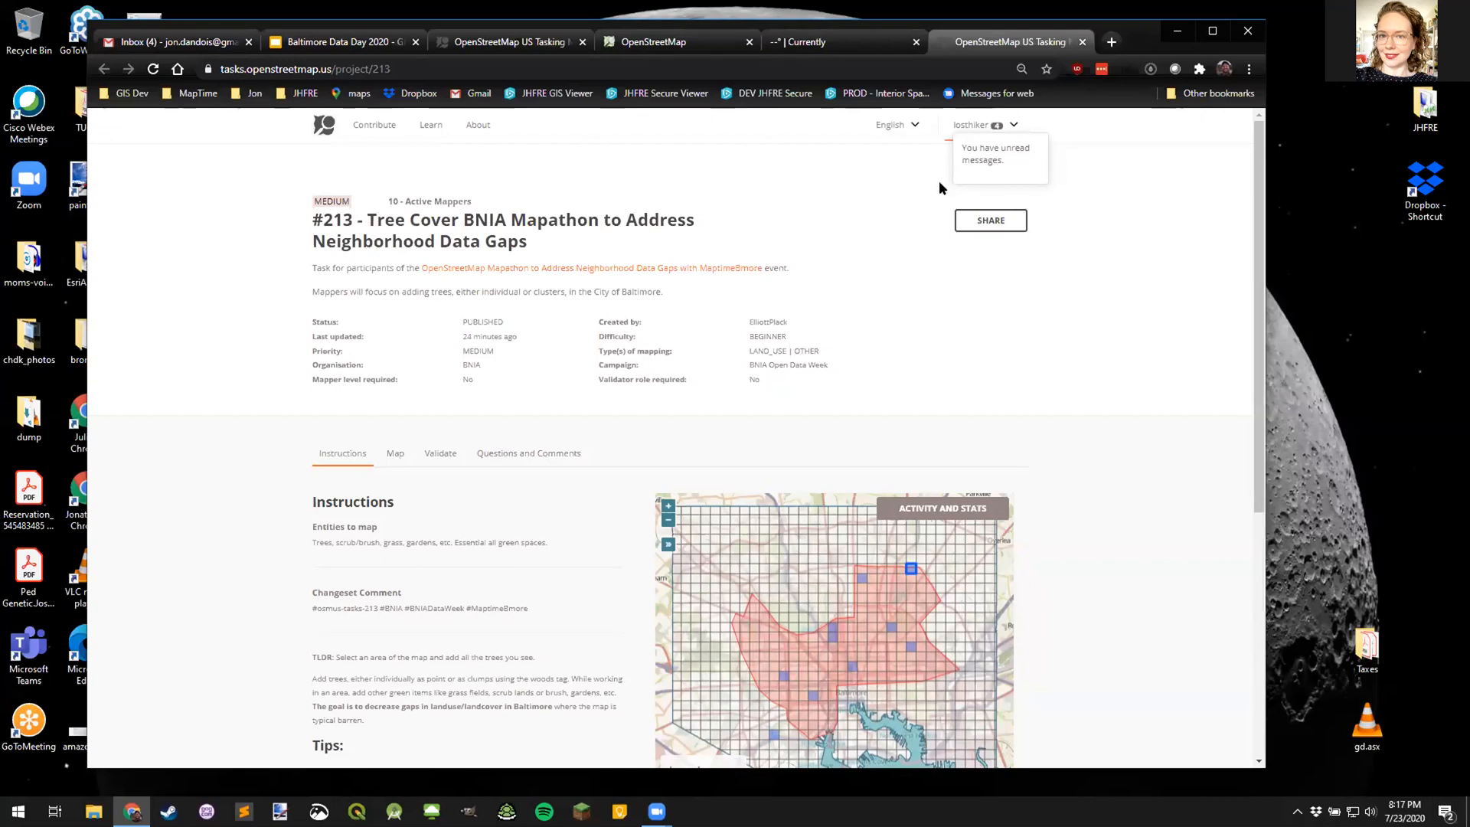
scroll(1049, 321, down, 3)
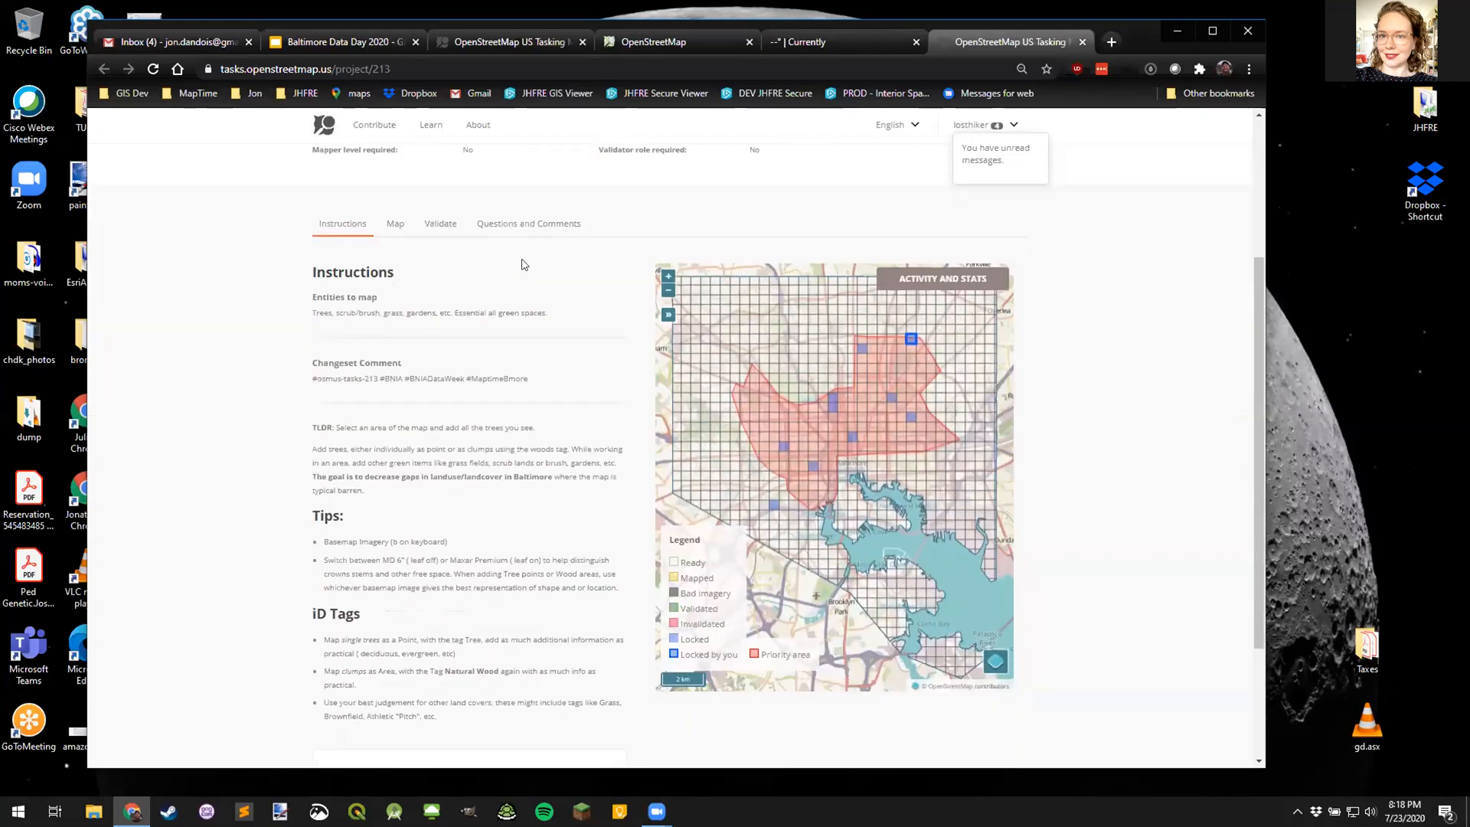
click(396, 230)
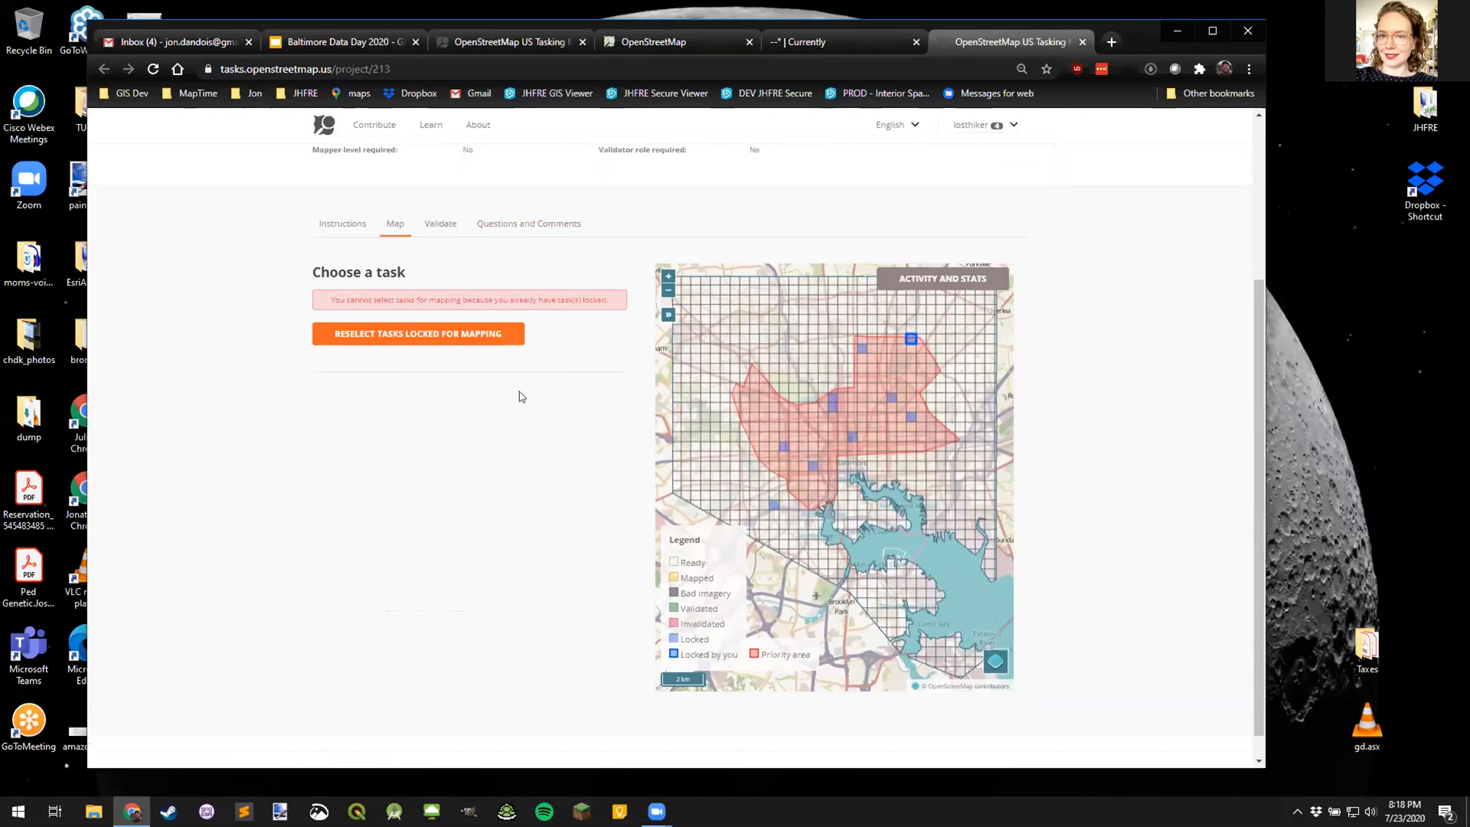
scroll(525, 391, up, 2)
scroll(525, 391, up, 1)
click(973, 125)
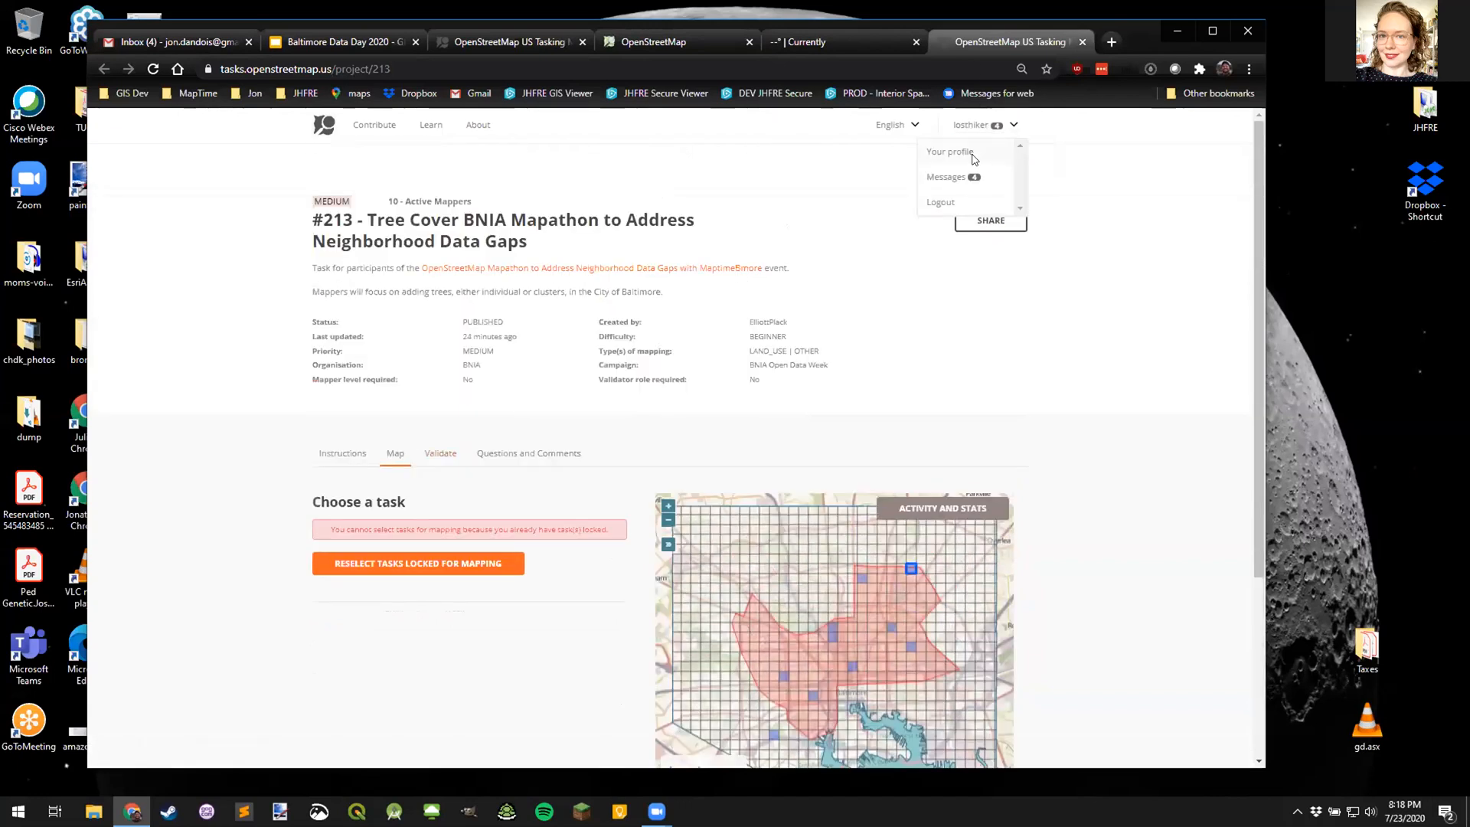
click(1055, 323)
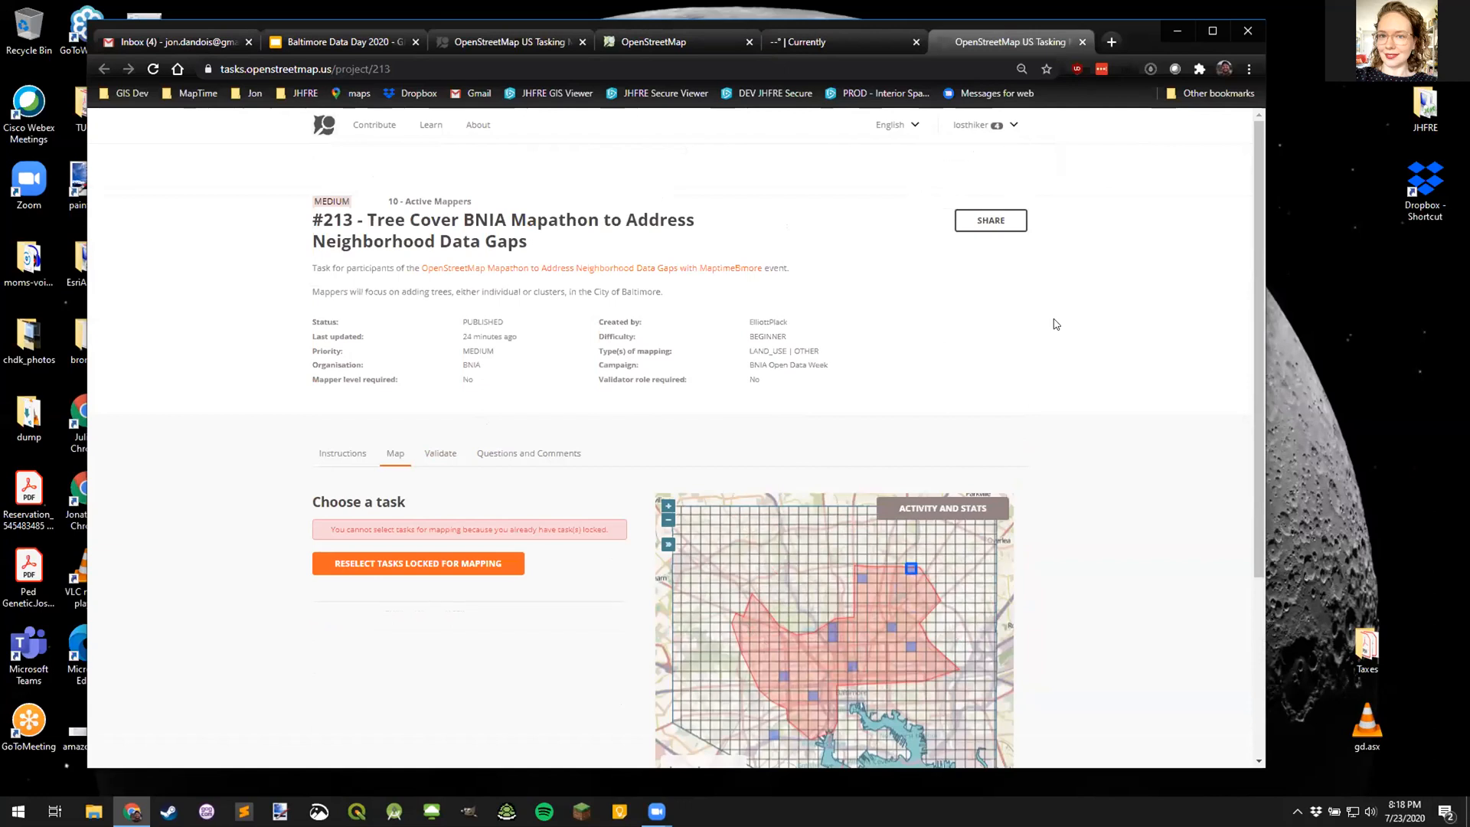
- Go through project #213's Instructions and Map tabs to reach the pre-mapathon instructions PDF
scroll(1087, 486, down, 2)
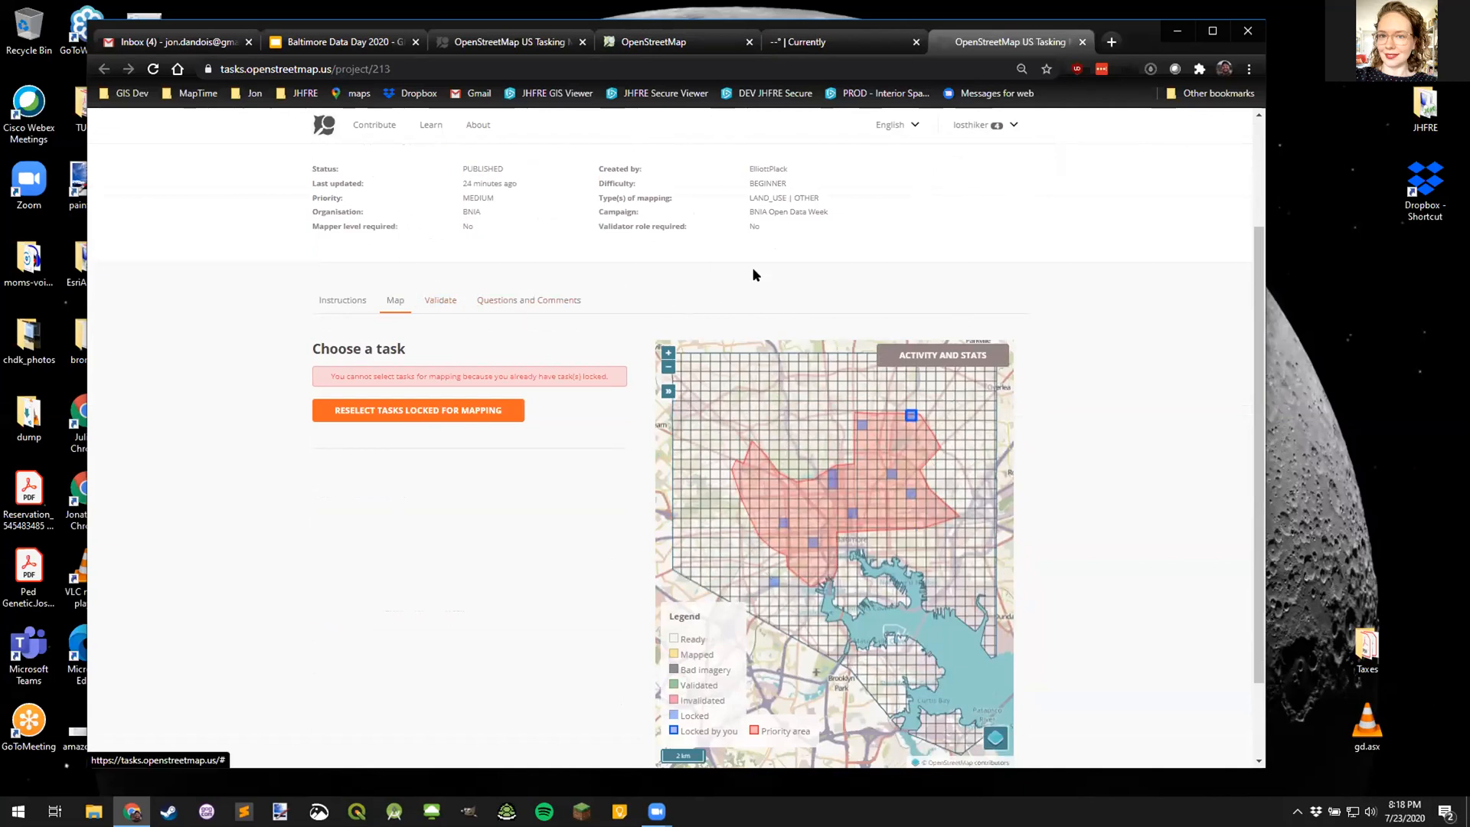
scroll(755, 273, up, 2)
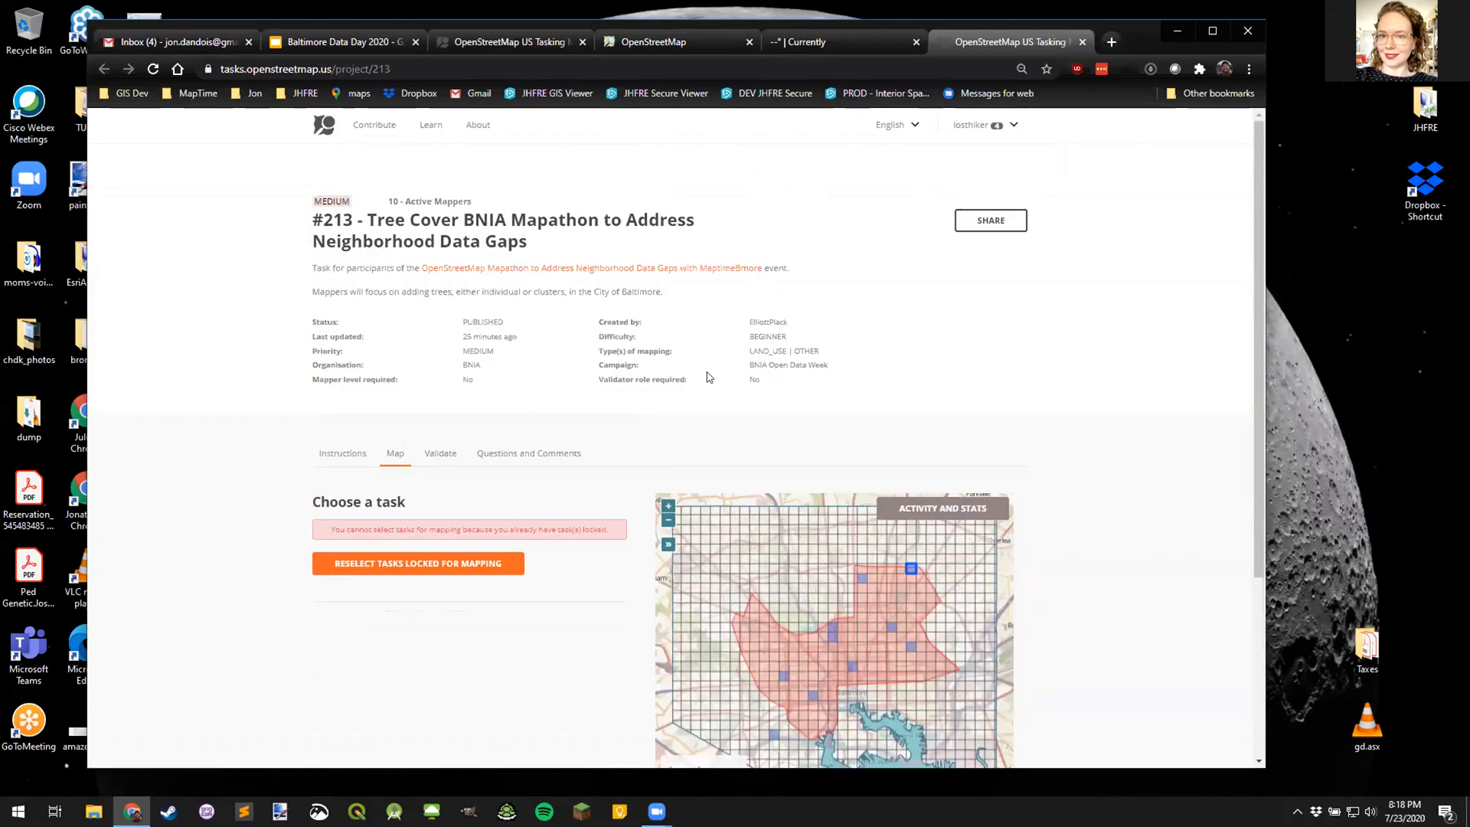
scroll(705, 381, down, 1)
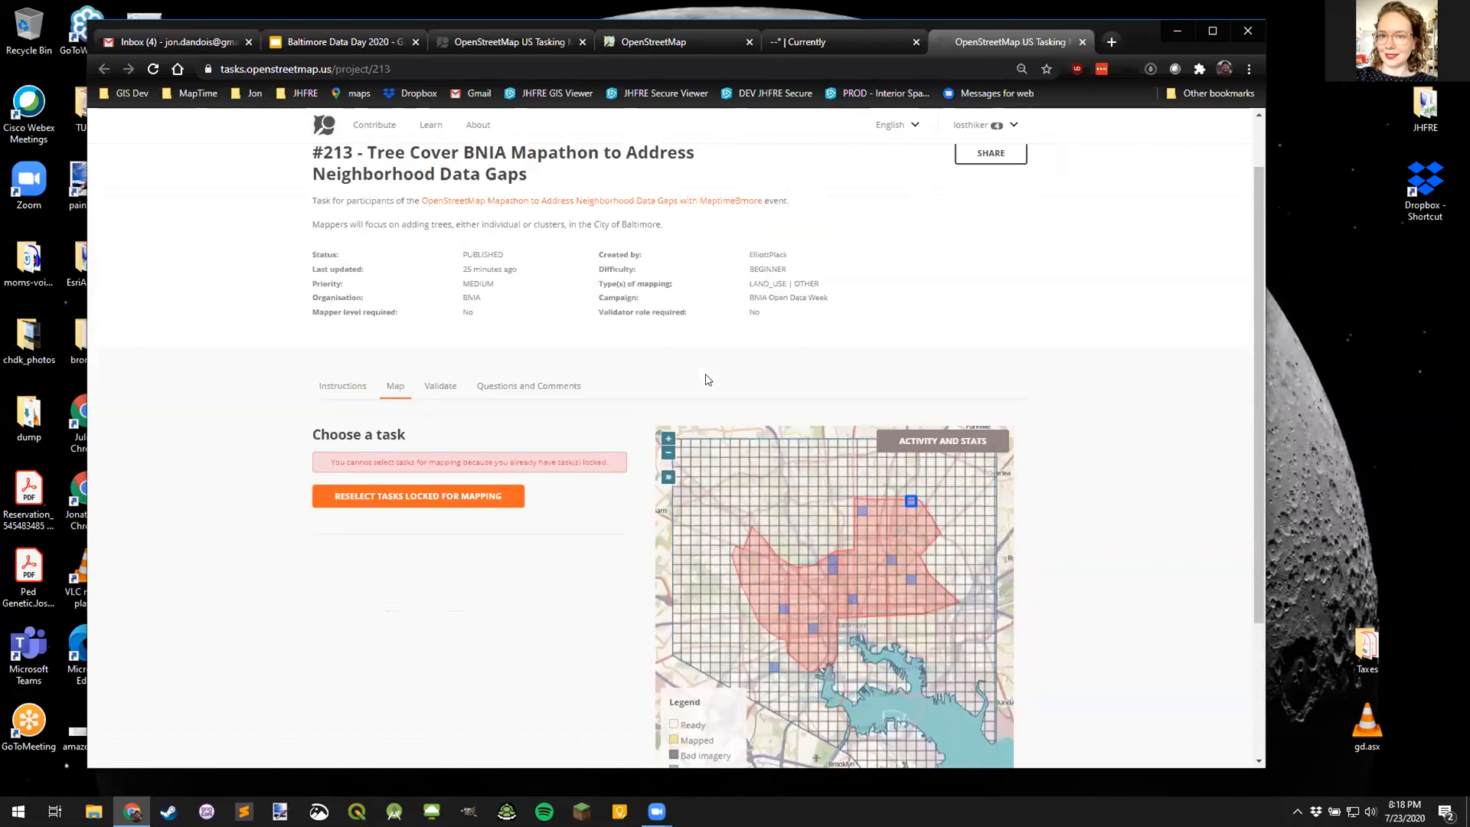
click(350, 383)
click(389, 380)
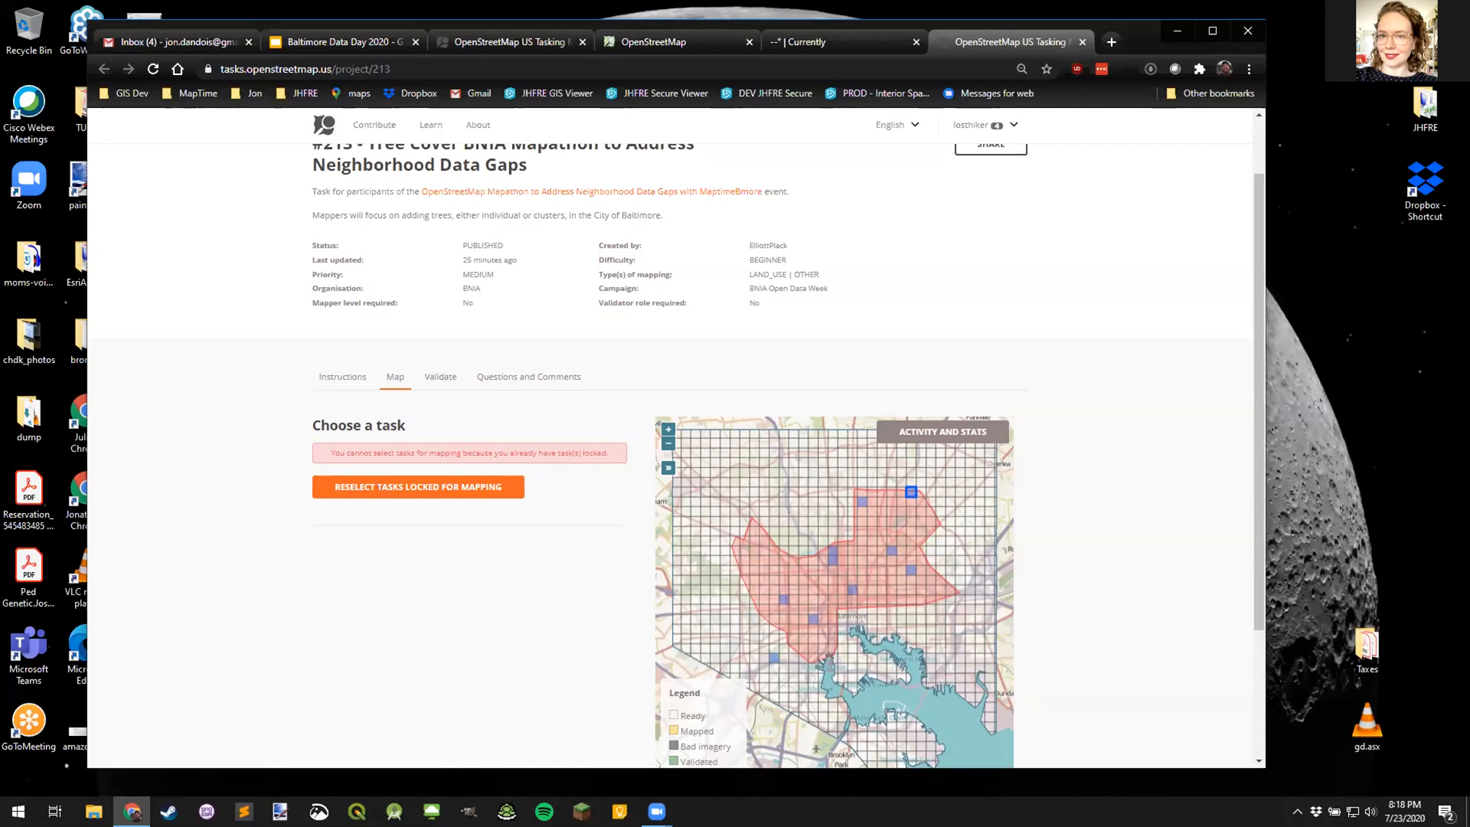
scroll(630, 475, down, 3)
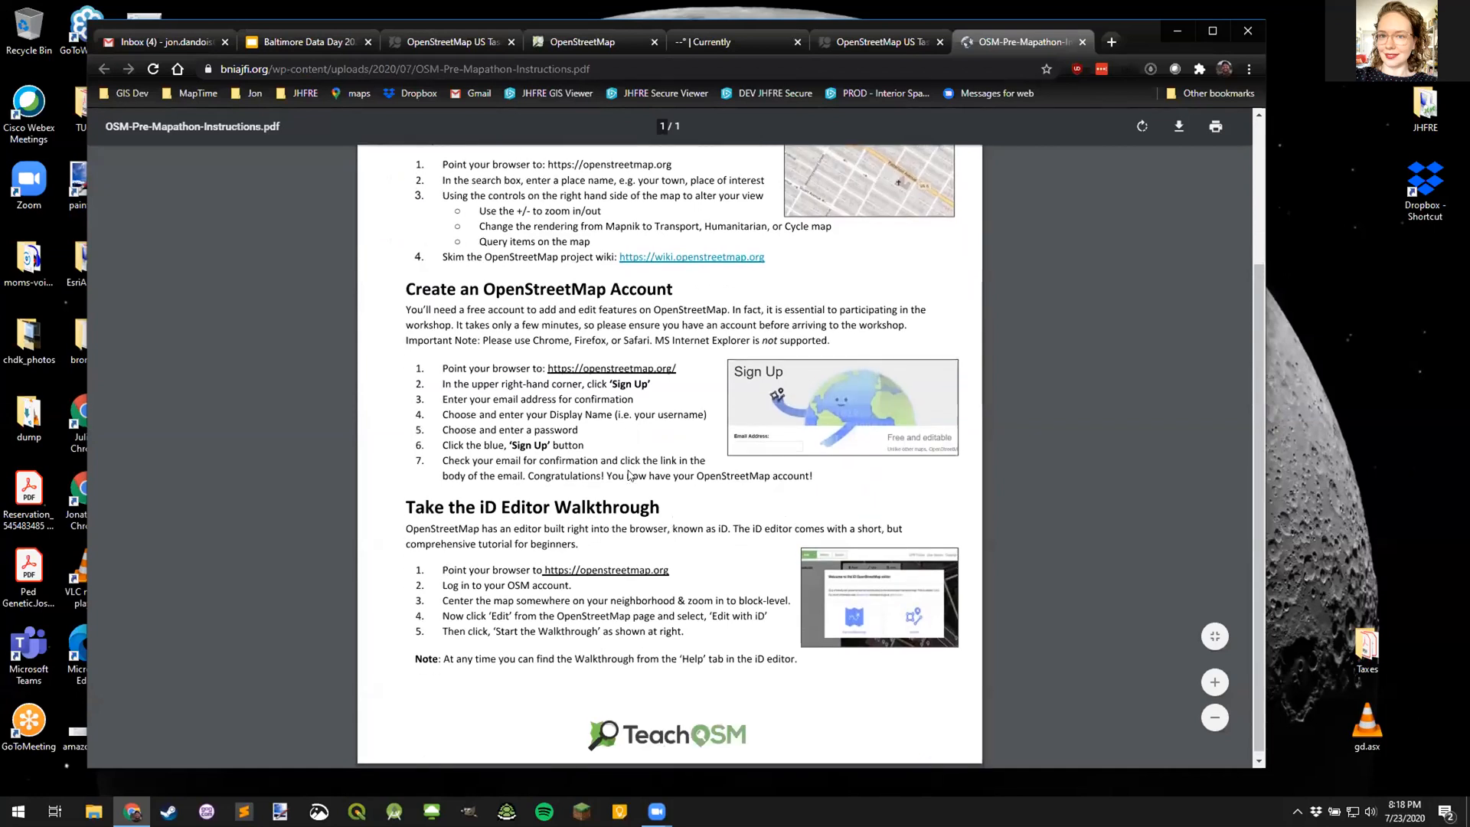
- Scroll the OSM-Pre-Mapathon-Instructions.pdf, then close its tab
scroll(630, 474, up, 1)
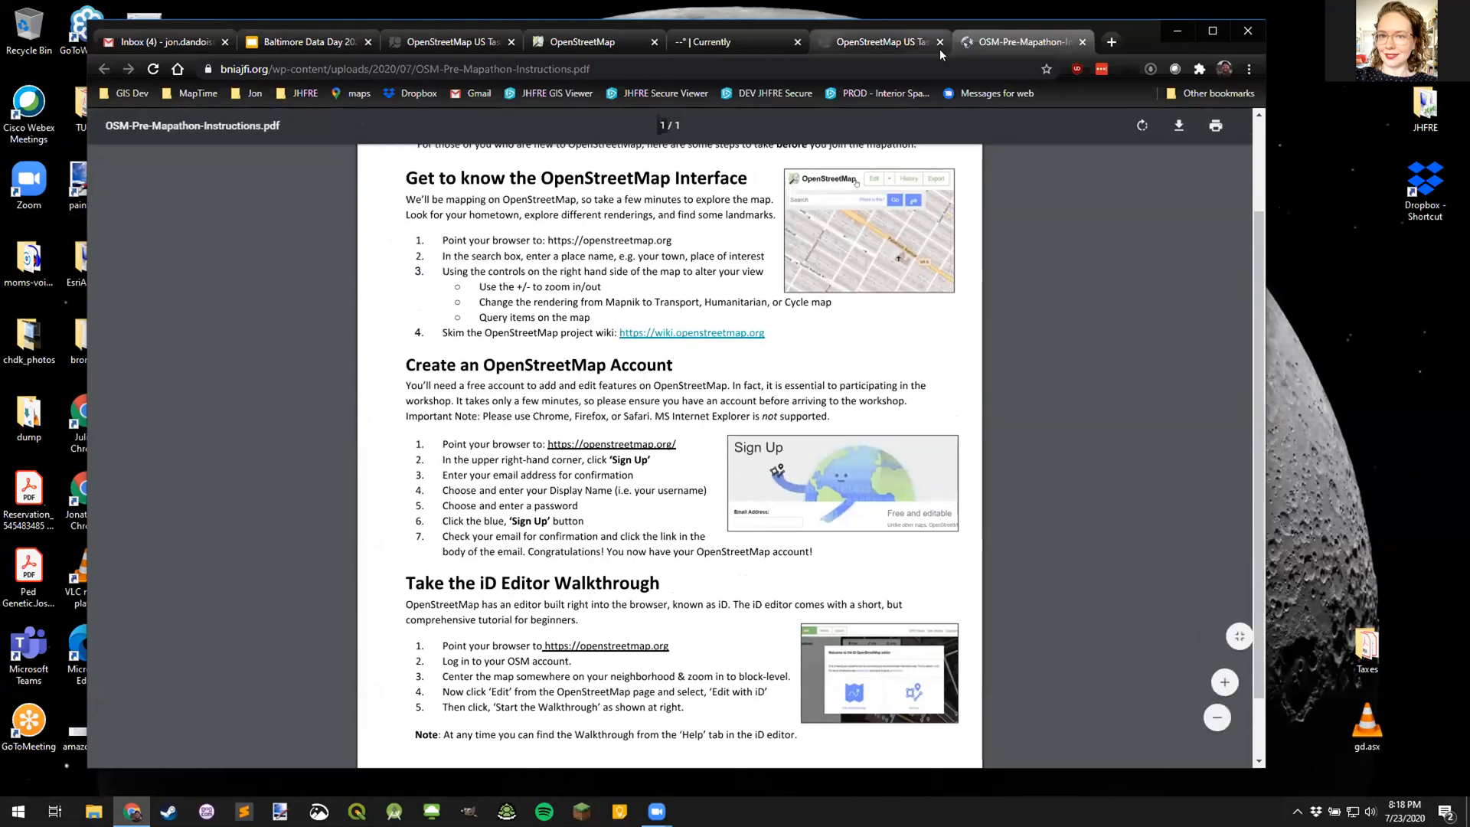
click(1081, 41)
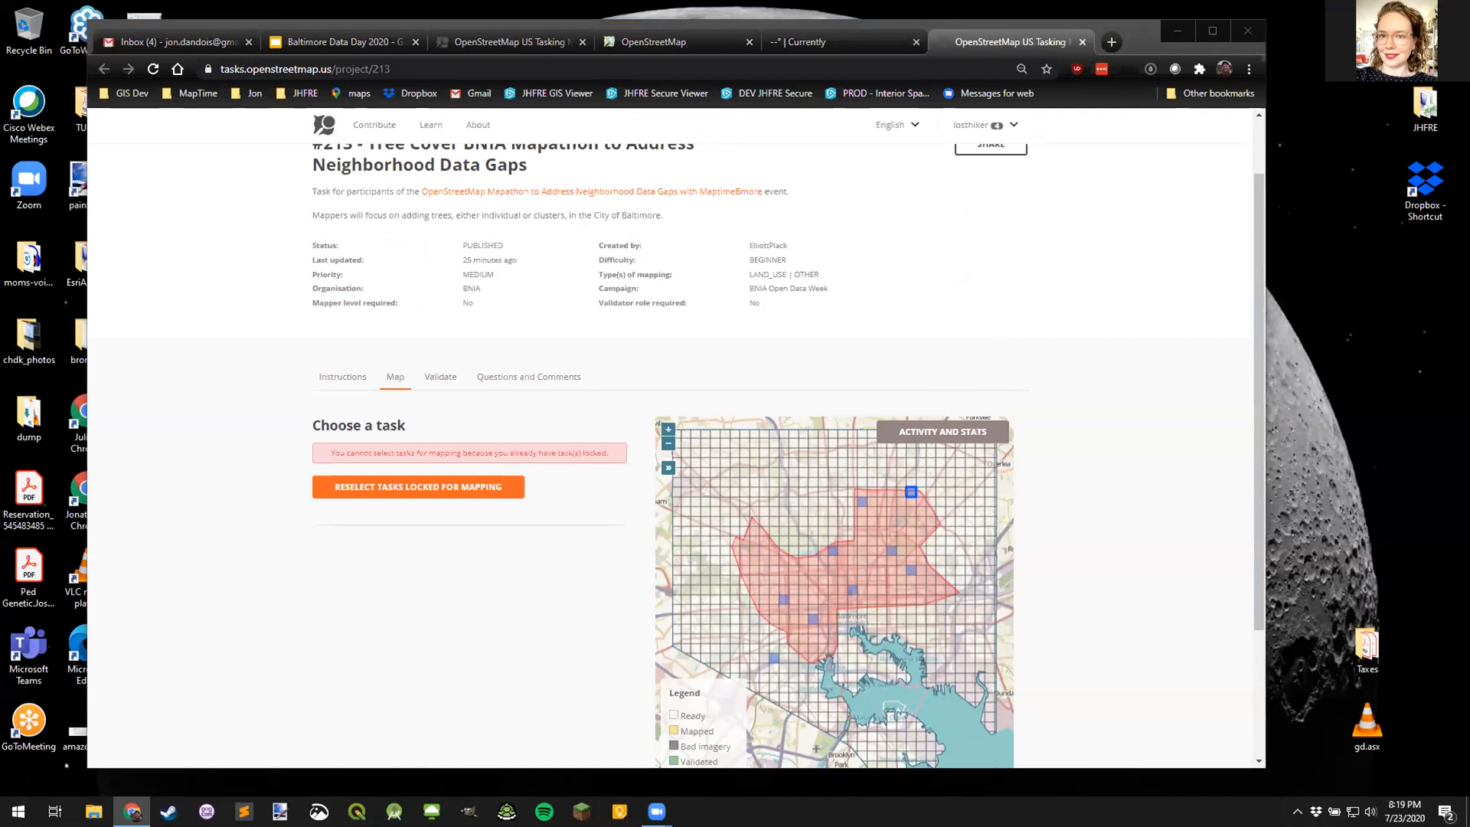
- Go to overpass-turbo.eu and run the alley query for the visible Baltimore area
click(806, 43)
click(468, 67)
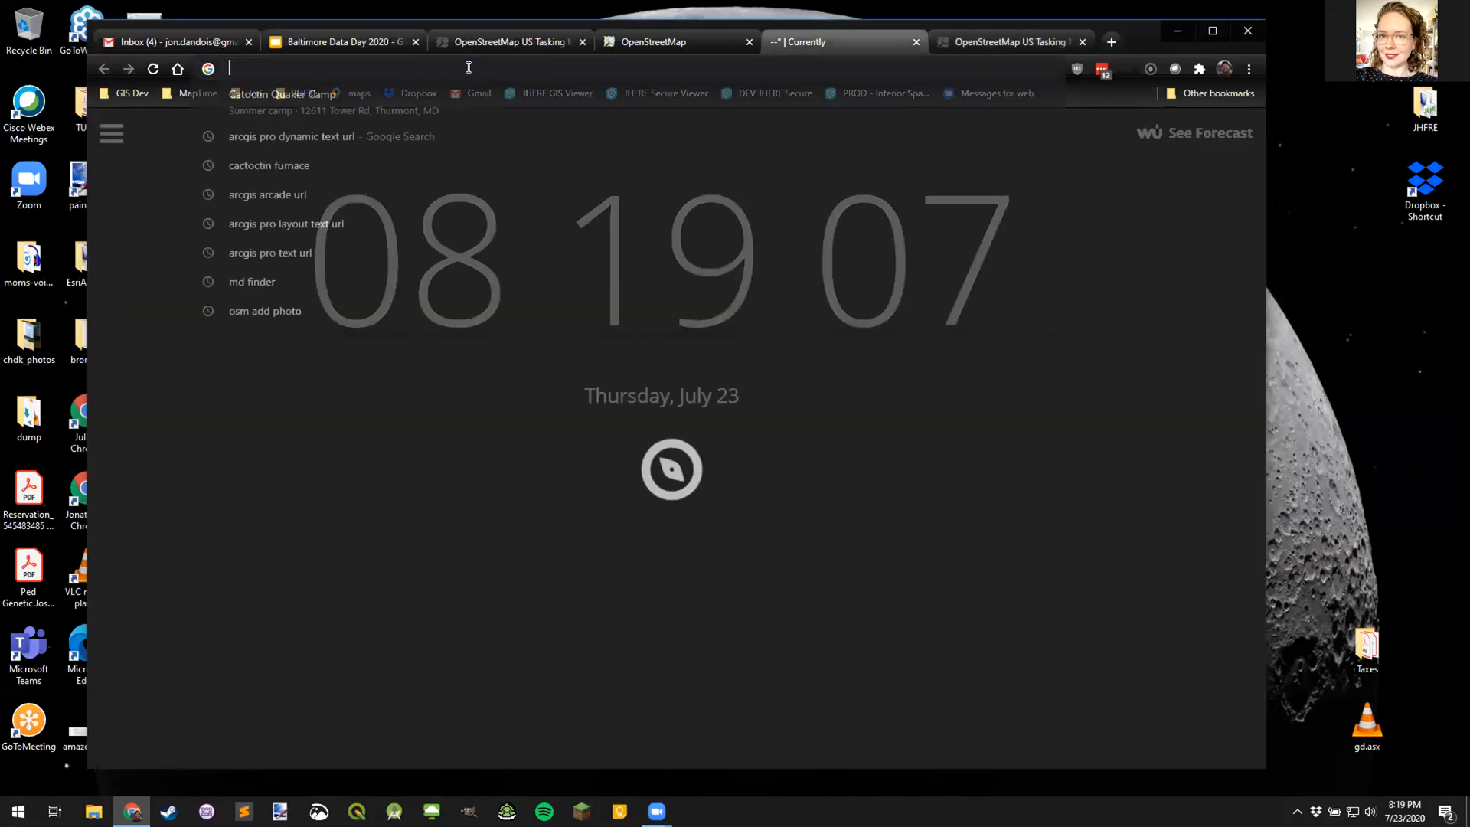
text(overpass-turbo.eu)
key(Return)
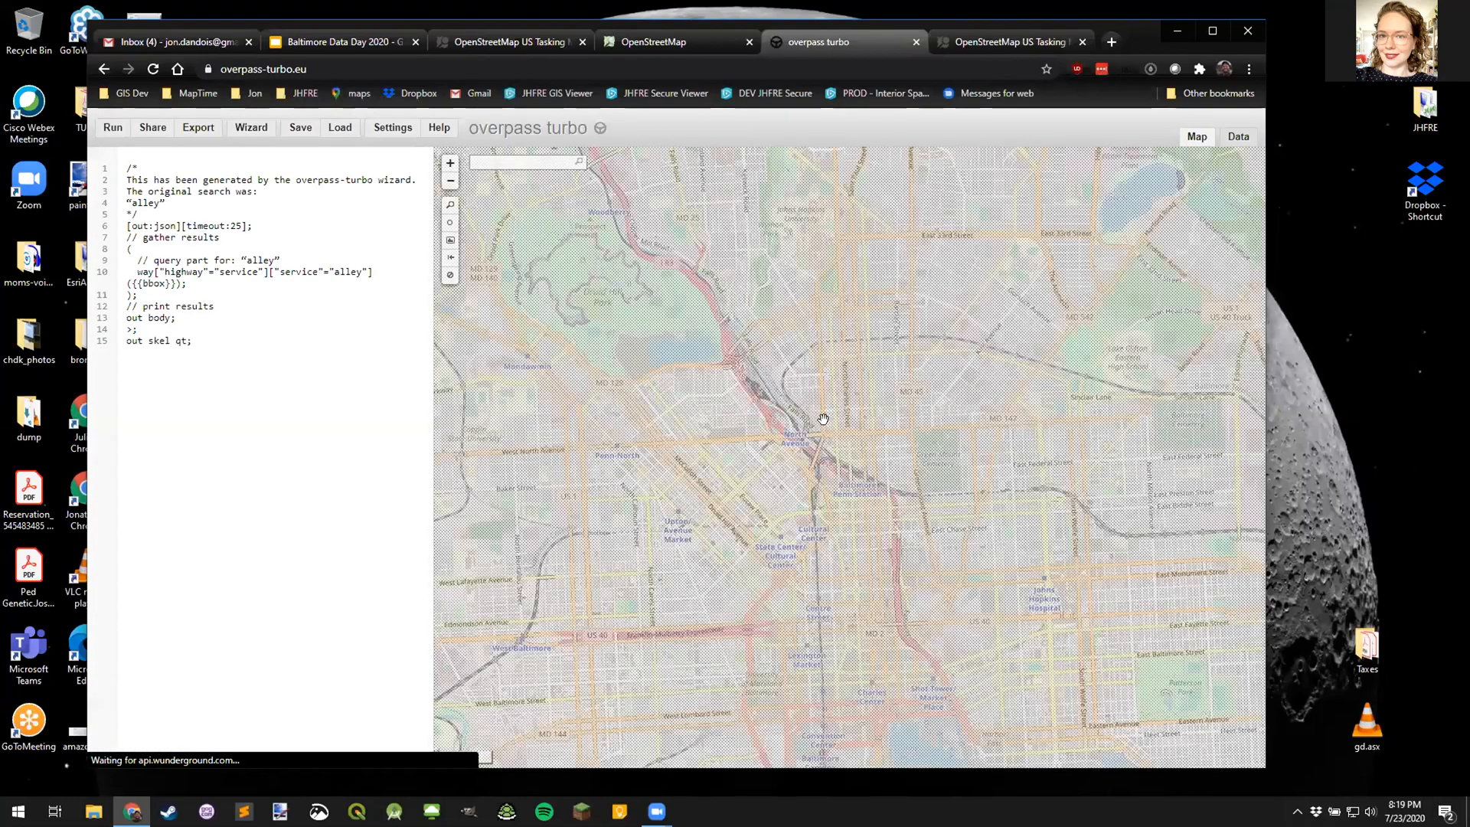
scroll(816, 423, down, 1)
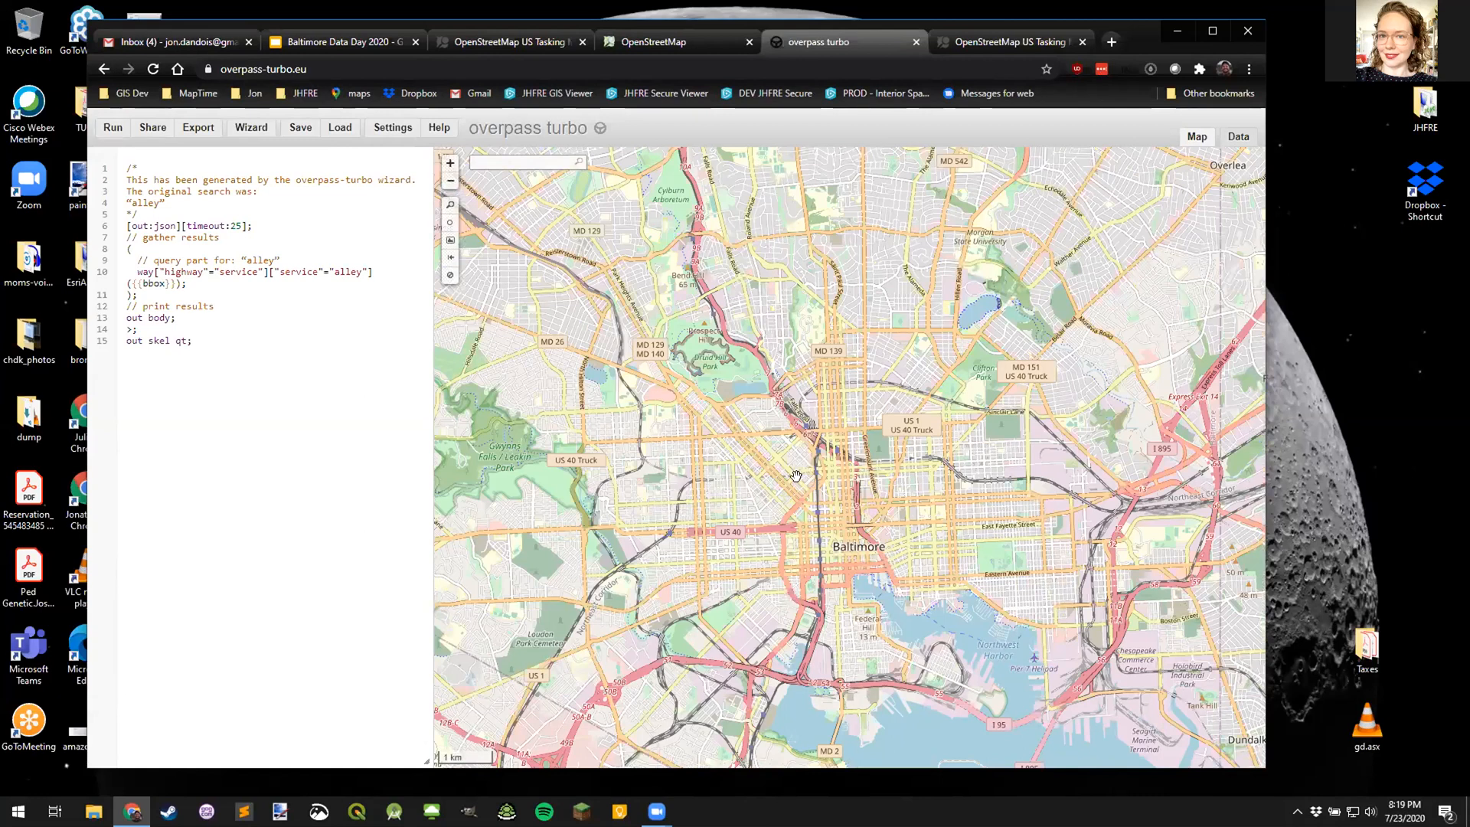
key(ctrl+Return)
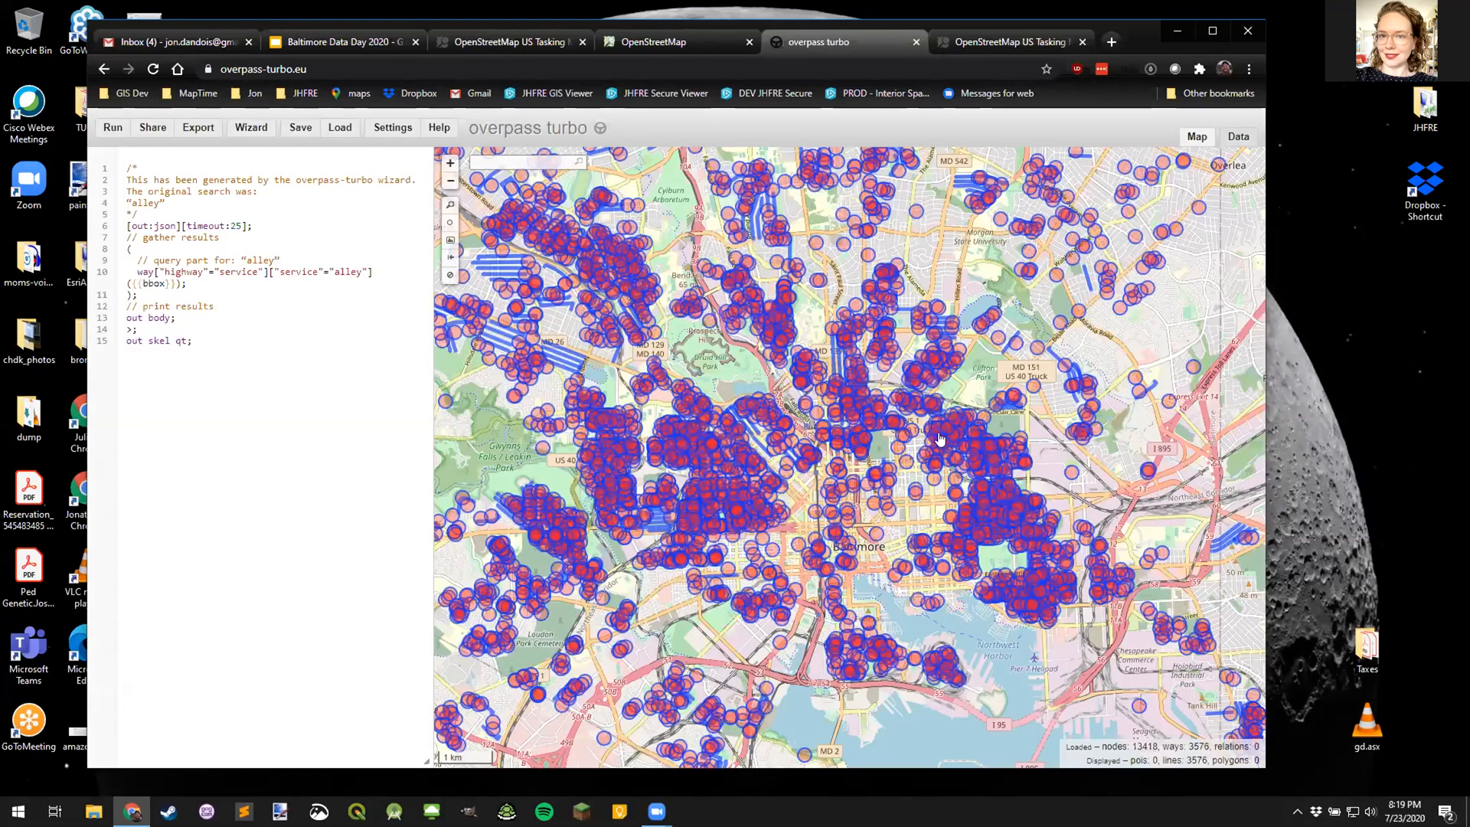
- Inspect the tags of Christ Church Alley in its details popup
scroll(942, 437, up, 2)
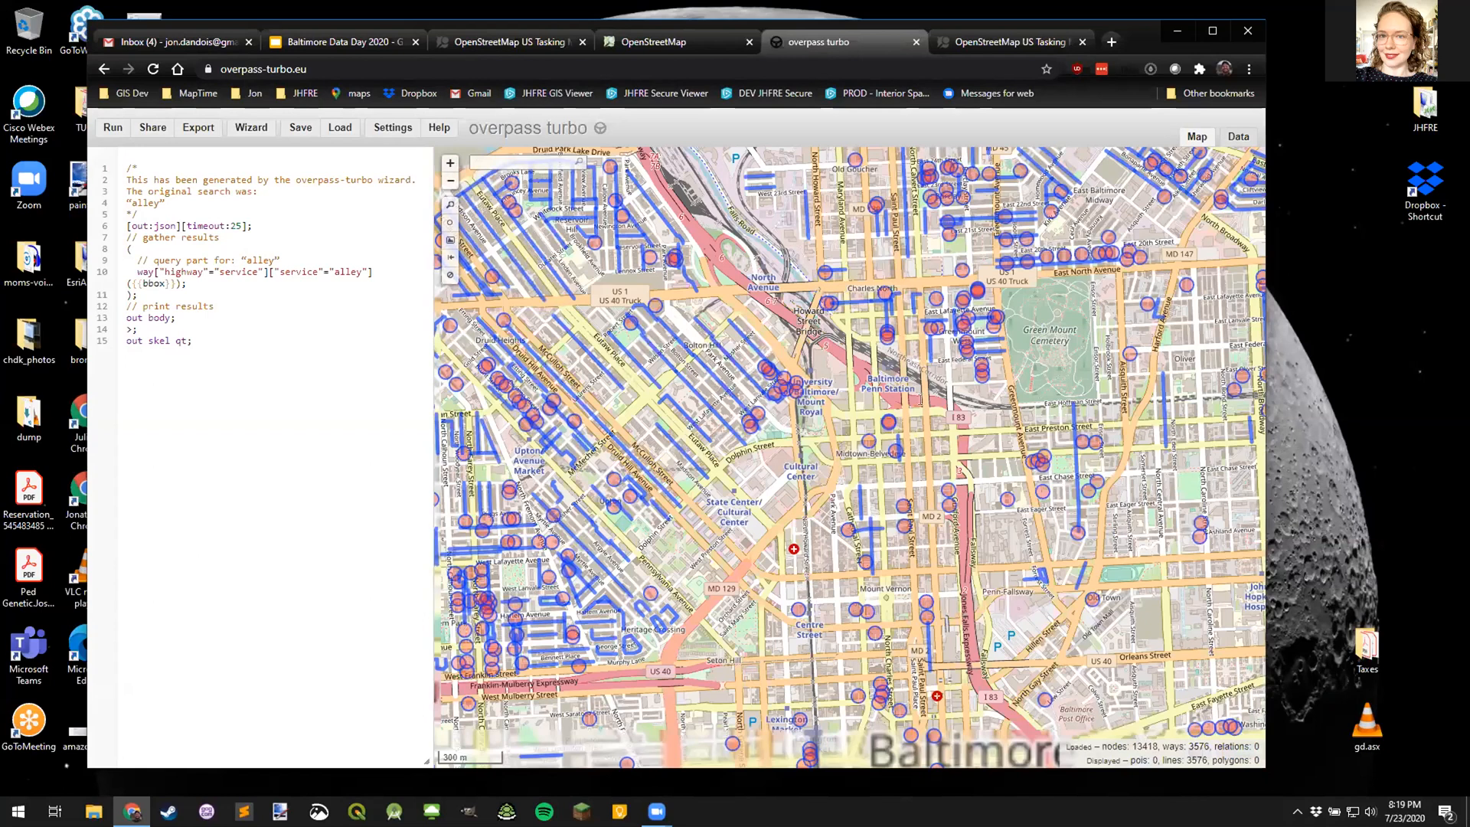
click(925, 394)
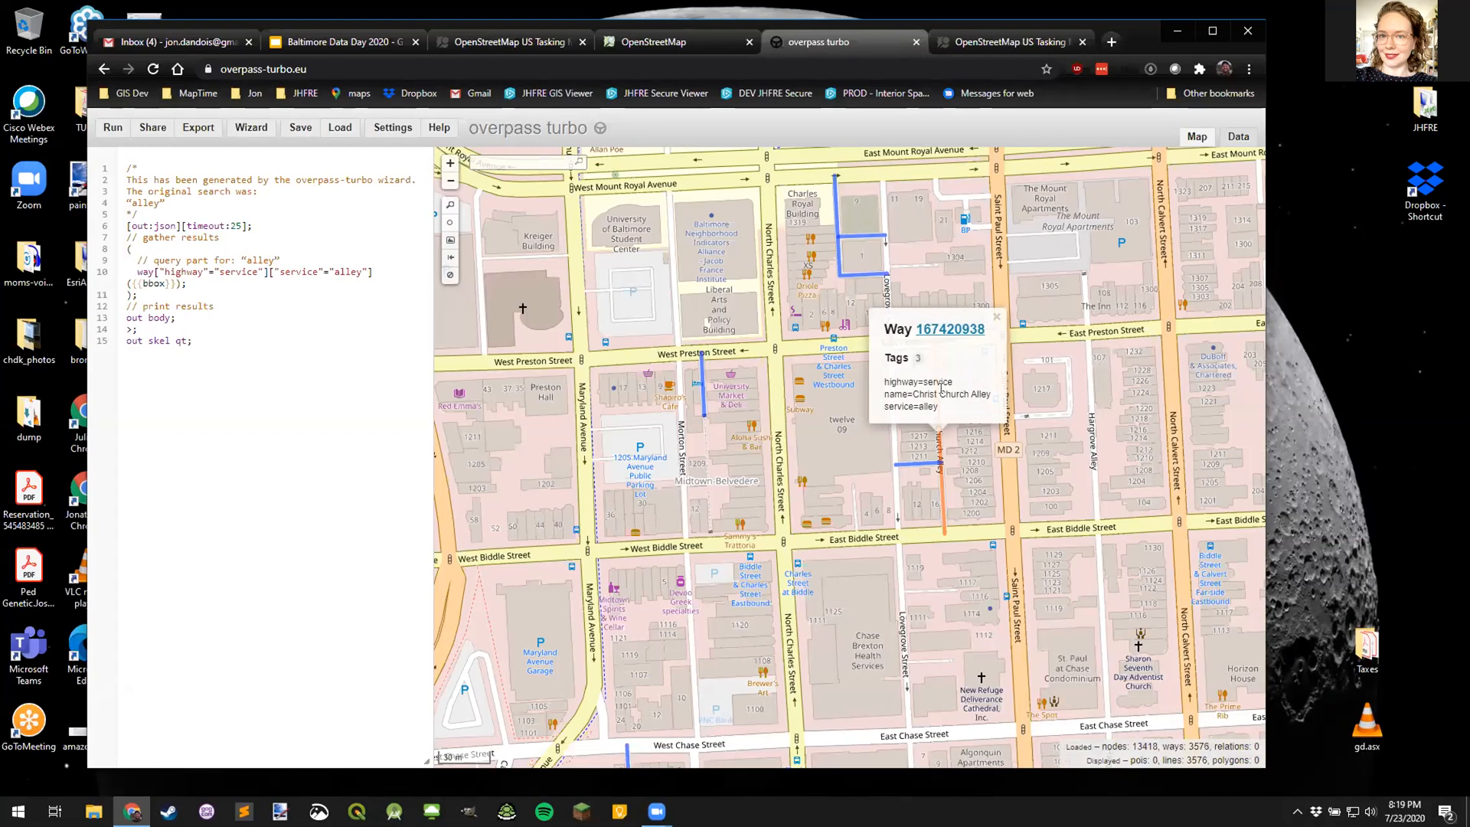
click(996, 316)
- Pan and zoom across central Baltimore to review the 3576 mapped alley ways
scroll(823, 464, down, 1)
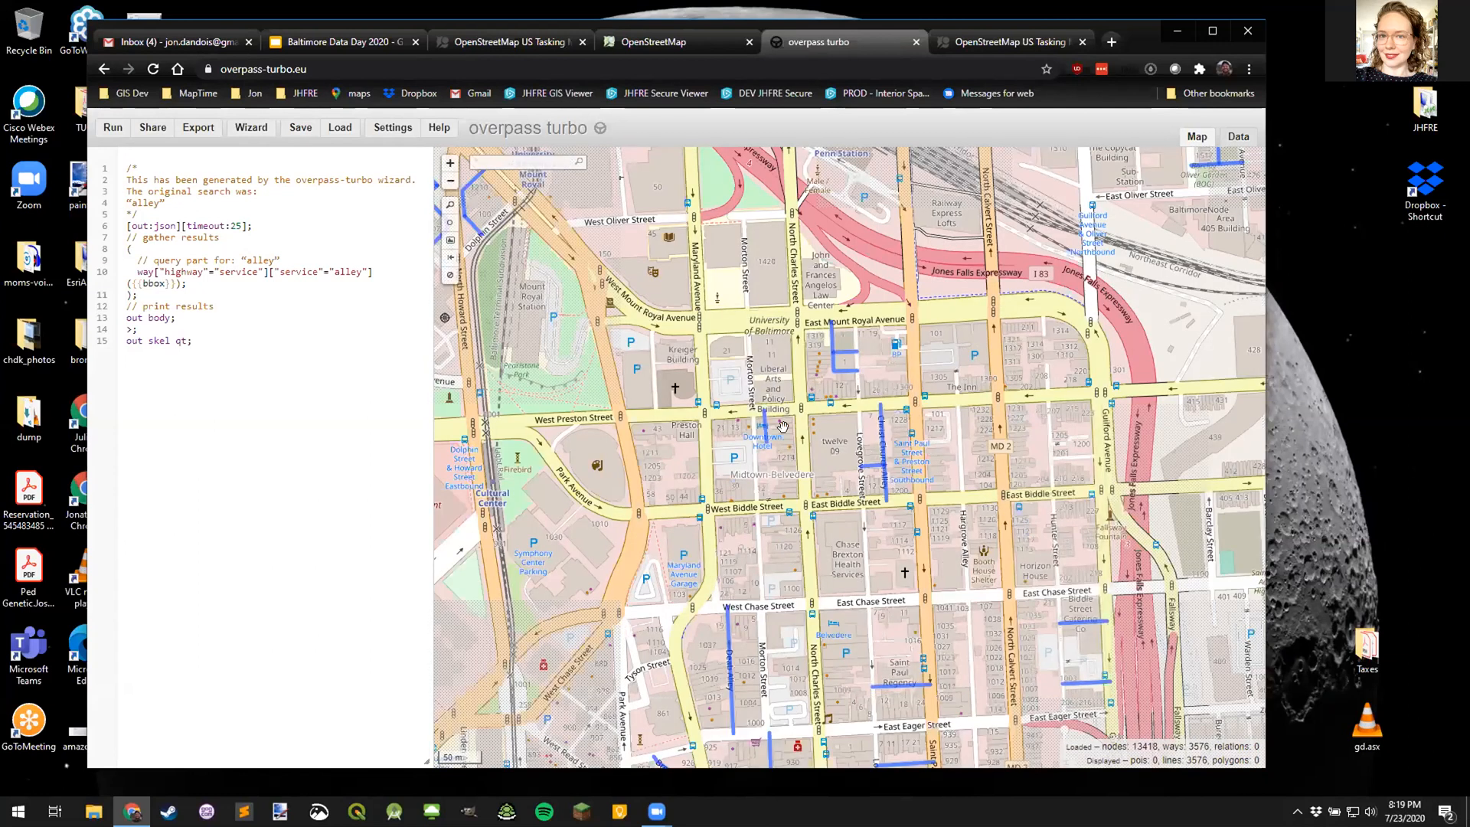
drag(812, 450, 980, 371)
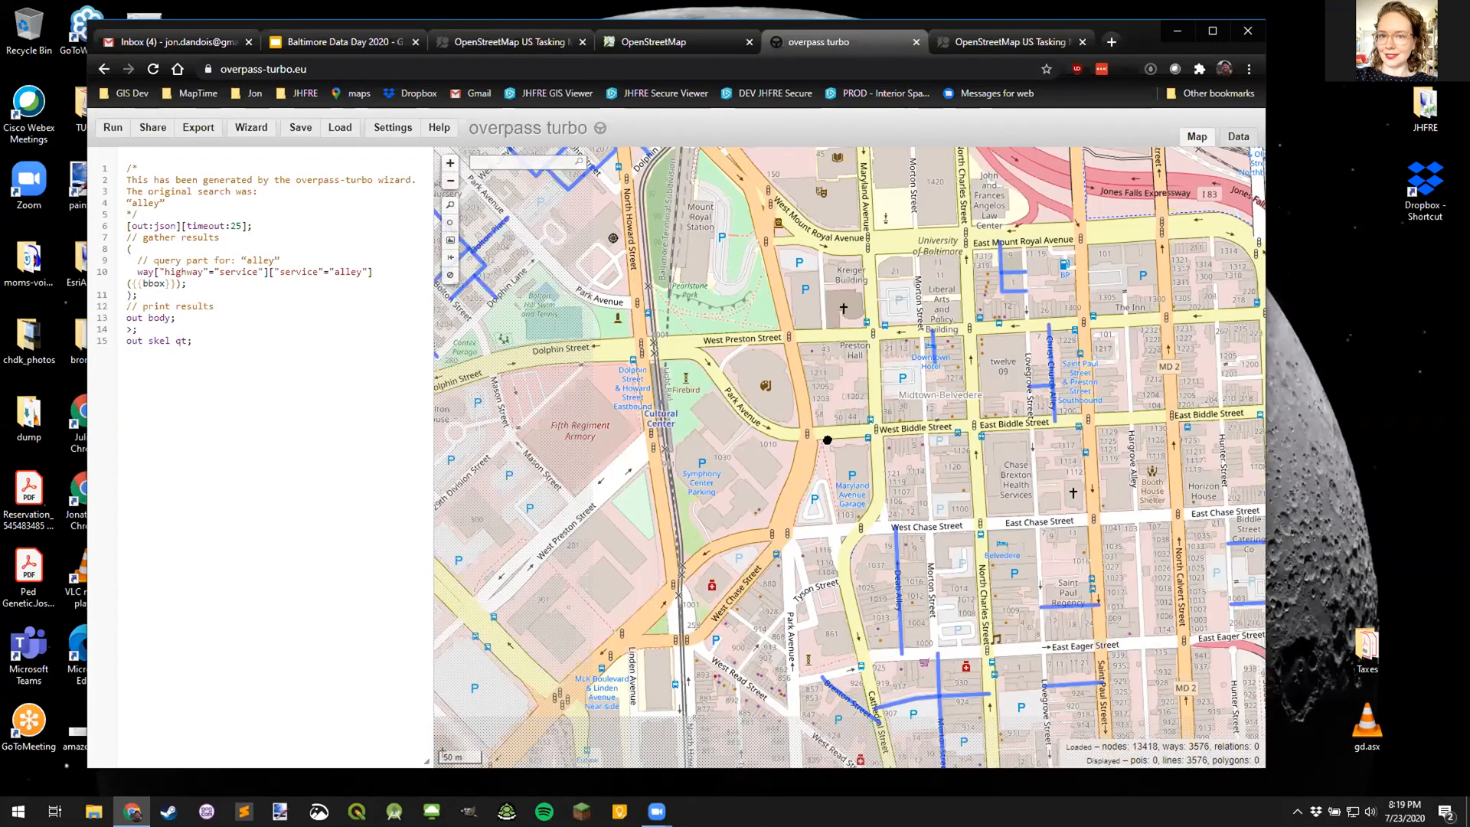
scroll(827, 440, down, 3)
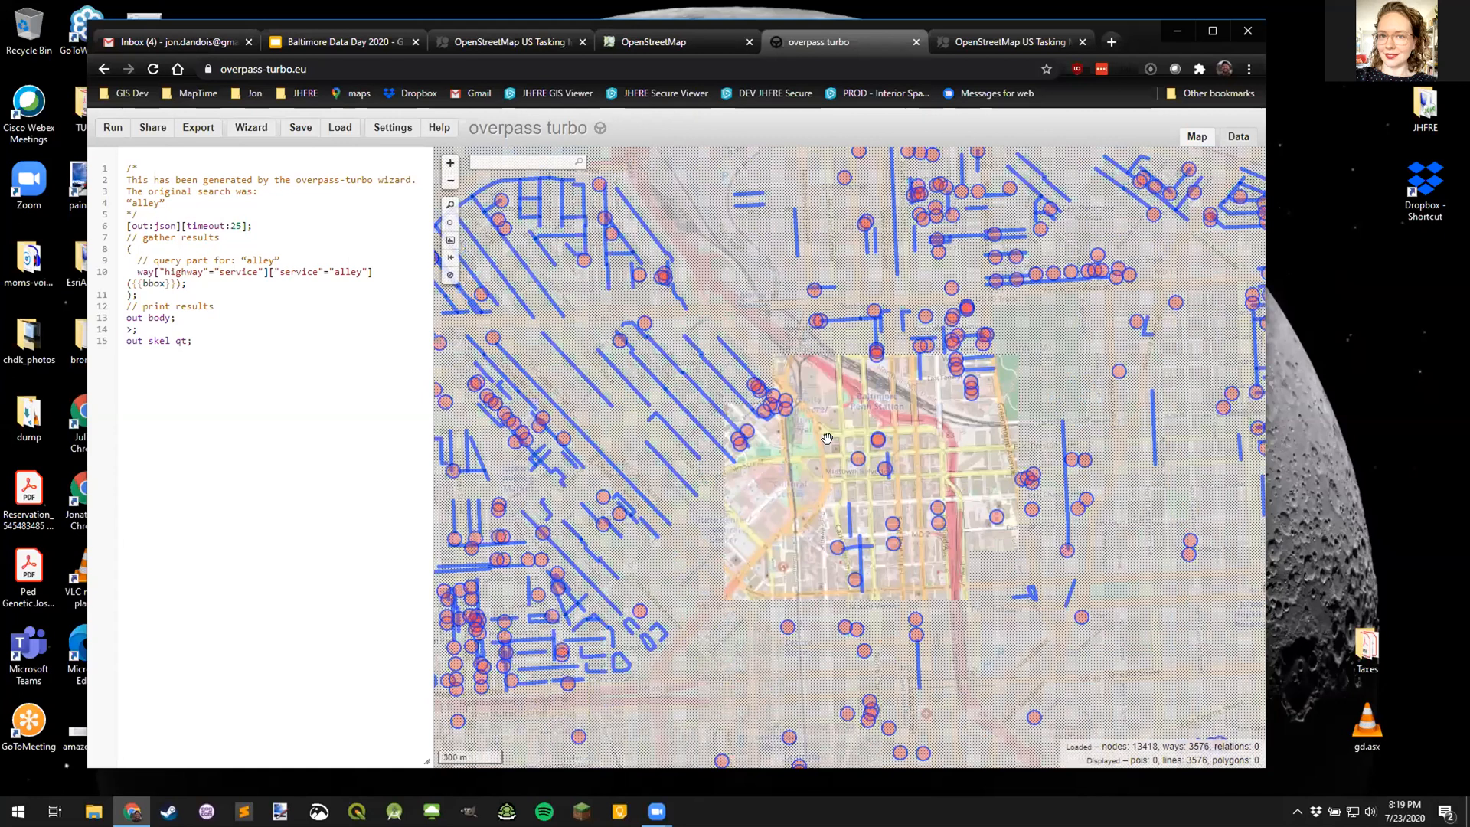
drag(819, 442, 913, 371)
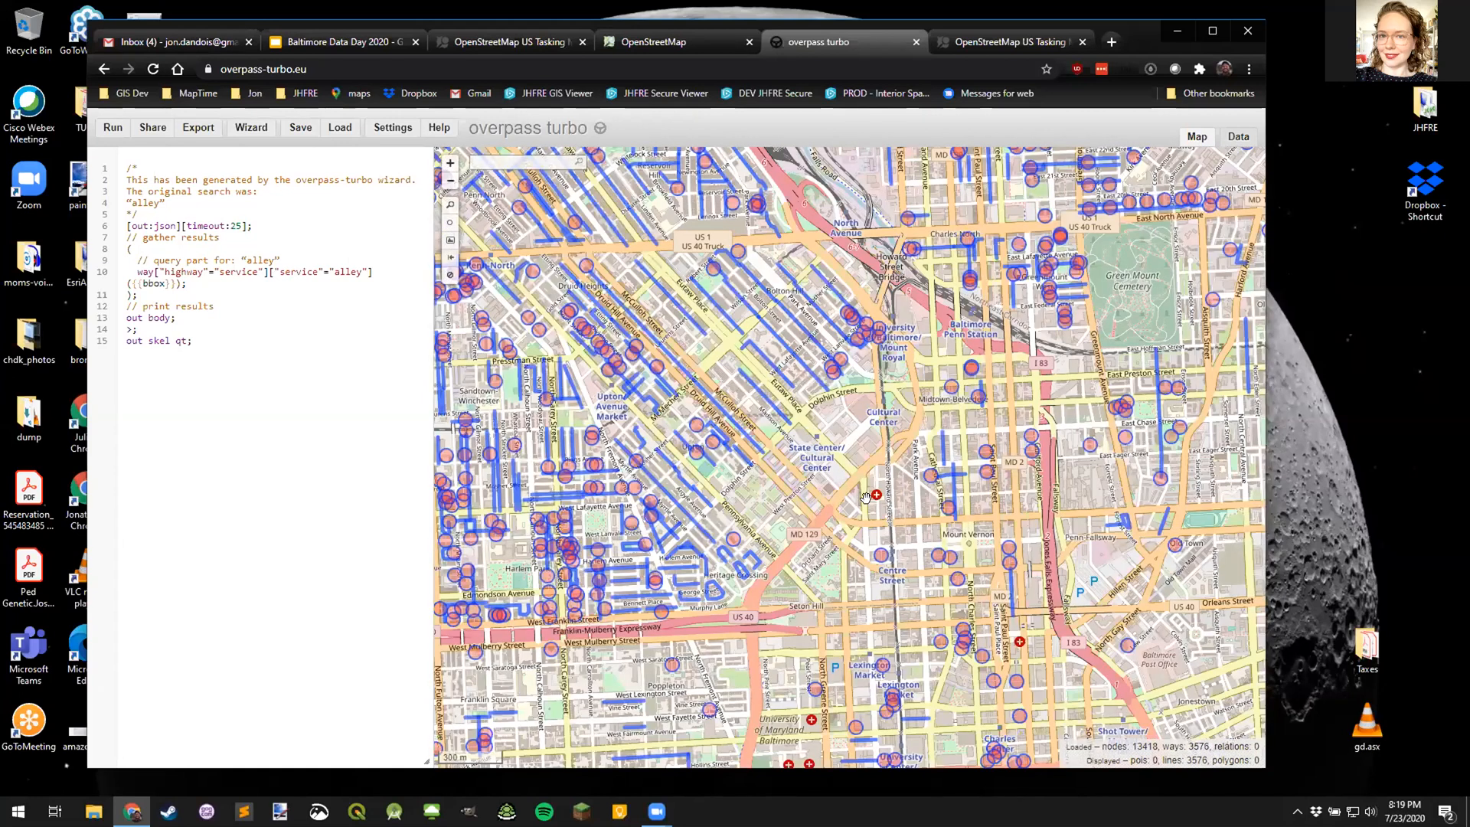
scroll(831, 488, up, 3)
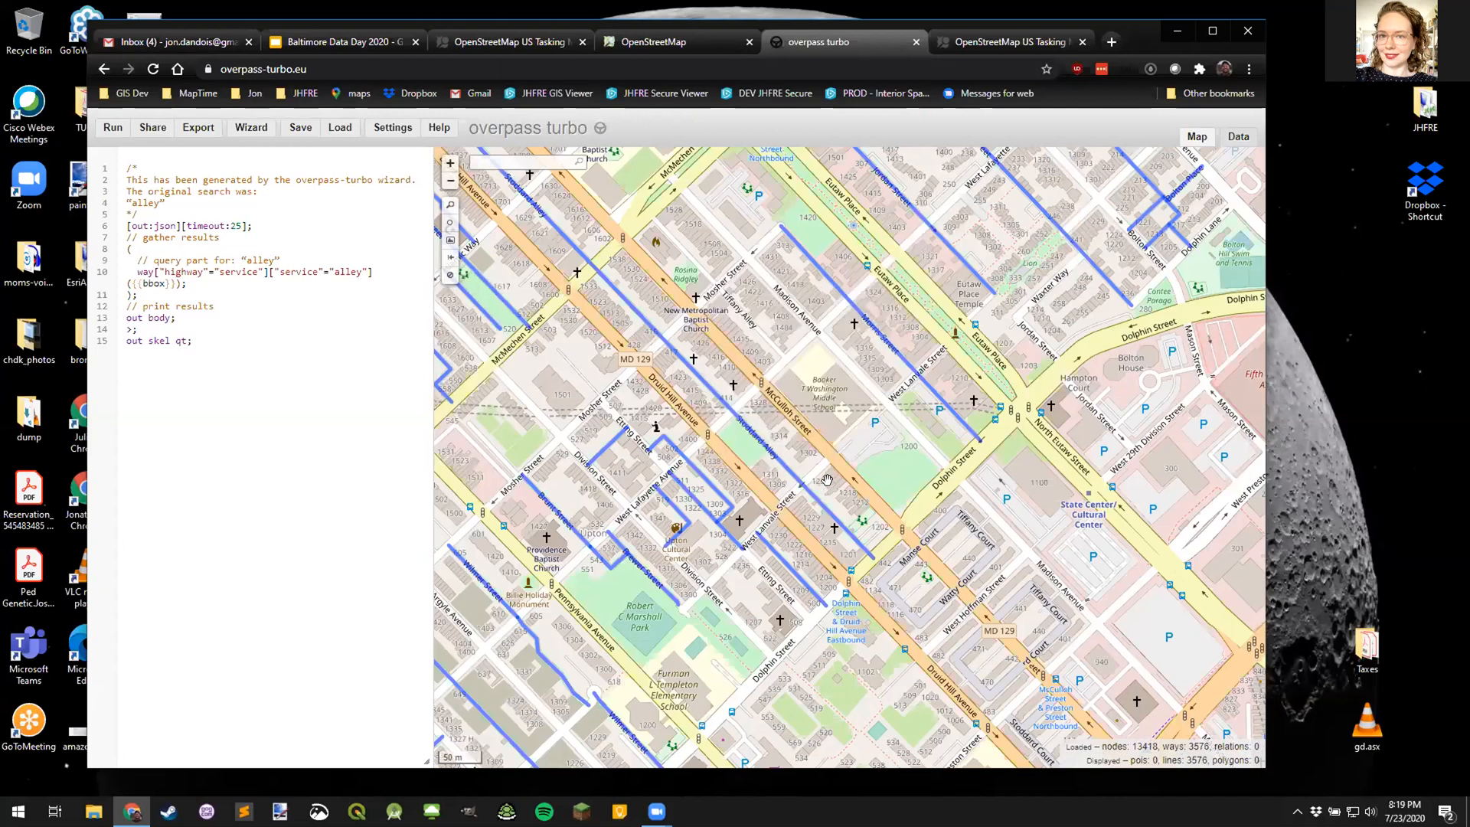
drag(736, 379, 827, 482)
scroll(733, 379, down, 1)
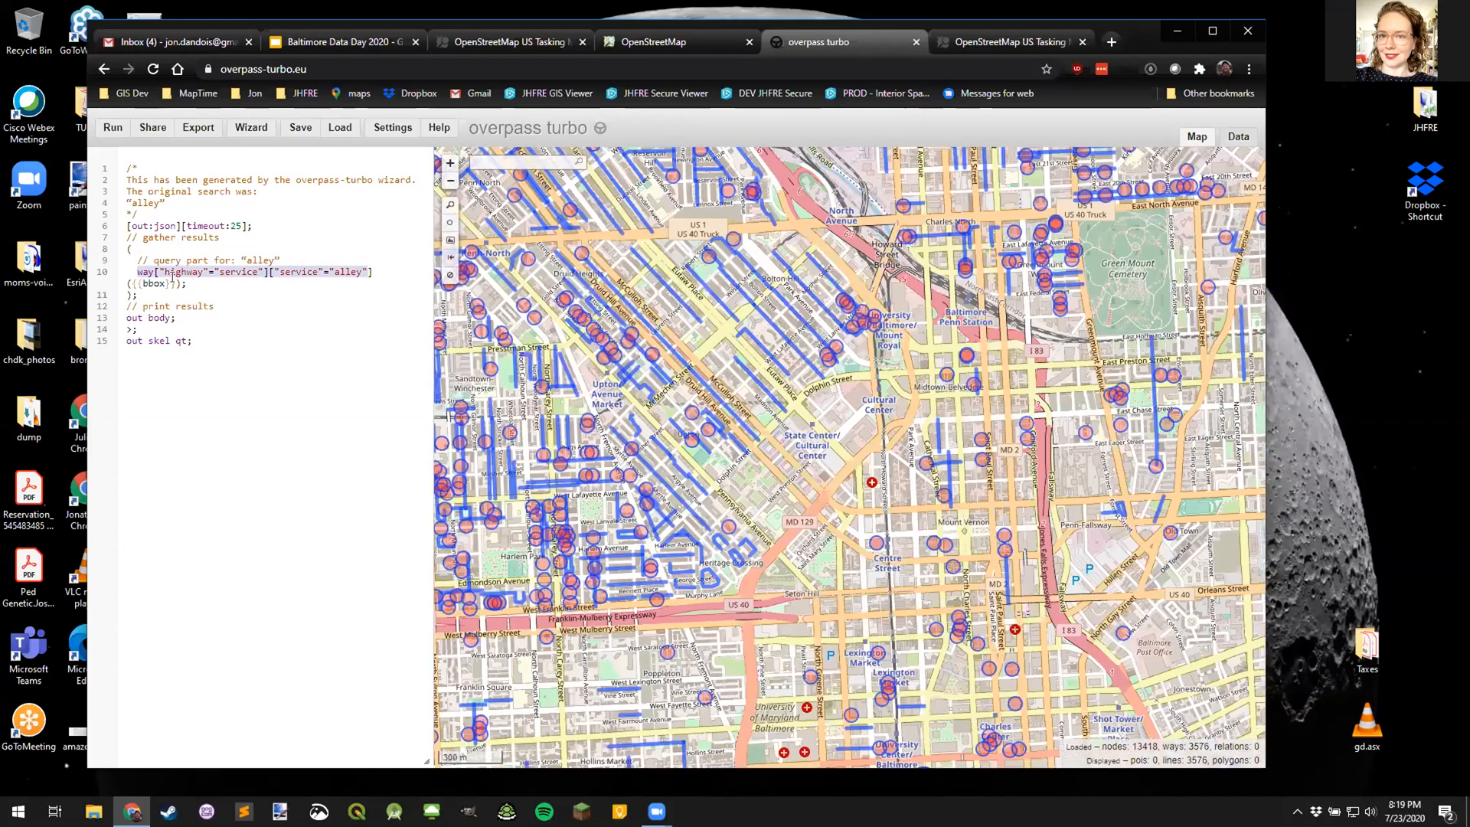
- Remove the "highway"="service" condition from line 10 and rerun the query with only service=alley
click(152, 275)
drag(270, 271, 152, 272)
key(BackSpace)
click(113, 126)
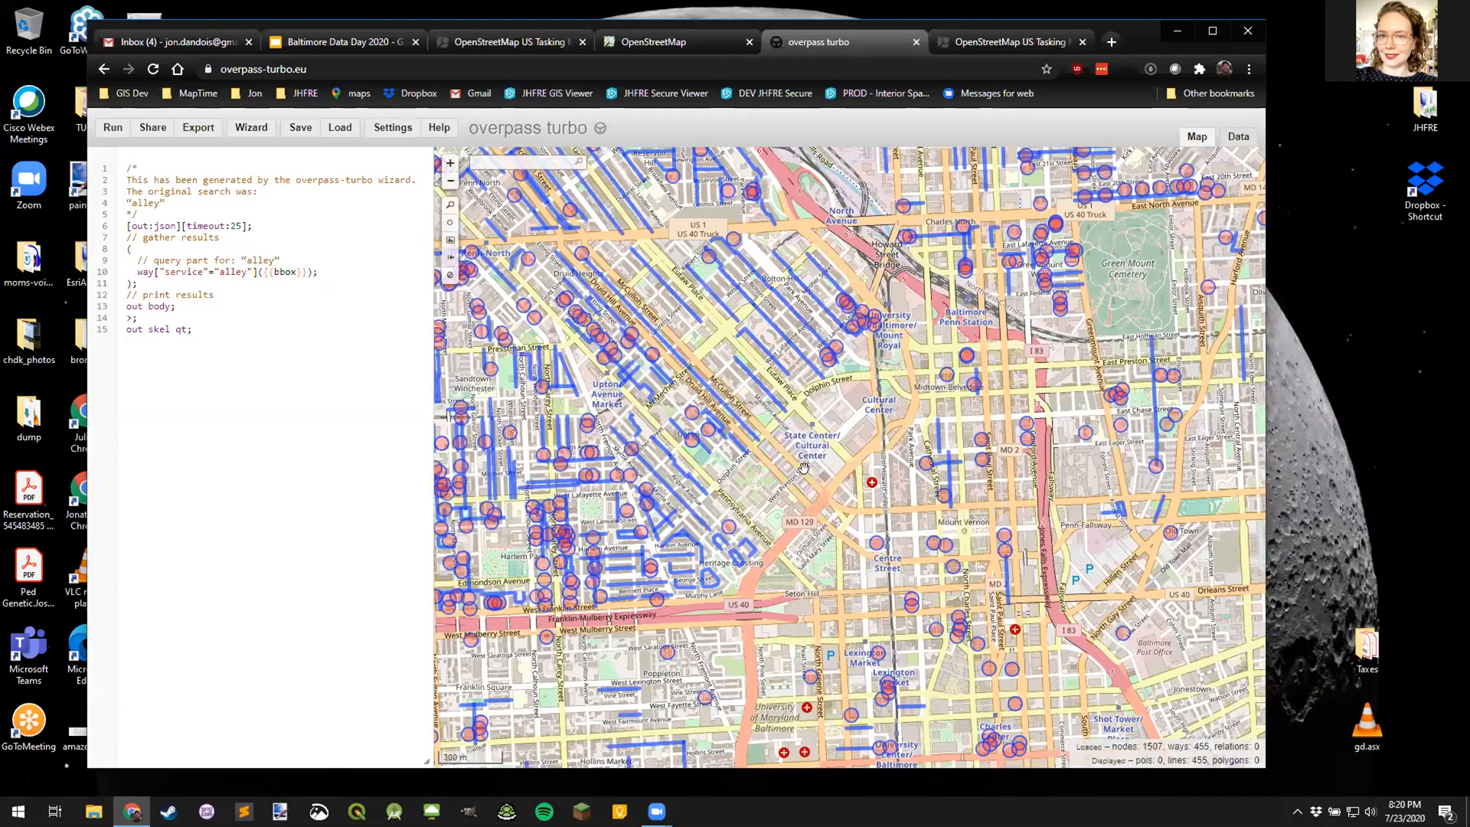
scroll(766, 507, down, 1)
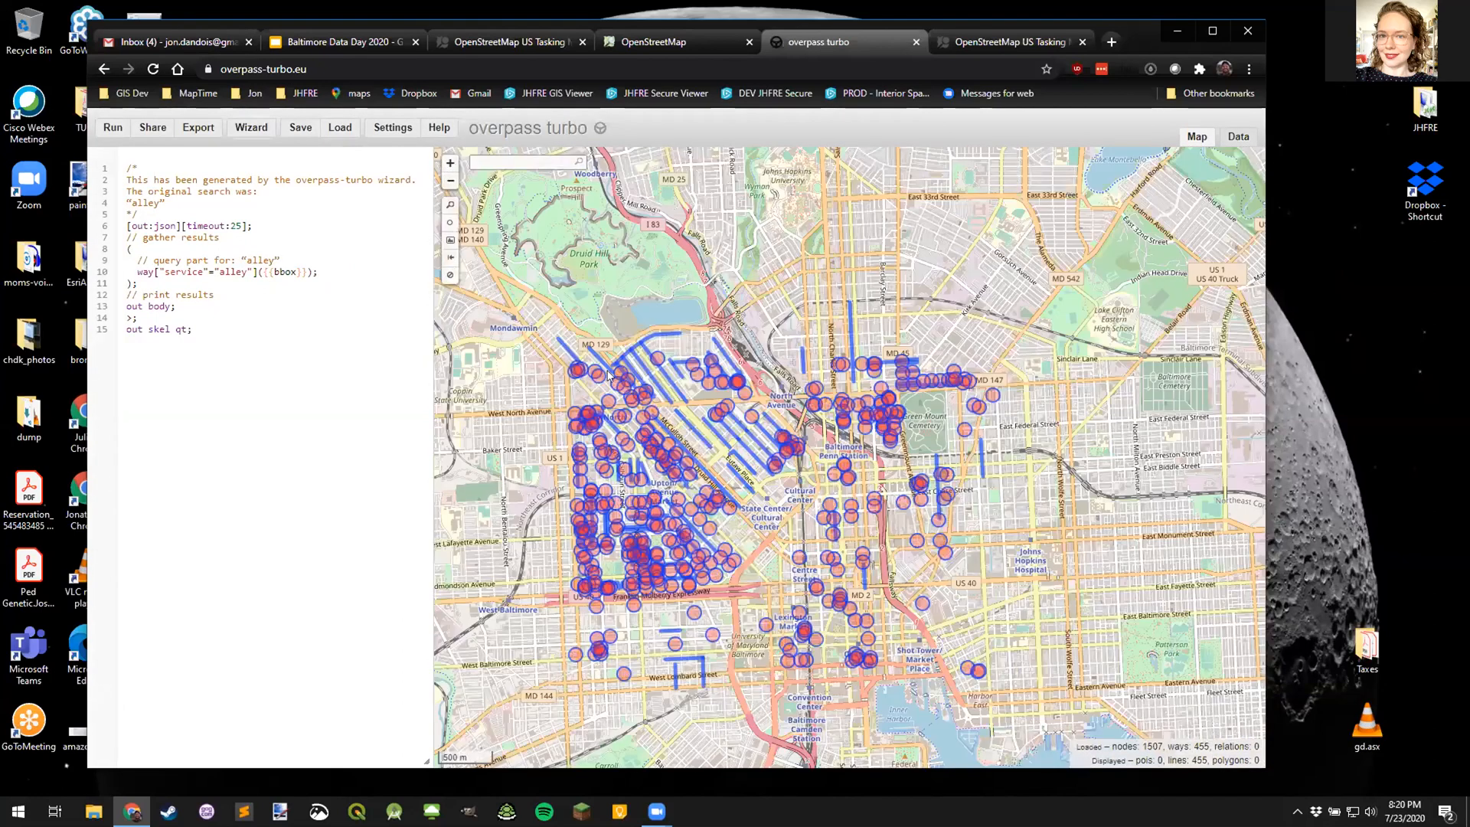
- Build and run a "playground" query with the wizard, loading Baltimore's 175 playground ways and 6 points
click(251, 127)
click(595, 388)
text(playground)
key(Return)
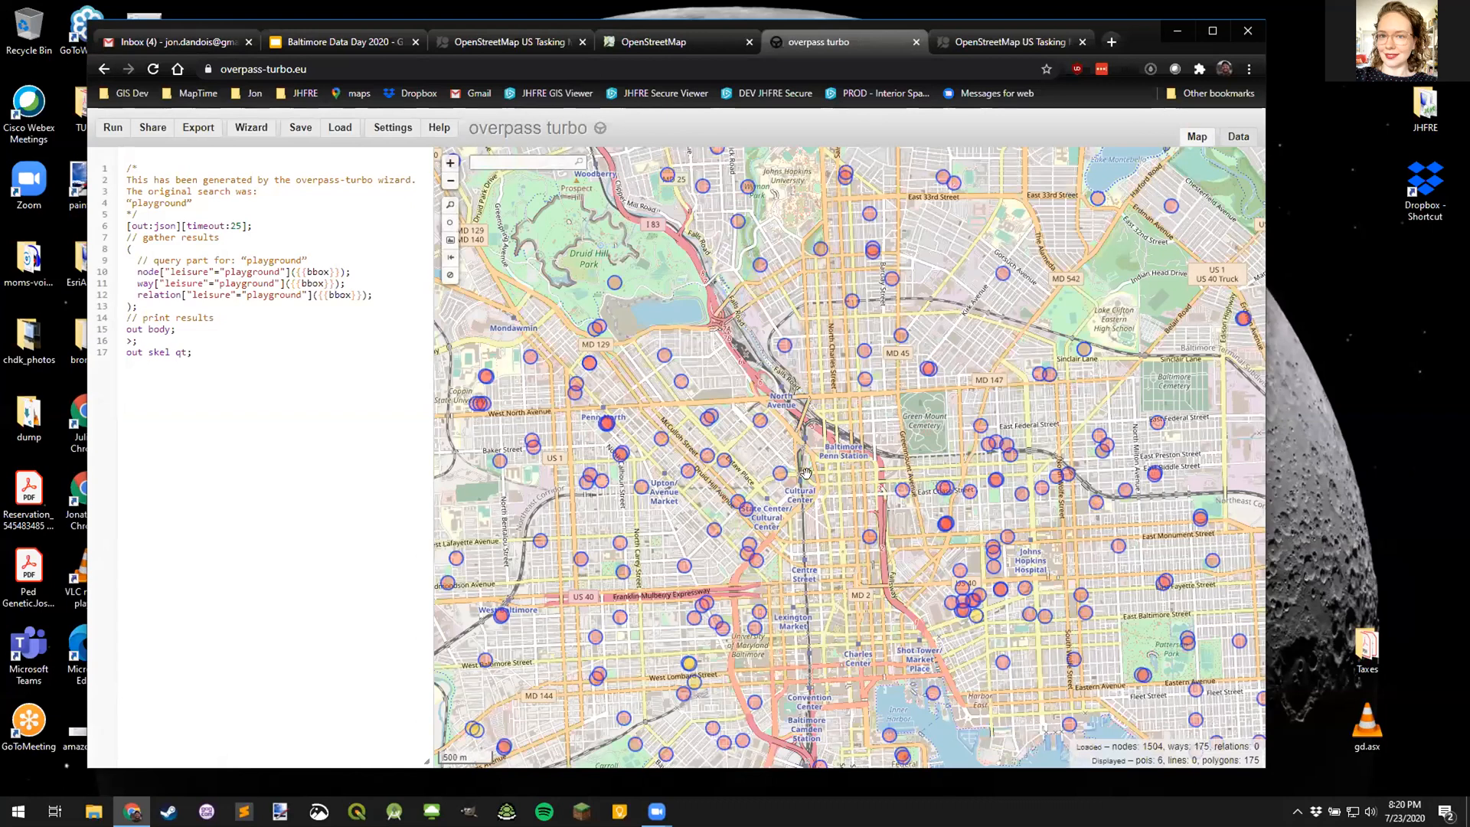
scroll(797, 458, down, 3)
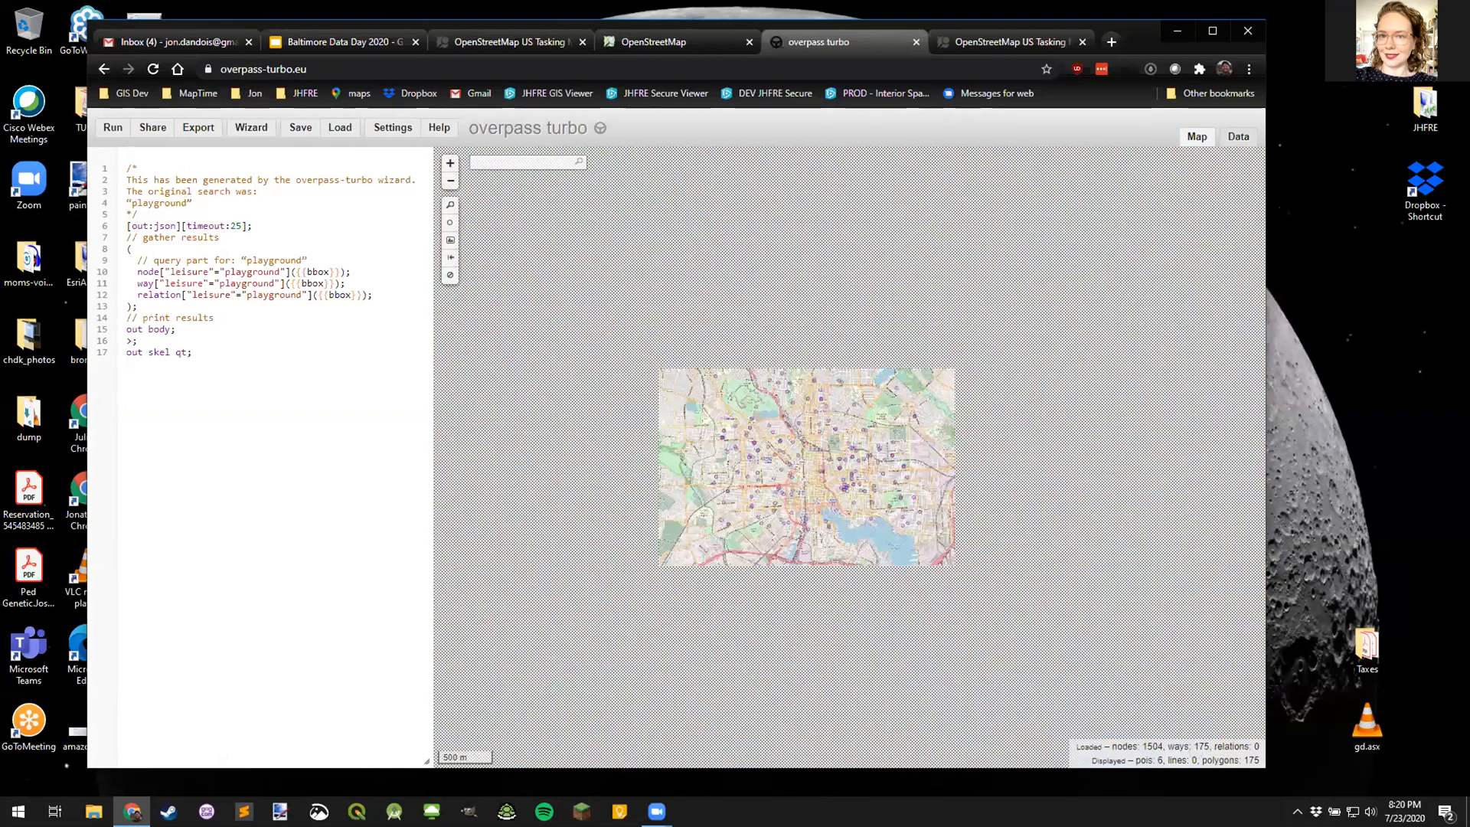
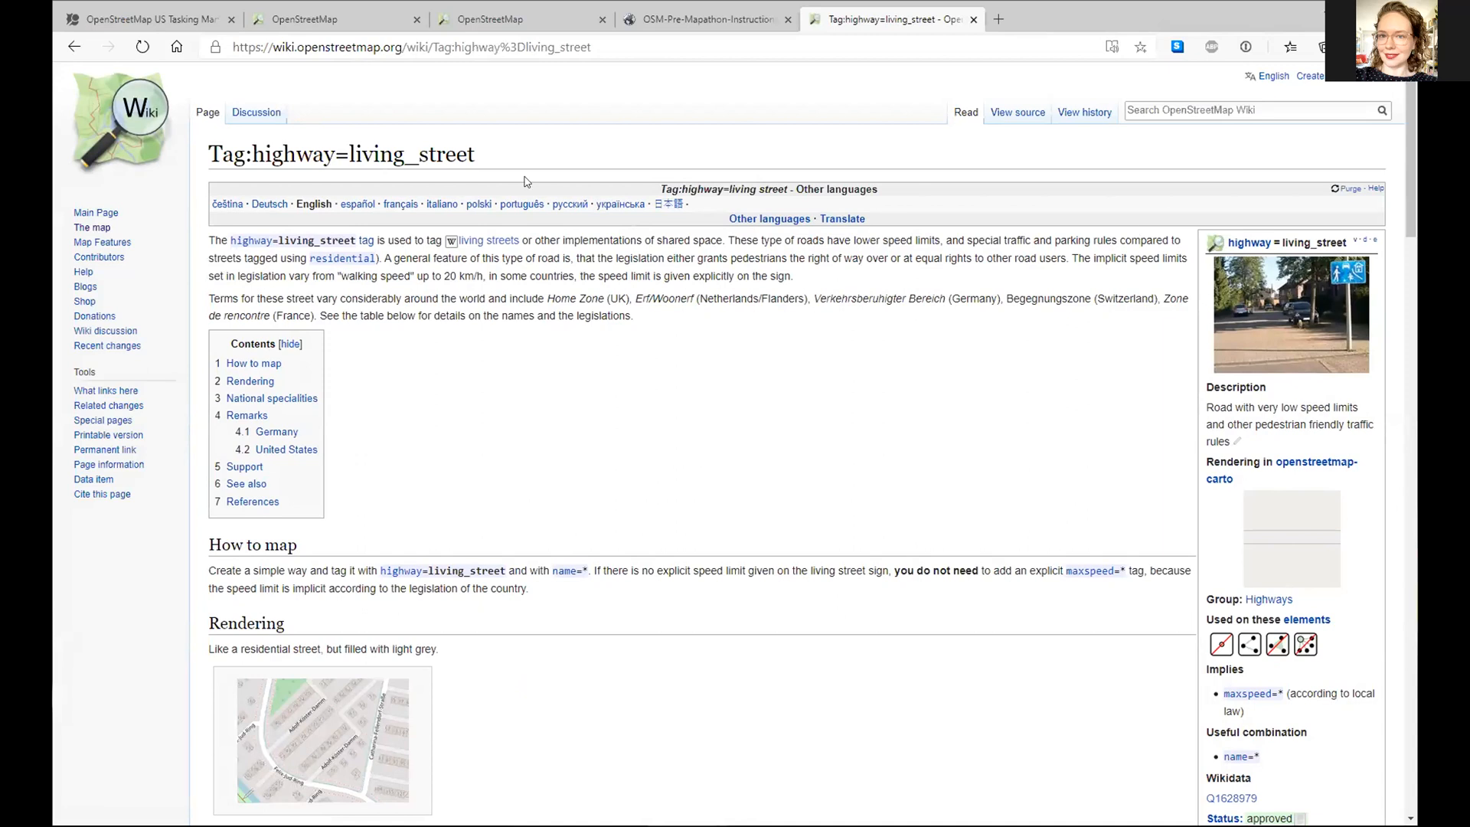
- Search the OpenStreetMap Wiki for 'Pedestrian street'
click(1208, 108)
text(pe)
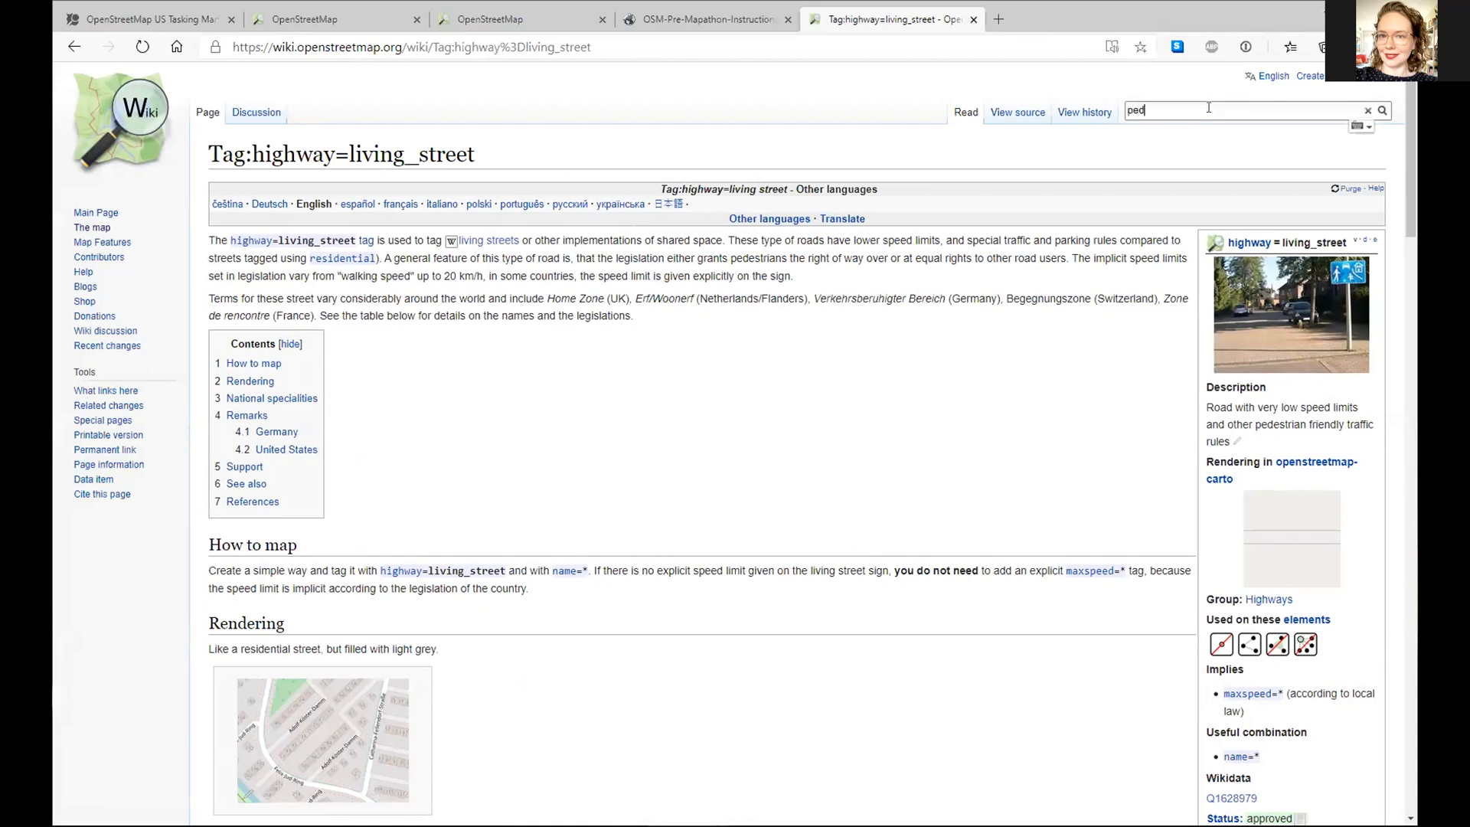
text(d)
key(Down)
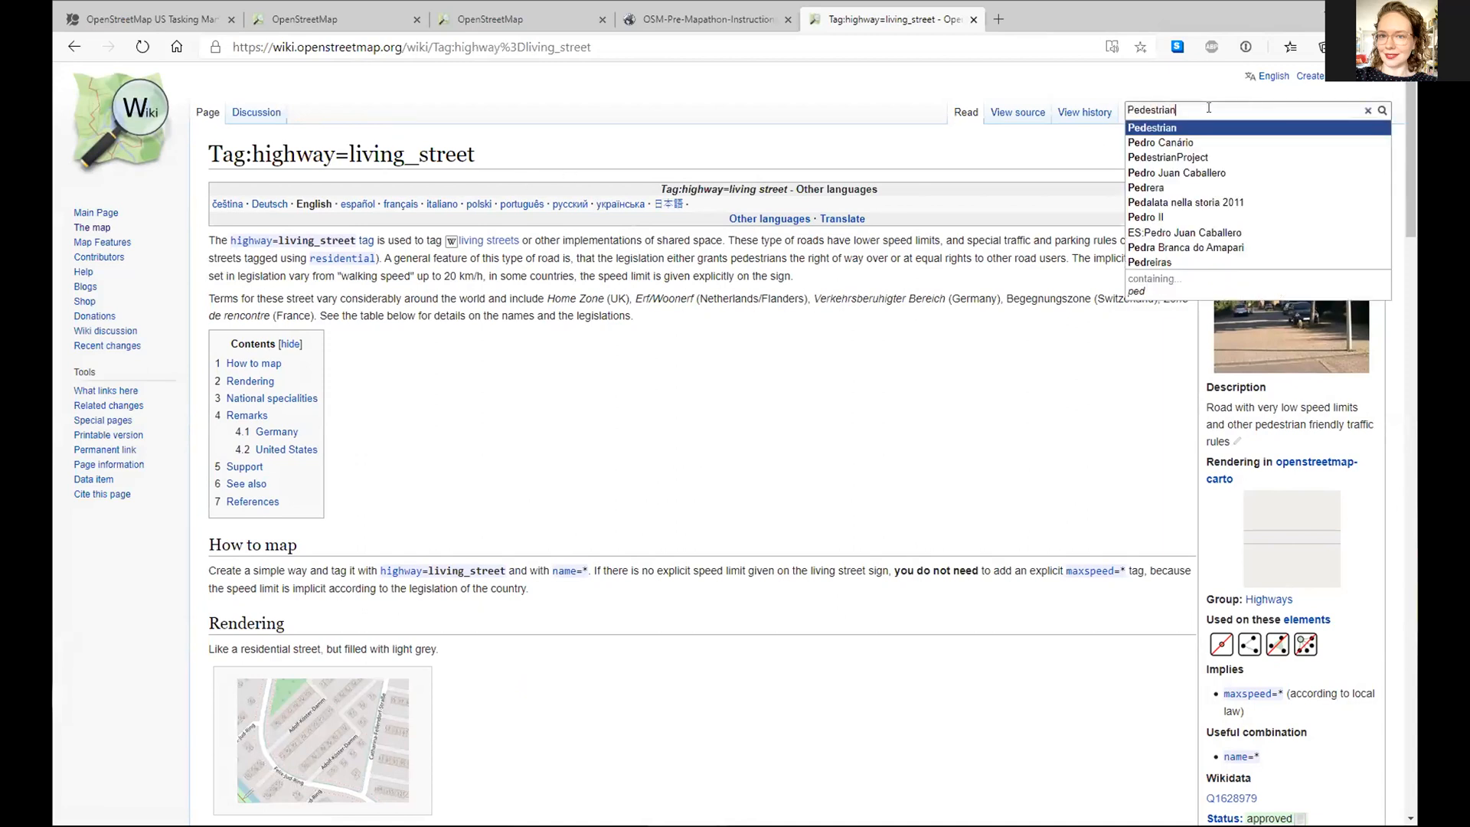
text(street)
key(Return)
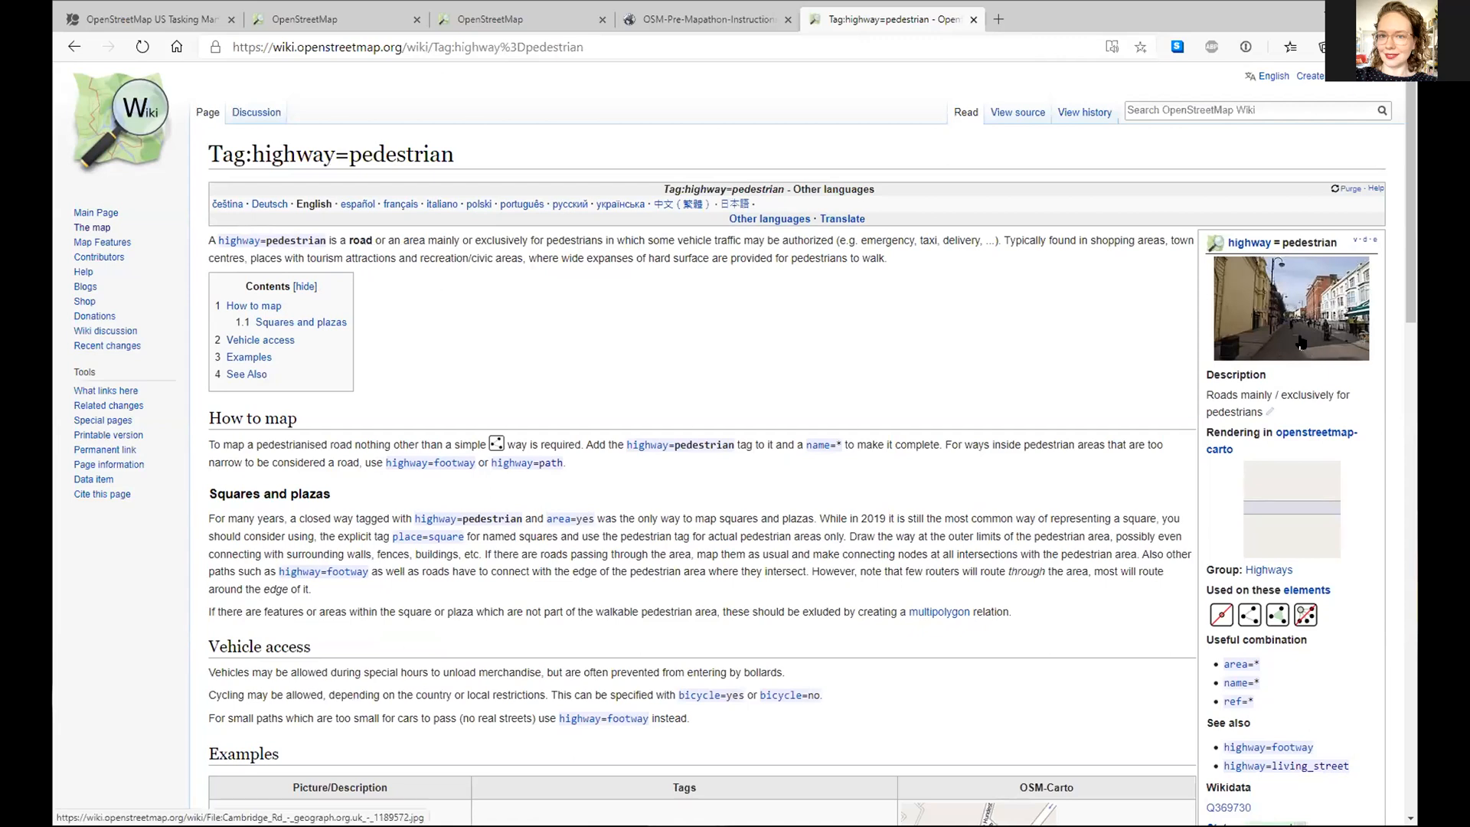
- View the example photo's file page, go back through the results, and return to the OpenStreetMap map
click(1277, 359)
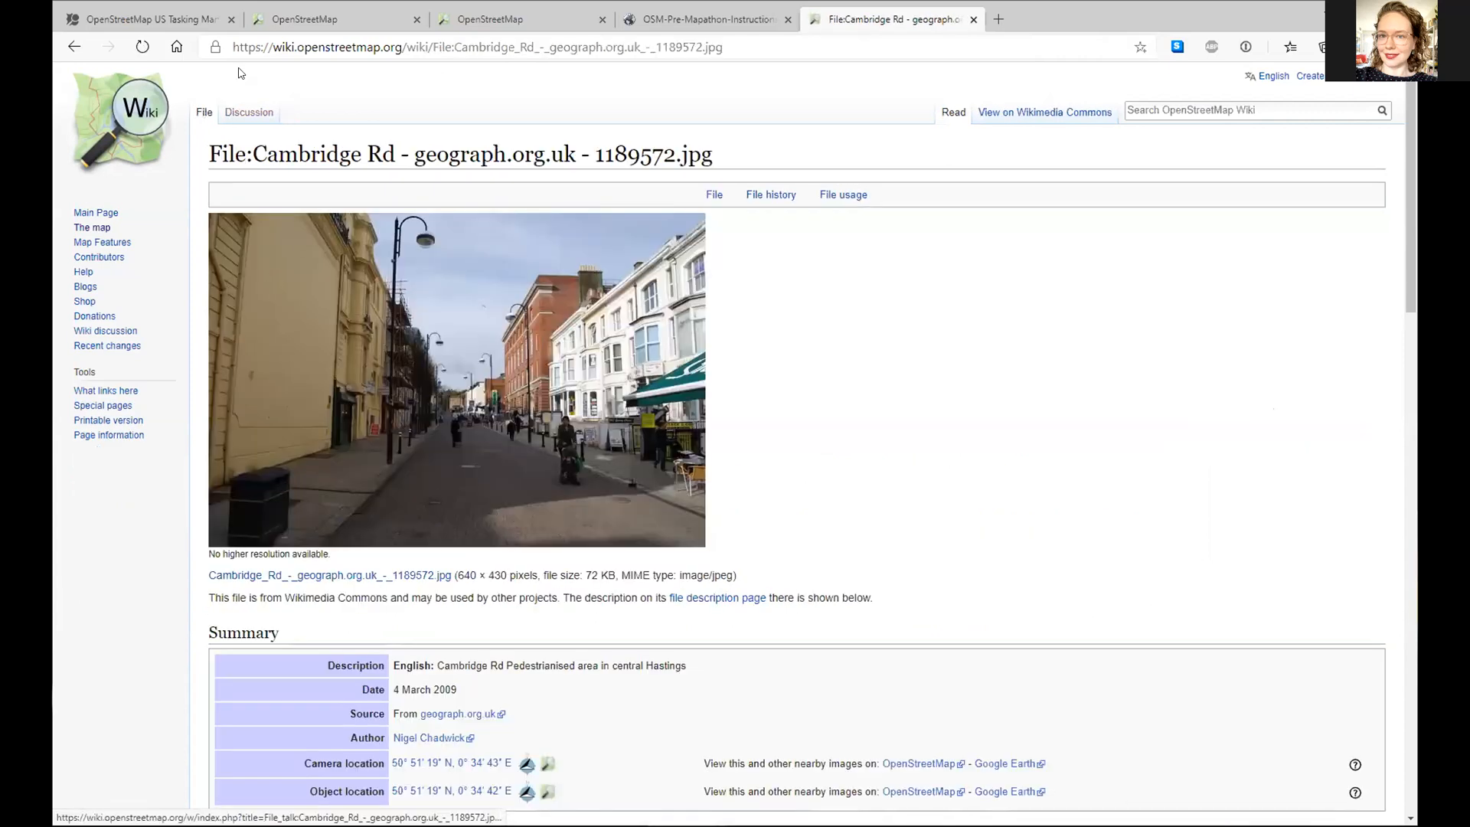
click(76, 46)
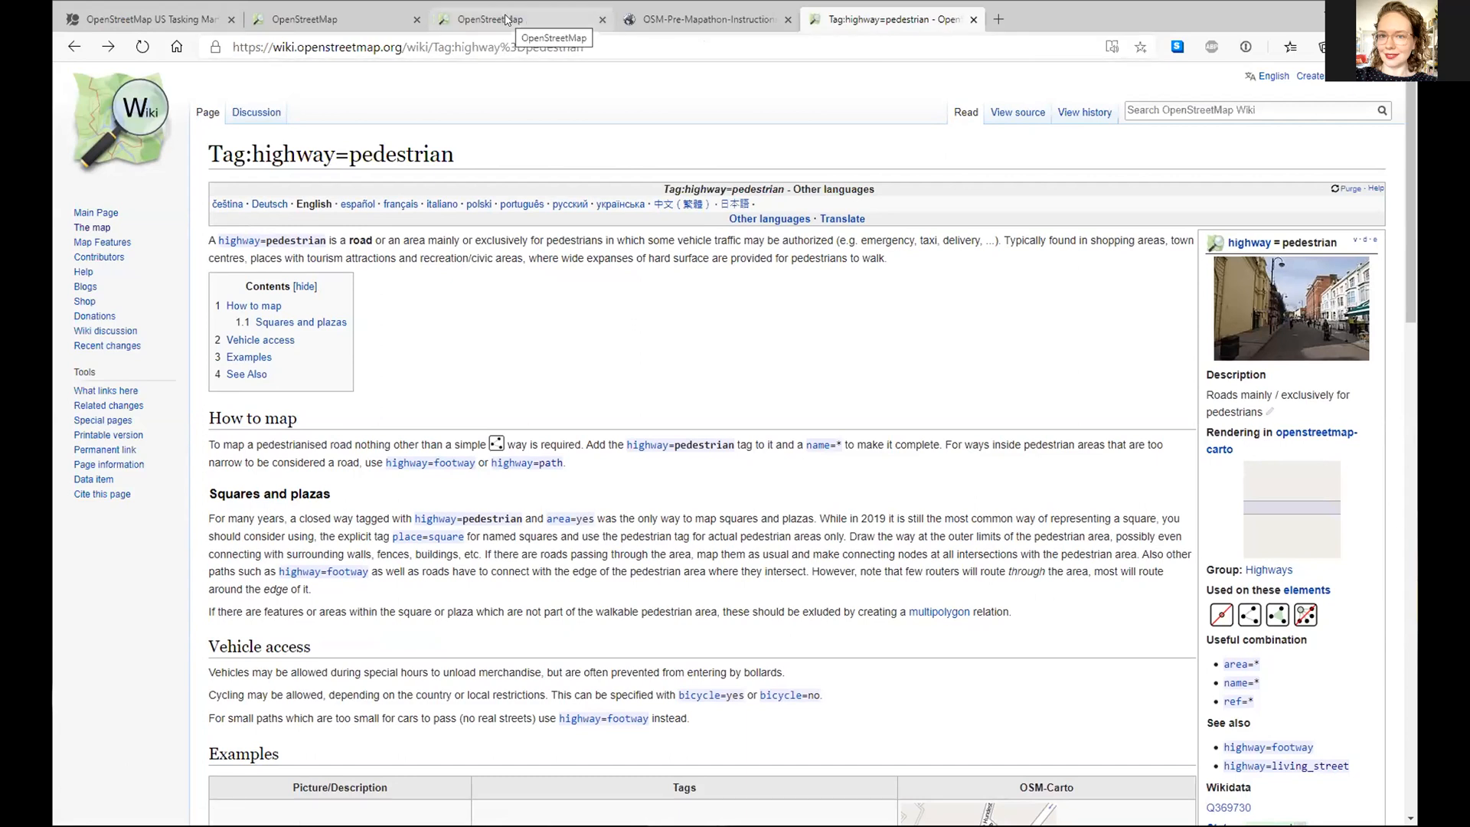
click(74, 48)
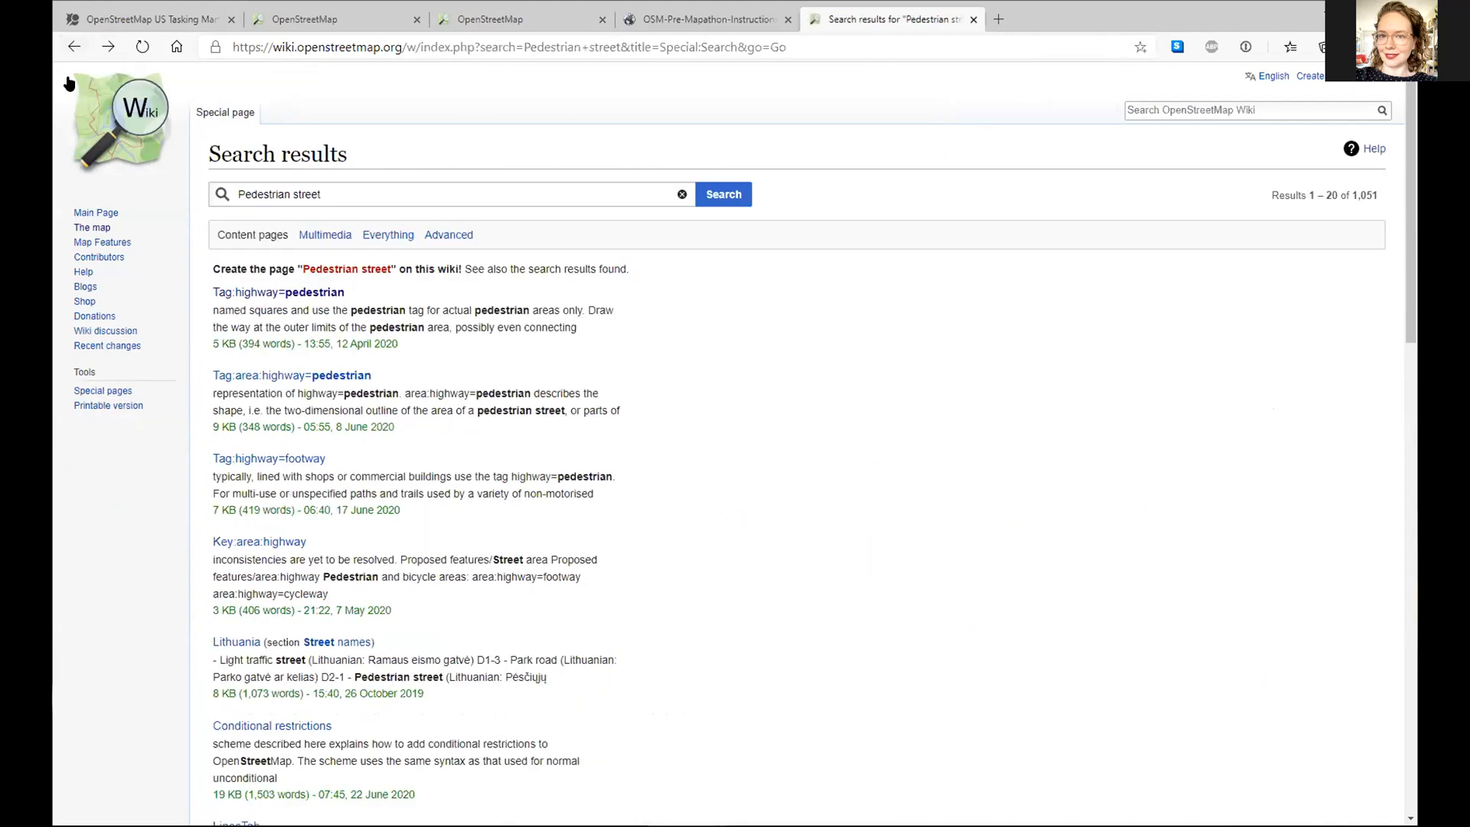
click(70, 47)
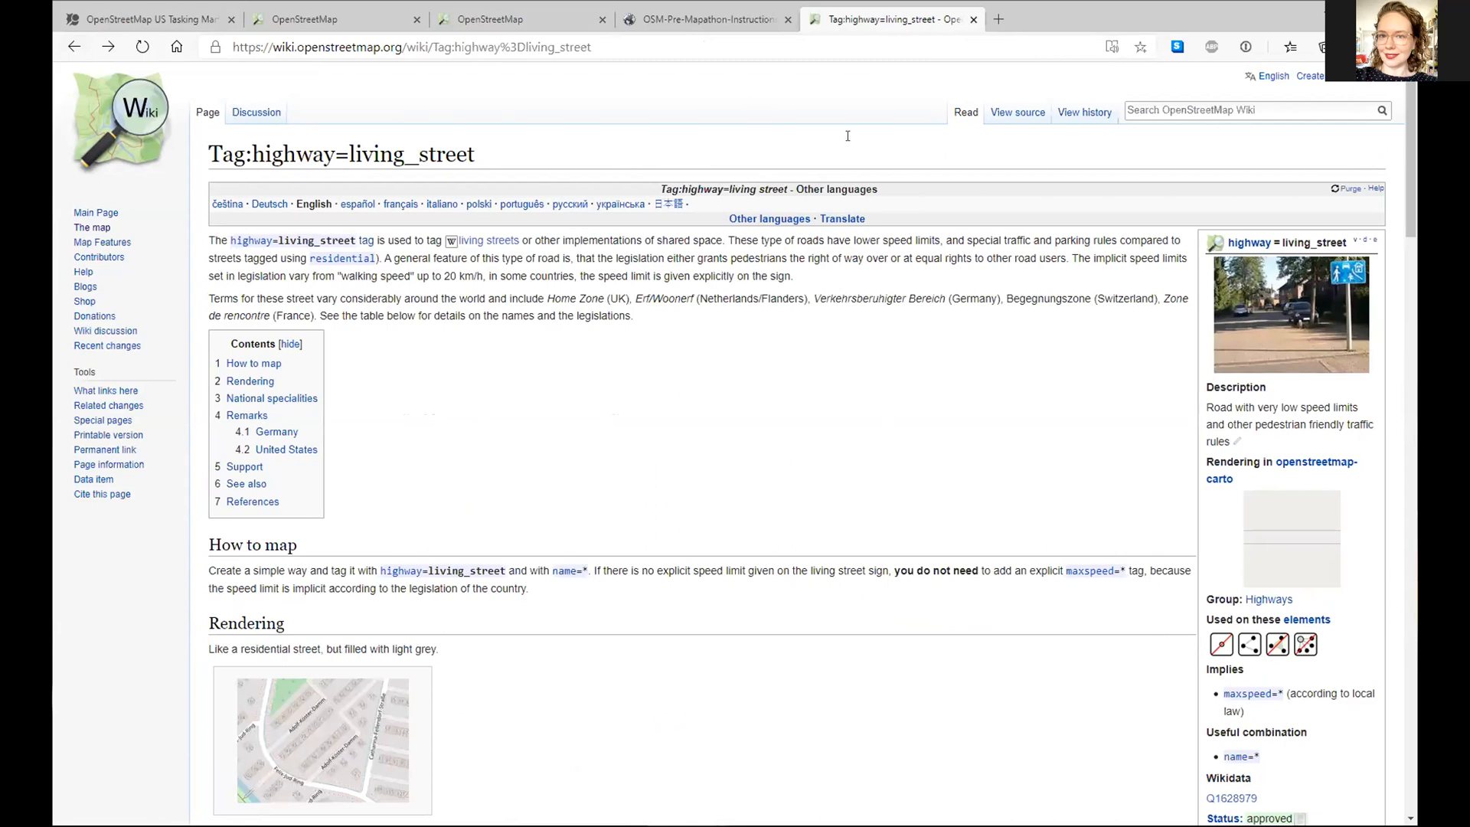
click(498, 17)
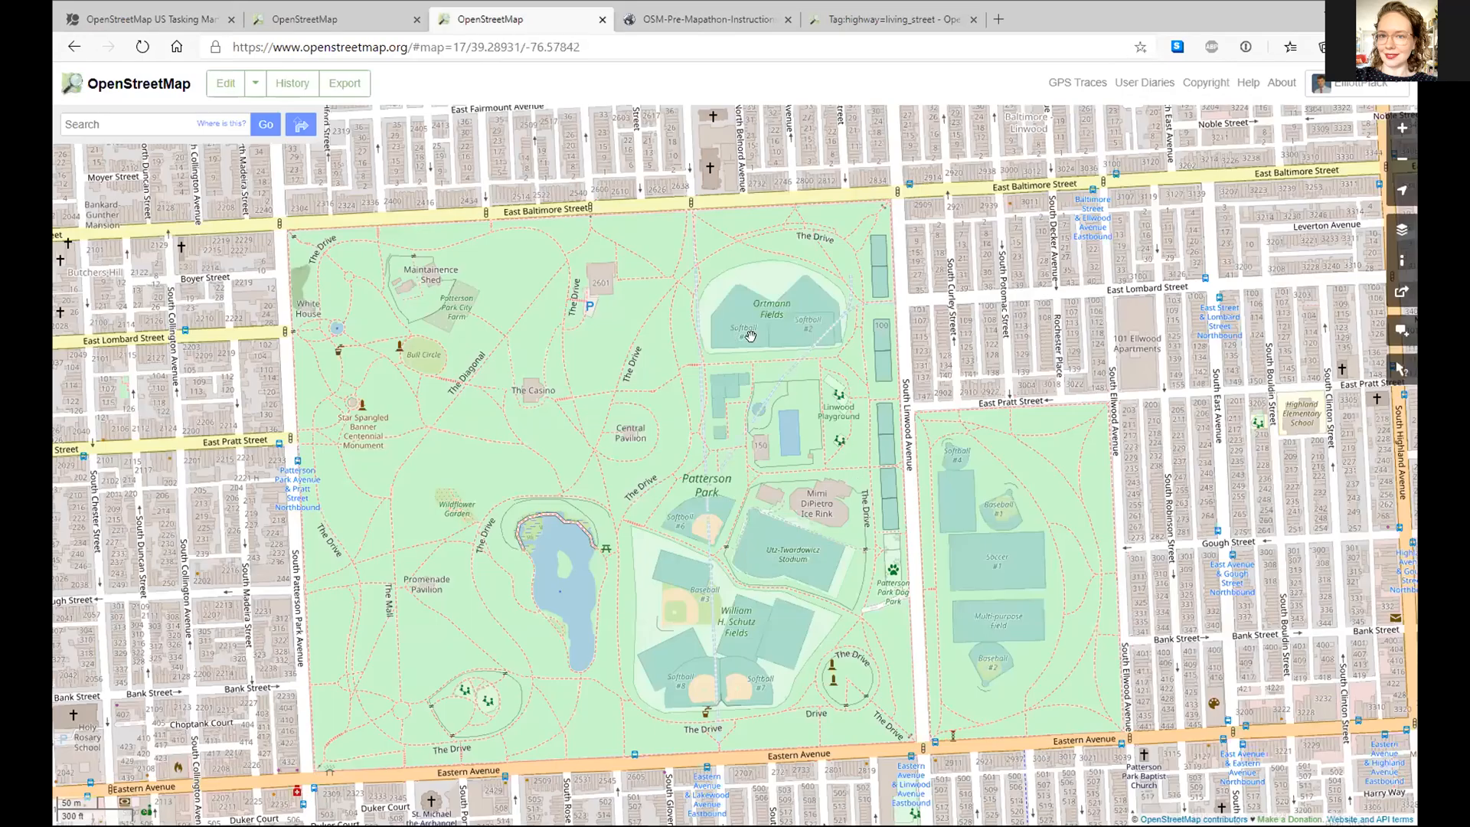
- Pan over Patterson Park toward East Baltimore Street and open the area in the iD editor
drag(742, 425, 712, 351)
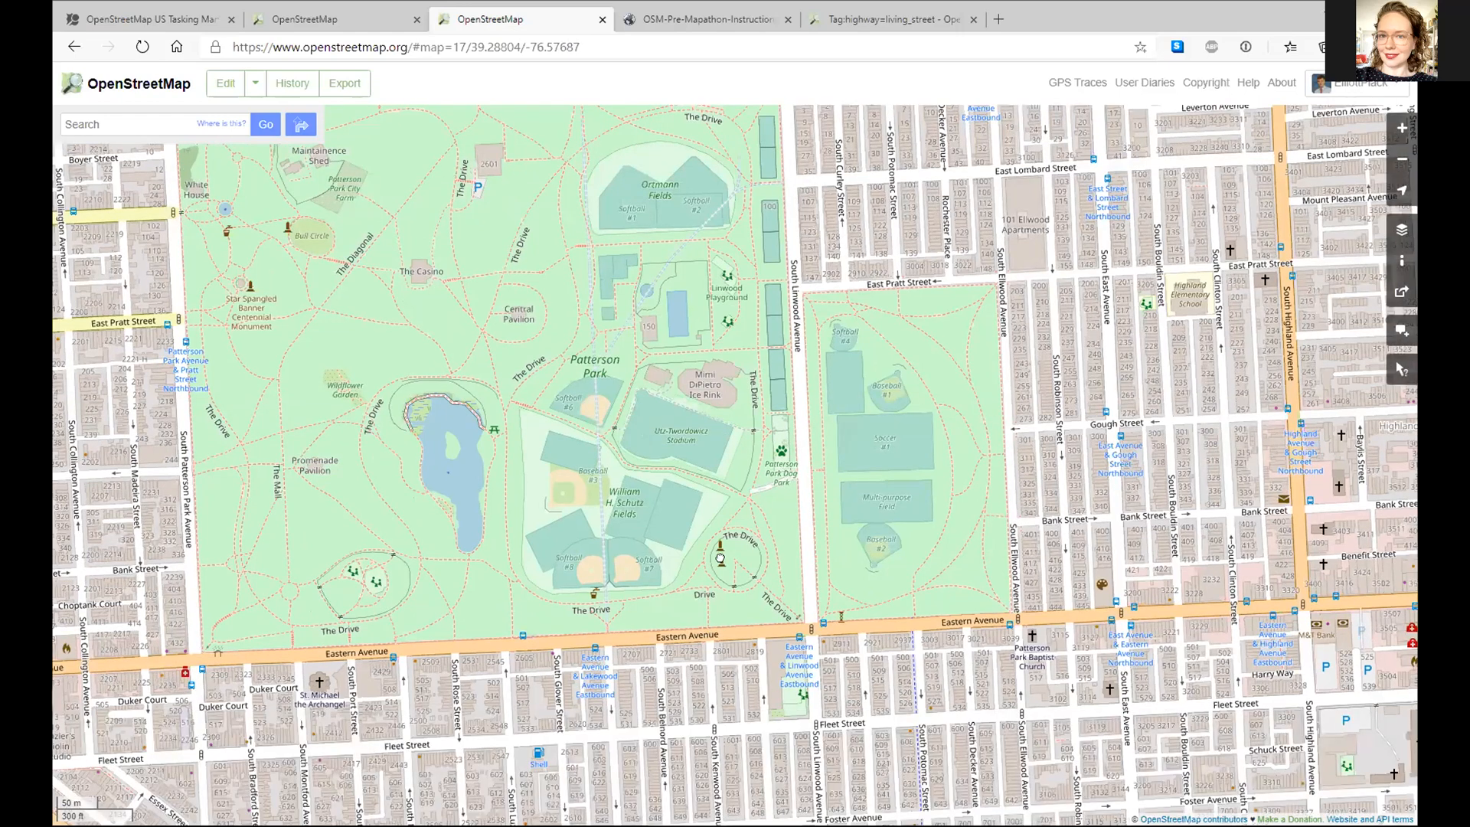
drag(758, 742, 675, 769)
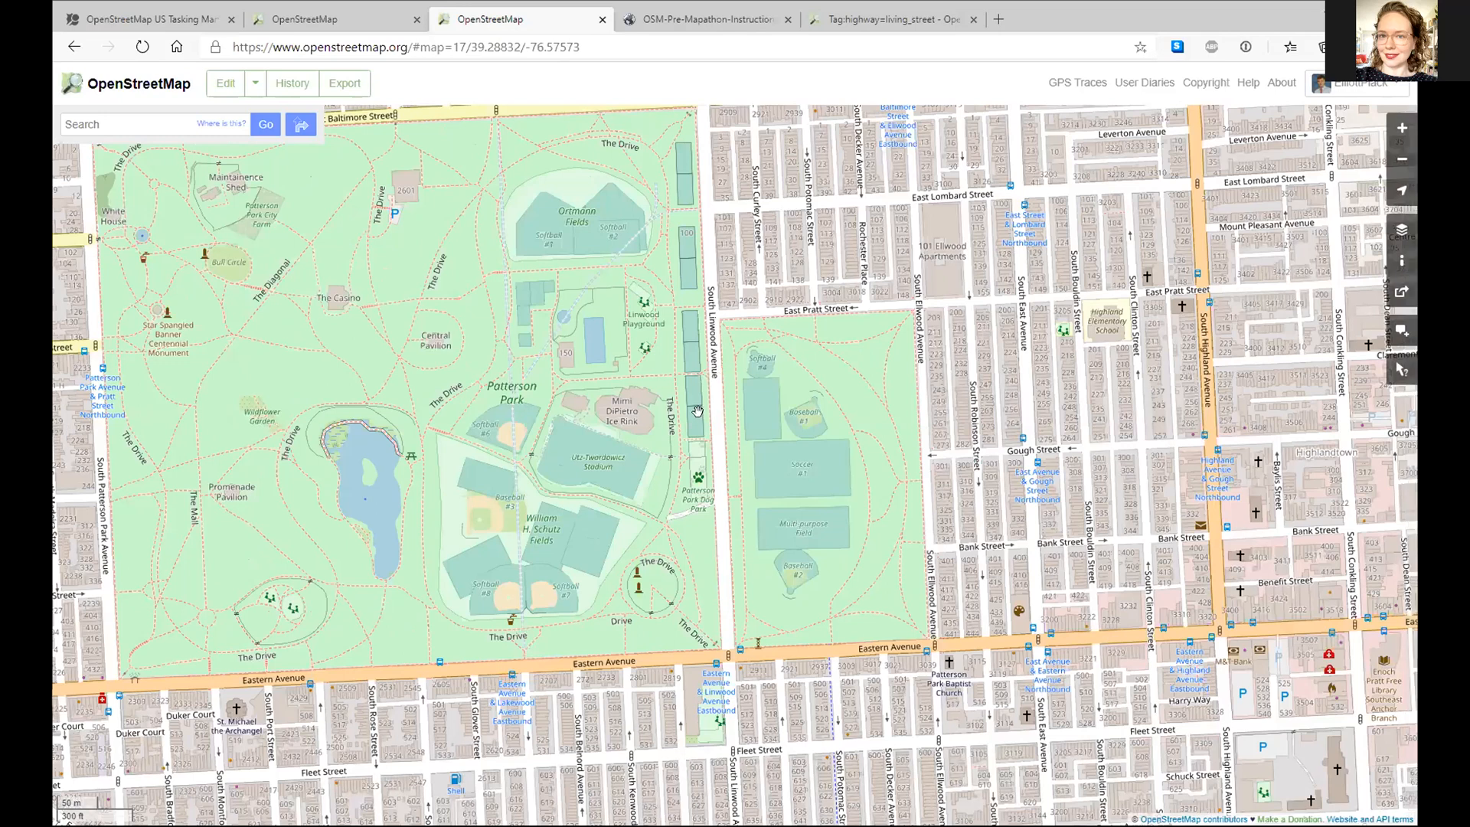
drag(717, 321, 706, 419)
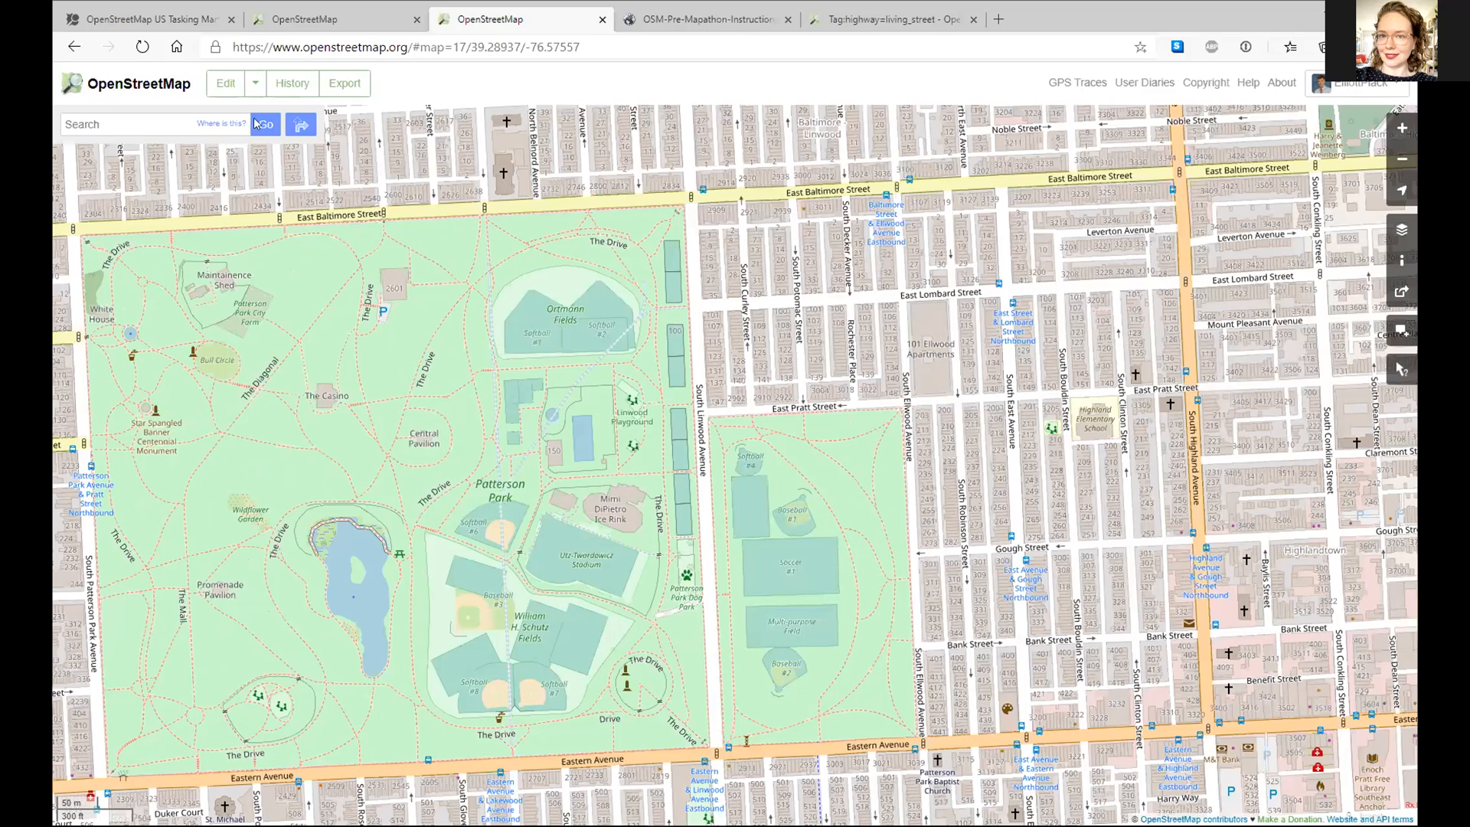
key(e)
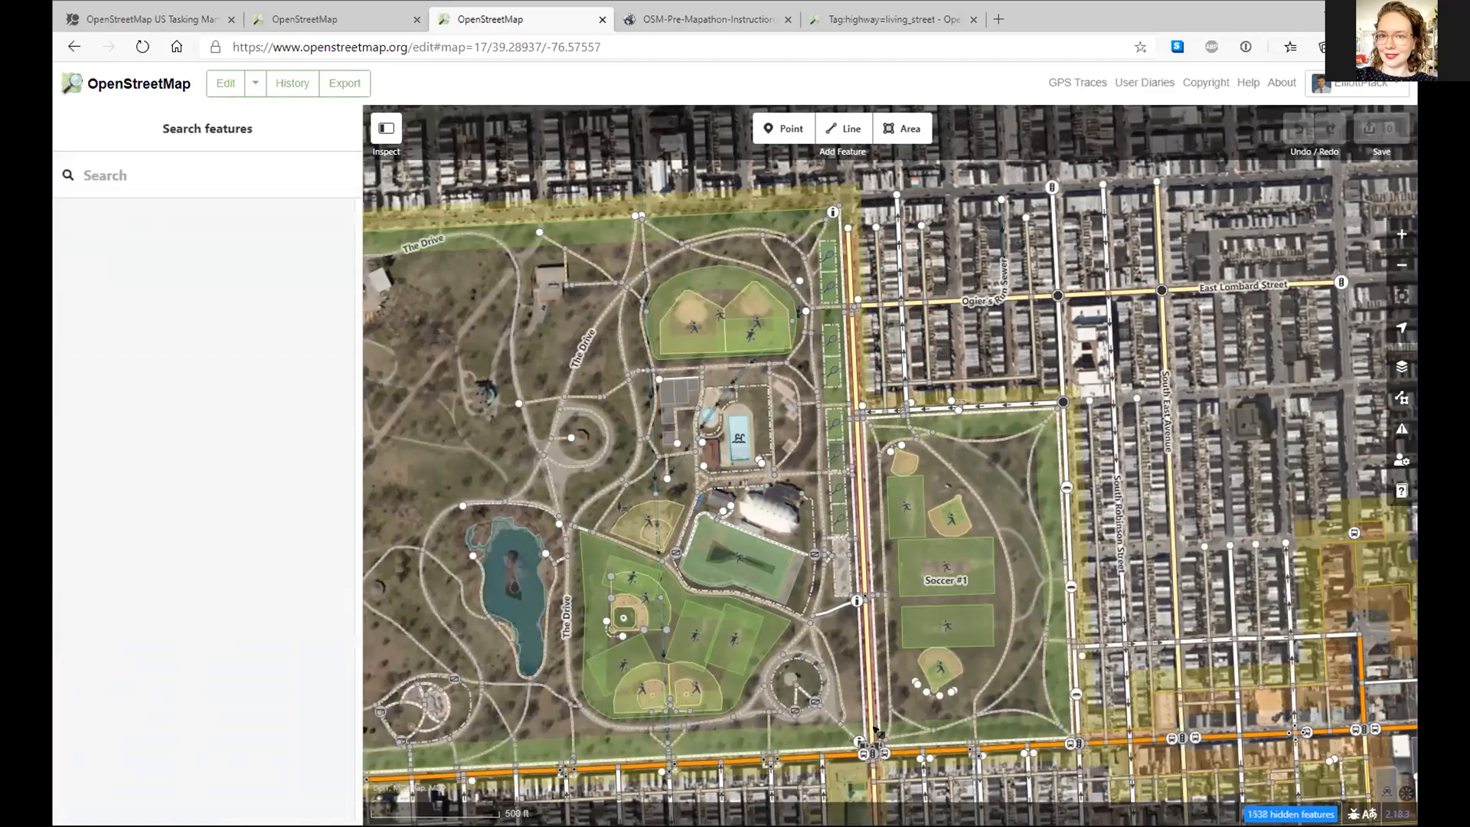
- Zoom in along South Linwood Avenue and select the traffic signals at Eastern Avenue
scroll(874, 731, up, 3)
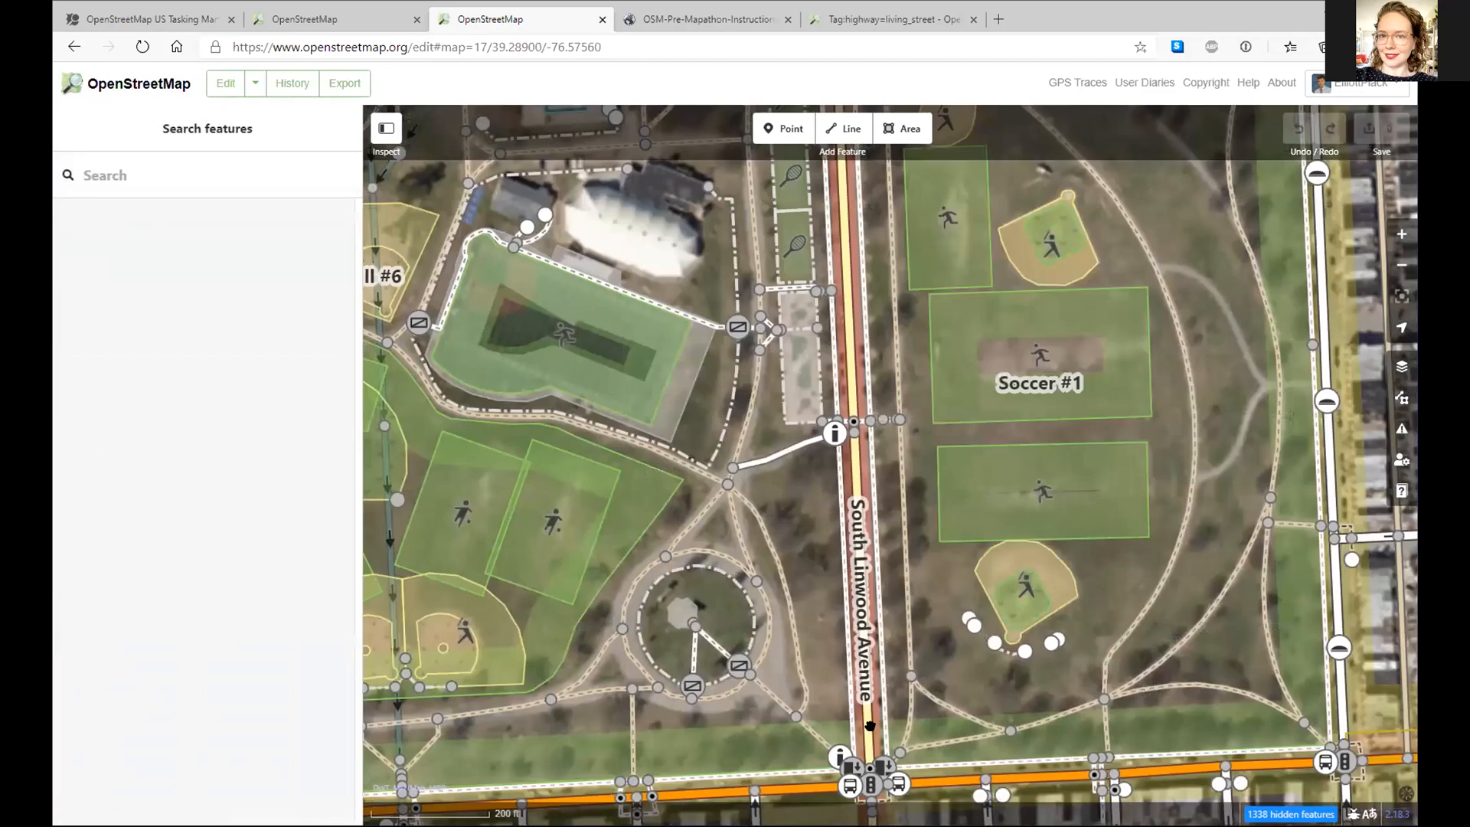
scroll(870, 725, up, 3)
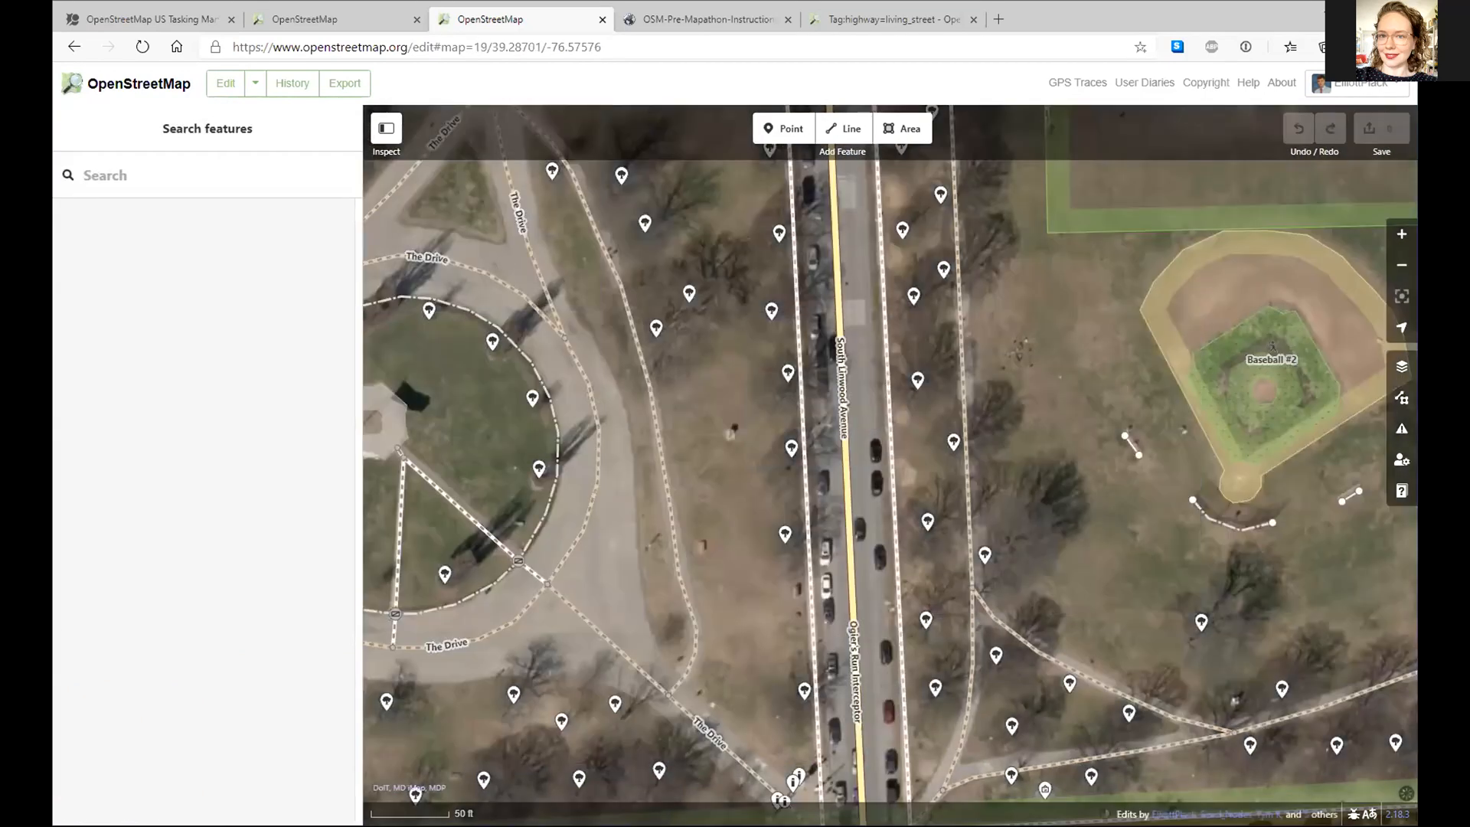
click(964, 710)
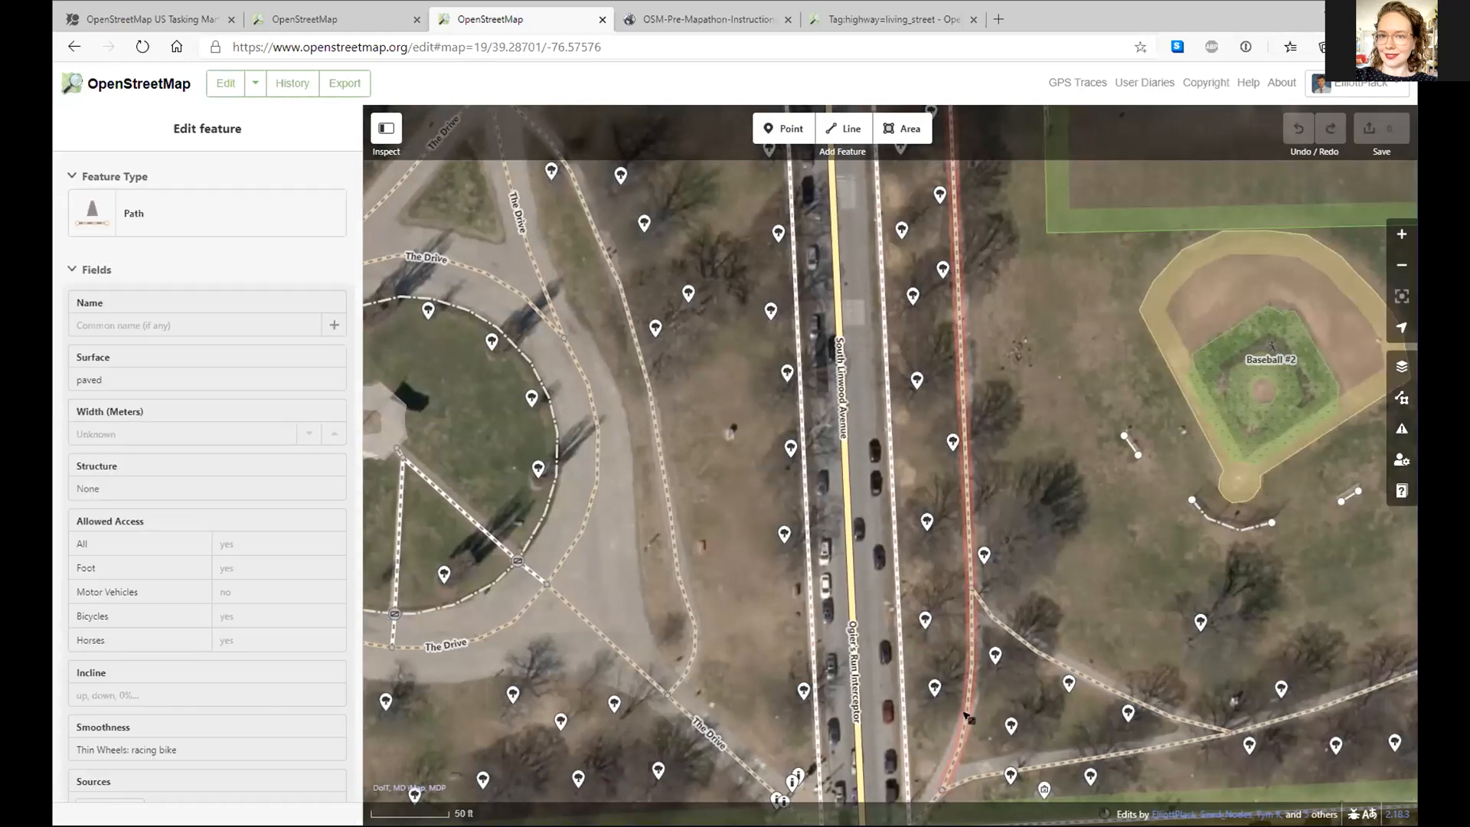
click(1012, 394)
drag(953, 462, 1002, 143)
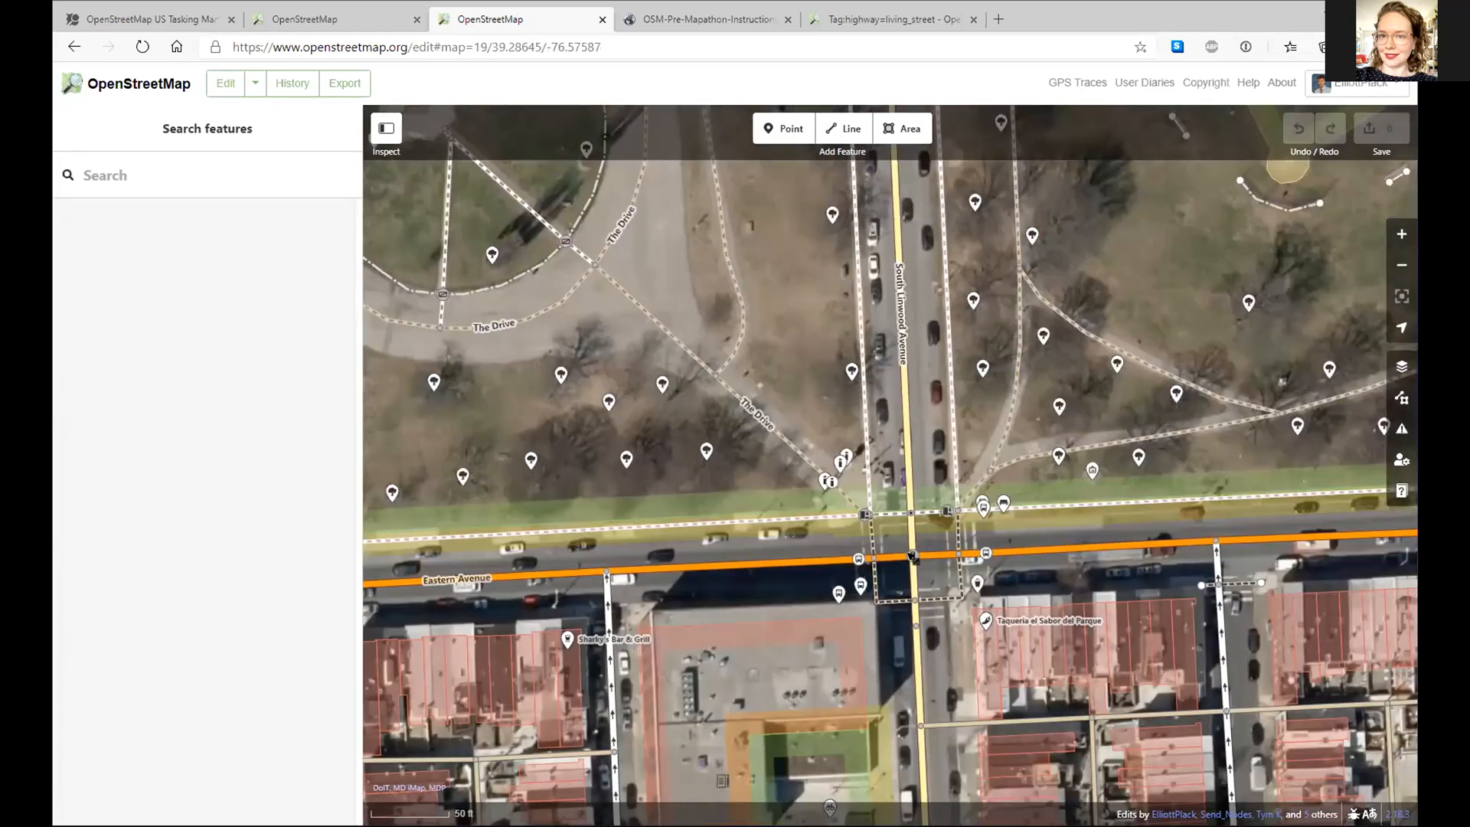
click(912, 555)
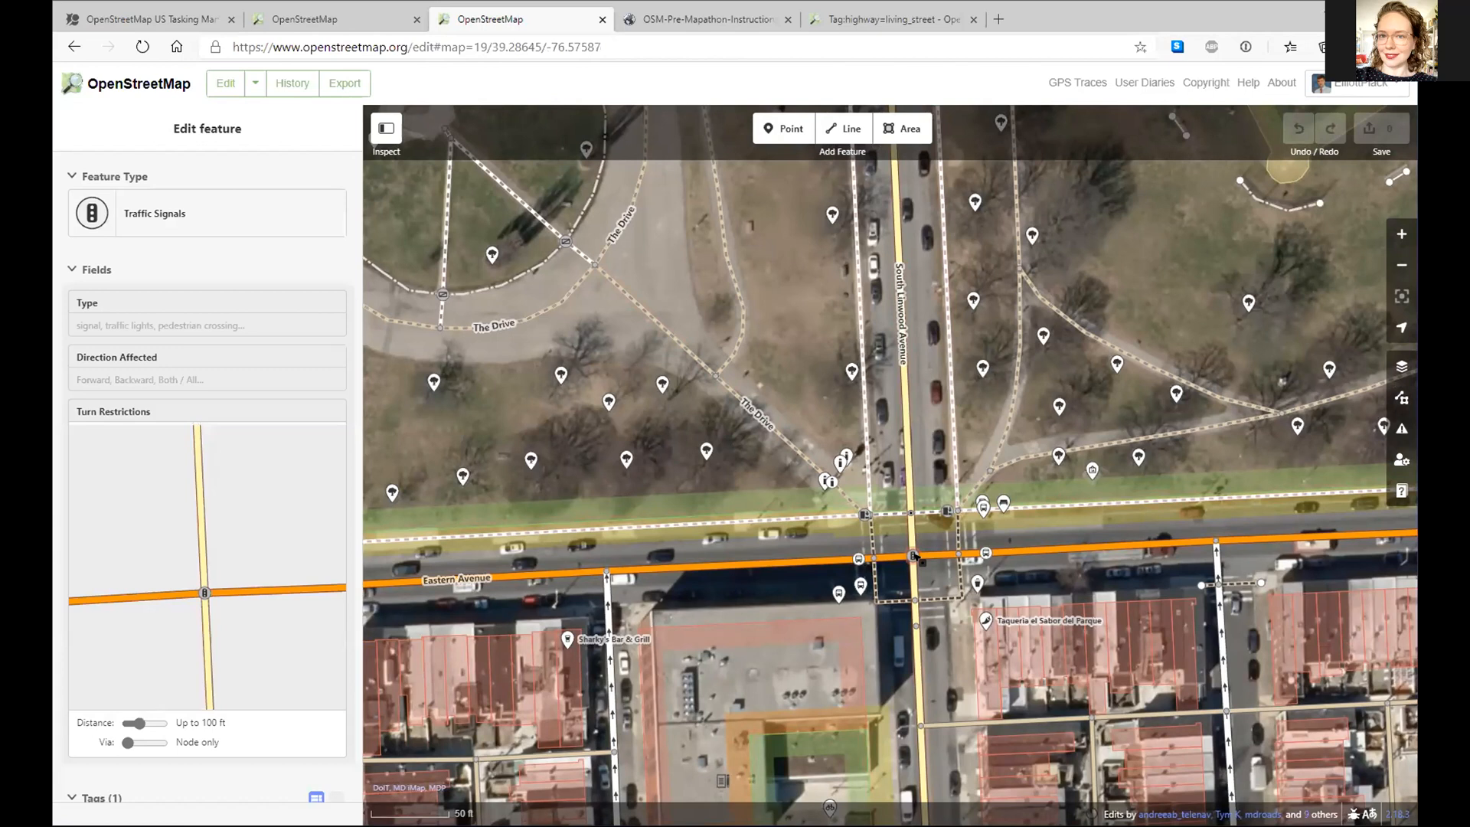
- Dismiss the signal's edit menu and select South Linwood Avenue to show its Tertiary Road tags
right_click(913, 557)
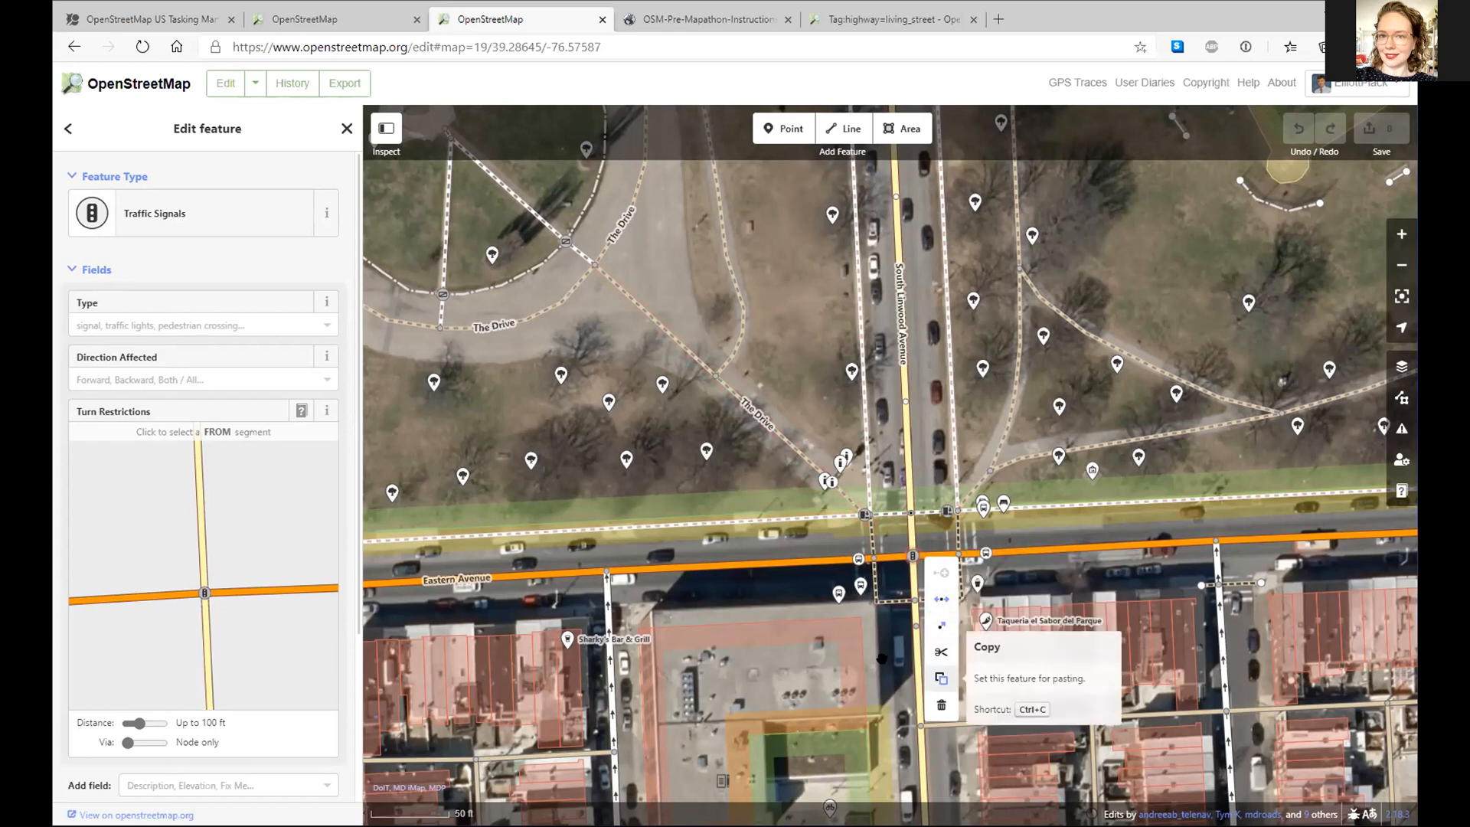
click(760, 473)
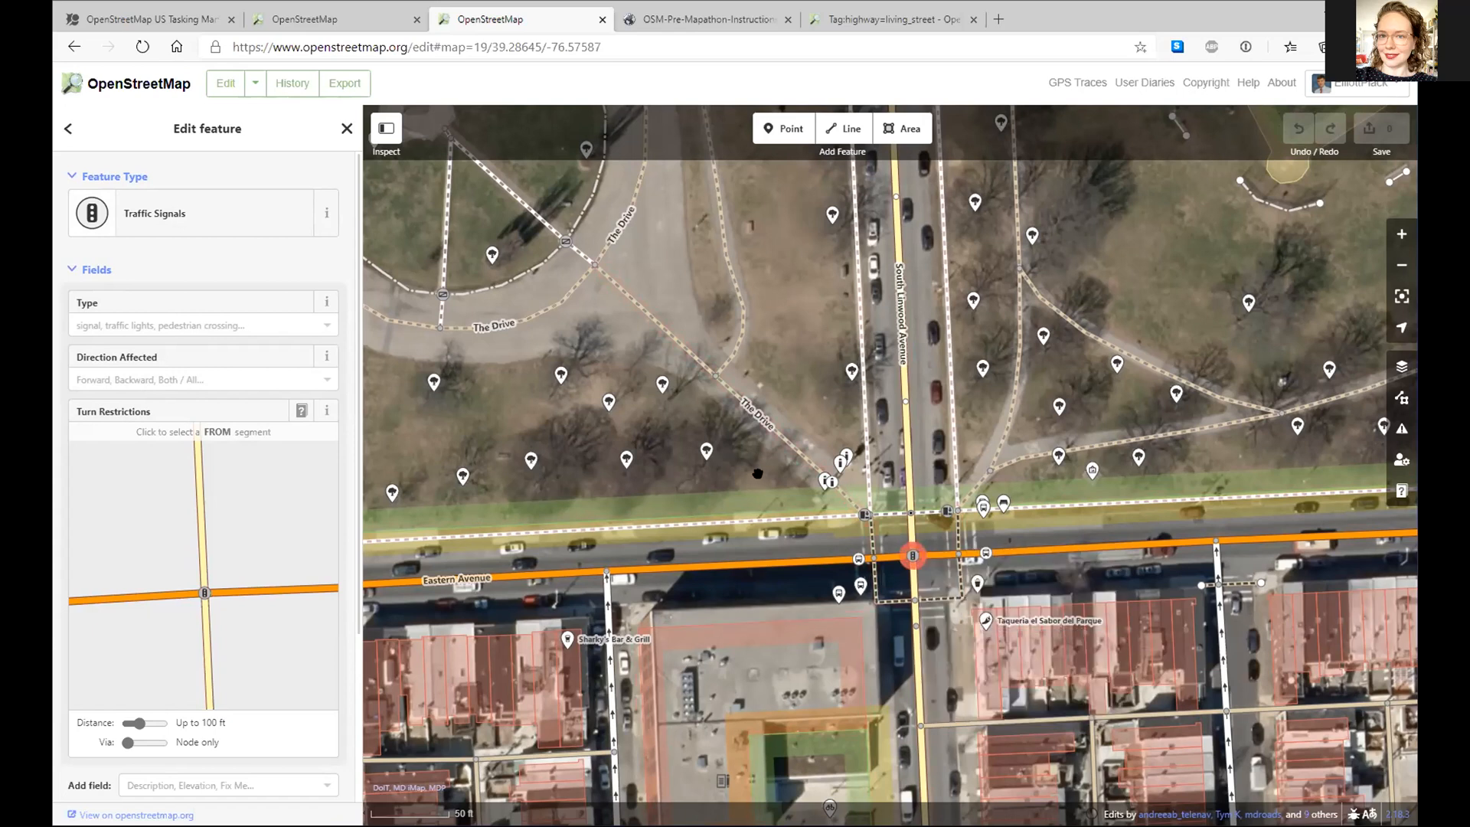
drag(745, 473, 732, 473)
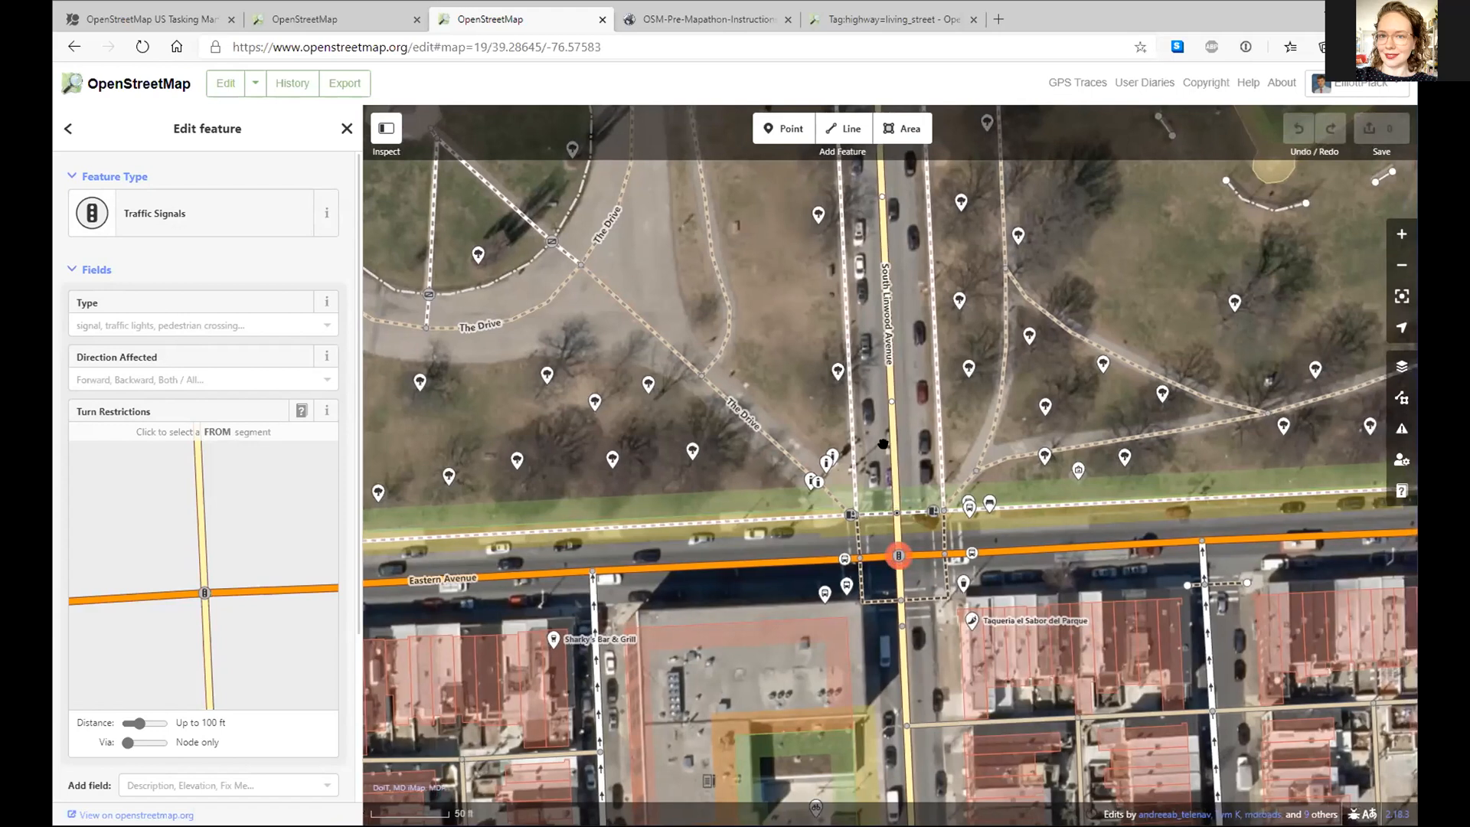
click(889, 448)
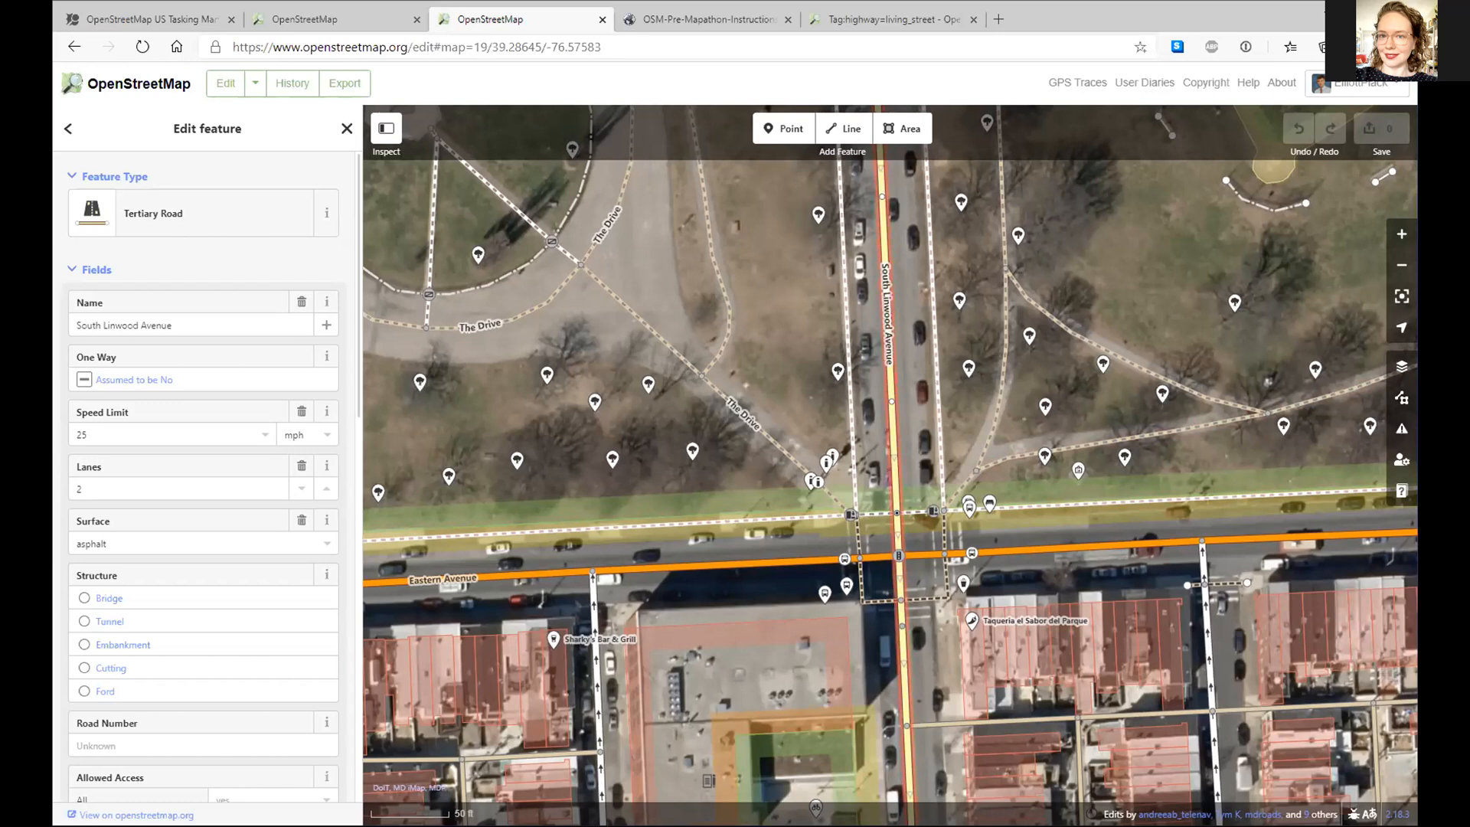
drag(767, 283, 737, 360)
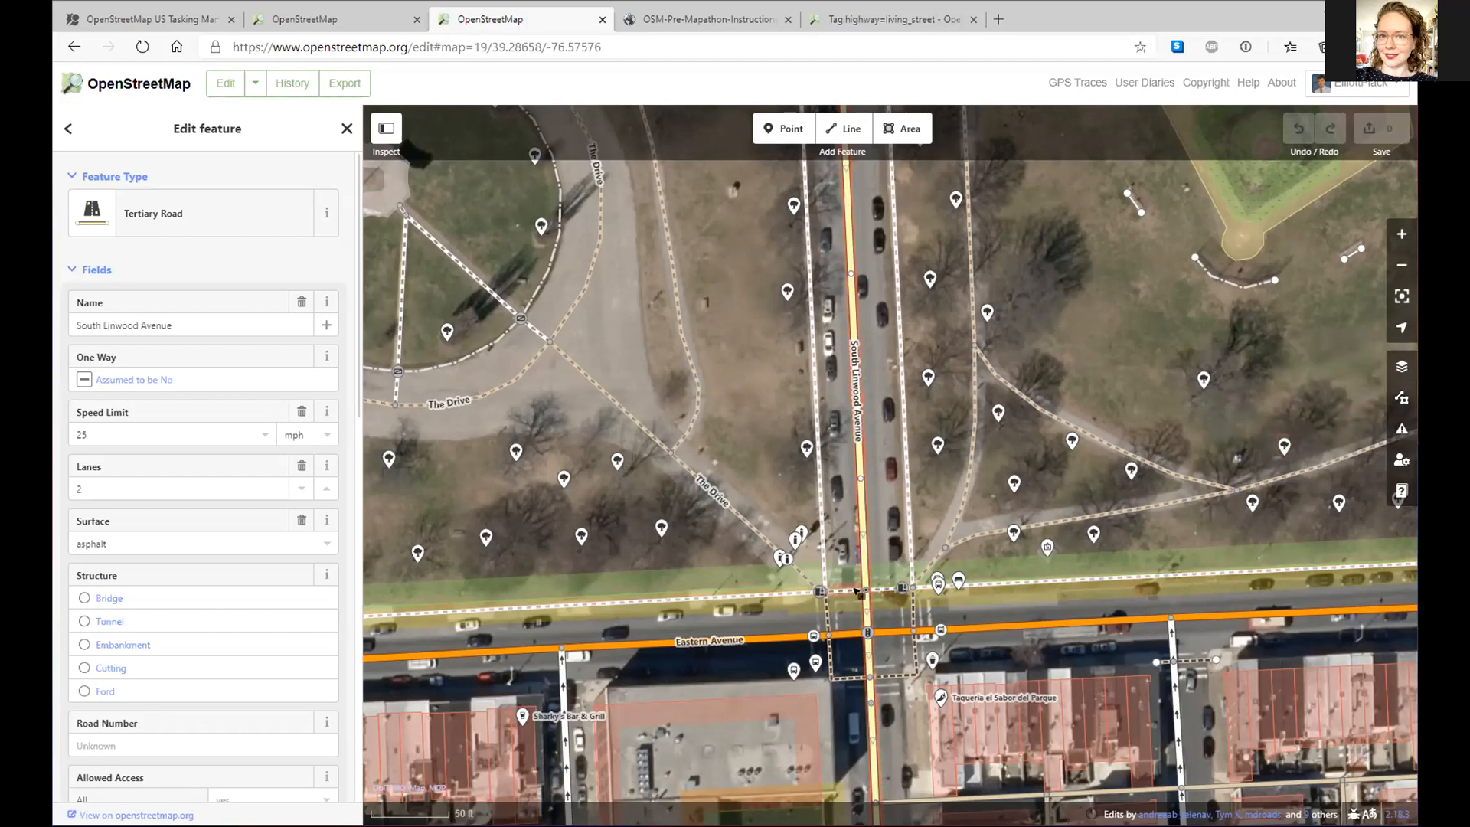
- Split the roads at the traffic signal, then undo the split
scroll(873, 590, up, 2)
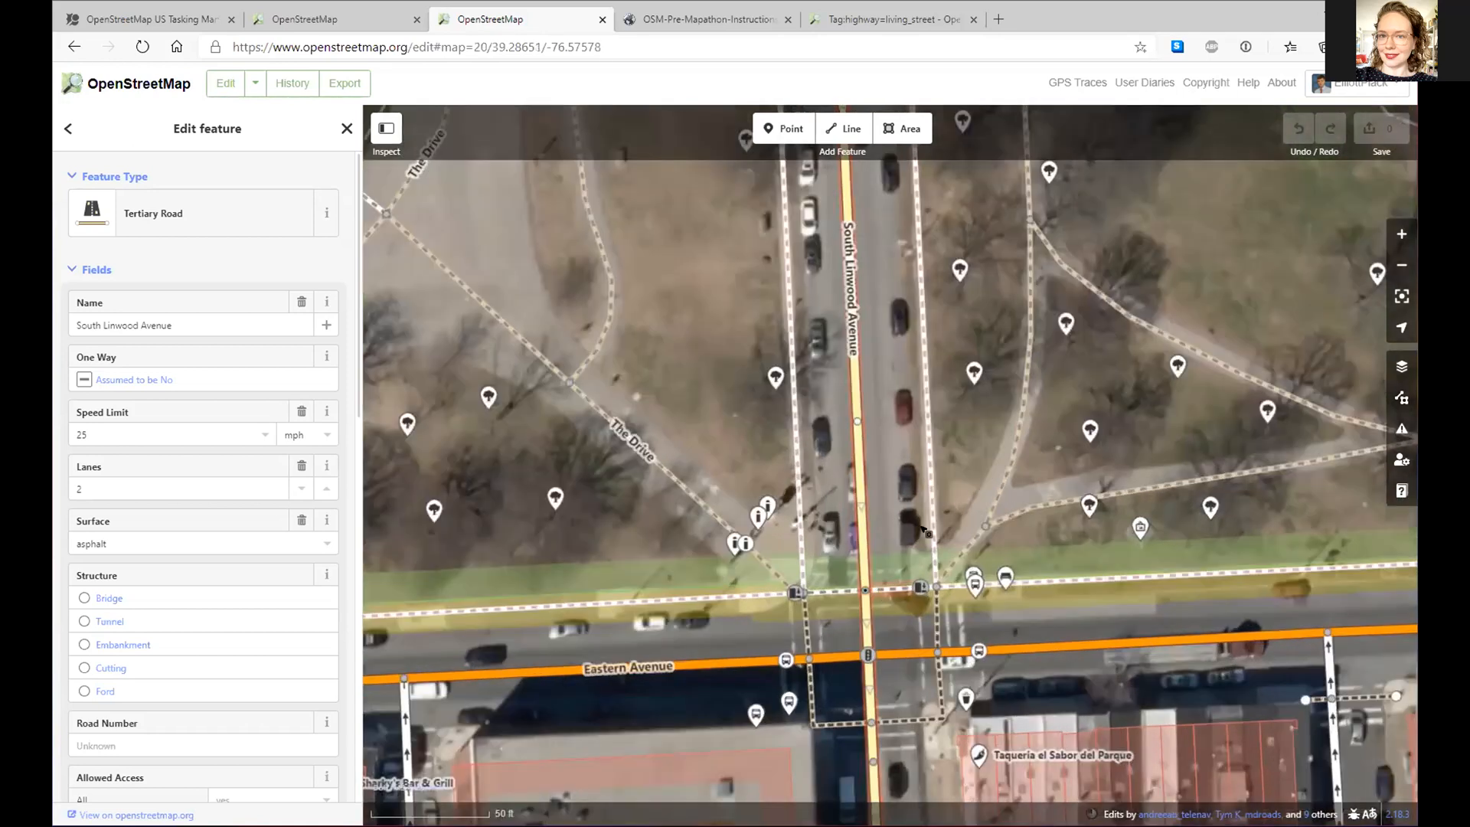
scroll(880, 585, up, 3)
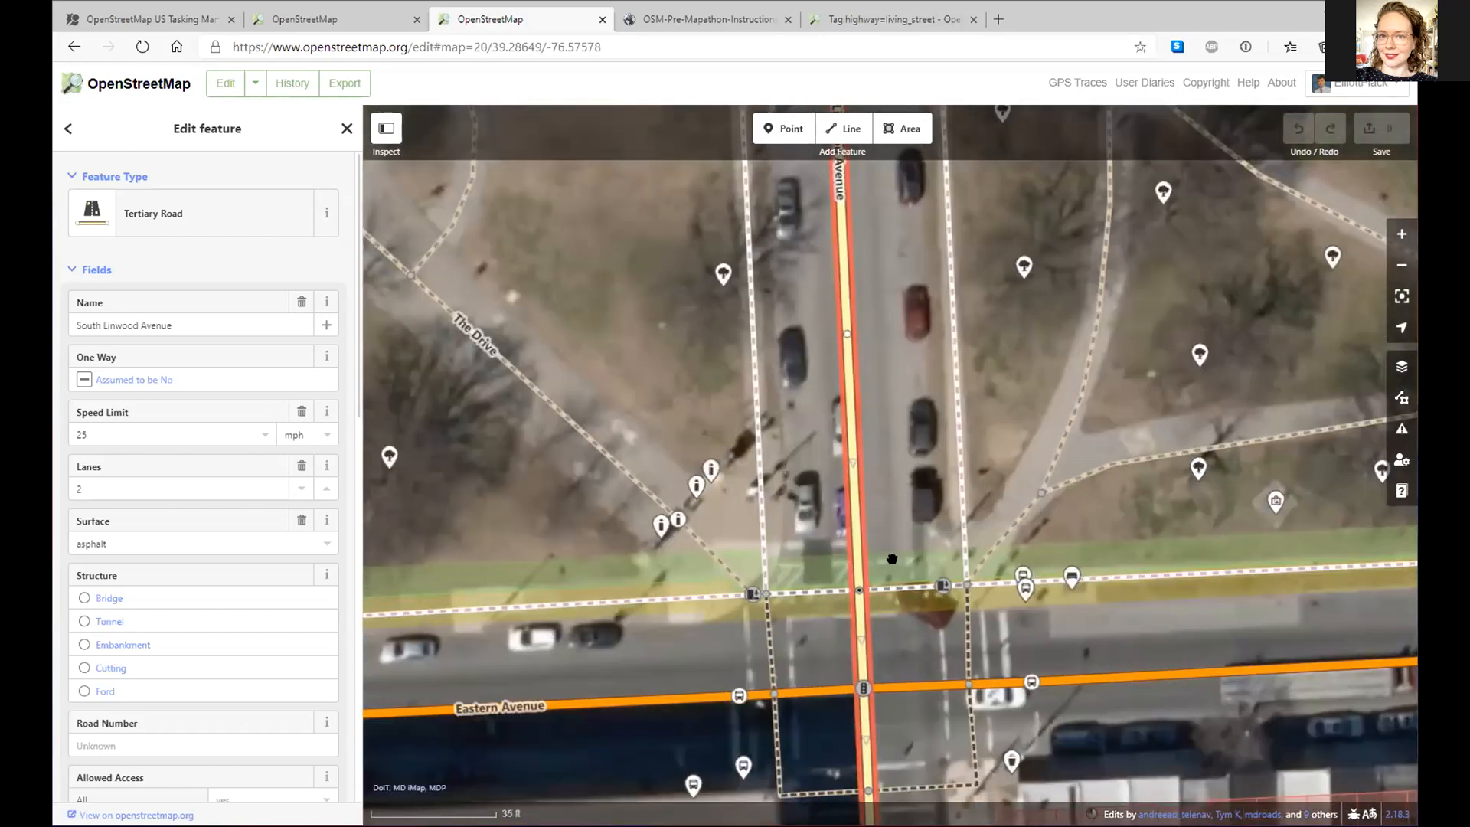
click(863, 688)
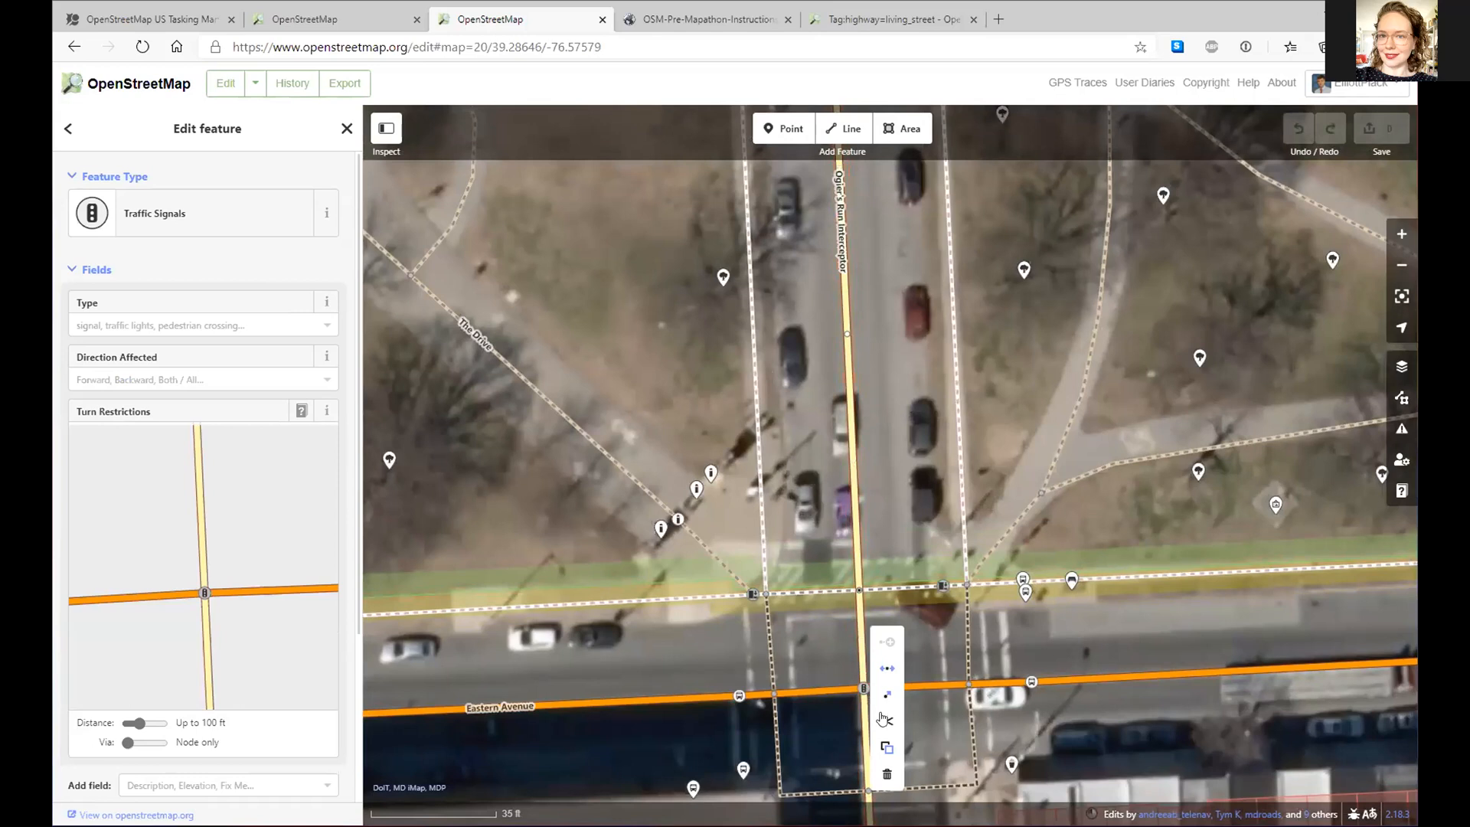
click(882, 720)
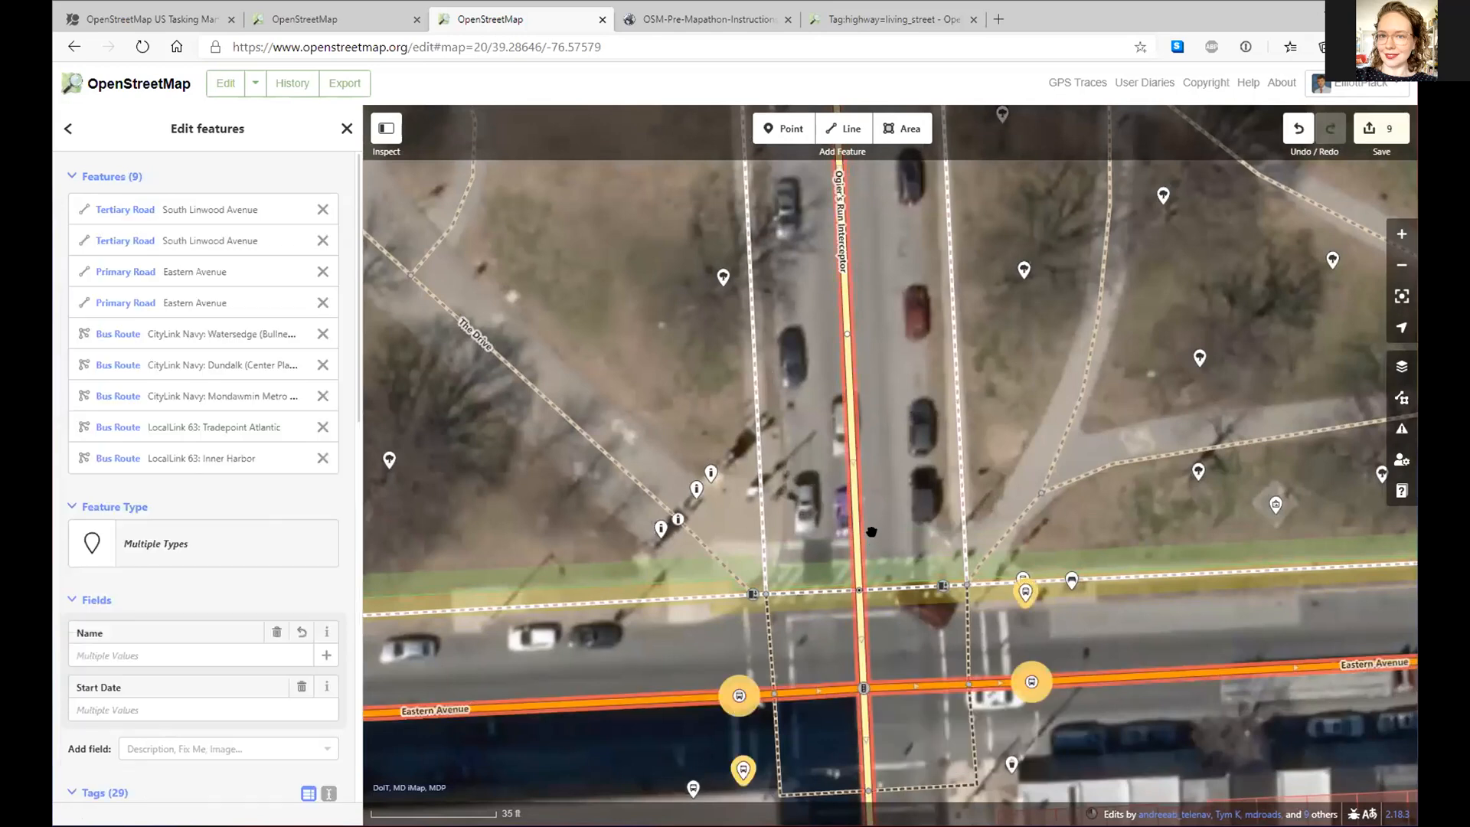
click(858, 638)
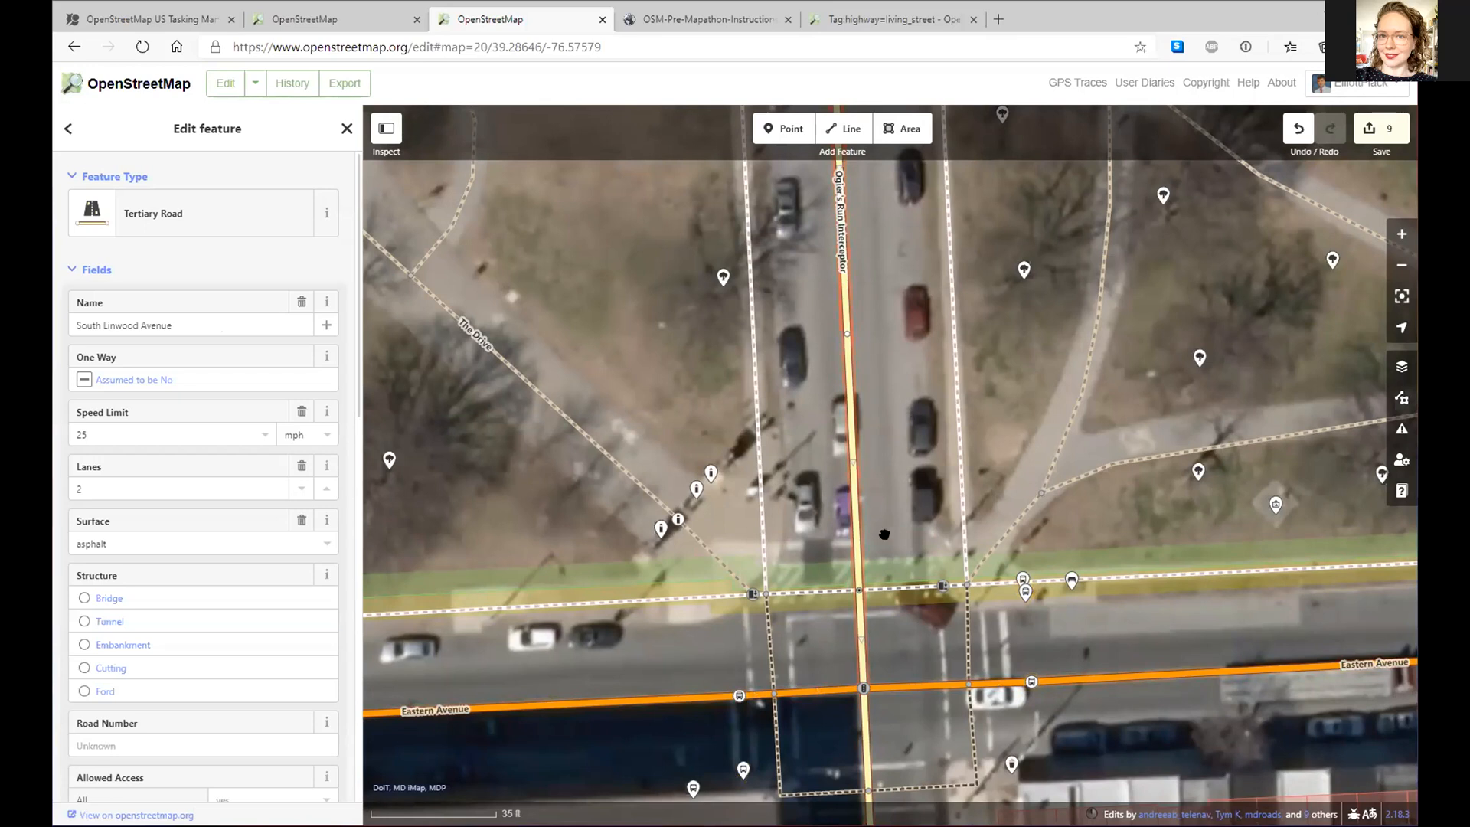
right_click(865, 689)
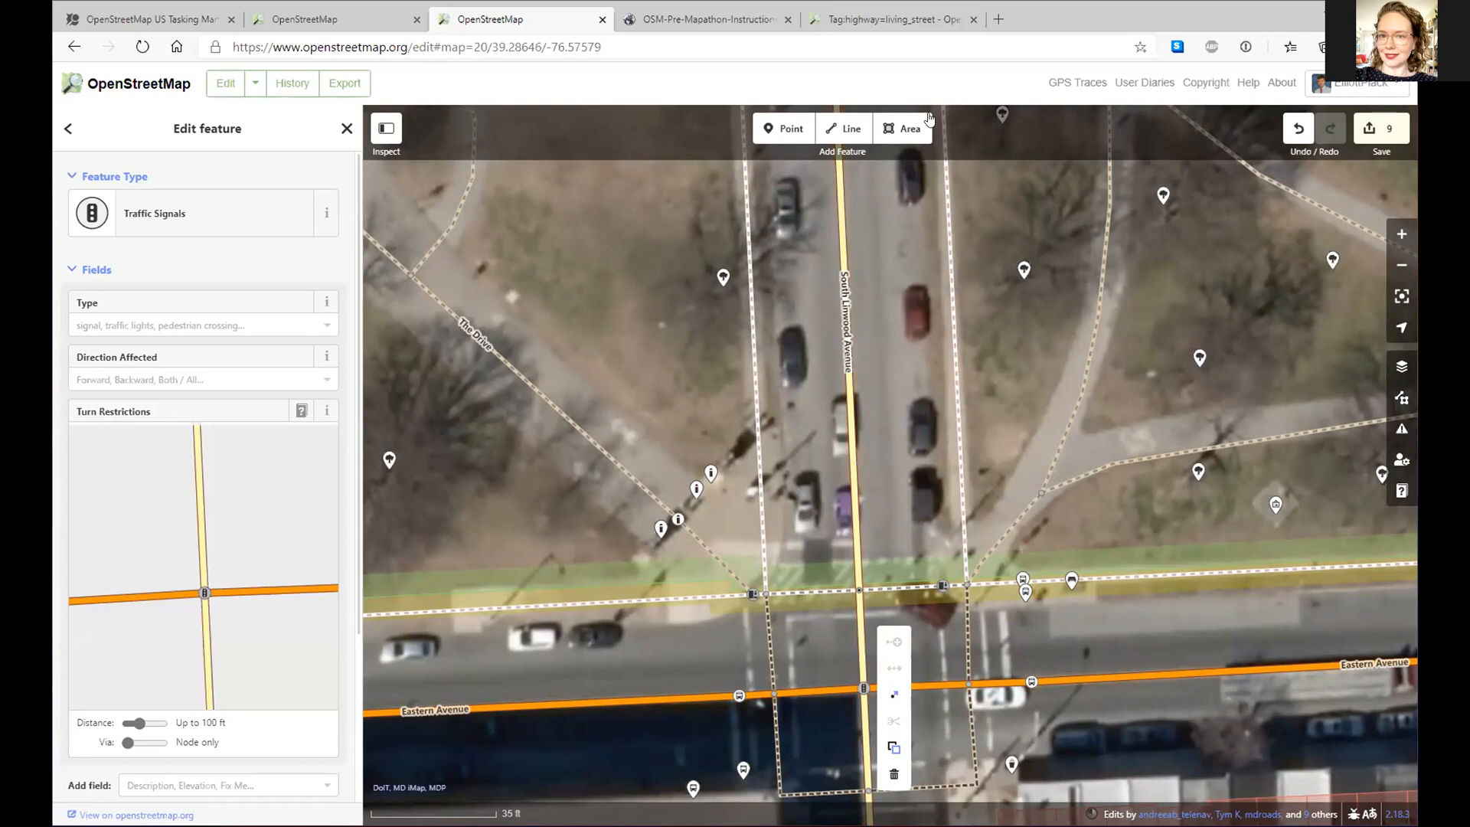
click(1298, 128)
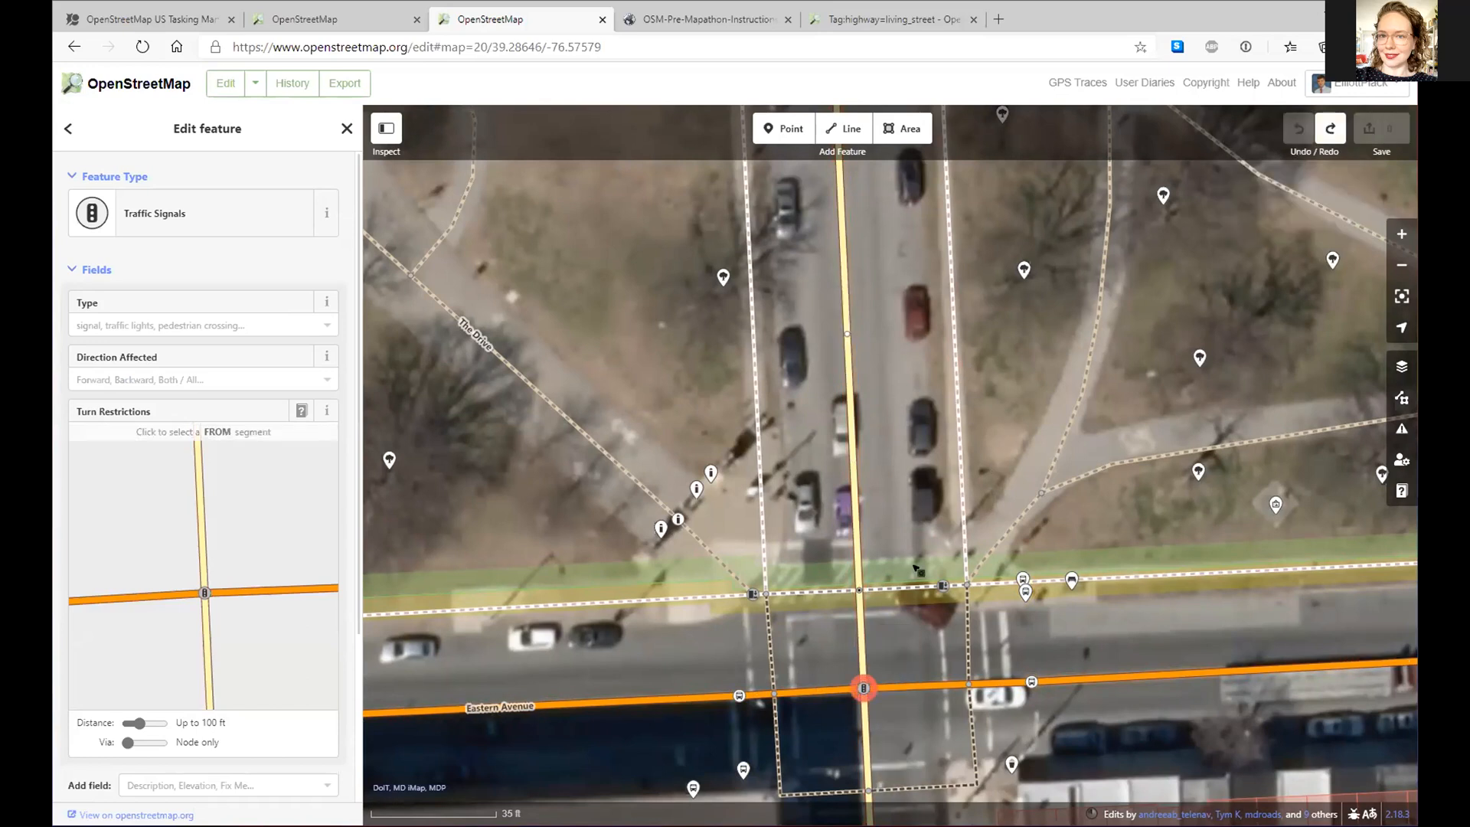
- Select South Linwood Avenue to view its 25 mph, two-lane tertiary details
drag(896, 337, 874, 180)
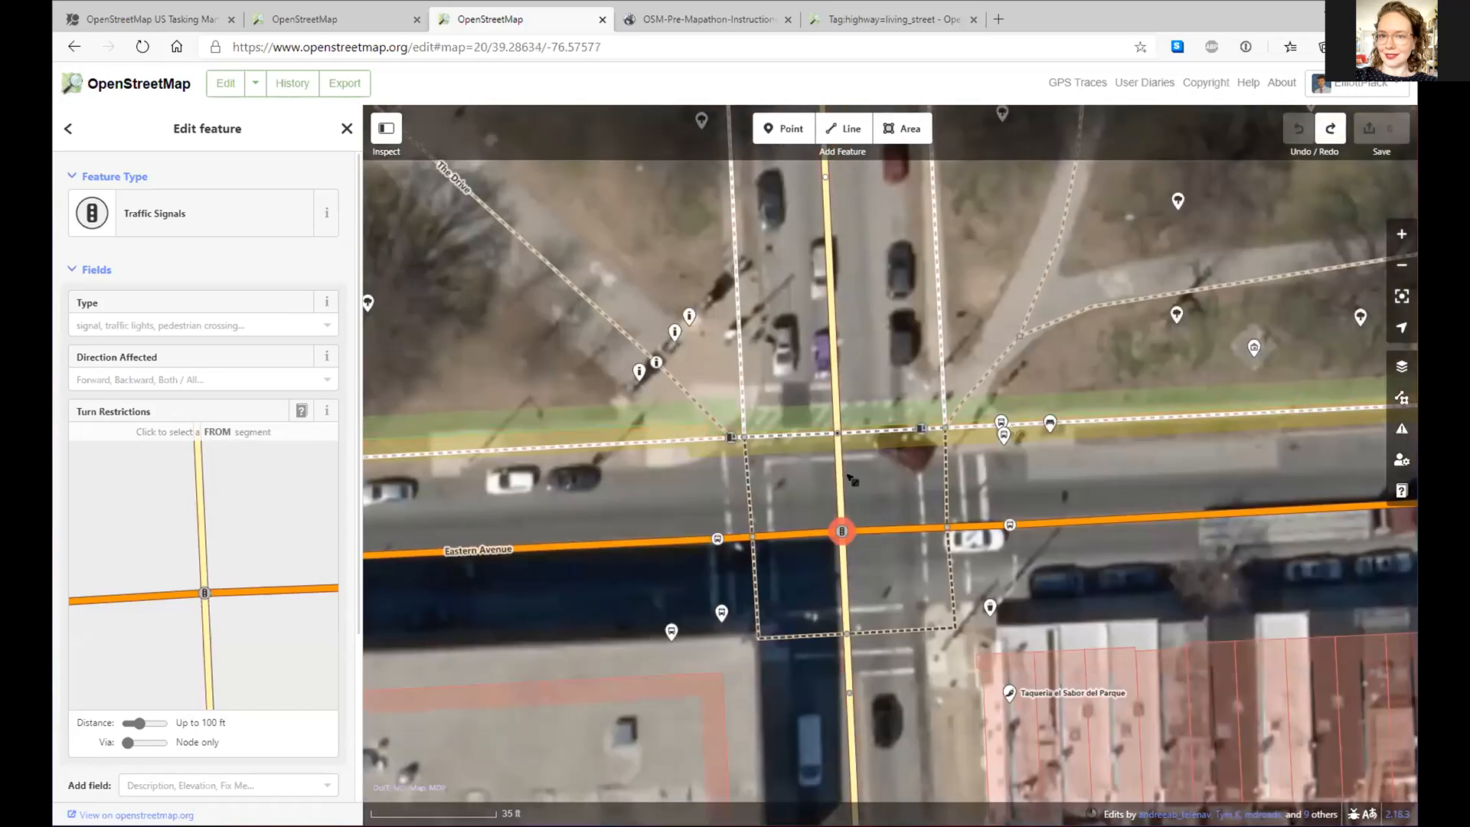
click(842, 481)
click(842, 481)
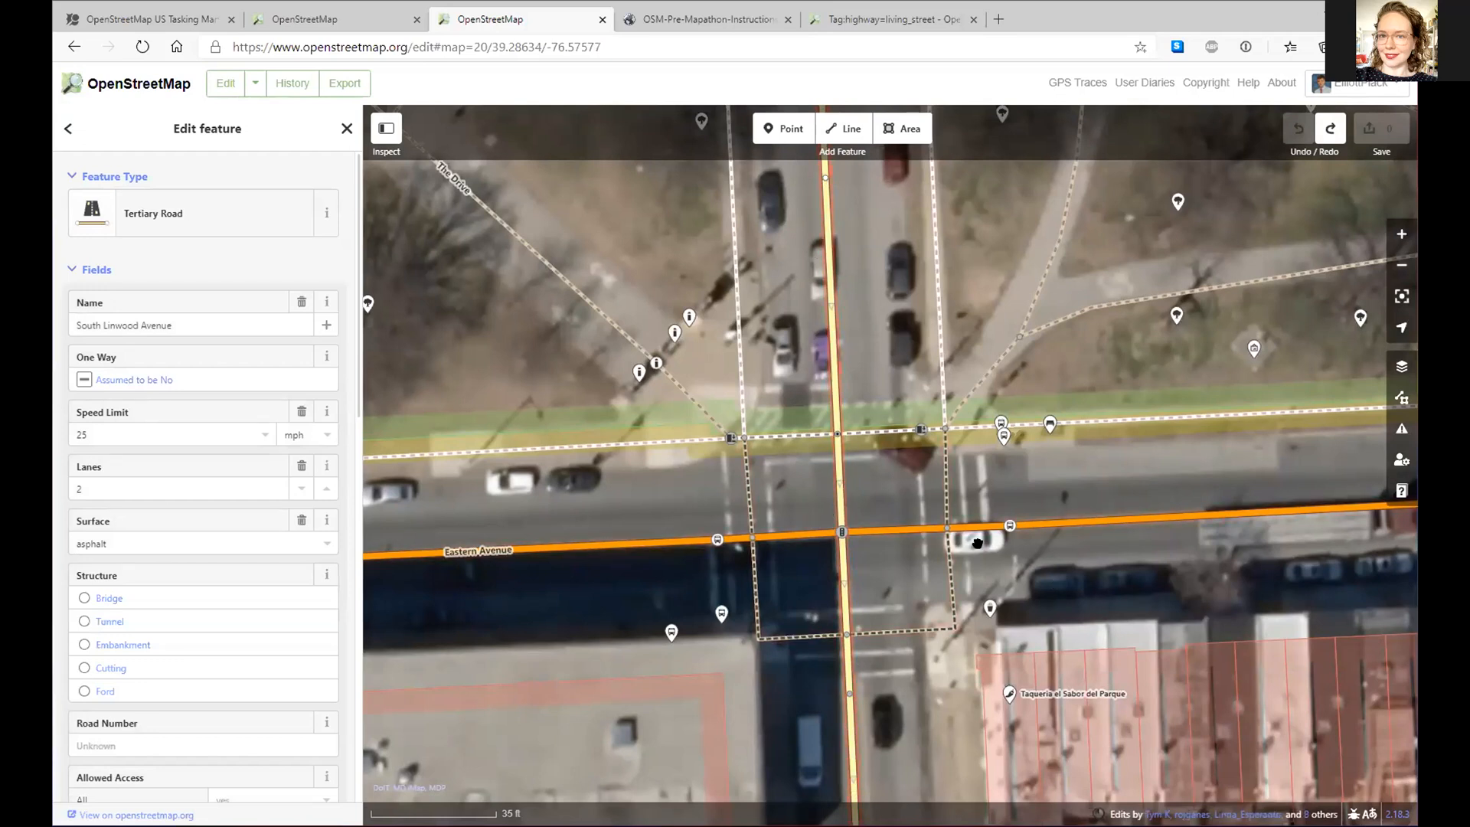
scroll(910, 551, down, 2)
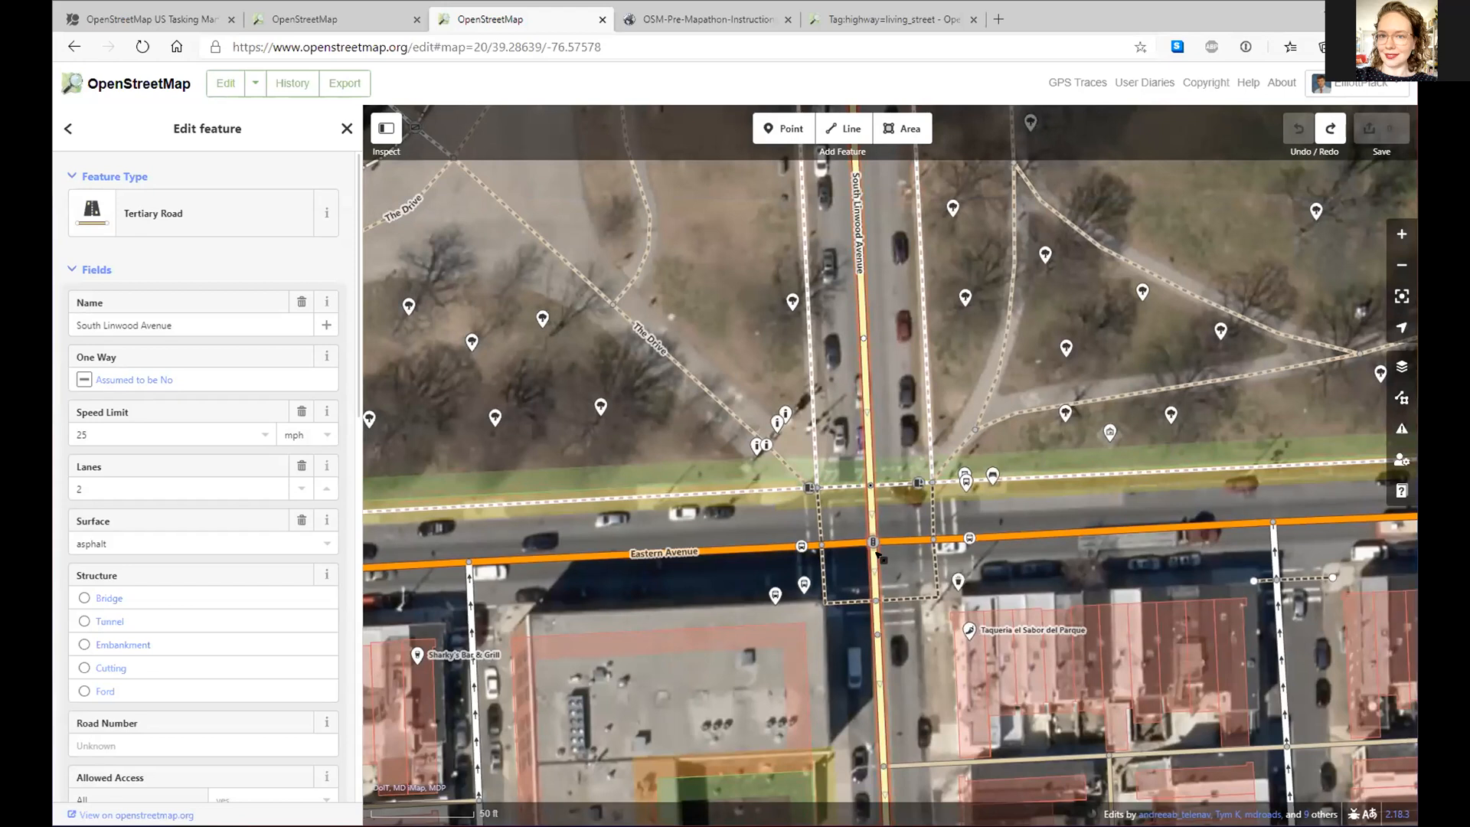
- Split South Linwood and Eastern Avenue at the traffic-signal node
key(Escape)
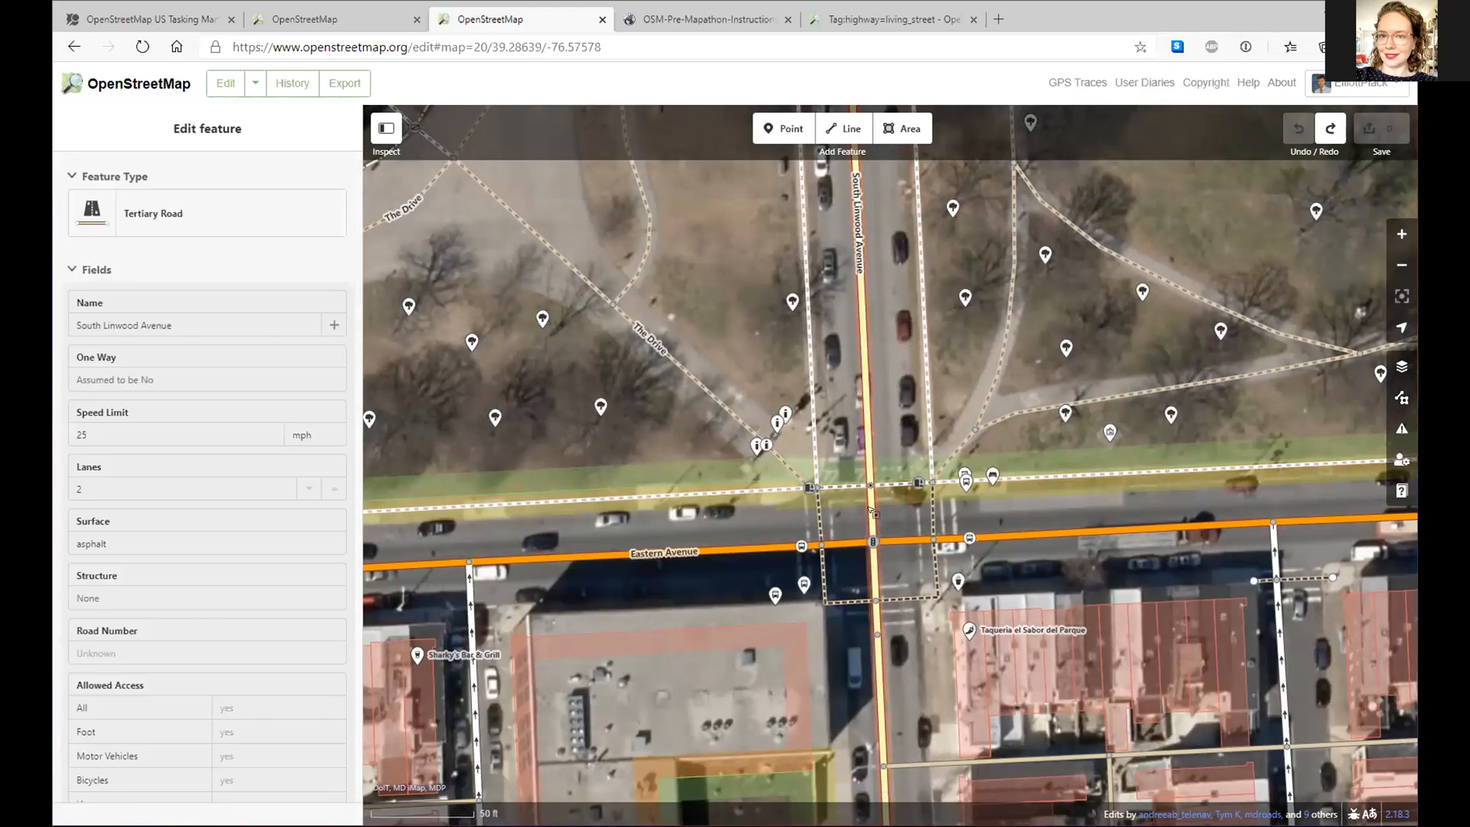
click(873, 541)
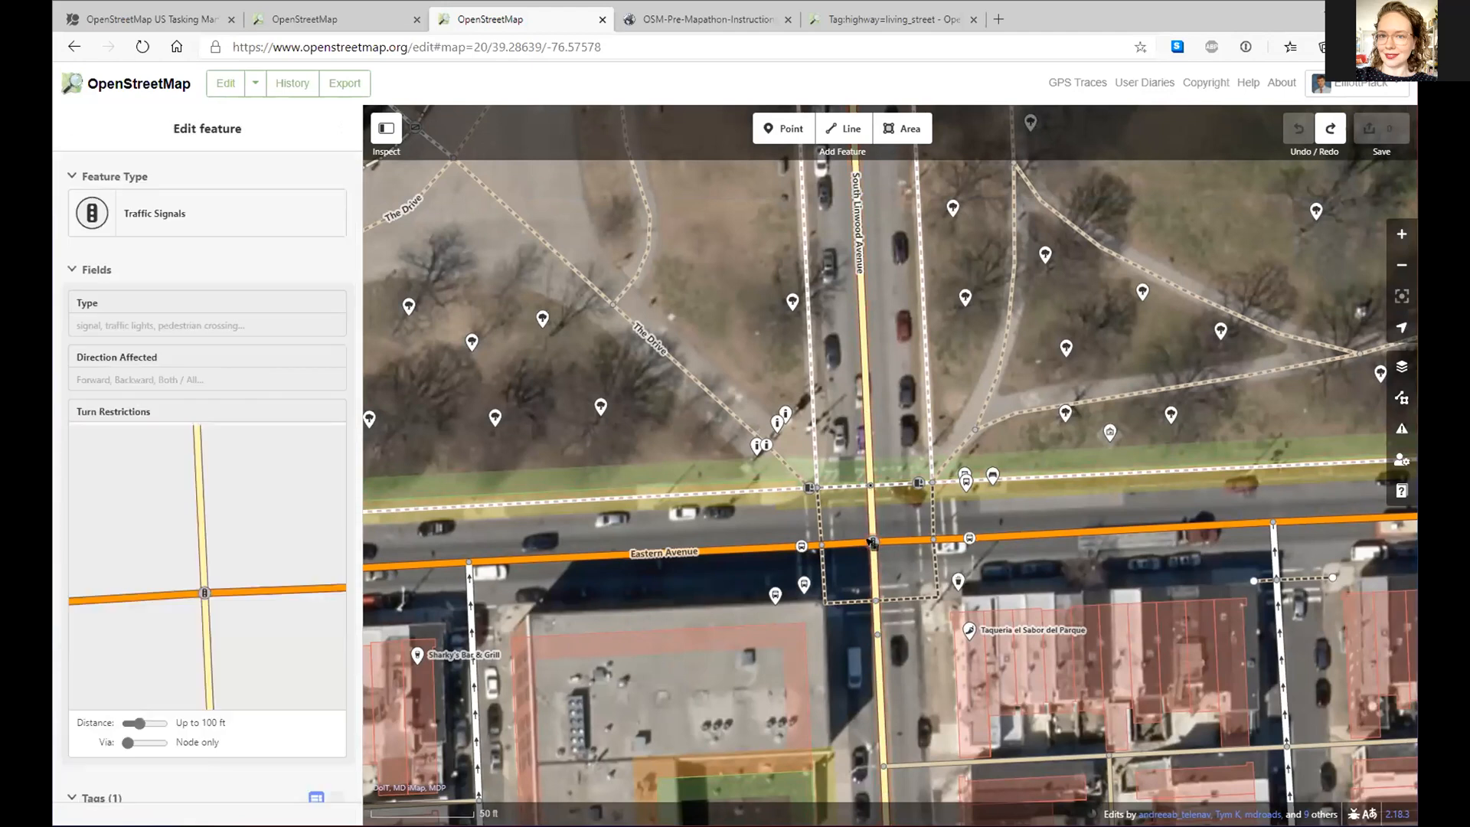
click(871, 541)
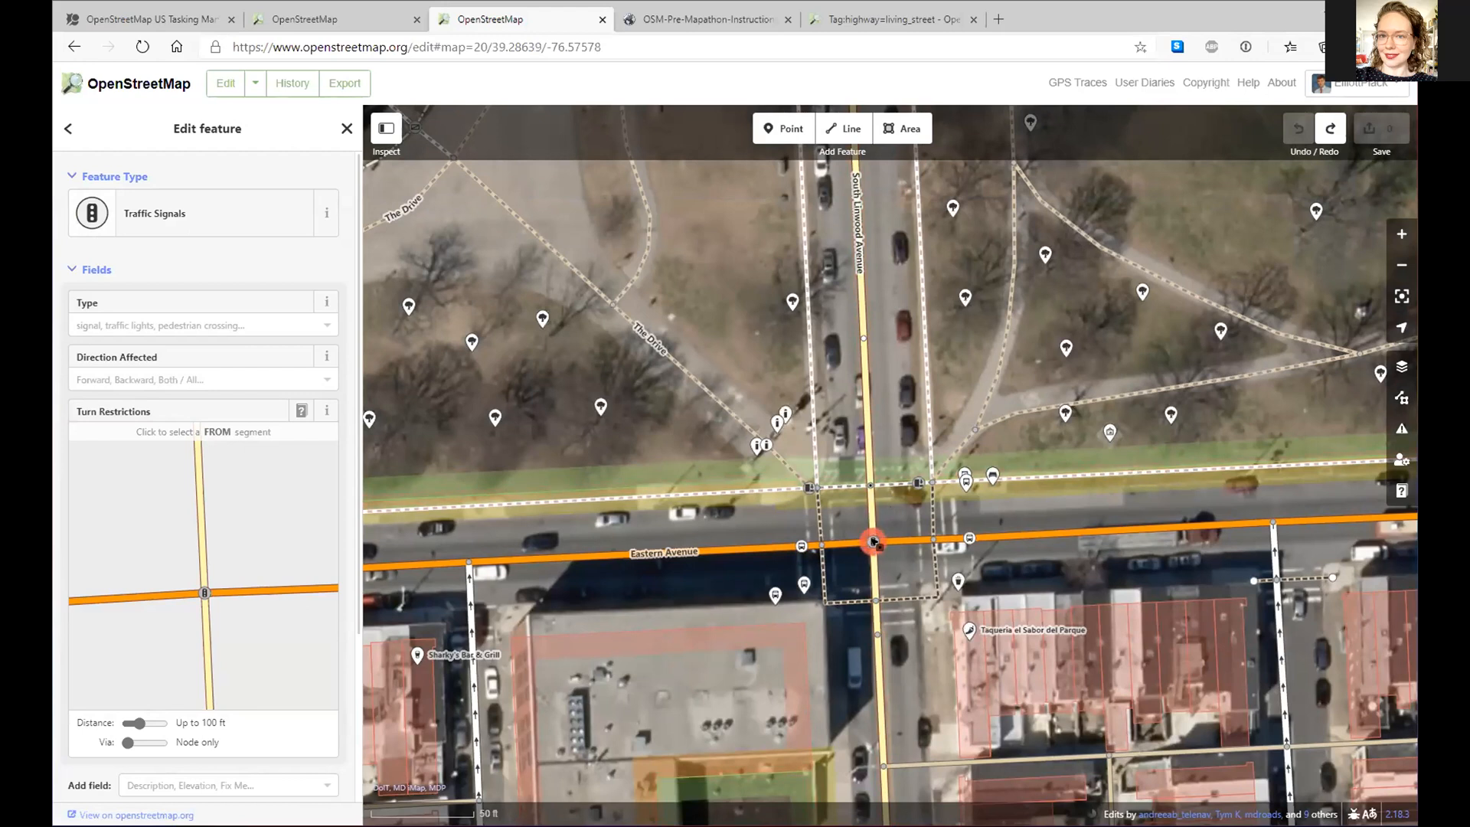
right_click(874, 541)
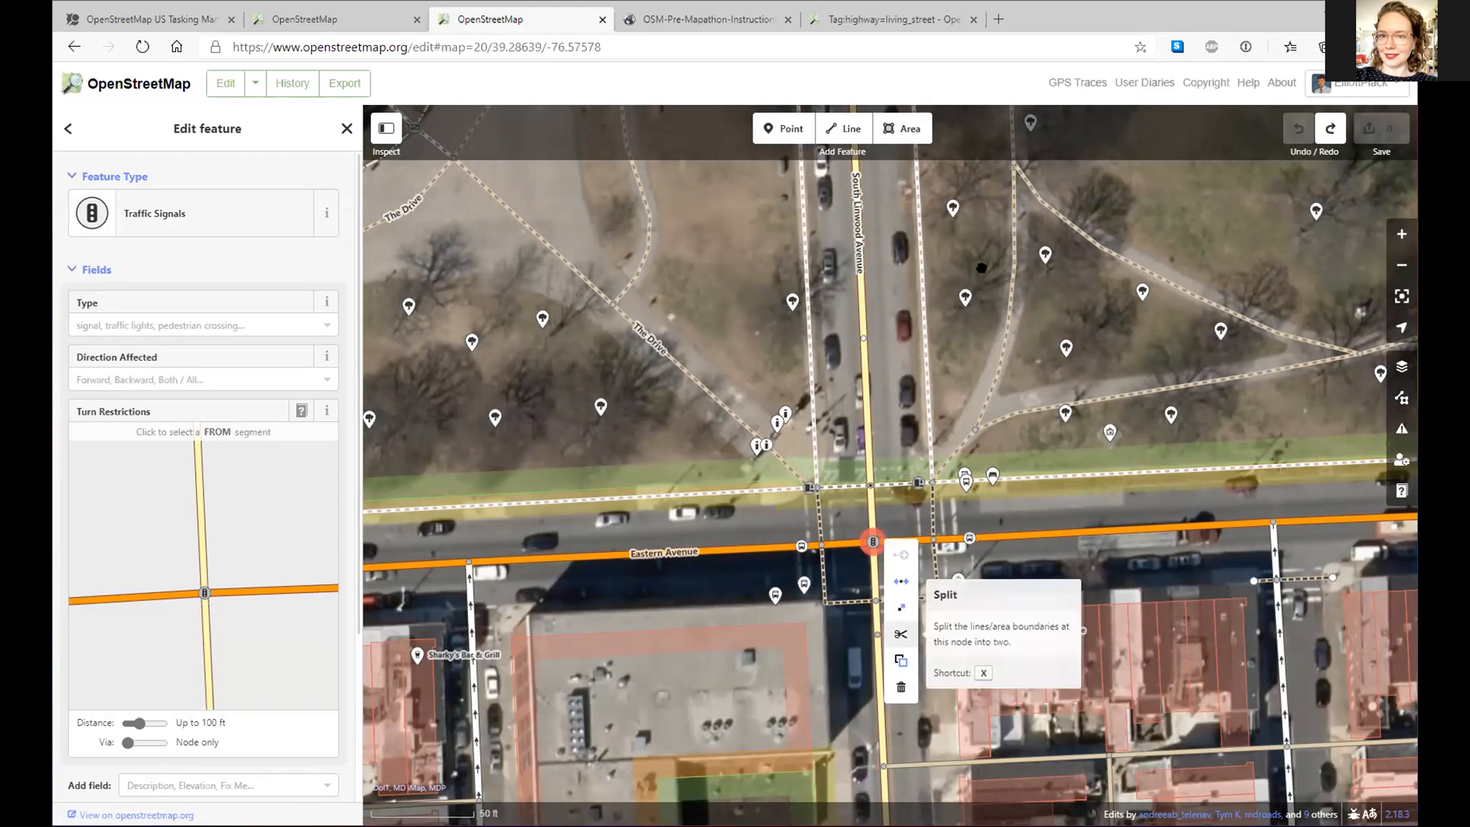
key(x)
- Clear the split-road selection and select the bus stop on Eastern Avenue
drag(968, 332, 958, 400)
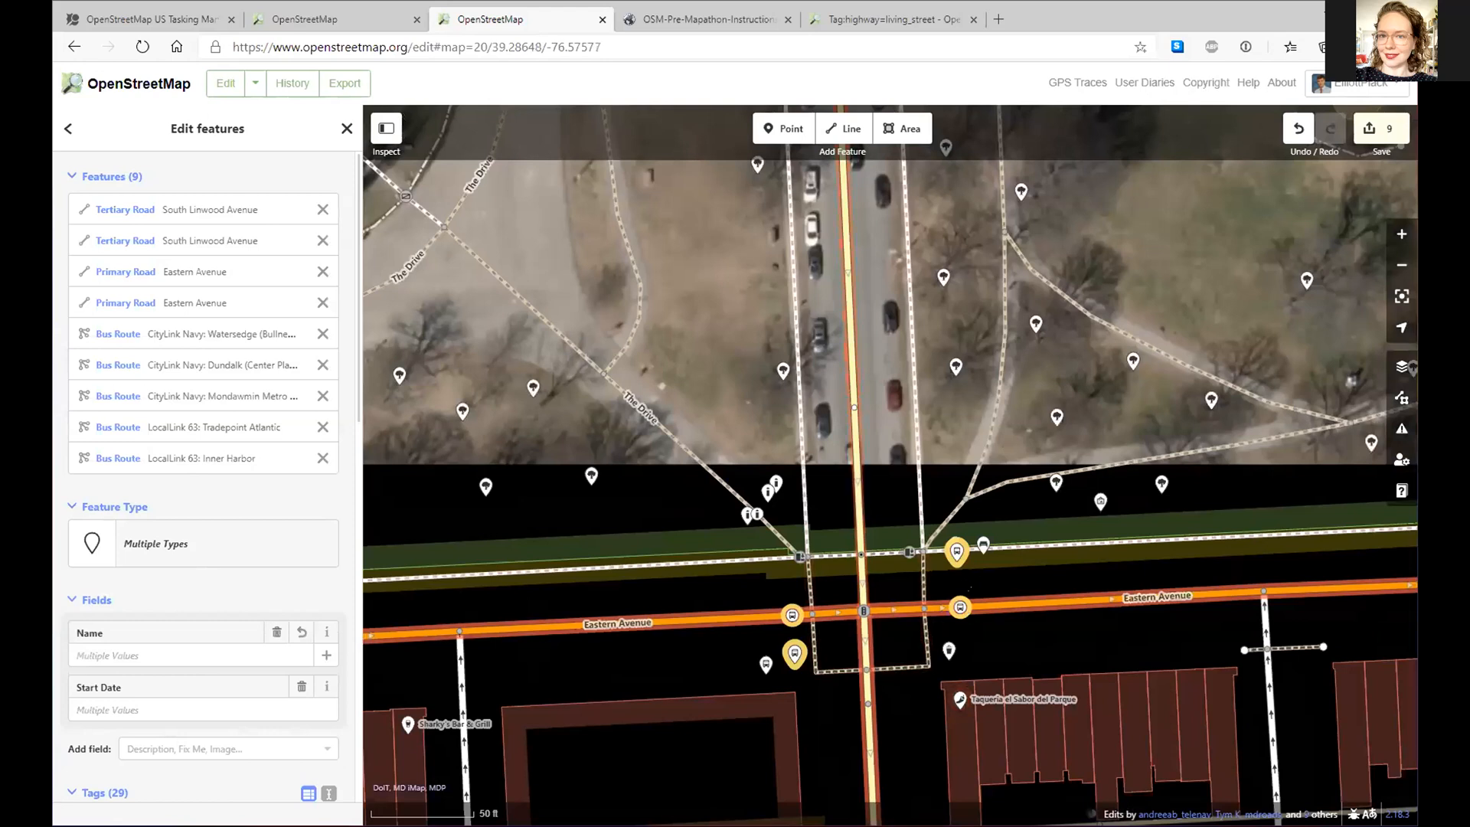
click(963, 582)
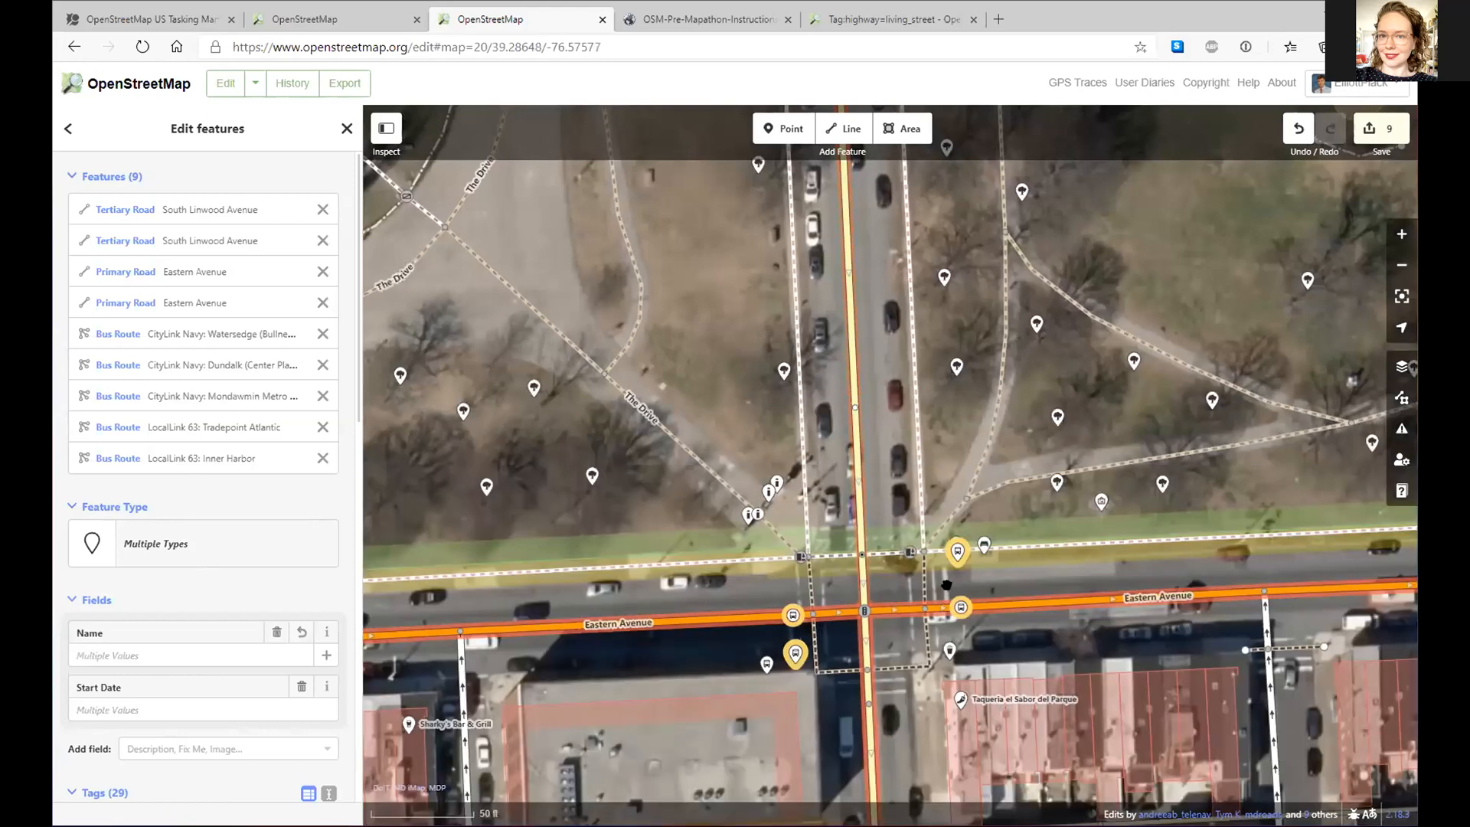
click(903, 610)
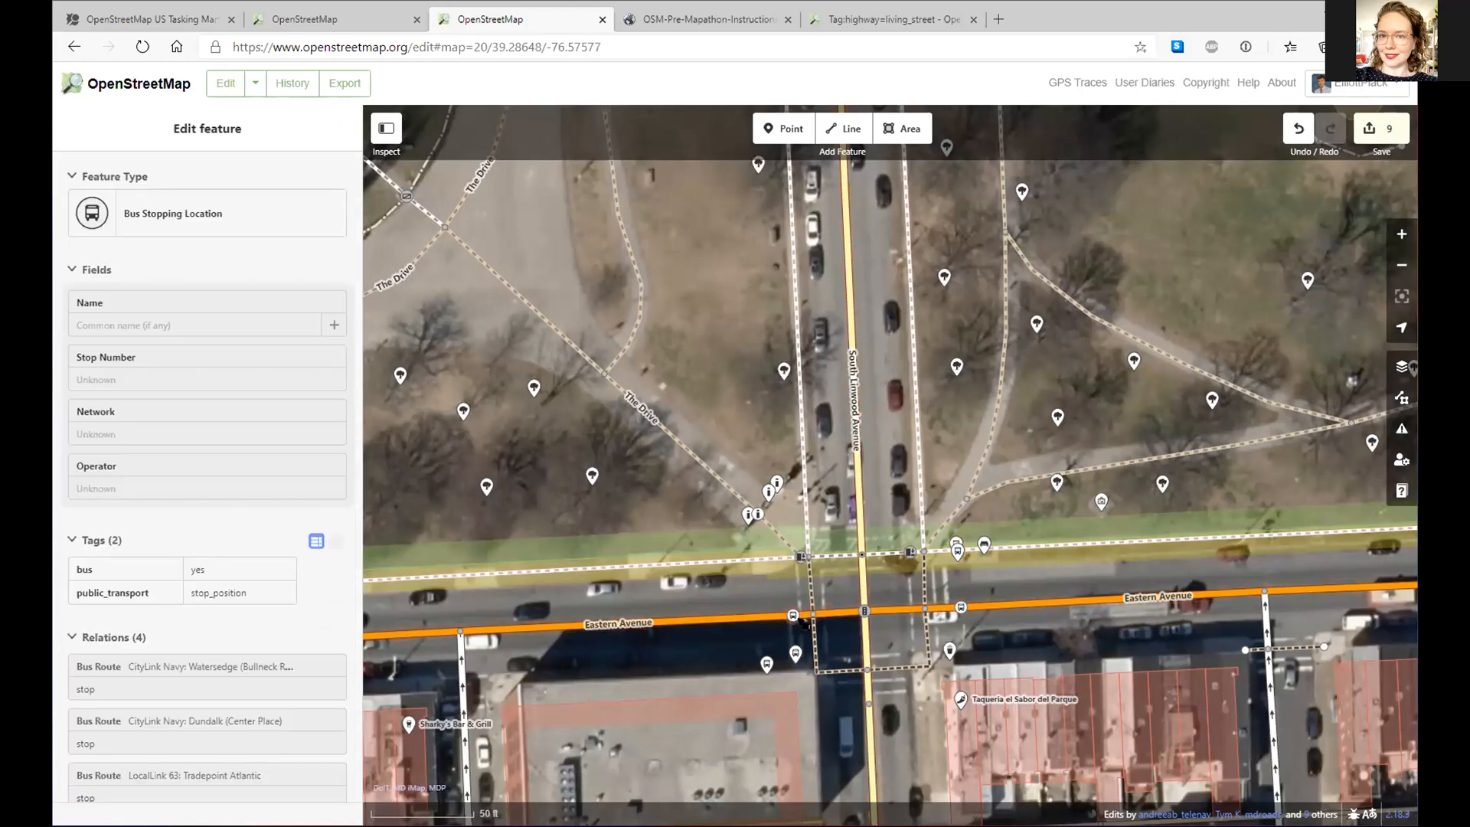
click(792, 614)
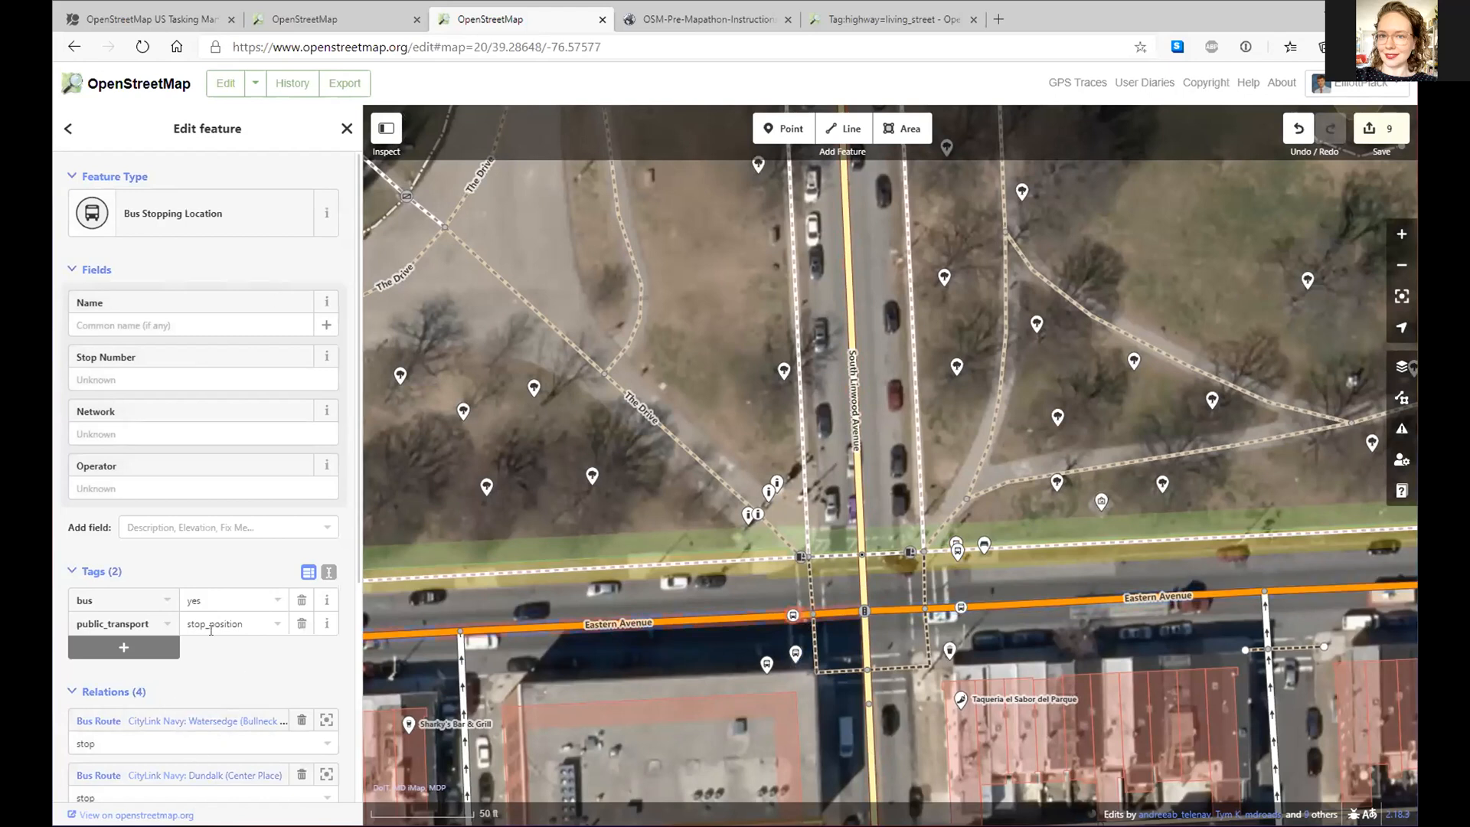
- Pan north along Linwood Avenue past the park and tennis courts to East Baltimore Street
scroll(212, 662, down, 3)
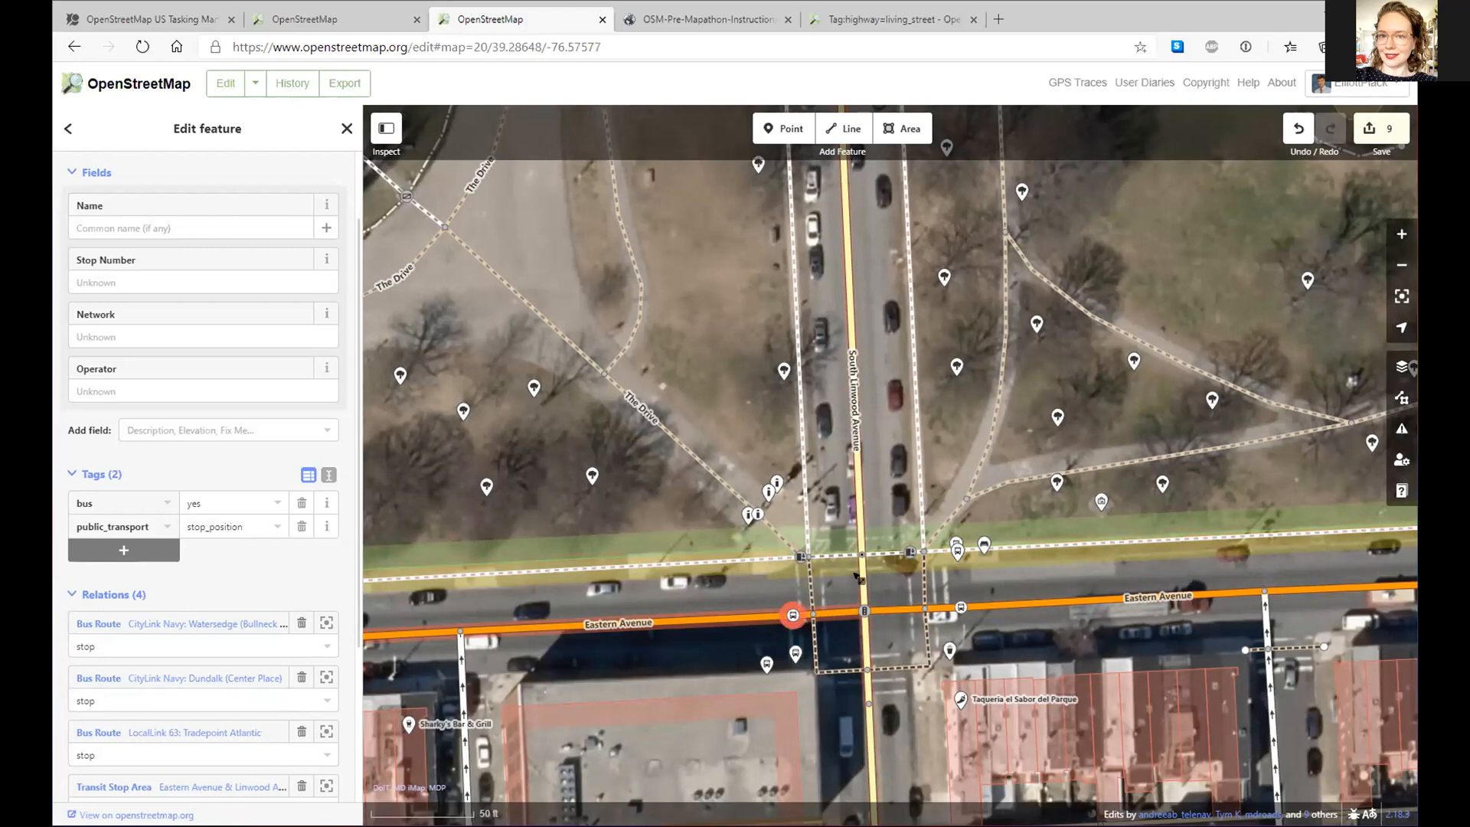
drag(880, 237, 902, 779)
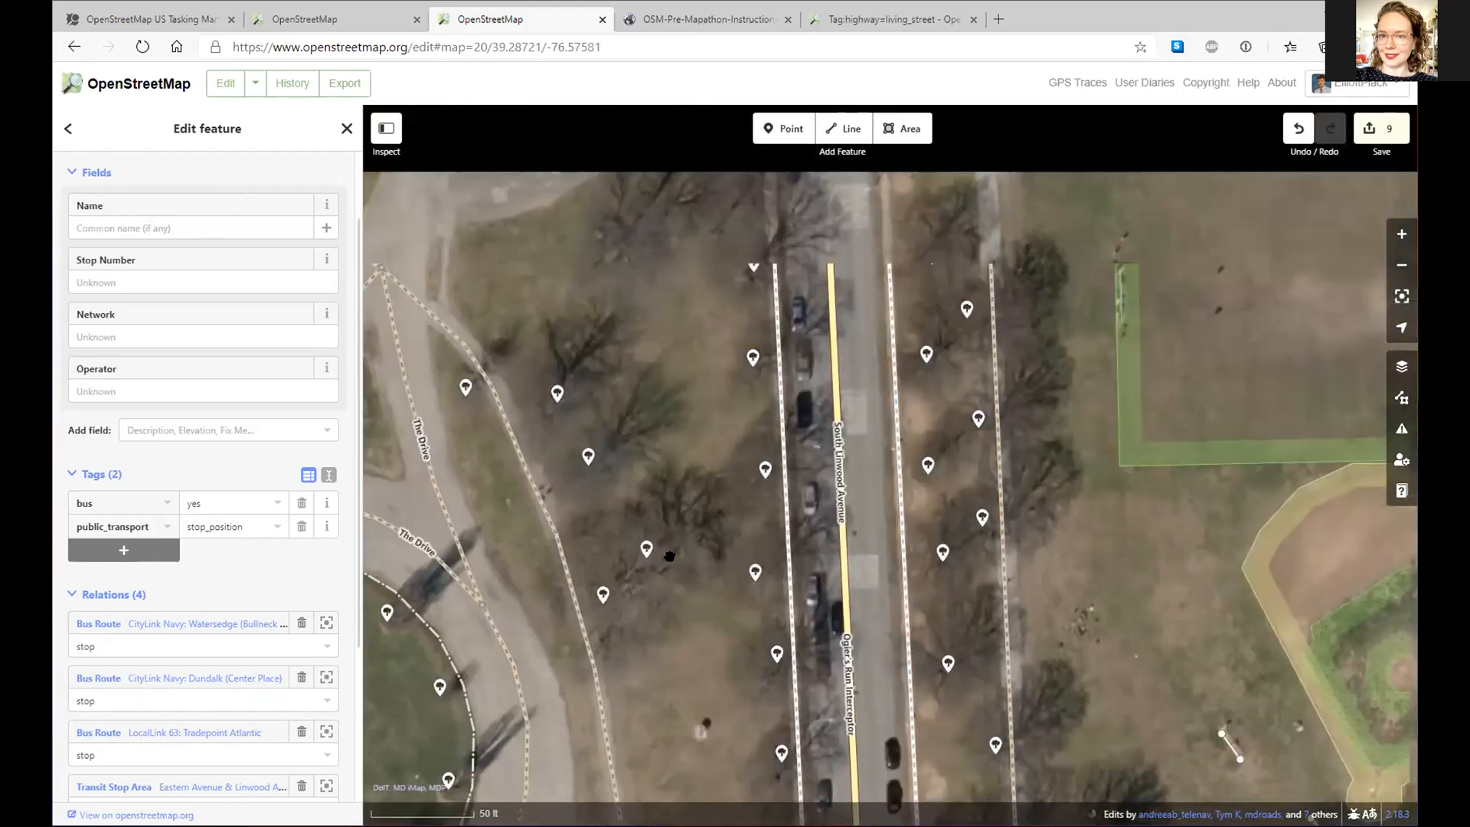
drag(669, 557, 657, 745)
drag(842, 192, 848, 739)
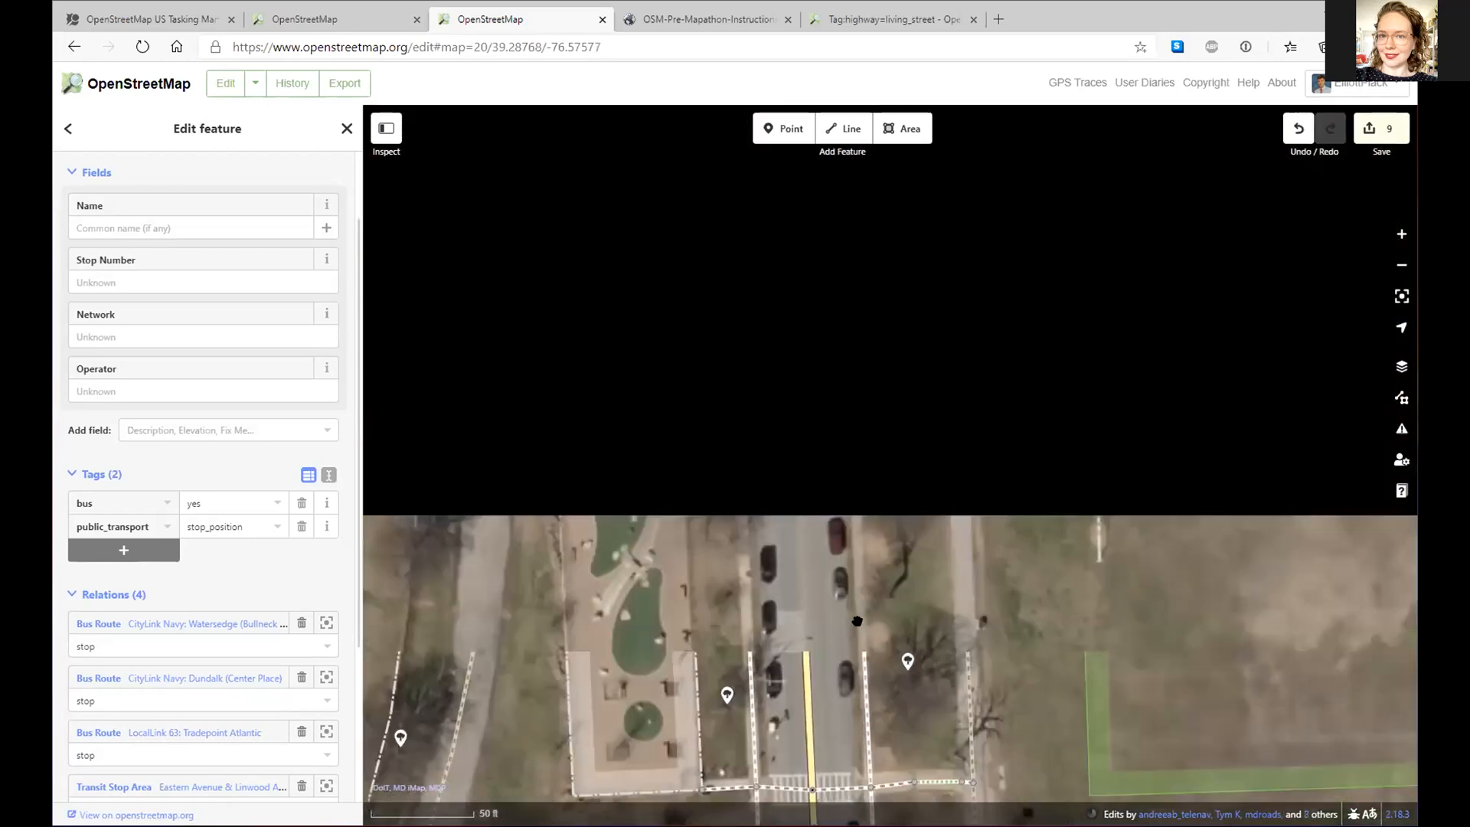
drag(842, 177, 840, 641)
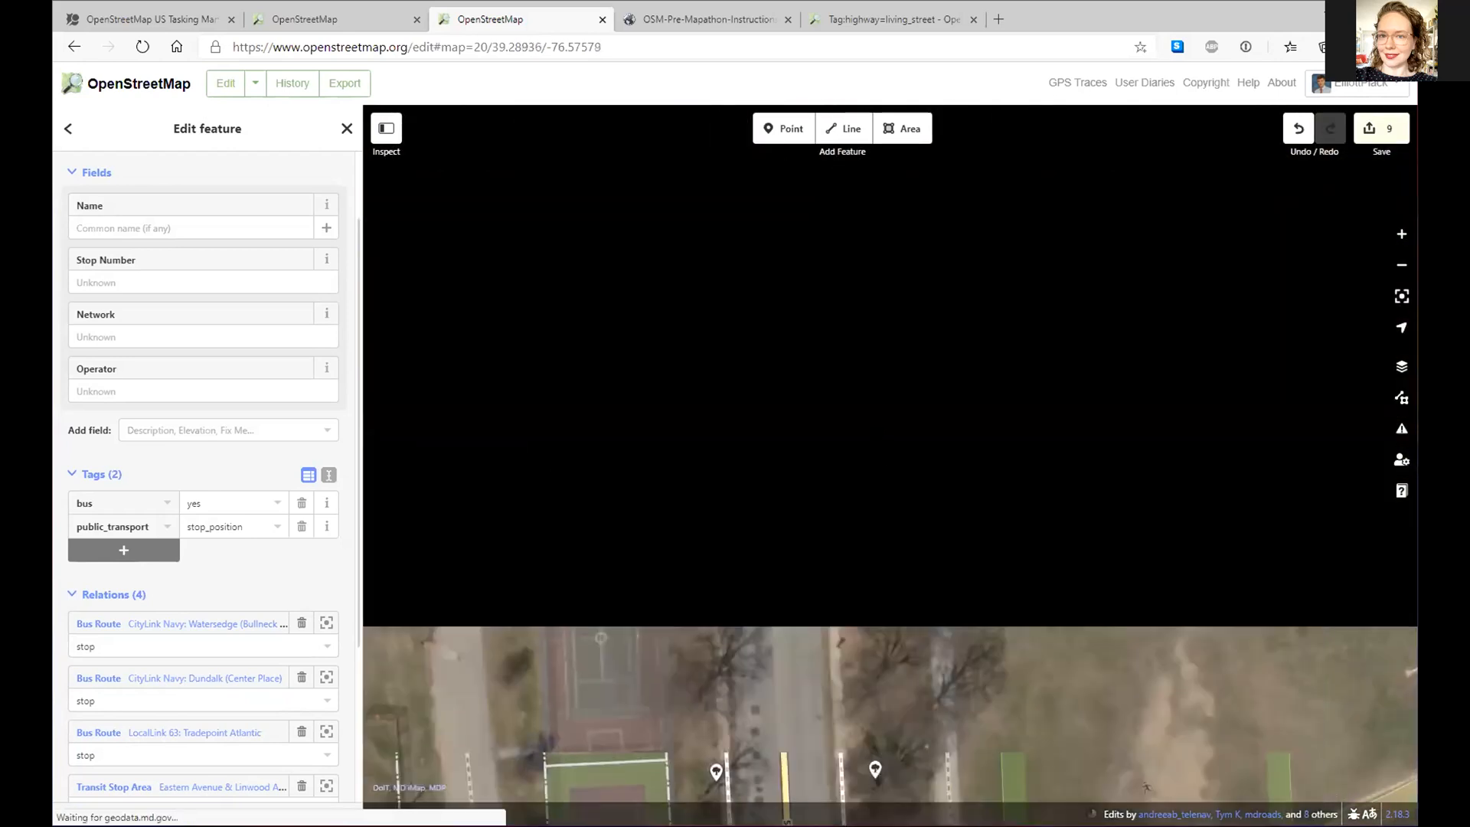
drag(843, 187, 842, 720)
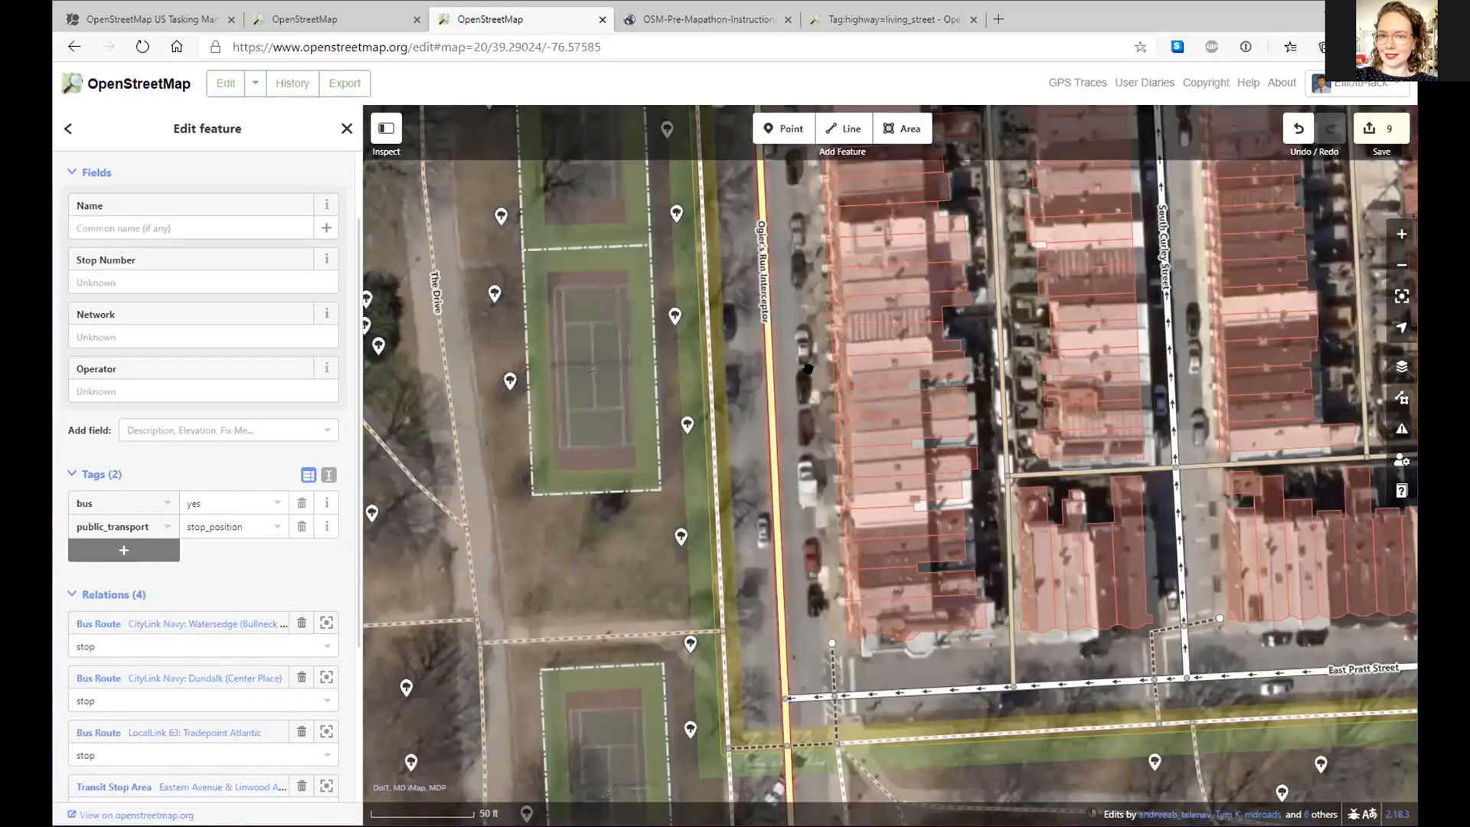
drag(774, 188, 769, 752)
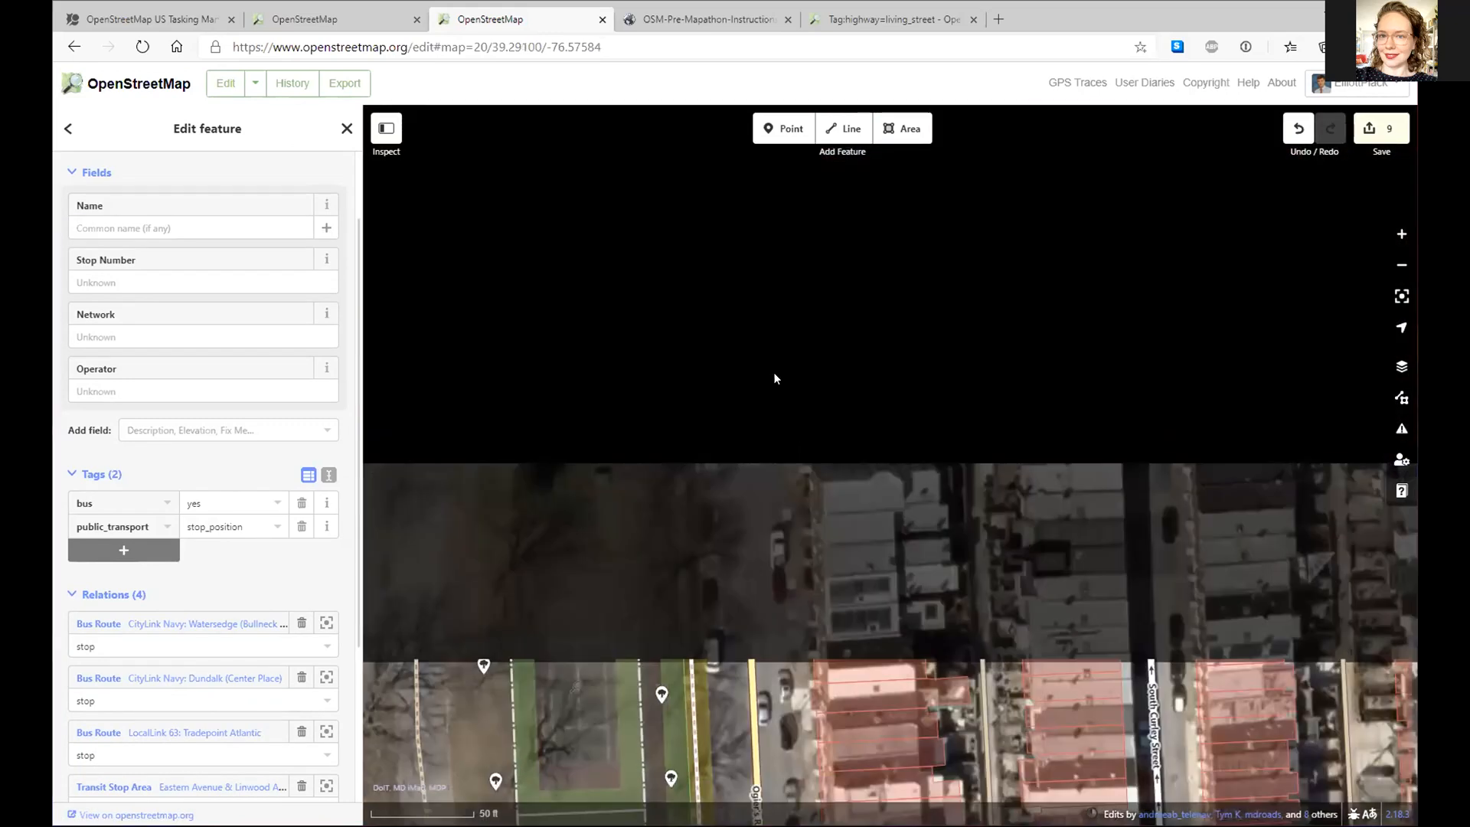
drag(748, 420, 763, 806)
drag(760, 448, 767, 826)
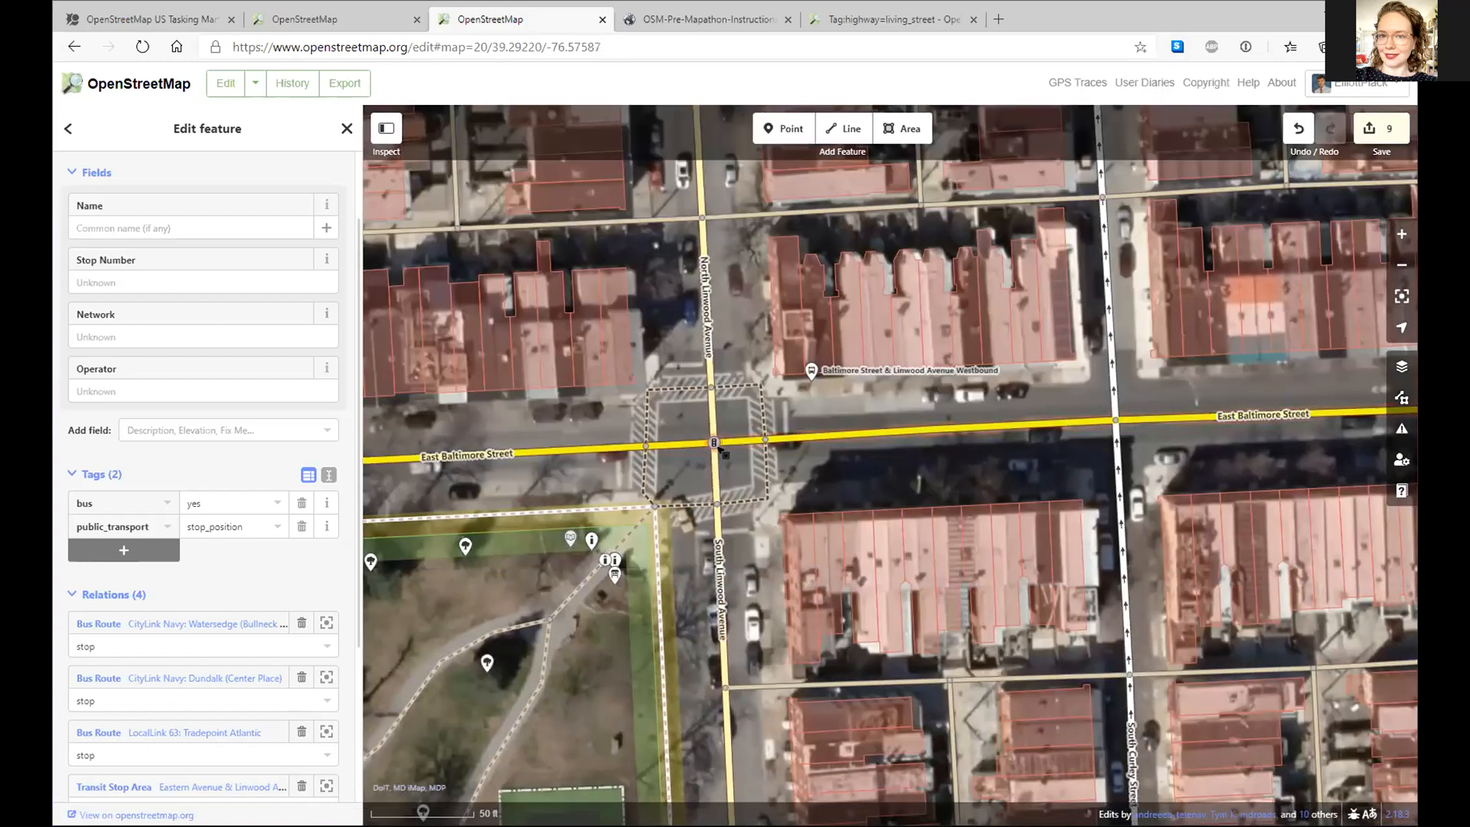
- Retag the Linwood block below East Baltimore Street from Tertiary Road to Living Street
right_click(715, 444)
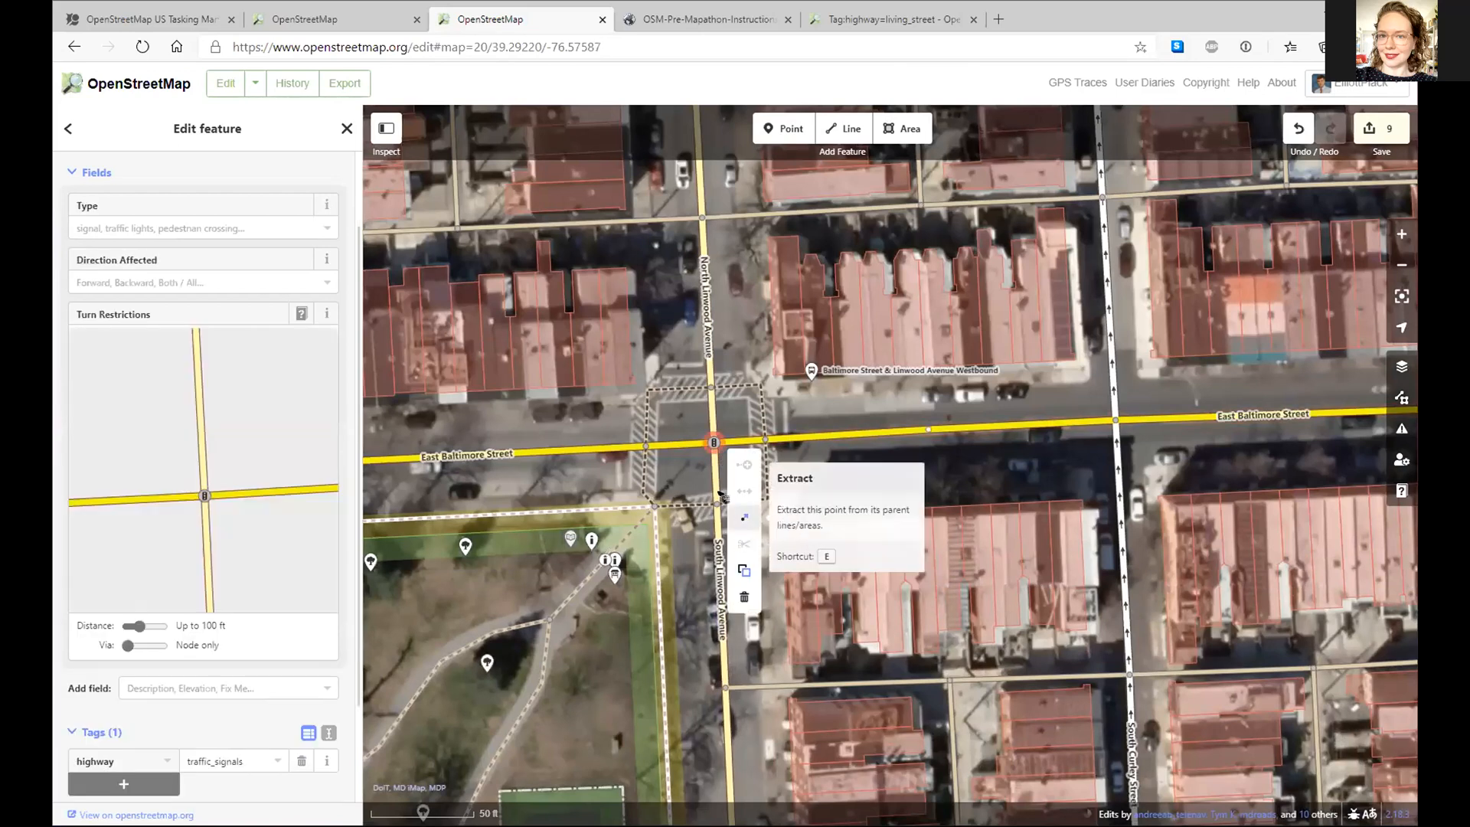
key(Escape)
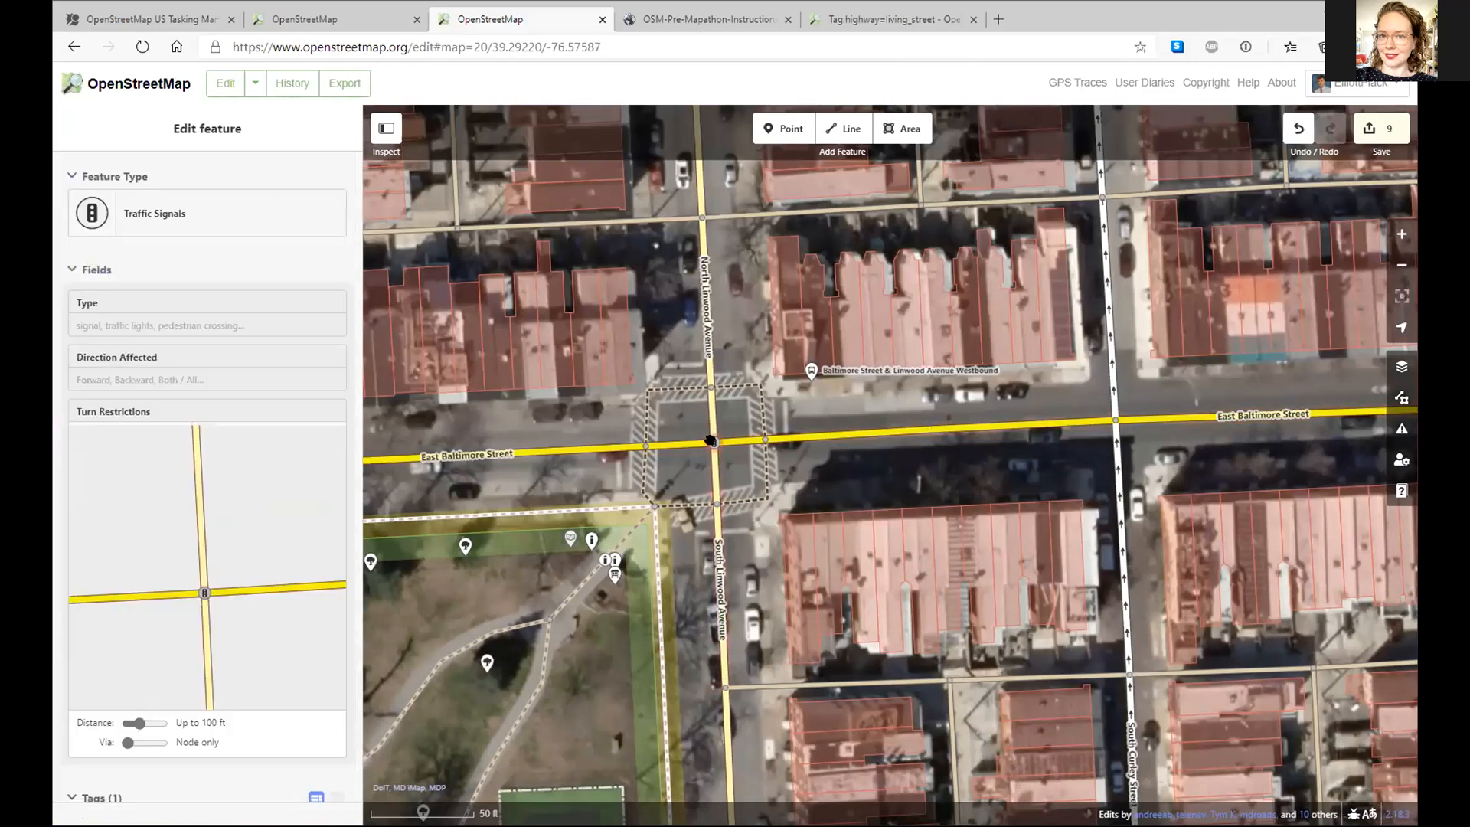
click(731, 592)
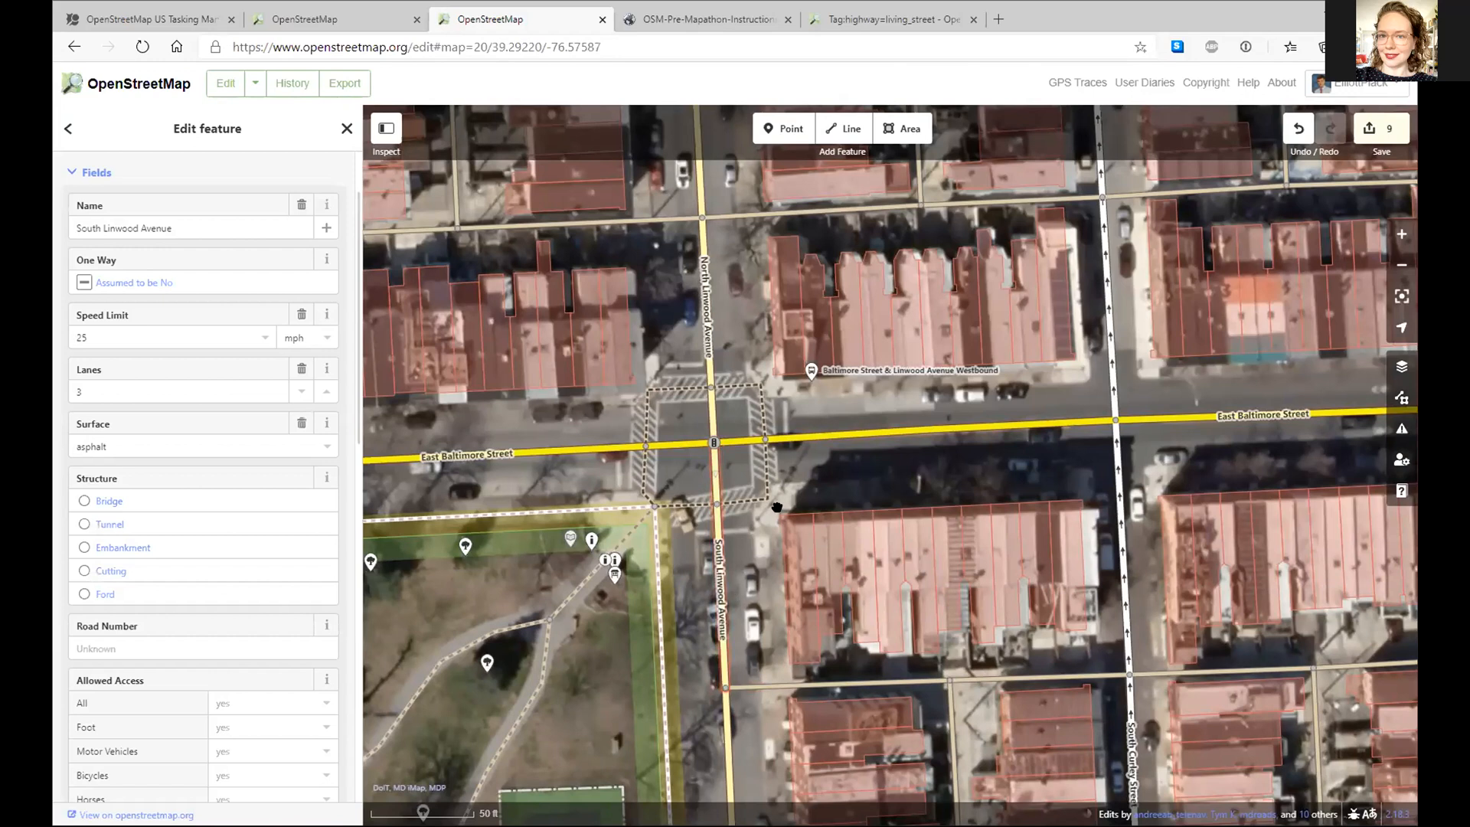
scroll(766, 536, down, 3)
scroll(146, 222, up, 2)
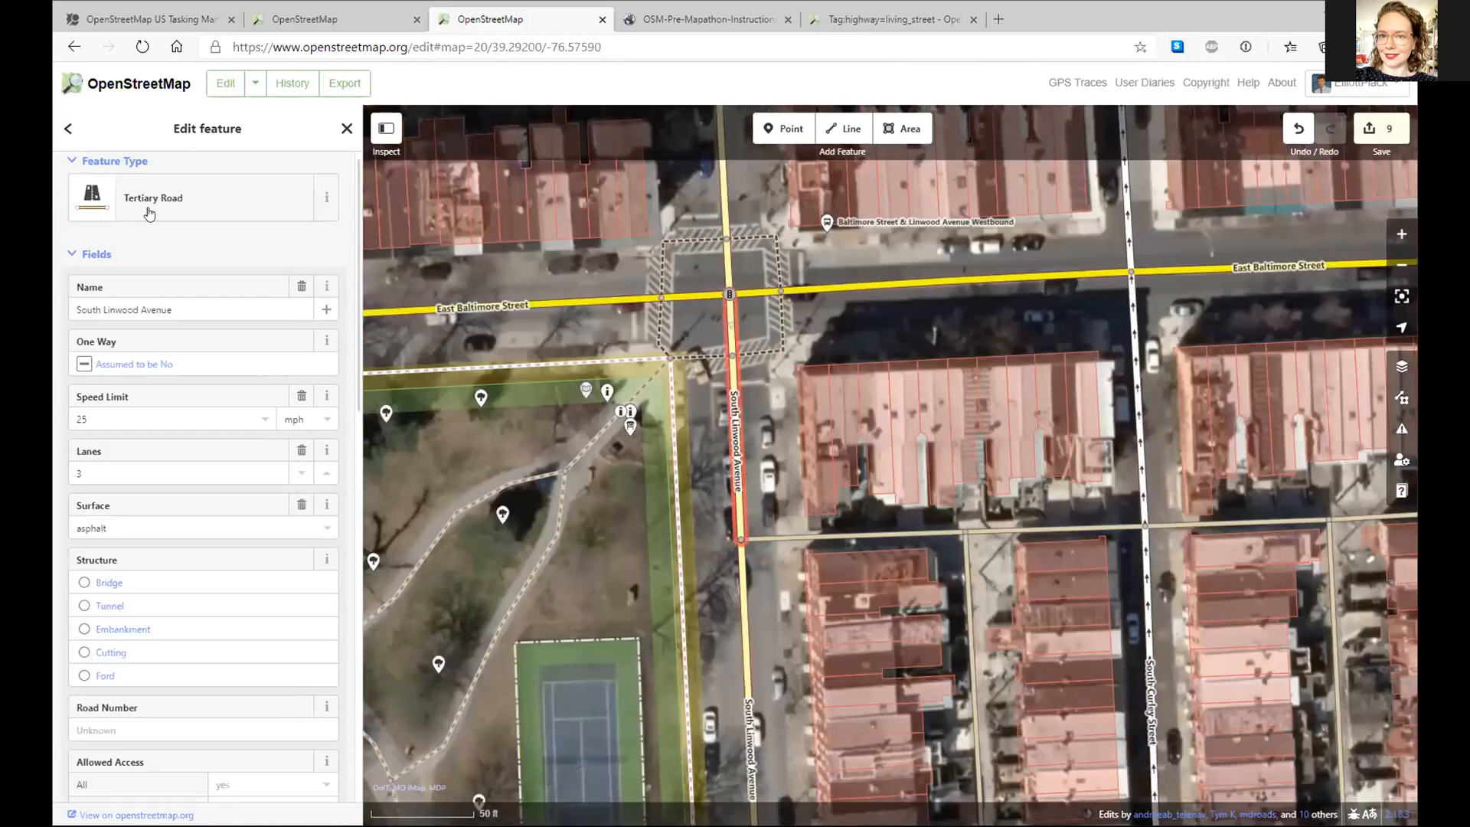
click(159, 222)
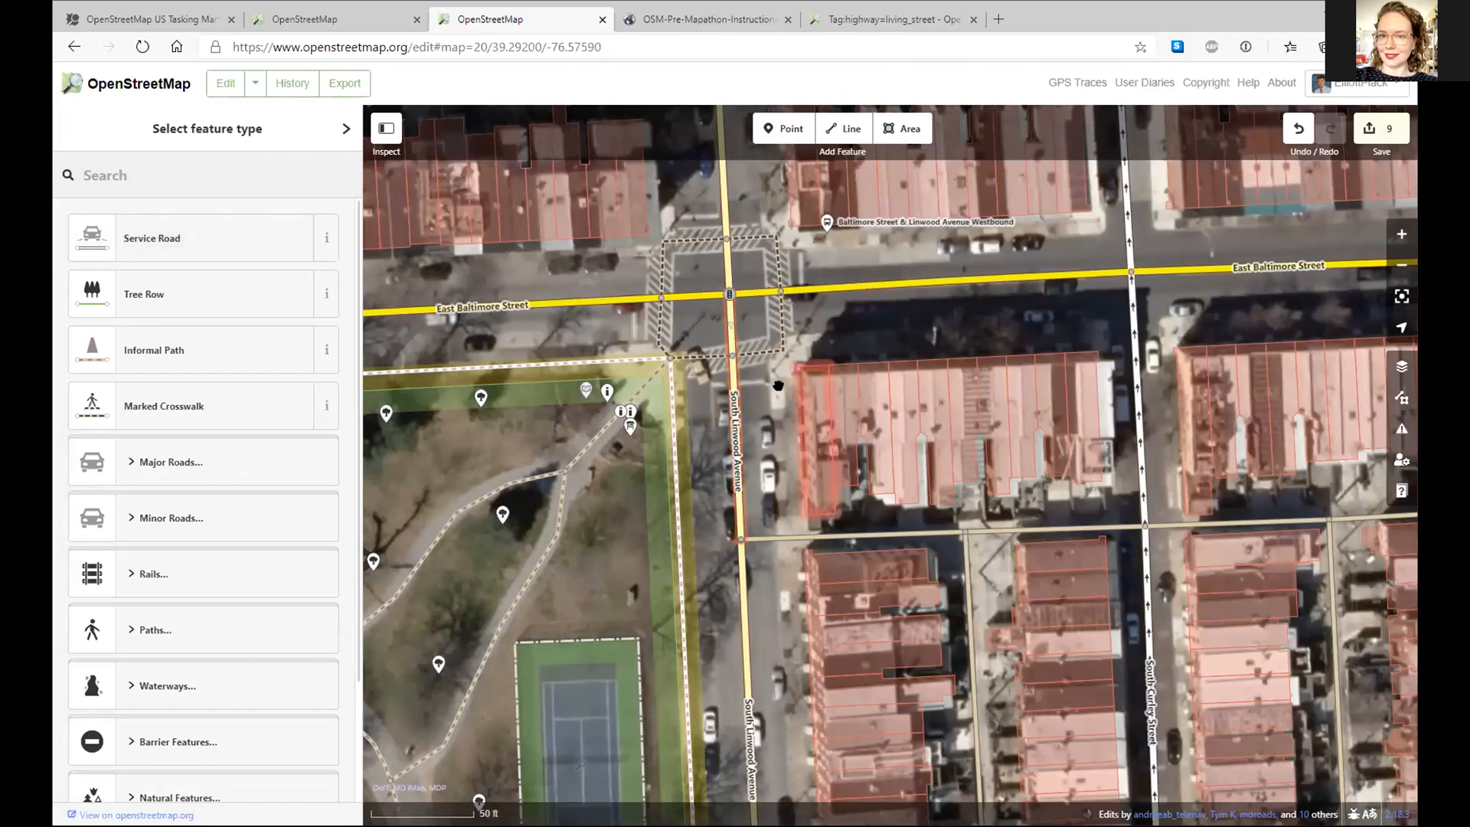
click(745, 403)
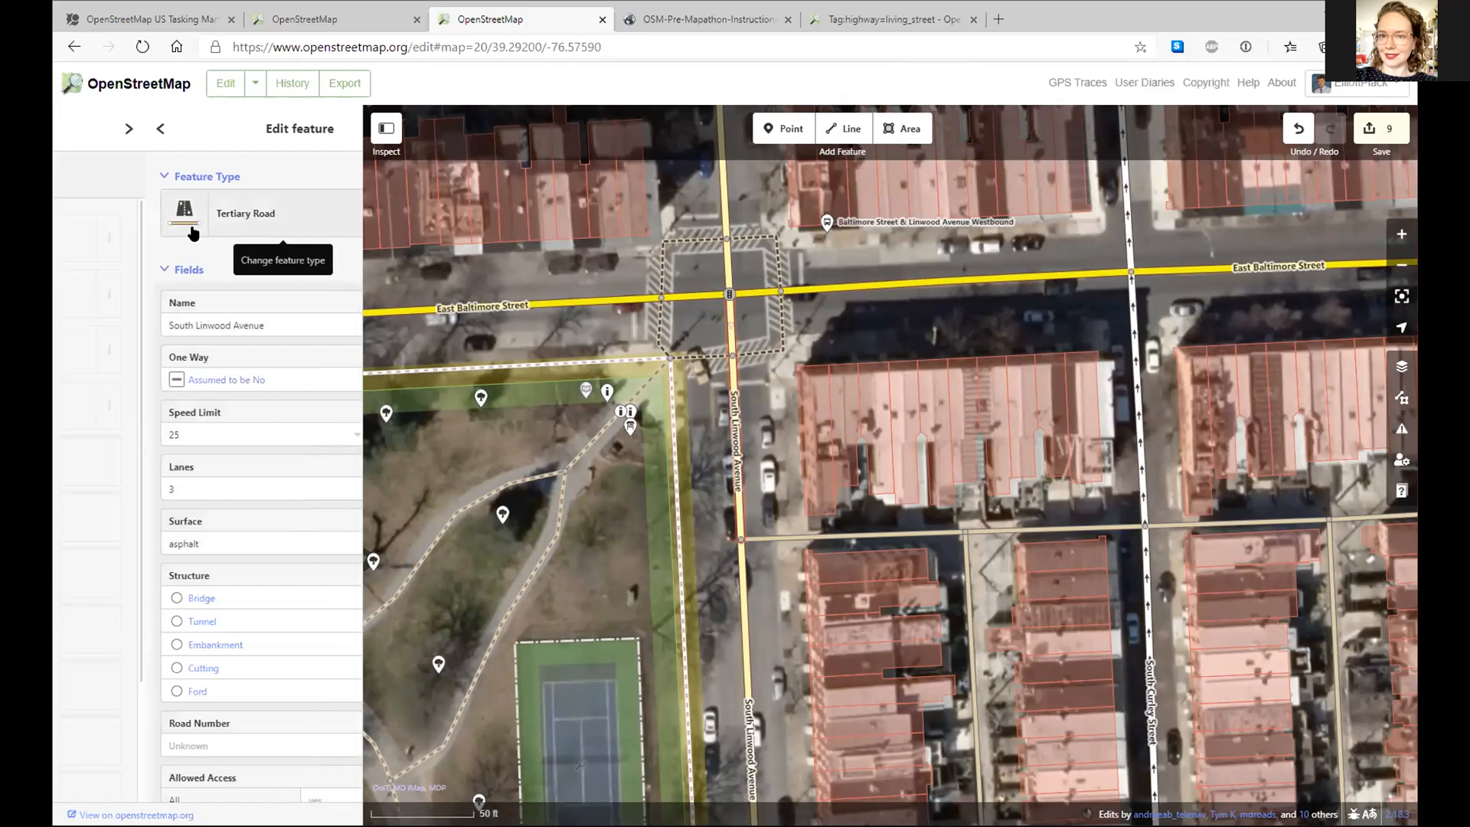
click(187, 227)
text(li)
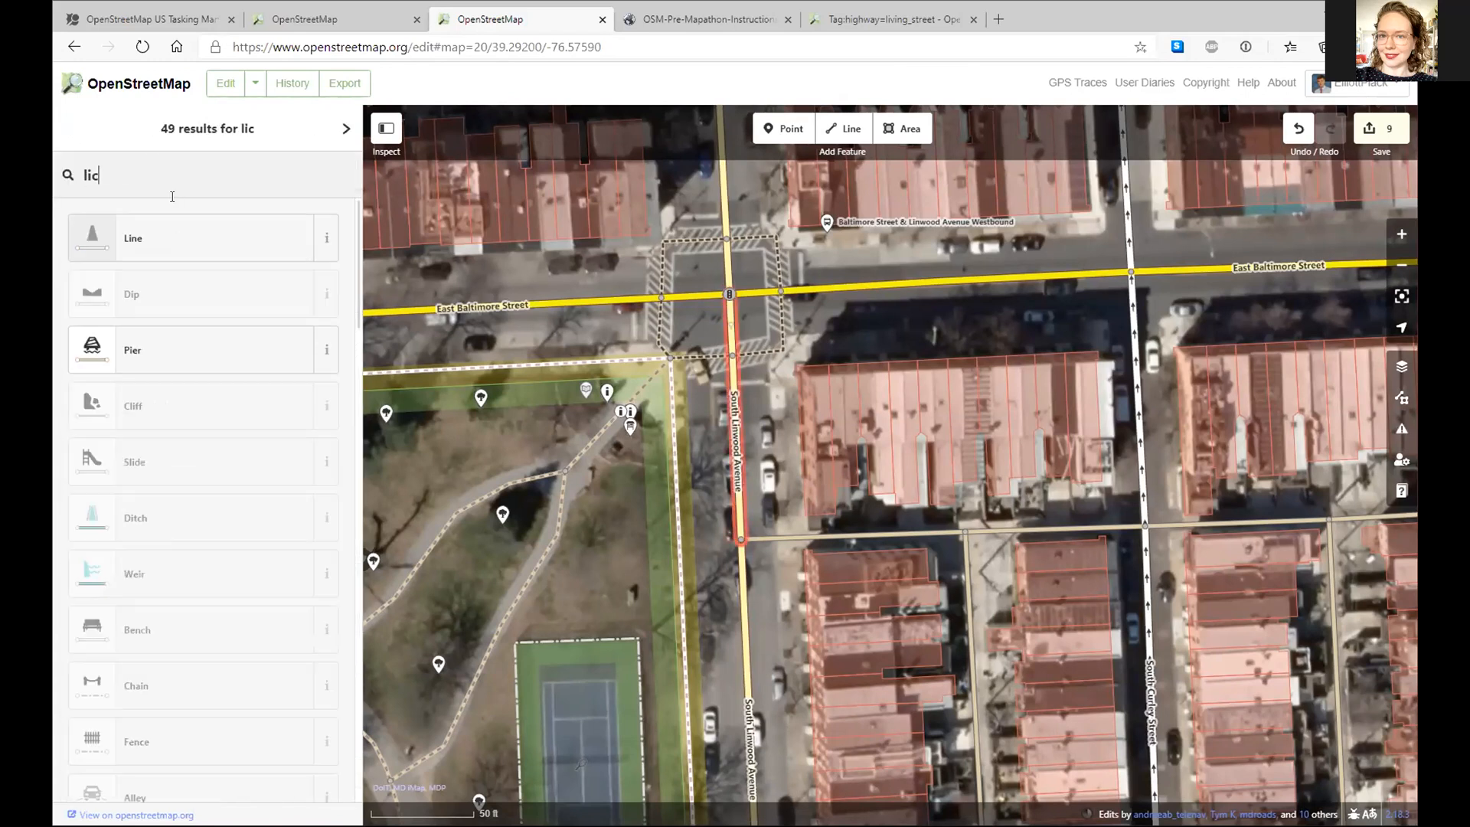
text(v)
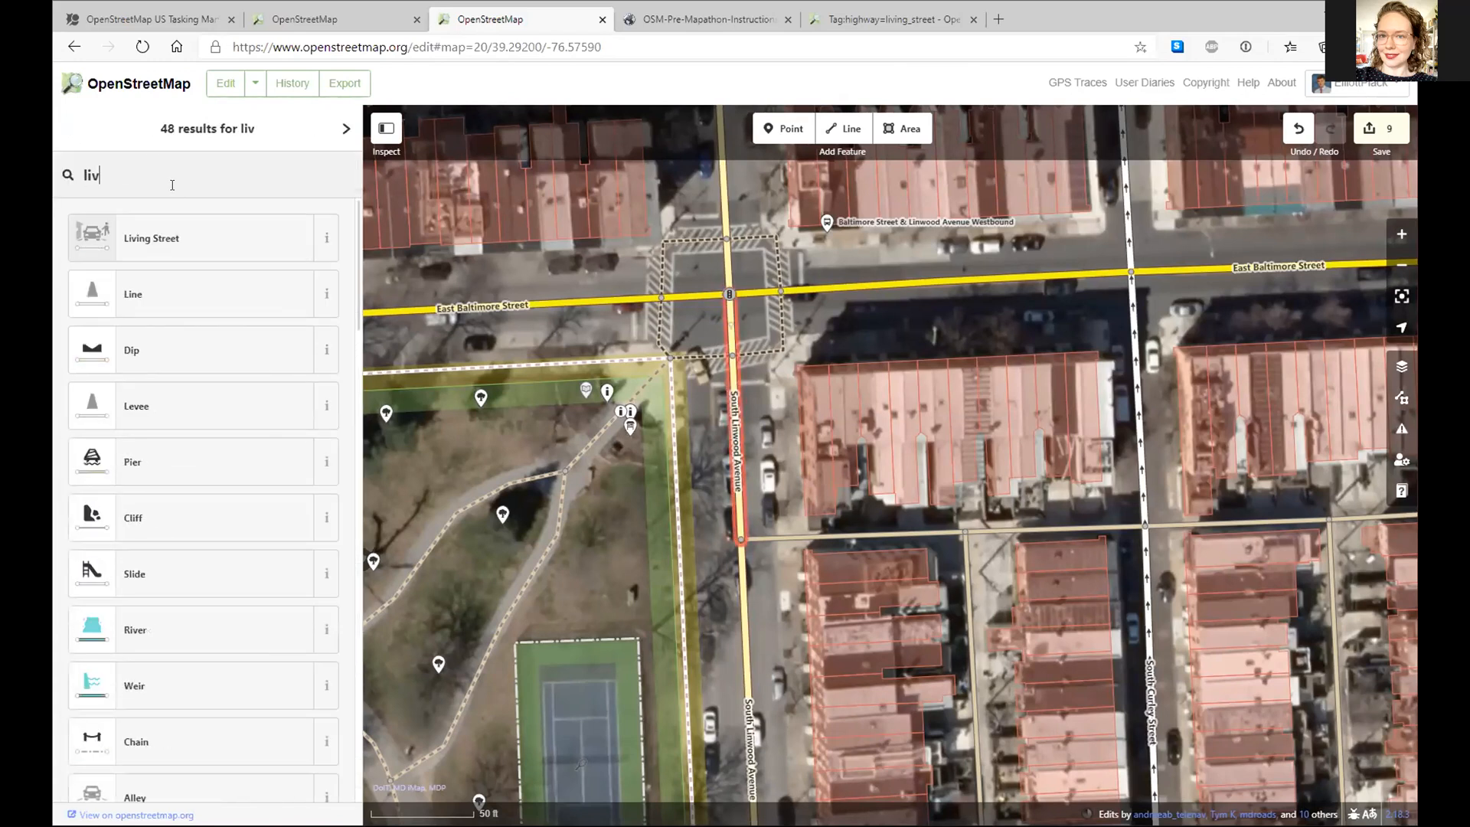
click(173, 240)
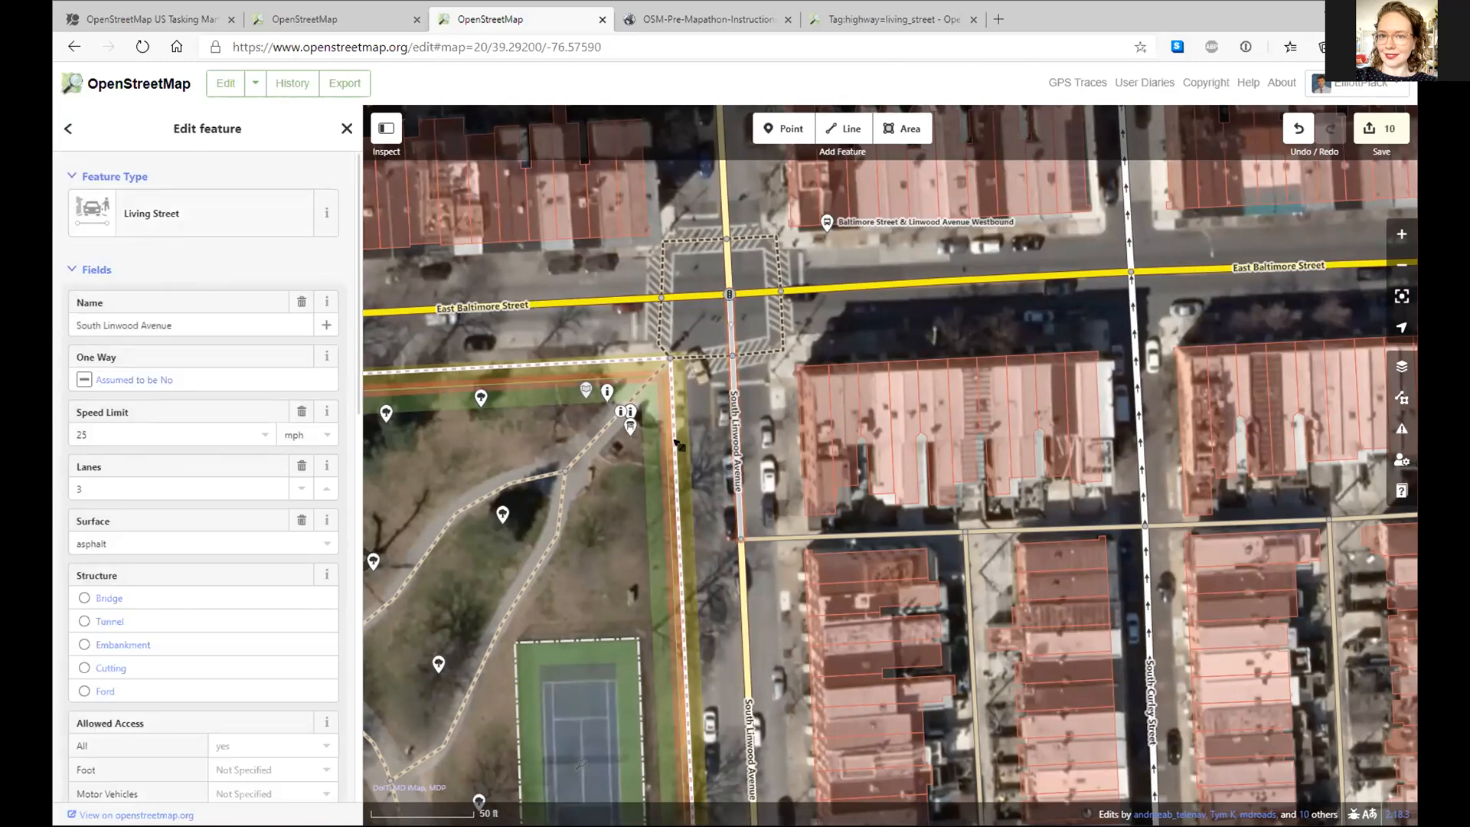
- Select the park tree and add the Species Wikidata field, checking its explanation
click(502, 513)
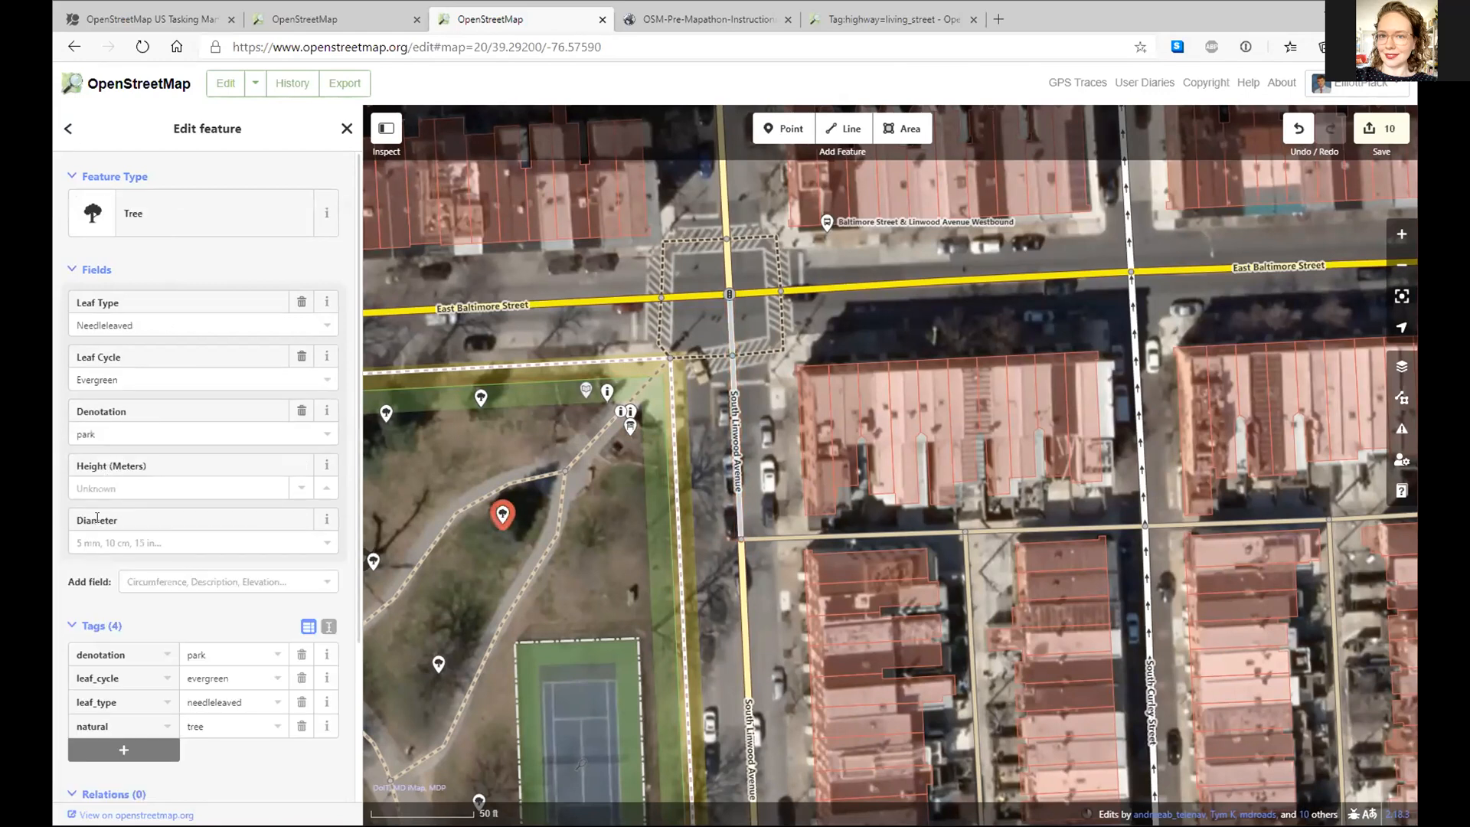
click(150, 575)
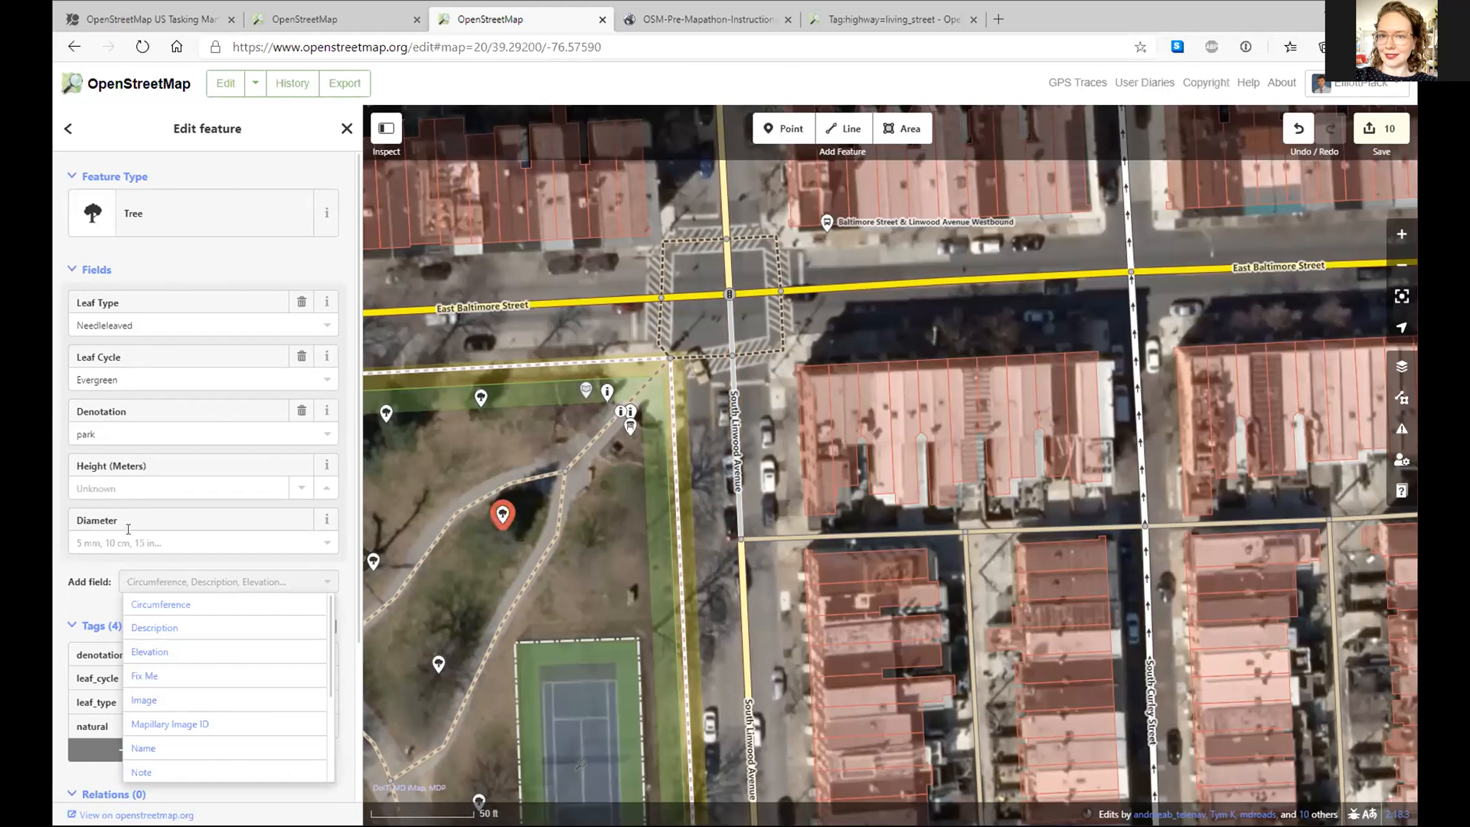
scroll(181, 635, down, 3)
scroll(179, 624, up, 3)
text(s)
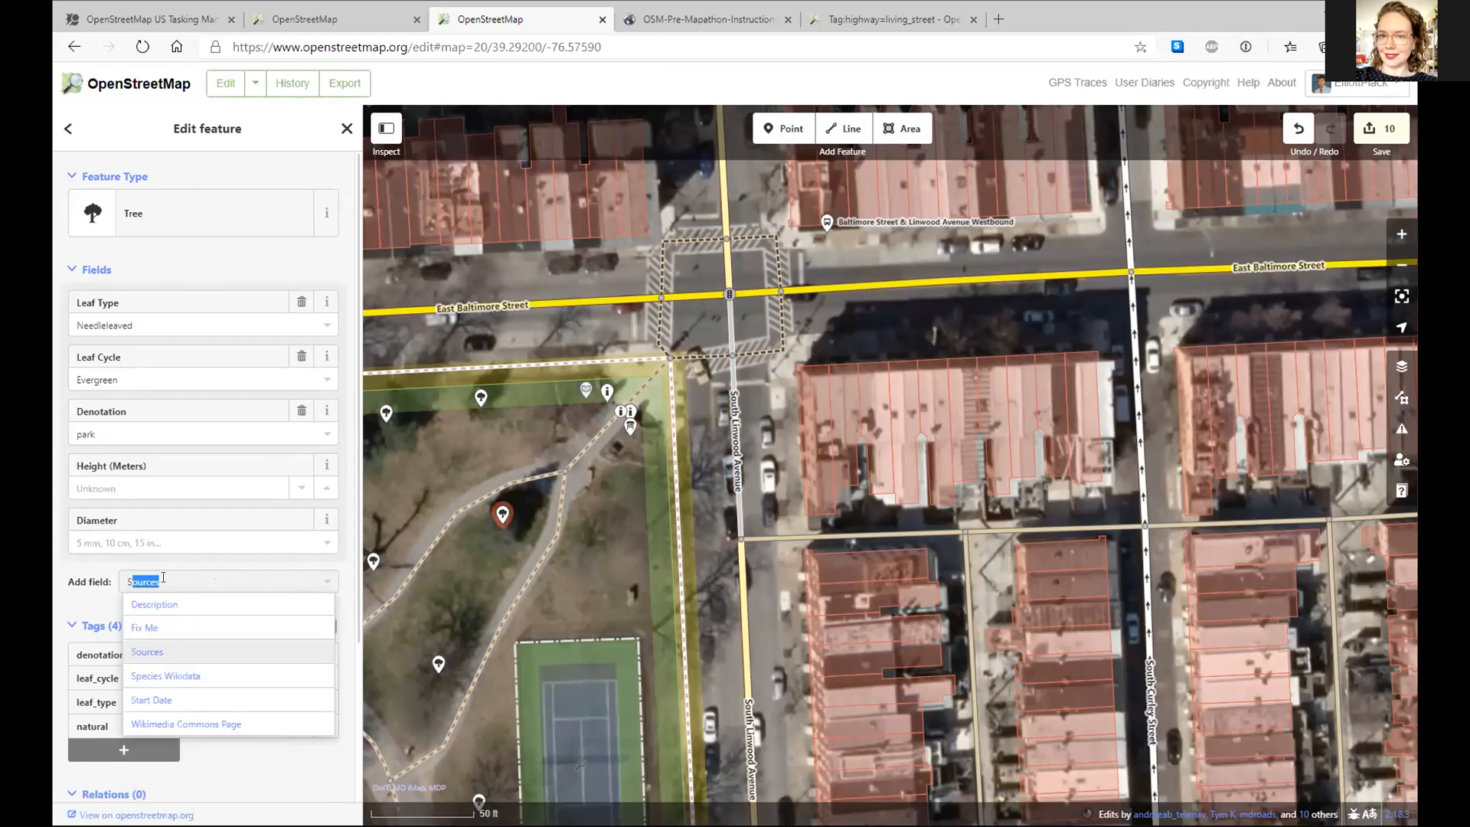
text(pecies Wikidata)
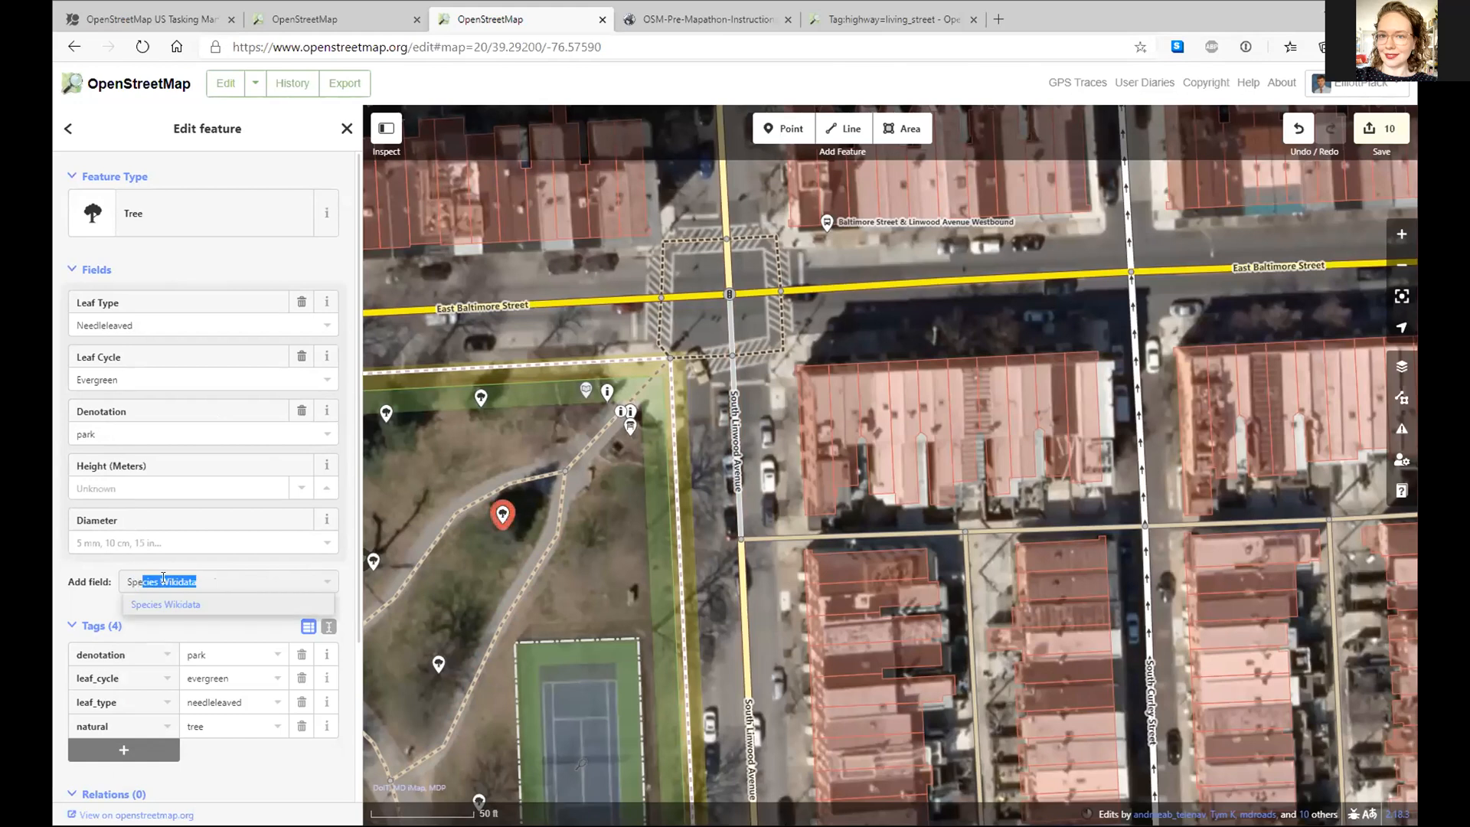
click(192, 603)
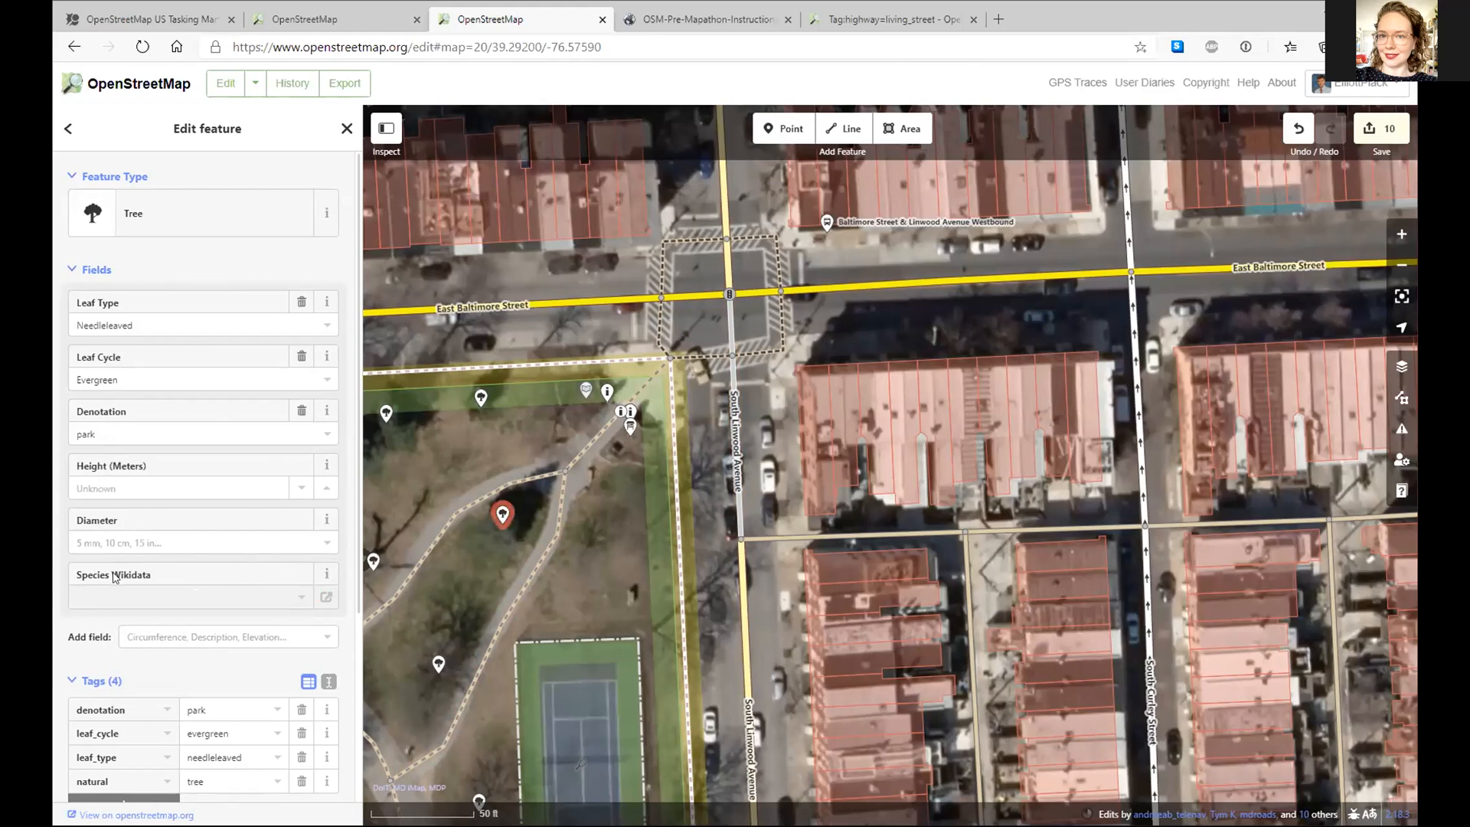
click(330, 581)
click(329, 578)
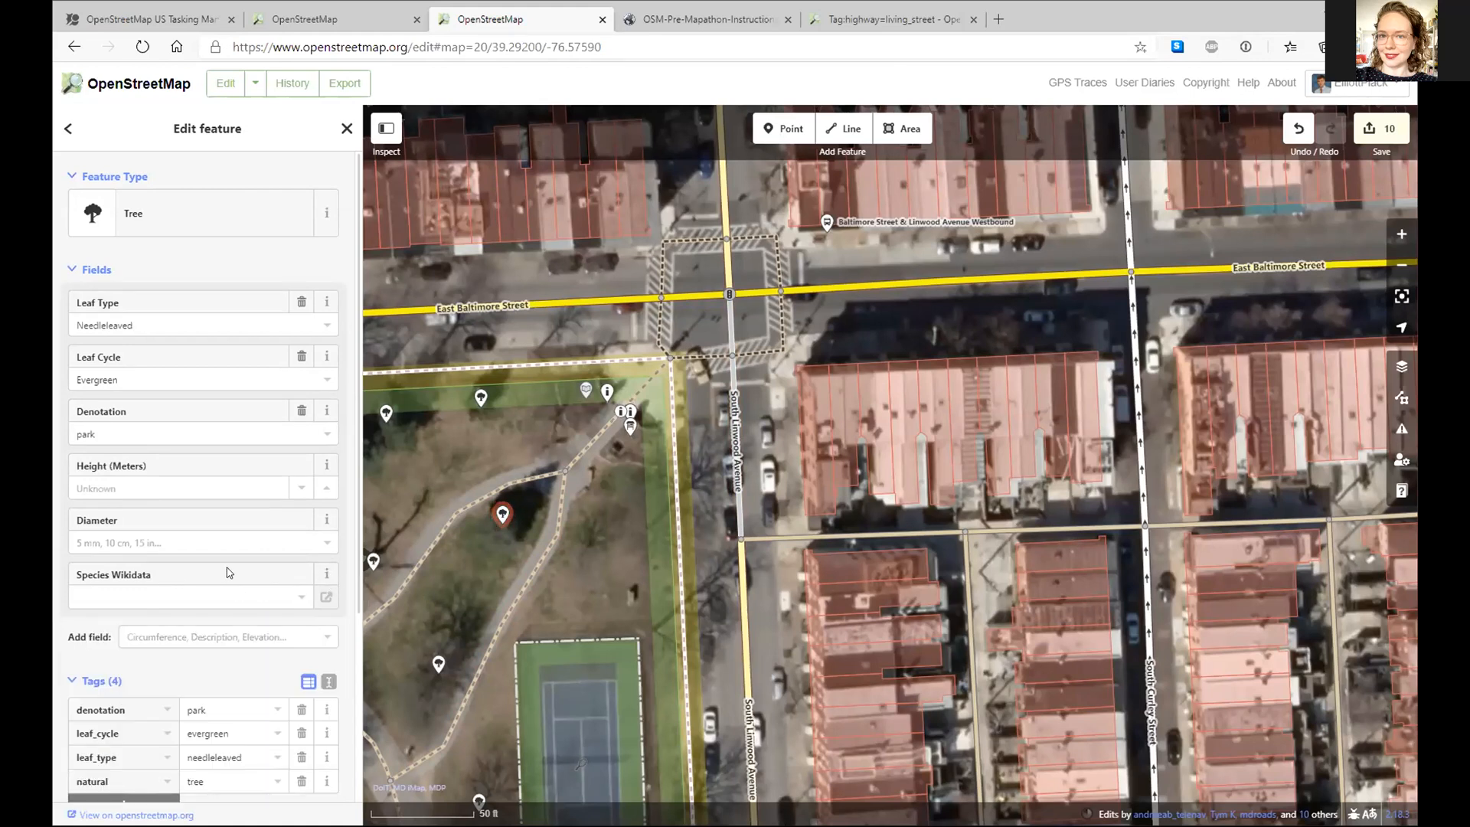
- Add an empty tag row to the tree and reveal its full tag table
scroll(210, 570, down, 3)
click(124, 607)
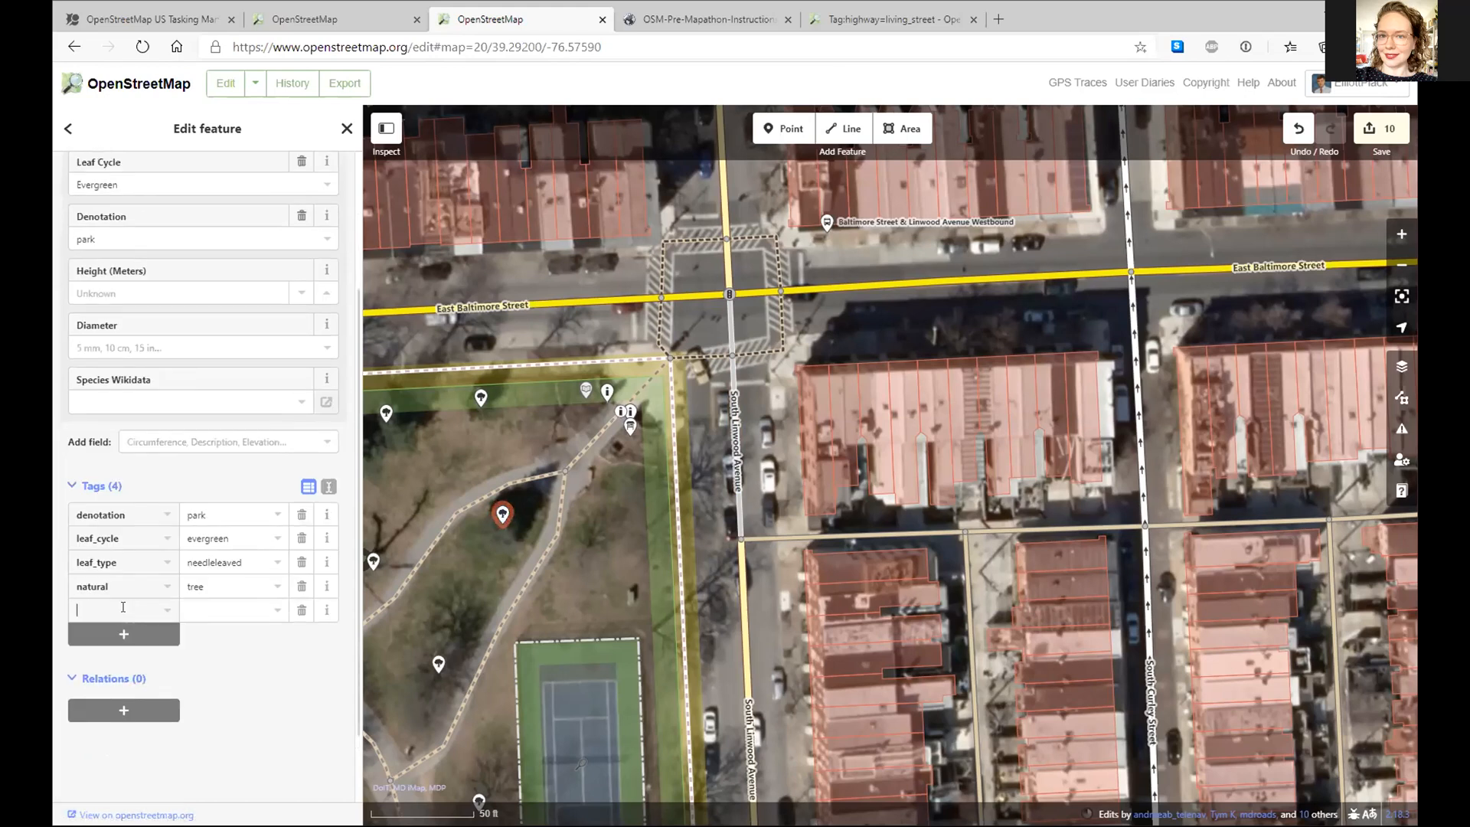
scroll(175, 422, up, 3)
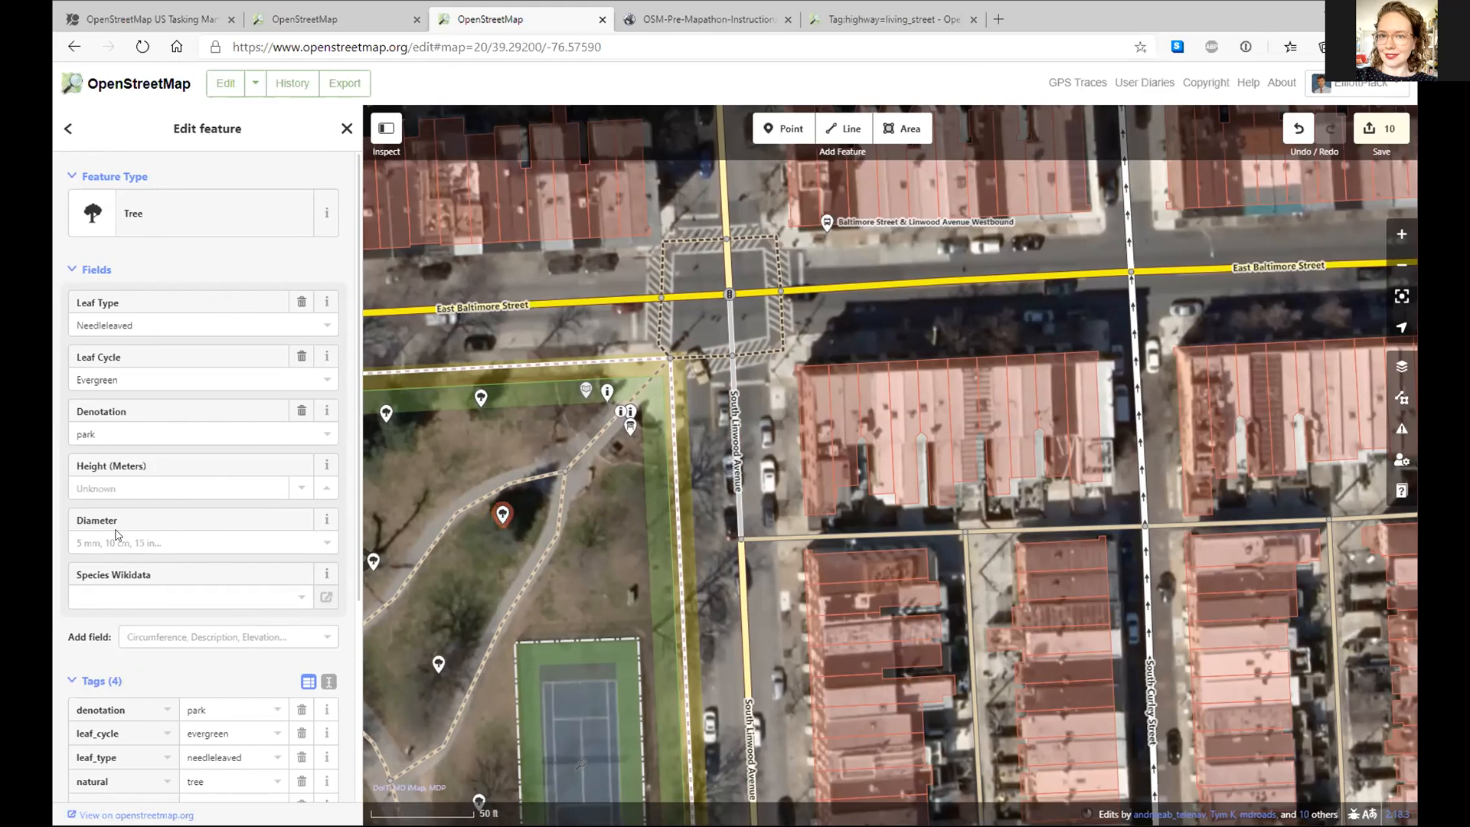
click(160, 634)
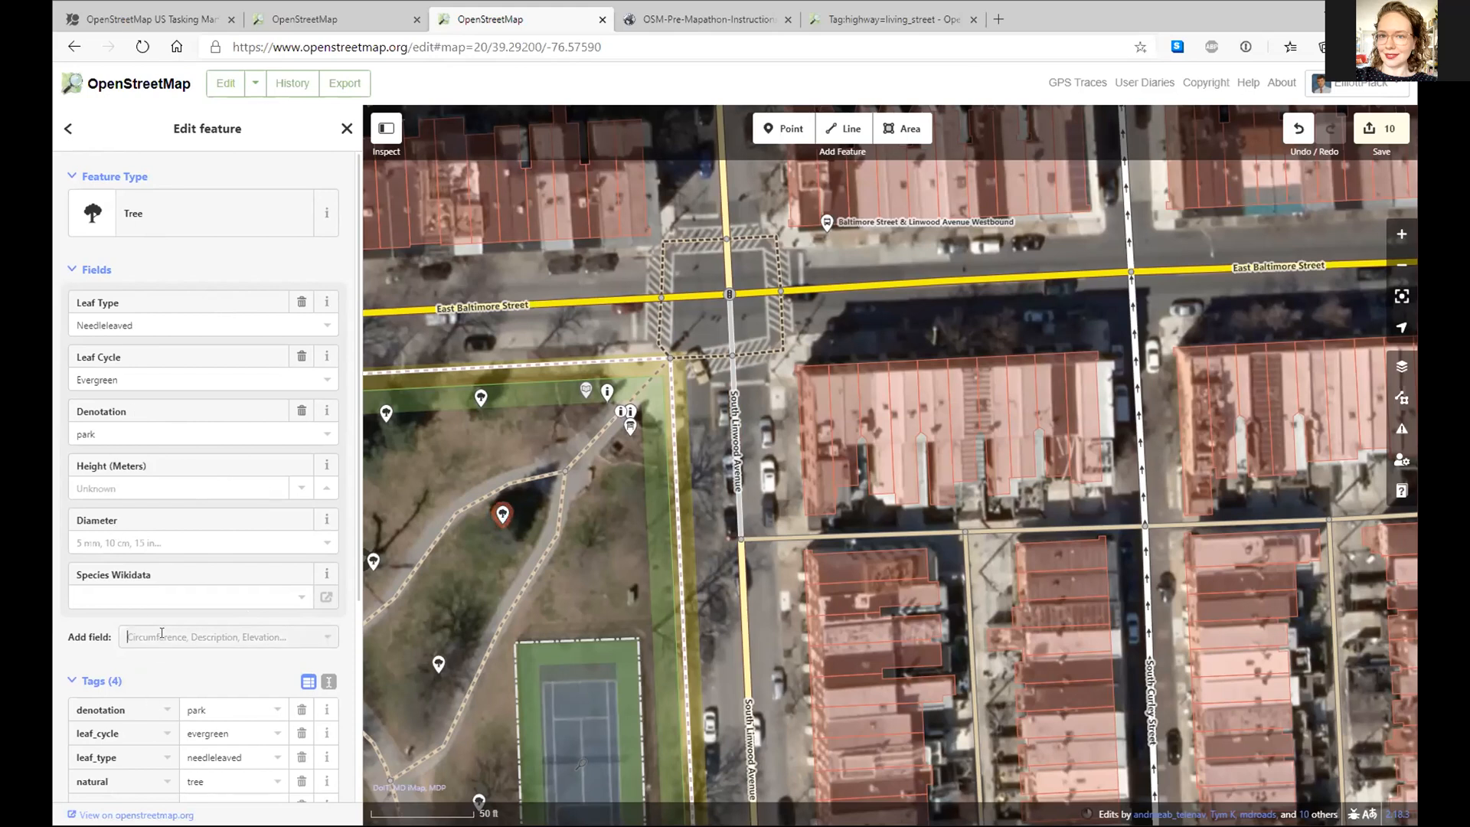
scroll(161, 633, down, 1)
click(79, 571)
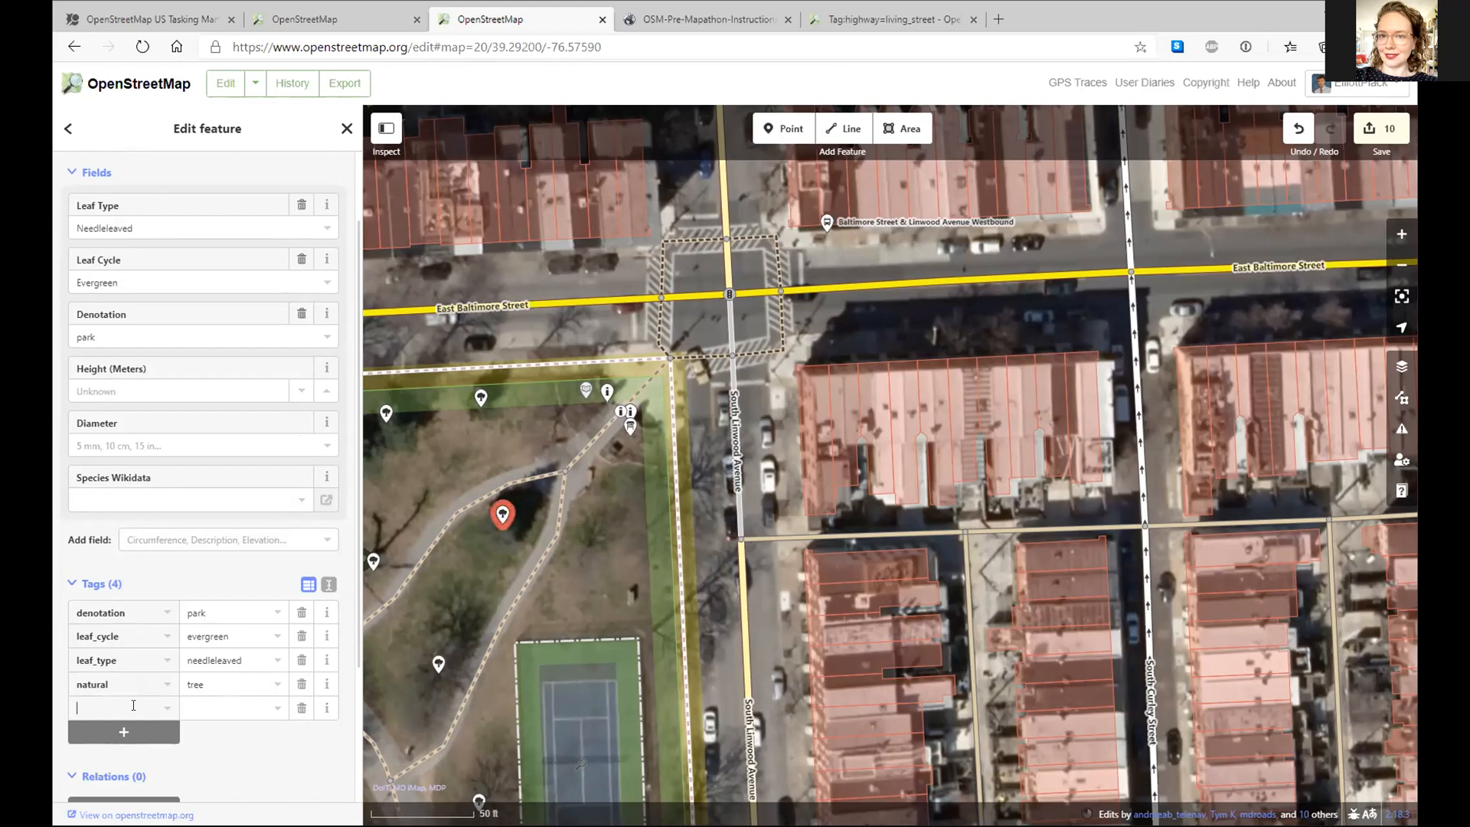
- Add a species key to the tree, try Quercus robur, then clear the value
click(133, 707)
text(species)
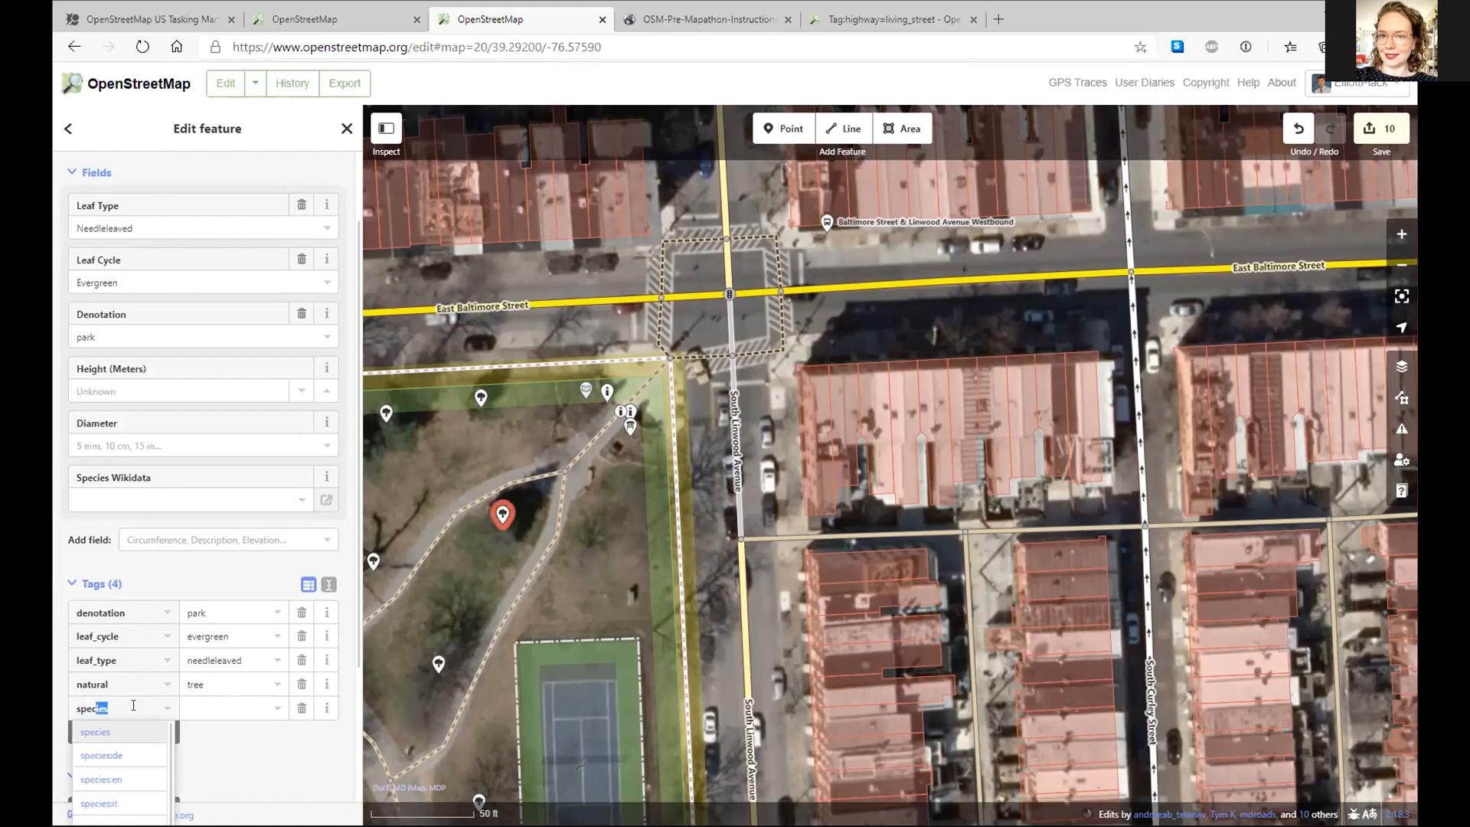
key(Tab)
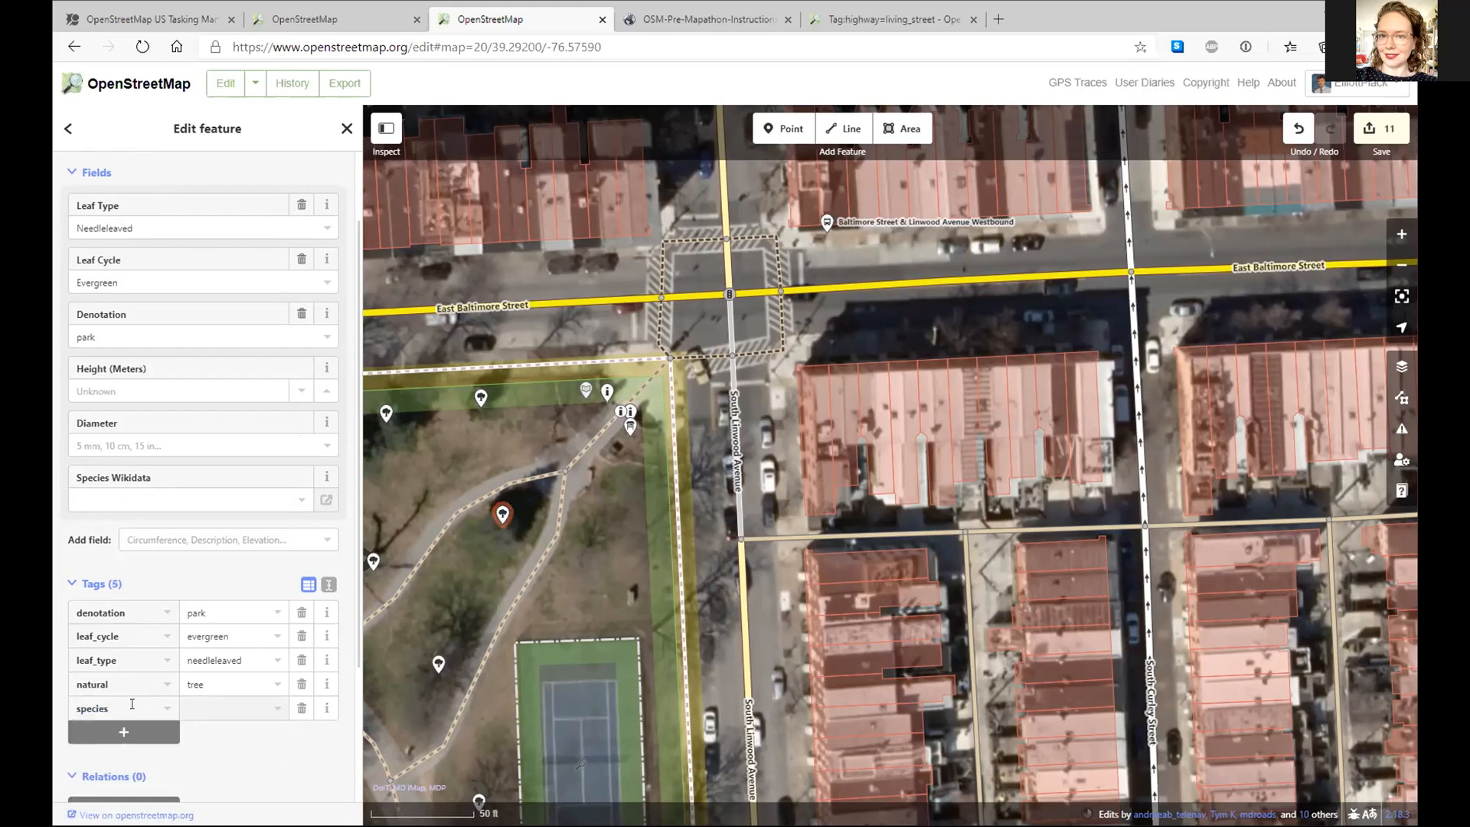
click(203, 705)
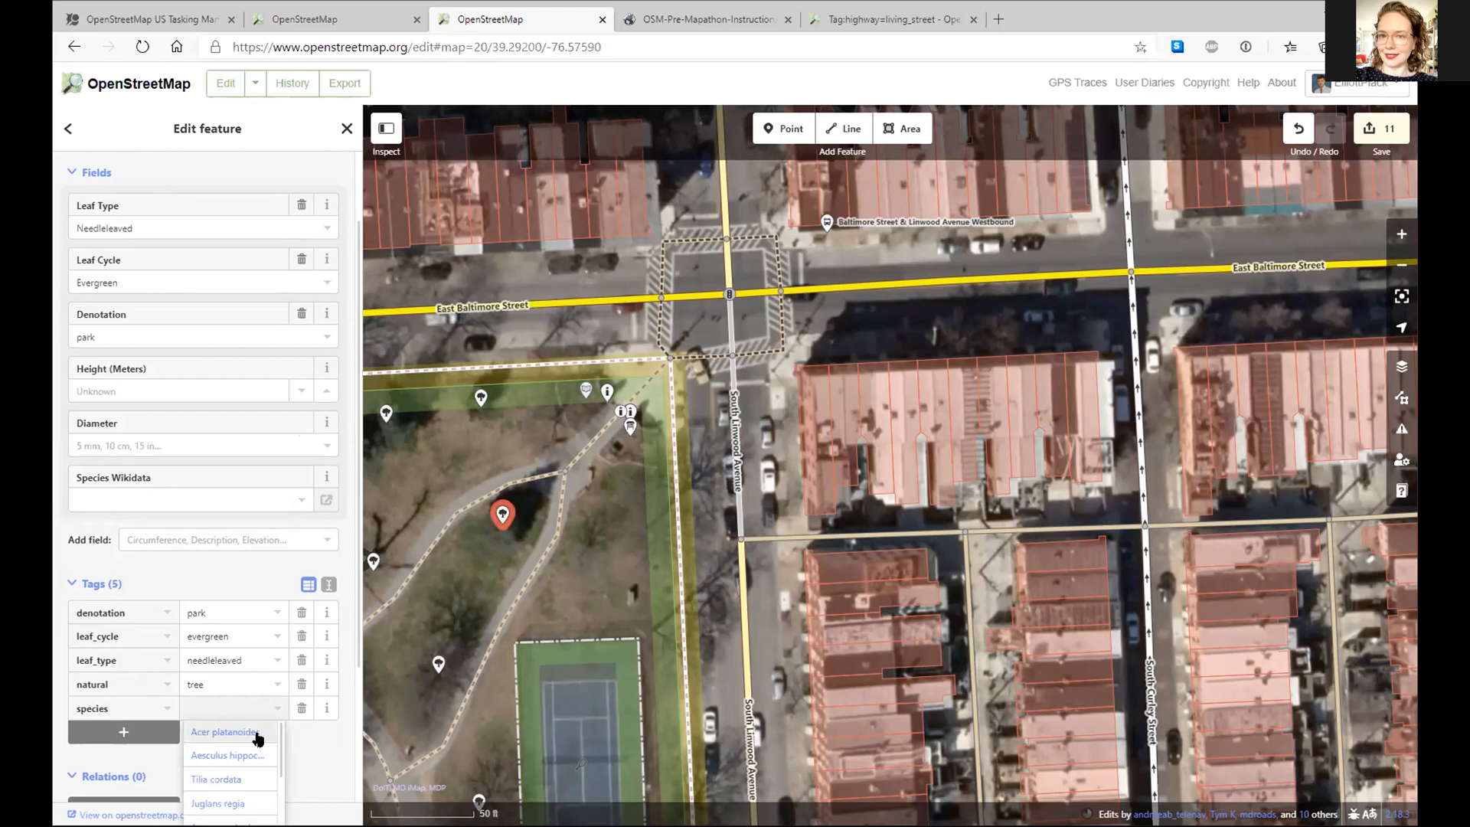
scroll(249, 753, down, 3)
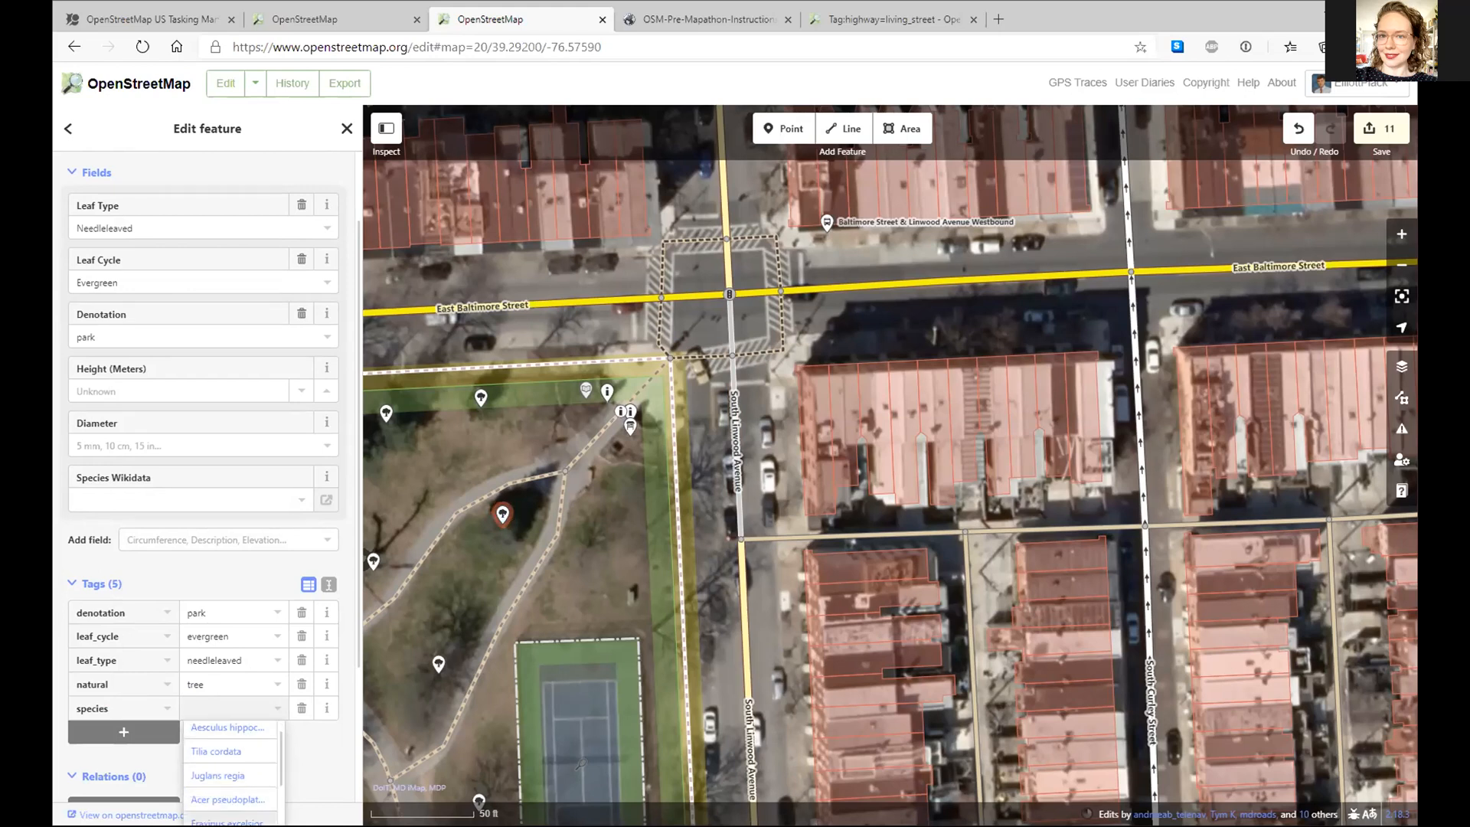
click(250, 784)
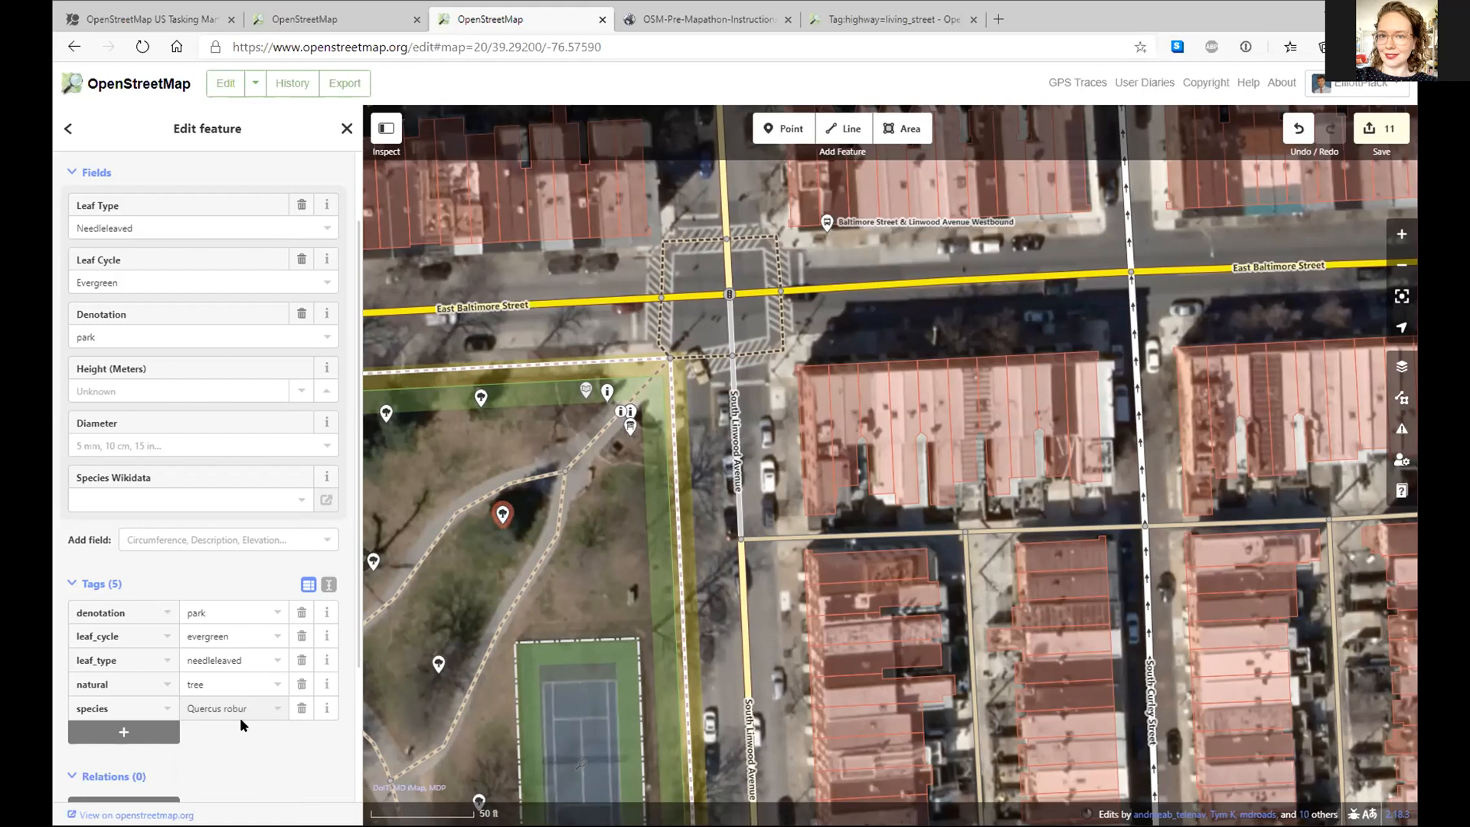
drag(247, 708, 67, 703)
key(BackSpace)
- Change the tree's denotation to agricultural
click(321, 337)
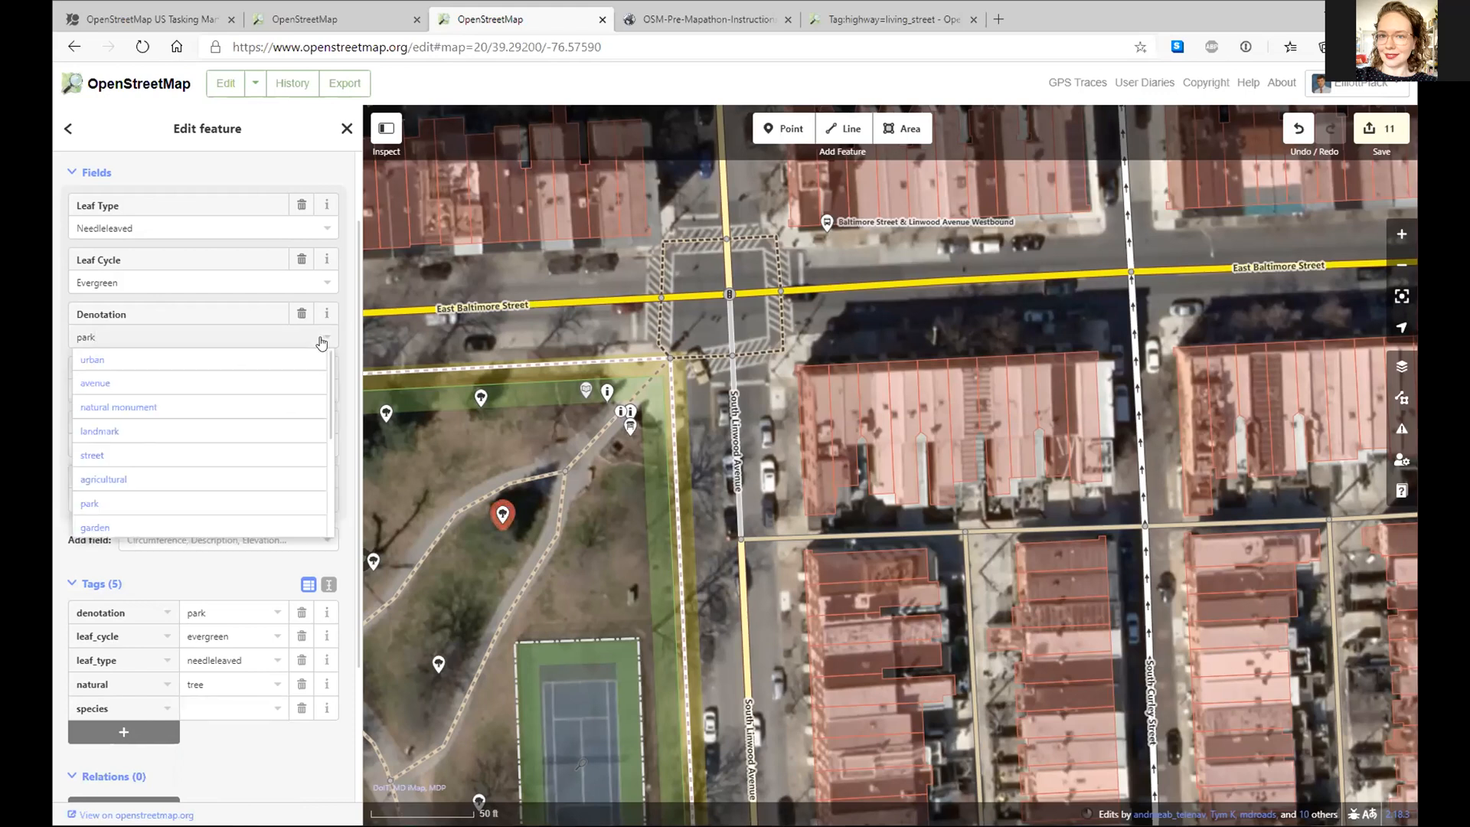
click(199, 480)
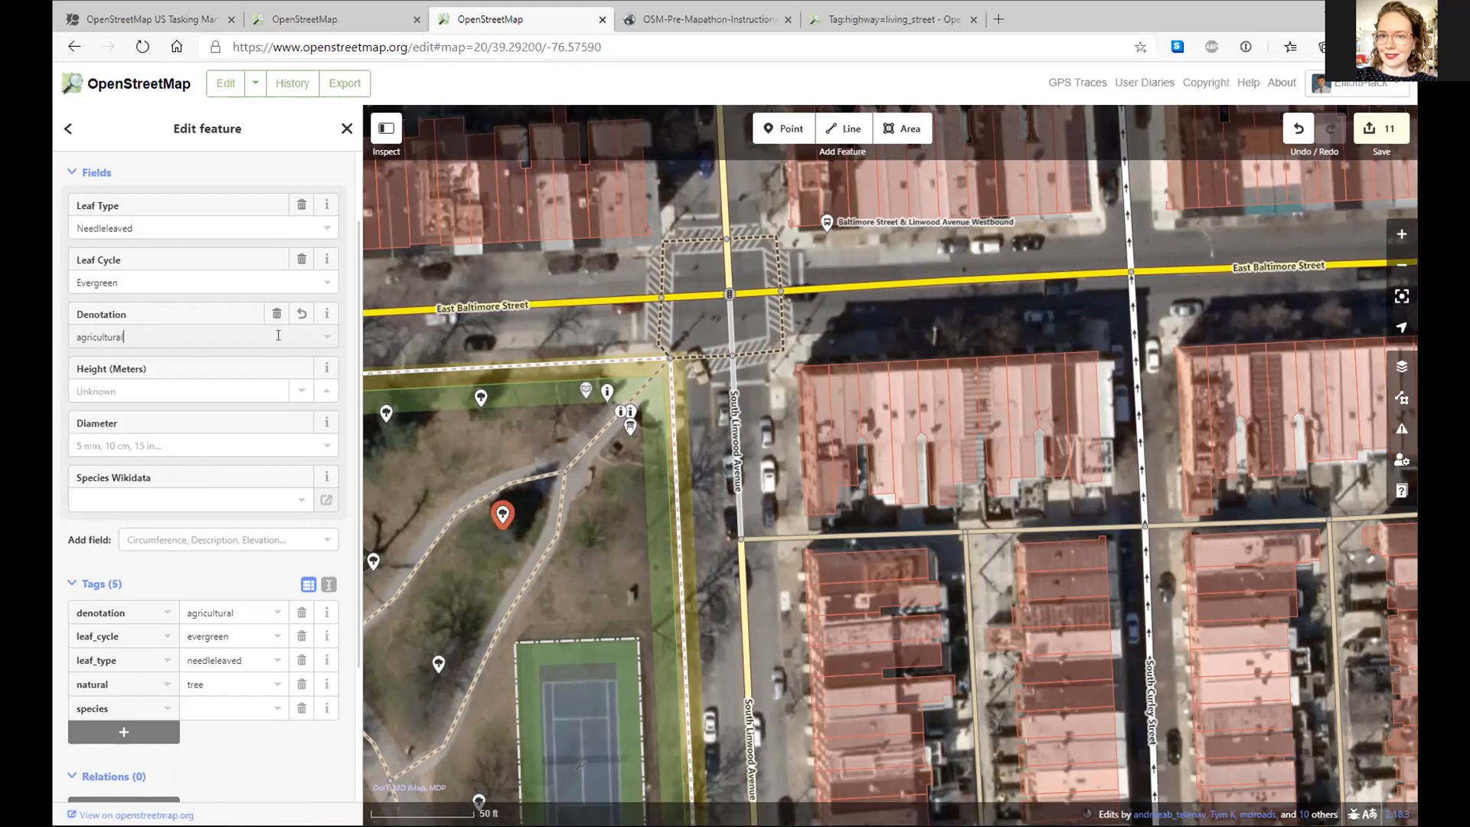
click(233, 708)
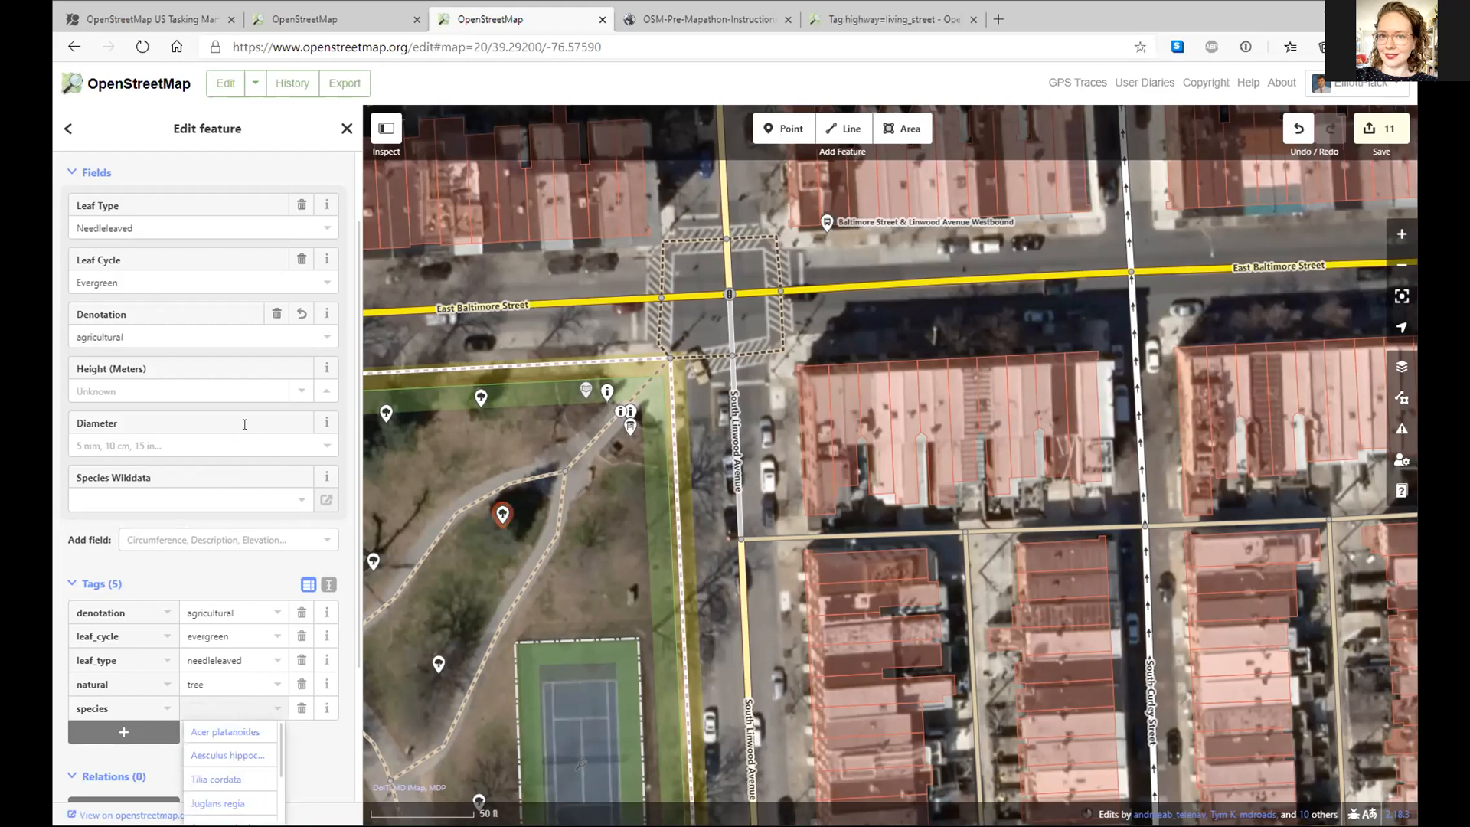
- Open the Tree type description and its natural=tree wiki documentation
scroll(245, 424, up, 2)
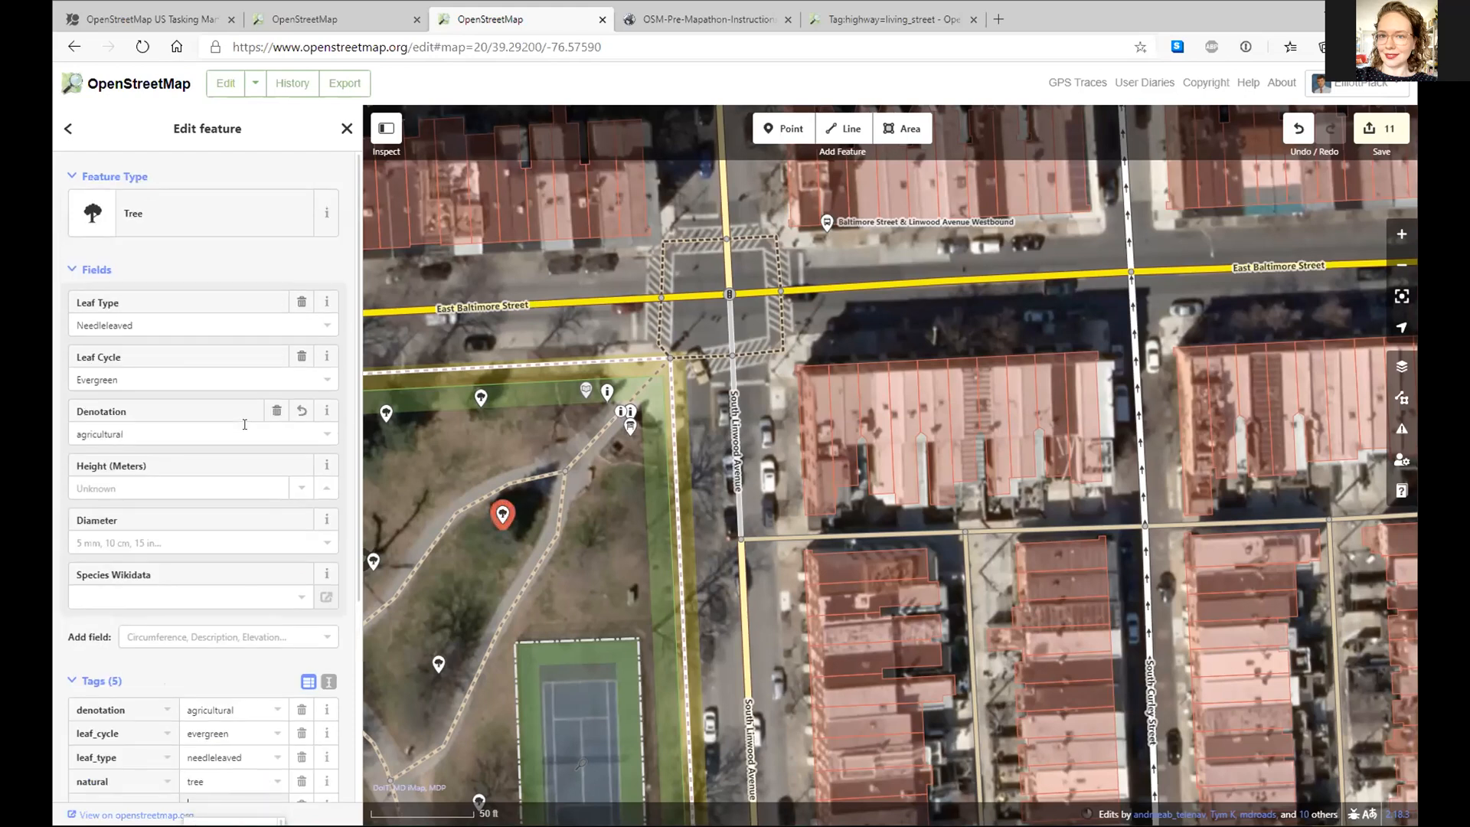
click(324, 218)
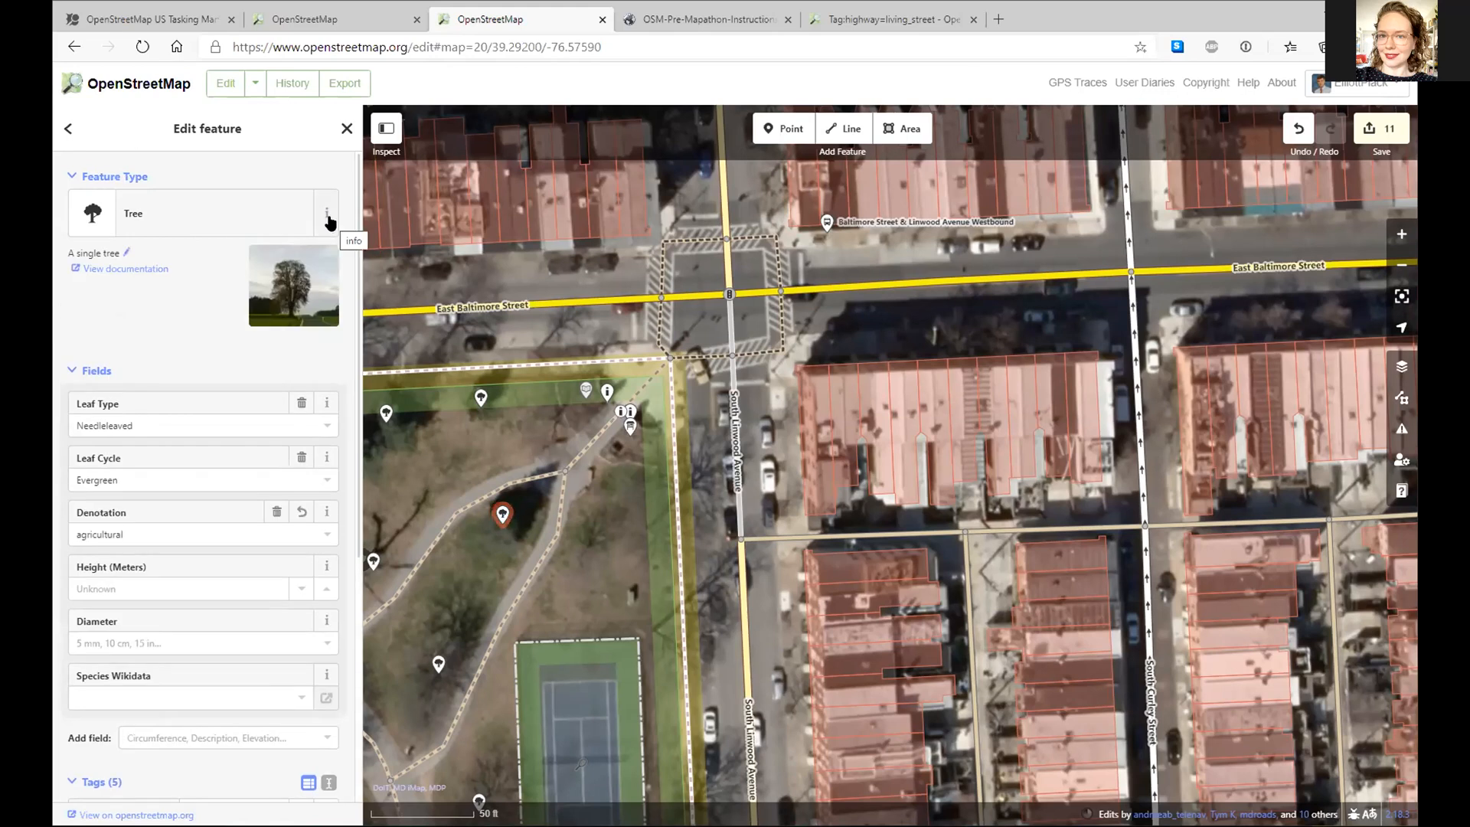
click(138, 269)
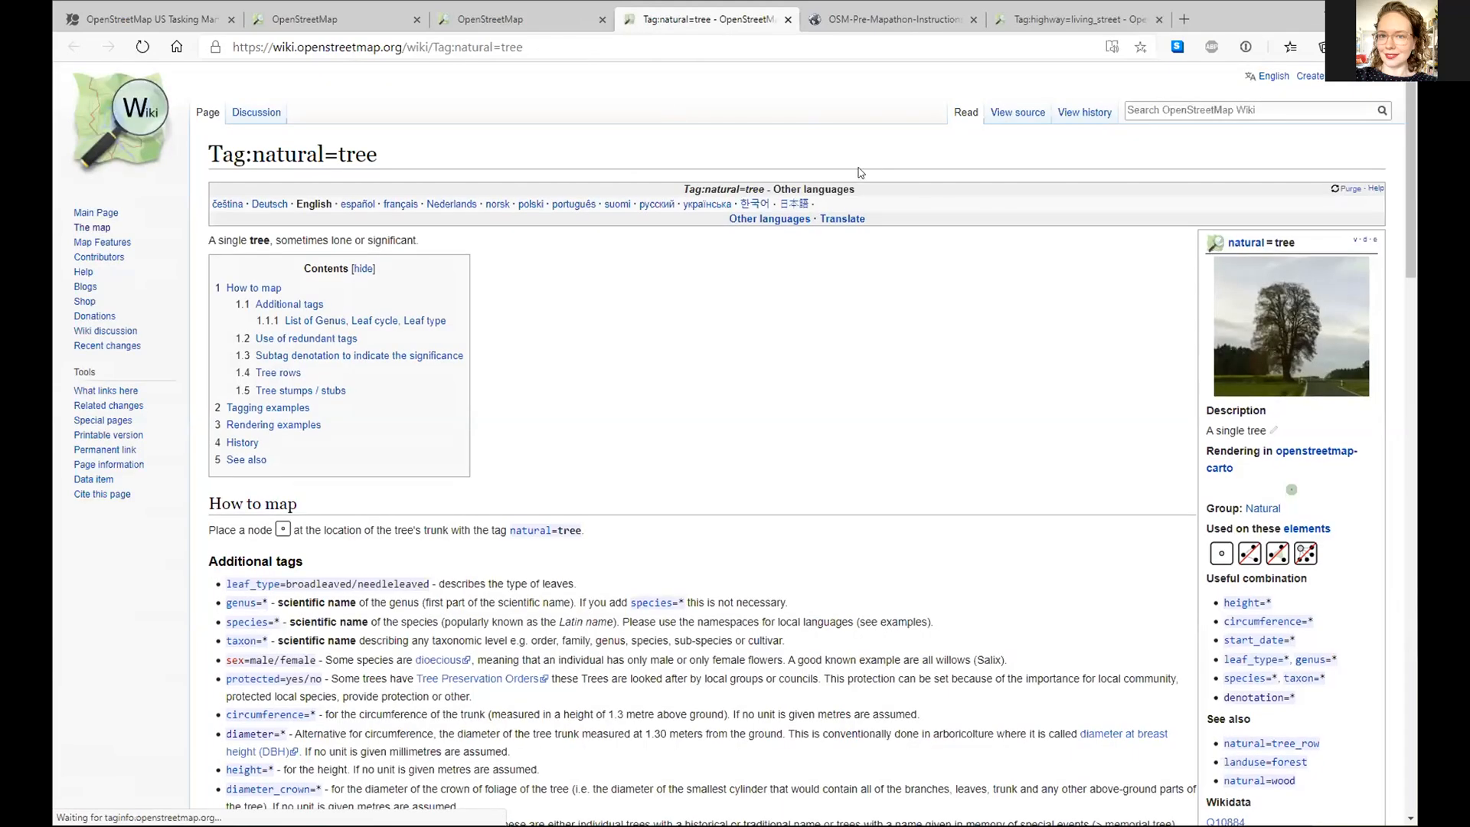
- Scroll the natural=tree wiki page down to additional tags such as leaf_type, genus and species
scroll(646, 582, down, 3)
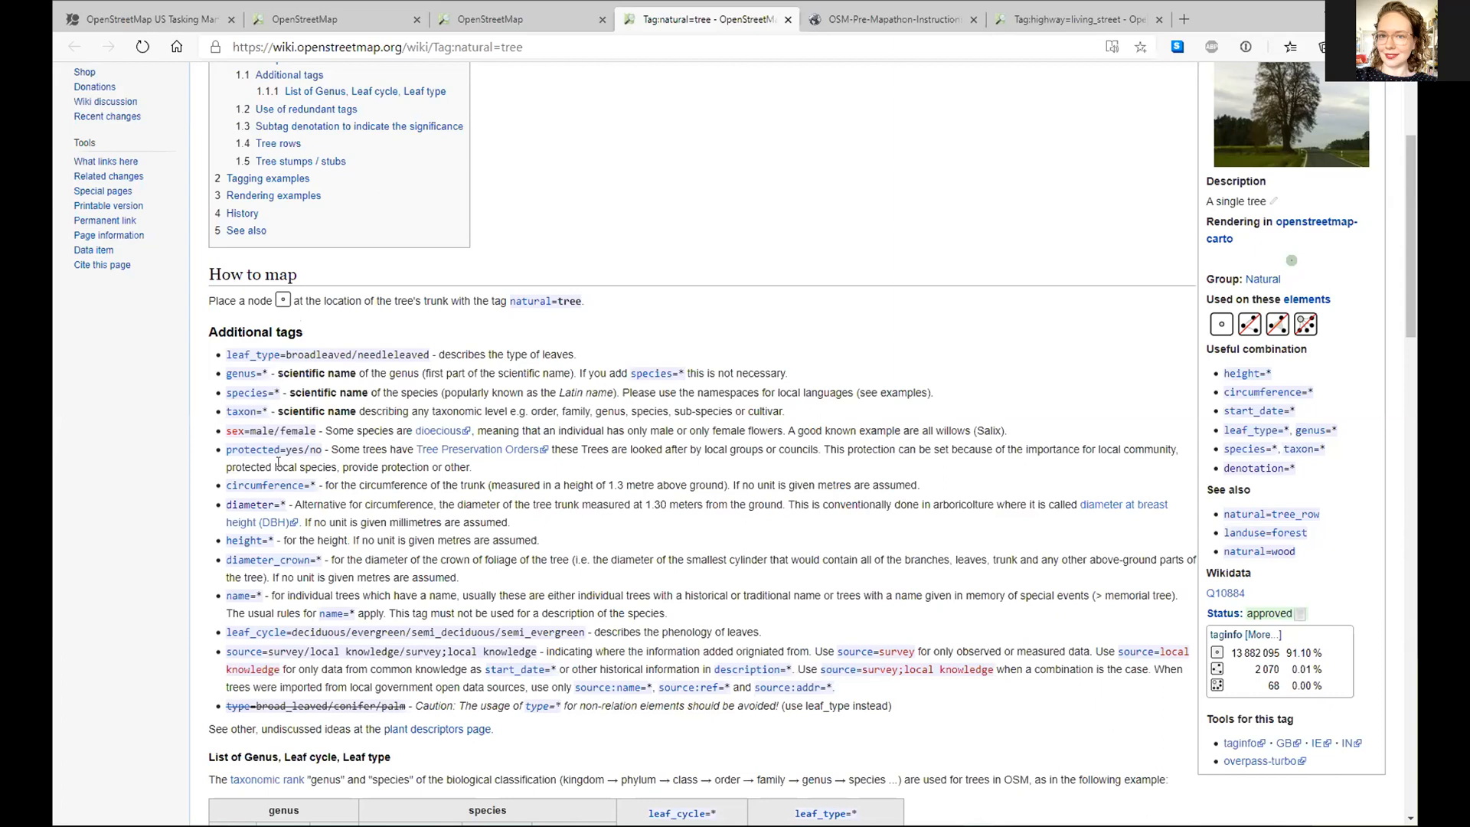
- Bring up the second OpenStreetMap editor tab, showing rail lines near Mosher Street with 5 edits
click(515, 31)
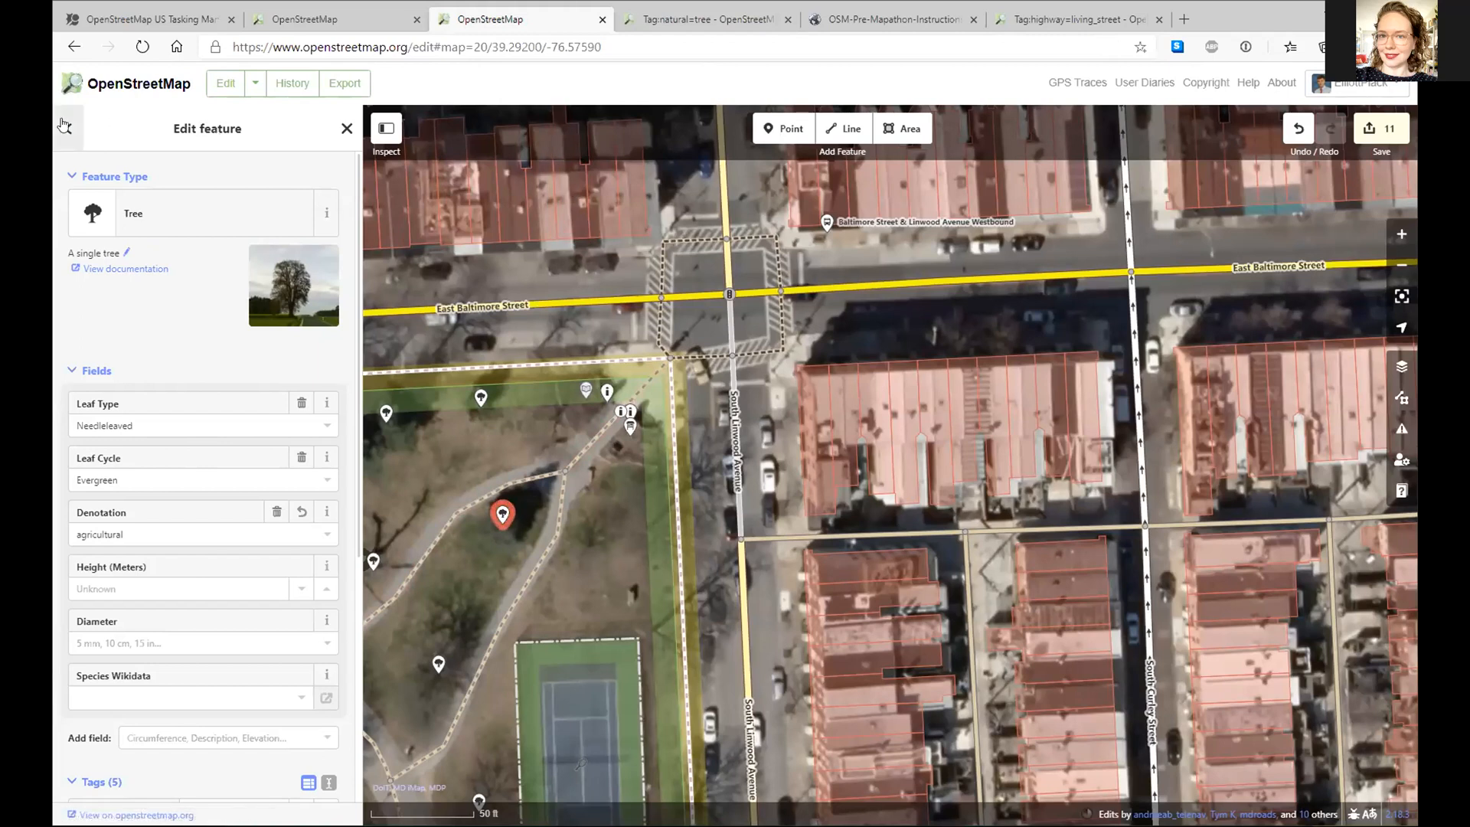
click(327, 34)
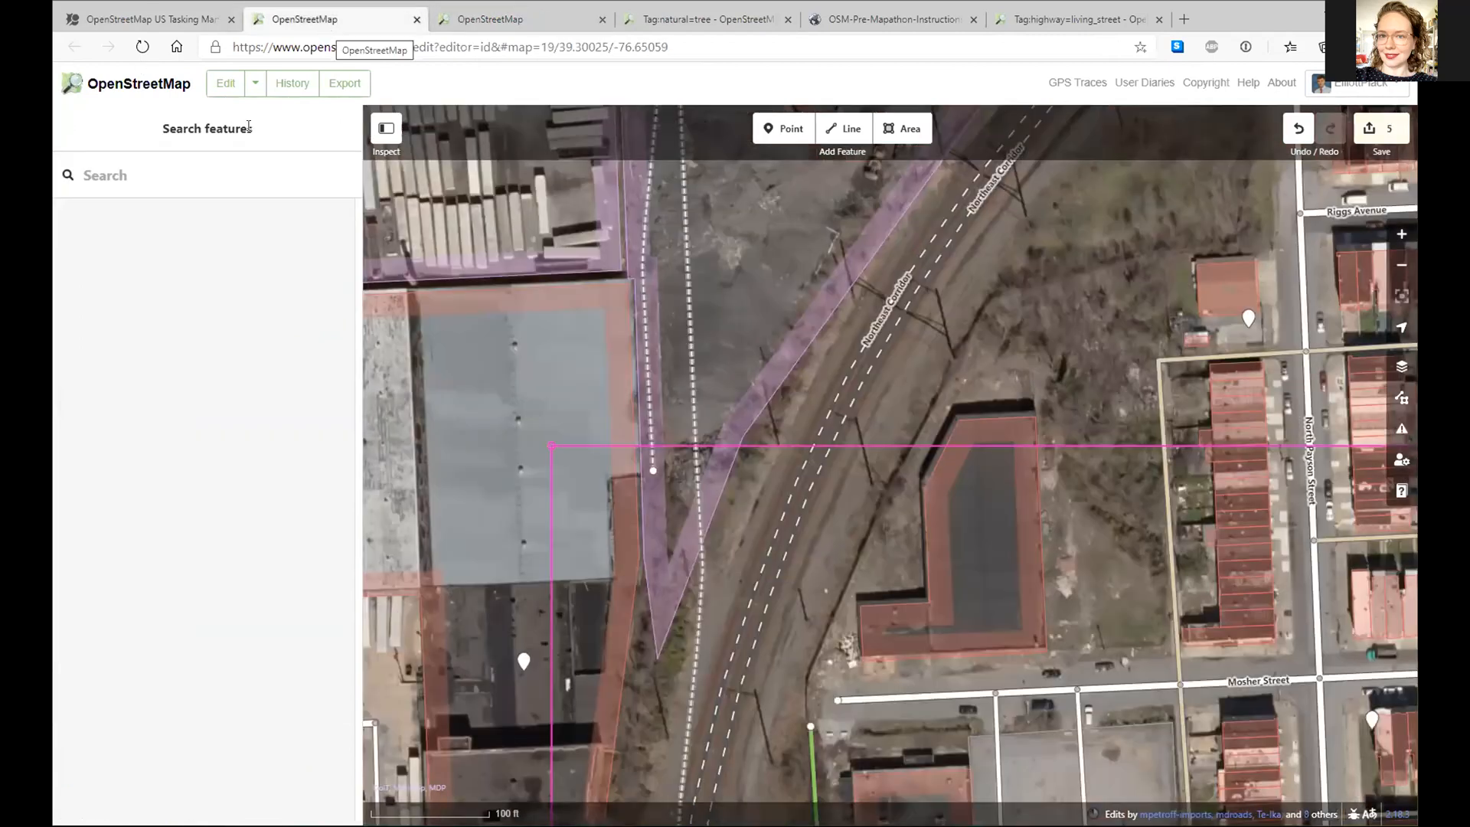
- Cancel leaving the editor and go back to the Patterson Park tab with the needleleaved tree
click(145, 88)
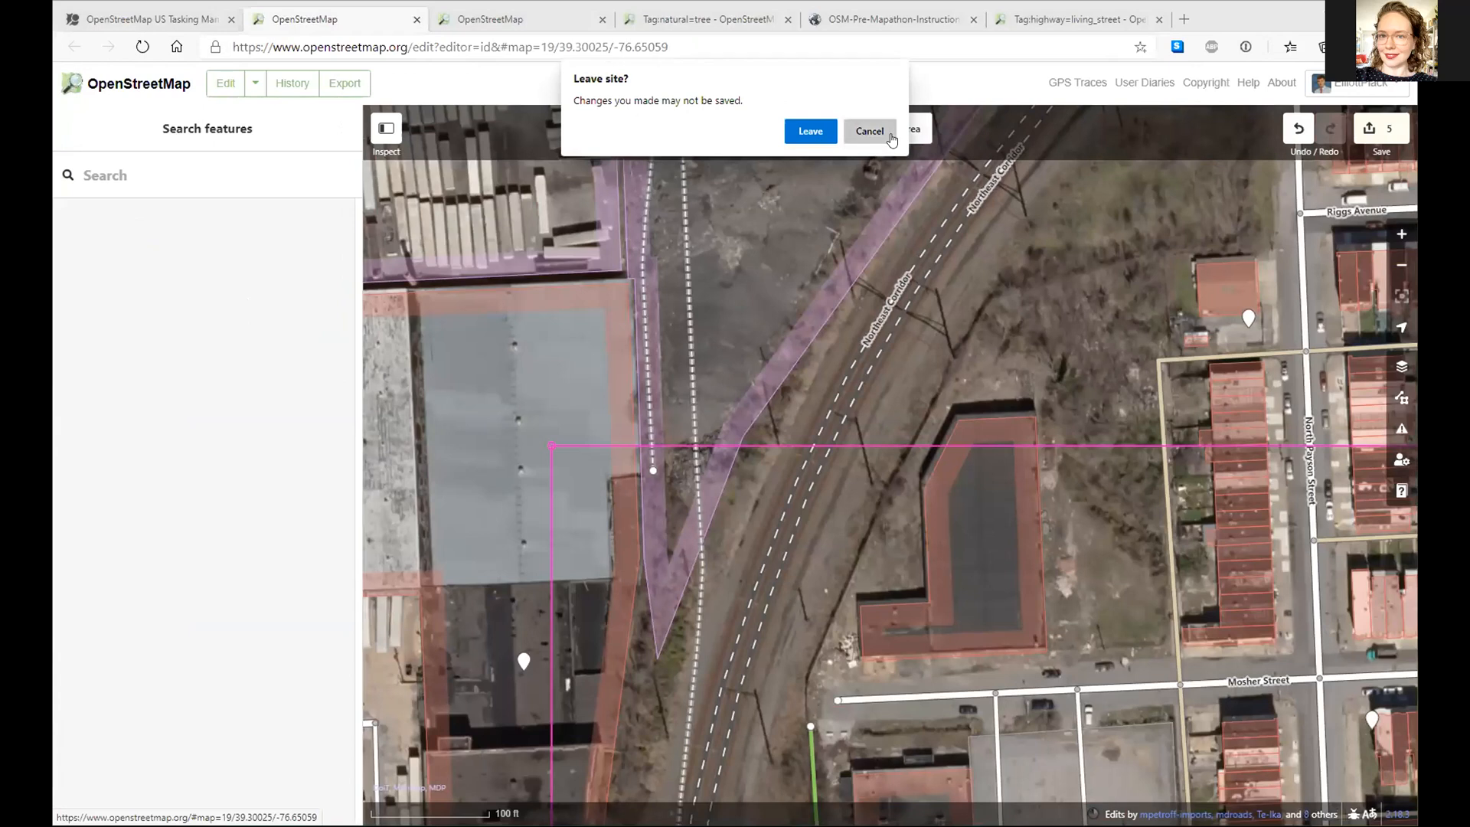
key(Escape)
click(477, 16)
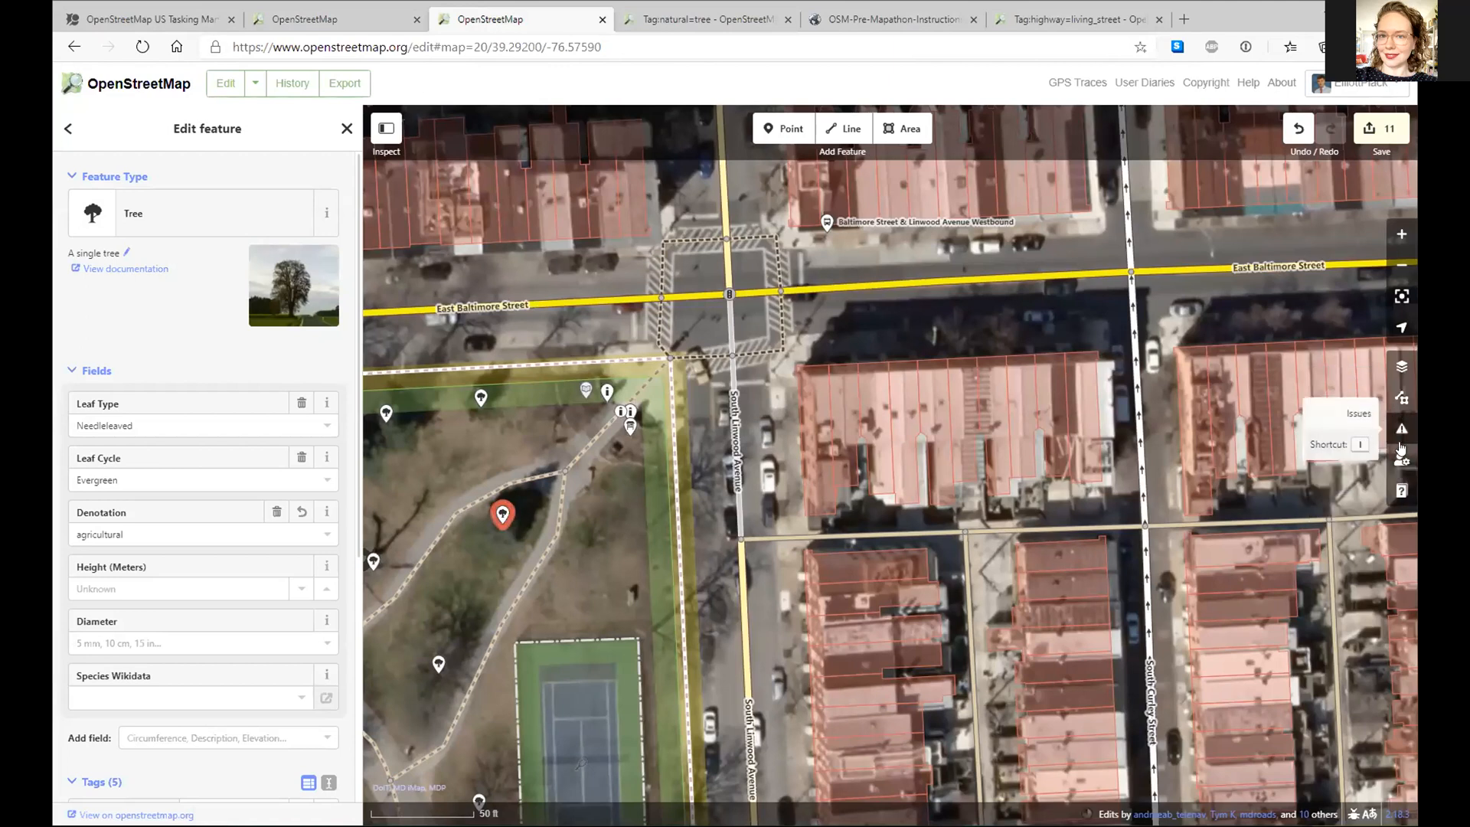
- Look through the editor's help guide, then close it
click(1400, 490)
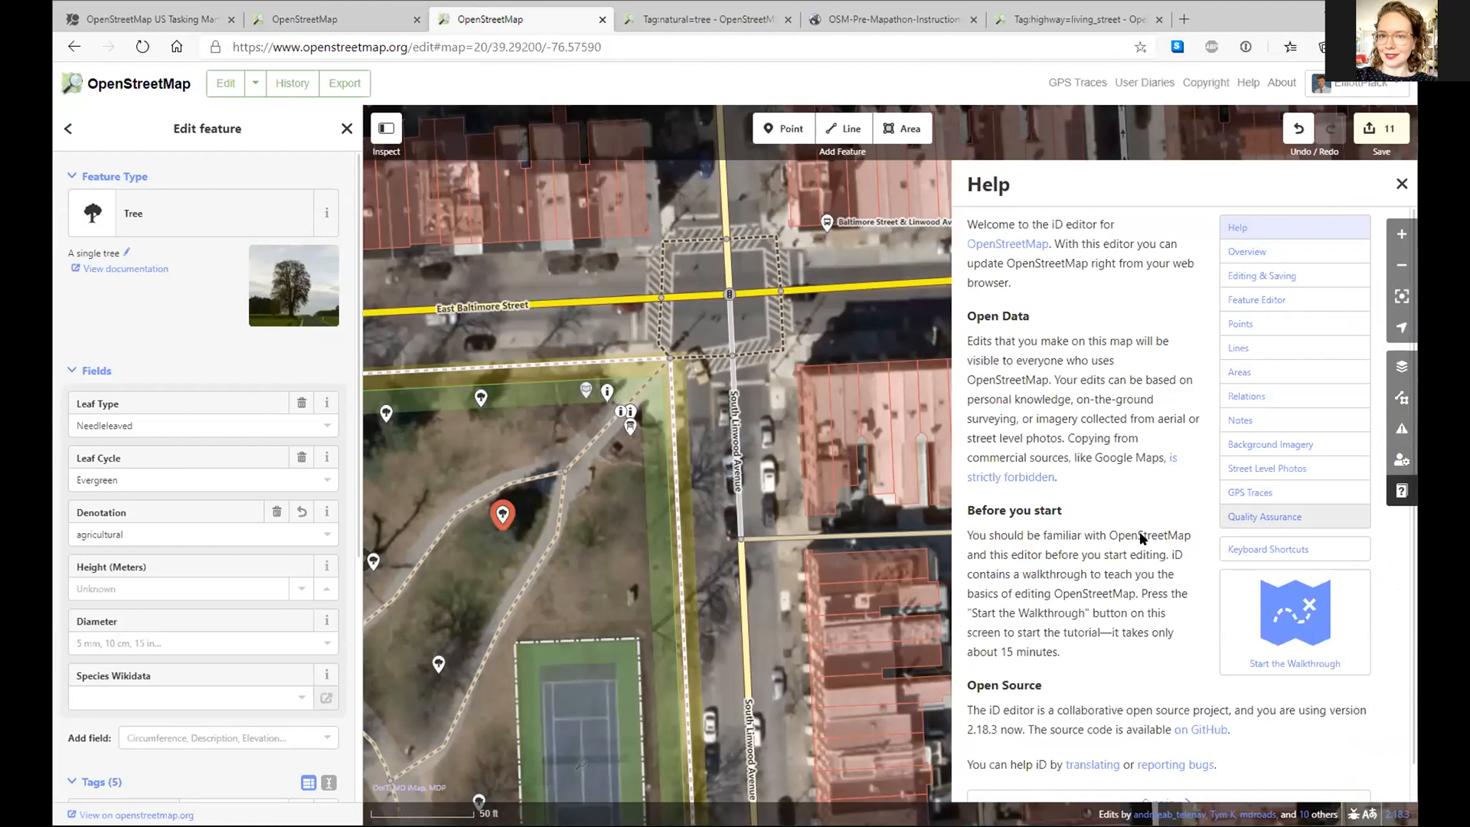
scroll(1162, 681, down, 1)
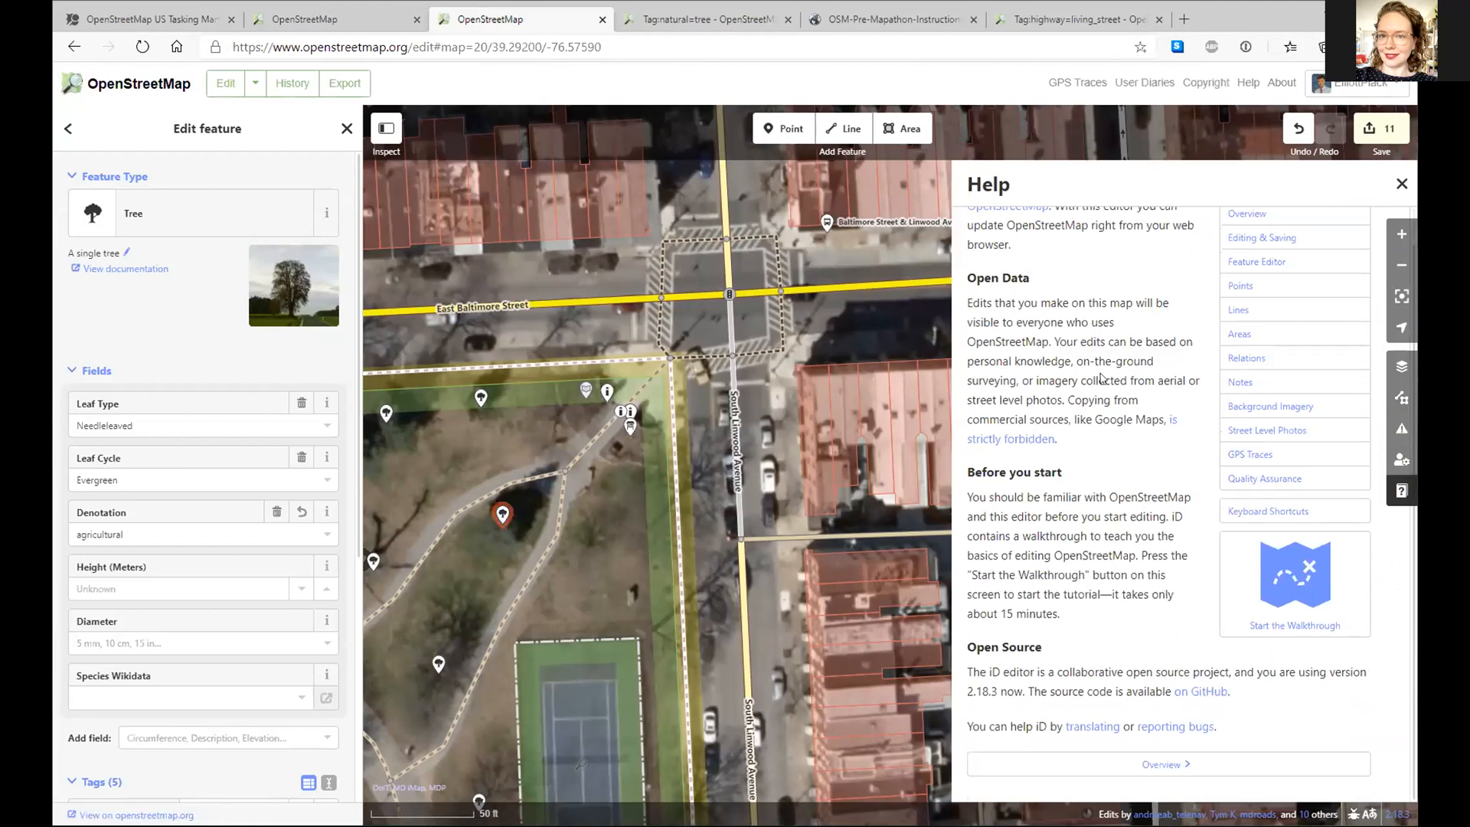
scroll(1211, 693, up, 1)
click(1400, 184)
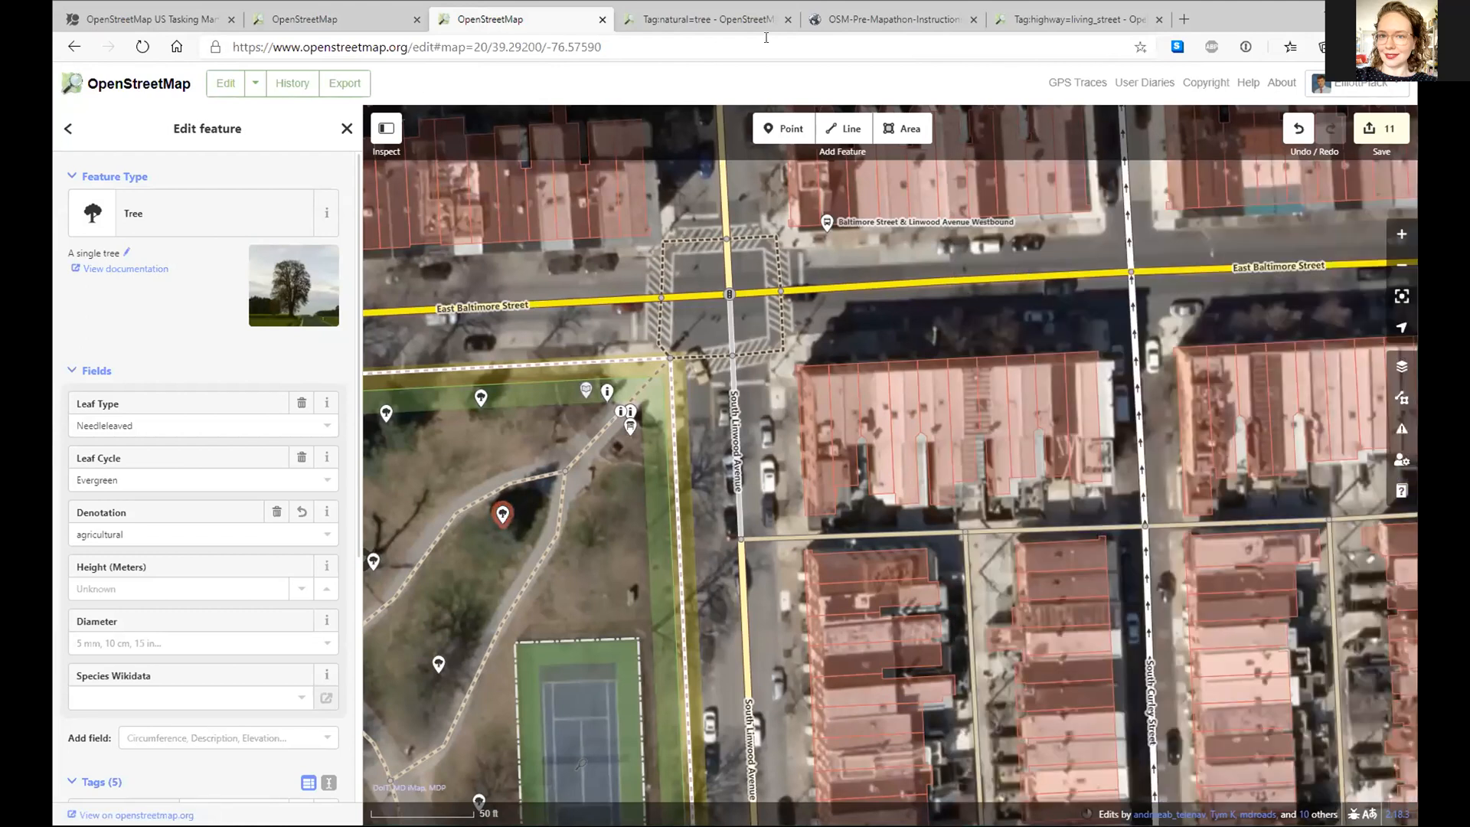
- Close the living_street wiki page, keeping the natural=tree wiki page open
click(676, 20)
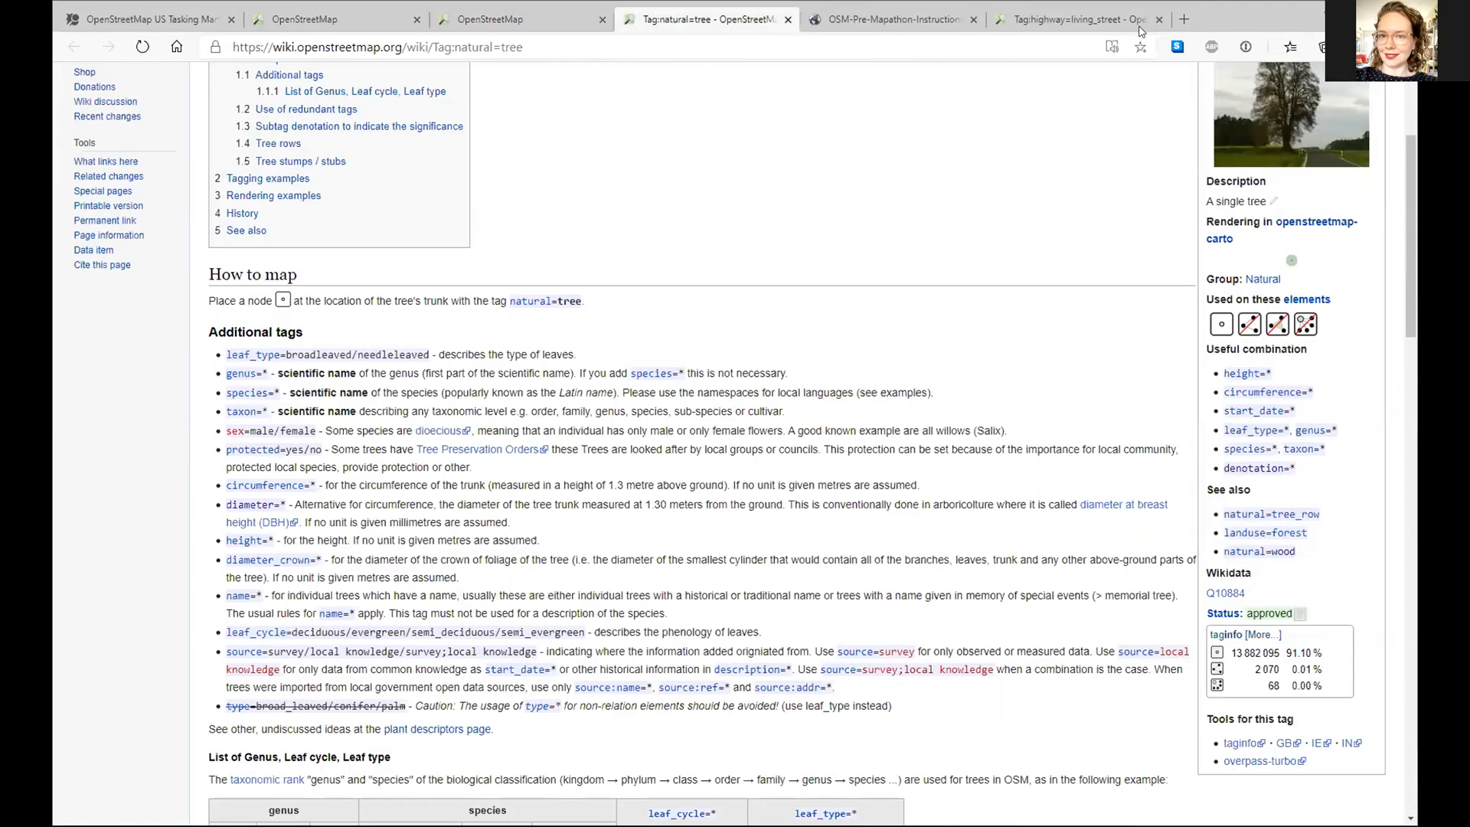
click(1087, 19)
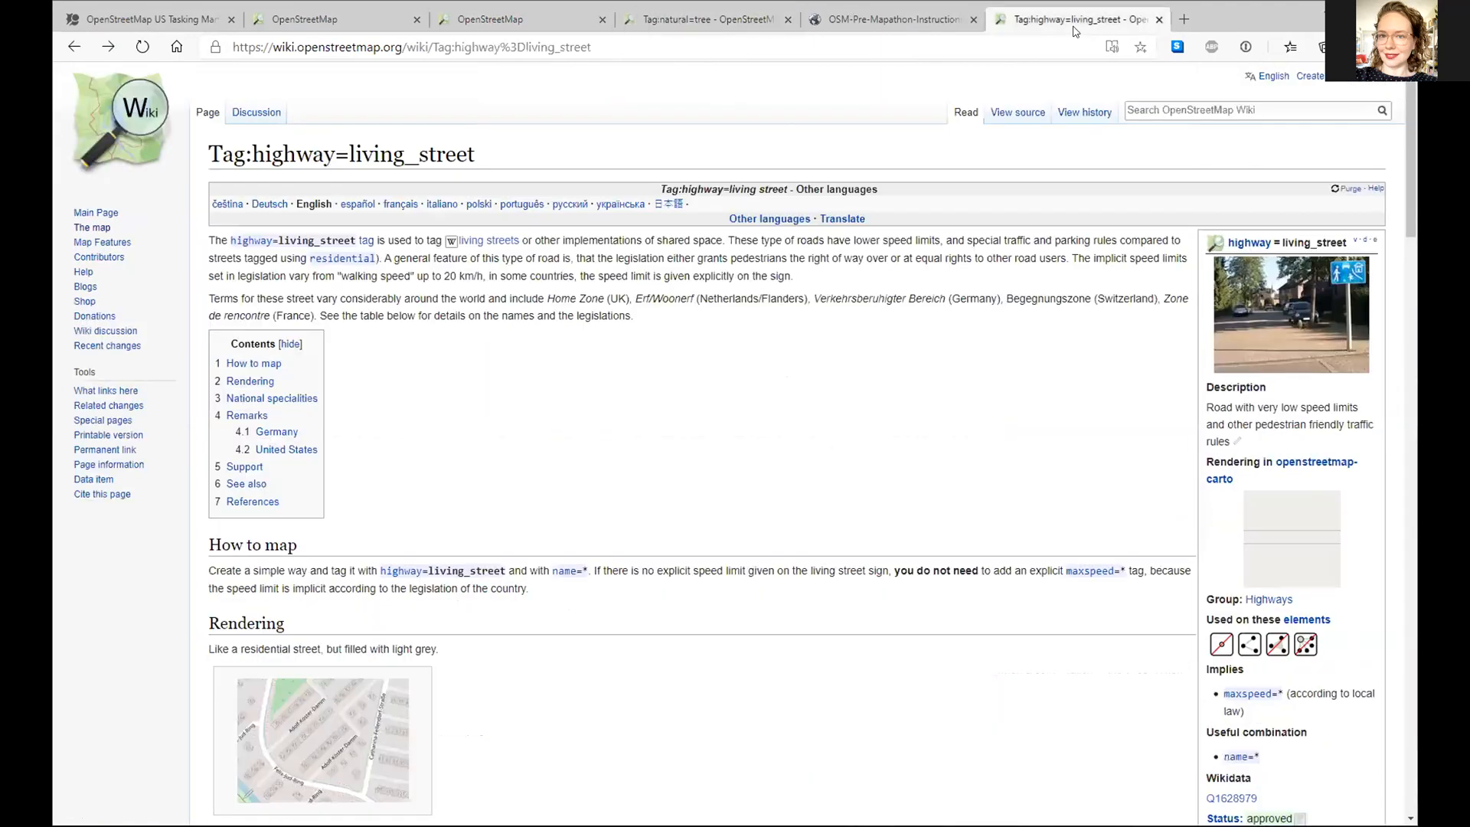
click(1159, 19)
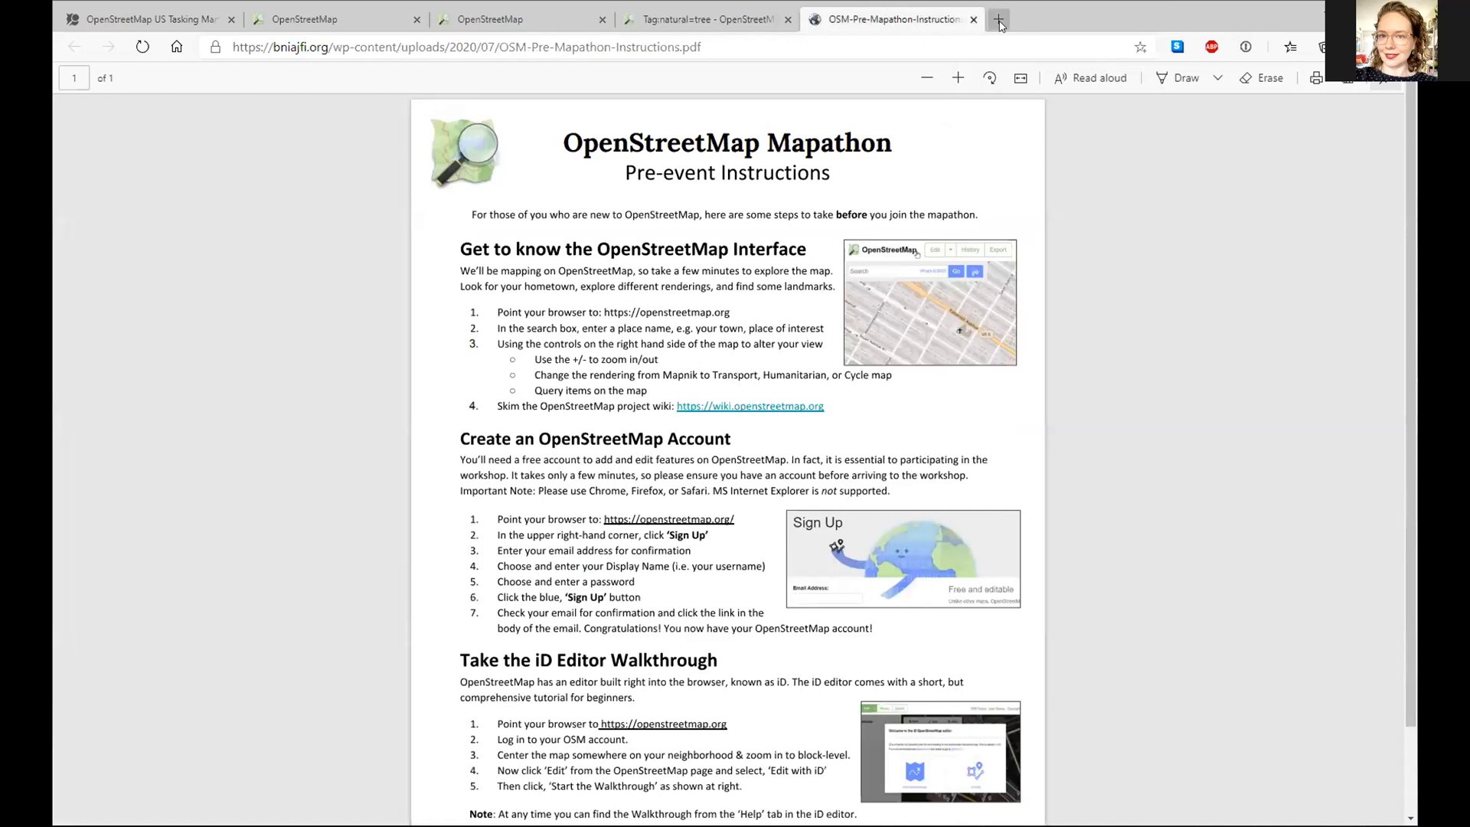
click(689, 21)
- Deselect the tree in the Patterson Park editor, undo its last tag change, and go to the Northeast Corridor tab
click(504, 25)
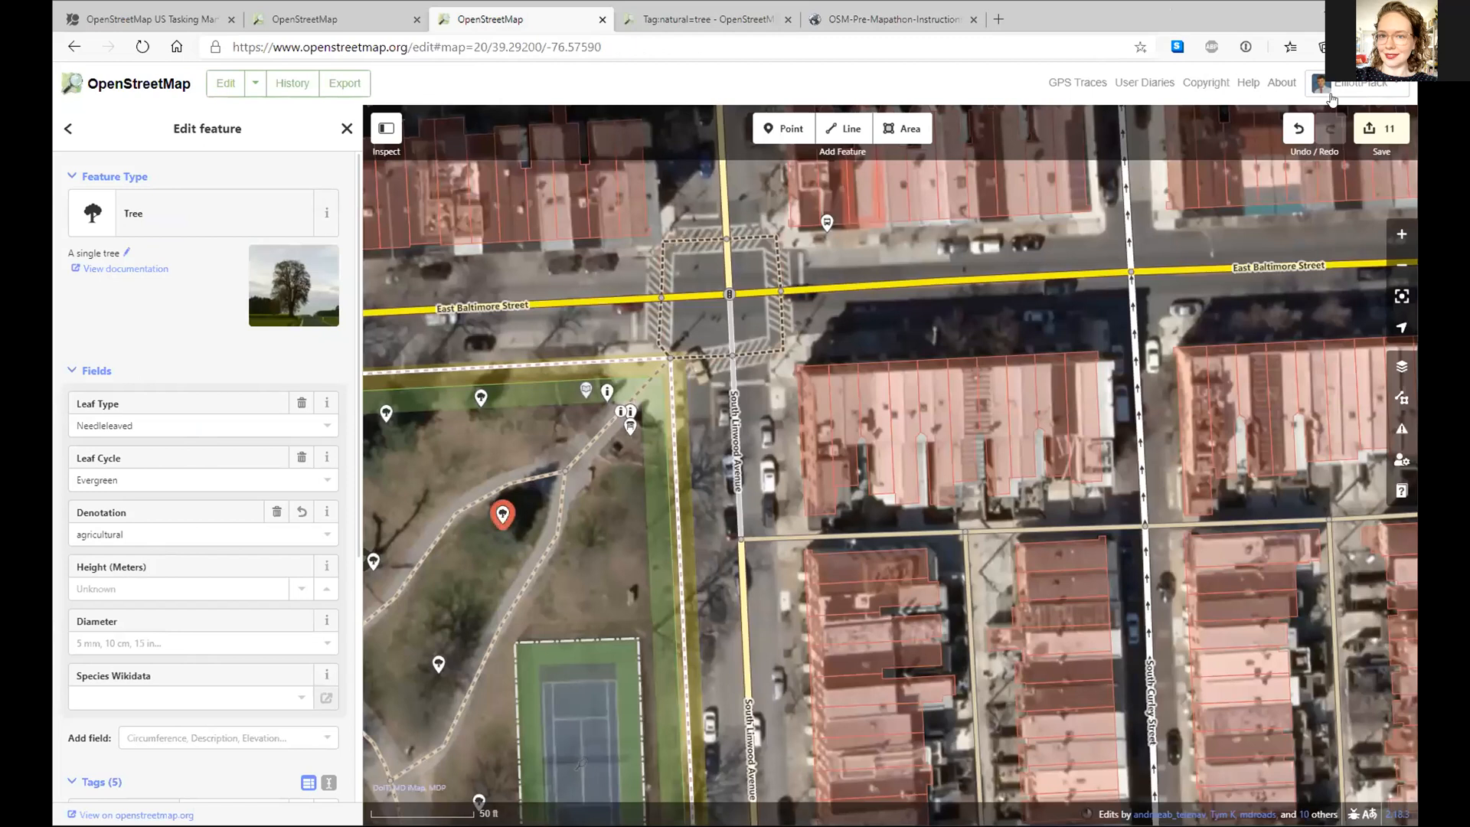
click(547, 565)
click(1298, 132)
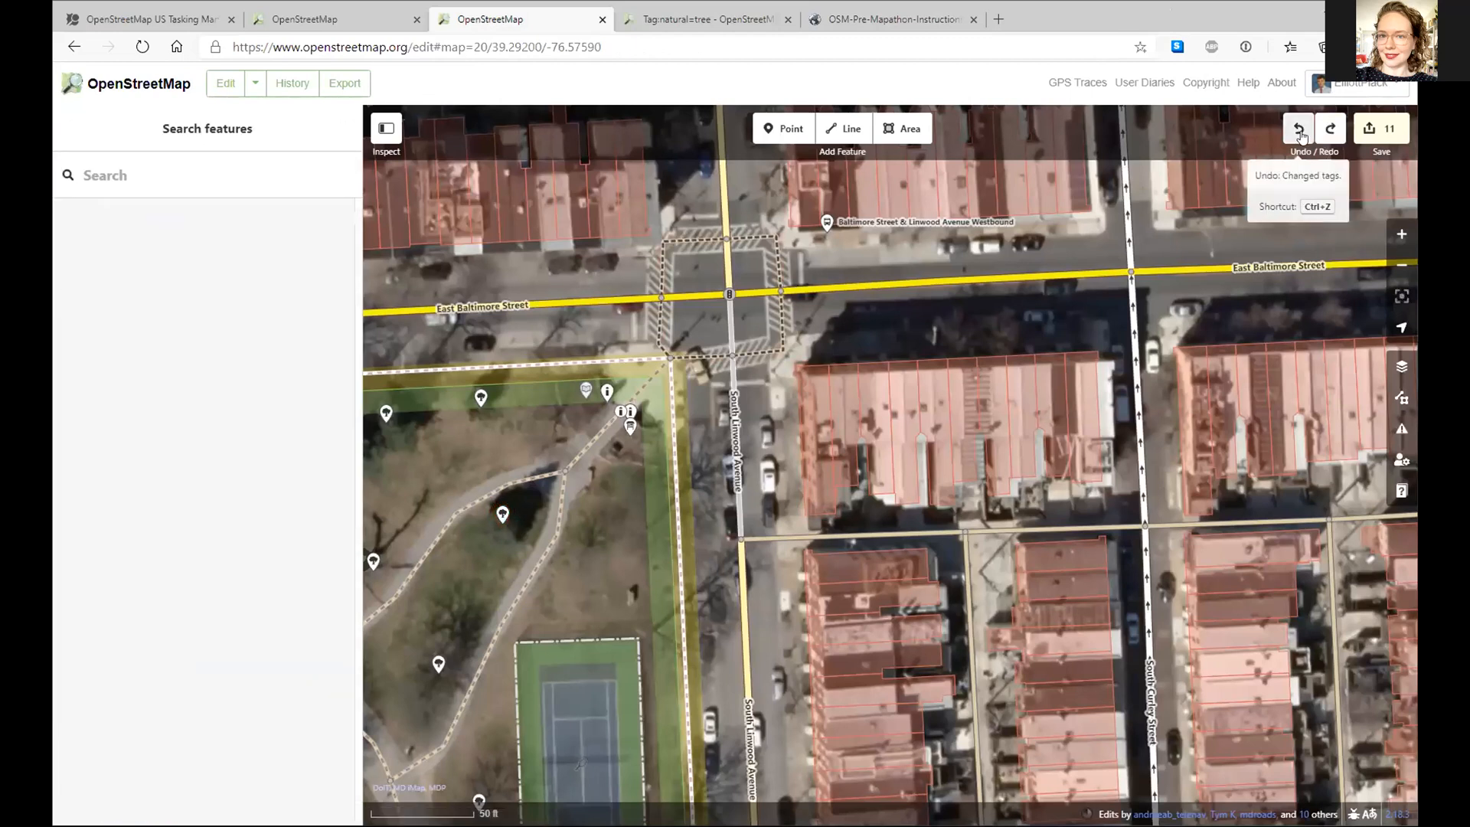
click(320, 20)
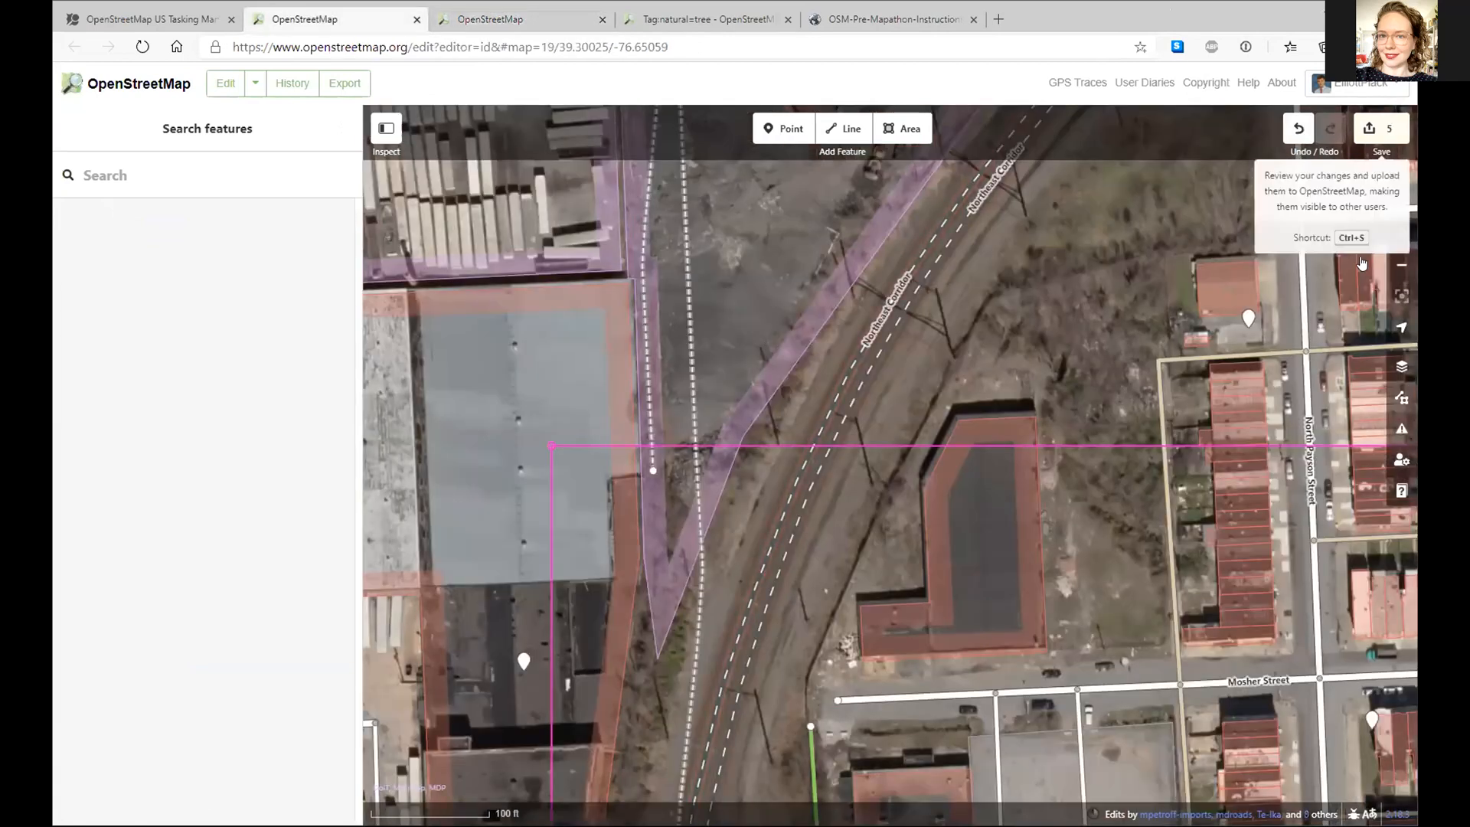
- Save the five pending edits with the comment 'added some service roads' and upload them
click(1364, 128)
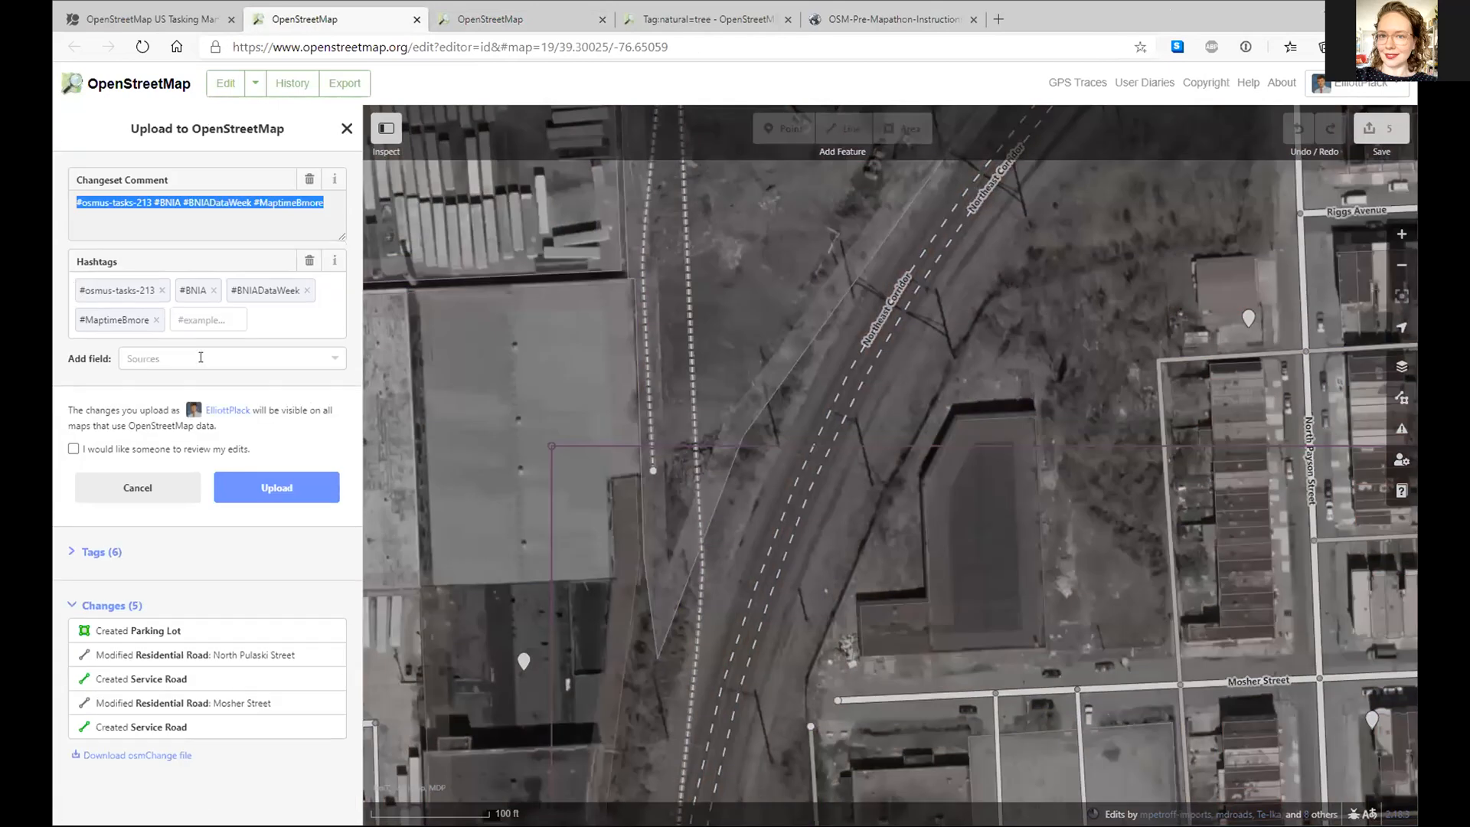
text(added )
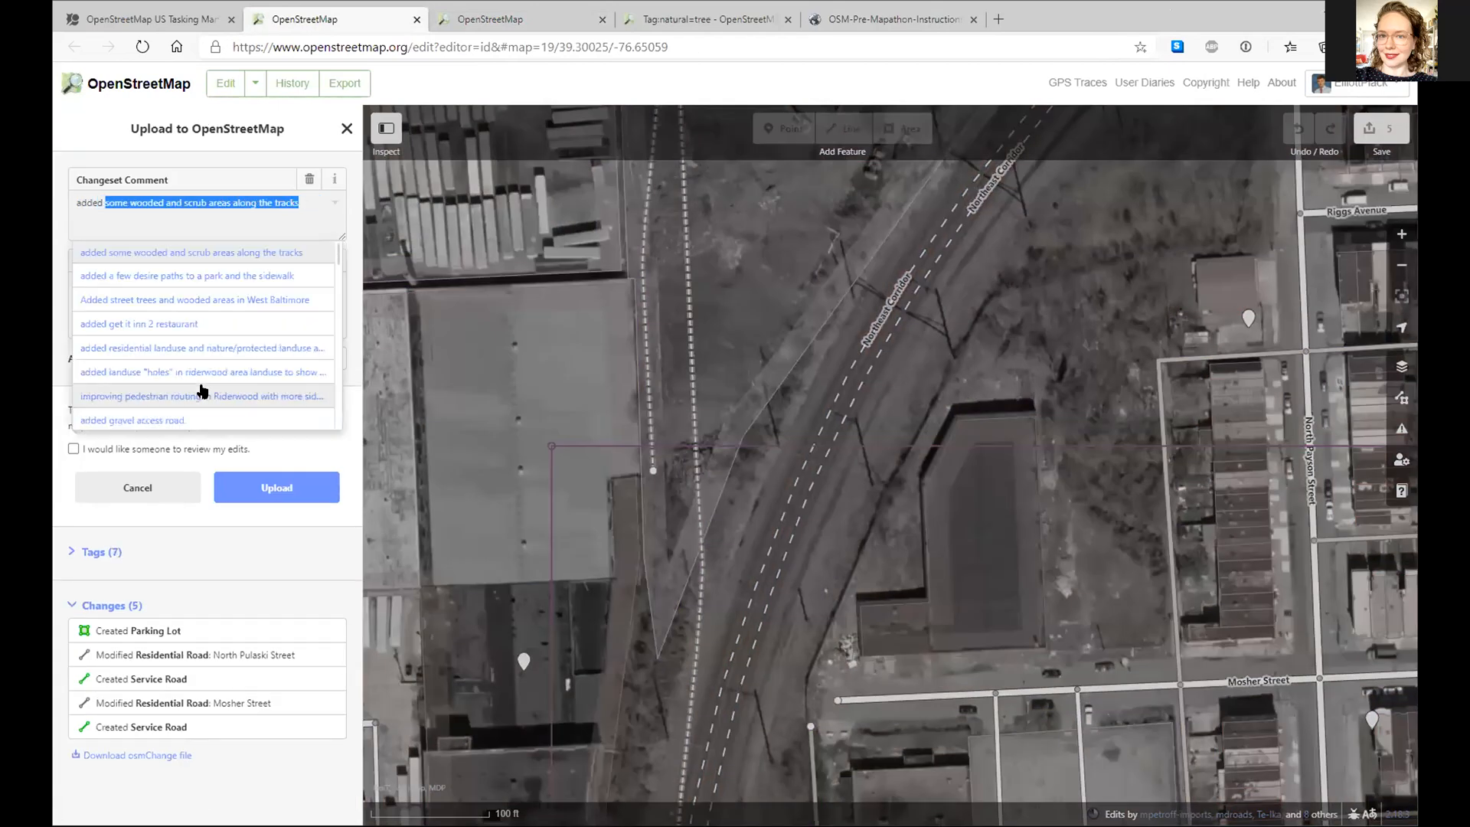
text(some service)
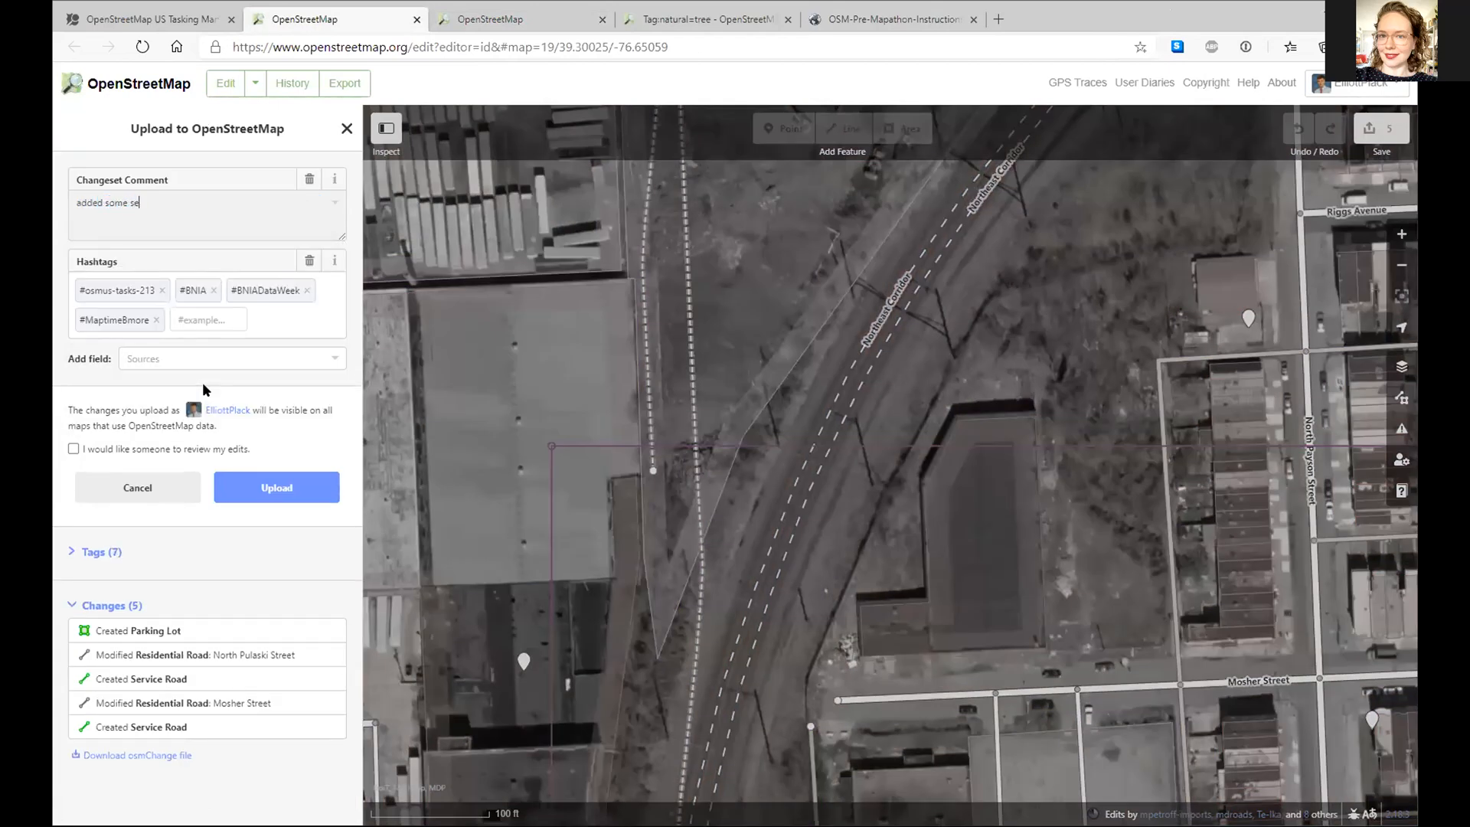
text( roads)
click(269, 493)
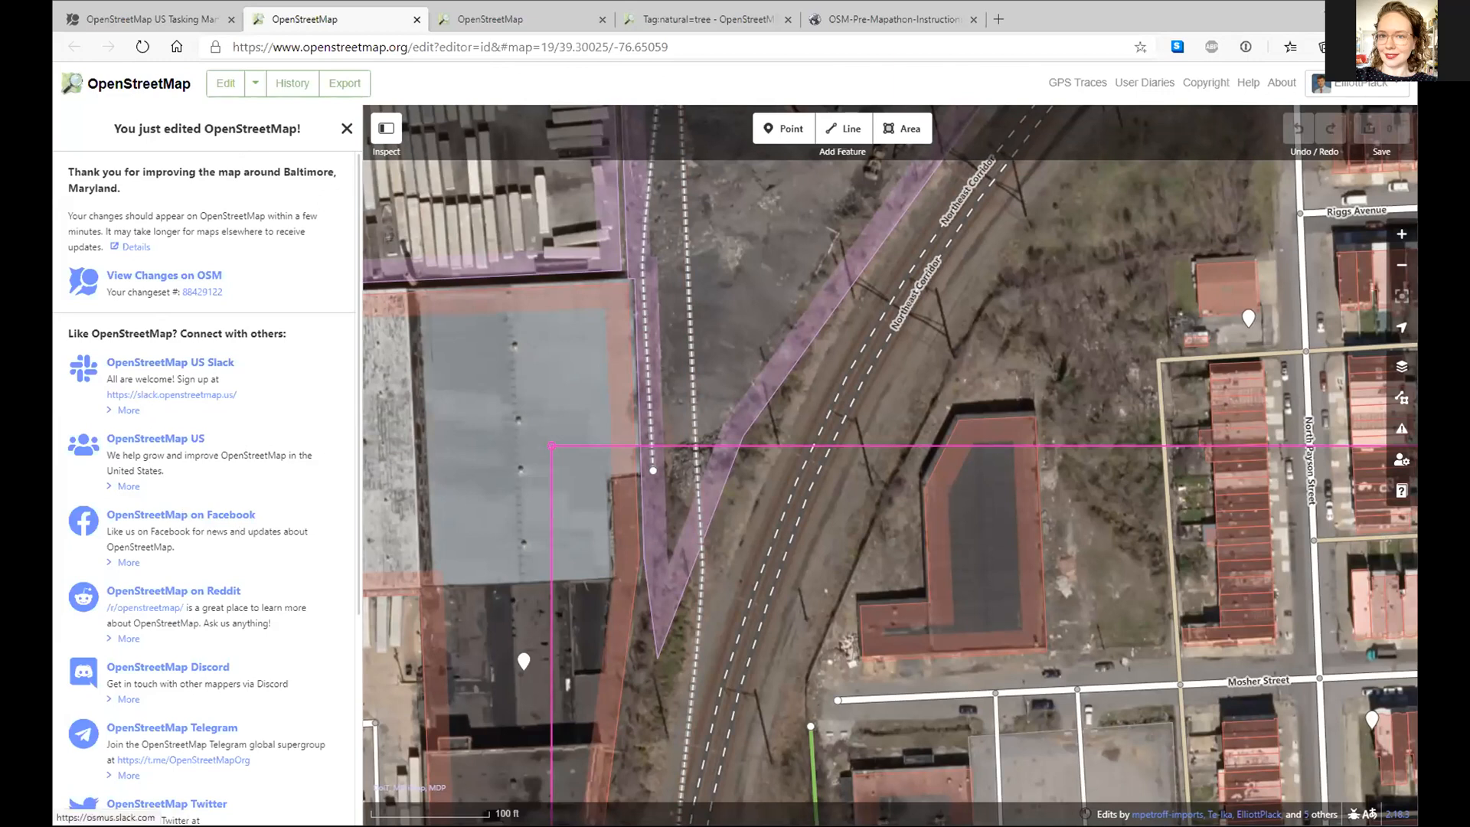
- In the Patterson Park editor, change South Linwood Avenue's type to Living Street by searching 'liv'
click(491, 23)
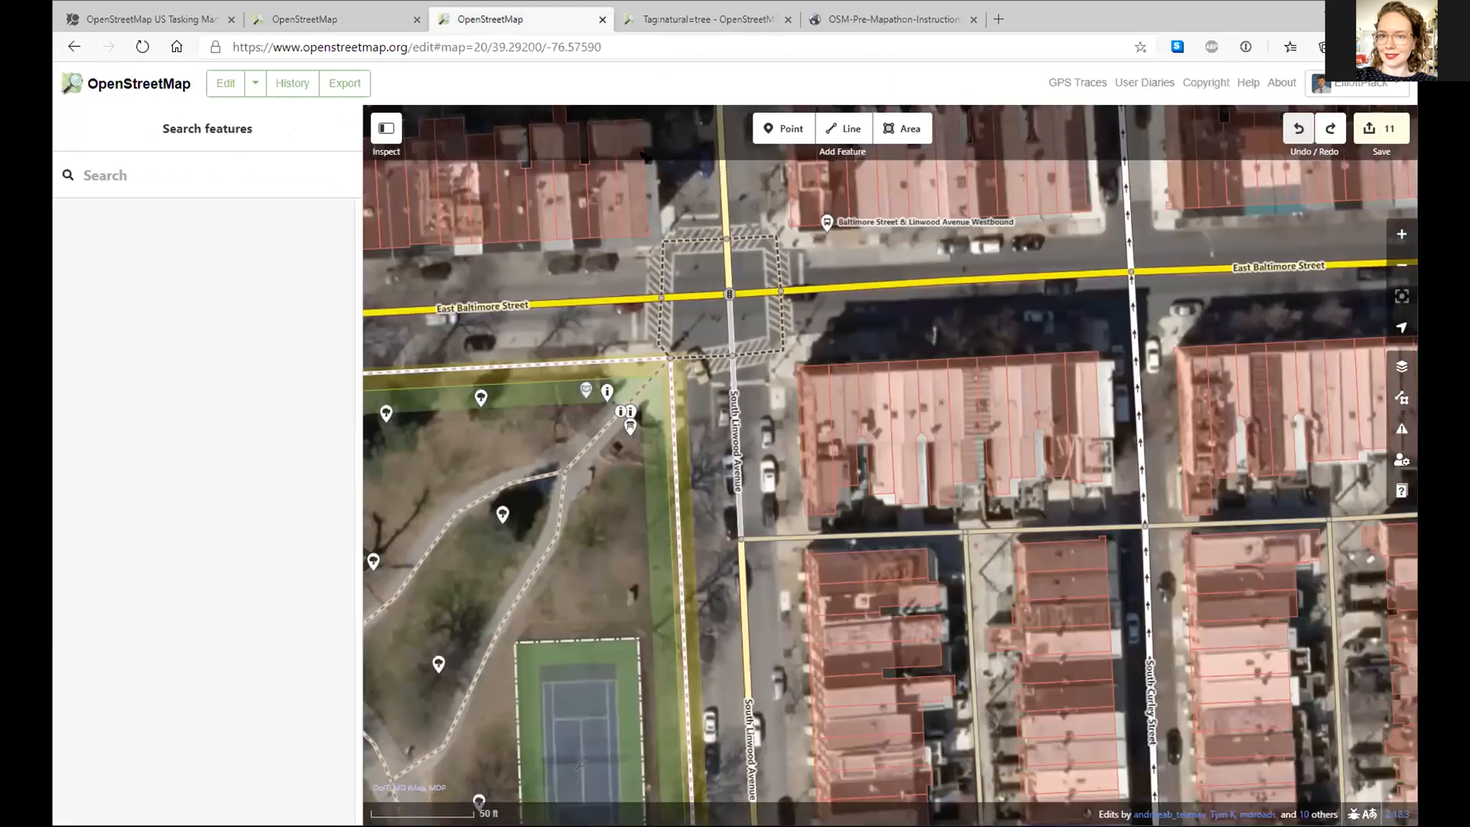
click(739, 526)
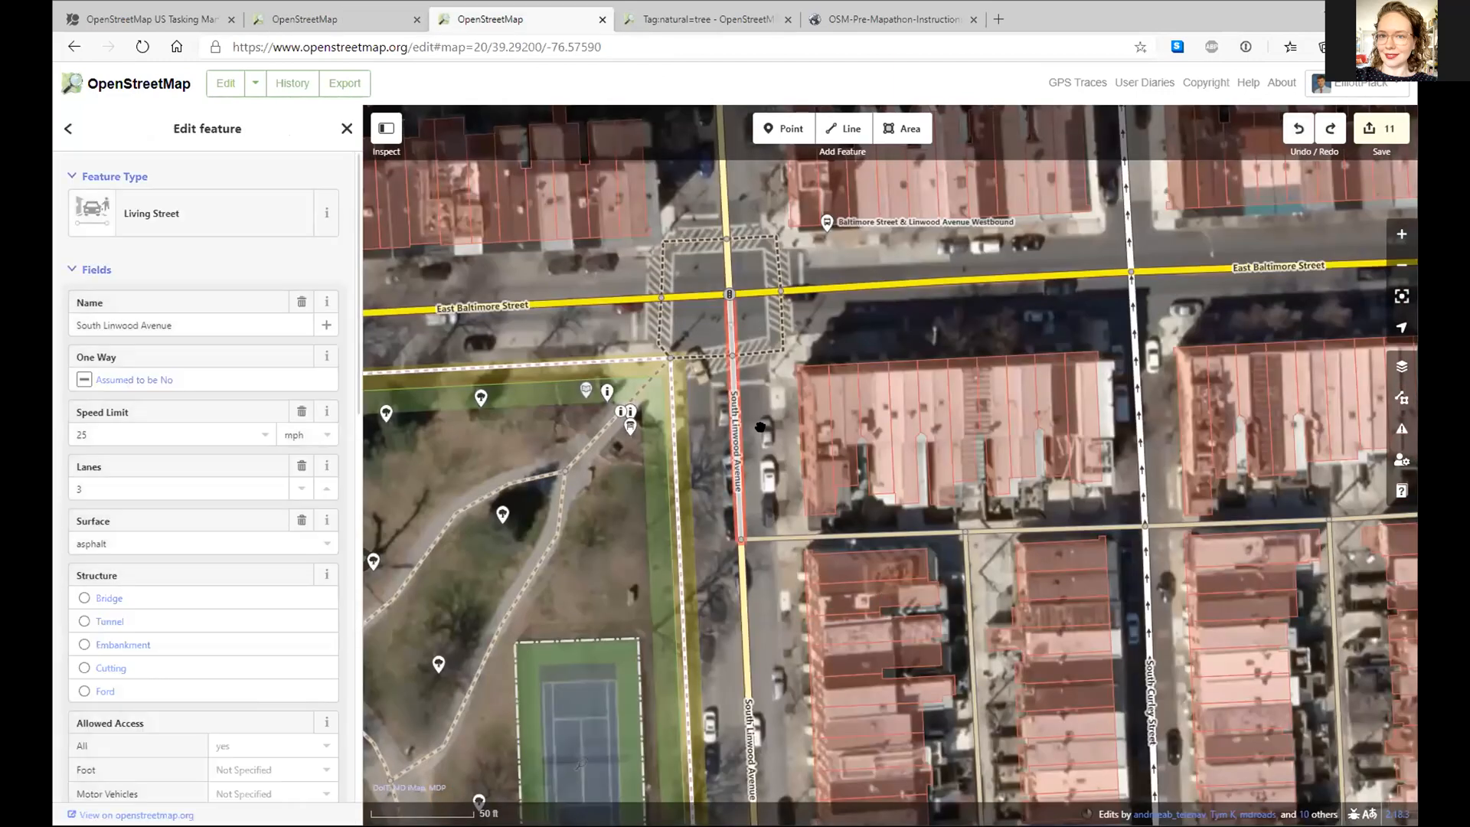
key(Escape)
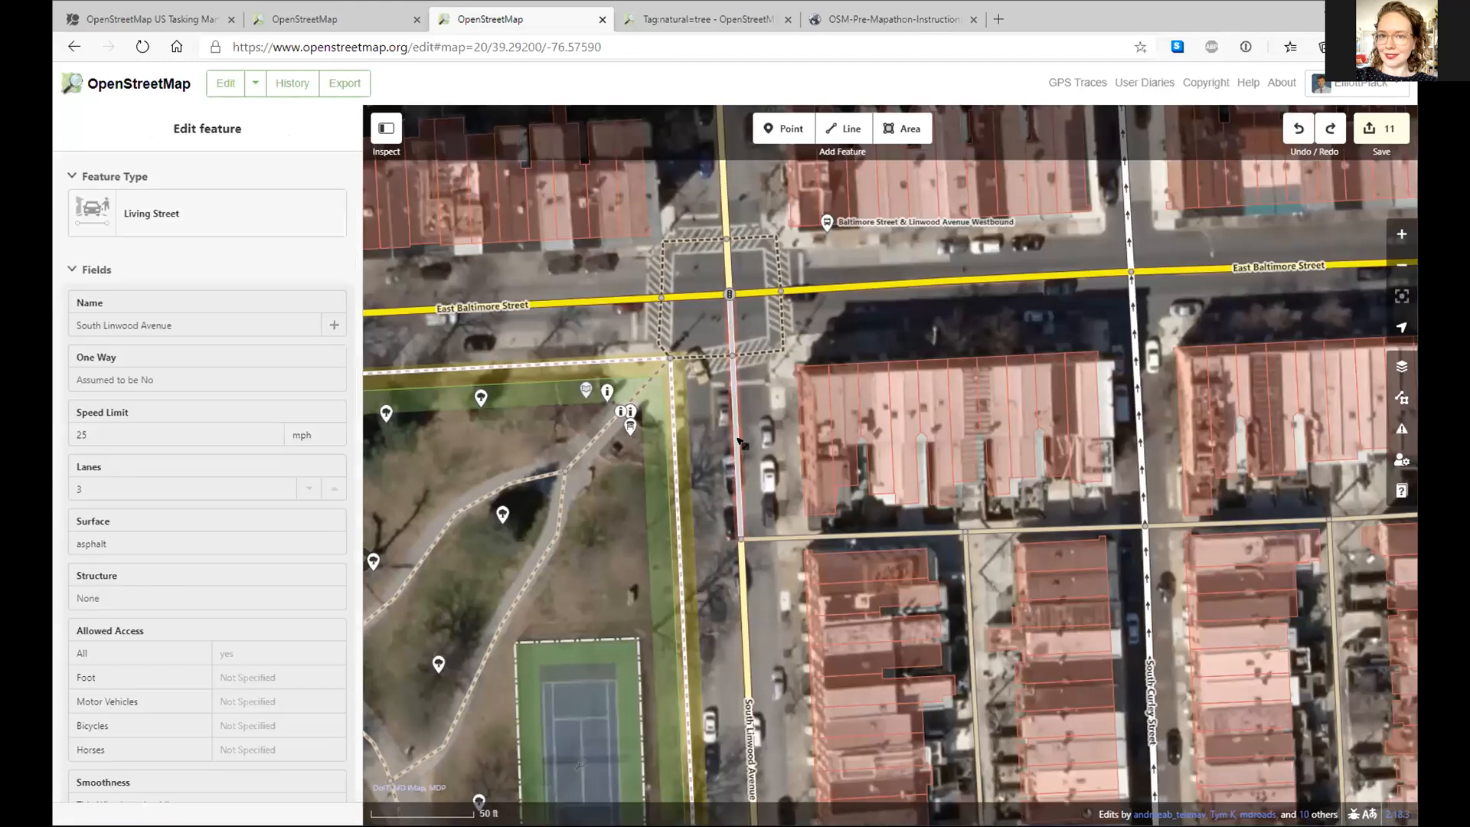
click(740, 442)
click(219, 223)
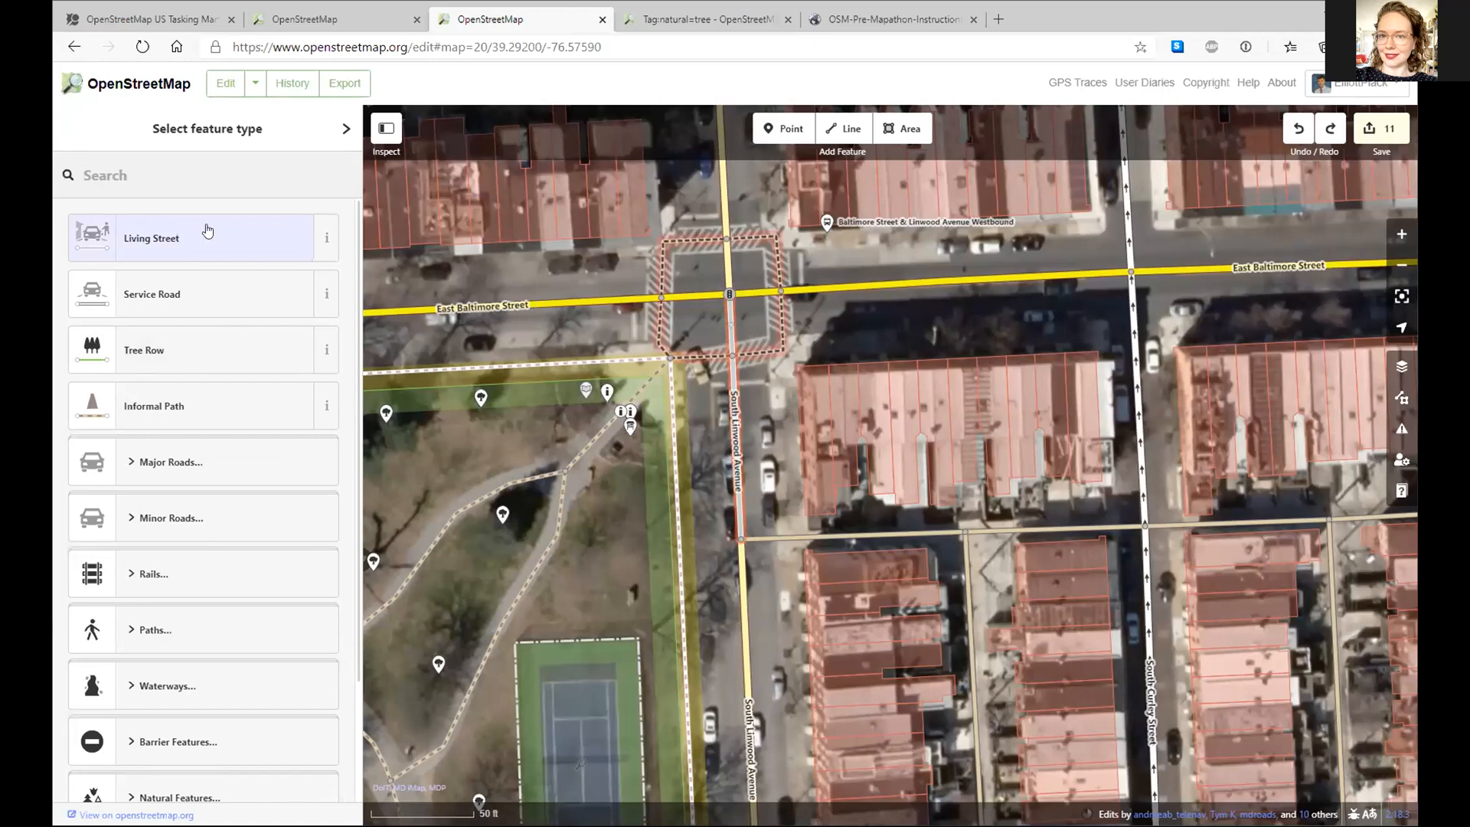
text(liv)
click(181, 230)
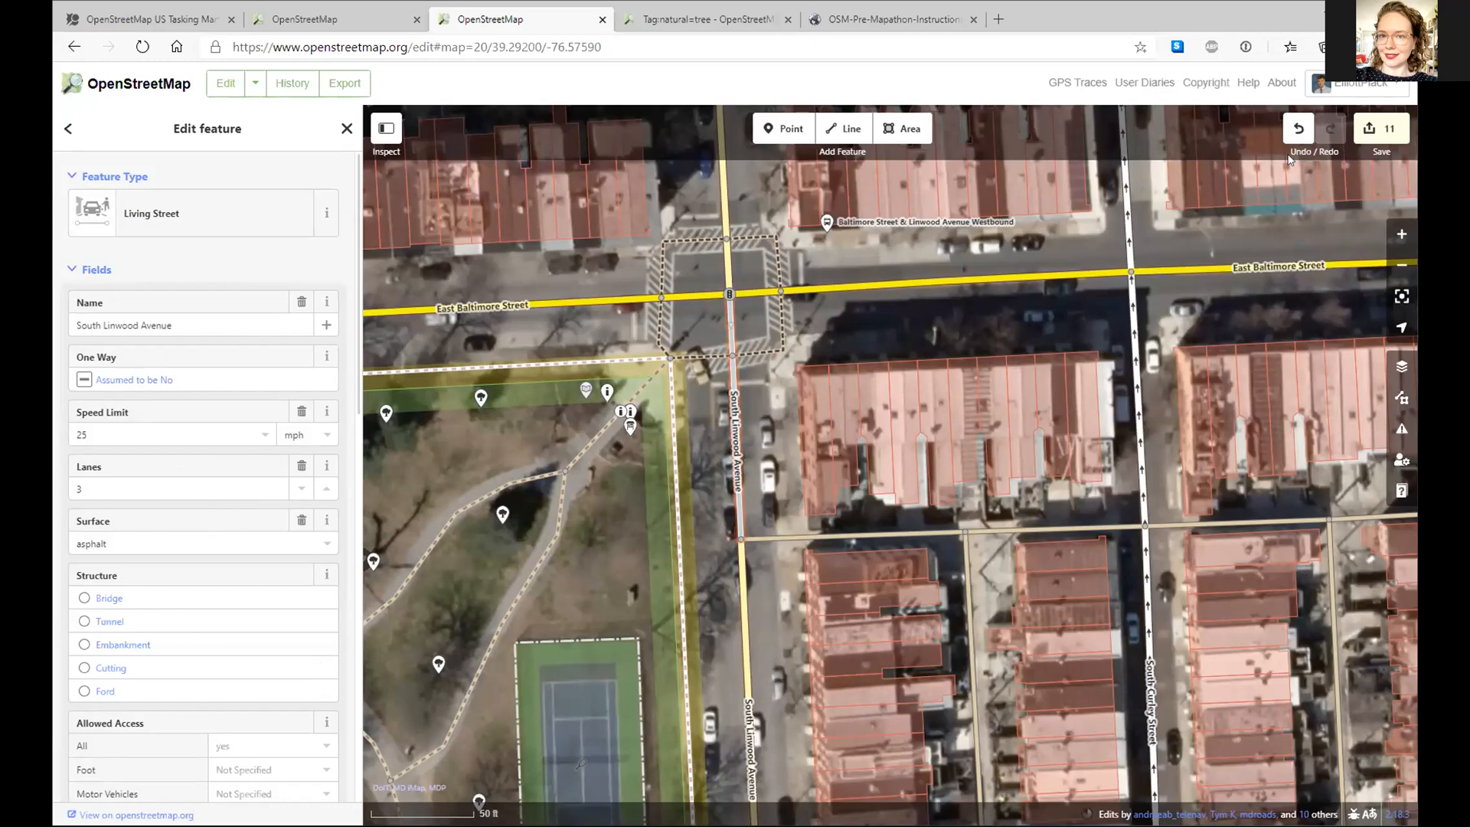
- Place a trial point on South Curley Street, then undo it and inspect the Residential Road
click(784, 128)
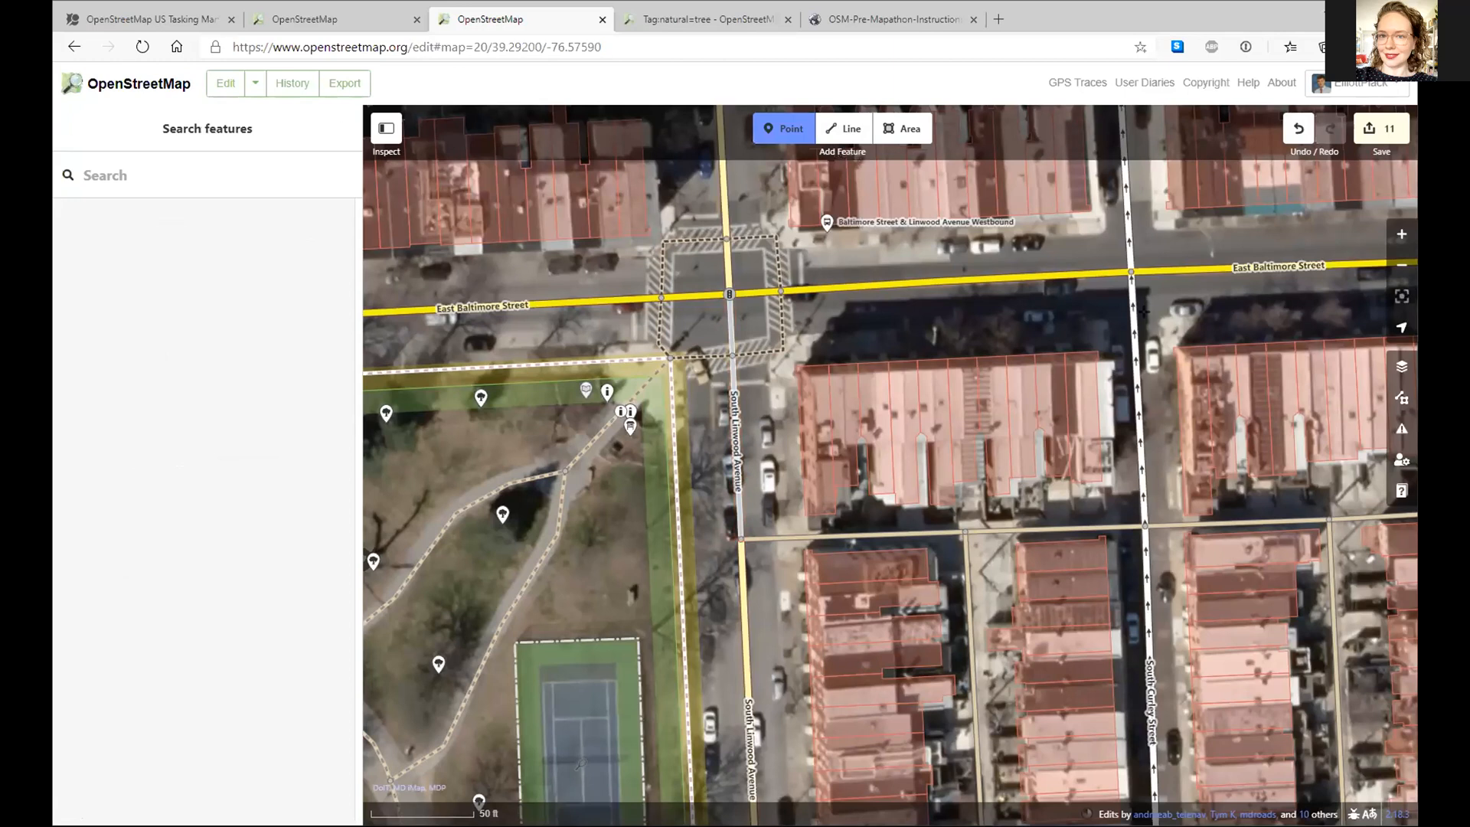
click(1134, 330)
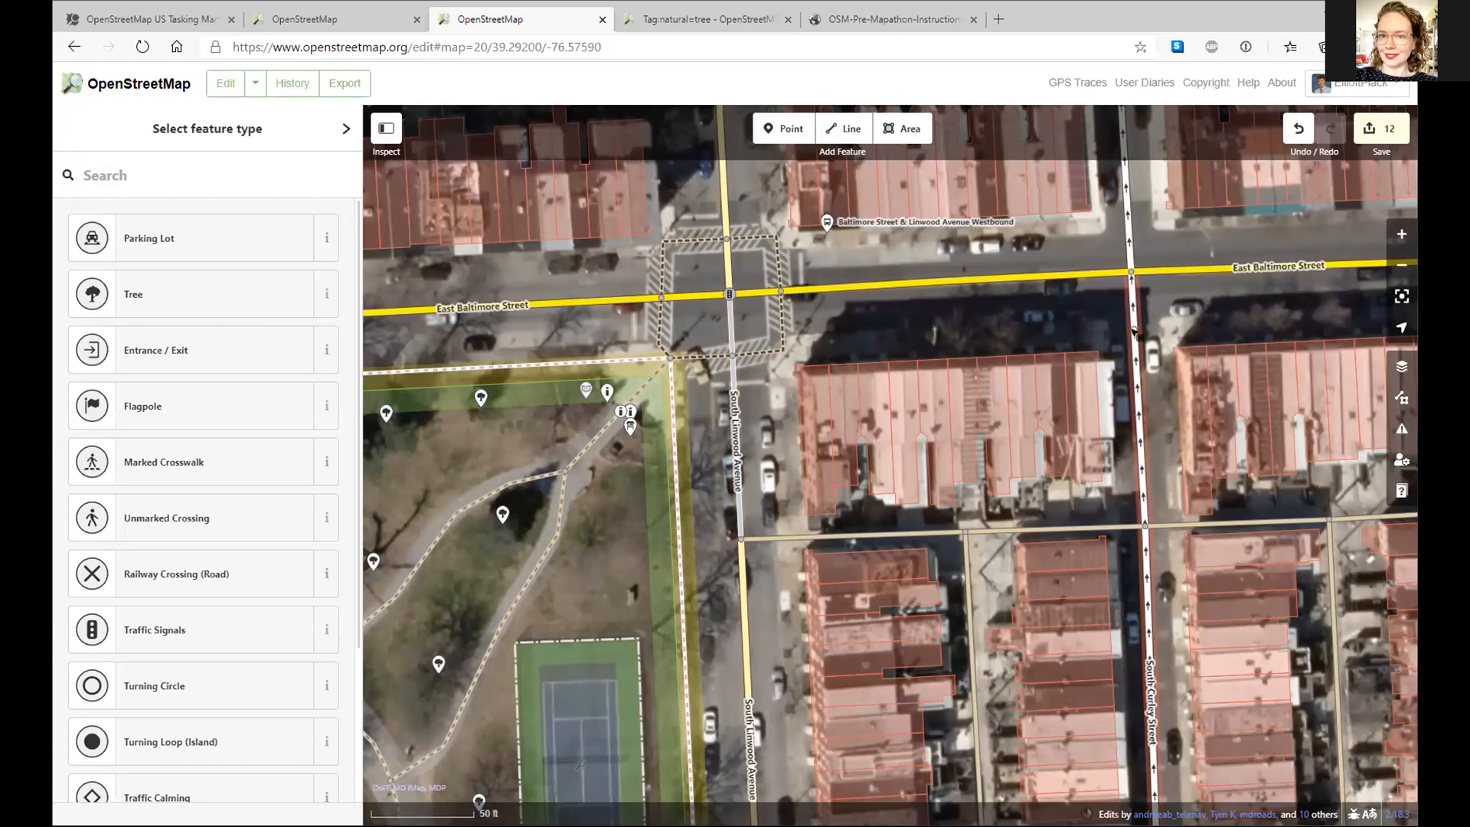
key(Escape)
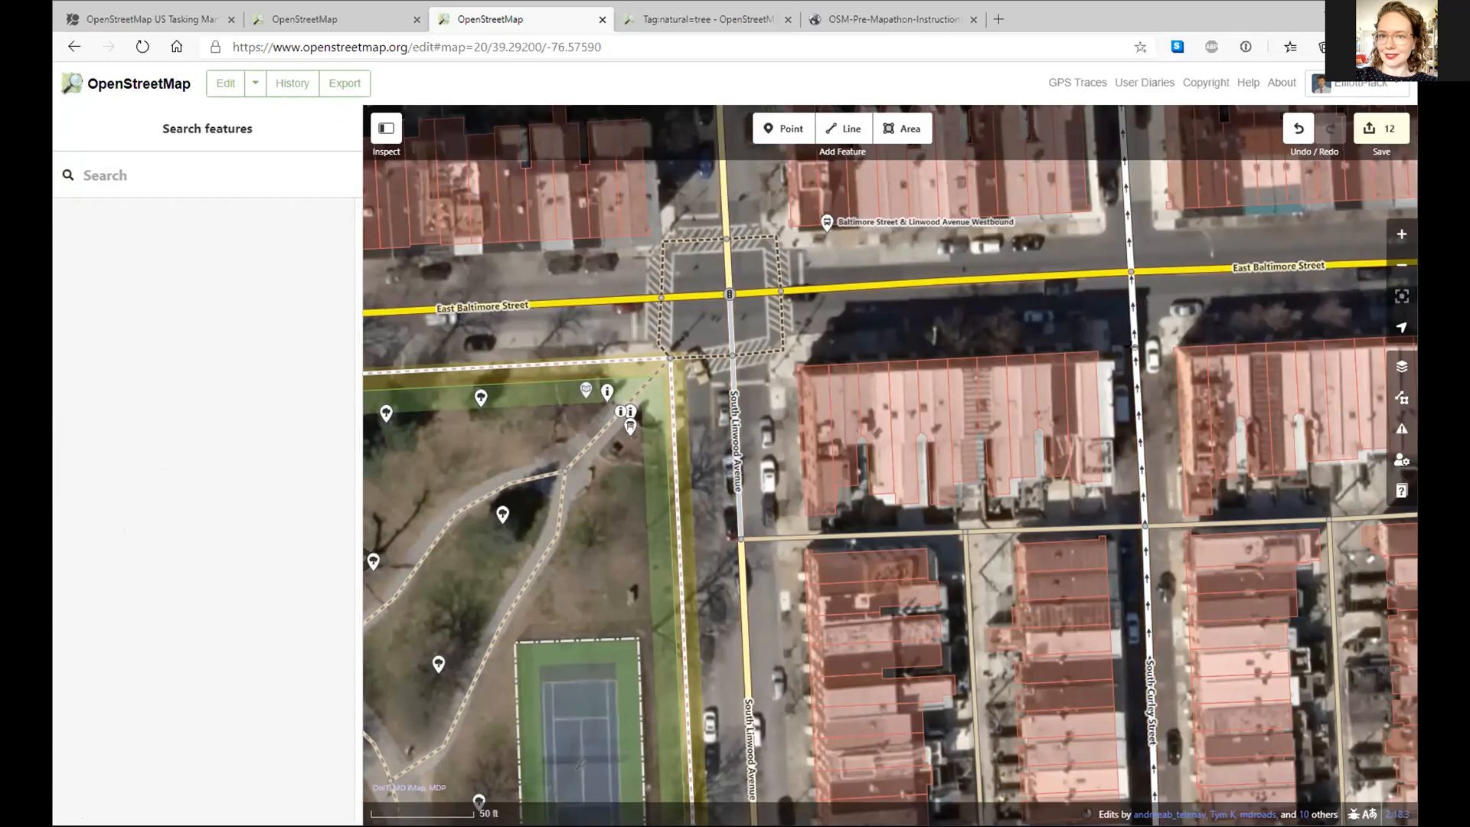
click(1135, 349)
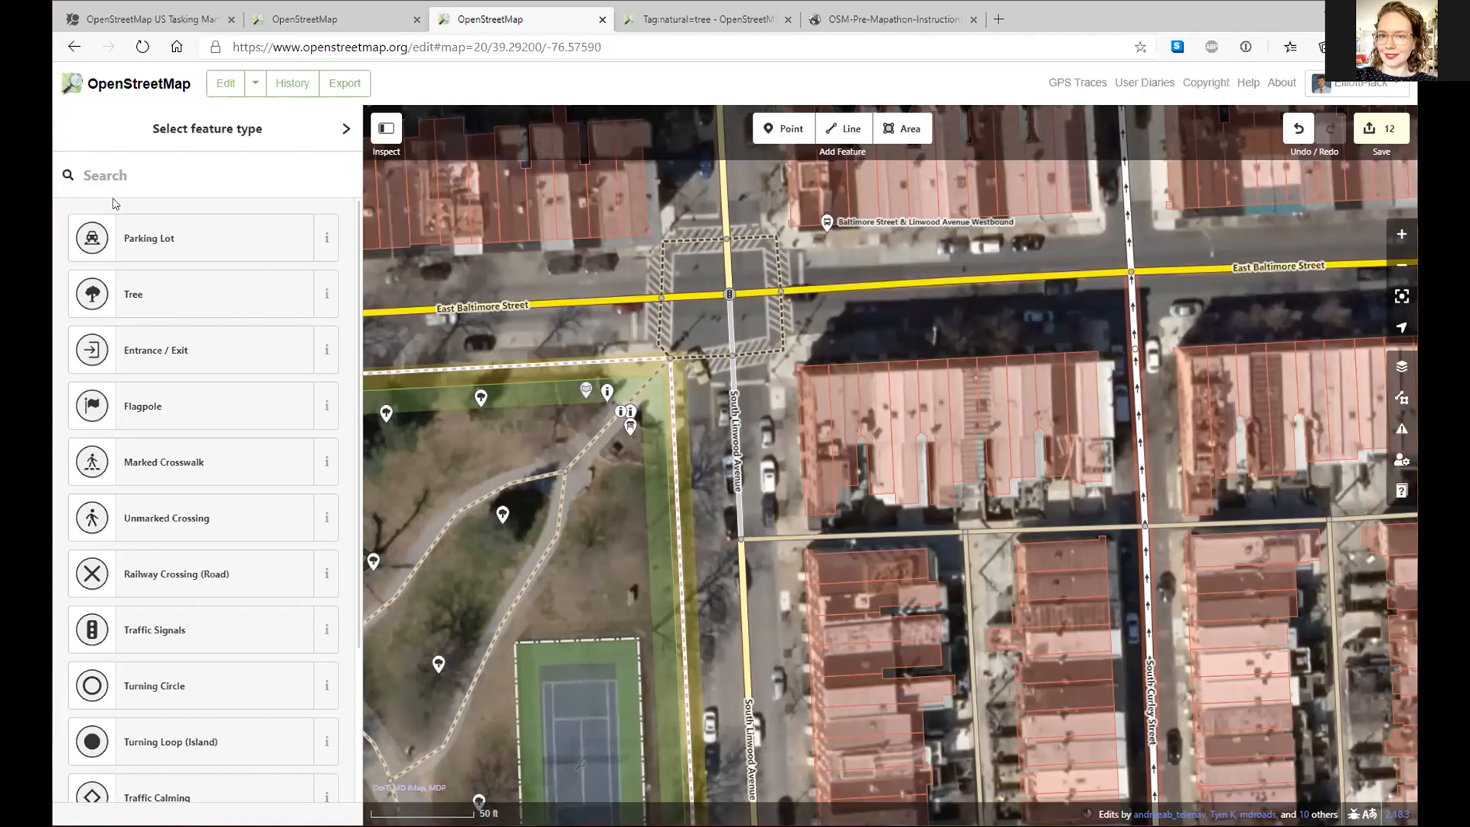
click(150, 174)
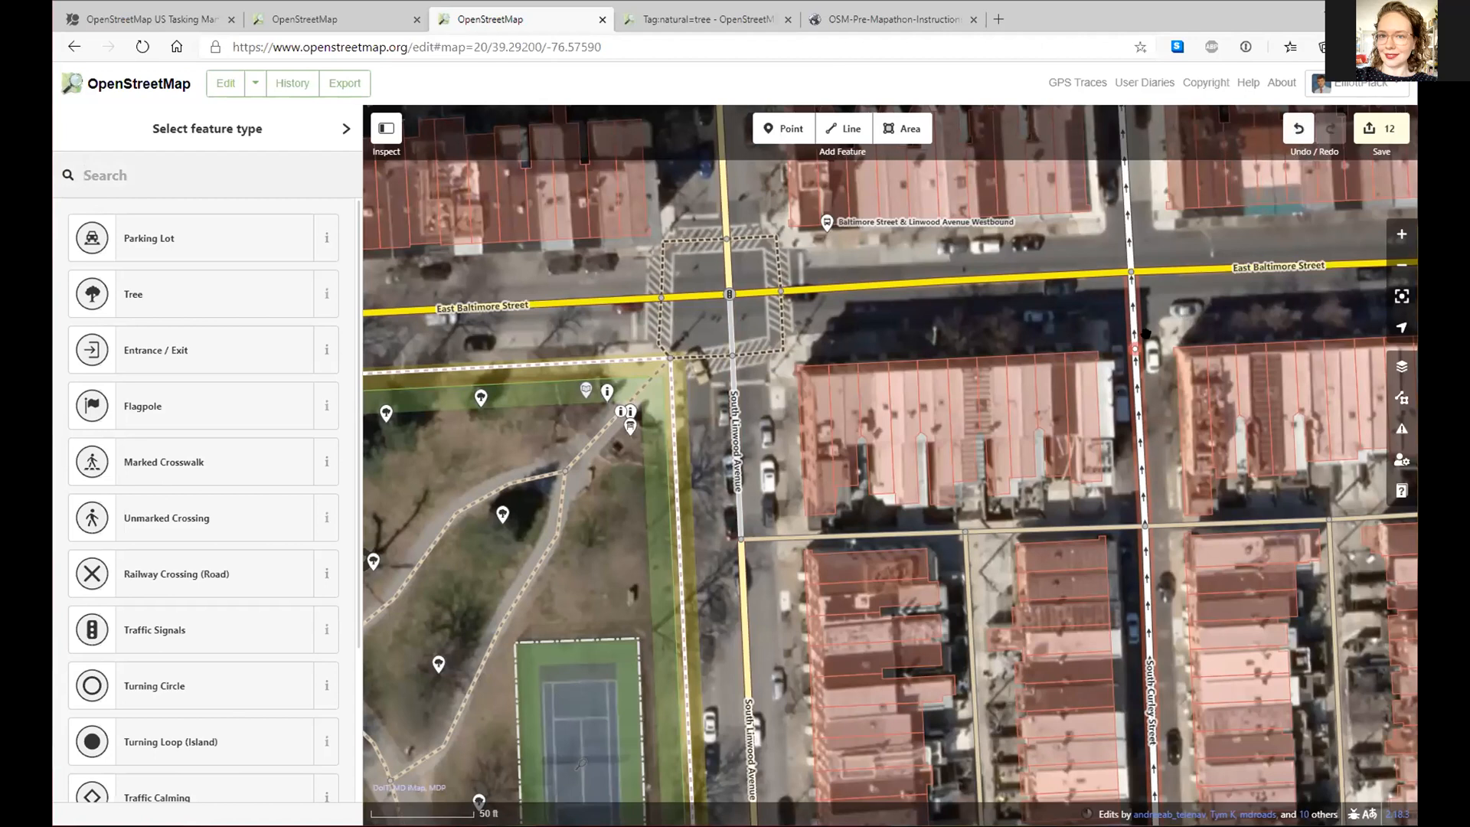
click(1297, 128)
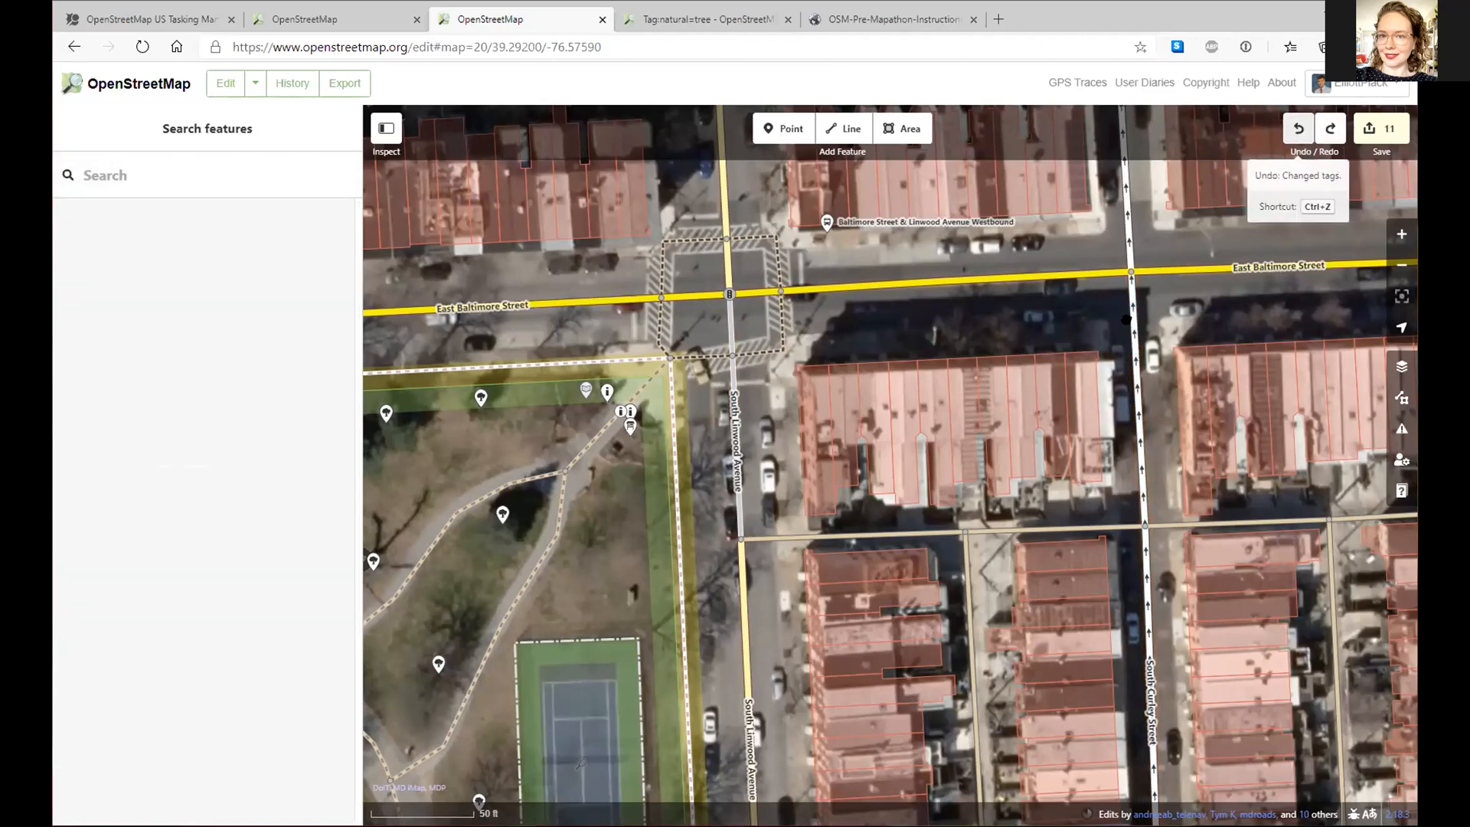
mouse_move(1134, 366)
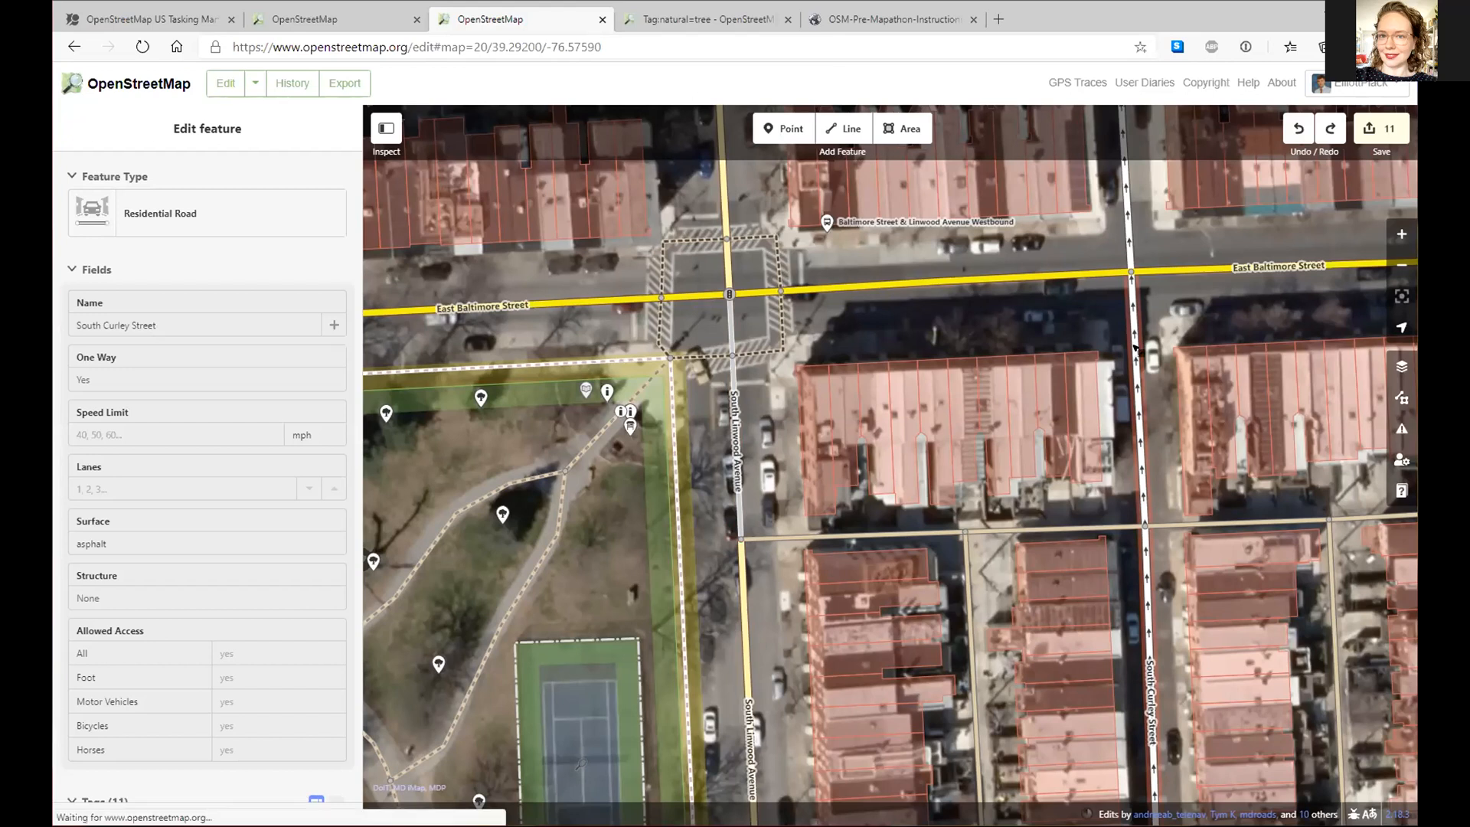
- Try placing a point beside South Curley Street and moving it onto the street, then undo both
click(1135, 351)
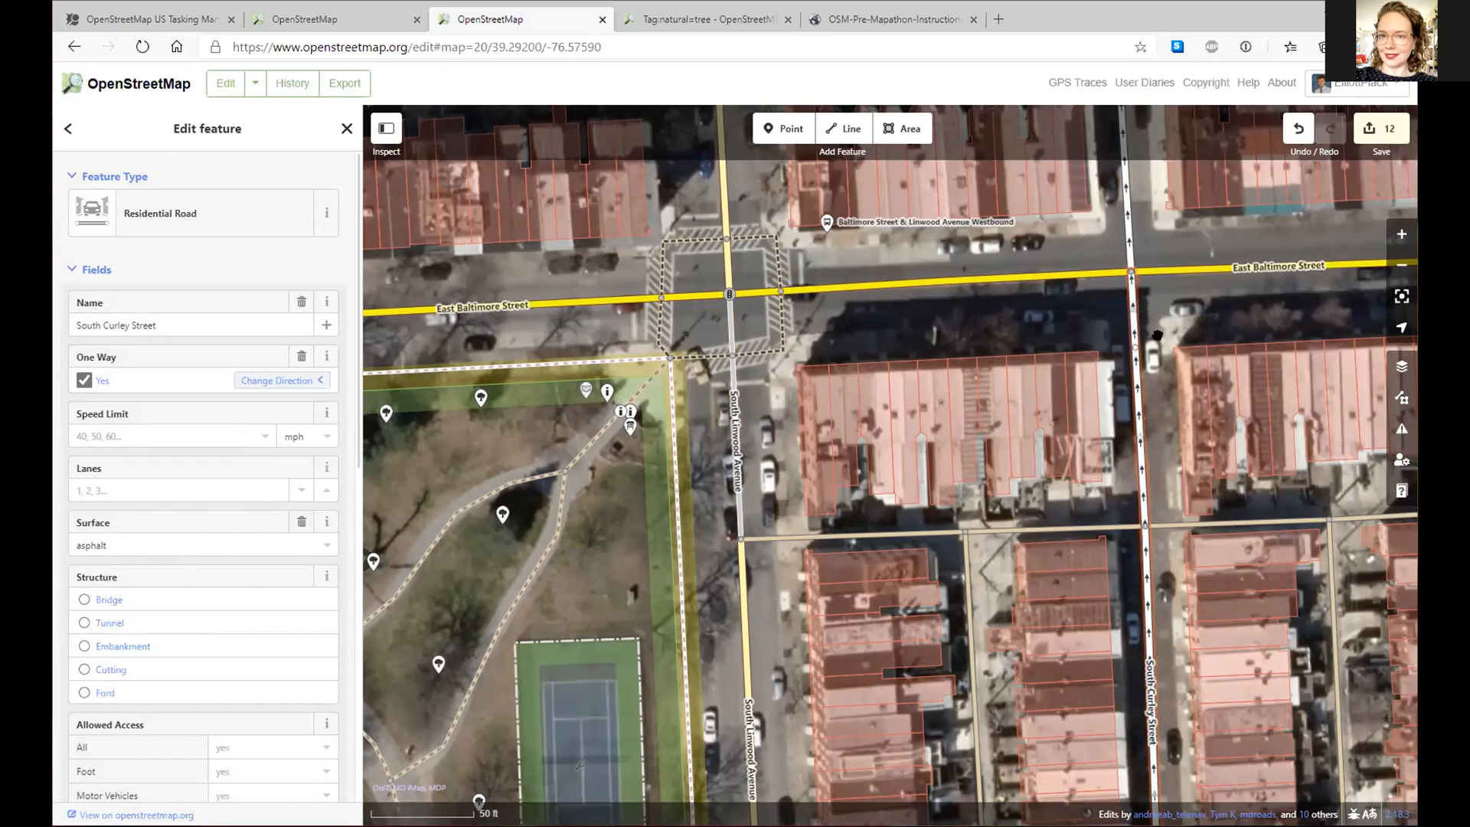
key(ctrl+z)
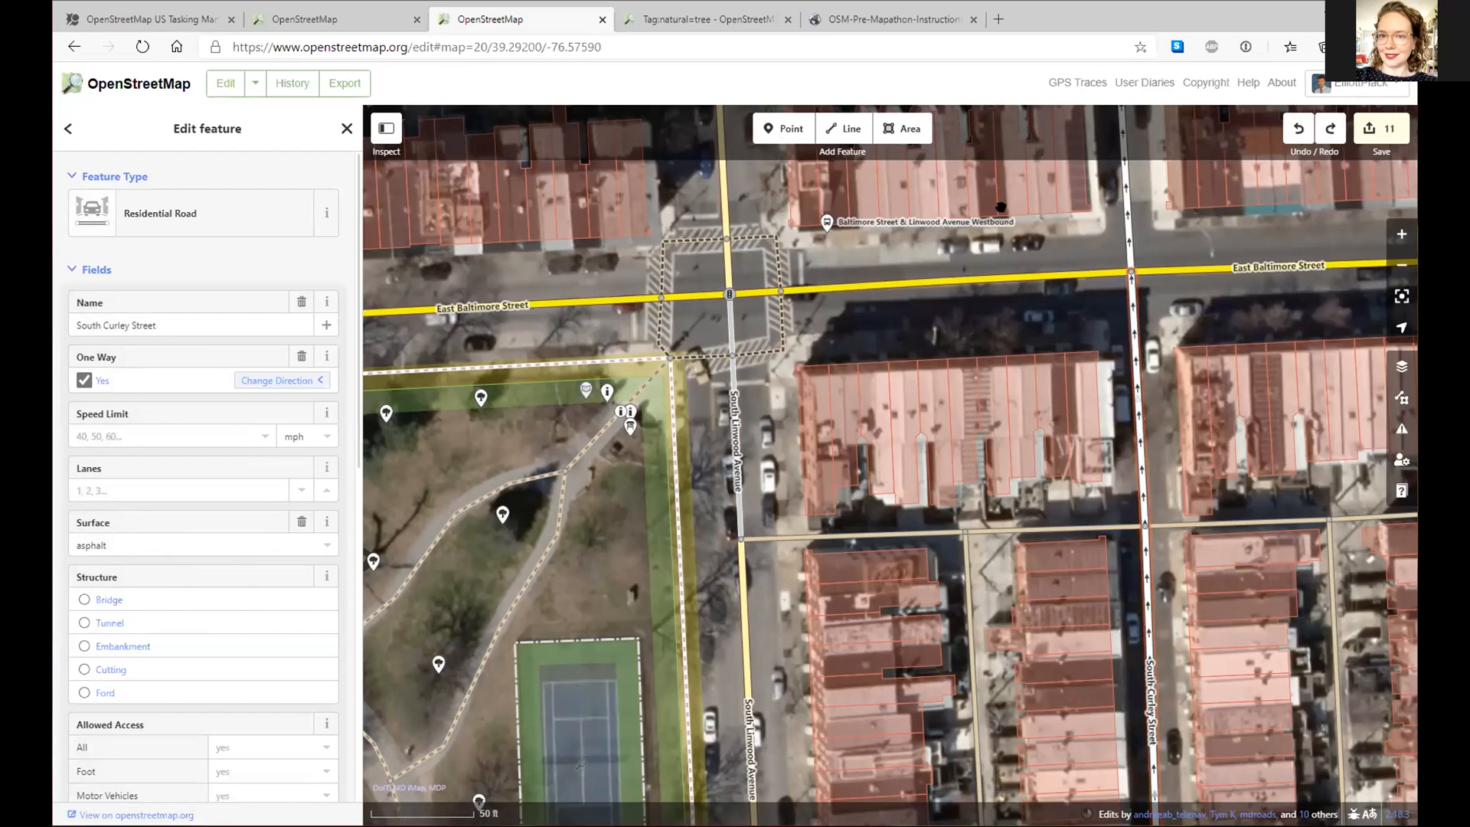
click(789, 132)
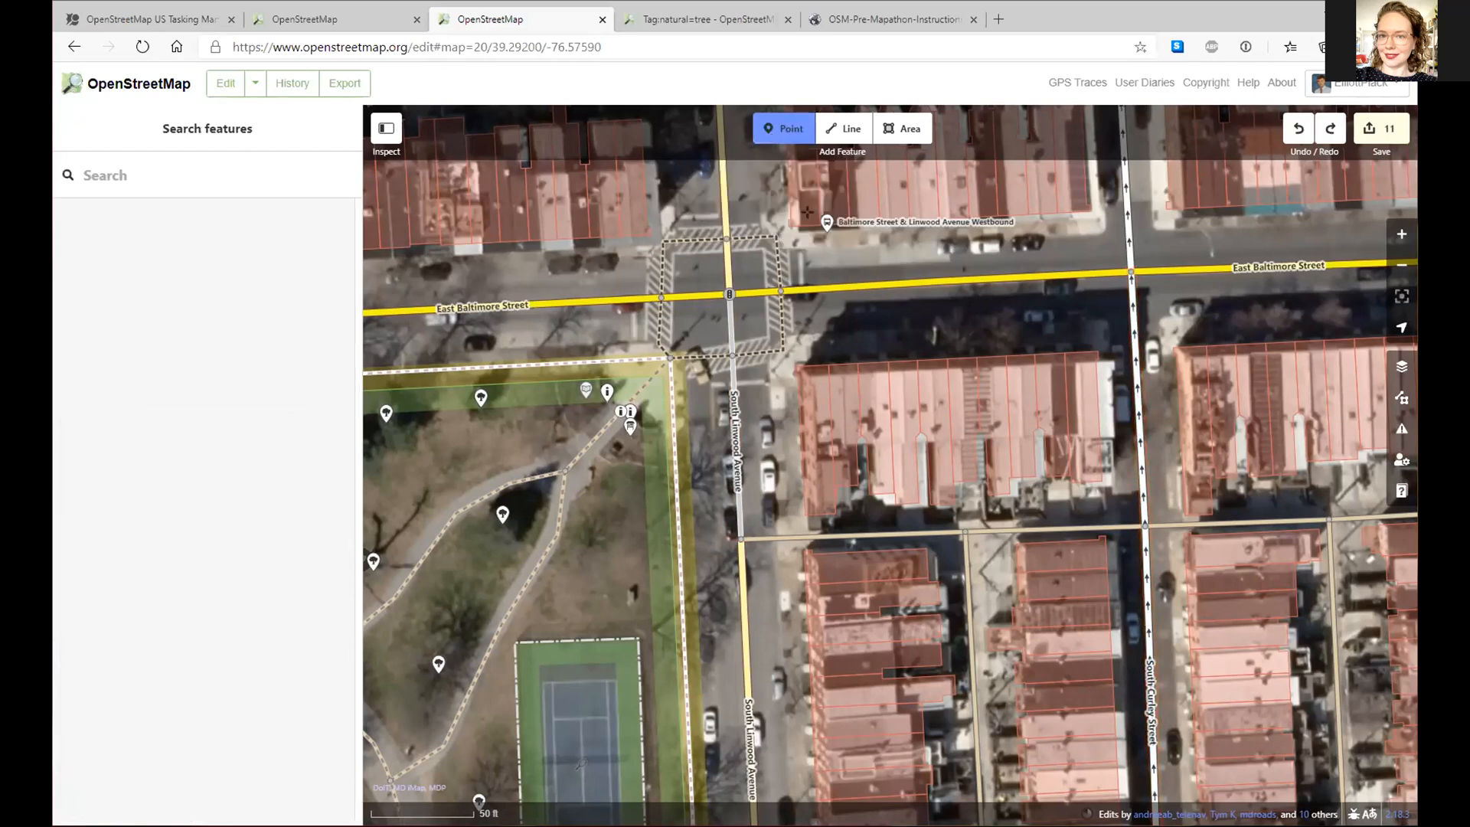
click(1073, 330)
drag(1076, 324, 1136, 338)
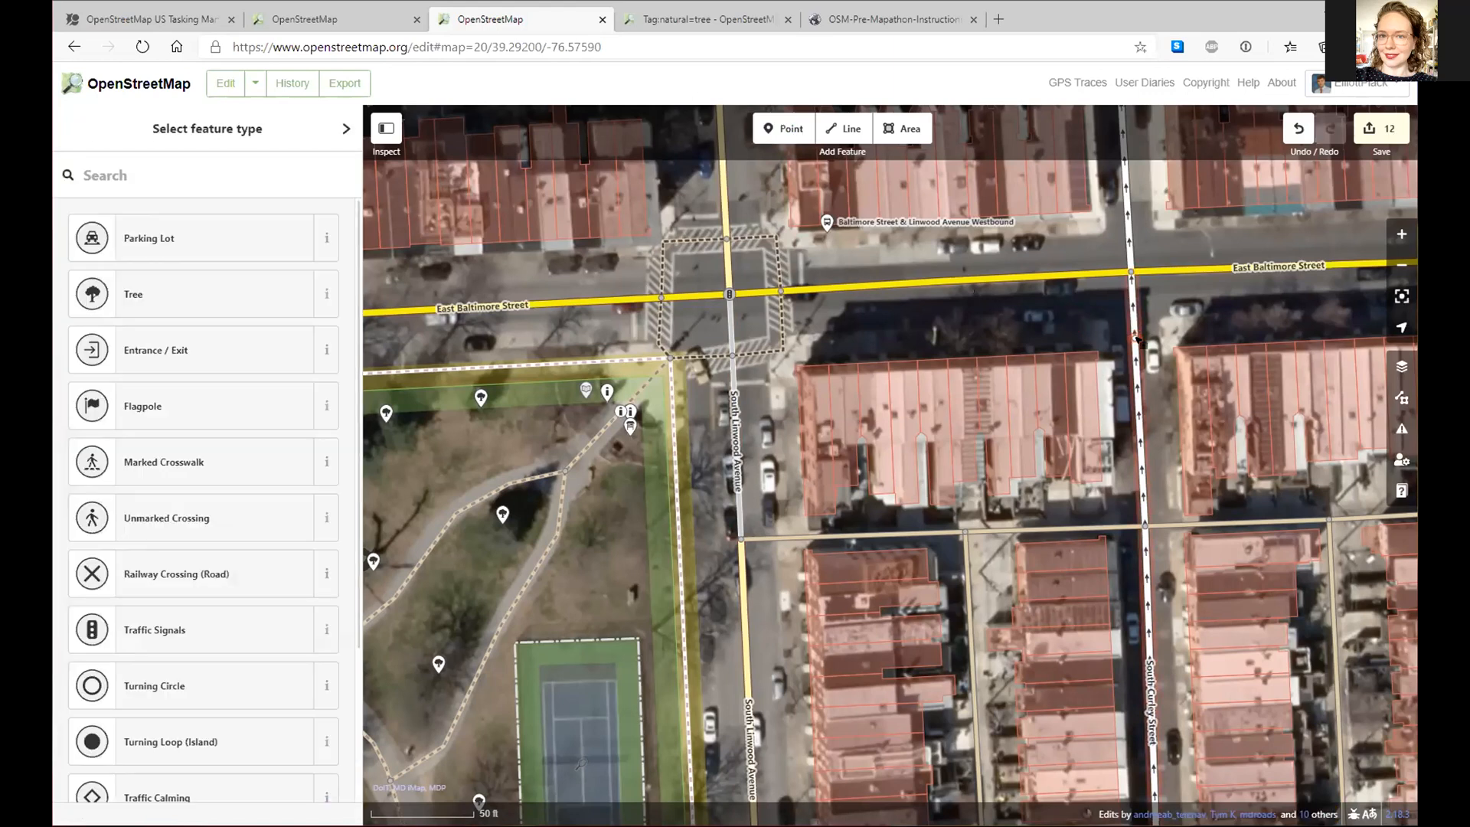
key(ctrl+z)
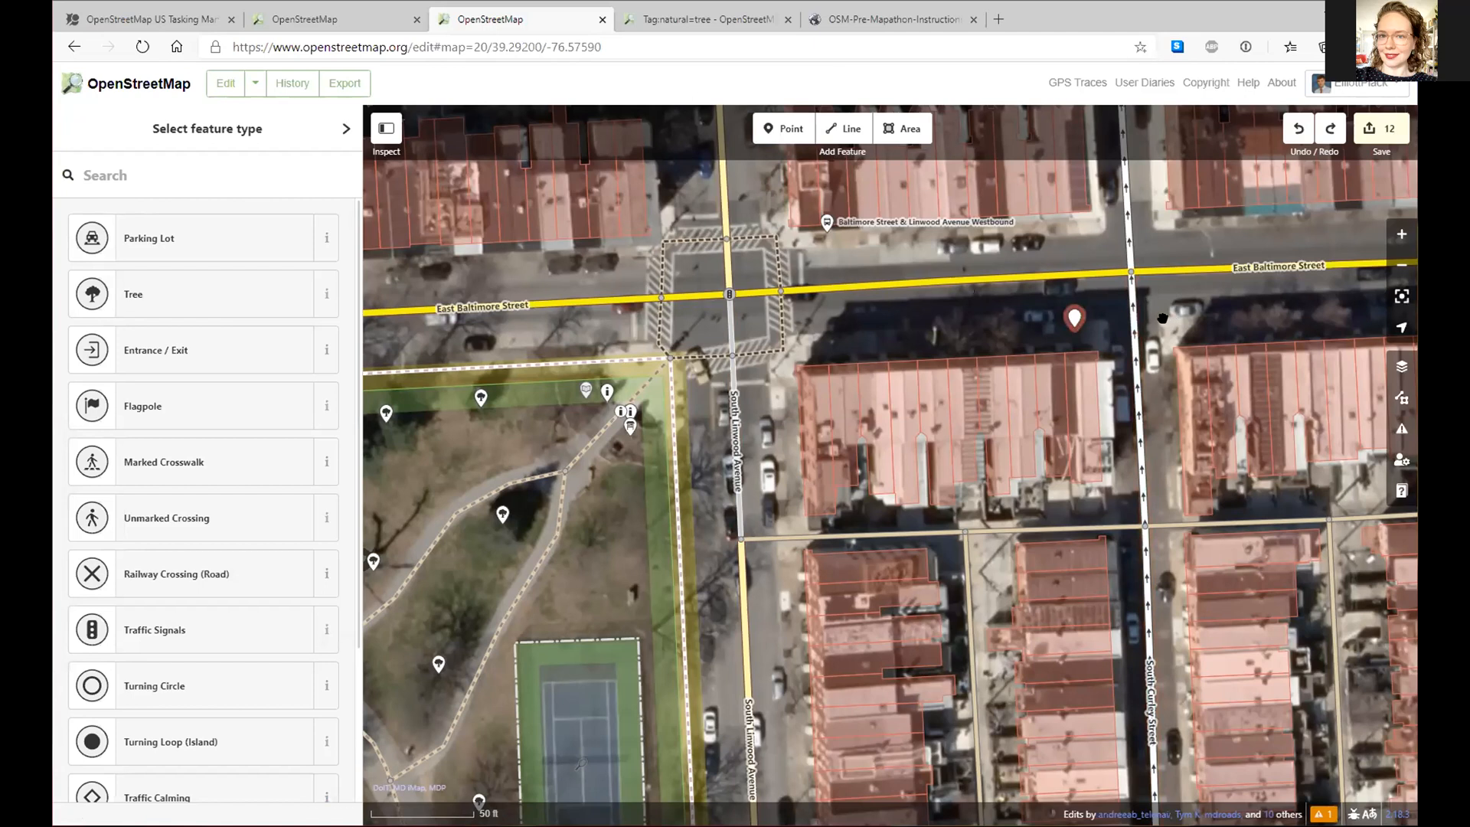
key(ctrl+z)
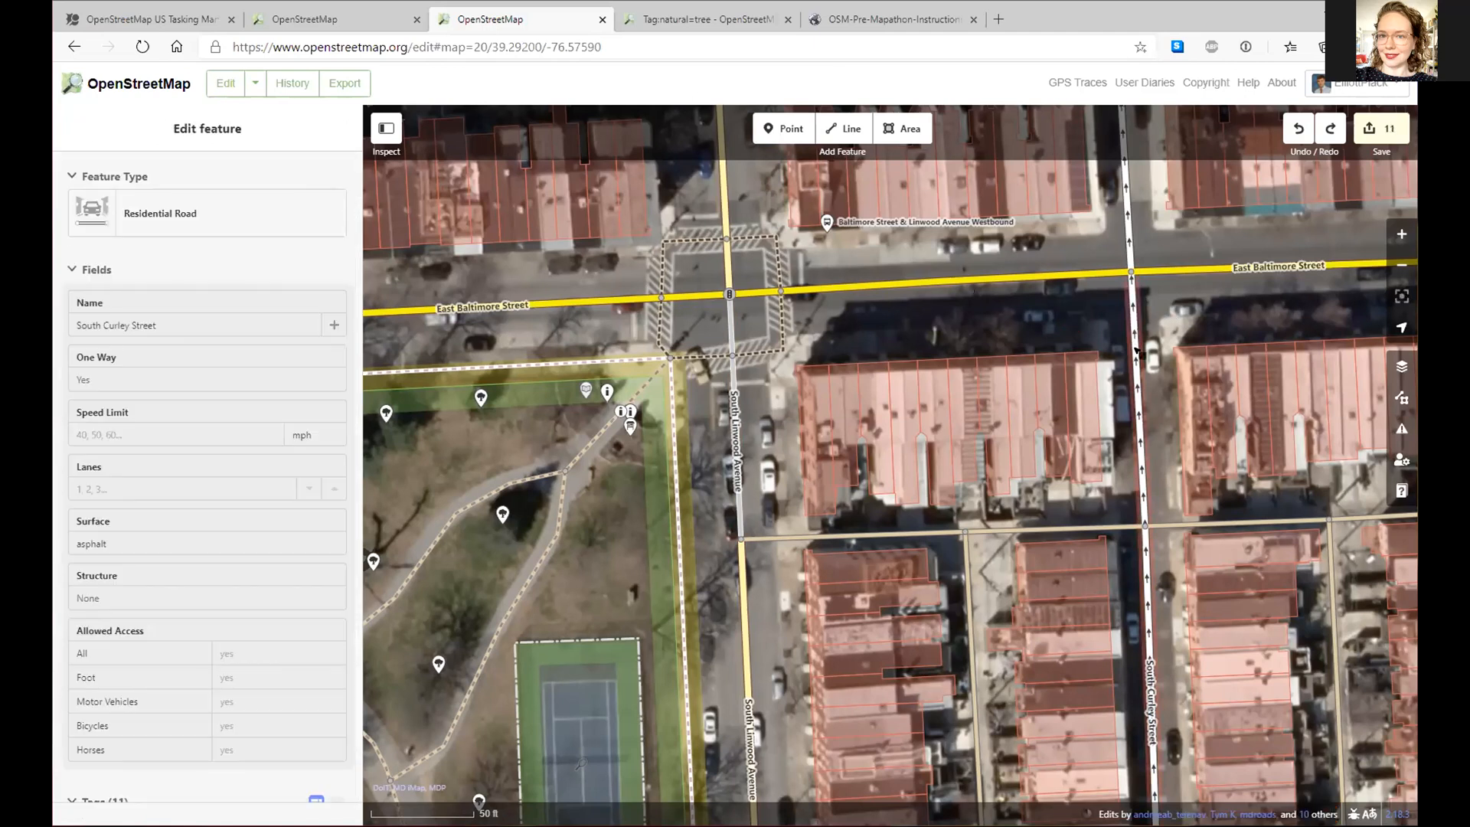
click(1136, 350)
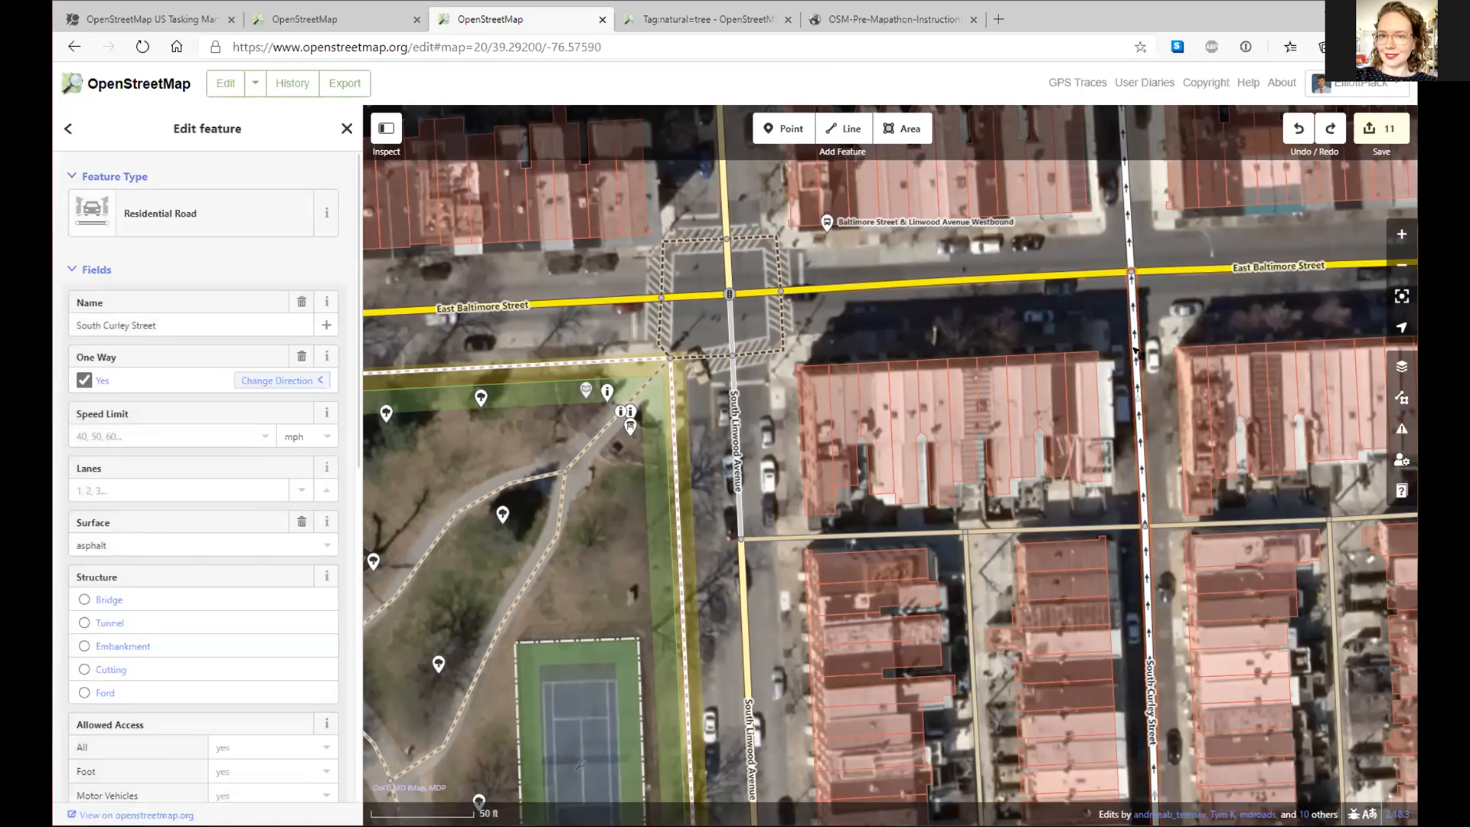
- Add a node on South Curley Street near East Baltimore Street and make it a Stop Sign
double_click(1136, 349)
click(252, 208)
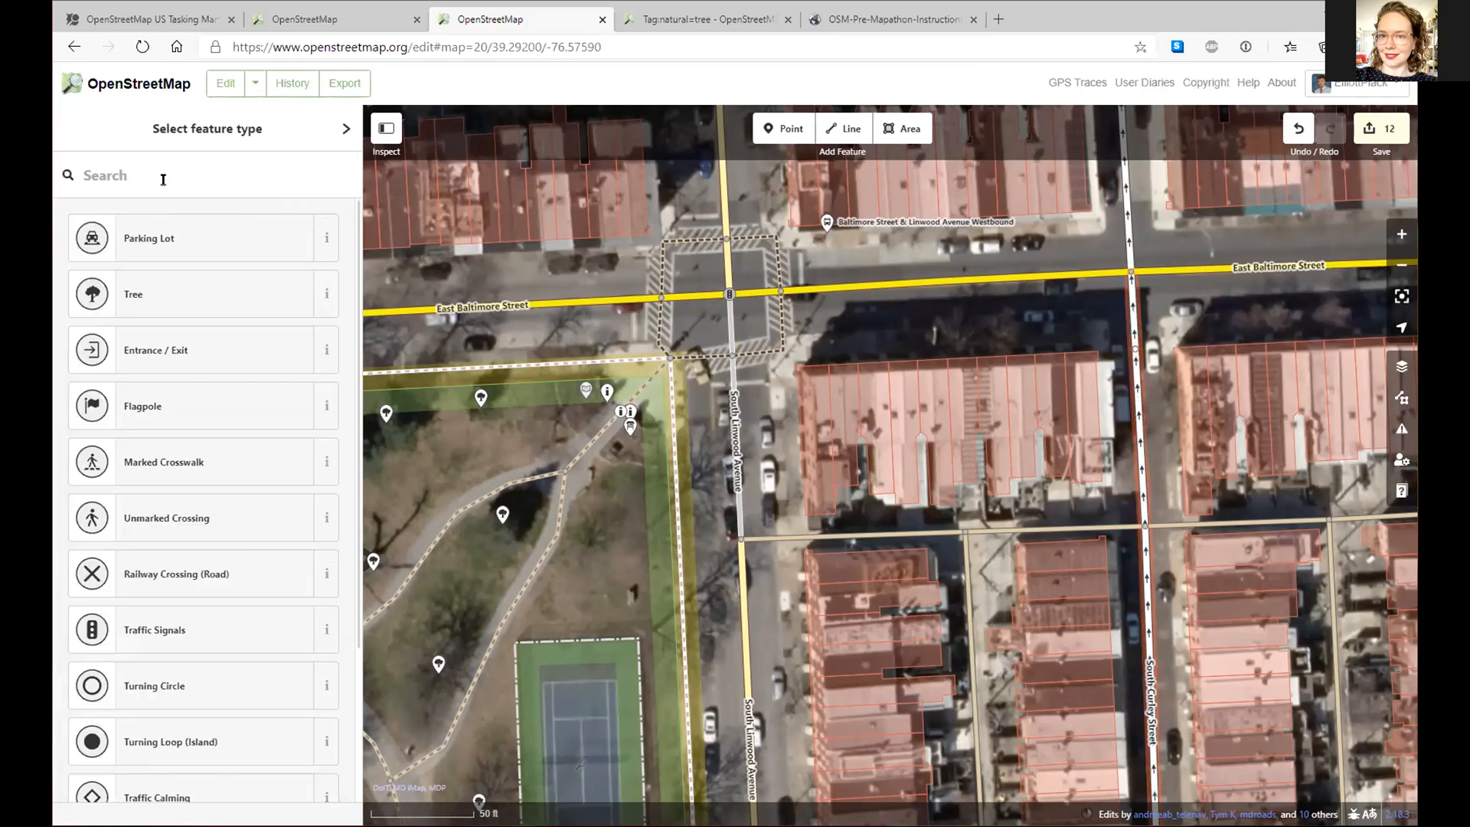
click(164, 179)
text(stop)
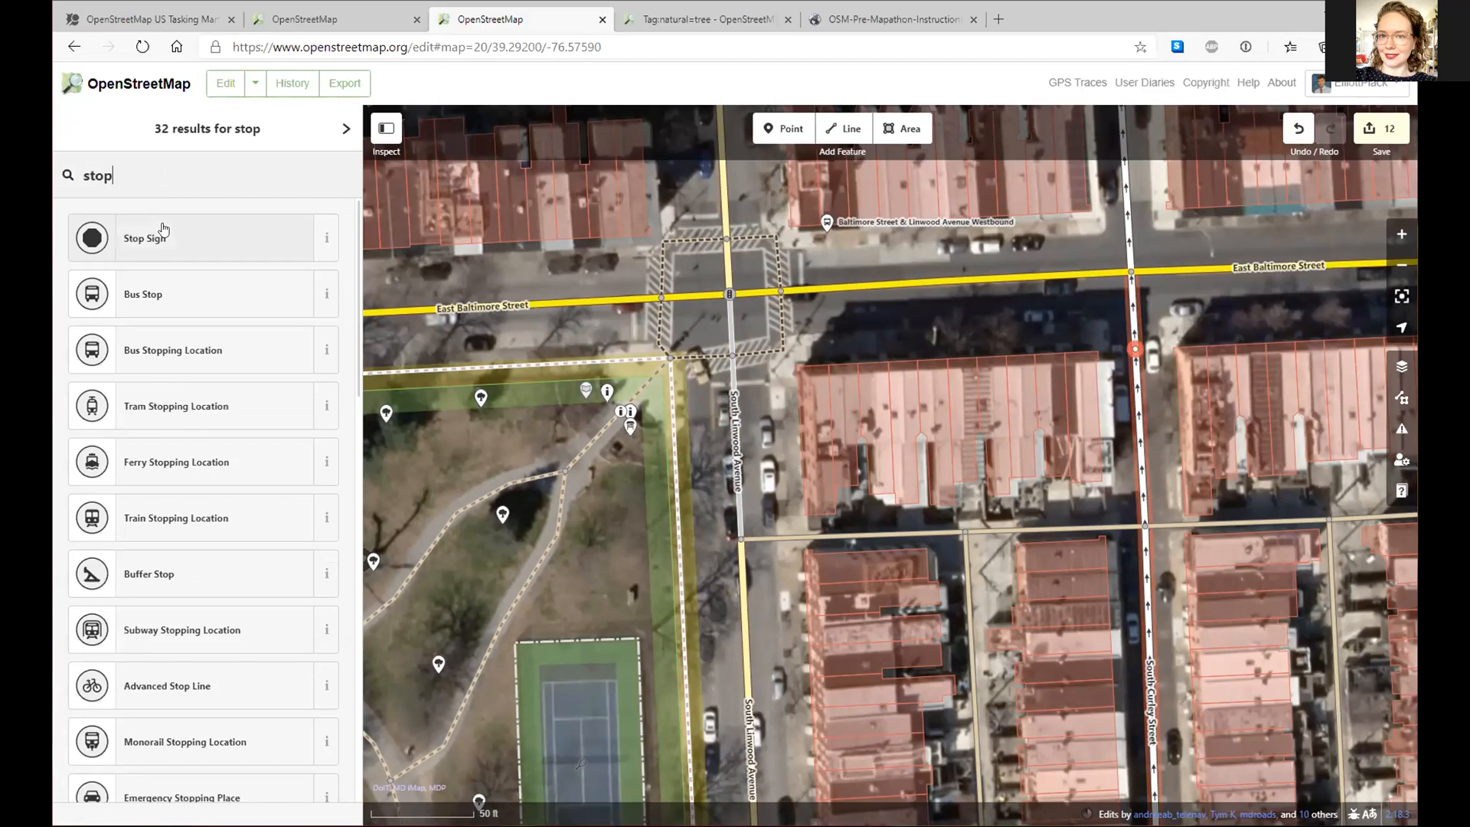
click(163, 234)
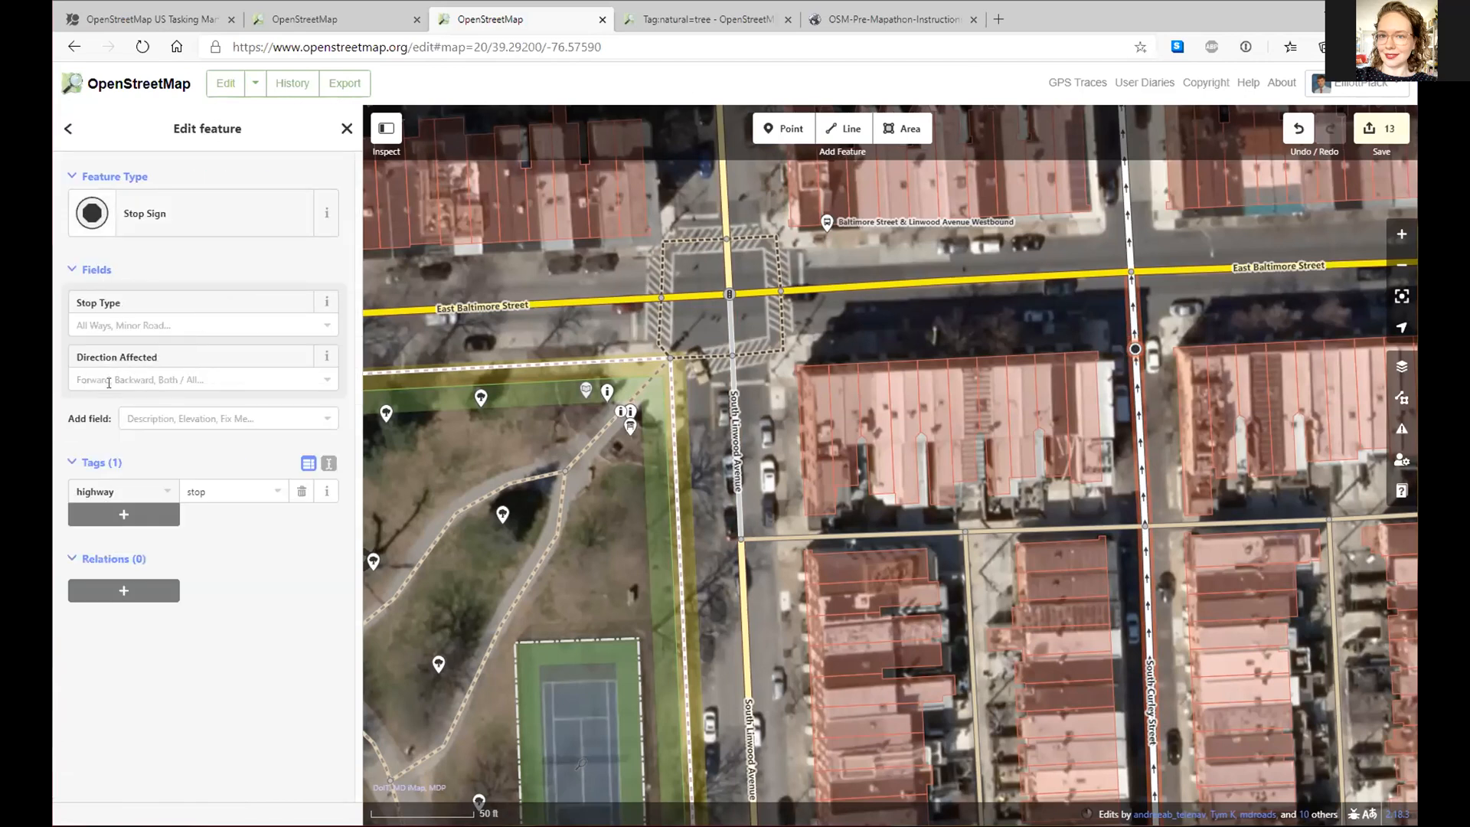
- Set the stop sign's Direction Affected to Forward, after briefly trying Backward
click(146, 380)
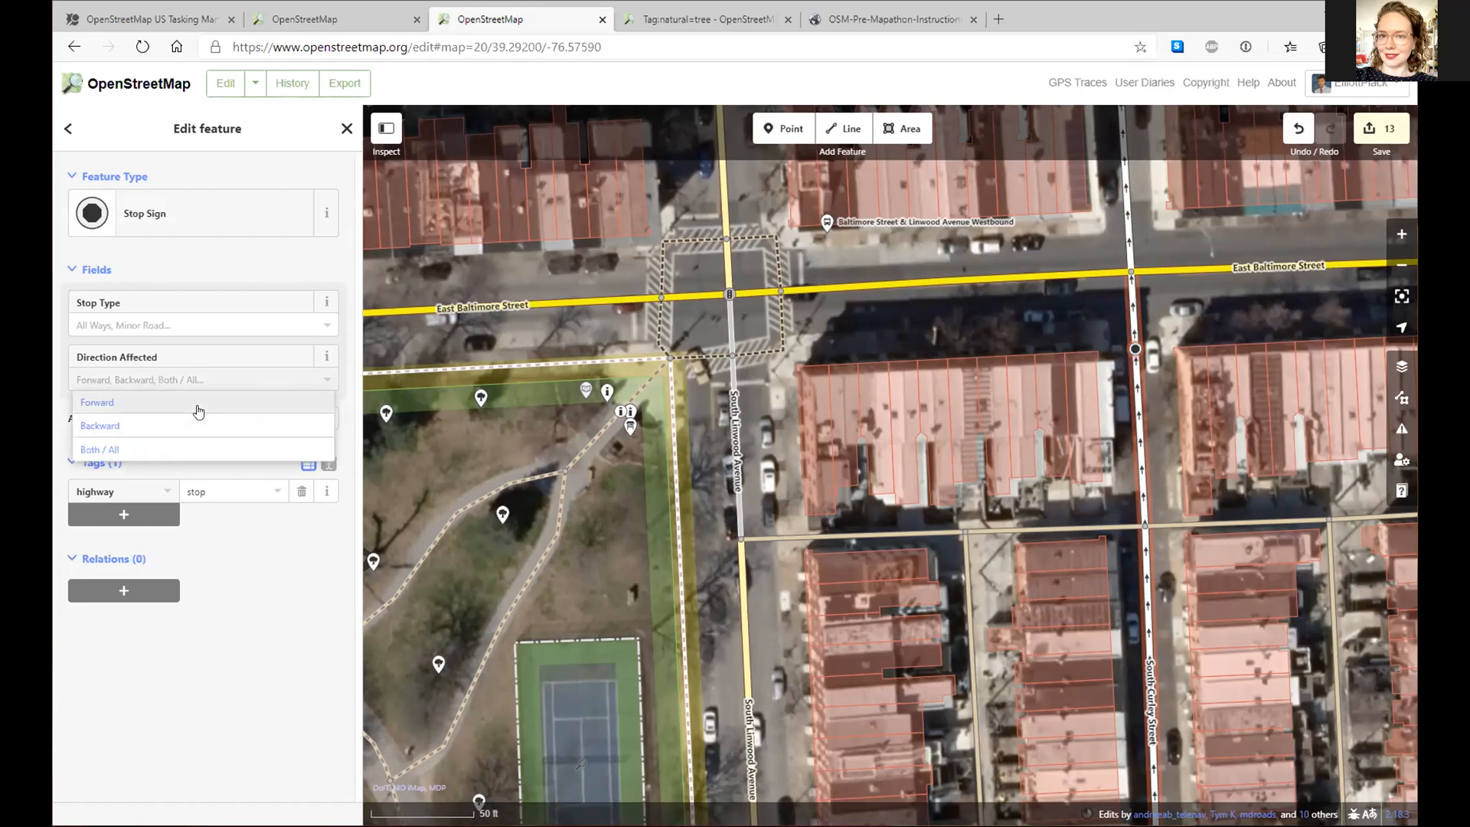
click(330, 358)
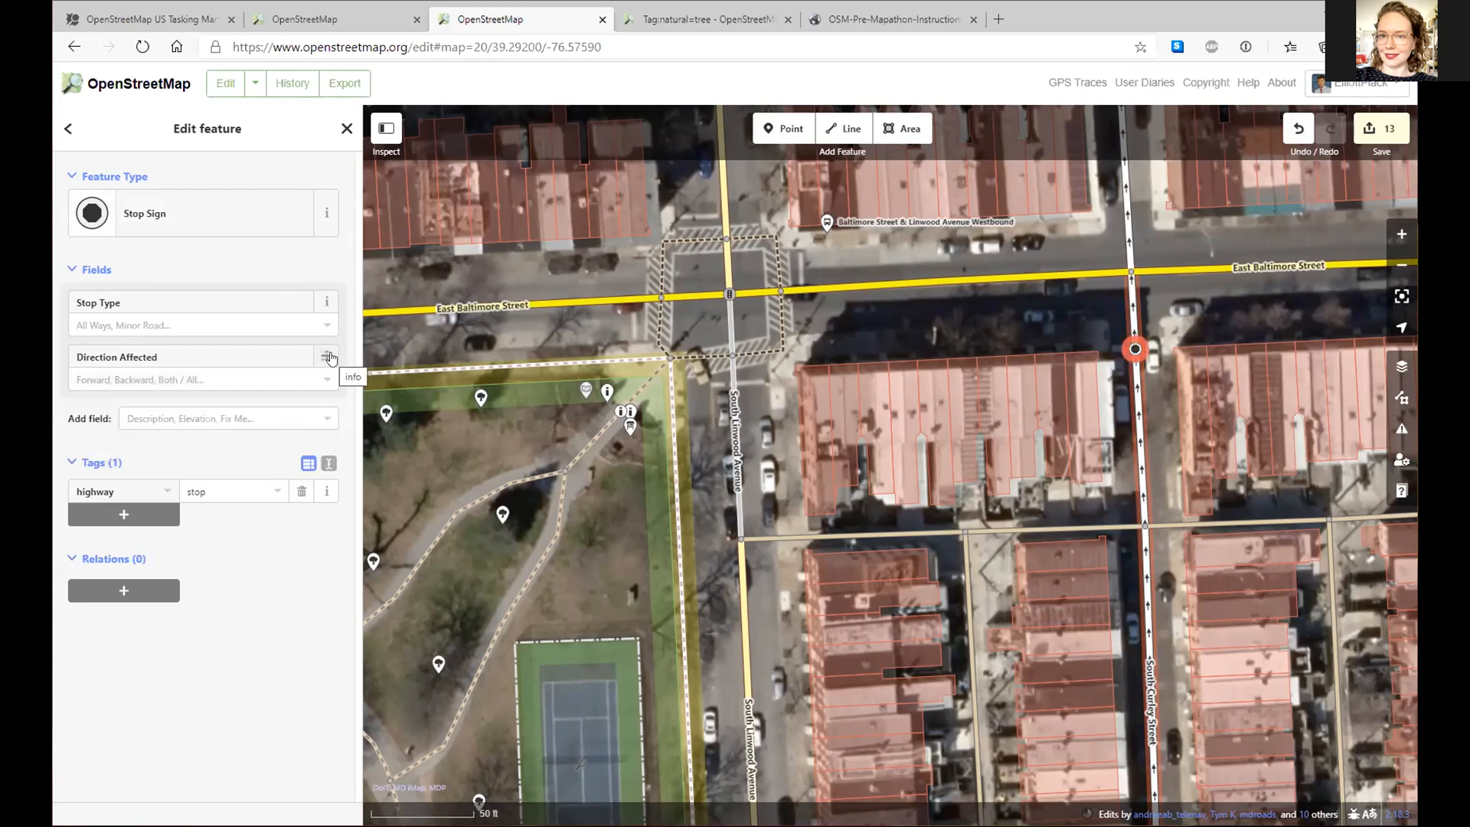
click(329, 358)
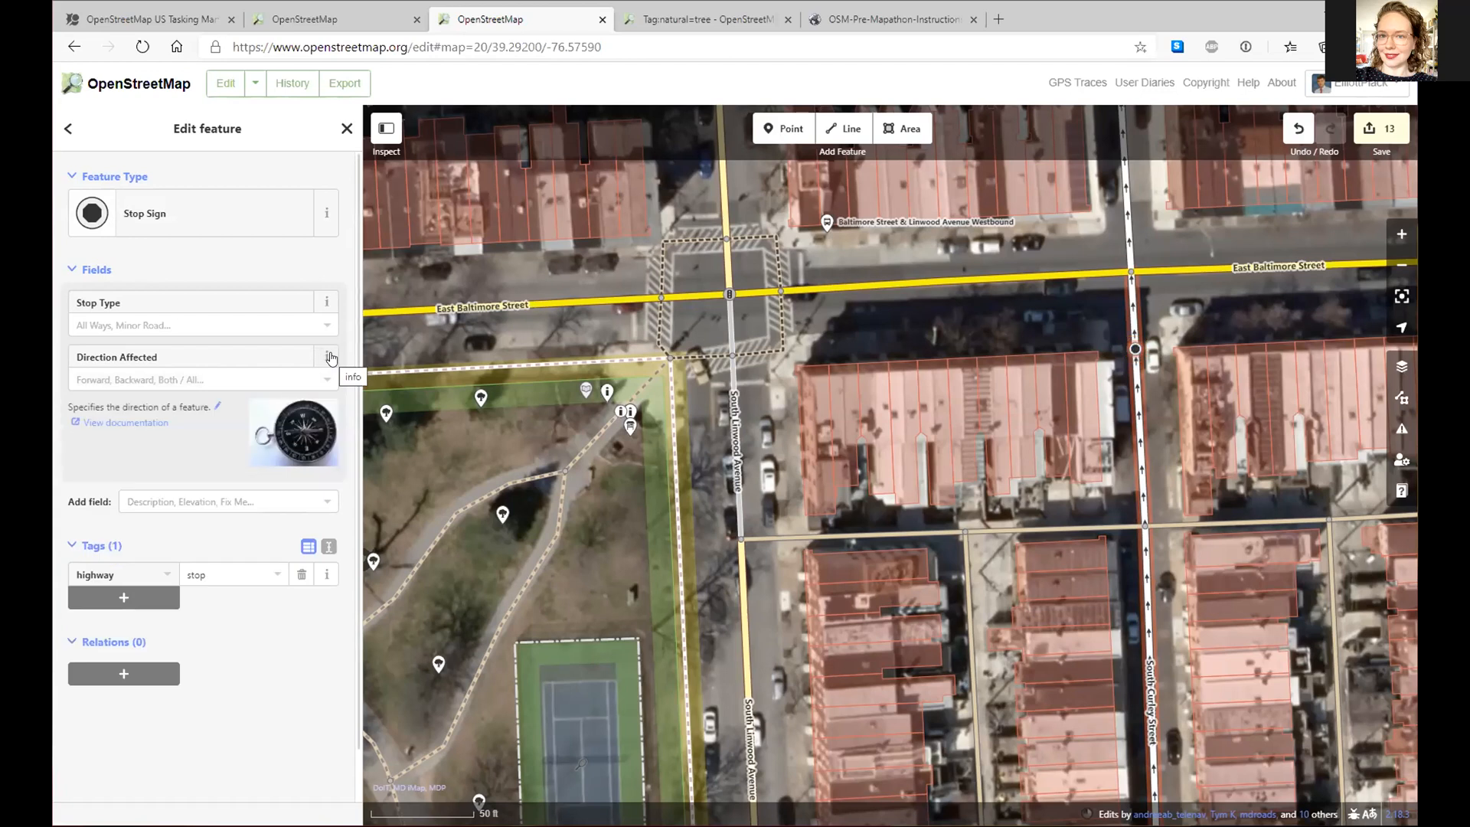
click(329, 357)
click(177, 383)
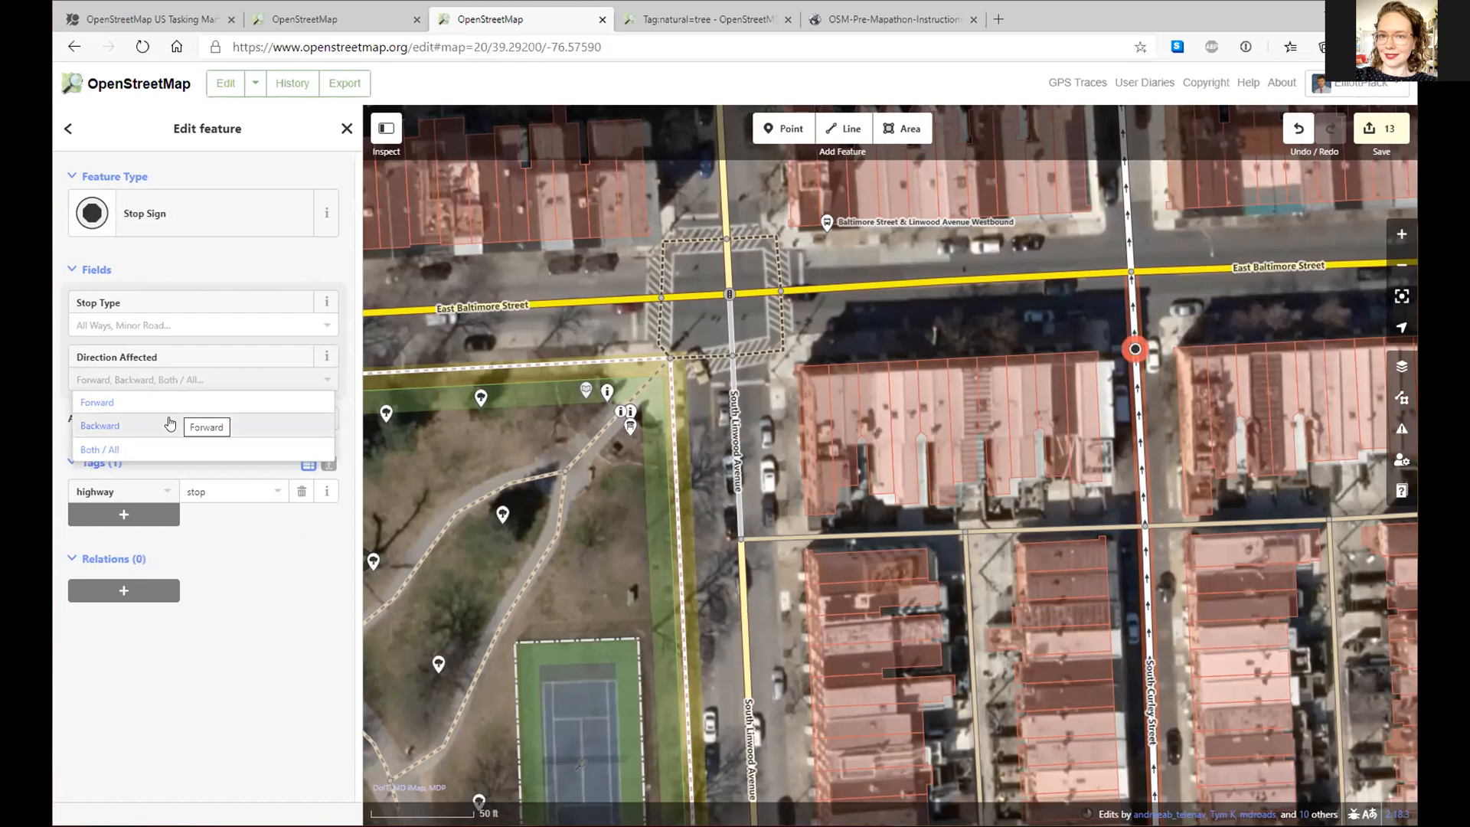
click(170, 418)
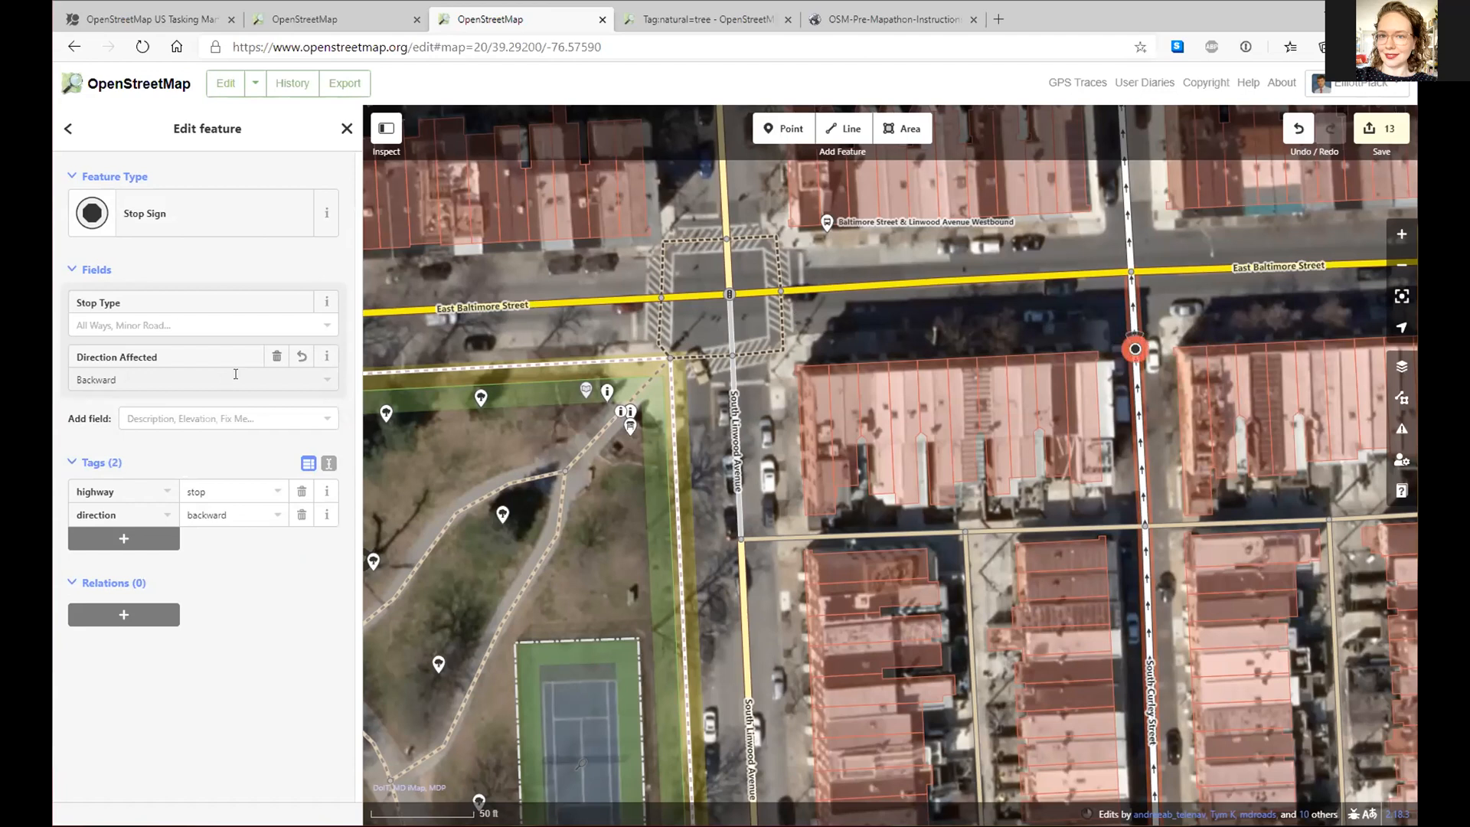
click(190, 380)
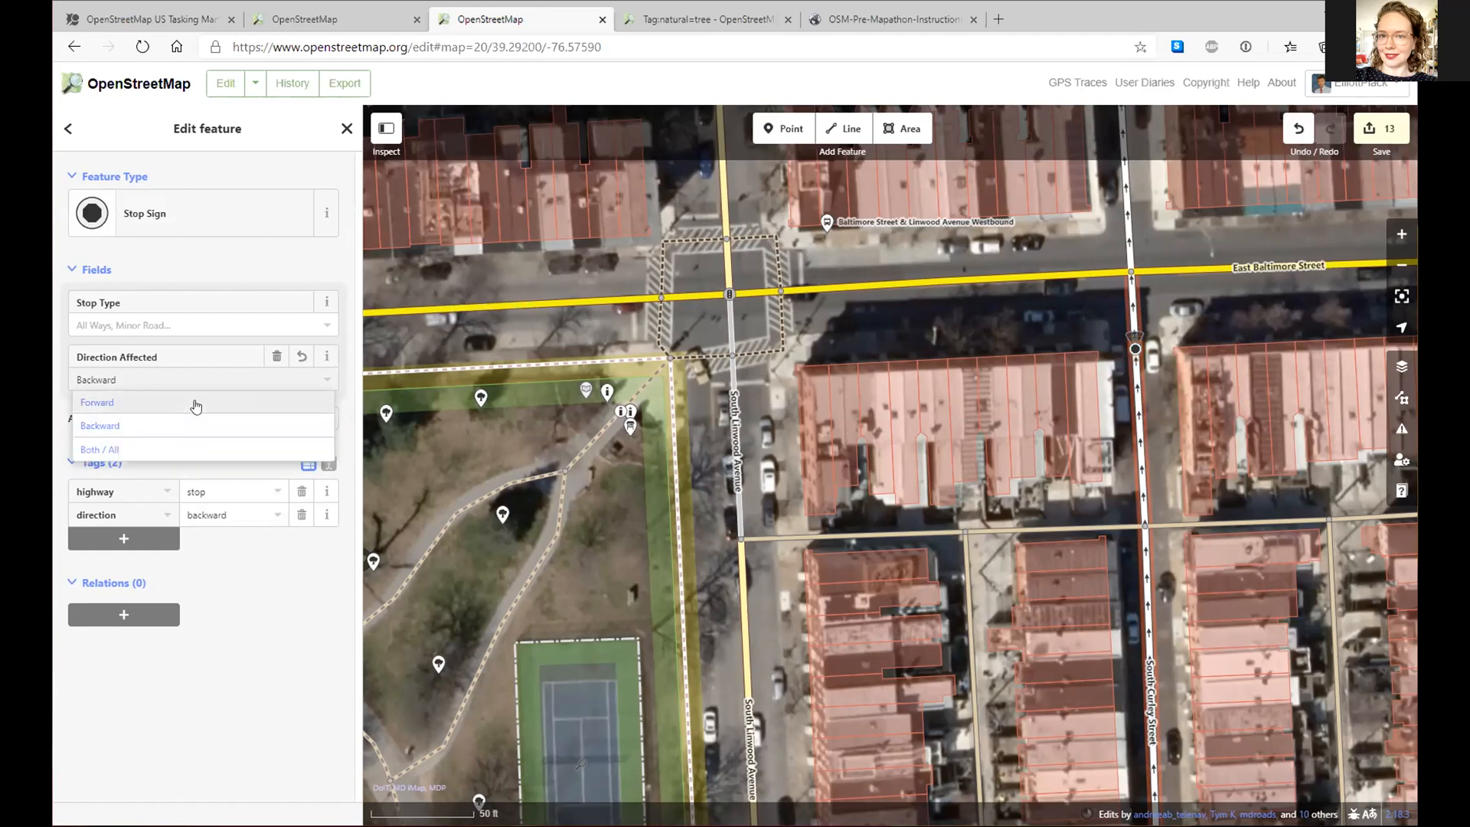
click(193, 402)
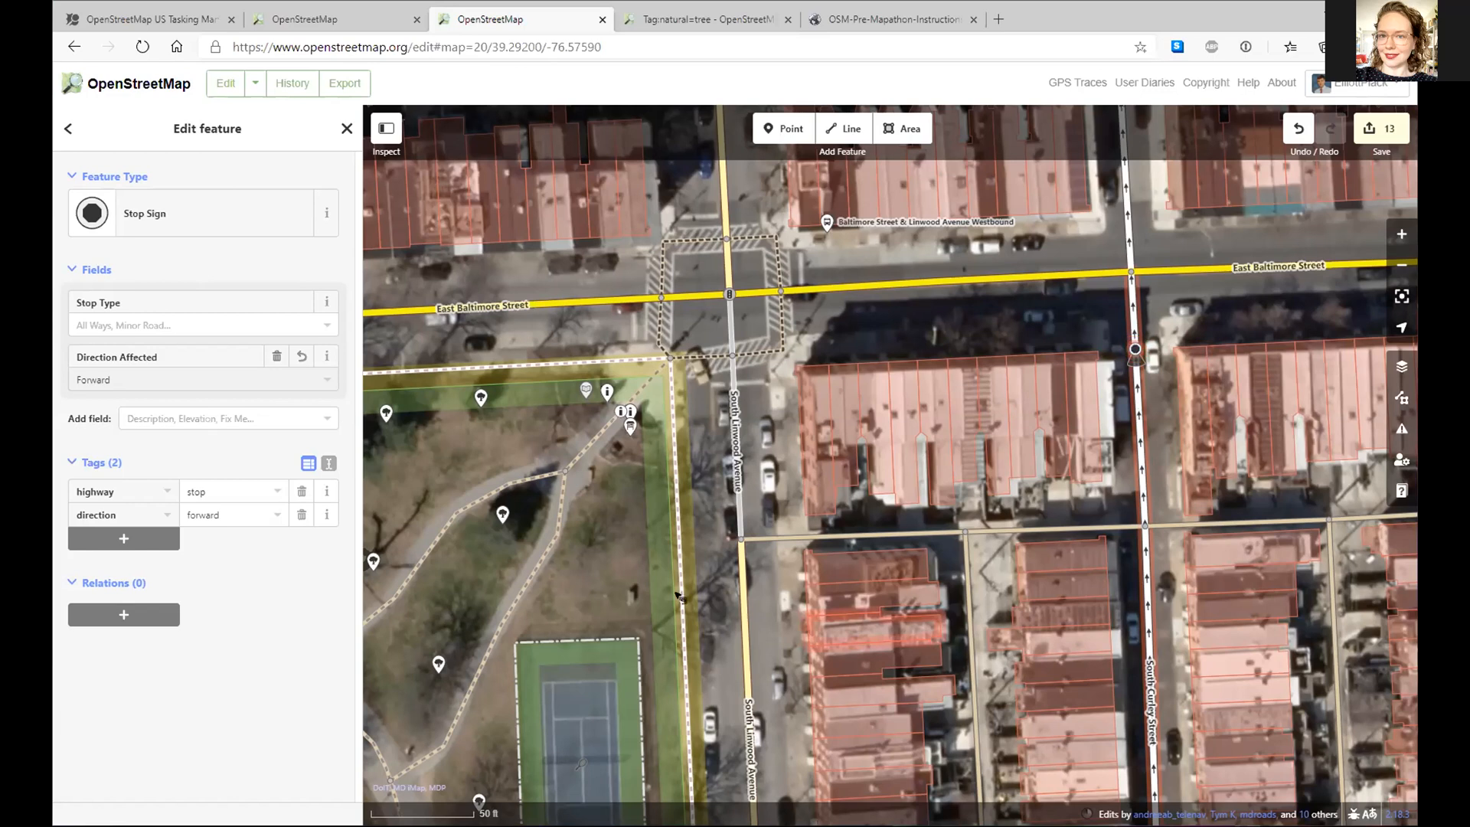
- Set South Linwood Avenue's road type to Living Street
click(733, 643)
click(745, 645)
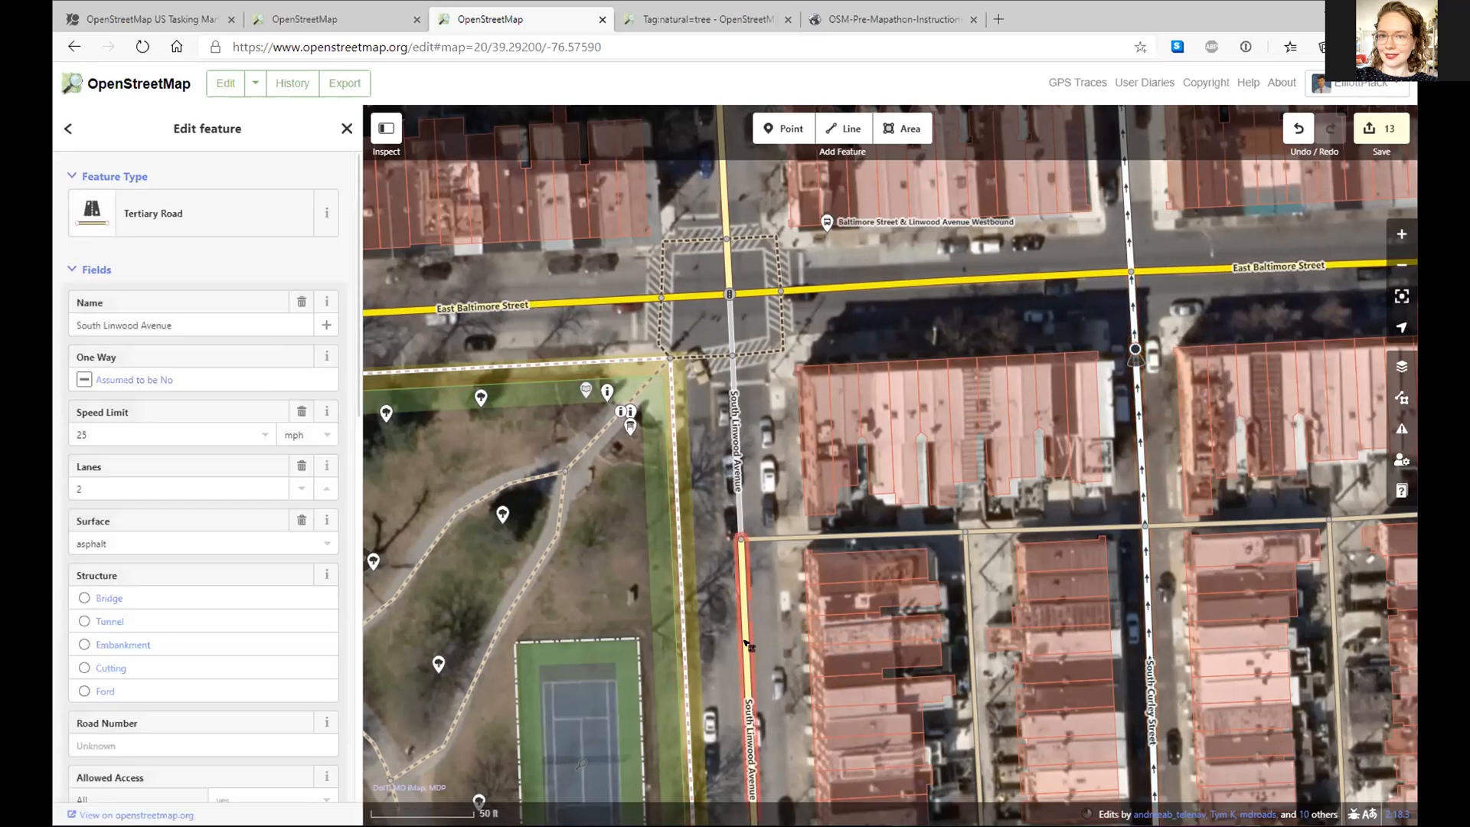
click(173, 200)
click(174, 245)
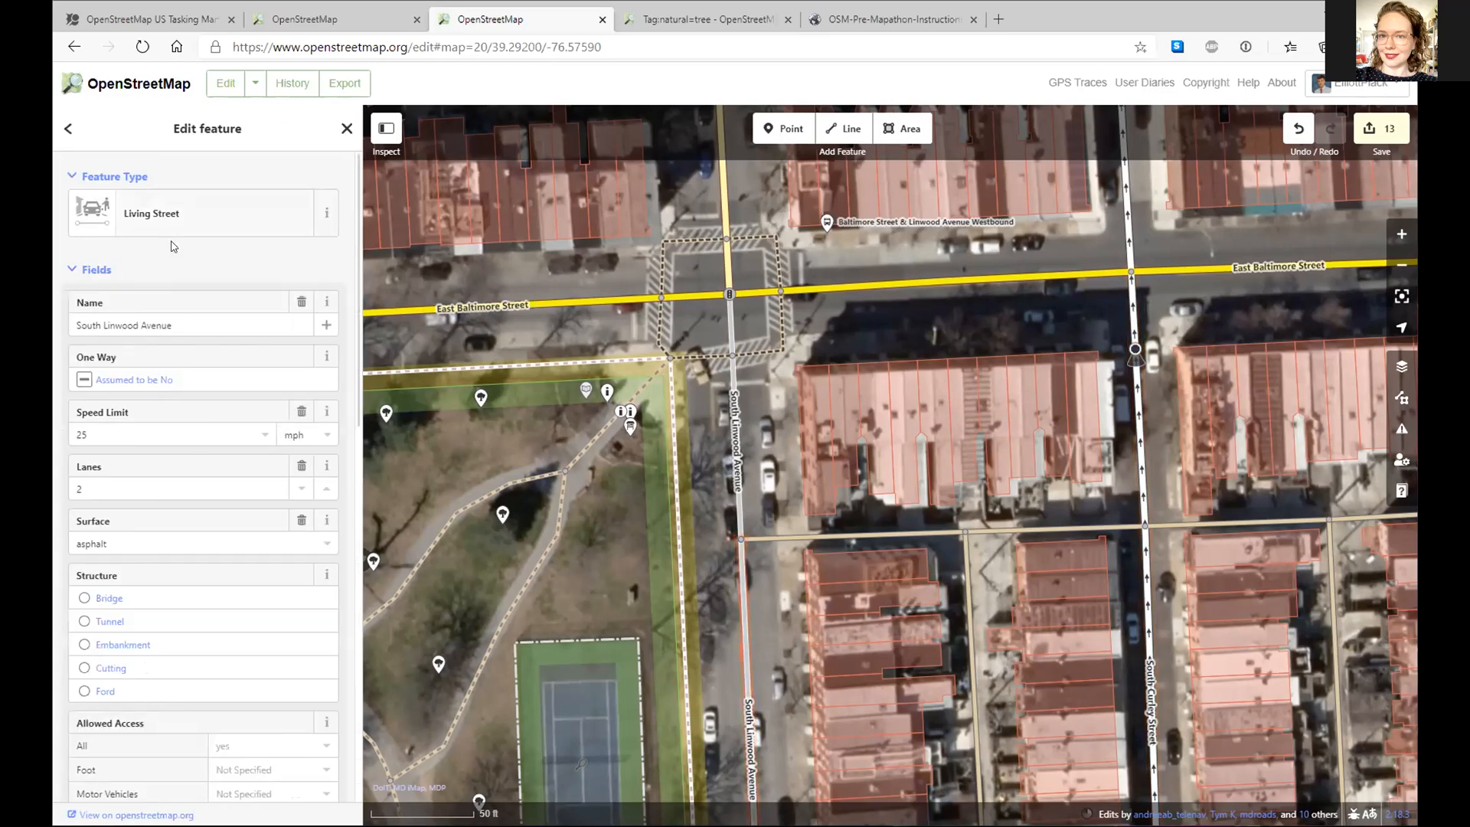
- Try adding a 'Date' field to the street, clear the search, and close the feature editor
scroll(214, 562, down, 15)
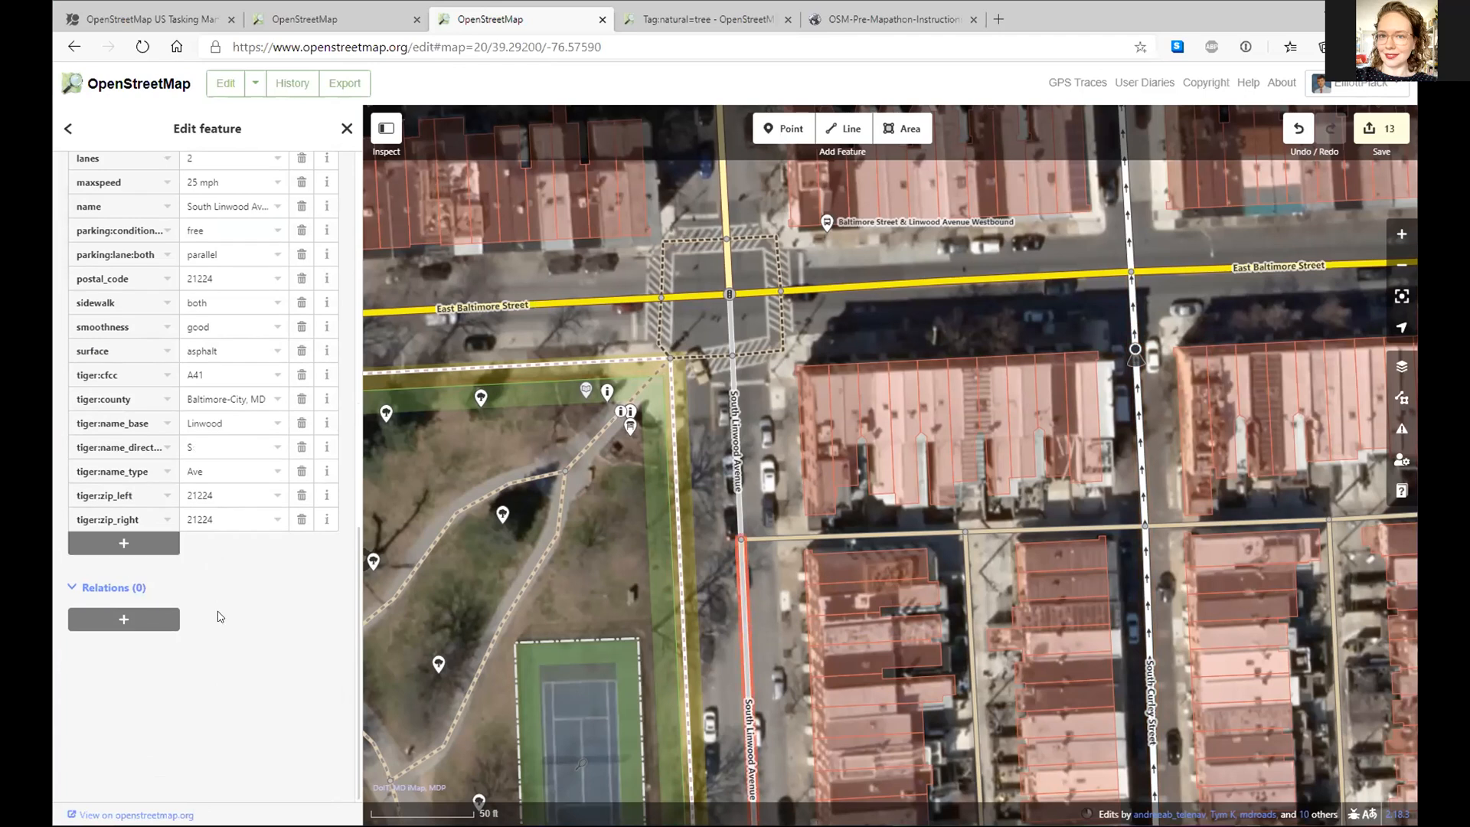
scroll(208, 567, up, 15)
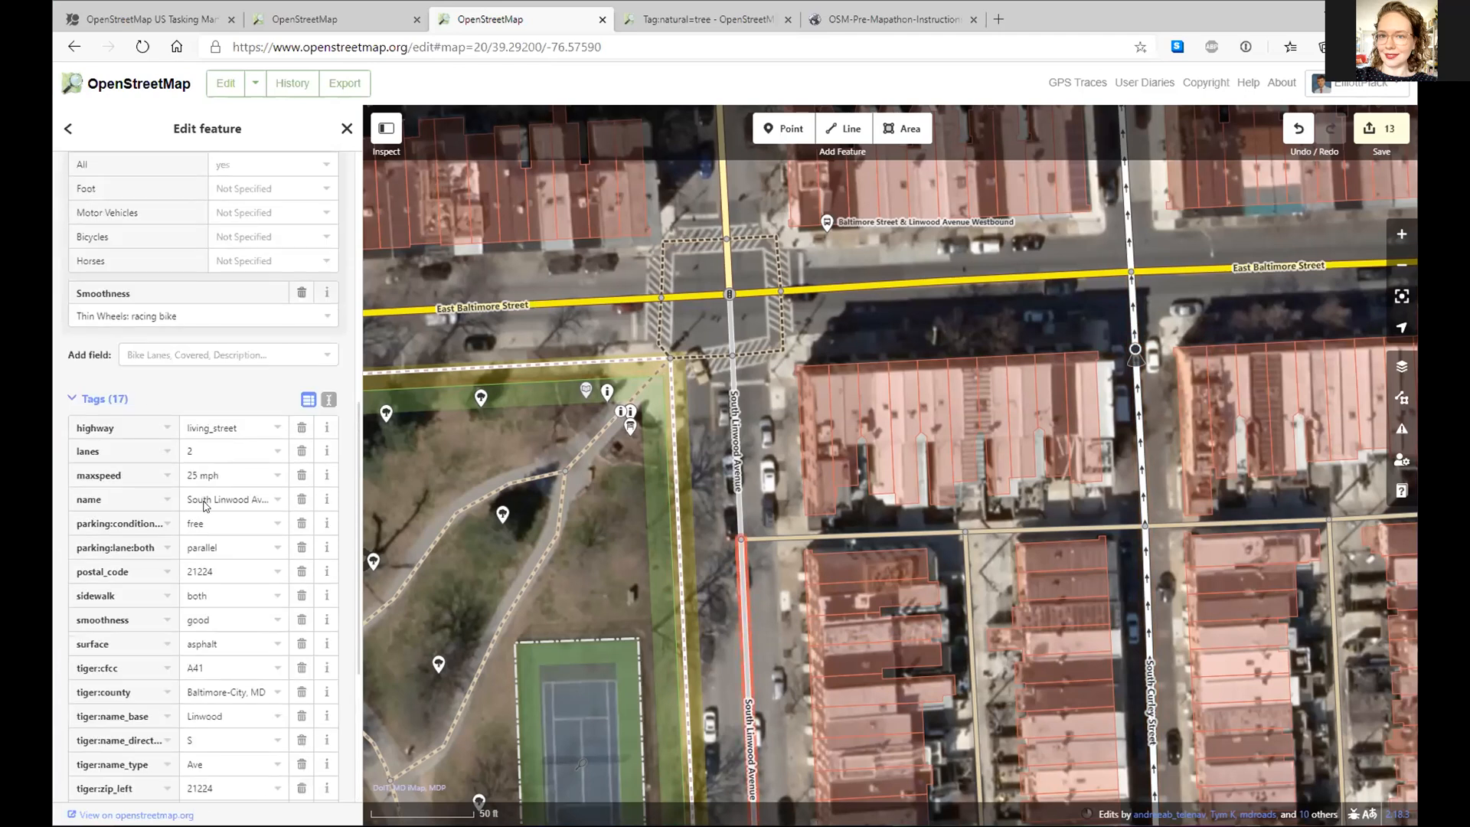
scroll(205, 507, down, 2)
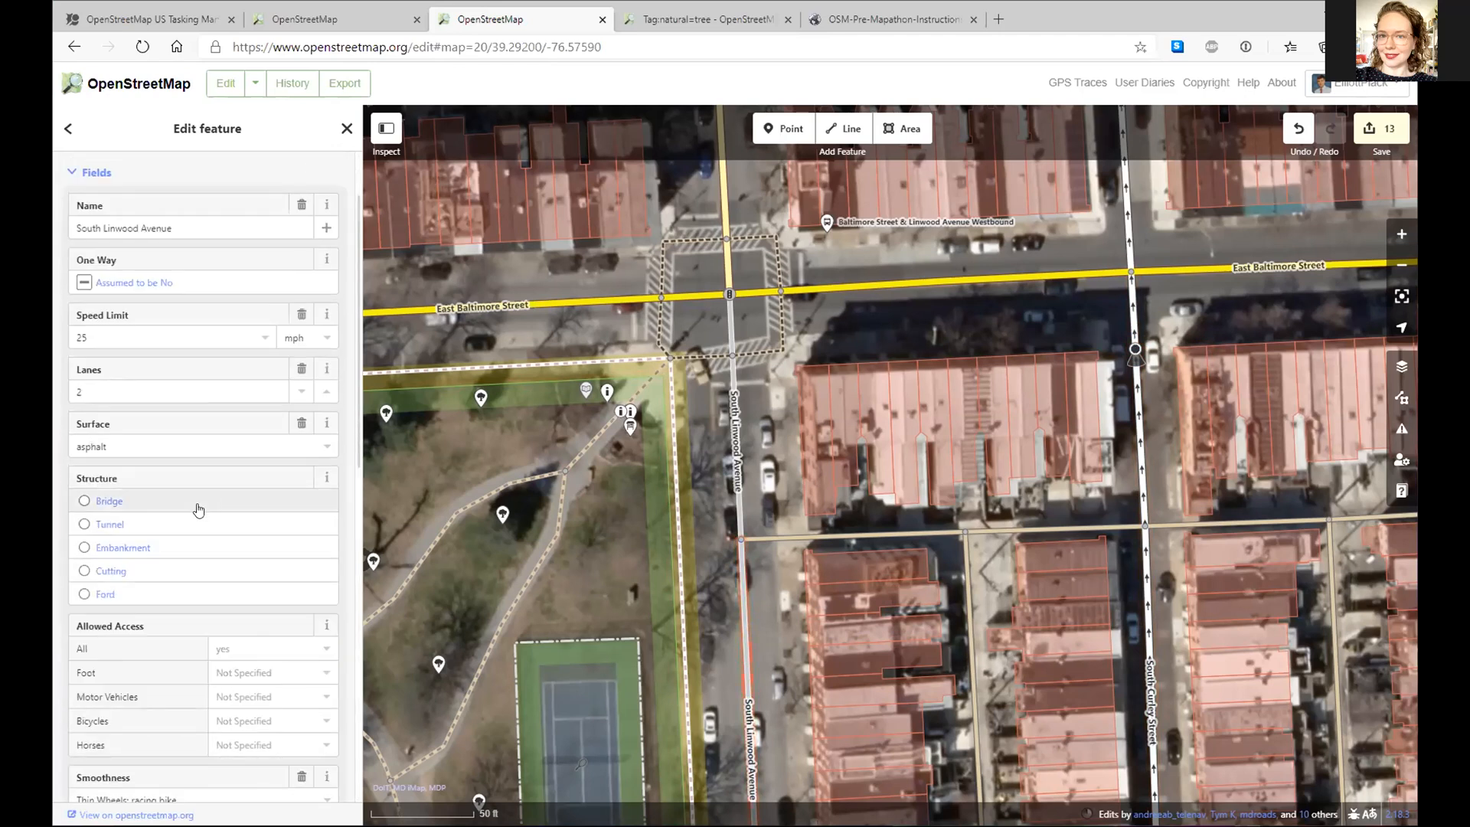
scroll(162, 730, down, 2)
click(149, 739)
text(Da)
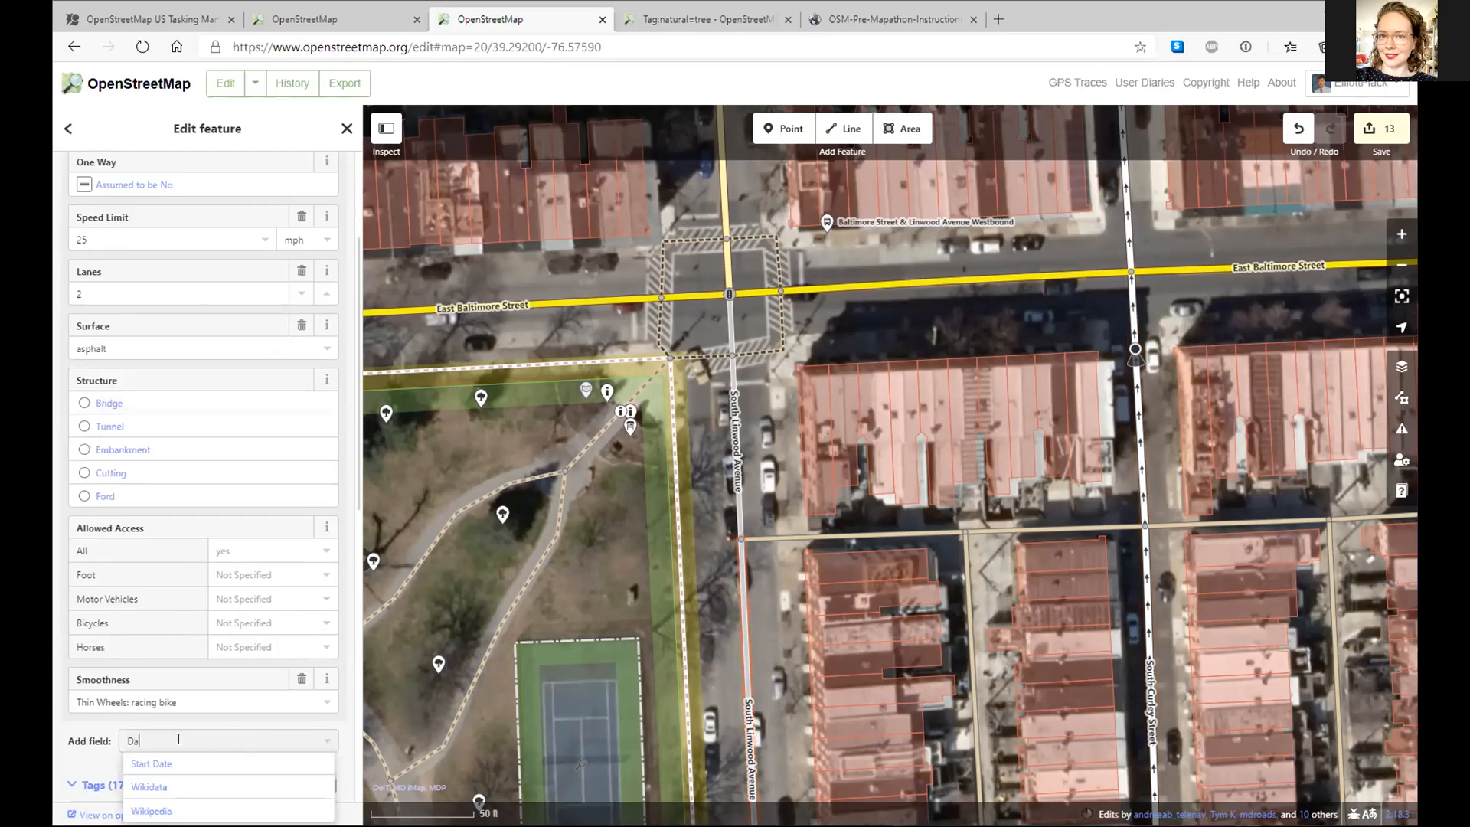
drag(157, 740, 101, 731)
text(ed)
key(BackSpace)
key(BackSpace)
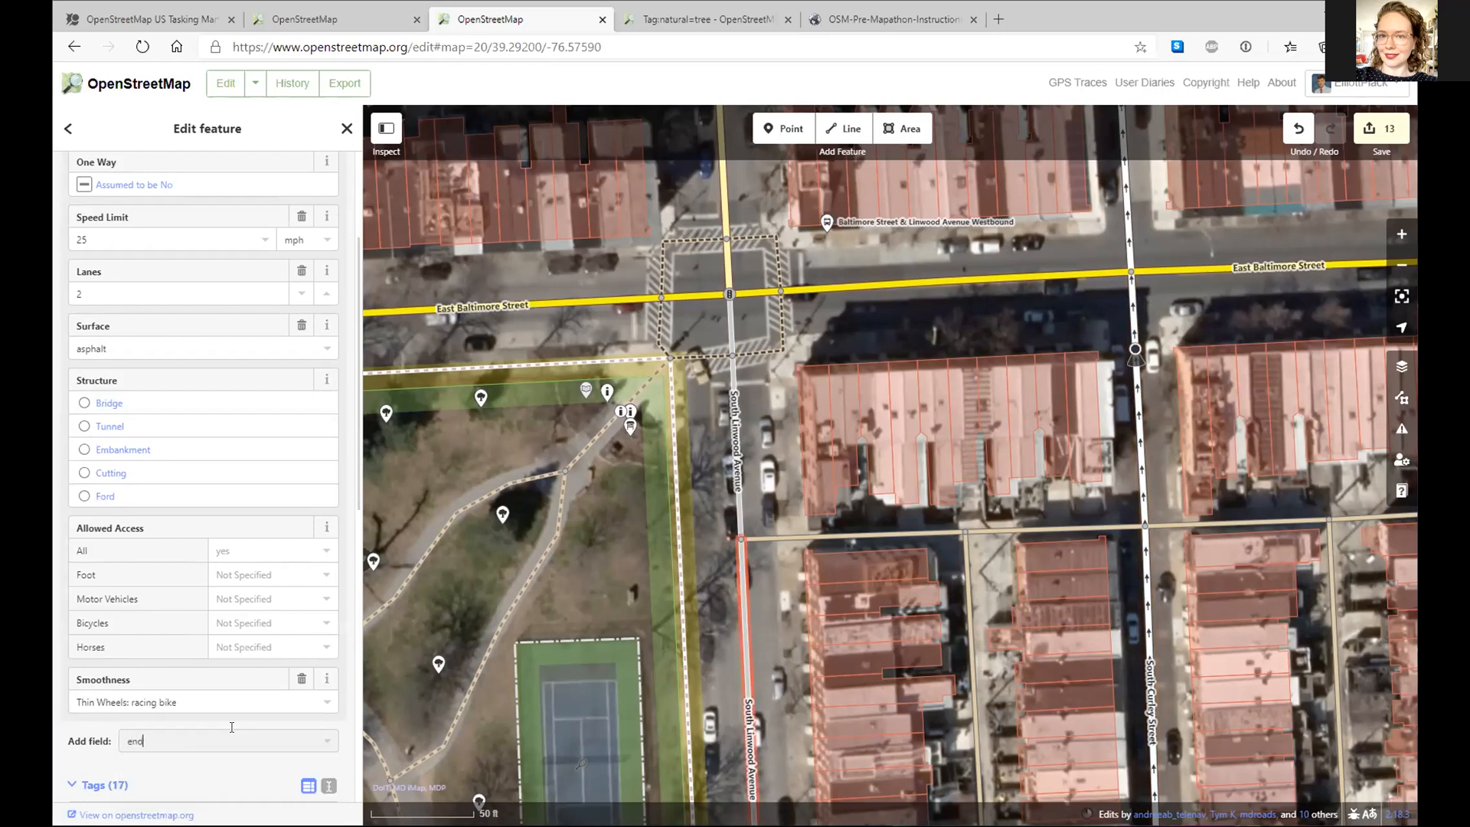
text(Date)
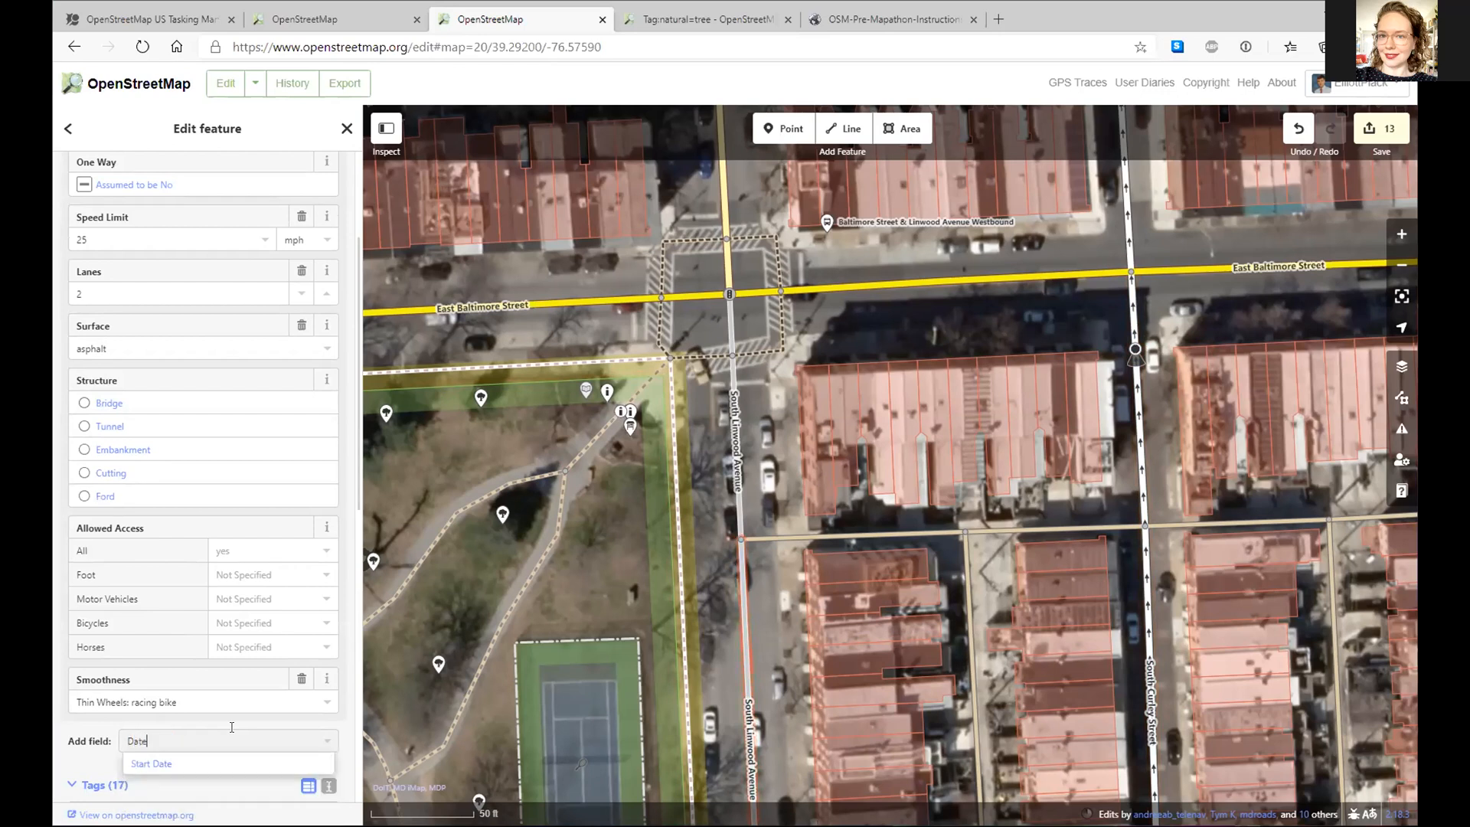
double_click(195, 734)
key(BackSpace)
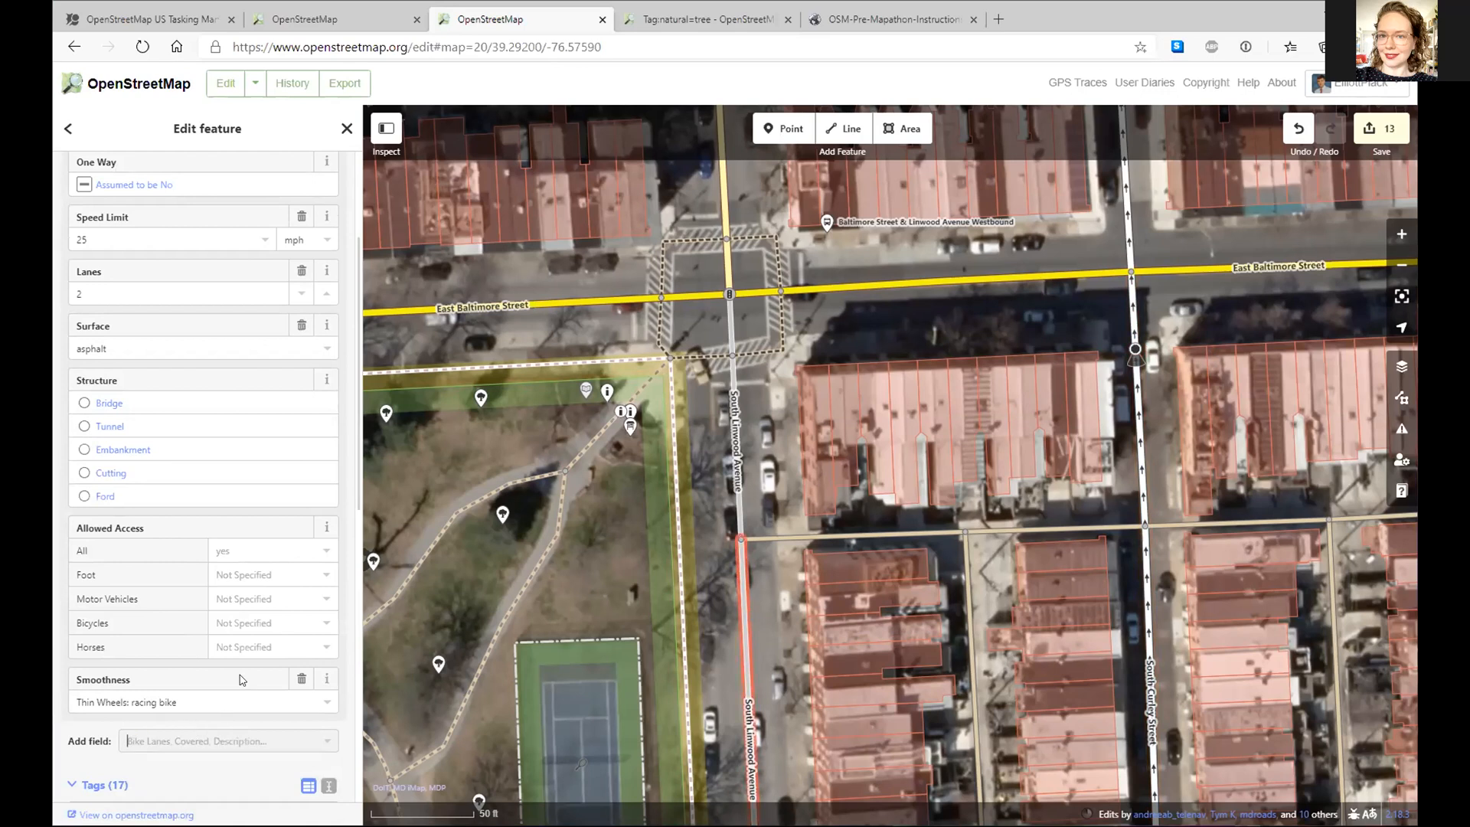
key(Escape)
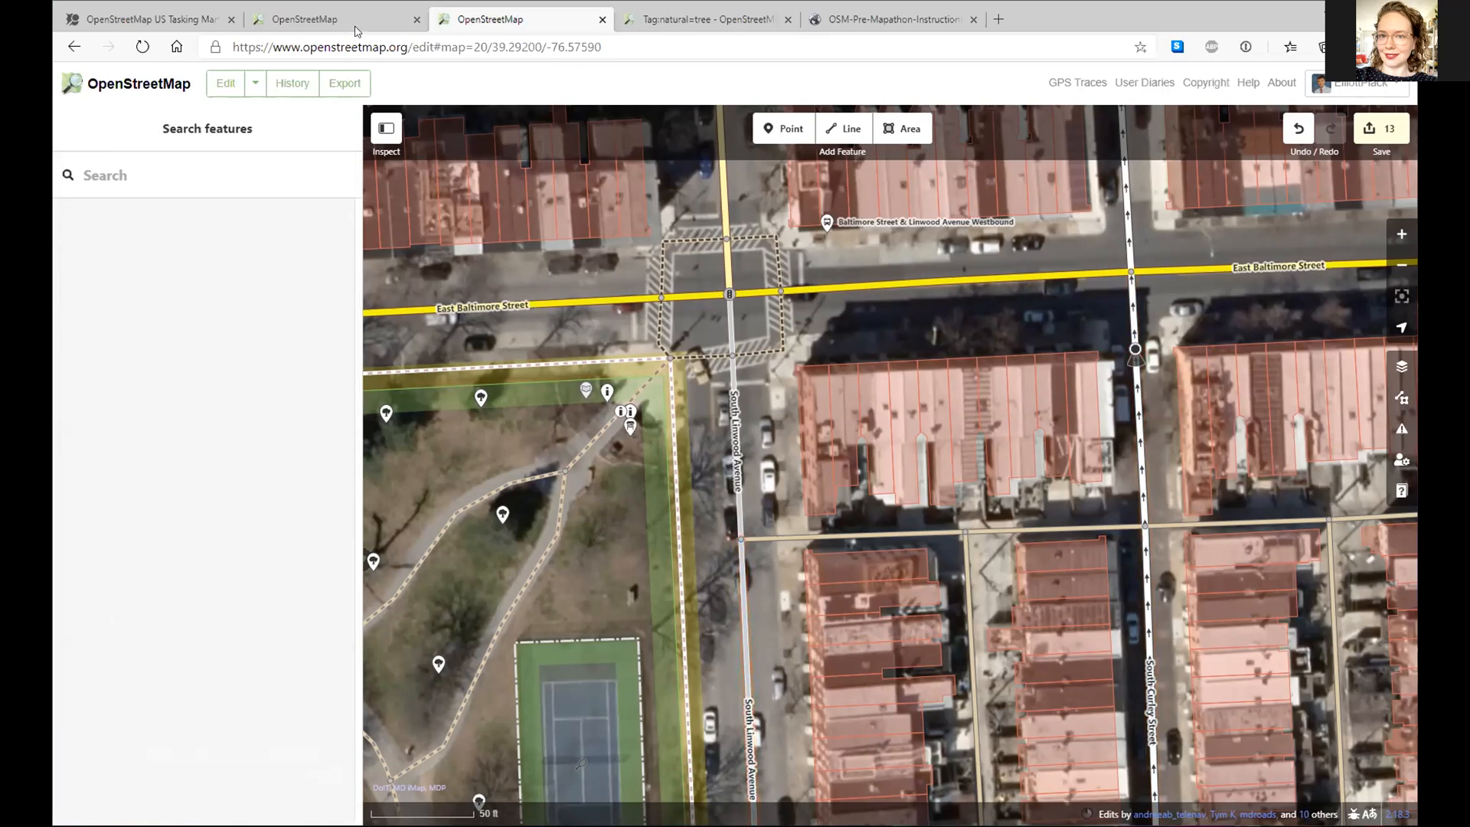
- Reload the Tasking Manager project page and scroll down to its task map
click(177, 25)
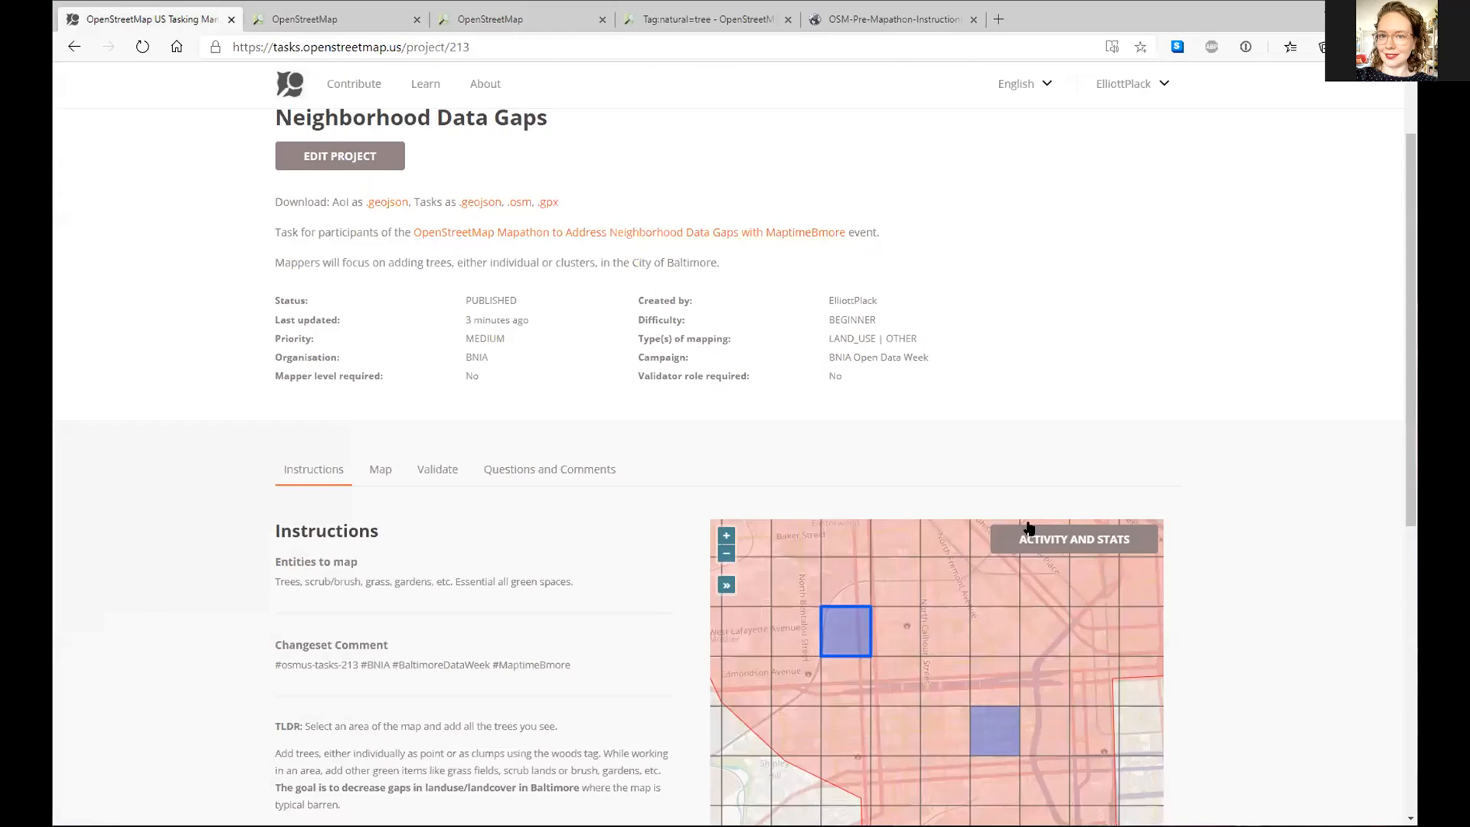
scroll(979, 689, down, 3)
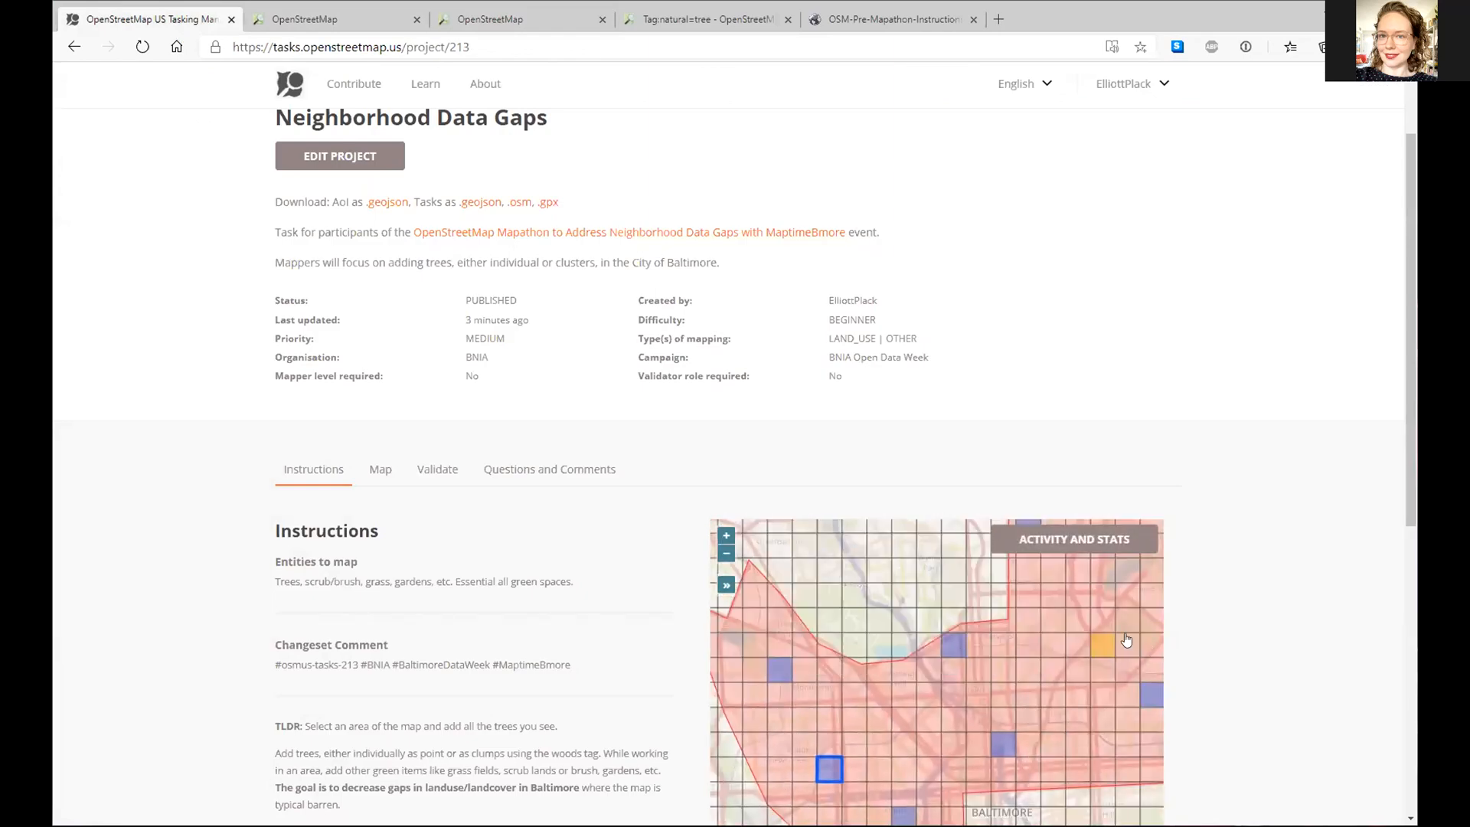
drag(989, 632, 872, 645)
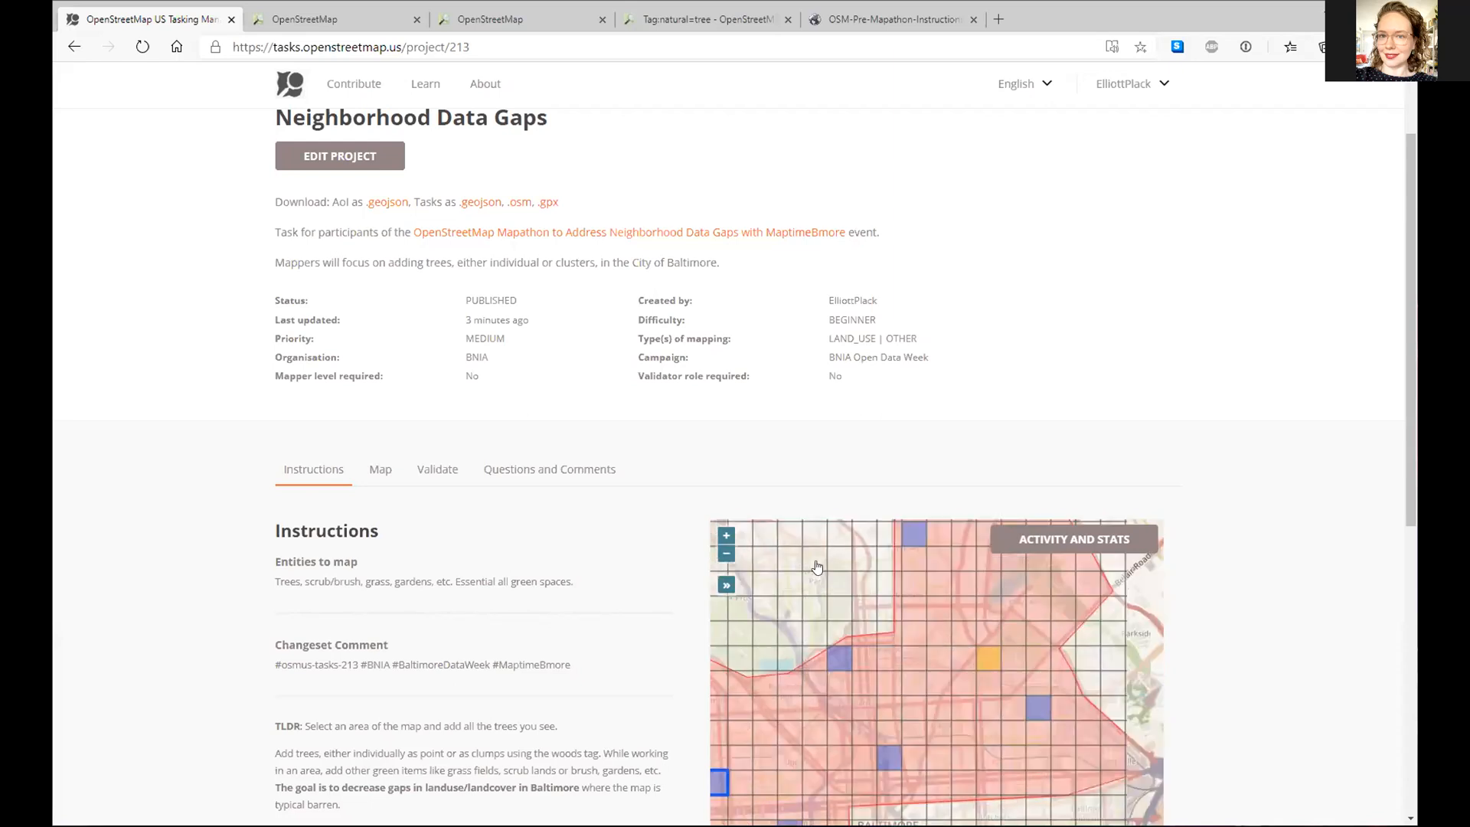
click(143, 47)
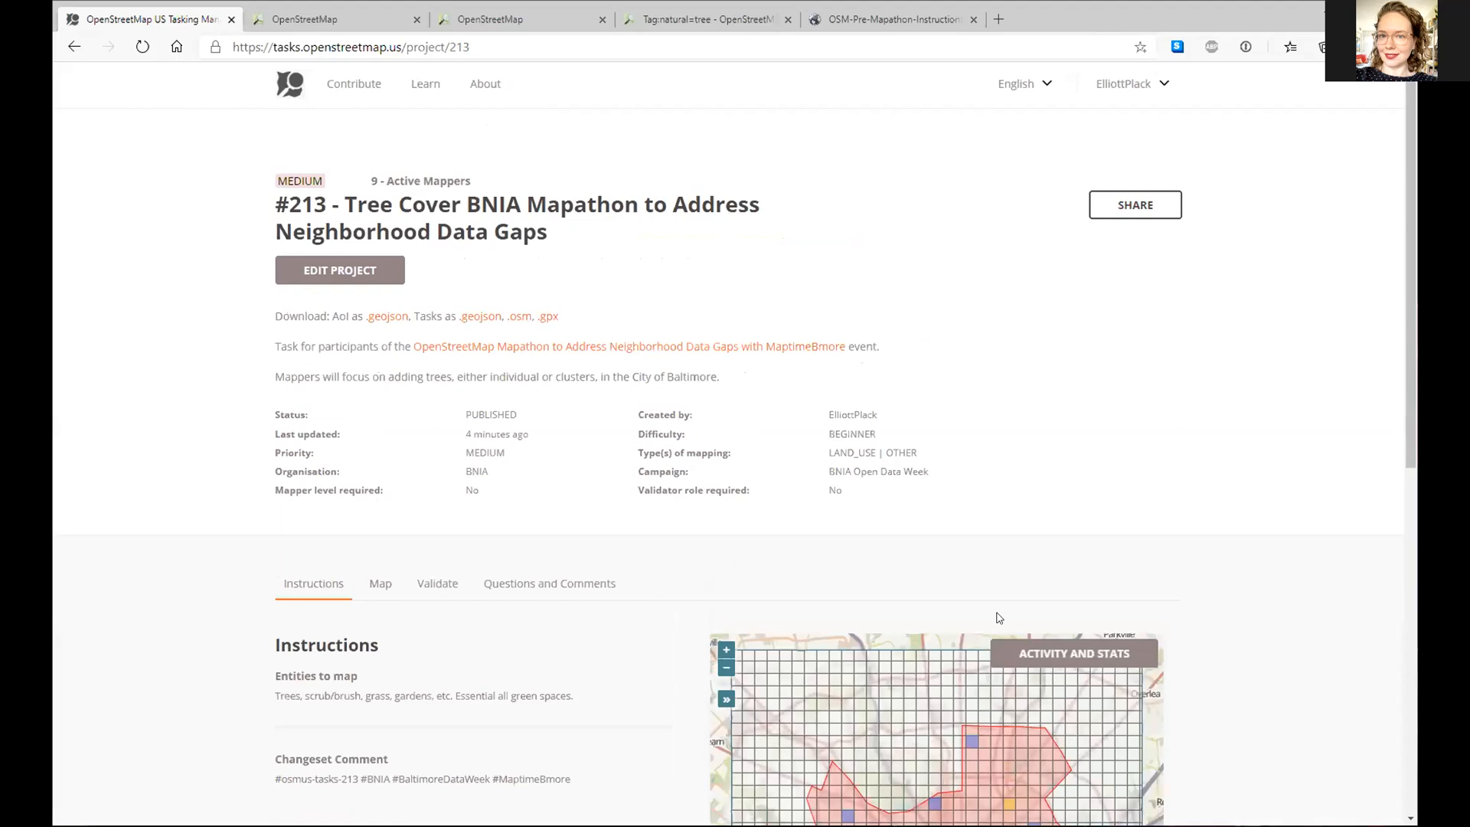
scroll(1170, 558, down, 6)
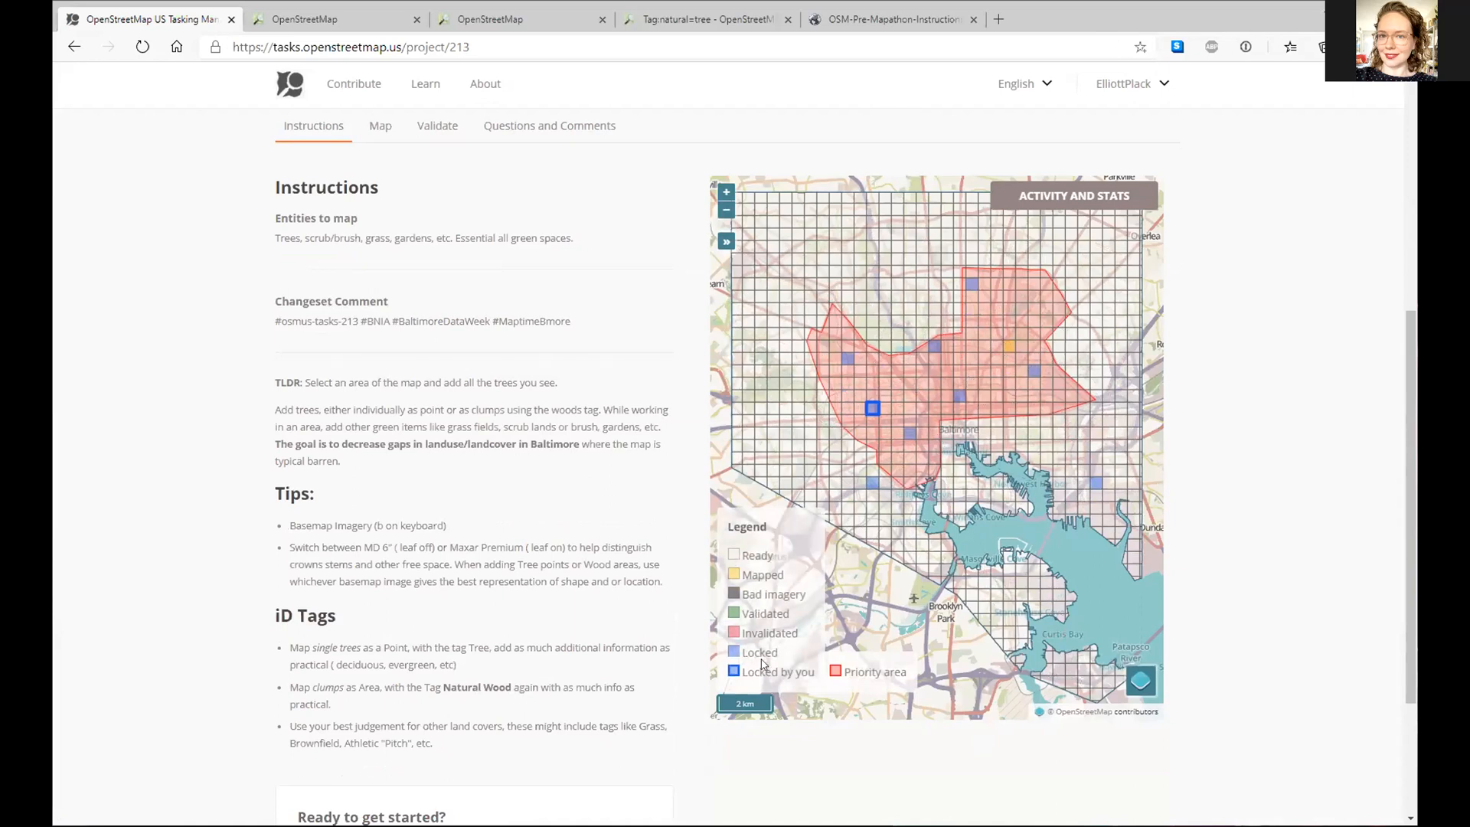
drag(740, 574, 758, 573)
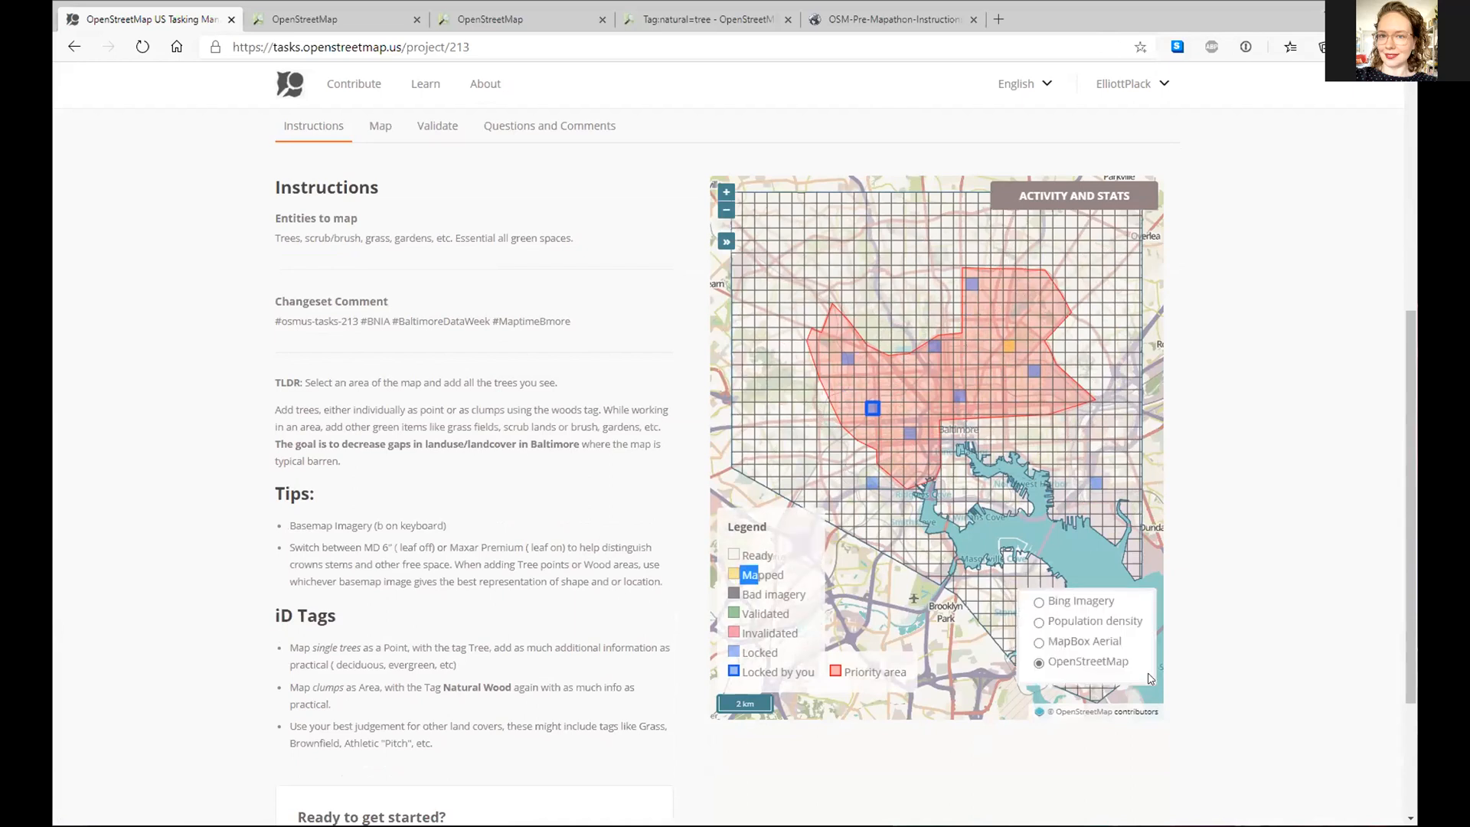
- Zoom into the yellow mapped square near Clifton Park and select task 669 for validation
double_click(1009, 350)
double_click(1010, 350)
double_click(1011, 350)
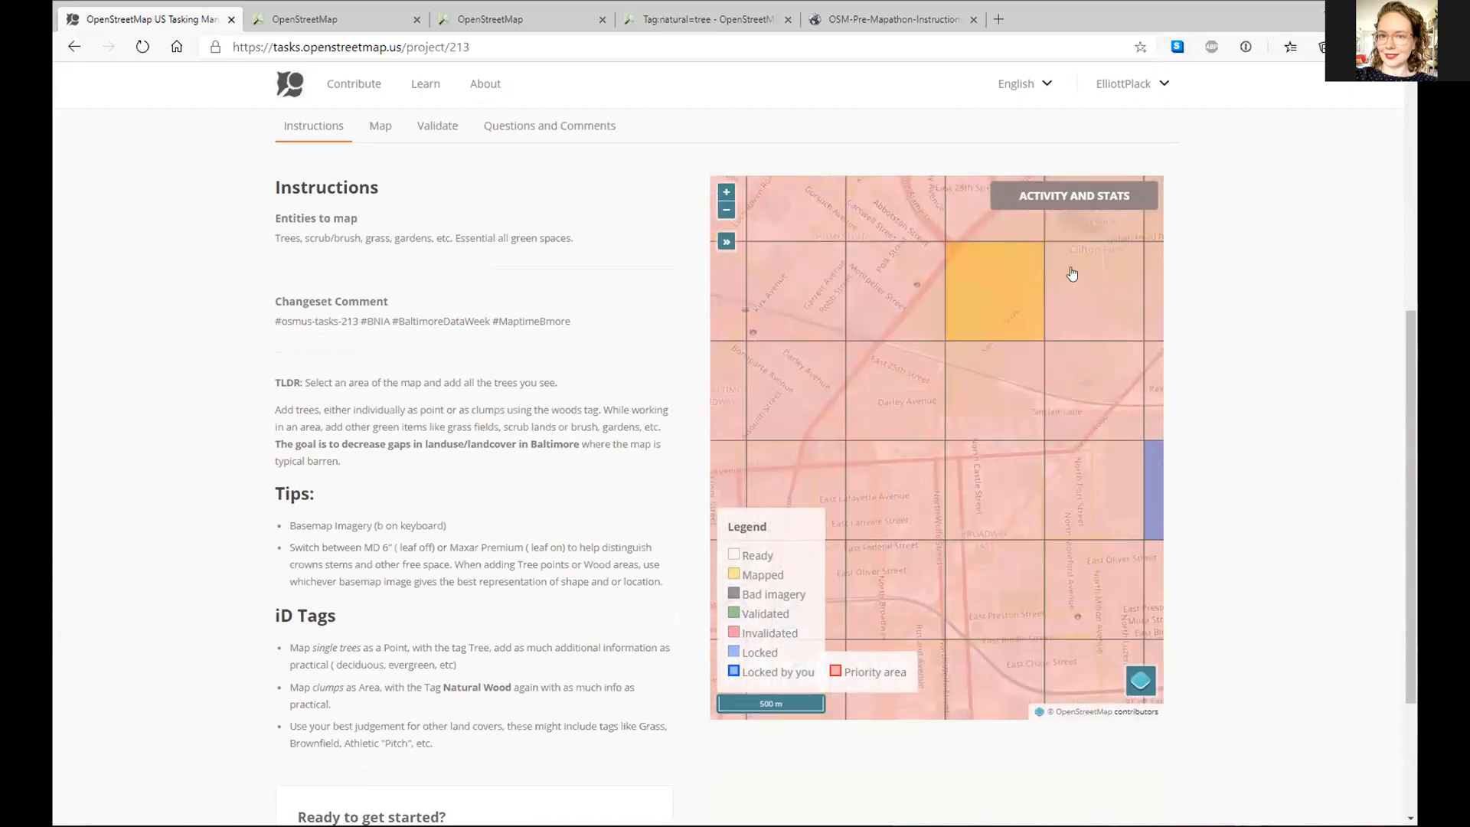
drag(1024, 293, 974, 414)
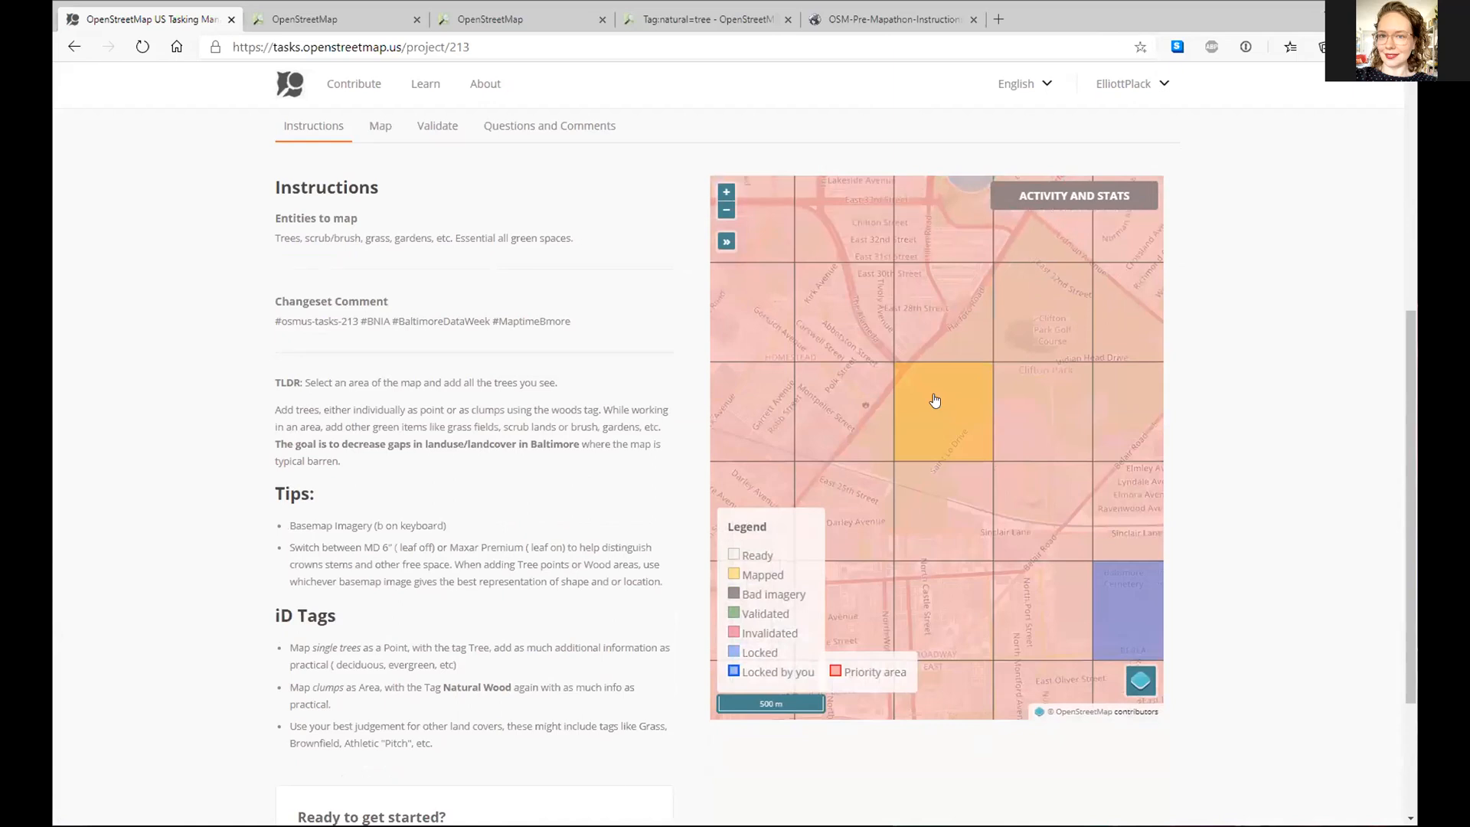
click(933, 417)
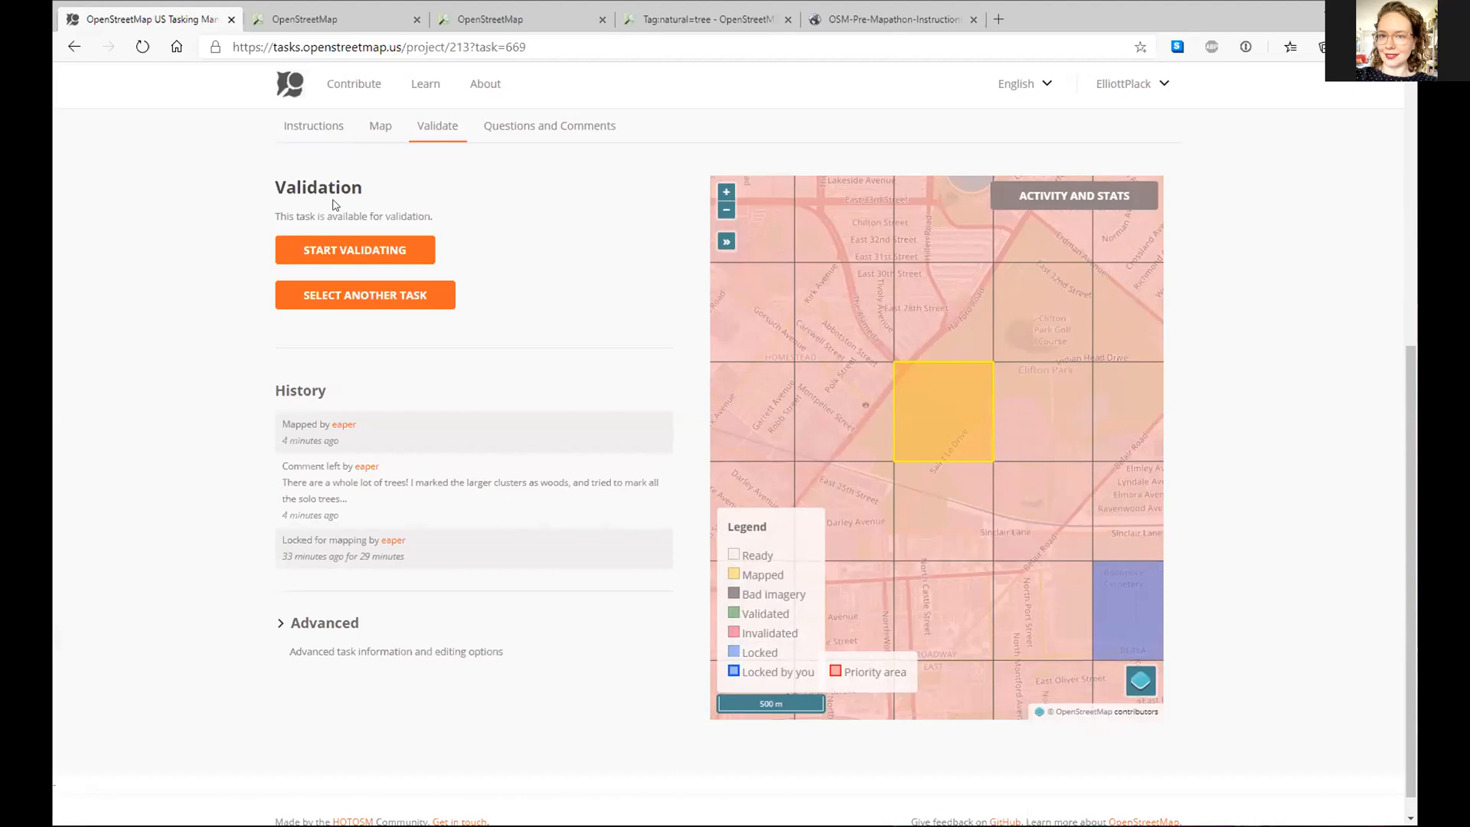
- Lock task 669 for validation and open its area in the iD editor
click(358, 256)
click(365, 252)
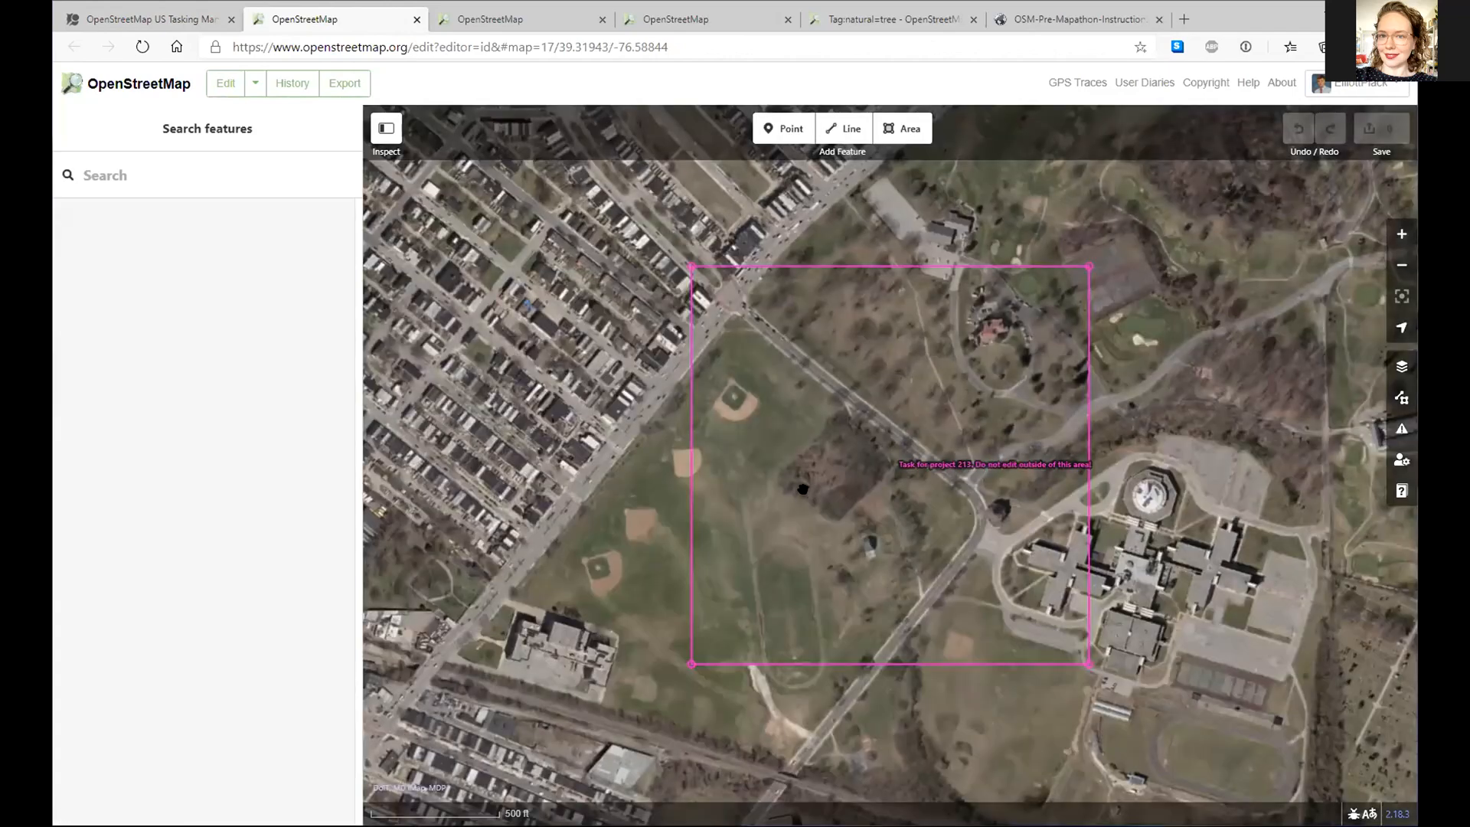
- Copy an existing tree onto the grass by the ballfield near Saint Lo Drive, and open the upload form
scroll(885, 503, up, 2)
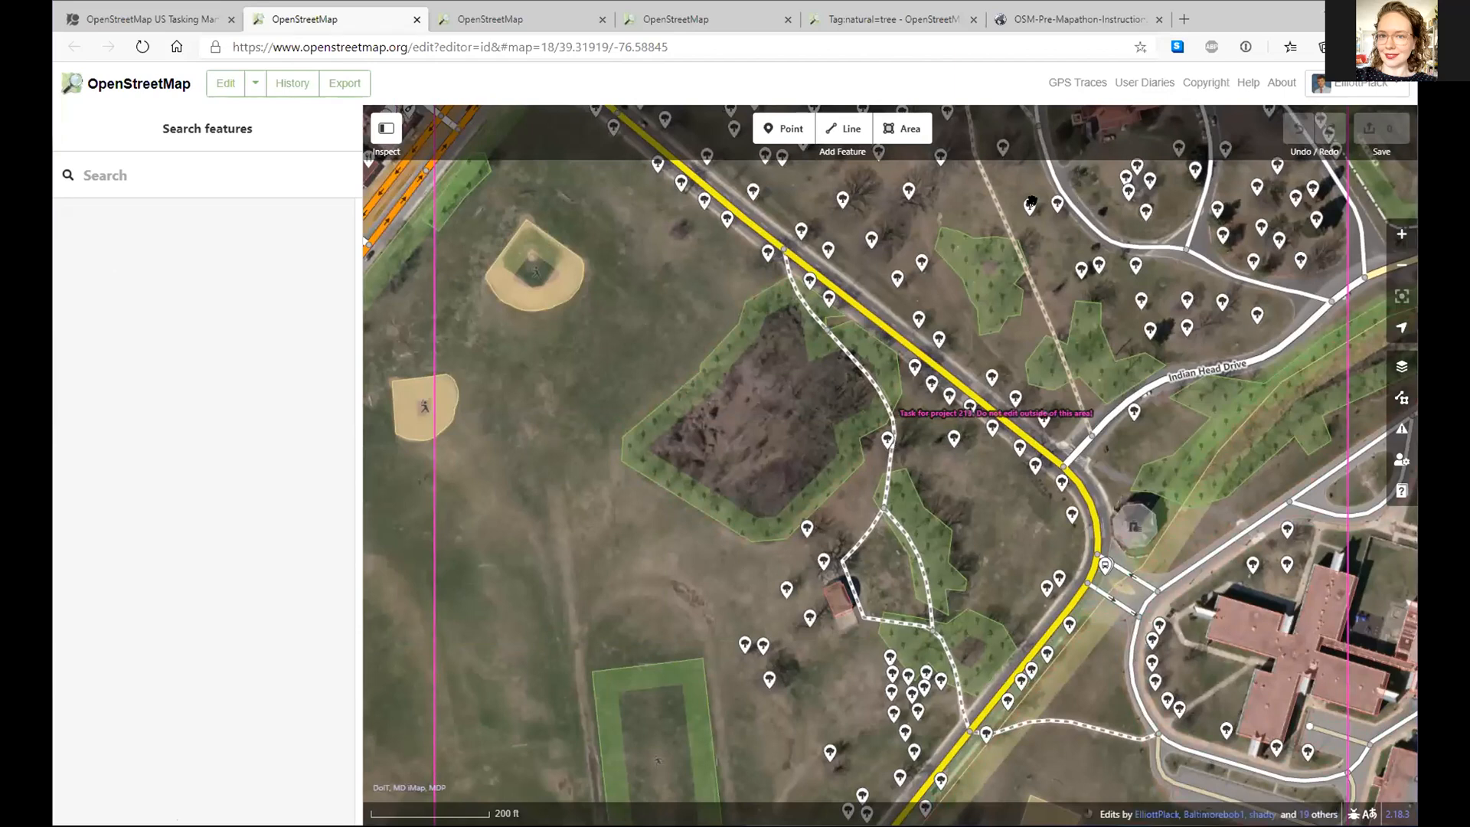
drag(969, 290, 1066, 472)
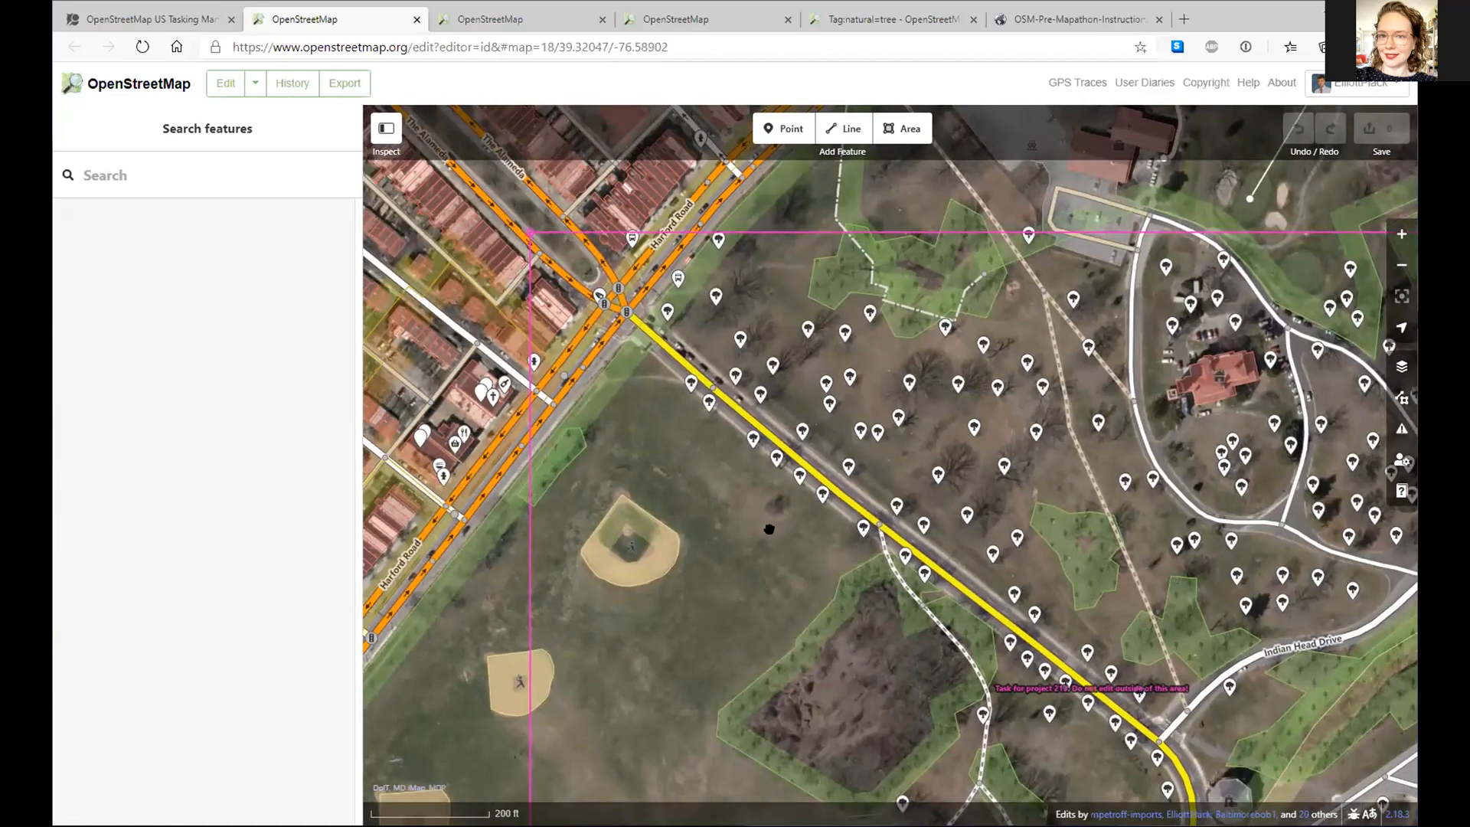
double_click(779, 509)
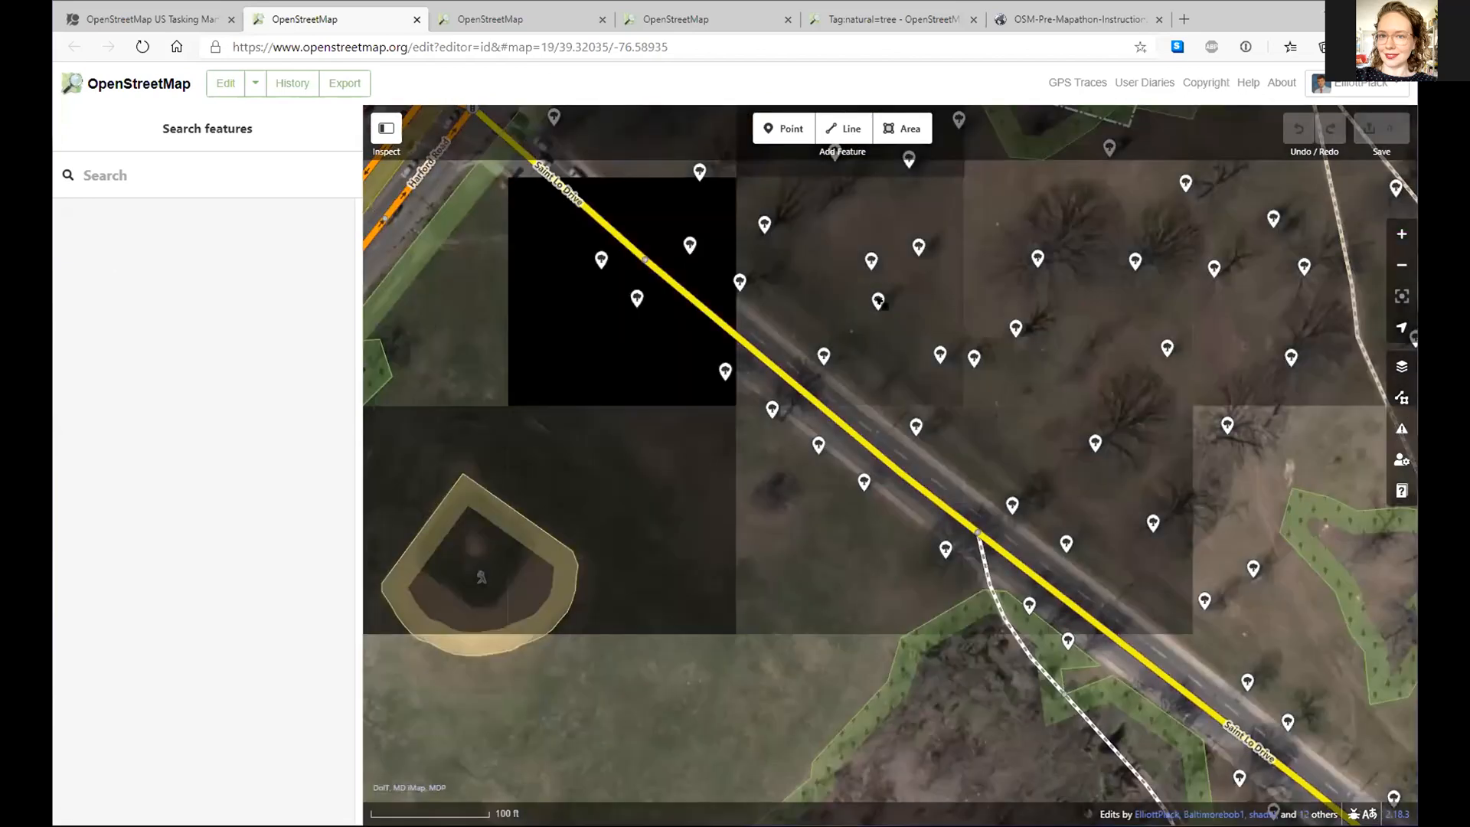
click(878, 301)
key(ctrl+c)
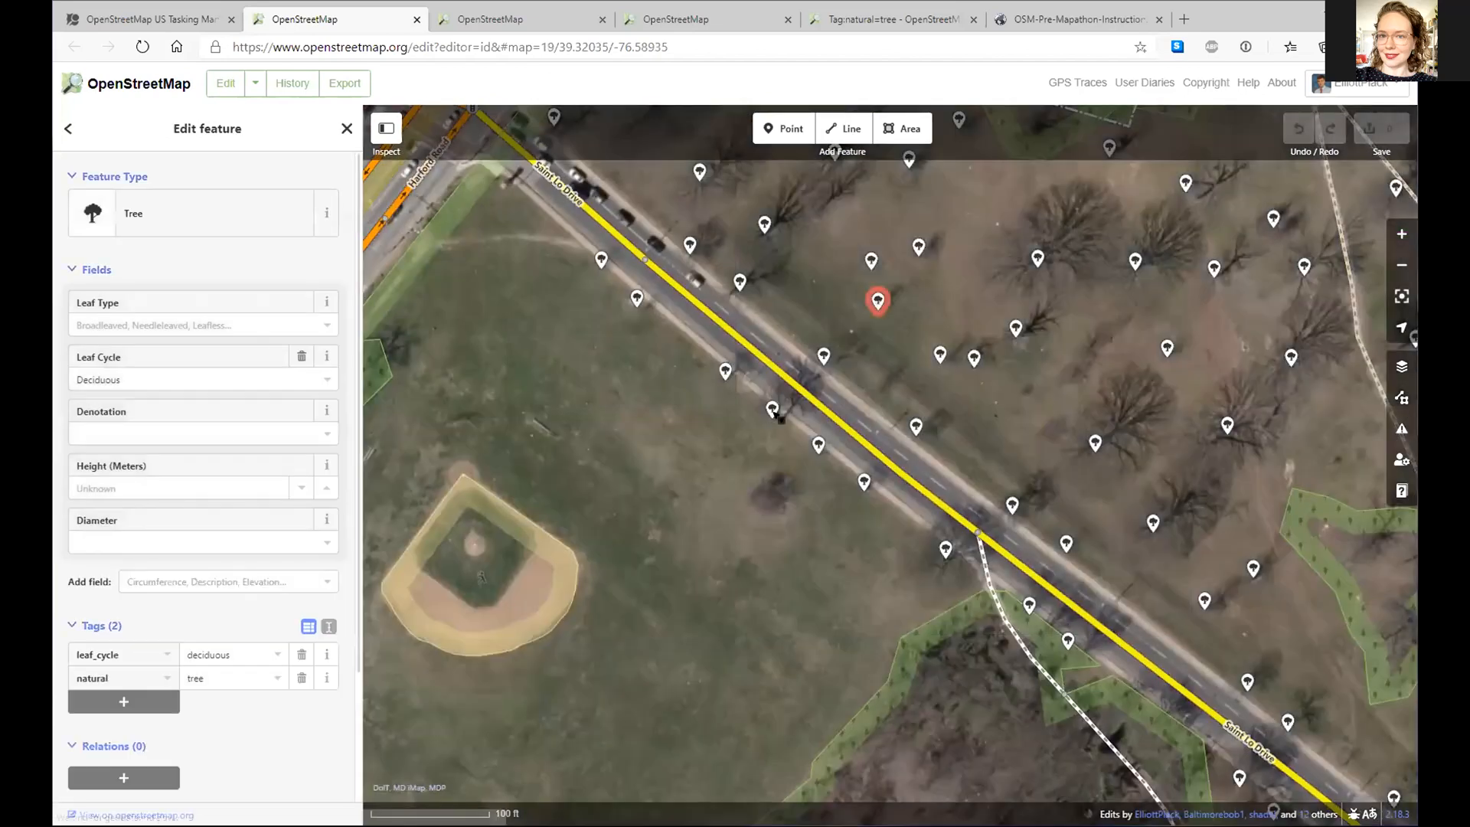
click(766, 495)
key(ctrl+v)
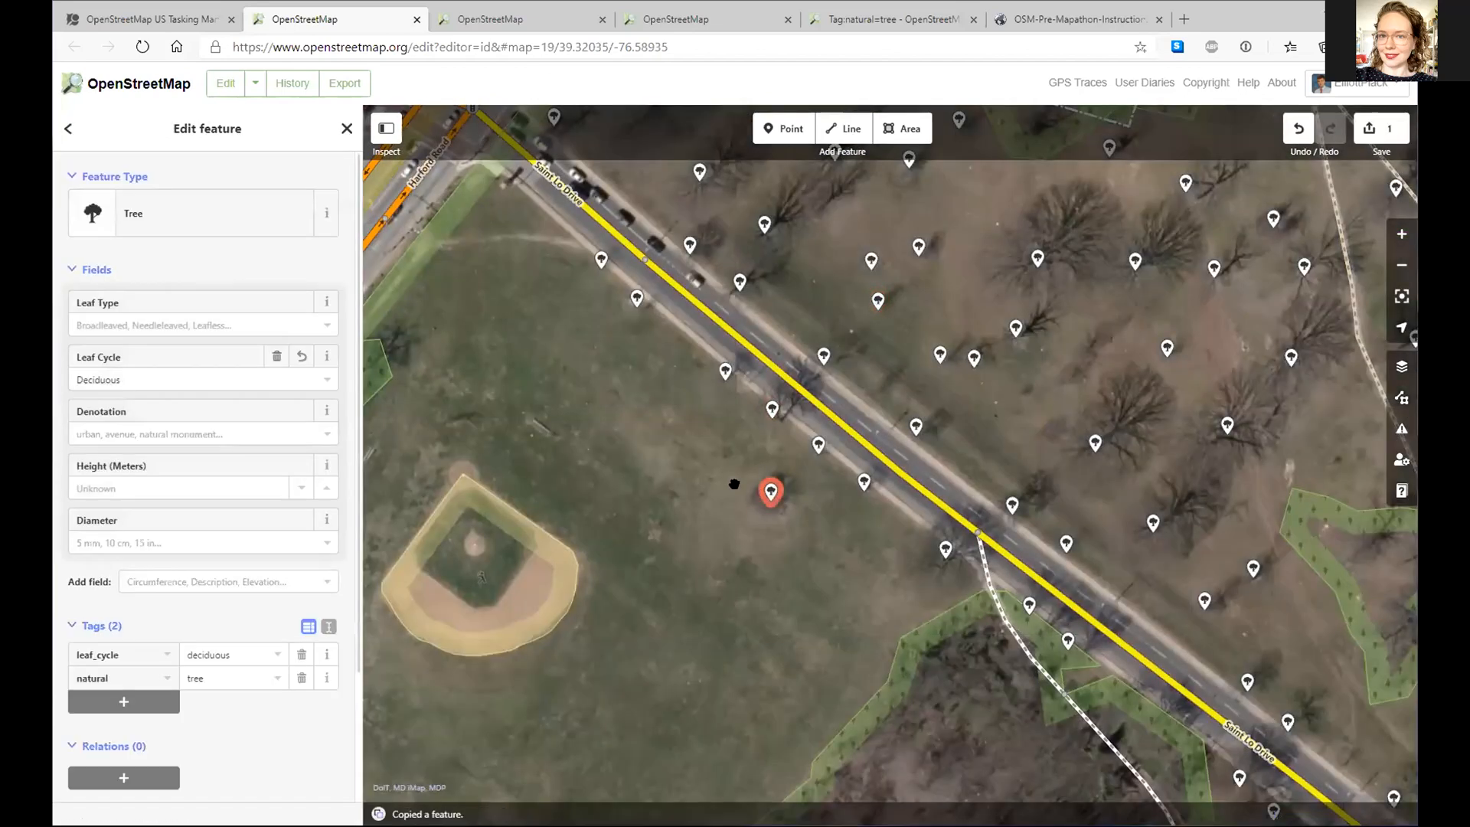
click(1366, 128)
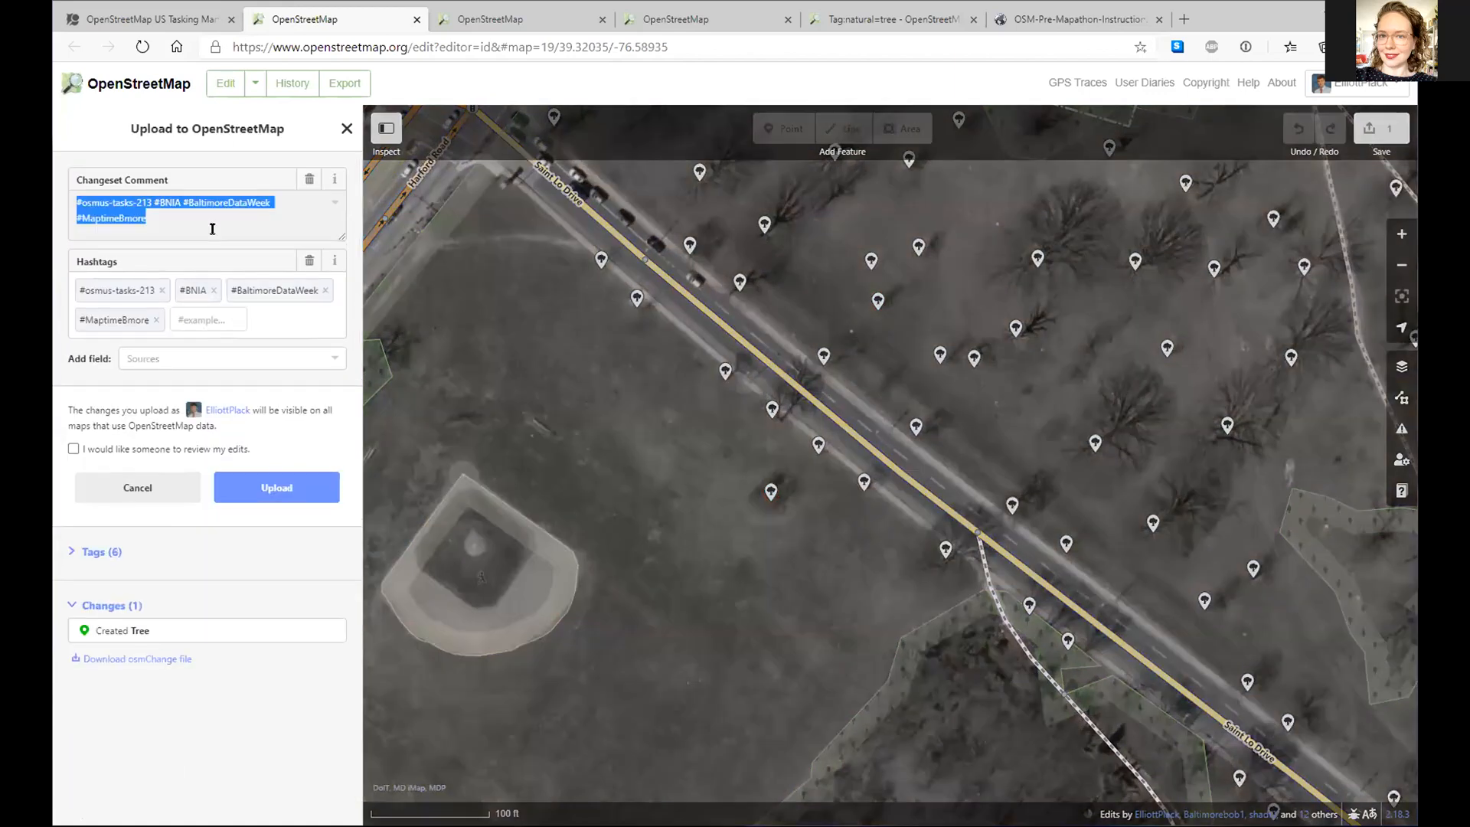
- Upload the new tree with the changeset comment 'Added a tree at Clifton Park'
text(Added a tree at Clifton Park)
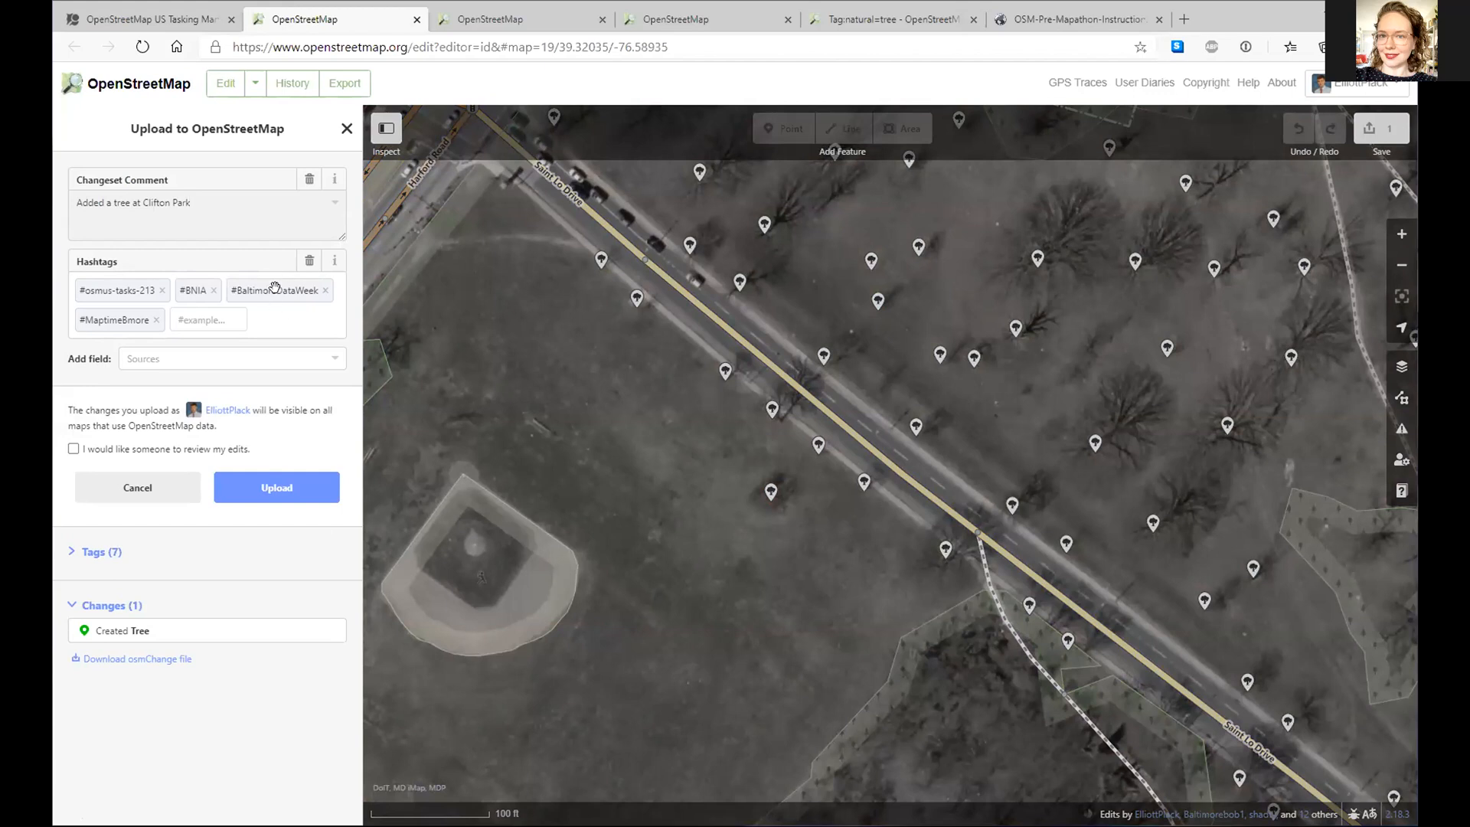
click(300, 489)
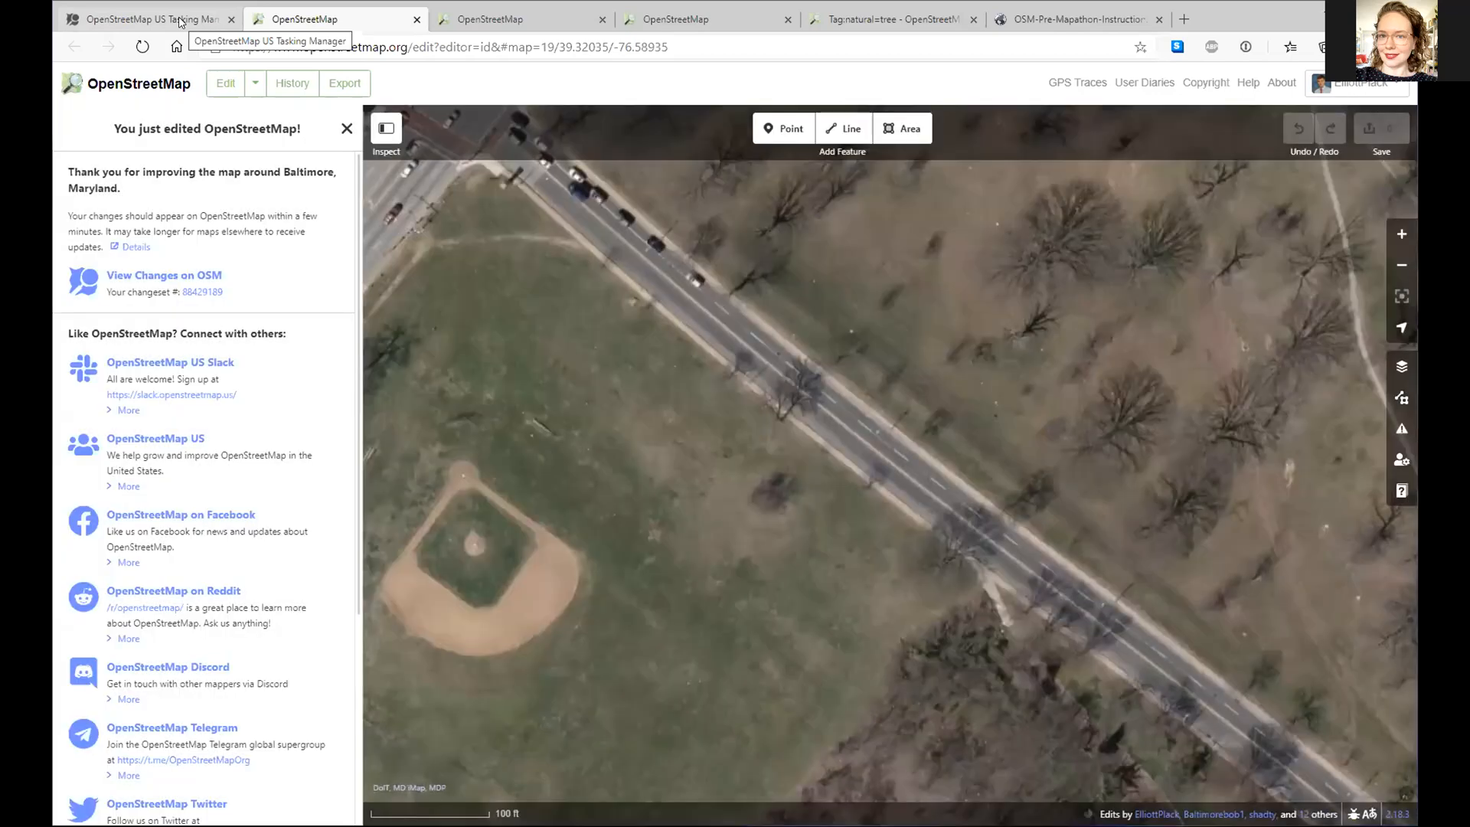
- Mark the task as valid in Tasking Manager with a 'Looks great' thank-you comment
click(179, 22)
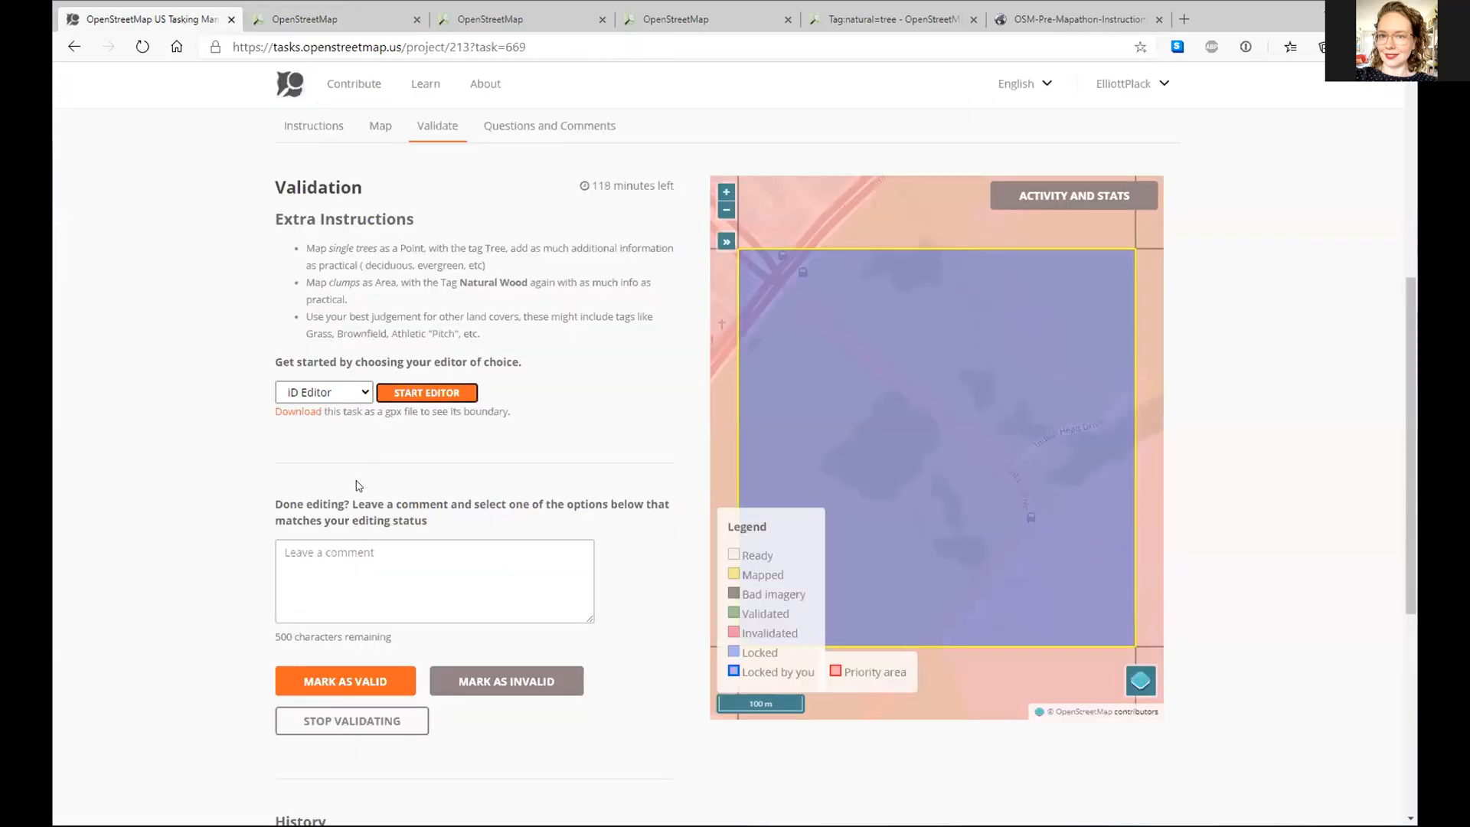
click(373, 589)
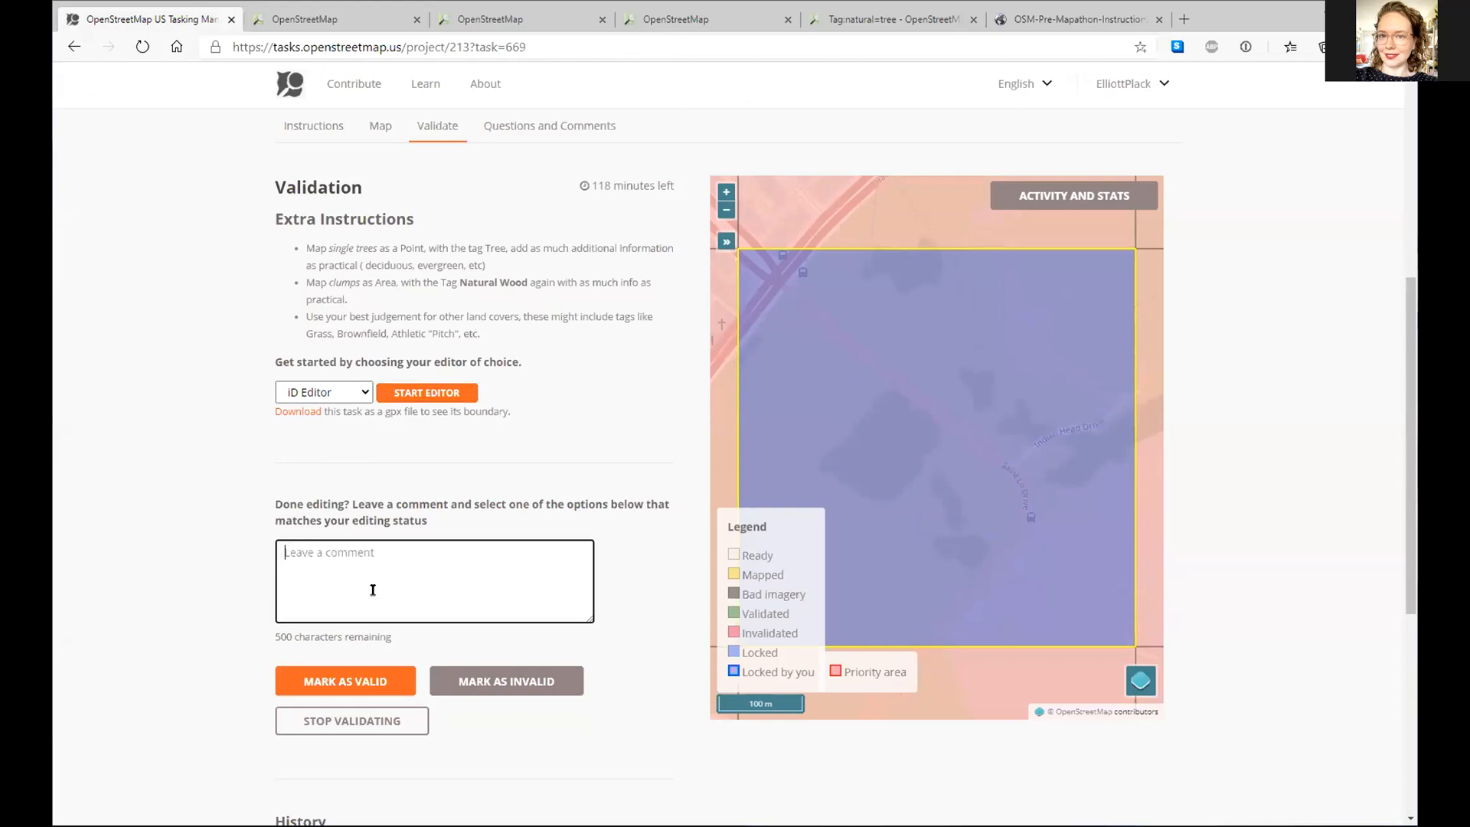
text(Looks great. TH)
key(BackSpace)
text(hank you!)
click(393, 668)
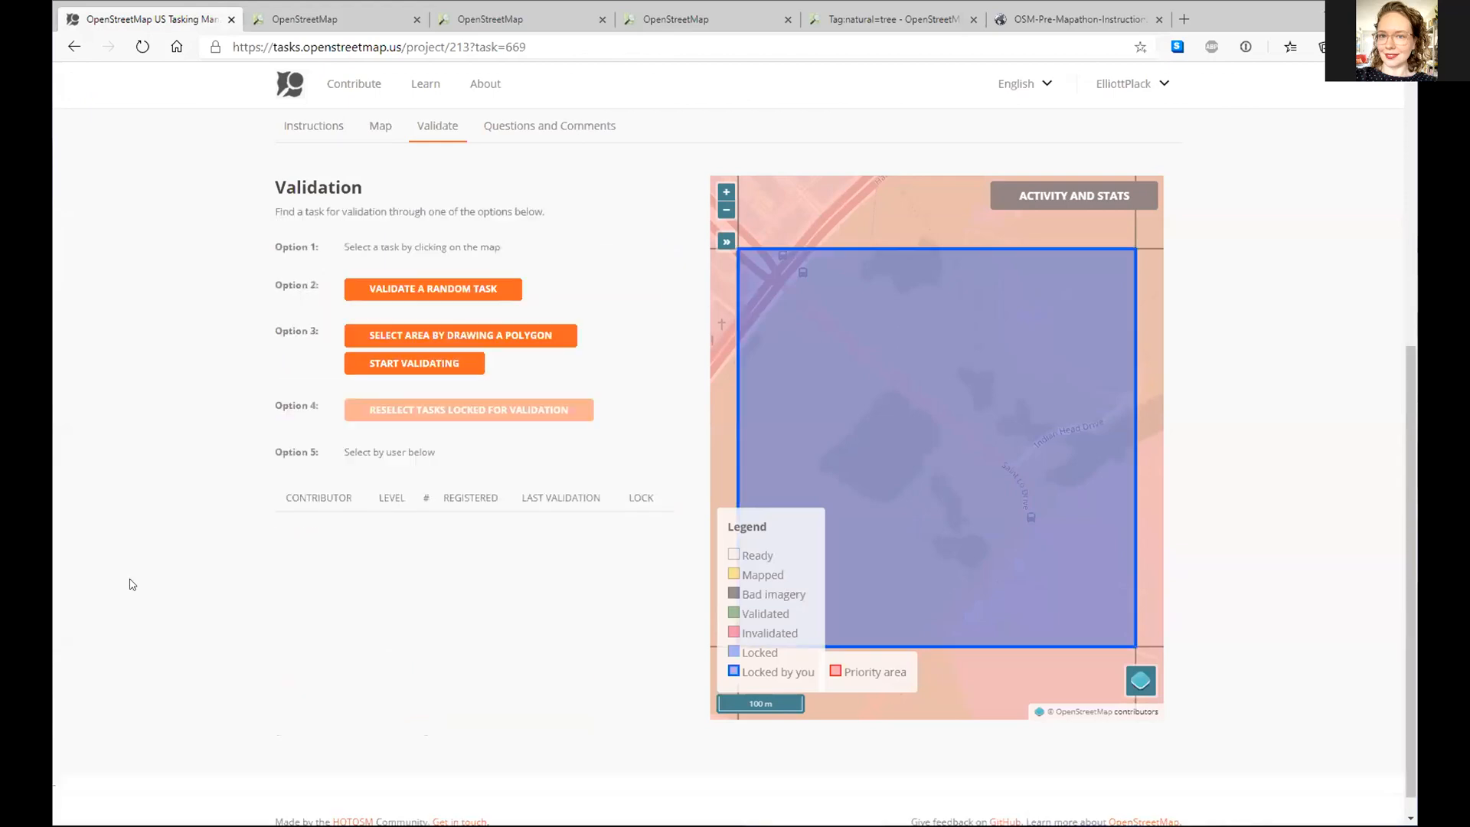
- Close the finished OpenStreetMap editor tab, leaving the project 213 validation page
scroll(891, 357, down, 1)
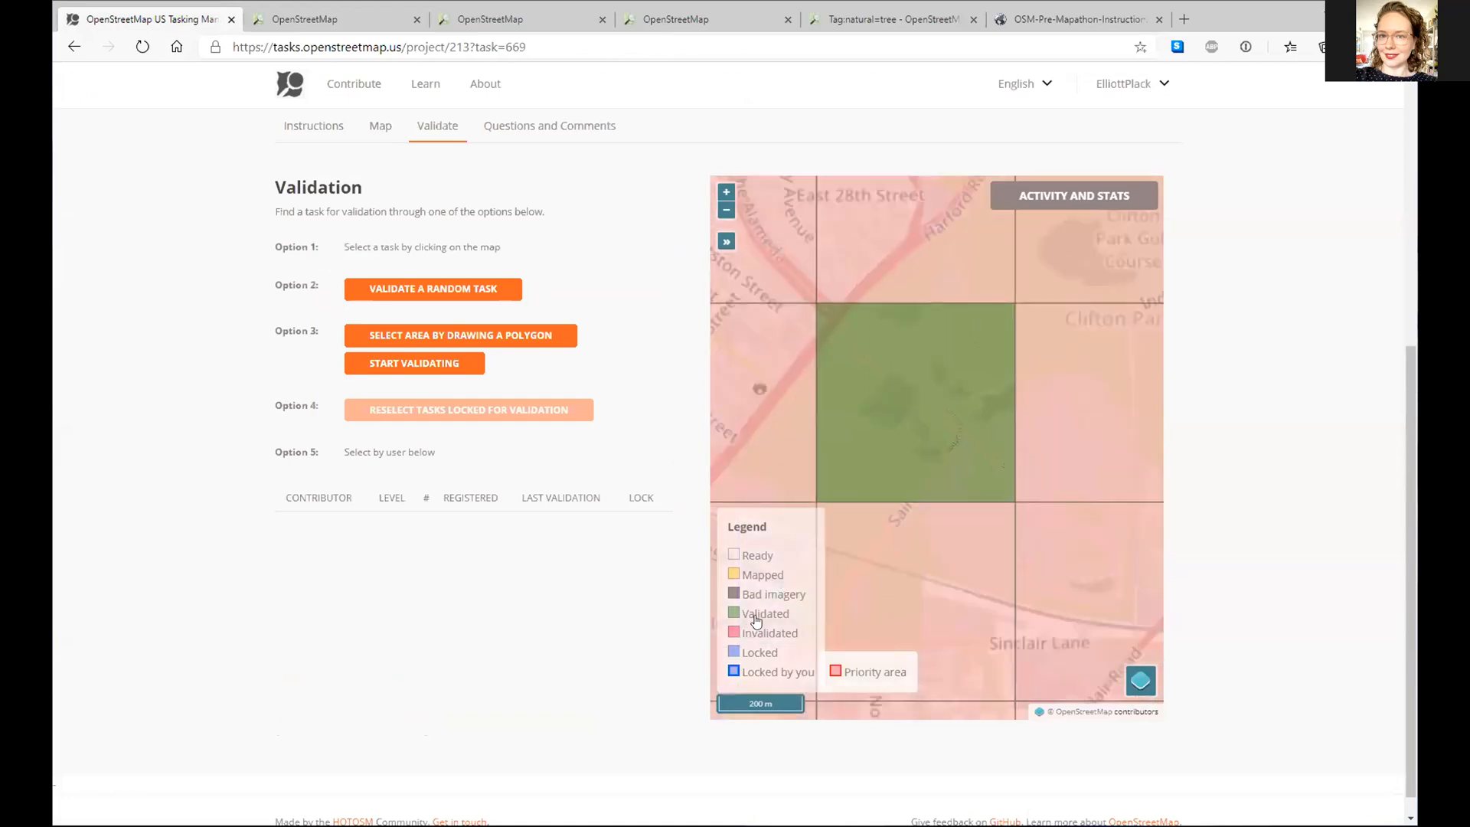
scroll(903, 408, down, 1)
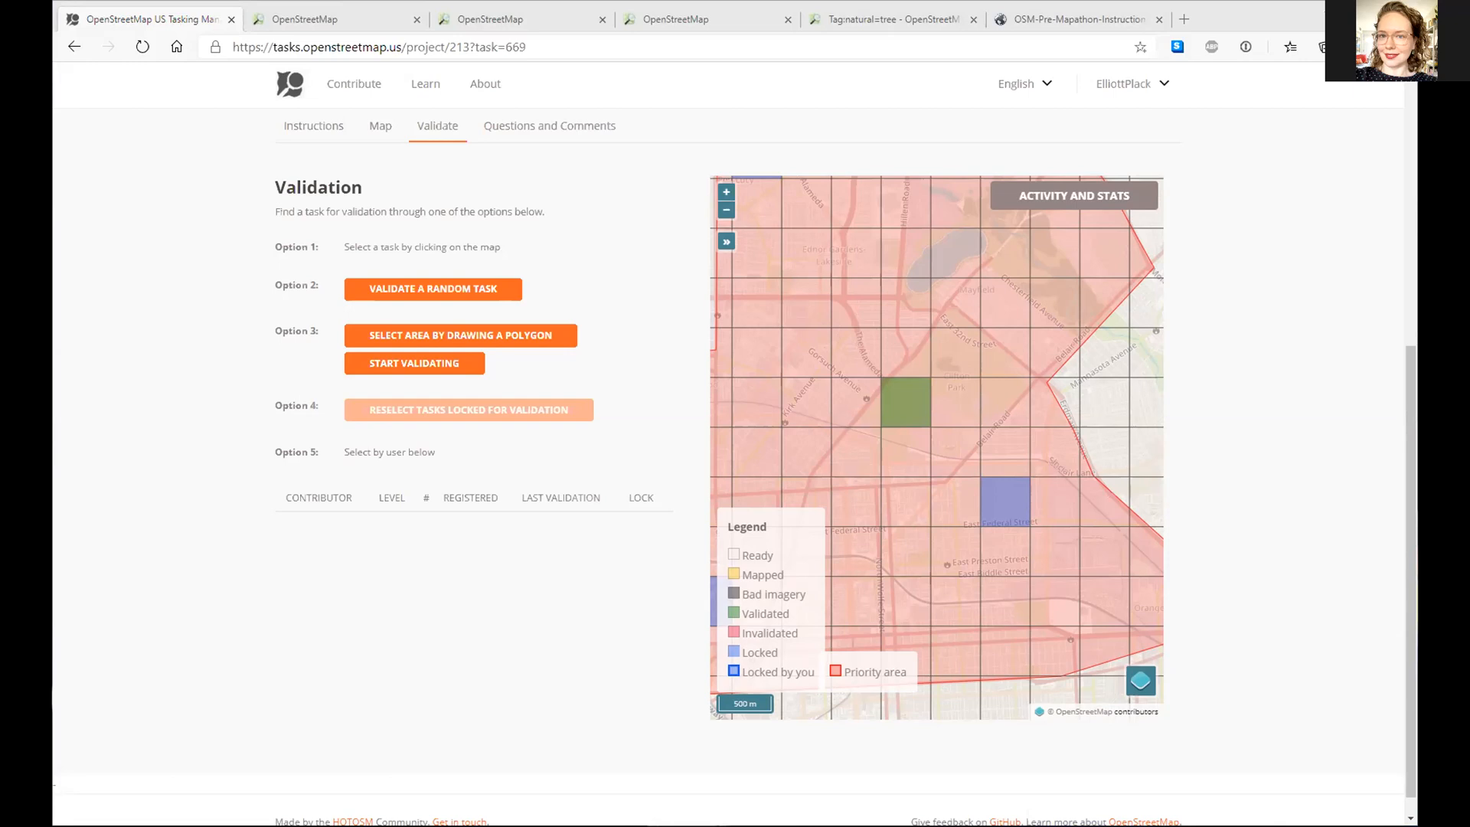
click(336, 18)
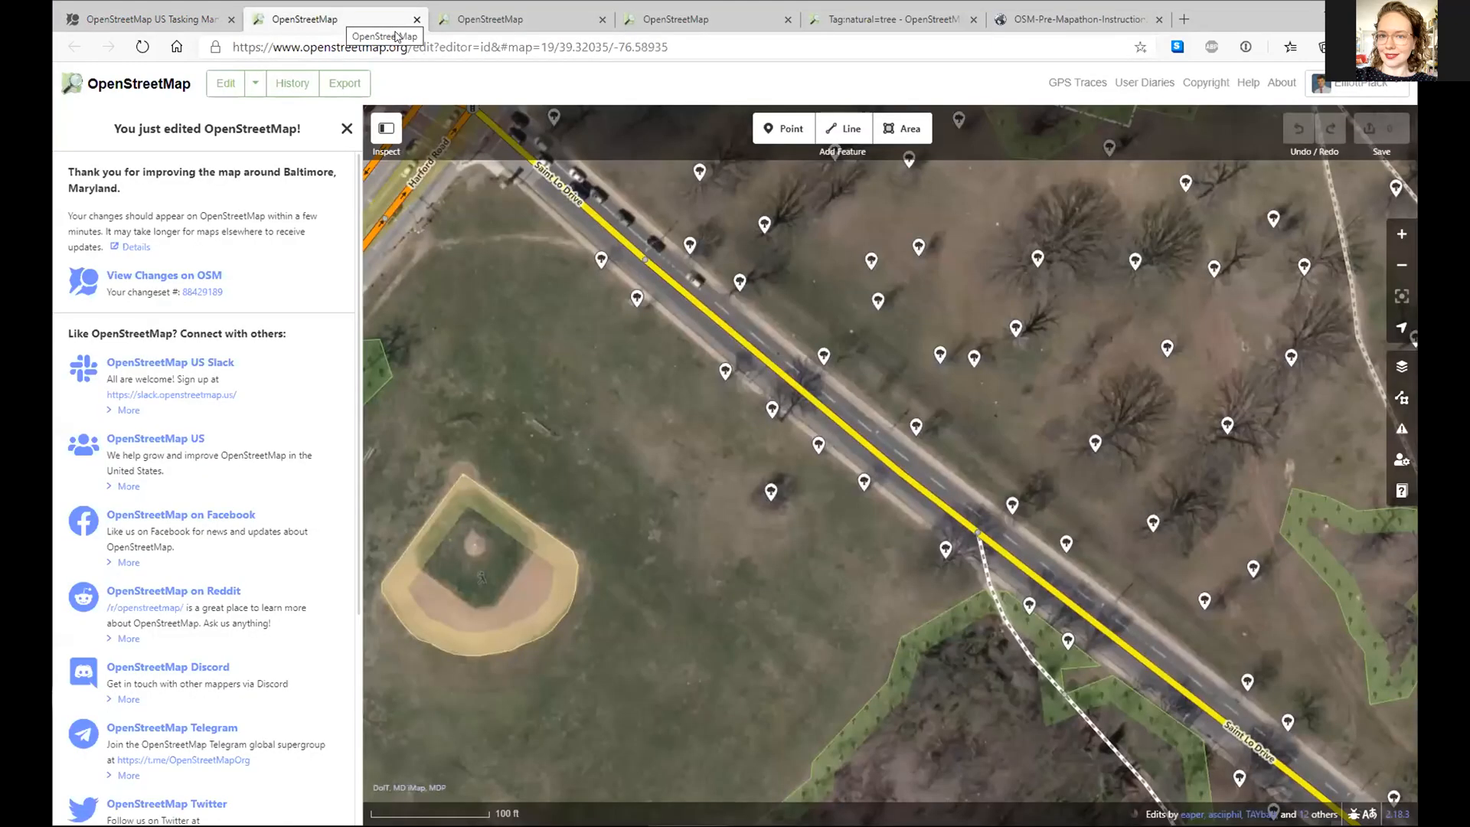
click(416, 19)
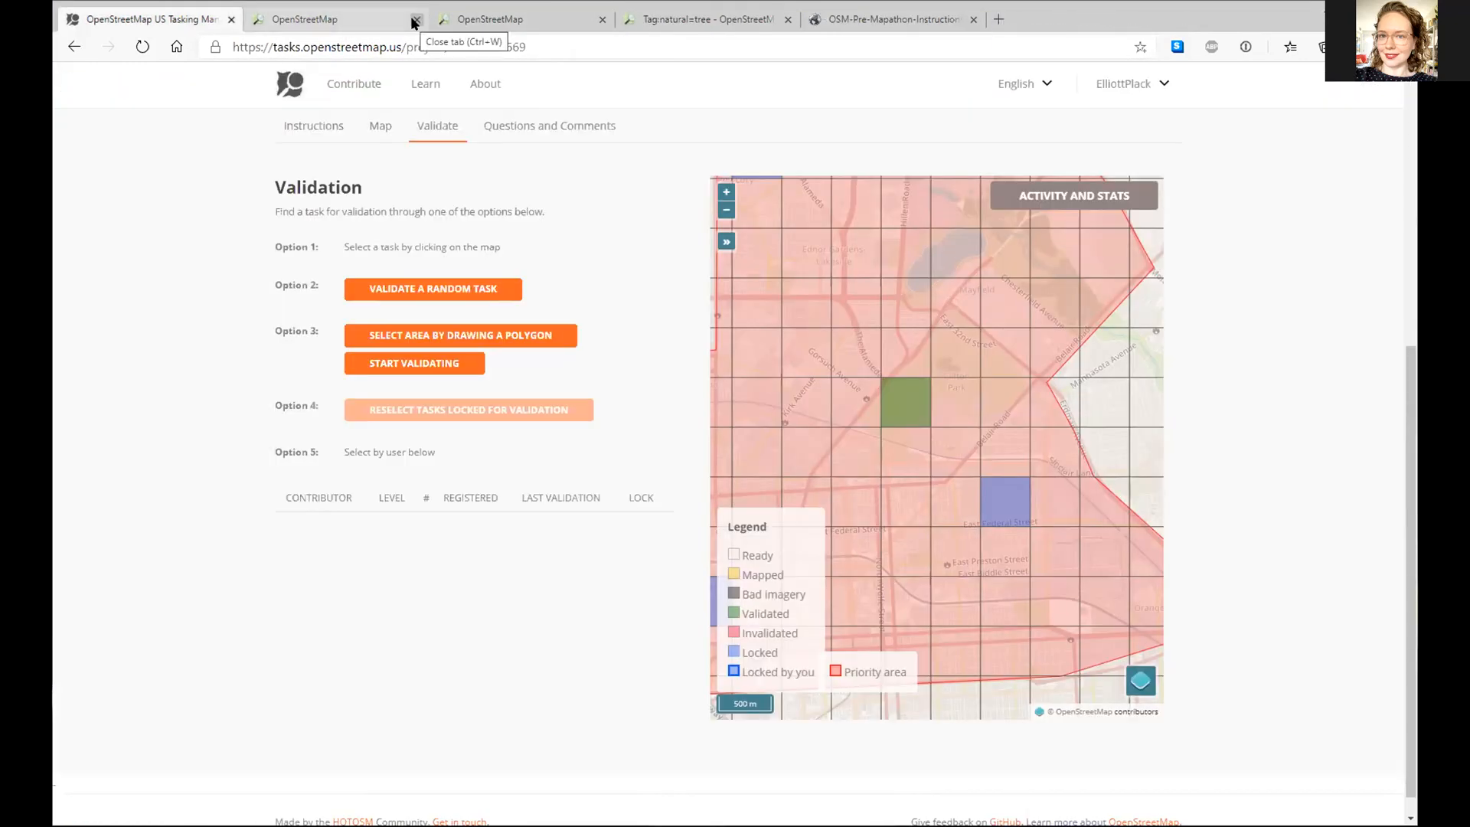
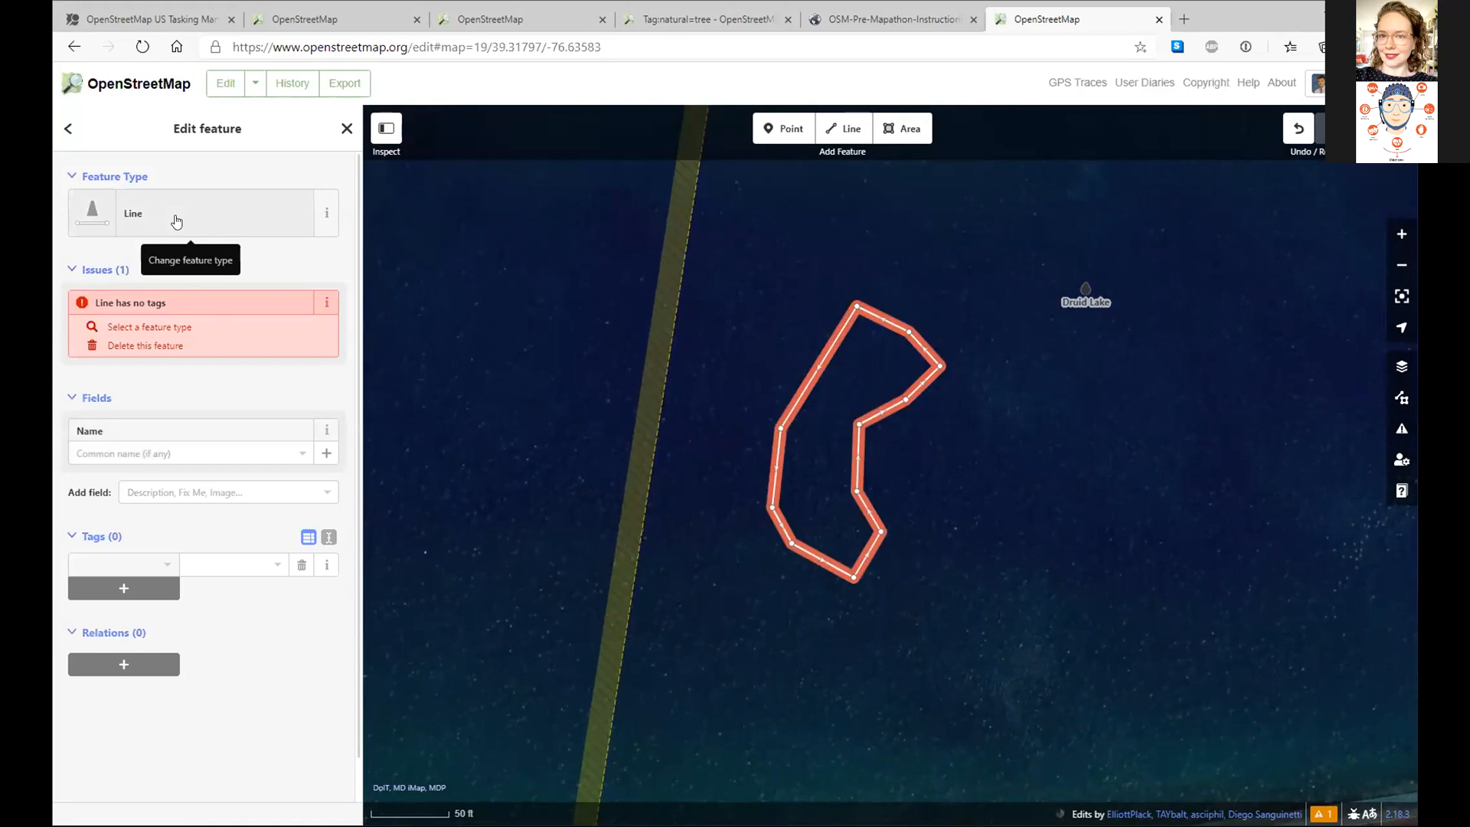
- Add the tag area=yes to the practice line near Druid Lake
click(155, 212)
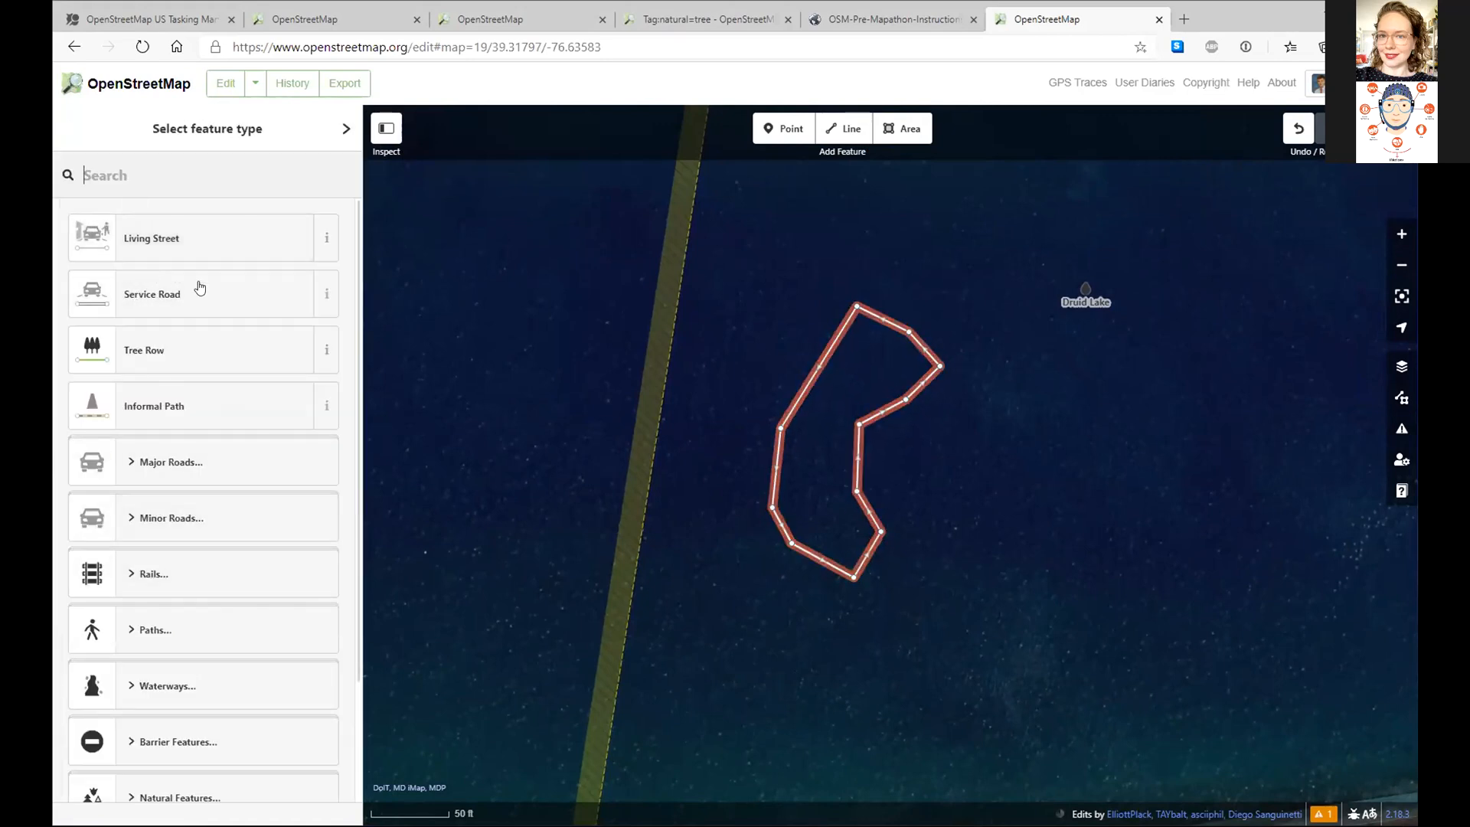
scroll(184, 383, down, 3)
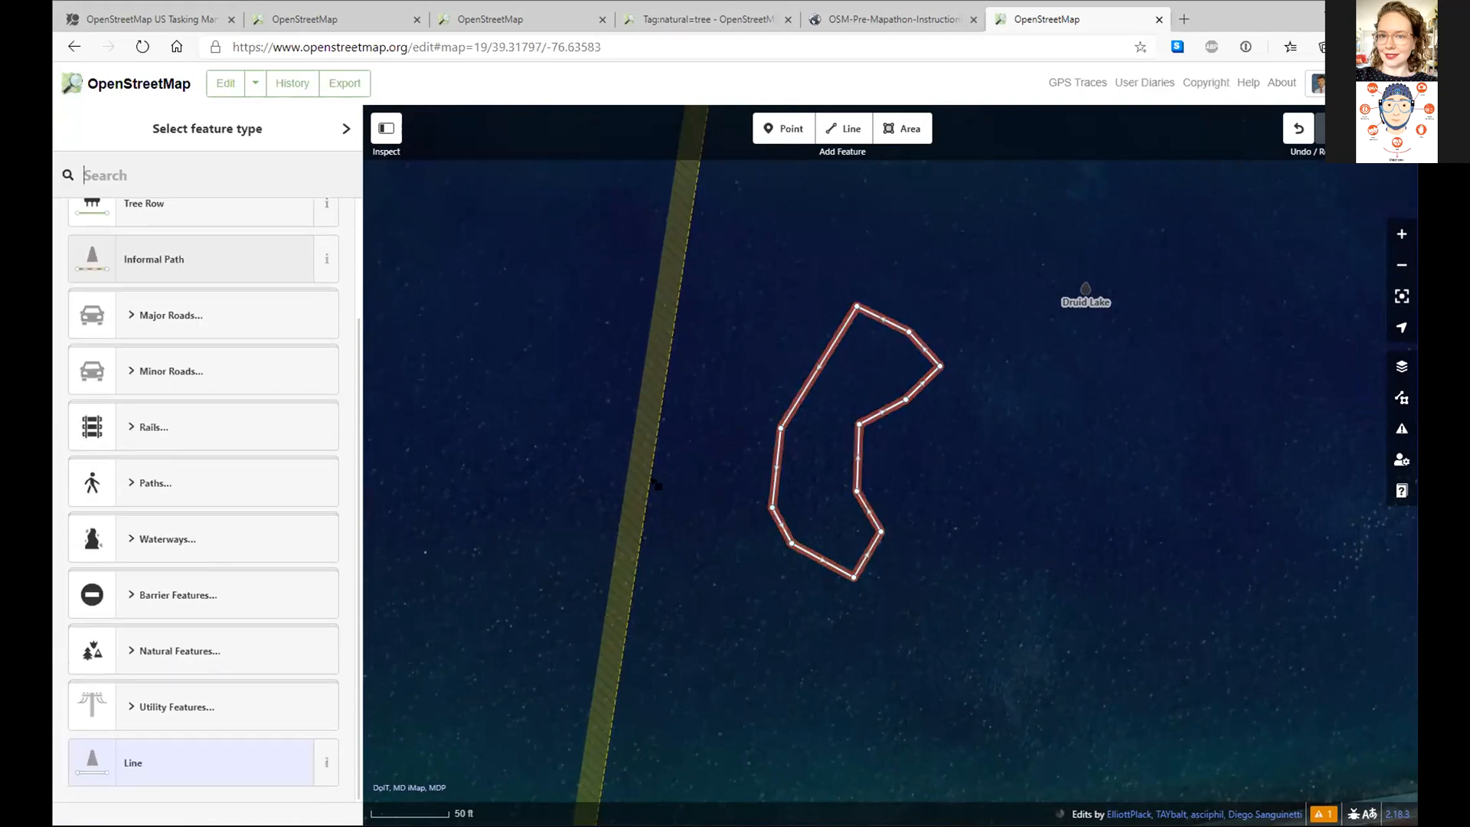
click(891, 427)
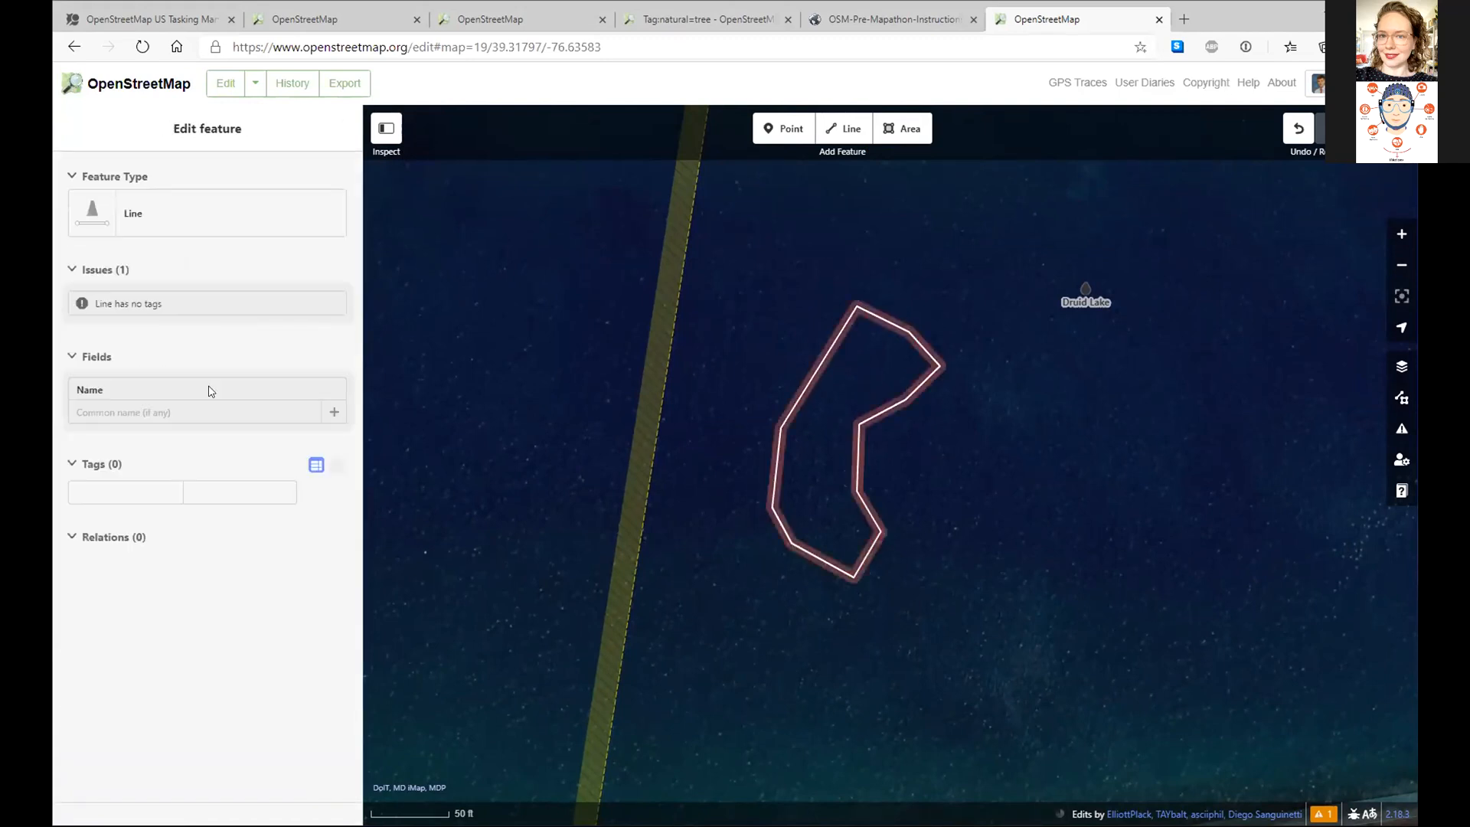
click(120, 553)
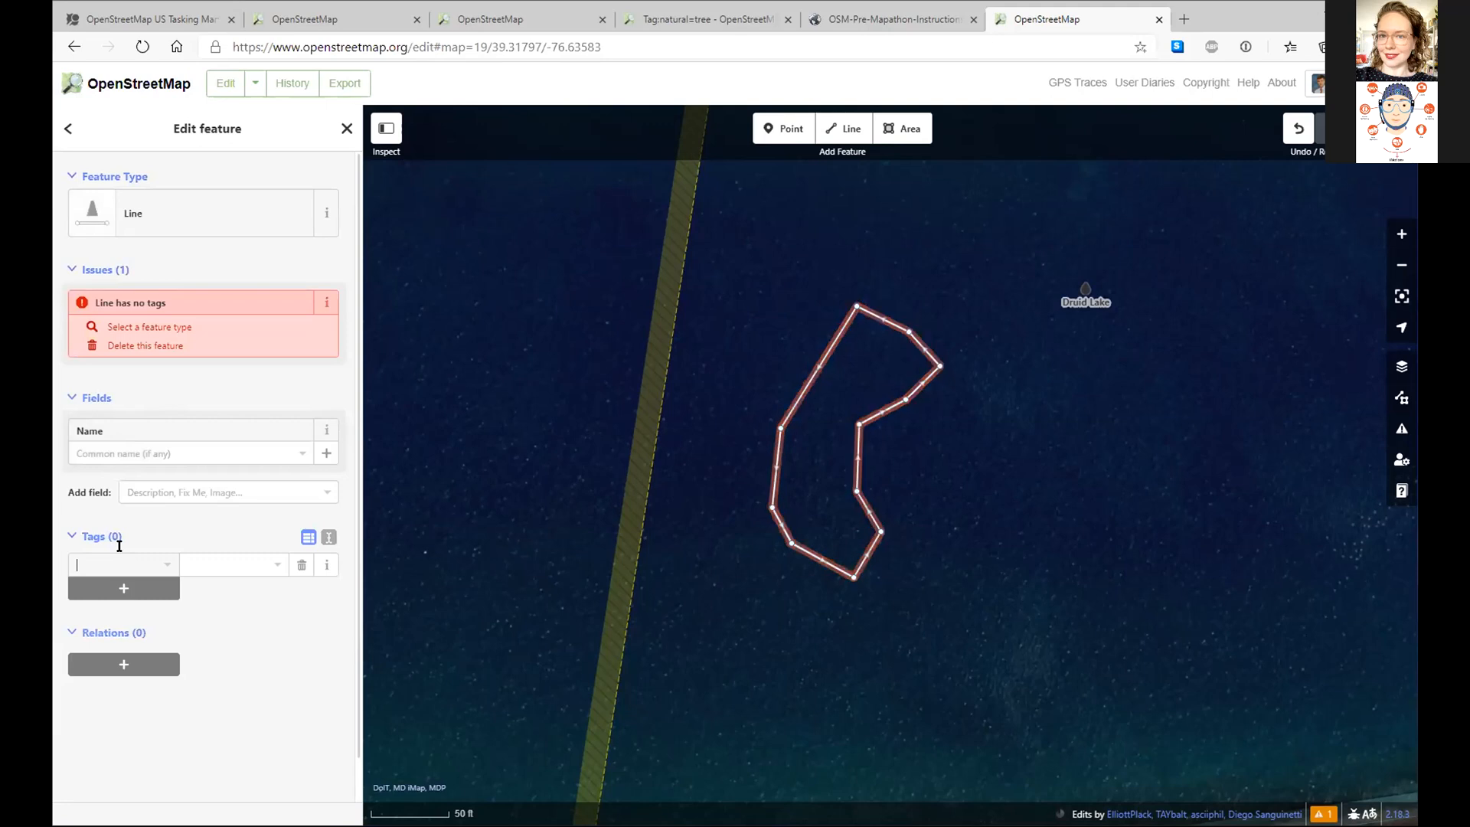
text(area)
key(Tab)
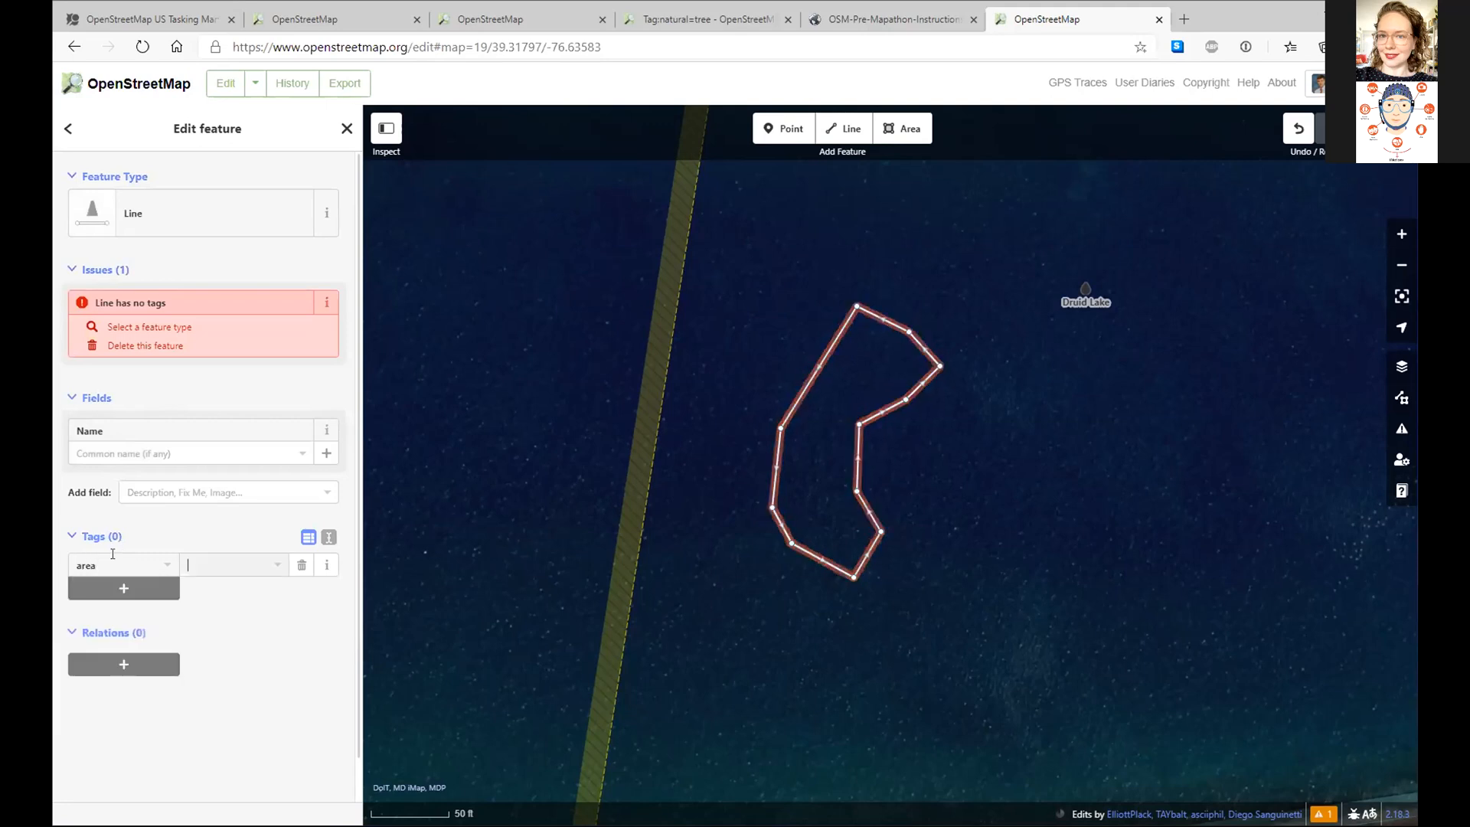
key(Tab)
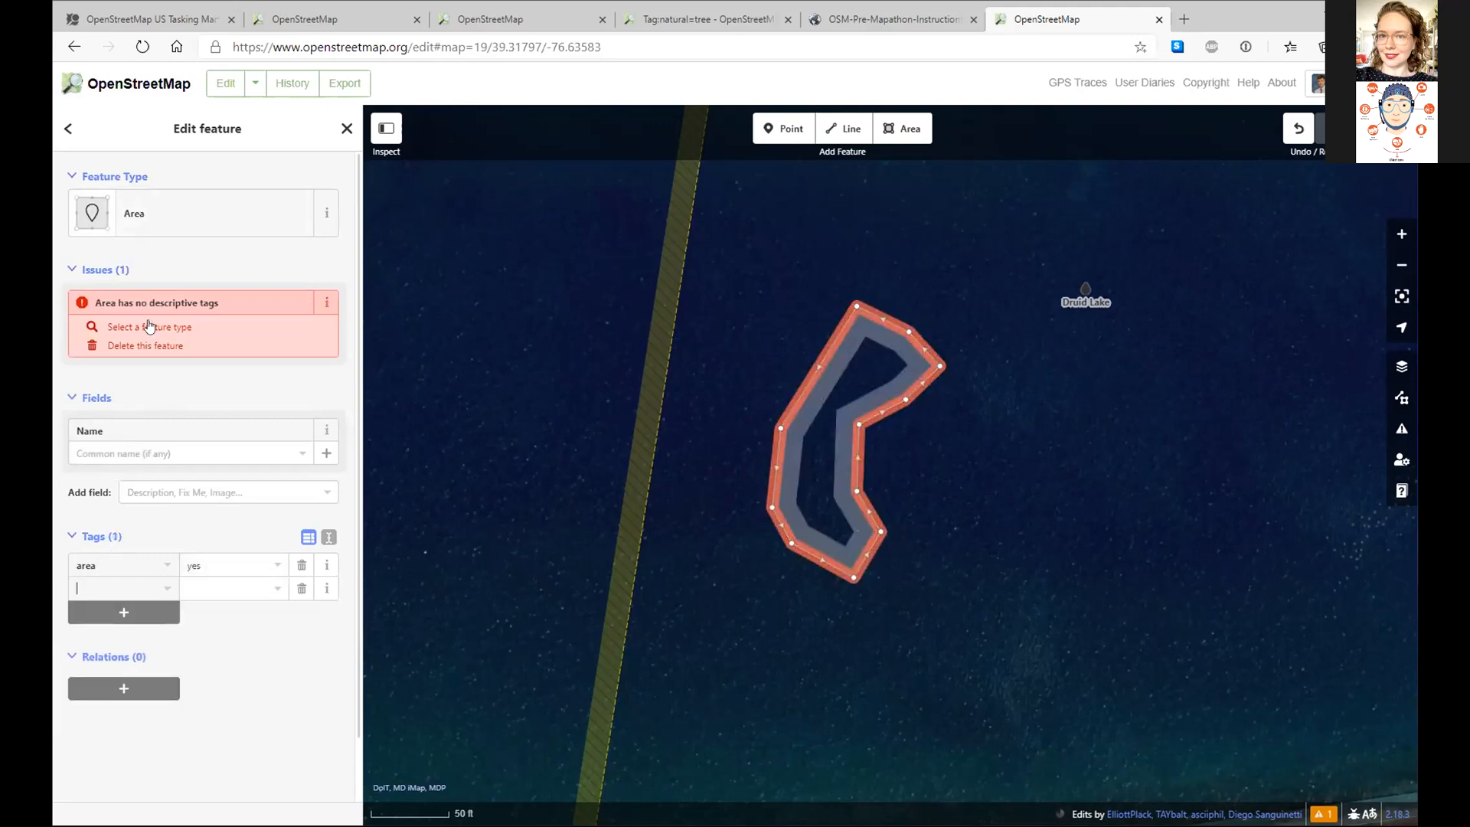
- Make the area a Scrub feature, then delete it from the map
click(171, 197)
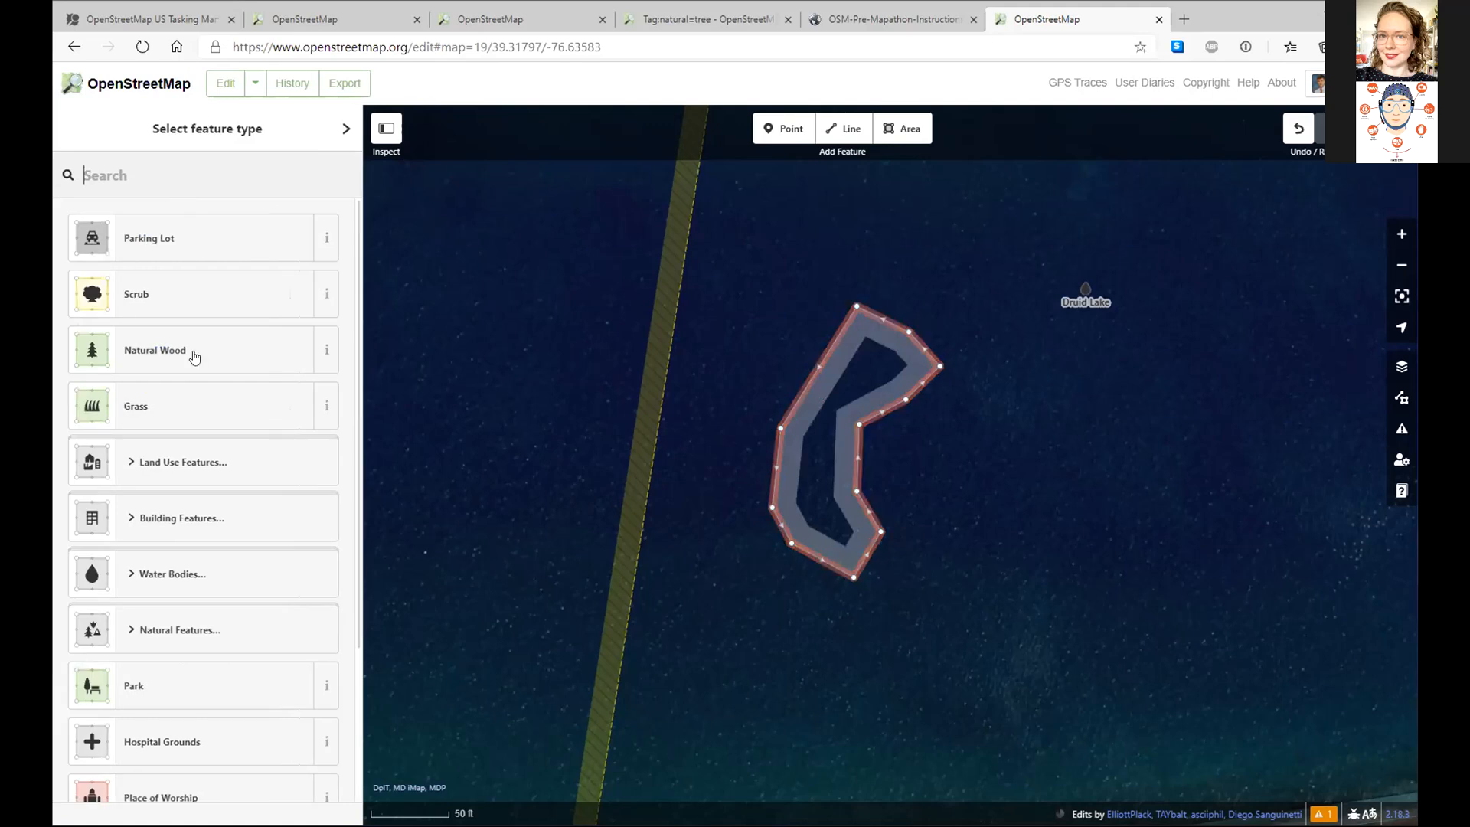
click(201, 299)
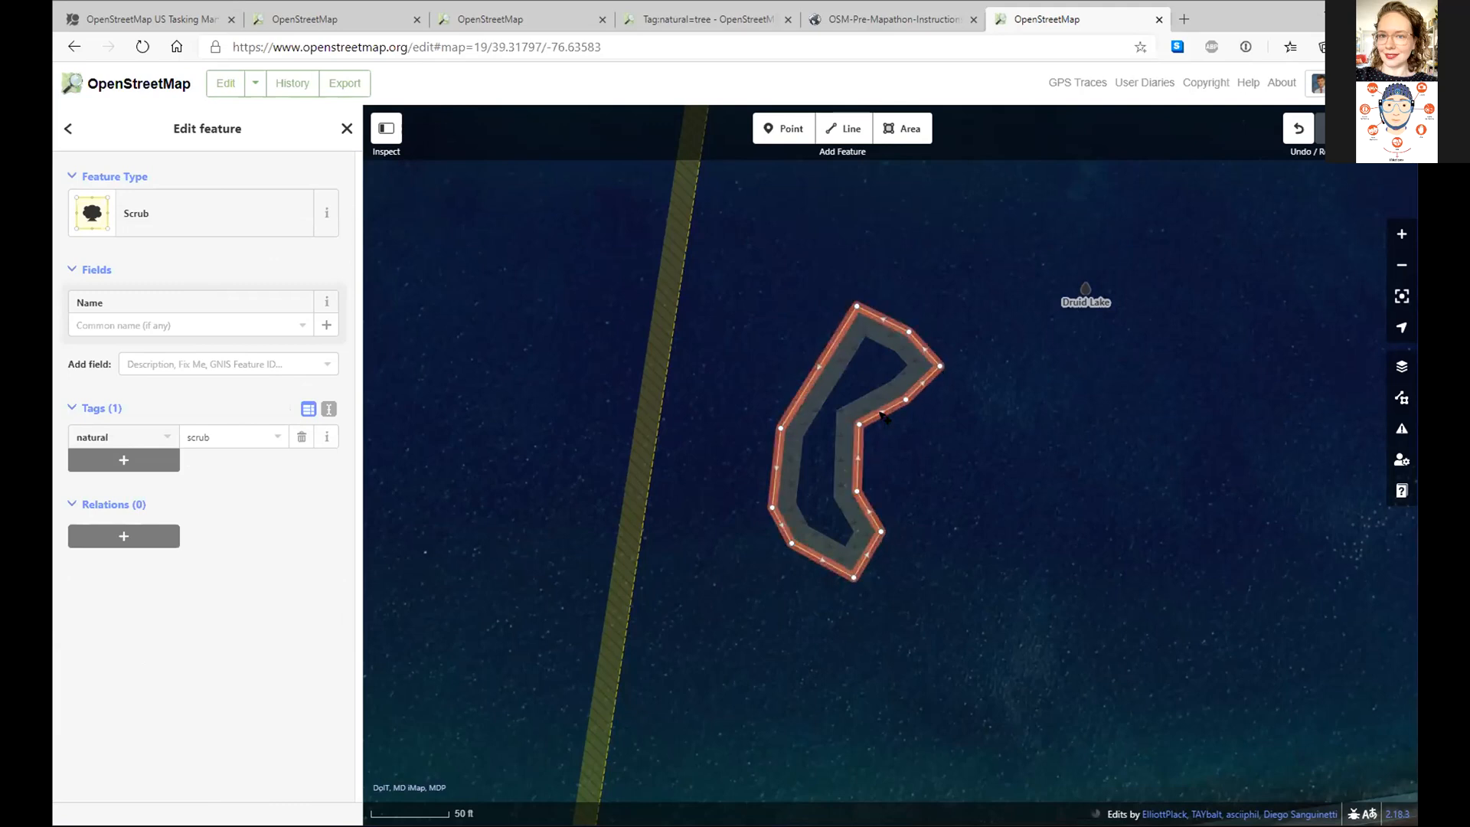
key(Delete)
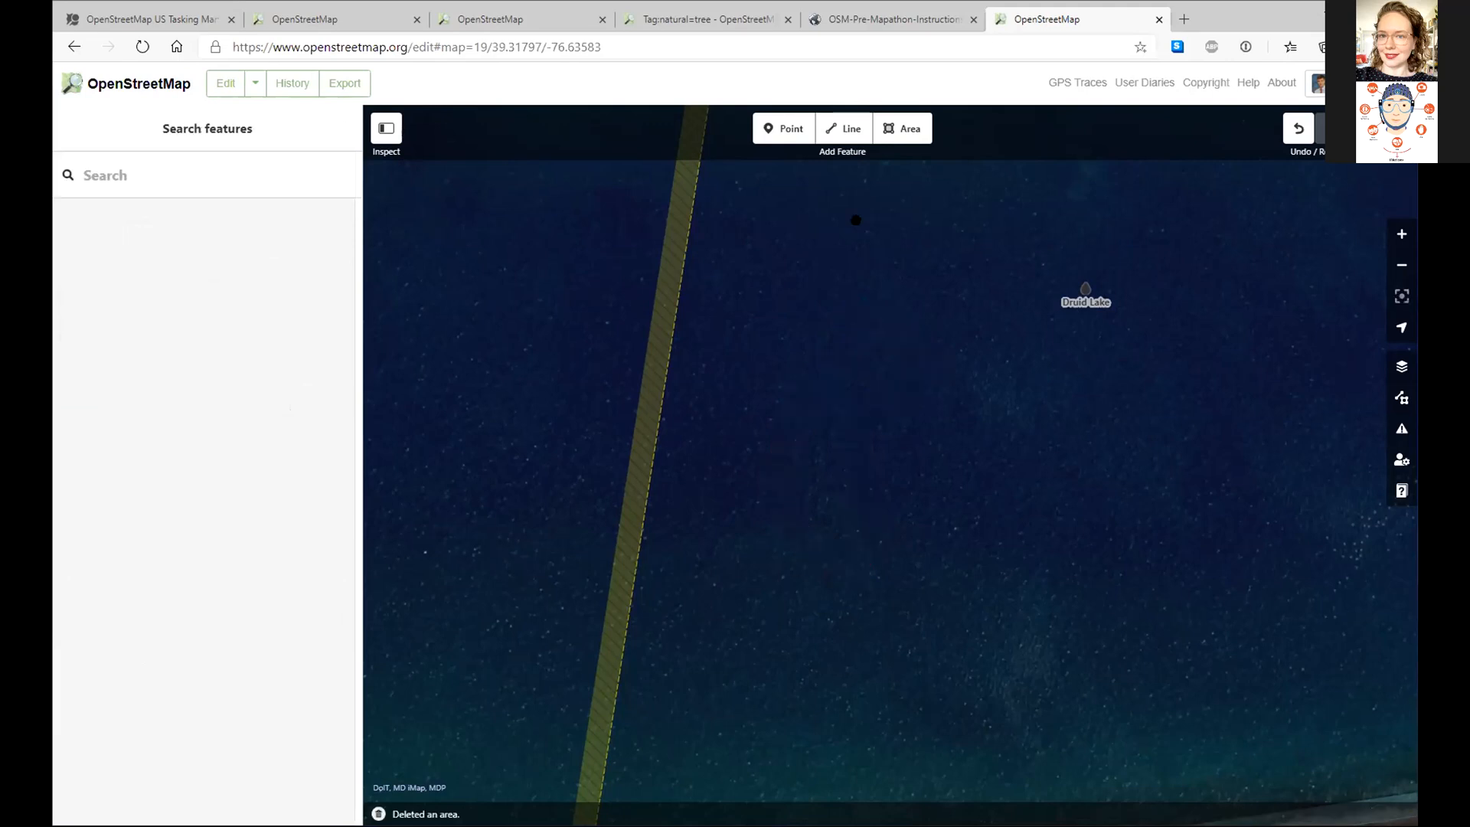
drag(847, 677, 865, 75)
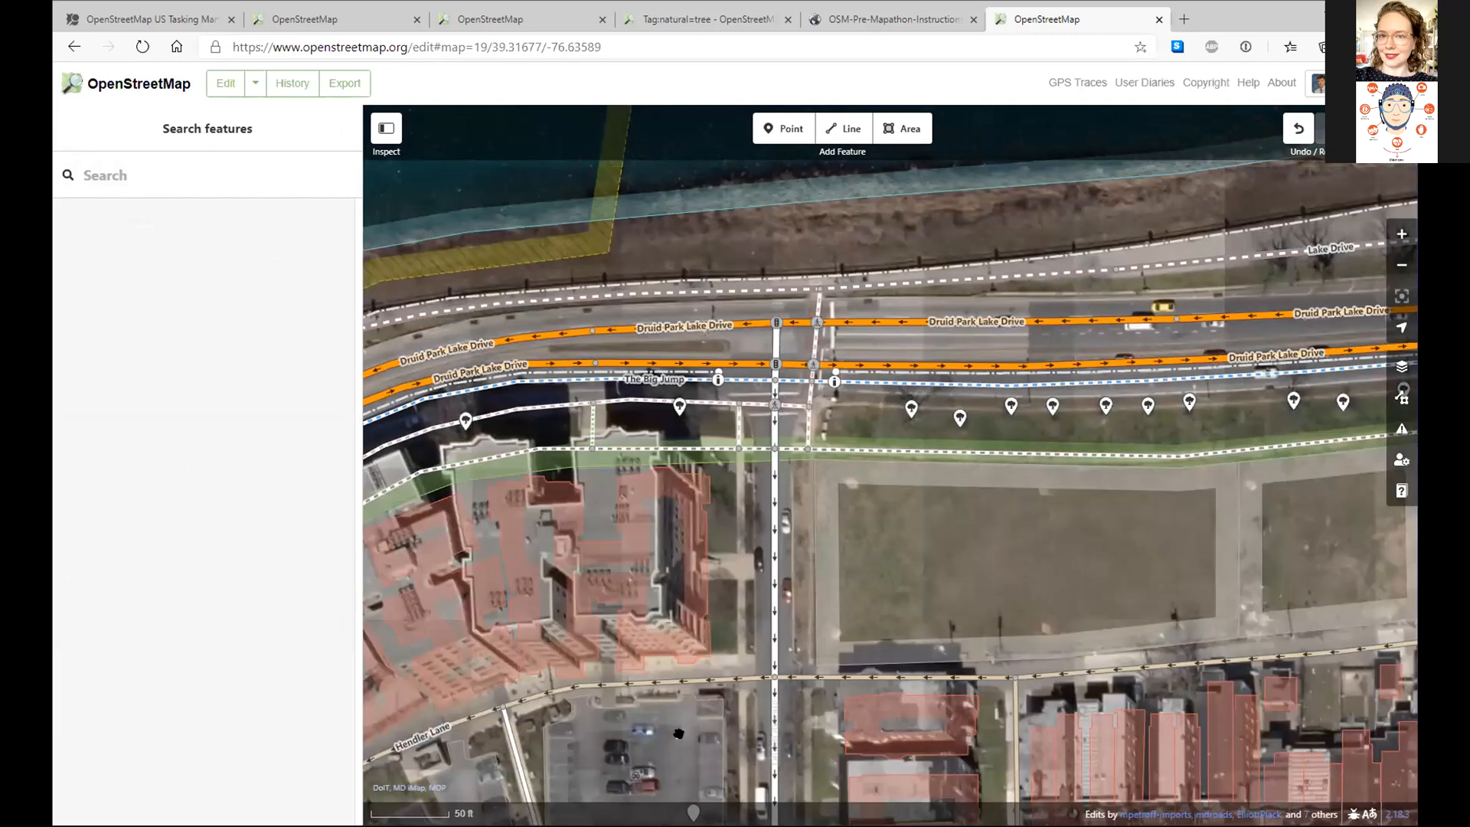
drag(683, 741, 912, 59)
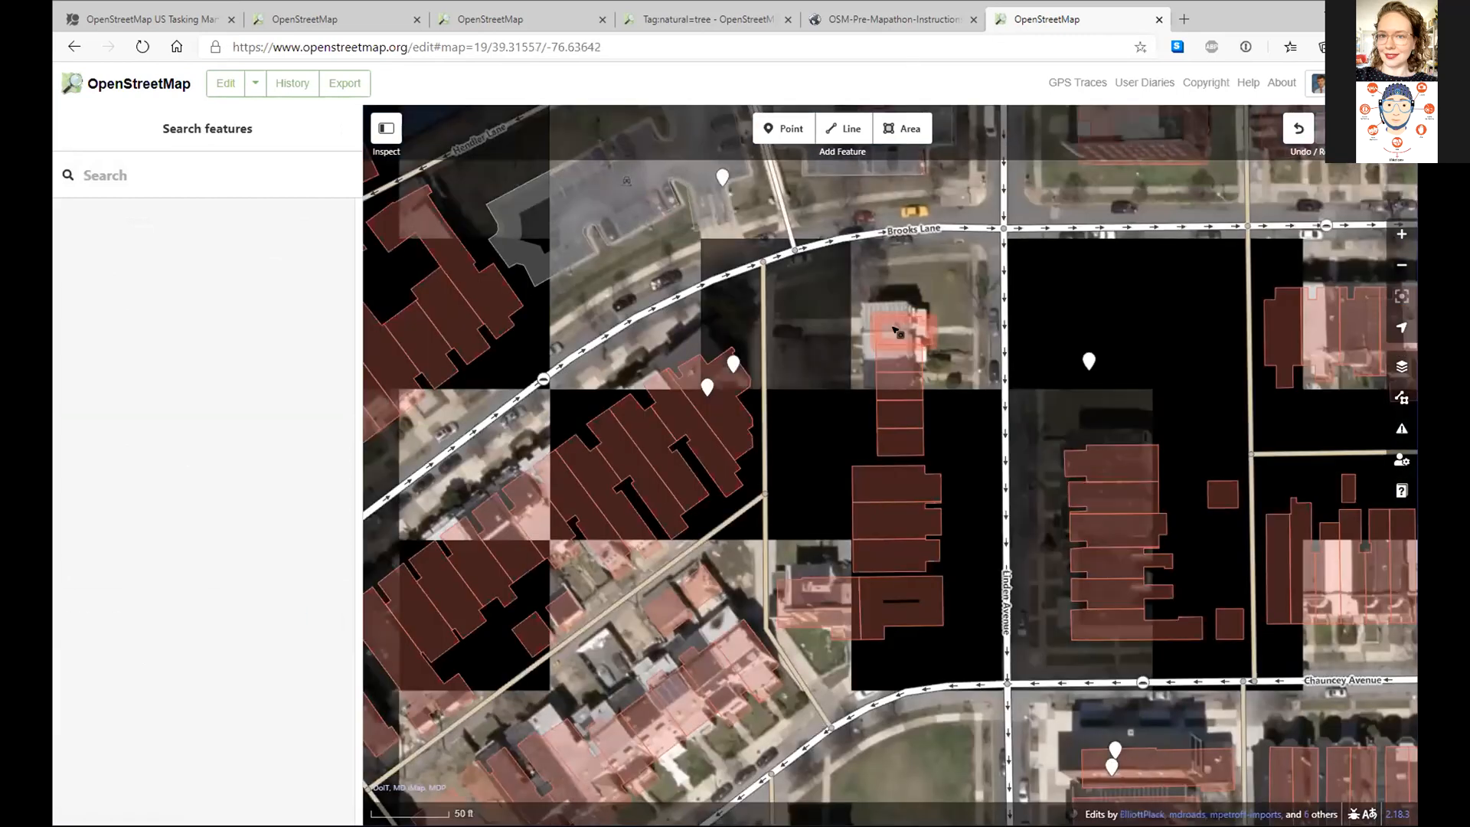
click(895, 331)
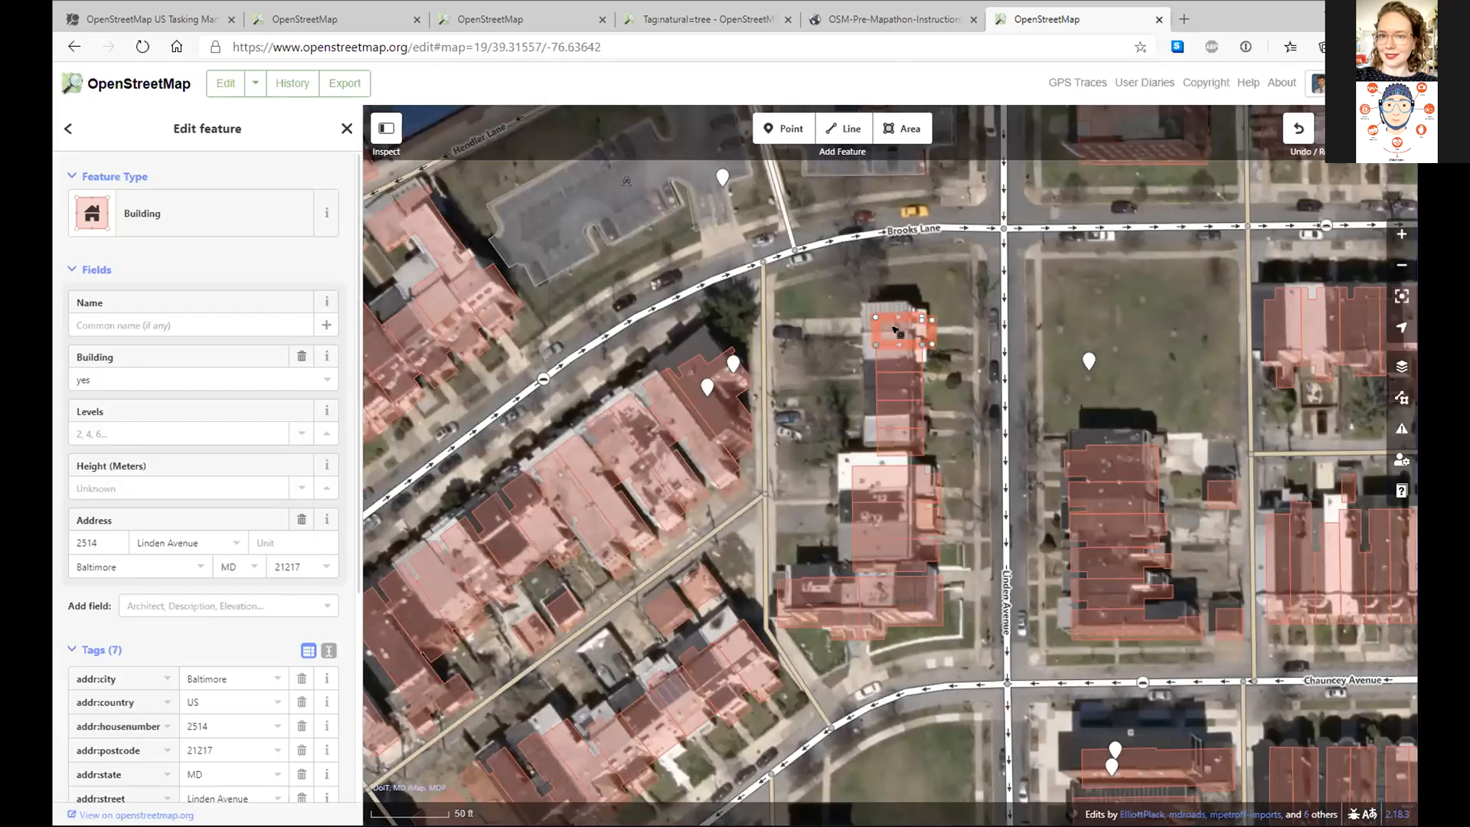
click(159, 226)
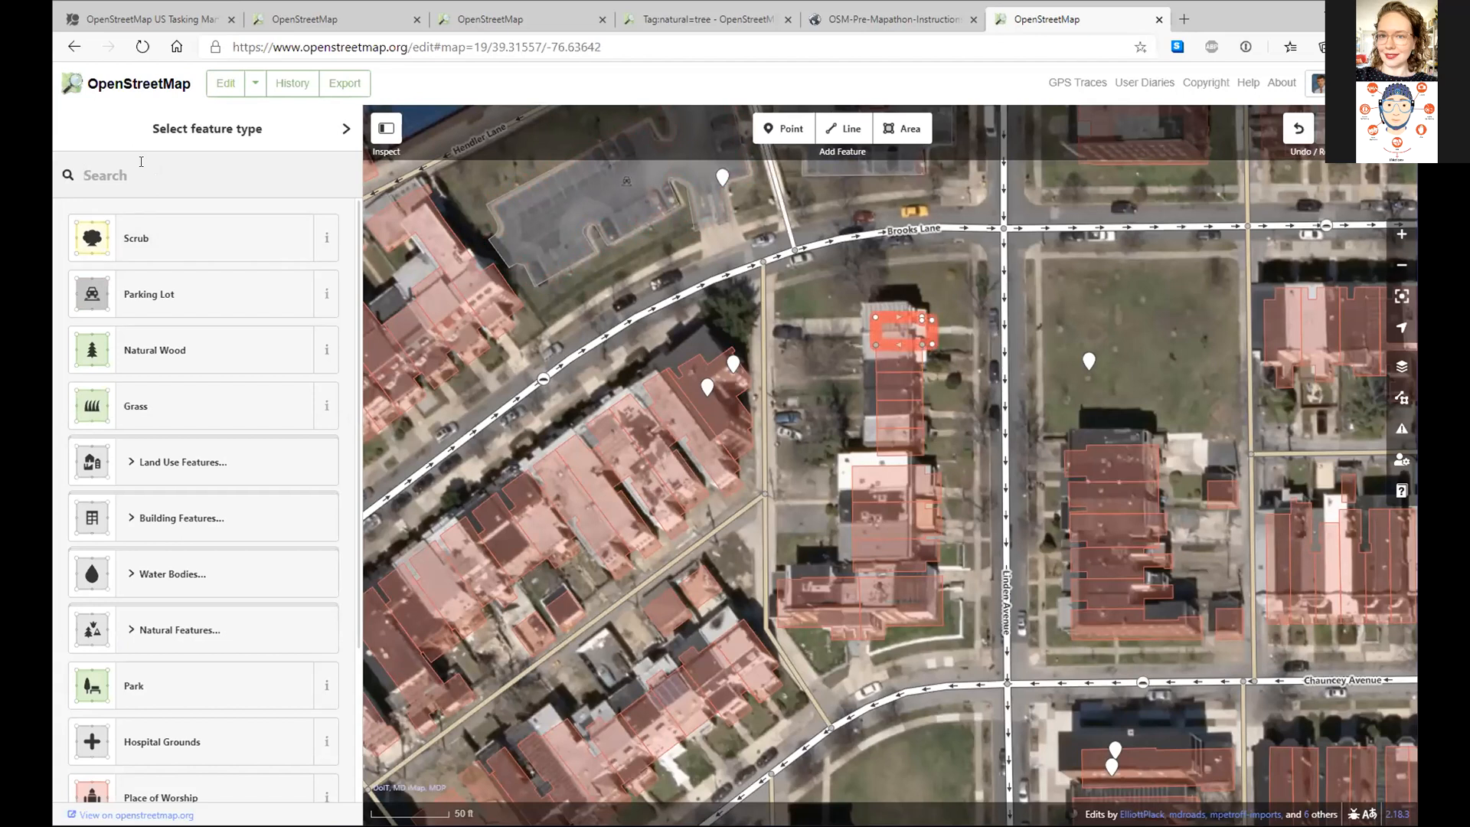
text(hou)
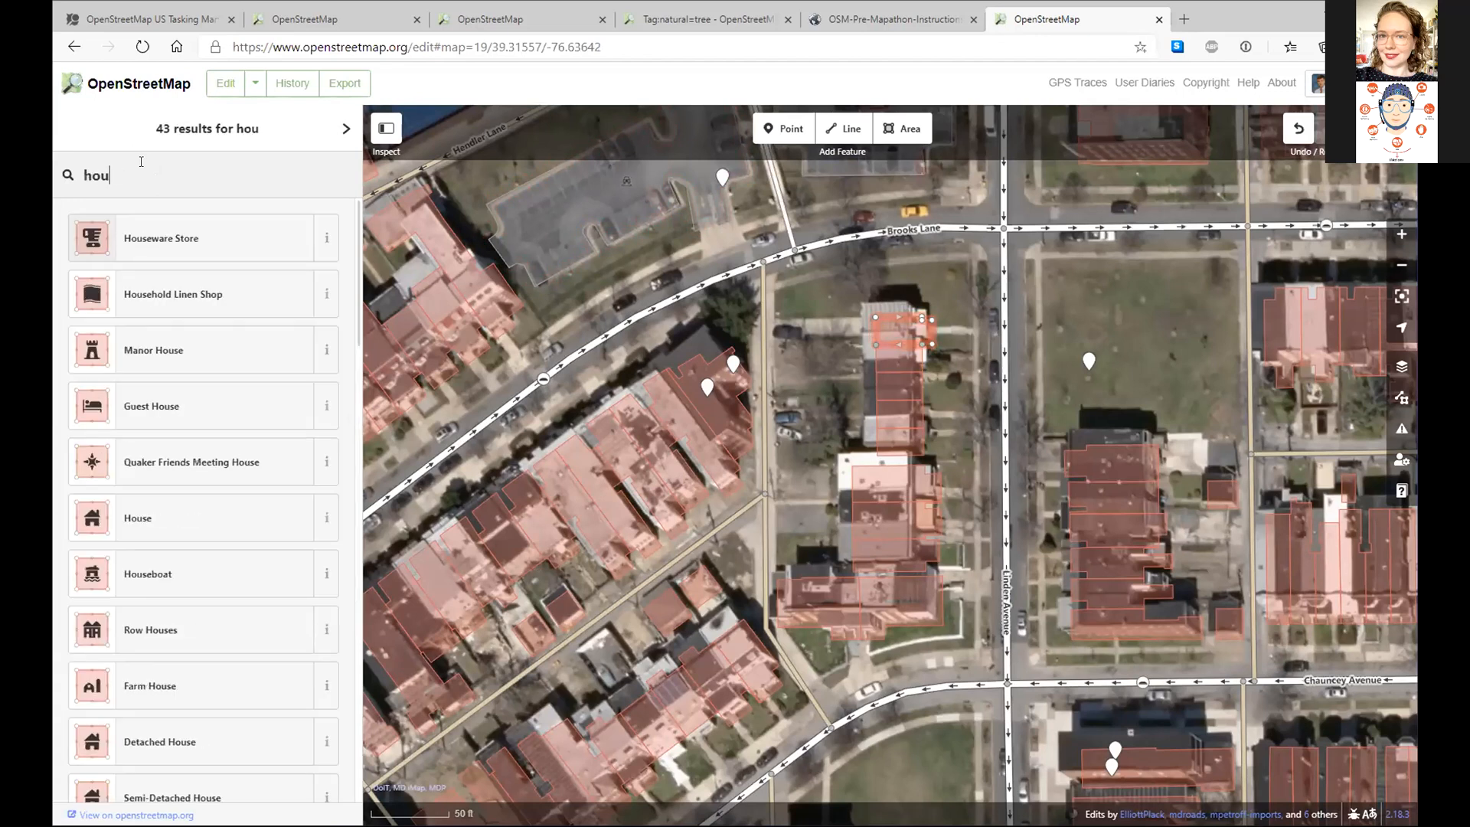
click(197, 358)
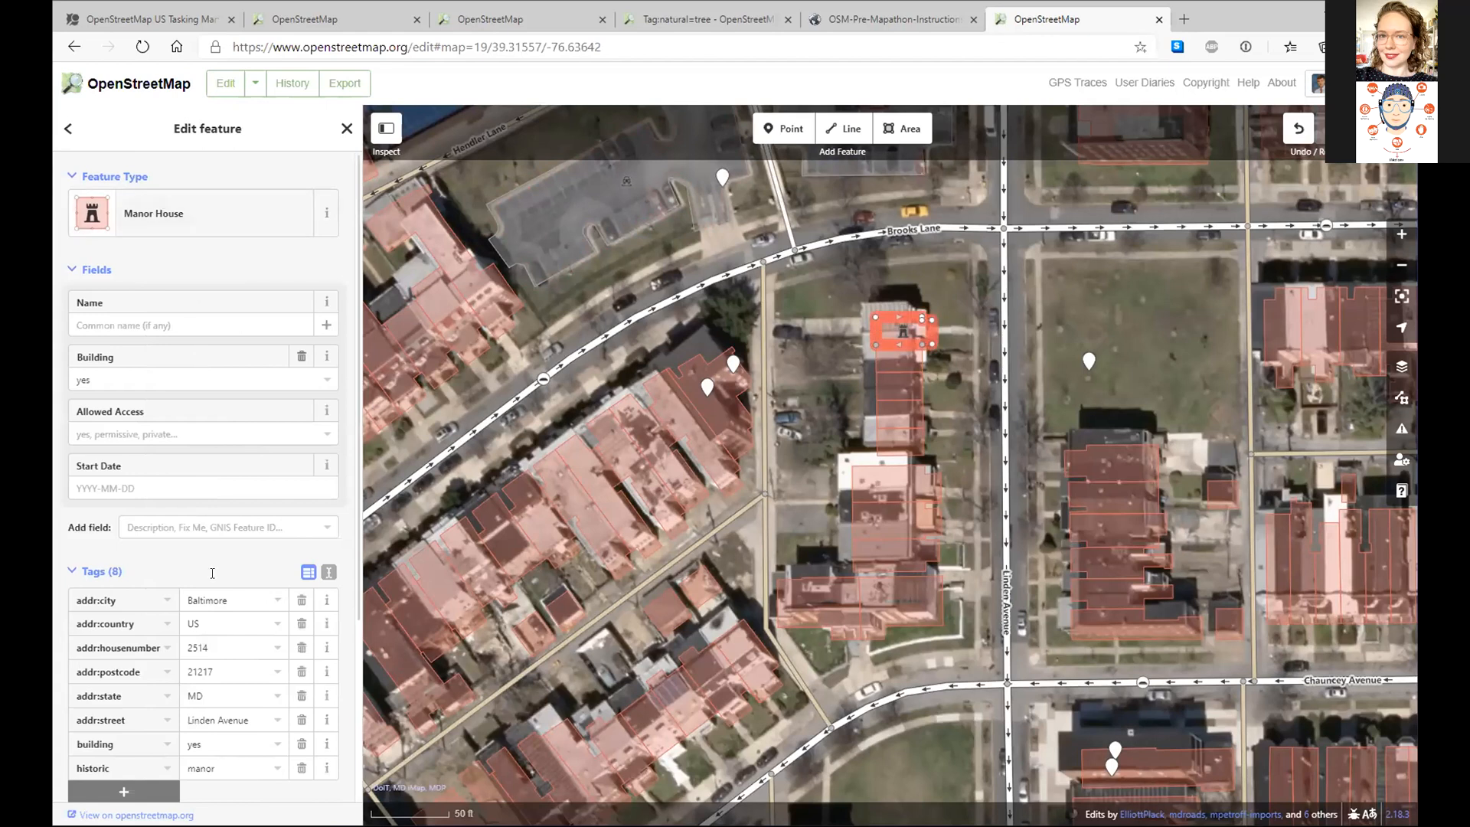
- Search the extra fields for 'ad', then deselect the building
click(170, 527)
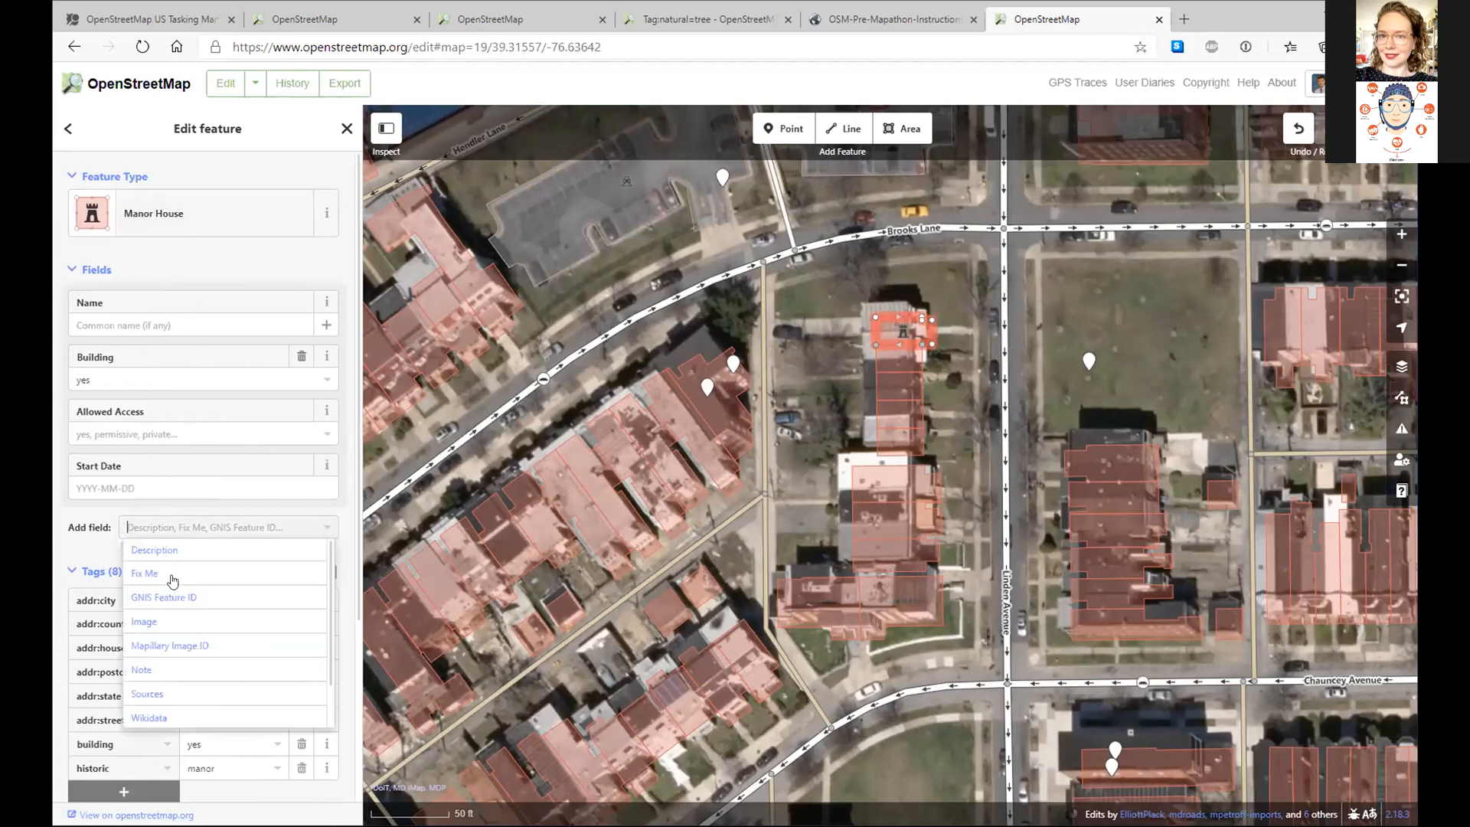
text(ad)
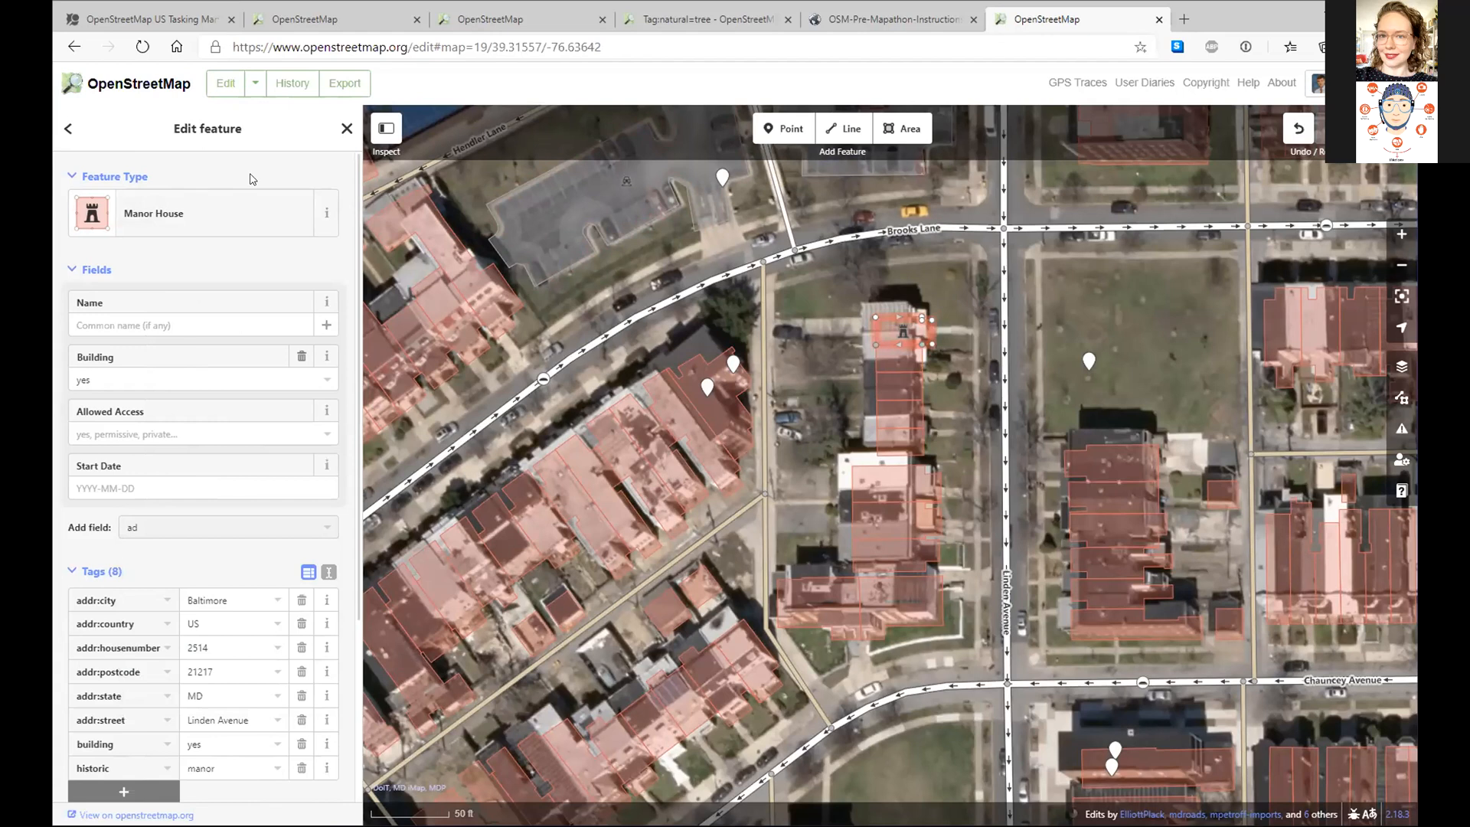
click(70, 130)
click(613, 261)
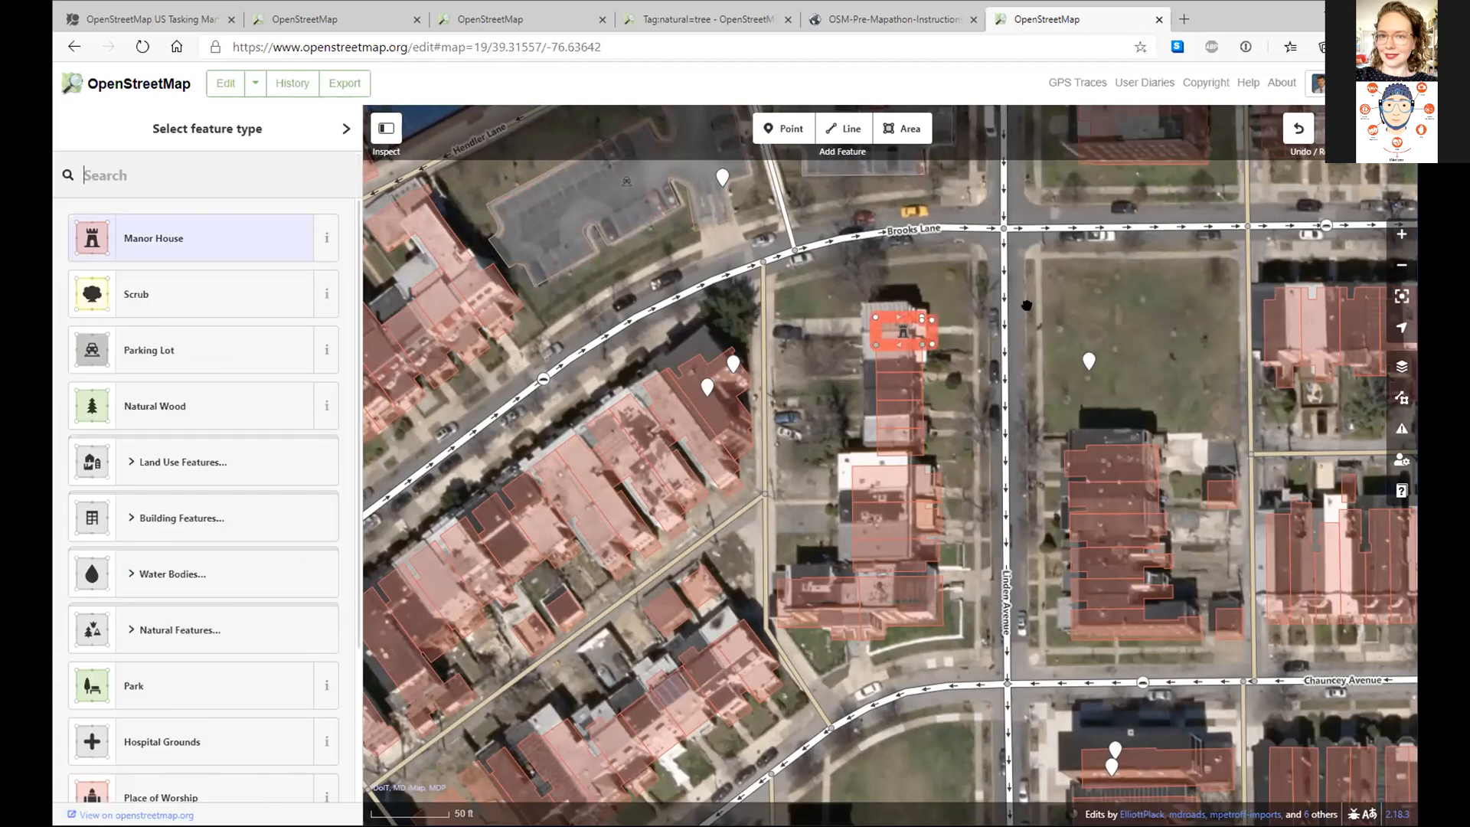
click(1295, 130)
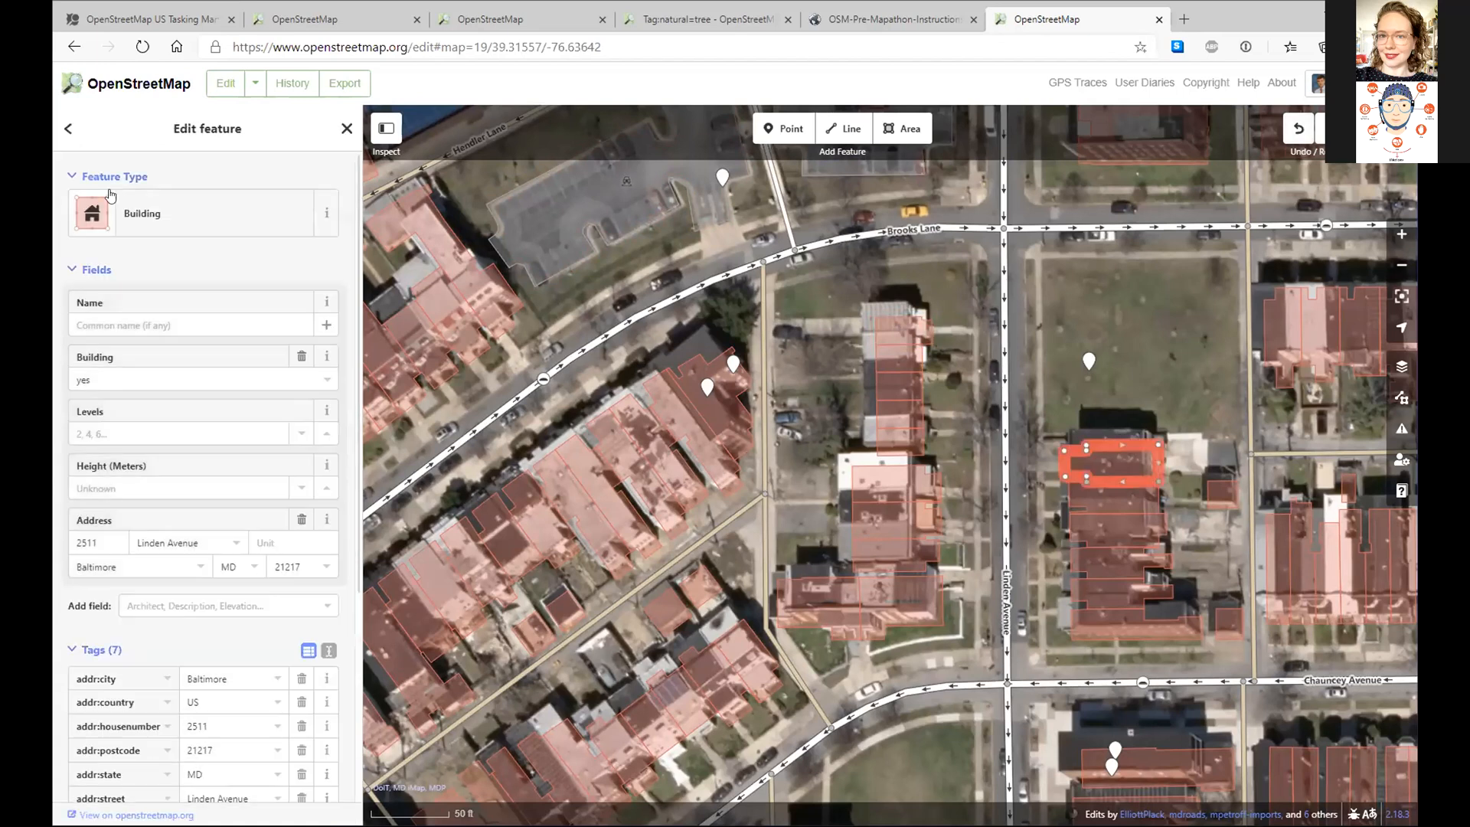
click(107, 201)
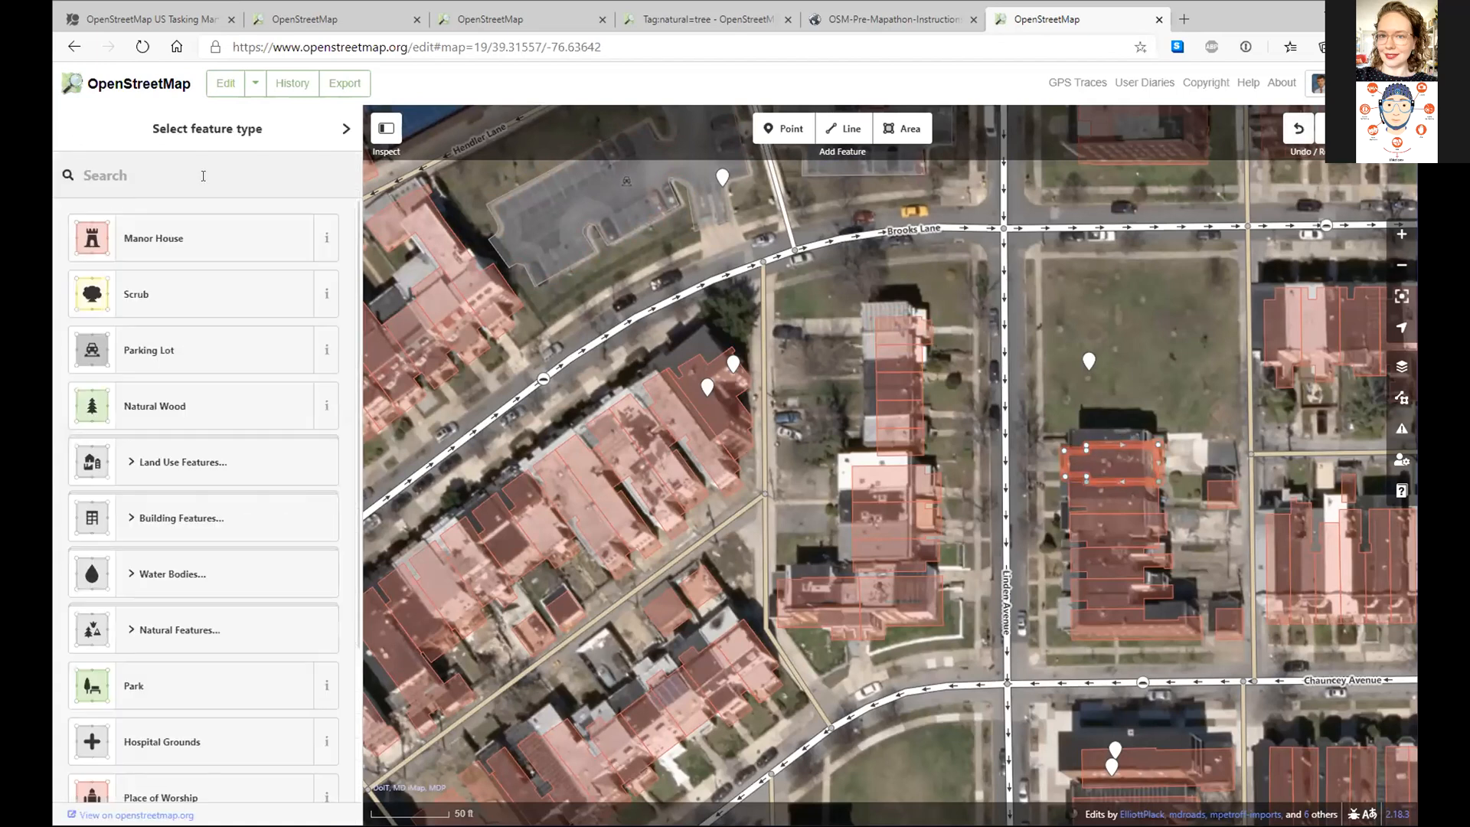
text(hous)
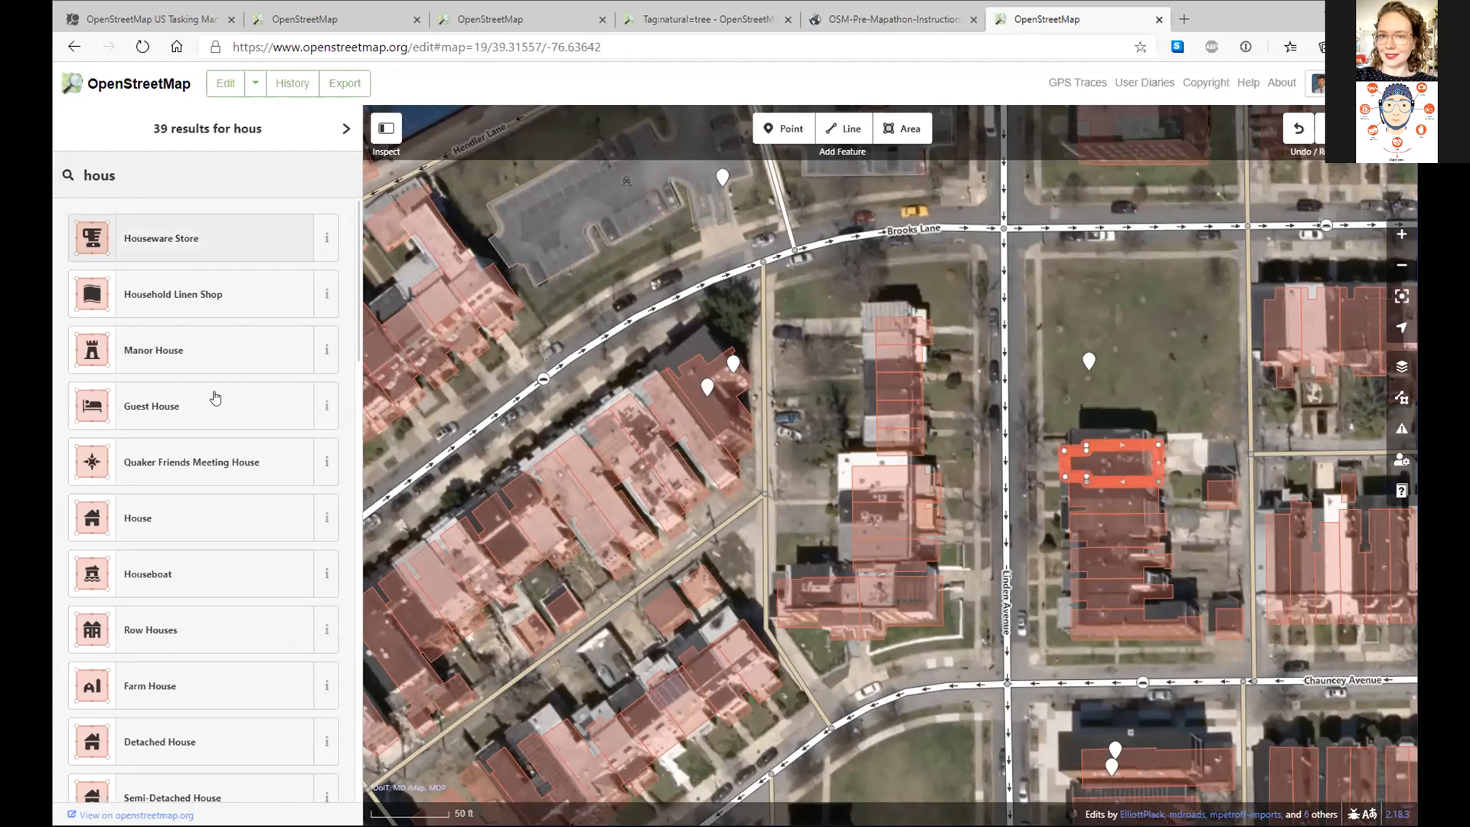
click(195, 509)
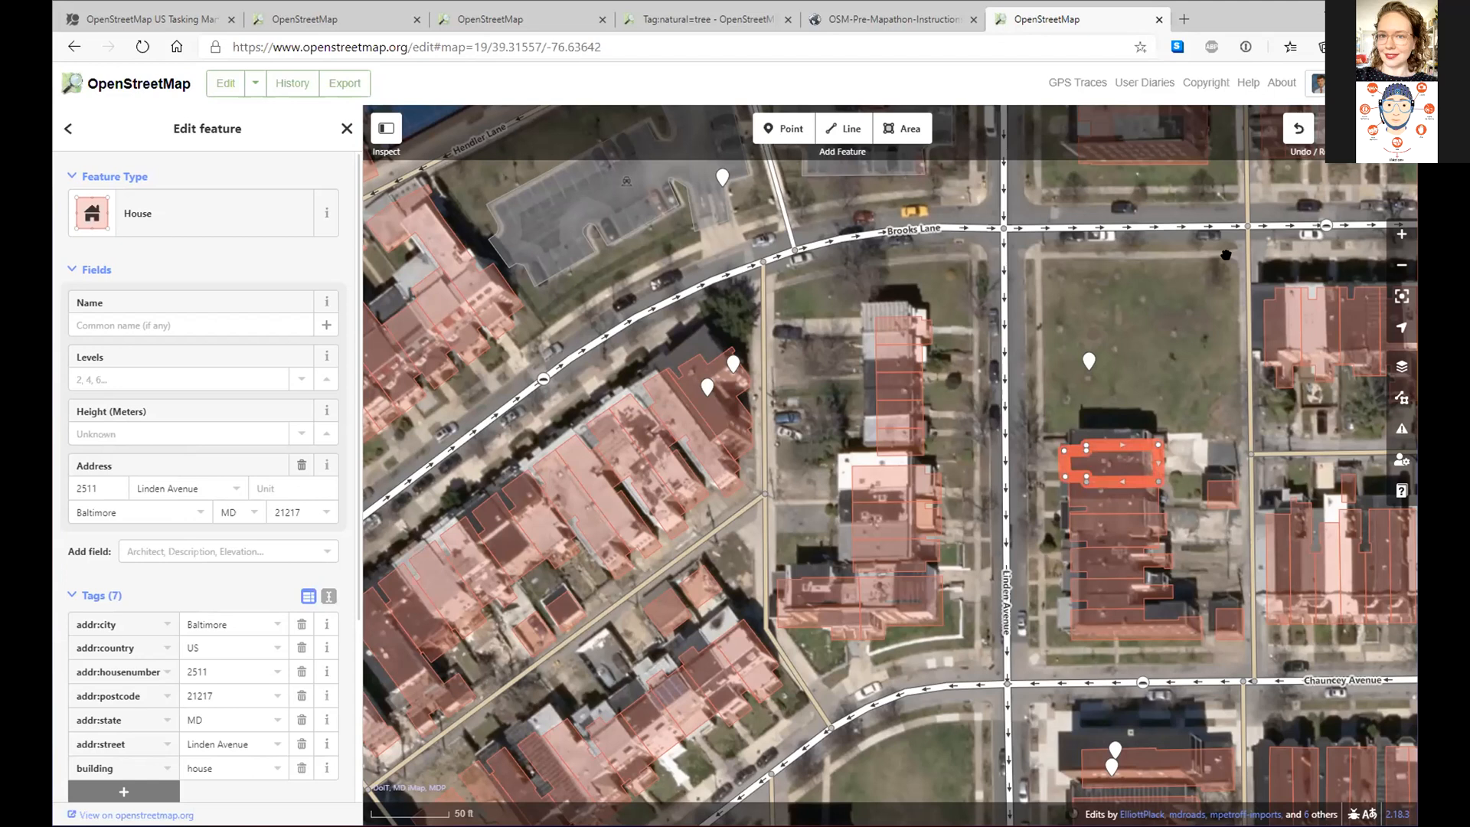
click(1306, 134)
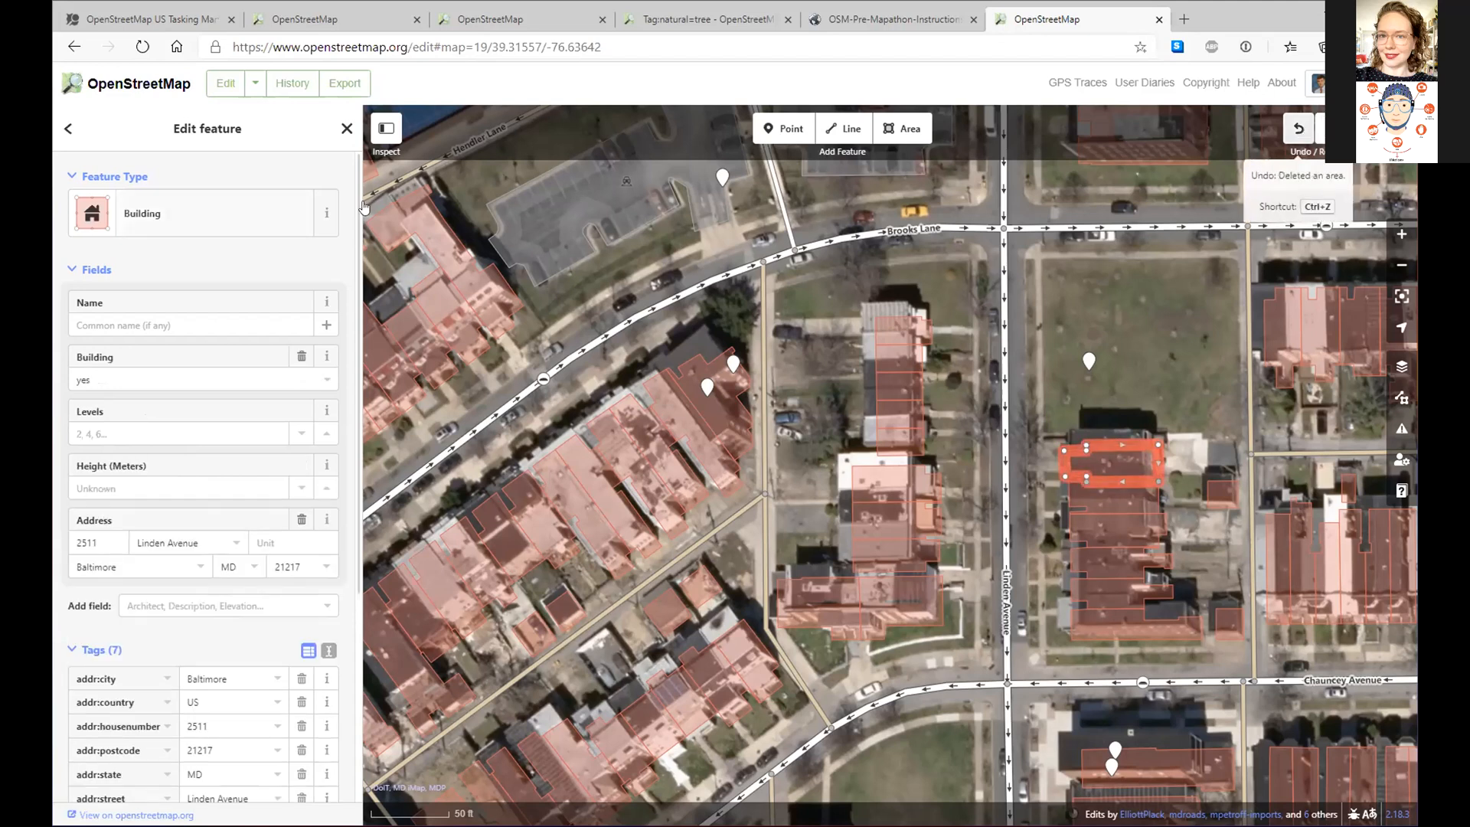
- Close the practice editor tab and go to the iD tab editing South Linwood Avenue
click(1158, 20)
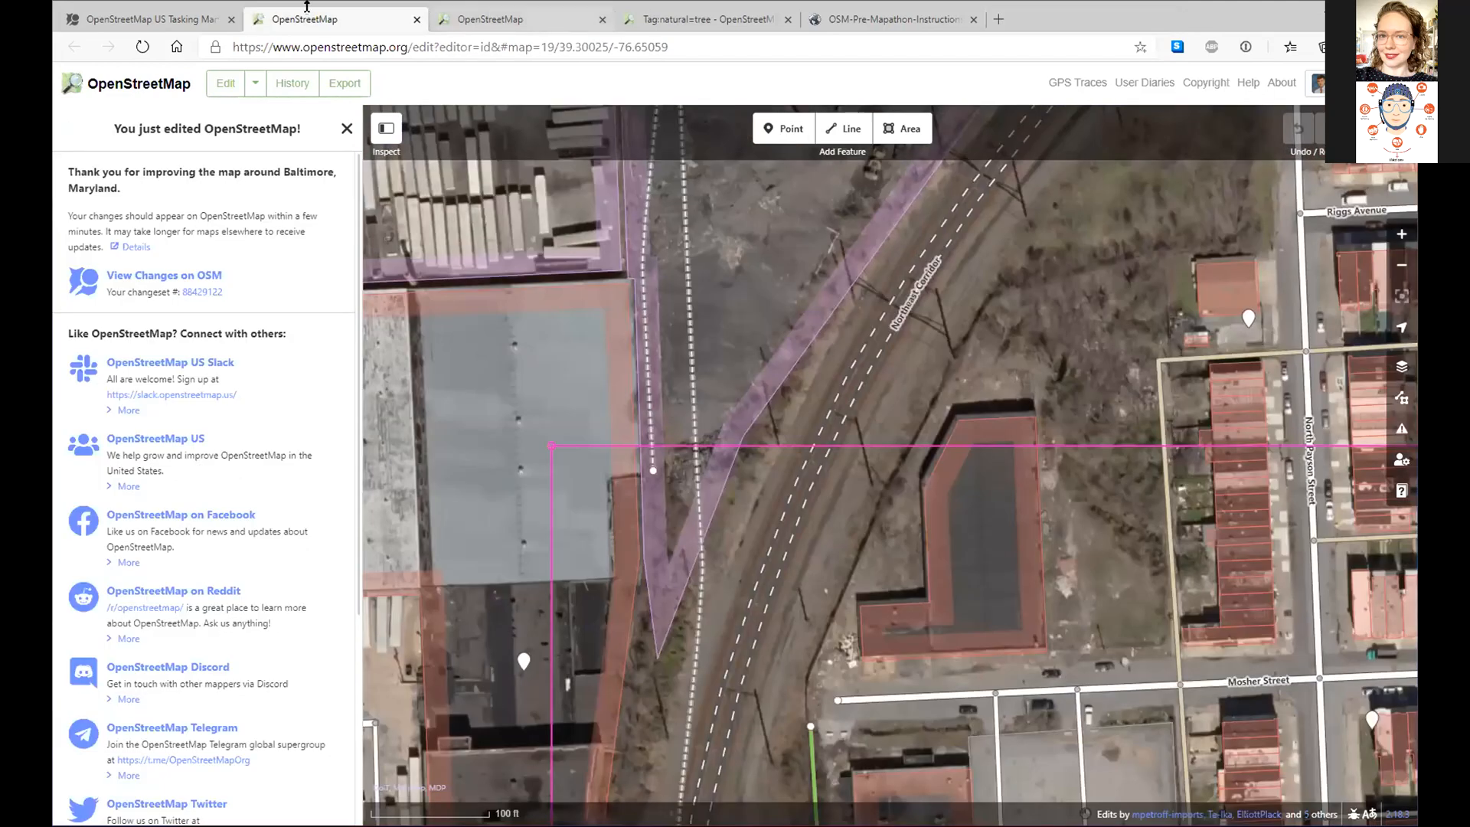
click(183, 21)
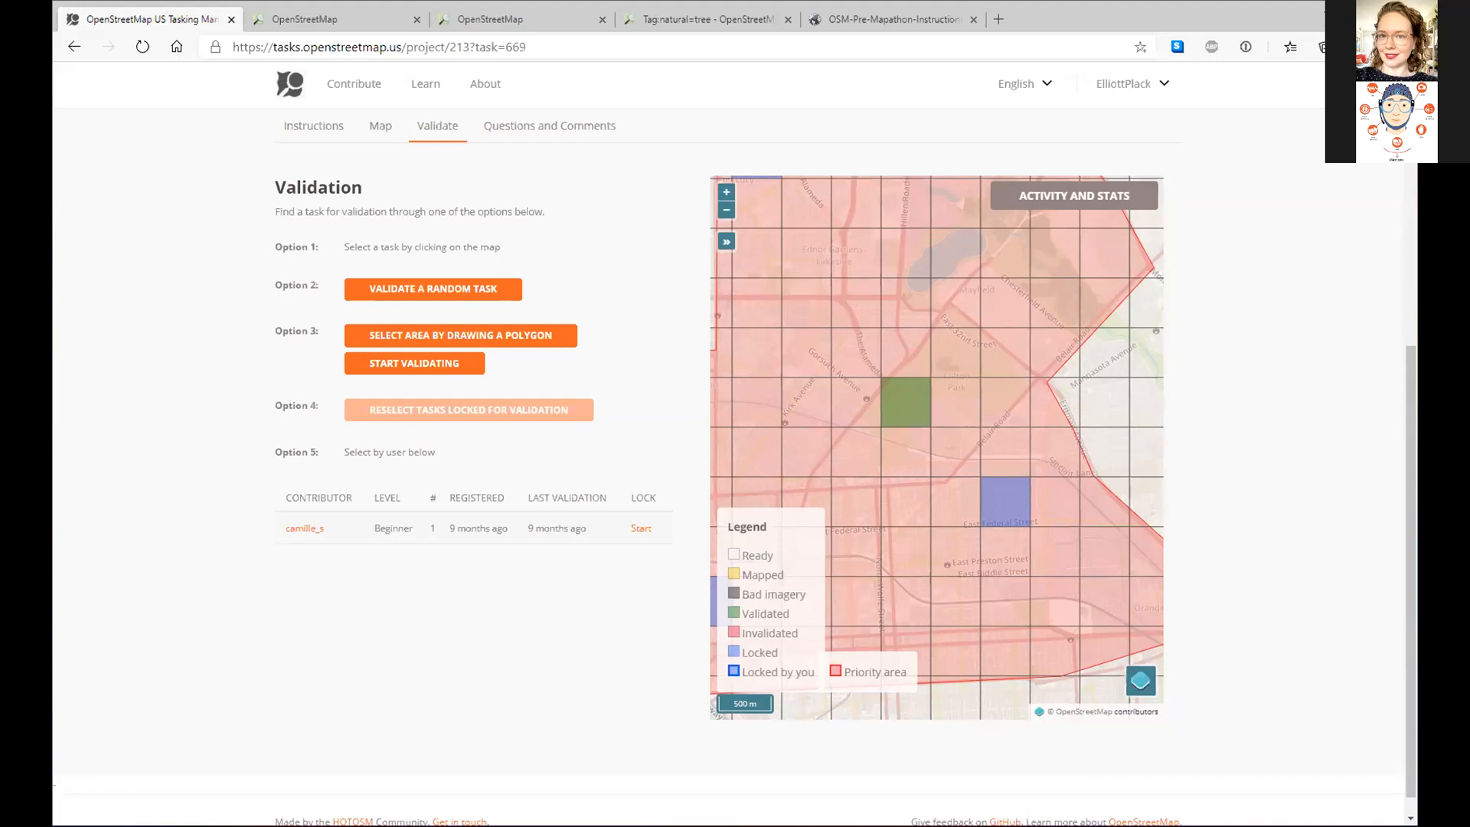
click(346, 19)
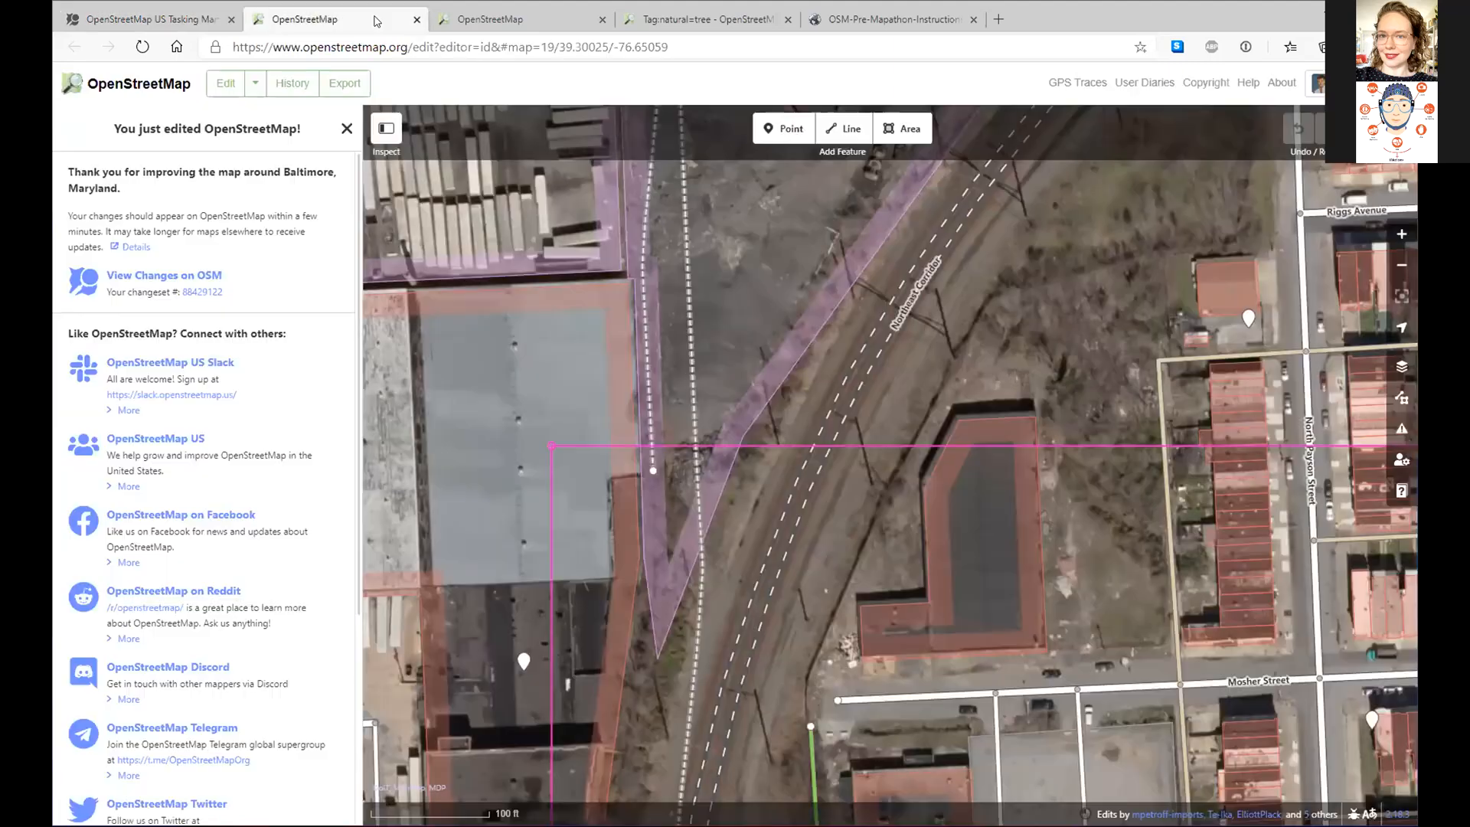
click(488, 23)
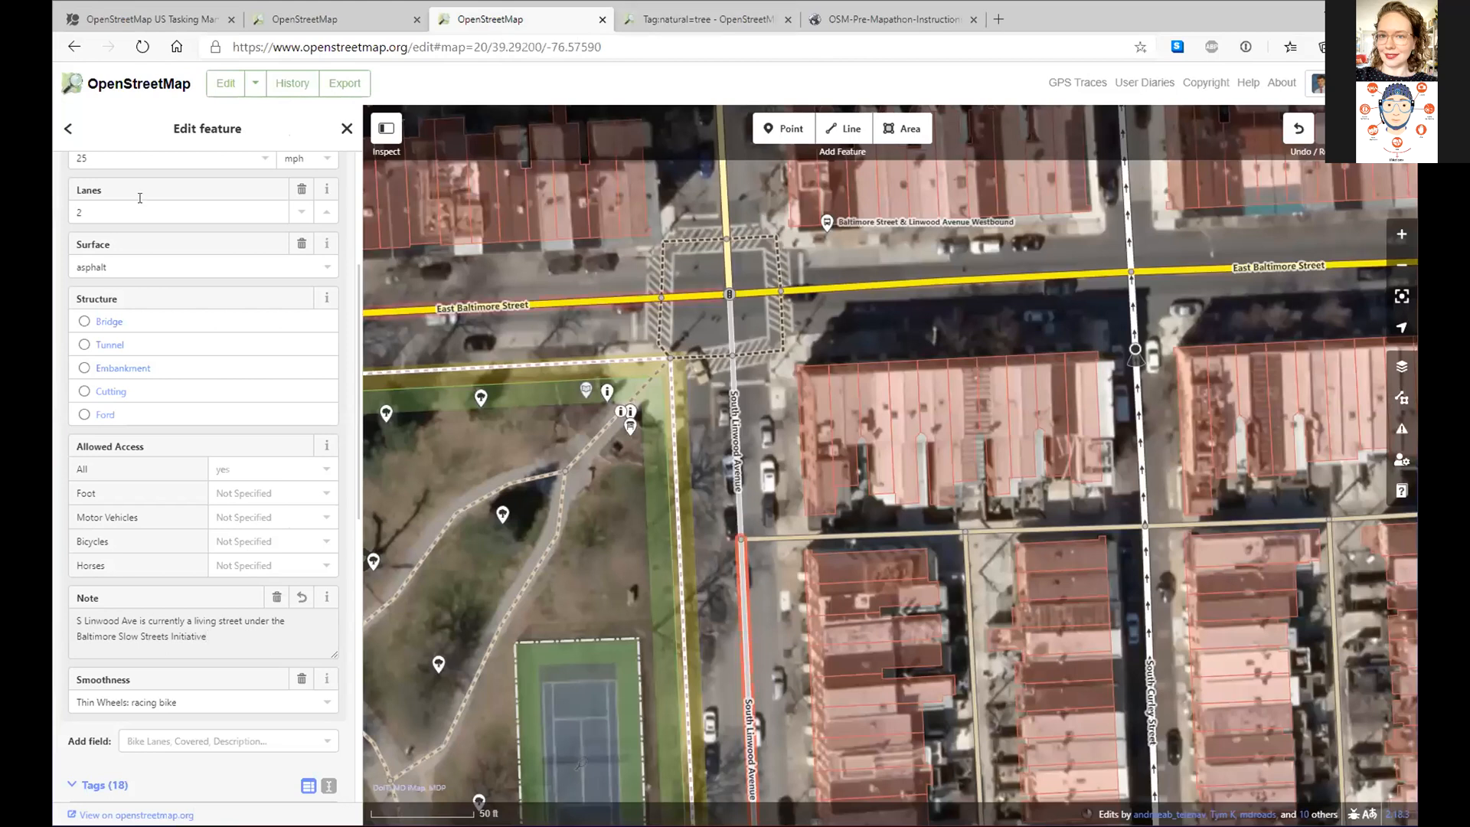
- Search Google for 'baltimore slow streets' and copy the Slow Streets Program page URL
click(999, 20)
text(bal)
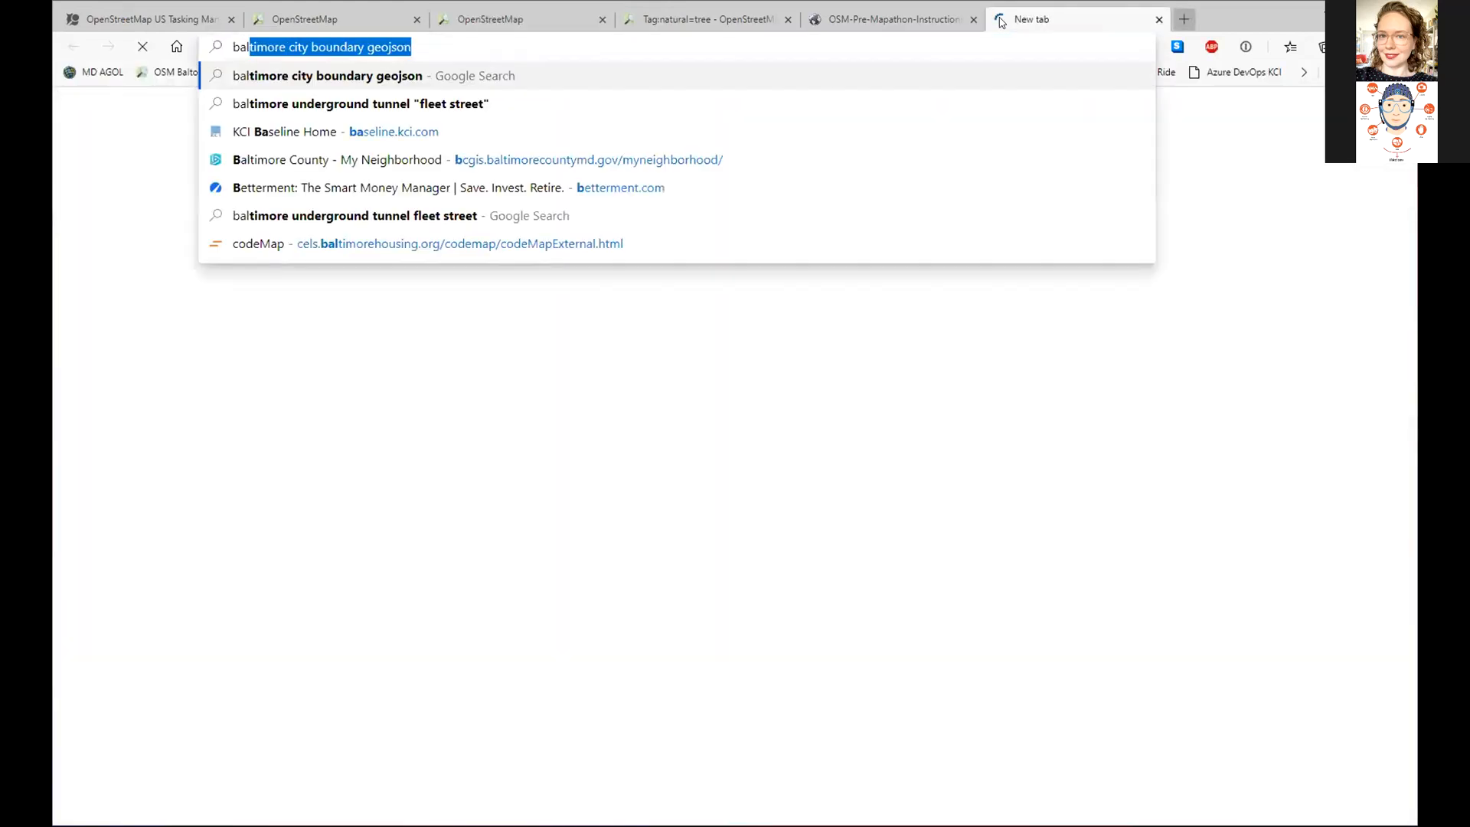
text(timore slow s)
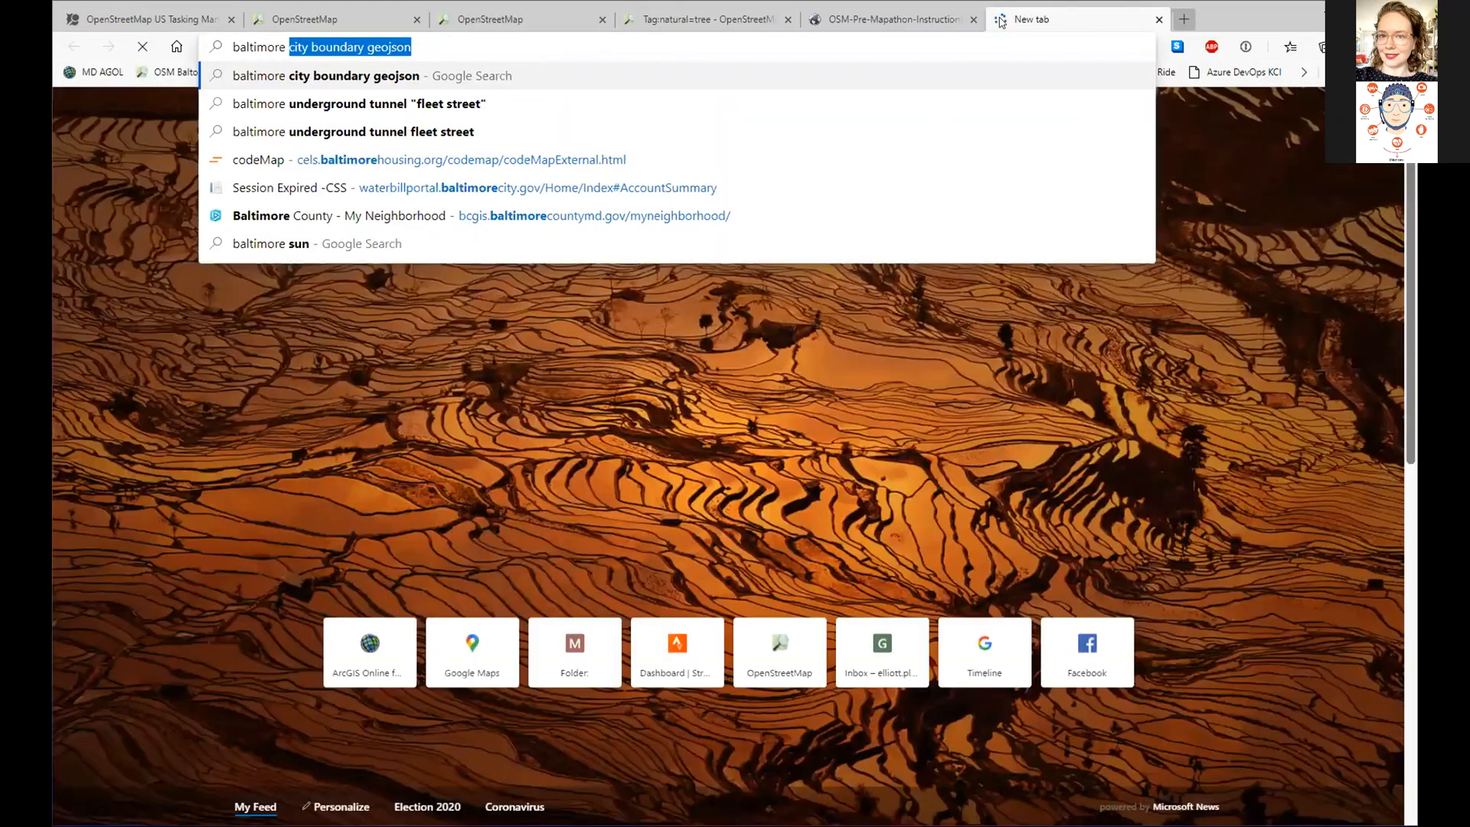
key(Return)
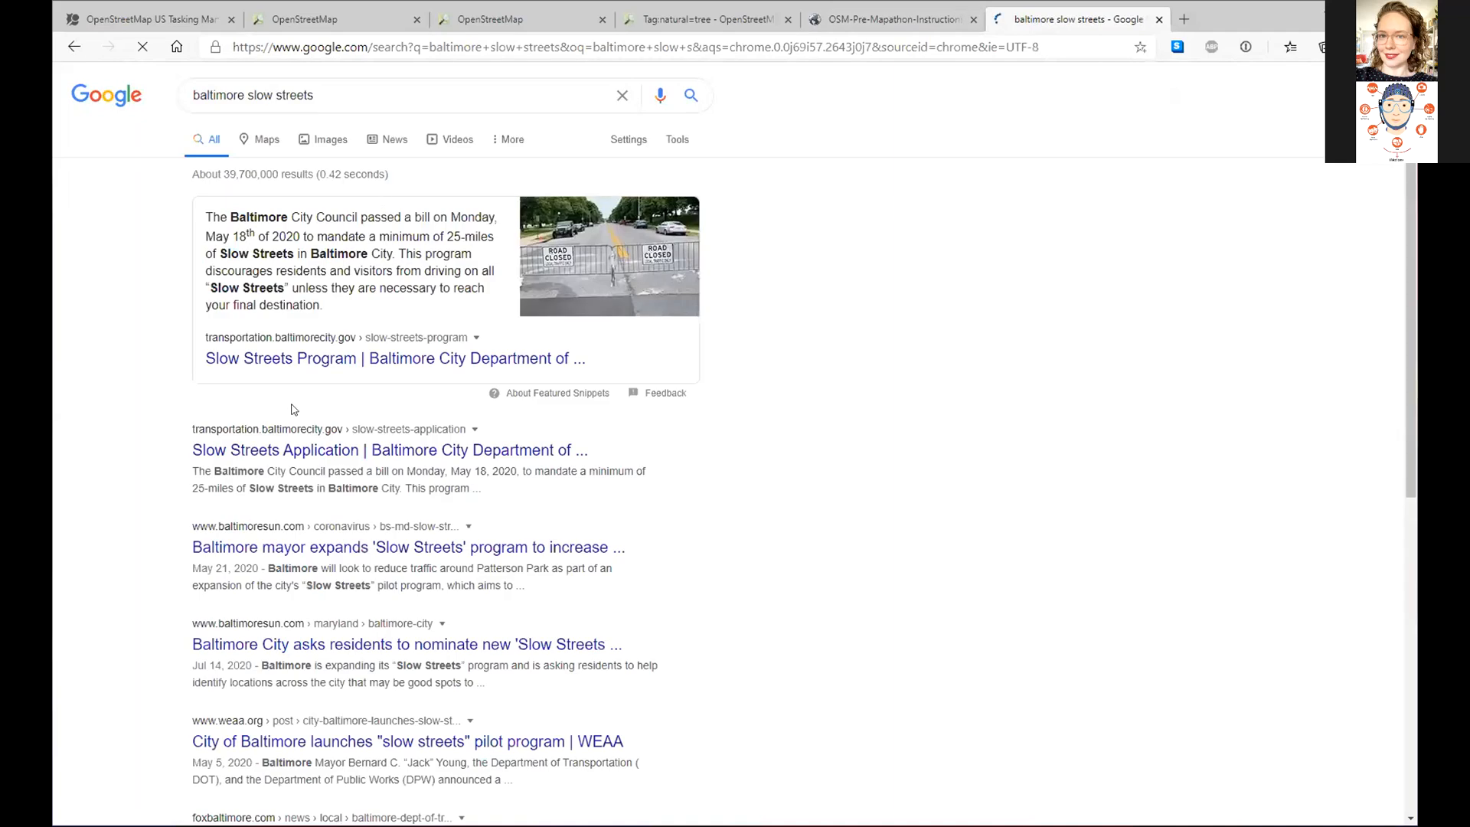
click(338, 359)
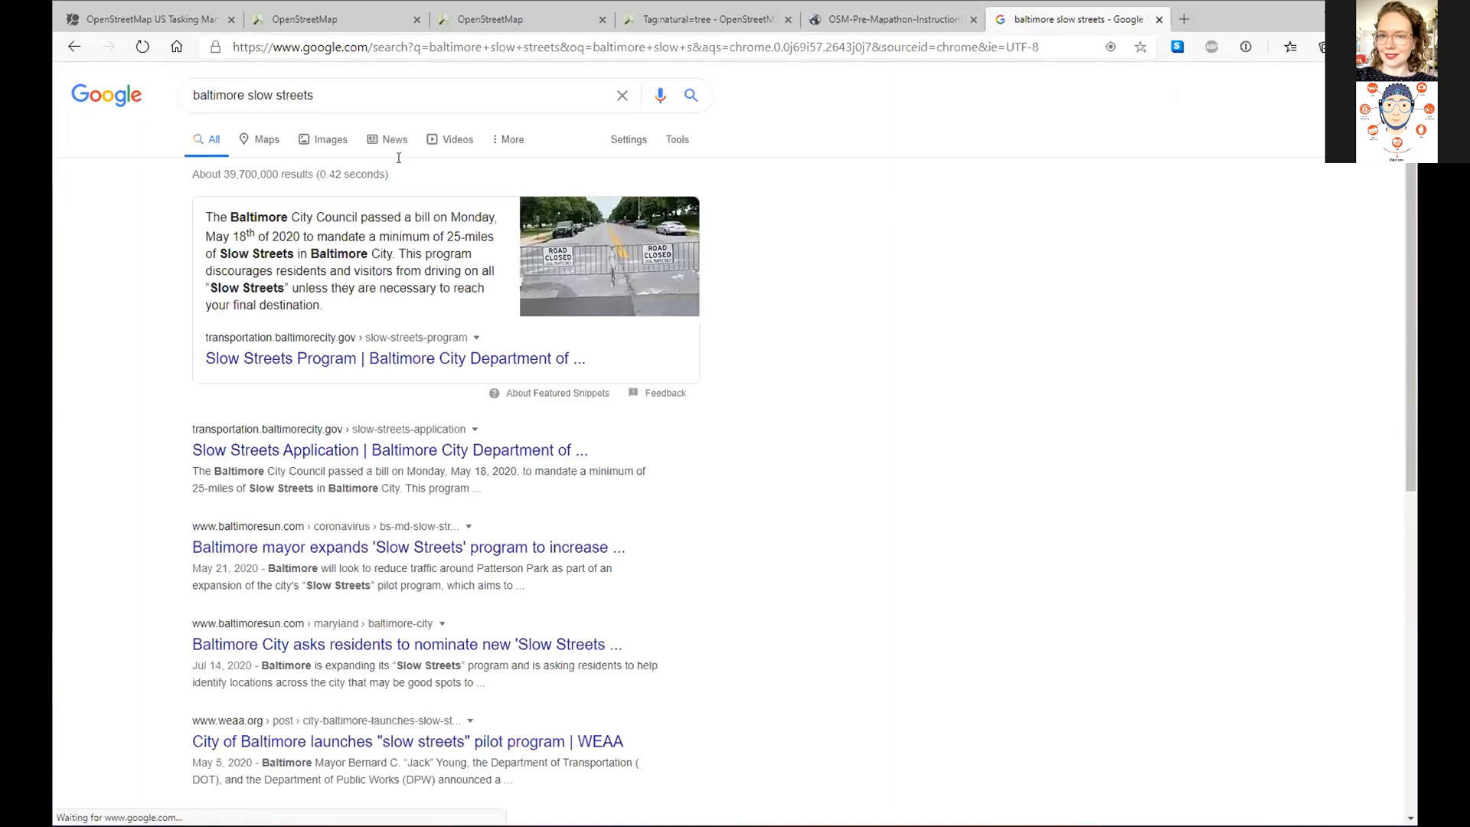
click(441, 46)
key(ctrl+c)
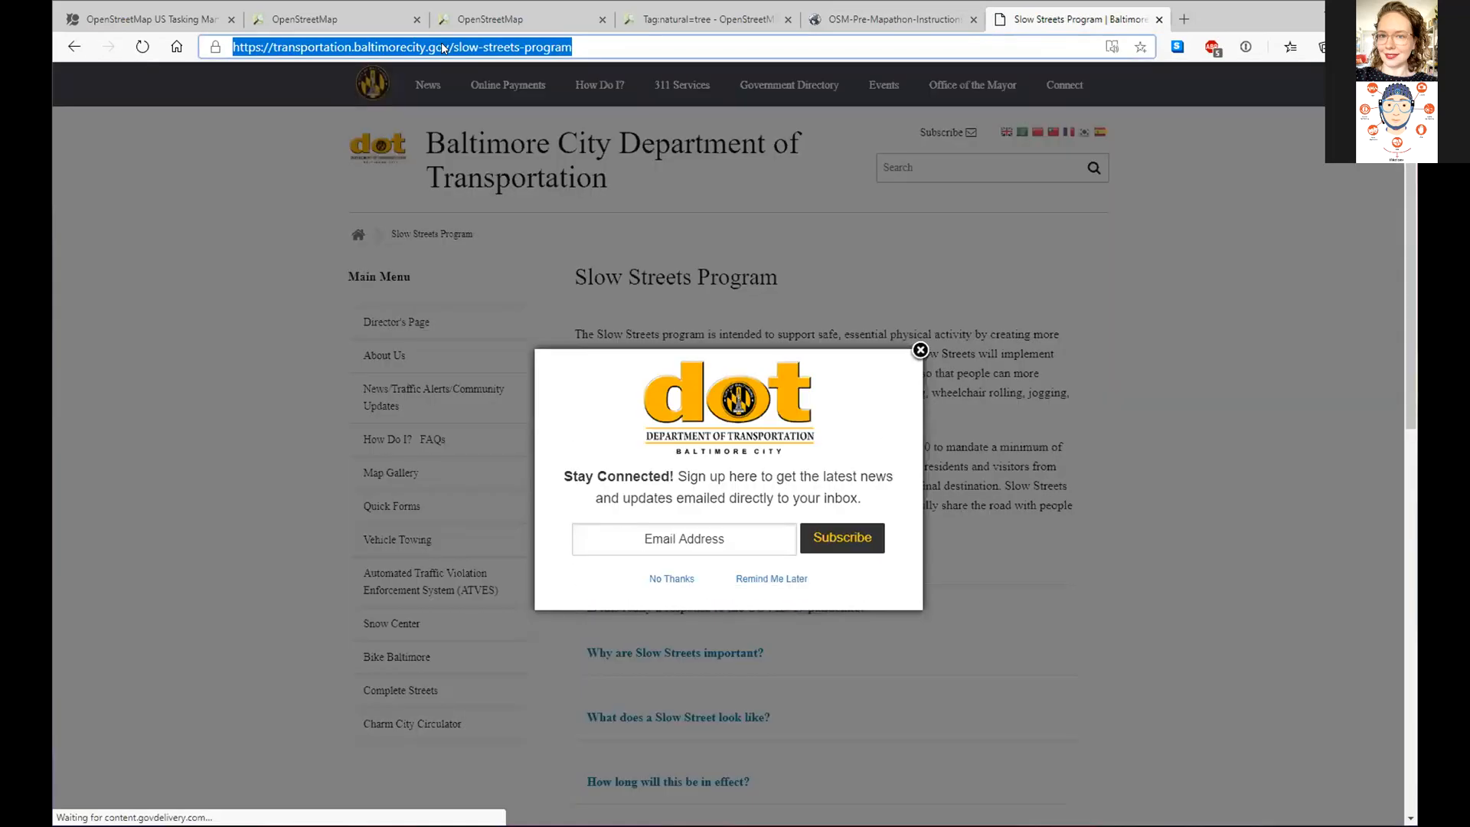
click(920, 351)
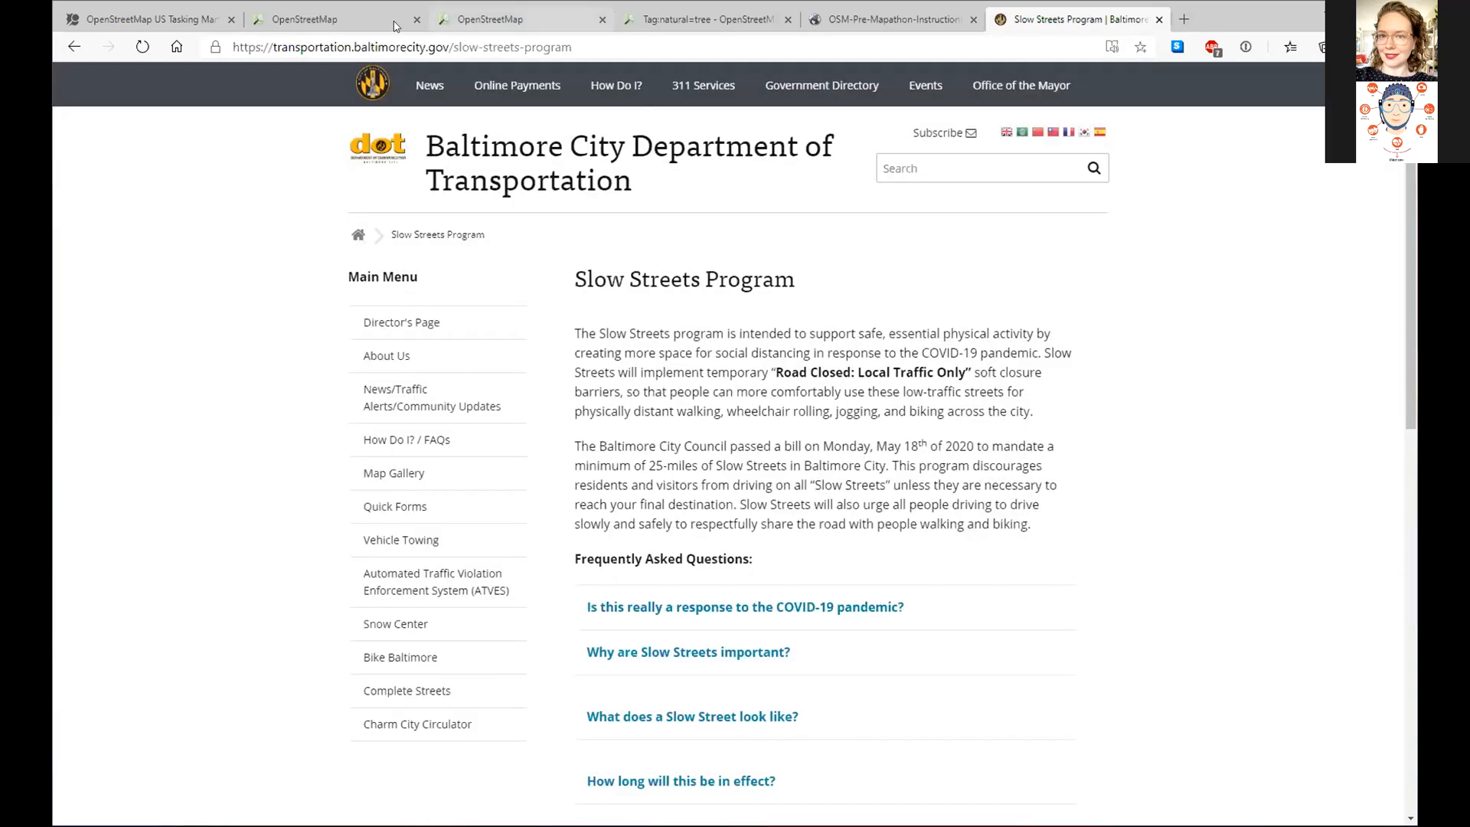
click(490, 19)
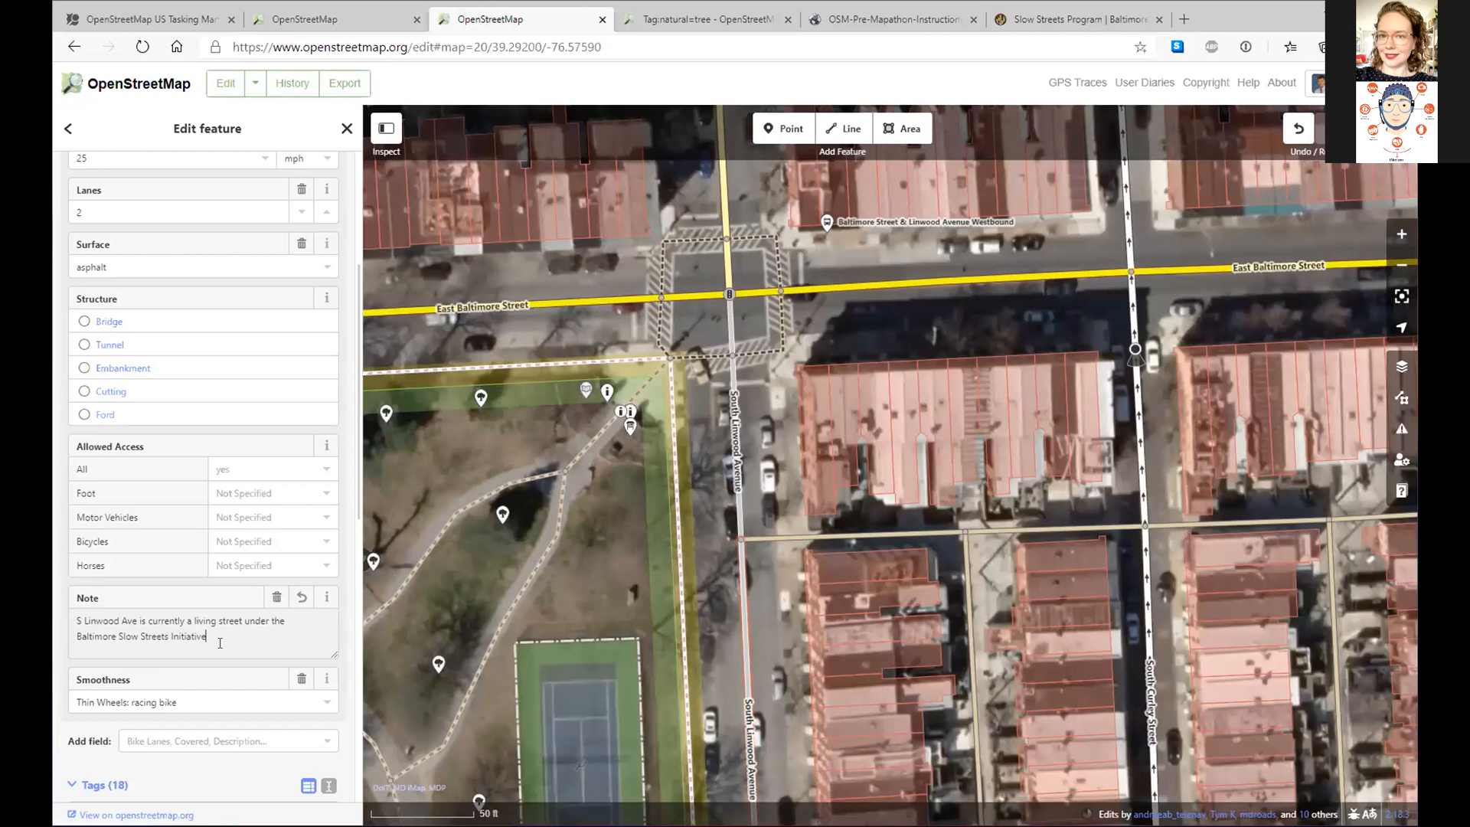
- Add 'info:', the program link and 'It may revert to a Tertiary street in the future' to the note
text(e info:)
key(ctrl+v)
scroll(220, 643, up, 2)
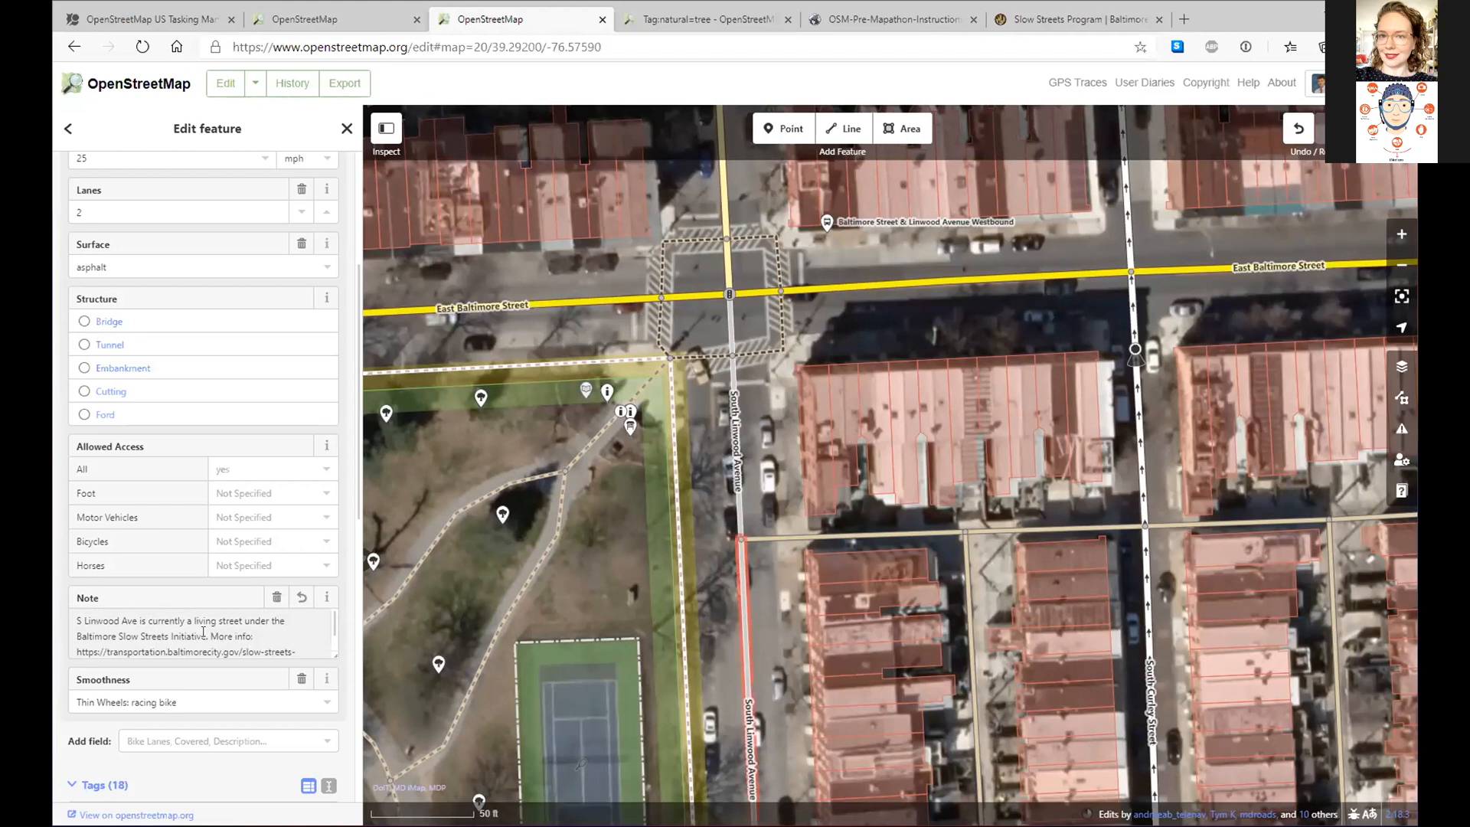
text(. It may revert to  )
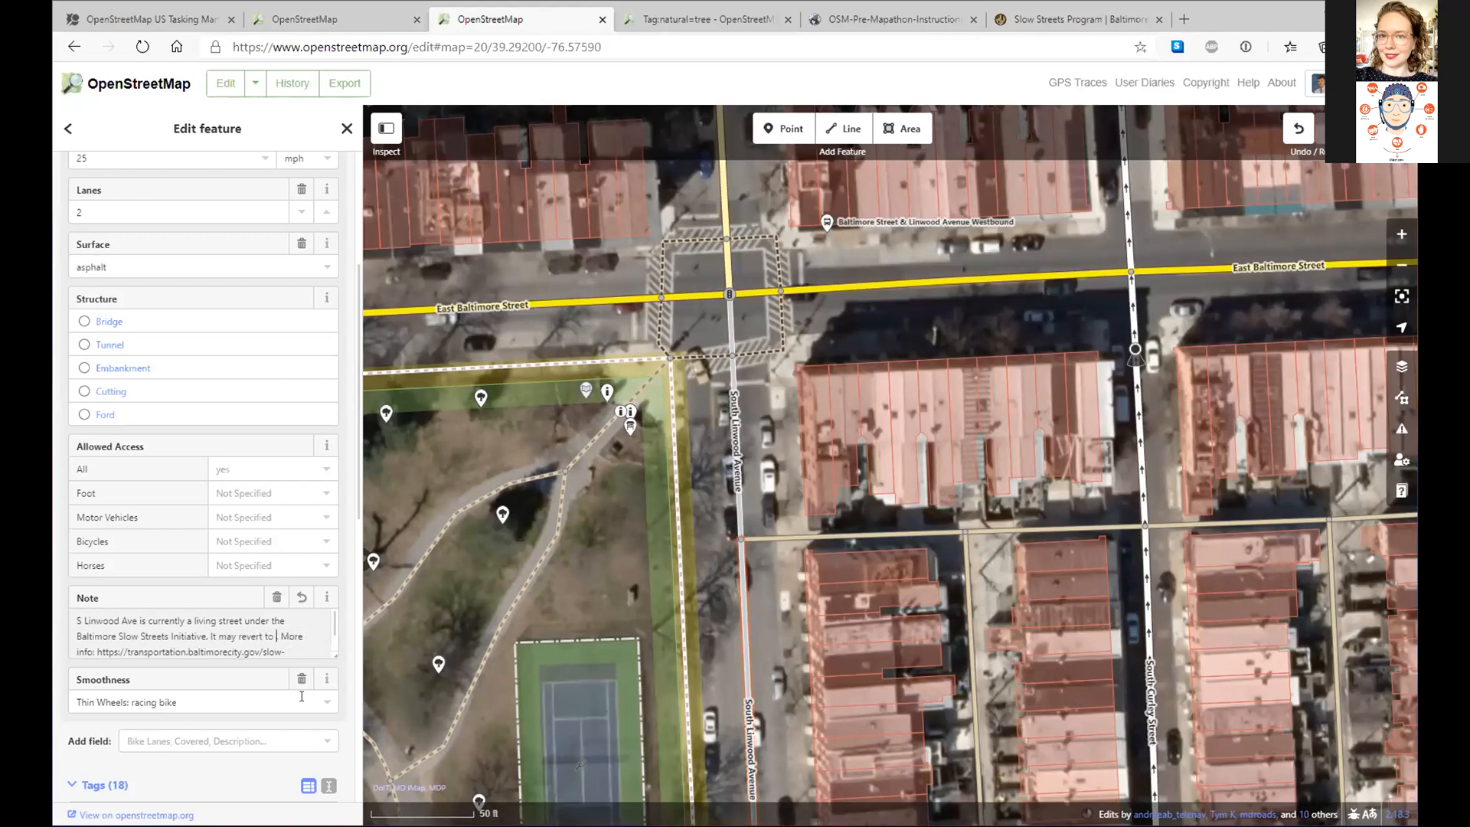
text(a re)
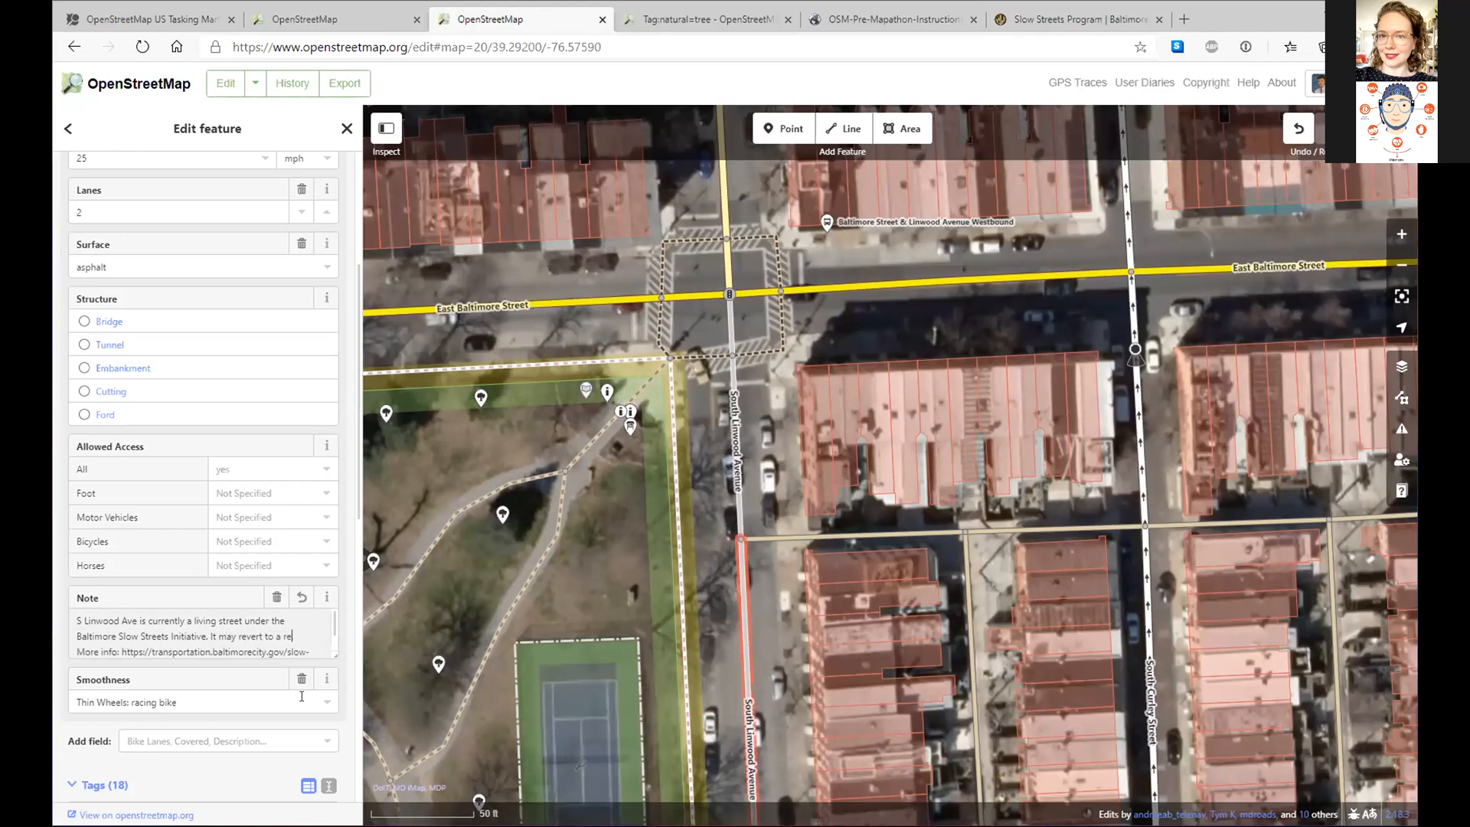
key(BackSpace)
key(BackSpace)
text(ertiar)
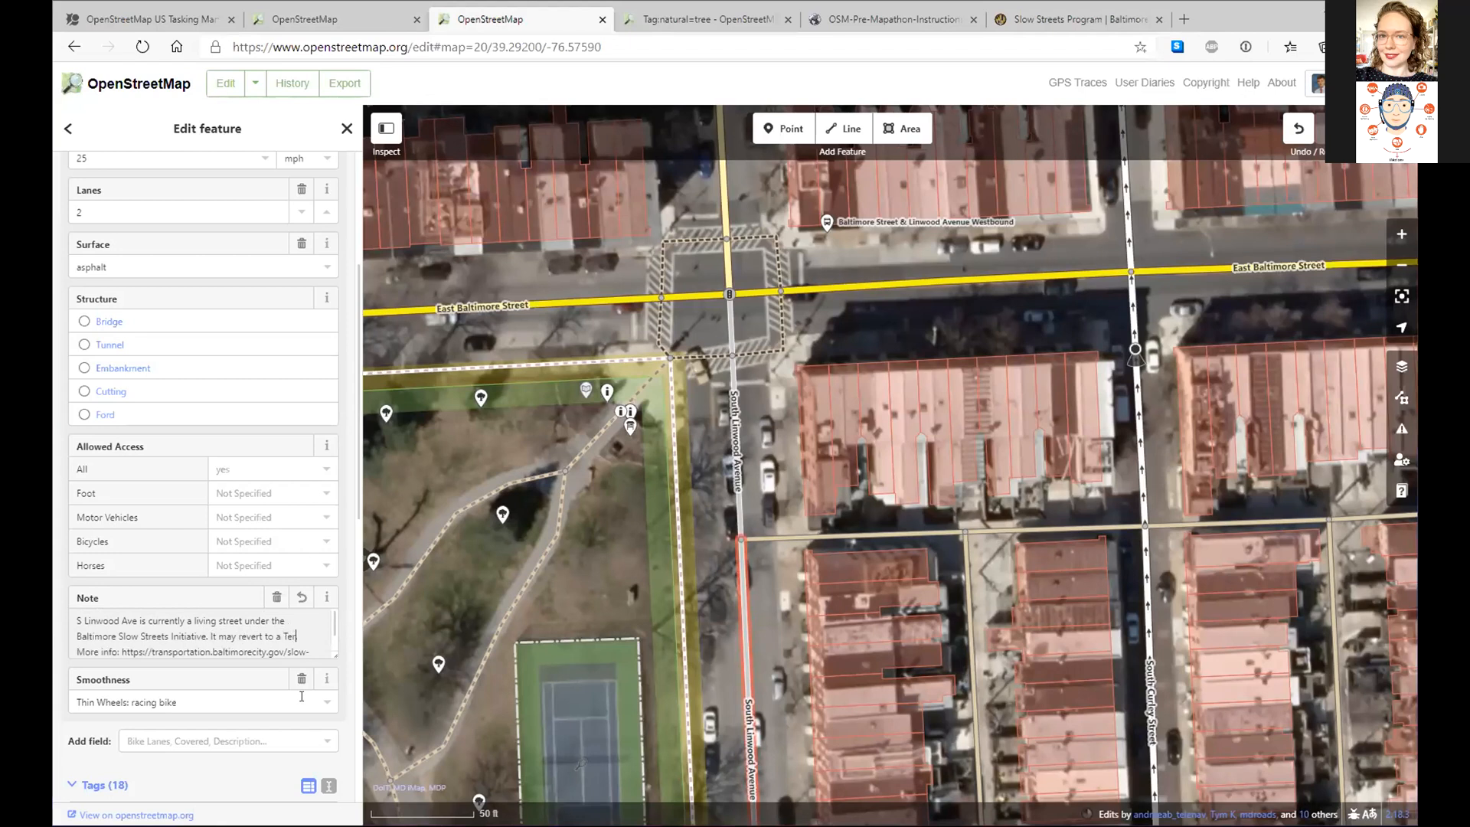
text(y stret)
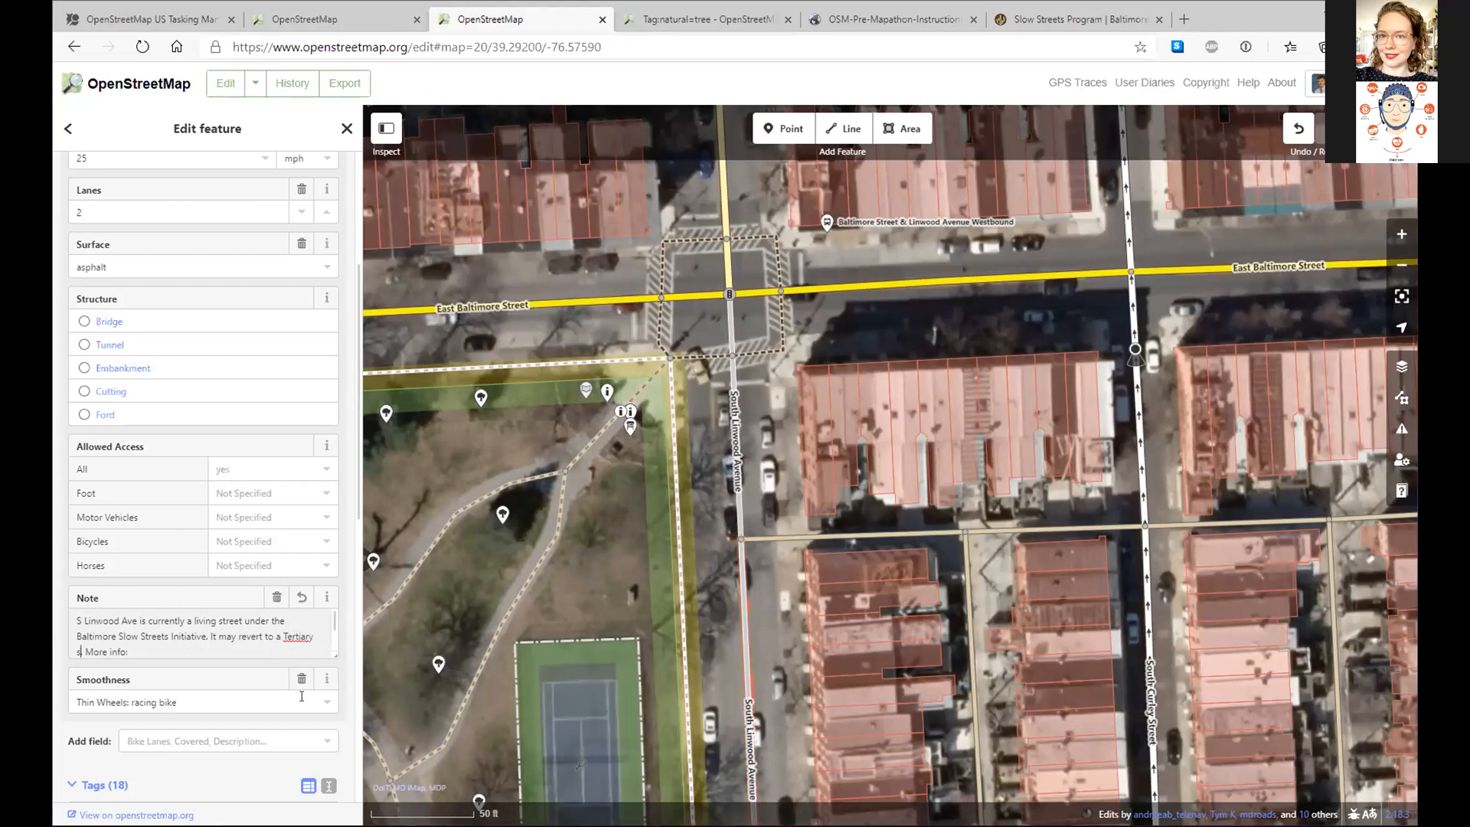
text( in the feature.)
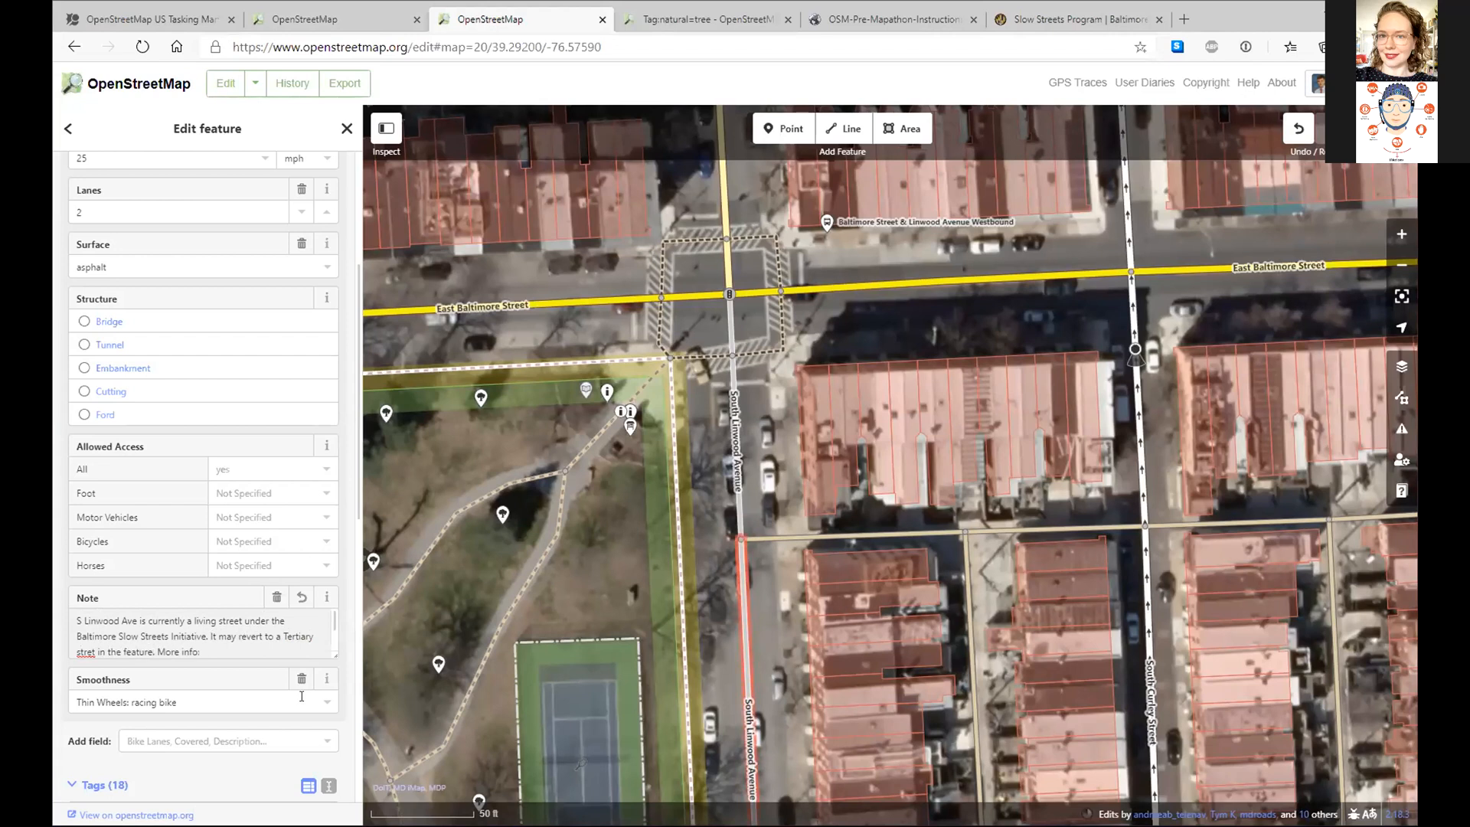
key(BackSpace)
key(BackSpace)
key(BackSpace)
key(BackSpace)
key(BackSpace)
key(BackSpace)
text(uture)
- Correct the misspelling 'stret' to 'street' from the spelling suggestions
double_click(86, 651)
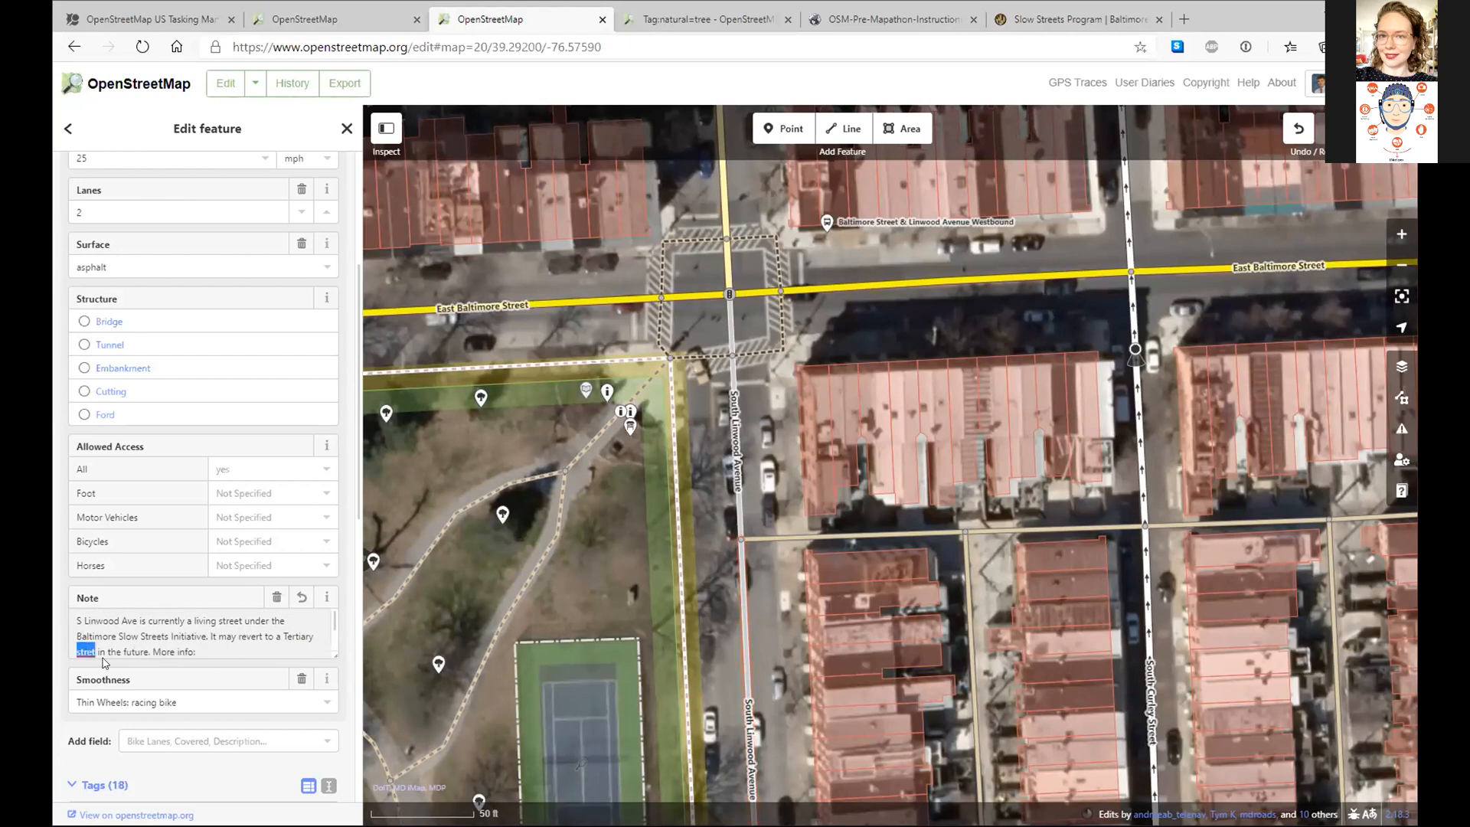
right_click(90, 651)
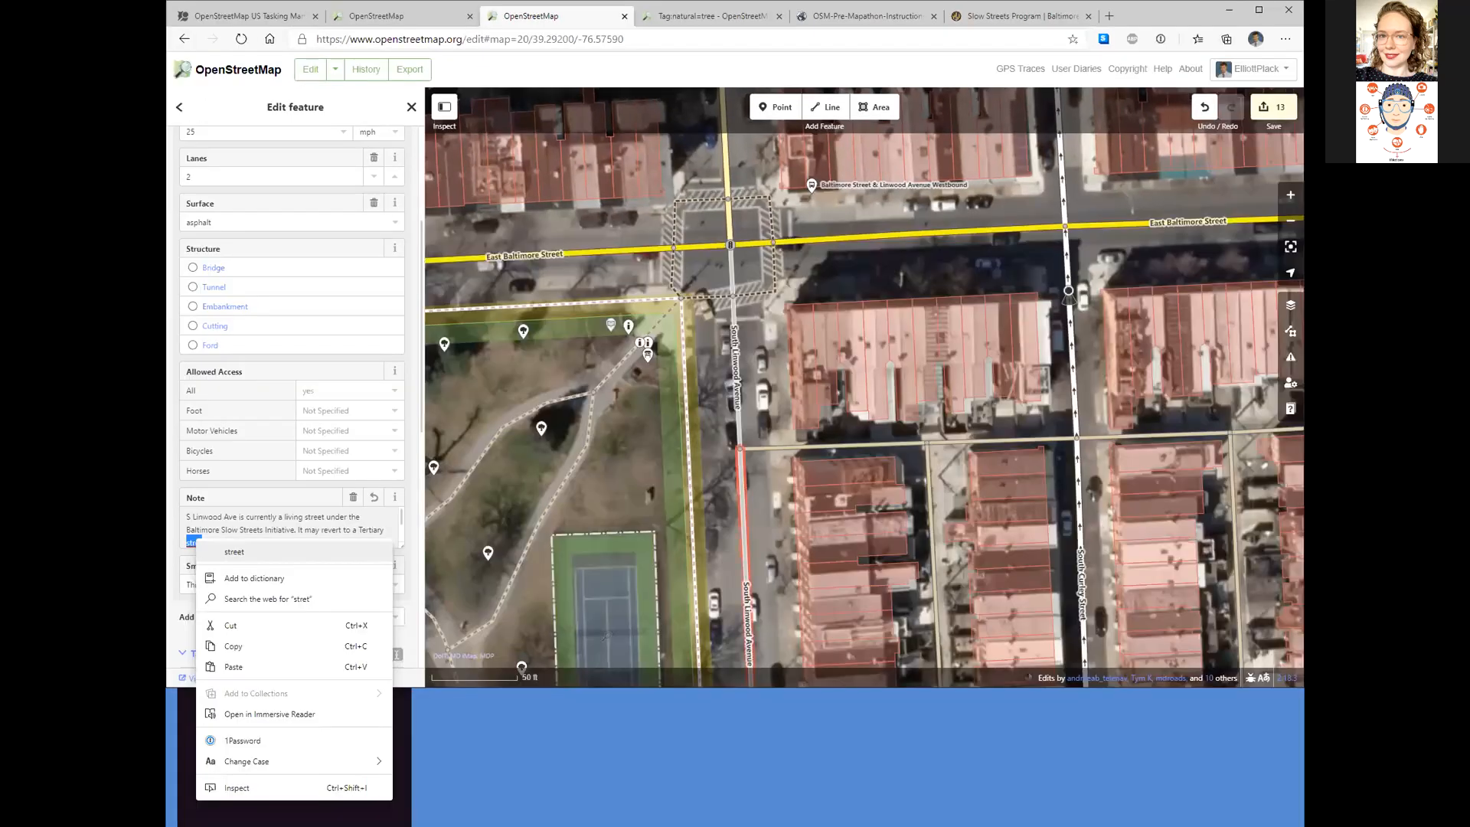
click(234, 551)
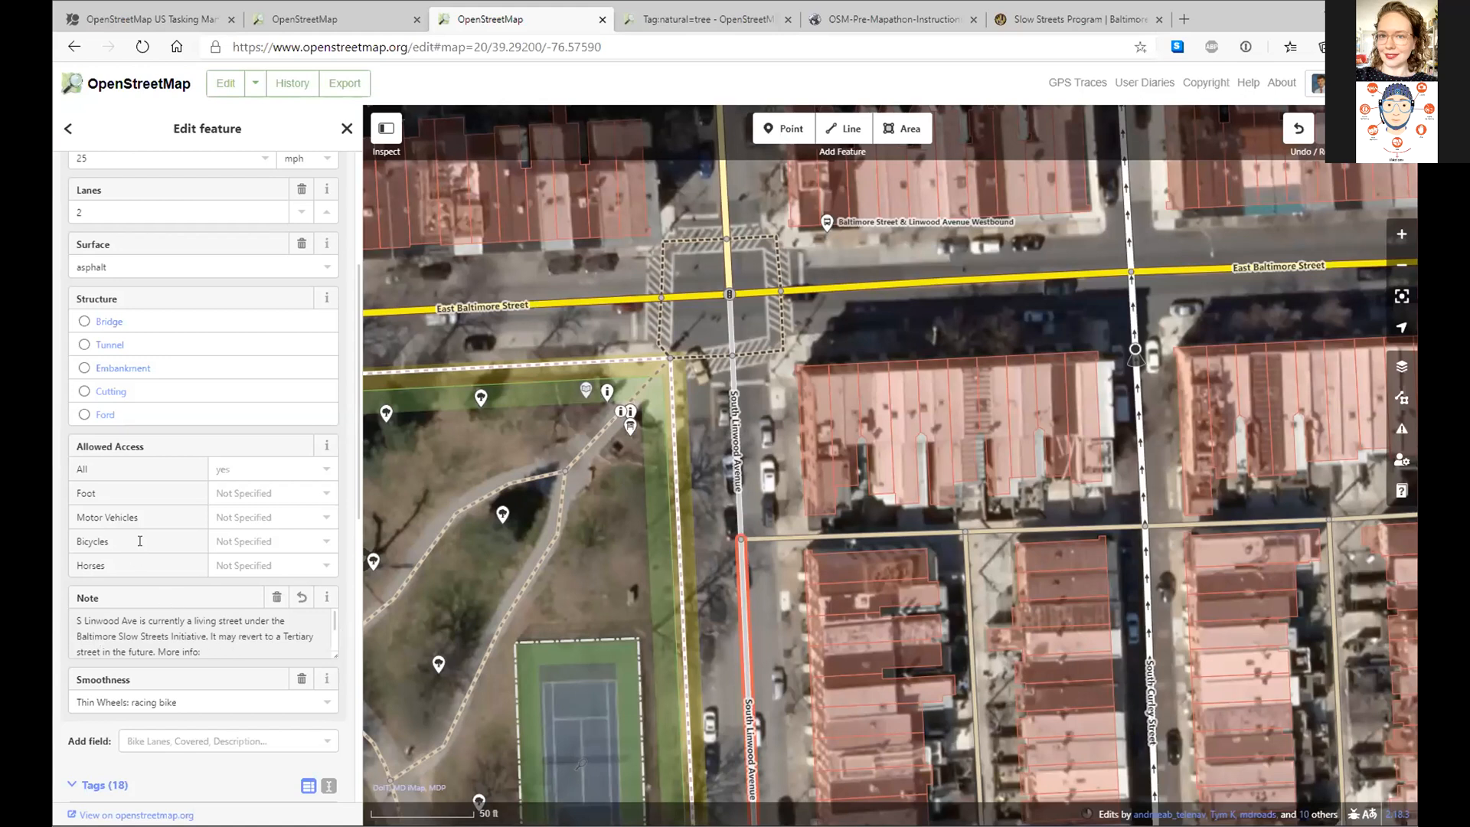
- Add a note tag to South Linwood Avenue with the pasted text as its value
scroll(140, 541, down, 9)
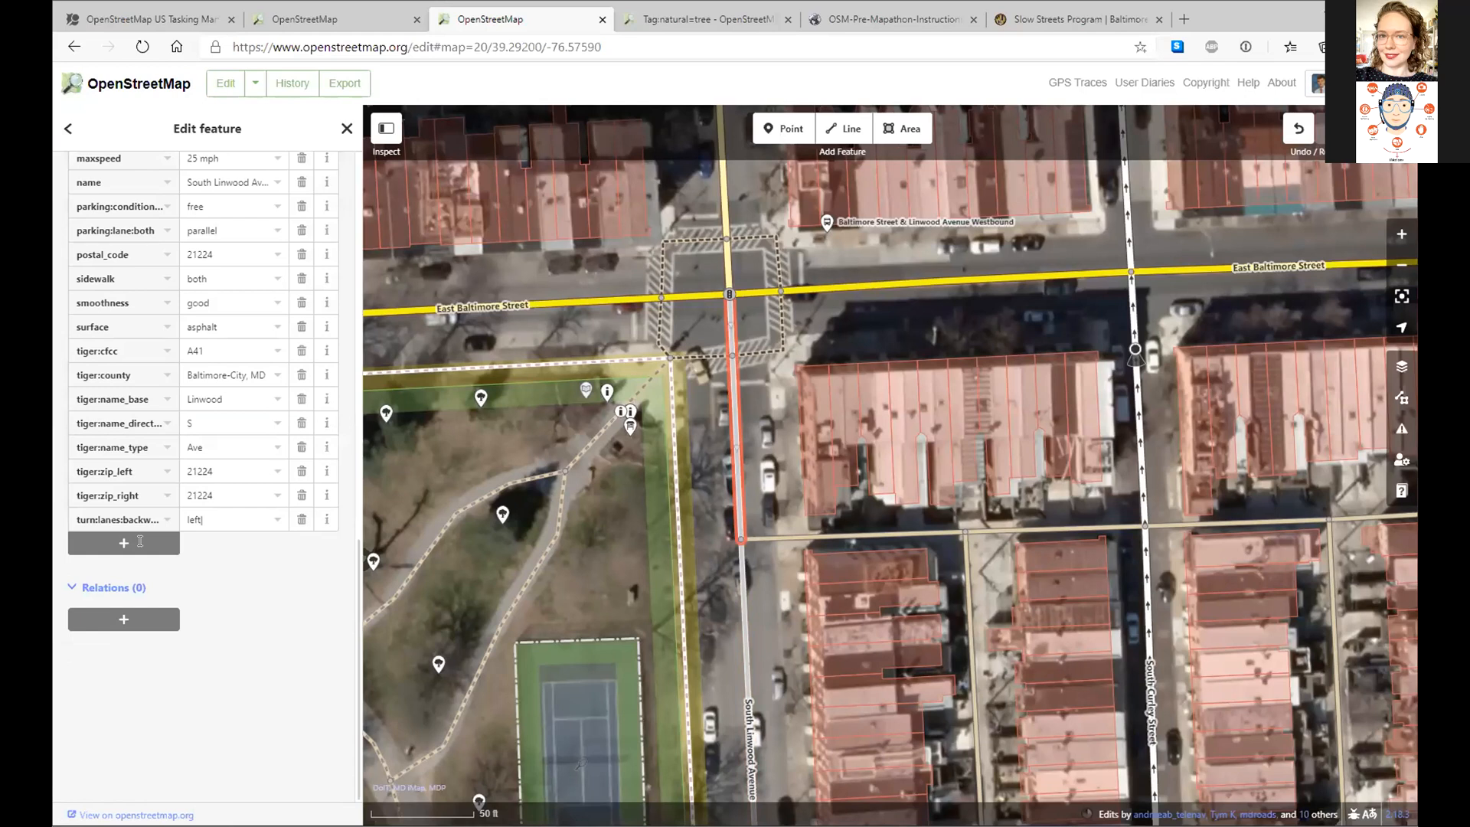
click(141, 540)
text(n)
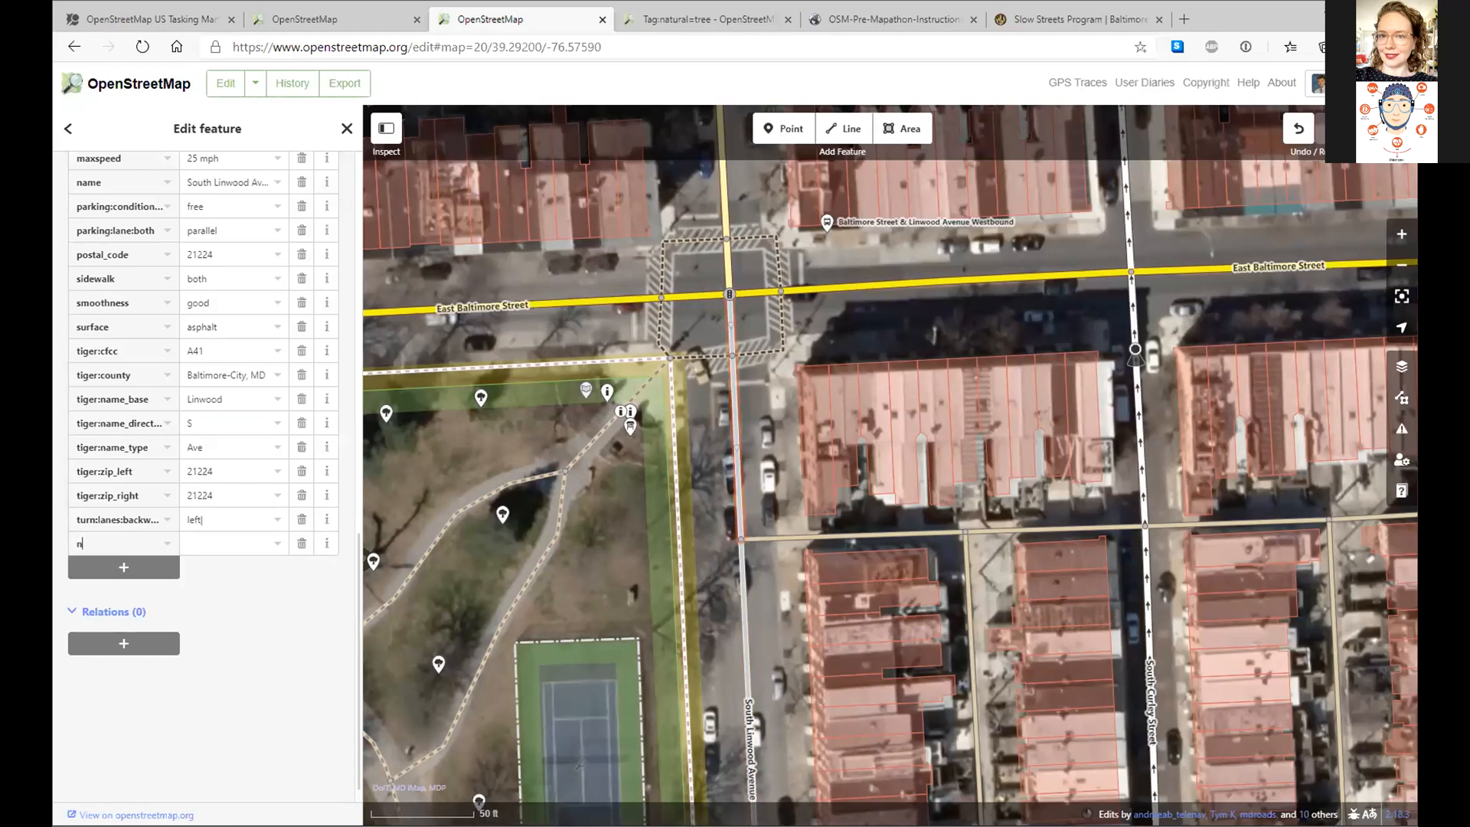
text(ote)
key(Tab)
key(ctrl+v)
key(Tab)
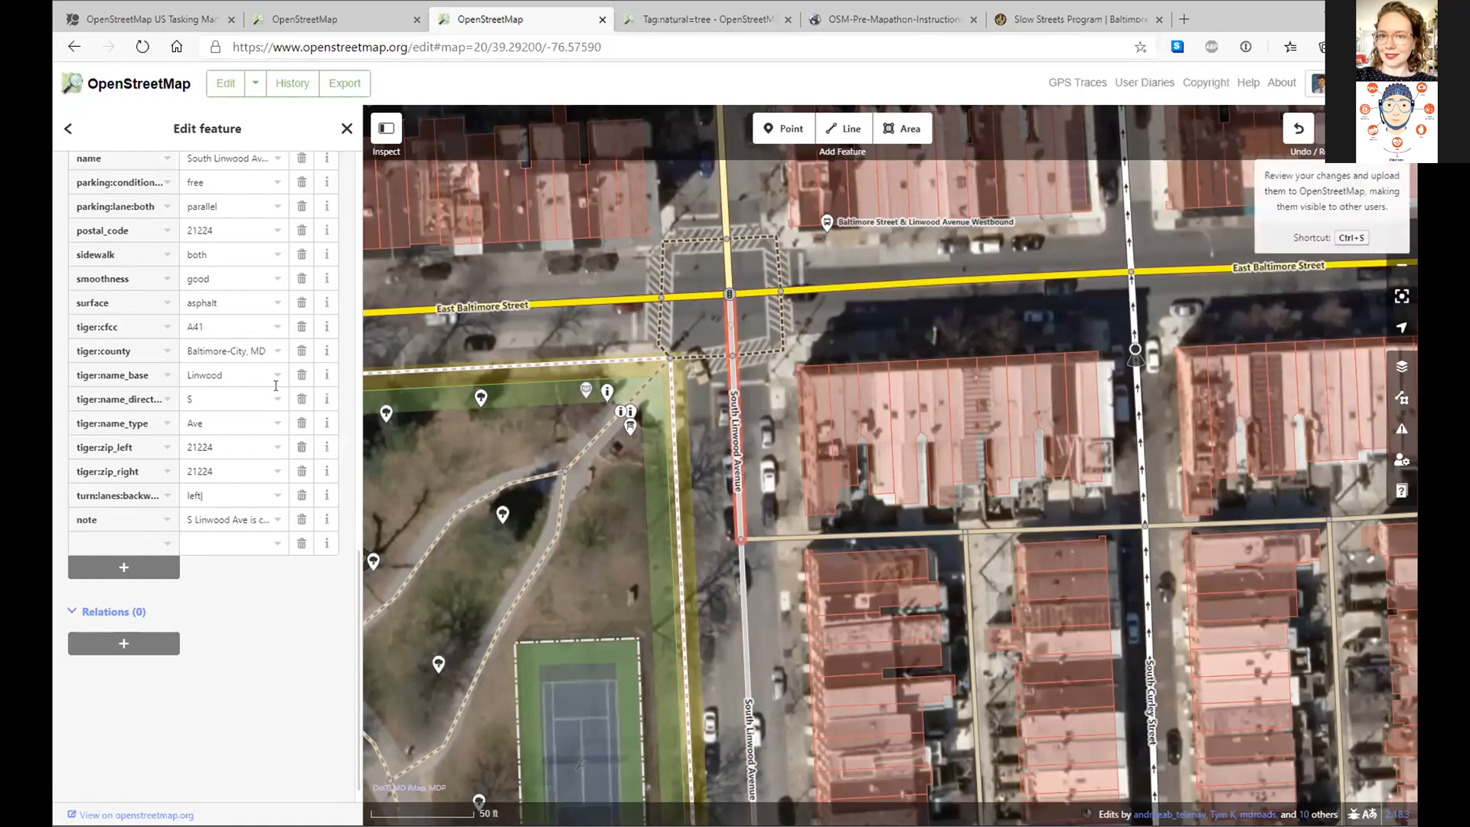
- Upload the edits with the comment 'converted Linwood Ave to Slow Street'
key(ctrl+s)
text(converted Linwood Ave to S)
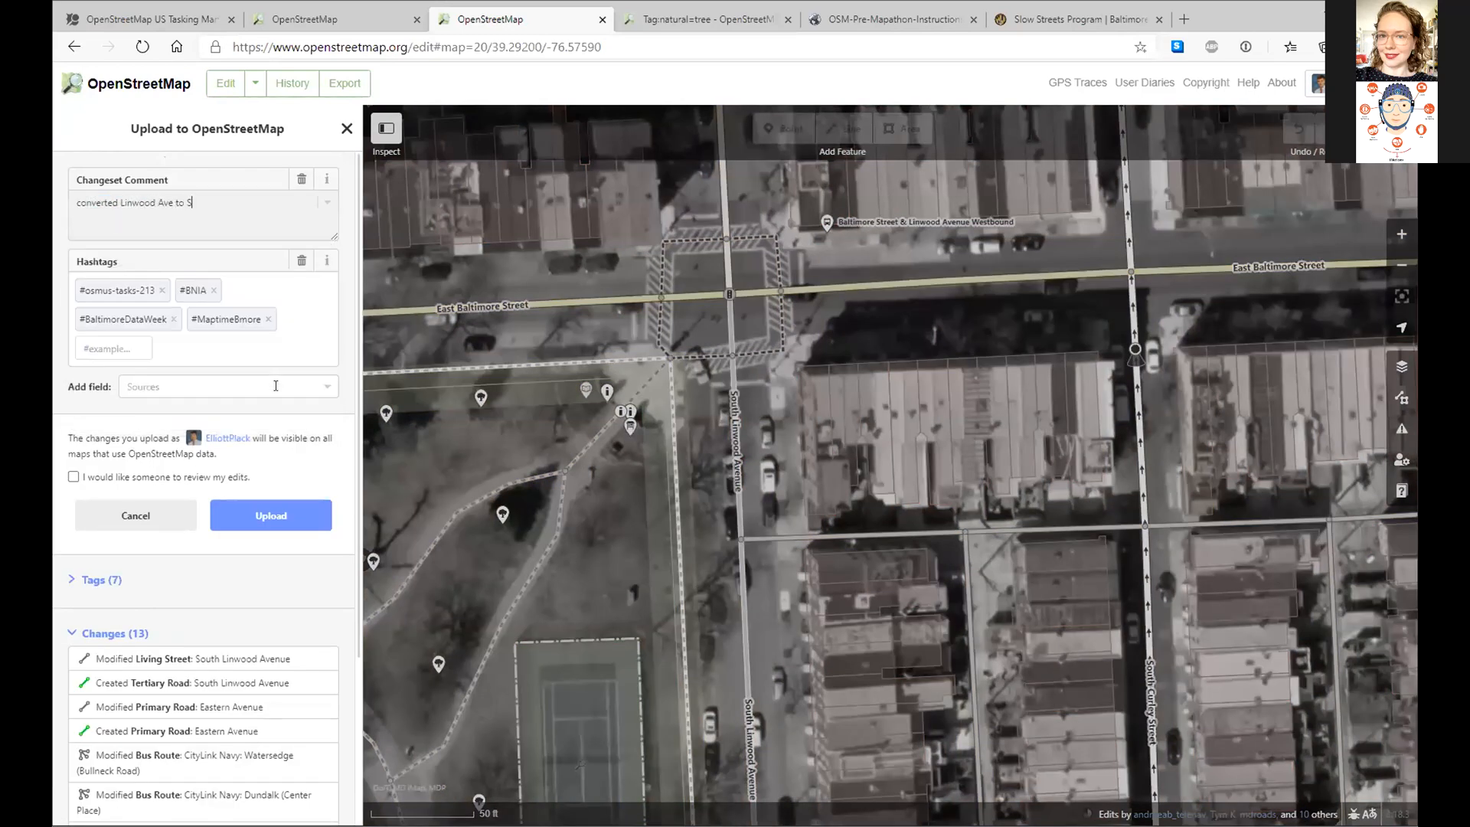
text(low Street)
click(280, 517)
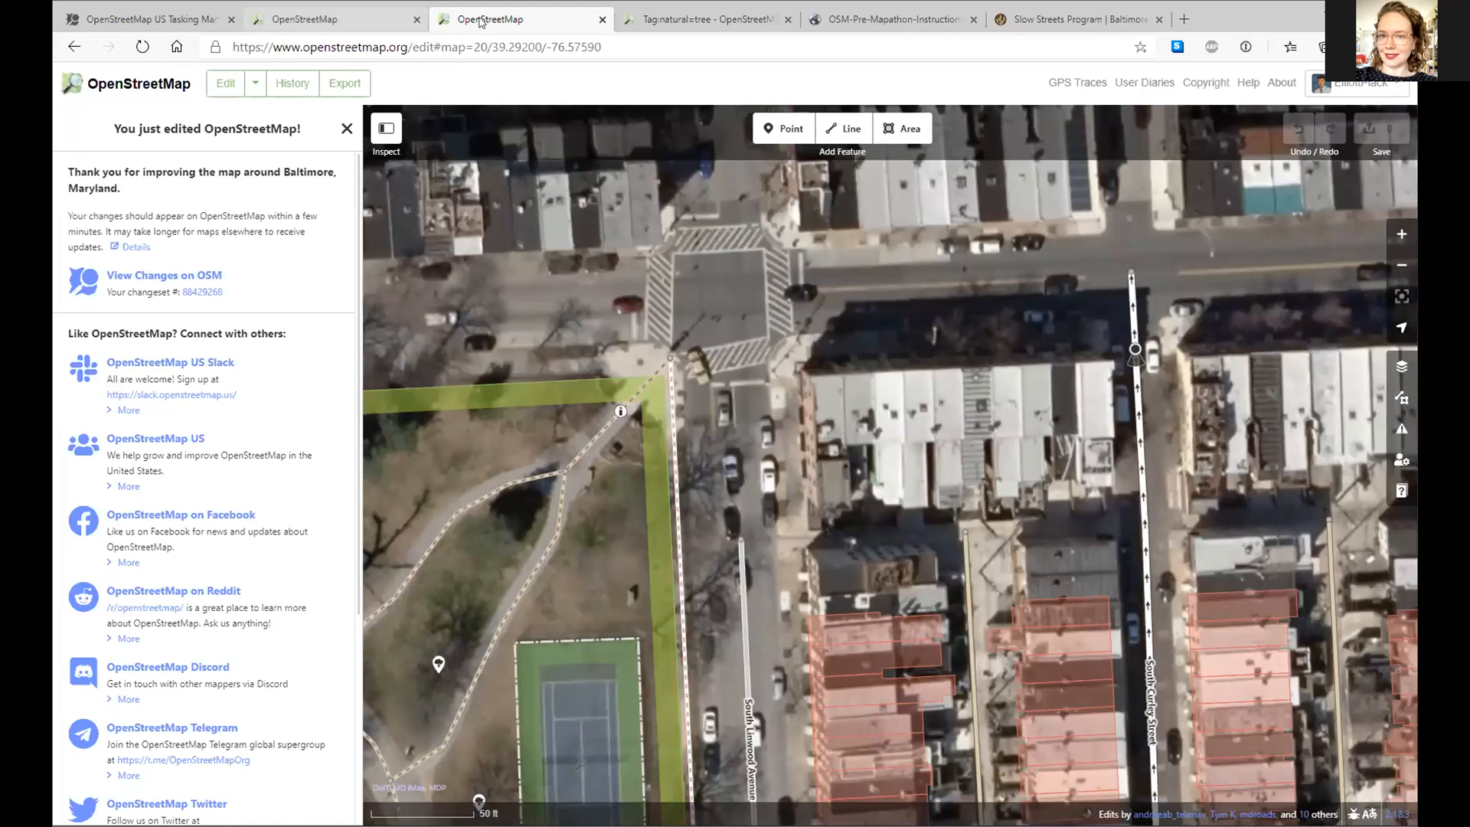
click(360, 20)
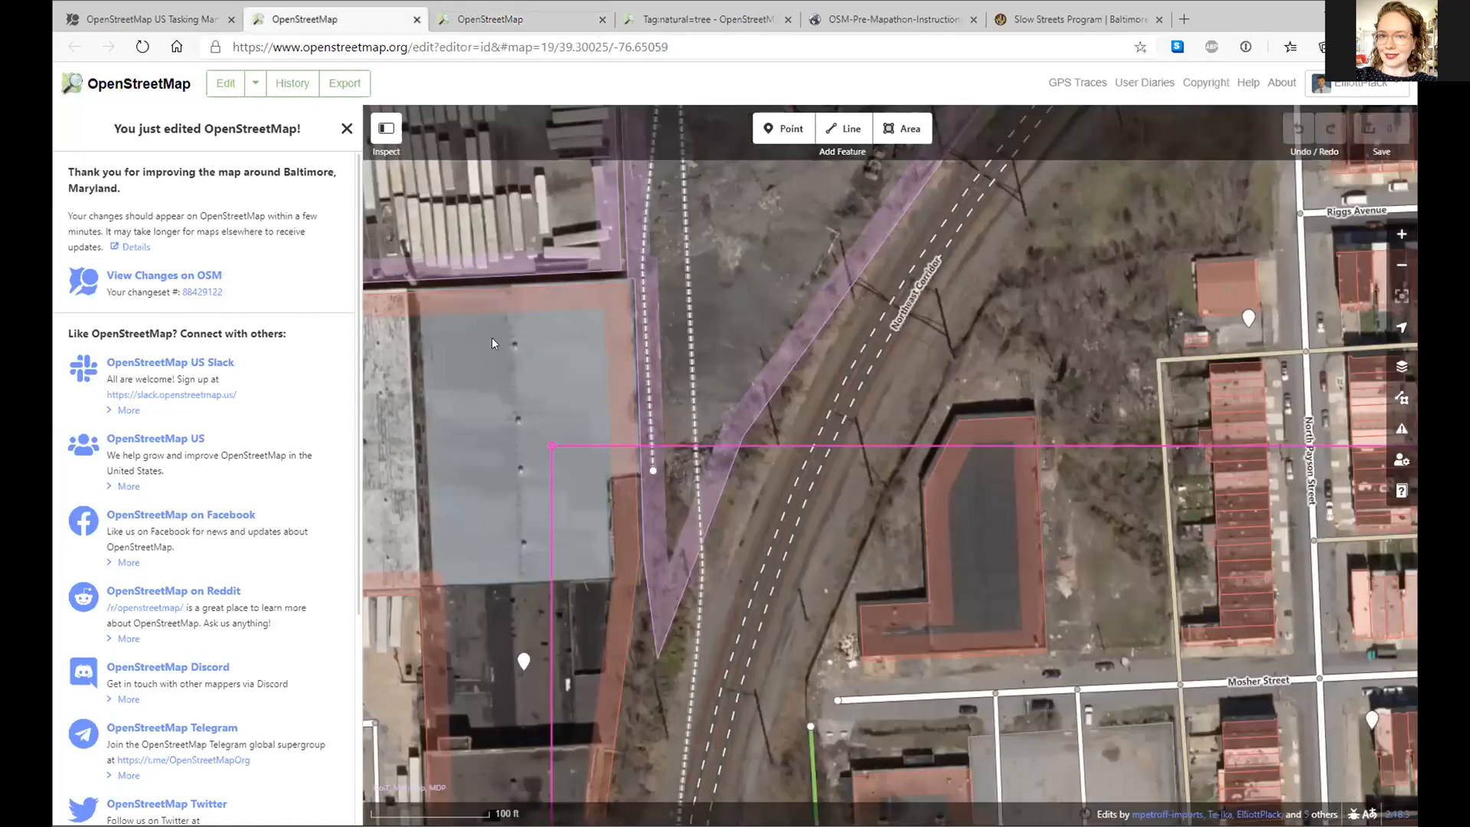
- Close the finished tabs and lock mapped task 389 for validation in the iD Editor
key(ctrl+w)
key(ctrl+w)
key(ctrl+w)
key(ctrl+w)
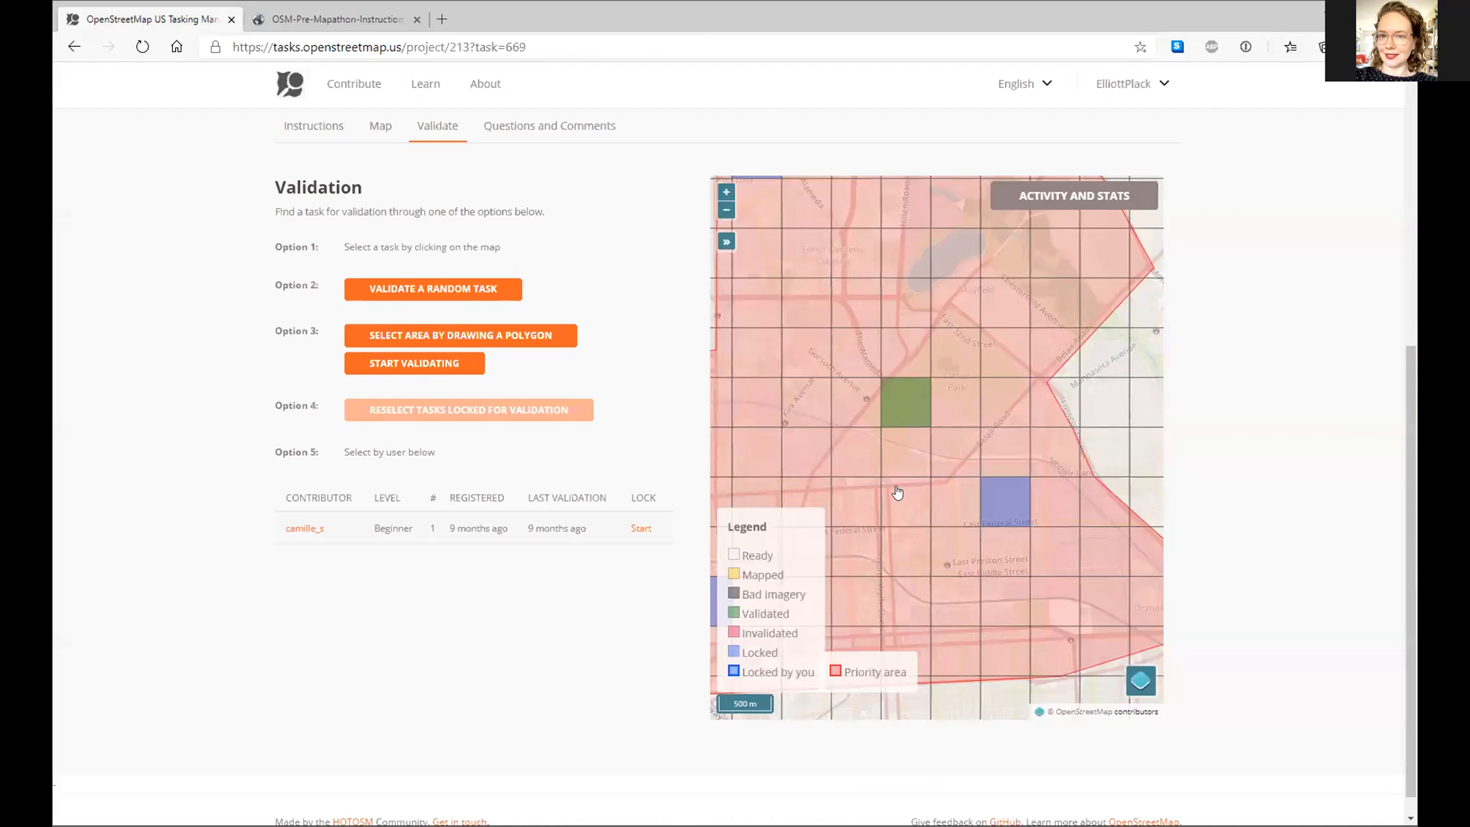
scroll(878, 499, down, 5)
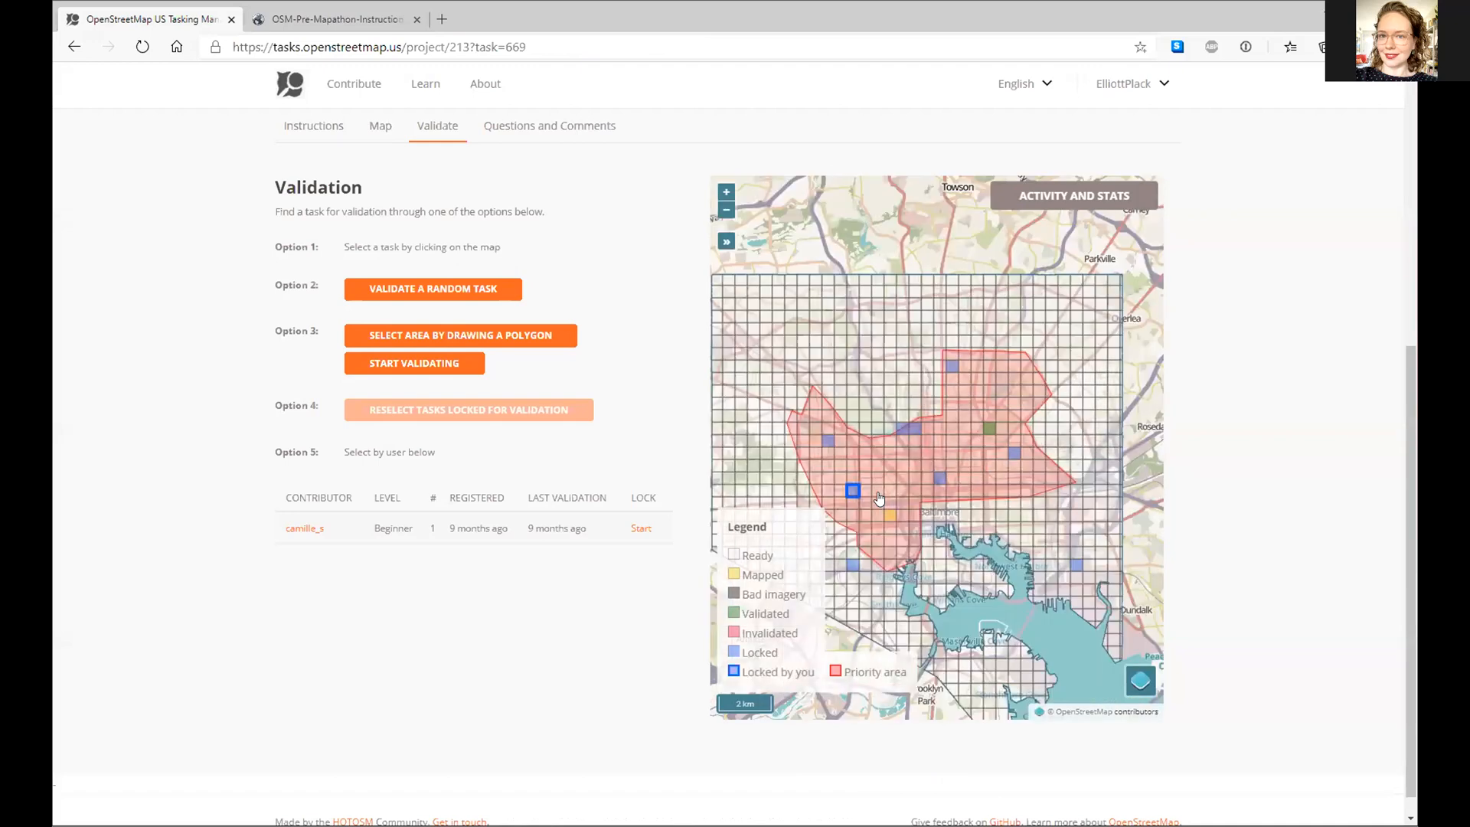
scroll(879, 499, up, 2)
click(878, 494)
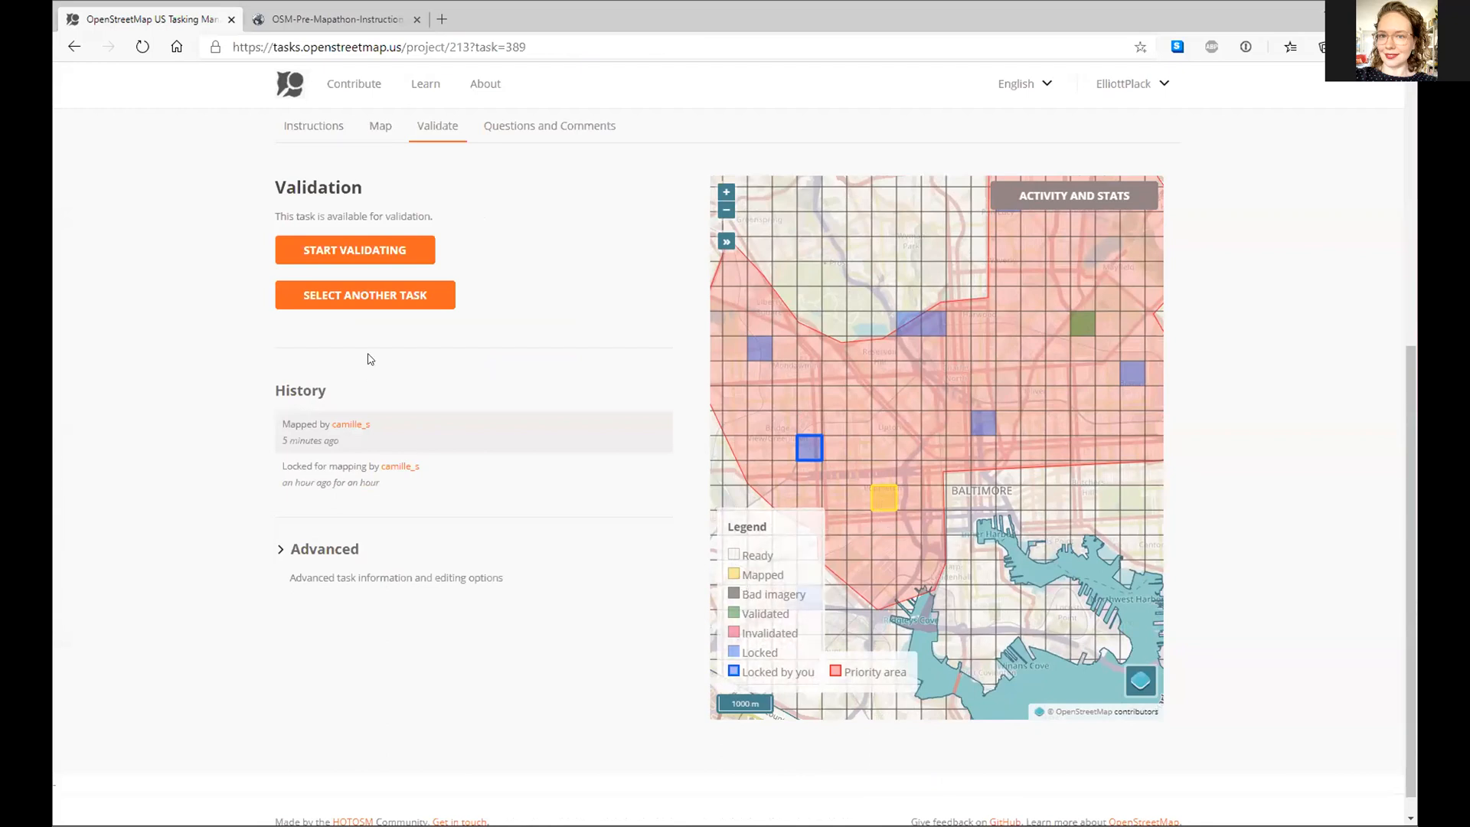
scroll(886, 511, up, 2)
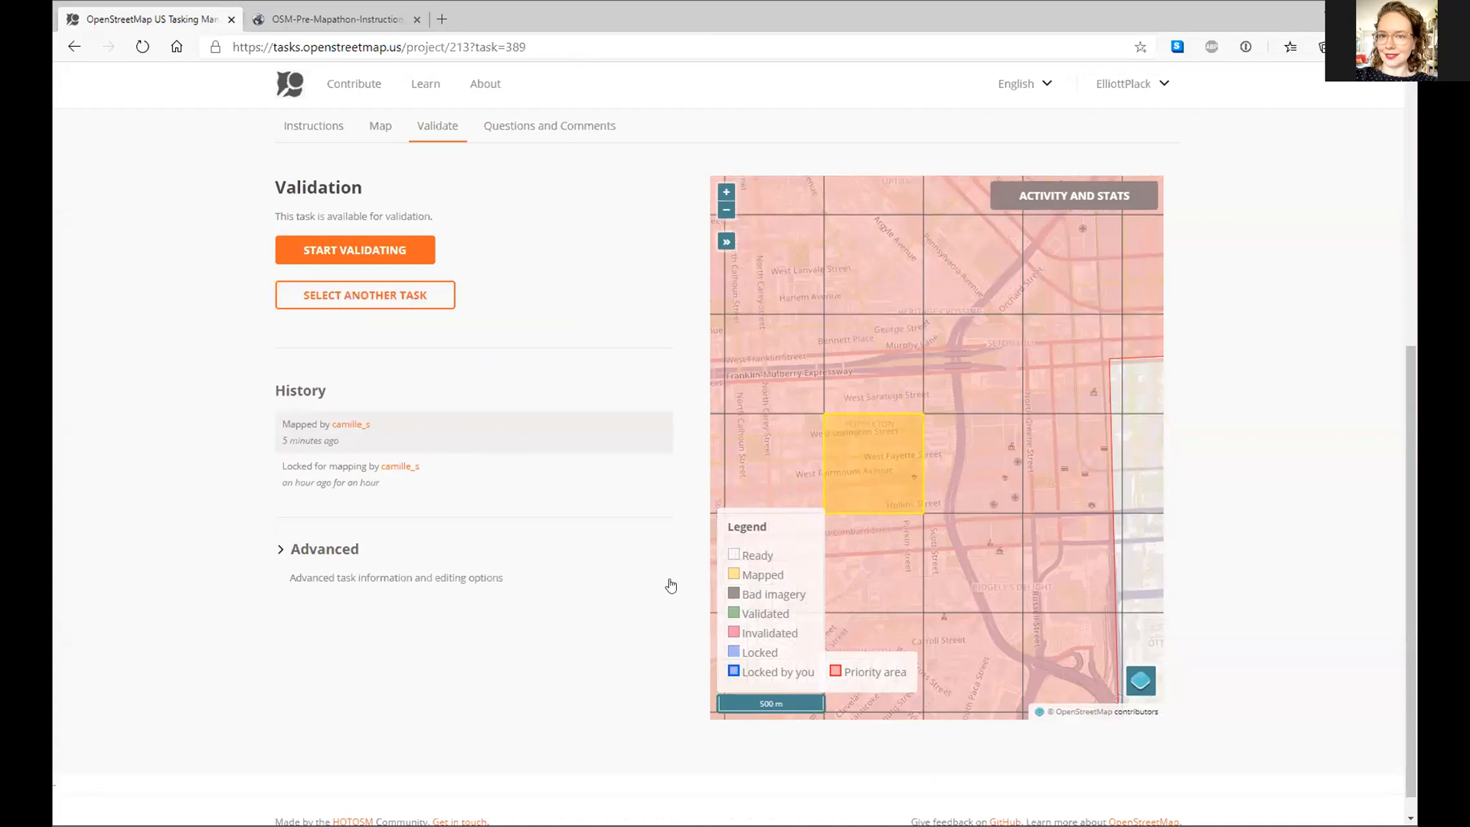
click(406, 262)
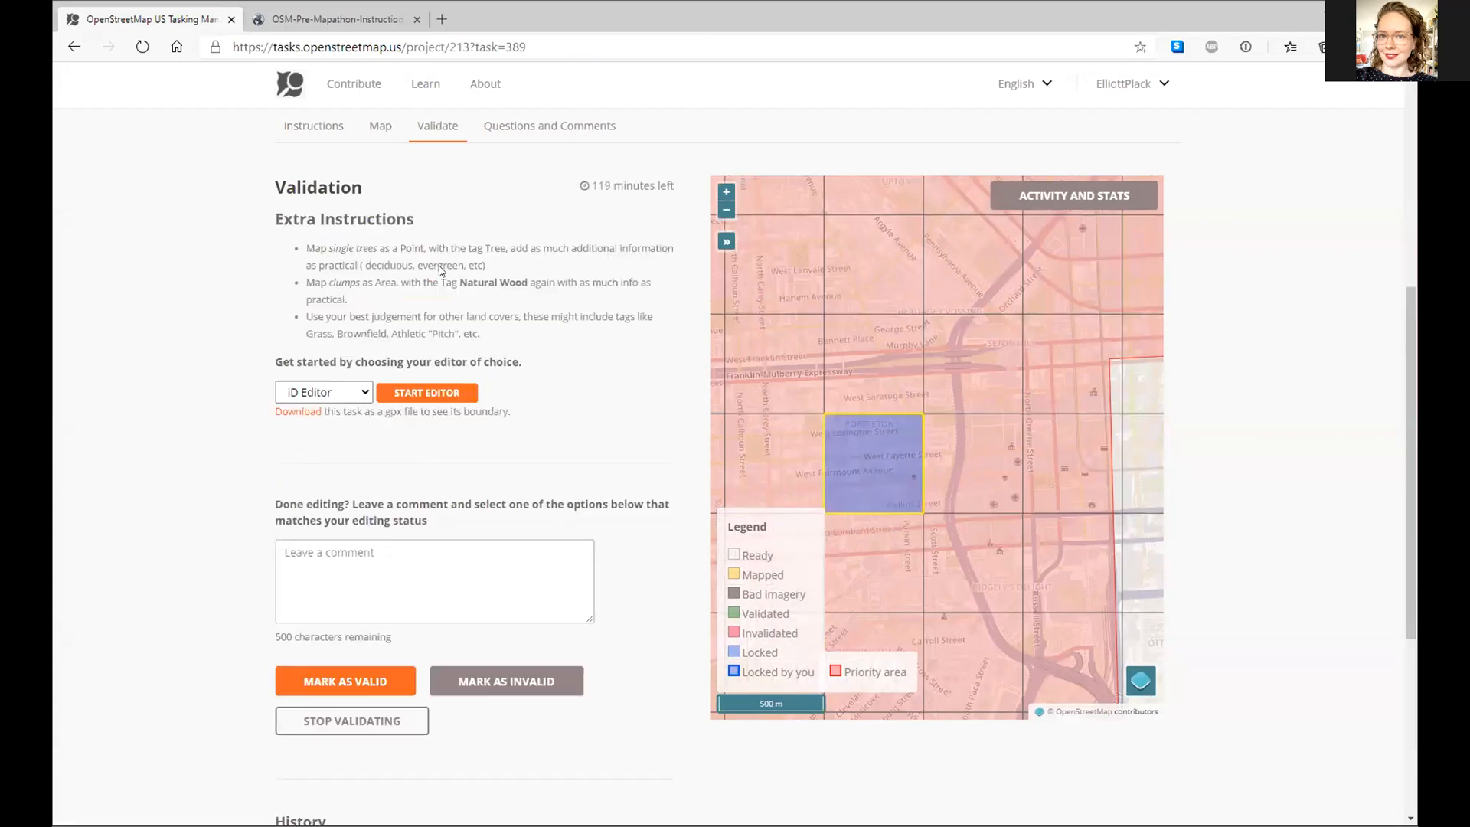
click(447, 394)
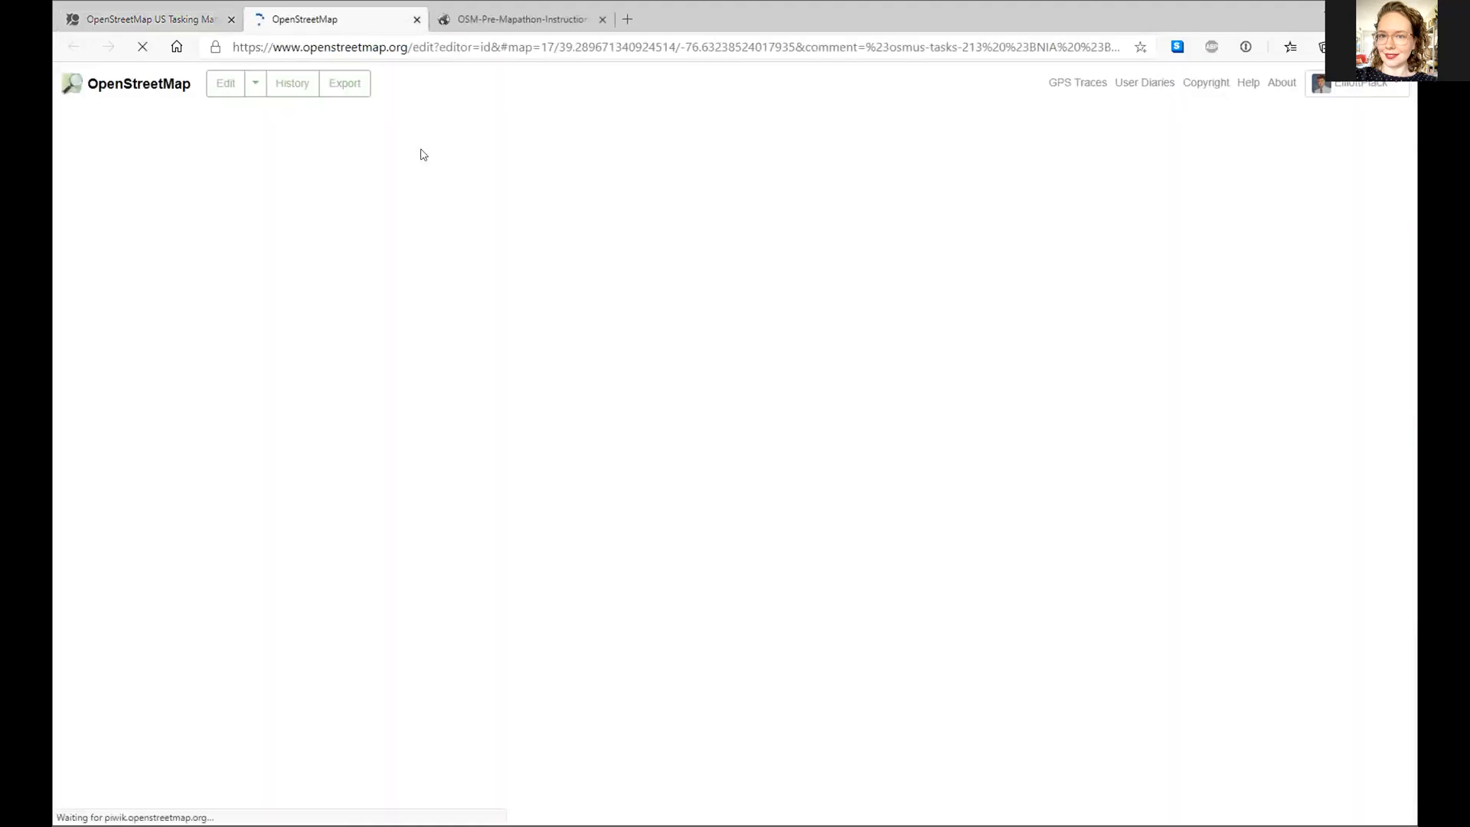
- Zoom and pan around task 389's area by West Baltimore, Booth and Hollins Streets
click(170, 25)
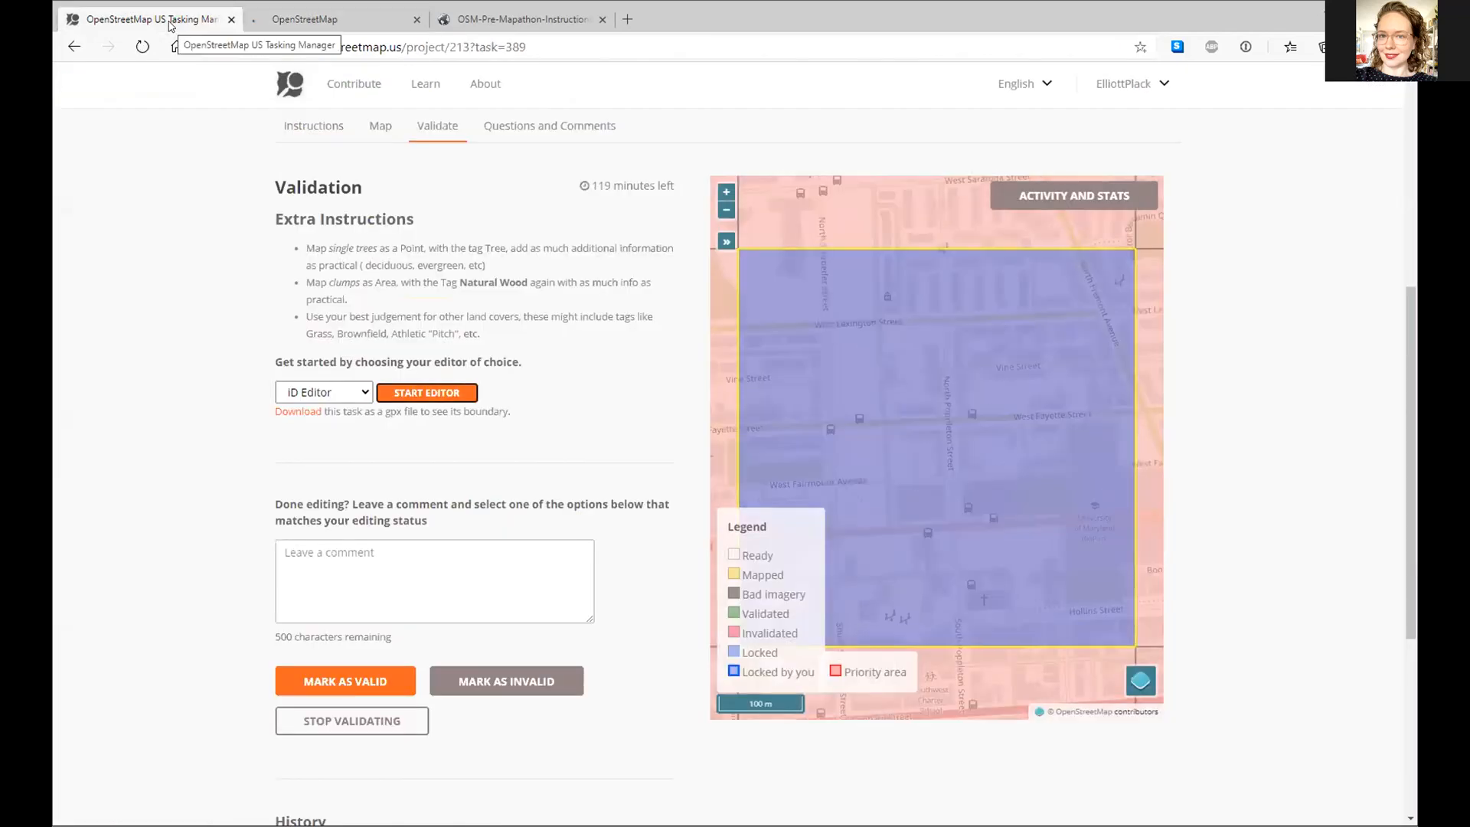
click(277, 22)
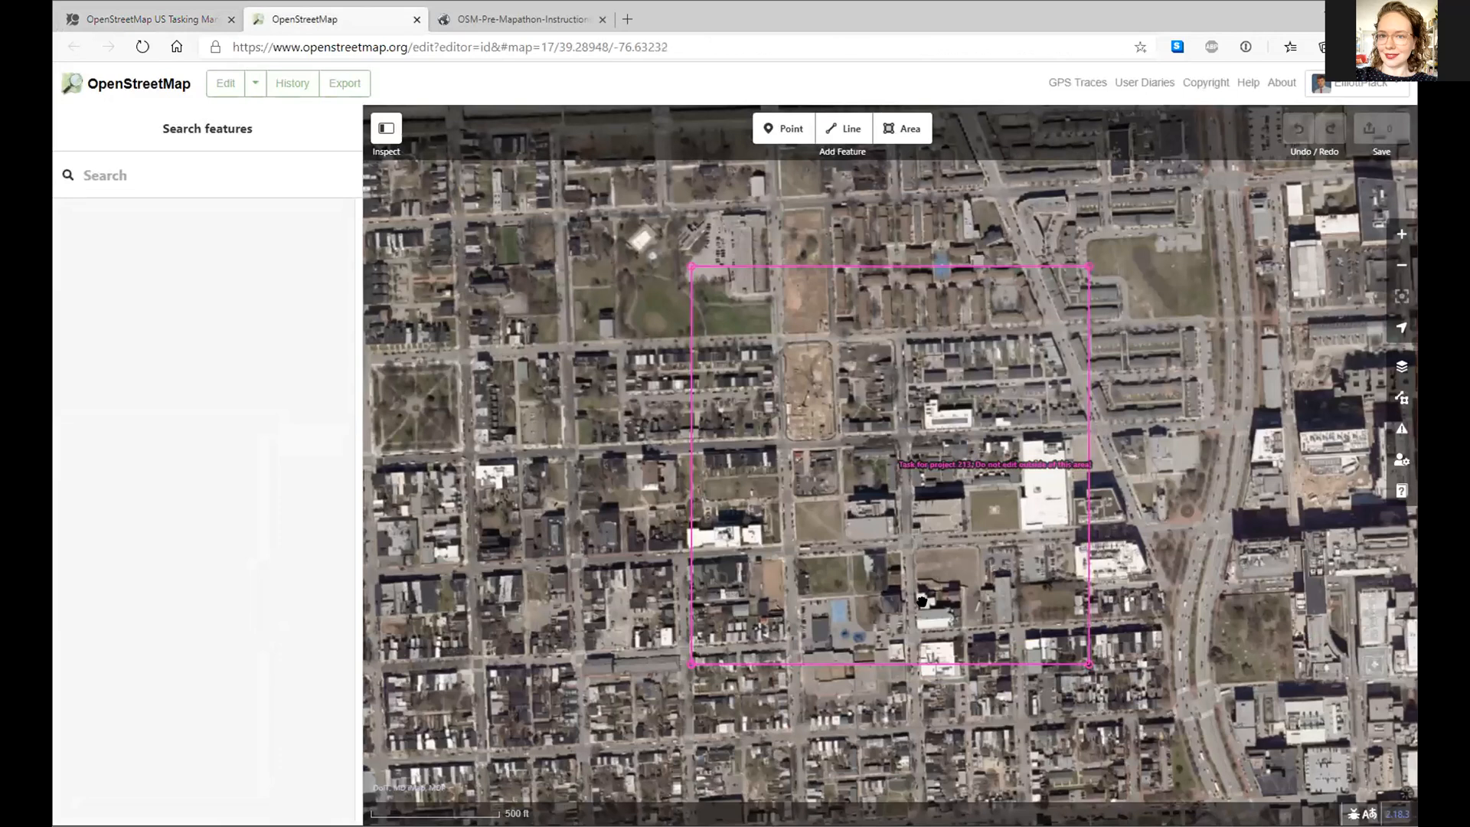
scroll(922, 601, up, 5)
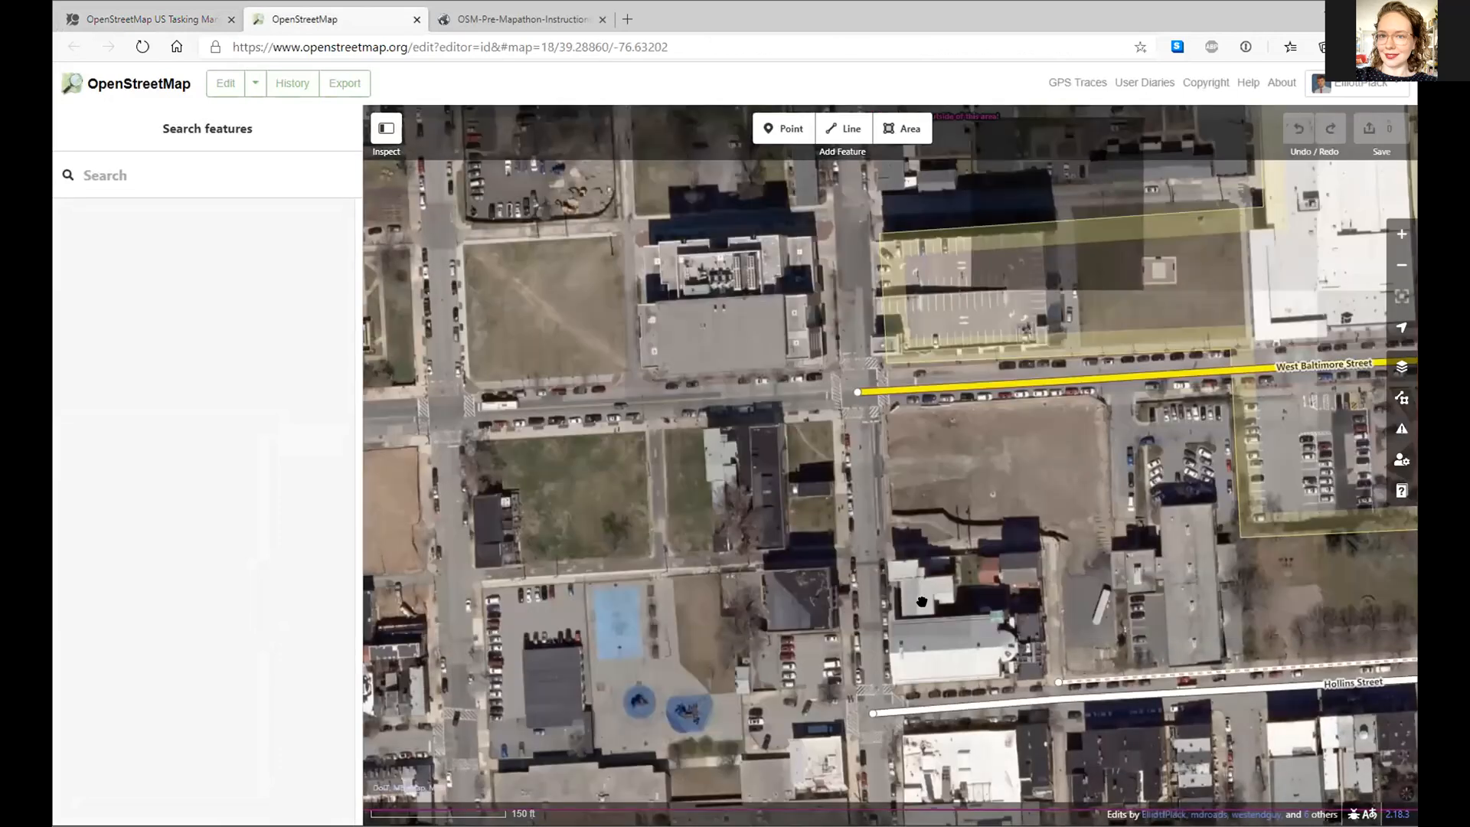
scroll(927, 606, down, 2)
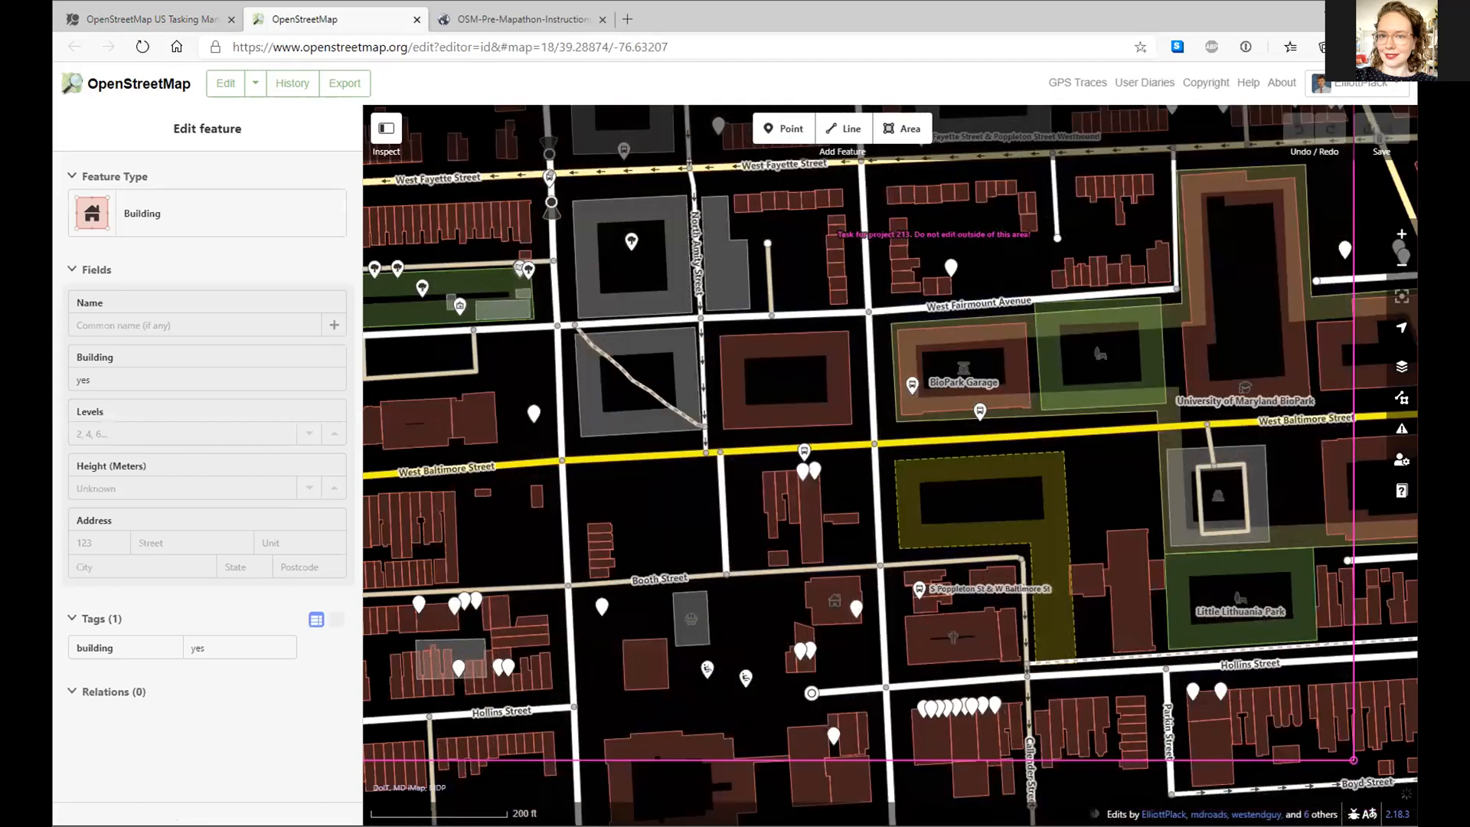
scroll(674, 551, up, 3)
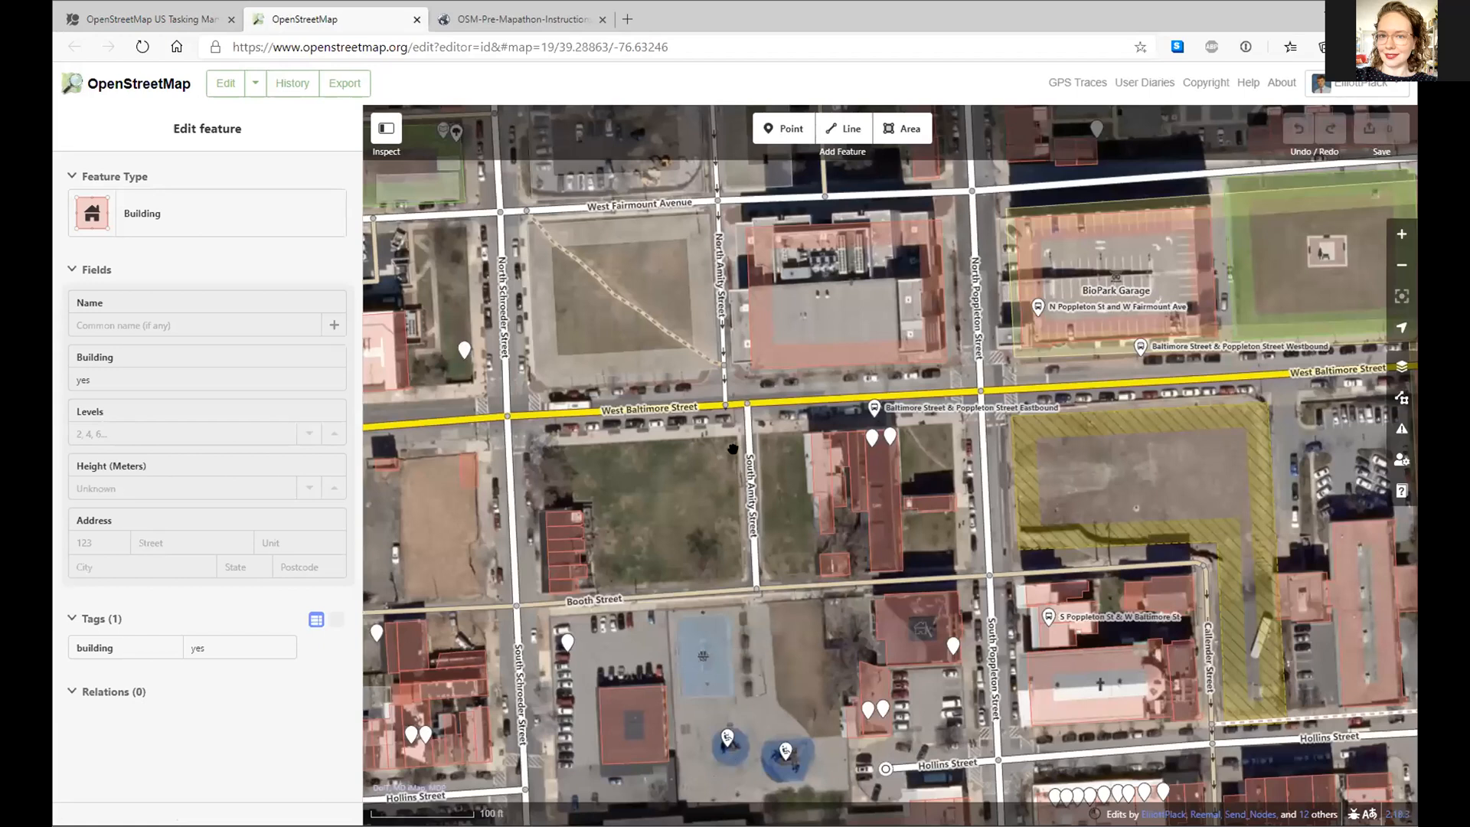
drag(597, 688, 731, 441)
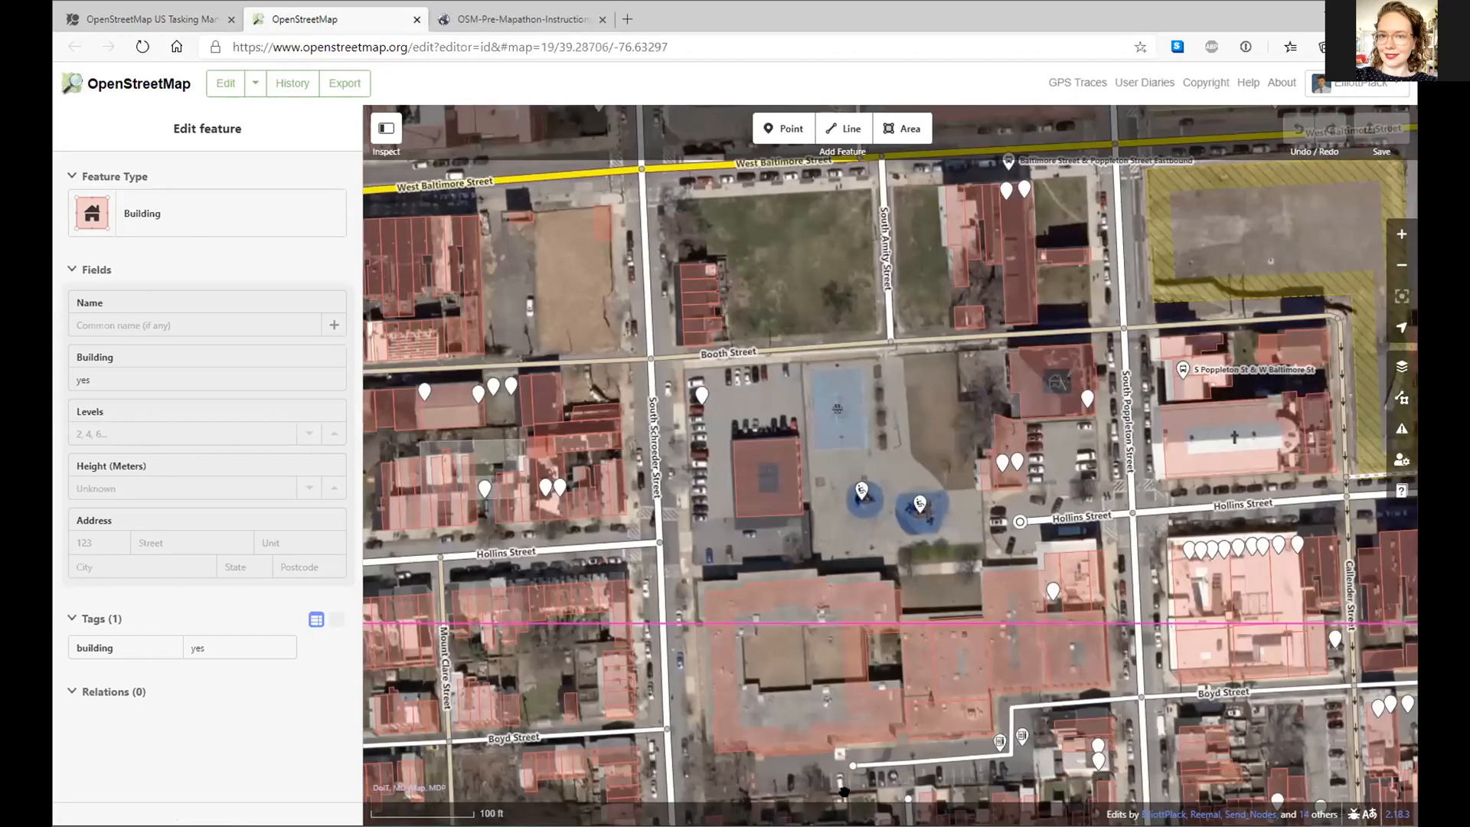
drag(843, 791, 855, 451)
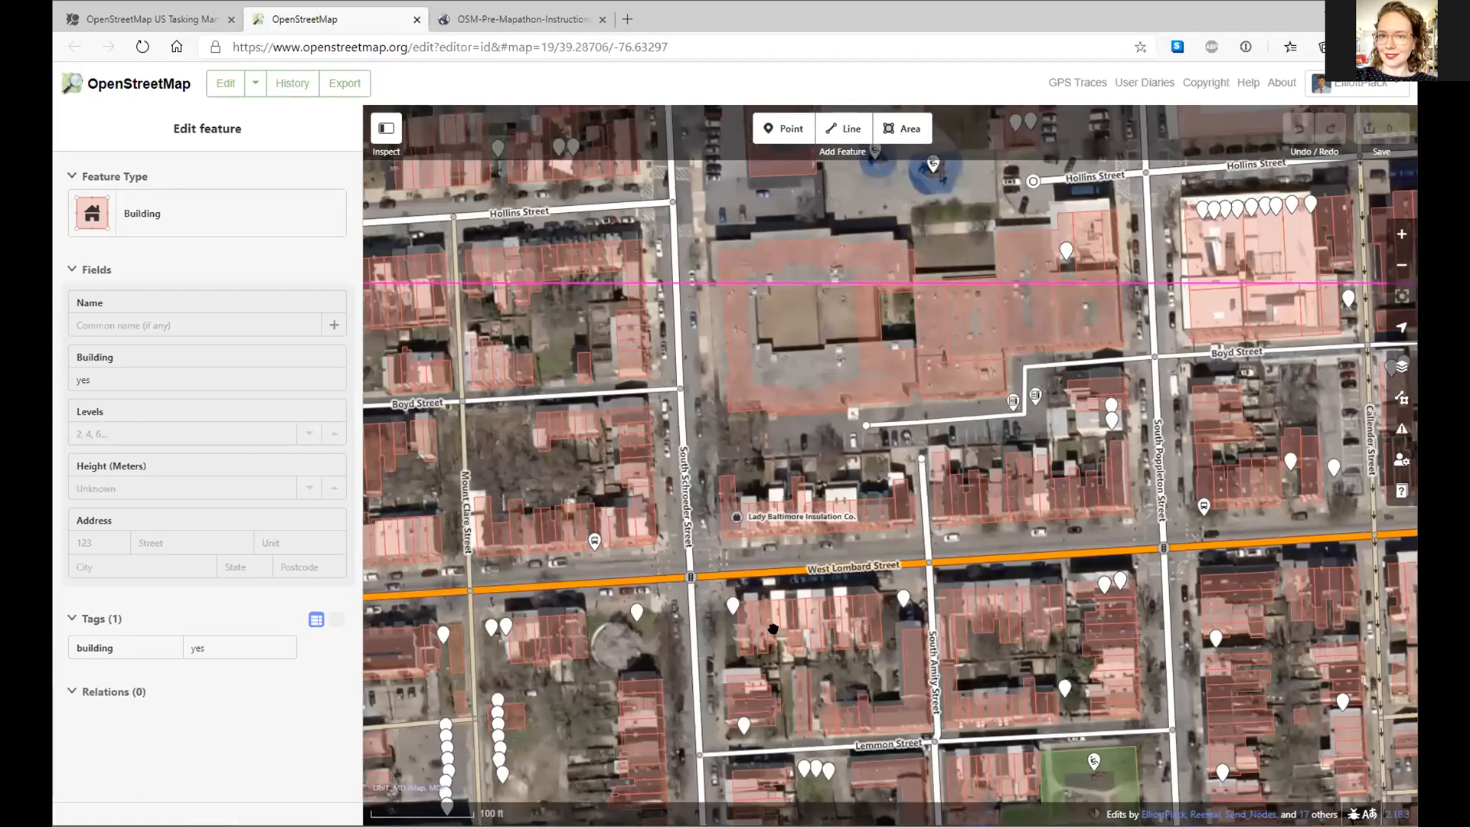
drag(659, 276, 773, 629)
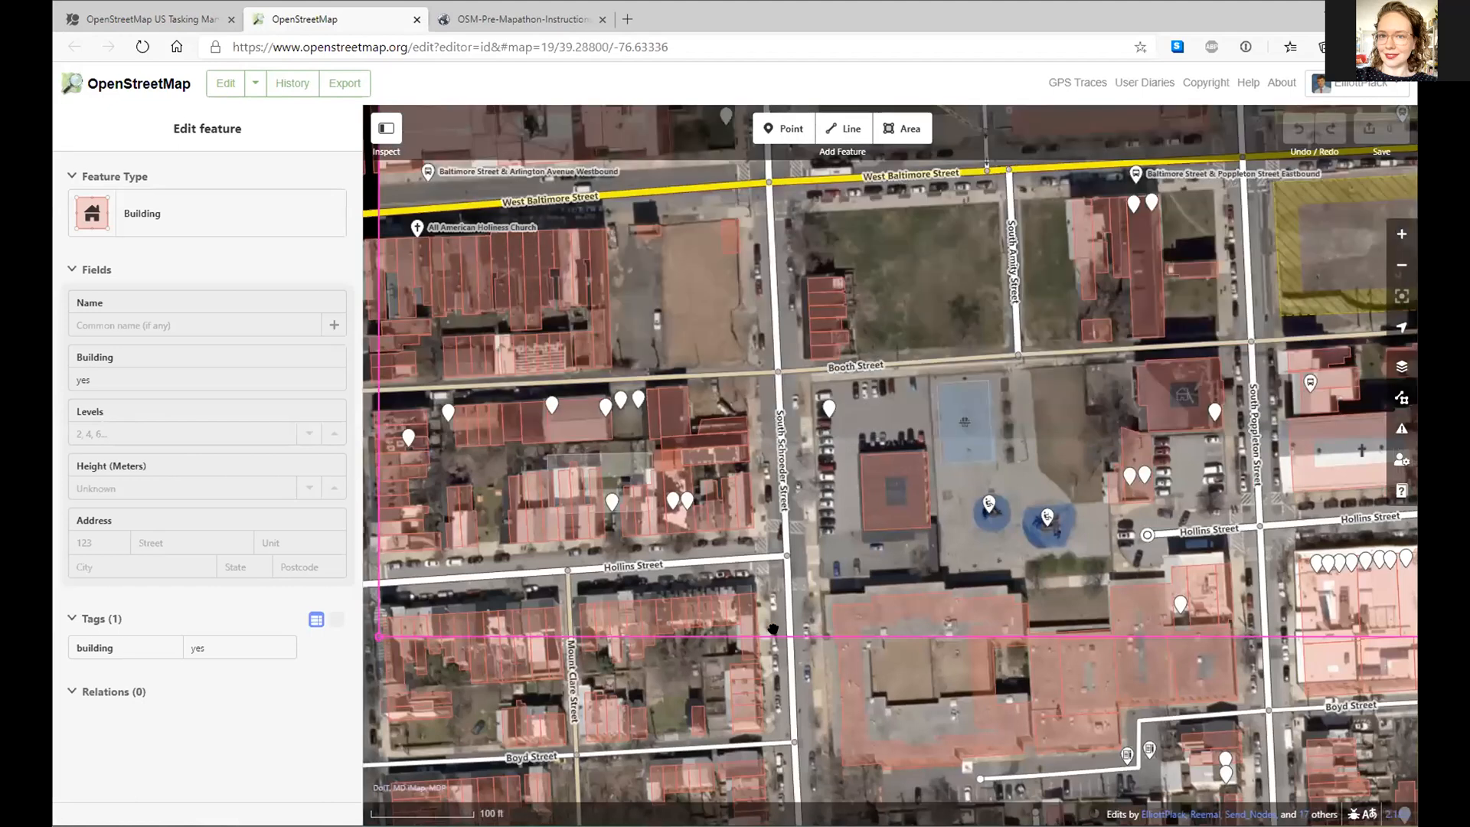
- Pan north to West Fairmount Avenue and exit iD to the main OpenStreetMap map
drag(631, 261, 773, 629)
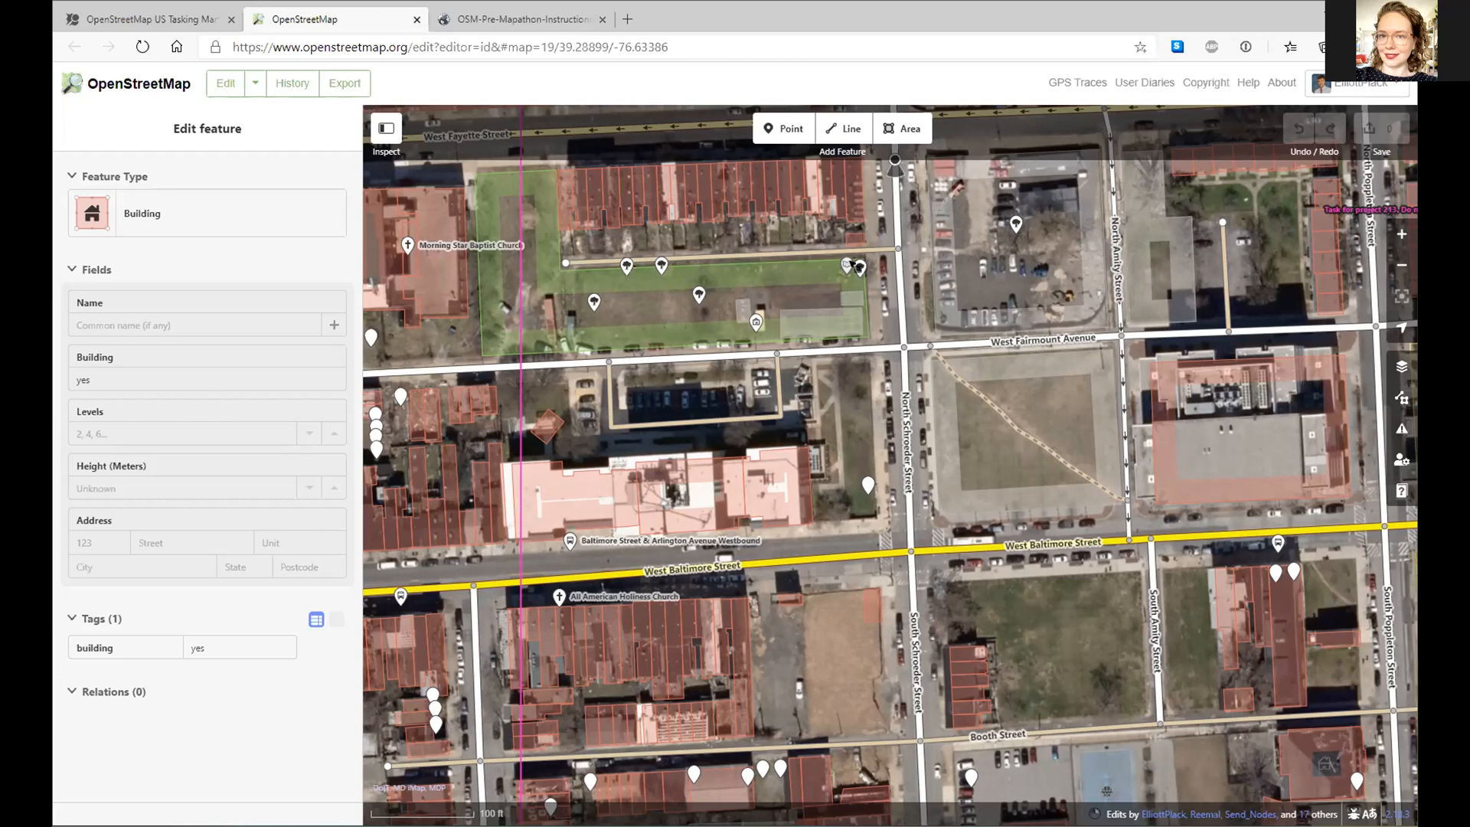
click(147, 90)
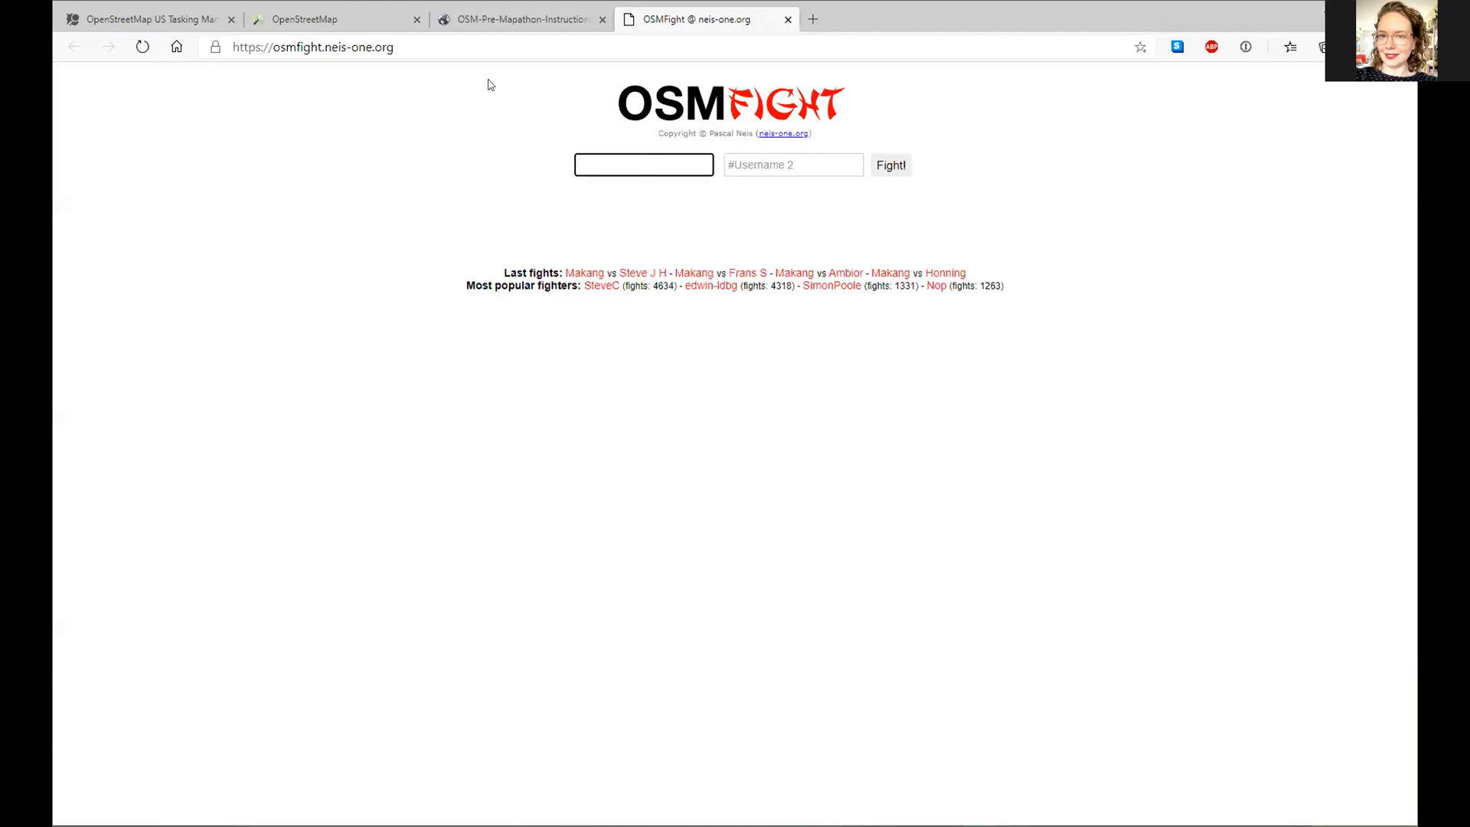
- Enter the two mappers' usernames in OSMFight and run the comparison
click(281, 23)
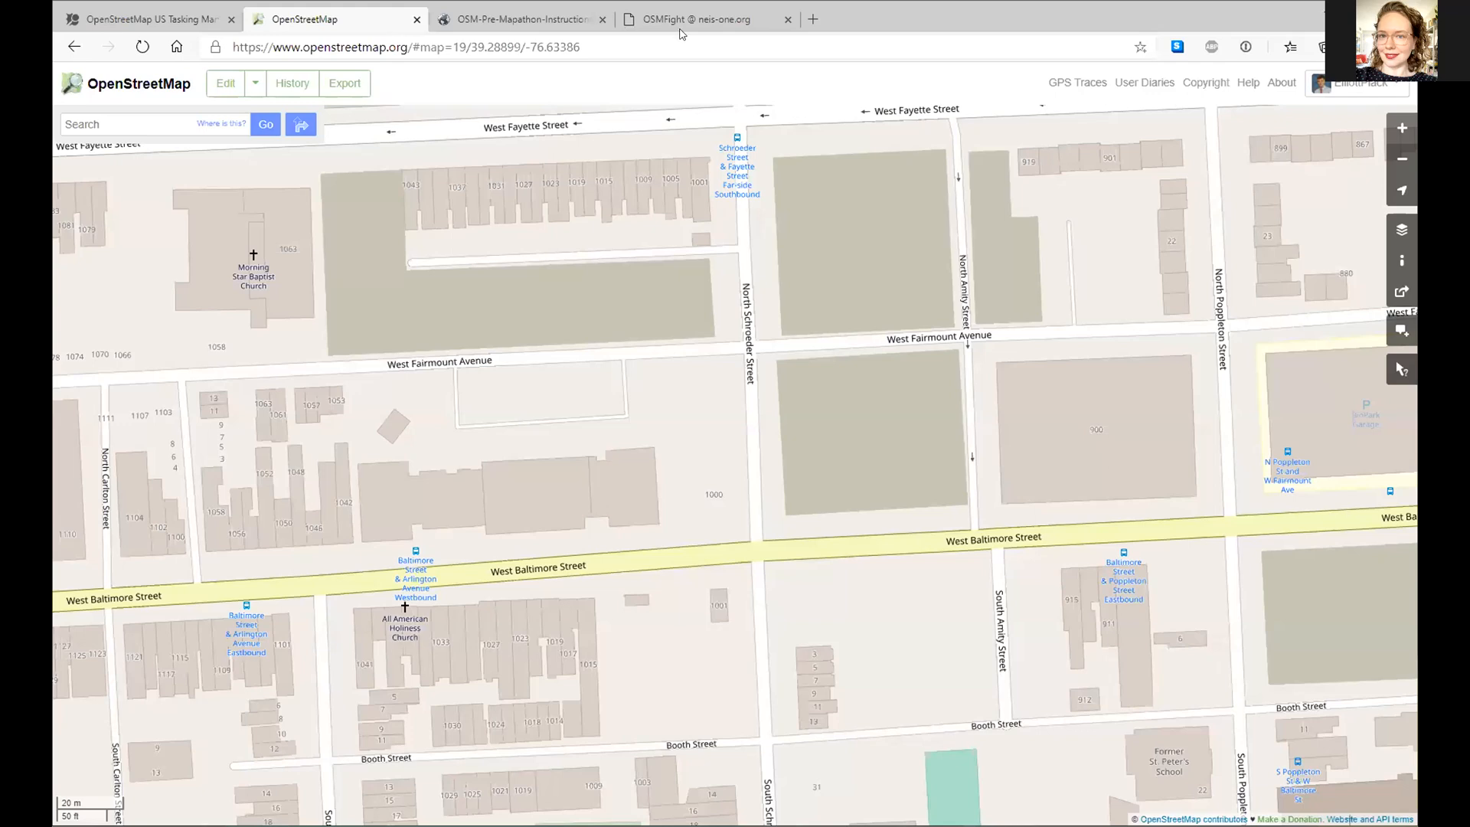
click(754, 23)
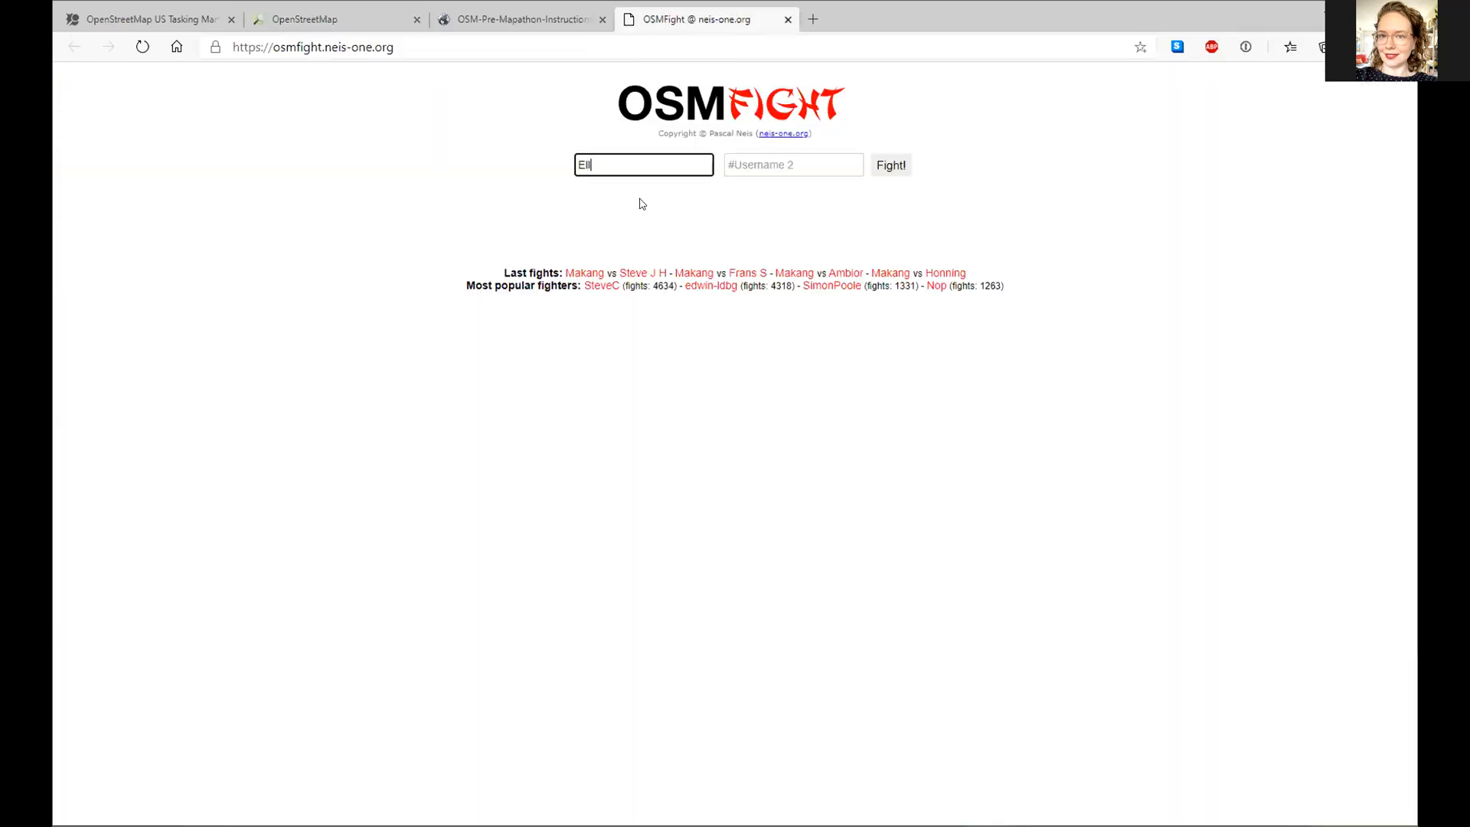
key(Tab)
text(mdroads)
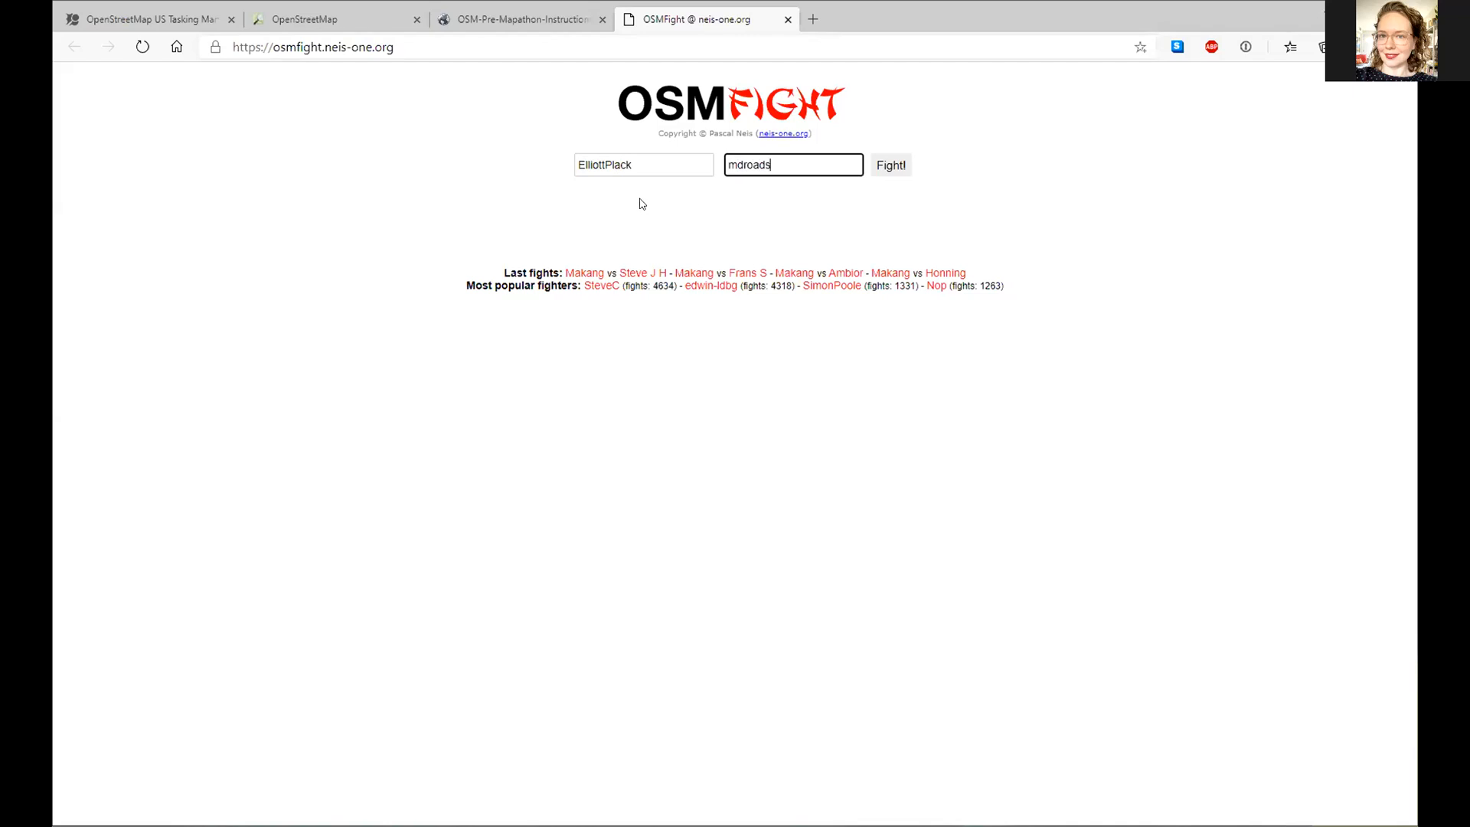
key(Return)
- Check the second mapper's contribution profile, then reload OSMFight for a fresh comparison
click(880, 203)
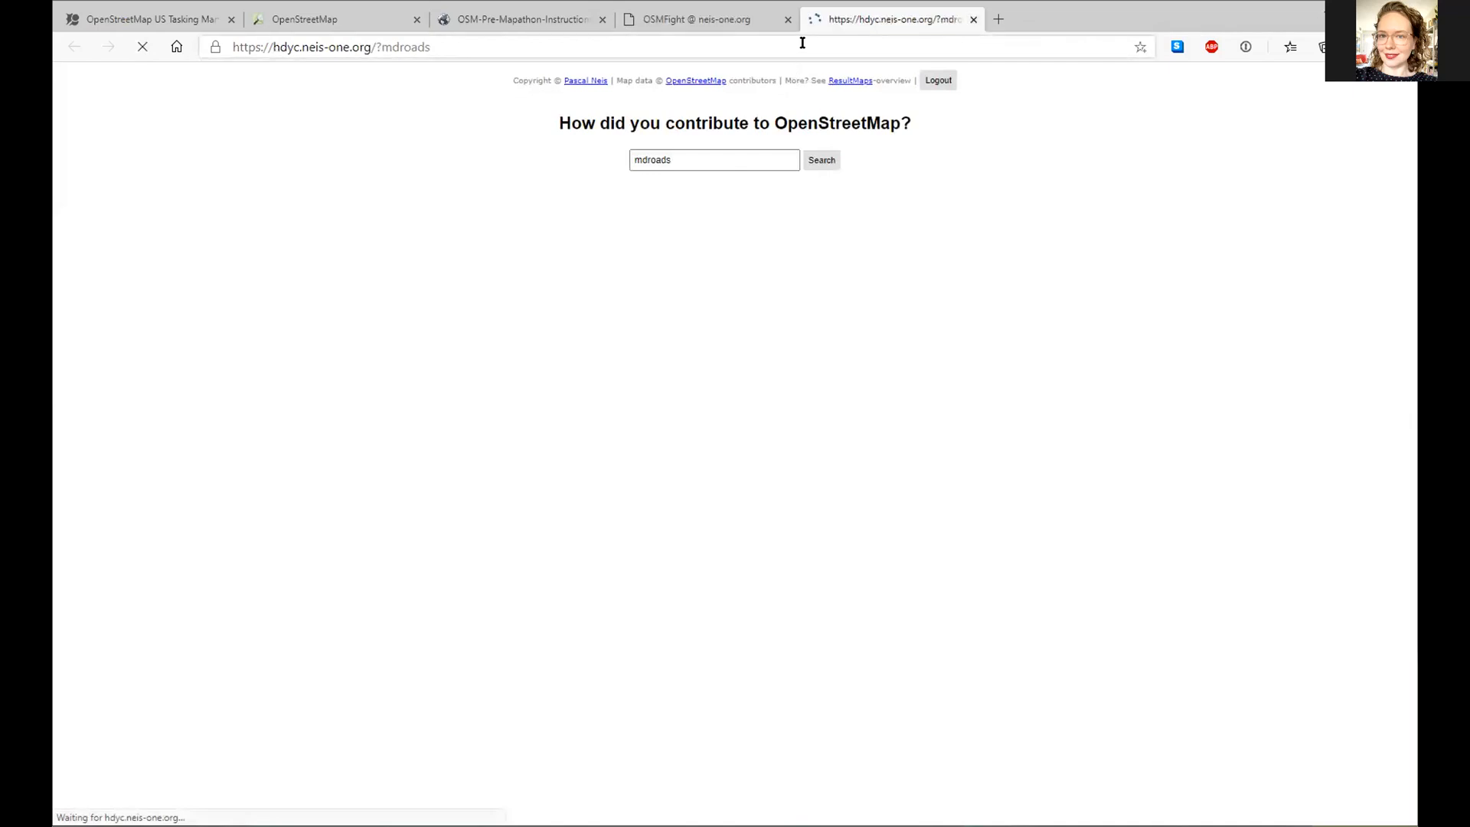
click(973, 20)
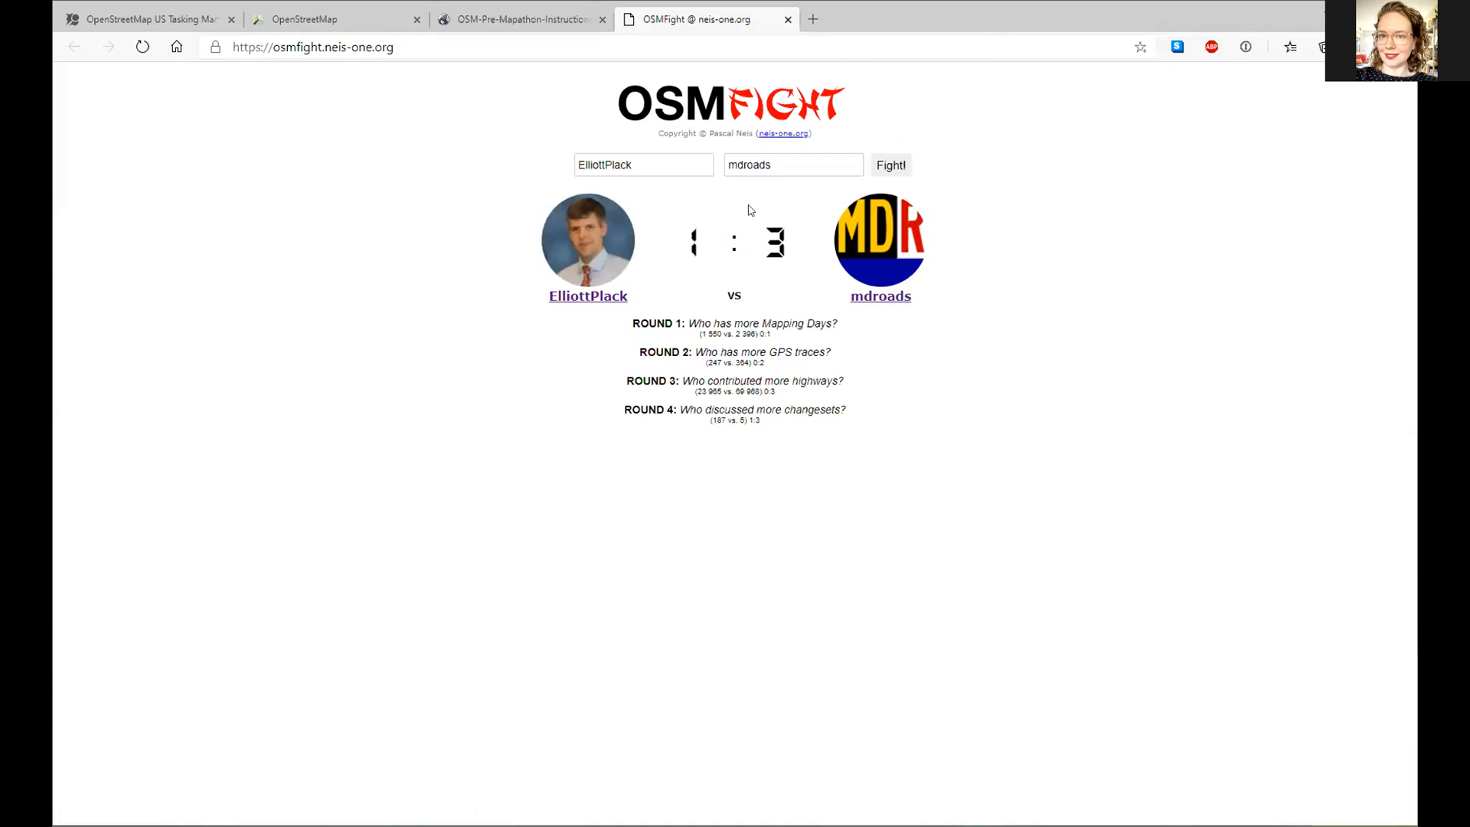
click(275, 48)
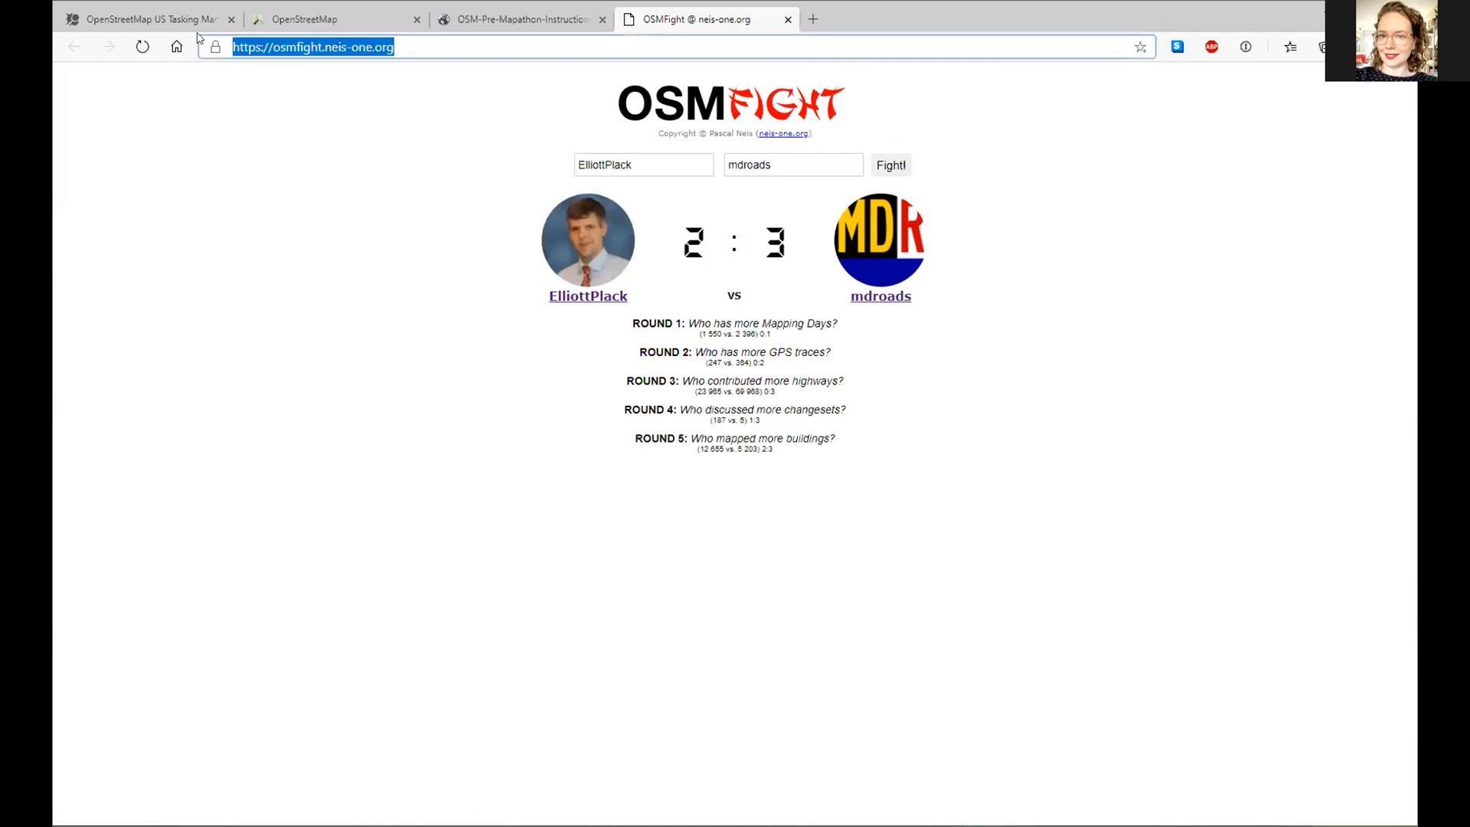
click(141, 48)
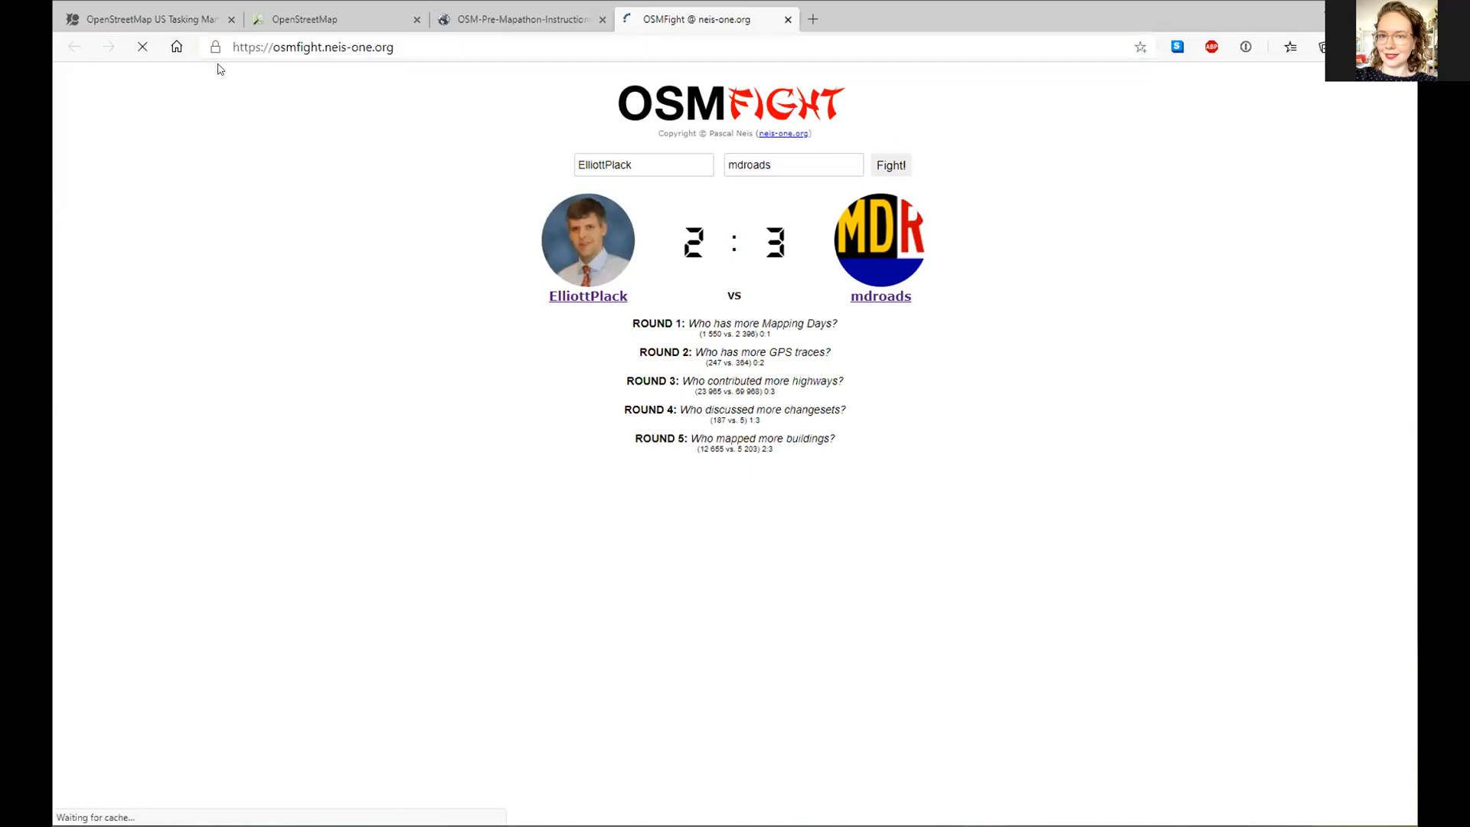
- Re-enter both usernames, correct the second name's capitalisation, and rerun the nine-round fight
click(610, 159)
text(e)
key(BackSpace)
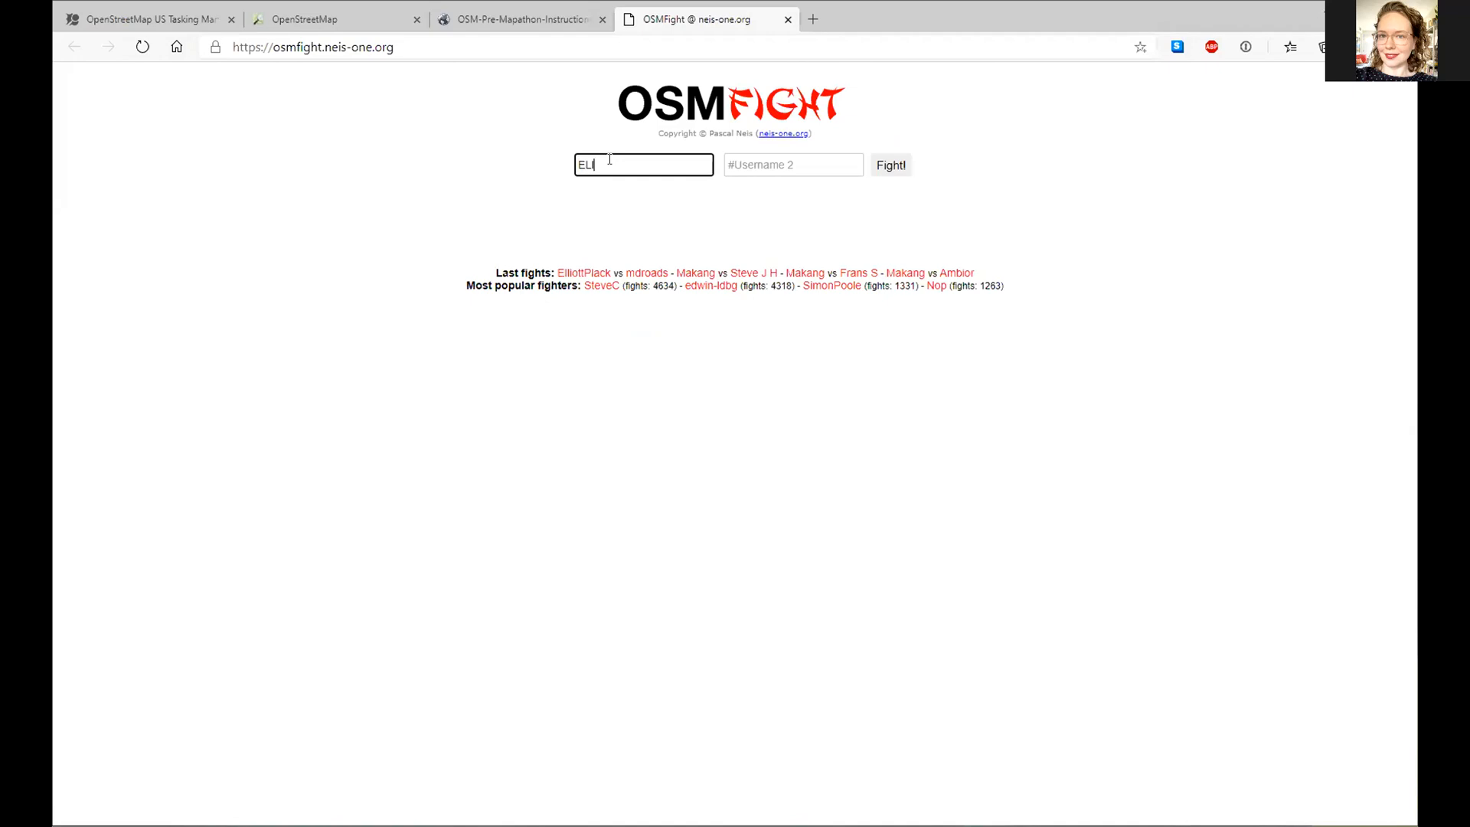
key(Tab)
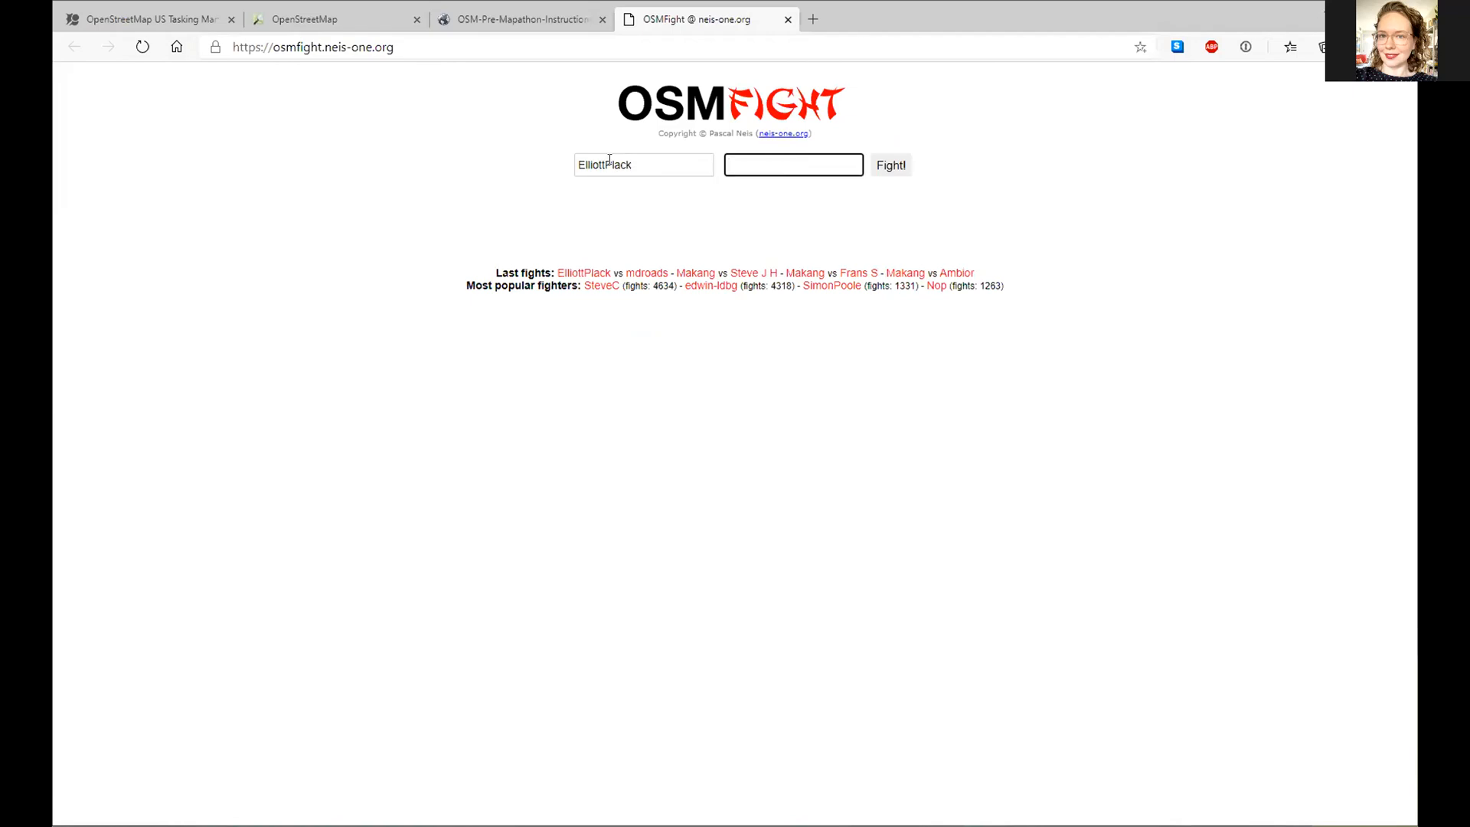
text(MDroads)
click(892, 164)
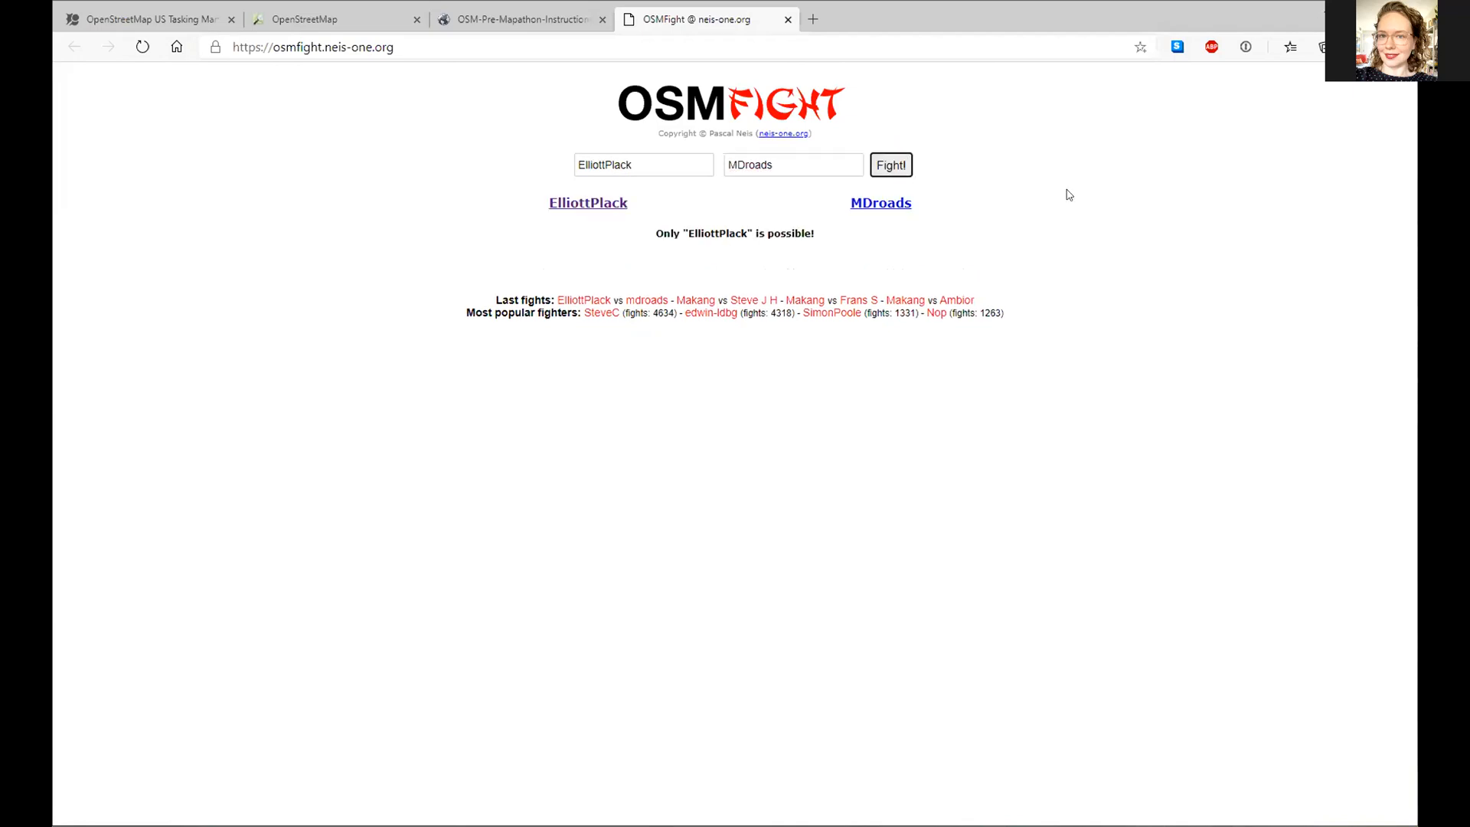
double_click(769, 176)
text(mdroads)
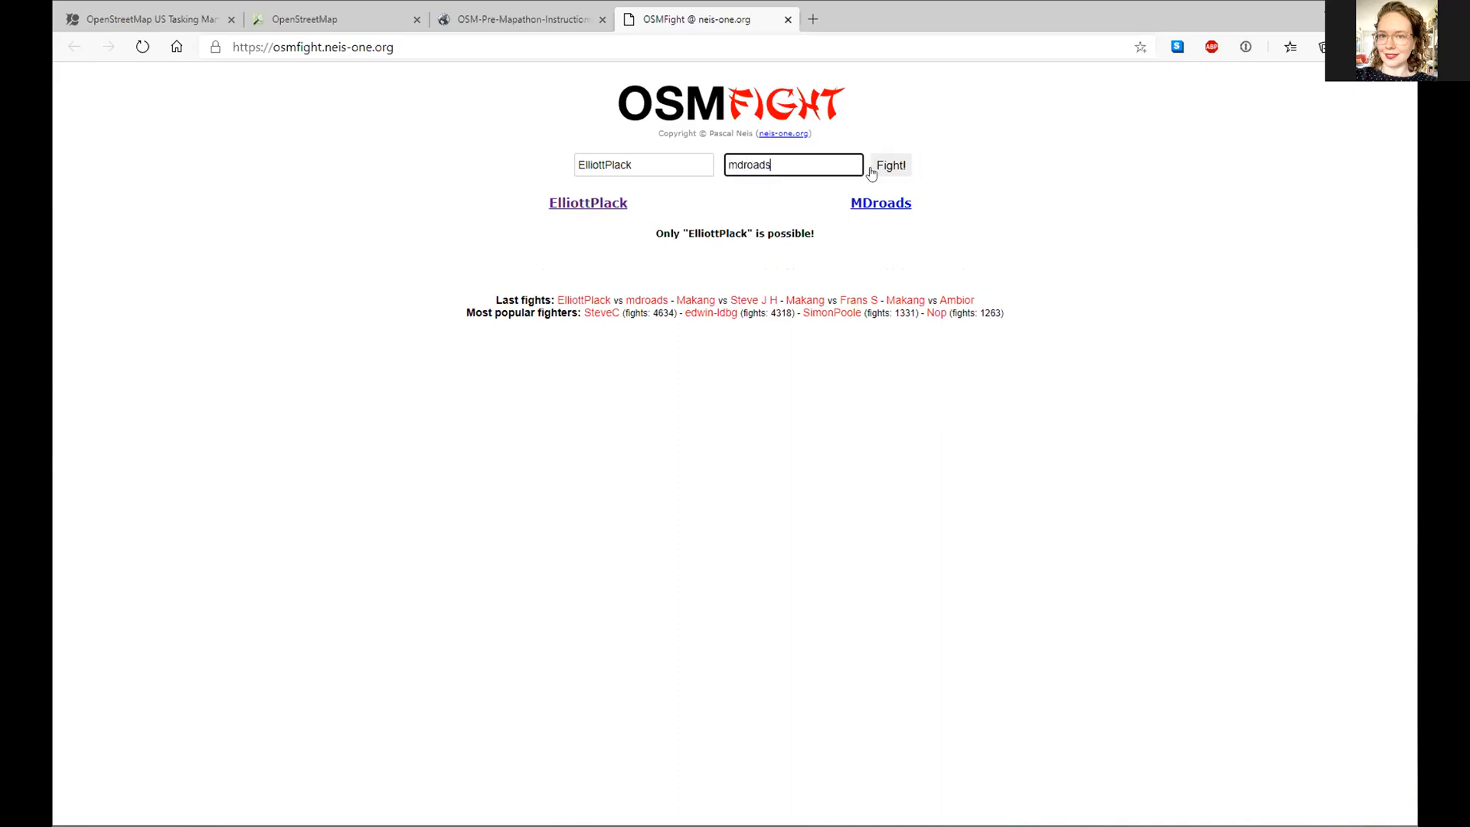
click(884, 170)
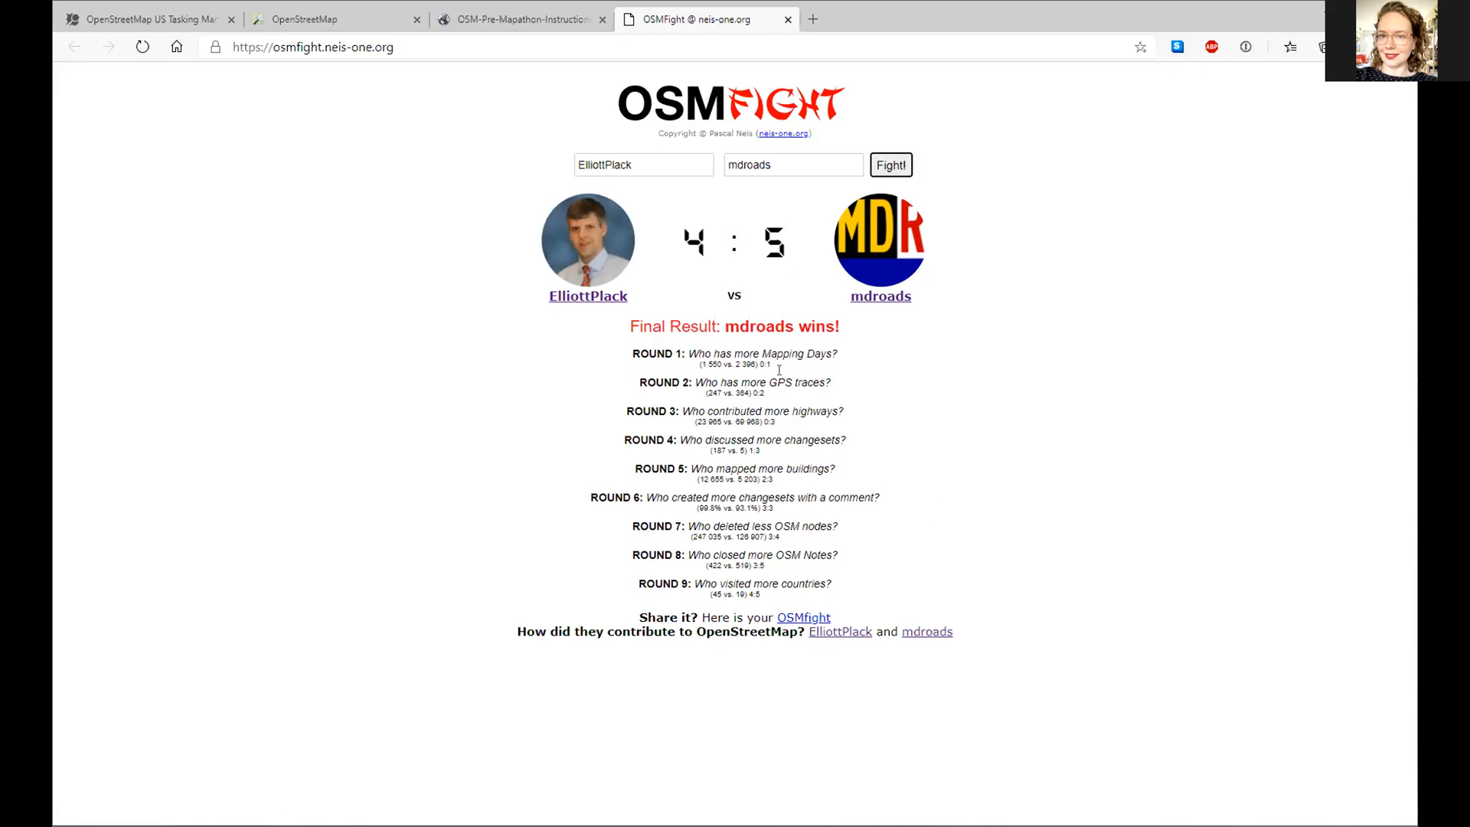
- Start replacing the first username with another mapper's name for a new match
double_click(762, 164)
double_click(679, 164)
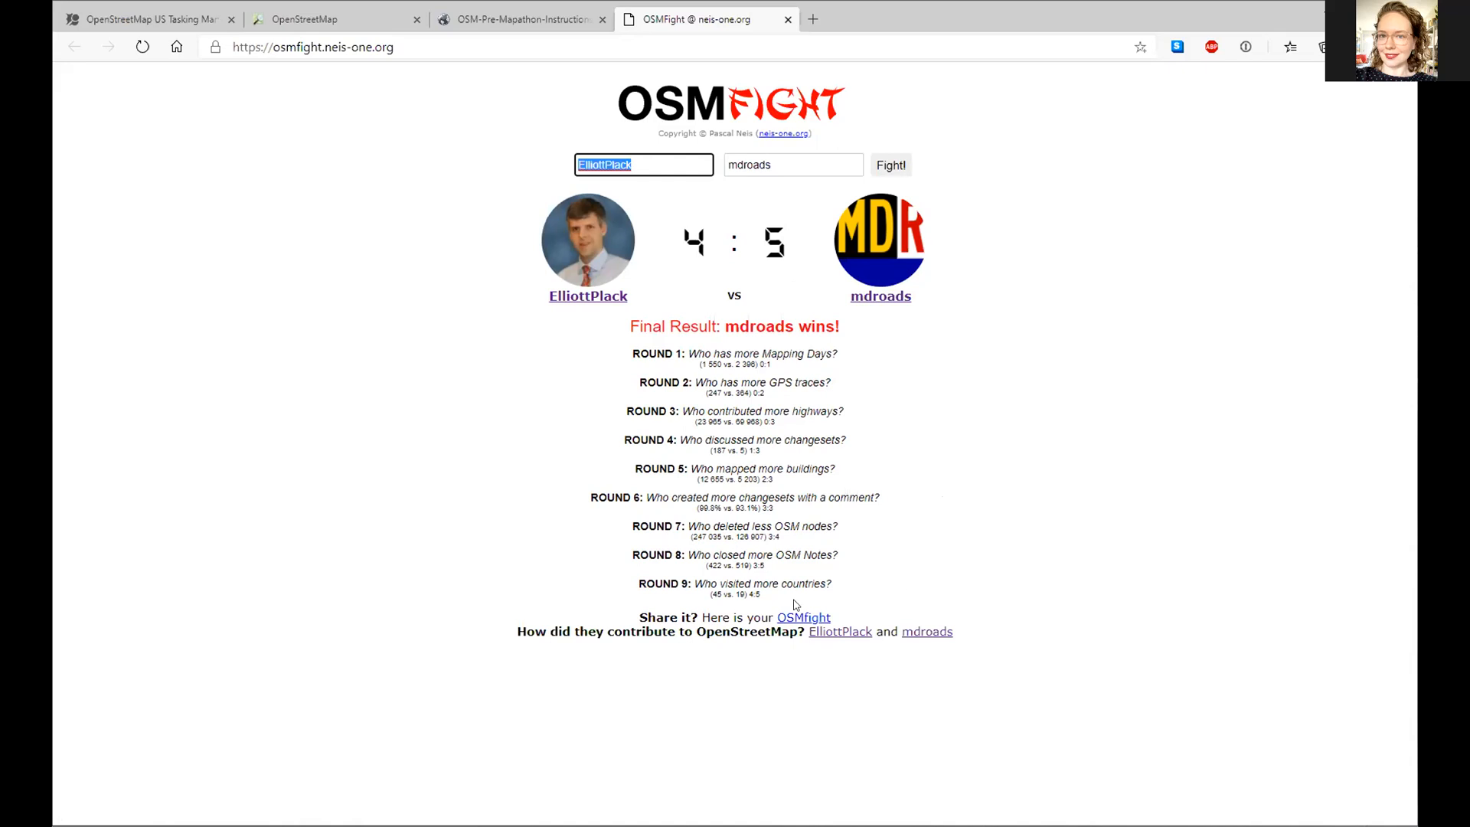
double_click(764, 166)
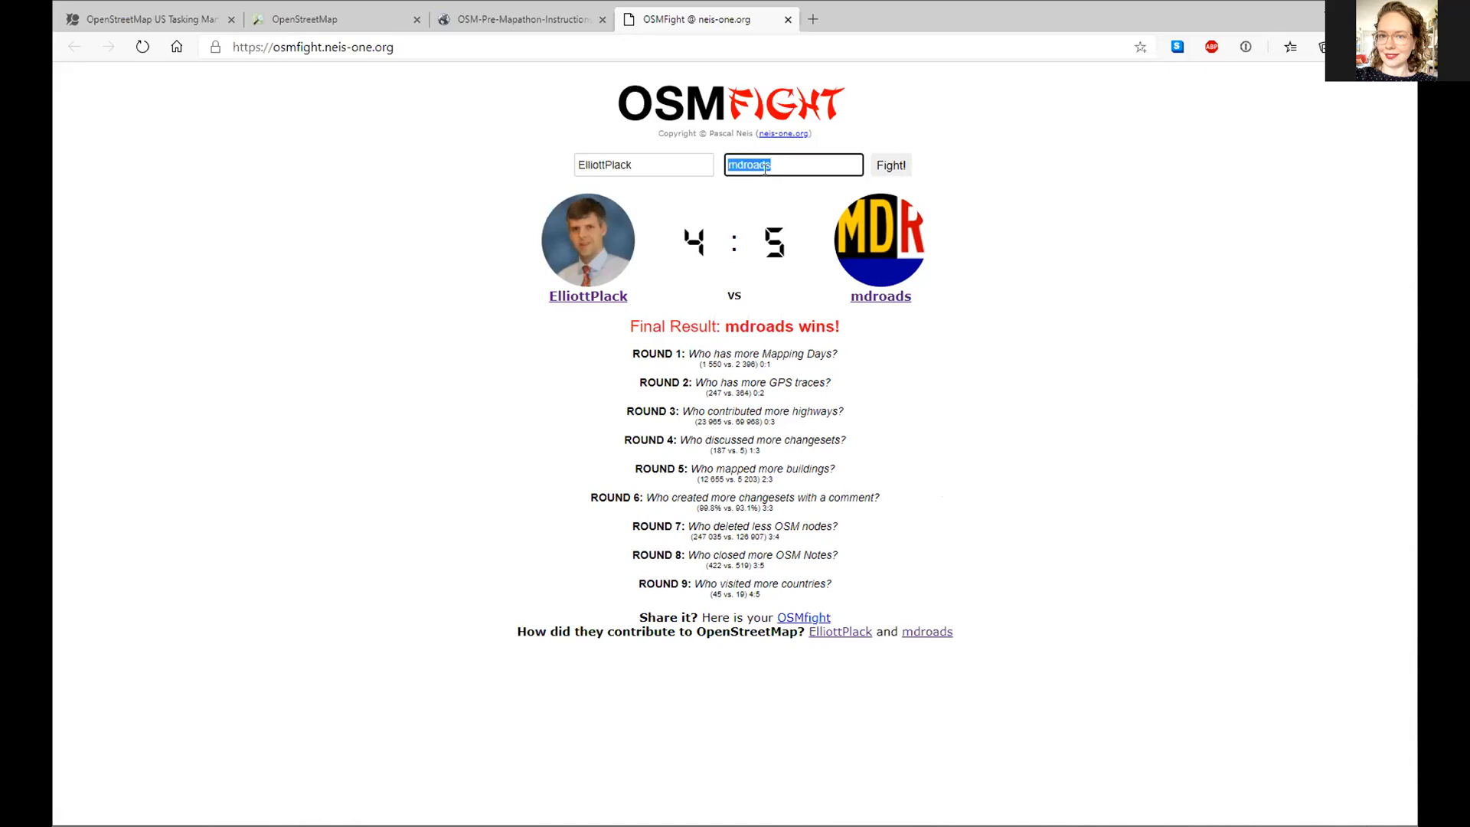
key(shift+Tab)
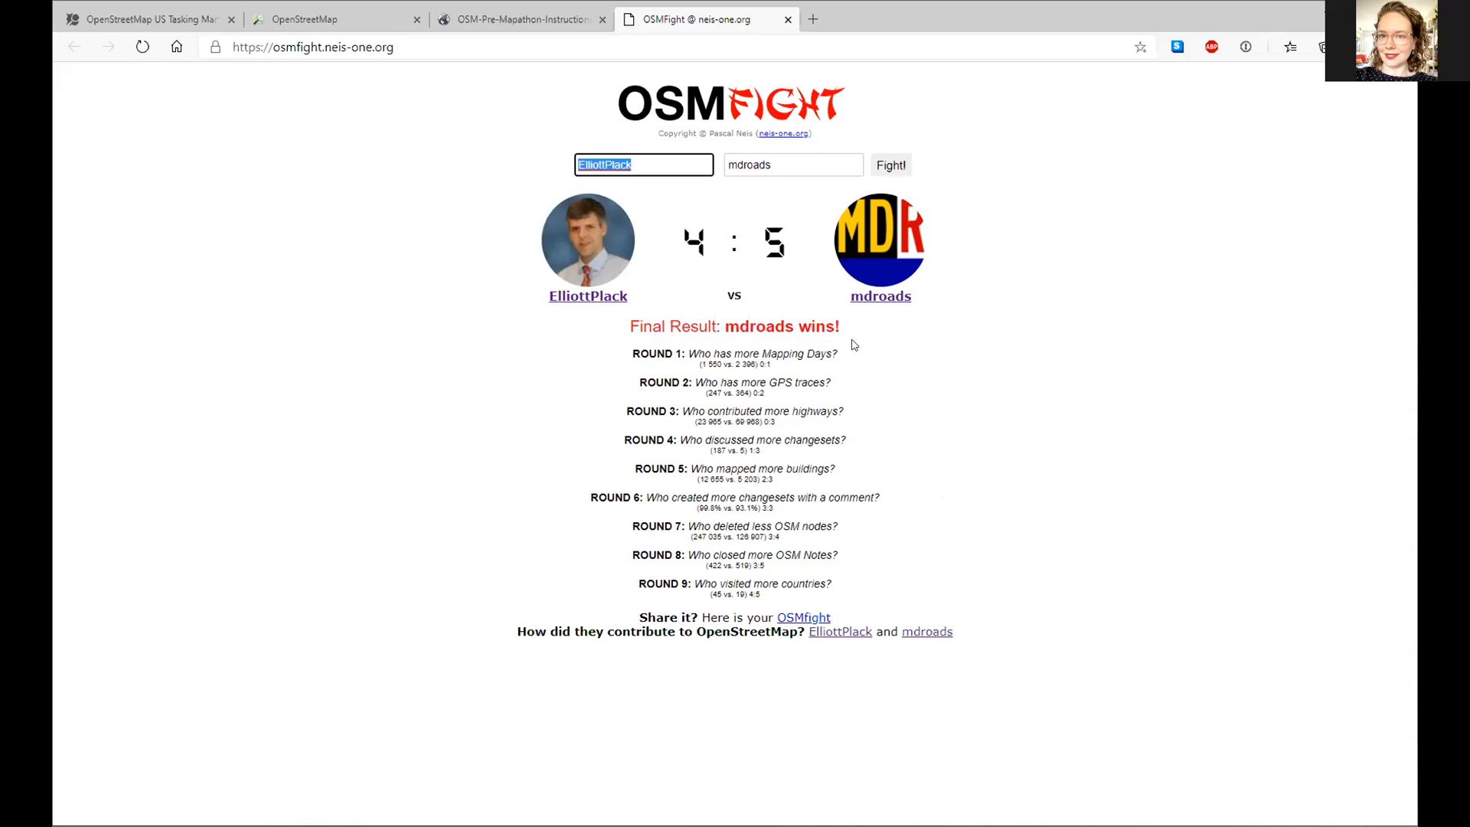
text(losthiker)
key(BackSpace)
key(BackSpace)
key(BackSpace)
key(BackSpace)
key(BackSpace)
- Finish the new first username, enter a second mapper, and run the comparison
text(ihiker)
key(Tab)
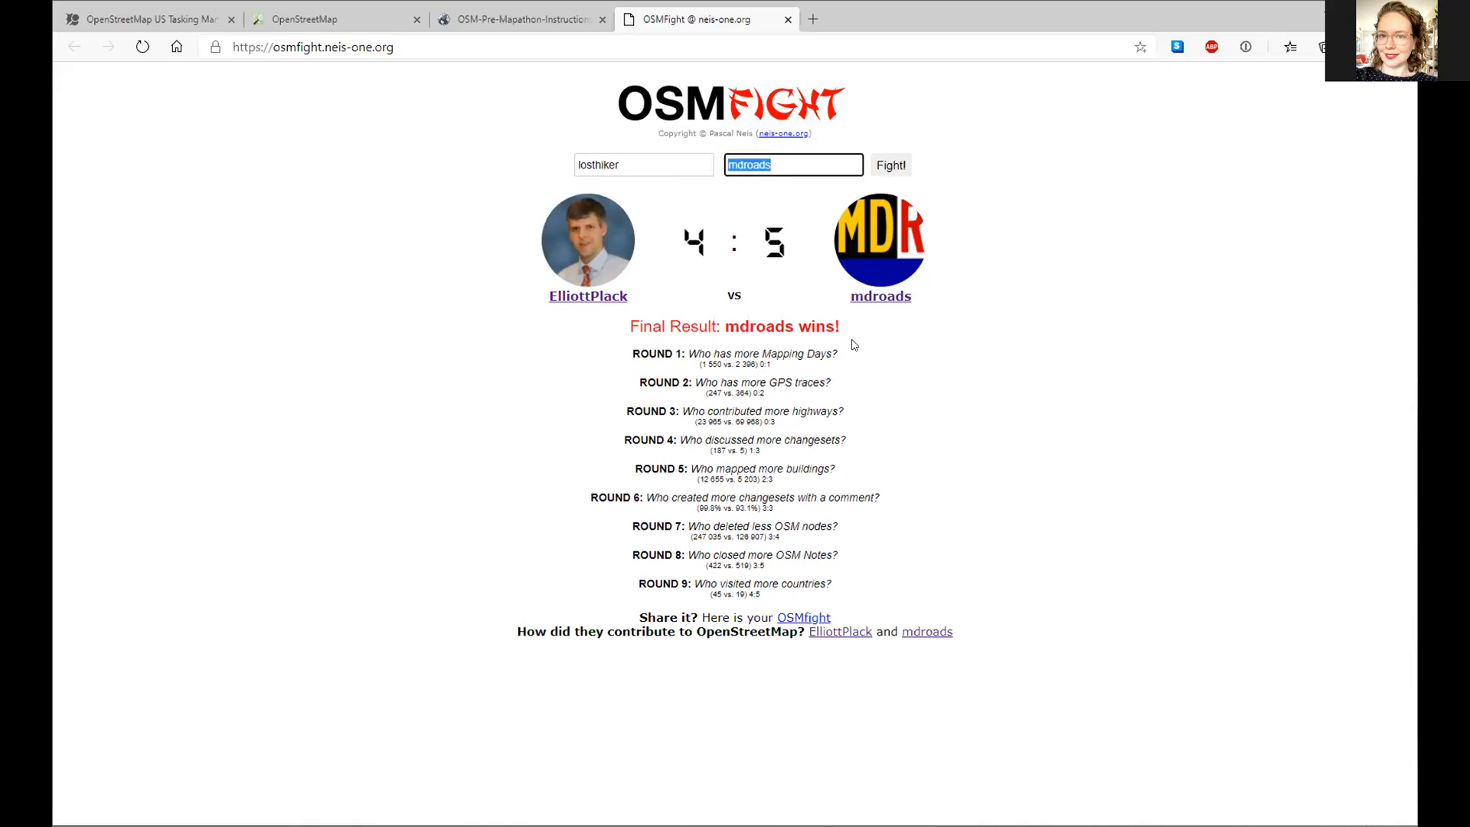
text(maggiemaps)
click(889, 170)
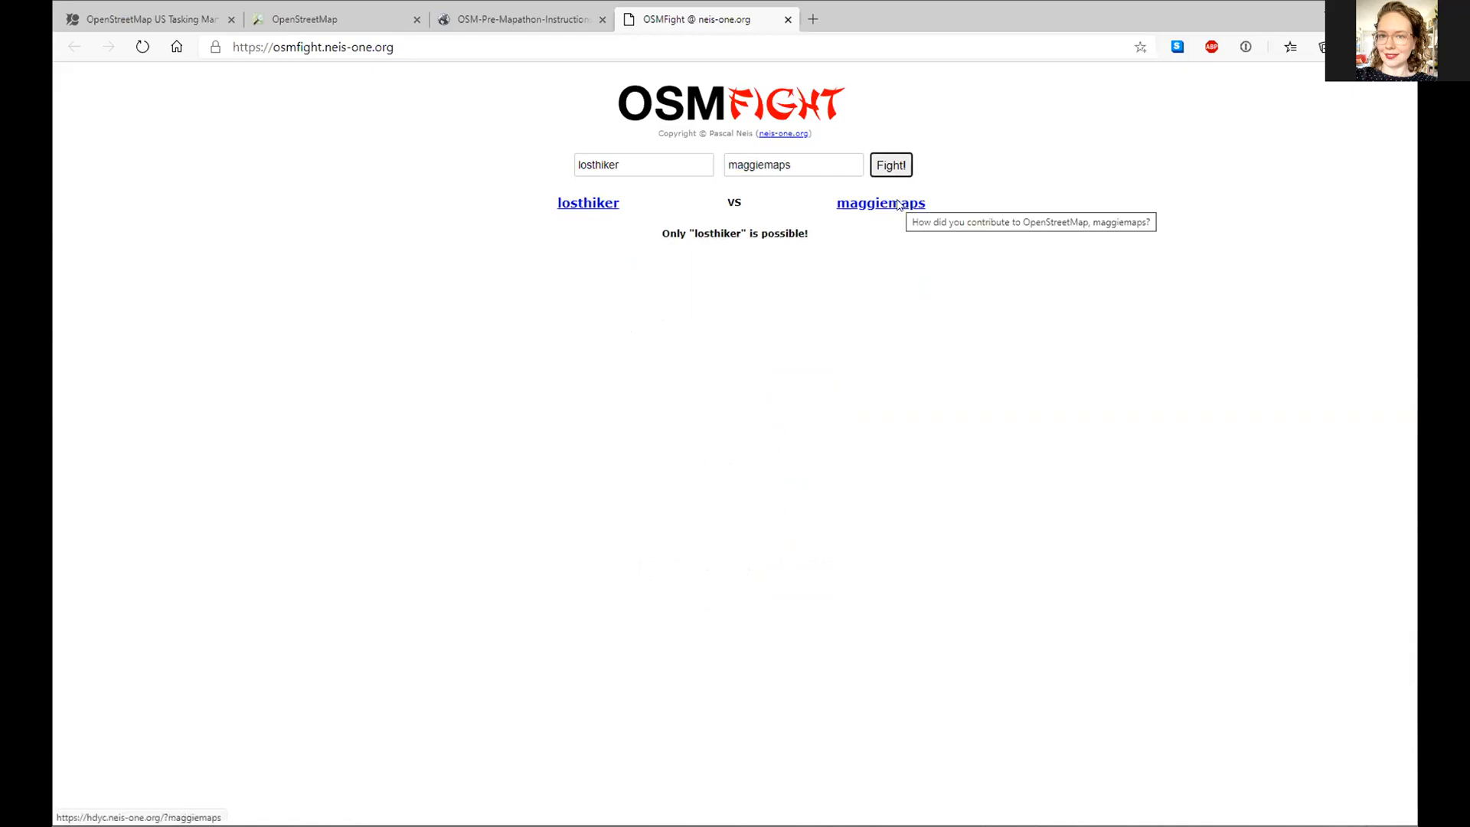
- Capitalise the second username's initials, rerun the match to 2:4, and open the winner's profile
click(819, 165)
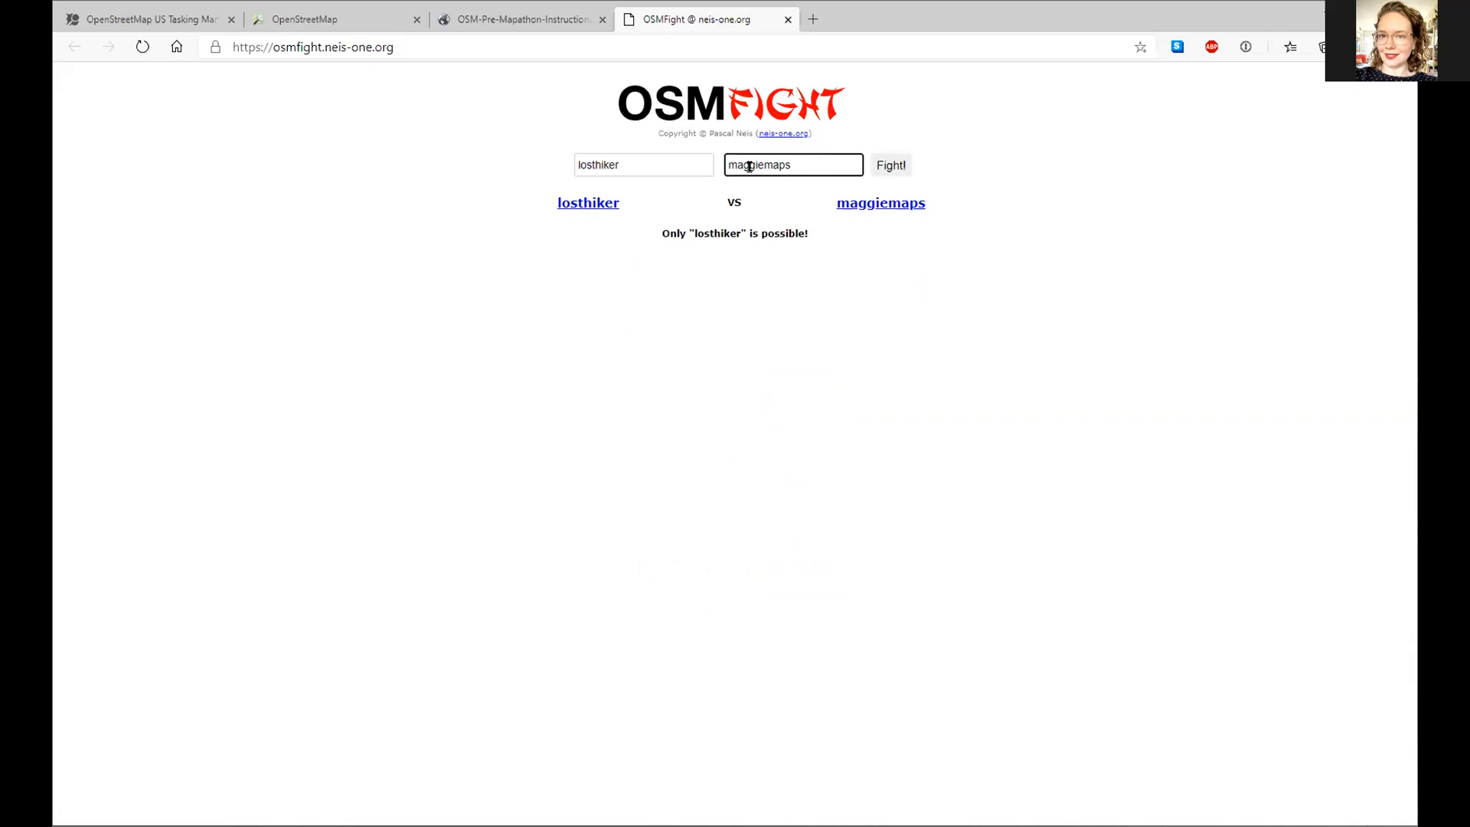
click(760, 164)
mouse_move(731, 164)
mouse_down()
mouse_move(750, 164)
mouse_move(734, 163)
mouse_up()
text(M)
key(Right)
key(Right)
key(Right)
key(Right)
key(shift+Left)
text(M)
click(888, 165)
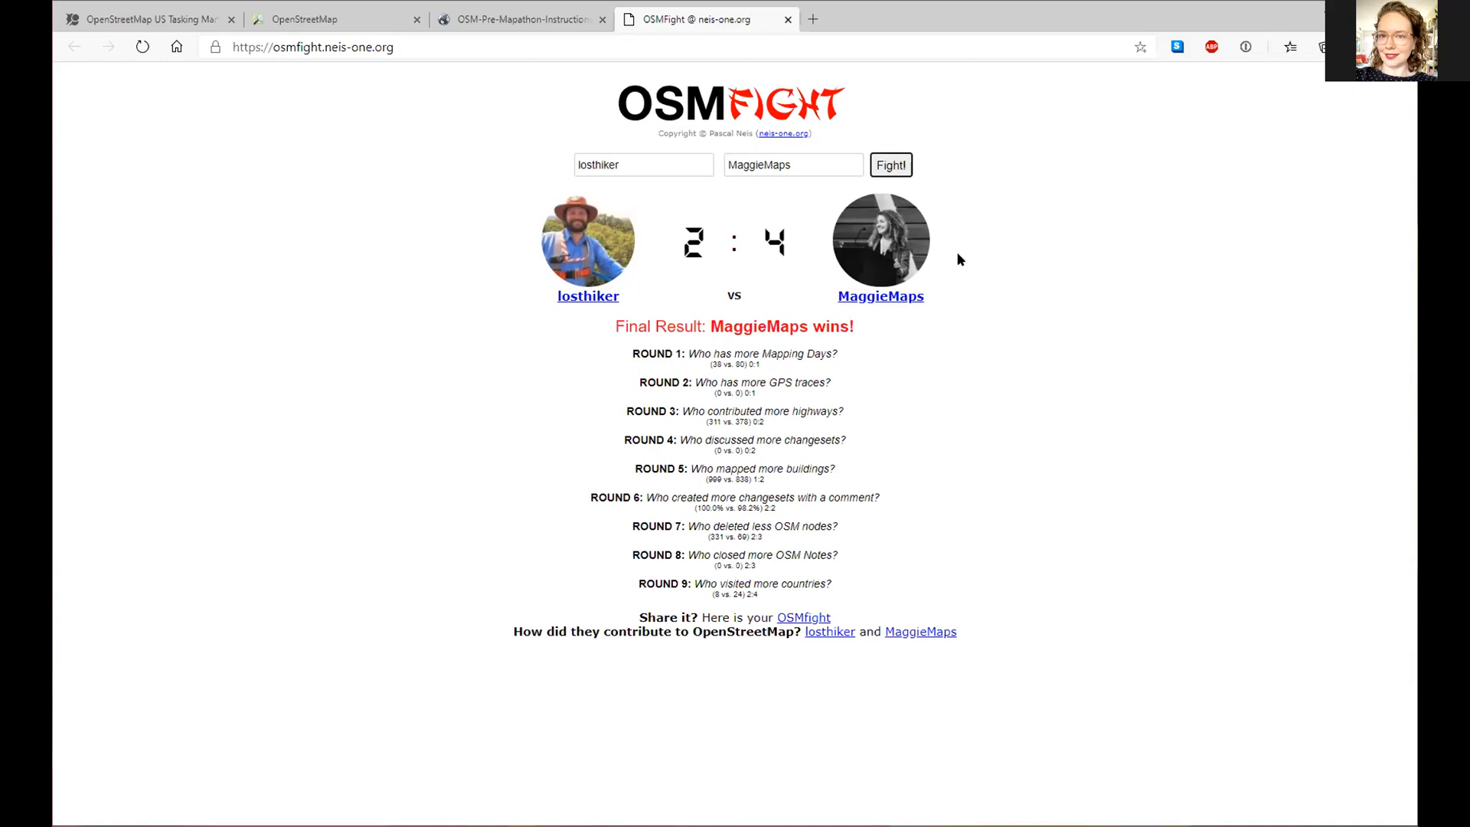
click(891, 297)
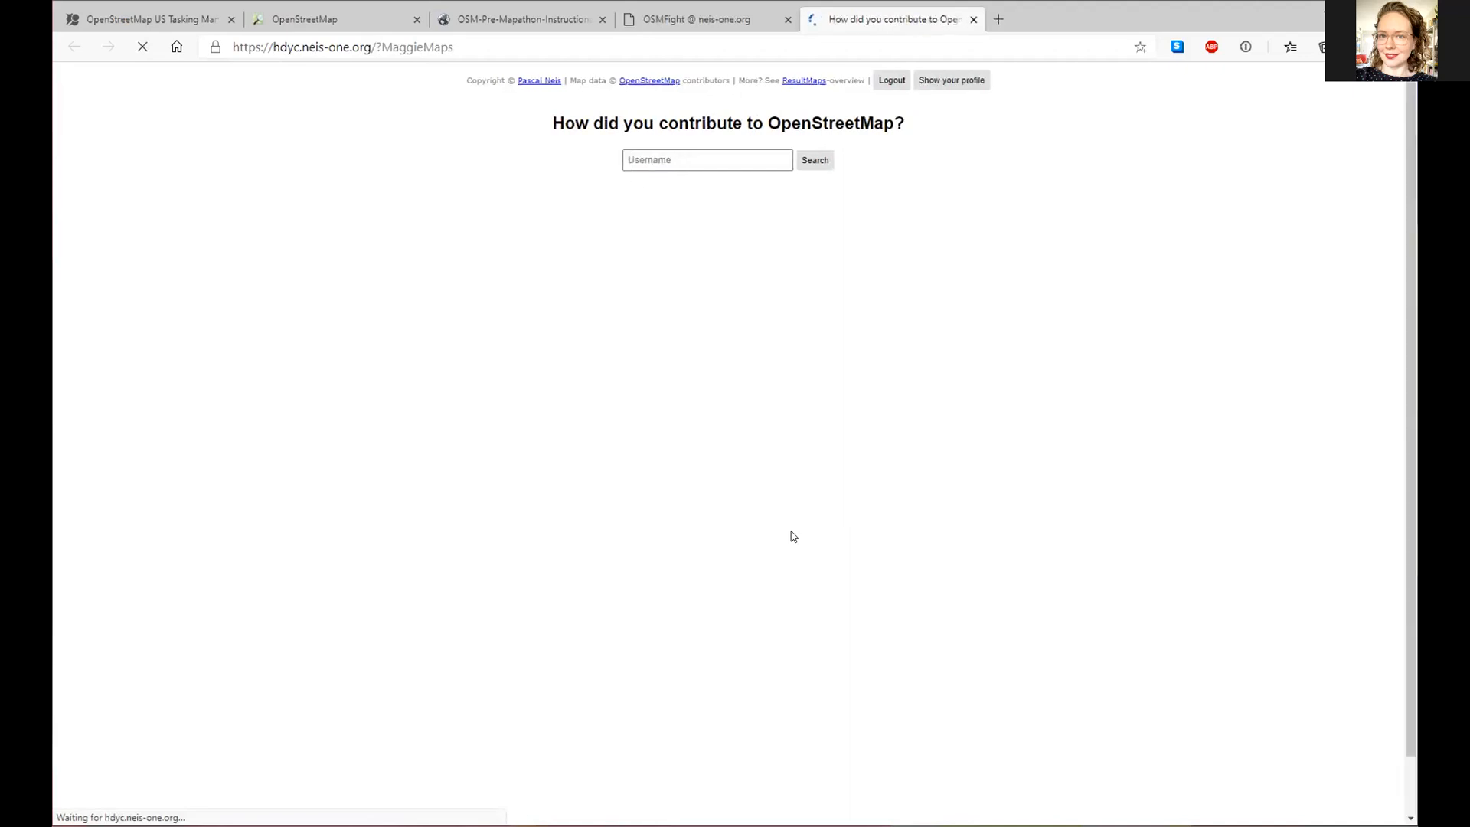
- Scan the winner's HDYC stats, then look up another contributor's profile
scroll(1006, 395, down, 2)
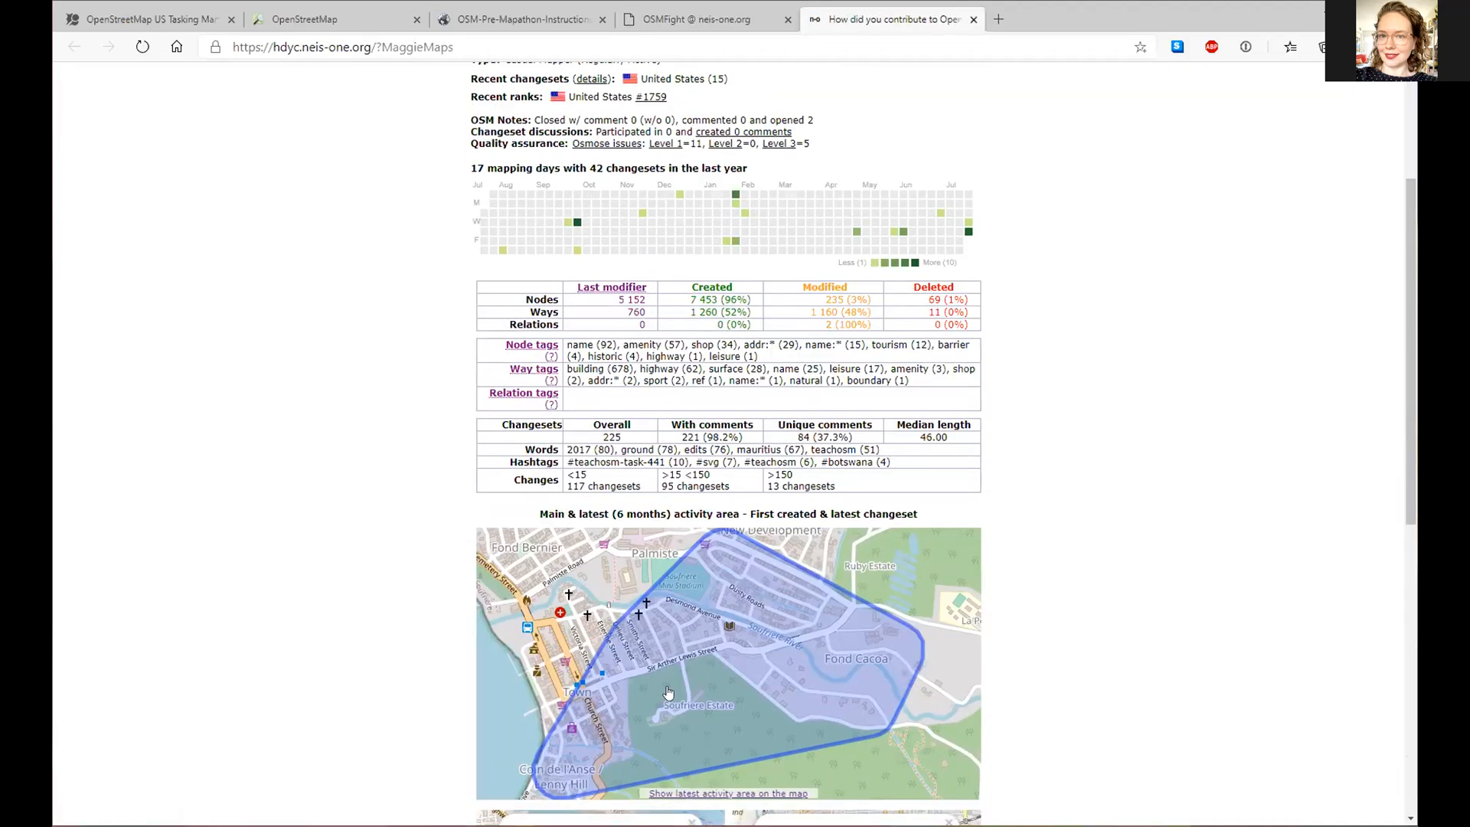
scroll(1101, 533, up, 3)
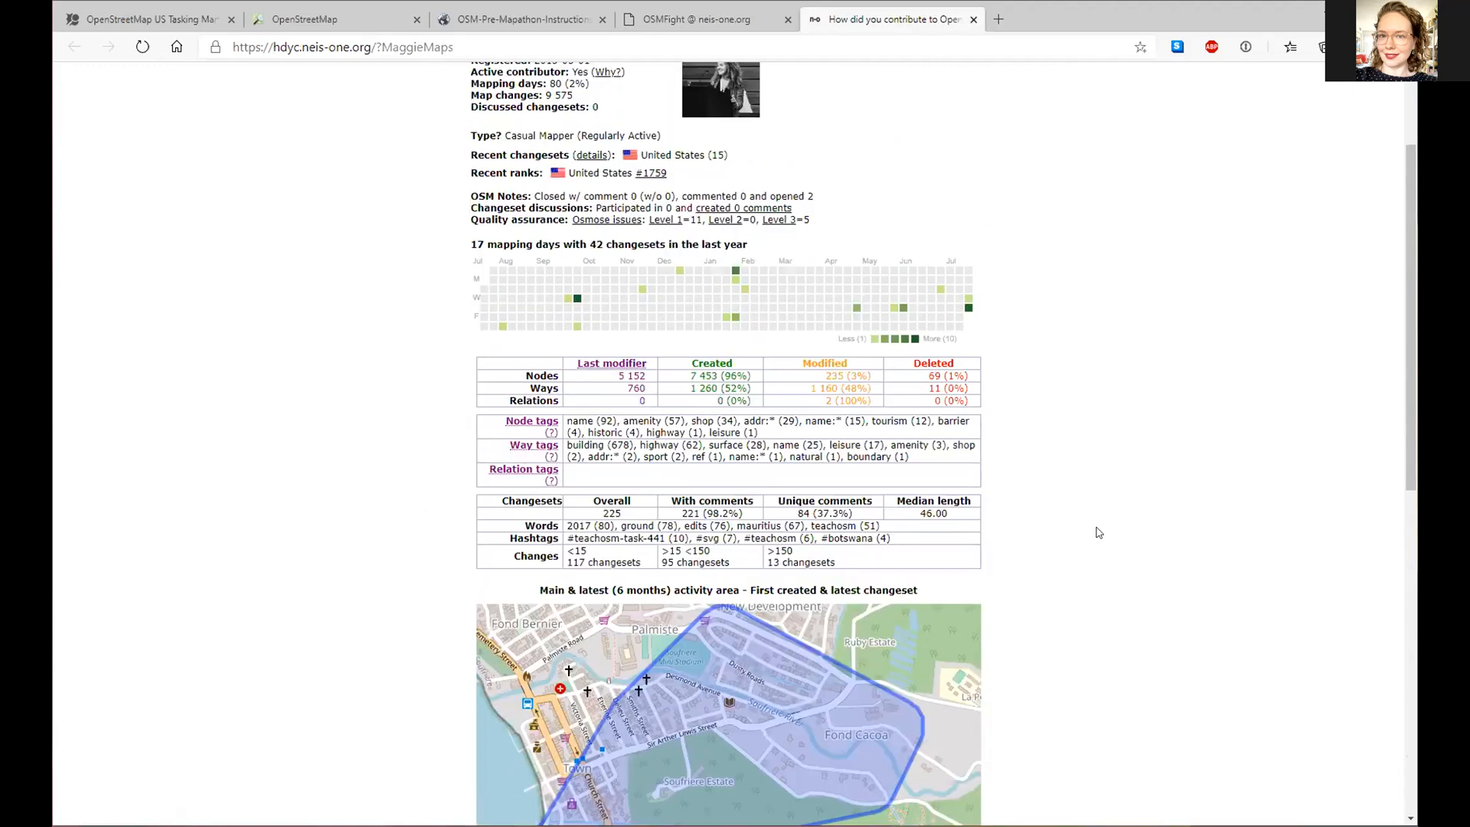
drag(689, 160, 502, 156)
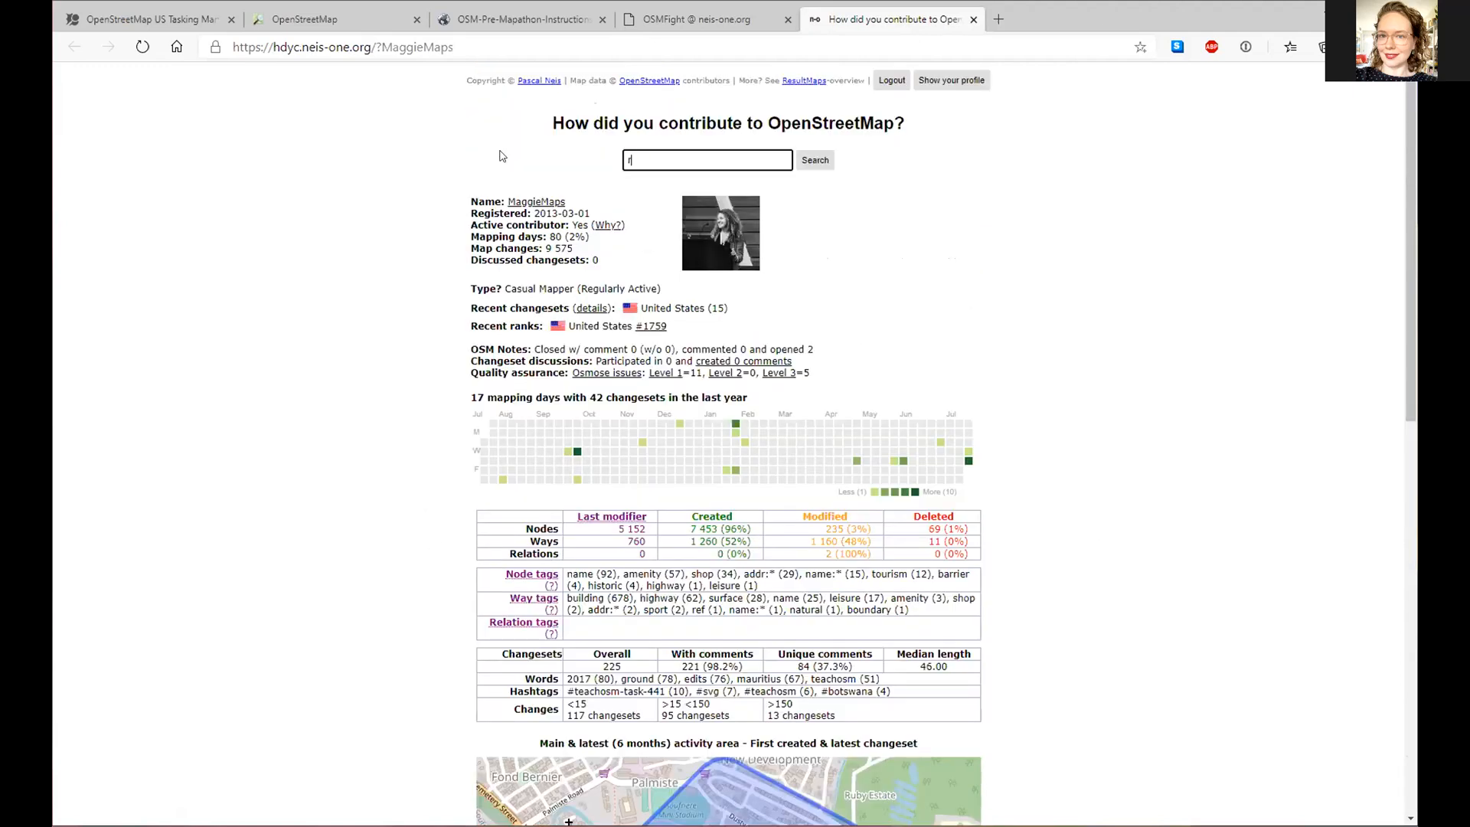
key(Return)
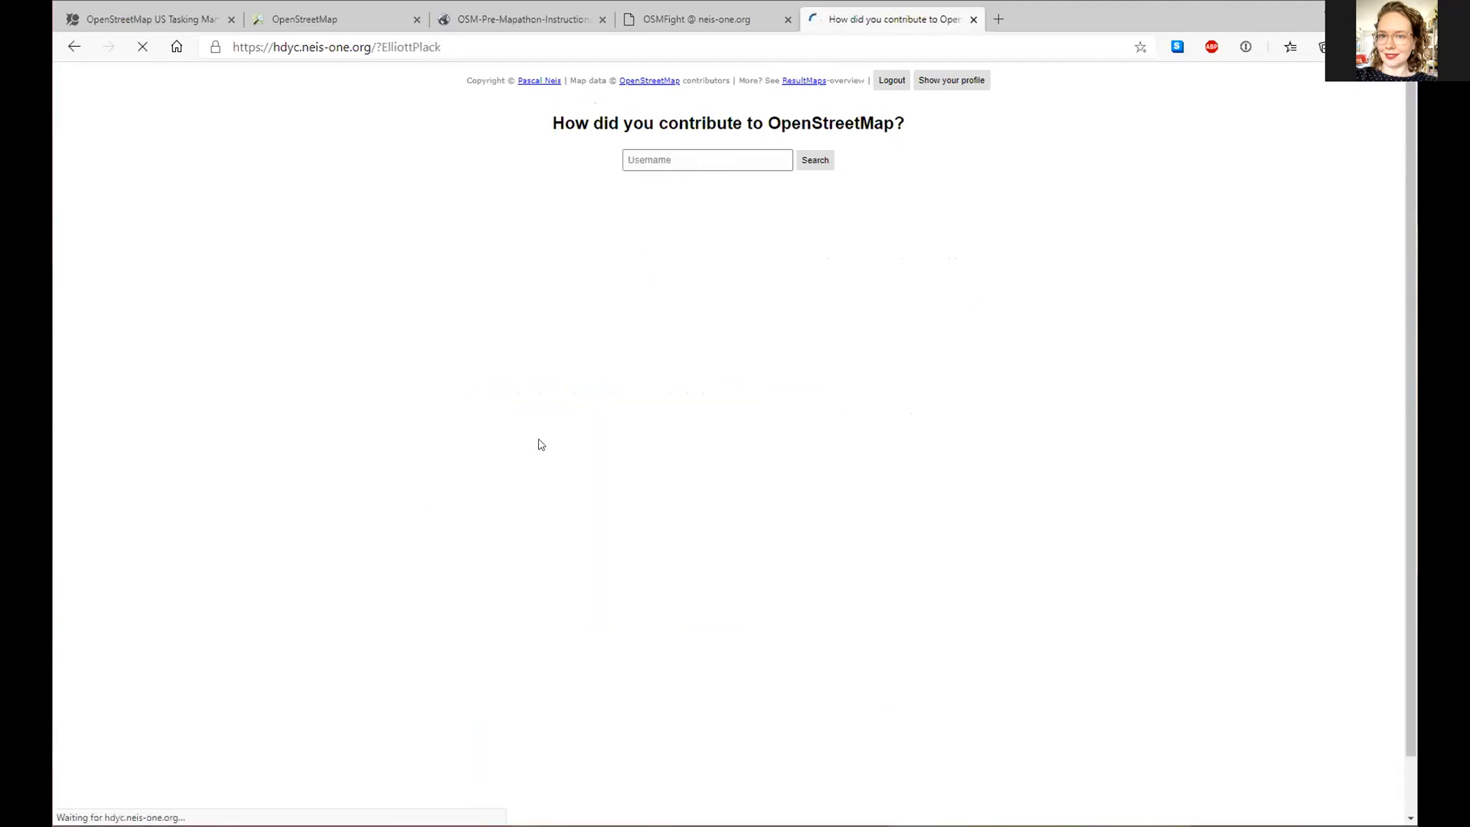
- Scroll through that contributor's stats, then return to the OpenStreetMap tab
scroll(403, 422, down, 5)
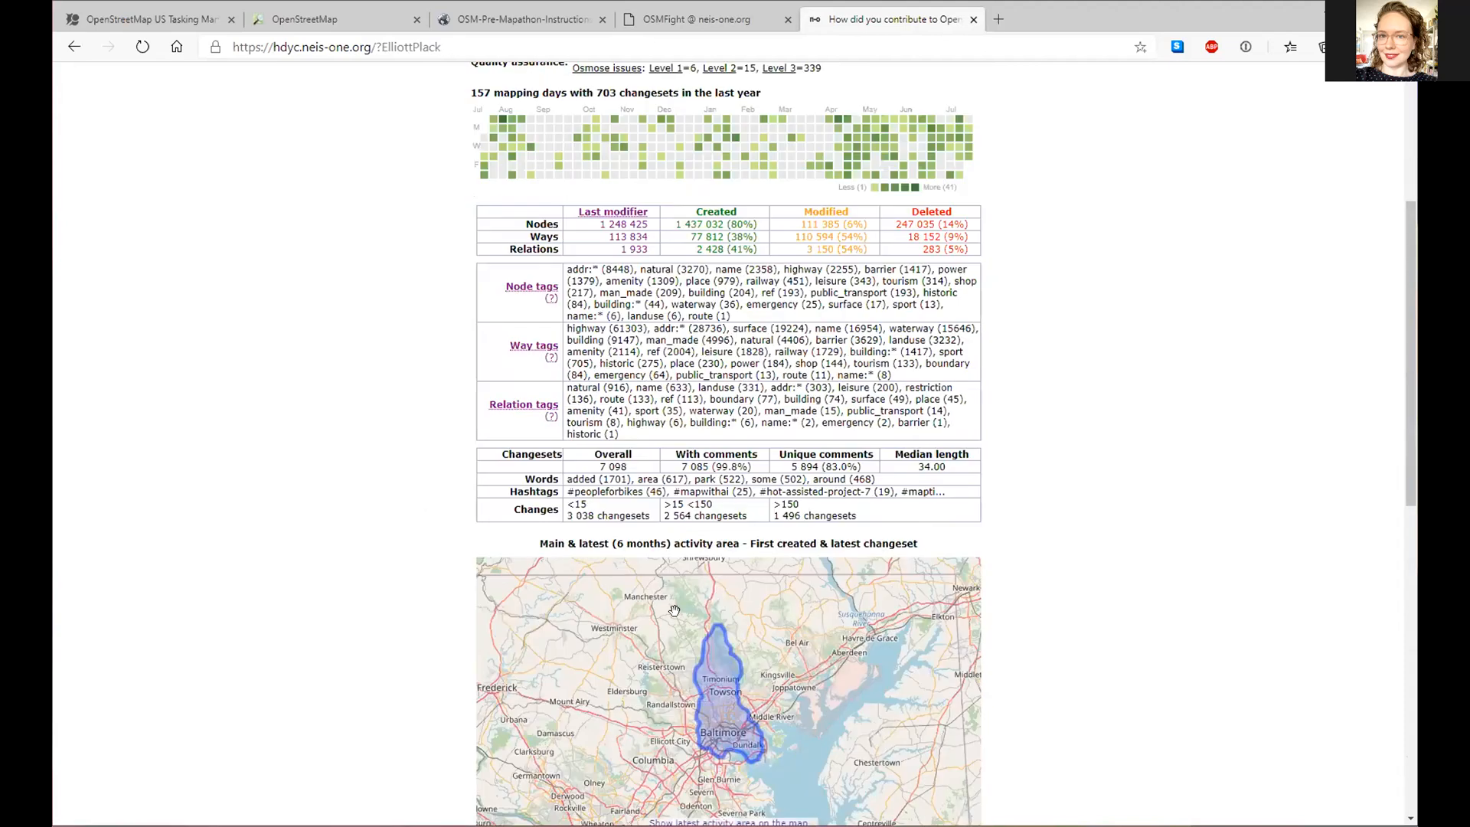
scroll(1039, 329, down, 6)
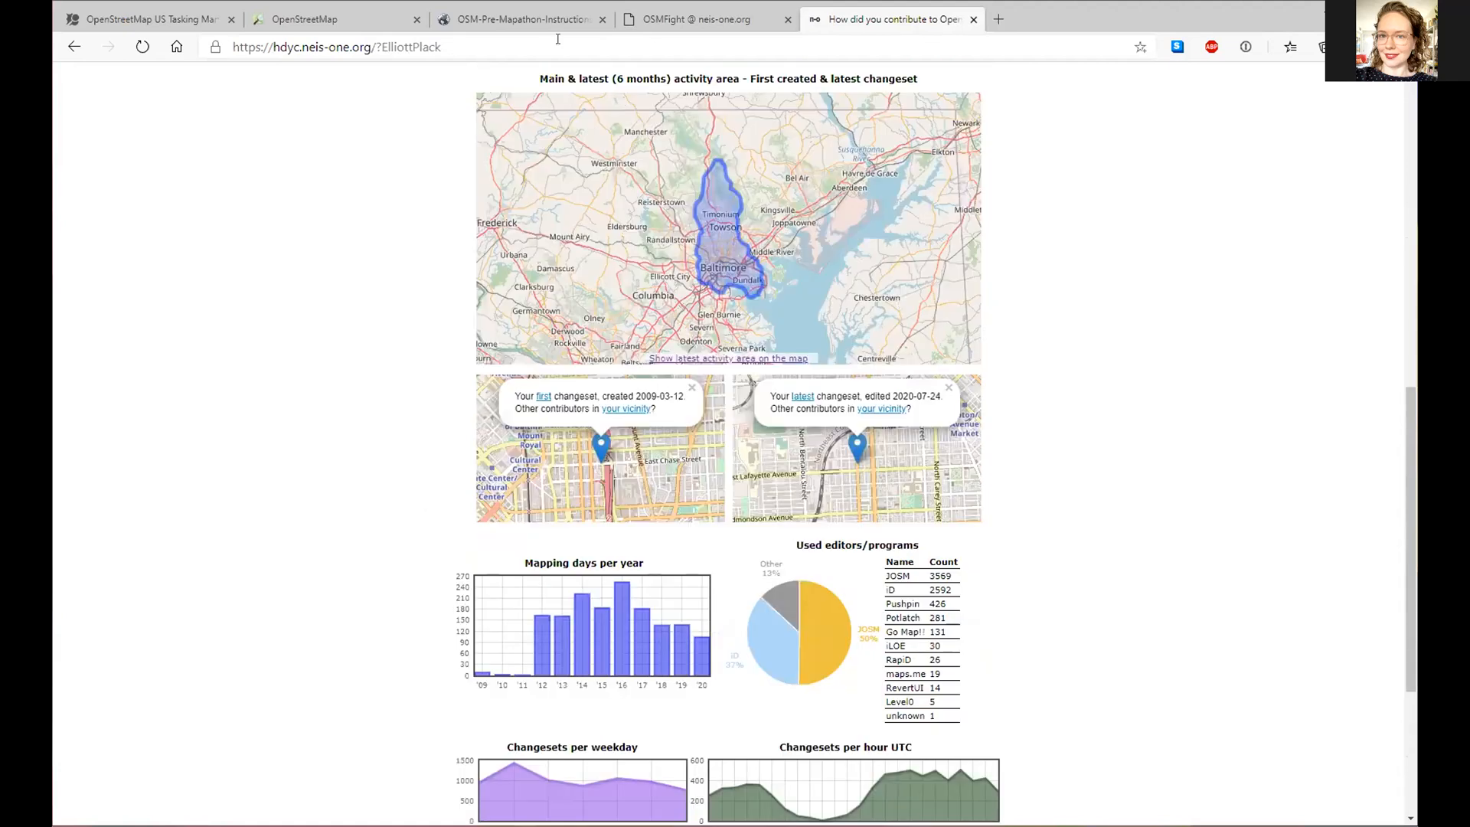
scroll(406, 73, down, 4)
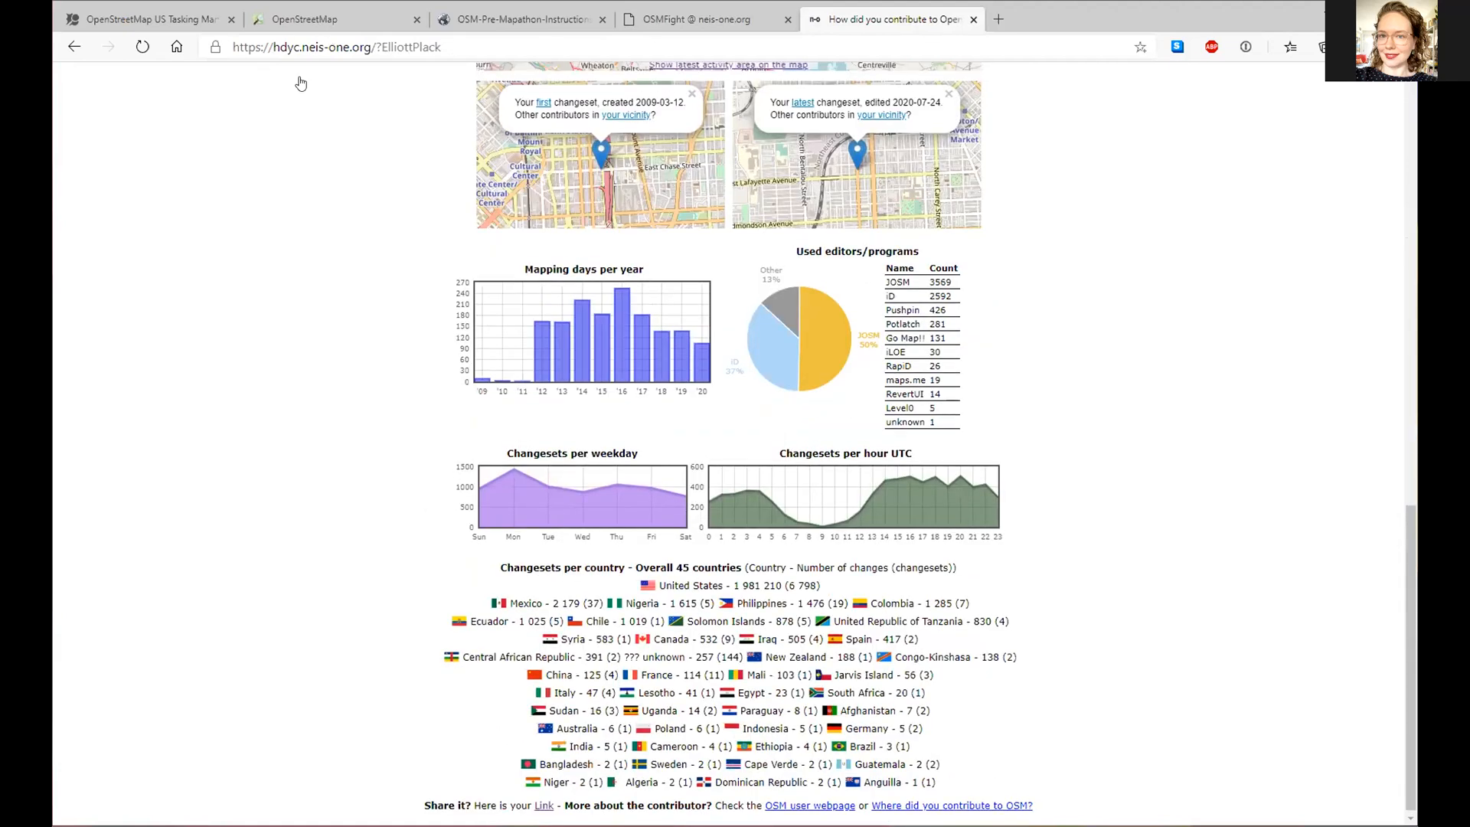
scroll(309, 94, up, 14)
click(314, 20)
- Show the History of recent changesets and frame the Baltimore edits on the map
click(293, 83)
scroll(541, 511, down, 1)
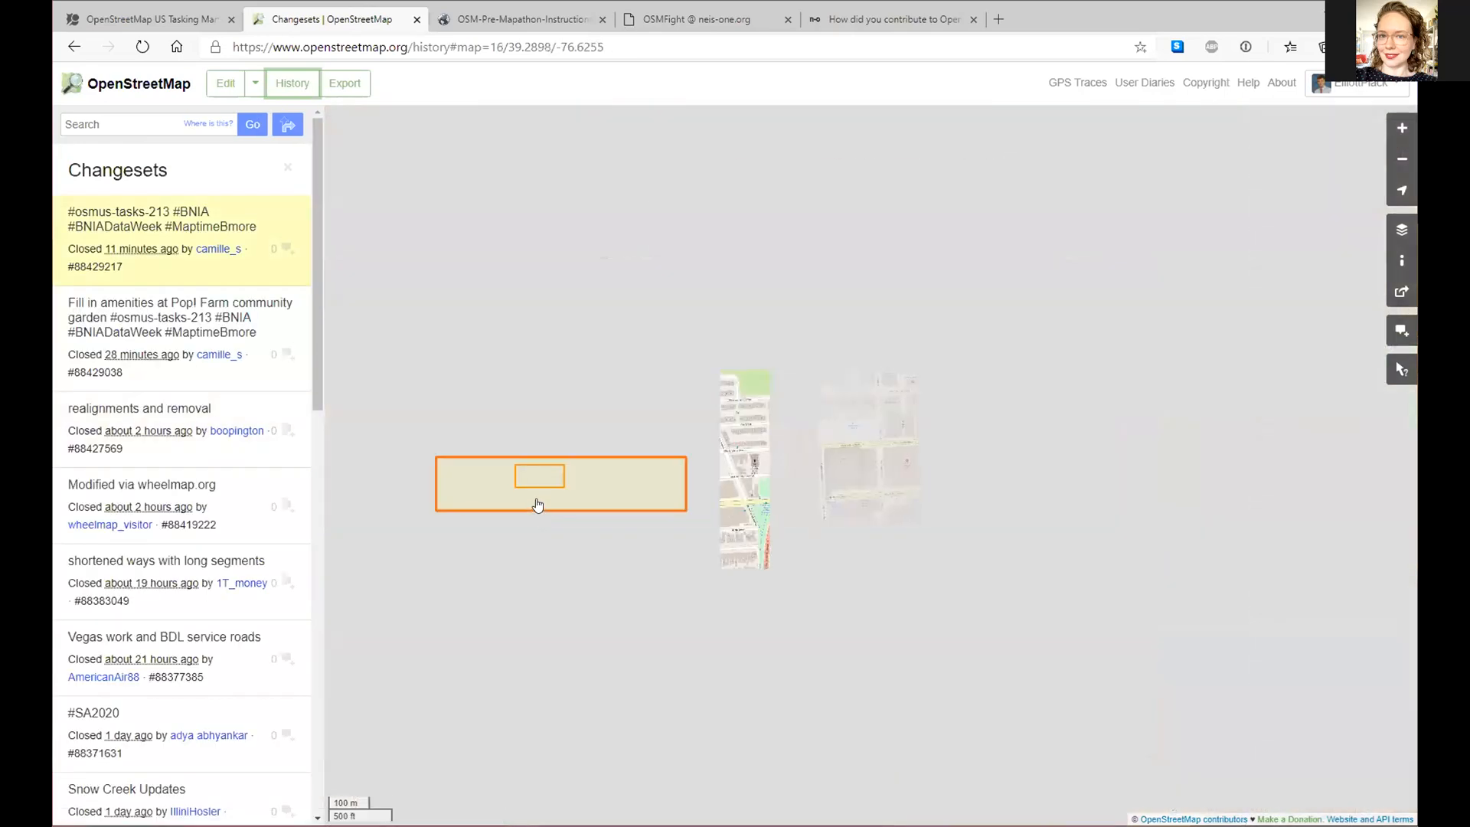
scroll(540, 505, down, 4)
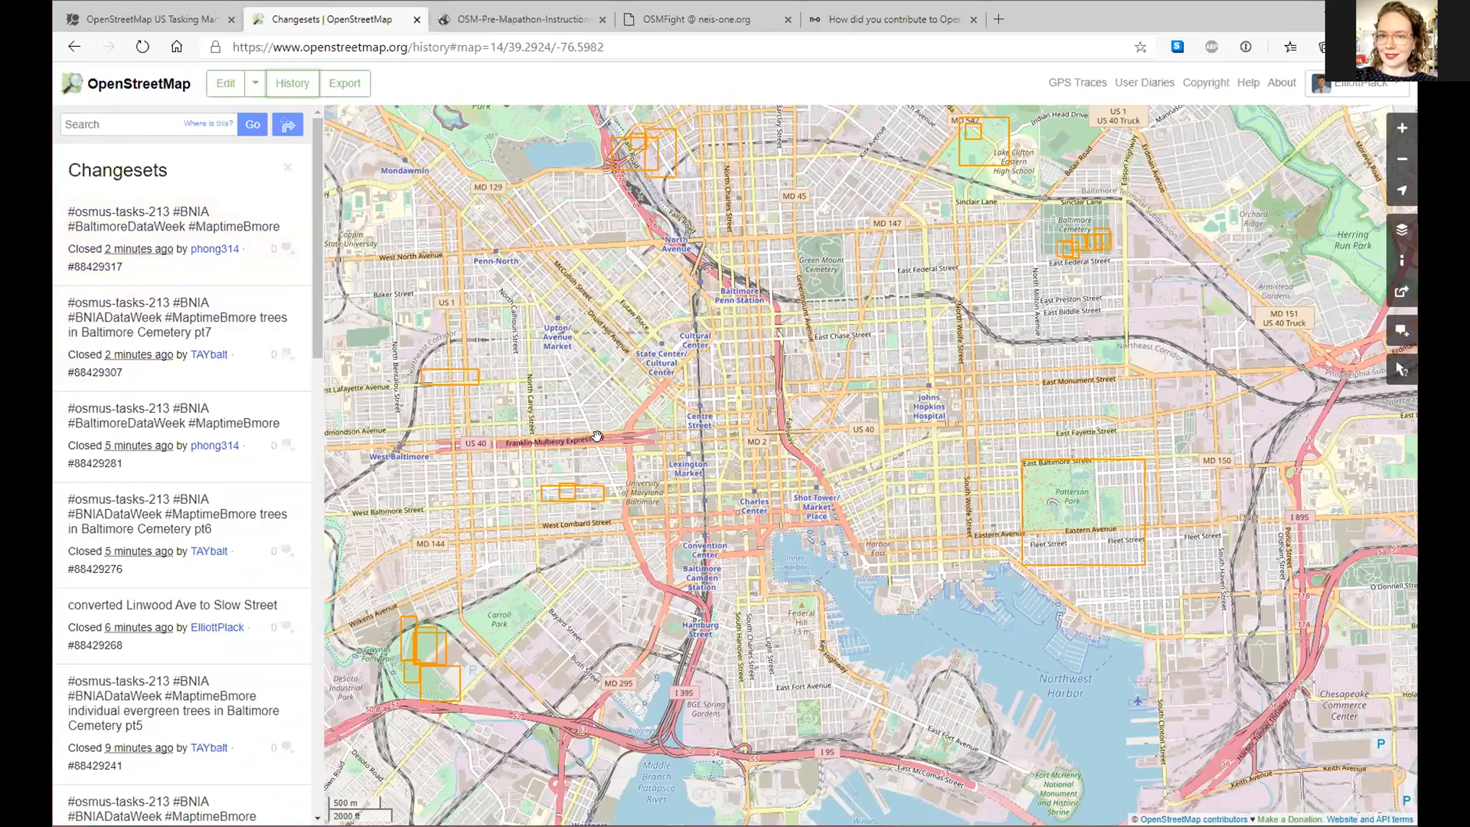
drag(596, 436, 654, 426)
scroll(475, 408, up, 1)
scroll(539, 465, up, 1)
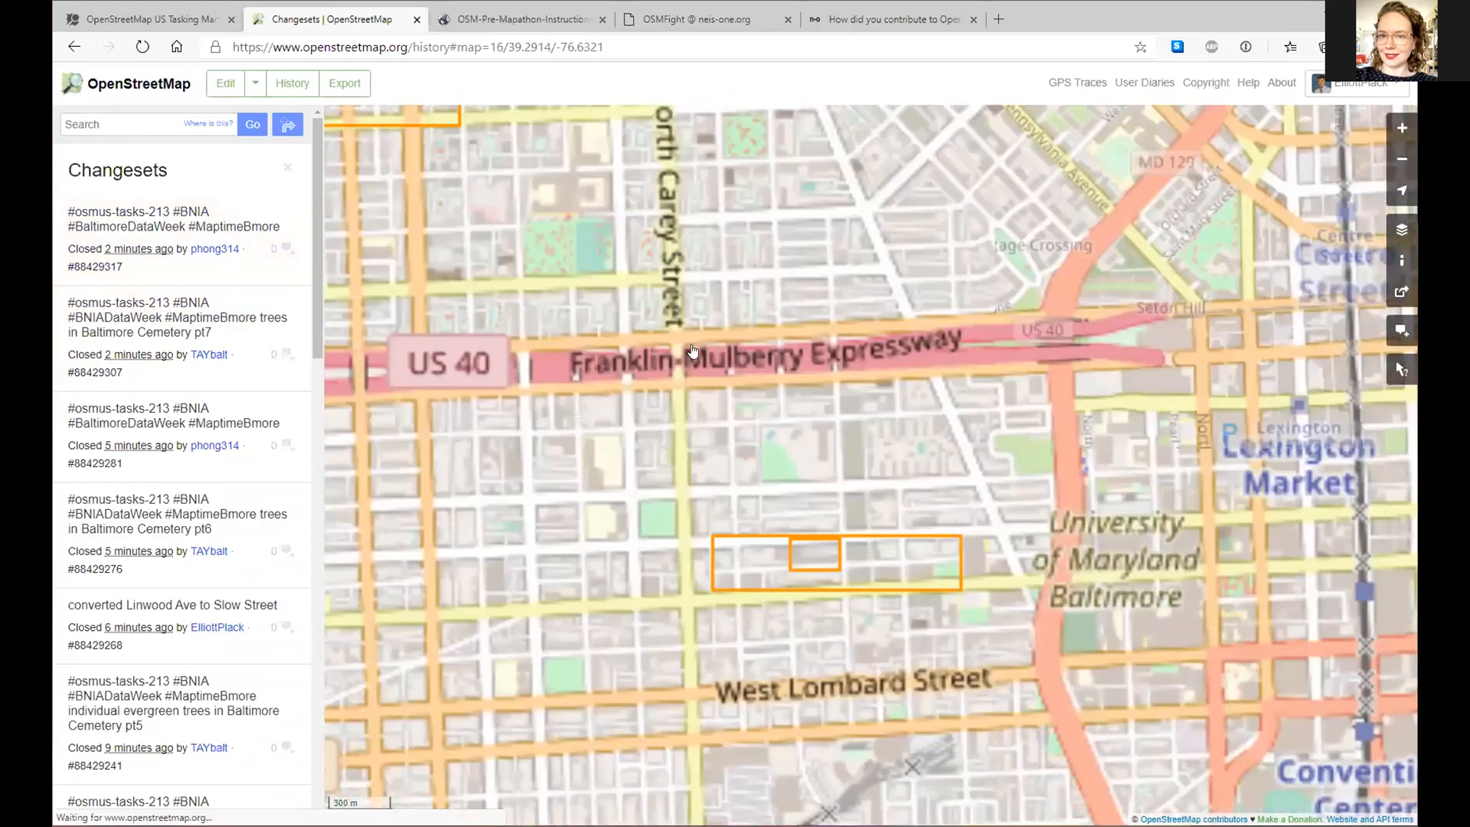
drag(733, 351, 696, 351)
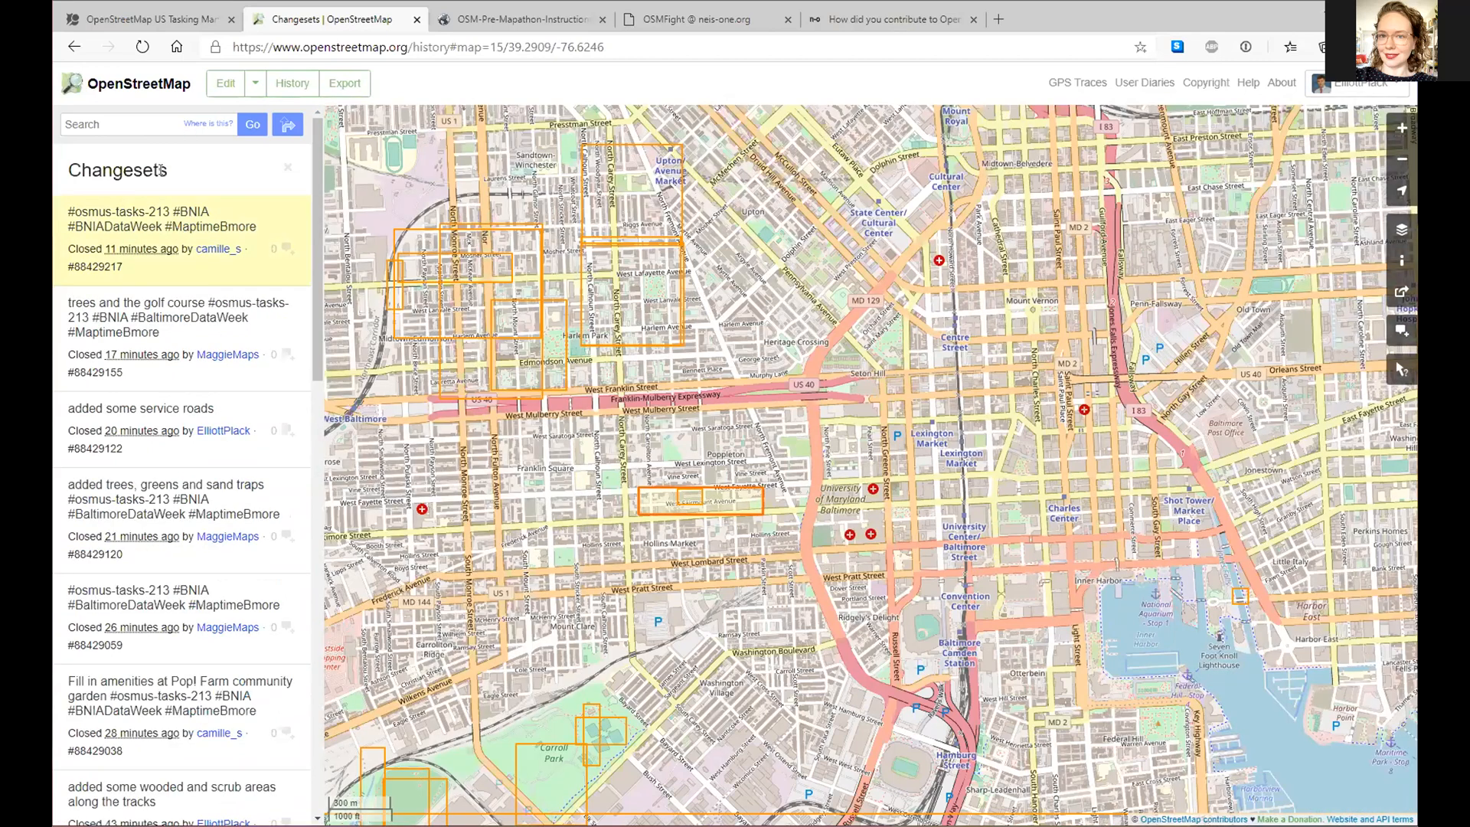
- Open changeset 88429217's details, briefly checking the pre-mapathon instructions PDF
click(156, 232)
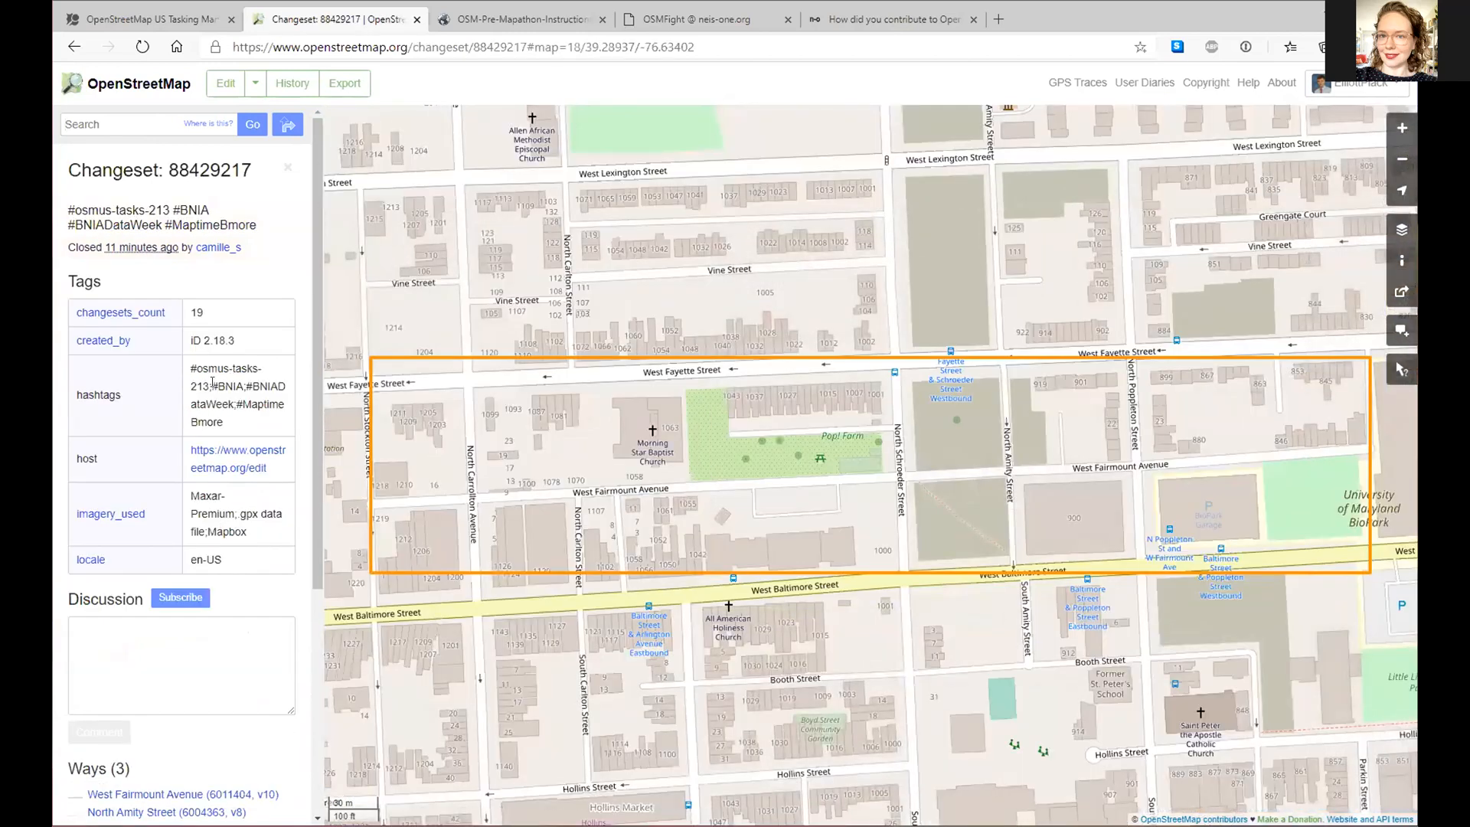
click(499, 19)
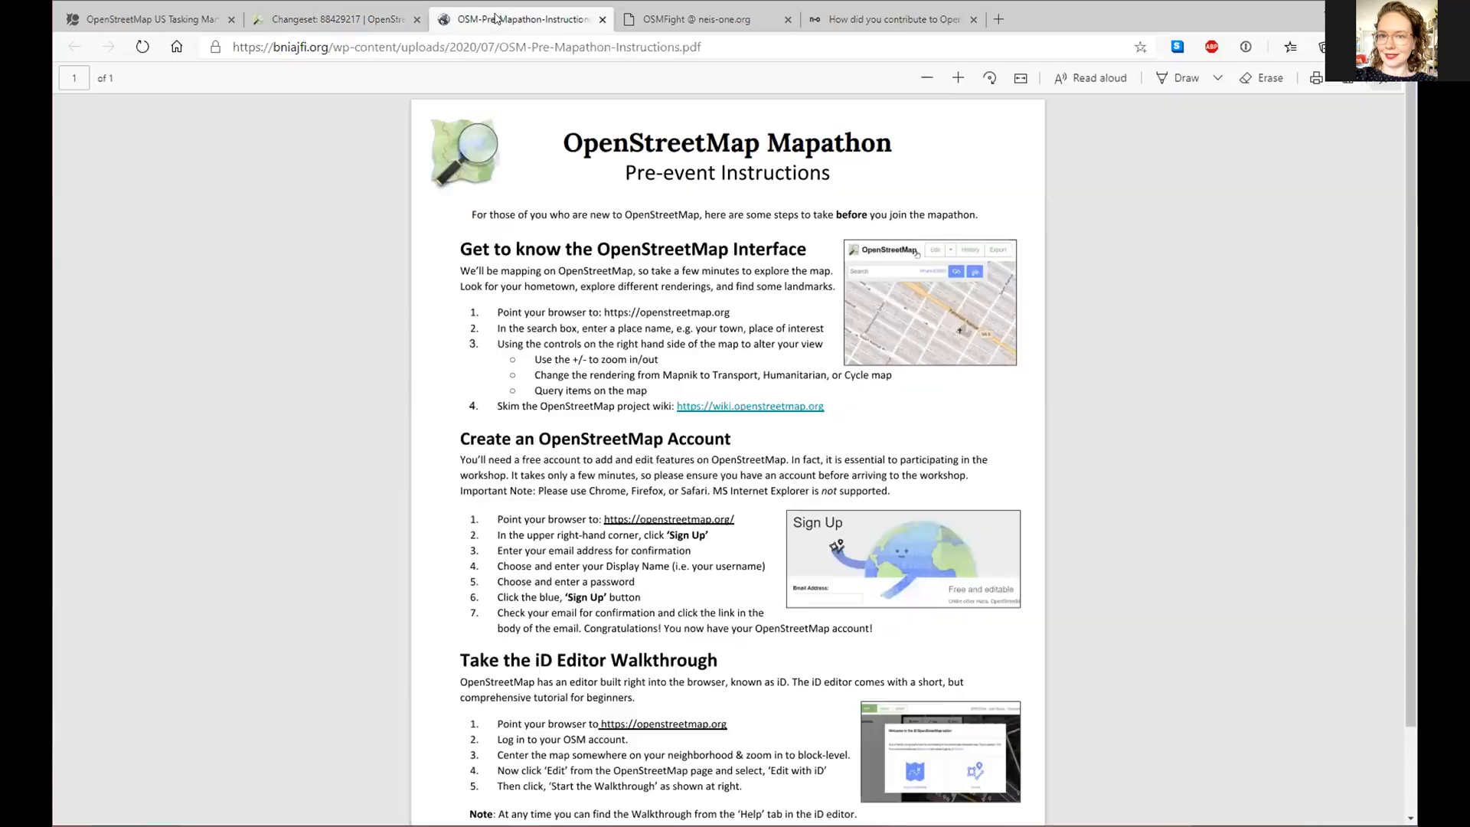
click(303, 22)
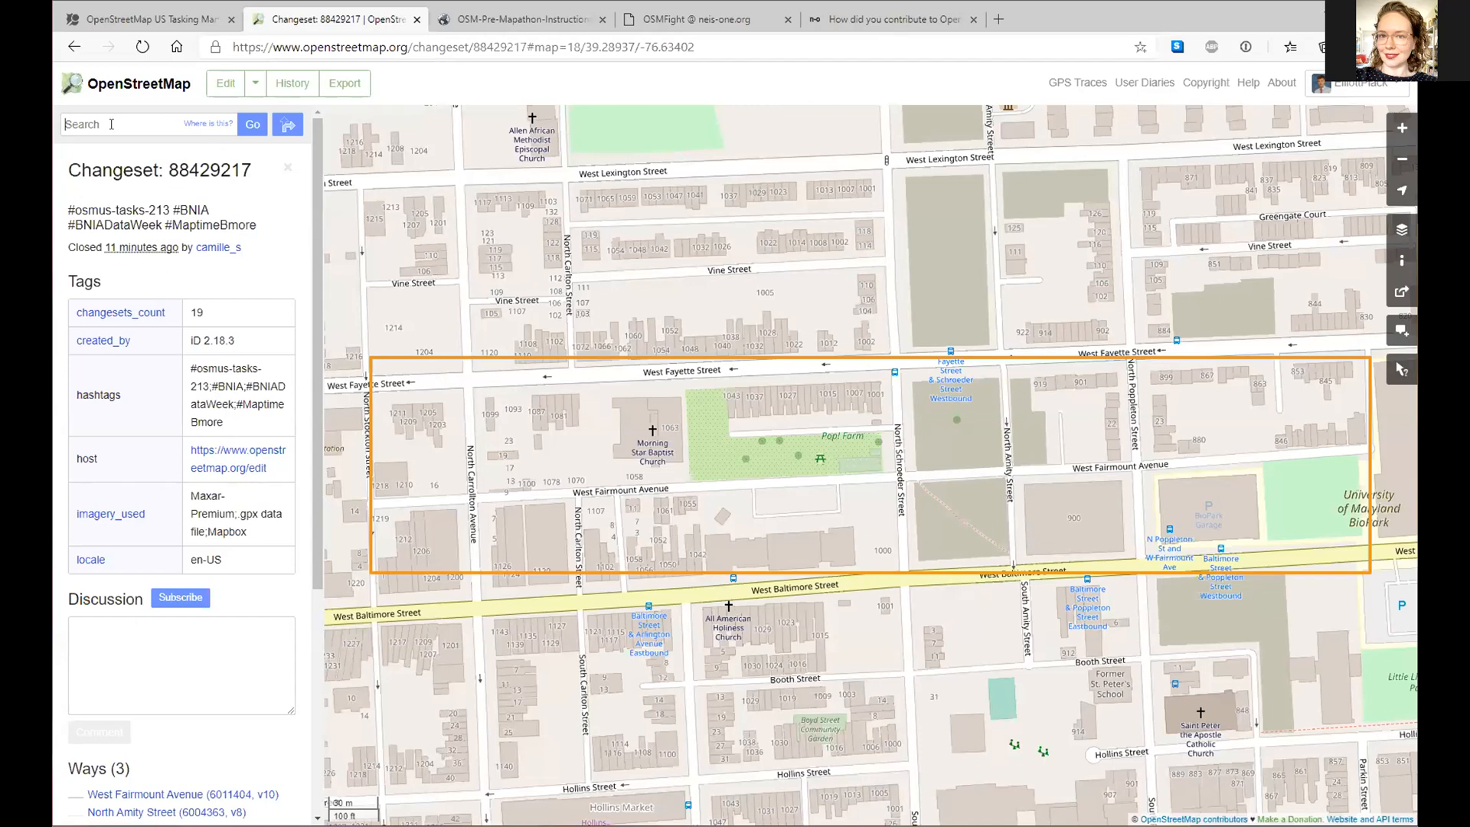
- Load osmcha.org and scroll through its changeset filter options
click(509, 52)
text(osmcha.org)
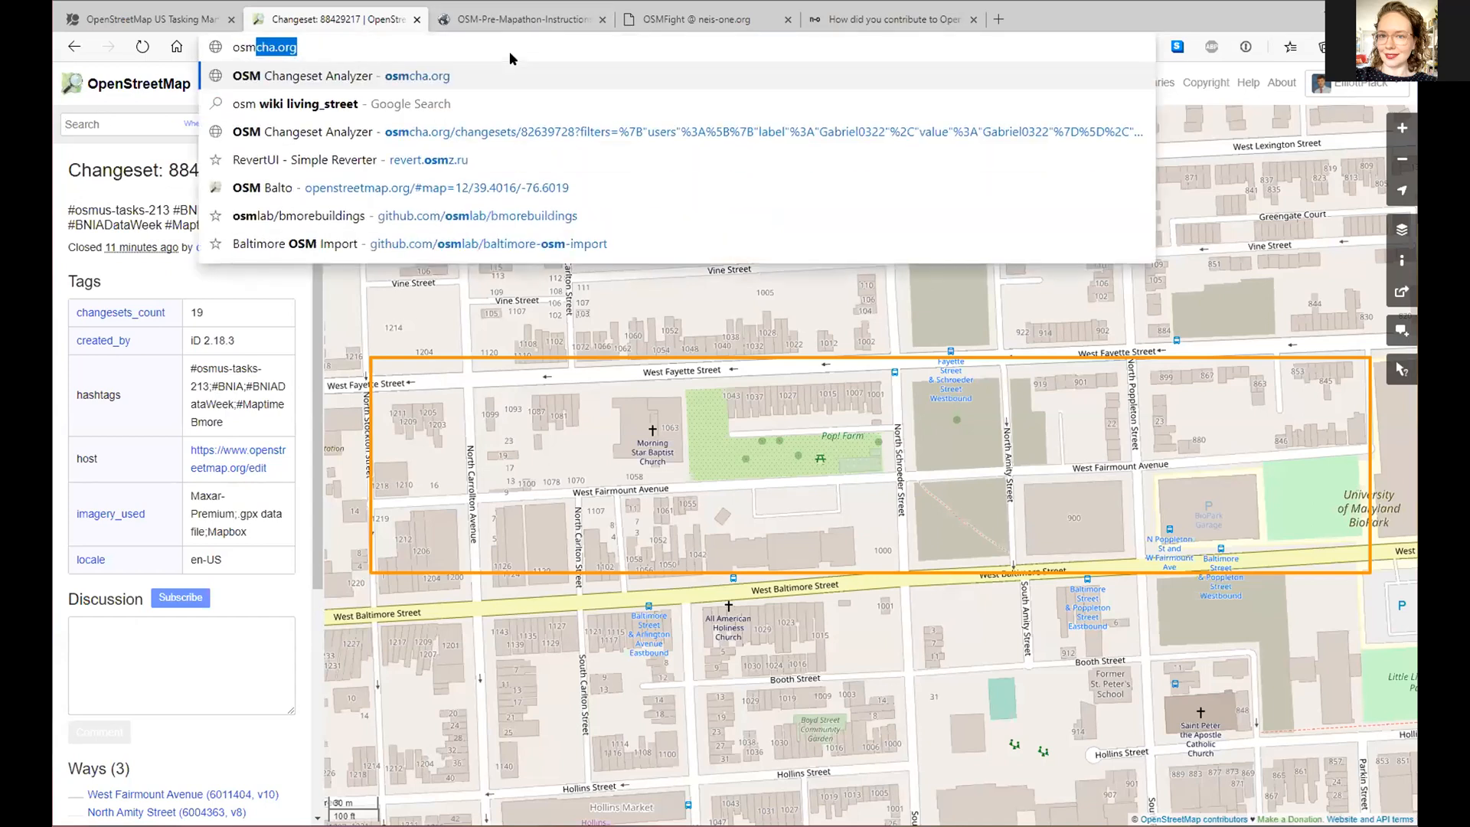
key(Return)
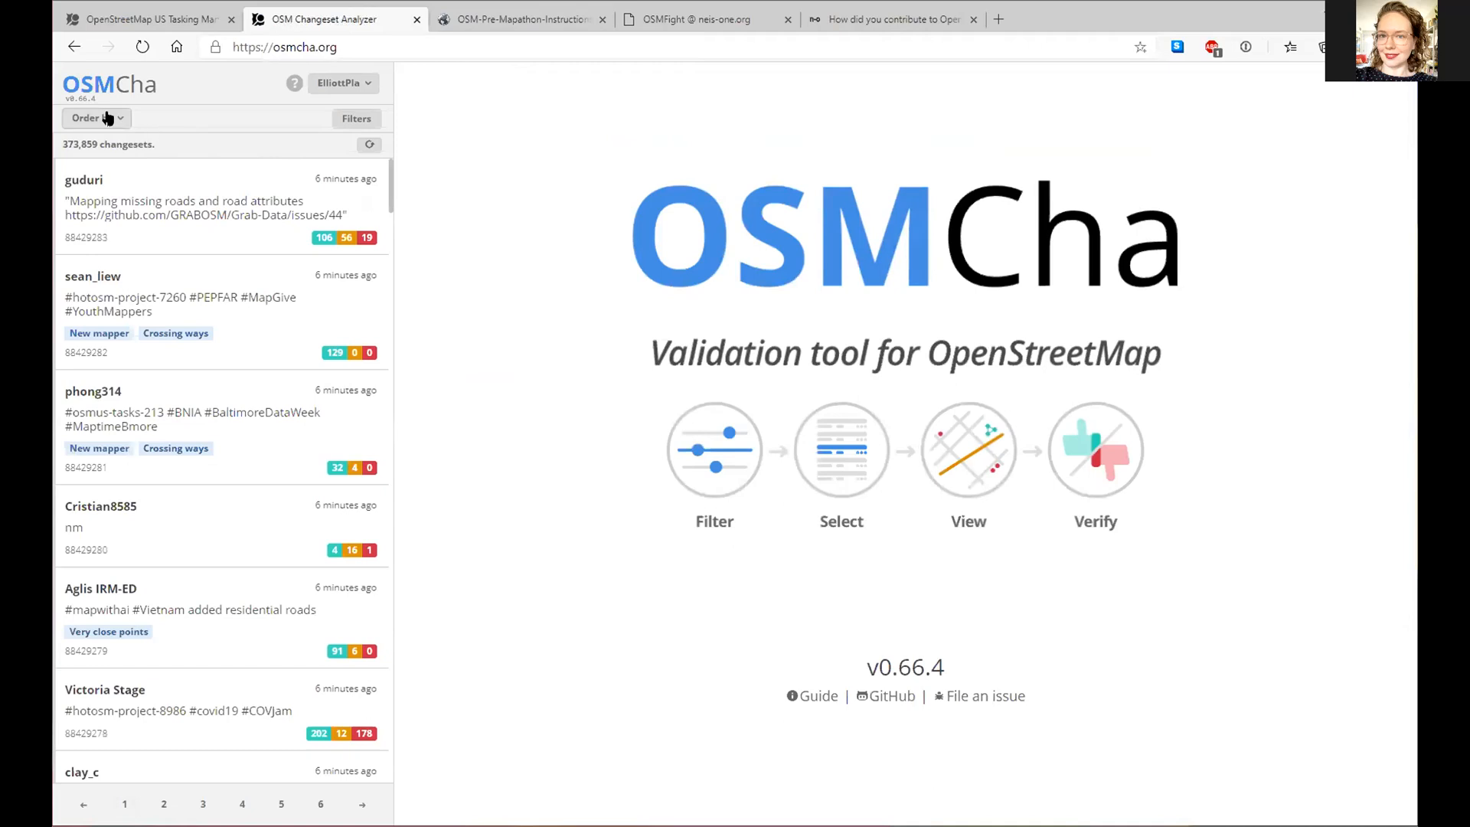
click(357, 118)
scroll(612, 328, down, 7)
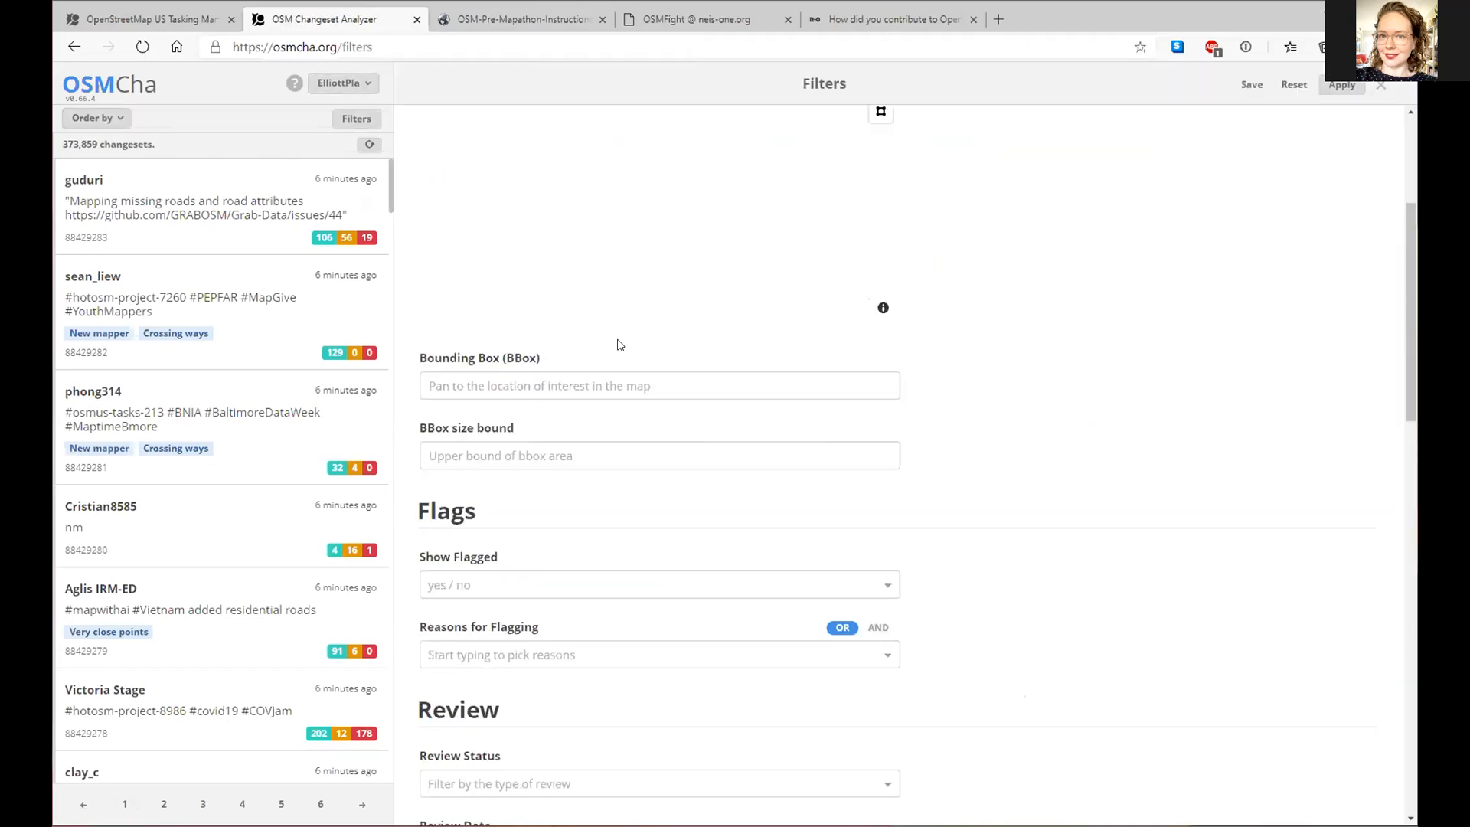
scroll(596, 459, down, 3)
scroll(581, 515, down, 4)
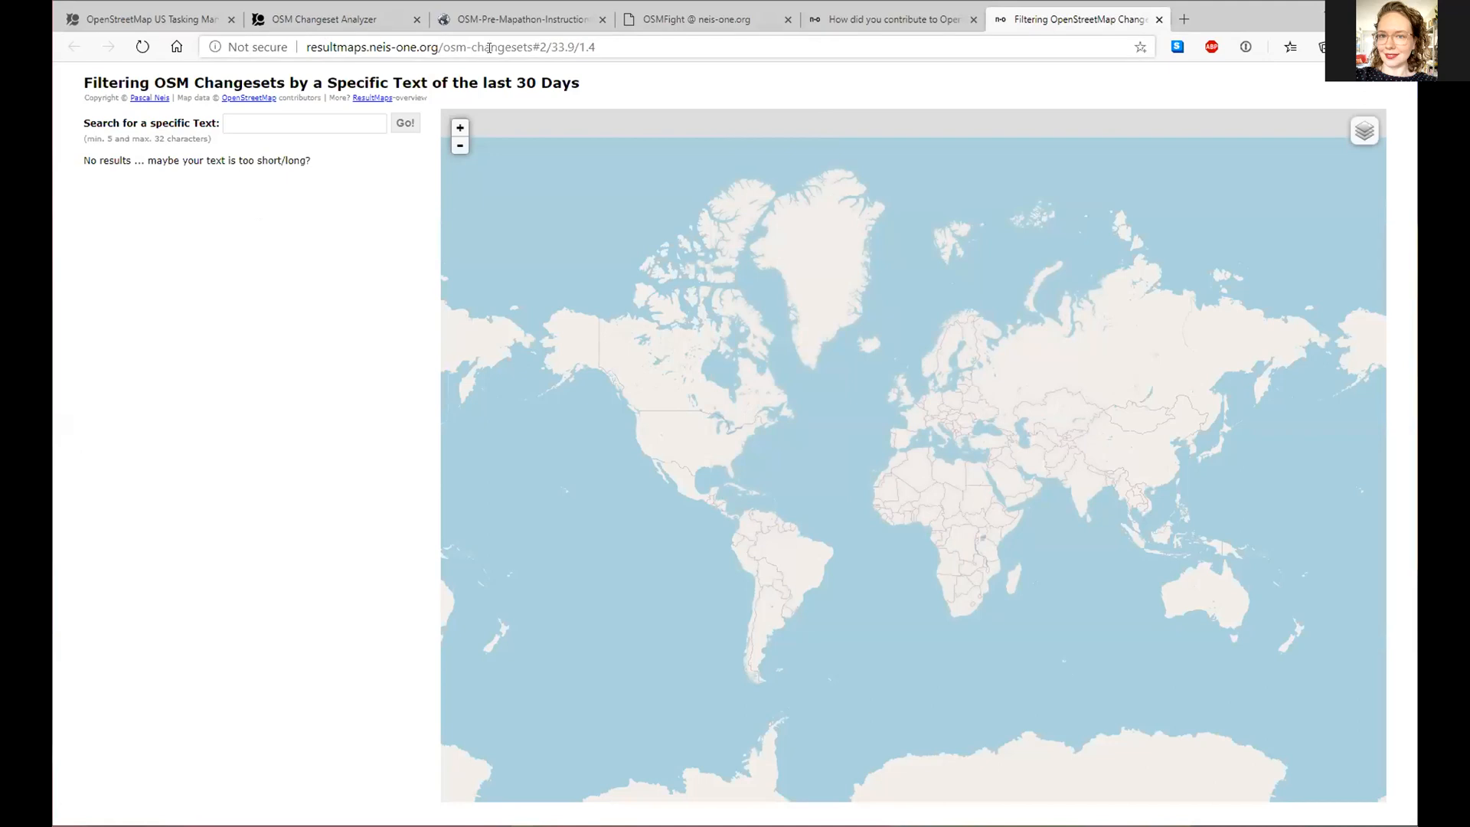
- Search the 30-day changesets for the text #BaltimoreDataWeek
click(283, 116)
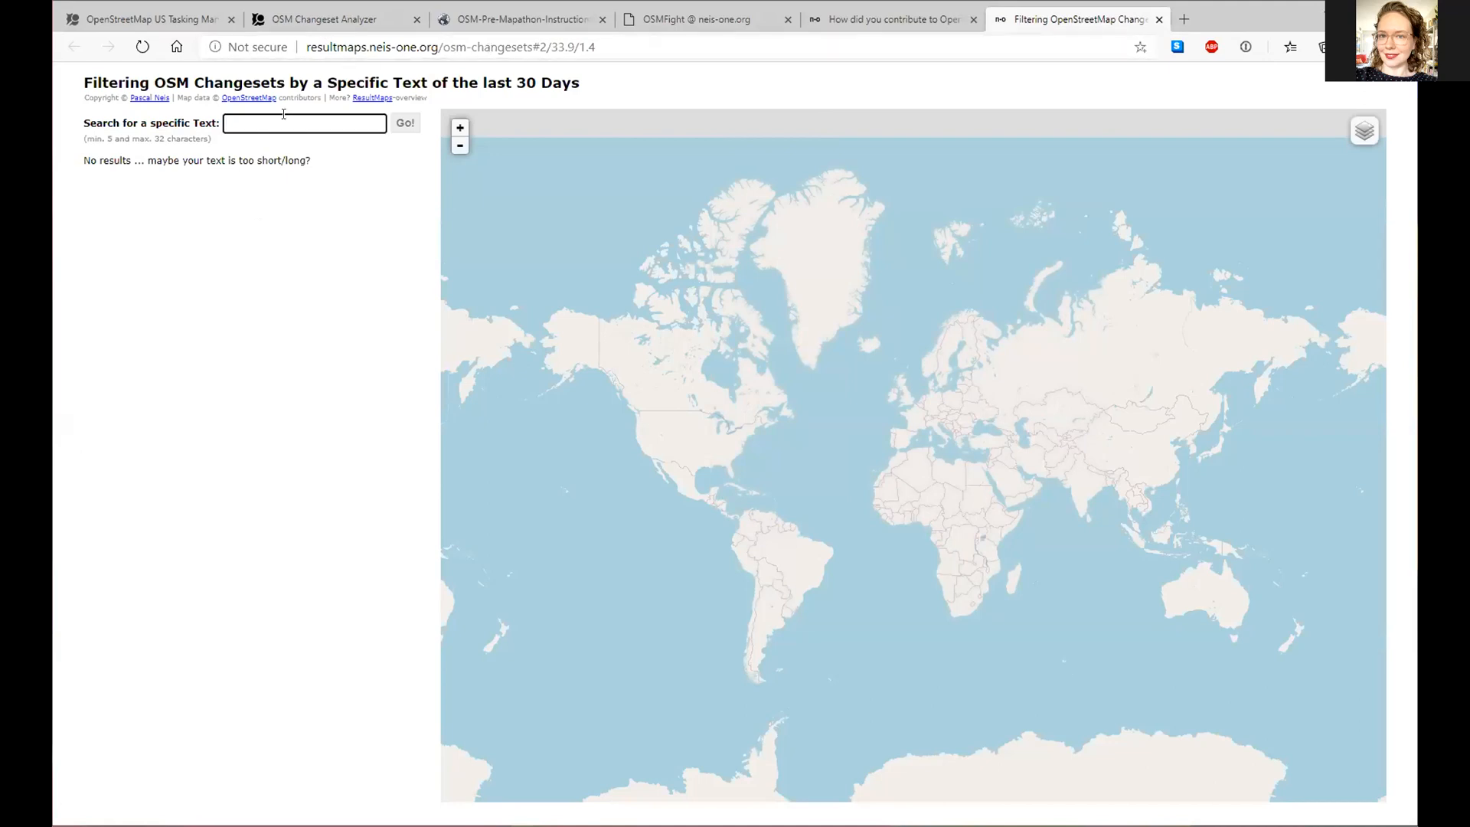
text(#BaltimoreDataWeek)
click(404, 123)
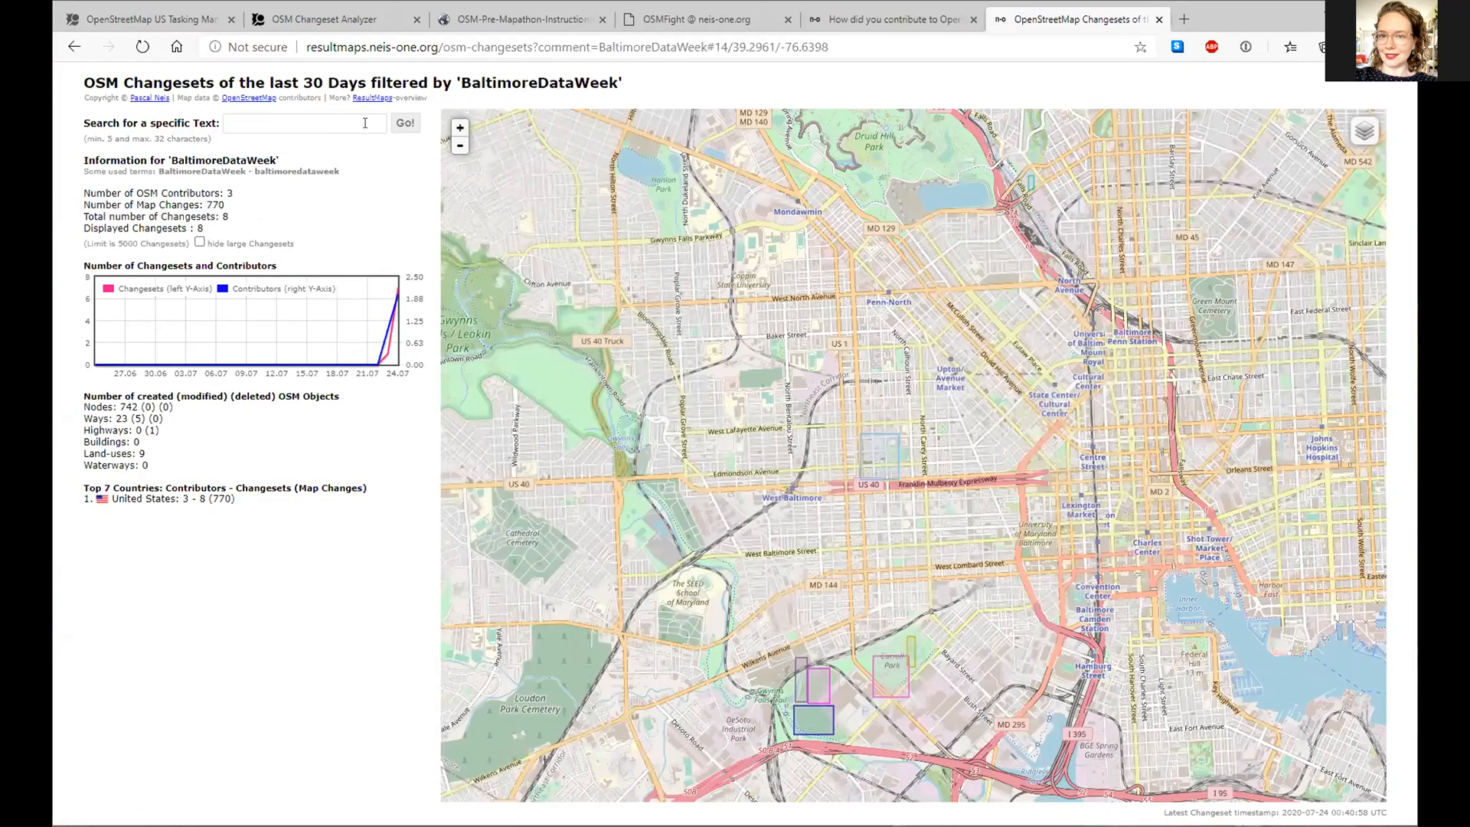
- Search changesets for BNIA, pan to Baltimore, then search again with #BNIA
click(360, 124)
text(BNIA)
key(Return)
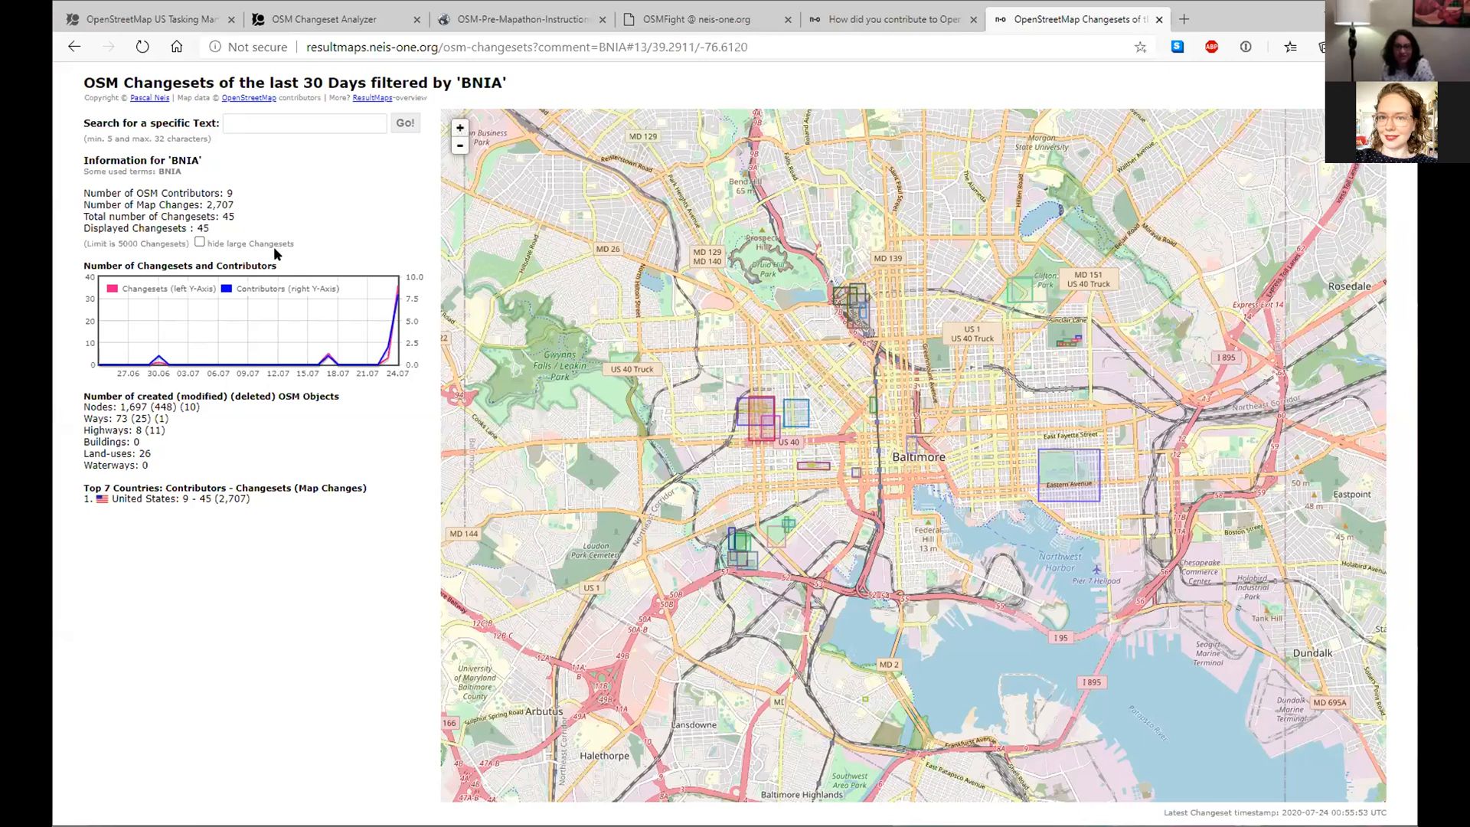
drag(913, 429, 890, 494)
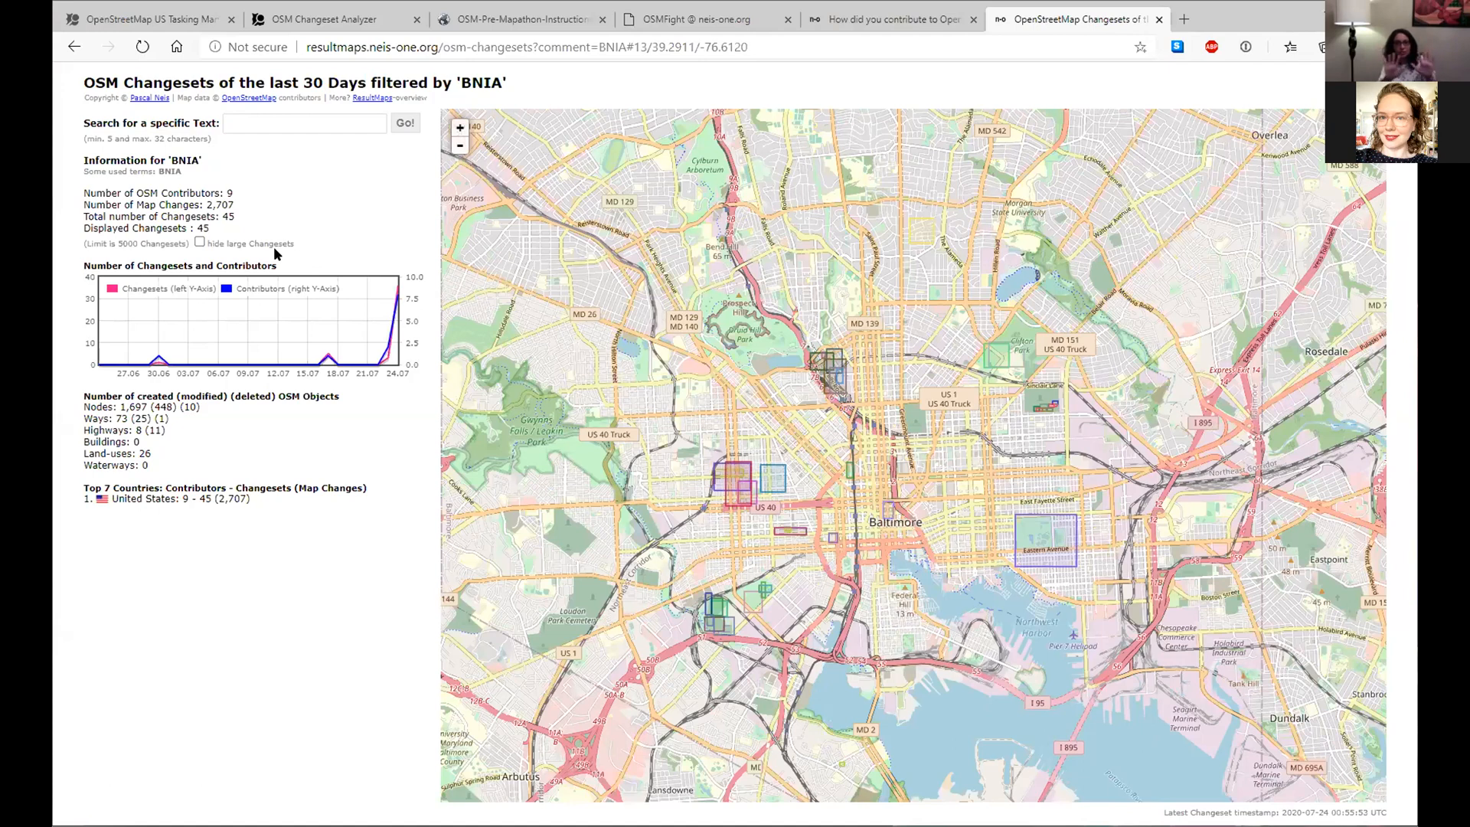
text(#BNIA)
key(Return)
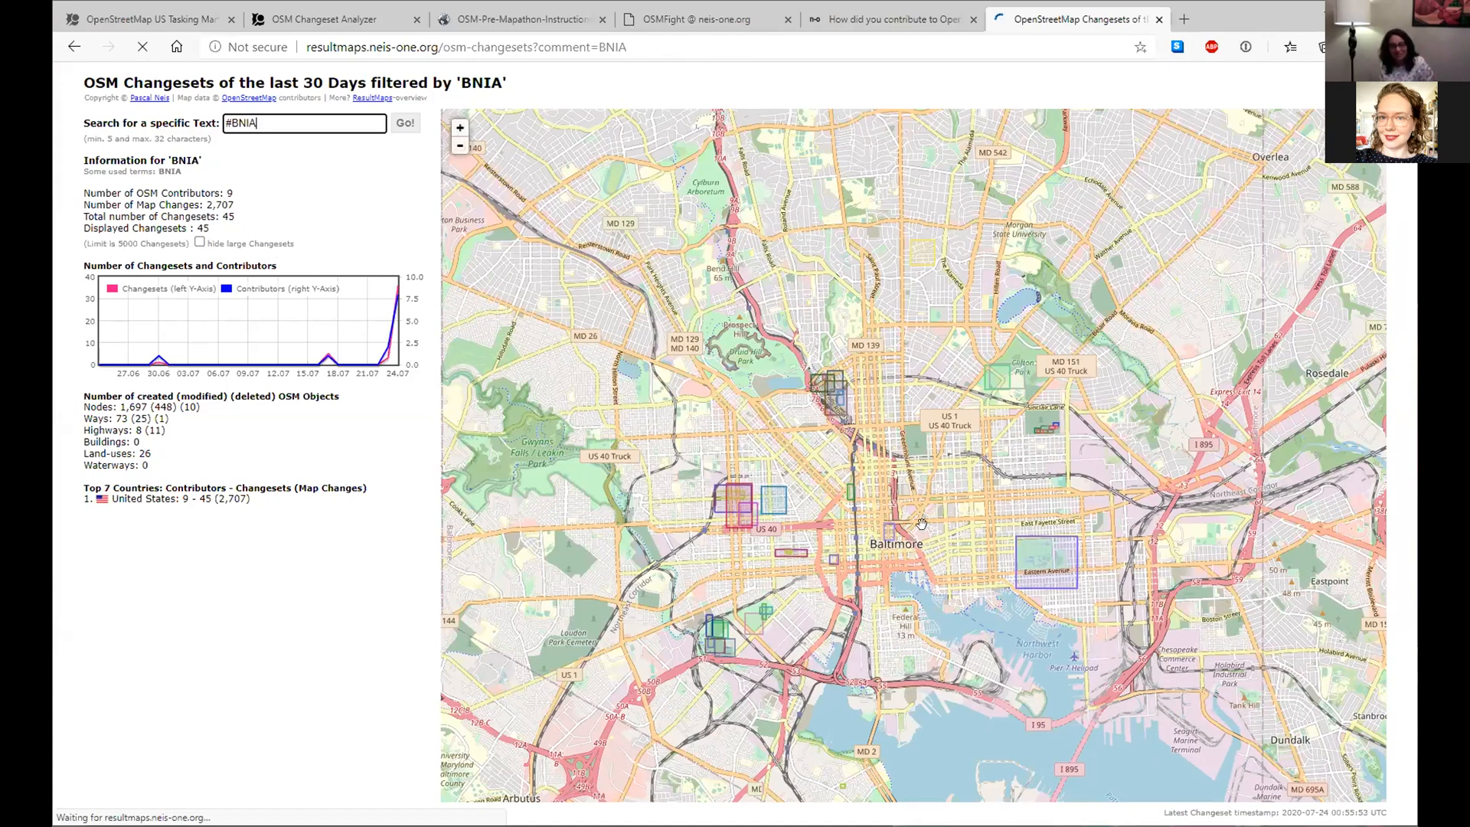